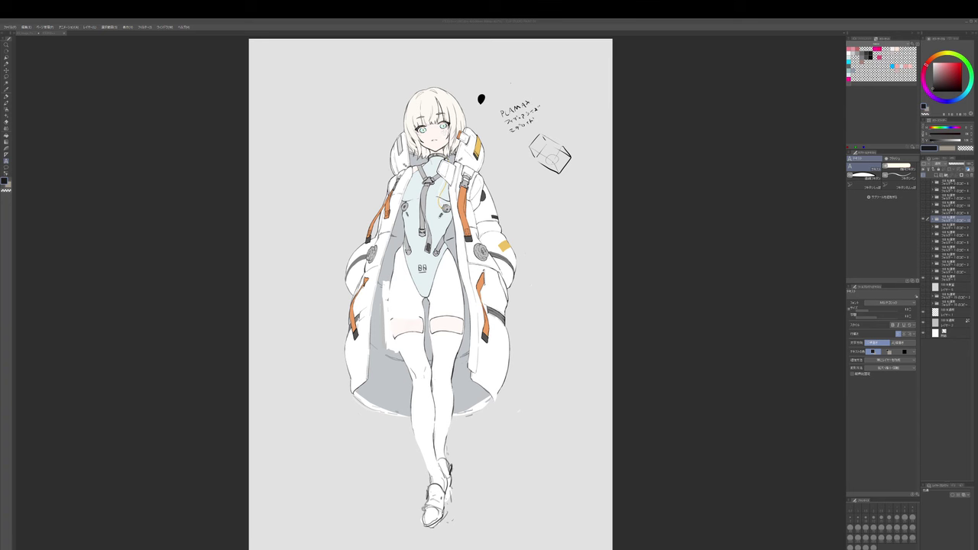
- Remove the handwritten notes and the box sketch beside the character's head
{"action": "left_click", "coordinate": [240, 292]}
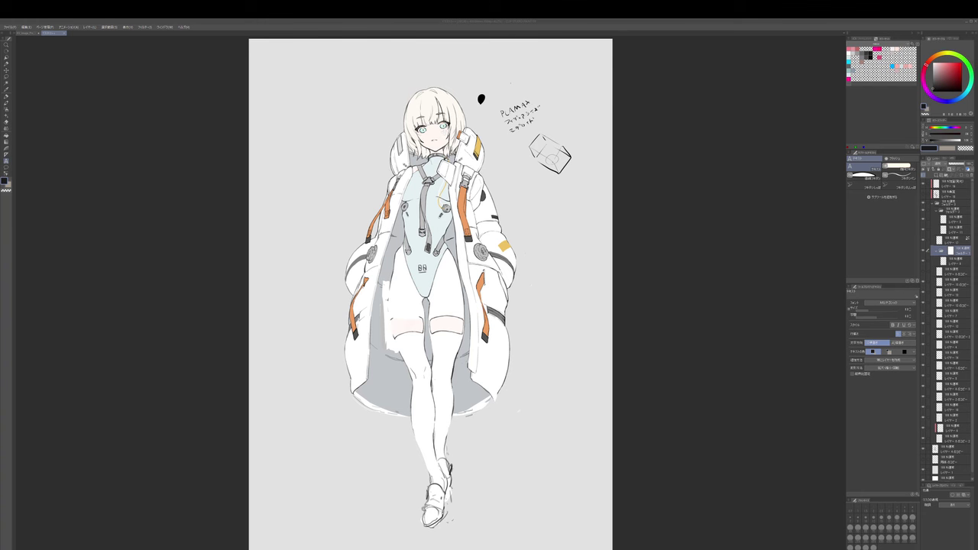
{"action": "mouse_move", "coordinate": [596, 258]}
{"action": "left_mouse_down"}
{"action": "mouse_move", "coordinate": [618, 327]}
{"action": "mouse_move", "coordinate": [638, 351]}
{"action": "left_mouse_up"}
{"action": "key", "text": "p"}
{"action": "mouse_move", "coordinate": [564, 191]}
{"action": "left_mouse_down"}
{"action": "mouse_move", "coordinate": [572, 215]}
{"action": "mouse_move", "coordinate": [575, 196]}
{"action": "mouse_move", "coordinate": [547, 214]}
{"action": "mouse_move", "coordinate": [527, 186]}
{"action": "mouse_move", "coordinate": [532, 206]}
{"action": "mouse_move", "coordinate": [576, 223]}
{"action": "mouse_move", "coordinate": [578, 242]}
{"action": "mouse_move", "coordinate": [609, 254]}
{"action": "left_mouse_up"}
{"action": "key", "text": "e"}
{"action": "left_click", "coordinate": [583, 232], "text": "ctrl+shift"}
{"action": "left_click_drag", "start_coordinate": [589, 314], "coordinate": [642, 230]}
{"action": "mouse_move", "coordinate": [486, 314]}
{"action": "left_mouse_down"}
{"action": "mouse_move", "coordinate": [535, 312]}
{"action": "mouse_move", "coordinate": [552, 274]}
{"action": "mouse_move", "coordinate": [554, 286]}
{"action": "mouse_move", "coordinate": [555, 277]}
{"action": "mouse_move", "coordinate": [539, 304]}
{"action": "mouse_move", "coordinate": [538, 260]}
{"action": "left_mouse_up"}
- Select the layer holding the white patch on the character's right thigh, sample white and enlarge the brush
{"action": "key", "text": "p"}
{"action": "key", "text": "bracketright"}
{"action": "key", "text": "bracketright"}
{"action": "key", "text": "bracketright"}
{"action": "left_click", "coordinate": [543, 301], "text": "ctrl+shift"}
{"action": "left_click", "coordinate": [540, 289], "text": "alt"}
{"action": "key", "text": "bracketright"}
{"action": "key", "text": "bracketright"}
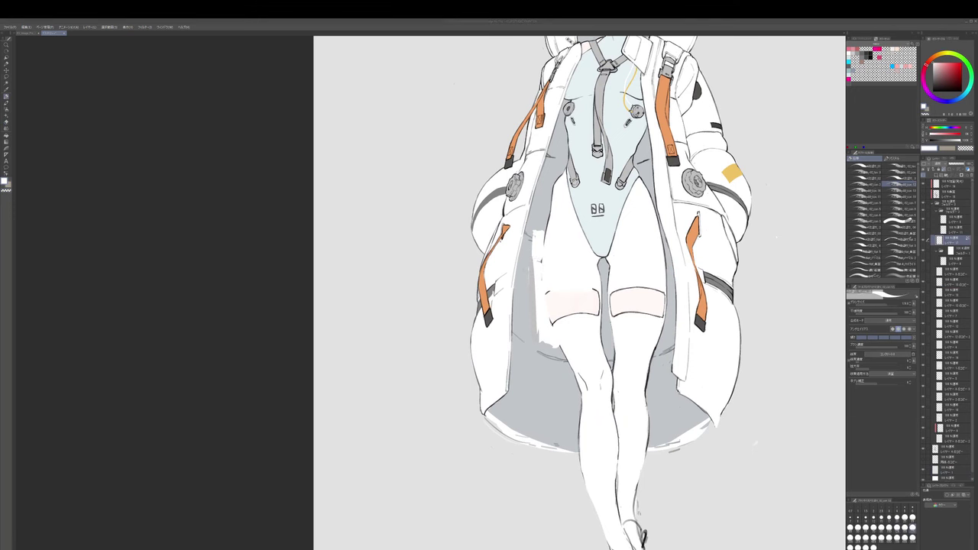
{"action": "left_click_drag", "start_coordinate": [479, 378], "coordinate": [488, 393]}
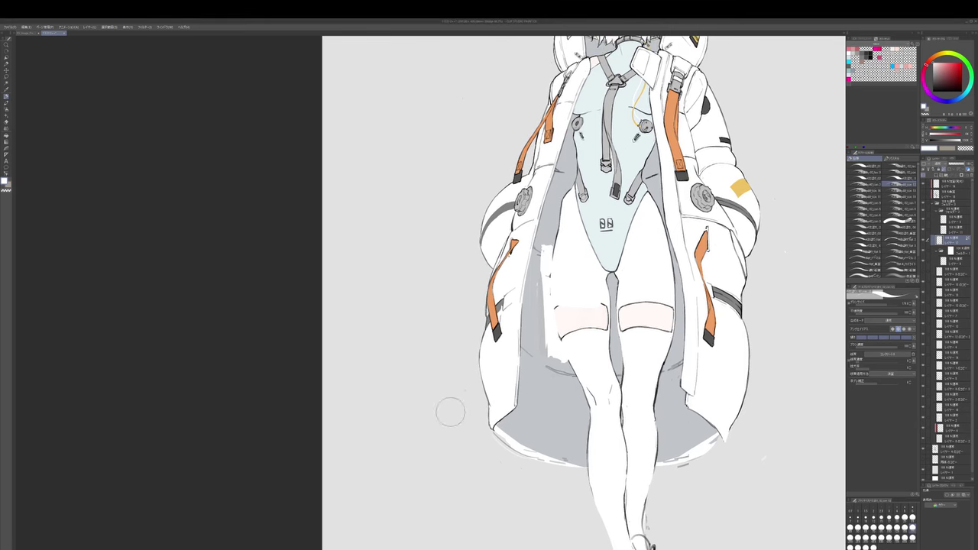
{"action": "left_click_drag", "start_coordinate": [512, 294], "coordinate": [492, 312]}
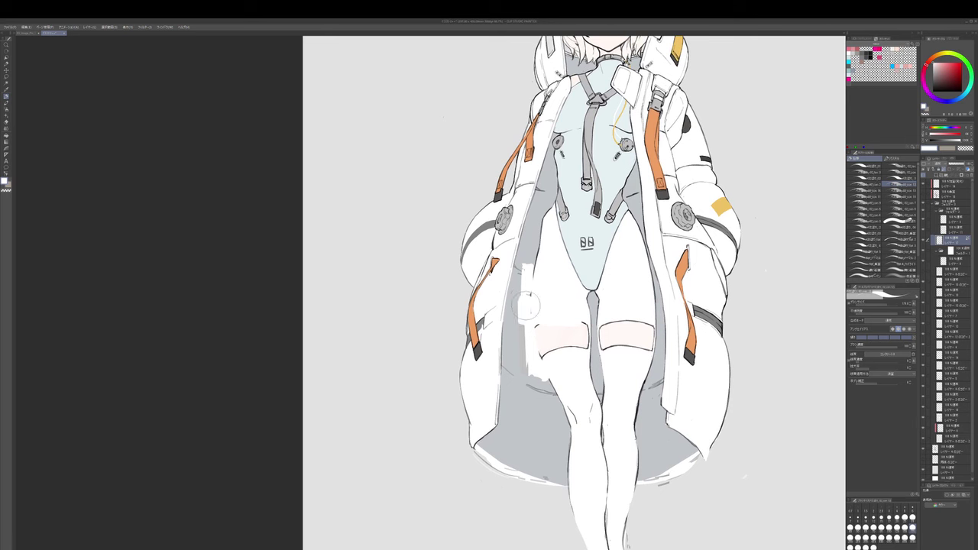
- Add a raster layer above the thigh patch layer, try white strokes on the empty background and undo them
{"action": "left_click", "coordinate": [936, 175]}
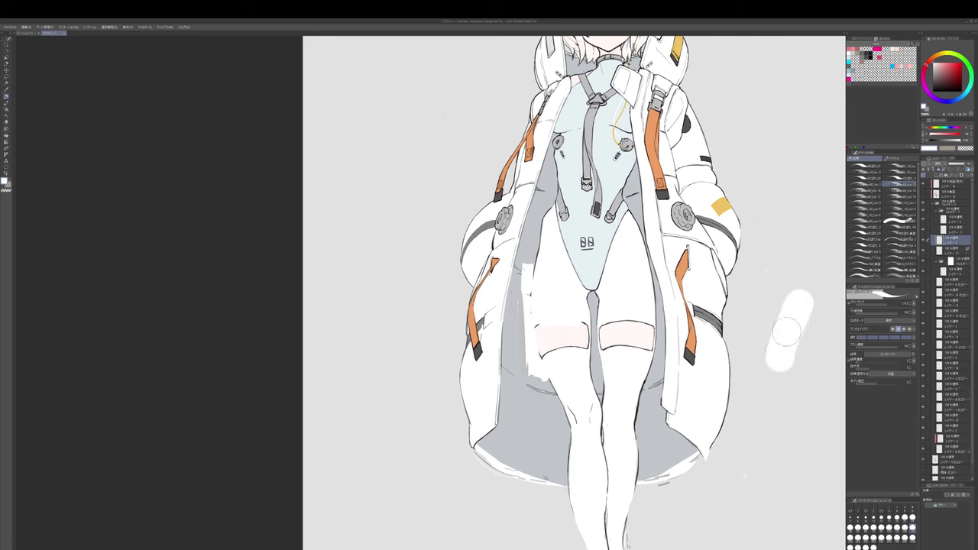
{"action": "left_click_drag", "start_coordinate": [795, 308], "coordinate": [779, 369]}
{"action": "key", "text": "ctrl+z"}
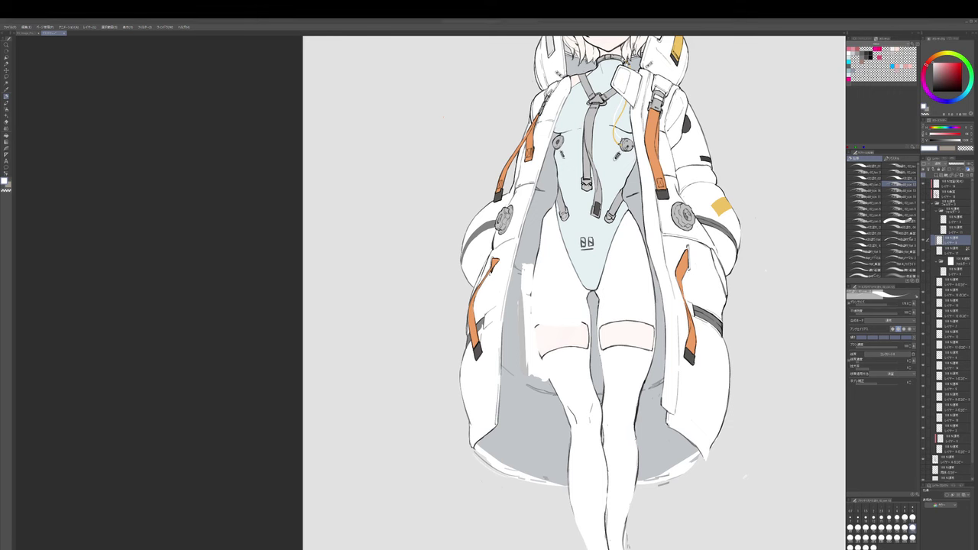
{"action": "left_click", "coordinate": [780, 272]}
{"action": "left_click_drag", "start_coordinate": [785, 259], "coordinate": [772, 309]}
{"action": "key", "text": "ctrl+z"}
{"action": "left_click_drag", "start_coordinate": [778, 269], "coordinate": [778, 298]}
{"action": "key", "text": "ctrl+z"}
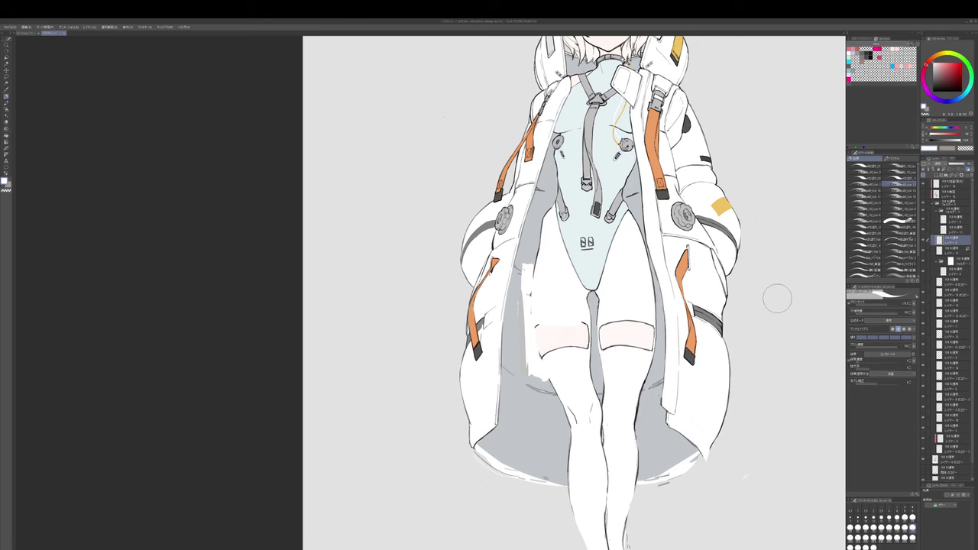
{"action": "scroll", "coordinate": [772, 305], "scroll_direction": "down", "scroll_amount": 5}
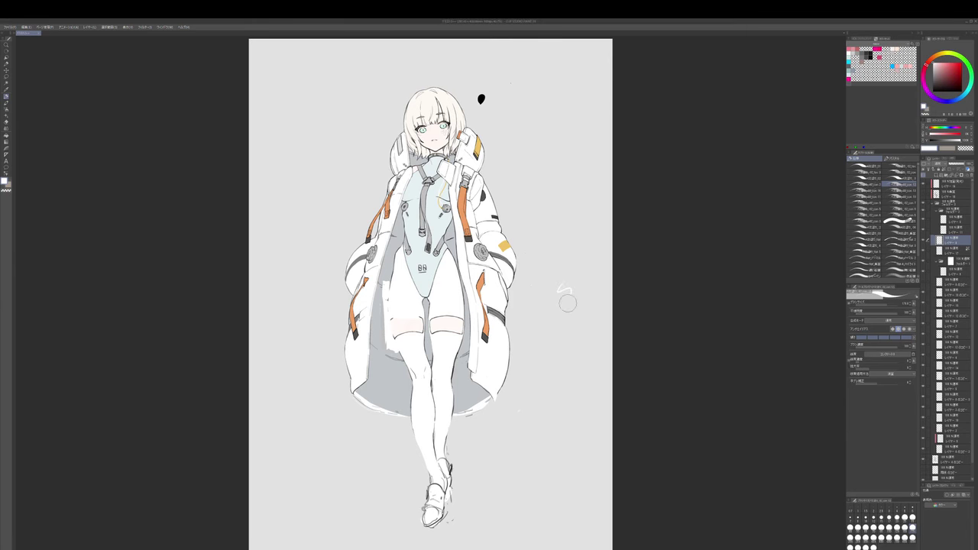
{"action": "left_click_drag", "start_coordinate": [551, 359], "coordinate": [613, 360]}
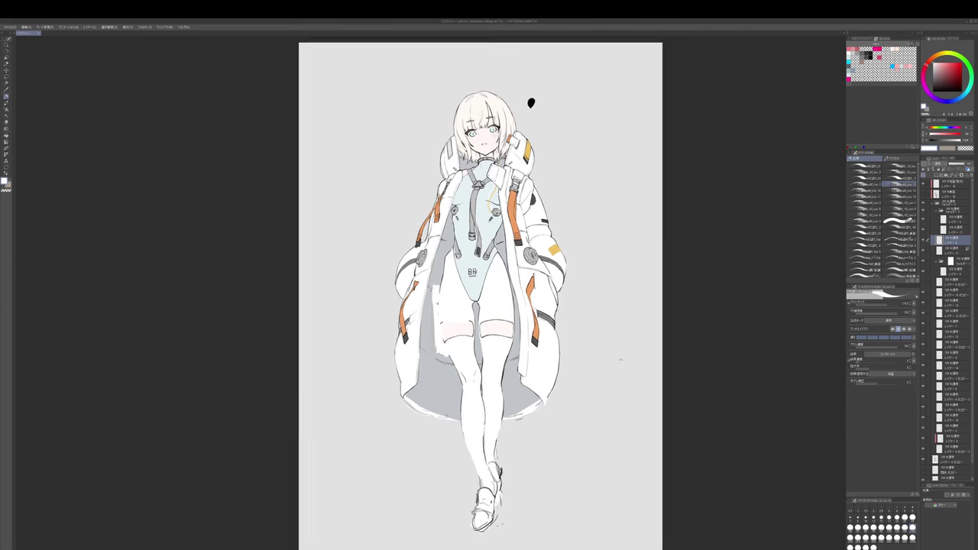
{"action": "left_click_drag", "start_coordinate": [633, 303], "coordinate": [631, 364]}
{"action": "left_click_drag", "start_coordinate": [593, 267], "coordinate": [641, 275]}
{"action": "left_click_drag", "start_coordinate": [722, 380], "coordinate": [731, 369]}
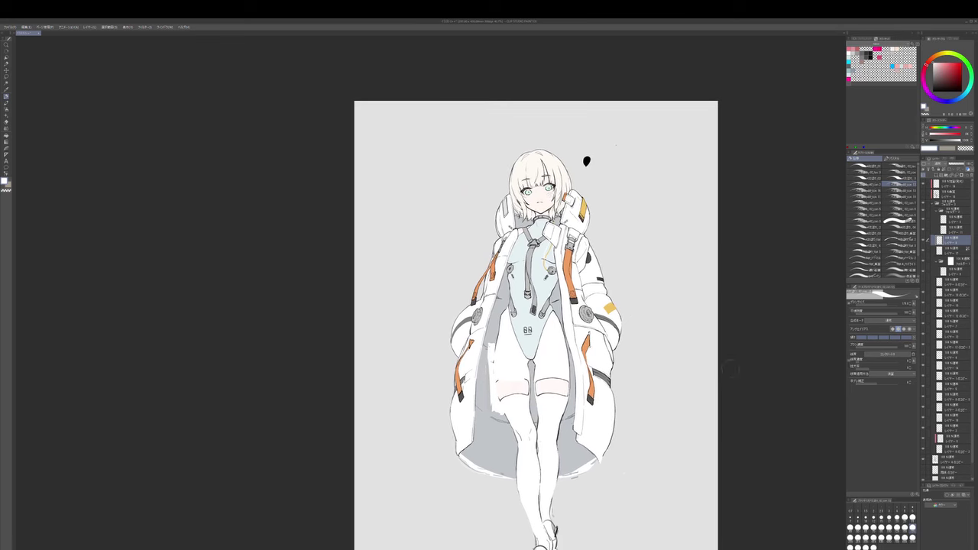
{"action": "left_click", "coordinate": [923, 196]}
{"action": "mouse_move", "coordinate": [663, 402]}
{"action": "left_mouse_down"}
{"action": "mouse_move", "coordinate": [688, 324]}
{"action": "mouse_move", "coordinate": [680, 295]}
{"action": "left_mouse_up"}
{"action": "left_click", "coordinate": [922, 194]}
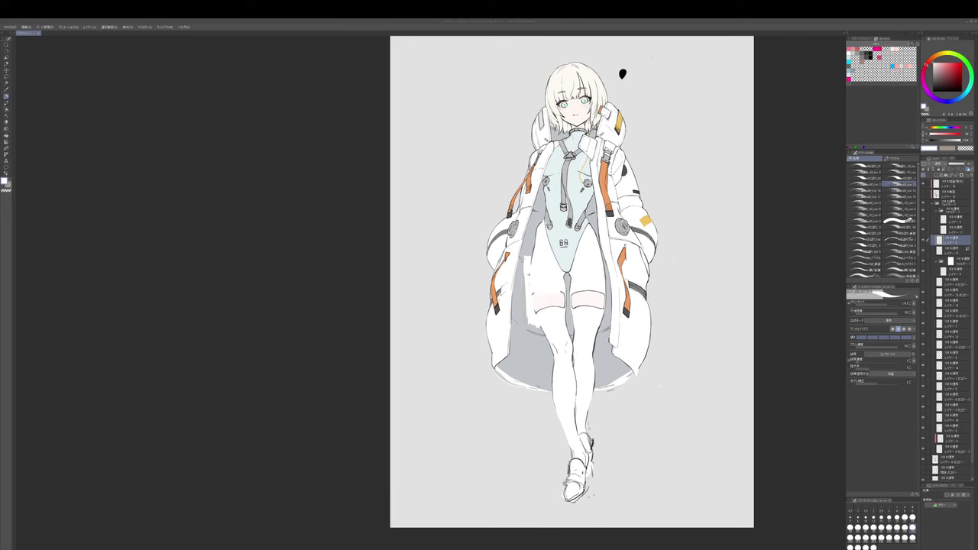
{"action": "mouse_move", "coordinate": [670, 258]}
{"action": "left_mouse_down"}
{"action": "mouse_move", "coordinate": [664, 290]}
{"action": "mouse_move", "coordinate": [637, 317]}
{"action": "left_mouse_up"}
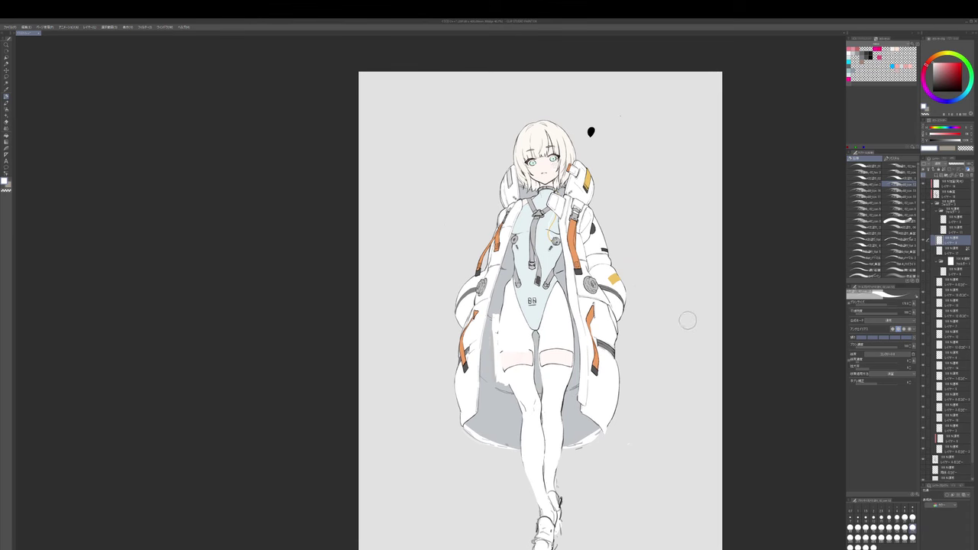
{"action": "mouse_move", "coordinate": [687, 321]}
{"action": "left_mouse_down"}
{"action": "mouse_move", "coordinate": [668, 323]}
{"action": "mouse_move", "coordinate": [668, 306]}
{"action": "mouse_move", "coordinate": [650, 295]}
{"action": "left_mouse_up"}
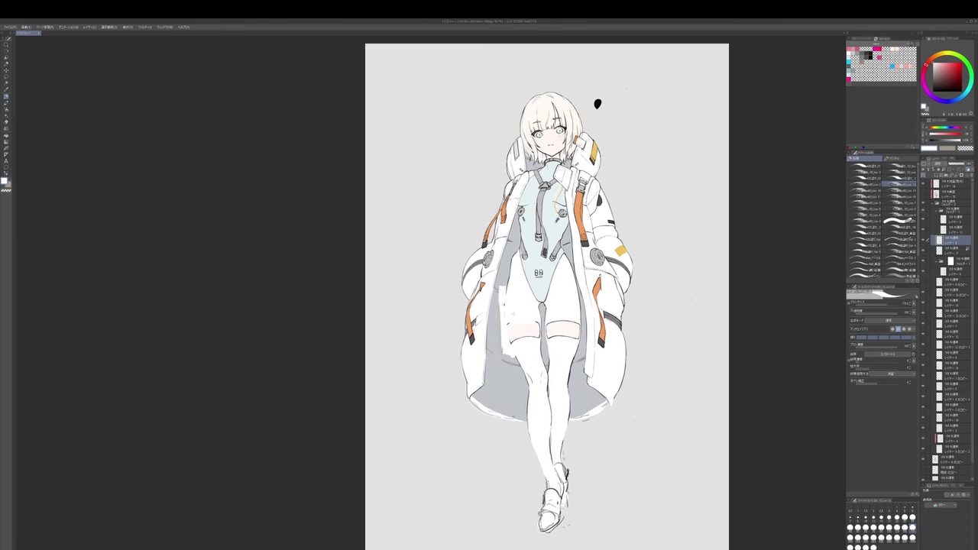
- Repaint the white patch along the outer right thigh and around the stocking band, cleaning its ragged edges
{"action": "scroll", "coordinate": [507, 322], "scroll_direction": "up", "scroll_amount": 2}
{"action": "key", "text": "alt+["}
{"action": "mouse_move", "coordinate": [497, 312]}
{"action": "left_mouse_down"}
{"action": "mouse_move", "coordinate": [513, 302]}
{"action": "mouse_move", "coordinate": [510, 329]}
{"action": "mouse_move", "coordinate": [527, 366]}
{"action": "mouse_move", "coordinate": [516, 340]}
{"action": "mouse_move", "coordinate": [527, 378]}
{"action": "mouse_move", "coordinate": [508, 377]}
{"action": "left_mouse_up"}
{"action": "left_click", "coordinate": [527, 384], "text": "ctrl+shift"}
{"action": "key", "text": "e"}
{"action": "key", "text": "ctrl+z"}
{"action": "left_click", "coordinate": [515, 367], "text": "ctrl+shift"}
{"action": "key", "text": "b"}
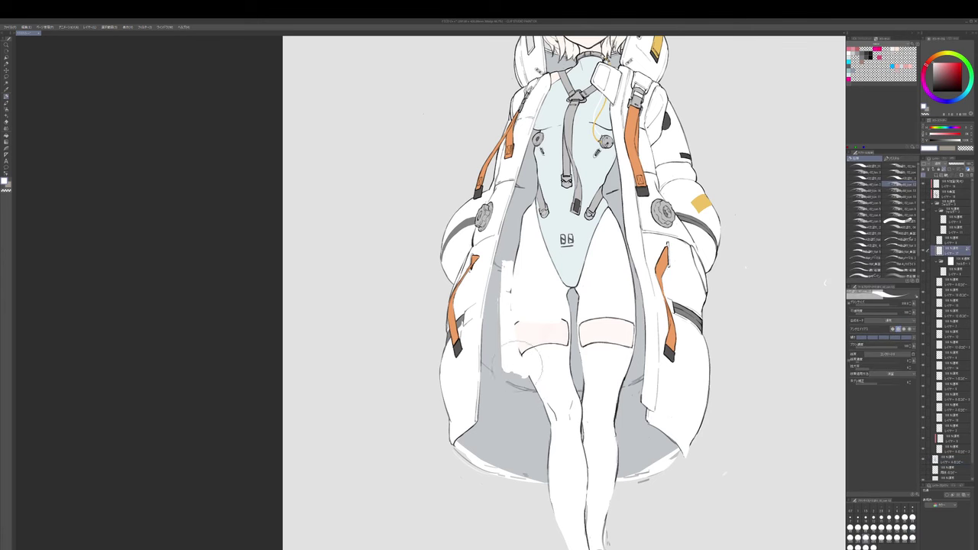
{"action": "left_click_drag", "start_coordinate": [519, 374], "coordinate": [529, 385]}
{"action": "key", "text": "c"}
{"action": "left_click_drag", "start_coordinate": [531, 332], "coordinate": [539, 342]}
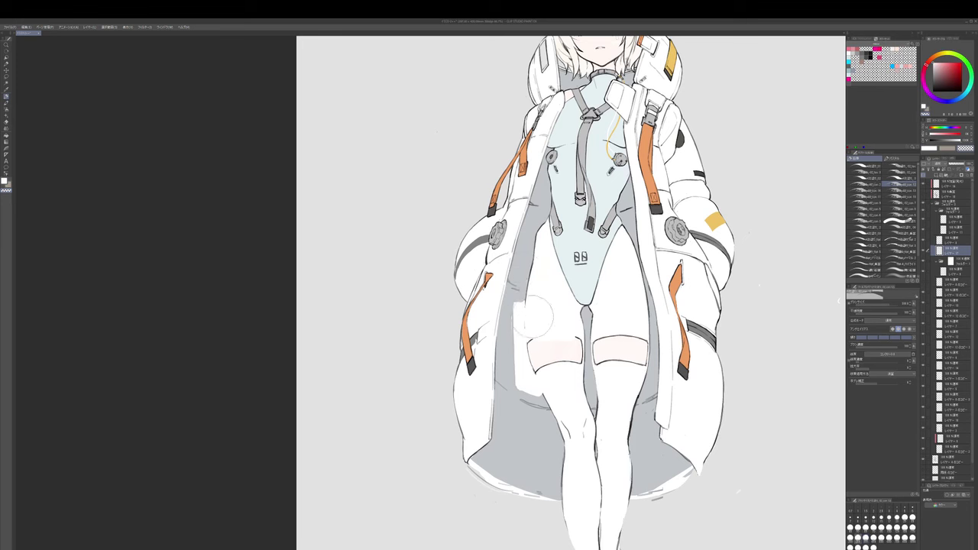
{"action": "key", "text": "]"}
- Add a layer below the white patch layer and fill a rectangular selection over the thighs with grey
{"action": "key", "text": "ctrl+shift+n"}
{"action": "left_click", "coordinate": [958, 261]}
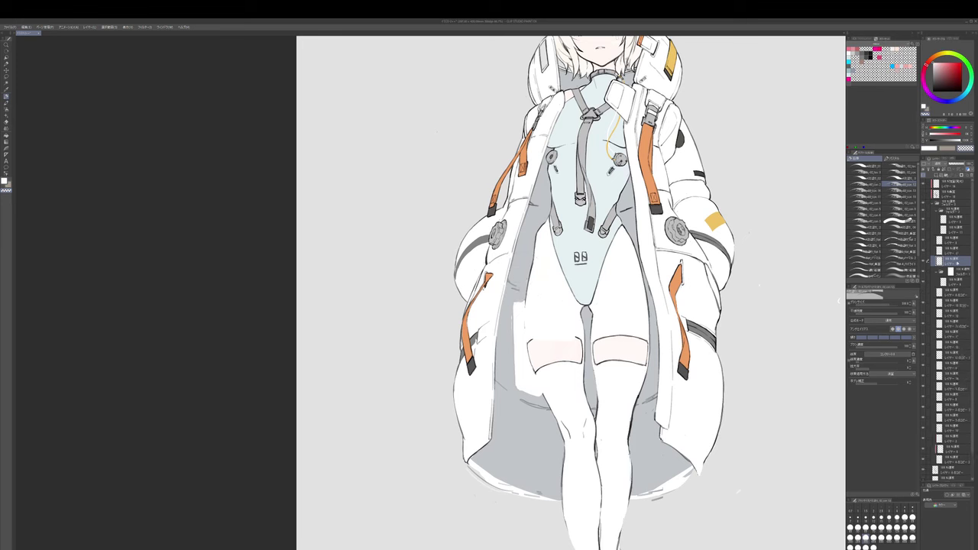
{"action": "key", "text": "m"}
{"action": "scroll", "coordinate": [520, 278], "scroll_direction": "down", "scroll_amount": 1}
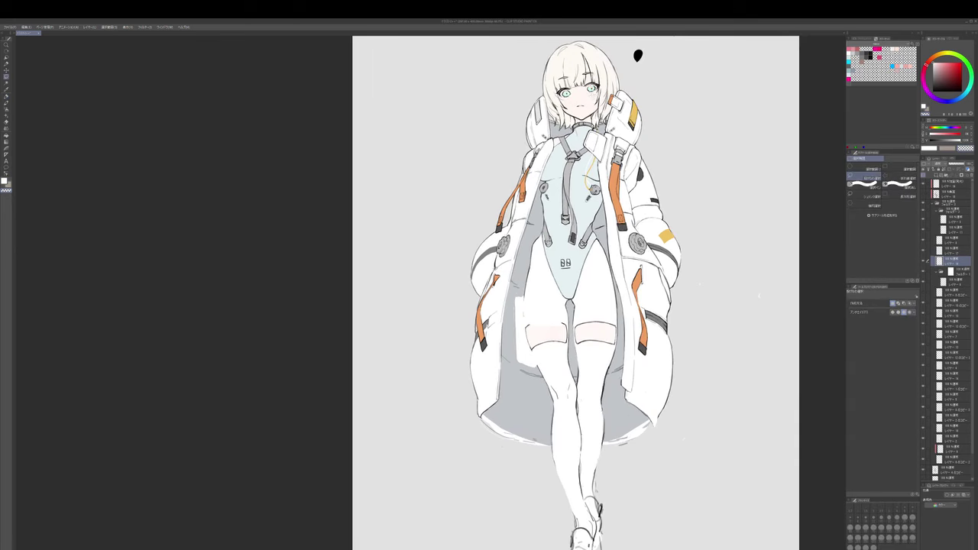
{"action": "left_click_drag", "start_coordinate": [495, 269], "coordinate": [609, 307]}
{"action": "key", "text": "ctrl+d"}
{"action": "left_click", "coordinate": [908, 168]}
{"action": "left_click_drag", "start_coordinate": [495, 257], "coordinate": [597, 396]}
{"action": "left_click", "coordinate": [951, 140]}
{"action": "key", "text": "alt+Delete"}
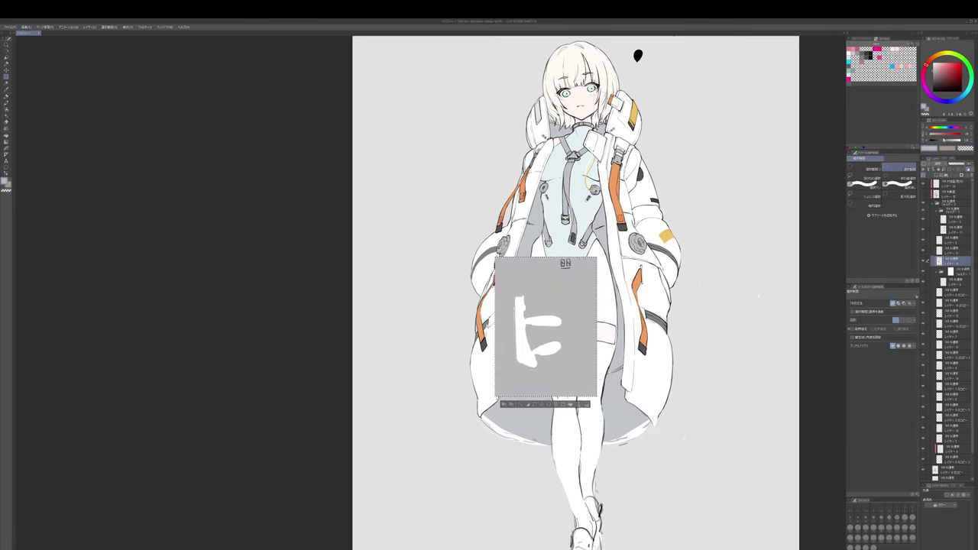
- Deselect the rectangle and change the grey layer's blending mode so the artwork shows through it
{"action": "key", "text": "ctrl+d"}
{"action": "left_click", "coordinate": [939, 180]}
{"action": "left_click_drag", "start_coordinate": [547, 323], "coordinate": [586, 291]}
{"action": "scroll", "coordinate": [569, 300], "scroll_direction": "up", "scroll_amount": 2}
- Return to the white patch layer and trim the upper white stroke into a curve along the stocking band's top edge
{"action": "key", "text": "b"}
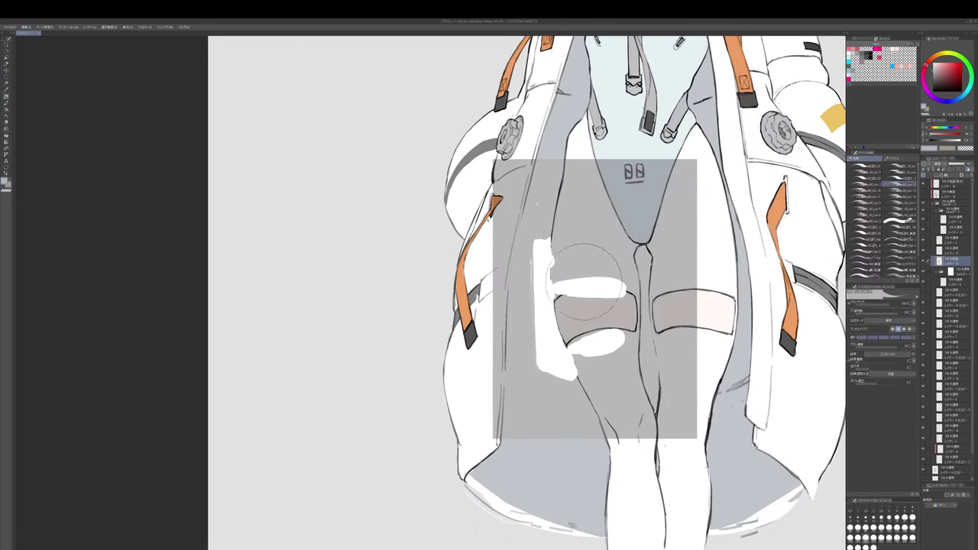
{"action": "key", "text": "alt+bracketright"}
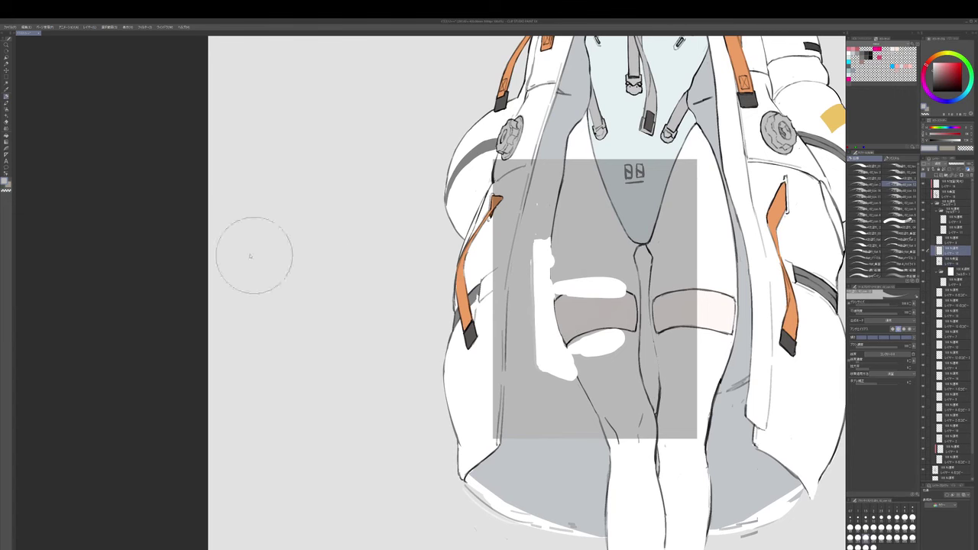
{"action": "mouse_move", "coordinate": [592, 292]}
{"action": "left_mouse_down"}
{"action": "mouse_move", "coordinate": [561, 280]}
{"action": "mouse_move", "coordinate": [619, 278]}
{"action": "left_mouse_up"}
{"action": "left_click", "coordinate": [556, 289], "text": "alt"}
{"action": "key", "text": "bracketleft"}
{"action": "key", "text": "c"}
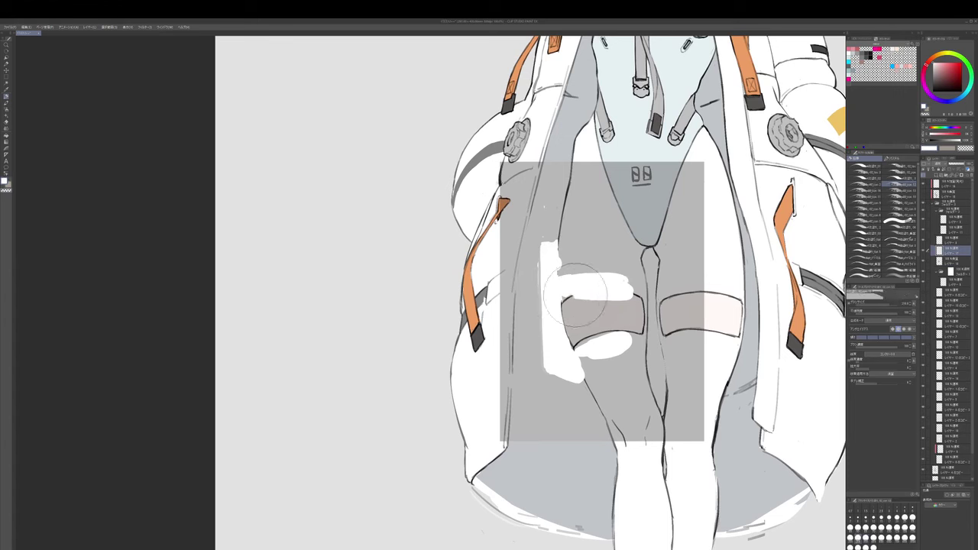
{"action": "mouse_move", "coordinate": [569, 297]}
{"action": "left_mouse_down"}
{"action": "mouse_move", "coordinate": [638, 301]}
{"action": "mouse_move", "coordinate": [567, 295]}
{"action": "mouse_move", "coordinate": [626, 291]}
{"action": "left_mouse_up"}
{"action": "key", "text": "c"}
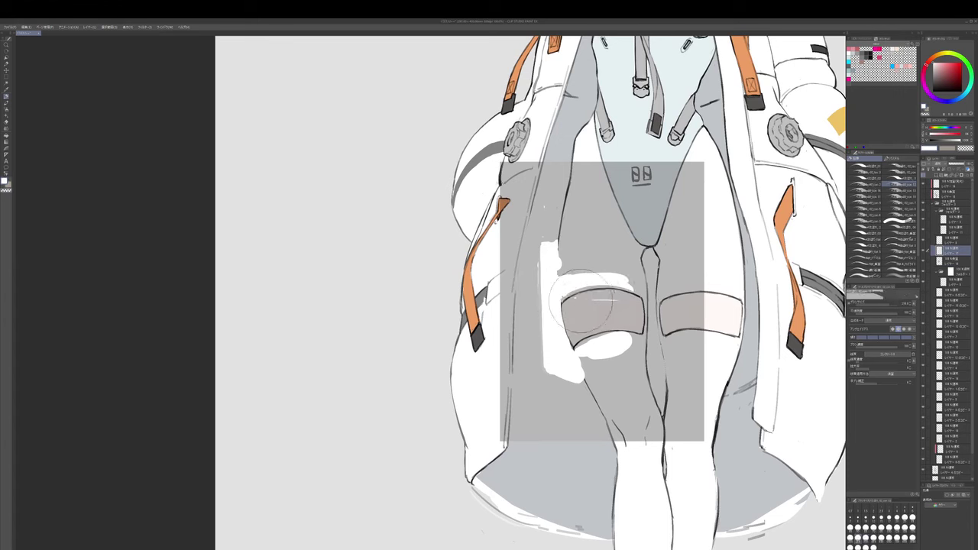
- Paint a diagonal white strap across the right stocking band and erase the white stroke below the band
{"action": "left_click_drag", "start_coordinate": [600, 342], "coordinate": [623, 316]}
{"action": "key", "text": "c"}
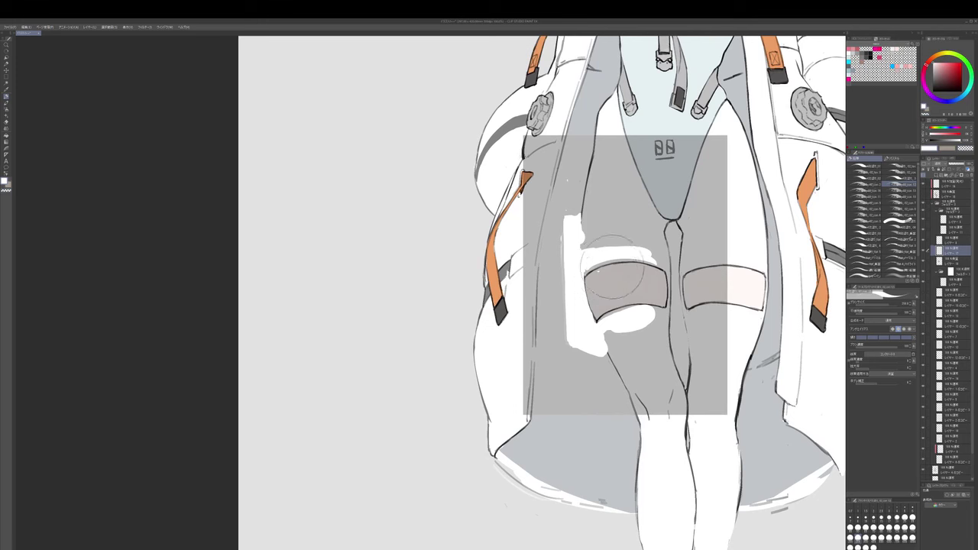
{"action": "mouse_move", "coordinate": [604, 278]}
{"action": "left_mouse_down"}
{"action": "mouse_move", "coordinate": [620, 260]}
{"action": "mouse_move", "coordinate": [599, 322]}
{"action": "mouse_move", "coordinate": [618, 291]}
{"action": "mouse_move", "coordinate": [609, 316]}
{"action": "mouse_move", "coordinate": [620, 332]}
{"action": "mouse_move", "coordinate": [637, 311]}
{"action": "left_mouse_up"}
{"action": "key", "text": "c"}
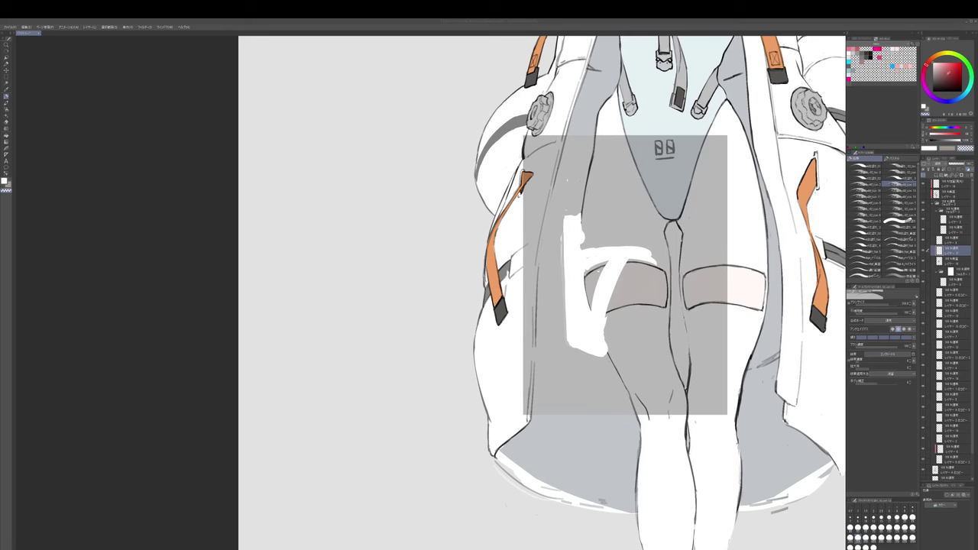
- Extend the curved white strap above the stocking band across to the inner thigh
{"action": "left_click", "coordinate": [628, 262], "text": "alt"}
{"action": "mouse_move", "coordinate": [606, 291]}
{"action": "left_mouse_down"}
{"action": "mouse_move", "coordinate": [557, 318]}
{"action": "mouse_move", "coordinate": [562, 362]}
{"action": "left_mouse_up"}
{"action": "left_click_drag", "start_coordinate": [569, 276], "coordinate": [601, 276]}
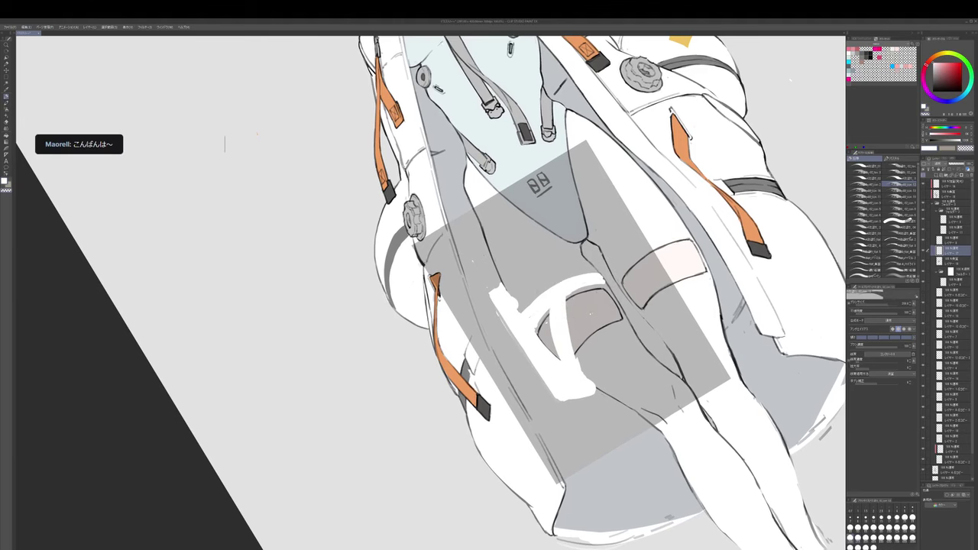
{"action": "left_click_drag", "start_coordinate": [590, 314], "coordinate": [580, 321]}
{"action": "key", "text": "r"}
{"action": "mouse_move", "coordinate": [650, 320]}
{"action": "left_mouse_down"}
{"action": "mouse_move", "coordinate": [619, 408]}
{"action": "mouse_move", "coordinate": [624, 353]}
{"action": "mouse_move", "coordinate": [657, 376]}
{"action": "left_mouse_up"}
{"action": "left_click_drag", "start_coordinate": [649, 412], "coordinate": [636, 375]}
{"action": "key", "text": "p"}
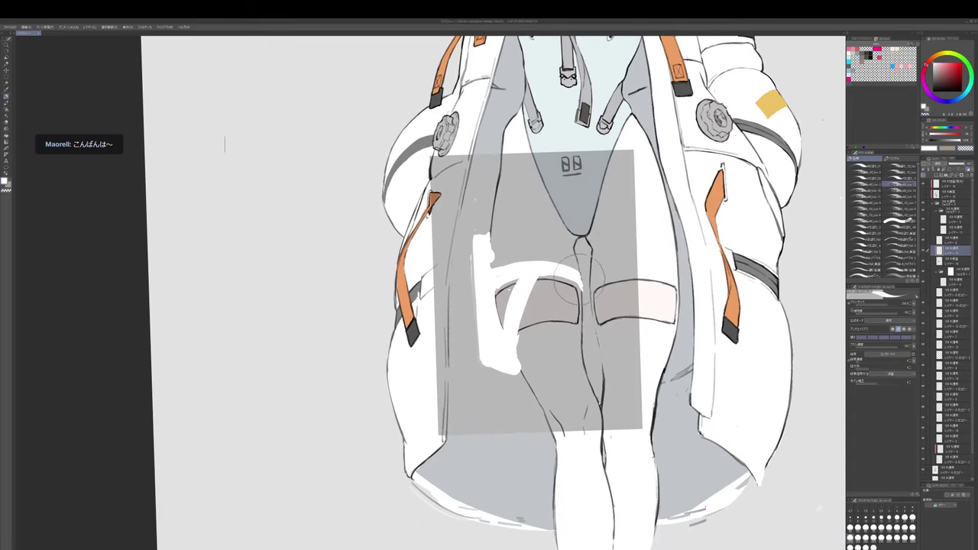
- Refine the end of the curved white strap at the inner thigh with a smaller brush
{"action": "key", "text": "c"}
{"action": "key", "text": "c"}
{"action": "key", "text": "shift+space"}
{"action": "left_click_drag", "start_coordinate": [653, 305], "coordinate": [581, 457]}
{"action": "left_click_drag", "start_coordinate": [581, 456], "coordinate": [586, 423]}
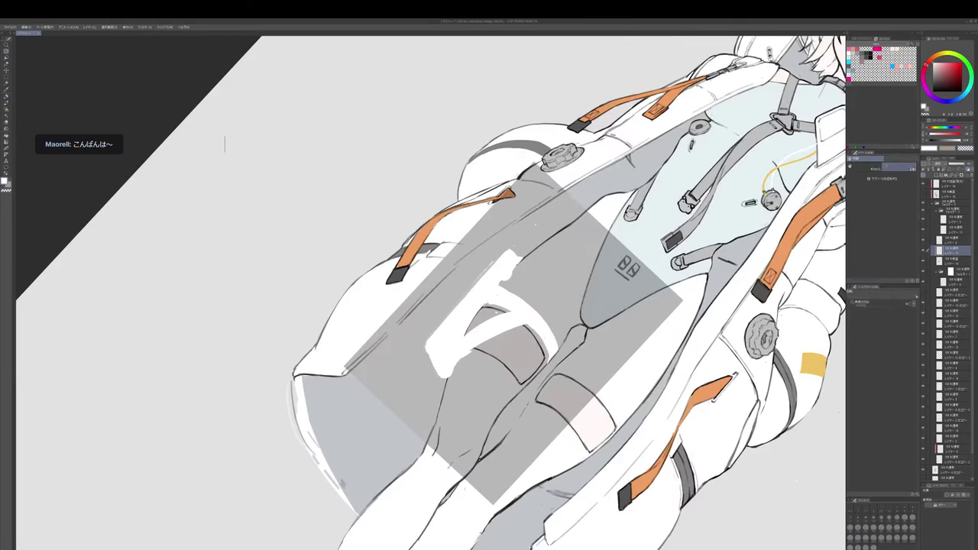
{"action": "key", "text": "bracketleft"}
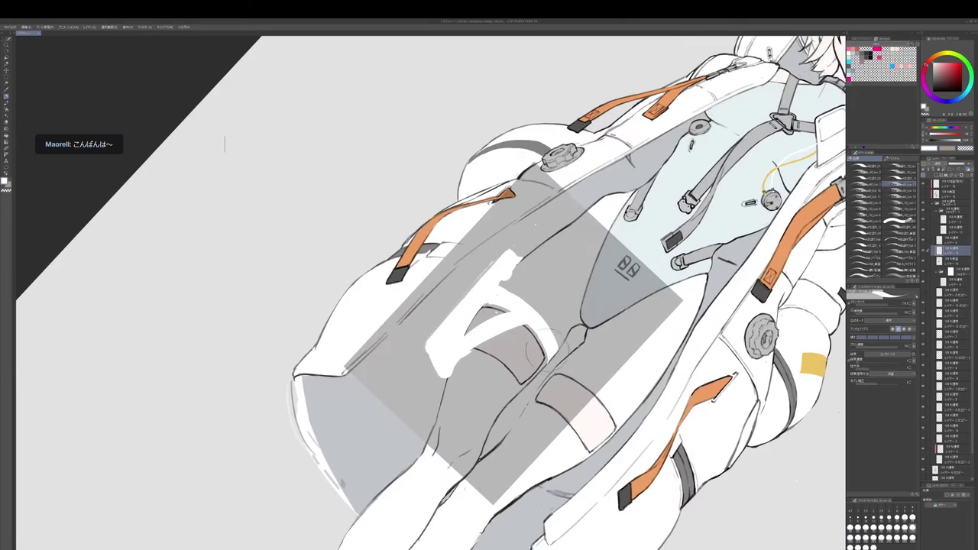
{"action": "key", "text": "c"}
{"action": "key", "text": "c"}
{"action": "key", "text": "c"}
{"action": "key", "text": "["}
{"action": "key", "text": "c"}
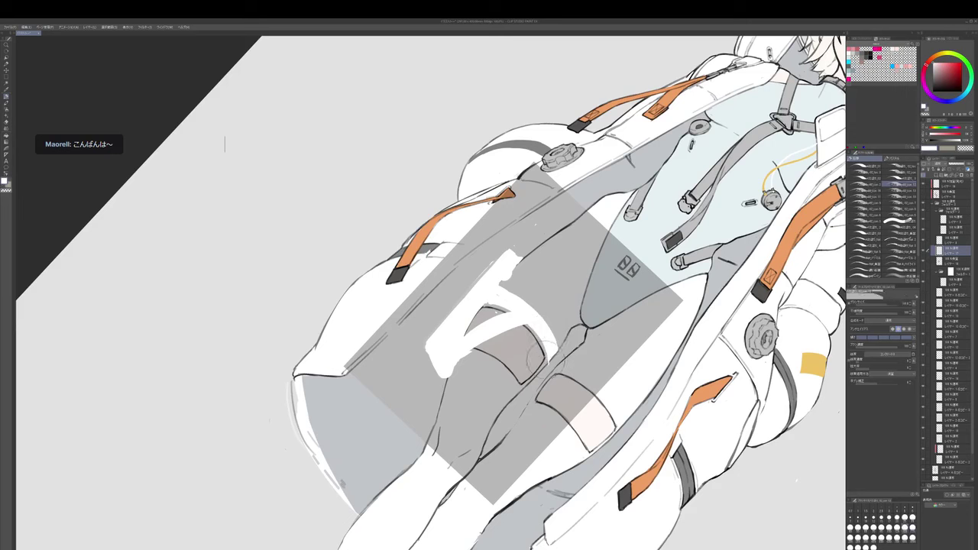
{"action": "key", "text": "c"}
{"action": "key", "text": "c"}
{"action": "mouse_move", "coordinate": [547, 327]}
{"action": "left_mouse_down"}
{"action": "mouse_move", "coordinate": [563, 354]}
{"action": "mouse_move", "coordinate": [546, 217]}
{"action": "left_mouse_up"}
{"action": "key", "text": "c"}
- Refine the inner edge of the diagonal white strap down to its lower end on the right thigh
{"action": "key", "text": "r"}
{"action": "mouse_move", "coordinate": [492, 239]}
{"action": "left_mouse_down"}
{"action": "mouse_move", "coordinate": [596, 281]}
{"action": "mouse_move", "coordinate": [590, 345]}
{"action": "left_mouse_up"}
{"action": "key", "text": "c"}
{"action": "mouse_move", "coordinate": [593, 297]}
{"action": "left_mouse_down"}
{"action": "mouse_move", "coordinate": [586, 321]}
{"action": "mouse_move", "coordinate": [608, 333]}
{"action": "left_mouse_up"}
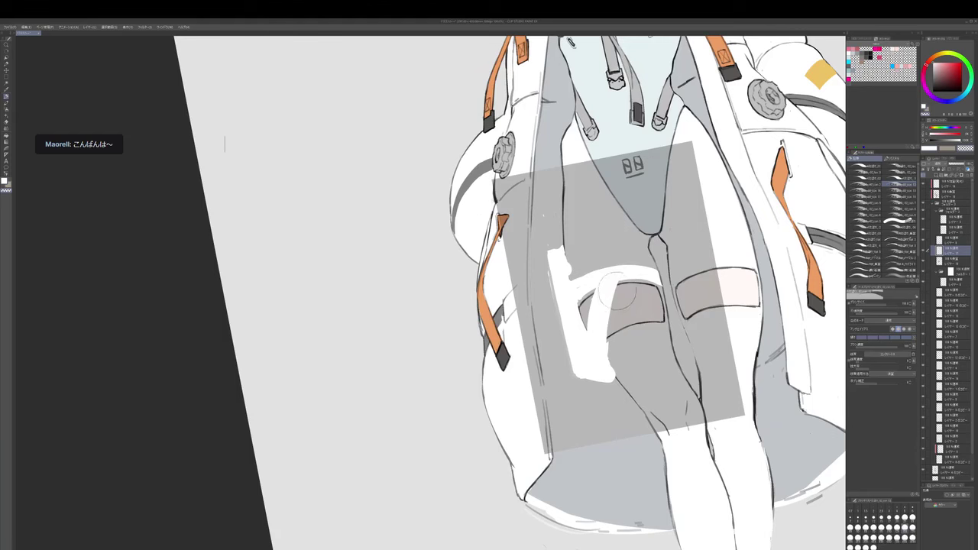
{"action": "left_click_drag", "start_coordinate": [619, 283], "coordinate": [608, 328]}
{"action": "left_click_drag", "start_coordinate": [616, 284], "coordinate": [602, 350]}
{"action": "mouse_move", "coordinate": [609, 311]}
{"action": "left_mouse_down"}
{"action": "mouse_move", "coordinate": [614, 386]}
{"action": "mouse_move", "coordinate": [601, 353]}
{"action": "mouse_move", "coordinate": [615, 371]}
{"action": "left_mouse_up"}
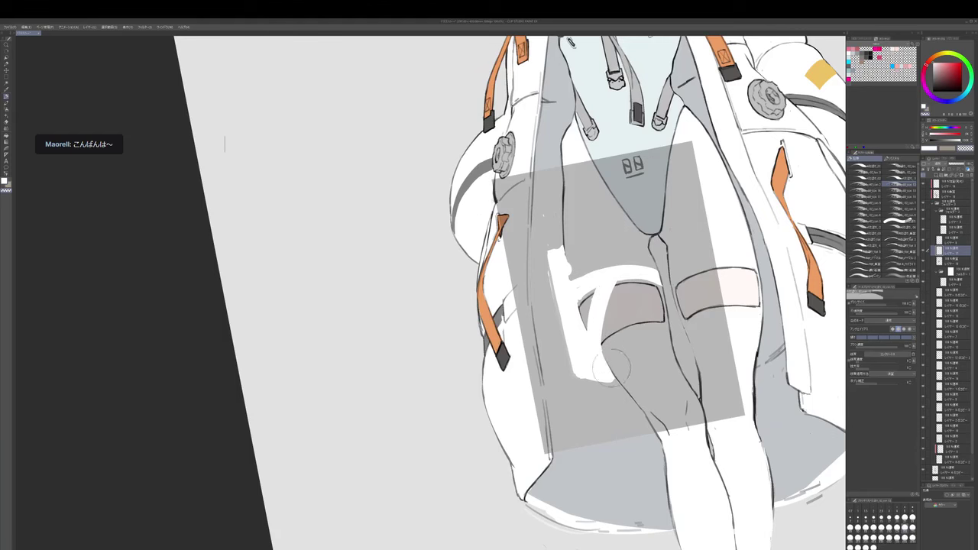
- Reshape the narrow gap between the curved and diagonal white straps on the outer side of the right thigh
{"action": "scroll", "coordinate": [613, 360], "scroll_direction": "up", "scroll_amount": 3}
{"action": "left_click_drag", "start_coordinate": [607, 329], "coordinate": [596, 341]}
{"action": "key", "text": "c"}
{"action": "key", "text": "c"}
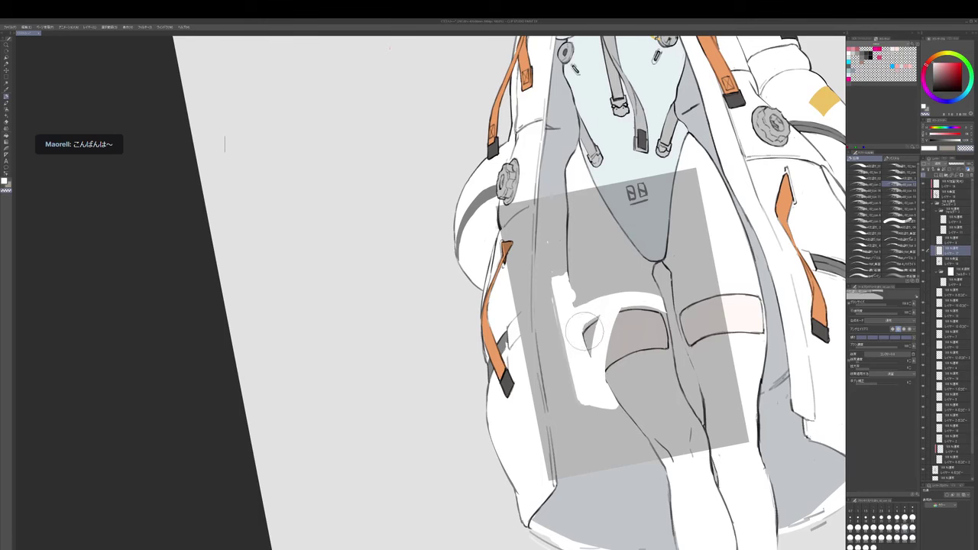
{"action": "scroll", "coordinate": [583, 330], "scroll_direction": "up", "scroll_amount": 3}
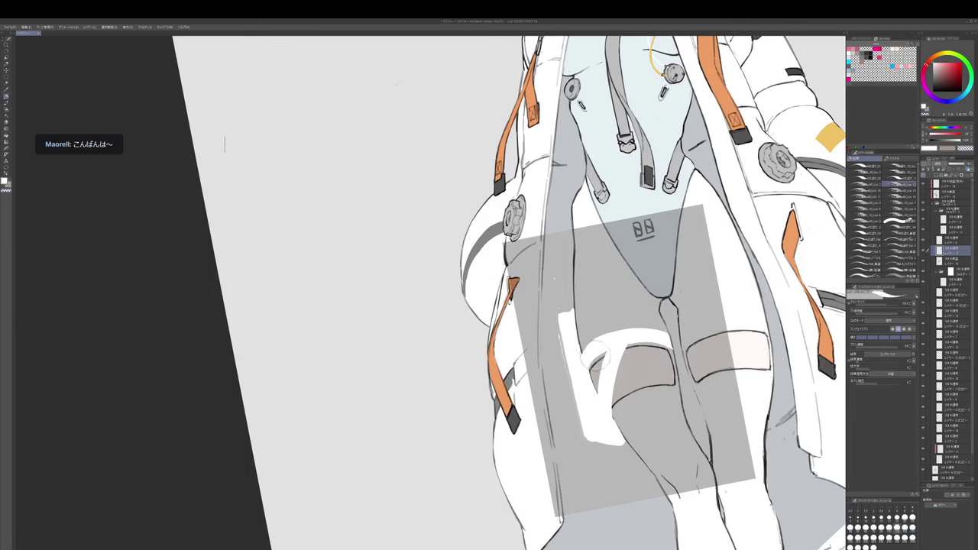
{"action": "left_click_drag", "start_coordinate": [655, 345], "coordinate": [652, 346]}
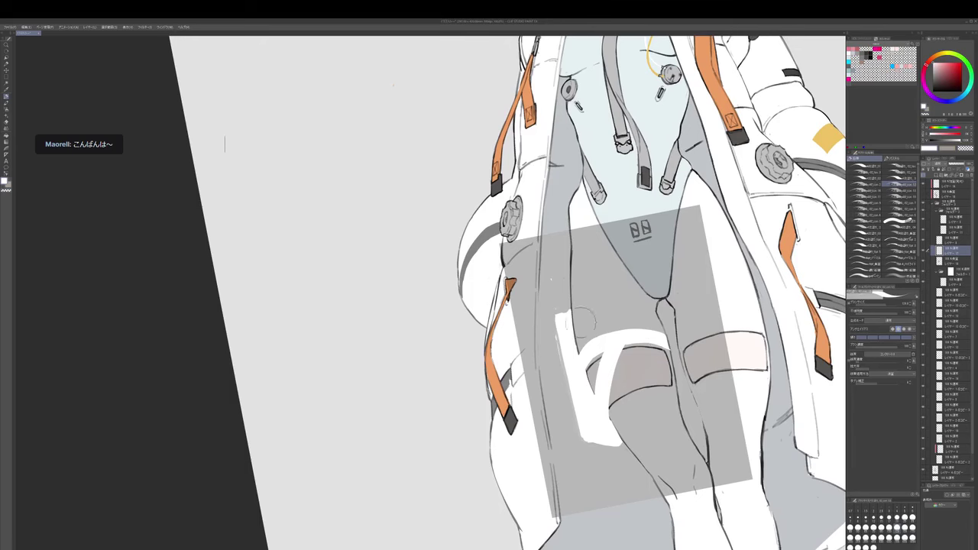
- Trim the upper end of the long white piece beside the right thigh to a clean slanted edge
{"action": "key", "text": "]"}
{"action": "key", "text": "c"}
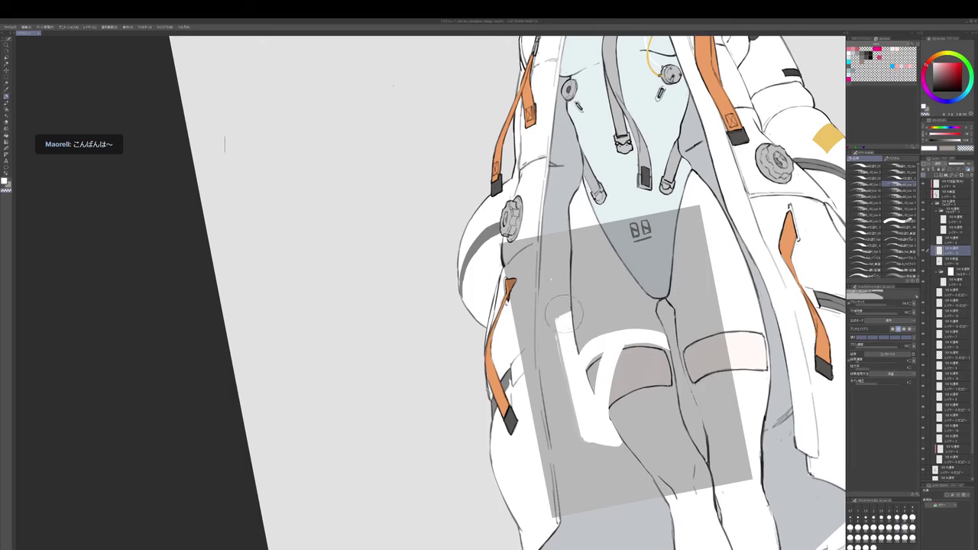
{"action": "left_click_drag", "start_coordinate": [572, 308], "coordinate": [575, 294]}
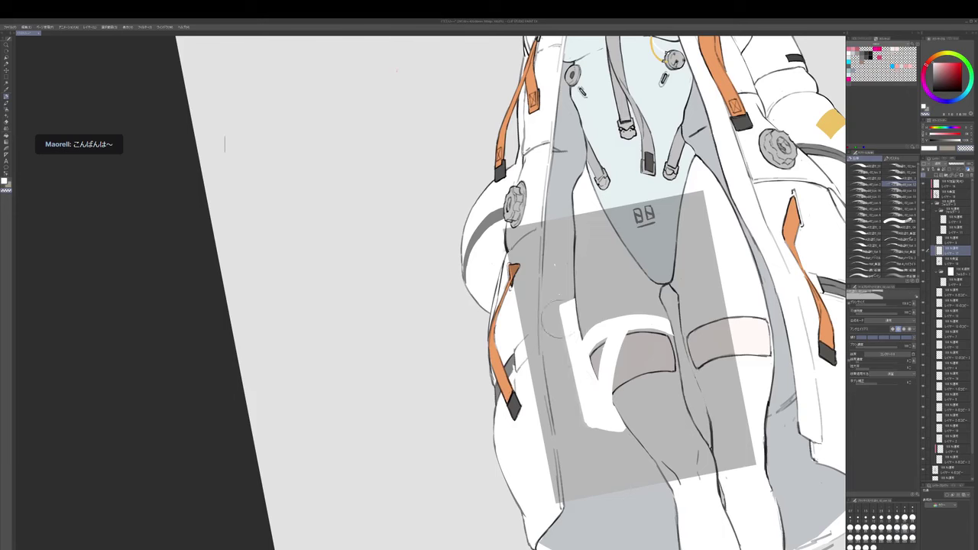
{"action": "left_click_drag", "start_coordinate": [573, 278], "coordinate": [579, 282]}
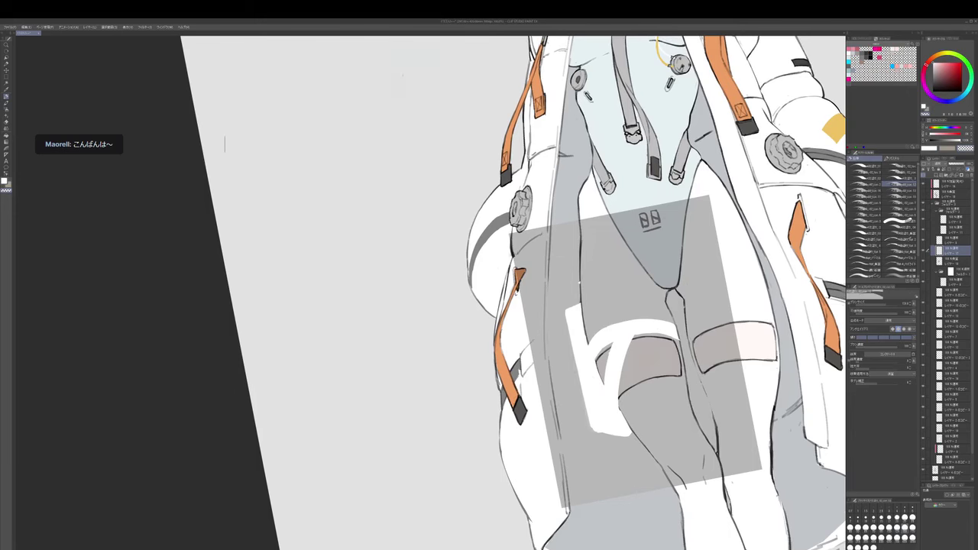
{"action": "left_click", "coordinate": [933, 91]}
{"action": "left_click_drag", "start_coordinate": [634, 341], "coordinate": [630, 300]}
{"action": "key", "text": "p"}
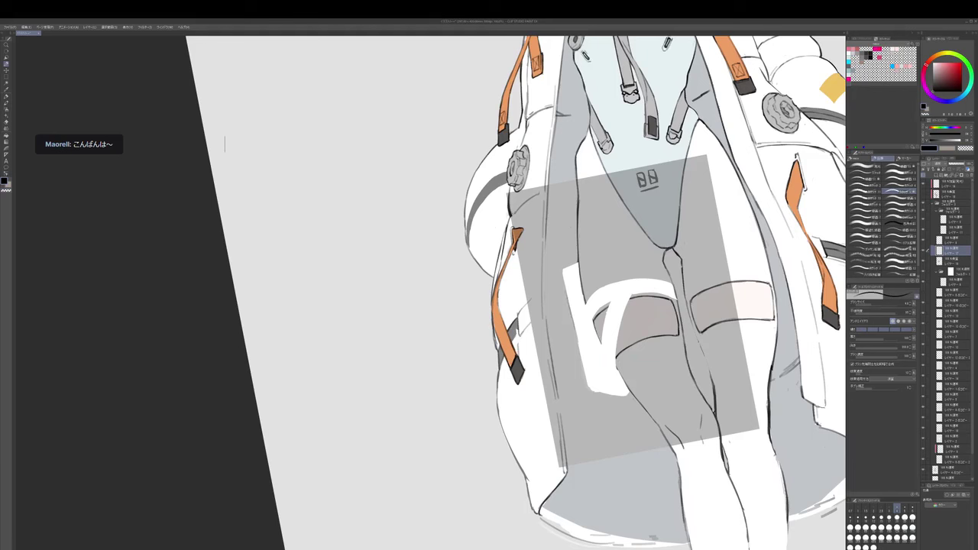
{"action": "left_click_drag", "start_coordinate": [578, 341], "coordinate": [586, 382]}
{"action": "mouse_move", "coordinate": [590, 303]}
{"action": "left_mouse_down"}
{"action": "mouse_move", "coordinate": [595, 337]}
{"action": "mouse_move", "coordinate": [616, 284]}
{"action": "mouse_move", "coordinate": [625, 346]}
{"action": "left_mouse_up"}
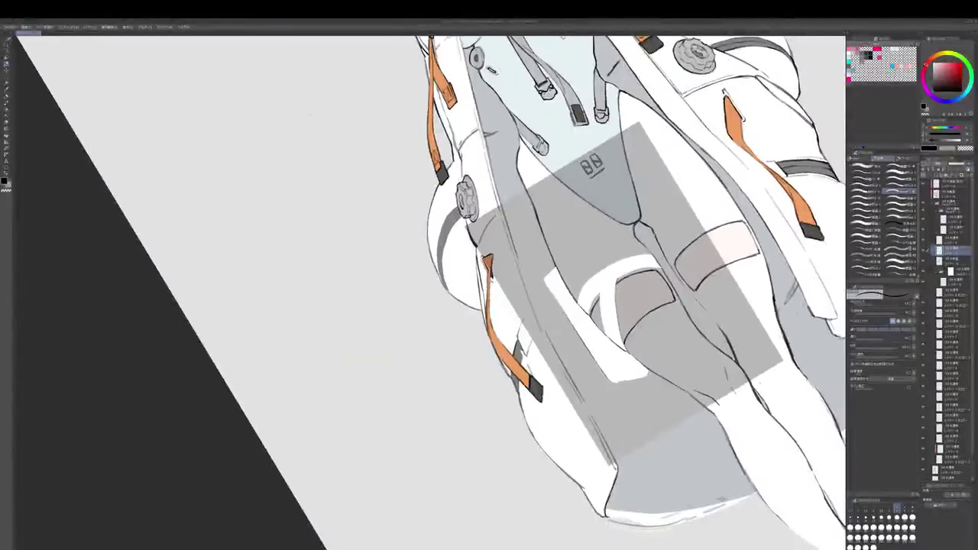
{"action": "mouse_move", "coordinate": [602, 289]}
{"action": "left_mouse_down"}
{"action": "mouse_move", "coordinate": [598, 350]}
{"action": "mouse_move", "coordinate": [589, 322]}
{"action": "mouse_move", "coordinate": [612, 299]}
{"action": "mouse_move", "coordinate": [591, 236]}
{"action": "mouse_move", "coordinate": [569, 324]}
{"action": "mouse_move", "coordinate": [578, 307]}
{"action": "left_mouse_up"}
{"action": "key", "text": "ctrl+z"}
{"action": "key", "text": "]"}
{"action": "key", "text": "["}
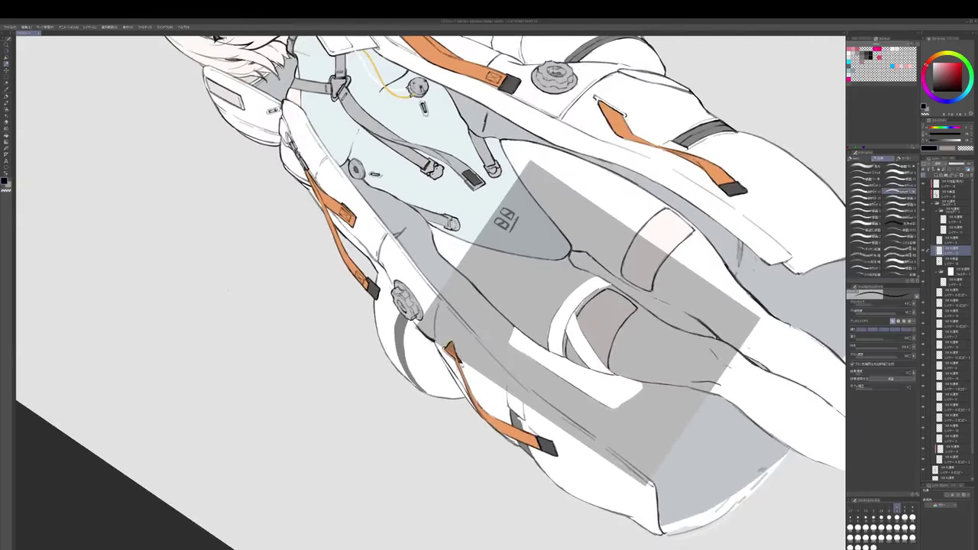
- Refine the upper part of the diagonal white strap where it meets the curved strap above the stocking band
{"action": "key", "text": "p"}
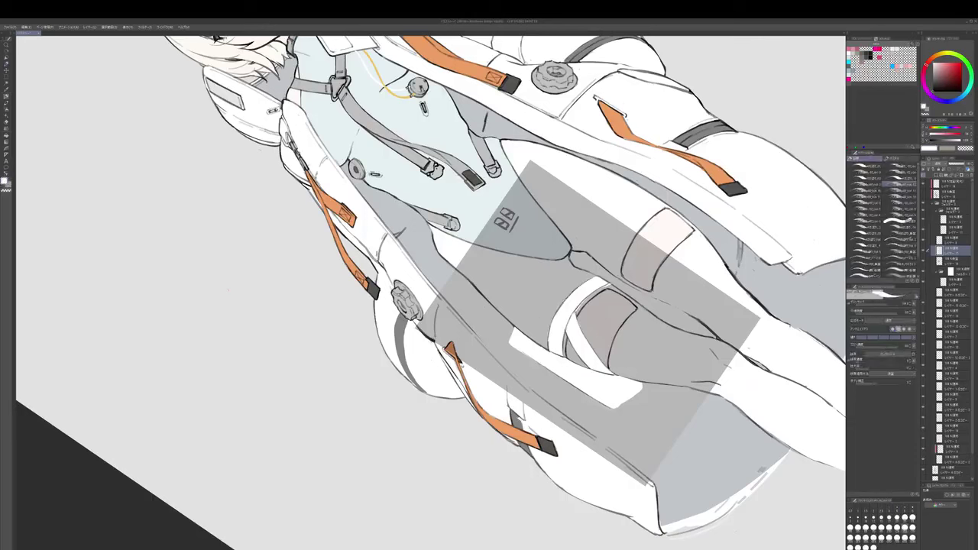
{"action": "mouse_move", "coordinate": [562, 307]}
{"action": "left_mouse_down"}
{"action": "mouse_move", "coordinate": [574, 292]}
{"action": "mouse_move", "coordinate": [605, 307]}
{"action": "left_mouse_up"}
{"action": "key", "text": "x"}
{"action": "key", "text": "bracketright"}
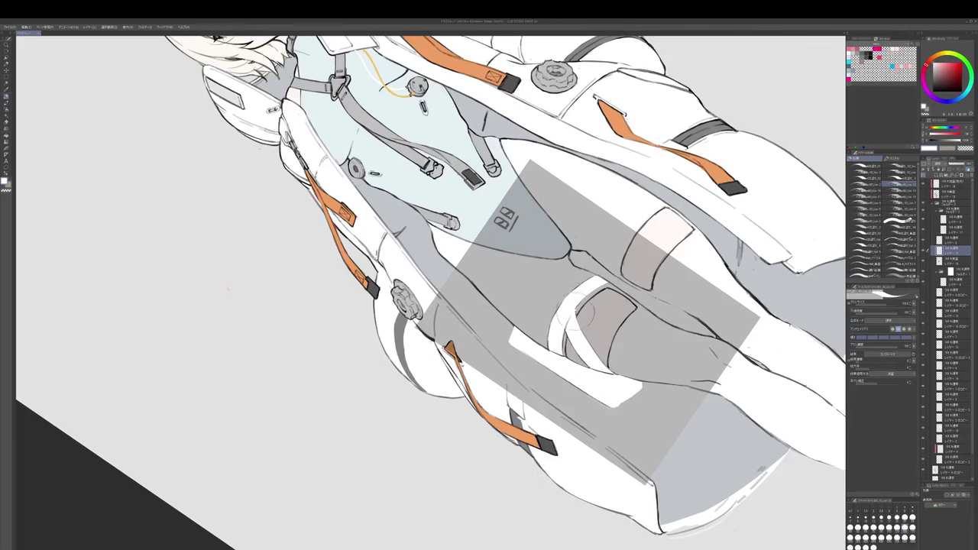
{"action": "key", "text": "bracketleft"}
{"action": "left_click_drag", "start_coordinate": [582, 315], "coordinate": [553, 352]}
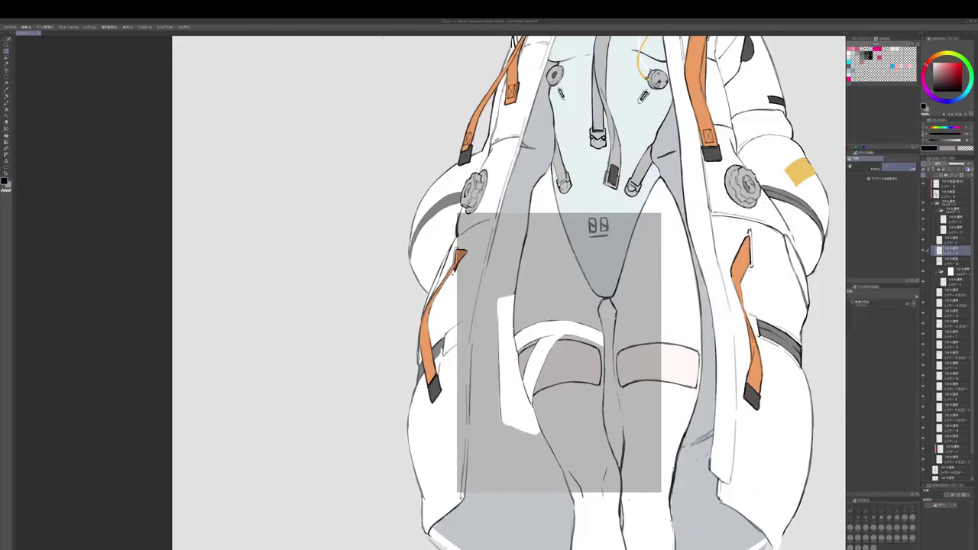
- Ink short black cross lines on the upper diagonal strap and paint a loose white strap end hanging over the right stocking band
{"action": "key", "text": "p"}
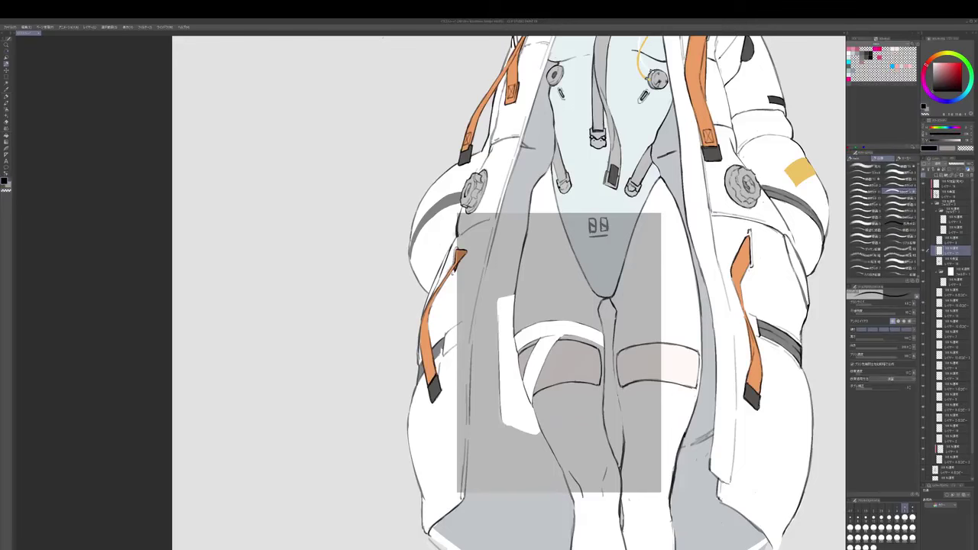
{"action": "left_click_drag", "start_coordinate": [556, 361], "coordinate": [567, 332]}
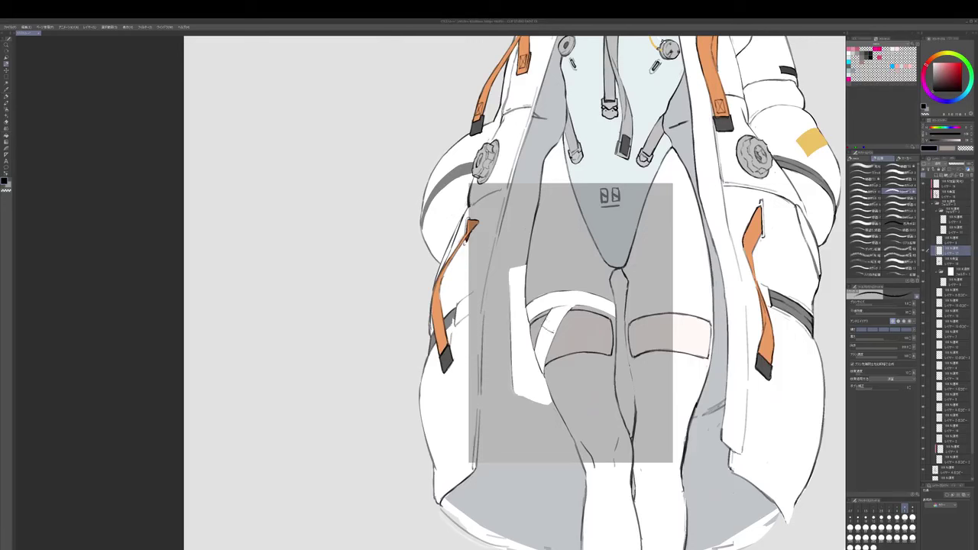
{"action": "key", "text": "bracketright"}
{"action": "mouse_move", "coordinate": [543, 337]}
{"action": "left_mouse_down"}
{"action": "mouse_move", "coordinate": [549, 390]}
{"action": "mouse_move", "coordinate": [556, 362]}
{"action": "mouse_move", "coordinate": [555, 380]}
{"action": "left_mouse_up"}
{"action": "key", "text": "ctrl+z"}
{"action": "key", "text": "b"}
{"action": "left_click", "coordinate": [544, 337], "text": "alt"}
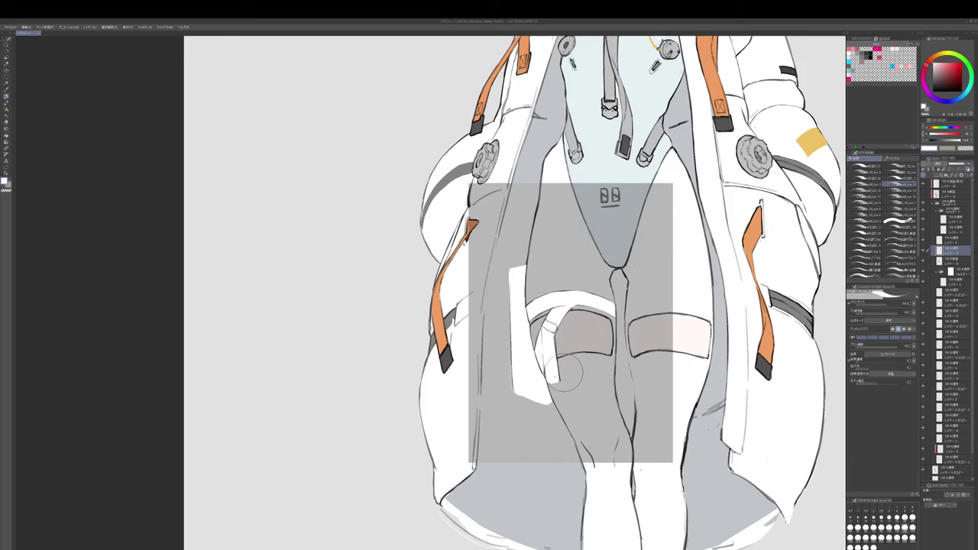
{"action": "left_click_drag", "start_coordinate": [573, 374], "coordinate": [575, 361]}
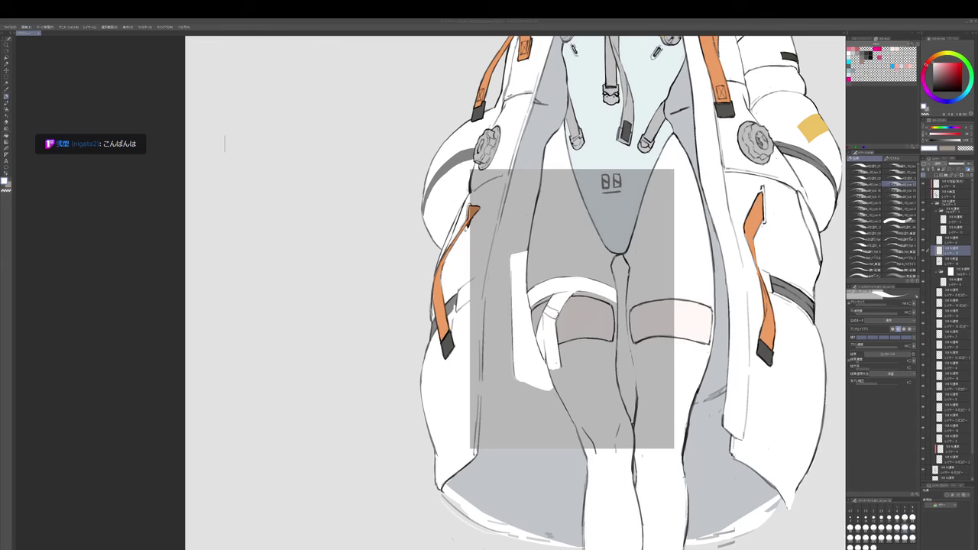
{"action": "left_click_drag", "start_coordinate": [687, 318], "coordinate": [694, 309]}
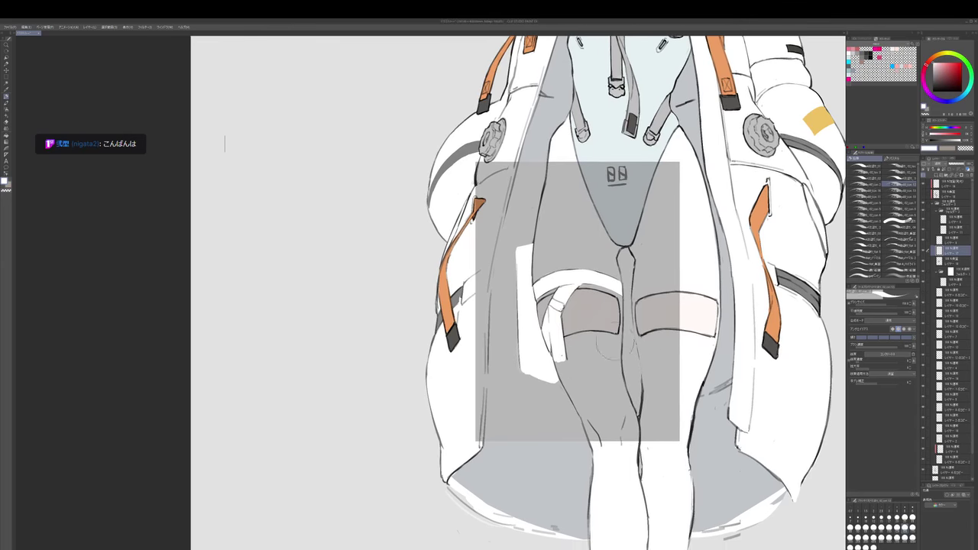
- Square off the lower end of the hanging strap, touching it up with black and white sampled from the drawing
{"action": "left_click", "coordinate": [566, 379], "text": "alt"}
{"action": "left_click_drag", "start_coordinate": [570, 373], "coordinate": [555, 355]}
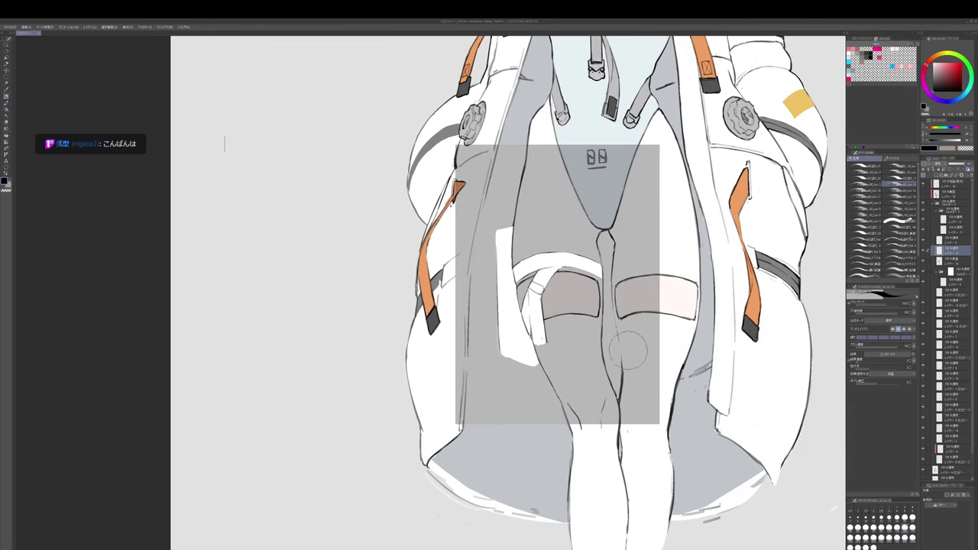
{"action": "left_click_drag", "start_coordinate": [631, 350], "coordinate": [595, 348]}
{"action": "key", "text": "p"}
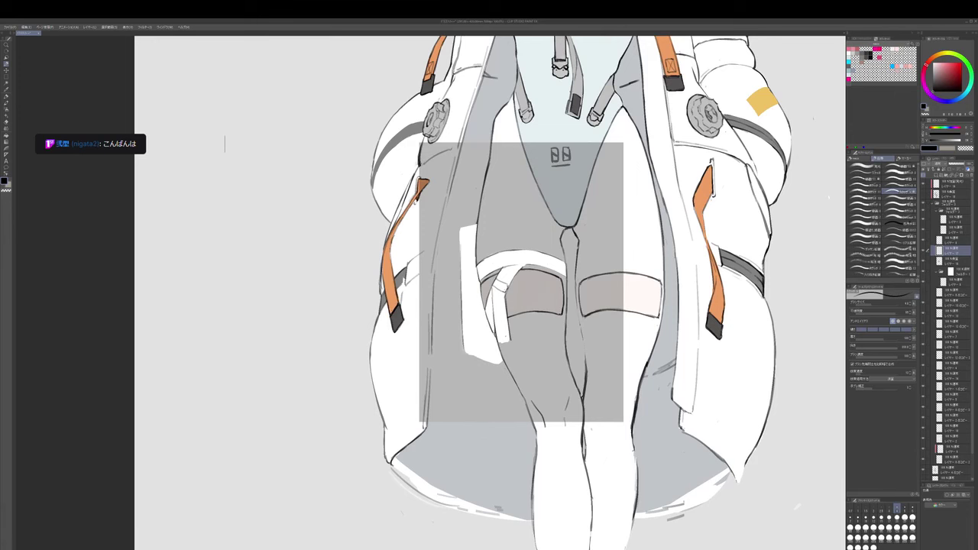
{"action": "key", "text": "b"}
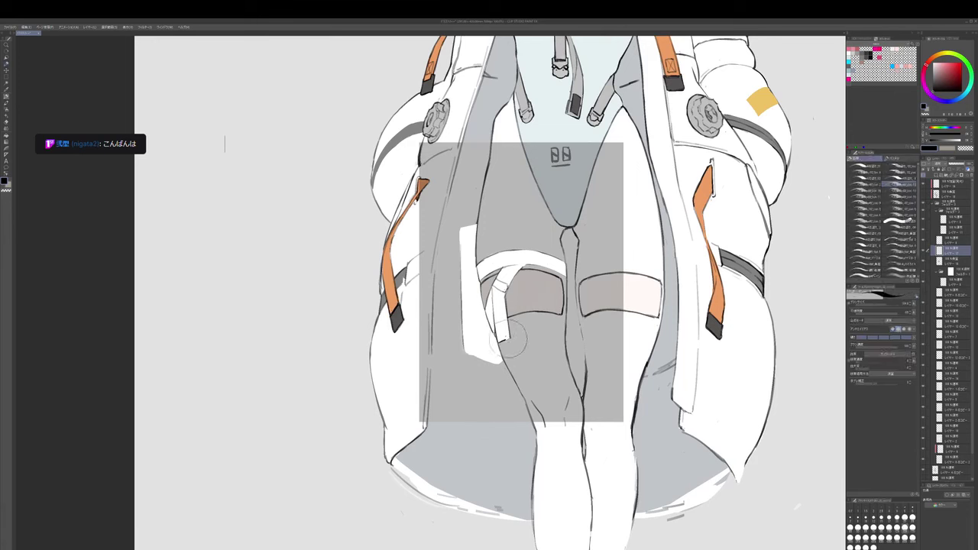
{"action": "left_click", "coordinate": [506, 336], "text": "alt"}
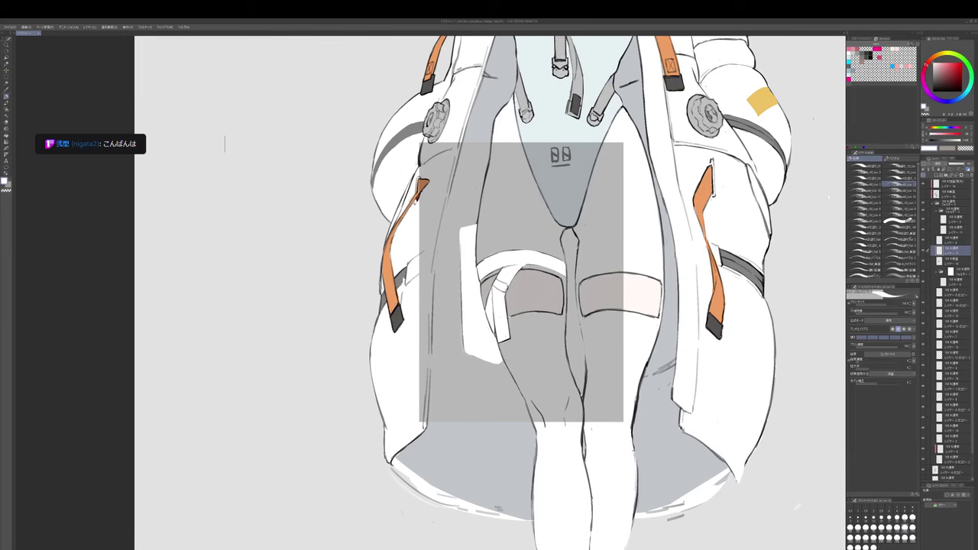
{"action": "left_click_drag", "start_coordinate": [508, 299], "coordinate": [506, 307]}
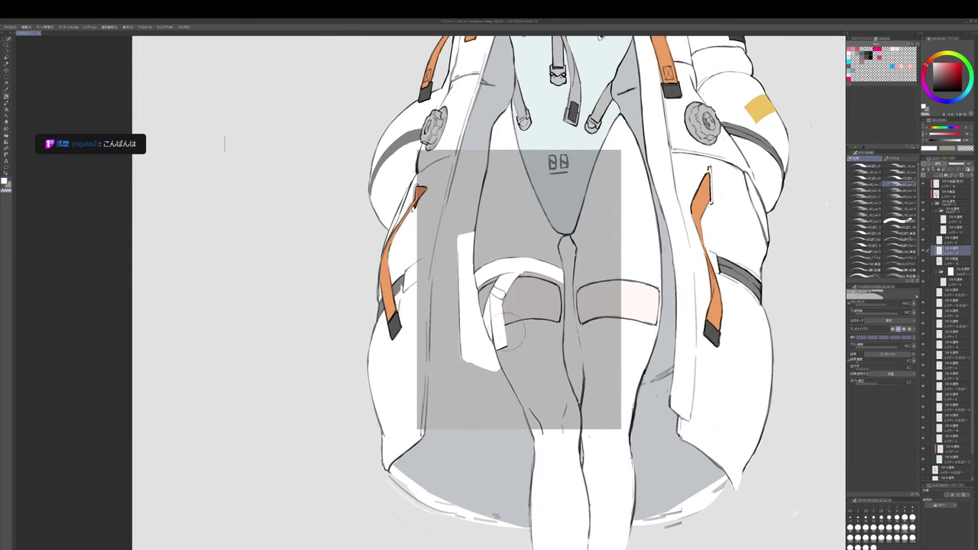
{"action": "left_click", "coordinate": [505, 345], "text": "alt"}
- Ink the black edge lines of the hanging strap and touch up the paint around them
{"action": "key", "text": "p"}
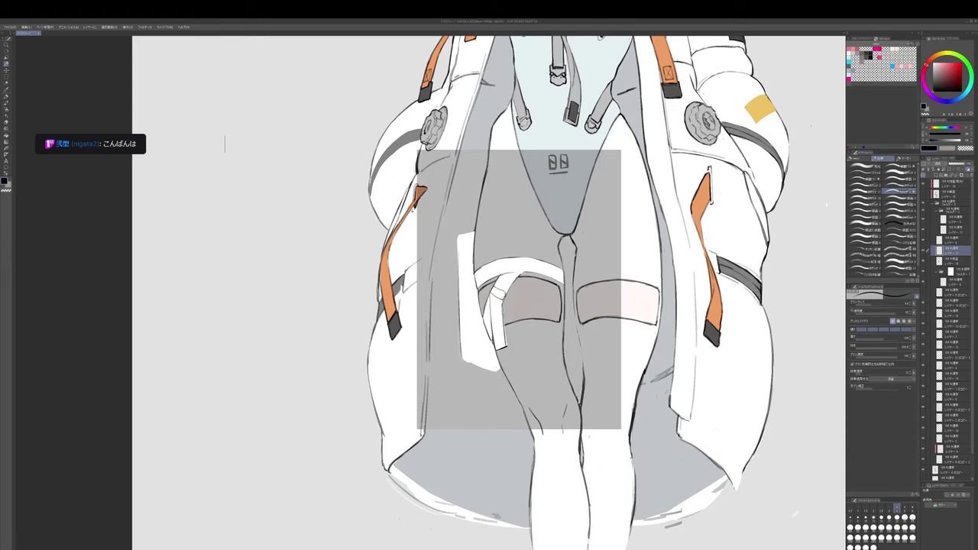
{"action": "key", "text": "bracketright"}
{"action": "left_click_drag", "start_coordinate": [510, 315], "coordinate": [475, 363]}
{"action": "key", "text": "b"}
{"action": "left_click", "coordinate": [482, 351], "text": "alt"}
{"action": "left_click", "coordinate": [486, 361], "text": "alt"}
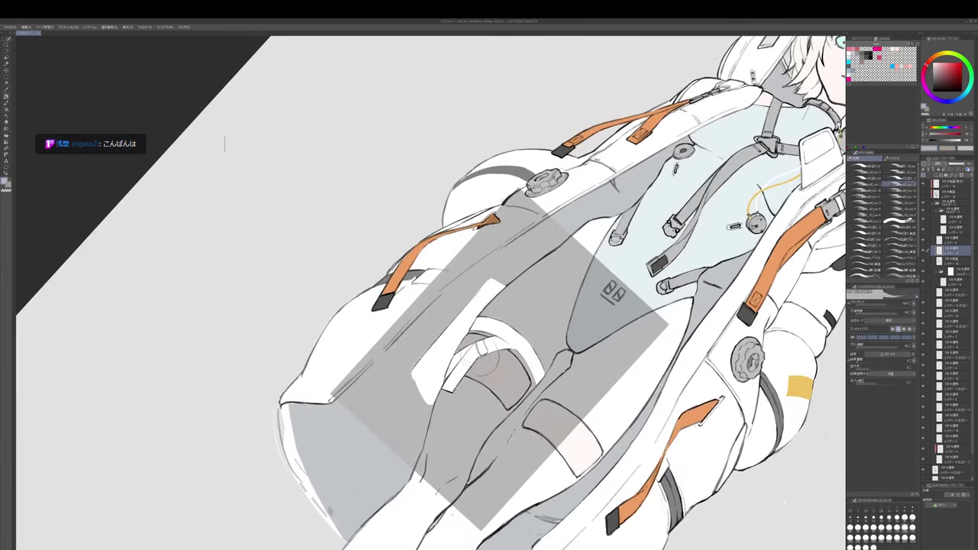
{"action": "key", "text": "x"}
{"action": "left_click", "coordinate": [934, 90]}
{"action": "key", "text": "p"}
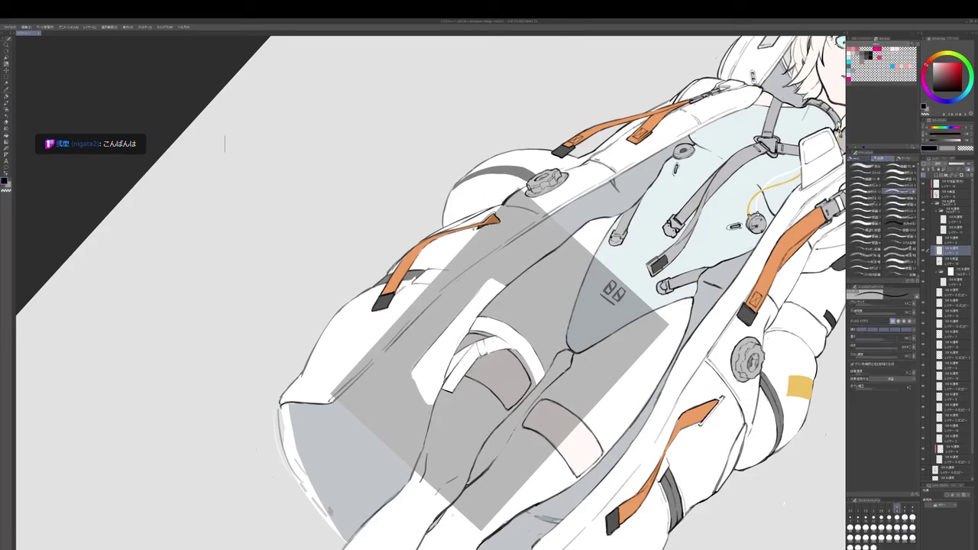
{"action": "key", "text": "ctrl+z"}
{"action": "left_click_drag", "start_coordinate": [476, 343], "coordinate": [479, 356]}
{"action": "key", "text": "ctrl+z"}
{"action": "left_click_drag", "start_coordinate": [489, 428], "coordinate": [556, 360]}
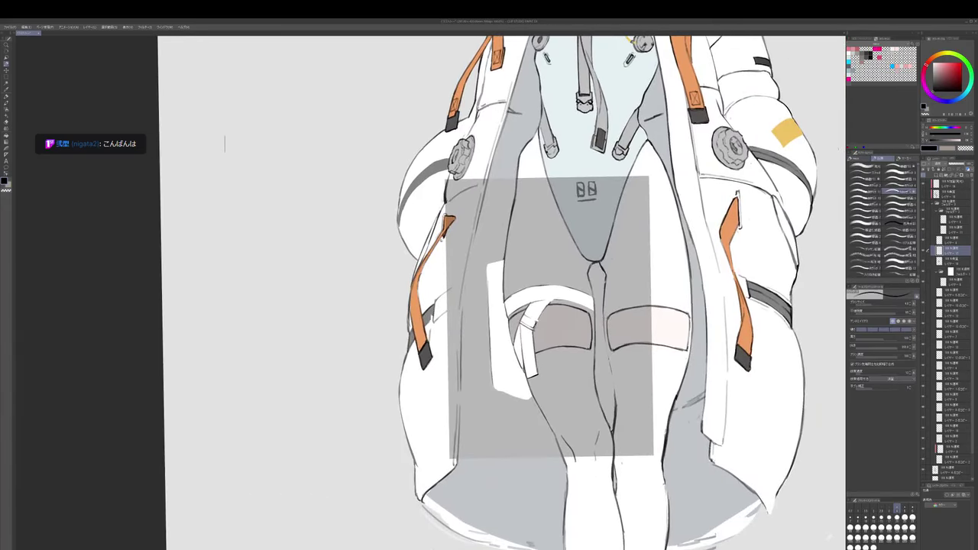
- Paint a small white buckle on the upper part of the hanging strap and outline it in black
{"action": "key", "text": "b"}
{"action": "left_click", "coordinate": [934, 63]}
{"action": "left_click_drag", "start_coordinate": [539, 314], "coordinate": [533, 327]}
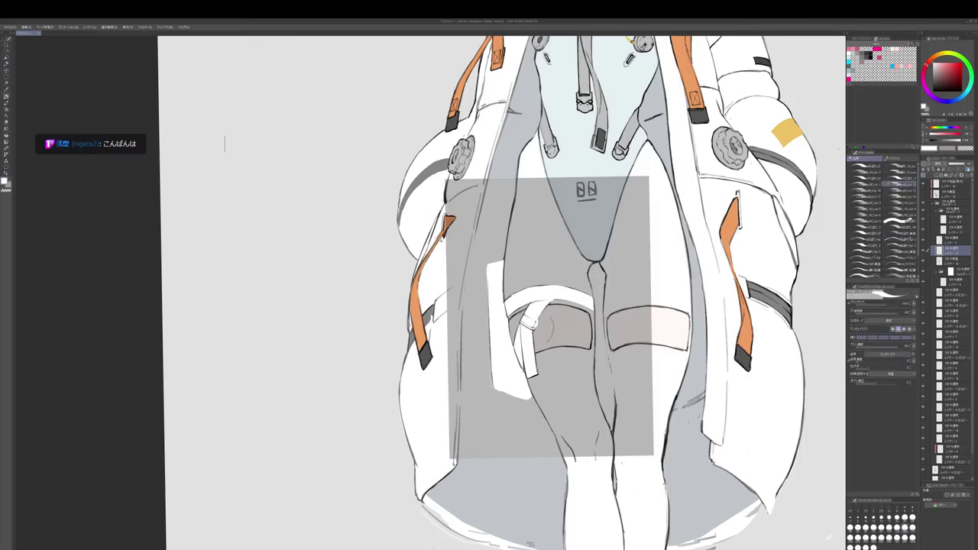
{"action": "left_click", "coordinate": [933, 91]}
{"action": "key", "text": "p"}
{"action": "key", "text": "]"}
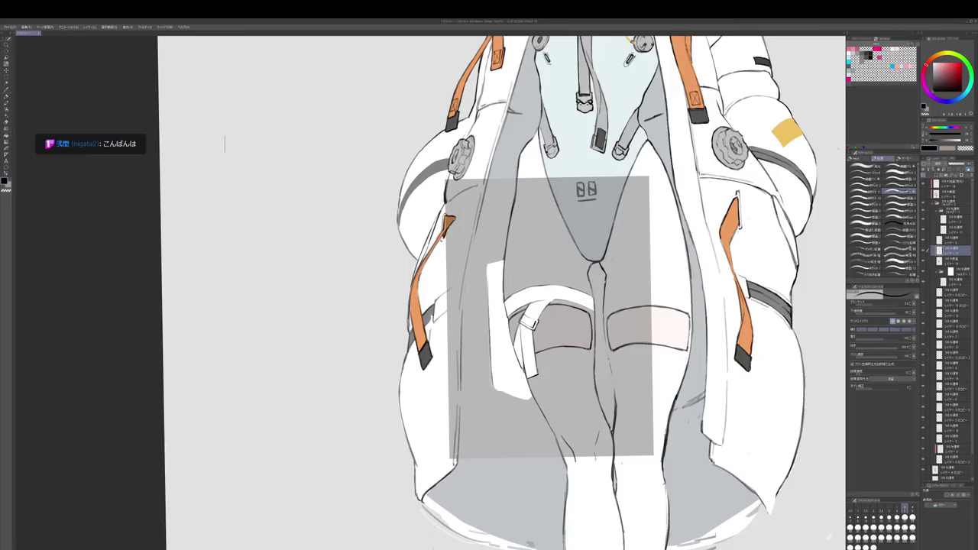
{"action": "left_click_drag", "start_coordinate": [535, 359], "coordinate": [506, 391]}
{"action": "key", "text": "["}
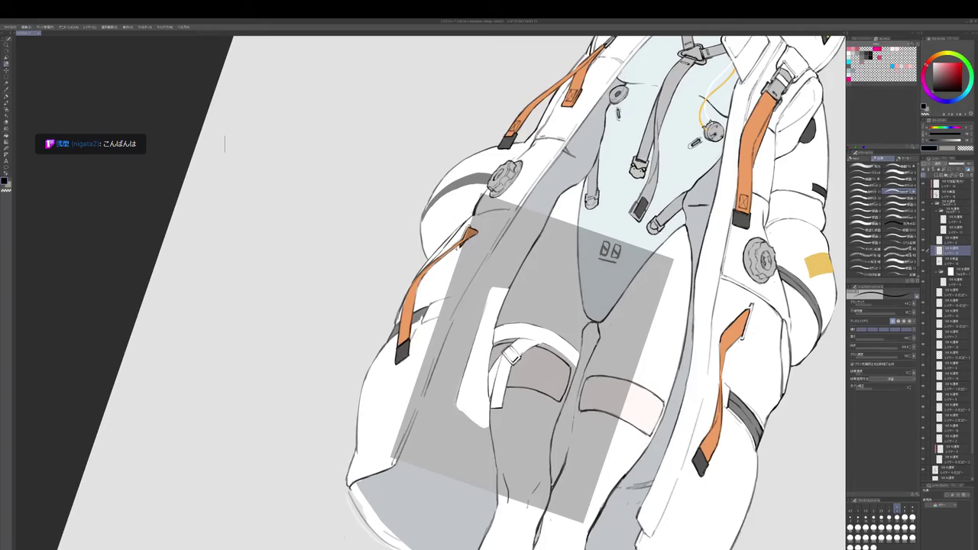
- Refine the buckle's frame and the strap edges around it with black lines and white paint
{"action": "left_click_drag", "start_coordinate": [507, 390], "coordinate": [551, 320]}
{"action": "key", "text": "b"}
{"action": "left_click_drag", "start_coordinate": [530, 285], "coordinate": [552, 323]}
{"action": "left_click", "coordinate": [540, 294], "text": "alt"}
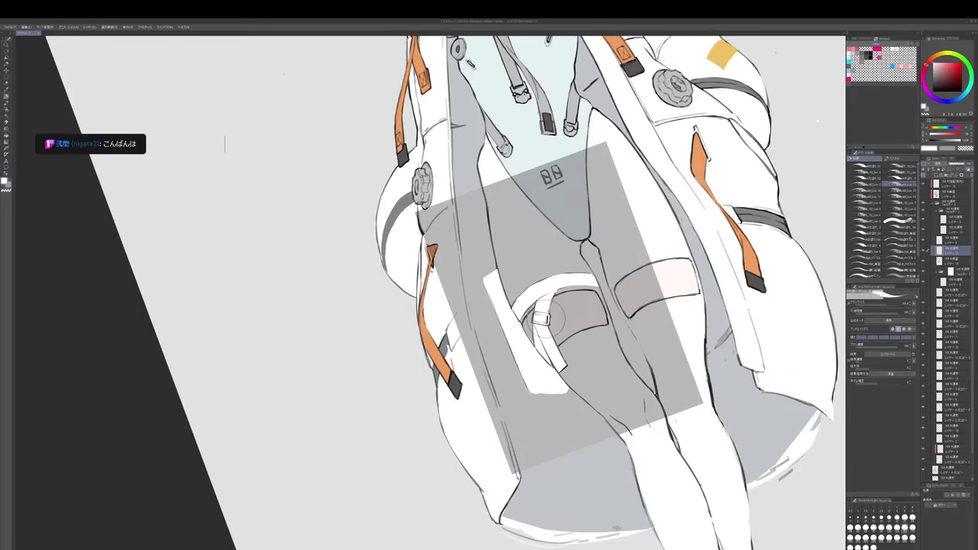
- Paint and trim the white area between the hanging strap's buckle and the thigh band, alternating white with transparent colour
{"action": "key", "text": "p"}
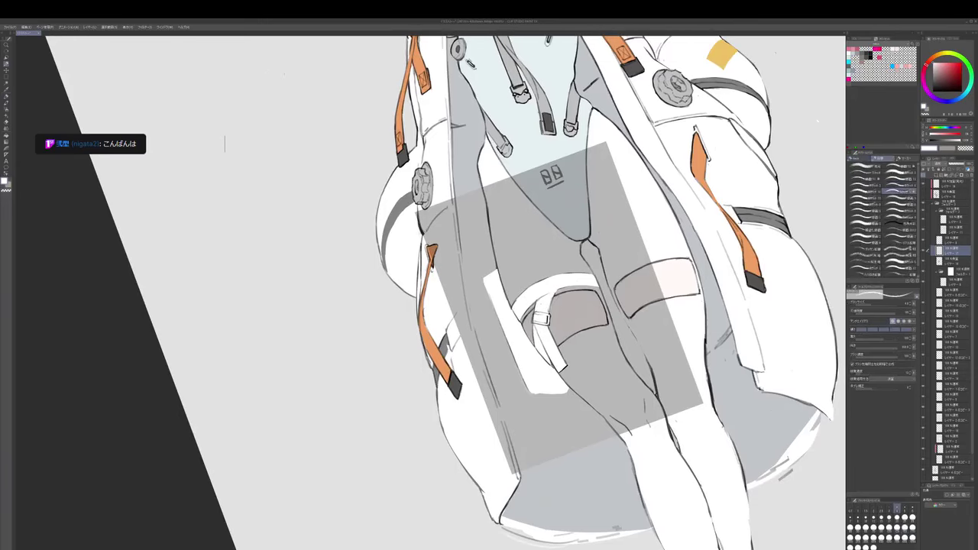
{"action": "key", "text": "p"}
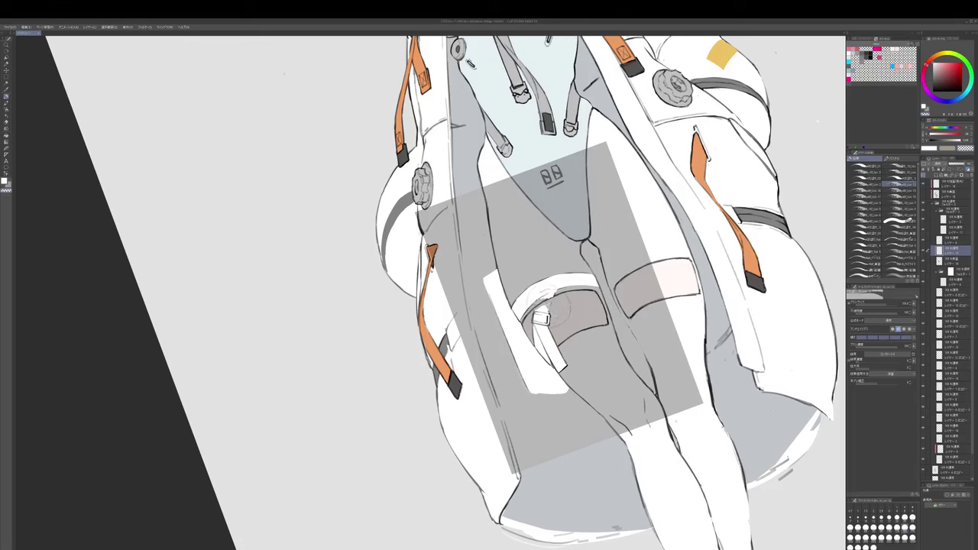
{"action": "key", "text": "c"}
{"action": "key", "text": "c"}
{"action": "key", "text": "c"}
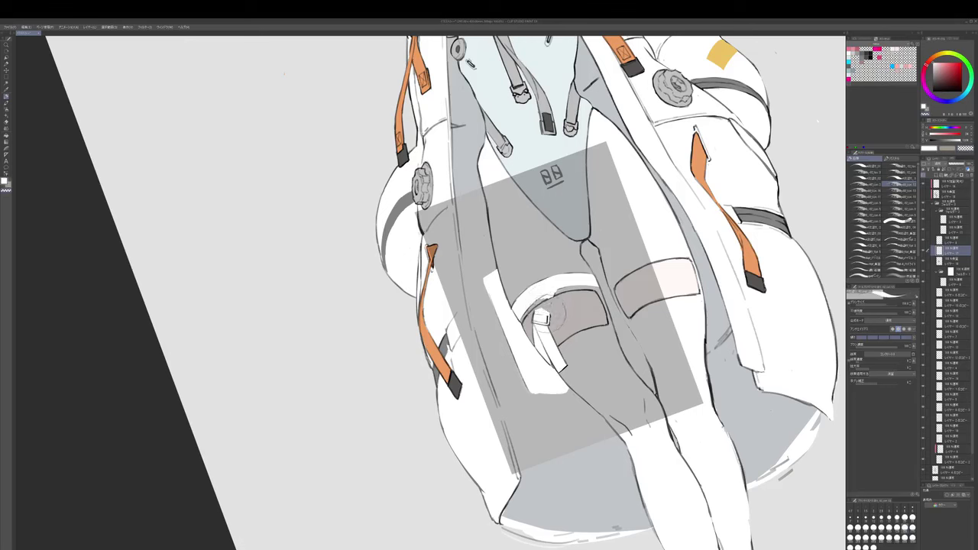
{"action": "key", "text": "c"}
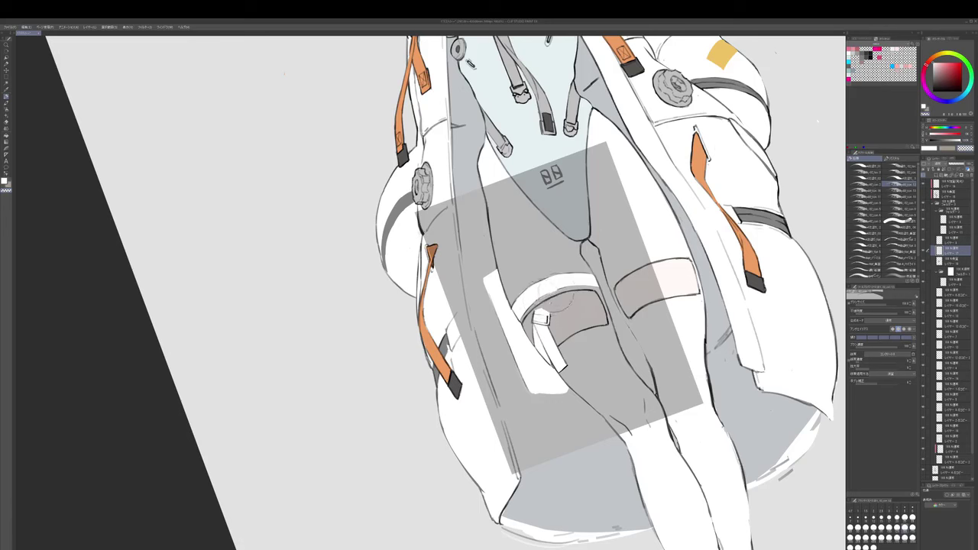
{"action": "key", "text": "c"}
{"action": "left_click_drag", "start_coordinate": [540, 300], "coordinate": [567, 310]}
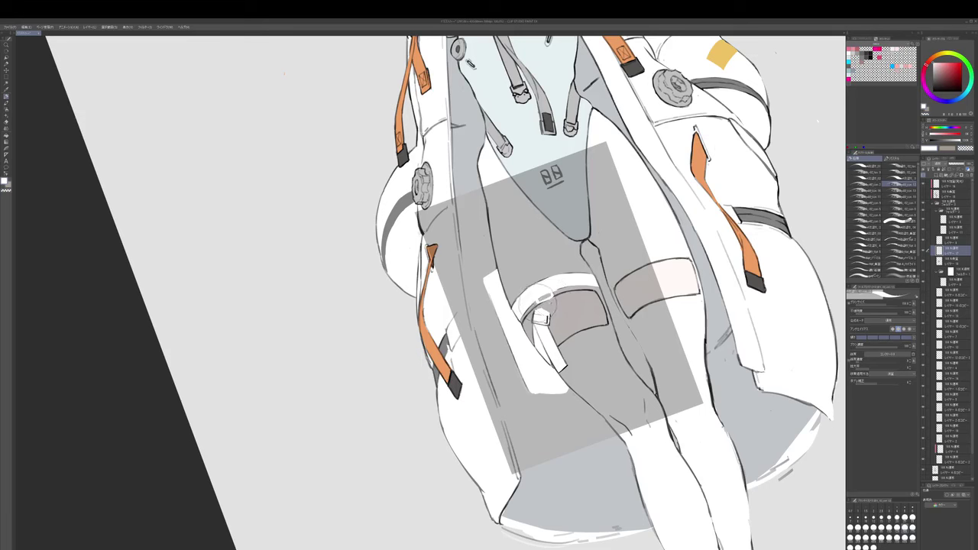
- Paint a small white loop on the thigh band's lower edge above the buckle and trim its shape with transparent colour
{"action": "key", "text": "c"}
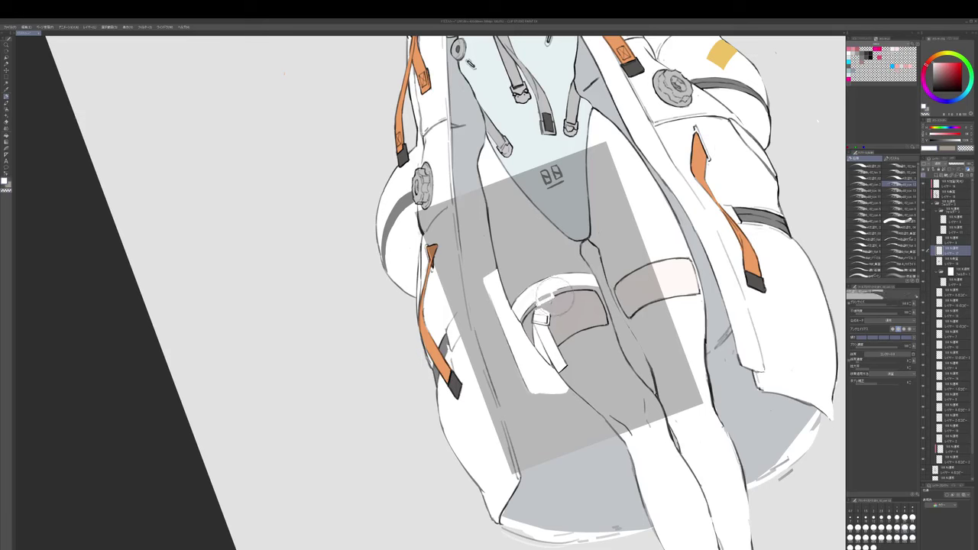
{"action": "key", "text": "c"}
{"action": "left_click_drag", "start_coordinate": [532, 294], "coordinate": [555, 301]}
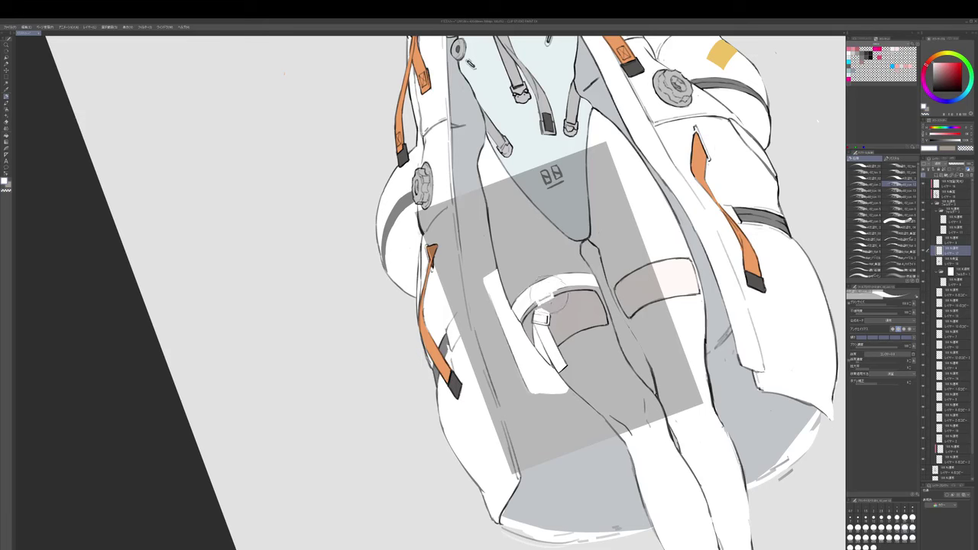
{"action": "key", "text": "c"}
{"action": "key", "text": "c"}
{"action": "key", "text": "c"}
{"action": "key", "text": "c"}
{"action": "mouse_move", "coordinate": [536, 288]}
{"action": "left_mouse_down"}
{"action": "mouse_move", "coordinate": [524, 306]}
{"action": "mouse_move", "coordinate": [544, 297]}
{"action": "left_mouse_up"}
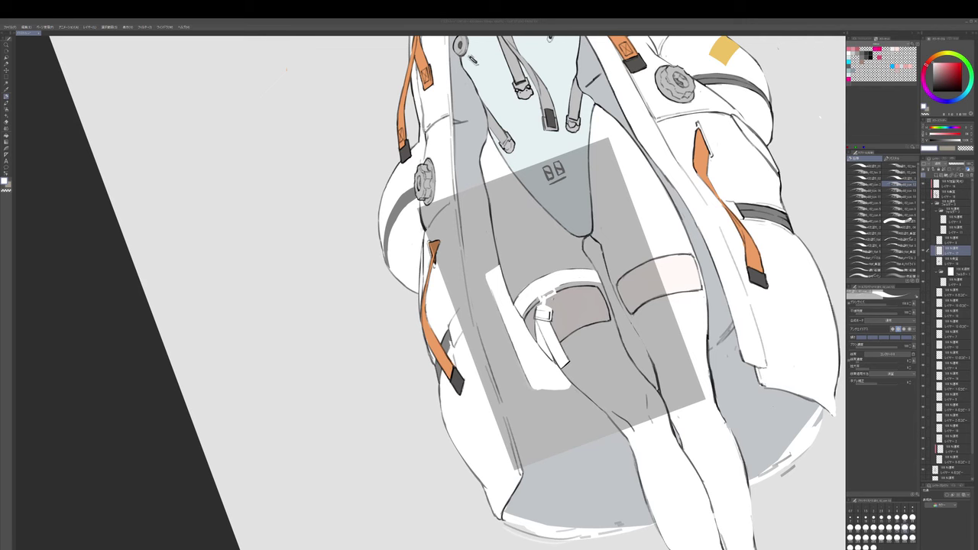
- Ink black outlines on the link and loop that connect the buckle to the thigh band
{"action": "mouse_move", "coordinate": [550, 310]}
{"action": "left_mouse_down"}
{"action": "mouse_move", "coordinate": [562, 312]}
{"action": "mouse_move", "coordinate": [536, 316]}
{"action": "mouse_move", "coordinate": [555, 323]}
{"action": "left_mouse_up"}
{"action": "left_click", "coordinate": [563, 318], "text": "alt"}
{"action": "scroll", "coordinate": [596, 293], "scroll_direction": "up", "scroll_amount": 1}
{"action": "key", "text": "p"}
{"action": "key", "text": "ctrl+z"}
{"action": "key", "text": "ctrl+z"}
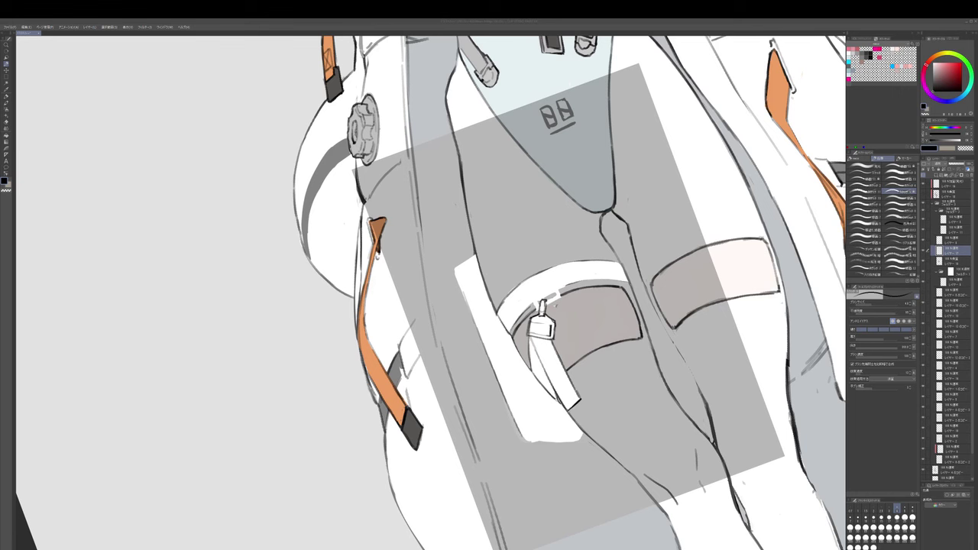
{"action": "mouse_move", "coordinate": [556, 307]}
{"action": "left_mouse_down"}
{"action": "mouse_move", "coordinate": [543, 314]}
{"action": "mouse_move", "coordinate": [562, 295]}
{"action": "left_mouse_up"}
{"action": "key", "text": "ctrl+z"}
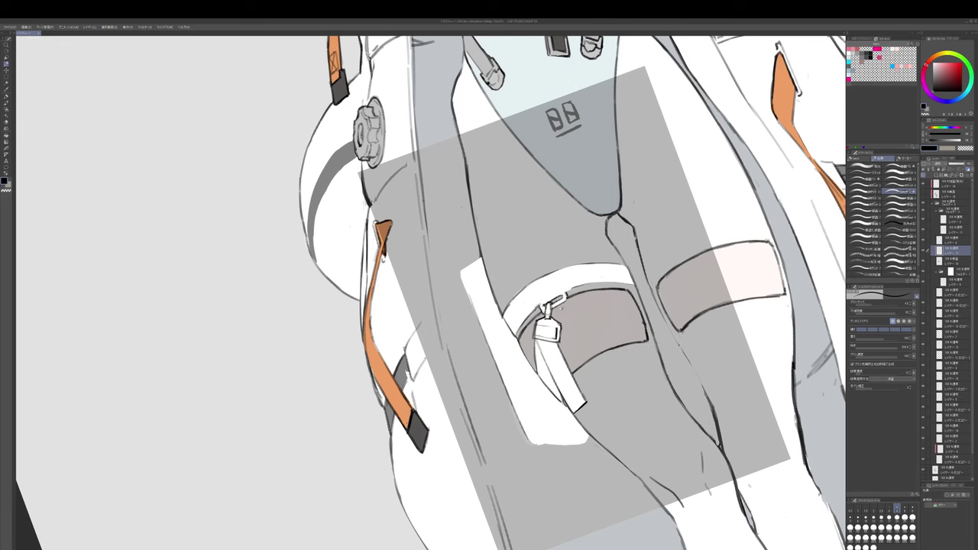
{"action": "key", "text": "ctrl+z"}
- Complete the loop's black outline and ink a dividing line across the thigh band near its inner end
{"action": "mouse_move", "coordinate": [543, 301]}
{"action": "left_mouse_down"}
{"action": "mouse_move", "coordinate": [559, 285]}
{"action": "mouse_move", "coordinate": [545, 255]}
{"action": "mouse_move", "coordinate": [520, 333]}
{"action": "mouse_move", "coordinate": [531, 312]}
{"action": "mouse_move", "coordinate": [578, 284]}
{"action": "mouse_move", "coordinate": [531, 387]}
{"action": "left_mouse_up"}
{"action": "key", "text": "ctrl+z"}
{"action": "key", "text": "r"}
{"action": "key", "text": "p"}
{"action": "key", "text": "]"}
{"action": "key", "text": "r"}
{"action": "mouse_move", "coordinate": [531, 386]}
{"action": "left_mouse_down"}
{"action": "mouse_move", "coordinate": [527, 337]}
{"action": "mouse_move", "coordinate": [558, 360]}
{"action": "left_mouse_up"}
{"action": "key", "text": "p"}
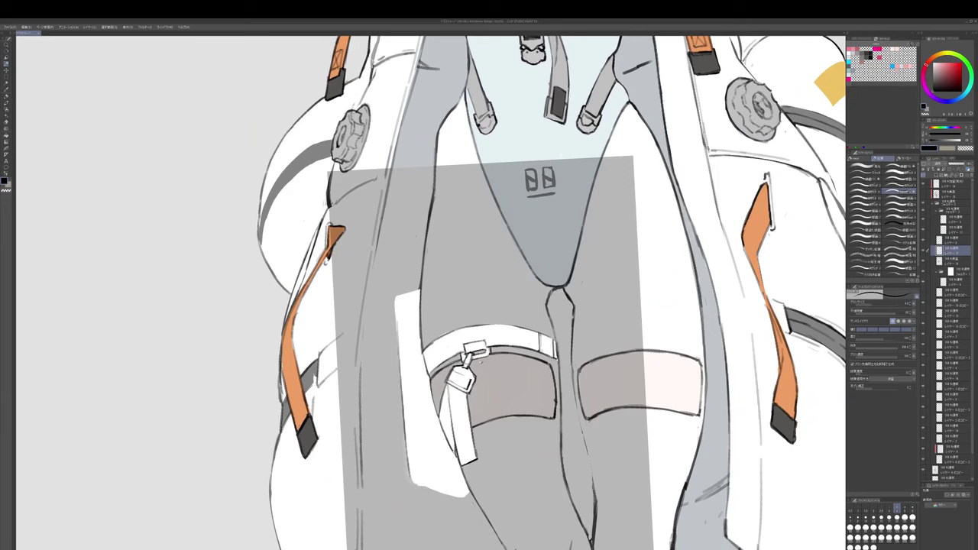
{"action": "key", "text": "ctrl+z"}
- Touch up the divided section at the thigh band's inner end with white paint and a short black line
{"action": "key", "text": "b"}
{"action": "key", "text": "x"}
{"action": "key", "text": "bracketleft"}
{"action": "key", "text": "bracketleft"}
{"action": "key", "text": "bracketleft"}
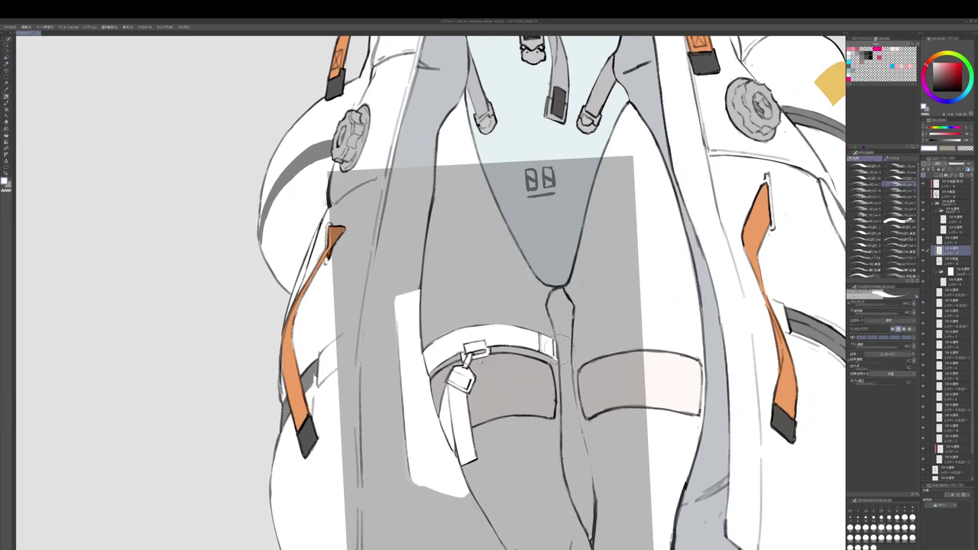
{"action": "key", "text": "p"}
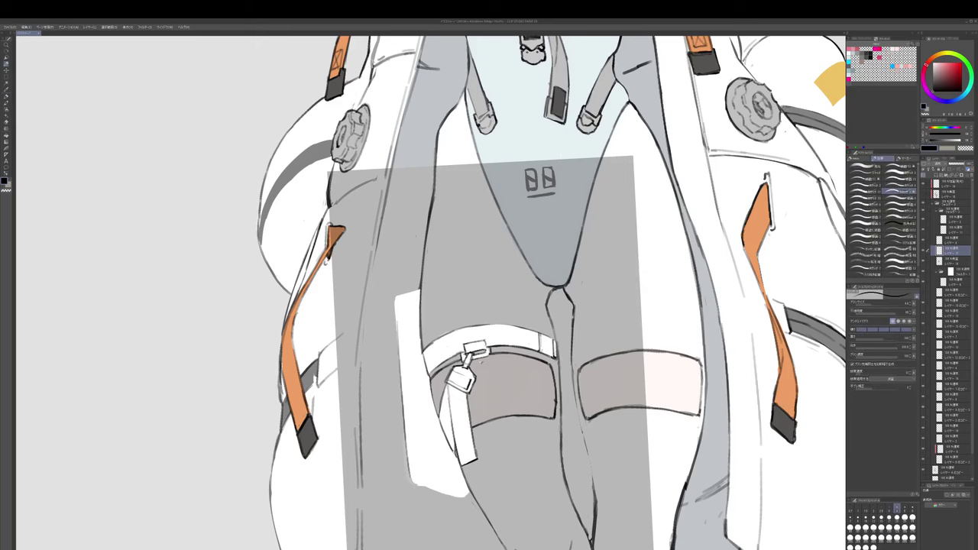
{"action": "left_click_drag", "start_coordinate": [535, 344], "coordinate": [537, 343]}
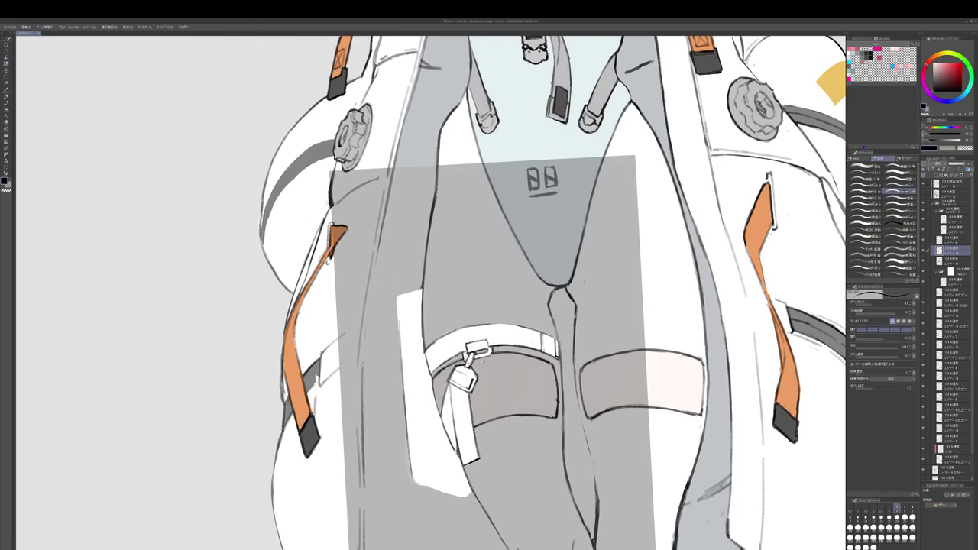
- Extend the fitting at the thigh band's inner end with white paint and outline it in black
{"action": "key", "text": "r"}
{"action": "mouse_move", "coordinate": [614, 339]}
{"action": "left_mouse_down"}
{"action": "mouse_move", "coordinate": [608, 241]}
{"action": "mouse_move", "coordinate": [543, 182]}
{"action": "left_mouse_up"}
{"action": "key", "text": "b"}
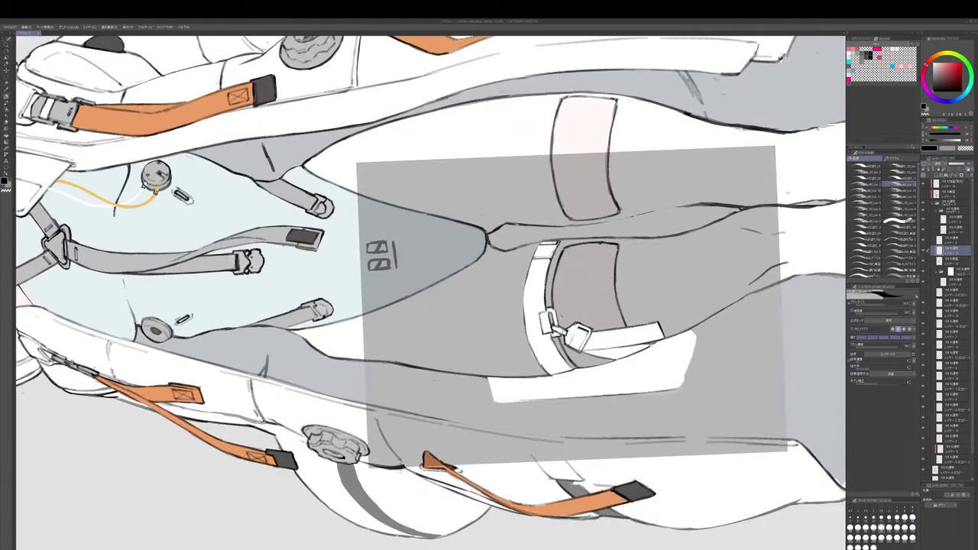
{"action": "key", "text": "x"}
{"action": "left_click_drag", "start_coordinate": [541, 251], "coordinate": [557, 248]}
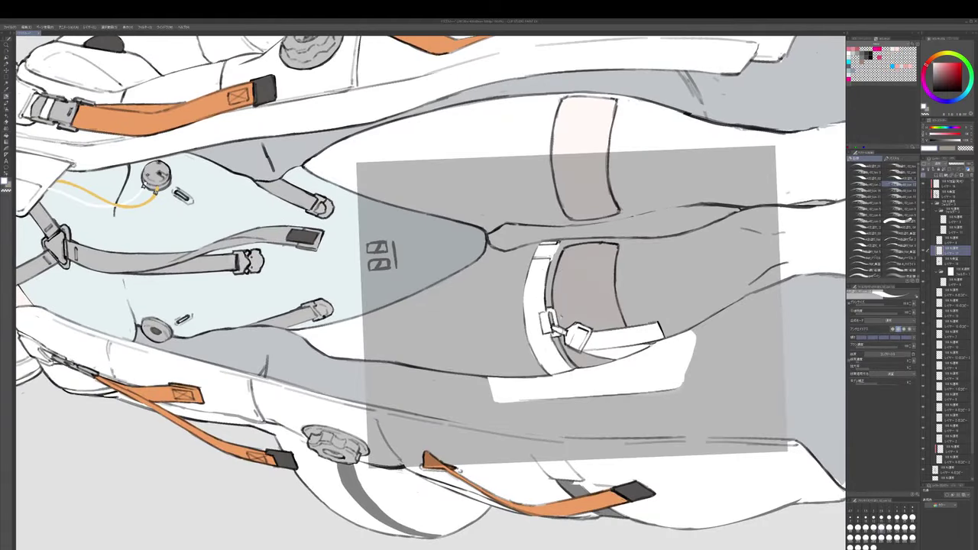
{"action": "key", "text": "x"}
{"action": "key", "text": "p"}
{"action": "mouse_move", "coordinate": [560, 243]}
{"action": "left_mouse_down"}
{"action": "mouse_move", "coordinate": [552, 261]}
{"action": "mouse_move", "coordinate": [531, 261]}
{"action": "left_mouse_up"}
{"action": "left_click_drag", "start_coordinate": [561, 317], "coordinate": [563, 311]}
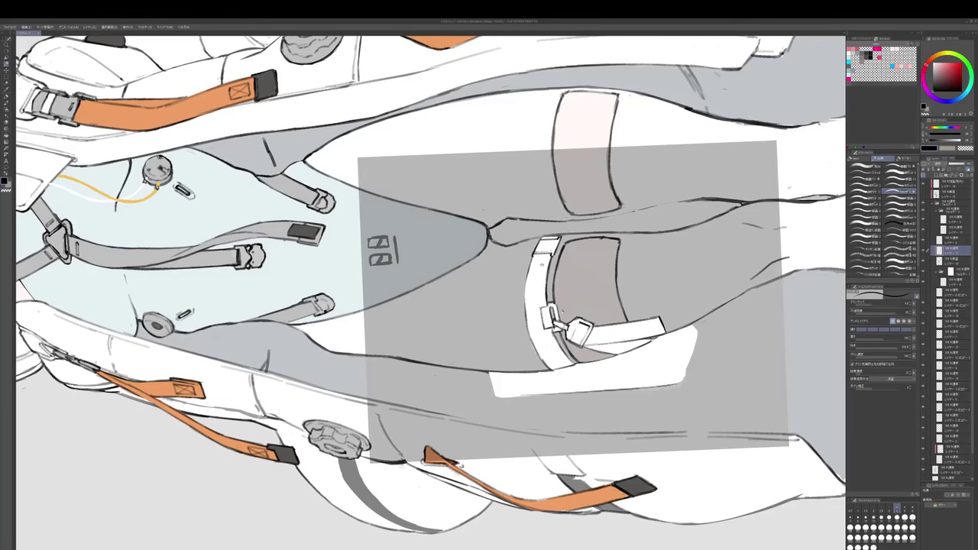
- Refine the thigh band's outer end with white paint and ink its edge in a dark colour sampled from the linework
{"action": "mouse_move", "coordinate": [550, 259]}
{"action": "left_mouse_down"}
{"action": "mouse_move", "coordinate": [543, 296]}
{"action": "mouse_move", "coordinate": [525, 305]}
{"action": "mouse_move", "coordinate": [544, 361]}
{"action": "mouse_move", "coordinate": [484, 415]}
{"action": "left_mouse_up"}
{"action": "key", "text": "ctrl+z"}
{"action": "key", "text": "ctrl+z"}
{"action": "left_click_drag", "start_coordinate": [484, 414], "coordinate": [505, 347]}
{"action": "key", "text": "p"}
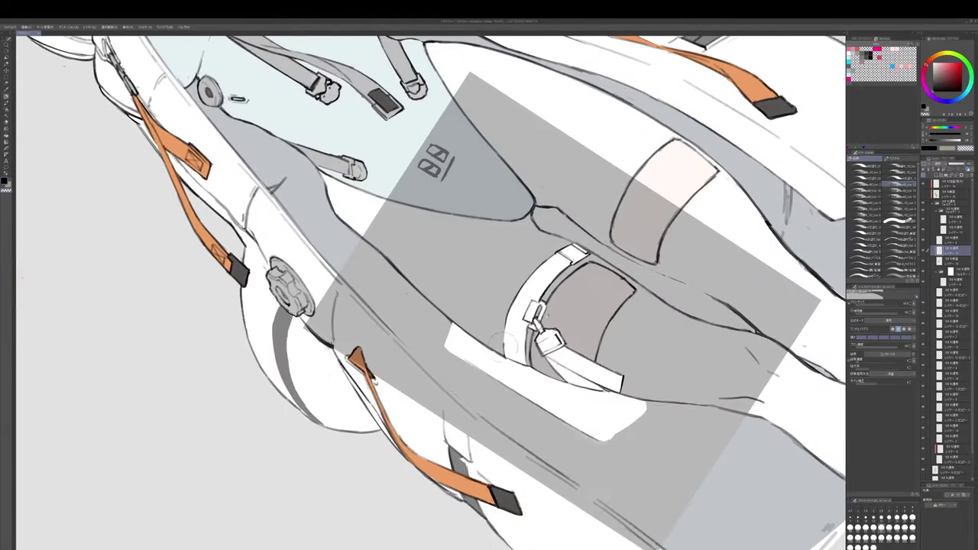
{"action": "left_click", "coordinate": [505, 348], "text": "alt"}
{"action": "mouse_move", "coordinate": [541, 302]}
{"action": "left_mouse_down"}
{"action": "mouse_move", "coordinate": [517, 408]}
{"action": "mouse_move", "coordinate": [561, 349]}
{"action": "left_mouse_up"}
{"action": "left_click", "coordinate": [458, 324], "text": "alt"}
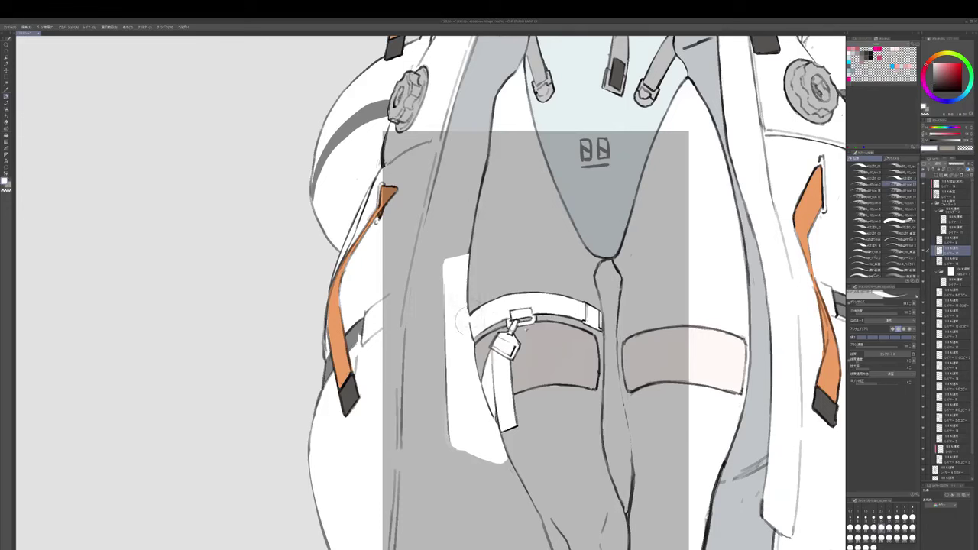
{"action": "left_click", "coordinate": [469, 307], "text": "alt"}
{"action": "key", "text": "p"}
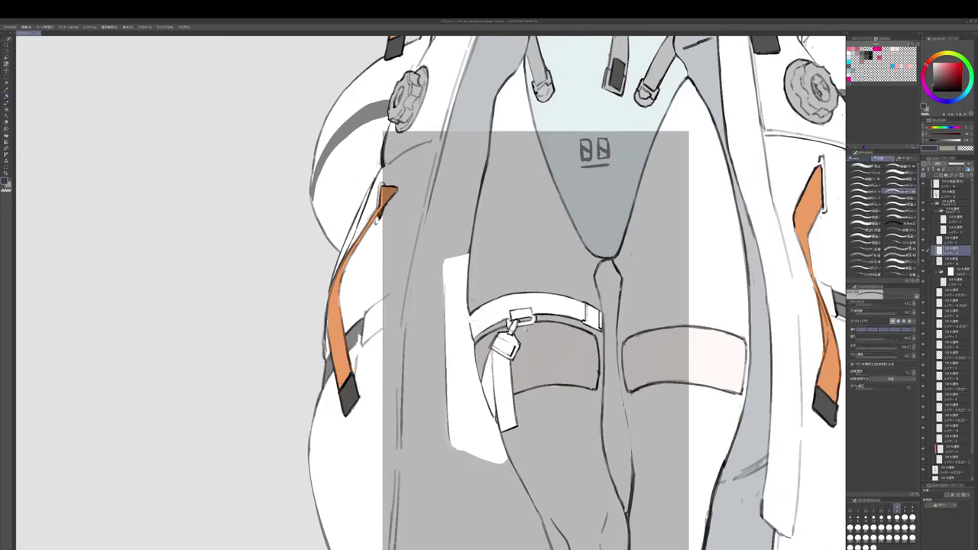
{"action": "left_click_drag", "start_coordinate": [470, 315], "coordinate": [469, 341]}
- Clean up the outer thigh contour beside the hanging strap using white and dark colours sampled from the drawing
{"action": "key", "text": "b"}
{"action": "left_click", "coordinate": [463, 319], "text": "alt"}
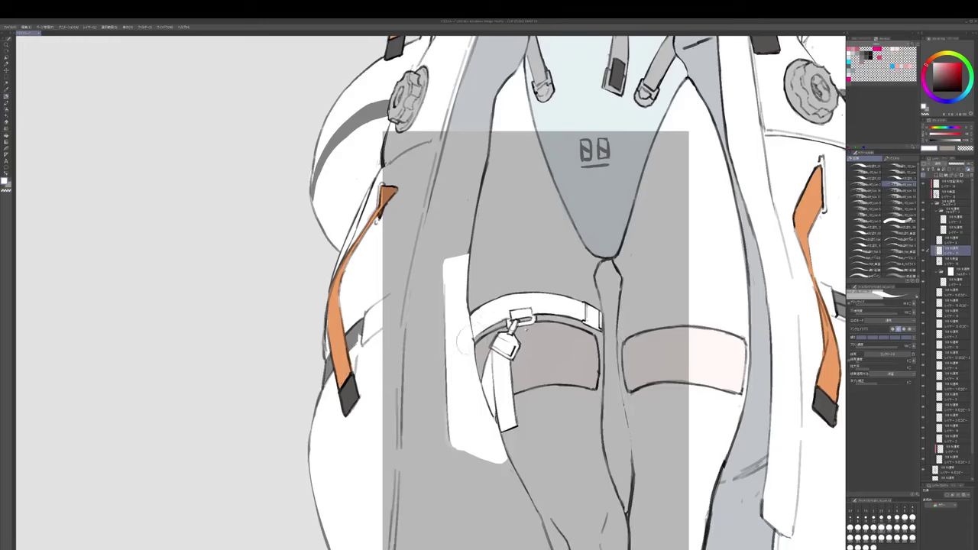
{"action": "mouse_move", "coordinate": [481, 385]}
{"action": "left_mouse_down"}
{"action": "mouse_move", "coordinate": [490, 341]}
{"action": "mouse_move", "coordinate": [496, 370]}
{"action": "left_mouse_up"}
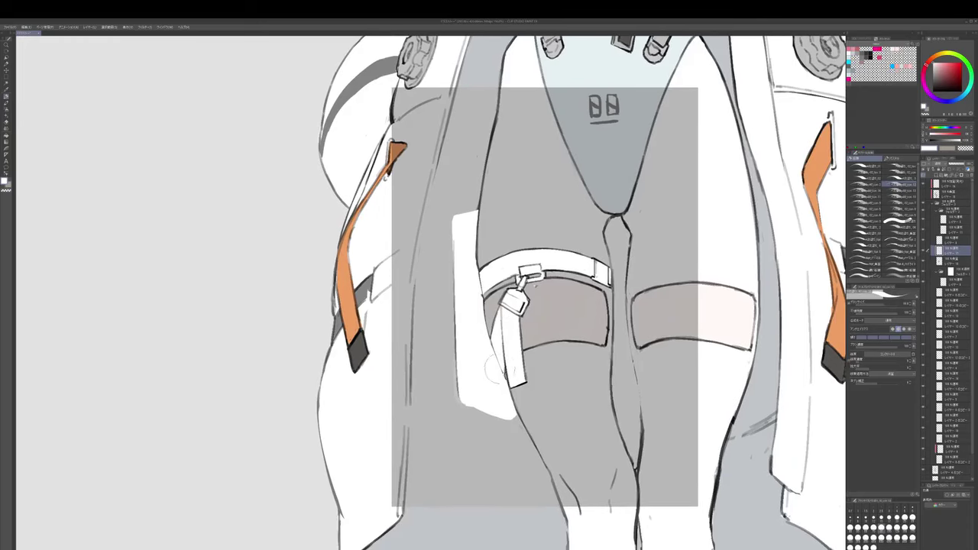
{"action": "left_click", "coordinate": [490, 334], "text": "alt"}
{"action": "left_click_drag", "start_coordinate": [490, 336], "coordinate": [501, 370]}
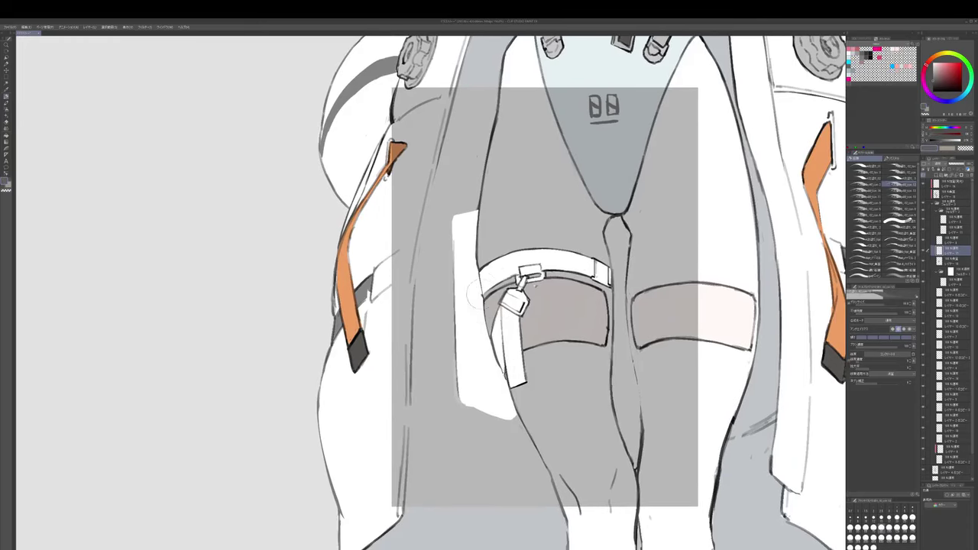
{"action": "left_click", "coordinate": [475, 290], "text": "alt"}
{"action": "left_click", "coordinate": [468, 292], "text": "alt"}
{"action": "scroll", "coordinate": [493, 313], "scroll_direction": "down", "scroll_amount": 1}
{"action": "mouse_move", "coordinate": [468, 286]}
{"action": "left_mouse_down"}
{"action": "mouse_move", "coordinate": [507, 324]}
{"action": "mouse_move", "coordinate": [539, 312]}
{"action": "left_mouse_up"}
{"action": "scroll", "coordinate": [502, 318], "scroll_direction": "up", "scroll_amount": 1}
{"action": "left_click", "coordinate": [546, 308], "text": "alt"}
- Ink the outer and upper edges of the long white panel beside the right thigh in black
{"action": "key", "text": "p"}
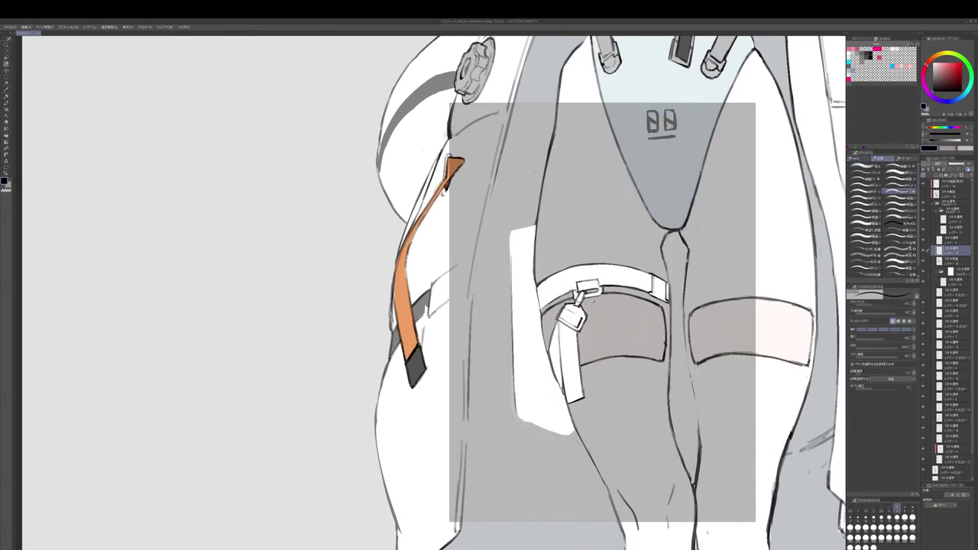
{"action": "key", "text": "]"}
{"action": "left_click_drag", "start_coordinate": [512, 232], "coordinate": [511, 288]}
{"action": "left_click_drag", "start_coordinate": [511, 254], "coordinate": [515, 329]}
{"action": "mouse_move", "coordinate": [514, 275]}
{"action": "left_mouse_down"}
{"action": "mouse_move", "coordinate": [539, 263]}
{"action": "mouse_move", "coordinate": [541, 311]}
{"action": "left_mouse_up"}
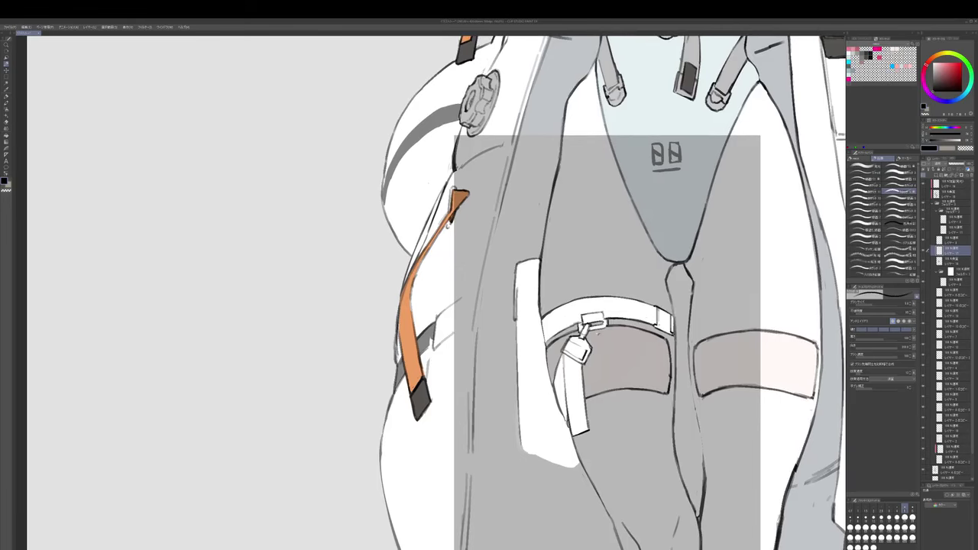
{"action": "key", "text": "ctrl+z"}
{"action": "left_click_drag", "start_coordinate": [519, 266], "coordinate": [516, 313]}
{"action": "left_click_drag", "start_coordinate": [519, 267], "coordinate": [540, 264]}
{"action": "key", "text": "ctrl+z"}
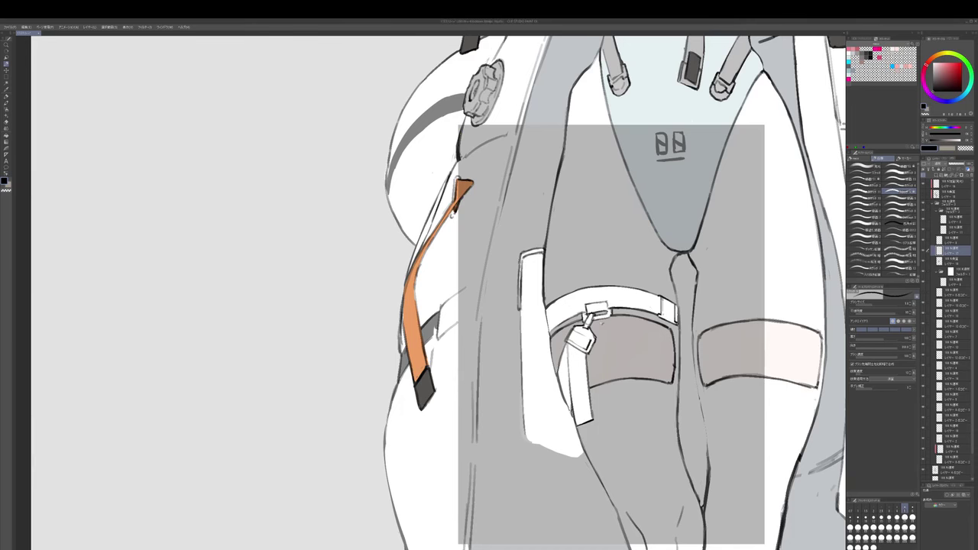
- Ink the long white panel's inner edge line and the seam at its lower end in black
{"action": "scroll", "coordinate": [439, 293], "scroll_direction": "down", "scroll_amount": 2}
{"action": "left_click_drag", "start_coordinate": [547, 294], "coordinate": [554, 372]}
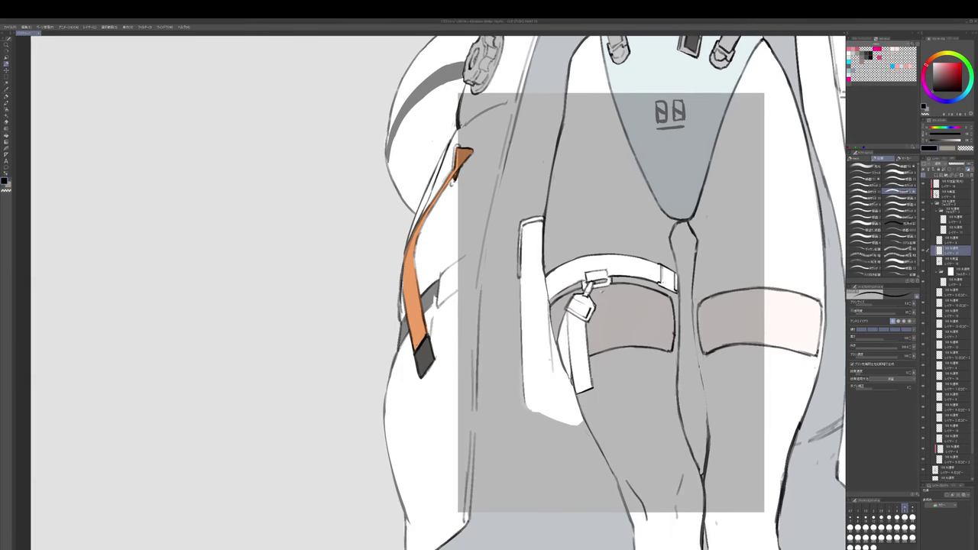
{"action": "key", "text": "ctrl+z"}
{"action": "left_click_drag", "start_coordinate": [548, 321], "coordinate": [556, 400]}
{"action": "left_click_drag", "start_coordinate": [554, 357], "coordinate": [559, 396]}
{"action": "key", "text": "r"}
{"action": "mouse_move", "coordinate": [600, 415]}
{"action": "left_mouse_down"}
{"action": "mouse_move", "coordinate": [618, 383]}
{"action": "mouse_move", "coordinate": [639, 287]}
{"action": "mouse_move", "coordinate": [577, 317]}
{"action": "mouse_move", "coordinate": [580, 331]}
{"action": "left_mouse_up"}
{"action": "scroll", "coordinate": [611, 283], "scroll_direction": "down", "scroll_amount": 2}
{"action": "key", "text": "p"}
{"action": "key", "text": "r"}
{"action": "mouse_move", "coordinate": [612, 382]}
{"action": "left_mouse_down"}
{"action": "mouse_move", "coordinate": [632, 288]}
{"action": "mouse_move", "coordinate": [592, 339]}
{"action": "mouse_move", "coordinate": [586, 299]}
{"action": "left_mouse_up"}
{"action": "key", "text": "b"}
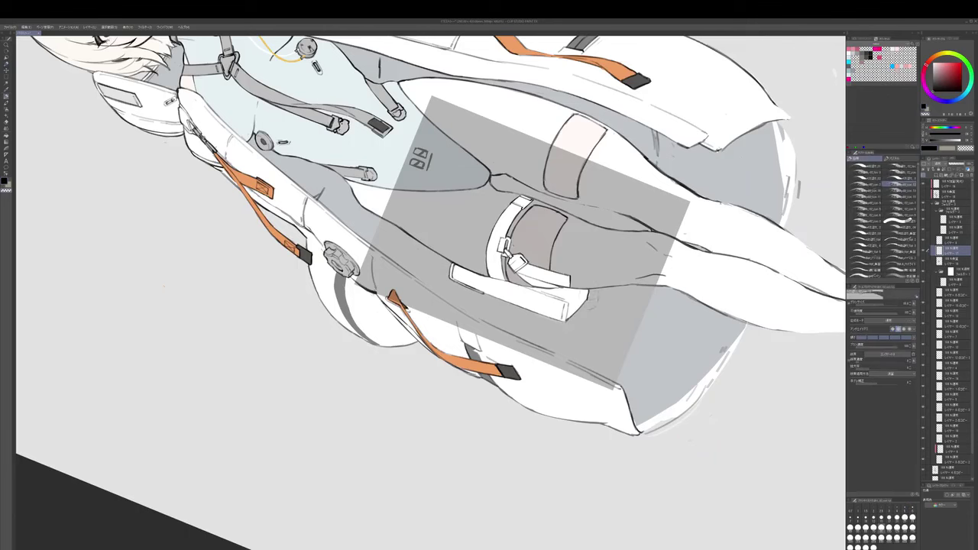
- Touch up the paint along the thigh band's upper edge with a larger brush and colours sampled from the drawing
{"action": "left_click_drag", "start_coordinate": [621, 267], "coordinate": [642, 296]}
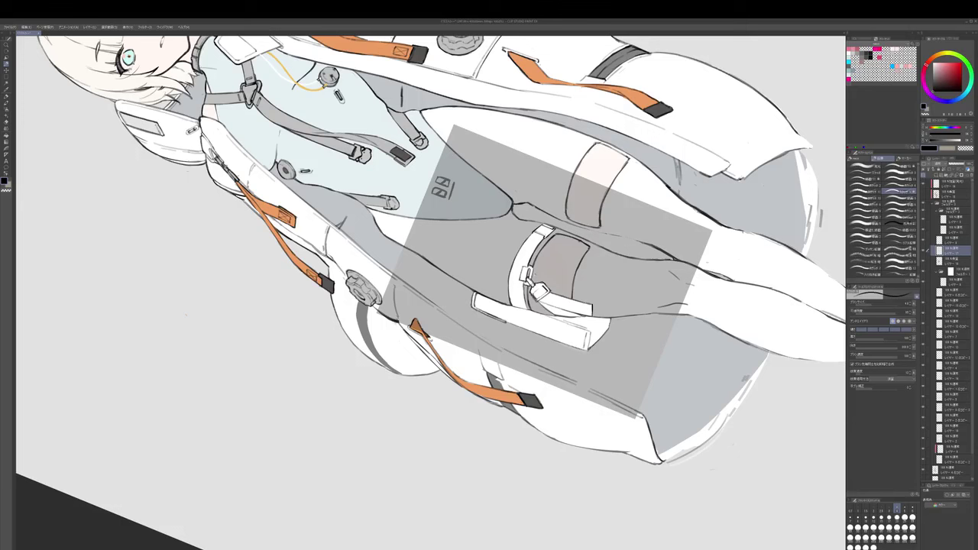
{"action": "key", "text": "bracketright"}
{"action": "left_click_drag", "start_coordinate": [540, 269], "coordinate": [543, 289]}
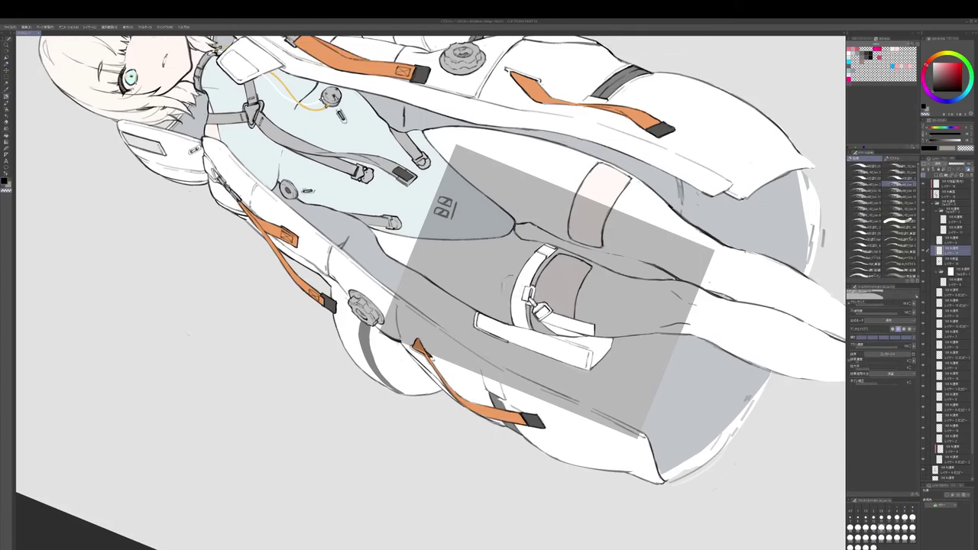
{"action": "key", "text": "bracketright"}
{"action": "key", "text": "bracketright"}
{"action": "left_click", "coordinate": [498, 310], "text": "alt"}
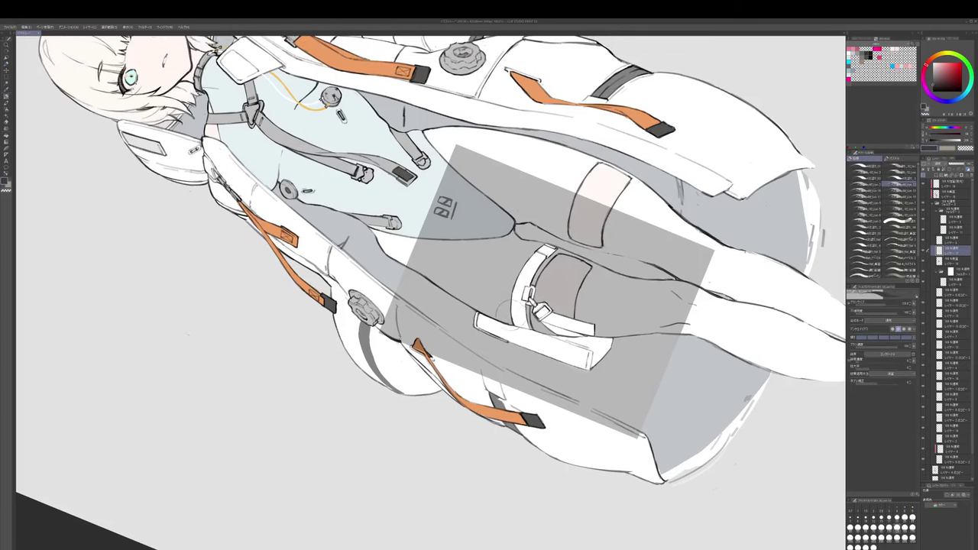
{"action": "left_click_drag", "start_coordinate": [504, 302], "coordinate": [512, 324]}
{"action": "left_click", "coordinate": [506, 309], "text": "alt"}
{"action": "left_click", "coordinate": [515, 309], "text": "alt"}
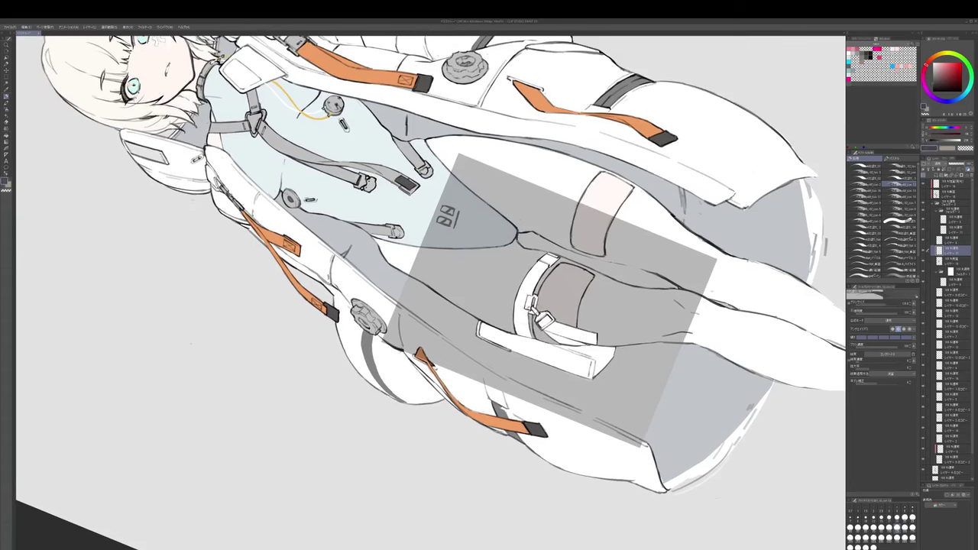
- Ink the thigh band's upper edge and add small black details to the fitting at its inner end
{"action": "key", "text": "p"}
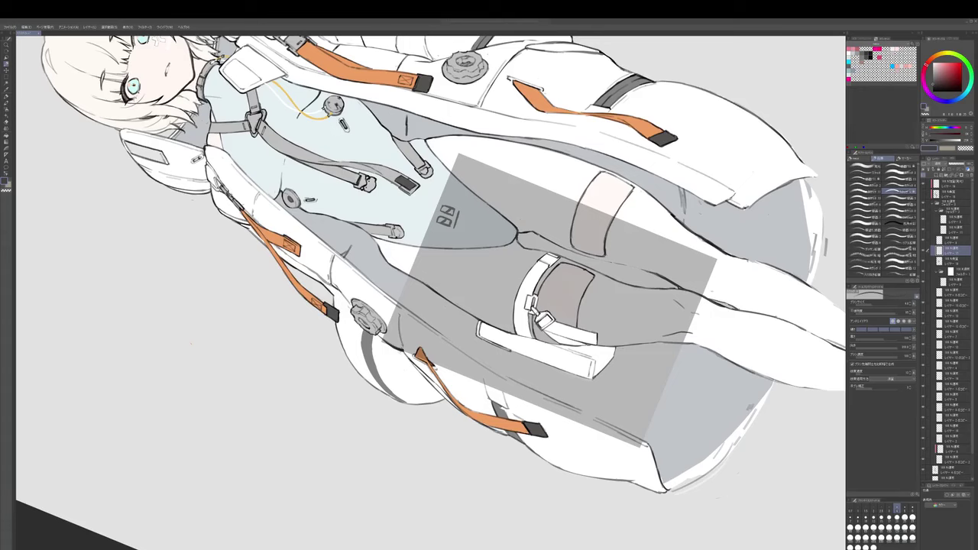
{"action": "mouse_move", "coordinate": [520, 298]}
{"action": "left_mouse_down"}
{"action": "mouse_move", "coordinate": [535, 311]}
{"action": "mouse_move", "coordinate": [477, 388]}
{"action": "mouse_move", "coordinate": [536, 283]}
{"action": "left_mouse_up"}
{"action": "left_click", "coordinate": [544, 312], "text": "alt"}
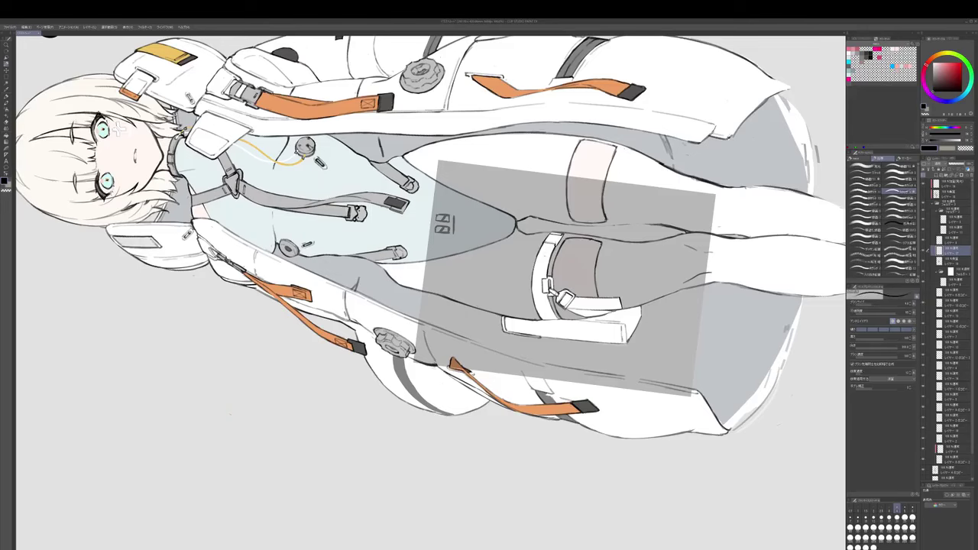
{"action": "left_click_drag", "start_coordinate": [540, 250], "coordinate": [516, 368]}
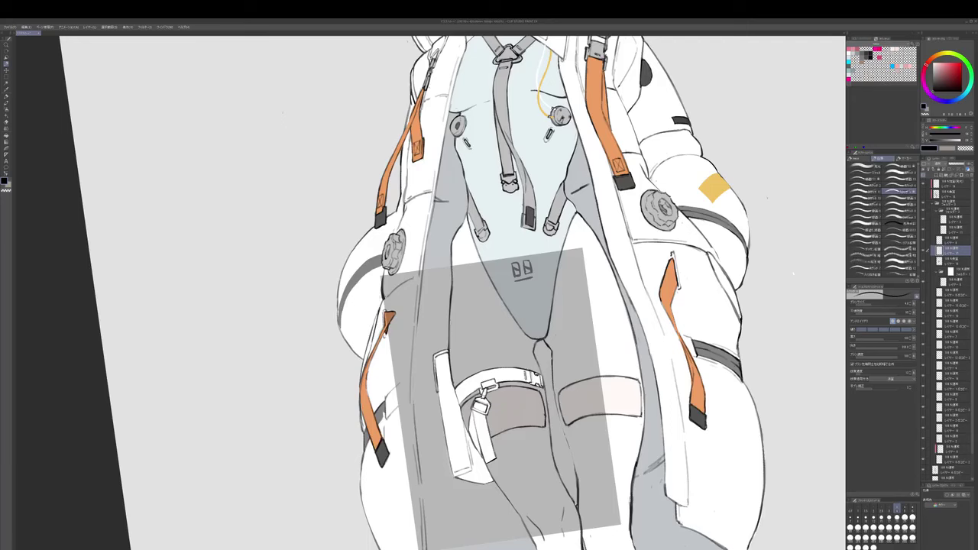
- Touch up the right thigh band and its outer edge using grey, white and dark colours sampled from the drawing
{"action": "left_click_drag", "start_coordinate": [652, 396], "coordinate": [572, 214]}
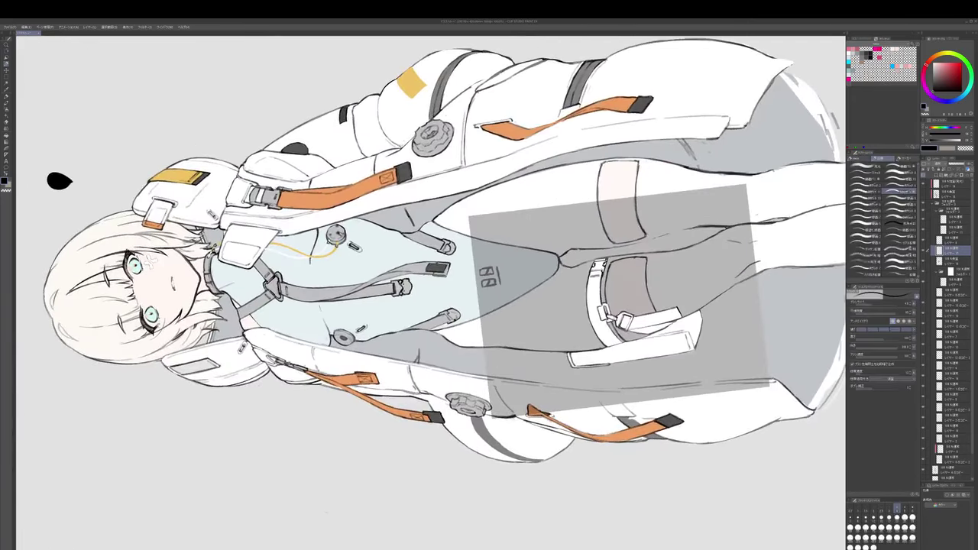
{"action": "key", "text": "b"}
{"action": "left_click", "coordinate": [595, 278], "text": "alt"}
{"action": "left_click_drag", "start_coordinate": [614, 272], "coordinate": [614, 288]}
{"action": "left_click", "coordinate": [614, 278], "text": "alt"}
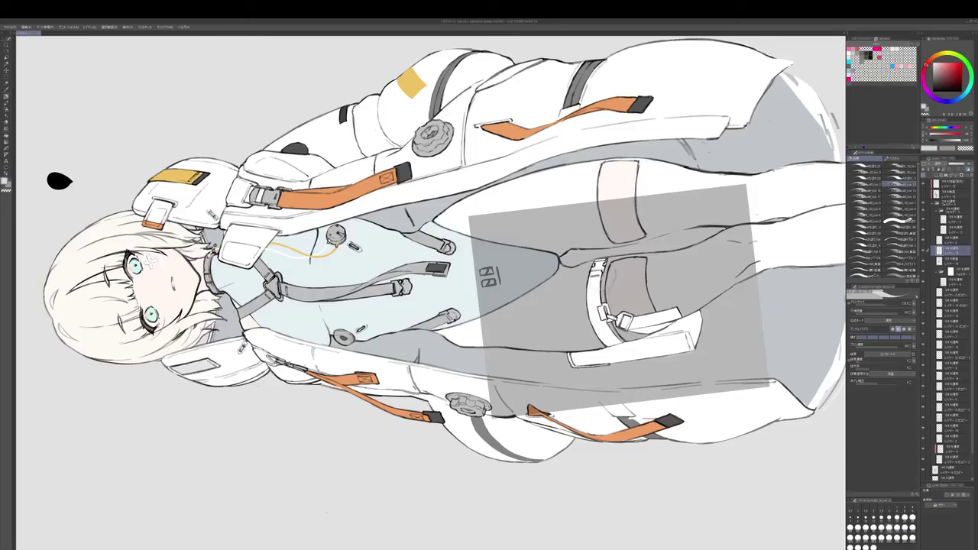
{"action": "key", "text": "x"}
{"action": "key", "text": "x"}
{"action": "left_click_drag", "start_coordinate": [587, 281], "coordinate": [586, 326]}
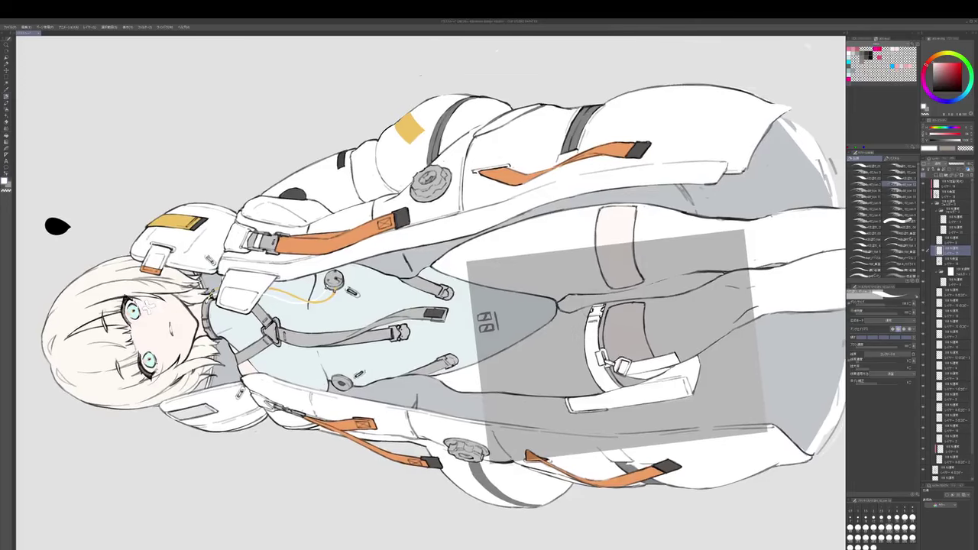
{"action": "key", "text": "x"}
- Delete the layer holding the semi-transparent grey rectangle over the hips and thighs
{"action": "scroll", "coordinate": [613, 281], "scroll_direction": "down", "scroll_amount": 3}
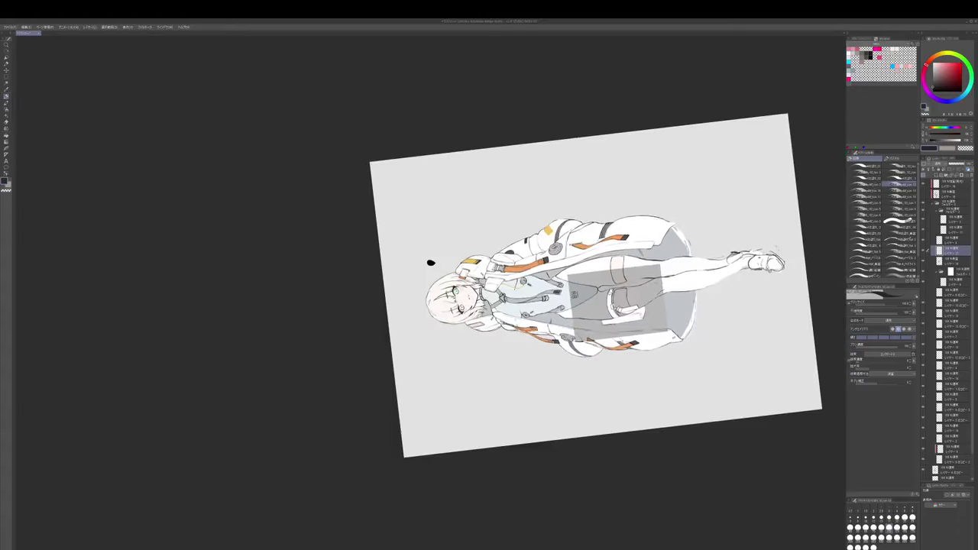
{"action": "key", "text": "r"}
{"action": "left_click_drag", "start_coordinate": [613, 281], "coordinate": [451, 470]}
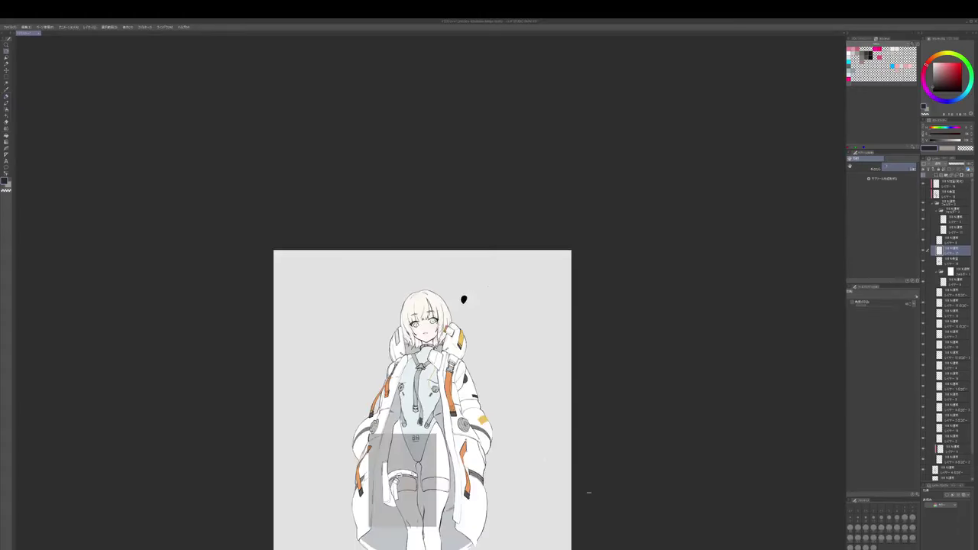
{"action": "left_click_drag", "start_coordinate": [588, 493], "coordinate": [686, 287]}
{"action": "left_click_drag", "start_coordinate": [687, 287], "coordinate": [672, 179]}
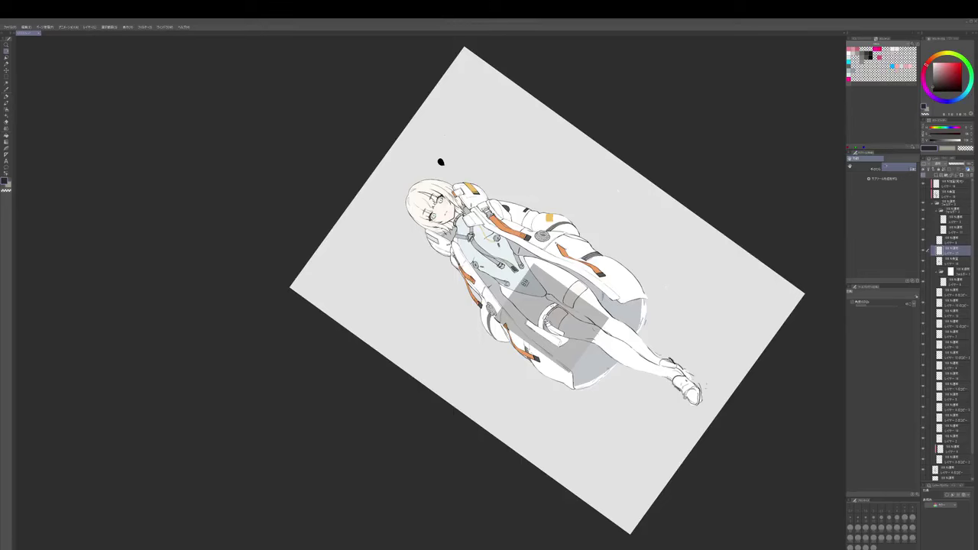
{"action": "left_click_drag", "start_coordinate": [321, 355], "coordinate": [352, 352]}
{"action": "scroll", "coordinate": [625, 318], "scroll_direction": "up", "scroll_amount": 2}
{"action": "left_click_drag", "start_coordinate": [625, 318], "coordinate": [649, 290]}
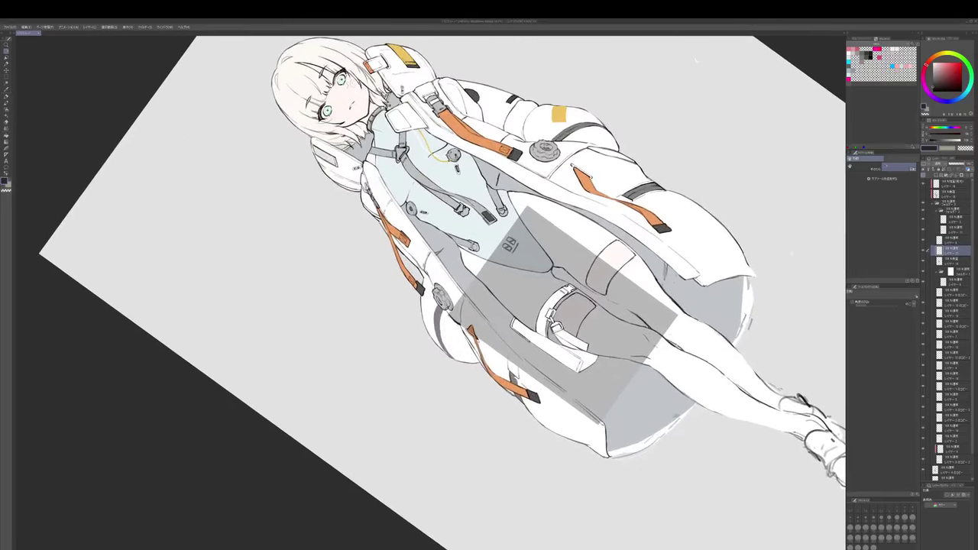
{"action": "left_click", "coordinate": [952, 261]}
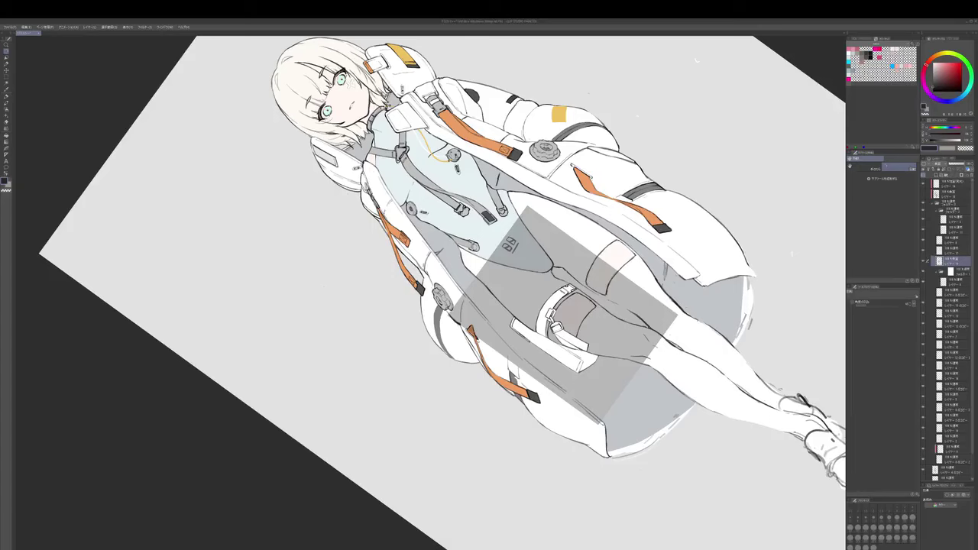
{"action": "left_click", "coordinate": [970, 176]}
{"action": "left_click_drag", "start_coordinate": [604, 221], "coordinate": [626, 220]}
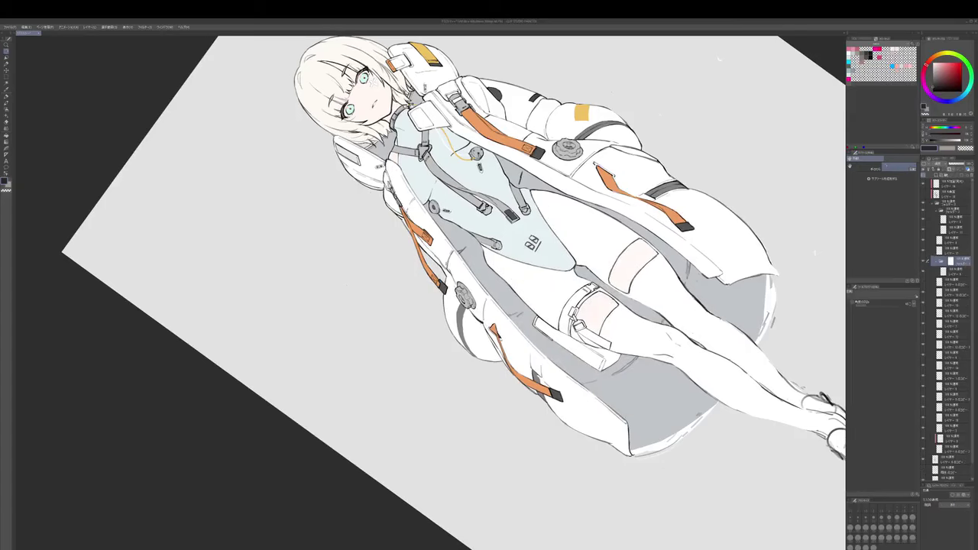
- Return to the thigh gear layer and refine the black lines of the strap hanging from the right thigh band
{"action": "left_click", "coordinate": [609, 181], "text": "ctrl+shift"}
{"action": "left_click", "coordinate": [614, 176], "text": "ctrl+shift"}
{"action": "left_click_drag", "start_coordinate": [573, 314], "coordinate": [572, 361]}
{"action": "scroll", "coordinate": [576, 336], "scroll_direction": "up", "scroll_amount": 1}
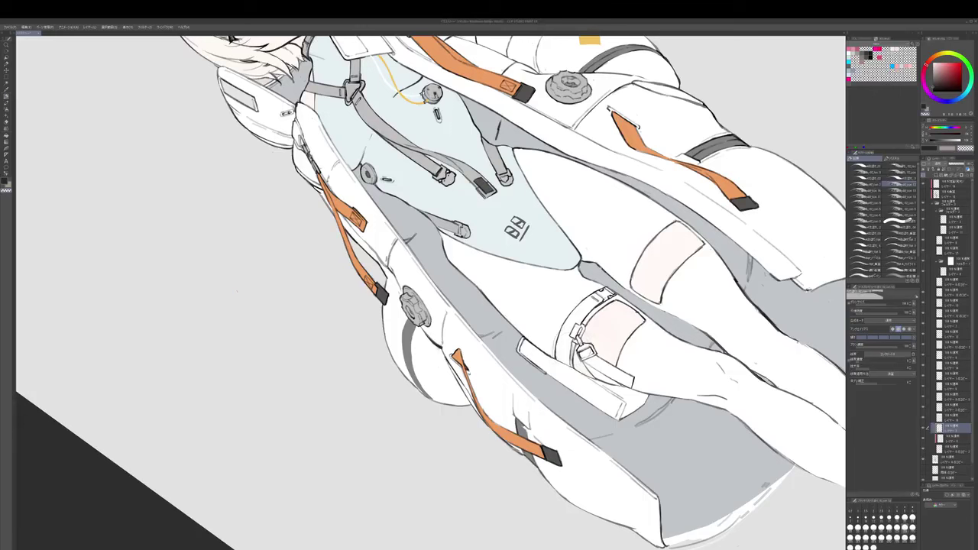
{"action": "left_click", "coordinate": [950, 251]}
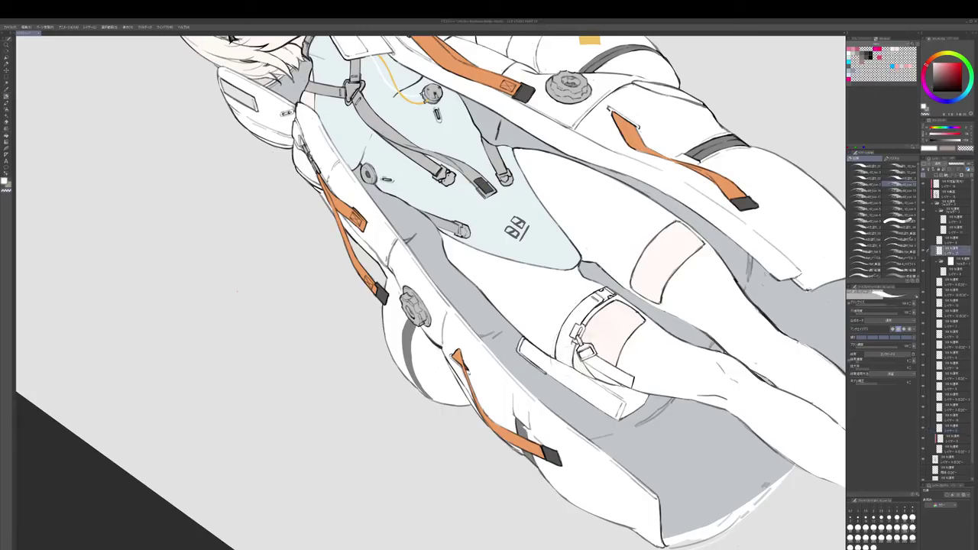
{"action": "key", "text": "p"}
{"action": "key", "text": "ctrl+z"}
{"action": "mouse_move", "coordinate": [571, 343]}
{"action": "left_mouse_down"}
{"action": "mouse_move", "coordinate": [563, 372]}
{"action": "mouse_move", "coordinate": [513, 377]}
{"action": "left_mouse_up"}
{"action": "key", "text": "r"}
{"action": "key", "text": "p"}
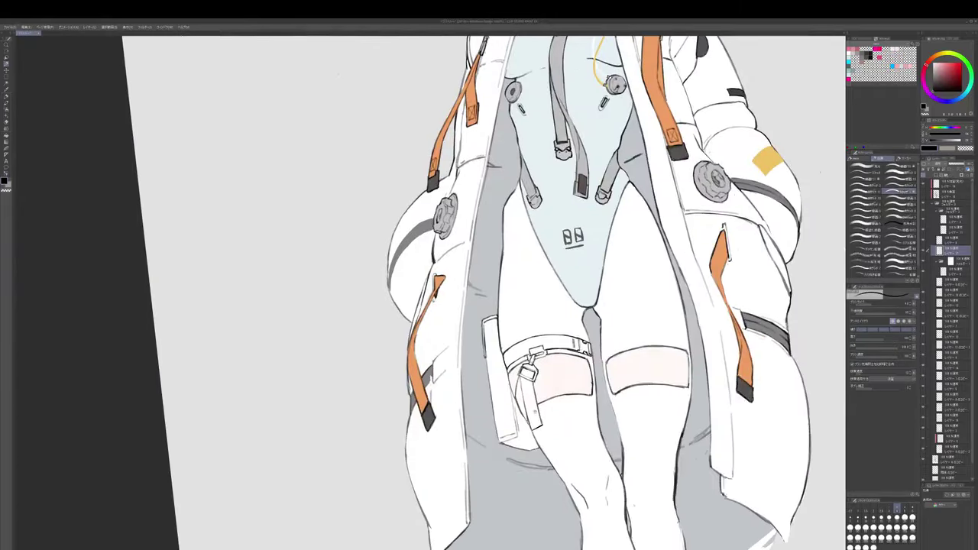
{"action": "key", "text": "r"}
{"action": "mouse_move", "coordinate": [527, 398]}
{"action": "left_mouse_down"}
{"action": "mouse_move", "coordinate": [565, 342]}
{"action": "mouse_move", "coordinate": [573, 292]}
{"action": "left_mouse_up"}
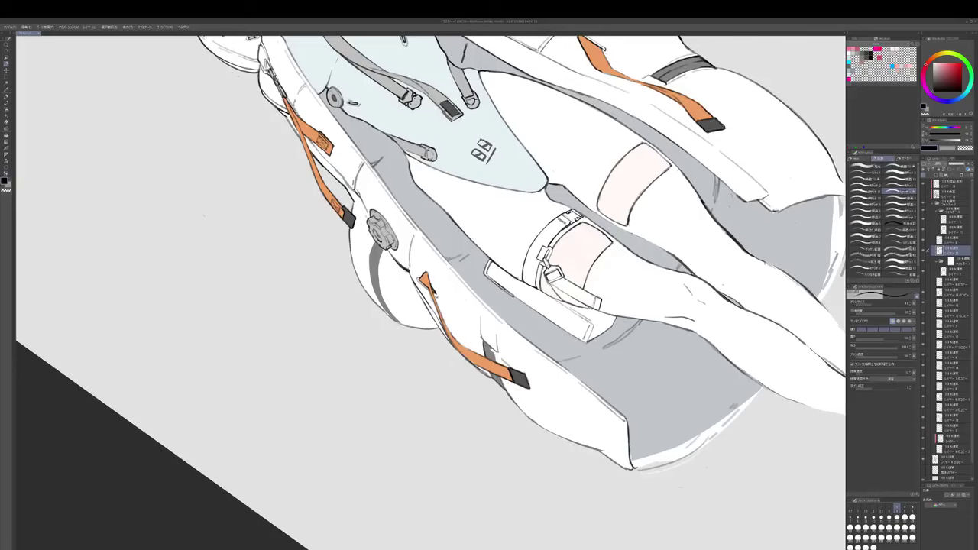
- Paint the hanging thigh strap's tip in yellow sampled from the artwork and edge it in black
{"action": "mouse_move", "coordinate": [611, 153]}
{"action": "left_mouse_down"}
{"action": "mouse_move", "coordinate": [562, 278]}
{"action": "mouse_move", "coordinate": [568, 400]}
{"action": "mouse_move", "coordinate": [566, 392]}
{"action": "left_mouse_up"}
{"action": "key", "text": "b"}
{"action": "left_click_drag", "start_coordinate": [540, 429], "coordinate": [613, 295]}
{"action": "left_click", "coordinate": [578, 66], "text": "alt"}
{"action": "left_click_drag", "start_coordinate": [231, 329], "coordinate": [247, 303]}
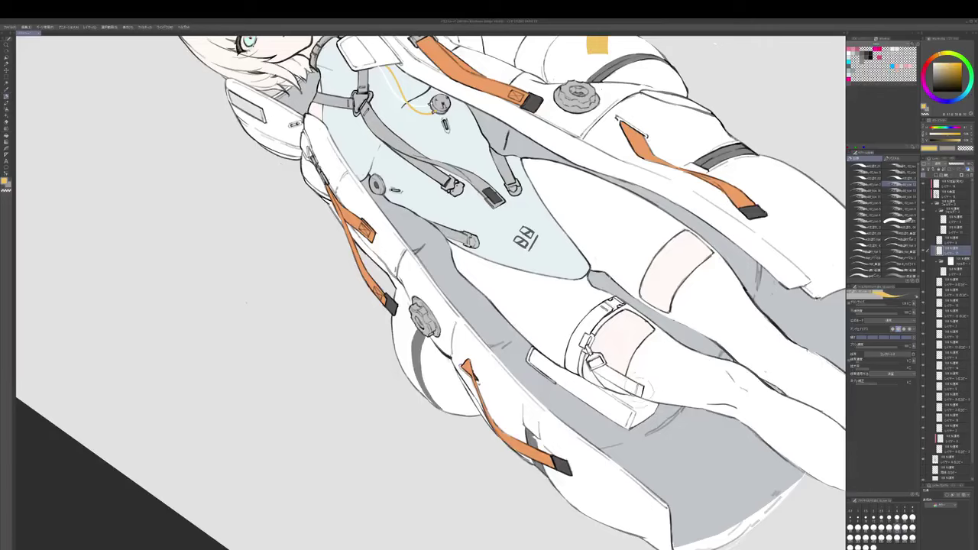
{"action": "mouse_move", "coordinate": [646, 380]}
{"action": "left_mouse_down"}
{"action": "mouse_move", "coordinate": [645, 493]}
{"action": "mouse_move", "coordinate": [778, 509]}
{"action": "mouse_move", "coordinate": [652, 348]}
{"action": "left_mouse_up"}
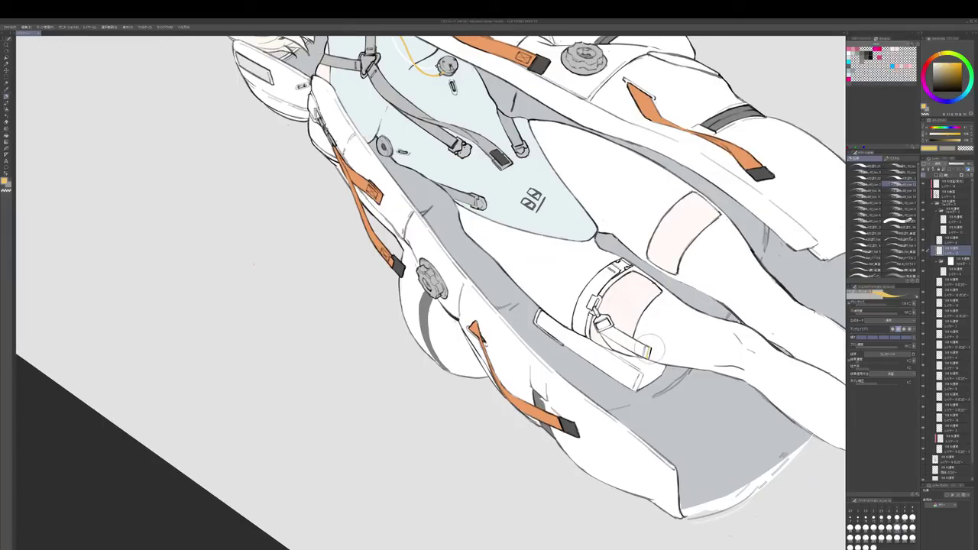
{"action": "left_click_drag", "start_coordinate": [648, 356], "coordinate": [649, 349]}
{"action": "left_click", "coordinate": [652, 354], "text": "alt"}
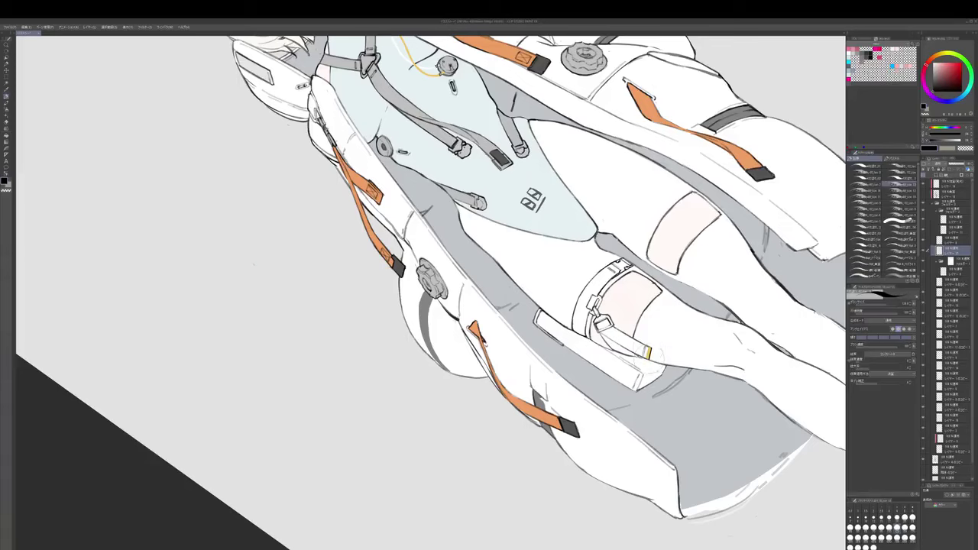
{"action": "key", "text": "p"}
- Ink short cross seams with a larger pen to divide the long white panel beside the right thigh into segments
{"action": "scroll", "coordinate": [642, 305], "scroll_direction": "down", "scroll_amount": 2}
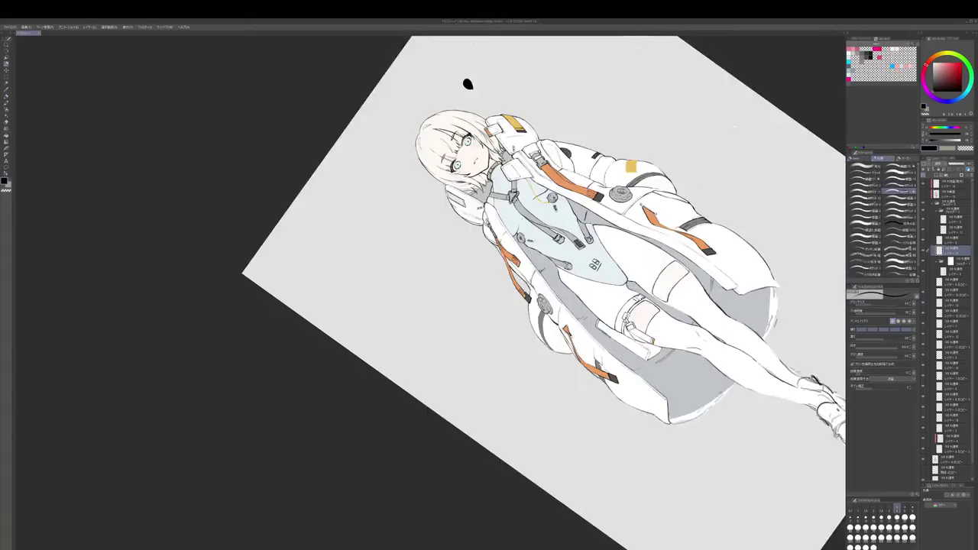
{"action": "key", "text": "shift+space"}
{"action": "left_click_drag", "start_coordinate": [611, 321], "coordinate": [647, 194]}
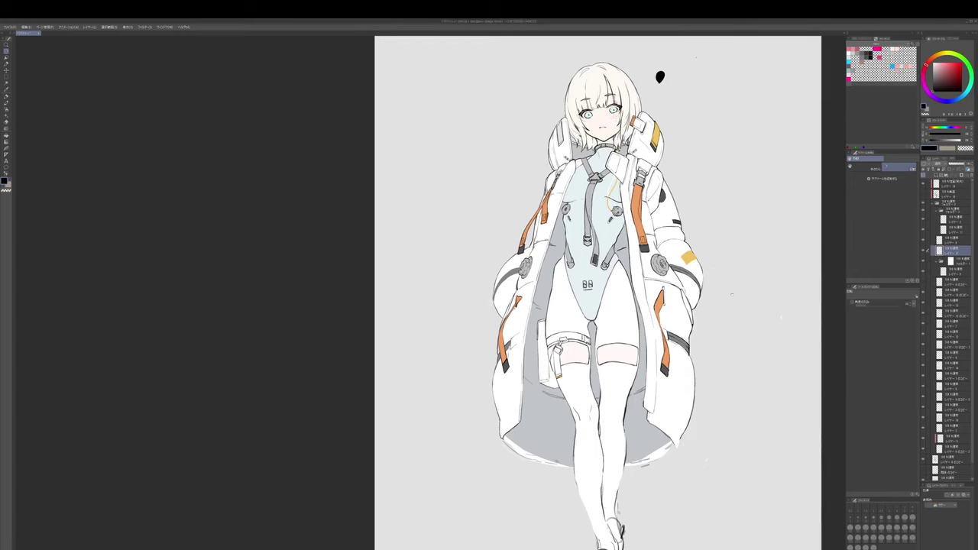
{"action": "left_click_drag", "start_coordinate": [551, 341], "coordinate": [570, 291]}
{"action": "scroll", "coordinate": [567, 301], "scroll_direction": "up", "scroll_amount": 2}
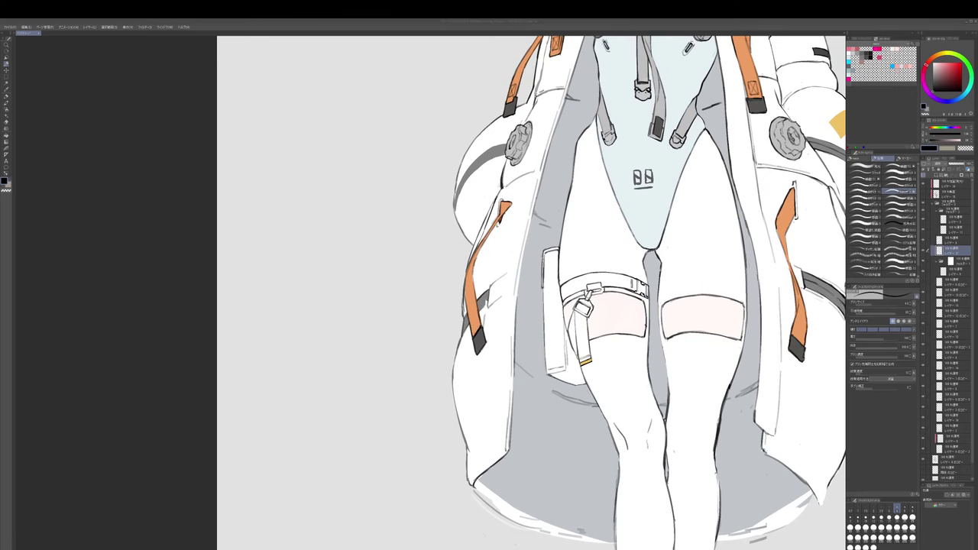
{"action": "scroll", "coordinate": [604, 292], "scroll_direction": "down", "scroll_amount": 4}
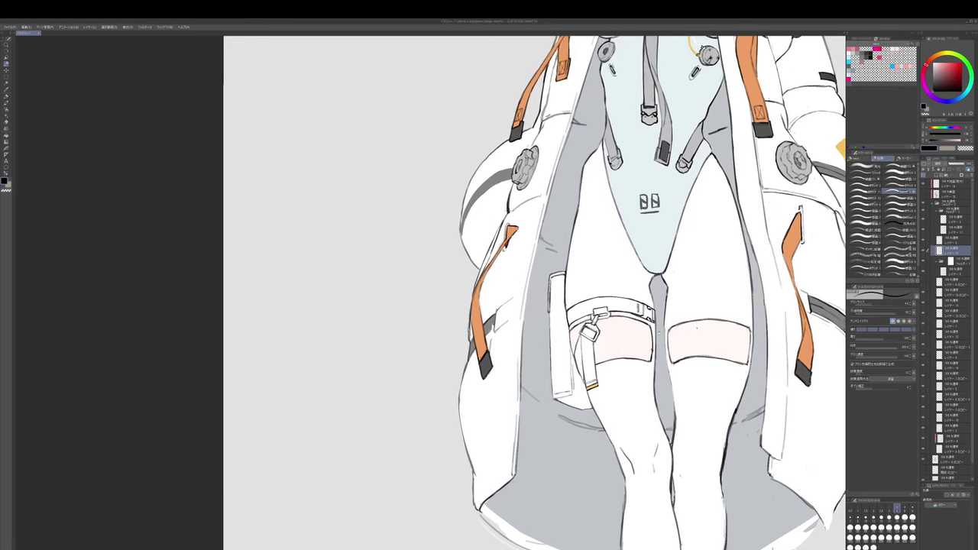
{"action": "key", "text": "]"}
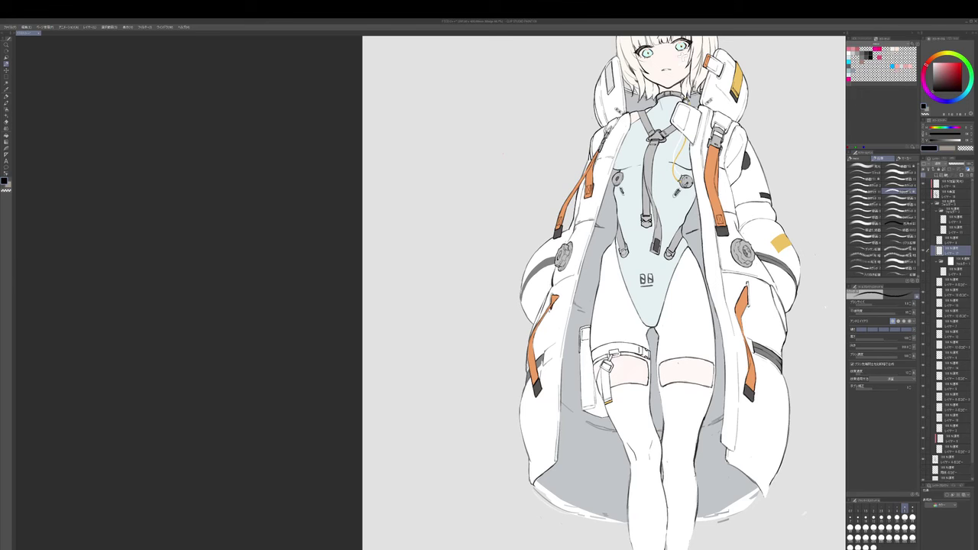
{"action": "left_click_drag", "start_coordinate": [649, 305], "coordinate": [661, 289]}
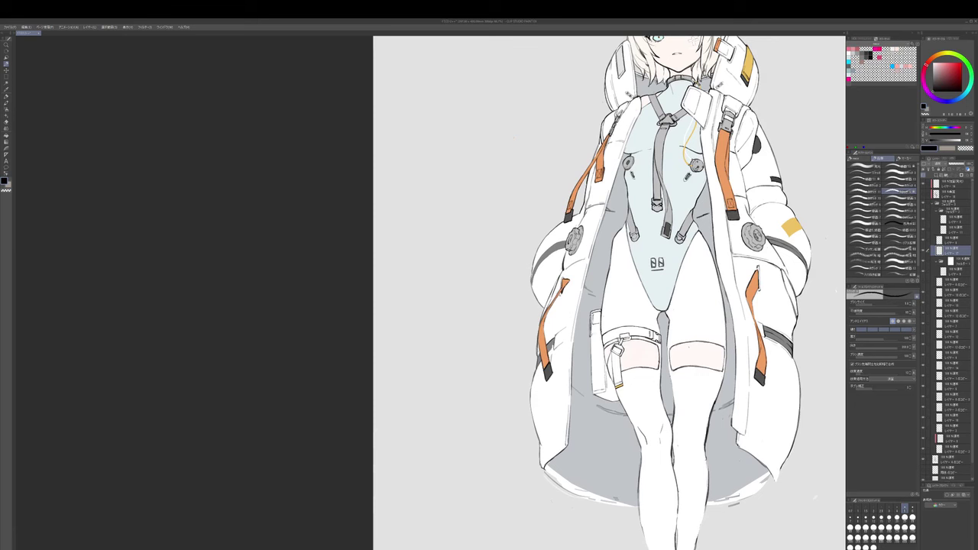
{"action": "key", "text": "bracketright"}
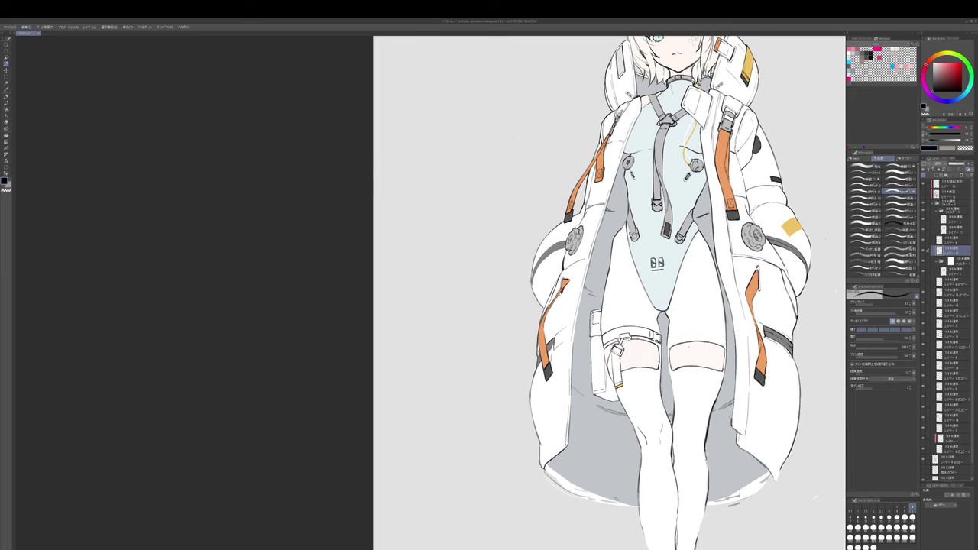
{"action": "left_click_drag", "start_coordinate": [649, 306], "coordinate": [651, 304]}
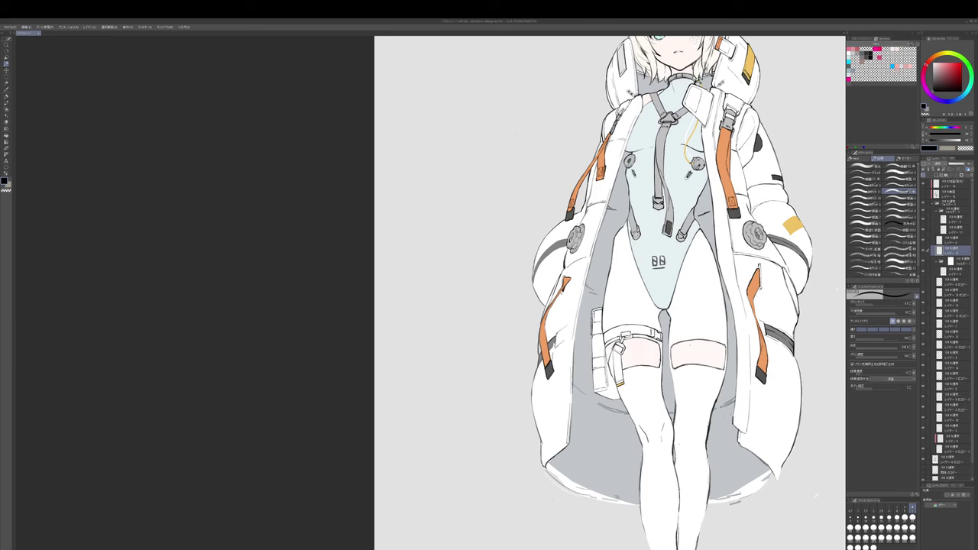
- Clean up the side panel's segments with white and strengthen their inner outlines in black
{"action": "key", "text": "p"}
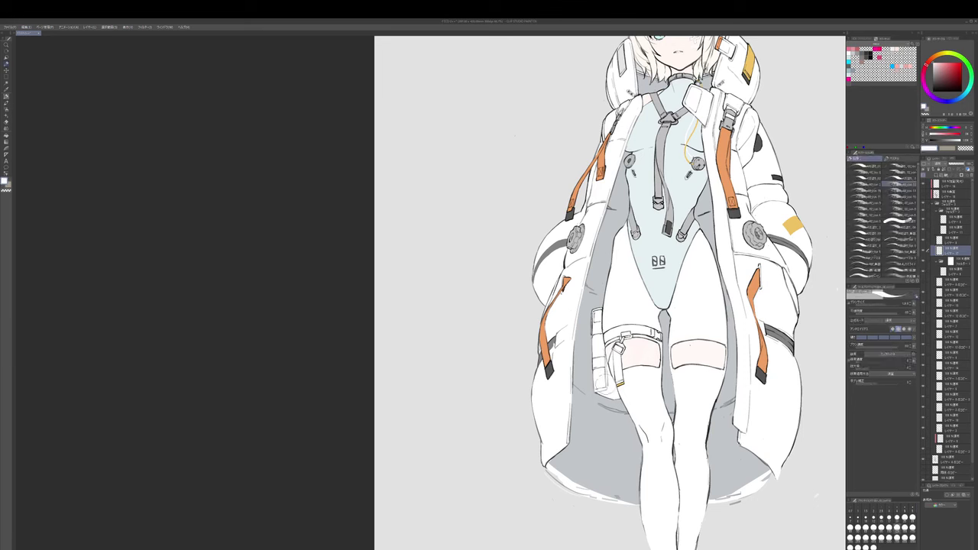
{"action": "key", "text": "p"}
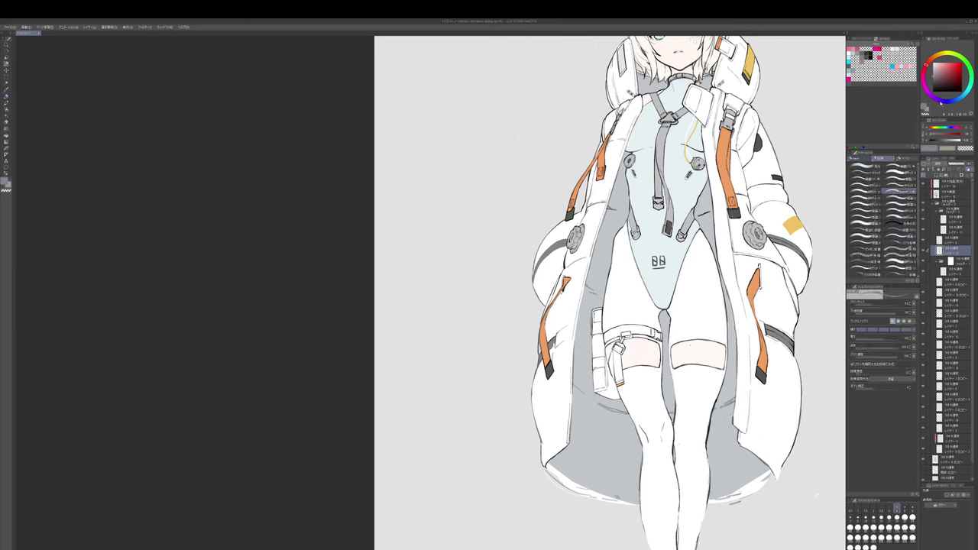
{"action": "key", "text": "x"}
{"action": "key", "text": "]"}
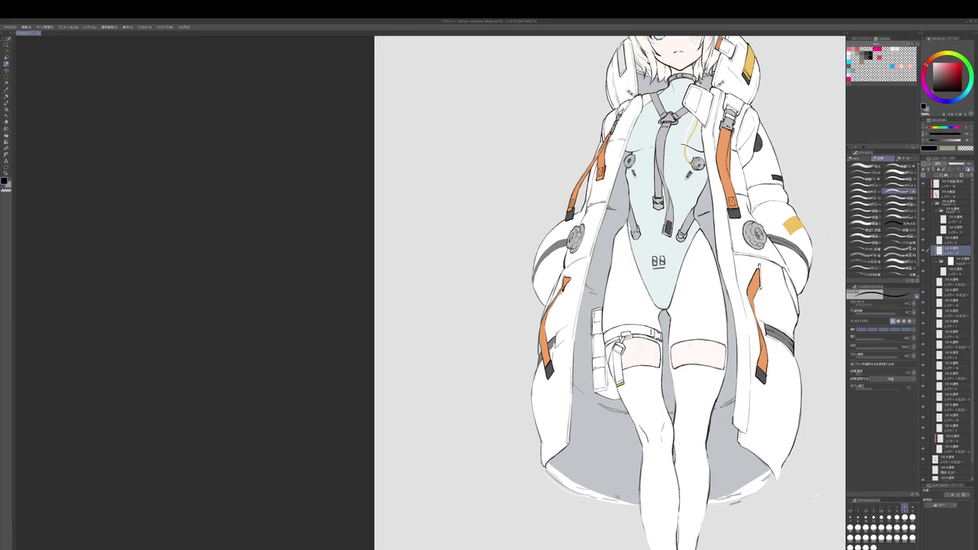
- Touch up the side panel and thigh band with light tones picked from the colour square and sampled from the drawing
{"action": "key", "text": "p"}
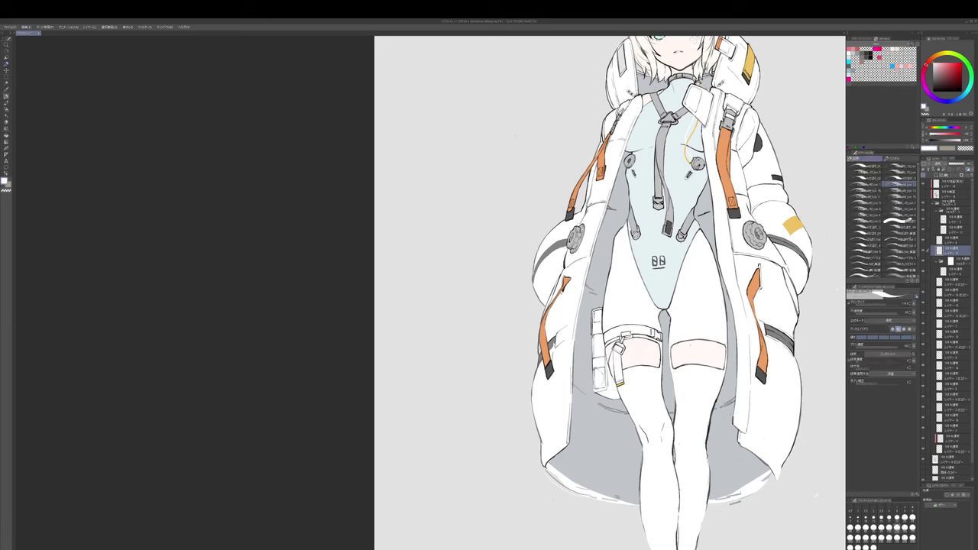
{"action": "left_click", "coordinate": [933, 82]}
{"action": "mouse_move", "coordinate": [690, 345]}
{"action": "left_mouse_down"}
{"action": "mouse_move", "coordinate": [688, 374]}
{"action": "mouse_move", "coordinate": [685, 347]}
{"action": "mouse_move", "coordinate": [623, 349]}
{"action": "mouse_move", "coordinate": [590, 393]}
{"action": "mouse_move", "coordinate": [599, 385]}
{"action": "left_mouse_up"}
{"action": "left_click", "coordinate": [933, 90]}
{"action": "left_click", "coordinate": [591, 371], "text": "alt"}
{"action": "left_click_drag", "start_coordinate": [654, 307], "coordinate": [650, 303]}
{"action": "left_click_drag", "start_coordinate": [646, 346], "coordinate": [653, 359]}
{"action": "left_click", "coordinate": [655, 325], "text": "alt"}
{"action": "mouse_move", "coordinate": [655, 325]}
{"action": "left_mouse_down"}
{"action": "mouse_move", "coordinate": [647, 239]}
{"action": "mouse_move", "coordinate": [632, 389]}
{"action": "mouse_move", "coordinate": [650, 334]}
{"action": "left_mouse_up"}
{"action": "key", "text": "p"}
- Redraw the hanging thigh strap's edges in black as a curve running from the buckle to its yellow tip
{"action": "key", "text": "r"}
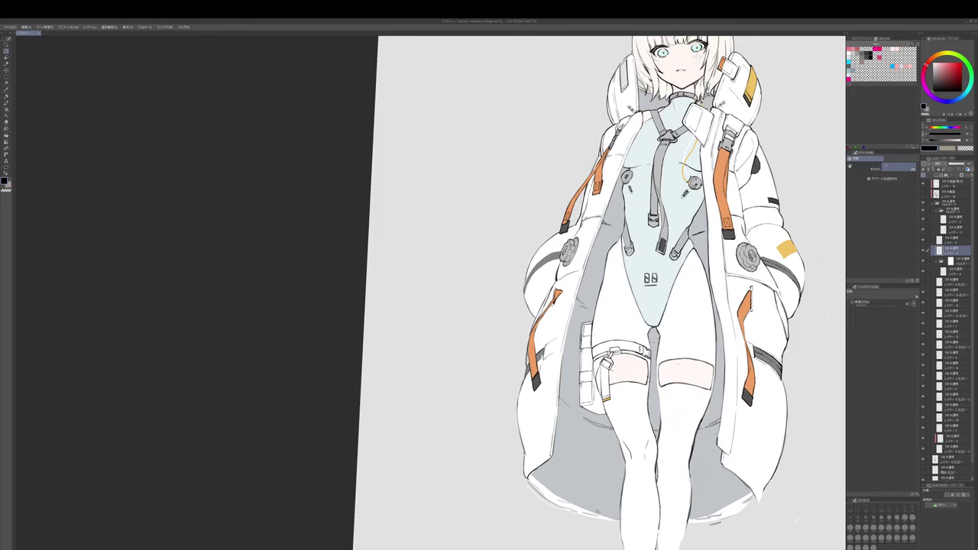
{"action": "left_click_drag", "start_coordinate": [600, 366], "coordinate": [601, 379]}
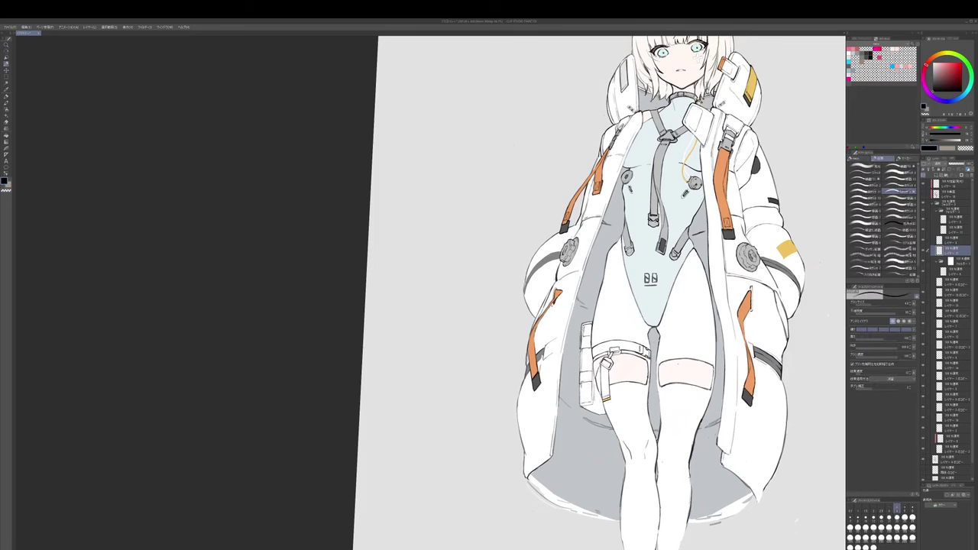
{"action": "key", "text": "r"}
{"action": "left_click_drag", "start_coordinate": [643, 337], "coordinate": [637, 237]}
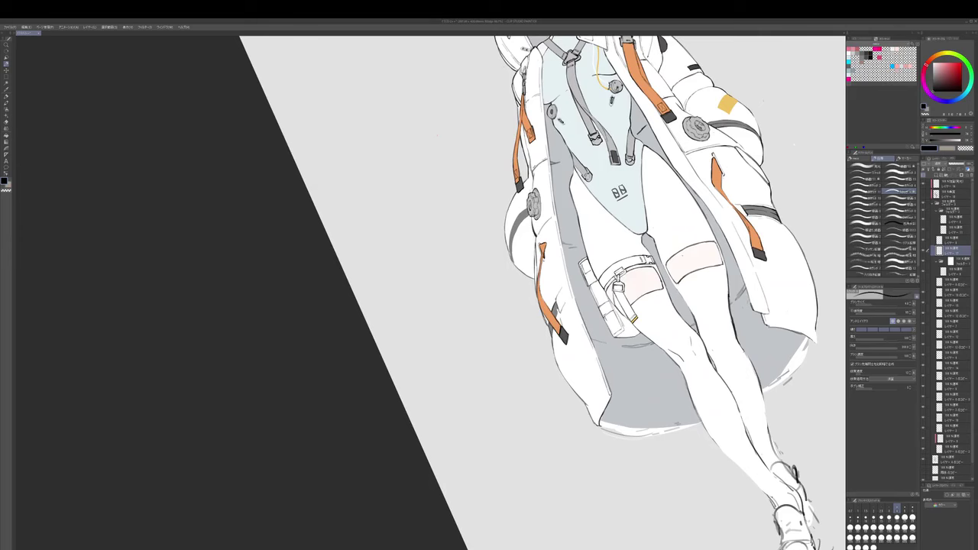
{"action": "key", "text": "p"}
{"action": "left_click_drag", "start_coordinate": [626, 229], "coordinate": [609, 281]}
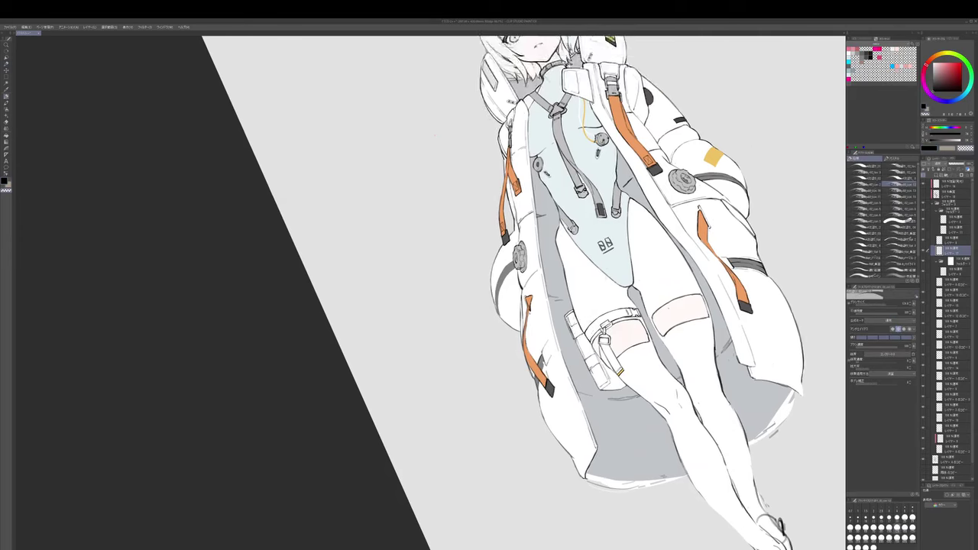
- Straighten the rotated canvas and touch up the hanging thigh strap with white sampled from the drawing
{"action": "scroll", "coordinate": [609, 280], "scroll_direction": "down", "scroll_amount": 4}
{"action": "key", "text": "r"}
{"action": "left_click_drag", "start_coordinate": [720, 318], "coordinate": [686, 437]}
{"action": "left_click_drag", "start_coordinate": [669, 472], "coordinate": [678, 438]}
{"action": "scroll", "coordinate": [619, 364], "scroll_direction": "up", "scroll_amount": 4}
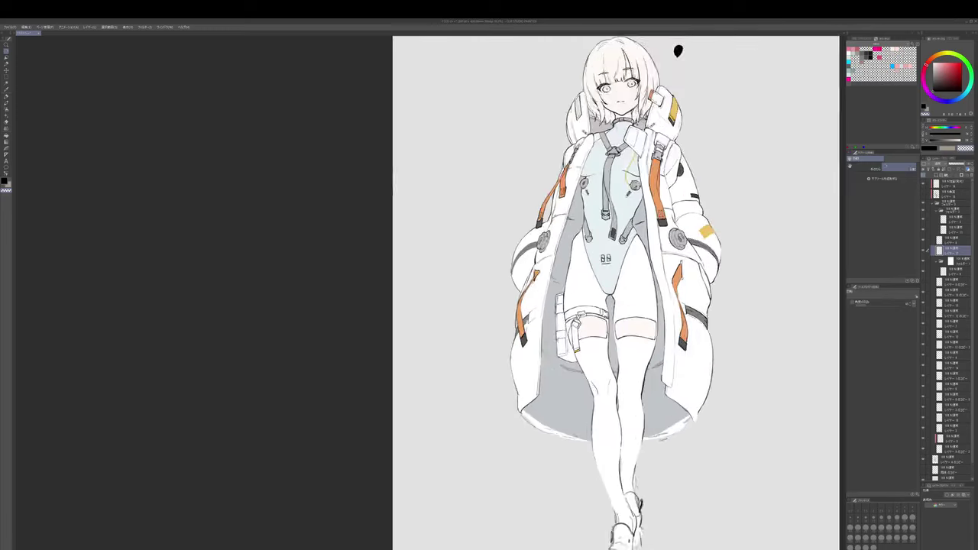
{"action": "left_click", "coordinate": [571, 345], "text": "alt"}
{"action": "left_click_drag", "start_coordinate": [570, 337], "coordinate": [565, 348]}
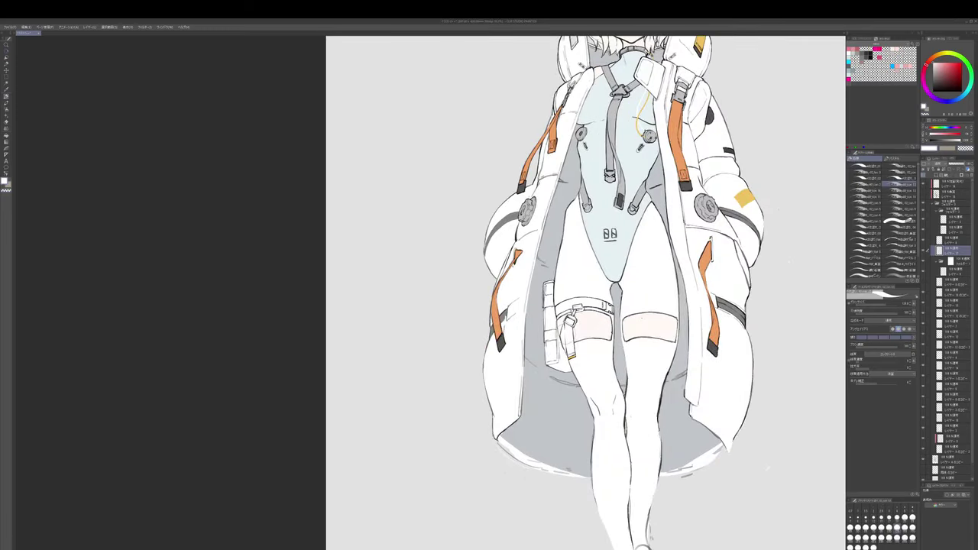
- Touch up the outlines of the hanging strap and segmented side panel with black sampled from the drawing
{"action": "left_click", "coordinate": [571, 334], "text": "alt"}
{"action": "key", "text": "p"}
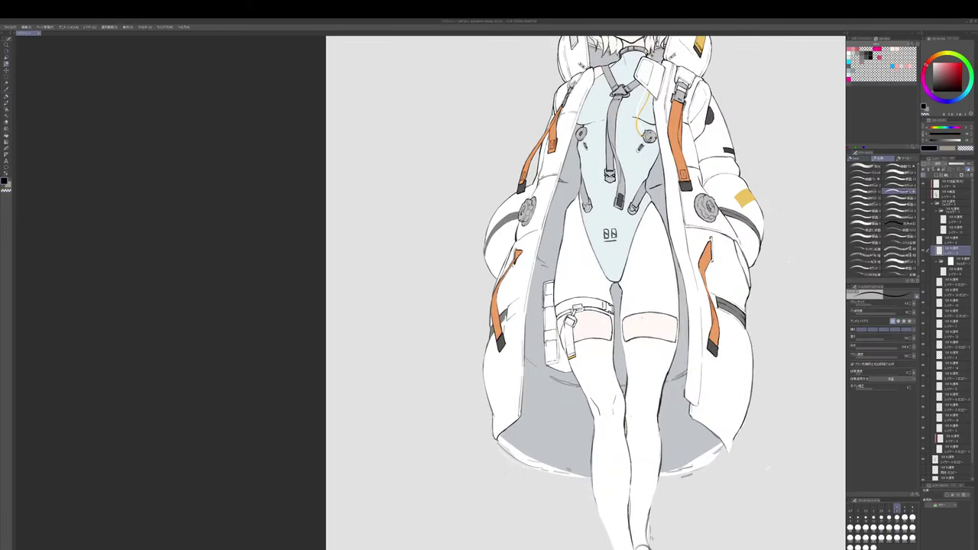
{"action": "left_click_drag", "start_coordinate": [642, 318], "coordinate": [643, 316]}
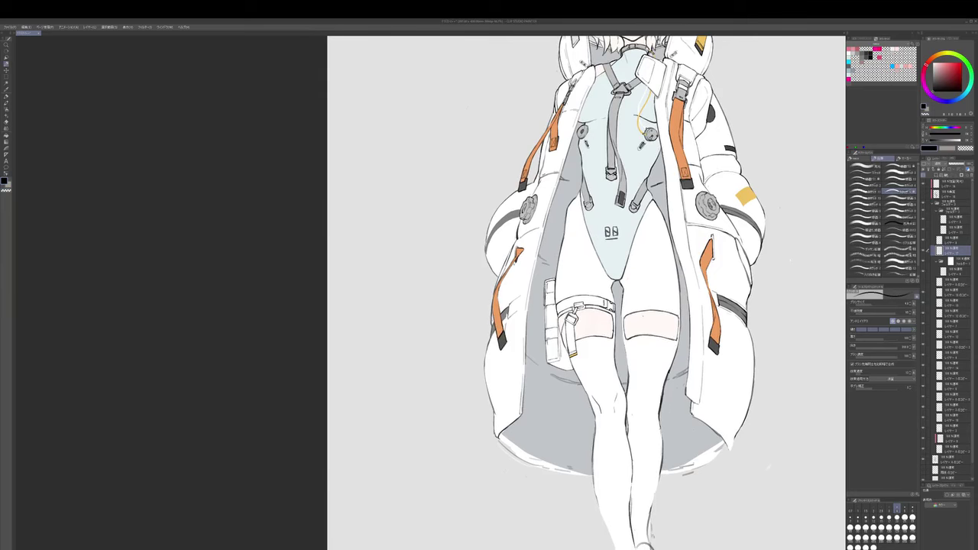
{"action": "mouse_move", "coordinate": [546, 343]}
{"action": "left_mouse_down"}
{"action": "mouse_move", "coordinate": [548, 362]}
{"action": "mouse_move", "coordinate": [557, 358]}
{"action": "left_mouse_up"}
{"action": "key", "text": "p"}
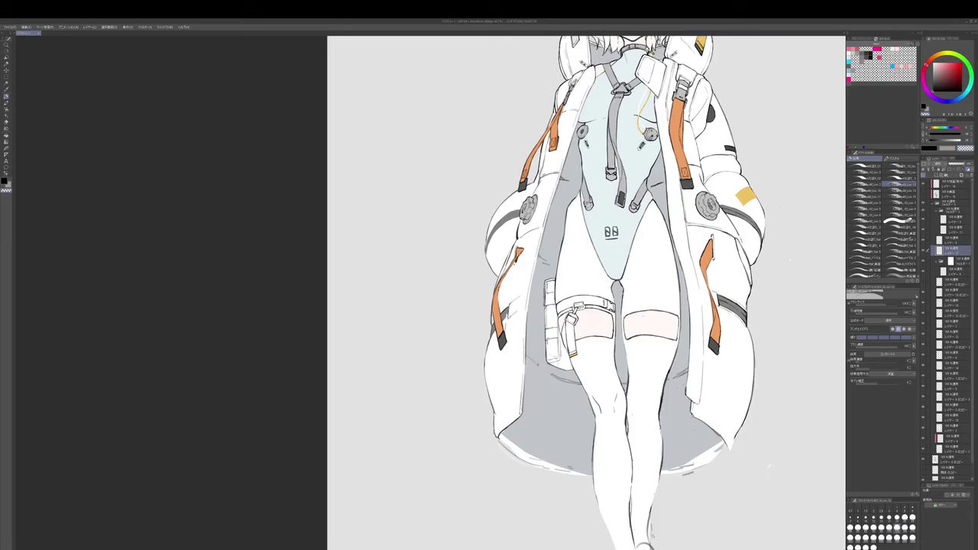
{"action": "mouse_move", "coordinate": [650, 346]}
{"action": "left_mouse_down"}
{"action": "mouse_move", "coordinate": [623, 333]}
{"action": "mouse_move", "coordinate": [597, 359]}
{"action": "mouse_move", "coordinate": [600, 338]}
{"action": "mouse_move", "coordinate": [583, 341]}
{"action": "mouse_move", "coordinate": [587, 372]}
{"action": "left_mouse_up"}
- Select the legs' layer and redraw the right leg's knee and calf outline in black with a larger pen
{"action": "left_click", "coordinate": [600, 347], "text": "ctrl+shift"}
{"action": "key", "text": "p"}
{"action": "key", "text": "c"}
{"action": "left_click_drag", "start_coordinate": [593, 473], "coordinate": [595, 307]}
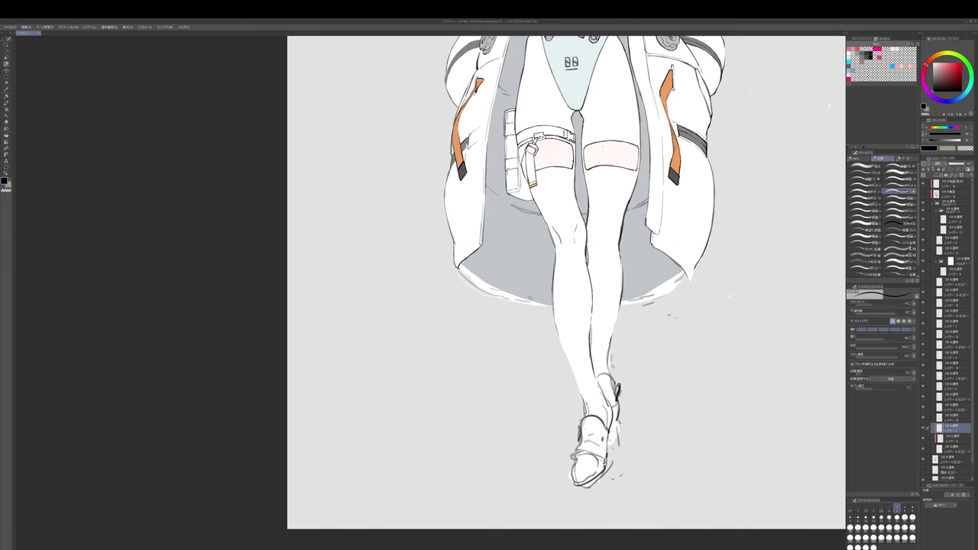
{"action": "mouse_move", "coordinate": [682, 289]}
{"action": "left_mouse_down"}
{"action": "mouse_move", "coordinate": [689, 286]}
{"action": "mouse_move", "coordinate": [676, 275]}
{"action": "left_mouse_up"}
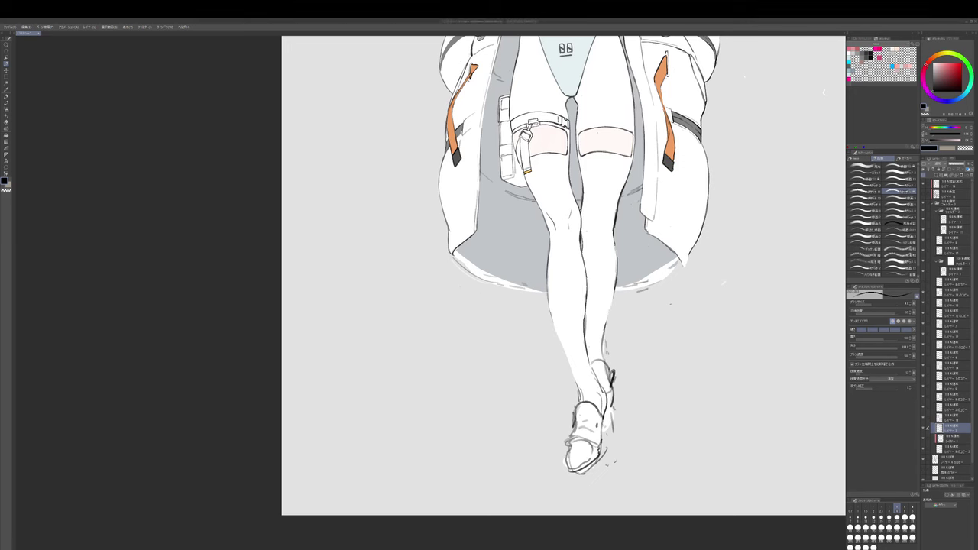
{"action": "key", "text": "]"}
{"action": "left_click_drag", "start_coordinate": [589, 364], "coordinate": [596, 381]}
{"action": "key", "text": "]"}
{"action": "left_click_drag", "start_coordinate": [542, 191], "coordinate": [547, 221]}
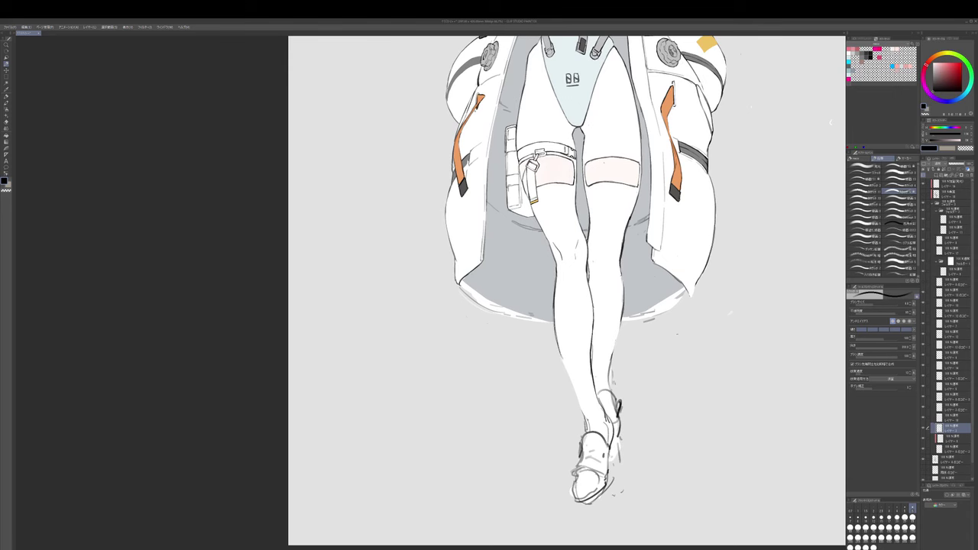
{"action": "left_click_drag", "start_coordinate": [566, 368], "coordinate": [554, 309]}
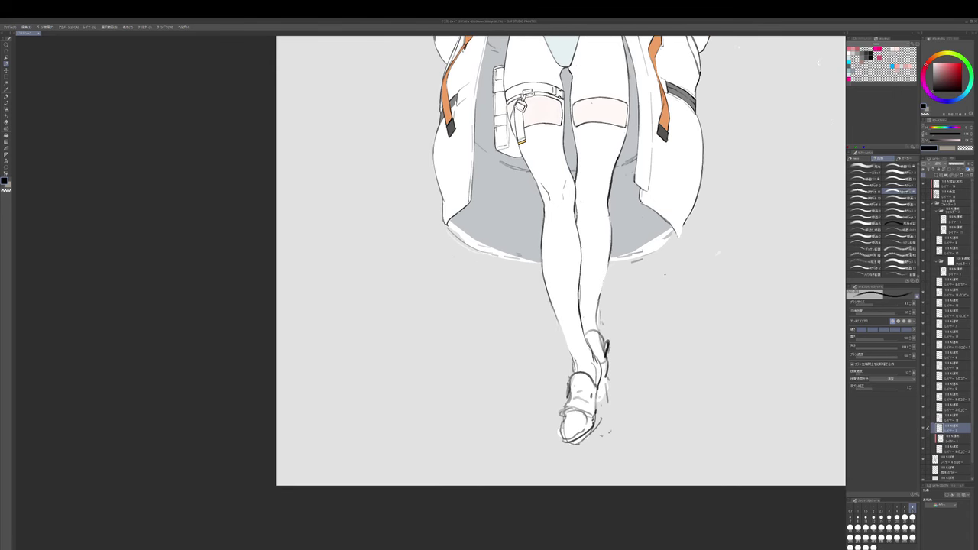
- Trim and smooth the outer edge of the right calf with a transparent brush
{"action": "key", "text": "b"}
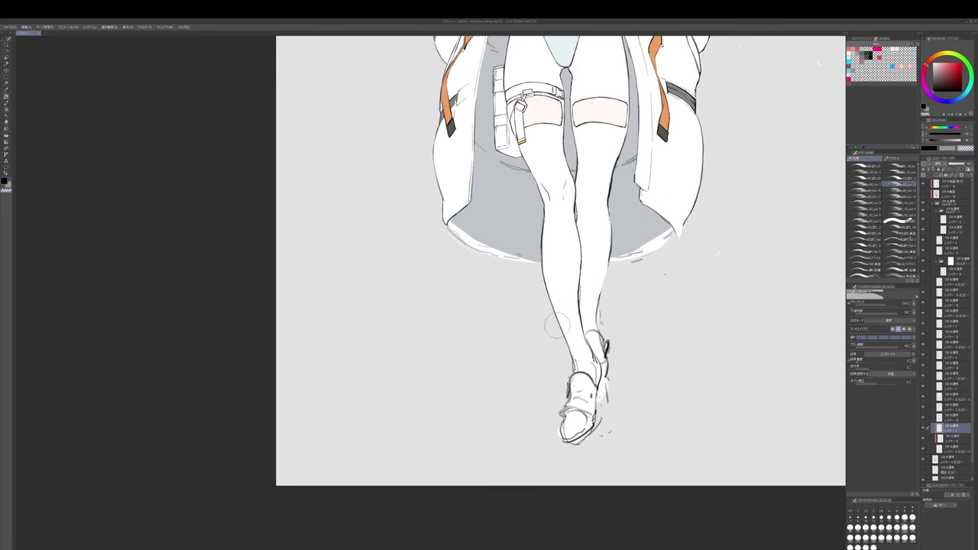
{"action": "scroll", "coordinate": [556, 321], "scroll_direction": "up", "scroll_amount": 1}
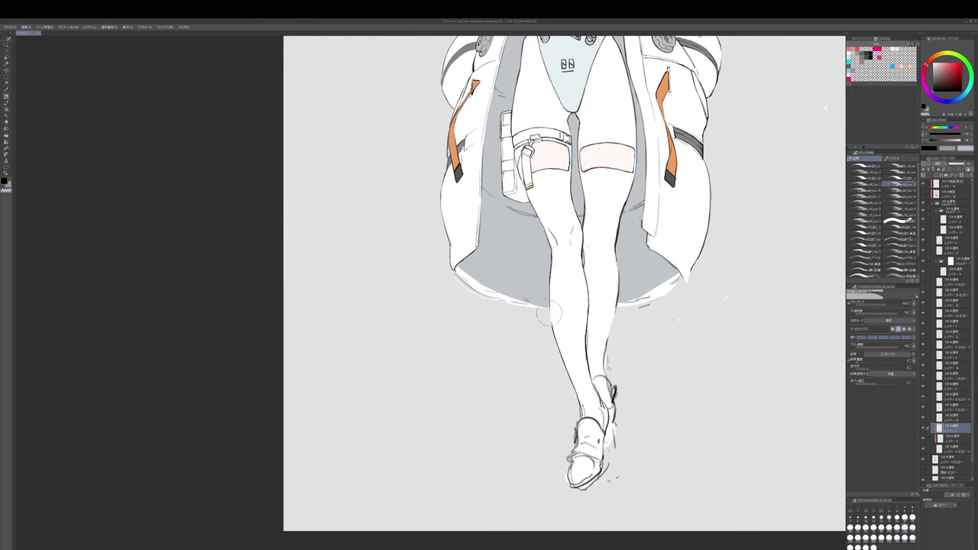
{"action": "scroll", "coordinate": [551, 344], "scroll_direction": "down", "scroll_amount": 1}
{"action": "left_click_drag", "start_coordinate": [556, 341], "coordinate": [559, 325]}
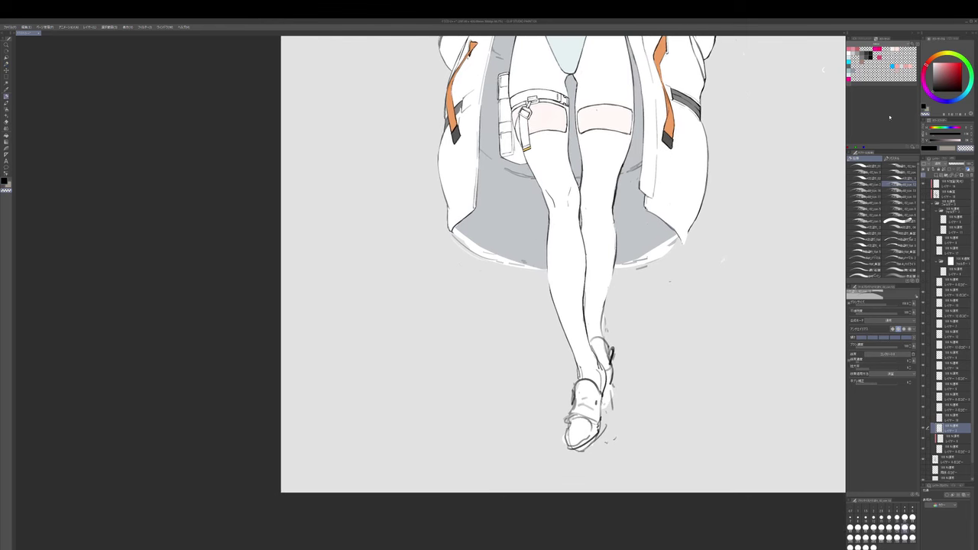
{"action": "left_click", "coordinate": [928, 148]}
{"action": "key", "text": "p"}
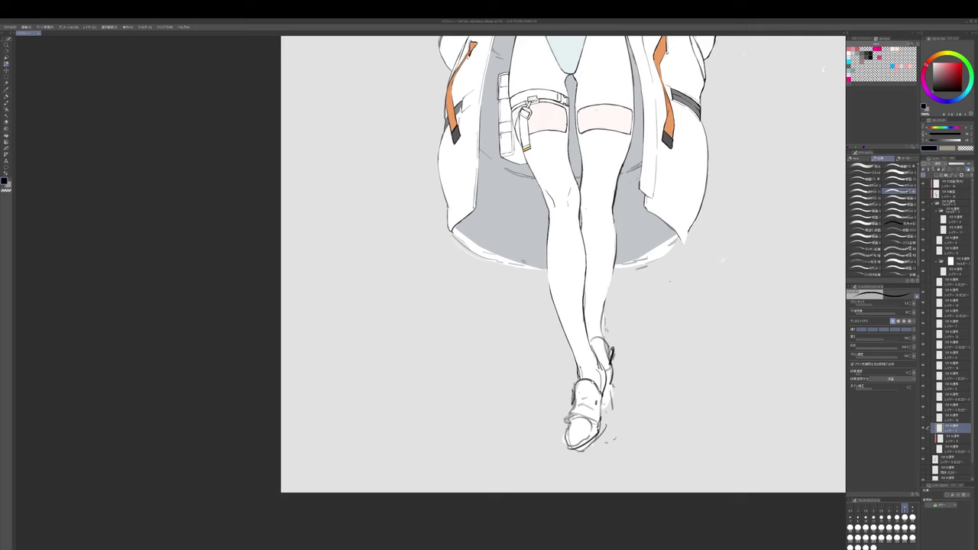
- Sample white from the leg and paint over the rough sketch lines on the front shoe's toe
{"action": "scroll", "coordinate": [563, 265], "scroll_direction": "down", "scroll_amount": 1}
{"action": "key", "text": "p"}
{"action": "left_click", "coordinate": [600, 352], "text": "alt"}
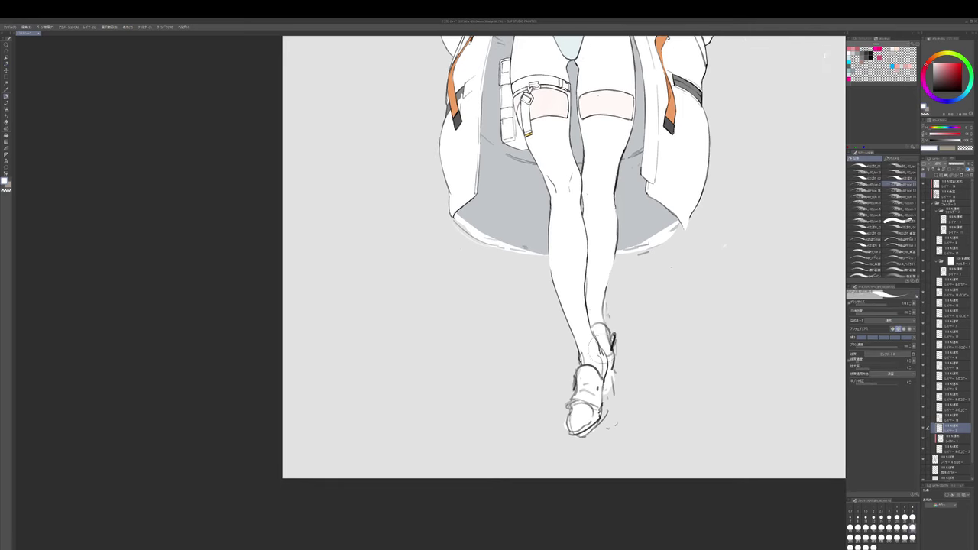
{"action": "mouse_move", "coordinate": [616, 346]}
{"action": "left_mouse_down"}
{"action": "mouse_move", "coordinate": [610, 362]}
{"action": "mouse_move", "coordinate": [609, 336]}
{"action": "left_mouse_up"}
{"action": "scroll", "coordinate": [579, 393], "scroll_direction": "down", "scroll_amount": 1}
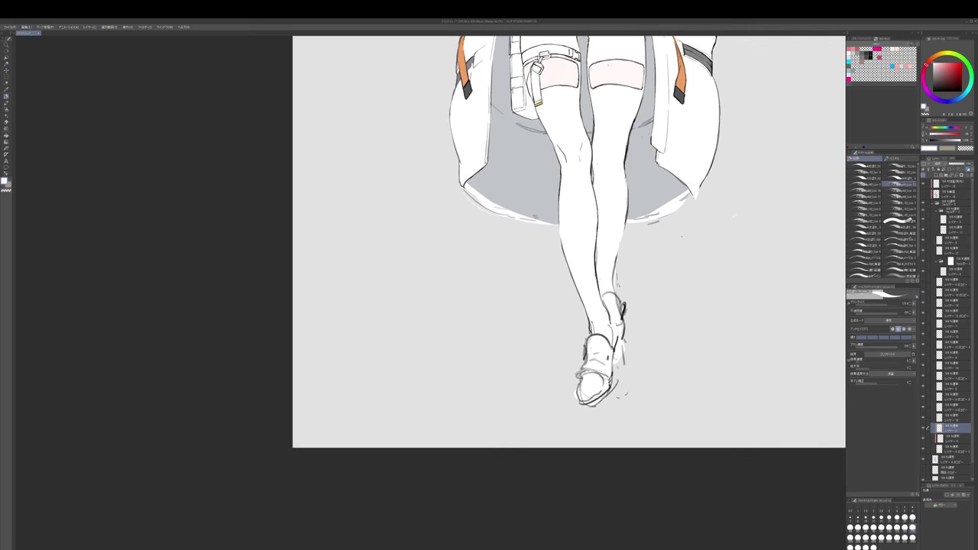
{"action": "mouse_move", "coordinate": [578, 392]}
{"action": "left_mouse_down"}
{"action": "mouse_move", "coordinate": [582, 404]}
{"action": "mouse_move", "coordinate": [585, 393]}
{"action": "mouse_move", "coordinate": [581, 403]}
{"action": "mouse_move", "coordinate": [603, 393]}
{"action": "mouse_move", "coordinate": [590, 413]}
{"action": "mouse_move", "coordinate": [619, 395]}
{"action": "left_mouse_up"}
- Erase stray marks around the front shoe and cover its strap lines with white, leaving a plain silhouette
{"action": "key", "text": "c"}
{"action": "key", "text": "c"}
{"action": "key", "text": "c"}
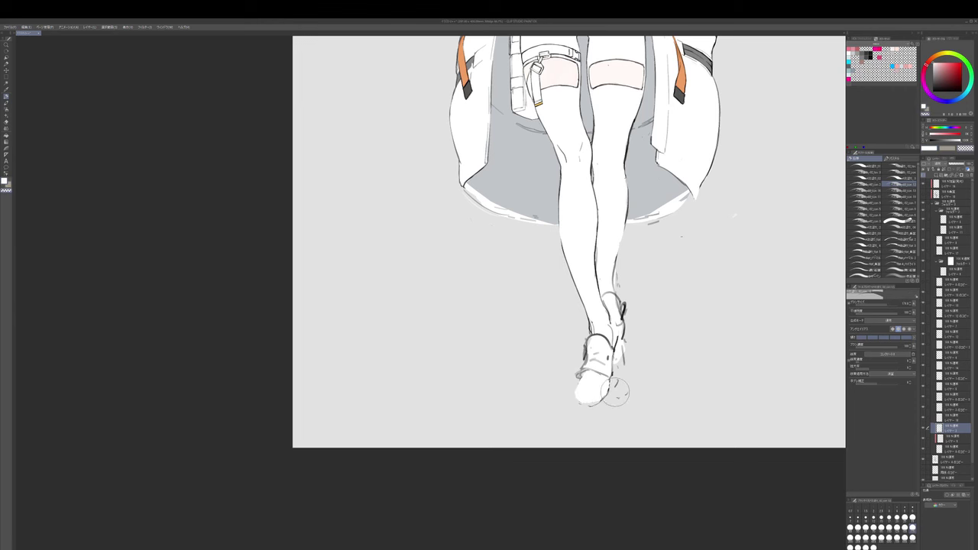
{"action": "left_click_drag", "start_coordinate": [633, 316], "coordinate": [629, 344]}
{"action": "key", "text": "c"}
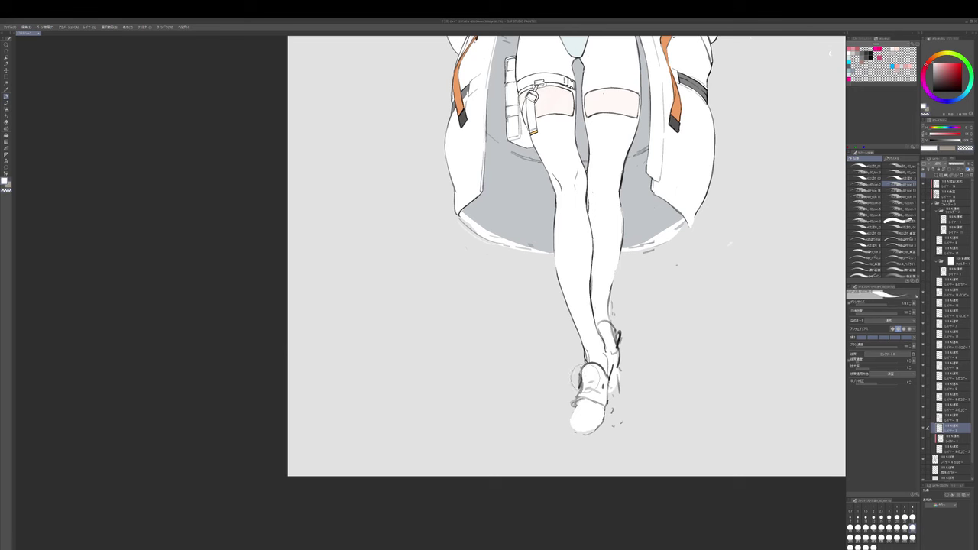
{"action": "mouse_move", "coordinate": [588, 388]}
{"action": "left_mouse_down"}
{"action": "mouse_move", "coordinate": [579, 398]}
{"action": "mouse_move", "coordinate": [593, 394]}
{"action": "mouse_move", "coordinate": [588, 379]}
{"action": "mouse_move", "coordinate": [603, 390]}
{"action": "mouse_move", "coordinate": [579, 390]}
{"action": "mouse_move", "coordinate": [576, 402]}
{"action": "mouse_move", "coordinate": [610, 367]}
{"action": "left_mouse_up"}
{"action": "key", "text": "p"}
{"action": "key", "text": "]"}
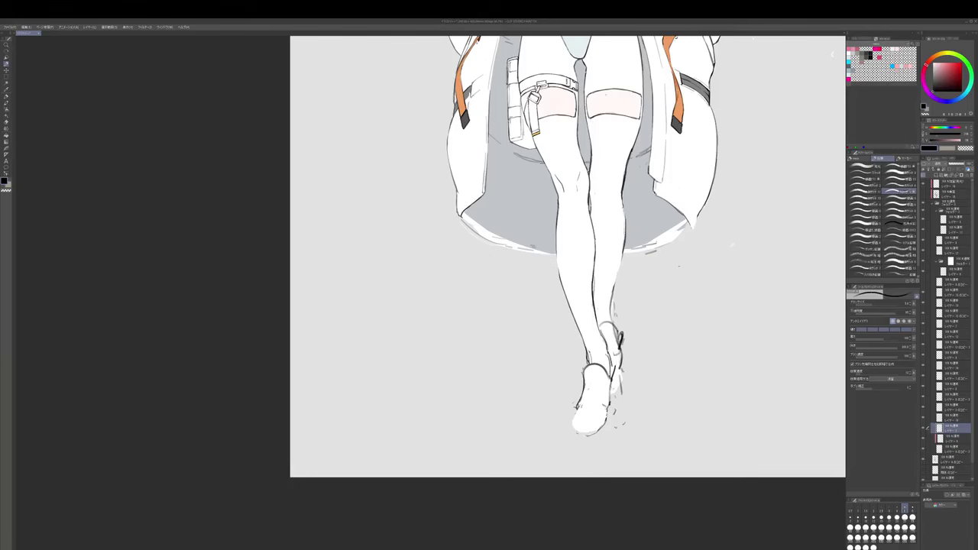
- Clean up the right ankle with white and remove the left calf's old outer outline
{"action": "key", "text": "b"}
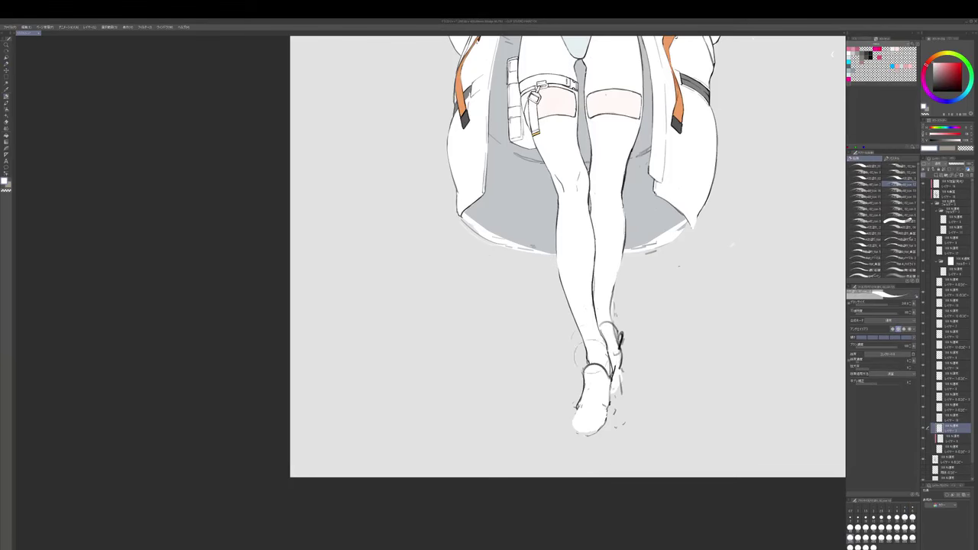
{"action": "left_click_drag", "start_coordinate": [588, 350], "coordinate": [590, 400]}
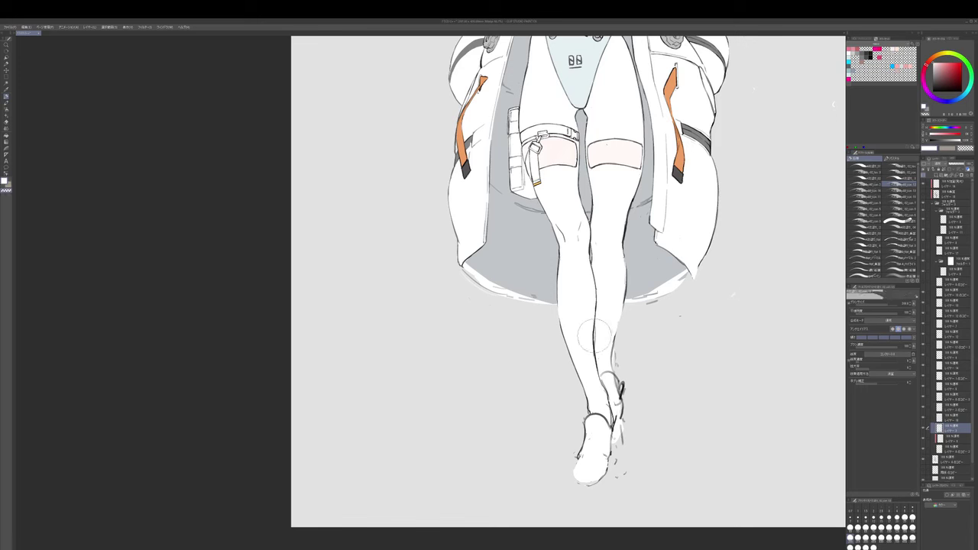
{"action": "key", "text": "p"}
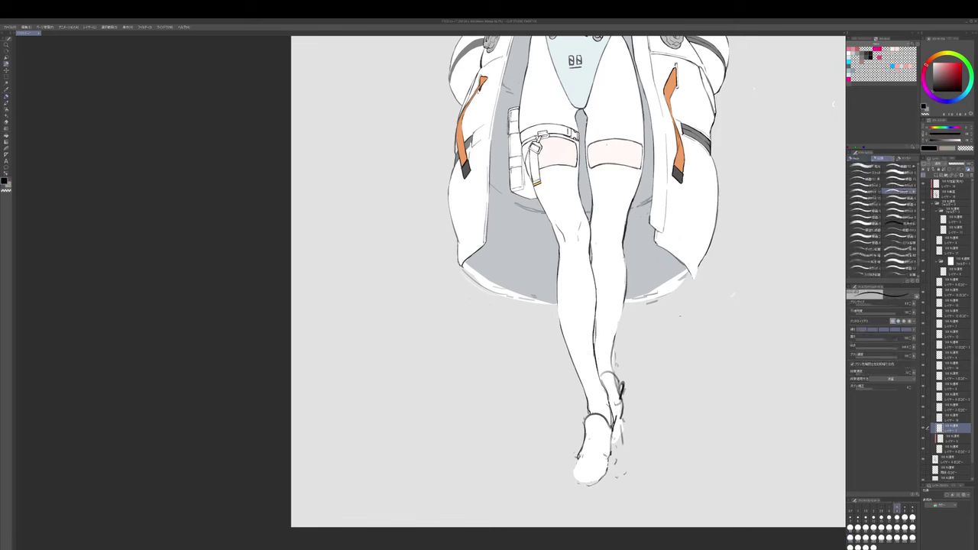
{"action": "key", "text": "e"}
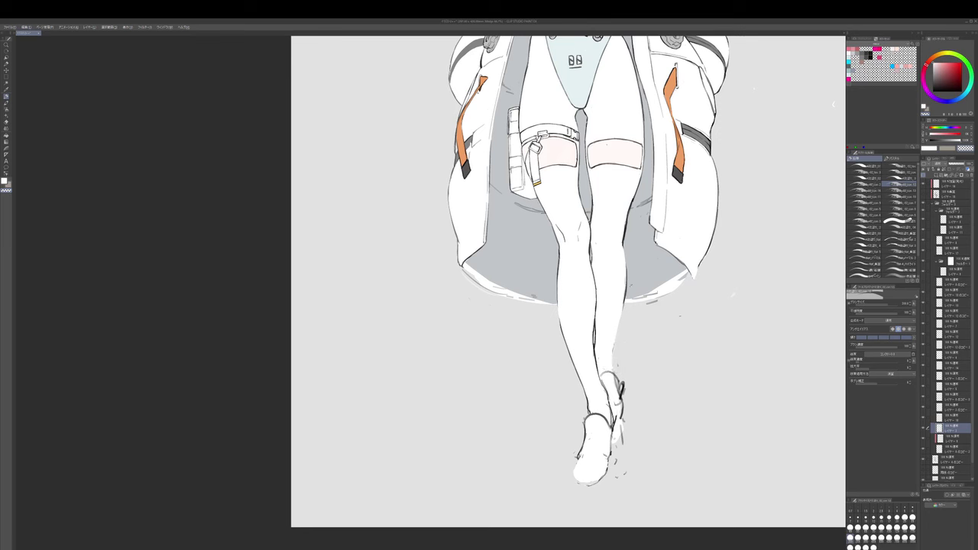
- Redraw the left calf's outer outline from knee to ankle with a larger pen in a sampled dark line colour
{"action": "left_click", "coordinate": [624, 284], "text": "alt"}
{"action": "key", "text": "p"}
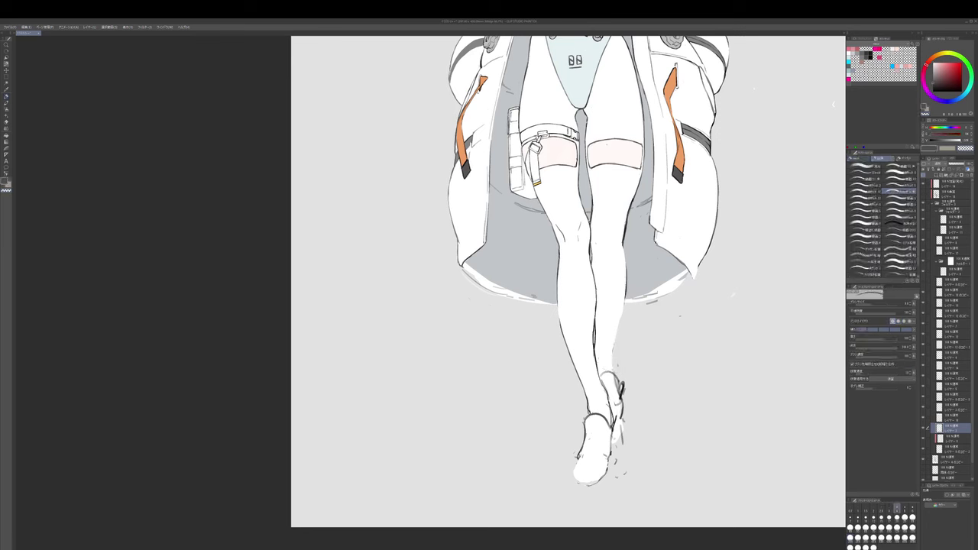
{"action": "key", "text": "]"}
{"action": "left_click_drag", "start_coordinate": [625, 294], "coordinate": [611, 368]}
{"action": "key", "text": "]"}
{"action": "left_click_drag", "start_coordinate": [624, 276], "coordinate": [620, 330]}
- Refine the left knee's outer contour with a smaller brush, using transparency, white and a sampled dark colour
{"action": "key", "text": "b"}
{"action": "key", "text": "c"}
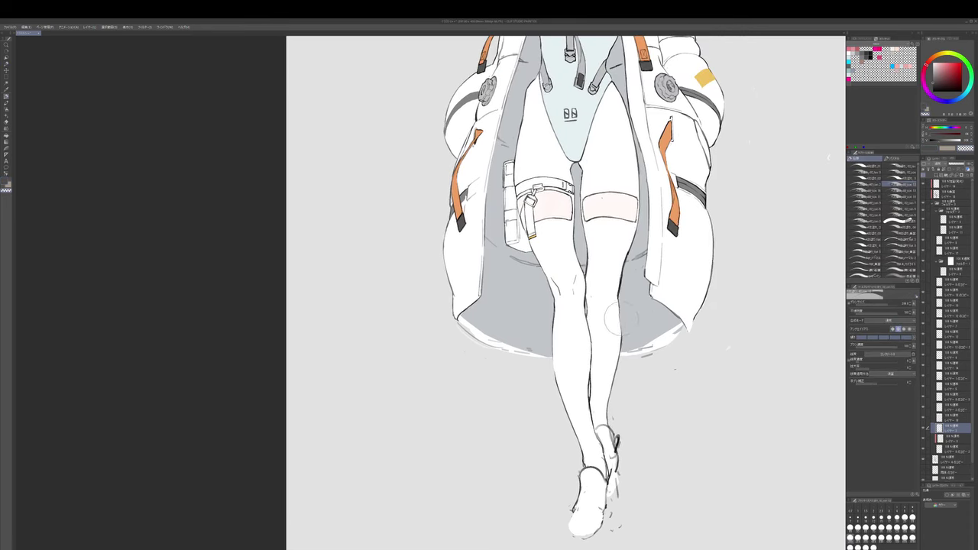
{"action": "key", "text": "["}
{"action": "key", "text": "c"}
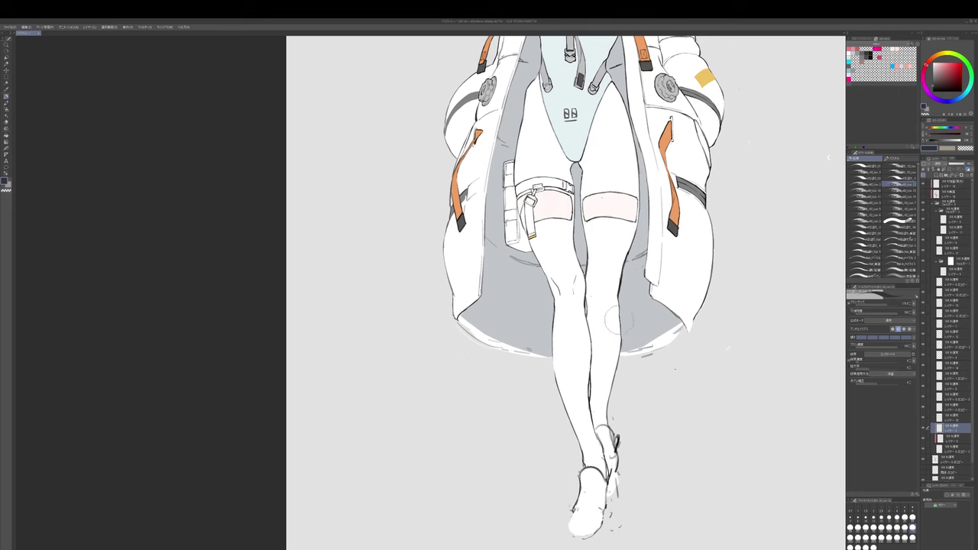
{"action": "scroll", "coordinate": [616, 336], "scroll_direction": "up", "scroll_amount": 2}
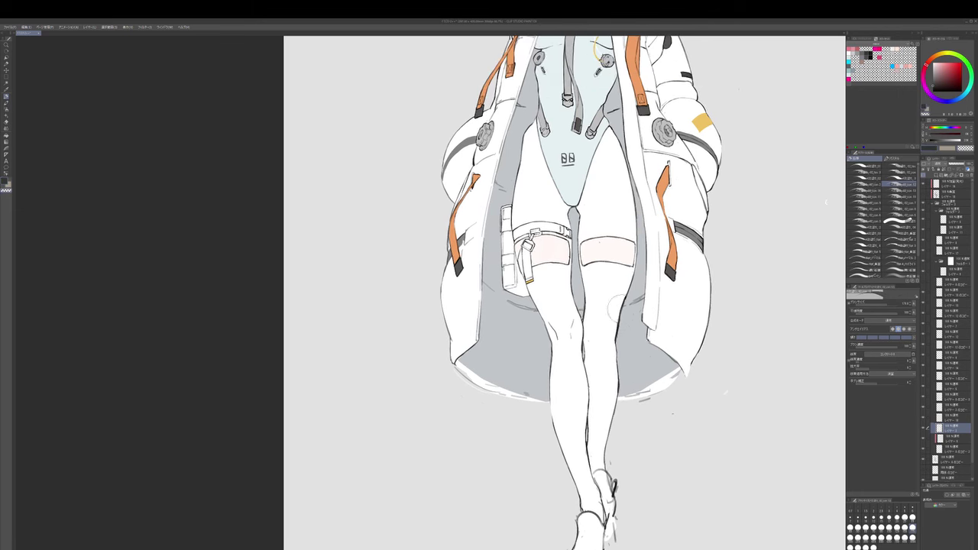
{"action": "key", "text": "x"}
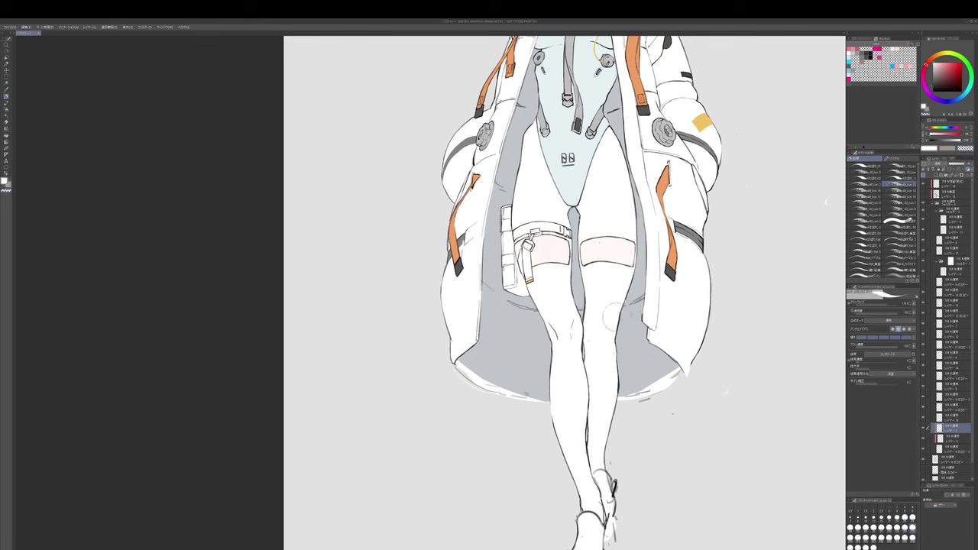
{"action": "key", "text": "c"}
{"action": "left_click", "coordinate": [624, 297], "text": "alt"}
{"action": "left_click", "coordinate": [621, 305], "text": "alt"}
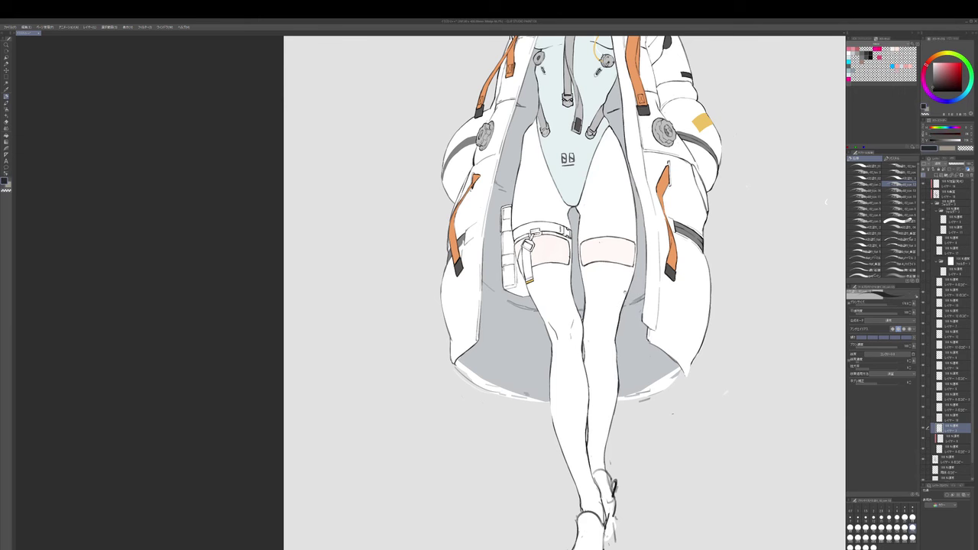
{"action": "left_click_drag", "start_coordinate": [625, 292], "coordinate": [612, 348]}
- Erase the stray mark inside the left thigh's pale band on its own layer
{"action": "left_click", "coordinate": [589, 301], "text": "alt"}
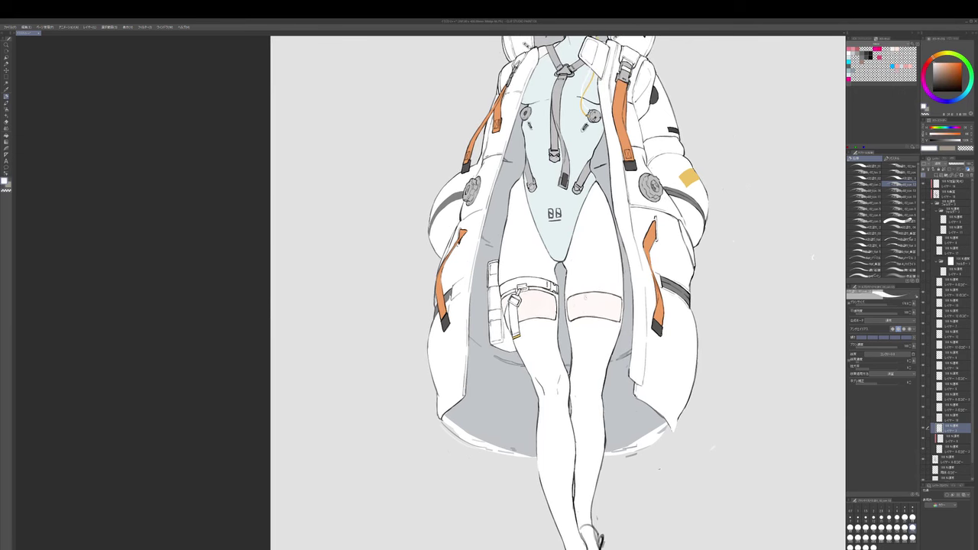
{"action": "left_click", "coordinate": [588, 300], "text": "ctrl+shift"}
{"action": "left_click_drag", "start_coordinate": [611, 310], "coordinate": [644, 321]}
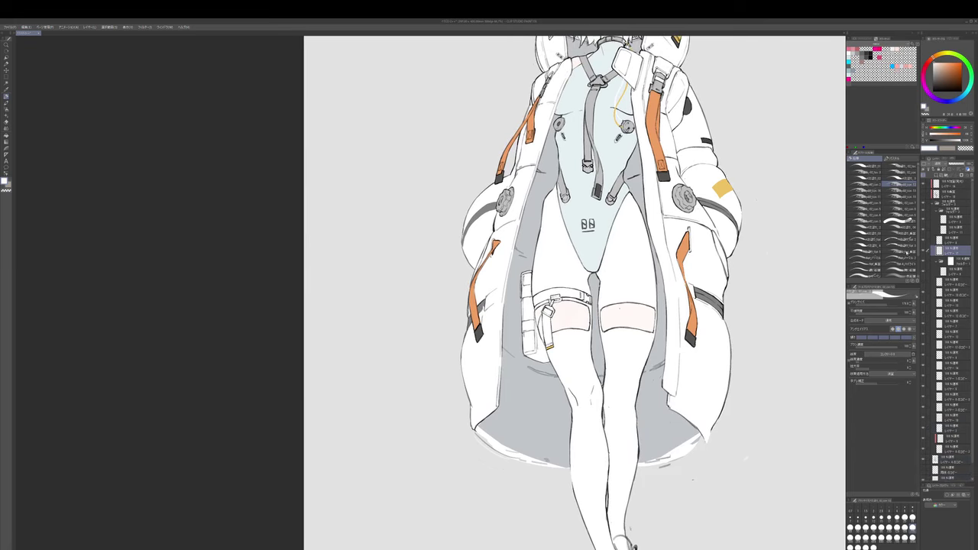
{"action": "key", "text": "e"}
{"action": "left_click", "coordinate": [620, 315], "text": "ctrl+shift"}
{"action": "left_click_drag", "start_coordinate": [620, 315], "coordinate": [622, 309]}
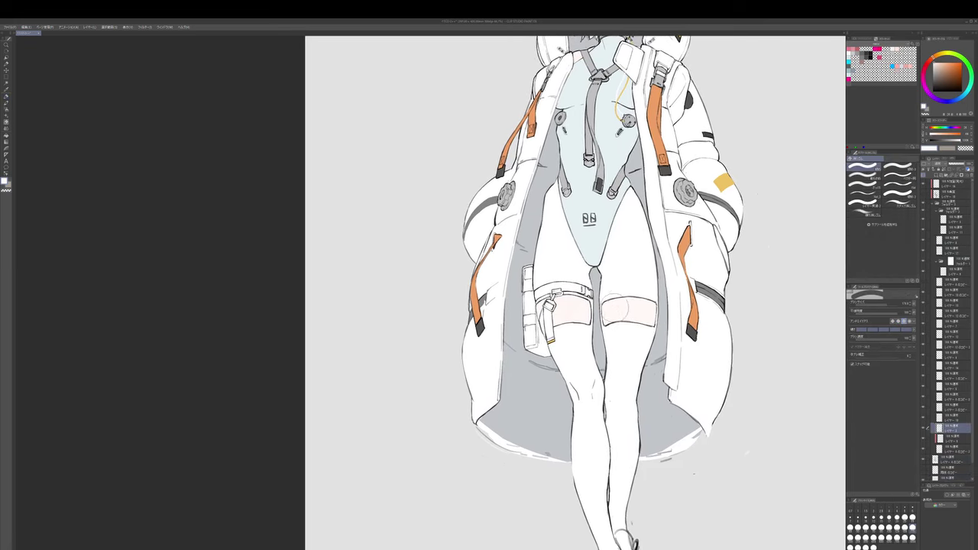
- Try to ink the left thigh band's inner edge with a larger pen in a colour sampled from the drawing
{"action": "key", "text": "p"}
{"action": "left_click", "coordinate": [609, 300], "text": "alt"}
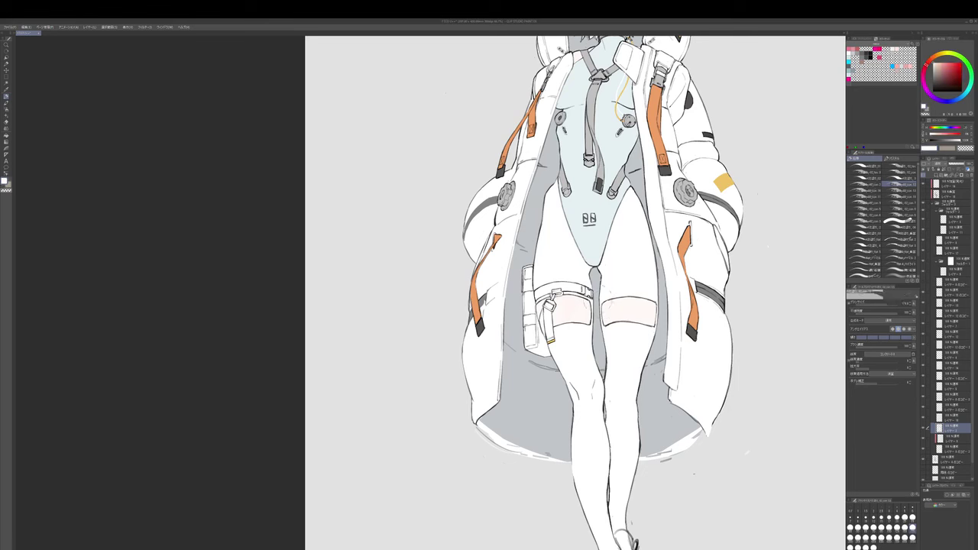
{"action": "key", "text": "bracketright"}
{"action": "left_click", "coordinate": [597, 288], "text": "alt"}
{"action": "key", "text": "p"}
{"action": "key", "text": "bracketright"}
{"action": "left_click_drag", "start_coordinate": [601, 285], "coordinate": [601, 323]}
{"action": "key", "text": "ctrl+z"}
{"action": "key", "text": "ctrl+z"}
{"action": "left_click_drag", "start_coordinate": [615, 252], "coordinate": [609, 342]}
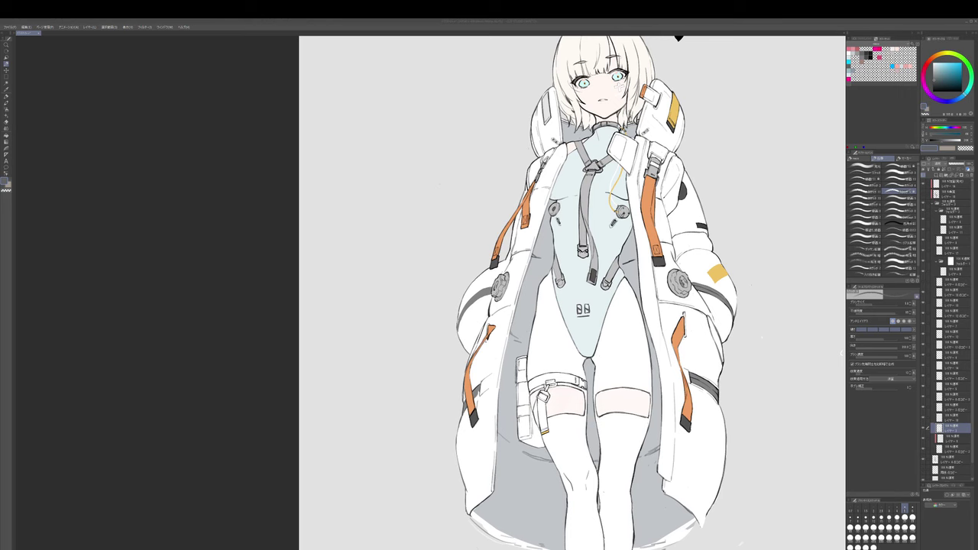
{"action": "left_click_drag", "start_coordinate": [589, 252], "coordinate": [577, 367]}
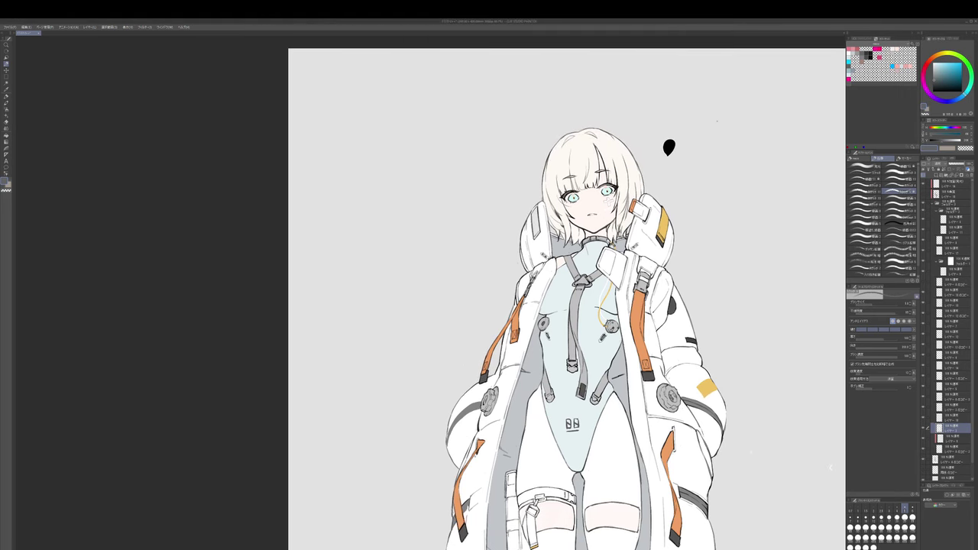
{"action": "scroll", "coordinate": [669, 260], "scroll_direction": "down", "scroll_amount": 1}
{"action": "left_click_drag", "start_coordinate": [669, 260], "coordinate": [670, 258]}
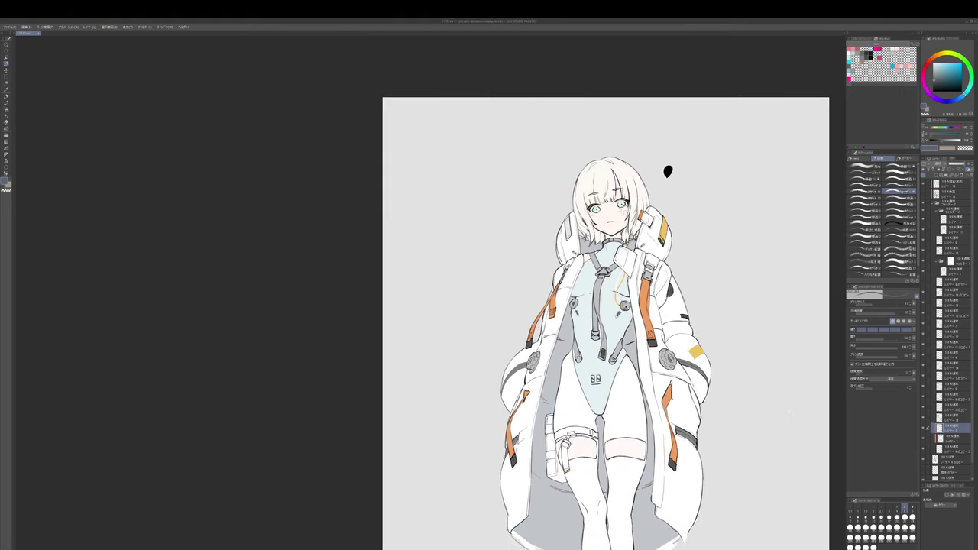
- On a new layer, touch up the left coat panel's inner edge at the chest with a brush in a grey sampled from the drawing
{"action": "scroll", "coordinate": [612, 306], "scroll_direction": "down", "scroll_amount": 5}
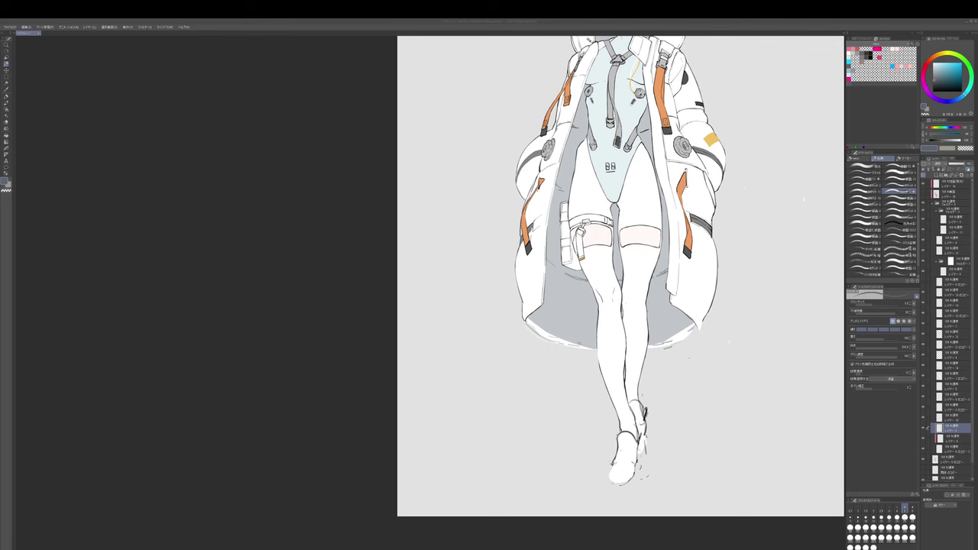
{"action": "left_click_drag", "start_coordinate": [753, 337], "coordinate": [757, 379]}
{"action": "left_click_drag", "start_coordinate": [755, 274], "coordinate": [738, 356]}
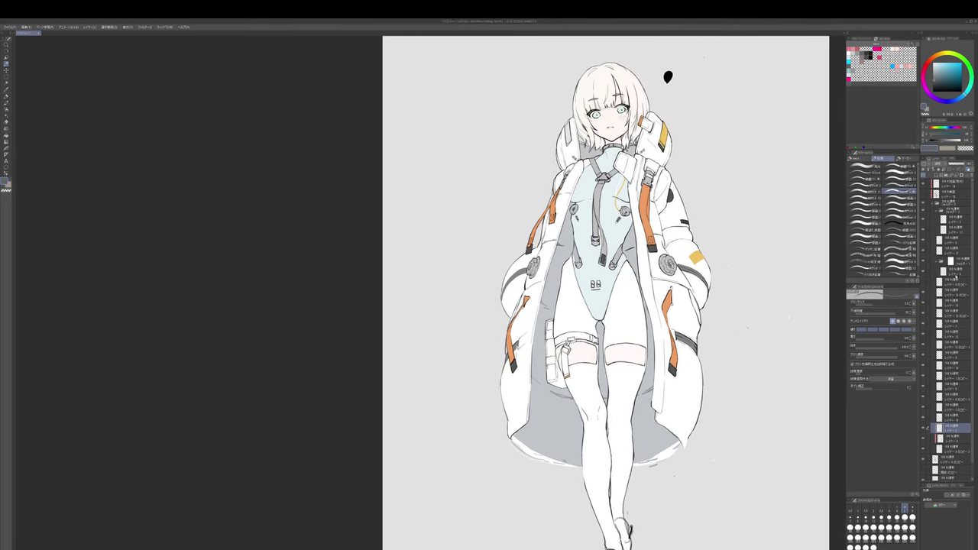
{"action": "left_click_drag", "start_coordinate": [778, 384], "coordinate": [788, 388]}
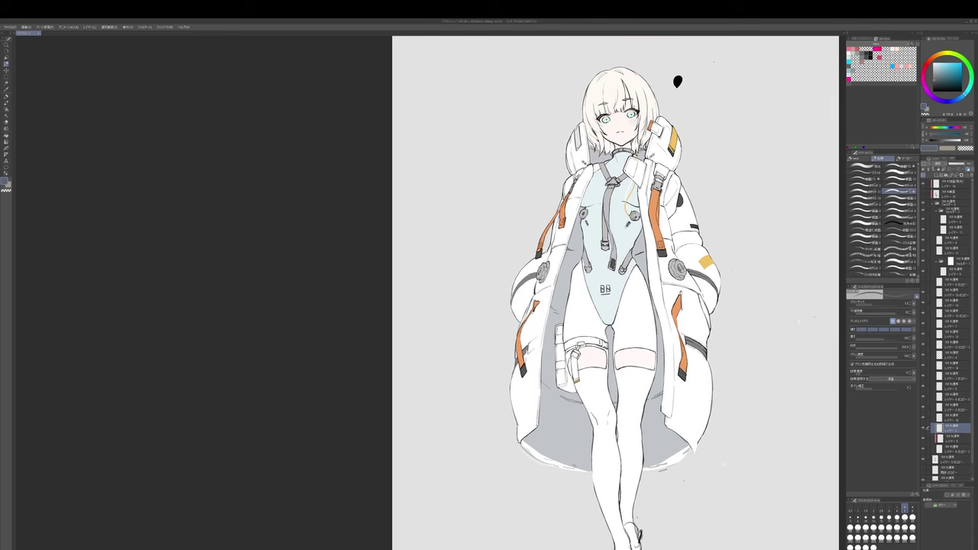
{"action": "left_click_drag", "start_coordinate": [677, 81], "coordinate": [680, 91]}
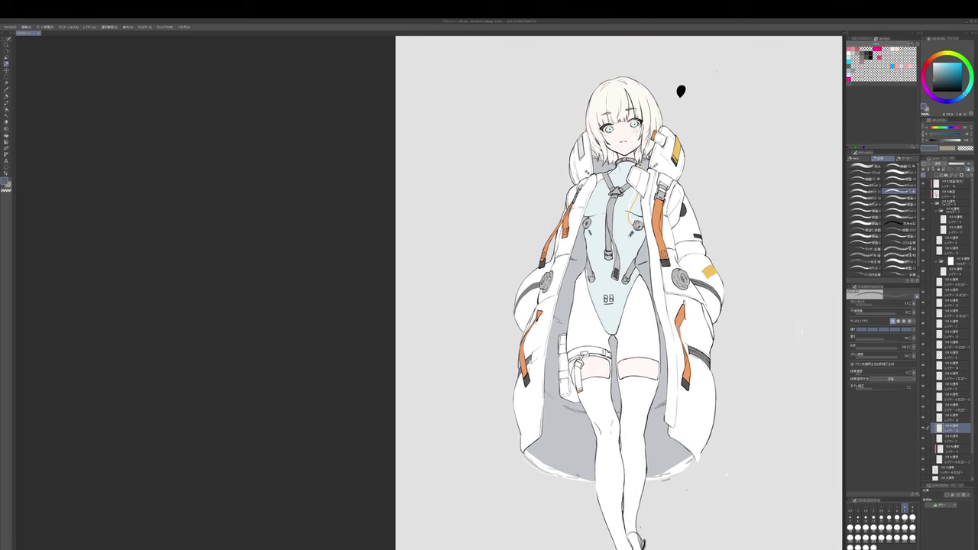
{"action": "scroll", "coordinate": [620, 227], "scroll_direction": "up", "scroll_amount": 1}
{"action": "key", "text": "b"}
{"action": "left_click", "coordinate": [584, 219], "text": "alt"}
{"action": "left_click_drag", "start_coordinate": [567, 206], "coordinate": [592, 231]}
{"action": "scroll", "coordinate": [586, 170], "scroll_direction": "up", "scroll_amount": 2}
{"action": "left_click_drag", "start_coordinate": [576, 168], "coordinate": [558, 187]}
{"action": "left_click_drag", "start_coordinate": [584, 160], "coordinate": [564, 173]}
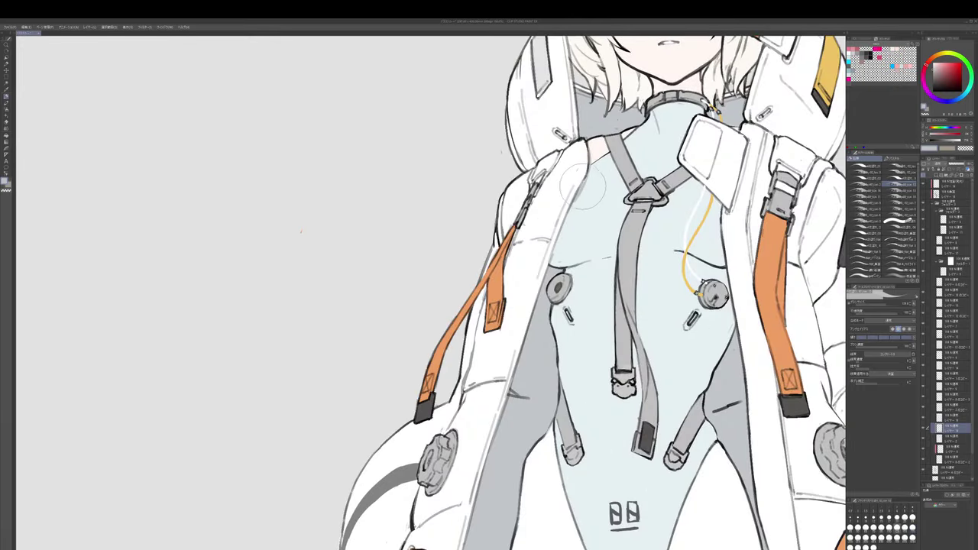
- Continue touching up the left coat panel's inner edge from chest to hem with a larger brush in the sampled grey
{"action": "scroll", "coordinate": [583, 185], "scroll_direction": "down", "scroll_amount": 3}
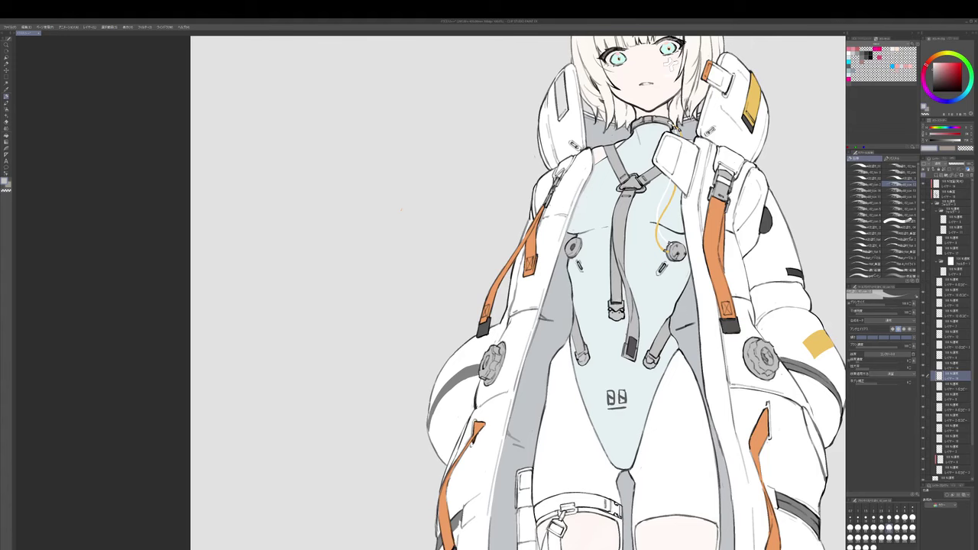
{"action": "left_click_drag", "start_coordinate": [556, 246], "coordinate": [573, 188]}
{"action": "key", "text": "bracketright"}
{"action": "left_click_drag", "start_coordinate": [553, 242], "coordinate": [567, 191]}
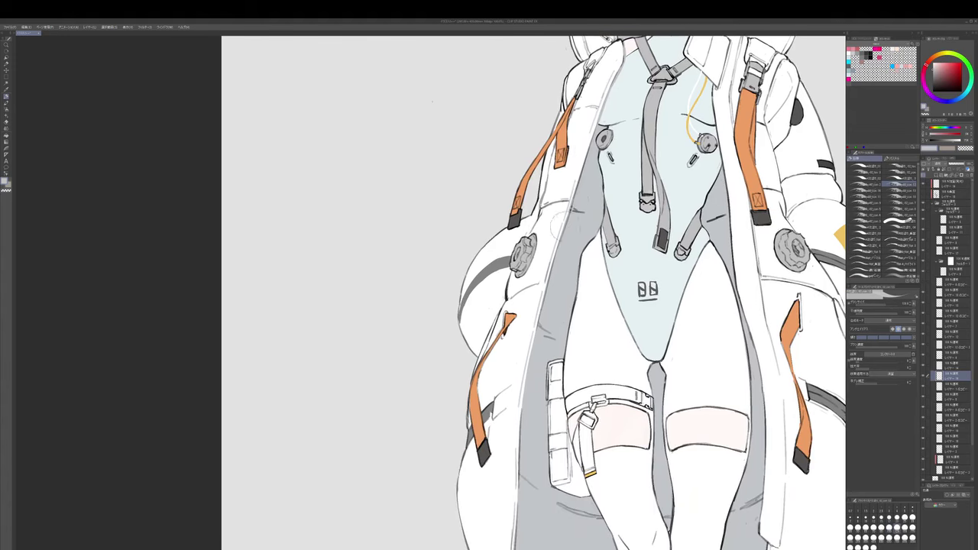
{"action": "left_click_drag", "start_coordinate": [544, 258], "coordinate": [557, 210]}
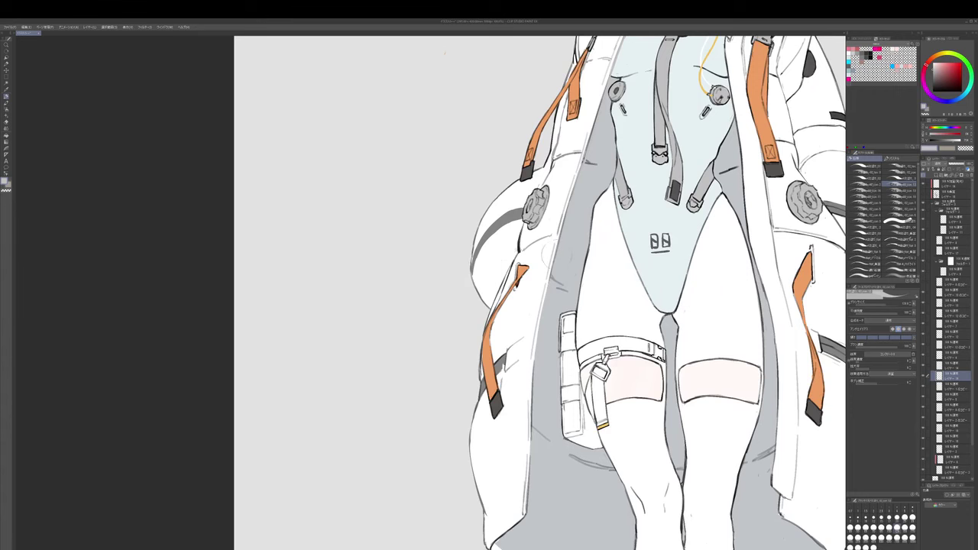
{"action": "left_click_drag", "start_coordinate": [528, 320], "coordinate": [537, 254]}
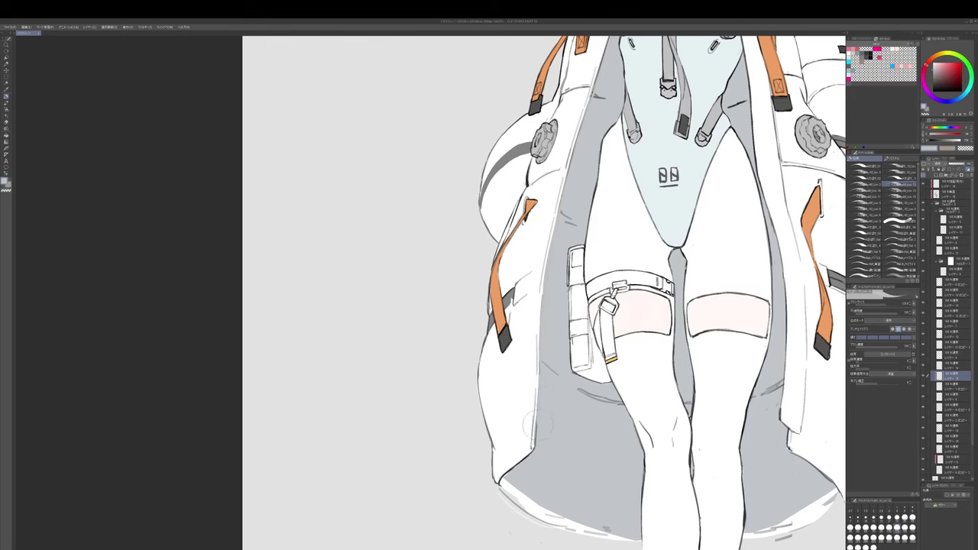
- Clean the left coat panel's lower inner edge with transparency and refine the coat edge lines with a larger dark pen
{"action": "key", "text": "c"}
{"action": "mouse_move", "coordinate": [558, 408]}
{"action": "left_mouse_down"}
{"action": "mouse_move", "coordinate": [563, 395]}
{"action": "mouse_move", "coordinate": [545, 399]}
{"action": "left_mouse_up"}
{"action": "key", "text": "p"}
{"action": "left_click_drag", "start_coordinate": [547, 363], "coordinate": [545, 400]}
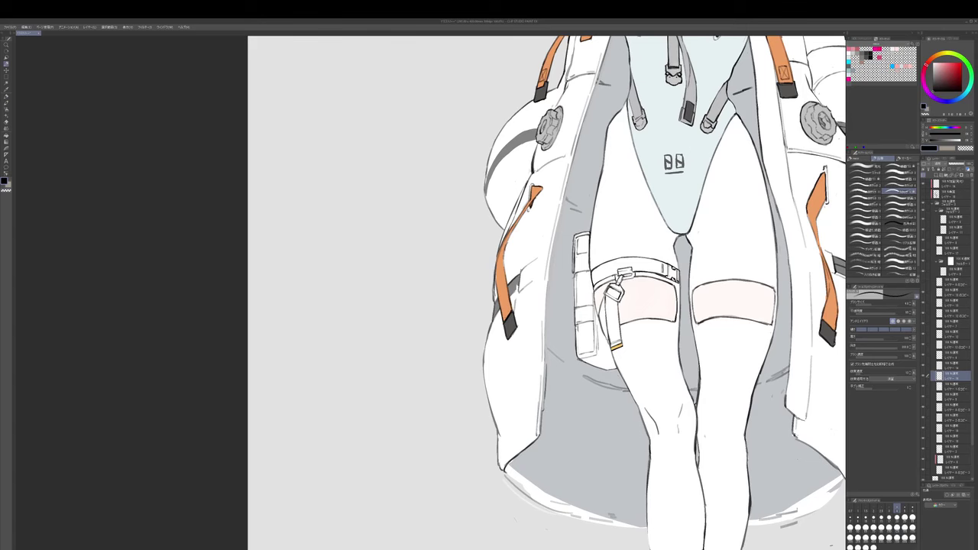
{"action": "left_click_drag", "start_coordinate": [612, 110], "coordinate": [562, 341]}
{"action": "key", "text": "bracketright"}
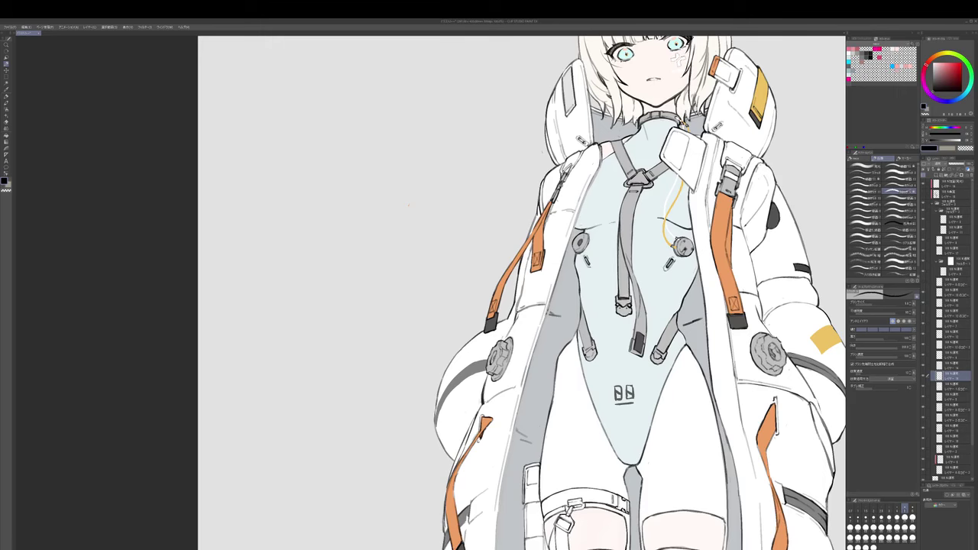
{"action": "left_click_drag", "start_coordinate": [645, 221], "coordinate": [645, 230]}
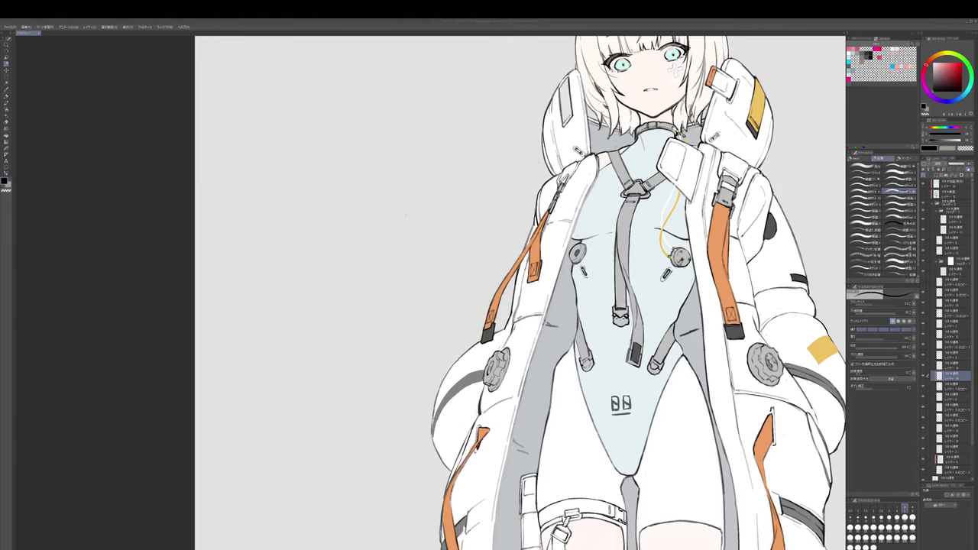
{"action": "left_click_drag", "start_coordinate": [625, 385], "coordinate": [603, 294]}
{"action": "left_click_drag", "start_coordinate": [607, 345], "coordinate": [604, 330]}
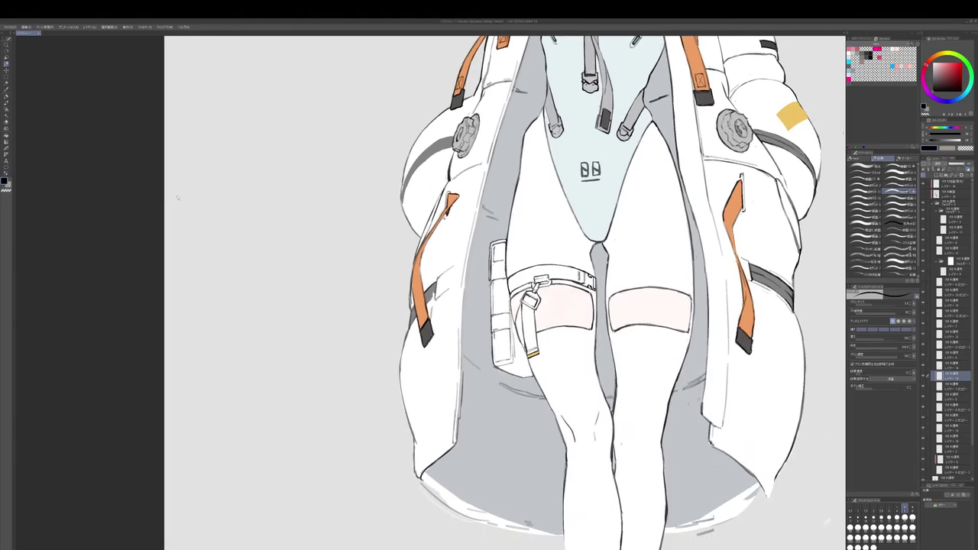
- Ink the front shoe's toe seam and rounded toe outline with a larger dark pen on the leg line layer
{"action": "scroll", "coordinate": [501, 293], "scroll_direction": "down", "scroll_amount": 5}
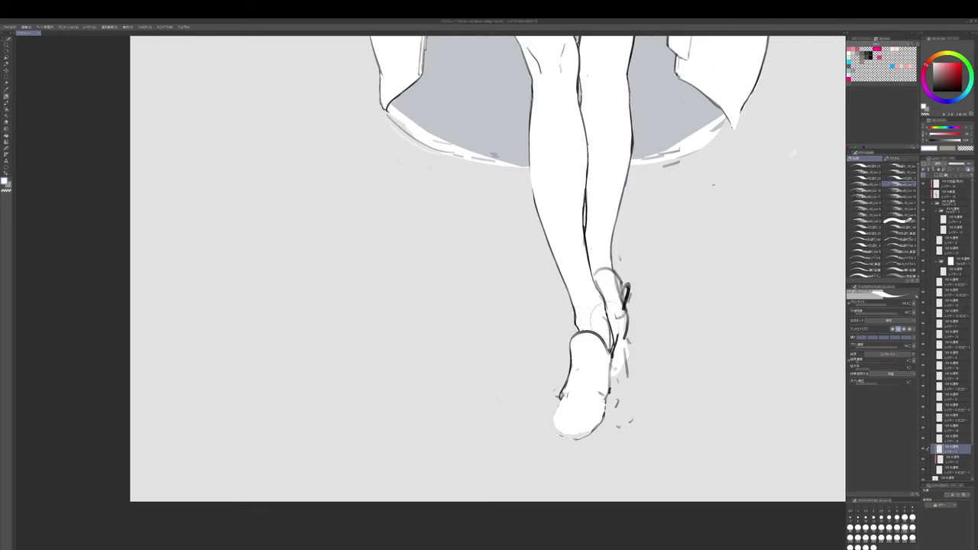
{"action": "left_click_drag", "start_coordinate": [608, 318], "coordinate": [609, 348]}
{"action": "left_click_drag", "start_coordinate": [594, 389], "coordinate": [602, 352]}
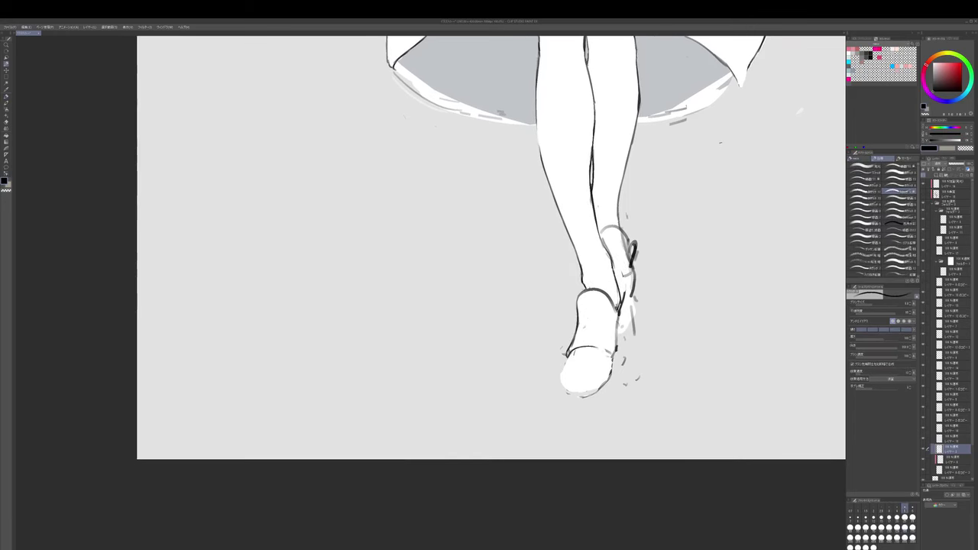
{"action": "mouse_move", "coordinate": [596, 348]}
{"action": "left_mouse_down"}
{"action": "mouse_move", "coordinate": [611, 356]}
{"action": "mouse_move", "coordinate": [570, 363]}
{"action": "mouse_move", "coordinate": [560, 386]}
{"action": "mouse_move", "coordinate": [590, 394]}
{"action": "mouse_move", "coordinate": [610, 376]}
{"action": "mouse_move", "coordinate": [604, 359]}
{"action": "mouse_move", "coordinate": [568, 372]}
{"action": "mouse_move", "coordinate": [586, 386]}
{"action": "mouse_move", "coordinate": [644, 375]}
{"action": "left_mouse_up"}
{"action": "key", "text": "bracketright"}
{"action": "key", "text": "ctrl+z"}
{"action": "key", "text": "]"}
- Erase the stray sketch marks beside the front shoe's toe with a transparent brush
{"action": "key", "text": "b"}
{"action": "key", "text": "c"}
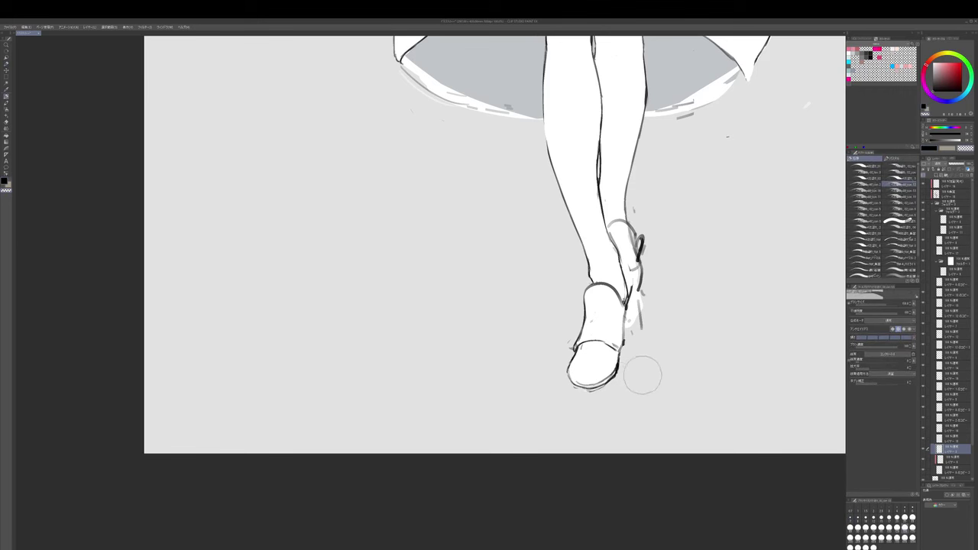
{"action": "key", "text": "c"}
{"action": "key", "text": "p"}
- Draw the front shoe's sole edge with a larger pen and shade the thin sole strip grey
{"action": "scroll", "coordinate": [603, 377], "scroll_direction": "down", "scroll_amount": 1}
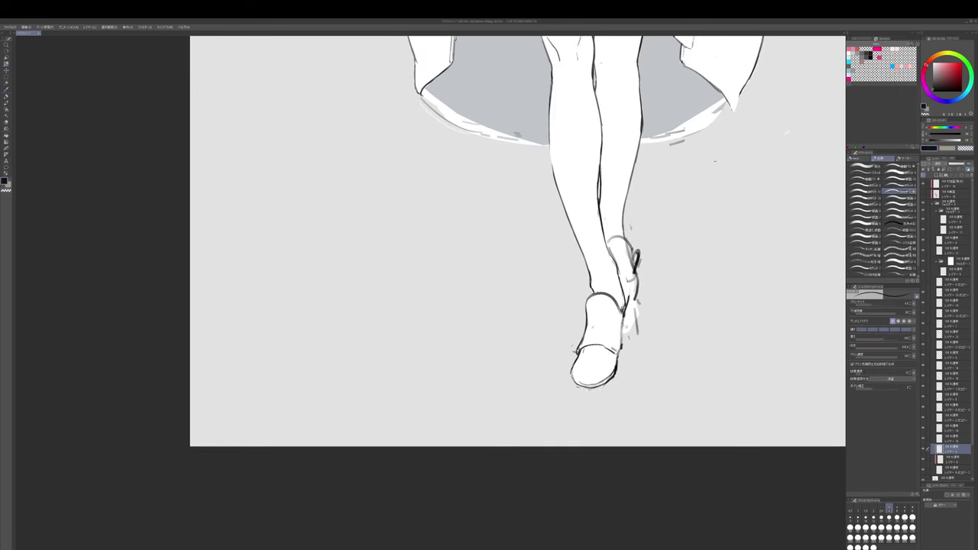
{"action": "key", "text": "]"}
{"action": "scroll", "coordinate": [604, 377], "scroll_direction": "up", "scroll_amount": 1}
{"action": "key", "text": "bracketright"}
{"action": "key", "text": "bracketright"}
{"action": "key", "text": "bracketright"}
{"action": "key", "text": "bracketright"}
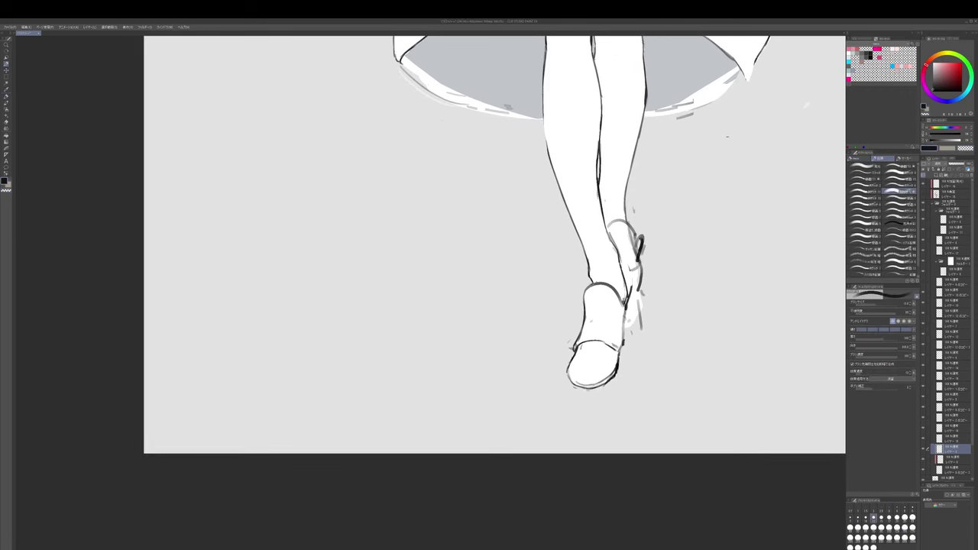
{"action": "key", "text": "b"}
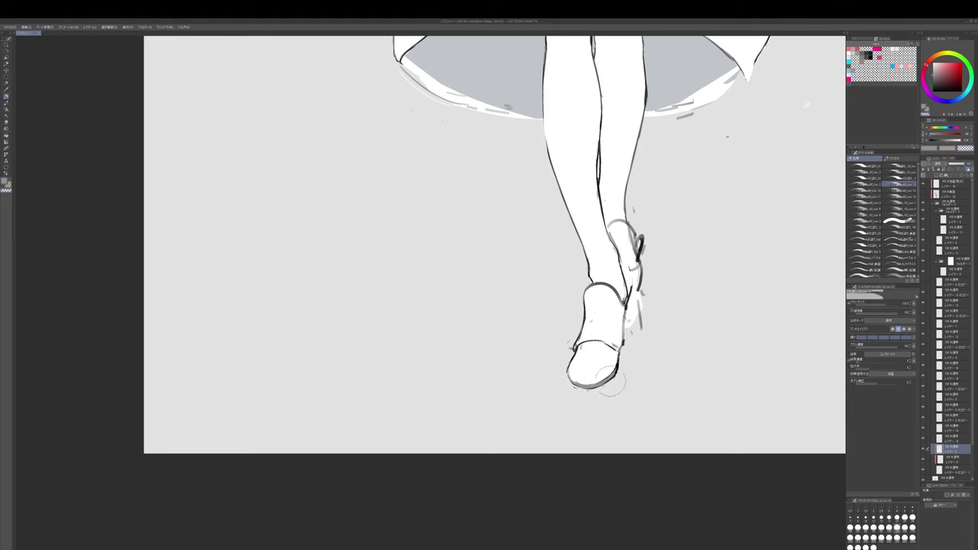
{"action": "key", "text": "p"}
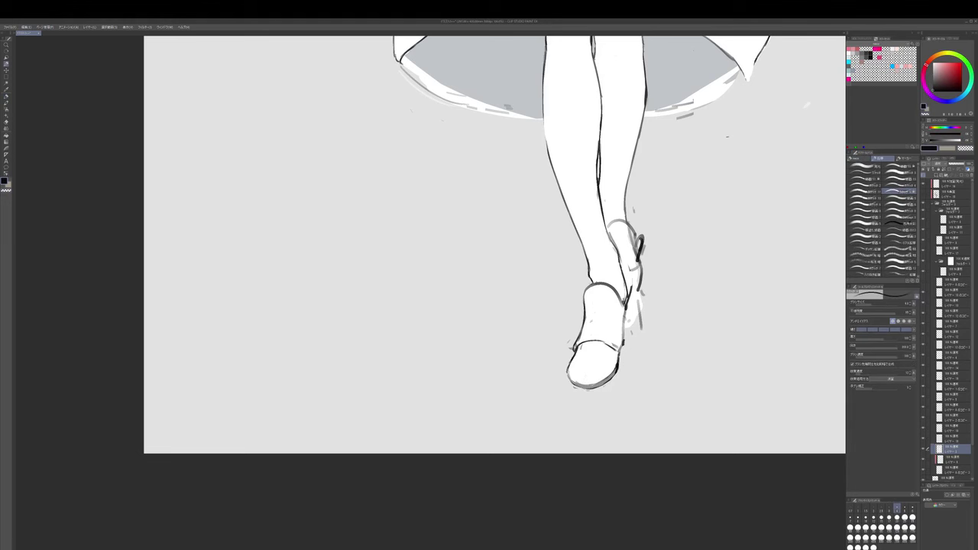
{"action": "mouse_move", "coordinate": [632, 408]}
{"action": "left_mouse_down"}
{"action": "mouse_move", "coordinate": [631, 417]}
{"action": "mouse_move", "coordinate": [628, 398]}
{"action": "mouse_move", "coordinate": [620, 439]}
{"action": "left_mouse_up"}
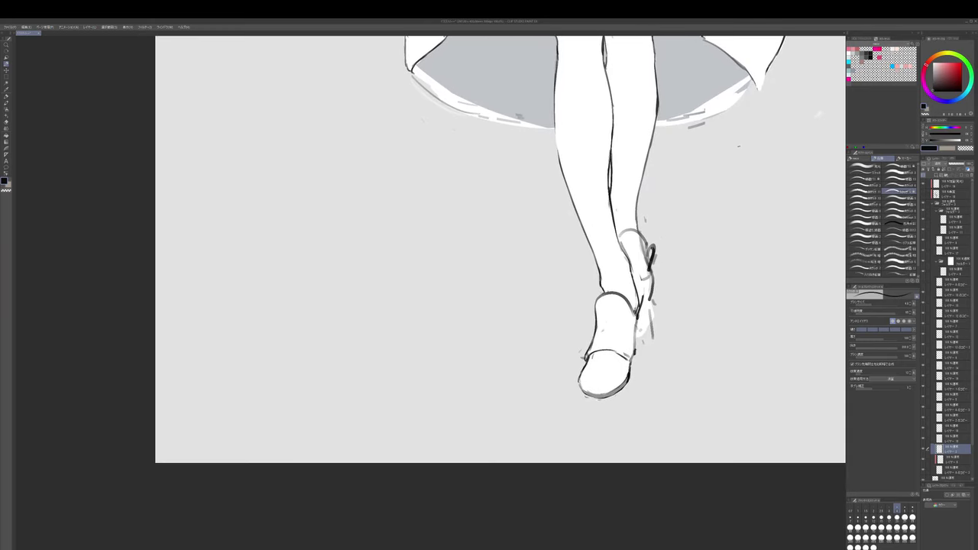
- Tidy the front shoe's left toe outline and seam end with a brush and pen in sampled dark colours
{"action": "key", "text": "bracketright"}
{"action": "left_click_drag", "start_coordinate": [580, 377], "coordinate": [584, 391]}
{"action": "key", "text": "ctrl+z"}
{"action": "key", "text": "b"}
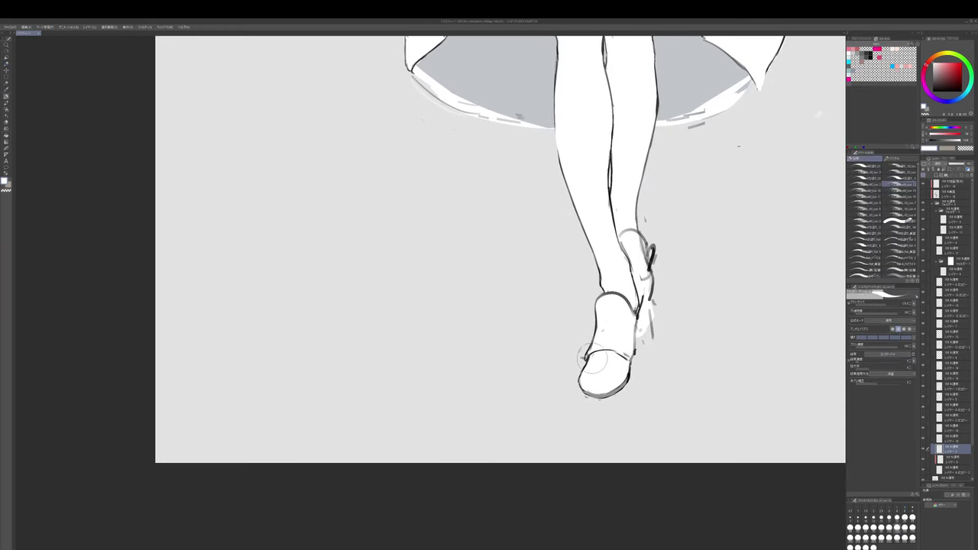
{"action": "left_click", "coordinate": [591, 346], "text": "alt"}
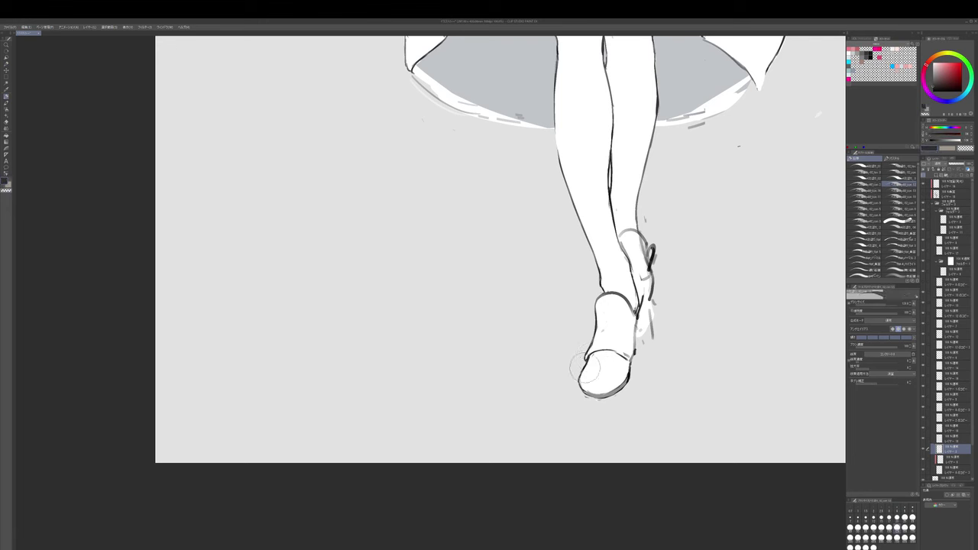
{"action": "left_click", "coordinate": [583, 370], "text": "alt"}
{"action": "key", "text": "p"}
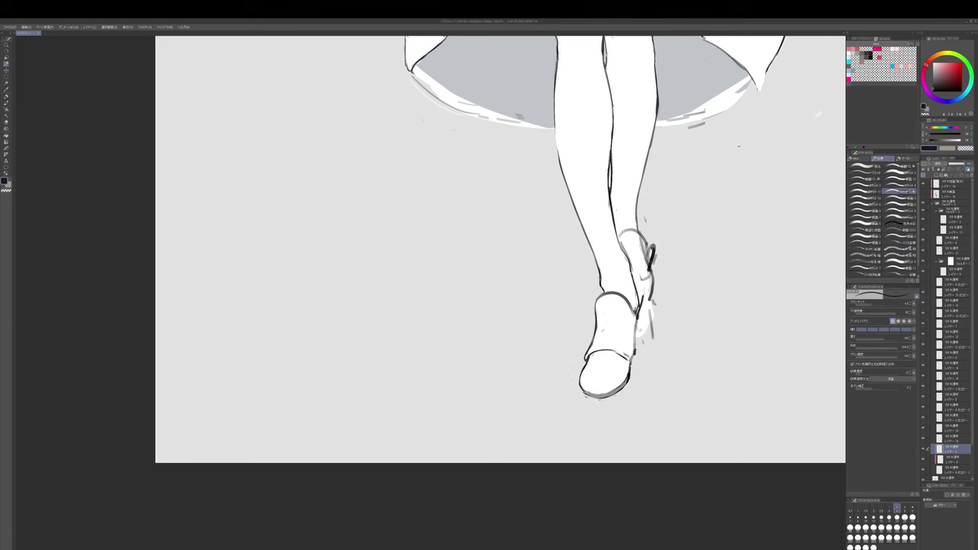
- Refine the front shoe's toe and sole contour with a larger dark pen on a rotated canvas
{"action": "key", "text": "]"}
{"action": "left_click_drag", "start_coordinate": [650, 344], "coordinate": [635, 203]}
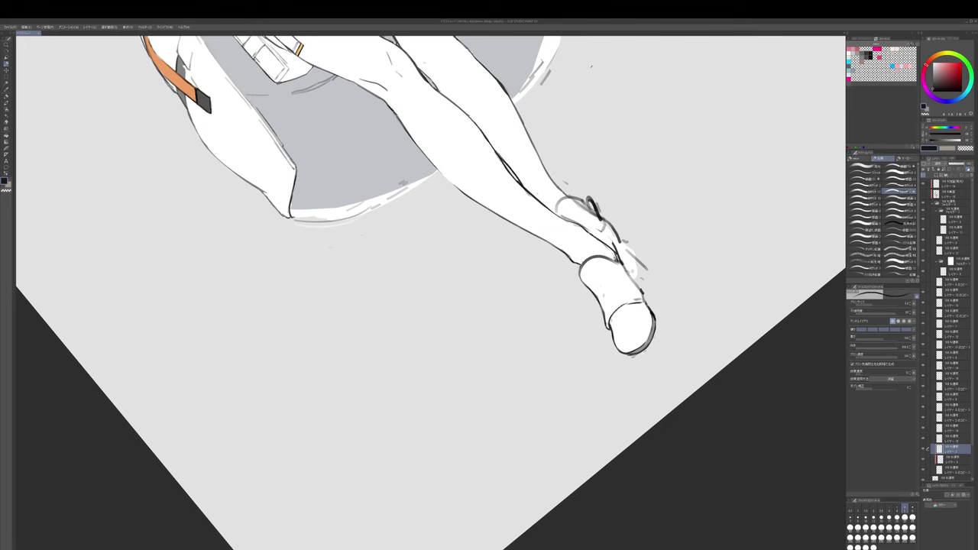
{"action": "key", "text": "p"}
{"action": "mouse_move", "coordinate": [635, 293]}
{"action": "left_mouse_down"}
{"action": "mouse_move", "coordinate": [658, 432]}
{"action": "mouse_move", "coordinate": [643, 439]}
{"action": "left_mouse_up"}
{"action": "left_click_drag", "start_coordinate": [643, 439], "coordinate": [632, 363]}
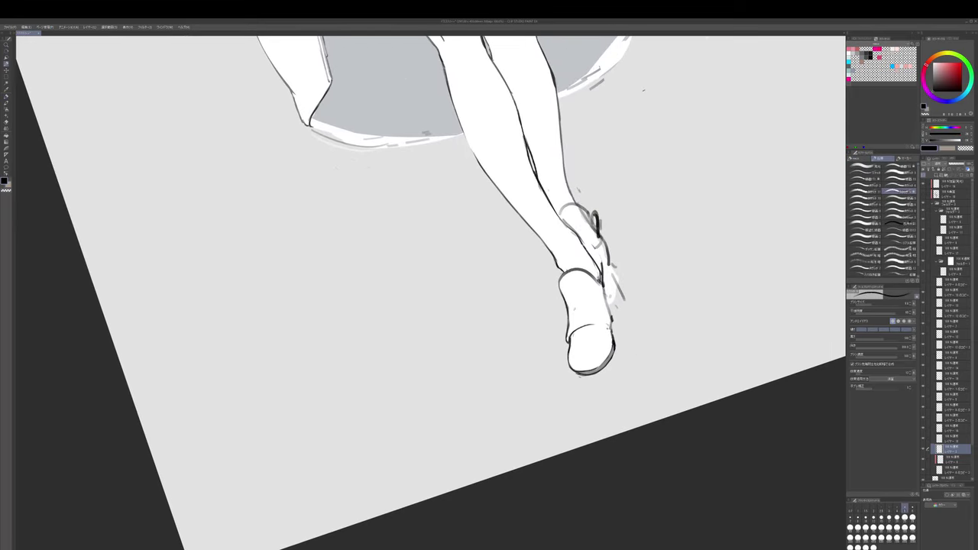
- Cover the front foot's old inner ankle line with sampled white and redraw it down to the shoe with a larger dark pen
{"action": "mouse_move", "coordinate": [596, 278]}
{"action": "left_mouse_down"}
{"action": "mouse_move", "coordinate": [606, 327]}
{"action": "mouse_move", "coordinate": [601, 280]}
{"action": "mouse_move", "coordinate": [563, 235]}
{"action": "mouse_move", "coordinate": [578, 236]}
{"action": "left_mouse_up"}
{"action": "key", "text": "]"}
{"action": "key", "text": "p"}
{"action": "left_click", "coordinate": [601, 315], "text": "alt"}
{"action": "left_click", "coordinate": [598, 305], "text": "alt"}
{"action": "left_click", "coordinate": [599, 274], "text": "alt"}
{"action": "left_click", "coordinate": [596, 275], "text": "alt"}
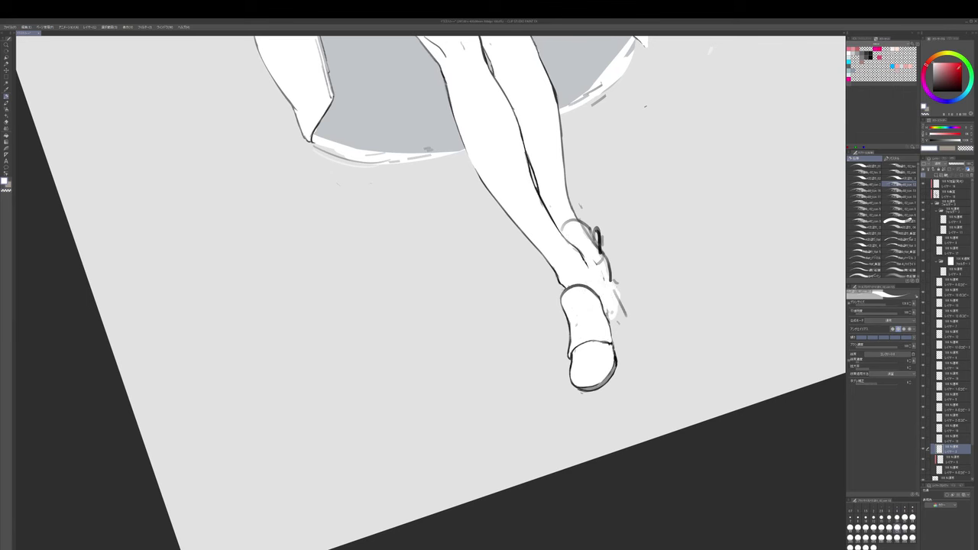
{"action": "left_click", "coordinate": [600, 248], "text": "alt"}
{"action": "key", "text": "p"}
{"action": "key", "text": "bracketright"}
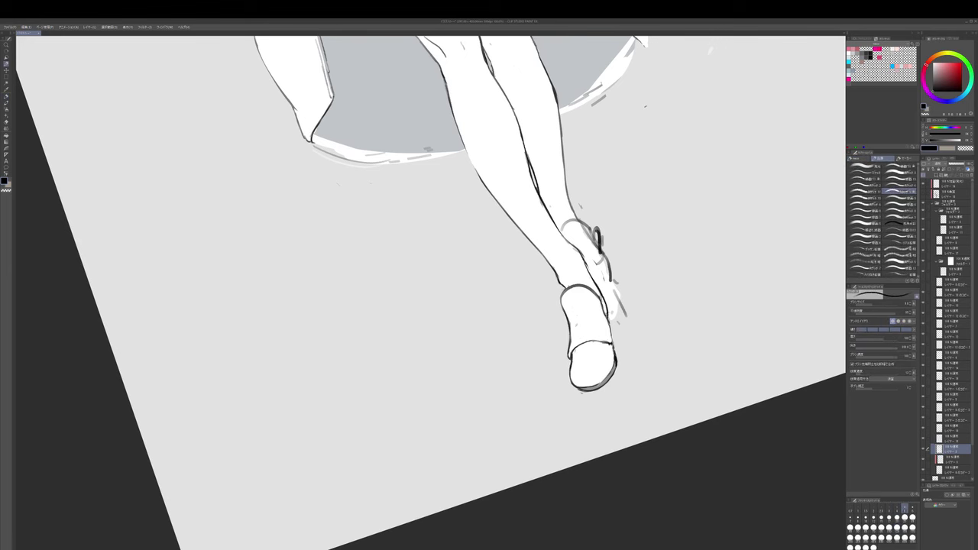
- Paint over the stray marks inside the front shoe's upper in sampled white, clean its outer edge and reset the canvas rotation
{"action": "left_click", "coordinate": [590, 304], "text": "alt"}
{"action": "key", "text": "b"}
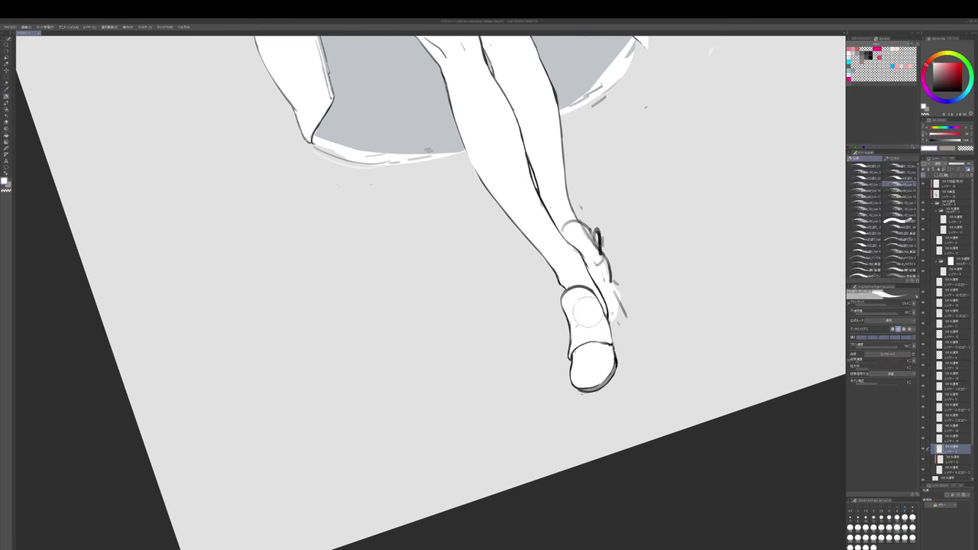
{"action": "left_click_drag", "start_coordinate": [563, 315], "coordinate": [562, 353]}
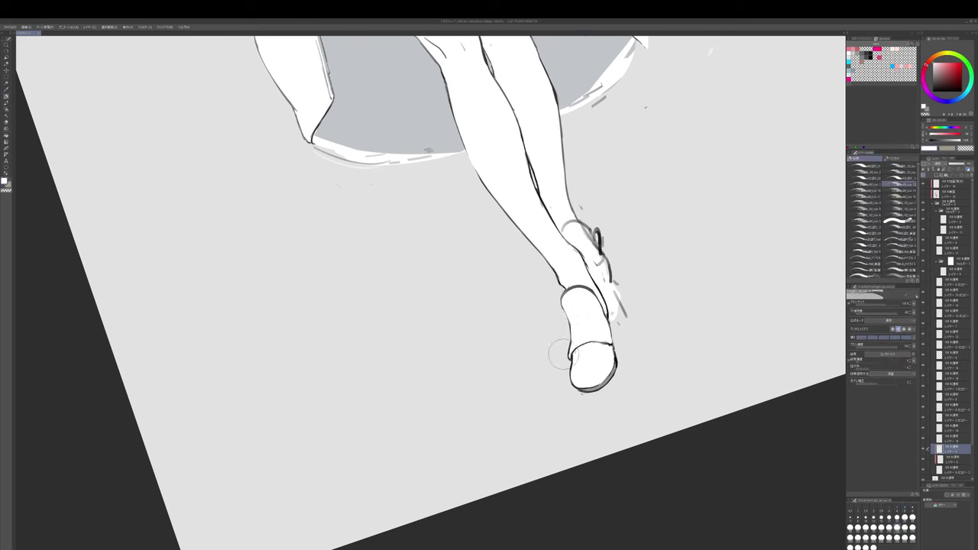
{"action": "mouse_move", "coordinate": [611, 291]}
{"action": "left_mouse_down"}
{"action": "mouse_move", "coordinate": [605, 303]}
{"action": "mouse_move", "coordinate": [622, 260]}
{"action": "mouse_move", "coordinate": [628, 274]}
{"action": "left_mouse_up"}
{"action": "key", "text": "ctrl+at"}
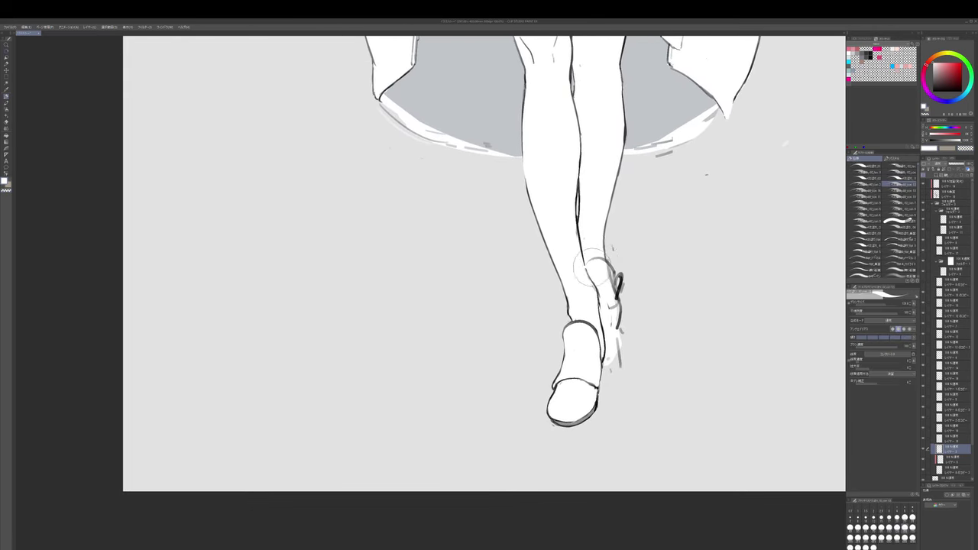
- Erase the heavy sketch strokes on the rear shoe and ink its outer contour and toe seam with a dark pen
{"action": "key", "text": "c"}
{"action": "mouse_move", "coordinate": [620, 277]}
{"action": "left_mouse_down"}
{"action": "mouse_move", "coordinate": [620, 329]}
{"action": "mouse_move", "coordinate": [609, 322]}
{"action": "mouse_move", "coordinate": [621, 329]}
{"action": "left_mouse_up"}
{"action": "key", "text": "c"}
{"action": "key", "text": "p"}
{"action": "key", "text": "ctrl+z"}
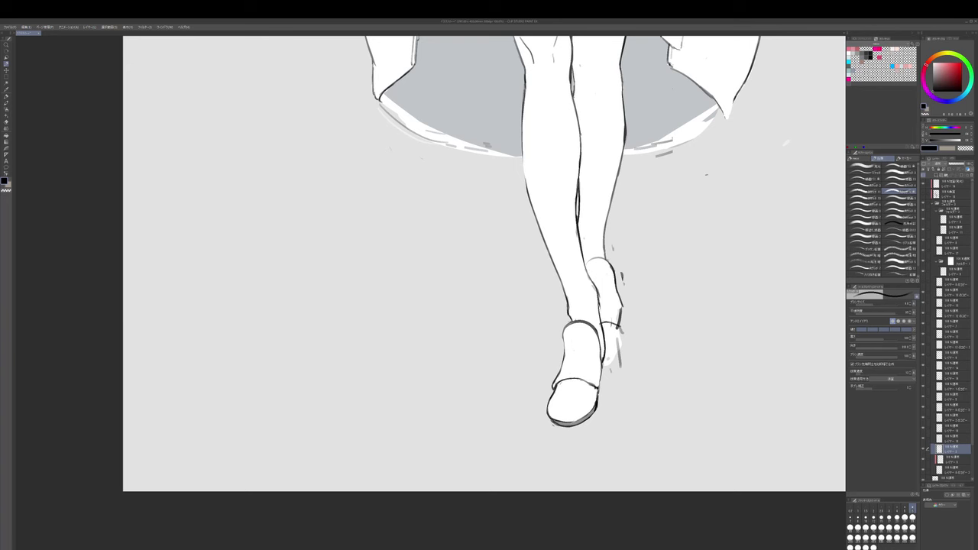
- Clean up the rear shoe's outer contour and seam end with white and transparency
{"action": "key", "text": "e"}
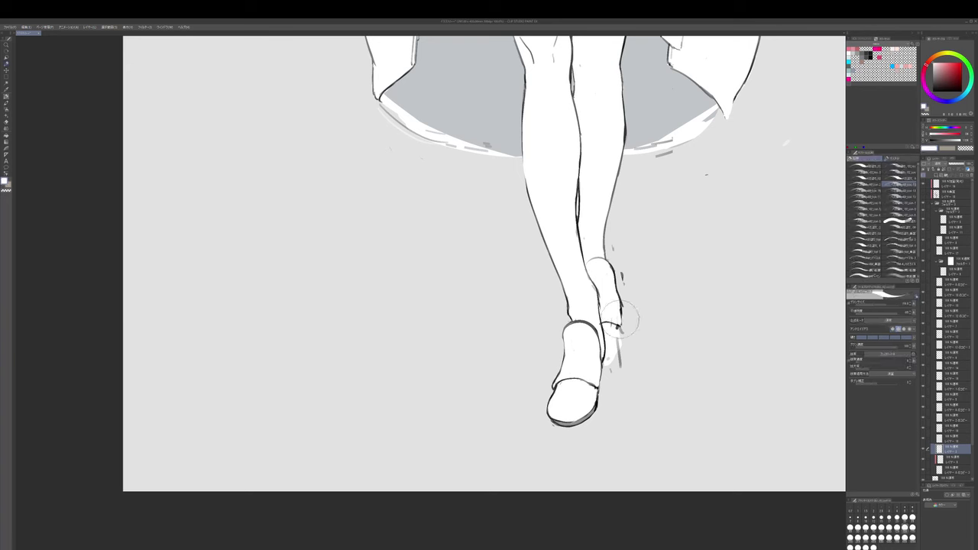
{"action": "key", "text": "c"}
{"action": "left_click_drag", "start_coordinate": [611, 262], "coordinate": [616, 287]}
- Erase the stray sketch marks beside the rear shoe's heel and ankle with the brush set to transparency
{"action": "left_click", "coordinate": [617, 297], "text": "alt"}
{"action": "key", "text": "p"}
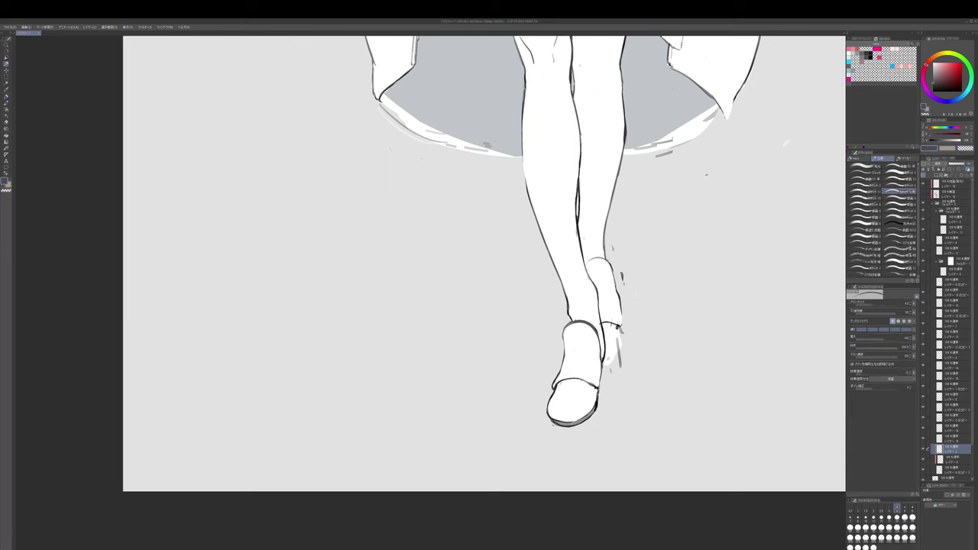
{"action": "key", "text": "]"}
{"action": "key", "text": "e"}
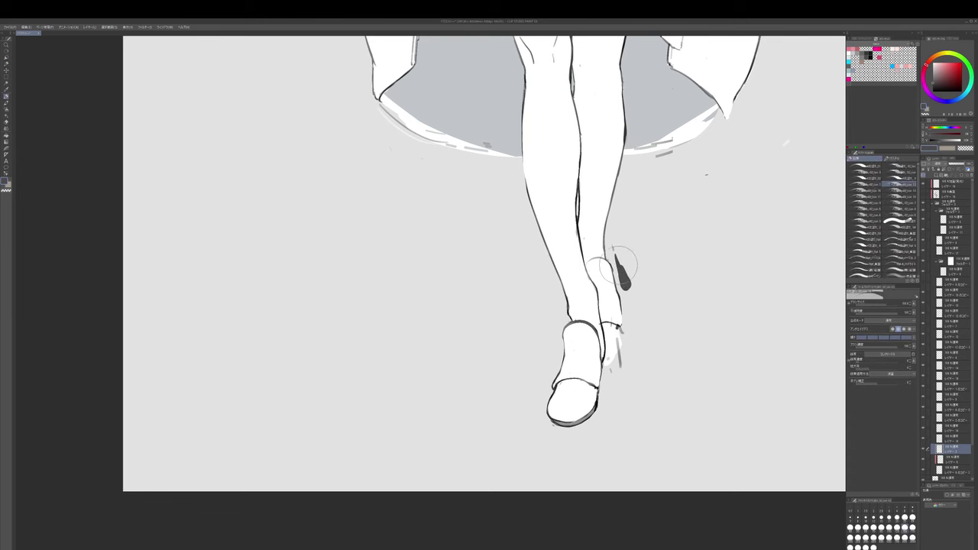
{"action": "left_click_drag", "start_coordinate": [618, 266], "coordinate": [617, 241]}
{"action": "left_click_drag", "start_coordinate": [626, 326], "coordinate": [629, 308]}
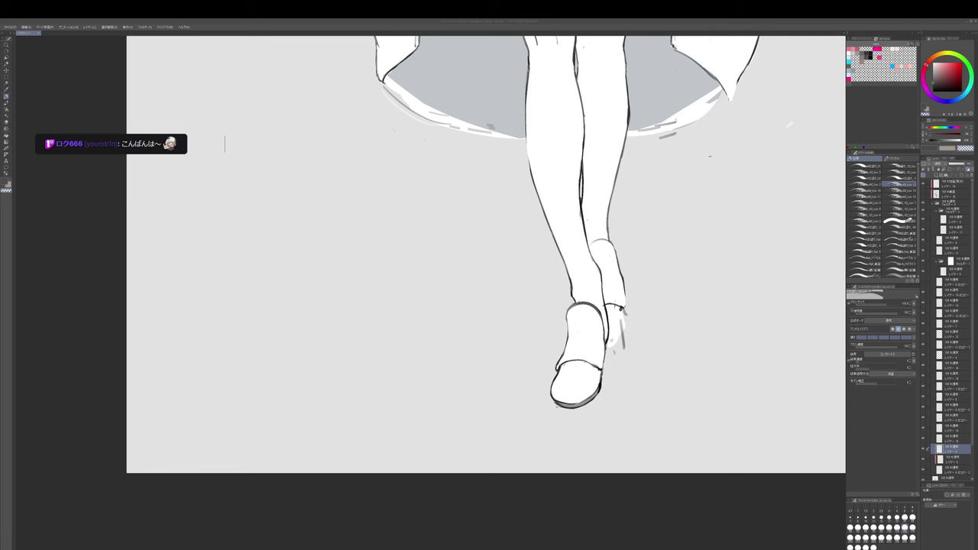
{"action": "left_click_drag", "start_coordinate": [654, 372], "coordinate": [655, 400]}
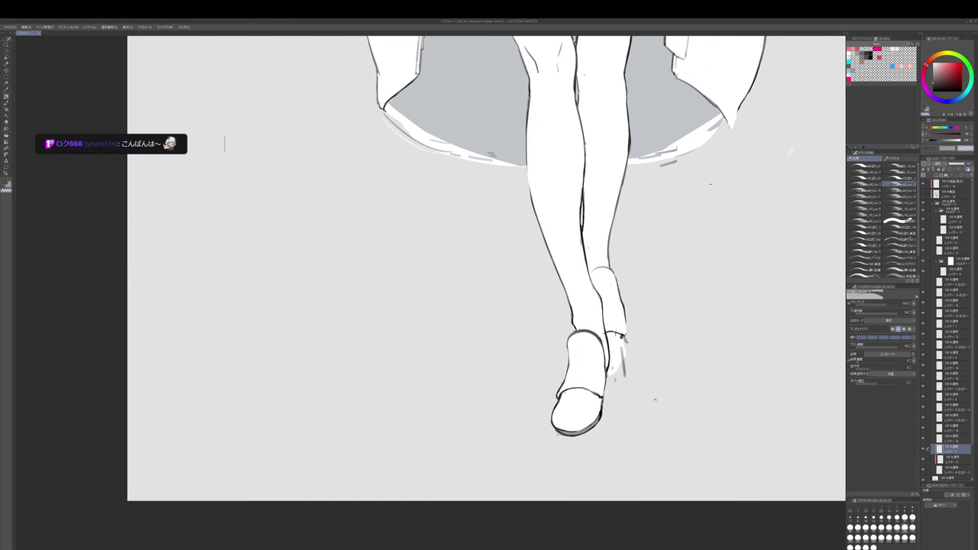
- Ink the rear leg's outer line down to the ankle in black, then tidy around the ankle with sampled white
{"action": "key", "text": "p"}
{"action": "left_click", "coordinate": [934, 91]}
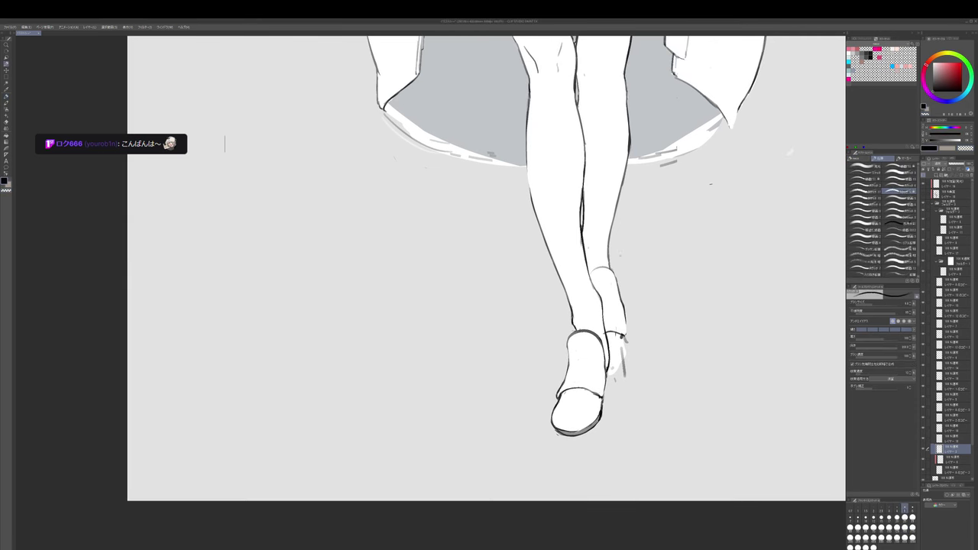
{"action": "key", "text": "]"}
{"action": "left_click_drag", "start_coordinate": [619, 228], "coordinate": [614, 257]}
{"action": "key", "text": "b"}
{"action": "left_click", "coordinate": [587, 269], "text": "alt"}
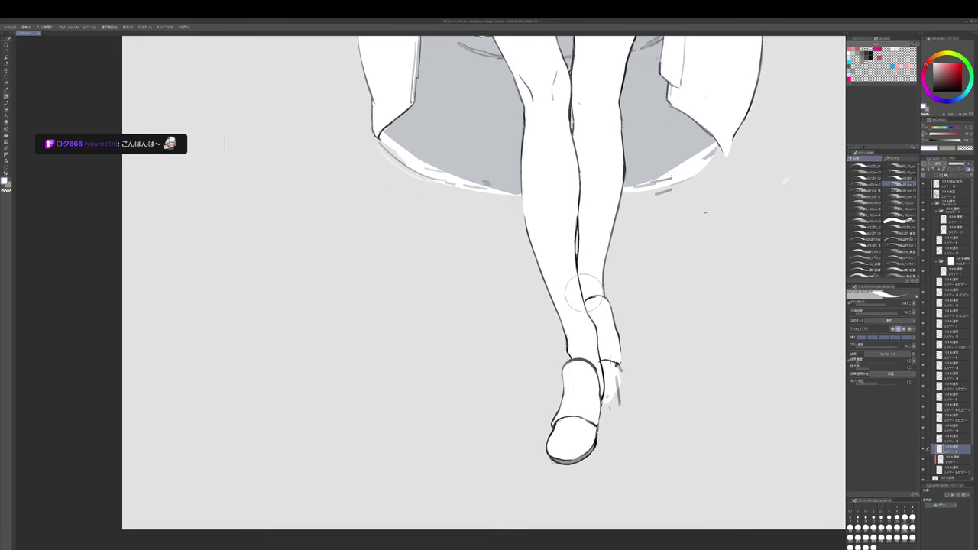
{"action": "scroll", "coordinate": [577, 260], "scroll_direction": "up", "scroll_amount": 2}
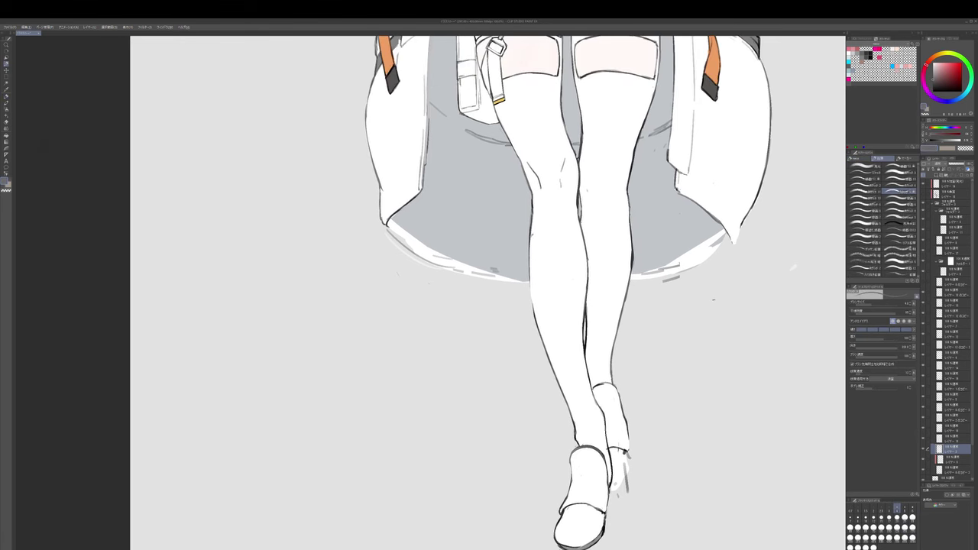
- Redraw the front calf's outer outline below the knee with a sampled dark pen, undoing the unsatisfactory strokes
{"action": "left_click", "coordinate": [530, 249], "text": "alt"}
{"action": "left_click_drag", "start_coordinate": [530, 248], "coordinate": [532, 303]}
{"action": "key", "text": "ctrl+z"}
{"action": "left_click_drag", "start_coordinate": [530, 268], "coordinate": [533, 311]}
{"action": "key", "text": "ctrl+z"}
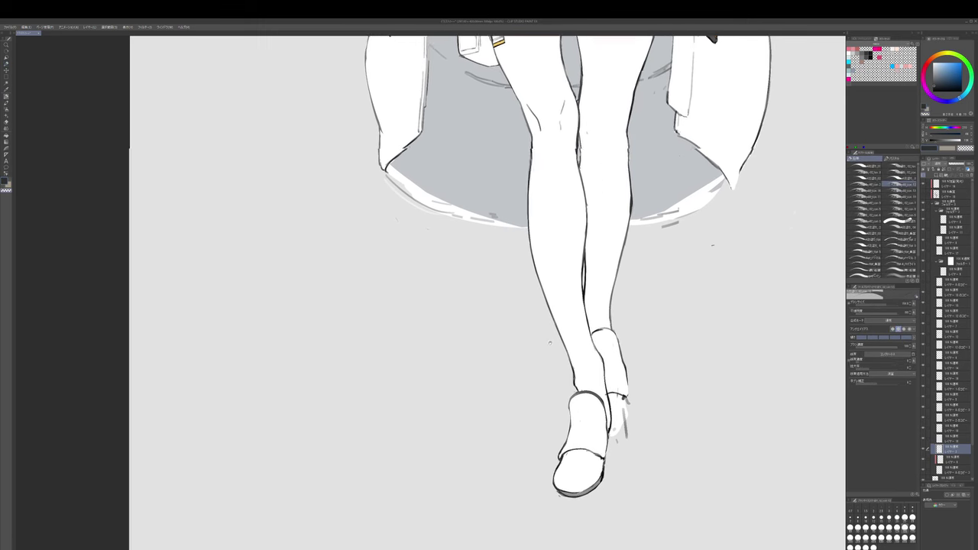
- Clean the rear leg's outer line from knee to calf with sampled white and transparency
{"action": "left_click", "coordinate": [620, 231], "text": "alt"}
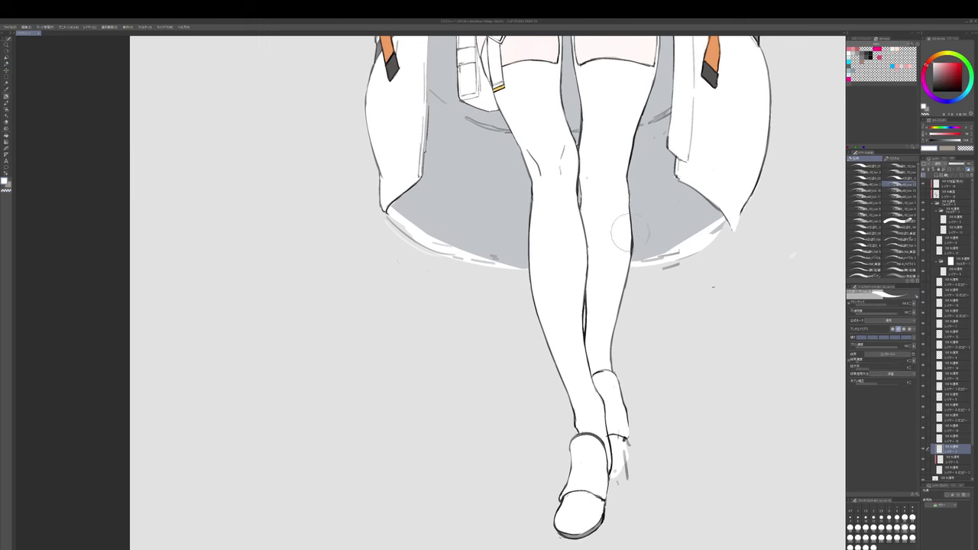
{"action": "left_click_drag", "start_coordinate": [622, 234], "coordinate": [616, 296]}
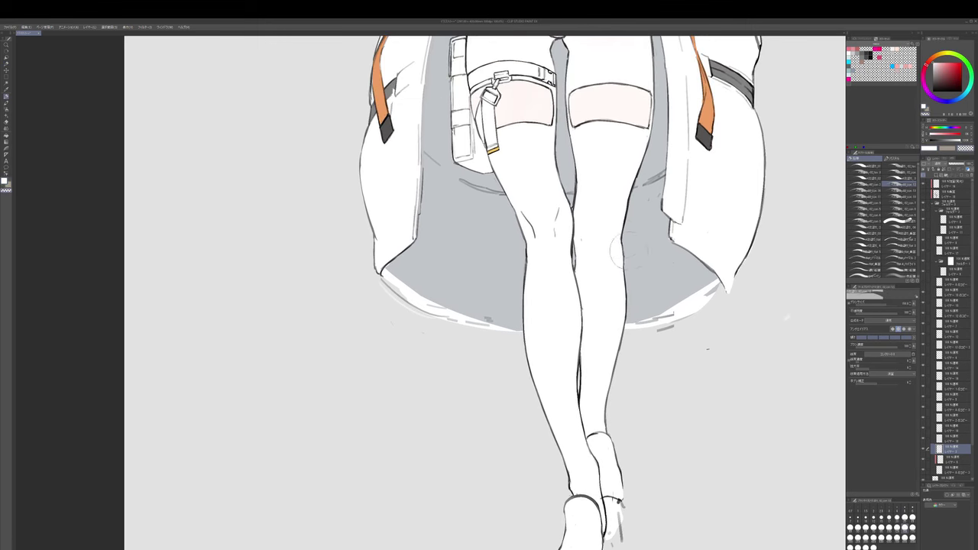
{"action": "mouse_move", "coordinate": [621, 336]}
{"action": "left_mouse_down"}
{"action": "mouse_move", "coordinate": [635, 275]}
{"action": "mouse_move", "coordinate": [619, 361]}
{"action": "left_mouse_up"}
- Re-ink the rear shoe's outer edge and seam corner in dark colour, trimming the overshoots with white and transparency
{"action": "left_click", "coordinate": [639, 269], "text": "alt"}
{"action": "key", "text": "p"}
{"action": "mouse_move", "coordinate": [629, 398]}
{"action": "left_mouse_down"}
{"action": "mouse_move", "coordinate": [624, 348]}
{"action": "mouse_move", "coordinate": [637, 380]}
{"action": "left_mouse_up"}
{"action": "key", "text": "p"}
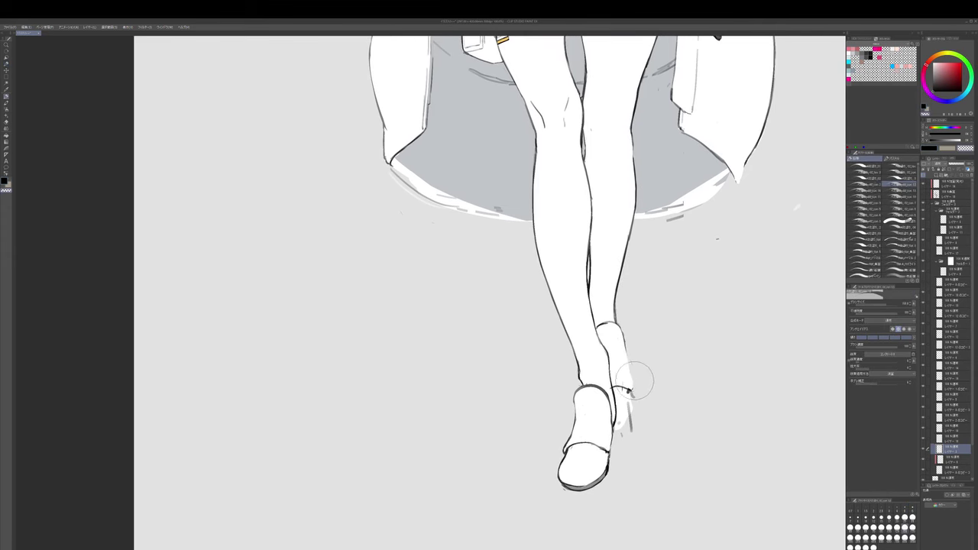
{"action": "key", "text": "c"}
{"action": "key", "text": "p"}
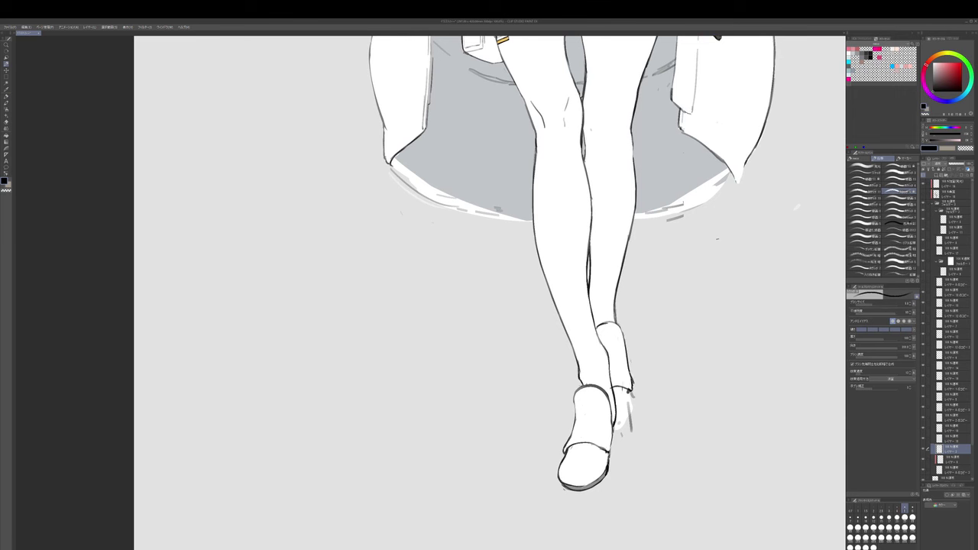
{"action": "key", "text": "e"}
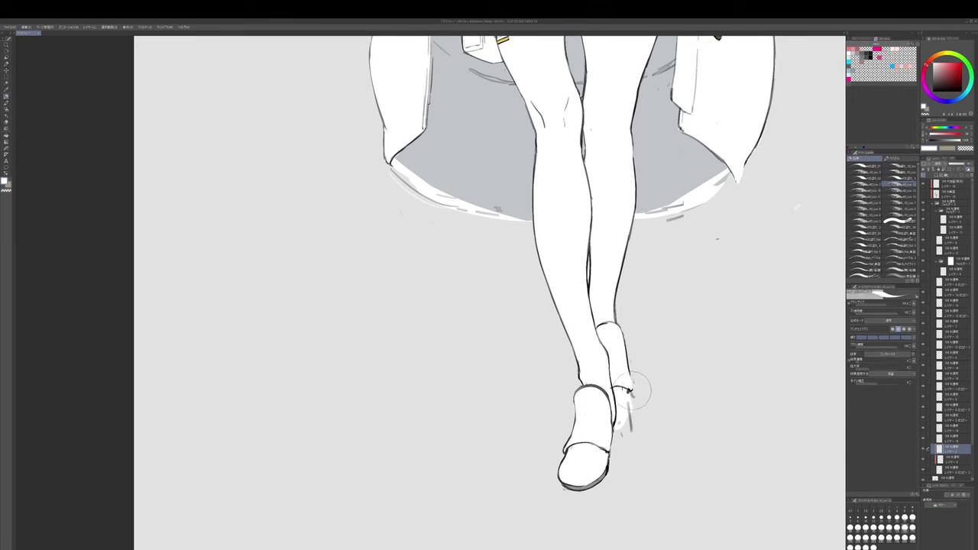
{"action": "key", "text": "p"}
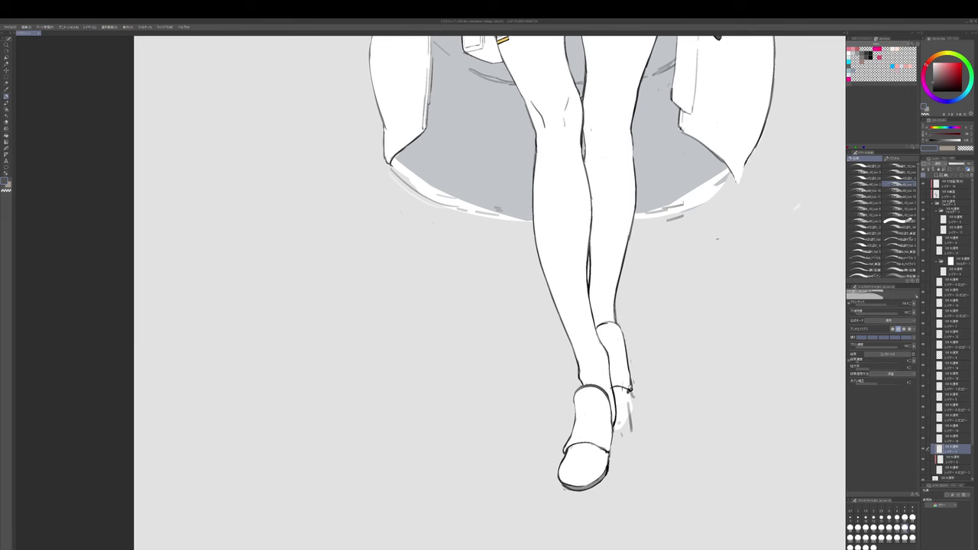
{"action": "mouse_move", "coordinate": [637, 396]}
{"action": "left_mouse_down"}
{"action": "mouse_move", "coordinate": [642, 377]}
{"action": "mouse_move", "coordinate": [632, 393]}
{"action": "left_mouse_up"}
- Fill the rear shoe's toe with sampled white, erase its heavy sketch strokes and ink the outer toe contour
{"action": "left_click", "coordinate": [628, 377], "text": "alt"}
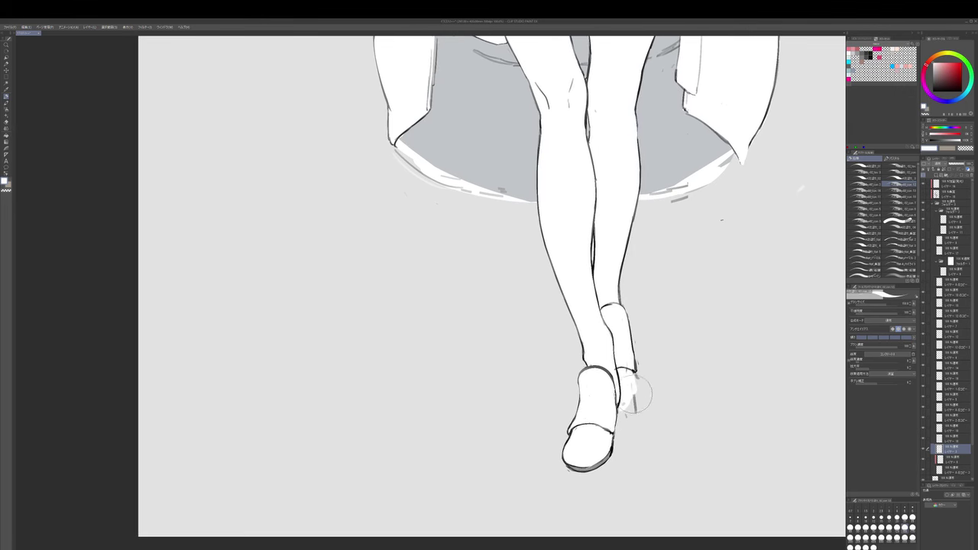
{"action": "key", "text": "p"}
{"action": "key", "text": "e"}
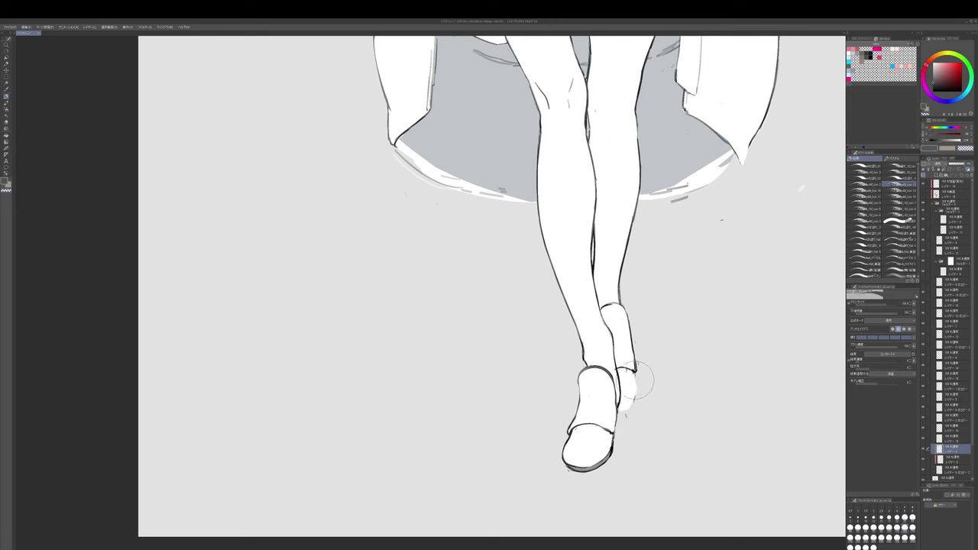
{"action": "key", "text": "p"}
{"action": "key", "text": "]"}
{"action": "left_click_drag", "start_coordinate": [634, 373], "coordinate": [630, 410]}
{"action": "key", "text": "]"}
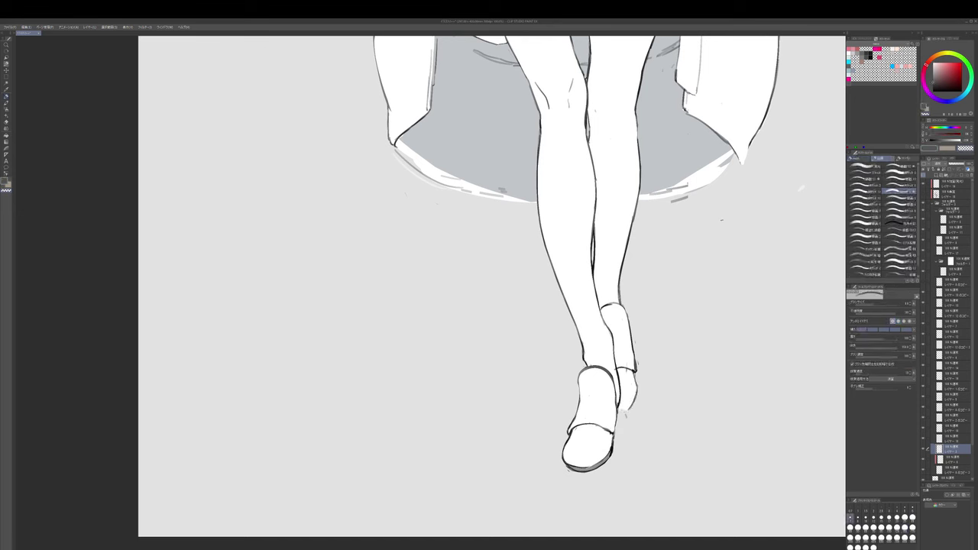
- Paint over the rear shoe's toe contour in white and ink a rounded toe outline in black
{"action": "mouse_move", "coordinate": [660, 365]}
{"action": "left_mouse_down"}
{"action": "mouse_move", "coordinate": [659, 373]}
{"action": "mouse_move", "coordinate": [660, 356]}
{"action": "left_mouse_up"}
{"action": "left_click_drag", "start_coordinate": [660, 318], "coordinate": [660, 351]}
{"action": "scroll", "coordinate": [489, 290], "scroll_direction": "up", "scroll_amount": 5}
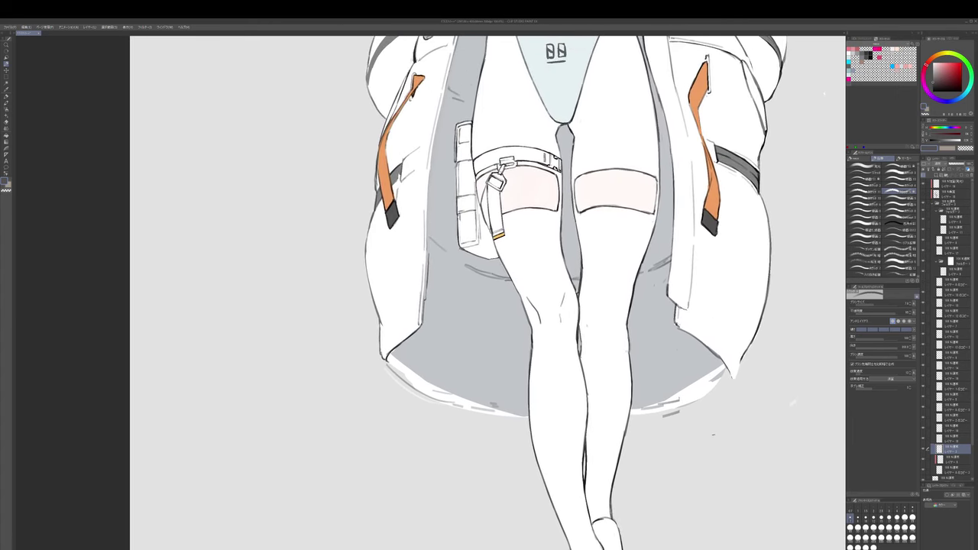
{"action": "scroll", "coordinate": [619, 343], "scroll_direction": "down", "scroll_amount": 2}
{"action": "left_click_drag", "start_coordinate": [620, 344], "coordinate": [624, 244]}
{"action": "key", "text": "b"}
{"action": "left_click", "coordinate": [624, 425], "text": "alt"}
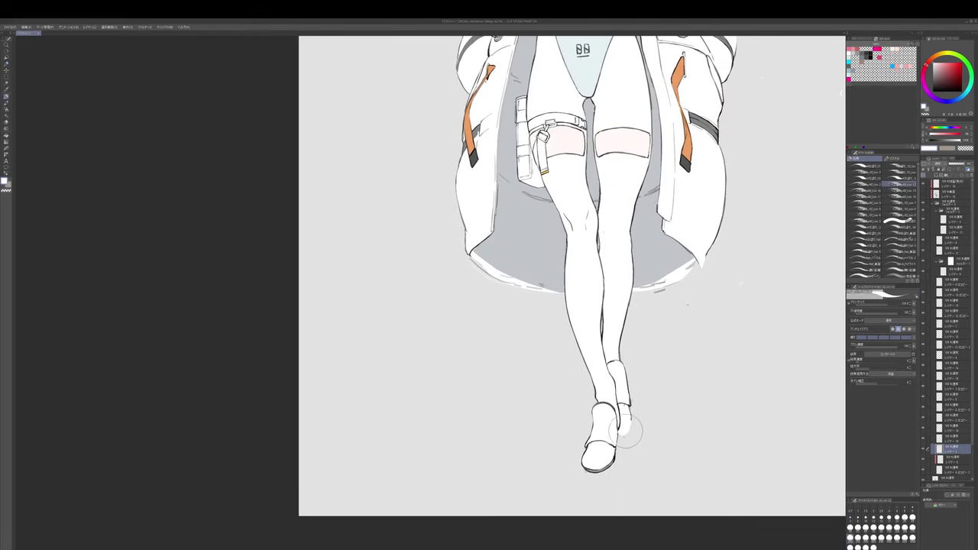
{"action": "key", "text": "x"}
{"action": "key", "text": "p"}
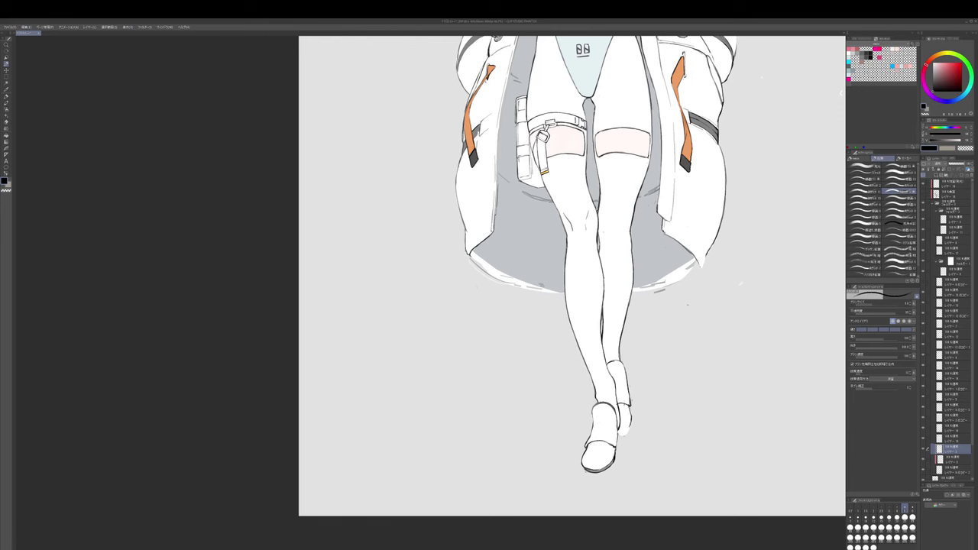
{"action": "key", "text": "b"}
{"action": "left_click", "coordinate": [622, 427], "text": "alt"}
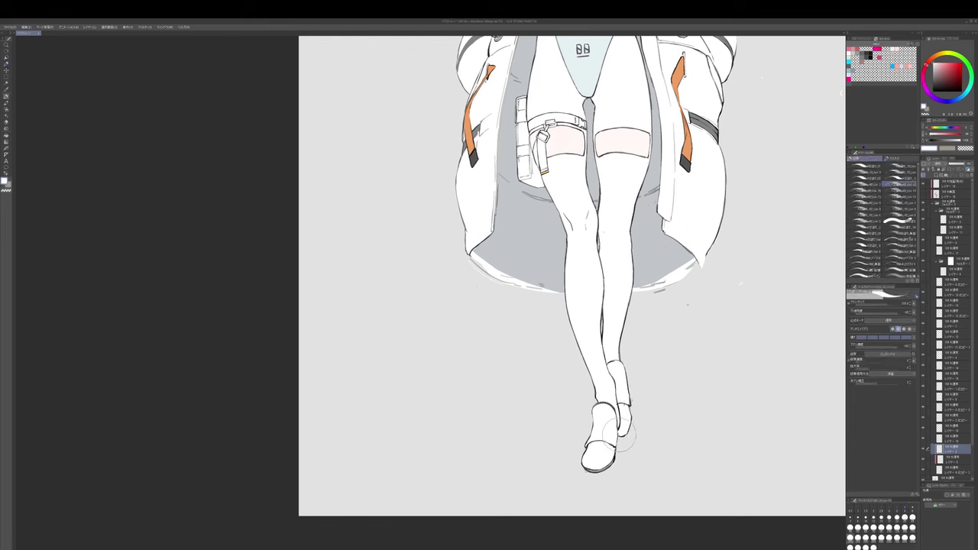
{"action": "left_click", "coordinate": [618, 436], "text": "alt"}
- Refine the rear shoe's toe seam with the dark pen and clean around the toe with white and transparency
{"action": "key", "text": "p"}
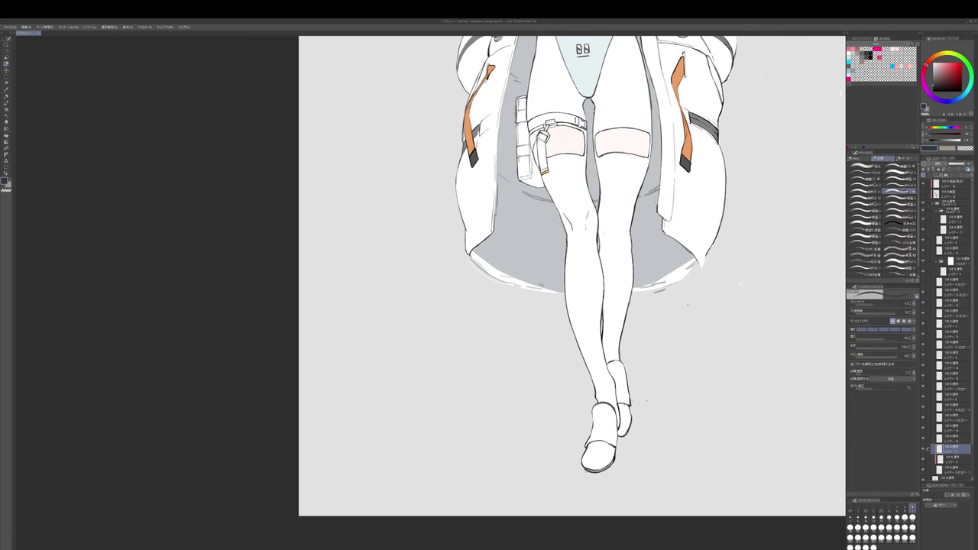
{"action": "left_click_drag", "start_coordinate": [624, 406], "coordinate": [626, 400]}
{"action": "key", "text": "b"}
{"action": "left_click", "coordinate": [626, 401], "text": "alt"}
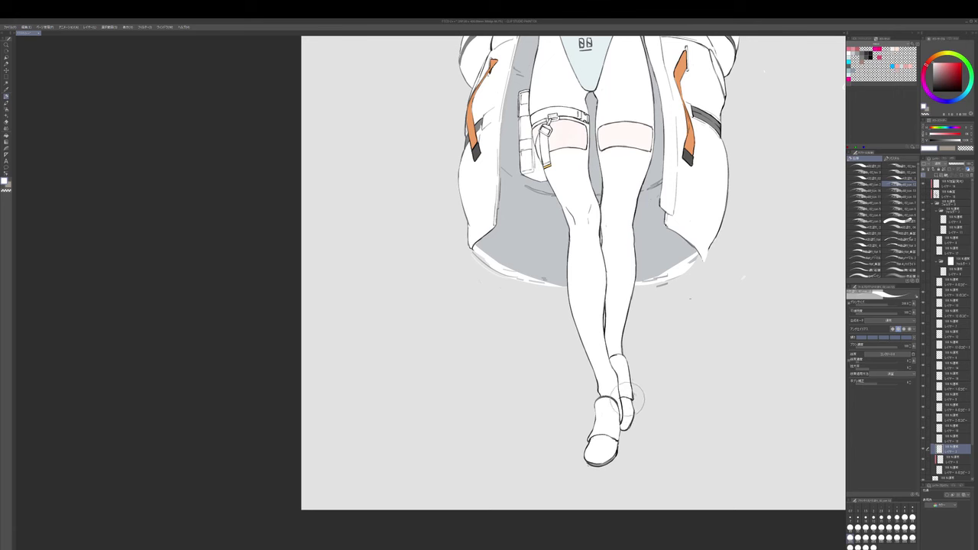
{"action": "key", "text": "c"}
{"action": "left_click_drag", "start_coordinate": [620, 436], "coordinate": [637, 401]}
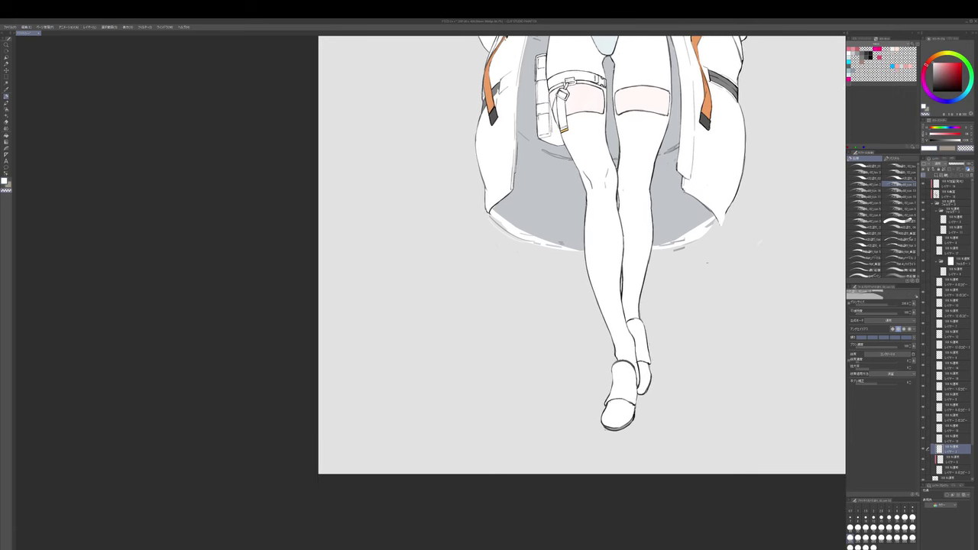
- Thin the front shoe's heavy sole line with white, undoing the last unwanted stroke
{"action": "scroll", "coordinate": [577, 383], "scroll_direction": "down", "scroll_amount": 1}
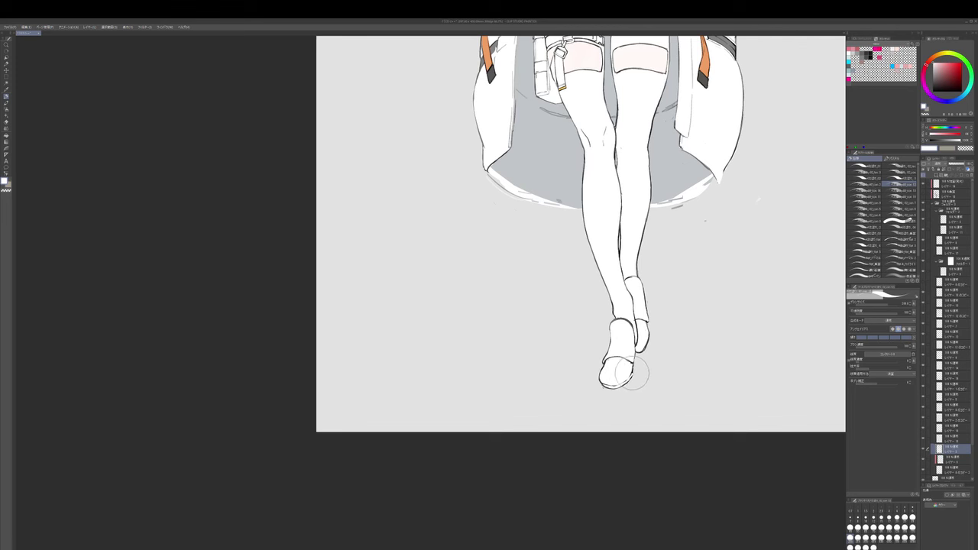
{"action": "left_click_drag", "start_coordinate": [672, 335], "coordinate": [668, 360]}
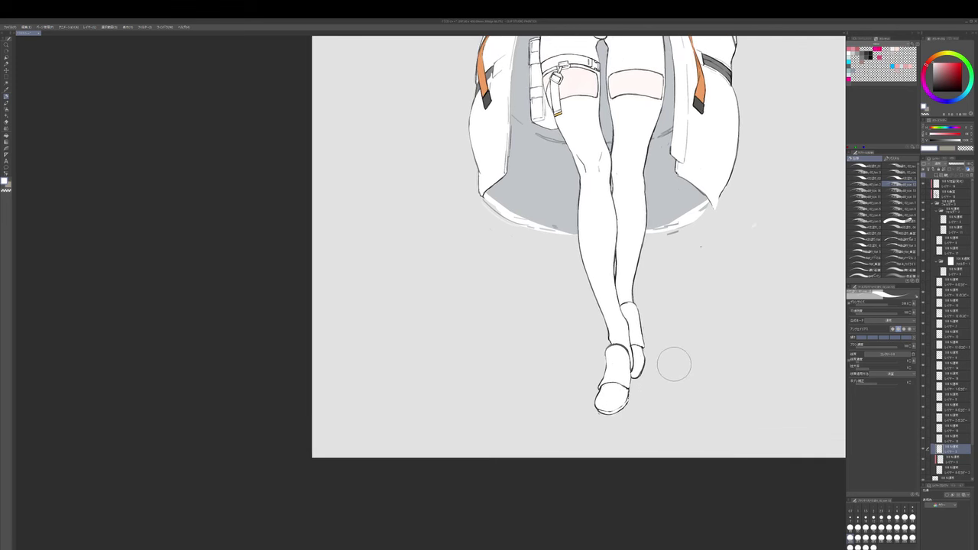
{"action": "key", "text": "ctrl+z"}
{"action": "left_click_drag", "start_coordinate": [657, 384], "coordinate": [683, 359]}
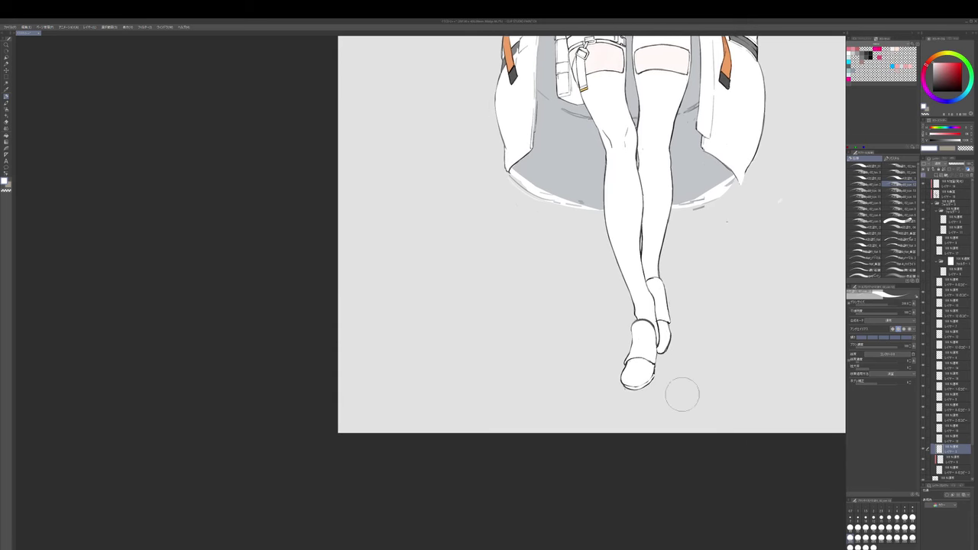
{"action": "left_click_drag", "start_coordinate": [682, 402], "coordinate": [688, 318]}
- Reshape the front shoe's outer toe edge, alternating black pen strokes with white brush corrections
{"action": "key", "text": "b"}
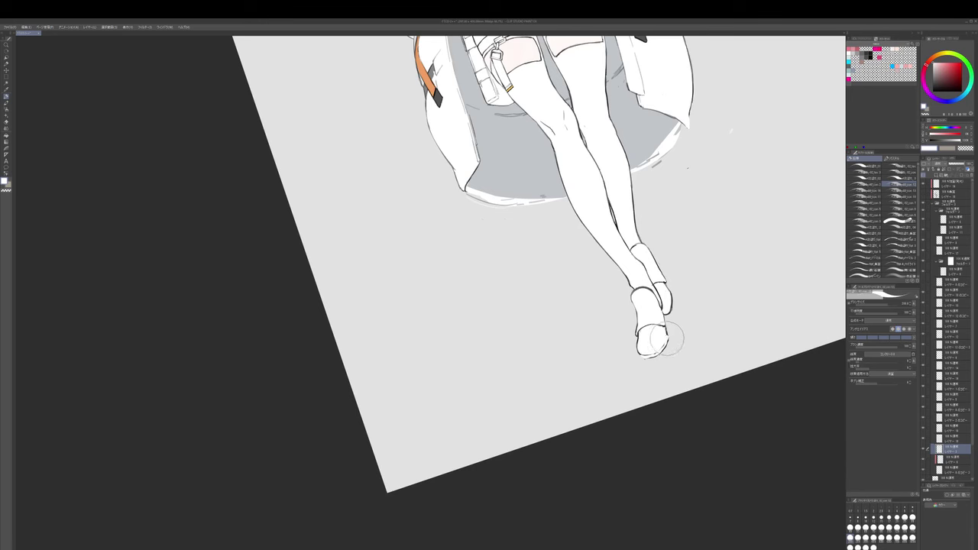
{"action": "key", "text": "x"}
{"action": "key", "text": "p"}
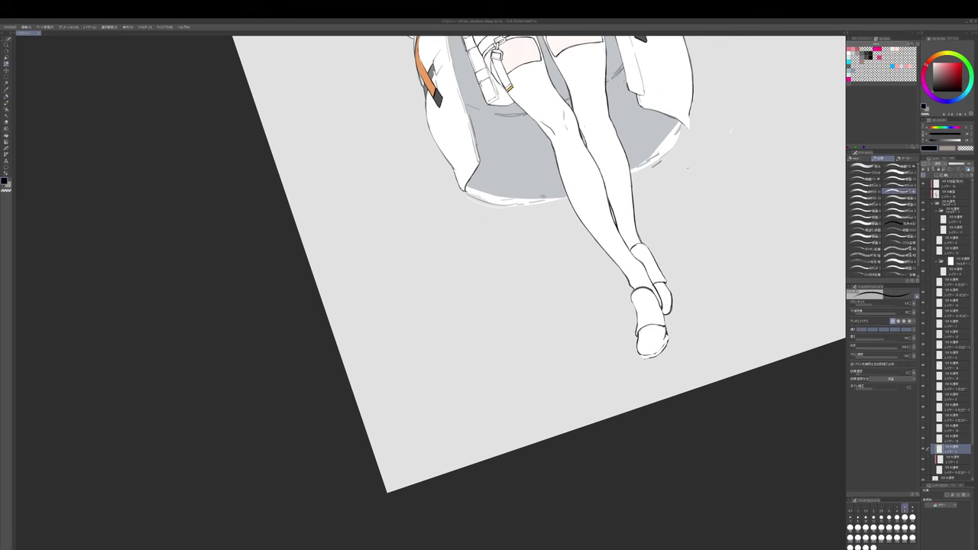
{"action": "key", "text": "b"}
{"action": "key", "text": "x"}
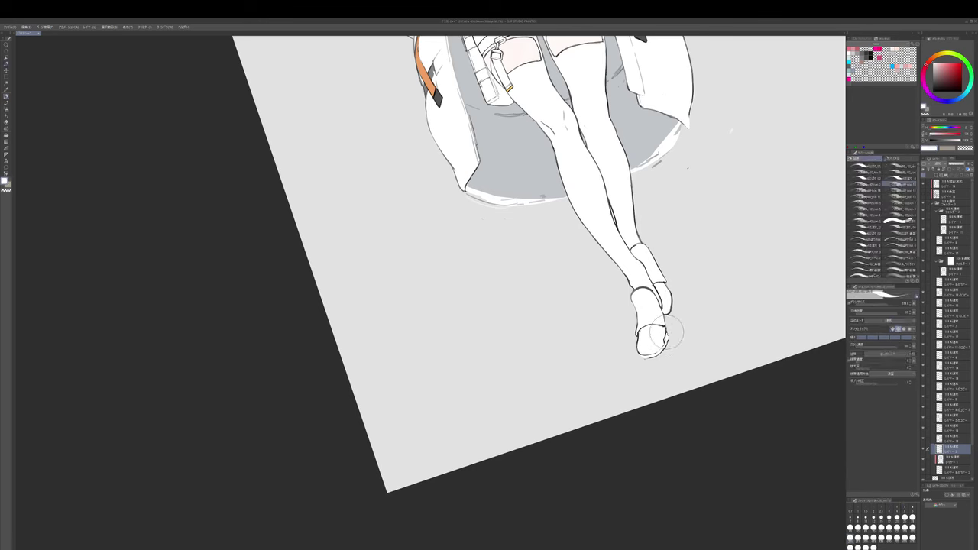
{"action": "key", "text": "x"}
{"action": "key", "text": "p"}
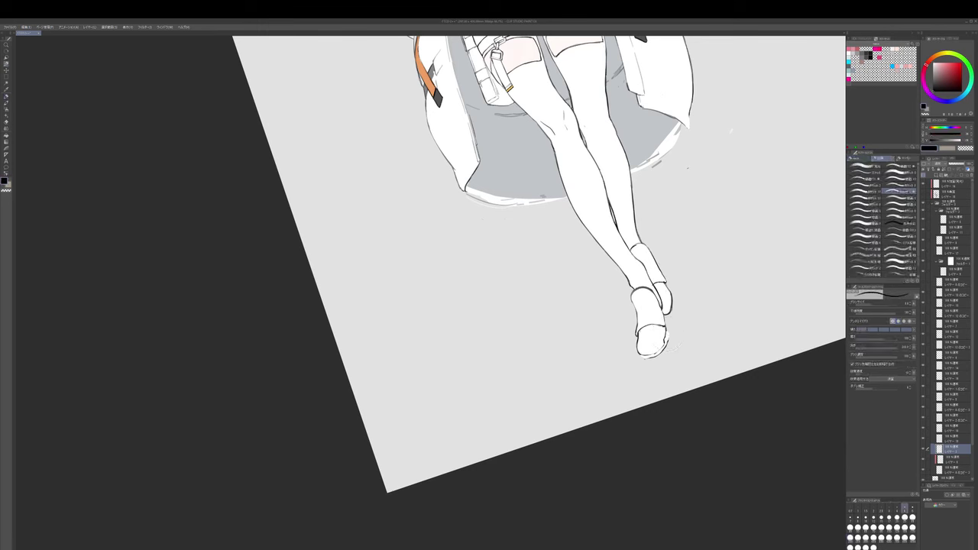
{"action": "key", "text": "b"}
{"action": "key", "text": "x"}
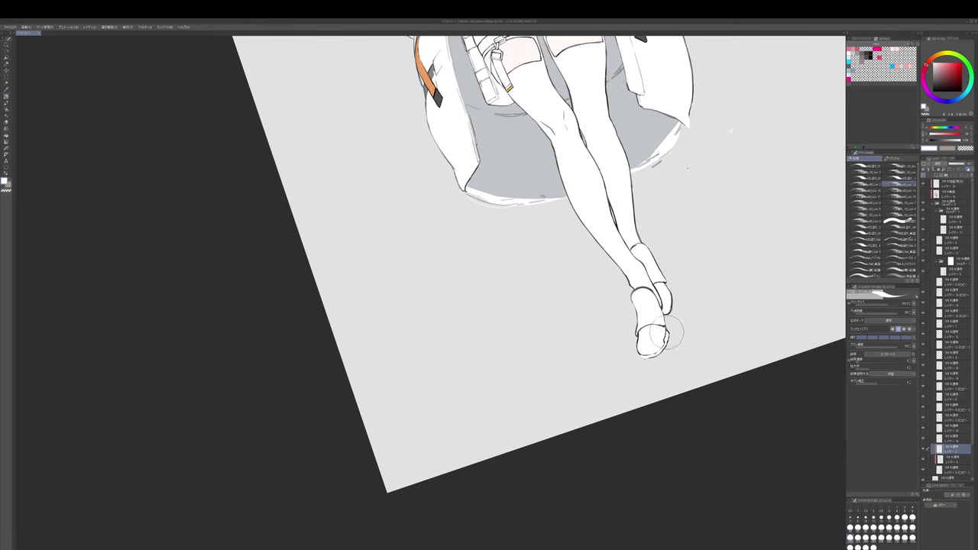
{"action": "key", "text": "x"}
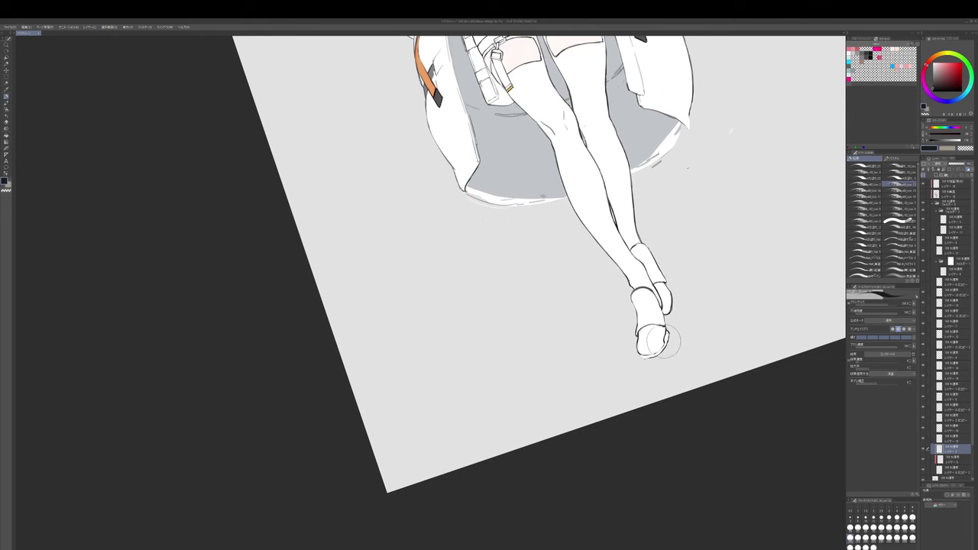
{"action": "key", "text": "x"}
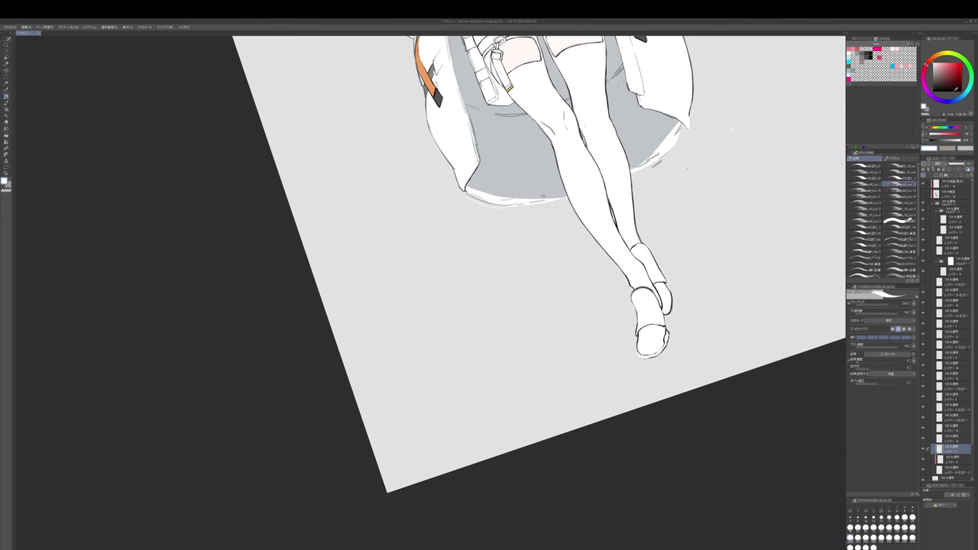
- Clean up the loose lines around the front shoe's toe with the dark pen and white brush
{"action": "key", "text": "x"}
{"action": "key", "text": "p"}
{"action": "left_click_drag", "start_coordinate": [703, 354], "coordinate": [704, 234]}
{"action": "left_click_drag", "start_coordinate": [704, 234], "coordinate": [701, 307]}
{"action": "key", "text": "bracketright"}
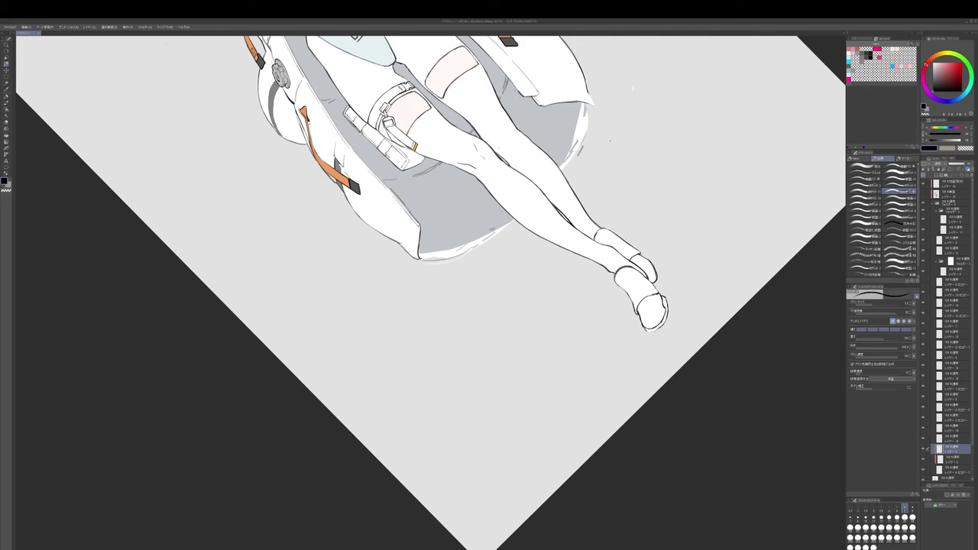
{"action": "key", "text": "b"}
{"action": "key", "text": "x"}
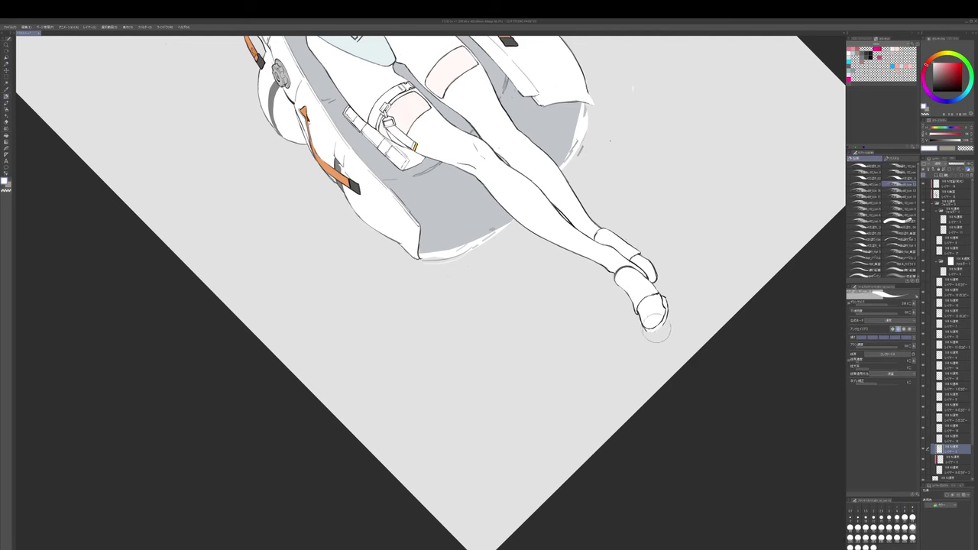
- Ink the sole outline around the front shoe's toe with the dark pen
{"action": "key", "text": "x"}
{"action": "key", "text": "p"}
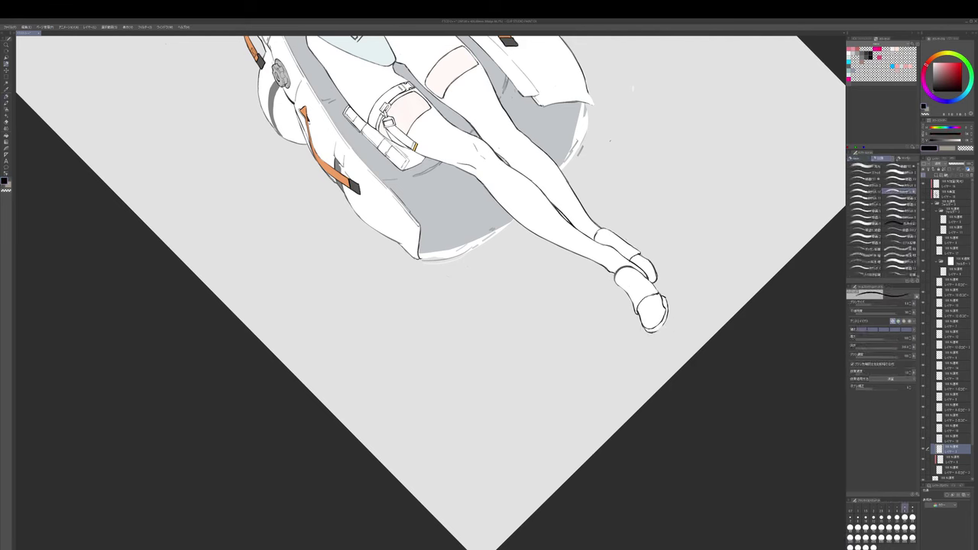
{"action": "key", "text": "bracketright"}
{"action": "left_click_drag", "start_coordinate": [673, 274], "coordinate": [666, 300]}
{"action": "key", "text": "b"}
{"action": "key", "text": "x"}
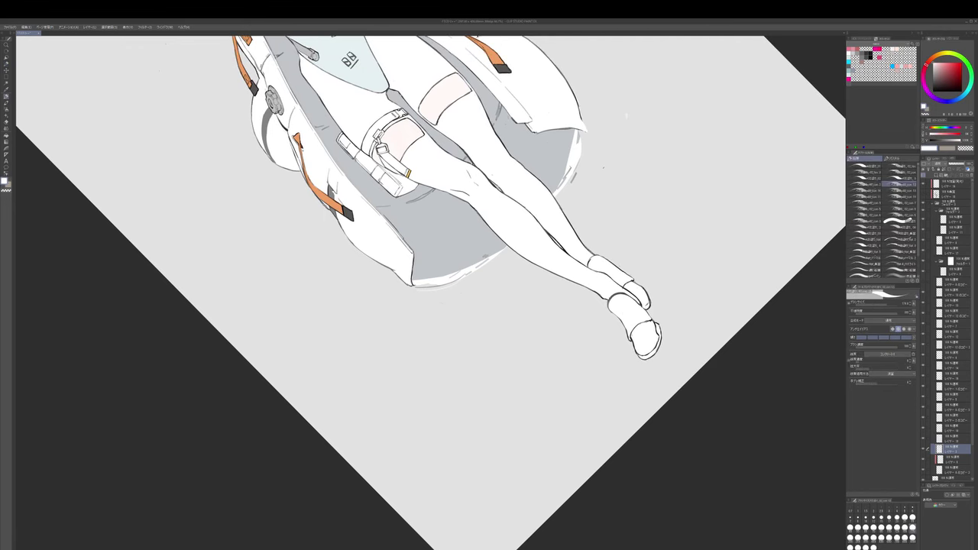
- Touch up the rear shoe's edge beside the front shoe using colours sampled from the artwork and transparency
{"action": "left_click", "coordinate": [649, 307], "text": "alt"}
{"action": "key", "text": "c"}
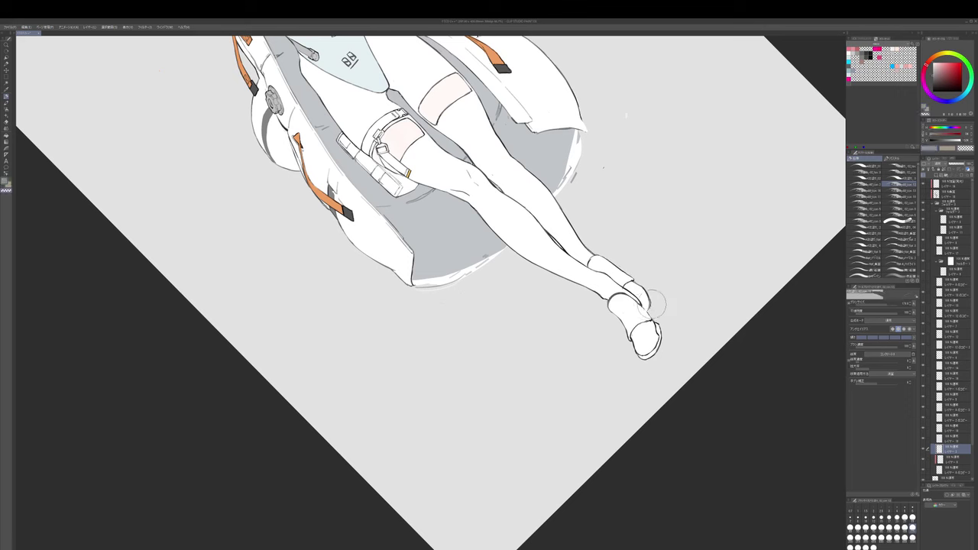
{"action": "left_click", "coordinate": [650, 308], "text": "alt"}
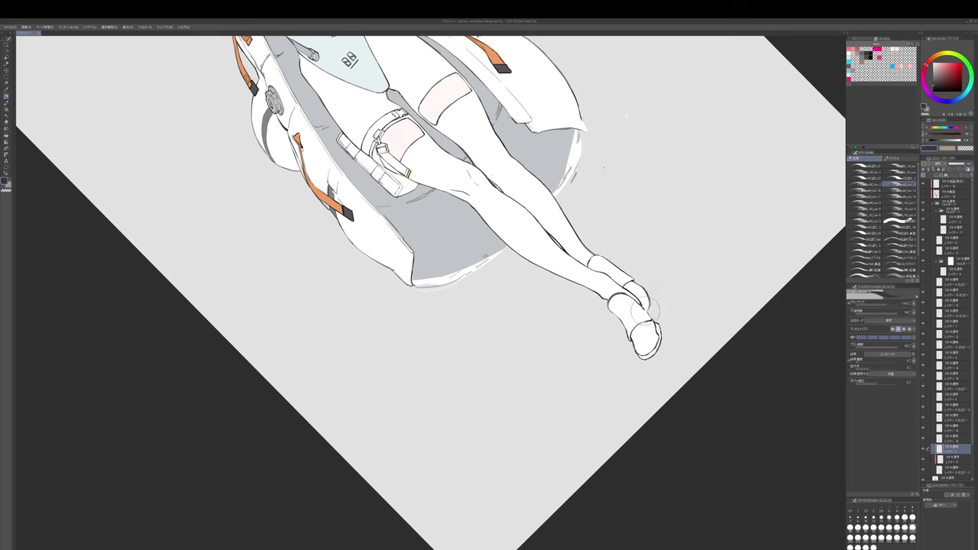
{"action": "key", "text": "shift+space"}
{"action": "mouse_move", "coordinate": [666, 295]}
{"action": "left_mouse_down"}
{"action": "mouse_move", "coordinate": [634, 405]}
{"action": "mouse_move", "coordinate": [647, 328]}
{"action": "mouse_move", "coordinate": [662, 309]}
{"action": "left_mouse_up"}
{"action": "left_click", "coordinate": [765, 178], "text": "alt"}
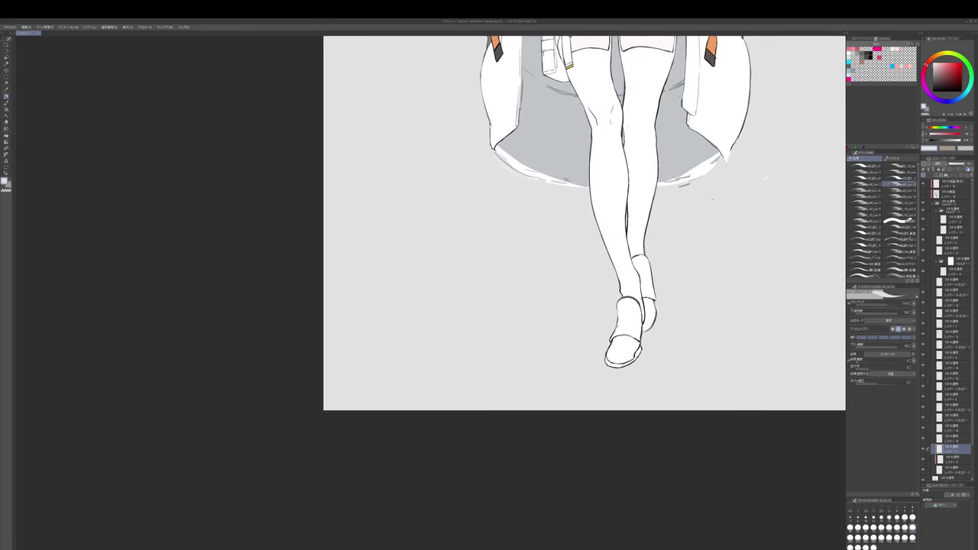
- Draw a small dark tab on the outer side of each shoe, using black for the pen strokes
{"action": "left_click", "coordinate": [612, 326], "text": "alt"}
{"action": "left_click_drag", "start_coordinate": [614, 324], "coordinate": [614, 325]}
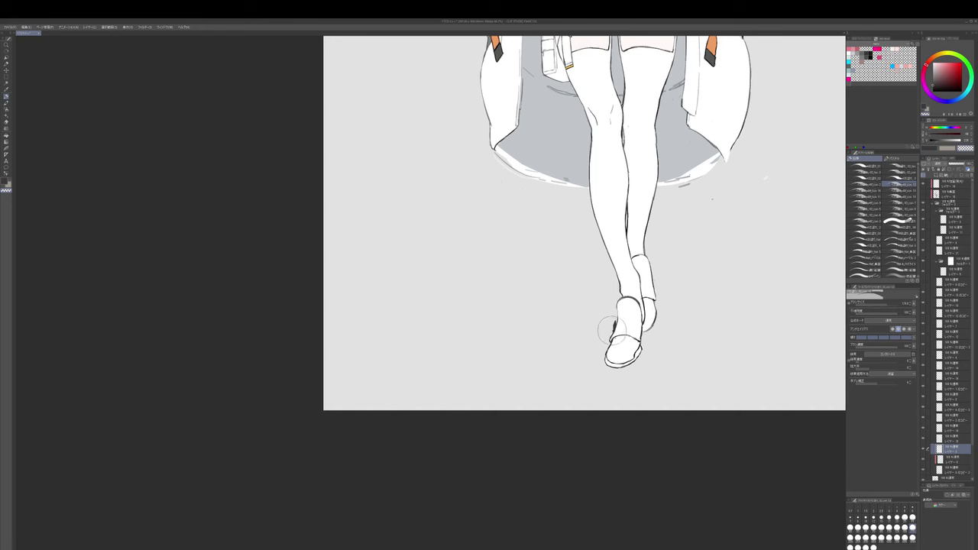
{"action": "left_click", "coordinate": [934, 91]}
{"action": "key", "text": "p"}
{"action": "key", "text": "bracketright"}
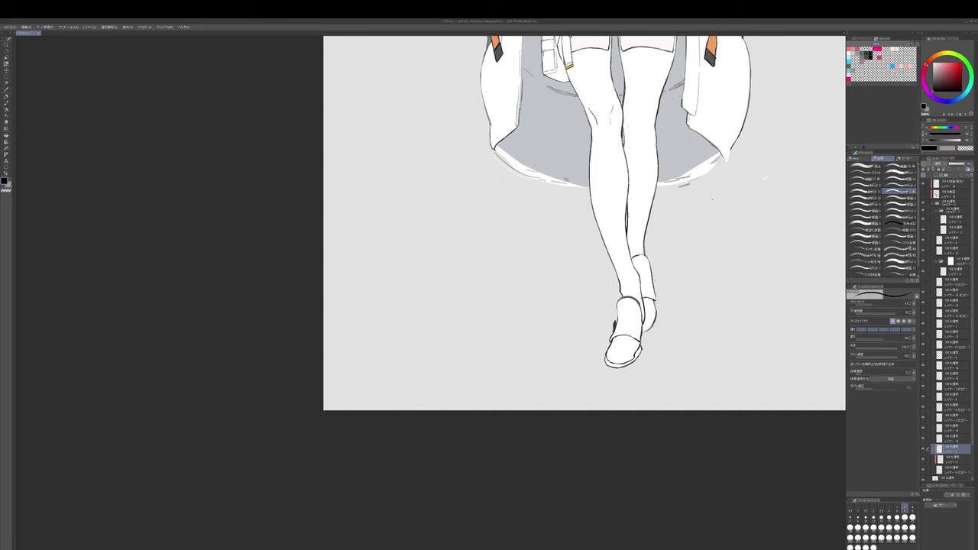
{"action": "key", "text": "bracketright"}
{"action": "left_click_drag", "start_coordinate": [657, 277], "coordinate": [652, 294]}
{"action": "key", "text": "b"}
{"action": "left_click", "coordinate": [933, 84]}
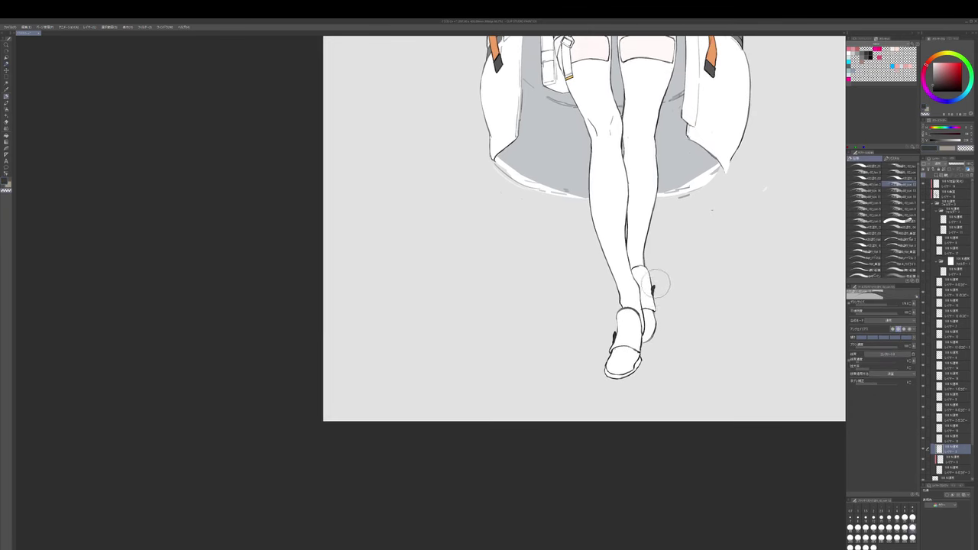
- Ink curved toe-cap seams across the fronts of both shoes with the dark pen
{"action": "scroll", "coordinate": [654, 289], "scroll_direction": "up", "scroll_amount": 4}
{"action": "scroll", "coordinate": [644, 281], "scroll_direction": "down", "scroll_amount": 2}
{"action": "mouse_move", "coordinate": [652, 284]}
{"action": "left_mouse_down"}
{"action": "mouse_move", "coordinate": [651, 304]}
{"action": "mouse_move", "coordinate": [642, 294]}
{"action": "left_mouse_up"}
{"action": "scroll", "coordinate": [645, 281], "scroll_direction": "up", "scroll_amount": 1}
{"action": "scroll", "coordinate": [603, 324], "scroll_direction": "down", "scroll_amount": 1}
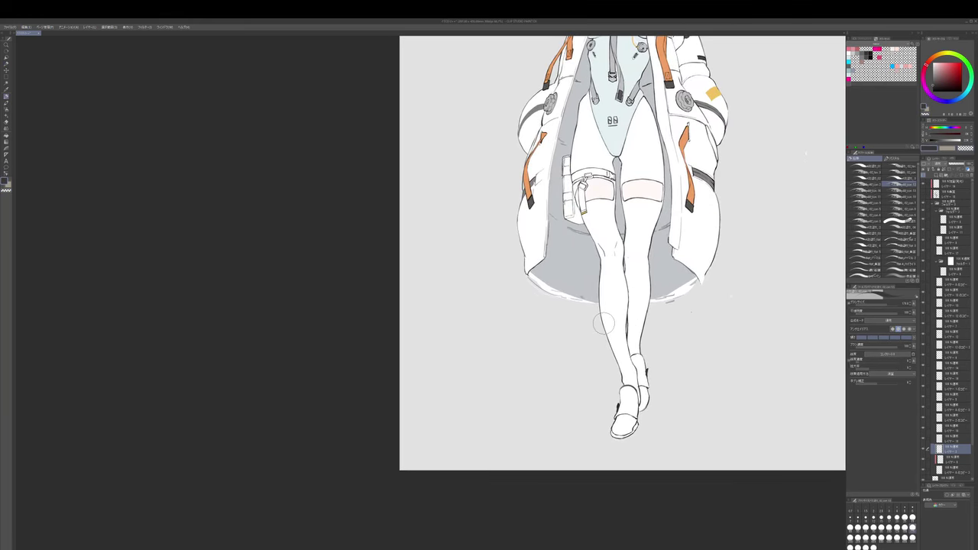
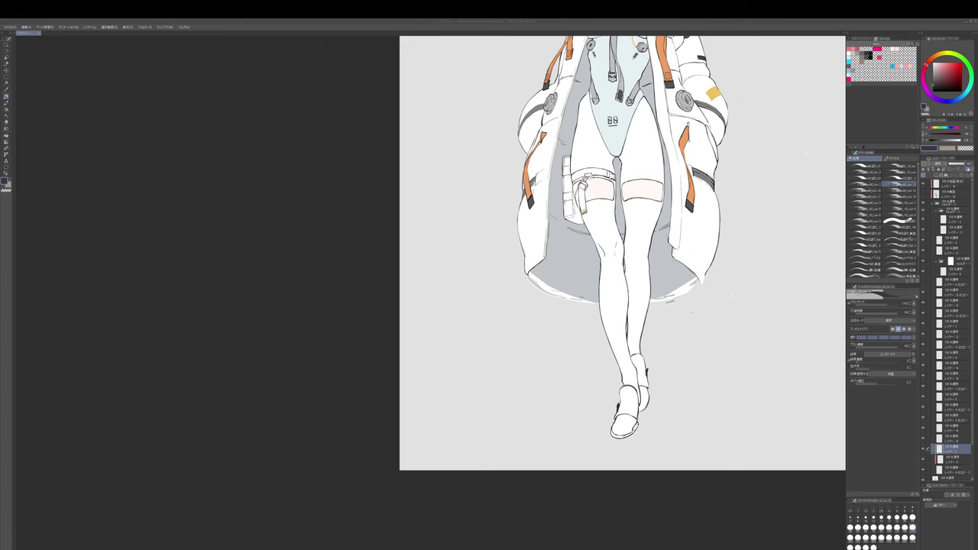
{"action": "left_click_drag", "start_coordinate": [637, 450], "coordinate": [632, 465]}
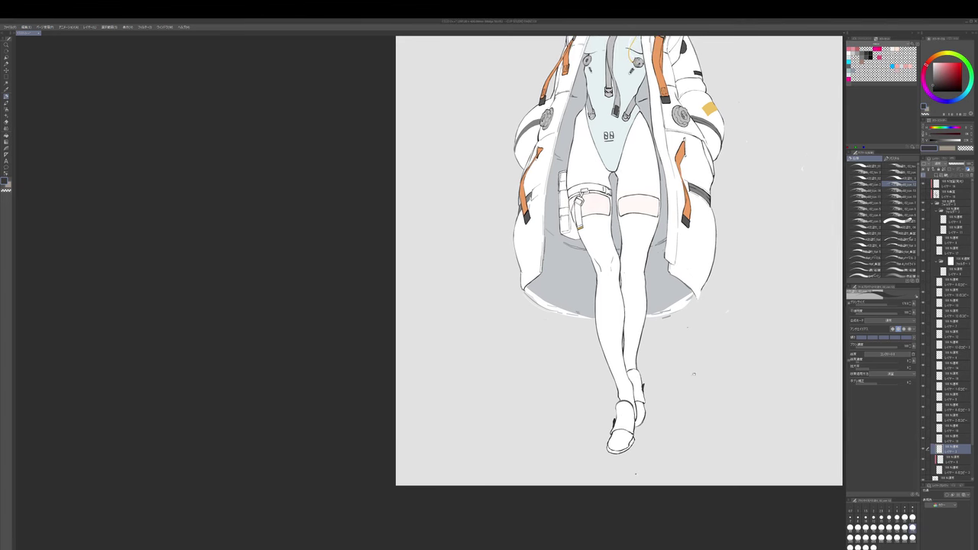
{"action": "key", "text": "p"}
{"action": "left_click_drag", "start_coordinate": [626, 426], "coordinate": [627, 384]}
{"action": "scroll", "coordinate": [627, 385], "scroll_direction": "up", "scroll_amount": 1}
{"action": "key", "text": "bracketright"}
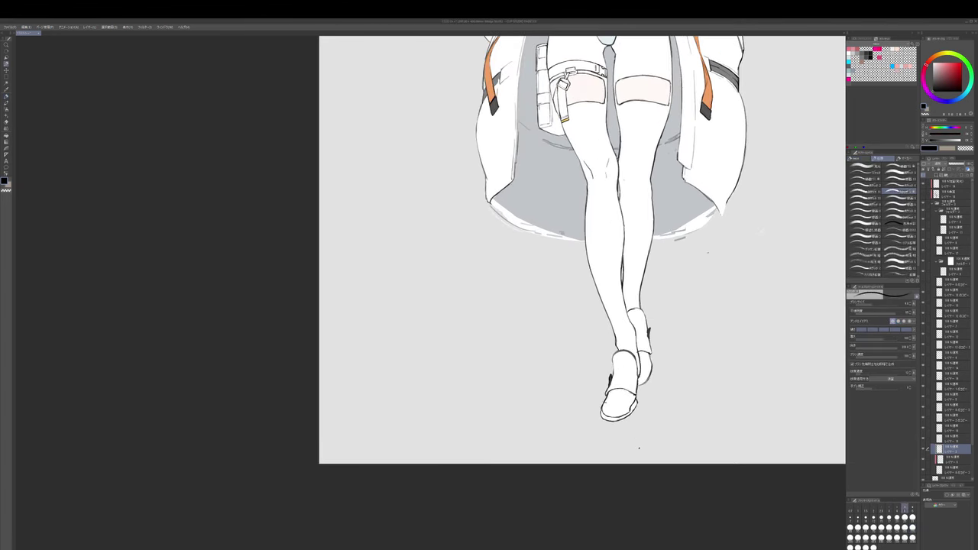
{"action": "key", "text": "bracketright"}
{"action": "scroll", "coordinate": [638, 448], "scroll_direction": "up", "scroll_amount": 1}
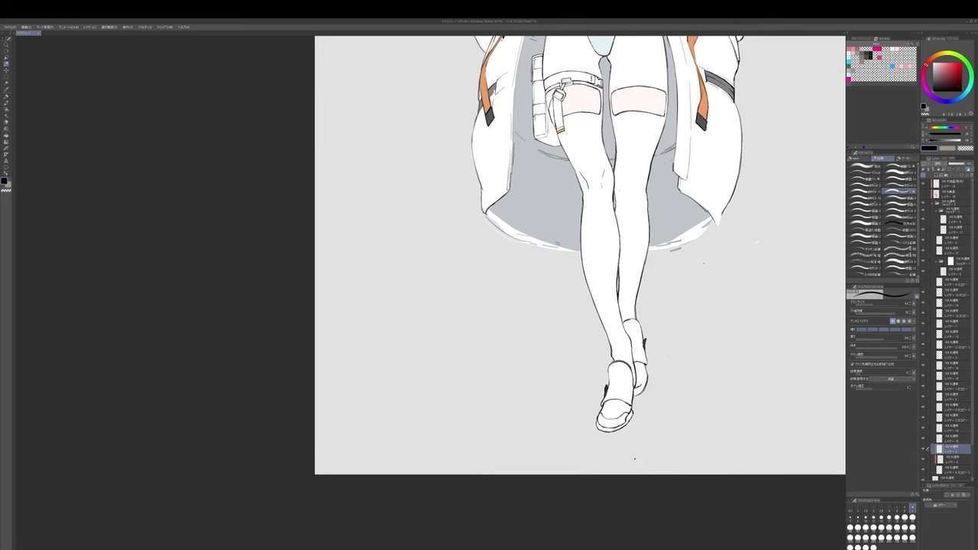
{"action": "scroll", "coordinate": [635, 459], "scroll_direction": "up", "scroll_amount": 1}
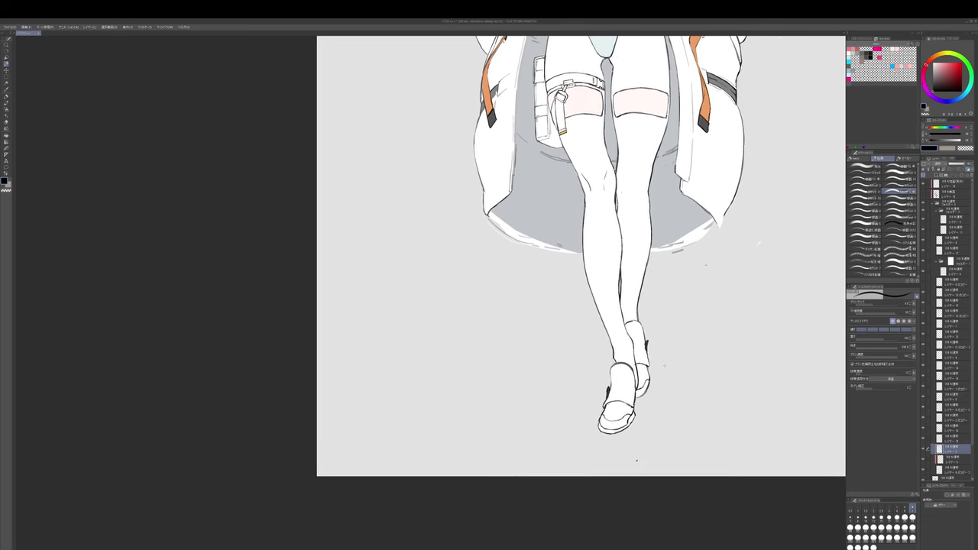
- Create a new clipped layer and shade the shoes' toe caps in light grey
{"action": "left_click", "coordinate": [936, 175]}
{"action": "left_click", "coordinate": [923, 169]}
{"action": "left_click", "coordinate": [933, 70]}
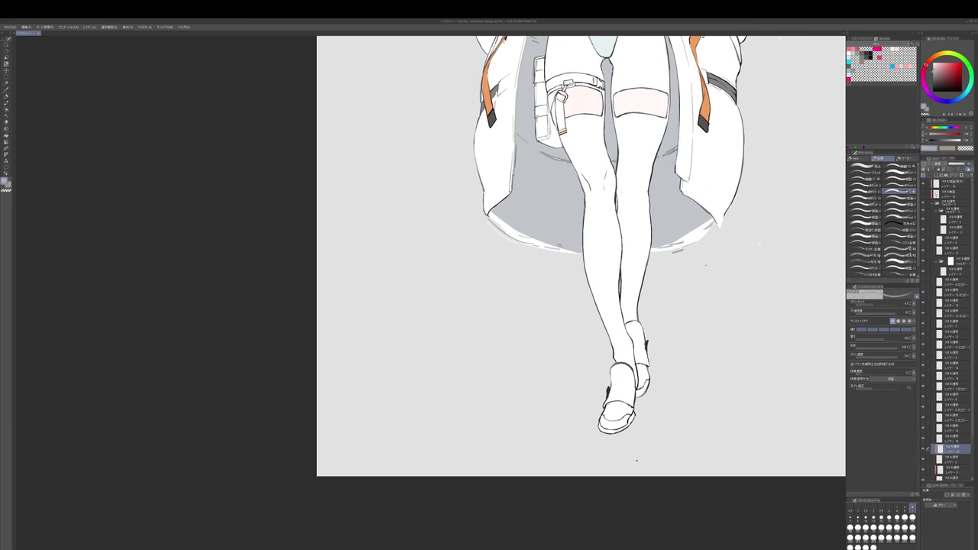
{"action": "key", "text": "p"}
{"action": "left_click_drag", "start_coordinate": [609, 411], "coordinate": [613, 425]}
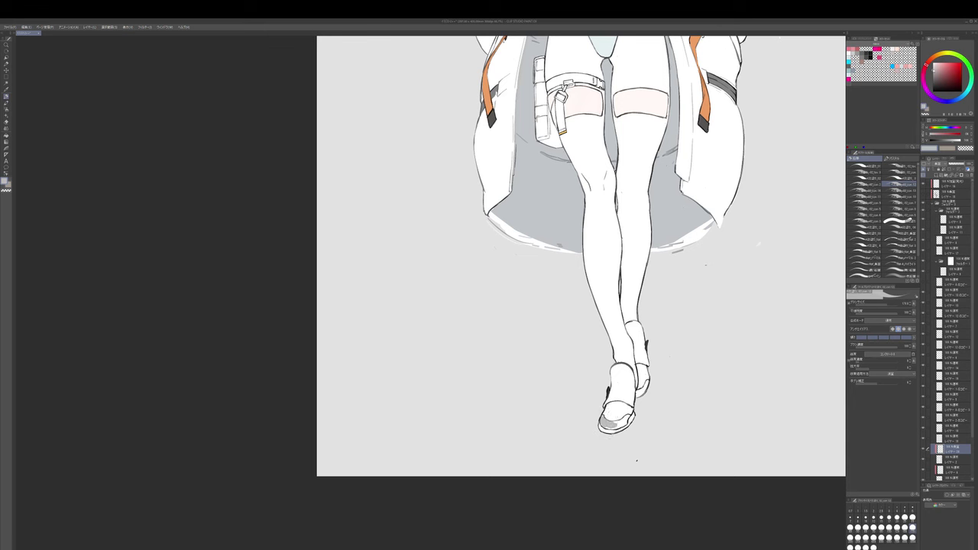
{"action": "left_click", "coordinate": [965, 93]}
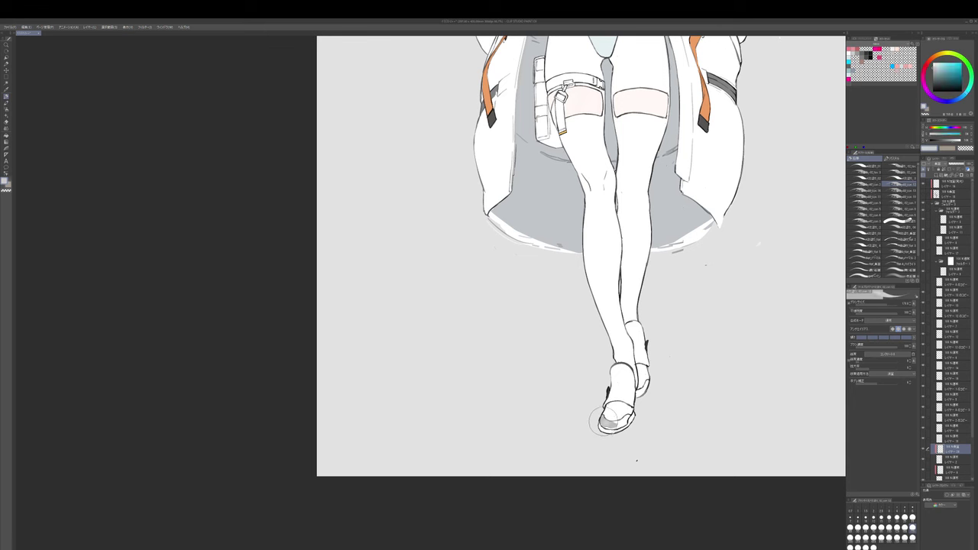
{"action": "left_click_drag", "start_coordinate": [602, 420], "coordinate": [625, 422]}
- Merge the toe-cap shading layer into the layer below it
{"action": "mouse_move", "coordinate": [664, 357]}
{"action": "left_mouse_down"}
{"action": "mouse_move", "coordinate": [680, 331]}
{"action": "mouse_move", "coordinate": [696, 336]}
{"action": "left_mouse_up"}
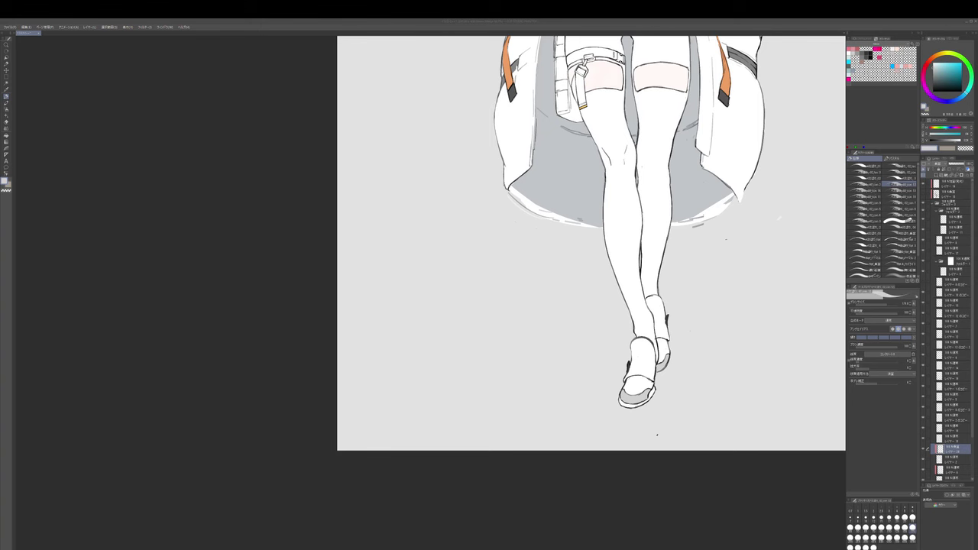
{"action": "left_click", "coordinate": [659, 502]}
{"action": "left_click_drag", "start_coordinate": [659, 502], "coordinate": [627, 458]}
{"action": "scroll", "coordinate": [656, 404], "scroll_direction": "down", "scroll_amount": 2}
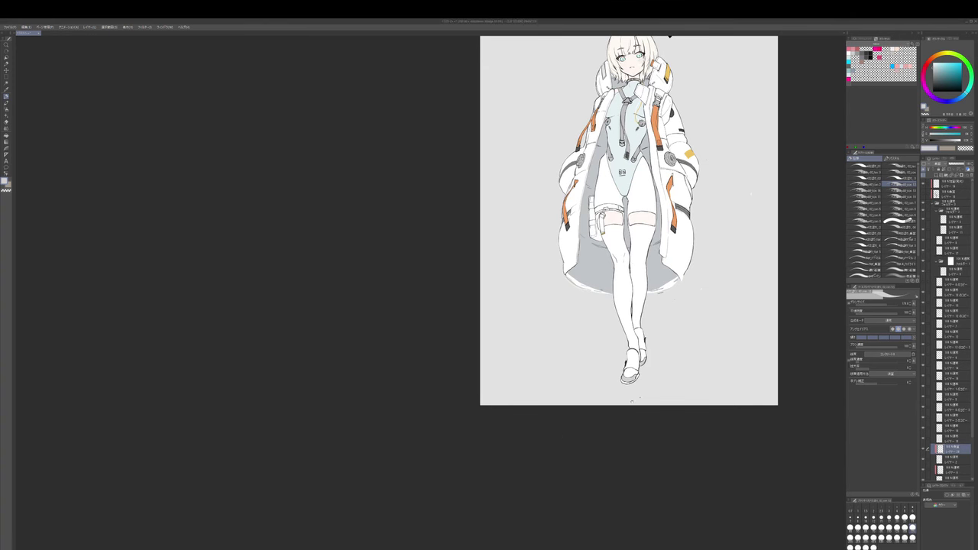
{"action": "left_click_drag", "start_coordinate": [372, 299], "coordinate": [379, 314]}
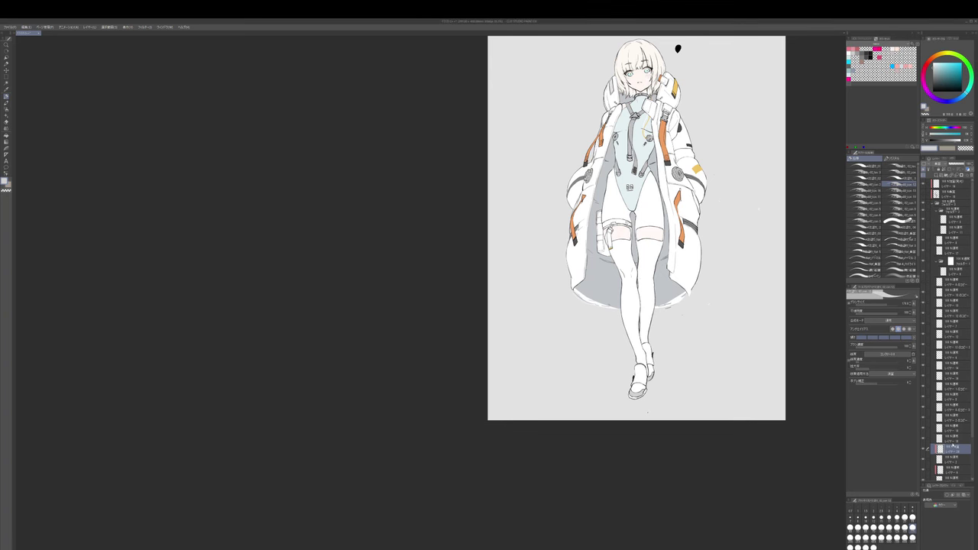
{"action": "key", "text": "ctrl+e"}
- Lasso both legs from below the thigh bands down to the shoes and apply a slight free transform
{"action": "left_click_drag", "start_coordinate": [702, 348], "coordinate": [686, 365]}
{"action": "key", "text": "m"}
{"action": "mouse_move", "coordinate": [586, 304]}
{"action": "left_mouse_down"}
{"action": "mouse_move", "coordinate": [657, 382]}
{"action": "mouse_move", "coordinate": [654, 415]}
{"action": "left_mouse_up"}
{"action": "key", "text": "ctrl+d"}
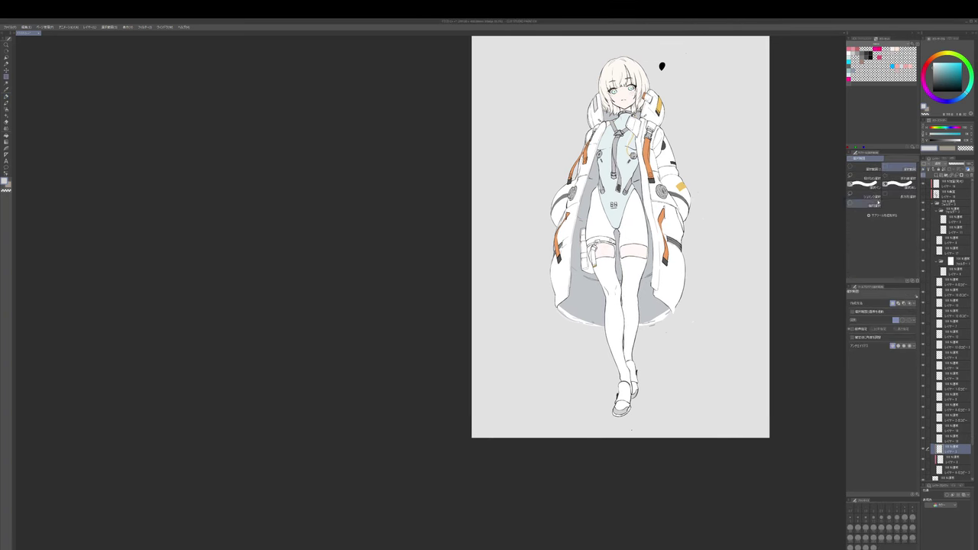
{"action": "left_click", "coordinate": [863, 178]}
{"action": "mouse_move", "coordinate": [594, 286]}
{"action": "left_mouse_down"}
{"action": "mouse_move", "coordinate": [659, 344]}
{"action": "mouse_move", "coordinate": [579, 390]}
{"action": "left_mouse_up"}
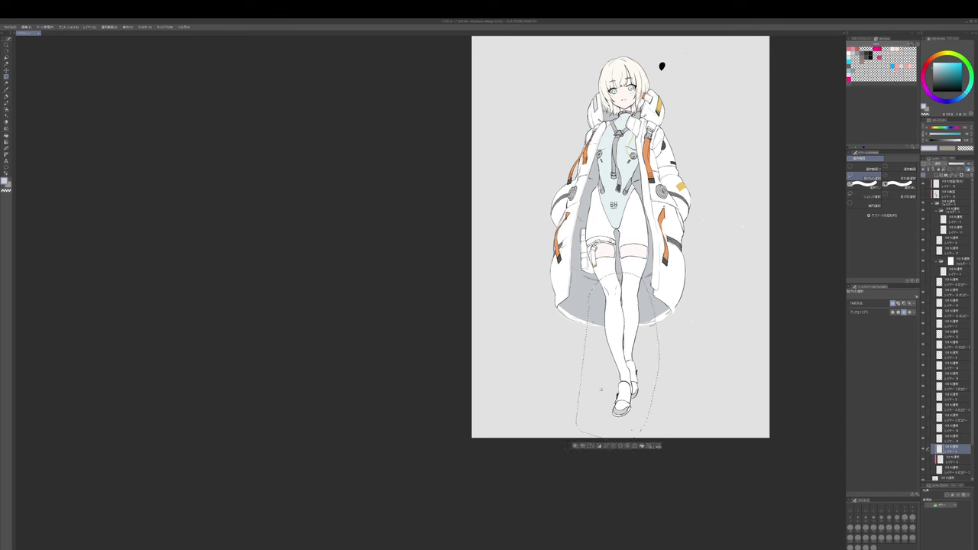
{"action": "key", "text": "ctrl+t"}
{"action": "left_click_drag", "start_coordinate": [660, 273], "coordinate": [653, 287]}
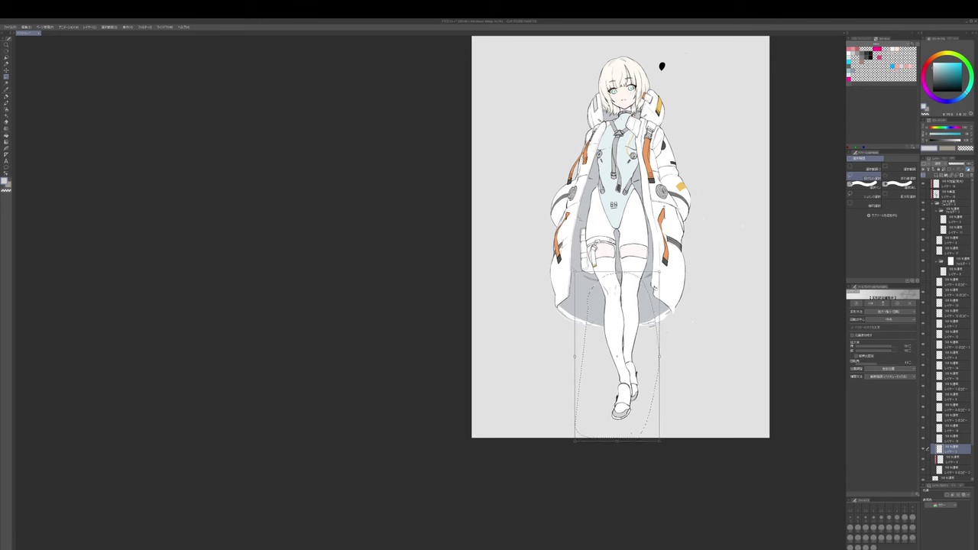
{"action": "key", "text": "Return"}
{"action": "key", "text": "ctrl+d"}
- Retouch the strapped leg's thigh outline below the skin band with sampled line and fill colours
{"action": "left_click_drag", "start_coordinate": [626, 243], "coordinate": [617, 279]}
{"action": "scroll", "coordinate": [610, 298], "scroll_direction": "up", "scroll_amount": 2}
{"action": "key", "text": "p"}
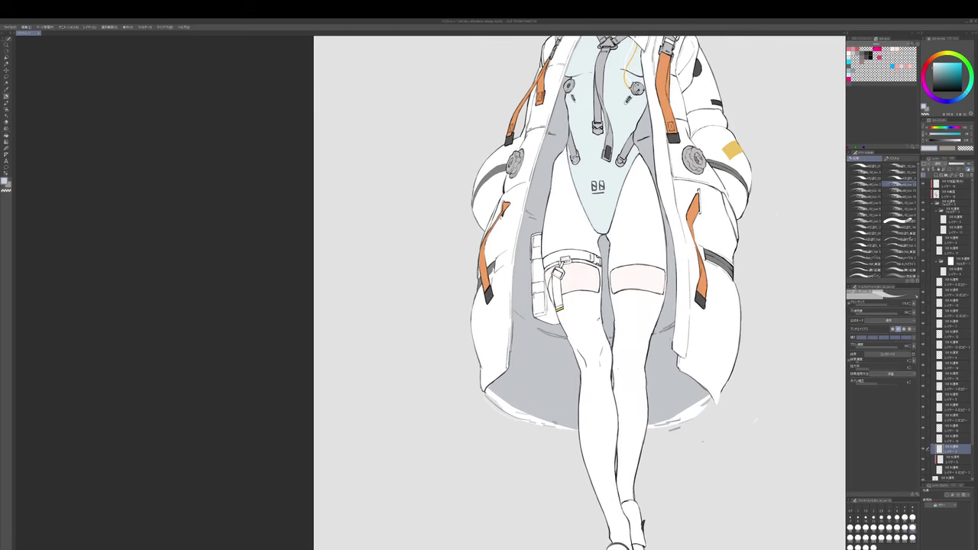
{"action": "left_click", "coordinate": [594, 322], "text": "alt"}
{"action": "left_click", "coordinate": [597, 315], "text": "alt"}
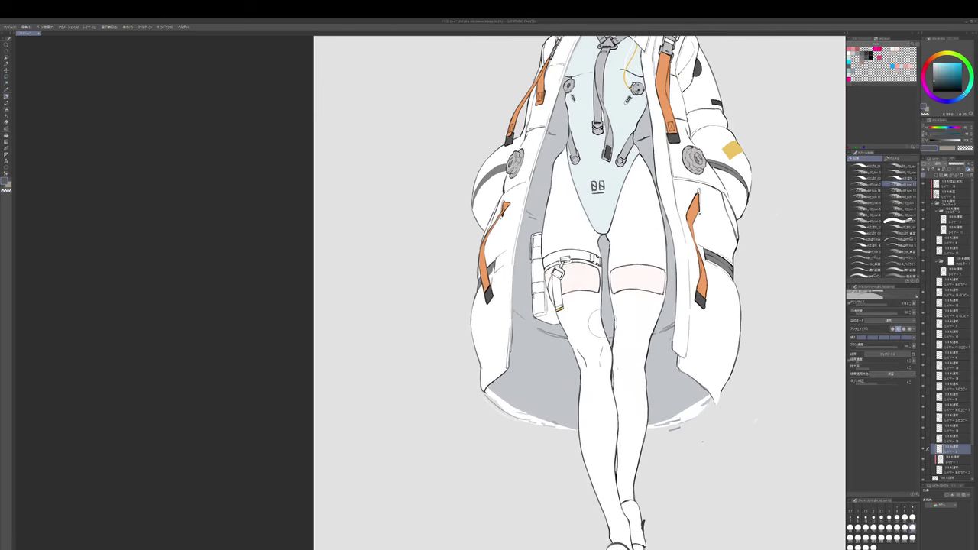
{"action": "key", "text": "p"}
{"action": "key", "text": "]"}
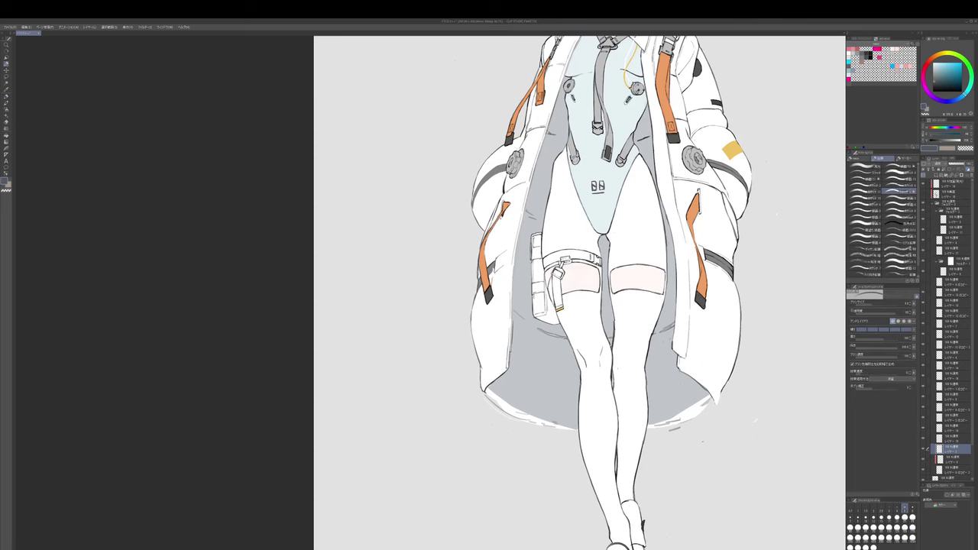
{"action": "key", "text": "b"}
{"action": "left_click_drag", "start_coordinate": [582, 315], "coordinate": [583, 313]}
- Retouch the inner and outer thigh outlines of the leg without the strap, using sampled white and dark colours
{"action": "left_click", "coordinate": [623, 314], "text": "alt"}
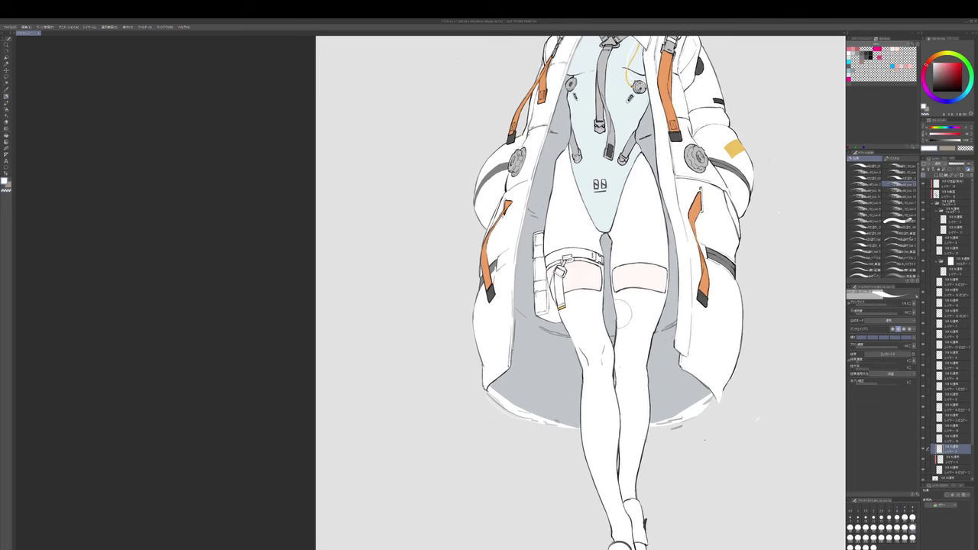
{"action": "left_click", "coordinate": [619, 324], "text": "alt"}
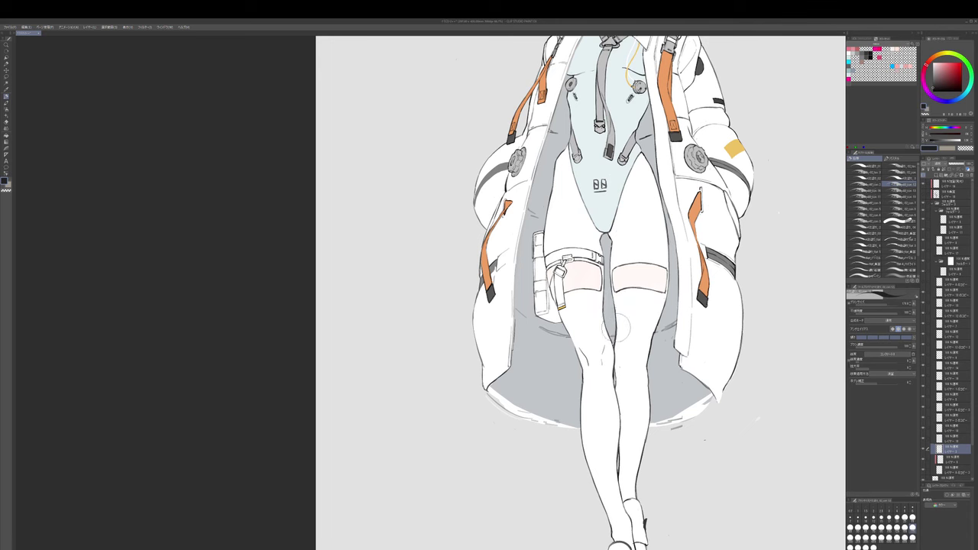
{"action": "left_click", "coordinate": [622, 333], "text": "alt"}
{"action": "left_click", "coordinate": [652, 329], "text": "alt"}
{"action": "left_click", "coordinate": [651, 332], "text": "alt"}
{"action": "left_click_drag", "start_coordinate": [649, 345], "coordinate": [638, 387]}
- Touch up the outline around the skin band on the leg without the strap with sampled colours
{"action": "left_click", "coordinate": [665, 304], "text": "alt"}
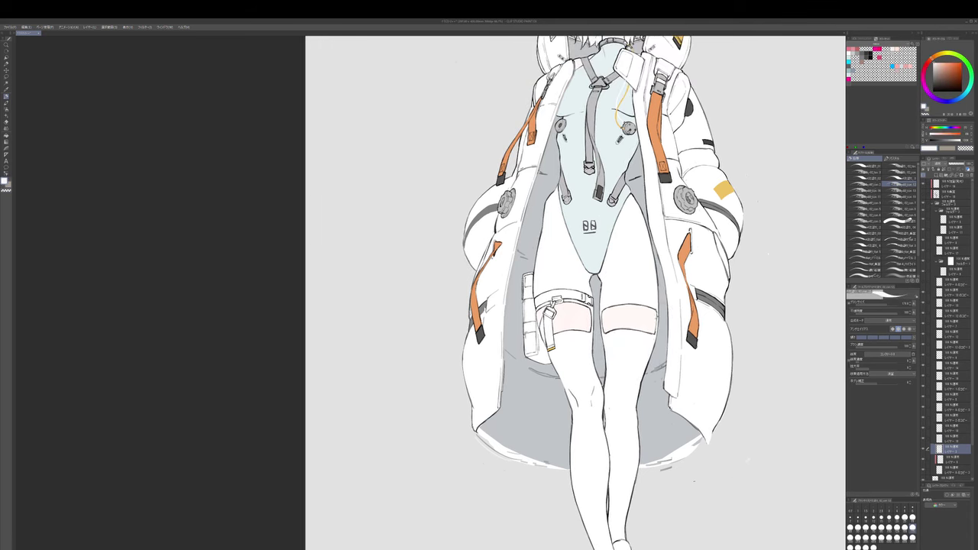
{"action": "left_click_drag", "start_coordinate": [655, 329], "coordinate": [653, 355]}
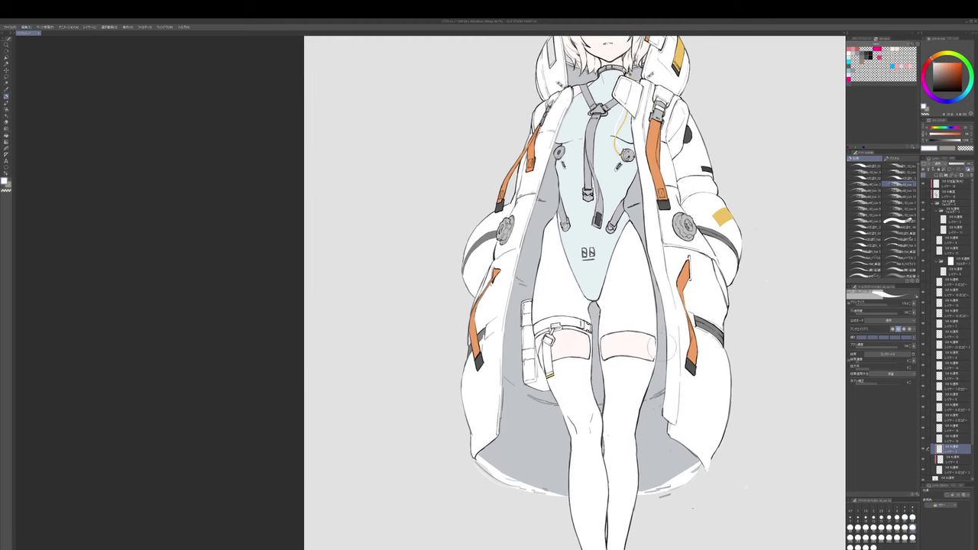
{"action": "left_click", "coordinate": [647, 346], "text": "alt"}
{"action": "left_click", "coordinate": [610, 366], "text": "alt"}
- Select the coat's layer from its lower hem and mirror the canvas view horizontally
{"action": "left_click_drag", "start_coordinate": [621, 302], "coordinate": [671, 221]}
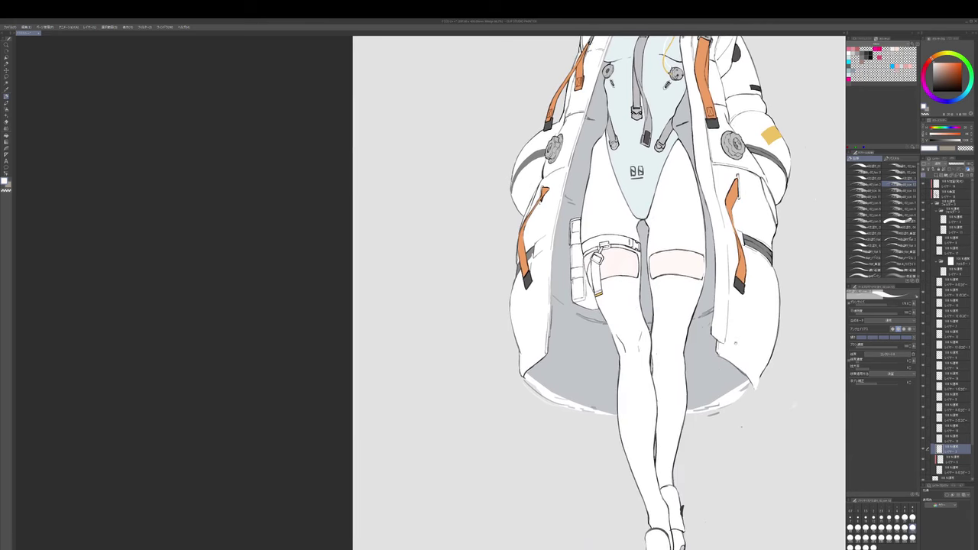
{"action": "left_click", "coordinate": [750, 360], "text": "ctrl+shift"}
{"action": "key", "text": "h"}
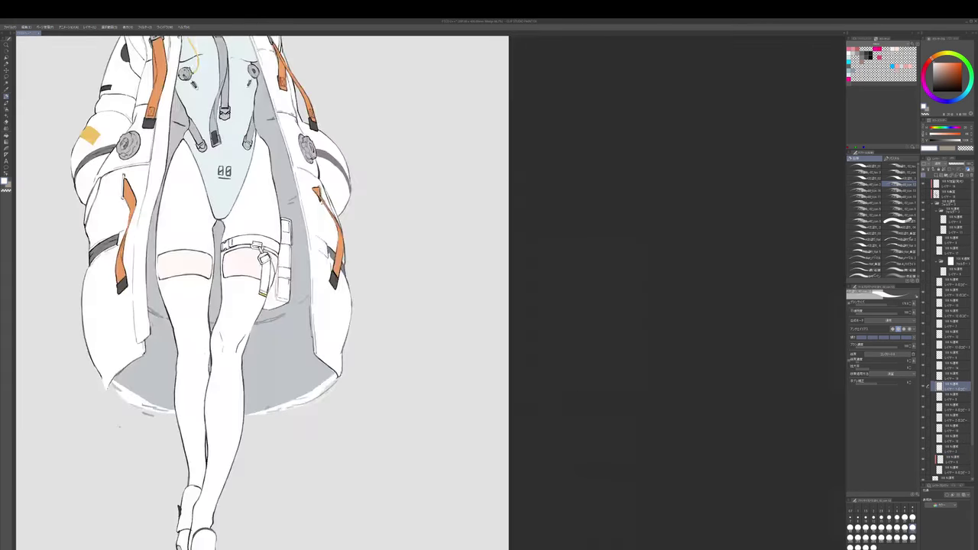
{"action": "left_click_drag", "start_coordinate": [254, 389], "coordinate": [714, 394]}
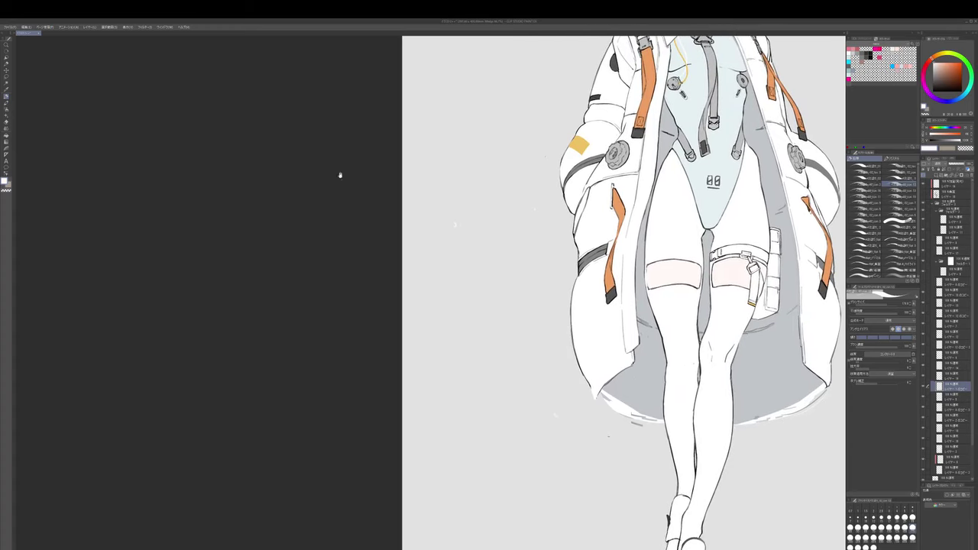
- Ink a dark line along the folded hem edge at the coat's pointed lower corner, retrying the stroke with a larger brush
{"action": "scroll", "coordinate": [663, 292], "scroll_direction": "up", "scroll_amount": 3}
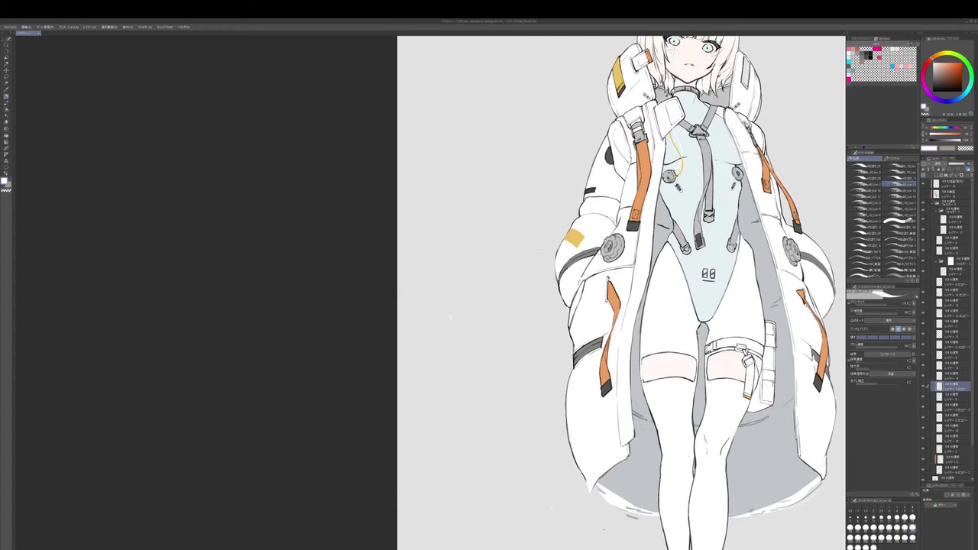
{"action": "key", "text": "x"}
{"action": "left_click_drag", "start_coordinate": [664, 393], "coordinate": [672, 316]}
{"action": "key", "text": "p"}
{"action": "key", "text": "bracketright"}
{"action": "key", "text": "bracketright"}
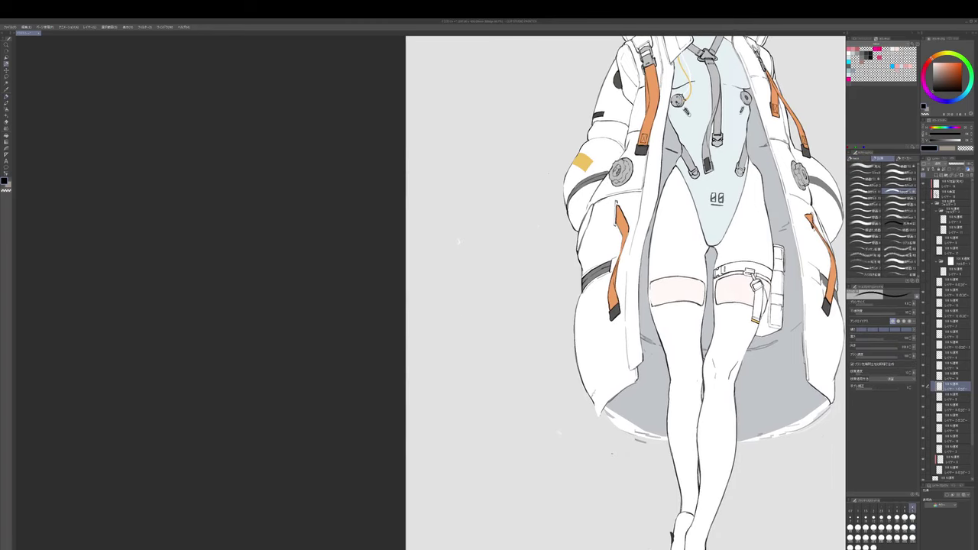
{"action": "left_click_drag", "start_coordinate": [595, 391], "coordinate": [624, 364]}
{"action": "key", "text": "bracketright"}
{"action": "key", "text": "ctrl+z"}
{"action": "key", "text": "b"}
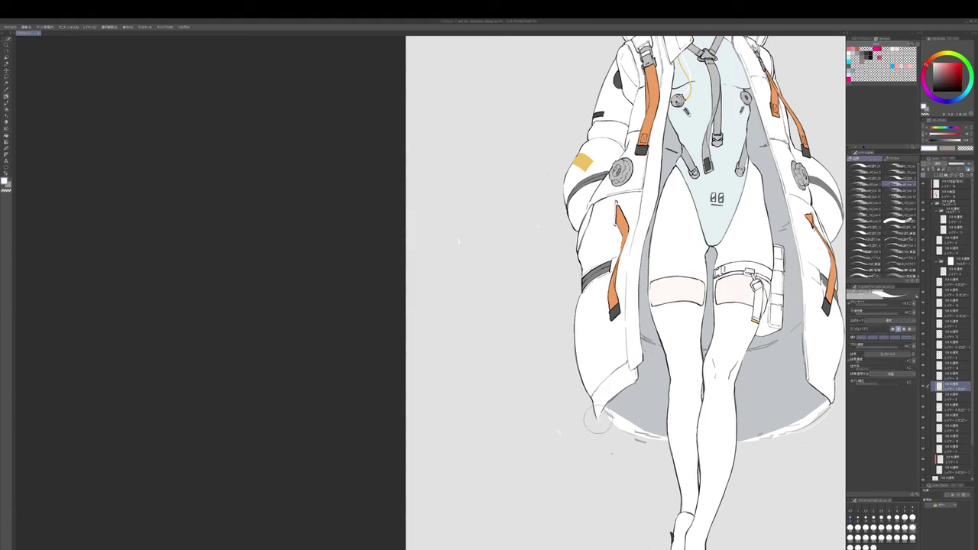
{"action": "left_click", "coordinate": [602, 417], "text": "alt"}
- Reshape and clean the pointed tip of the coat's lower corner with sampled dark line and fill colours
{"action": "key", "text": "p"}
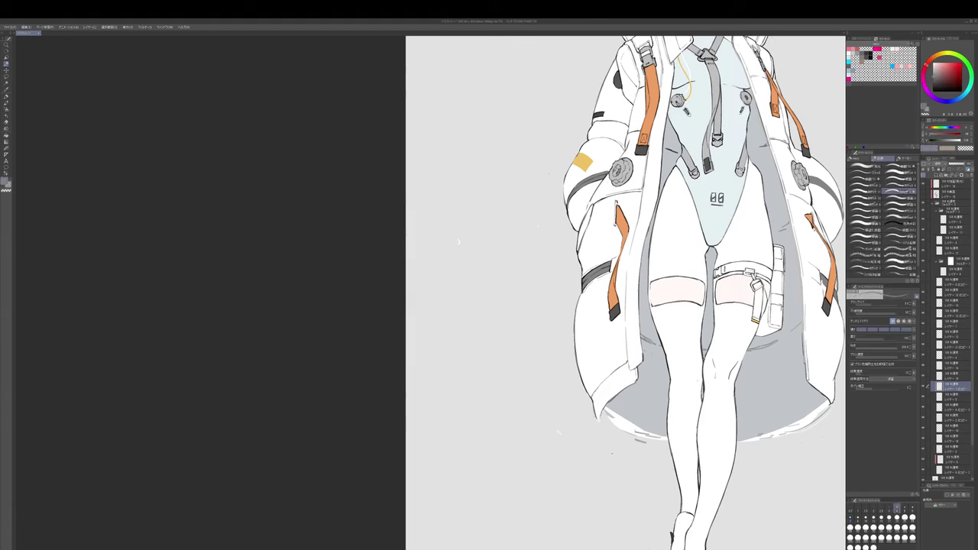
{"action": "key", "text": "bracketright"}
{"action": "key", "text": "bracketright"}
{"action": "key", "text": "b"}
{"action": "mouse_move", "coordinate": [602, 412]}
{"action": "left_mouse_down"}
{"action": "mouse_move", "coordinate": [638, 350]}
{"action": "mouse_move", "coordinate": [638, 377]}
{"action": "left_mouse_up"}
{"action": "left_click", "coordinate": [616, 388], "text": "alt"}
{"action": "left_click", "coordinate": [610, 397], "text": "alt"}
{"action": "key", "text": "c"}
{"action": "left_click", "coordinate": [629, 367], "text": "alt"}
- Add a new layer directly above the coat's layer and check the figure as a whole
{"action": "key", "text": "ctrl+shift+n"}
{"action": "key", "text": "x"}
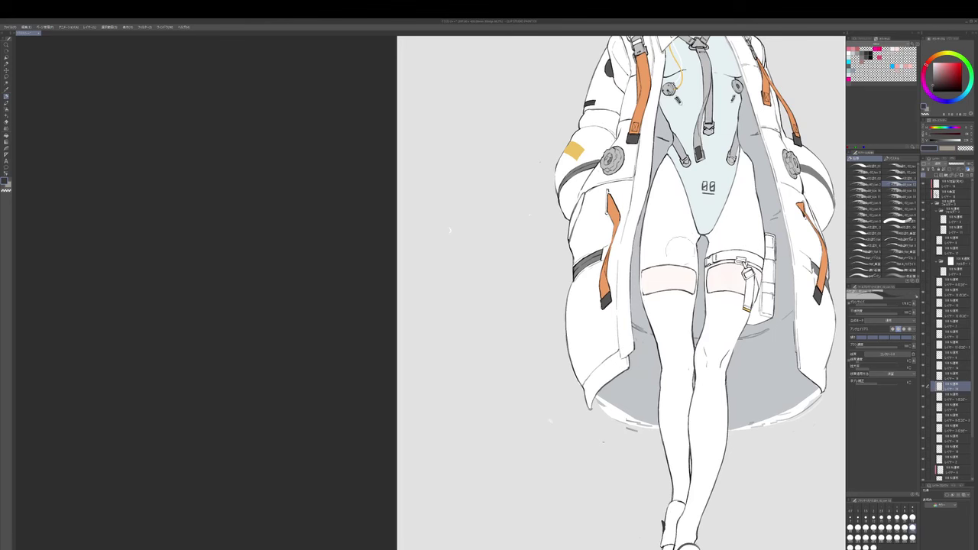
{"action": "mouse_move", "coordinate": [450, 229]}
{"action": "left_mouse_down"}
{"action": "mouse_move", "coordinate": [397, 311]}
{"action": "mouse_move", "coordinate": [405, 273]}
{"action": "left_mouse_up"}
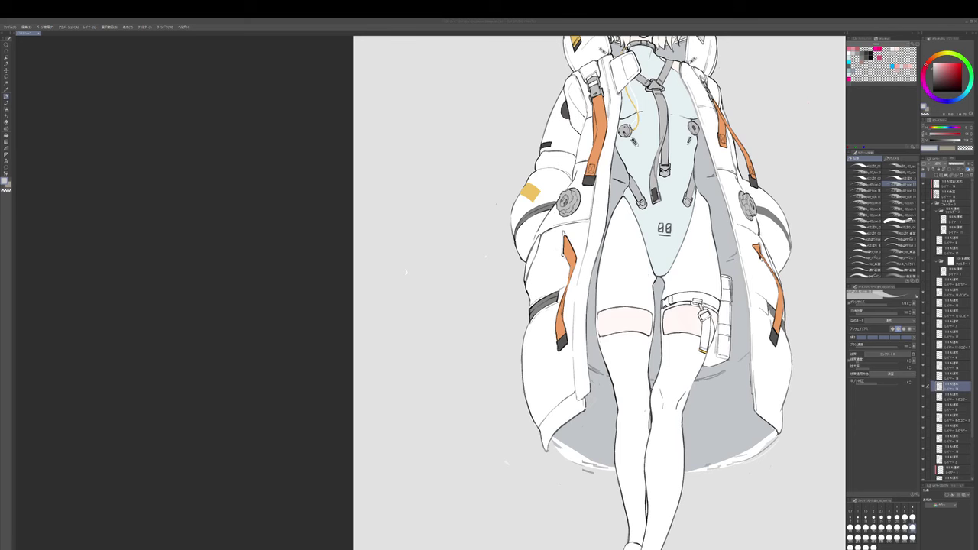
{"action": "left_click_drag", "start_coordinate": [406, 271], "coordinate": [376, 317]}
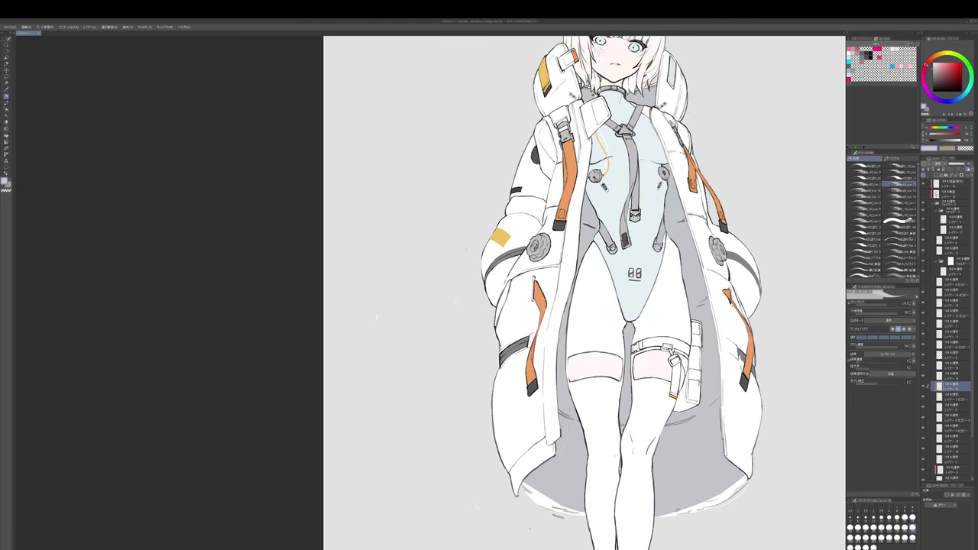
{"action": "scroll", "coordinate": [587, 287], "scroll_direction": "down", "scroll_amount": 5}
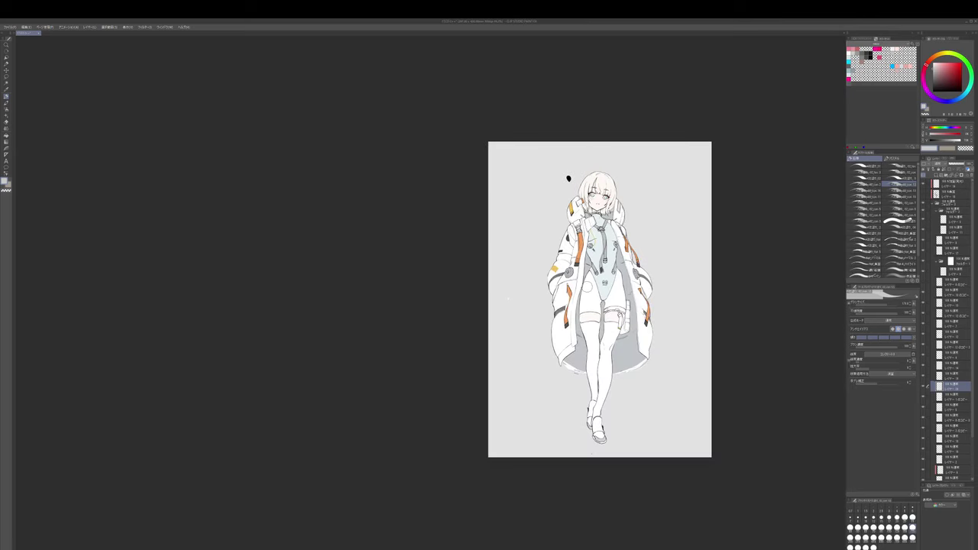
{"action": "scroll", "coordinate": [587, 287], "scroll_direction": "up", "scroll_amount": 4}
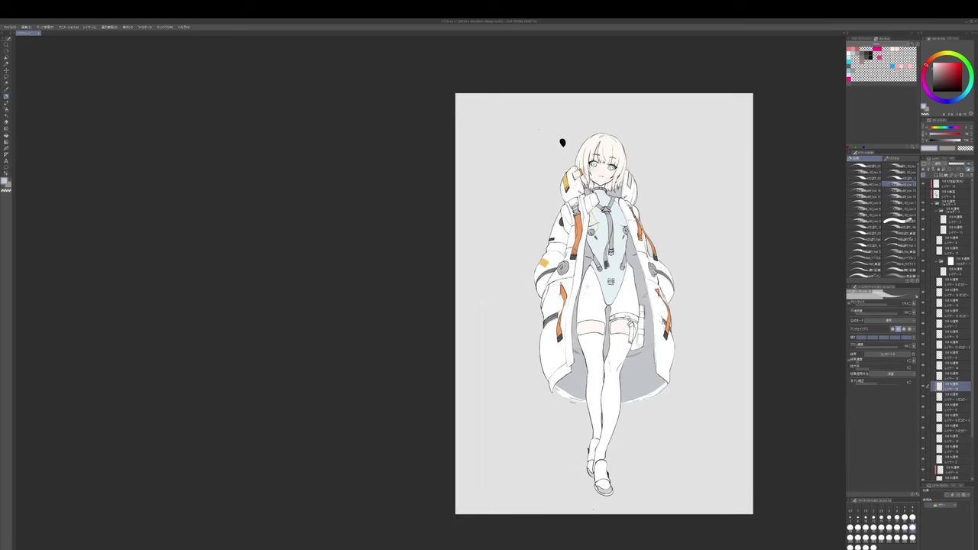
{"action": "left_click_drag", "start_coordinate": [565, 290], "coordinate": [590, 309]}
- Select the coat's layer and redraw its lower outer outline on the strapped leg's side with a sampled dark colour
{"action": "left_click", "coordinate": [689, 363], "text": "ctrl+shift"}
{"action": "left_click", "coordinate": [688, 363], "text": "alt"}
{"action": "key", "text": "p"}
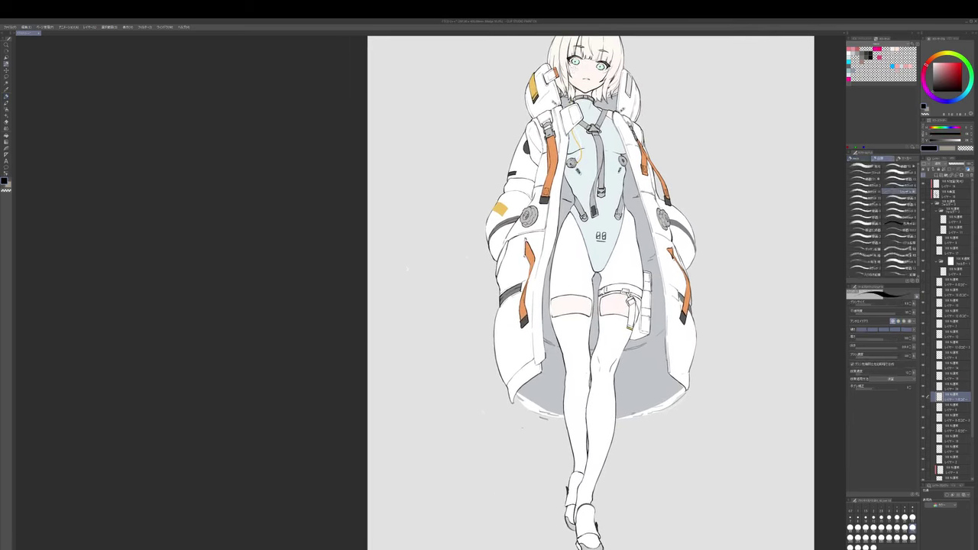
{"action": "key", "text": "["}
{"action": "key", "text": "]"}
{"action": "key", "text": "ctrl+z"}
{"action": "key", "text": "]"}
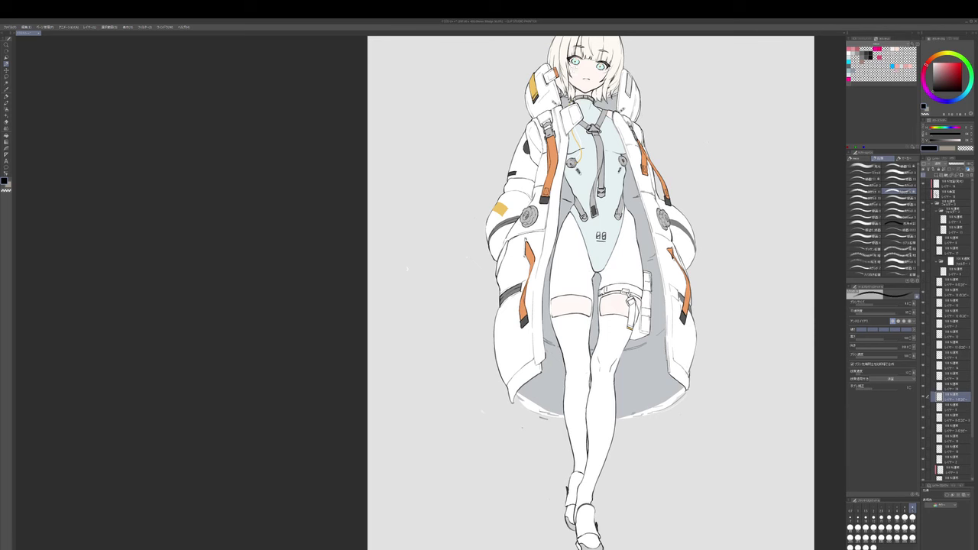
{"action": "key", "text": "e"}
{"action": "key", "text": "p"}
{"action": "key", "text": "["}
{"action": "key", "text": "["}
{"action": "key", "text": "]"}
{"action": "left_click_drag", "start_coordinate": [690, 364], "coordinate": [681, 377]}
- Retouch the coat's shoulder and upper front edge on the strapped leg's side with sampled colours, checking with the canvas view mirrored
{"action": "left_click_drag", "start_coordinate": [604, 275], "coordinate": [607, 331]}
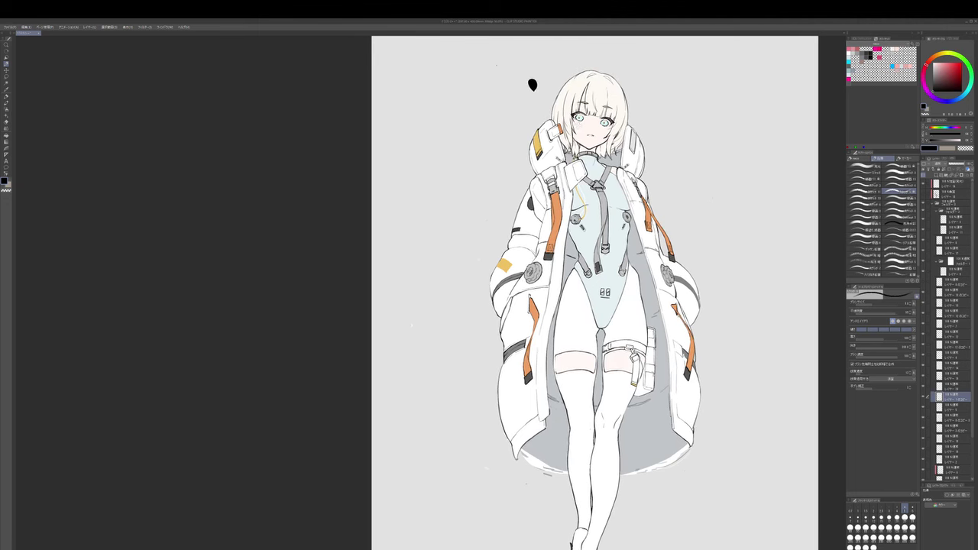
{"action": "key", "text": "p"}
{"action": "left_click", "coordinate": [627, 189], "text": "alt"}
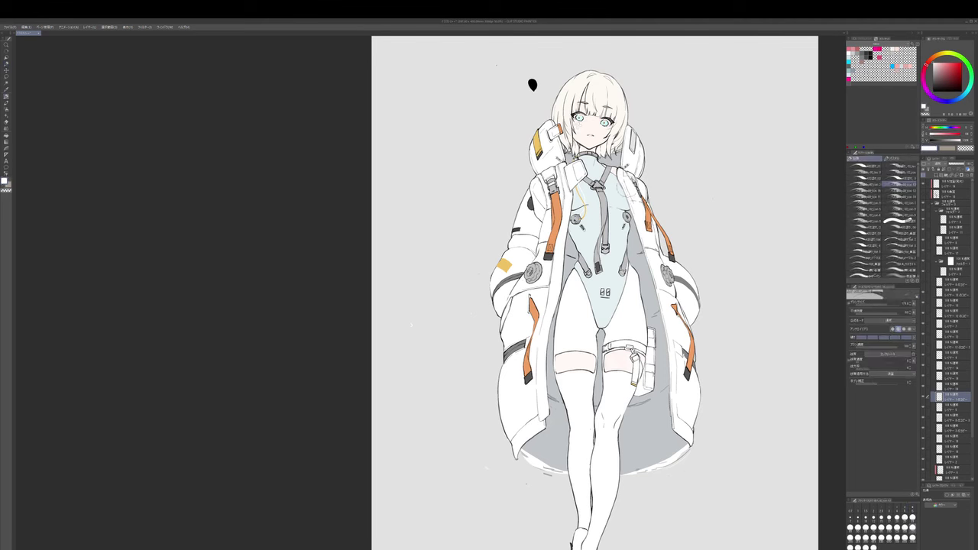
{"action": "left_click", "coordinate": [634, 197], "text": "alt"}
{"action": "left_click", "coordinate": [641, 213], "text": "alt"}
{"action": "key", "text": "h"}
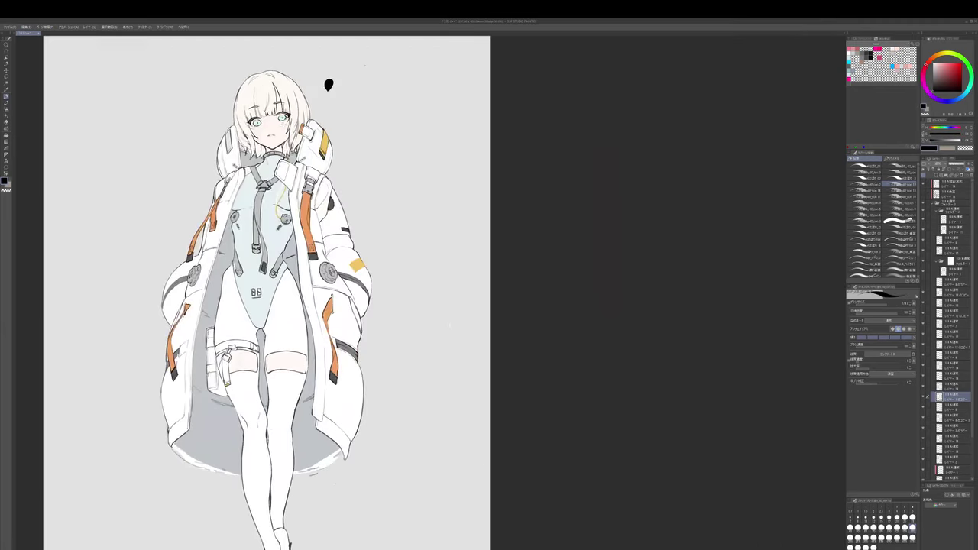
{"action": "left_click_drag", "start_coordinate": [329, 84], "coordinate": [740, 37]}
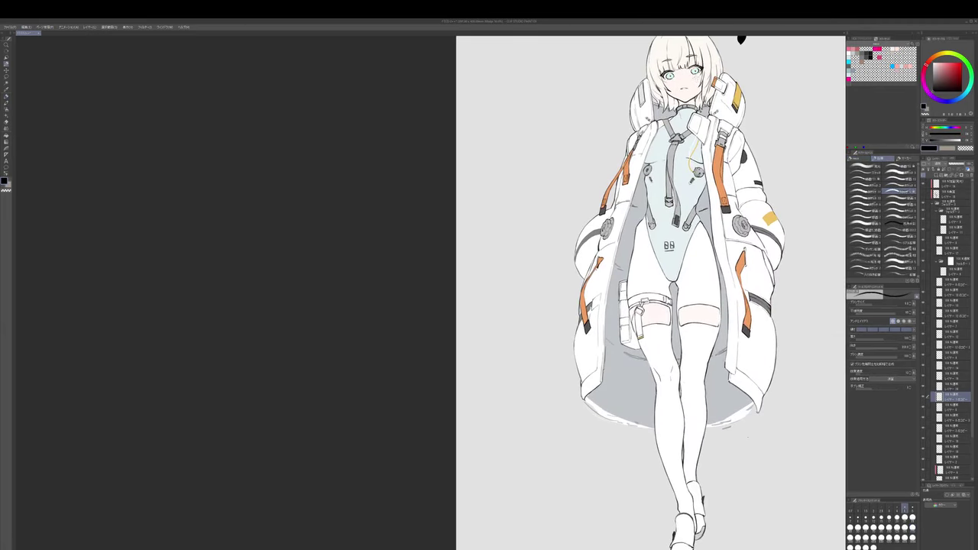
{"action": "key", "text": "p"}
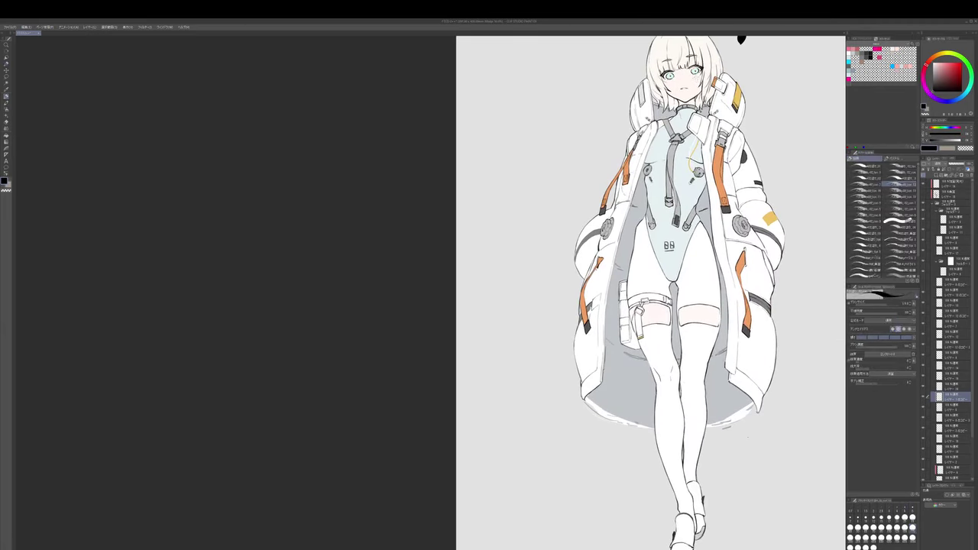
{"action": "left_click", "coordinate": [632, 194], "text": "alt"}
{"action": "key", "text": "bracketright"}
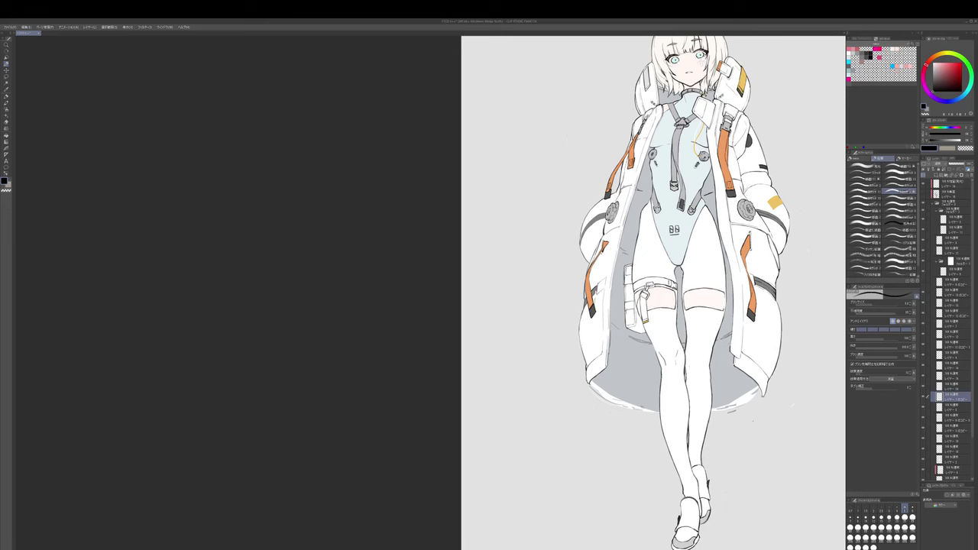
- Clean up the coat panel below the lower orange strap on the strapped leg's side, alternating white and dark strokes
{"action": "key", "text": "p"}
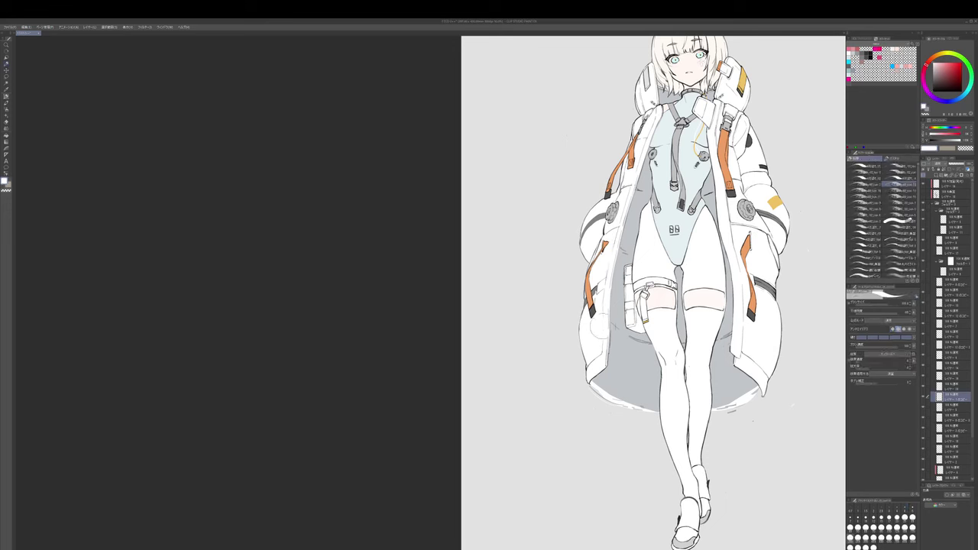
{"action": "key", "text": "p"}
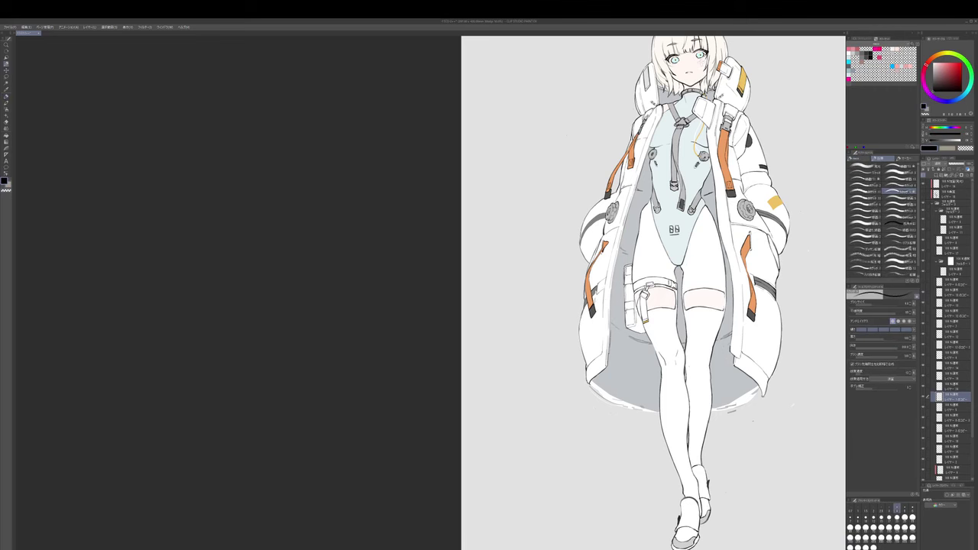
{"action": "key", "text": "]"}
{"action": "mouse_move", "coordinate": [603, 312]}
{"action": "left_mouse_down"}
{"action": "mouse_move", "coordinate": [602, 338]}
{"action": "mouse_move", "coordinate": [611, 336]}
{"action": "left_mouse_up"}
{"action": "key", "text": "p"}
{"action": "left_click", "coordinate": [604, 363], "text": "alt"}
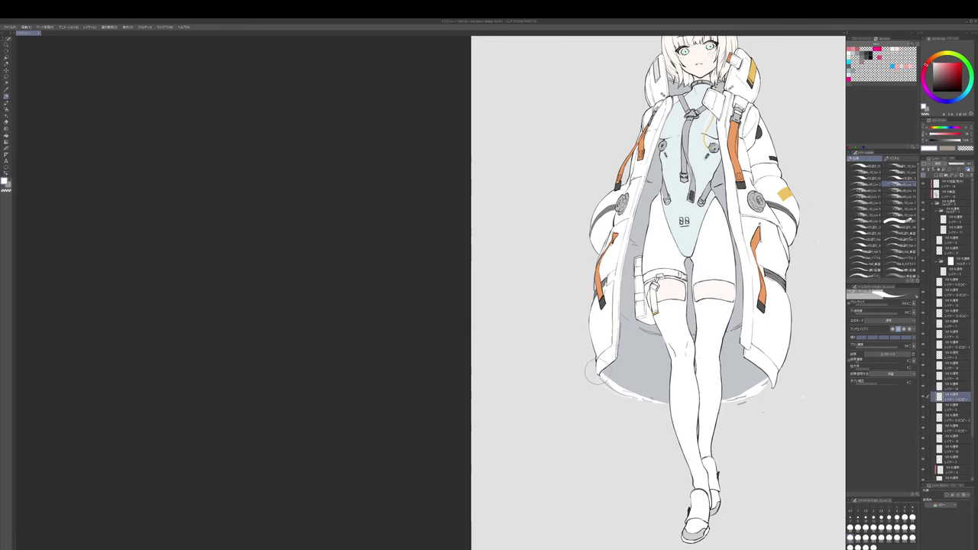
- Redraw the sleeve's outer outline where the grey band meets it on the strapped leg's side
{"action": "scroll", "coordinate": [604, 350], "scroll_direction": "down", "scroll_amount": 2}
{"action": "mouse_move", "coordinate": [612, 295]}
{"action": "left_mouse_down"}
{"action": "mouse_move", "coordinate": [608, 309]}
{"action": "mouse_move", "coordinate": [636, 339]}
{"action": "left_mouse_up"}
{"action": "scroll", "coordinate": [610, 307], "scroll_direction": "up", "scroll_amount": 4}
{"action": "left_click", "coordinate": [577, 322], "text": "alt"}
{"action": "key", "text": "p"}
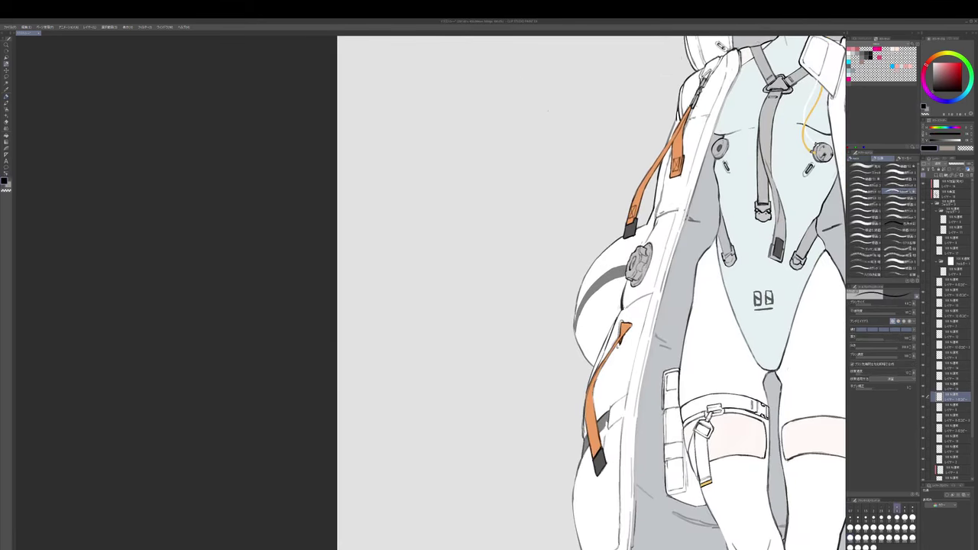
{"action": "left_click_drag", "start_coordinate": [576, 322], "coordinate": [579, 334]}
{"action": "key", "text": "bracketright"}
{"action": "key", "text": "bracketright"}
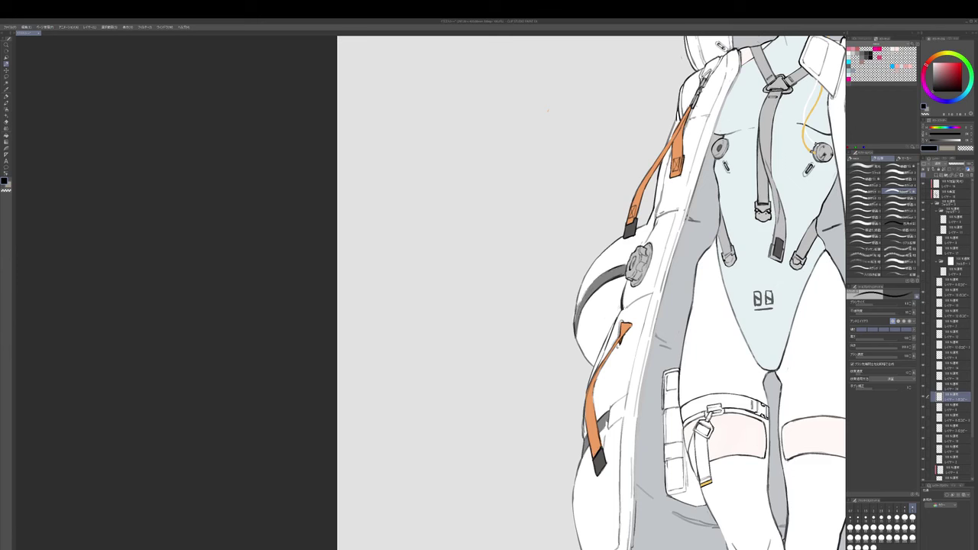
{"action": "key", "text": "ctrl+z"}
{"action": "left_click_drag", "start_coordinate": [583, 298], "coordinate": [574, 321]}
- Retouch the sleeve's grey band with sampled grey and erase the excess along its outer edge
{"action": "key", "text": "b"}
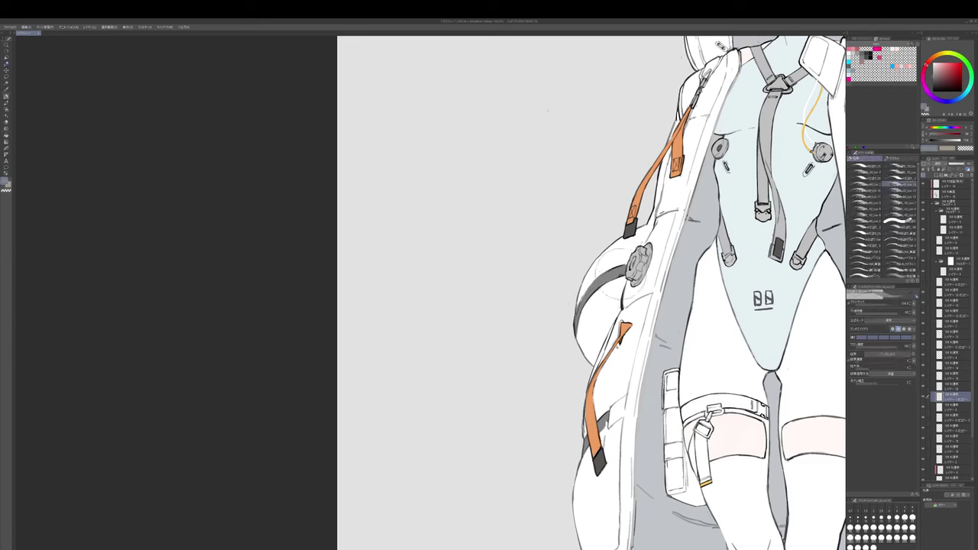
{"action": "left_click", "coordinate": [599, 289], "text": "alt"}
{"action": "key", "text": "p"}
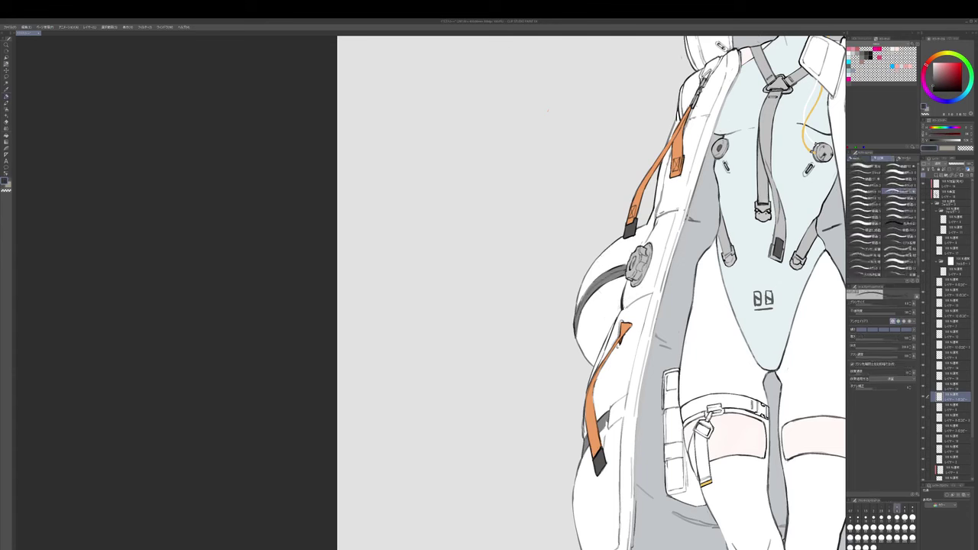
{"action": "key", "text": "e"}
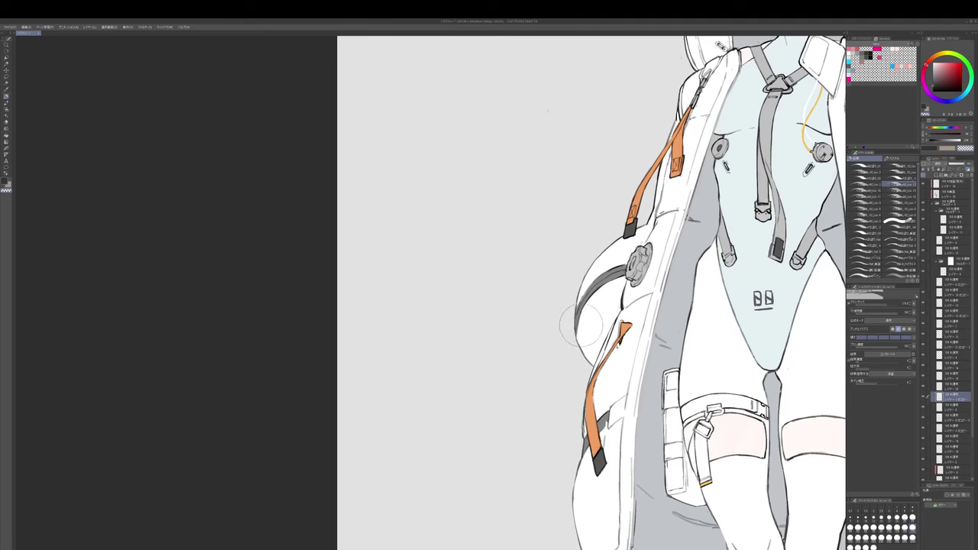
{"action": "scroll", "coordinate": [581, 324], "scroll_direction": "down", "scroll_amount": 4}
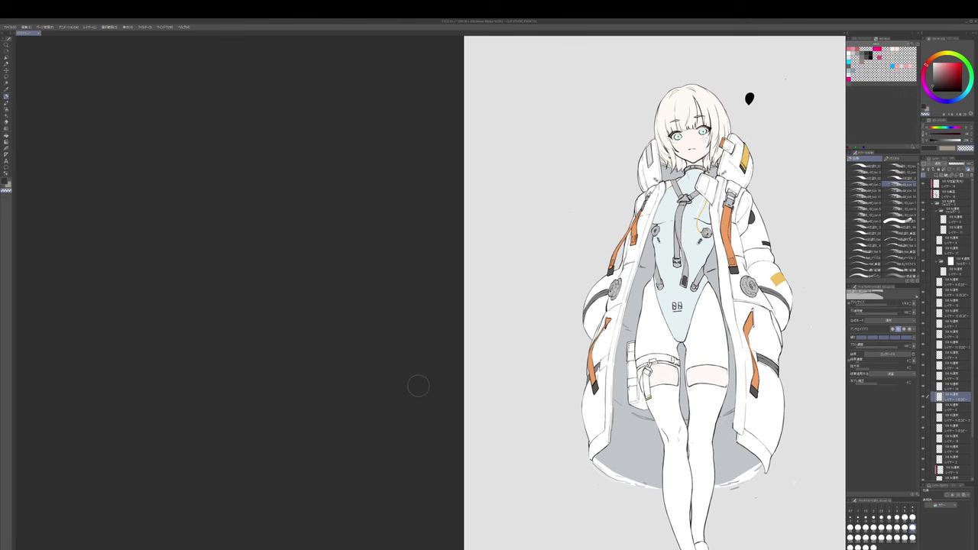
- Select the face's layer, cover the open mouth with sampled colour and redraw it as a closed wavy line
{"action": "left_click_drag", "start_coordinate": [769, 186], "coordinate": [697, 291]}
{"action": "scroll", "coordinate": [644, 242], "scroll_direction": "up", "scroll_amount": 4}
{"action": "scroll", "coordinate": [611, 246], "scroll_direction": "up", "scroll_amount": 1}
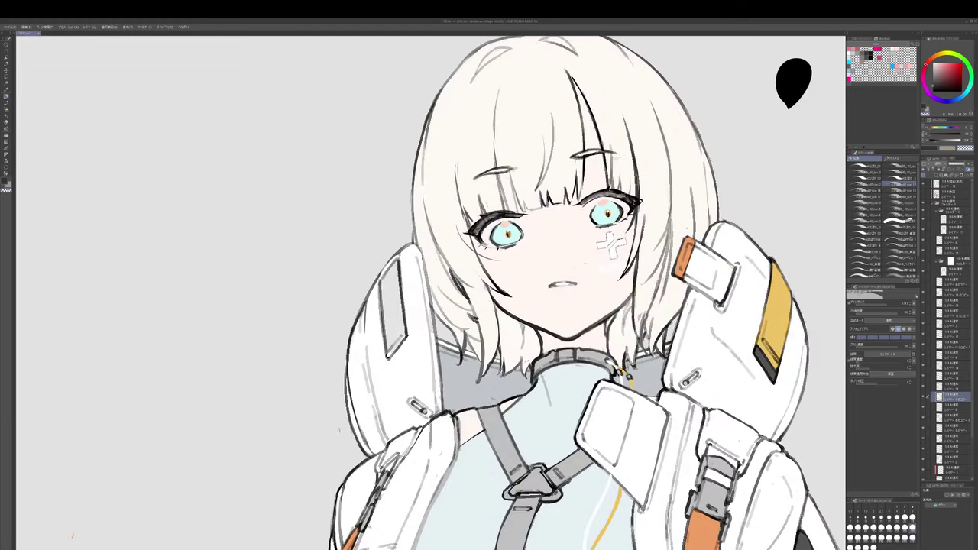
{"action": "left_click", "coordinate": [556, 288], "text": "ctrl+shift"}
{"action": "left_click", "coordinate": [555, 288], "text": "alt"}
{"action": "left_click_drag", "start_coordinate": [555, 287], "coordinate": [569, 286]}
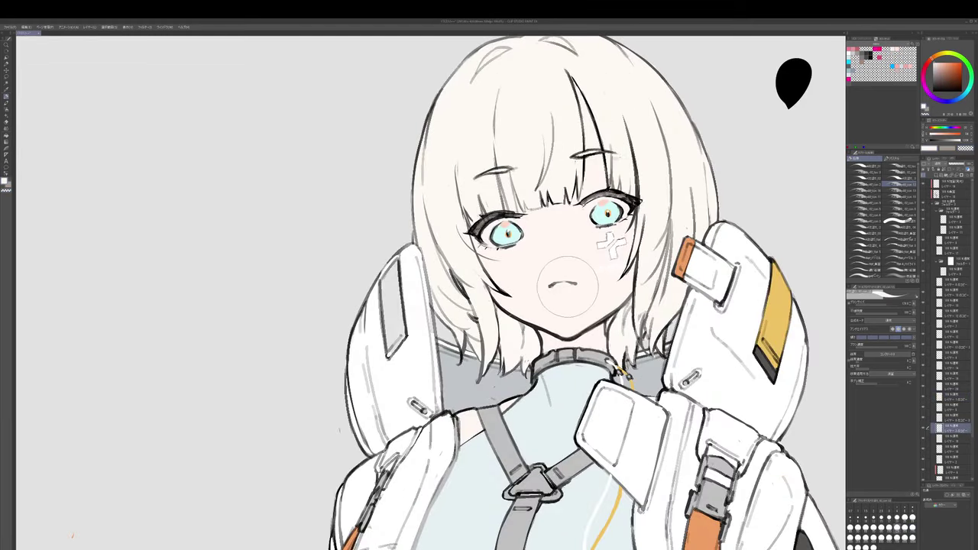
{"action": "left_click", "coordinate": [549, 285], "text": "alt"}
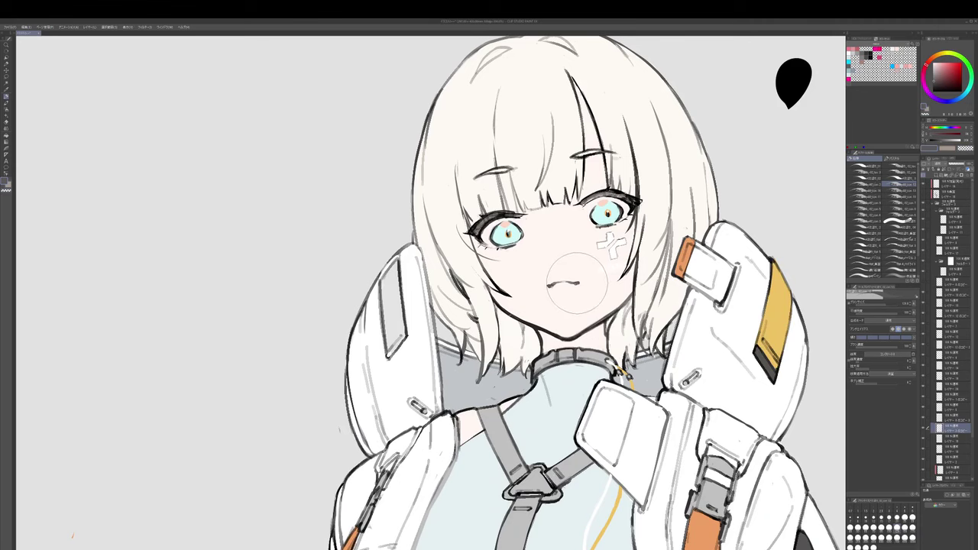
{"action": "mouse_move", "coordinate": [581, 283]}
{"action": "left_mouse_down"}
{"action": "mouse_move", "coordinate": [580, 292]}
{"action": "mouse_move", "coordinate": [537, 191]}
{"action": "left_mouse_up"}
- Mirror and rotate the canvas view and refine the mouth line with sampled skin and line colours
{"action": "key", "text": "h"}
{"action": "left_click_drag", "start_coordinate": [306, 336], "coordinate": [594, 240]}
{"action": "left_click", "coordinate": [565, 300], "text": "alt"}
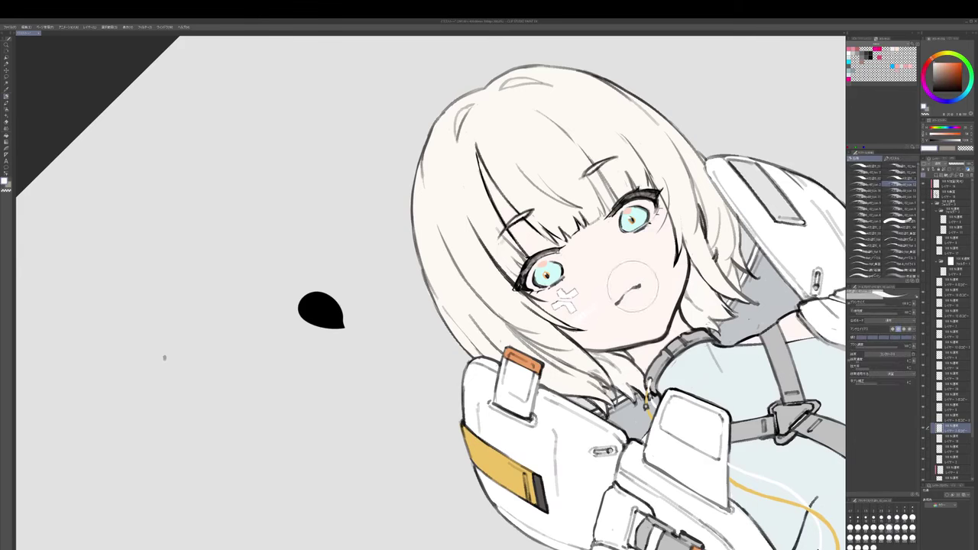
{"action": "left_click", "coordinate": [628, 290], "text": "alt"}
{"action": "left_click_drag", "start_coordinate": [625, 294], "coordinate": [637, 288]}
{"action": "left_click", "coordinate": [634, 288], "text": "alt"}
- Select the cheek plaster's layer and retouch the outer end of its lower strip with sampled colours and a smaller brush
{"action": "scroll", "coordinate": [554, 302], "scroll_direction": "up", "scroll_amount": 3}
{"action": "left_click", "coordinate": [556, 311], "text": "ctrl+shift"}
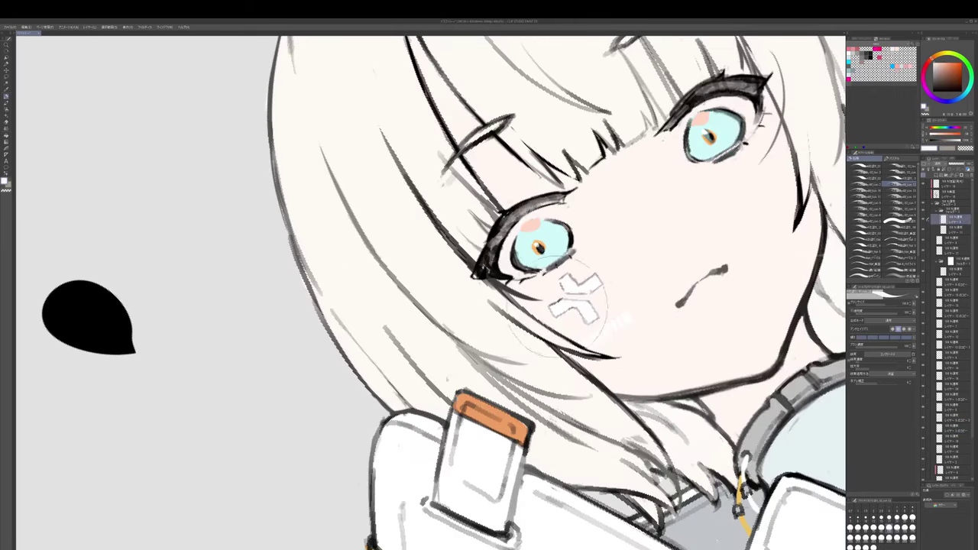
{"action": "left_click", "coordinate": [562, 305], "text": "alt"}
{"action": "key", "text": "["}
{"action": "left_click", "coordinate": [553, 302], "text": "alt"}
{"action": "left_click", "coordinate": [561, 305], "text": "alt"}
{"action": "left_click", "coordinate": [555, 310], "text": "alt"}
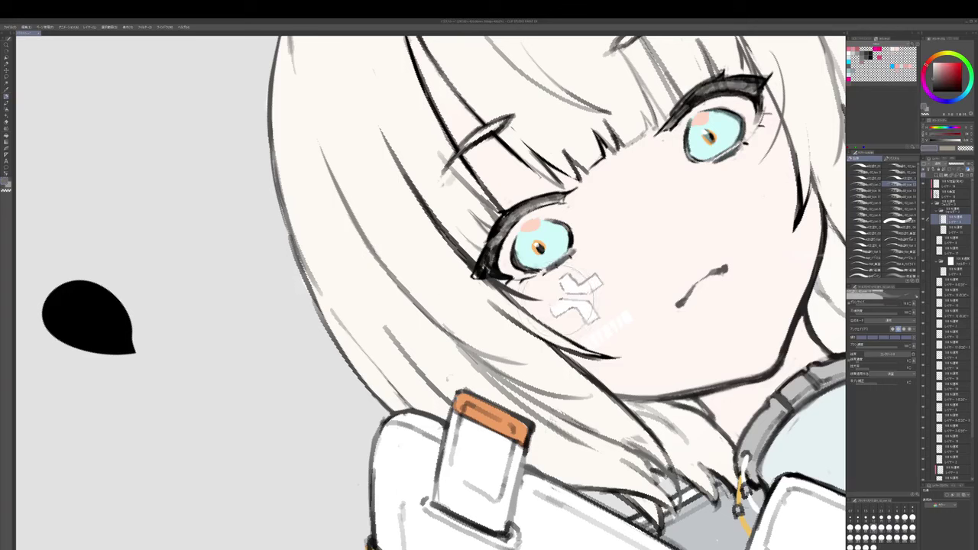
{"action": "left_click_drag", "start_coordinate": [560, 299], "coordinate": [551, 310]}
{"action": "left_click", "coordinate": [575, 304], "text": "alt"}
{"action": "key", "text": "]"}
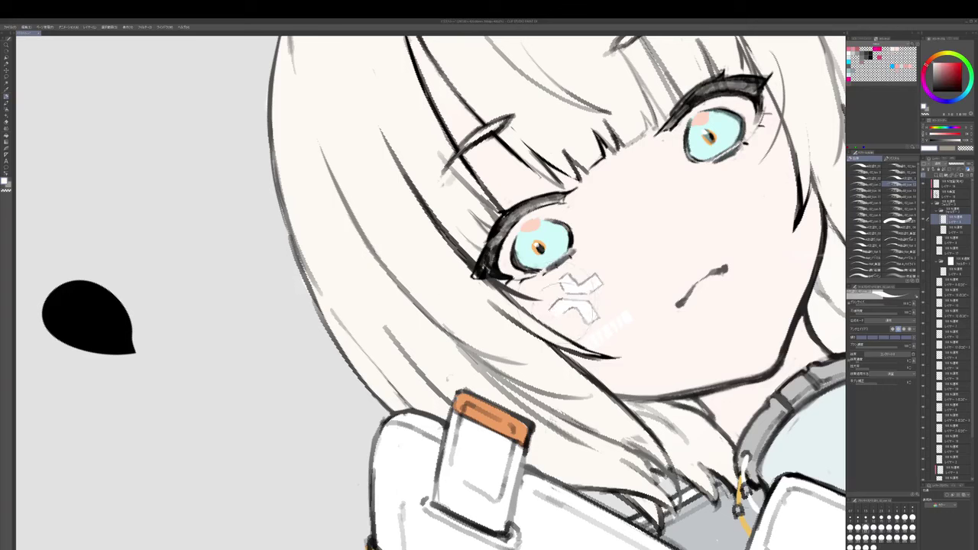
- Reshape the upper strip of the crossed cheek plaster with sampled white, grey and skin colours
{"action": "left_click", "coordinate": [560, 289], "text": "alt"}
{"action": "mouse_move", "coordinate": [561, 287]}
{"action": "left_mouse_down"}
{"action": "mouse_move", "coordinate": [553, 312]}
{"action": "mouse_move", "coordinate": [568, 316]}
{"action": "mouse_move", "coordinate": [595, 291]}
{"action": "mouse_move", "coordinate": [584, 291]}
{"action": "left_mouse_up"}
{"action": "left_click", "coordinate": [571, 309], "text": "alt"}
{"action": "left_click", "coordinate": [599, 281], "text": "alt"}
{"action": "left_click", "coordinate": [584, 287], "text": "alt"}
{"action": "left_click", "coordinate": [600, 285], "text": "alt"}
{"action": "left_click", "coordinate": [591, 287], "text": "alt"}
{"action": "left_click", "coordinate": [588, 285], "text": "alt"}
{"action": "left_click", "coordinate": [591, 281], "text": "alt"}
{"action": "left_click", "coordinate": [567, 286], "text": "alt"}
{"action": "left_click", "coordinate": [579, 283], "text": "alt"}
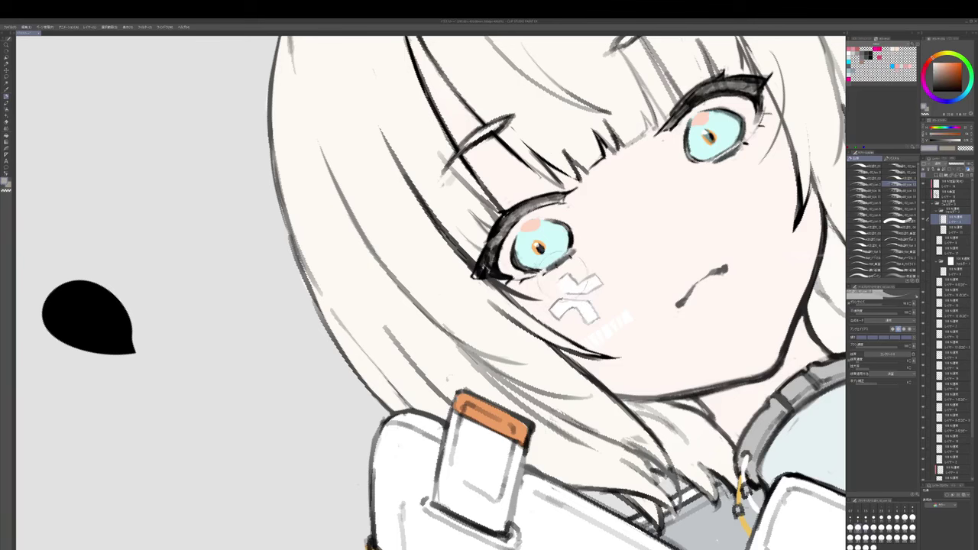
- Finish the cheek plaster's edges, then add a new layer and place it below the other layer in its folder
{"action": "left_click", "coordinate": [564, 289], "text": "alt"}
{"action": "left_click", "coordinate": [565, 290], "text": "alt"}
{"action": "mouse_move", "coordinate": [565, 291]}
{"action": "left_mouse_down"}
{"action": "mouse_move", "coordinate": [570, 314]}
{"action": "mouse_move", "coordinate": [608, 311]}
{"action": "left_mouse_up"}
{"action": "left_click", "coordinate": [571, 314], "text": "ctrl+shift"}
{"action": "left_click", "coordinate": [573, 314], "text": "ctrl+shift"}
{"action": "key", "text": "ctrl+shift+n"}
{"action": "left_click_drag", "start_coordinate": [954, 272], "coordinate": [955, 286]}
{"action": "key", "text": "p"}
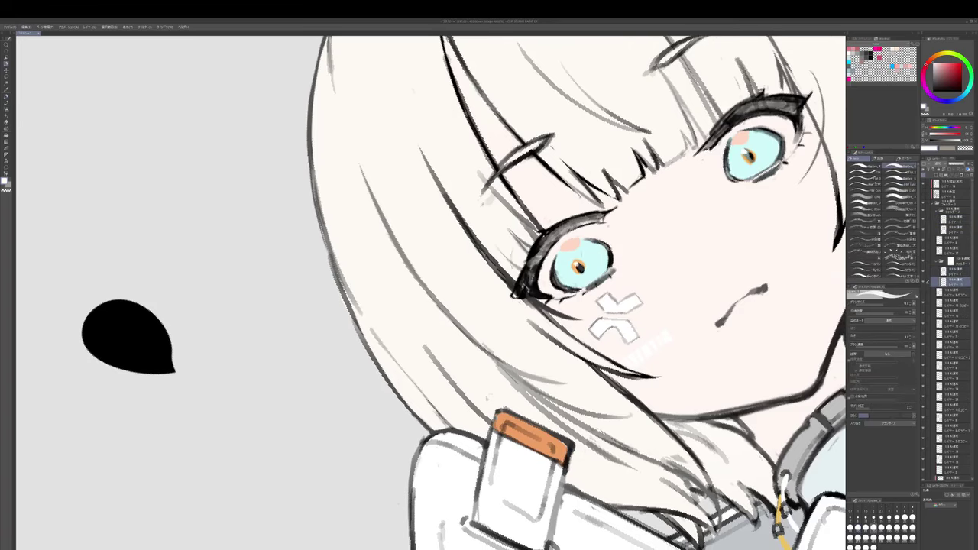
- Select the upper layer in the folder and retouch the upper eyelid line above the cheek plaster with sampled skin and line colours
{"action": "key", "text": "p"}
{"action": "left_click", "coordinate": [631, 267], "text": "alt"}
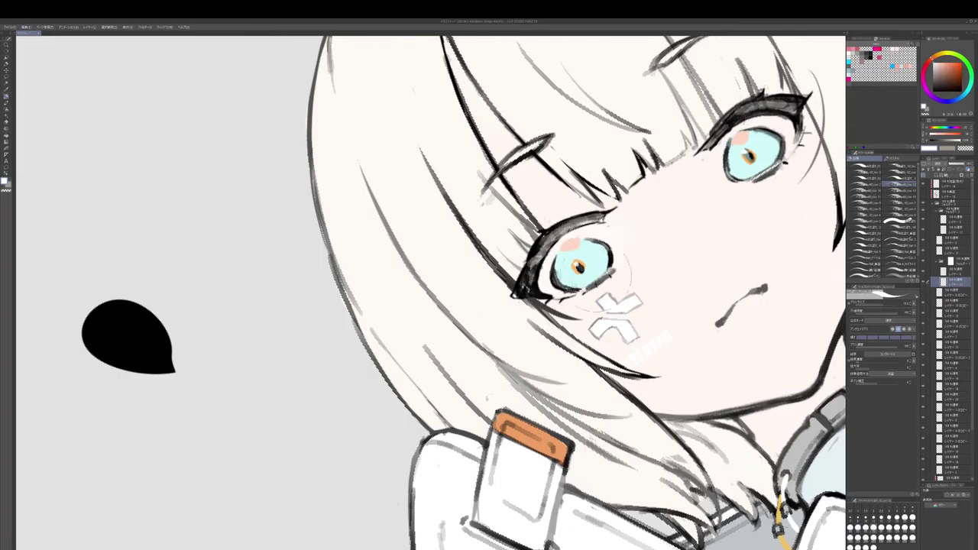
{"action": "left_click_drag", "start_coordinate": [558, 275], "coordinate": [478, 344]}
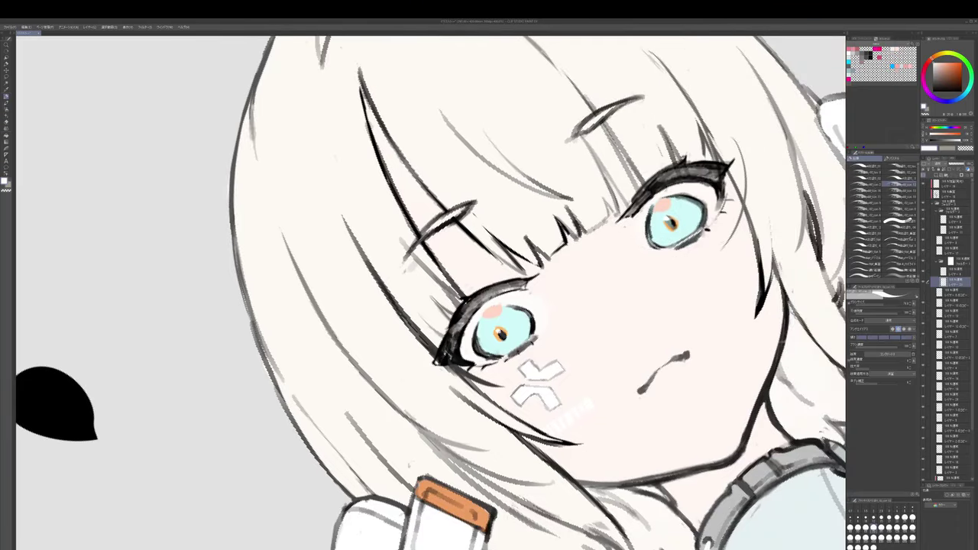
{"action": "left_click", "coordinate": [955, 272]}
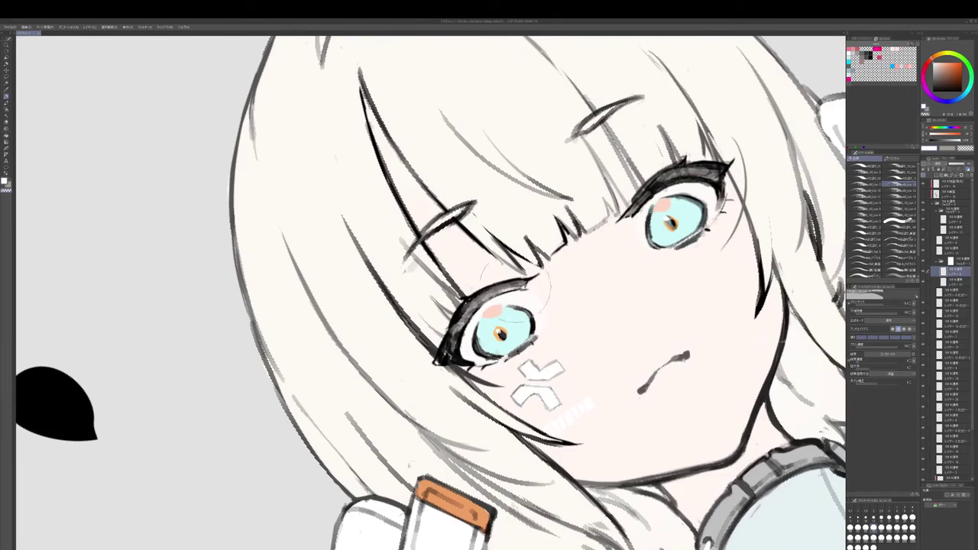
{"action": "left_click", "coordinate": [515, 286], "text": "alt"}
{"action": "left_click_drag", "start_coordinate": [496, 299], "coordinate": [516, 281]}
{"action": "left_click", "coordinate": [485, 291], "text": "alt"}
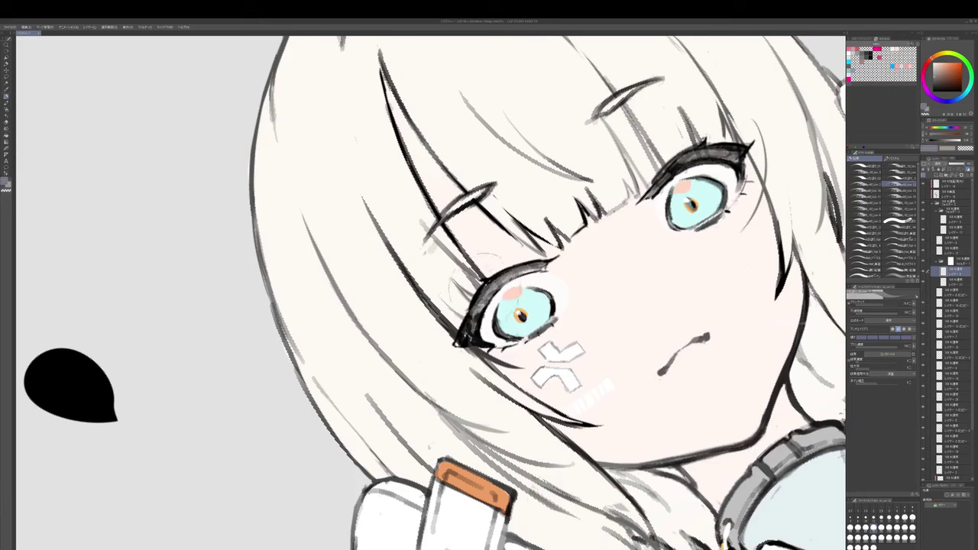
{"action": "left_click", "coordinate": [470, 327], "text": "alt"}
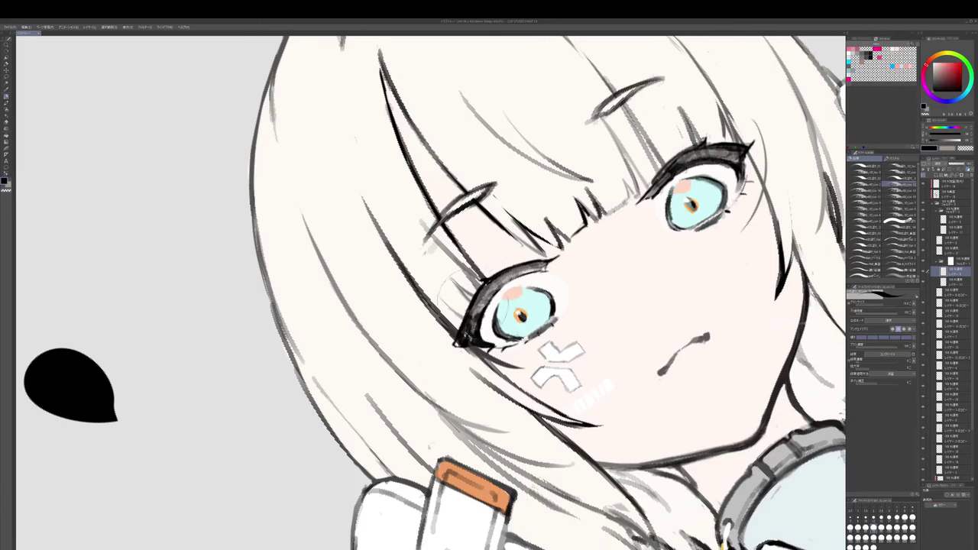
- Touch up the upper eyelid and lash lines of both eyes with sampled grey and near-black
{"action": "scroll", "coordinate": [447, 294], "scroll_direction": "down", "scroll_amount": 1}
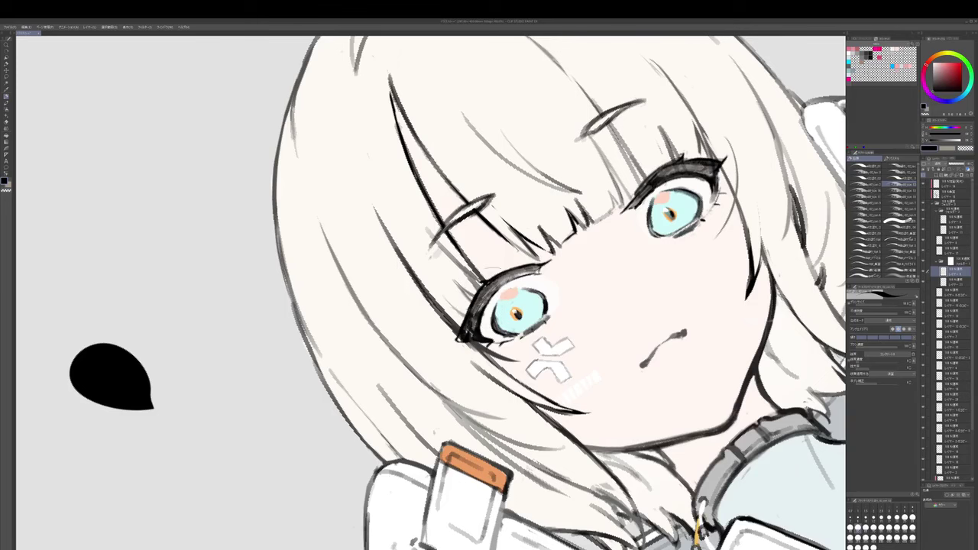
{"action": "left_click_drag", "start_coordinate": [493, 266], "coordinate": [447, 336]}
{"action": "left_click", "coordinate": [590, 272], "text": "alt"}
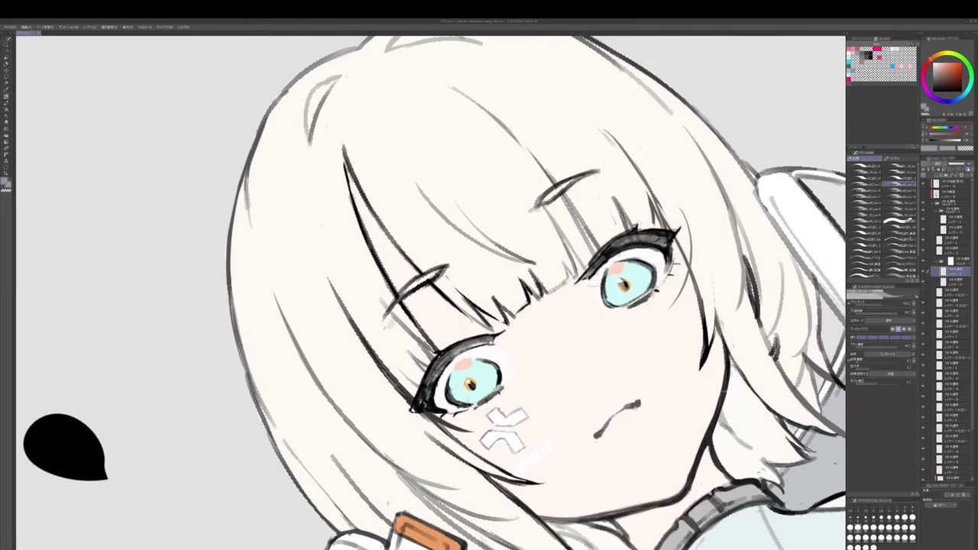
{"action": "left_click_drag", "start_coordinate": [593, 265], "coordinate": [626, 230]}
{"action": "left_click", "coordinate": [609, 248], "text": "alt"}
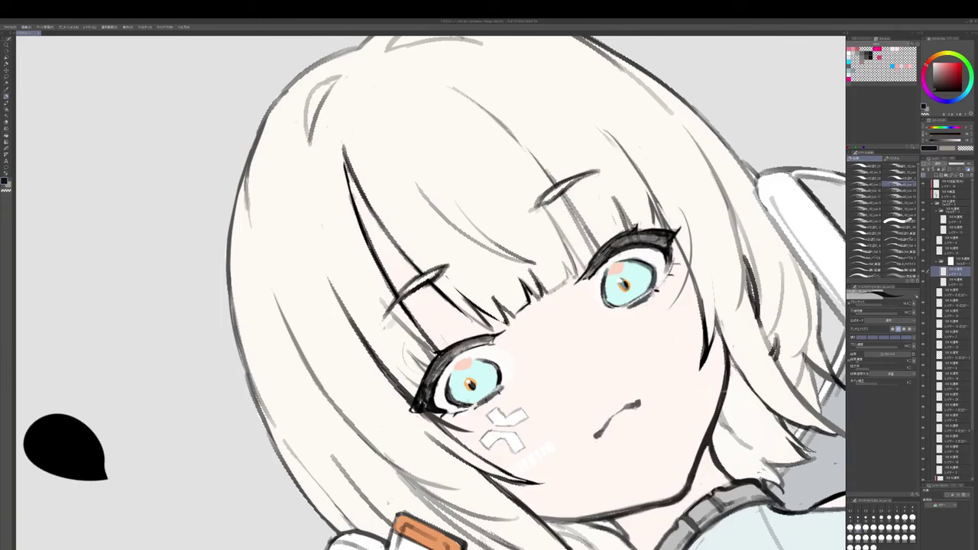
{"action": "left_click_drag", "start_coordinate": [431, 342], "coordinate": [451, 327]}
{"action": "left_click_drag", "start_coordinate": [427, 354], "coordinate": [485, 310]}
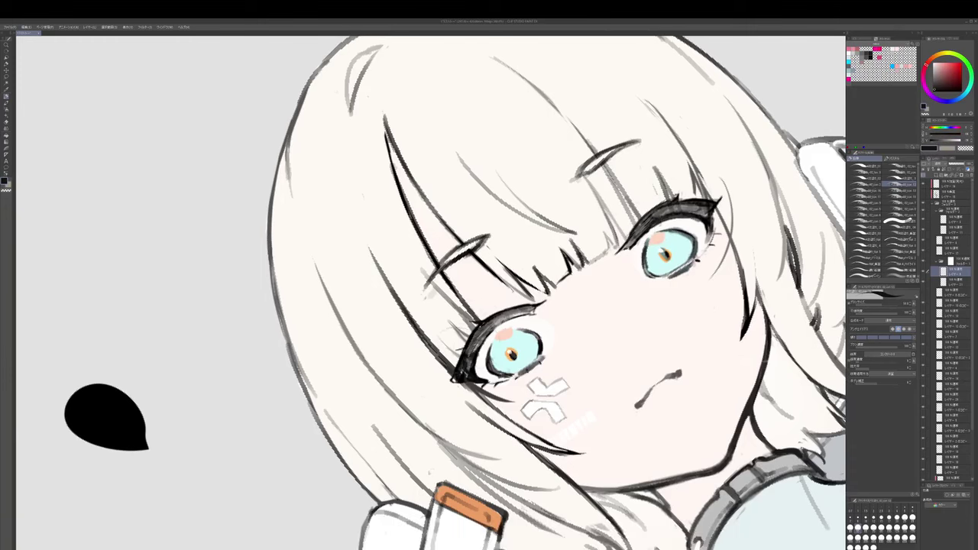
- Undo the last lash stroke and refine the lashes' tips and outer corner, alternating line colour and transparent colour
{"action": "key", "text": "ctrl+z"}
{"action": "left_click_drag", "start_coordinate": [670, 202], "coordinate": [678, 194]}
{"action": "key", "text": "c"}
{"action": "key", "text": "c"}
{"action": "left_click_drag", "start_coordinate": [453, 380], "coordinate": [478, 368]}
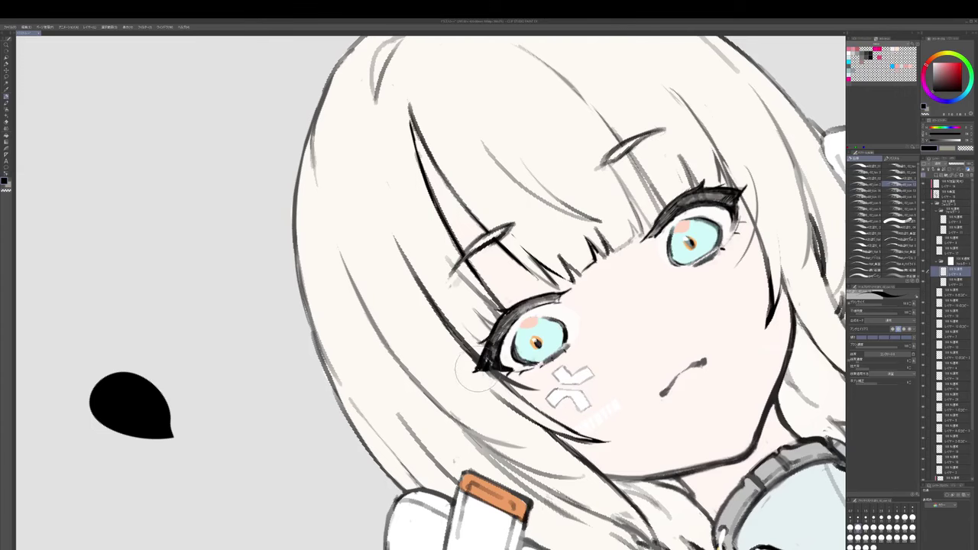
{"action": "key", "text": "c"}
- Level the canvas view, select the mouth's layer and touch up the mouth line with sampled skin colour
{"action": "scroll", "coordinate": [559, 324], "scroll_direction": "down", "scroll_amount": 4}
{"action": "key", "text": "r"}
{"action": "left_click_drag", "start_coordinate": [559, 324], "coordinate": [501, 404]}
{"action": "left_click_drag", "start_coordinate": [243, 208], "coordinate": [269, 165]}
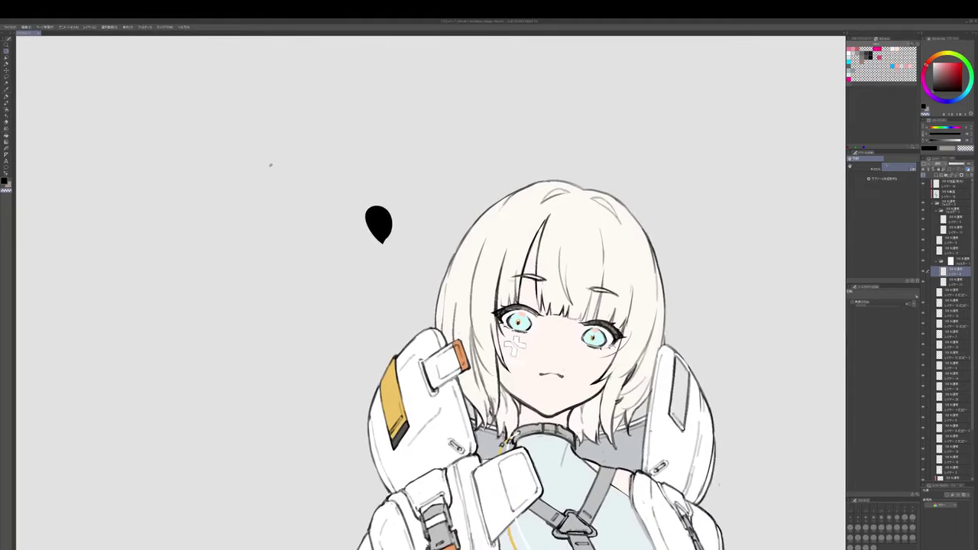
{"action": "scroll", "coordinate": [563, 365], "scroll_direction": "up", "scroll_amount": 2}
{"action": "key", "text": "p"}
{"action": "left_click", "coordinate": [562, 367], "text": "ctrl+shift"}
{"action": "left_click", "coordinate": [564, 371], "text": "alt"}
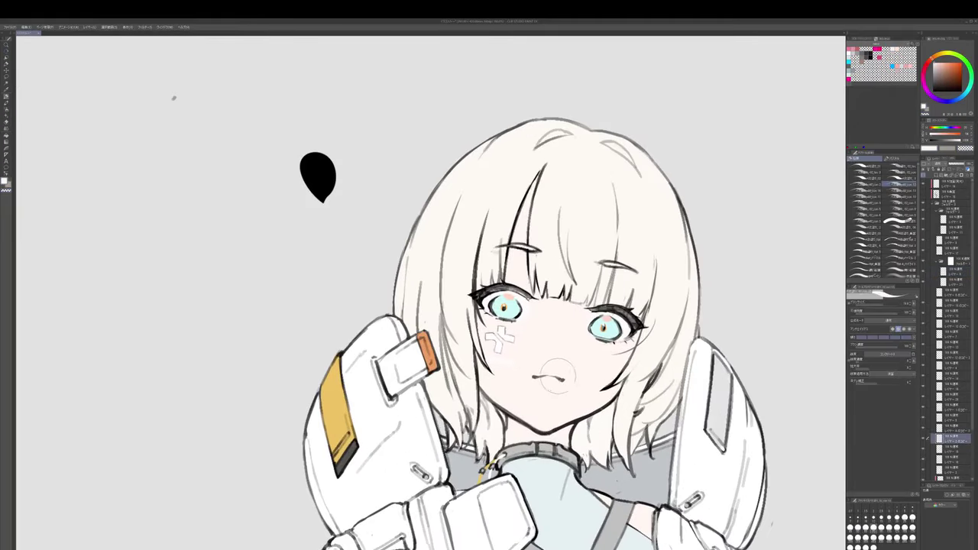
{"action": "scroll", "coordinate": [563, 377], "scroll_direction": "down", "scroll_amount": 2}
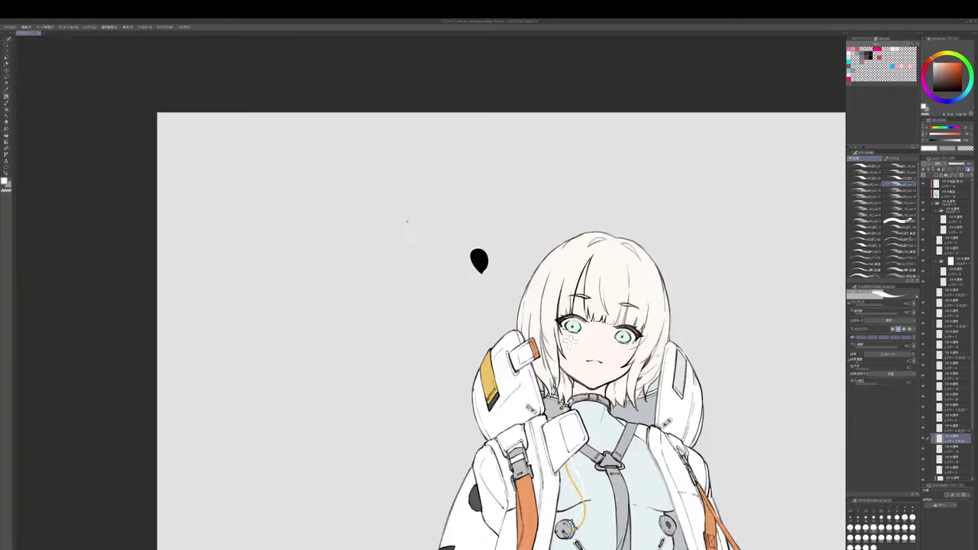
- Mirror the canvas view and refine the ends of the mouth line with line and skin colours
{"action": "key", "text": "h"}
{"action": "left_click_drag", "start_coordinate": [374, 445], "coordinate": [677, 408]}
{"action": "scroll", "coordinate": [544, 327], "scroll_direction": "up", "scroll_amount": 2}
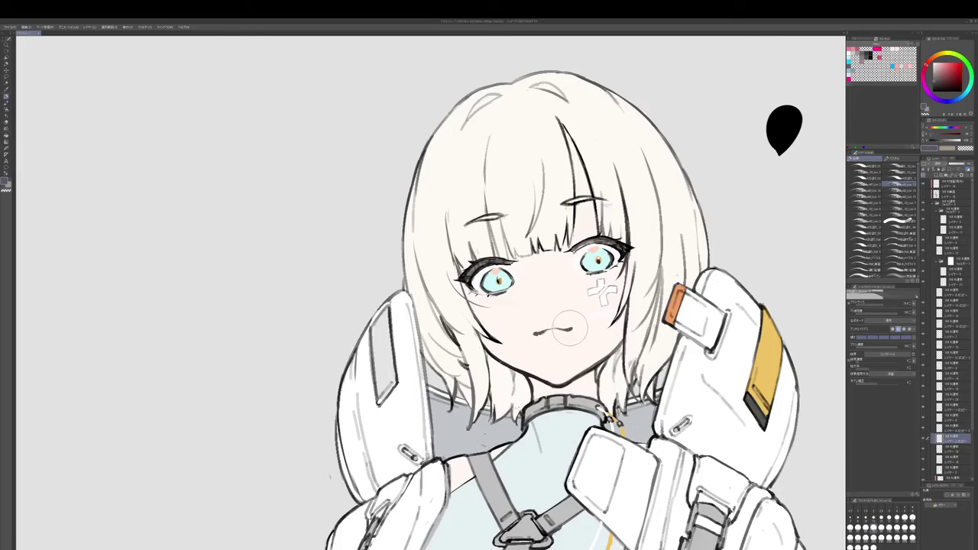
{"action": "left_click_drag", "start_coordinate": [569, 328], "coordinate": [556, 272]}
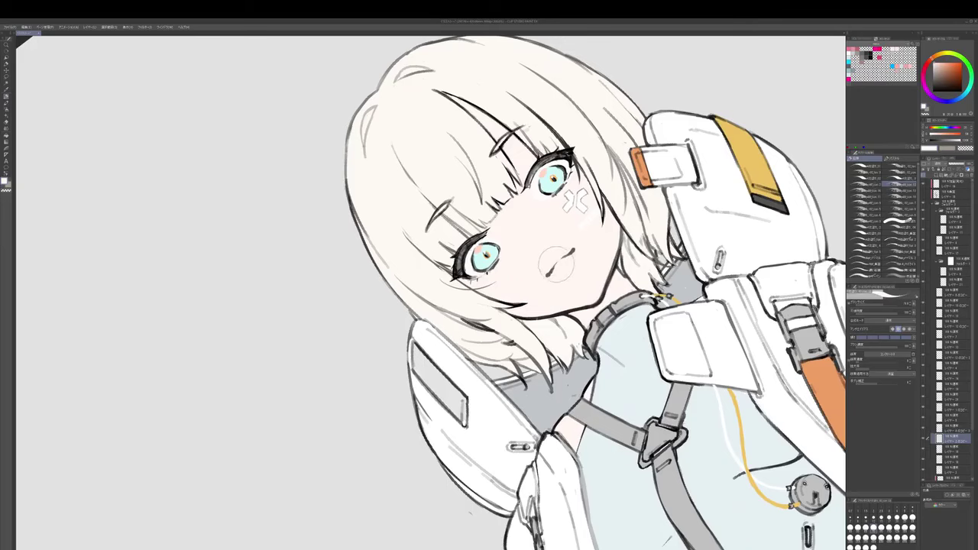
{"action": "scroll", "coordinate": [574, 241], "scroll_direction": "down", "scroll_amount": 3}
{"action": "left_click_drag", "start_coordinate": [579, 233], "coordinate": [586, 322]}
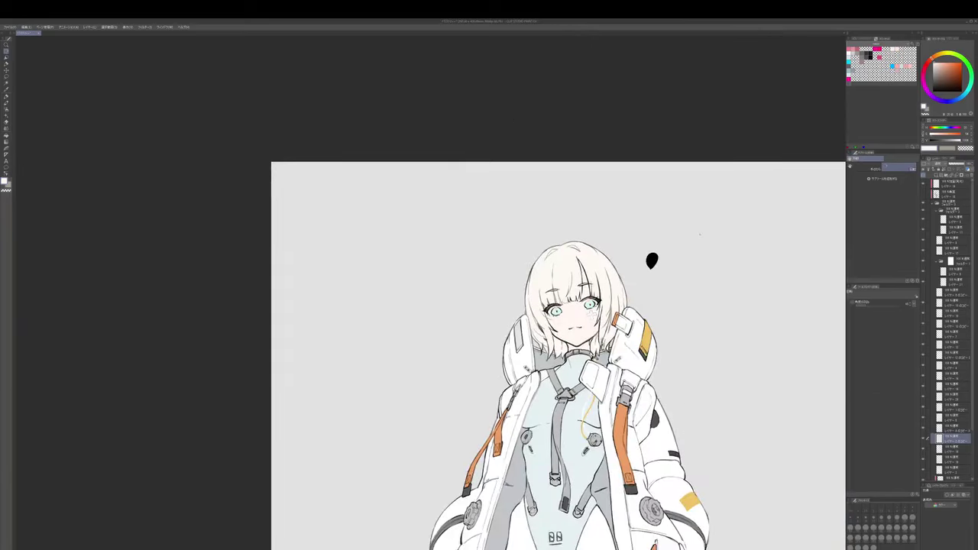
- Select the layers holding the stray black teardrop shape and the speck beside the head and erase both marks
{"action": "scroll", "coordinate": [673, 254], "scroll_direction": "down", "scroll_amount": 1}
{"action": "left_click", "coordinate": [657, 258], "text": "ctrl+shift"}
{"action": "key", "text": "e"}
{"action": "left_click_drag", "start_coordinate": [657, 256], "coordinate": [693, 245]}
{"action": "left_click", "coordinate": [694, 240], "text": "ctrl+shift"}
{"action": "left_click_drag", "start_coordinate": [673, 388], "coordinate": [674, 317]}
{"action": "scroll", "coordinate": [674, 317], "scroll_direction": "down", "scroll_amount": 1}
{"action": "scroll", "coordinate": [623, 348], "scroll_direction": "down", "scroll_amount": 2}
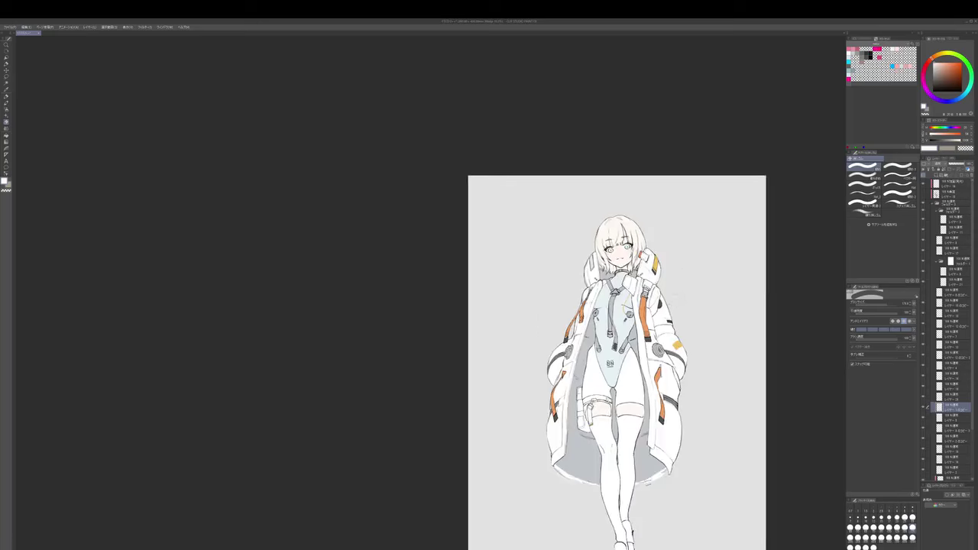
{"action": "key", "text": "ctrl+plus"}
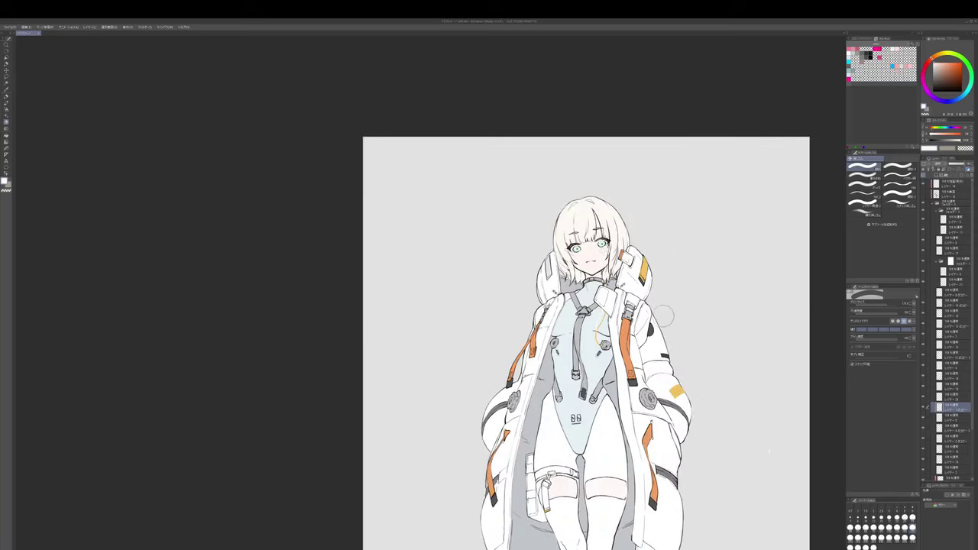
{"action": "left_click_drag", "start_coordinate": [794, 444], "coordinate": [811, 442]}
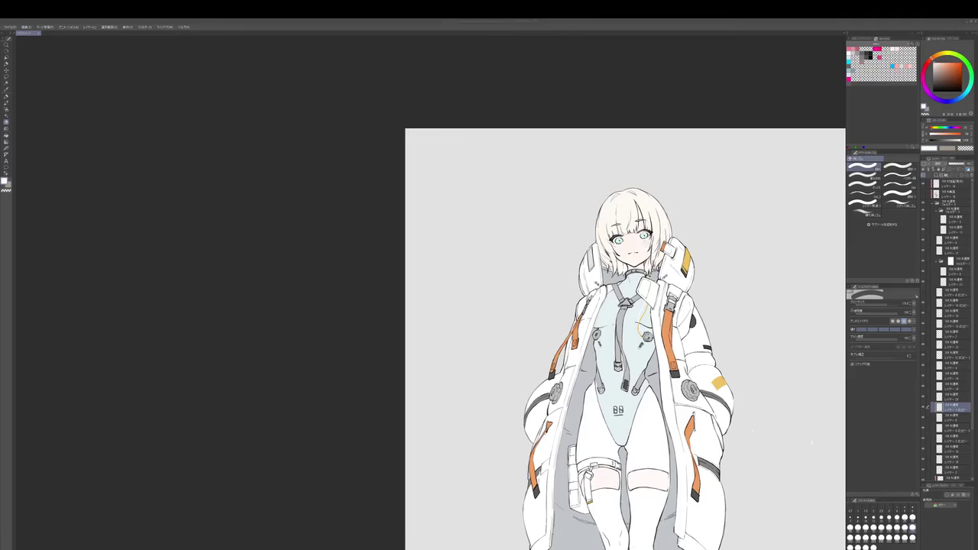
- Add a new layer at the top of the stack and handwrite "マザー" in near-black above the character
{"action": "left_click", "coordinate": [952, 184]}
{"action": "key", "text": "ctrl+shift+n"}
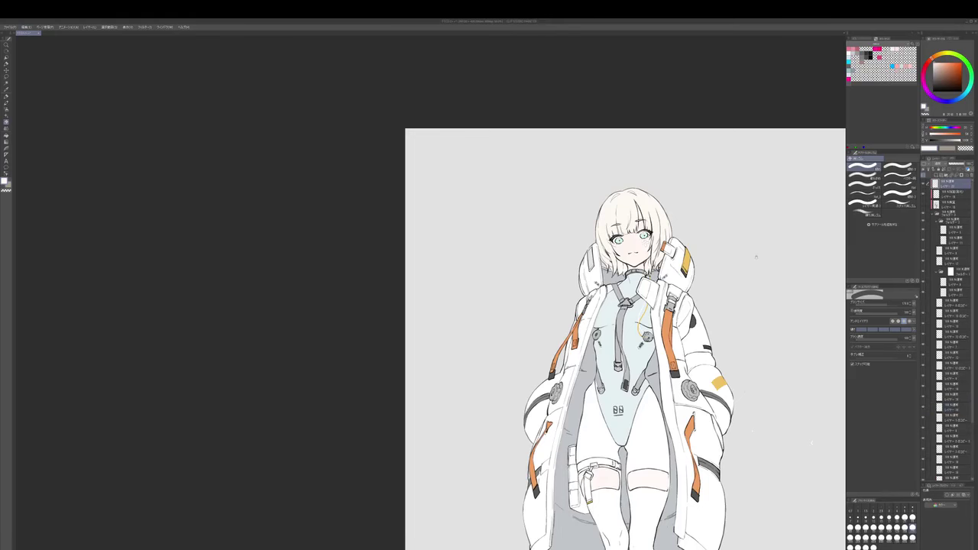
{"action": "left_click_drag", "start_coordinate": [757, 256], "coordinate": [742, 281]}
{"action": "left_click", "coordinate": [870, 58]}
{"action": "key", "text": "p"}
{"action": "left_click_drag", "start_coordinate": [738, 175], "coordinate": [746, 178]}
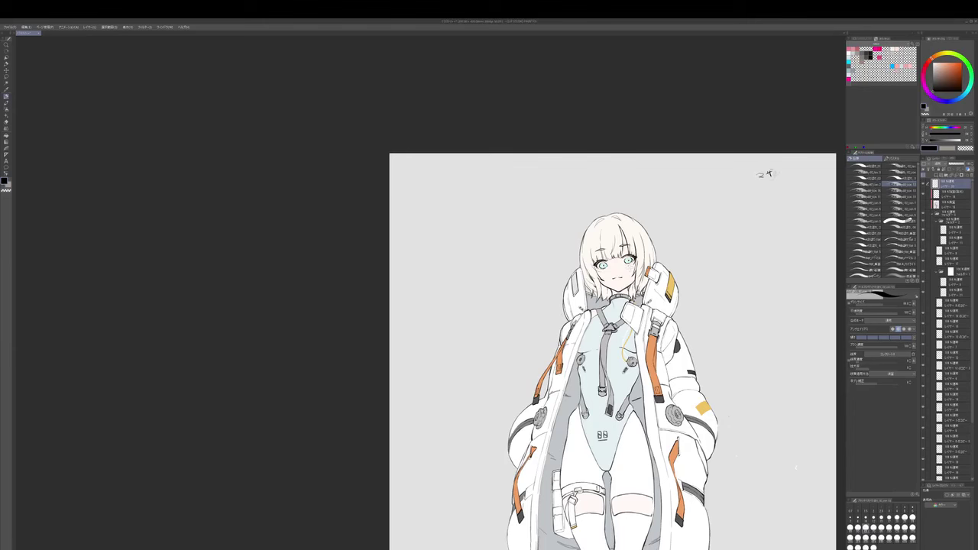
{"action": "left_click_drag", "start_coordinate": [767, 334], "coordinate": [795, 239]}
- Select the coat's layer and retouch the outer edge of the sleeve below the yellow patch
{"action": "left_click", "coordinate": [702, 273], "text": "ctrl+shift"}
{"action": "left_click_drag", "start_coordinate": [702, 273], "coordinate": [673, 266]}
{"action": "scroll", "coordinate": [703, 267], "scroll_direction": "up", "scroll_amount": 2}
{"action": "scroll", "coordinate": [697, 284], "scroll_direction": "down", "scroll_amount": 3}
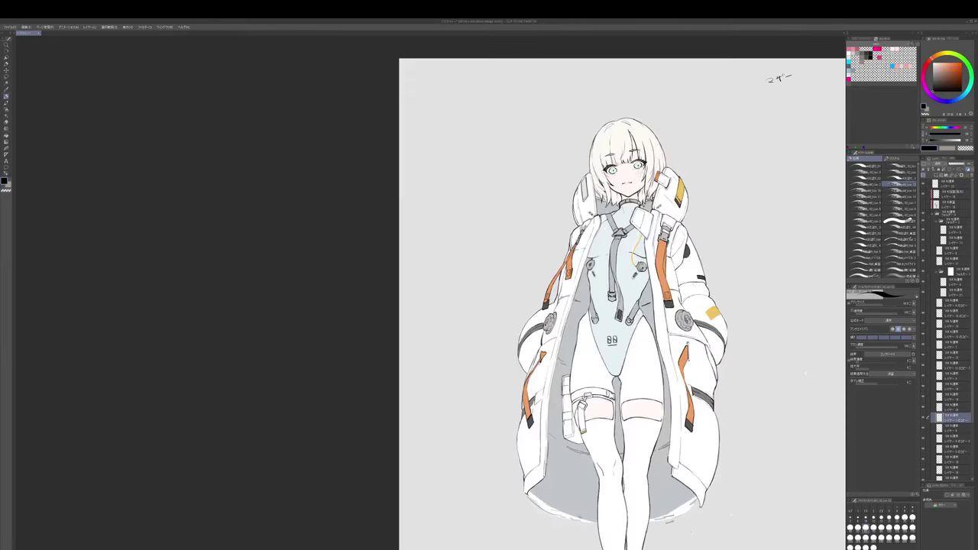
{"action": "scroll", "coordinate": [747, 327], "scroll_direction": "up", "scroll_amount": 1}
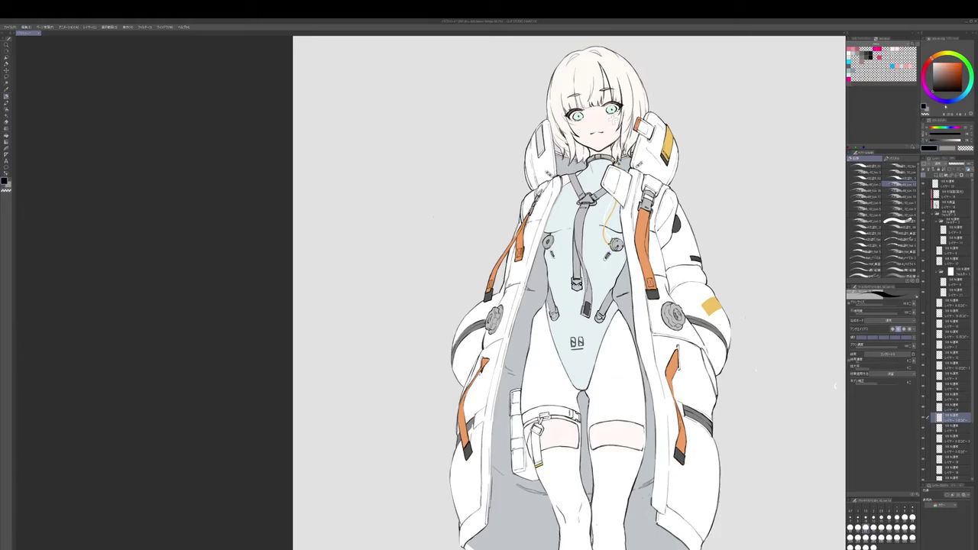
{"action": "key", "text": "p"}
{"action": "left_click_drag", "start_coordinate": [730, 326], "coordinate": [731, 345]}
{"action": "key", "text": "bracketright"}
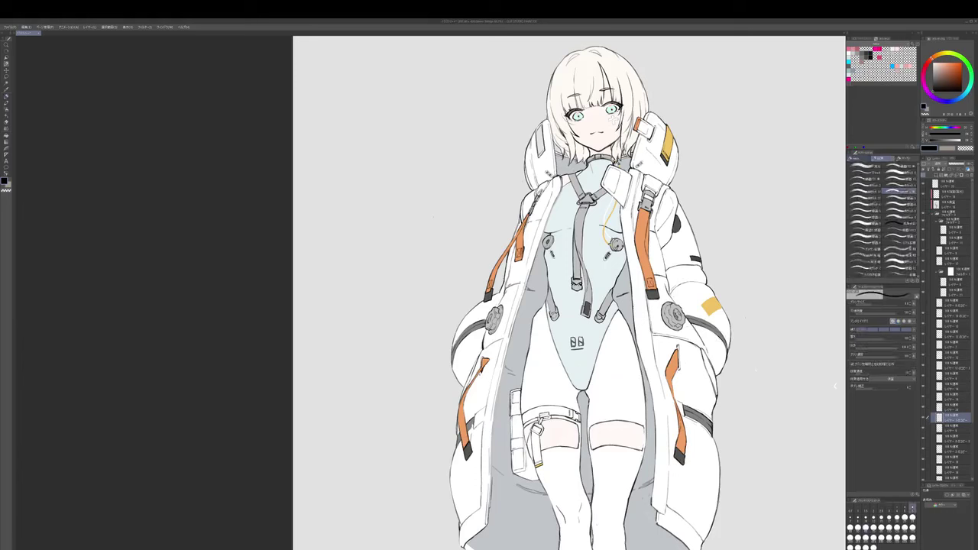
- Enlarge the brush and clean the sleeve's lower outer edge with transparent colour
{"action": "key", "text": "b"}
{"action": "key", "text": "c"}
{"action": "key", "text": "bracketright"}
{"action": "key", "text": "bracketright"}
{"action": "key", "text": "bracketright"}
{"action": "key", "text": "bracketright"}
{"action": "key", "text": "bracketright"}
{"action": "key", "text": "bracketright"}
{"action": "key", "text": "bracketright"}
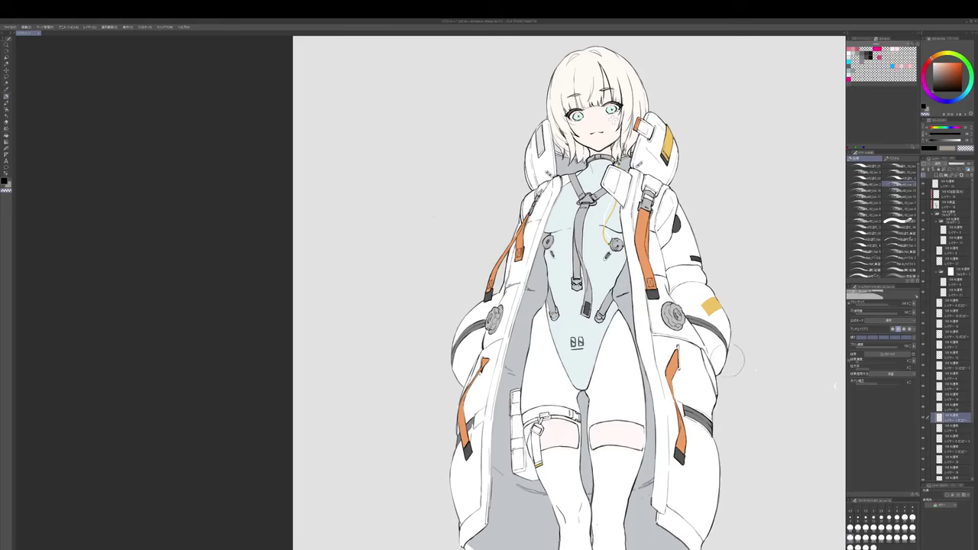
{"action": "key", "text": "c"}
- Rotate the canvas view and refine the sleeve's outer outline with the line pen
{"action": "key", "text": "space"}
{"action": "mouse_move", "coordinate": [732, 357]}
{"action": "left_mouse_down"}
{"action": "mouse_move", "coordinate": [712, 394]}
{"action": "mouse_move", "coordinate": [700, 162]}
{"action": "mouse_move", "coordinate": [727, 268]}
{"action": "left_mouse_up"}
{"action": "key", "text": "shift+space"}
{"action": "key", "text": "space"}
{"action": "key", "text": "shift+space"}
{"action": "left_click_drag", "start_coordinate": [727, 268], "coordinate": [730, 68]}
{"action": "key", "text": "space"}
{"action": "left_click_drag", "start_coordinate": [730, 69], "coordinate": [742, 149]}
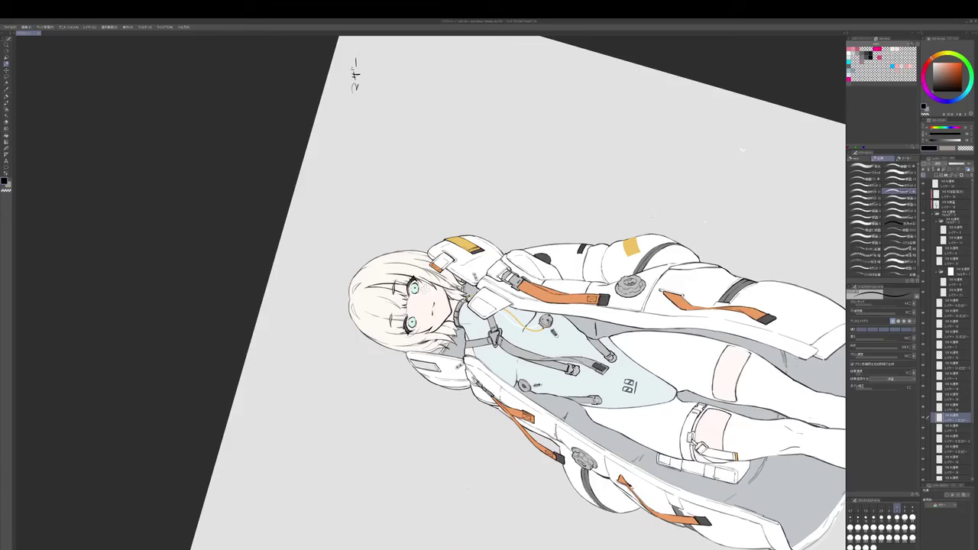
{"action": "key", "text": "bracketright"}
{"action": "left_click_drag", "start_coordinate": [741, 149], "coordinate": [807, 212]}
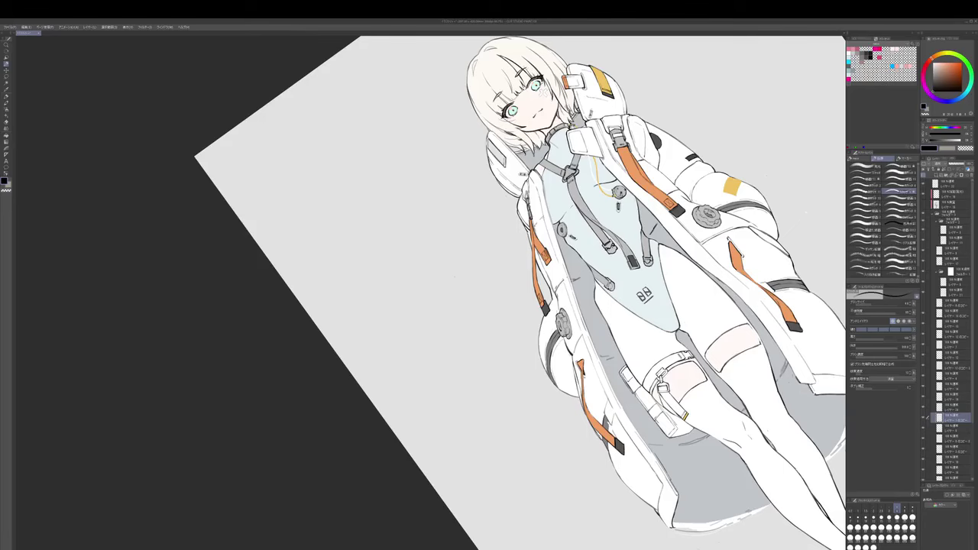
- Level the canvas, add a new layer above the coat's layer and paint a dark grey stripe along the coat's lower outer side
{"action": "scroll", "coordinate": [554, 363], "scroll_direction": "down", "scroll_amount": 3}
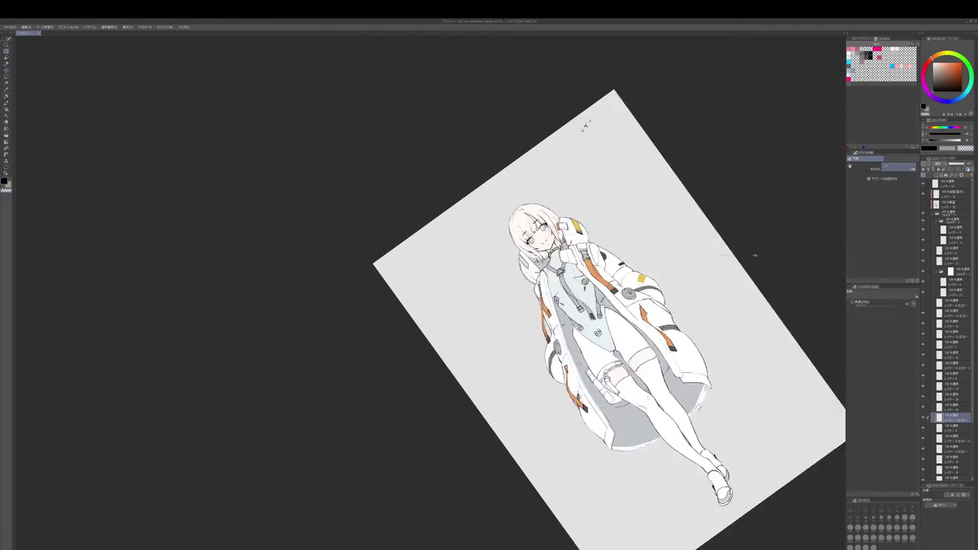
{"action": "left_click_drag", "start_coordinate": [758, 255], "coordinate": [652, 279]}
{"action": "scroll", "coordinate": [660, 287], "scroll_direction": "up", "scroll_amount": 2}
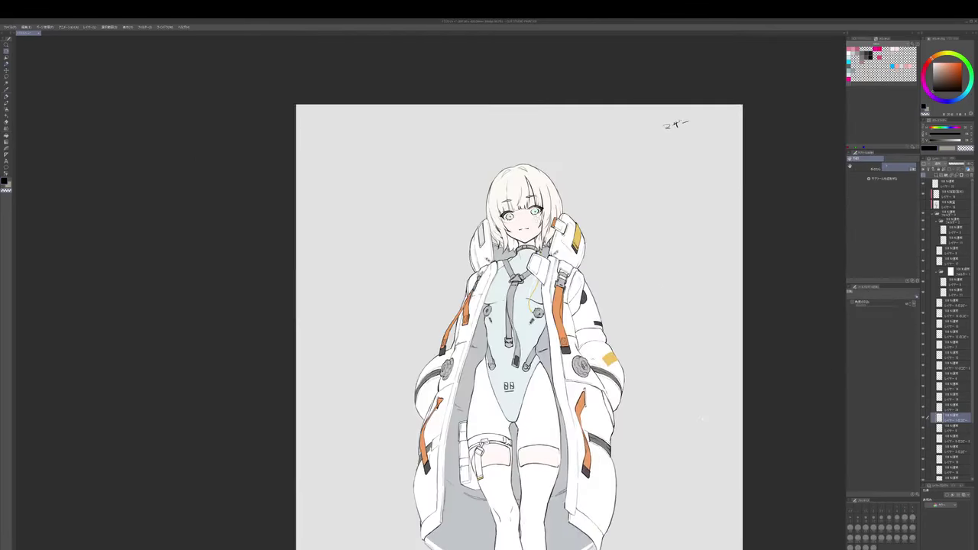
{"action": "left_click_drag", "start_coordinate": [703, 419], "coordinate": [733, 312]}
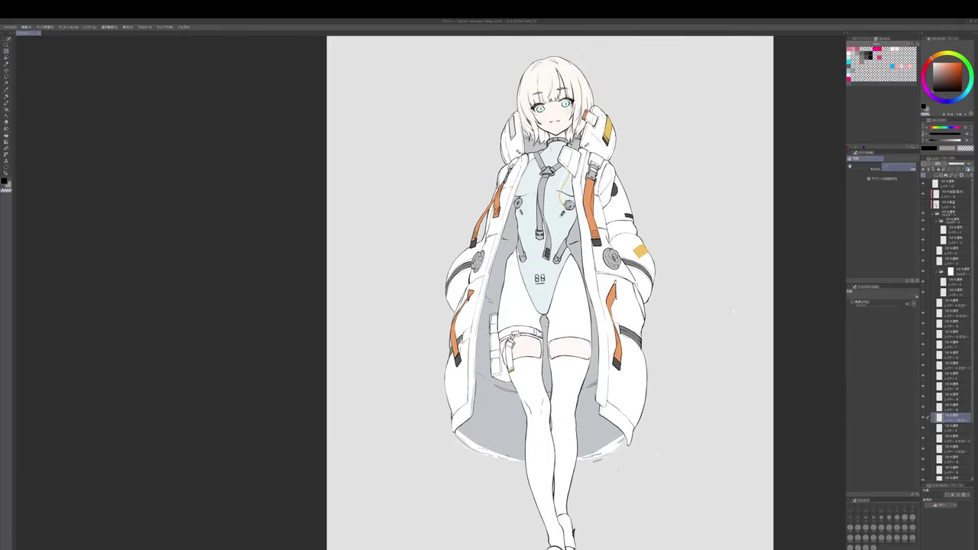
{"action": "key", "text": "ctrl+shift+n"}
{"action": "left_click", "coordinate": [933, 82]}
{"action": "key", "text": "b"}
{"action": "mouse_move", "coordinate": [649, 343]}
{"action": "left_mouse_down"}
{"action": "mouse_move", "coordinate": [651, 262]}
{"action": "mouse_move", "coordinate": [635, 338]}
{"action": "left_mouse_up"}
{"action": "key", "text": "ctrl+z"}
{"action": "mouse_move", "coordinate": [631, 301]}
{"action": "left_mouse_down"}
{"action": "mouse_move", "coordinate": [641, 338]}
{"action": "mouse_move", "coordinate": [631, 338]}
{"action": "left_mouse_up"}
{"action": "key", "text": "c"}
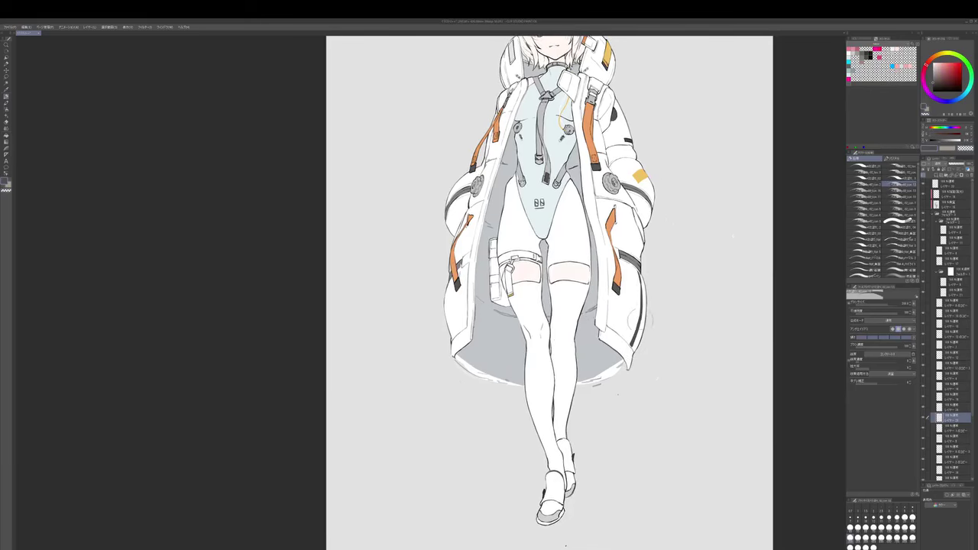
- Trim the dark stripe's edges and its lower end near the coat's hem with transparent colour
{"action": "left_click_drag", "start_coordinate": [641, 292], "coordinate": [654, 248]}
{"action": "left_click_drag", "start_coordinate": [650, 321], "coordinate": [655, 336]}
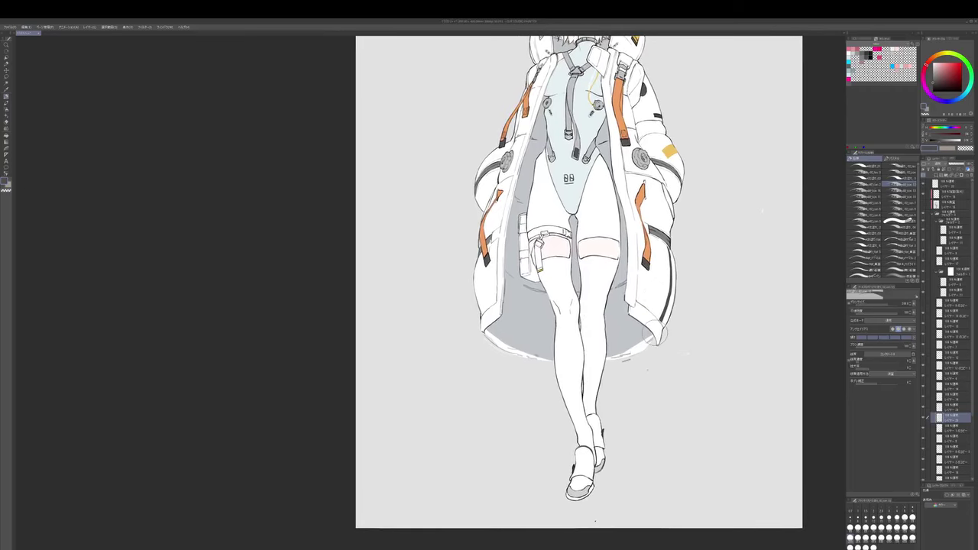
{"action": "scroll", "coordinate": [656, 334], "scroll_direction": "down", "scroll_amount": 1}
{"action": "left_click_drag", "start_coordinate": [668, 262], "coordinate": [671, 278]}
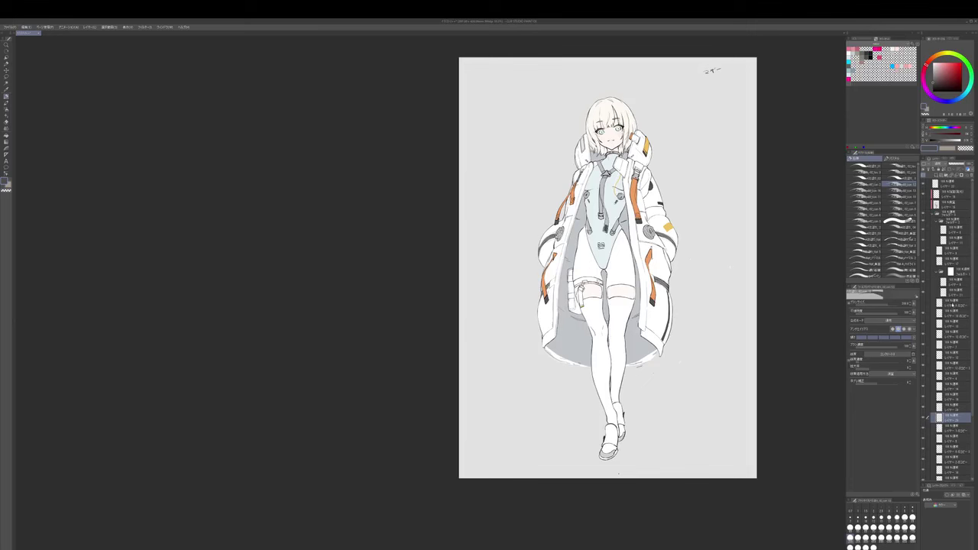
- Toggle the visibility of lower layers to identify their contents and select the range of character layers above them
{"action": "scroll", "coordinate": [963, 428], "scroll_direction": "down", "scroll_amount": 3}
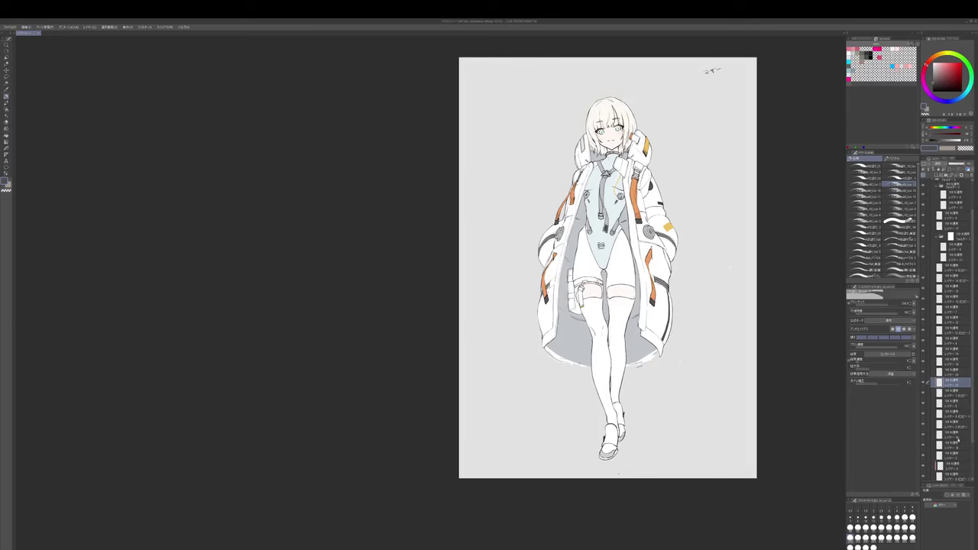
{"action": "left_click", "coordinate": [923, 478]}
{"action": "left_click", "coordinate": [924, 478]}
{"action": "left_click", "coordinate": [950, 457]}
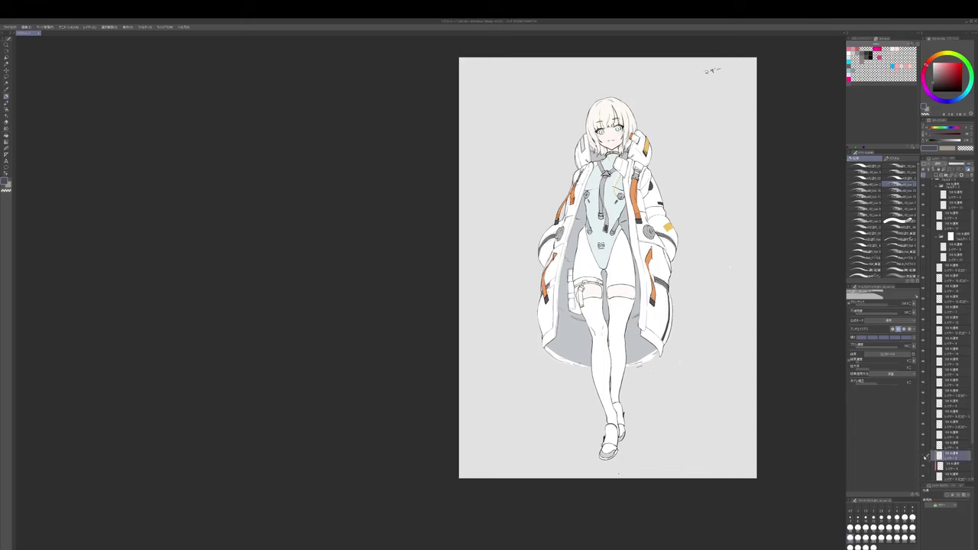
{"action": "left_click", "coordinate": [924, 456]}
{"action": "left_click", "coordinate": [924, 456]}
{"action": "left_click", "coordinate": [950, 446]}
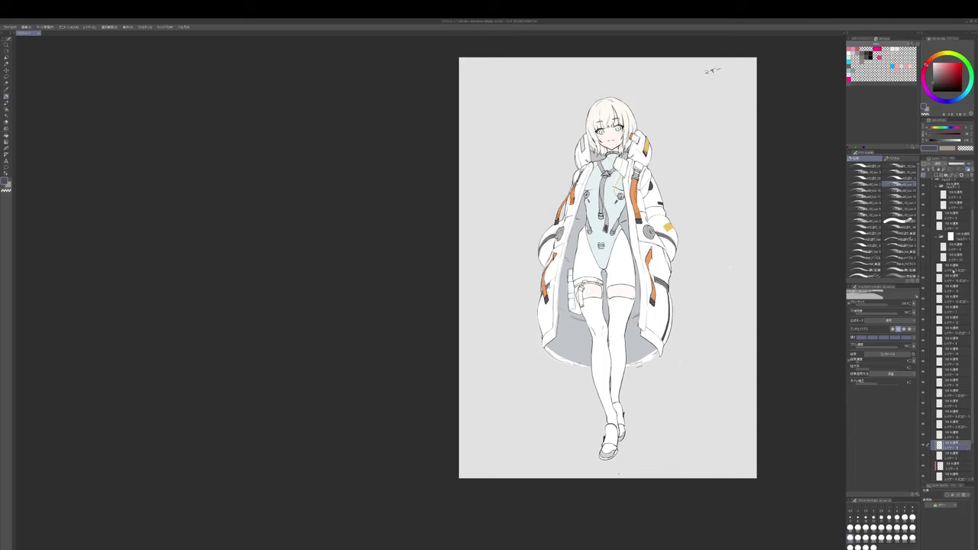
{"action": "left_click", "coordinate": [953, 268], "text": "shift"}
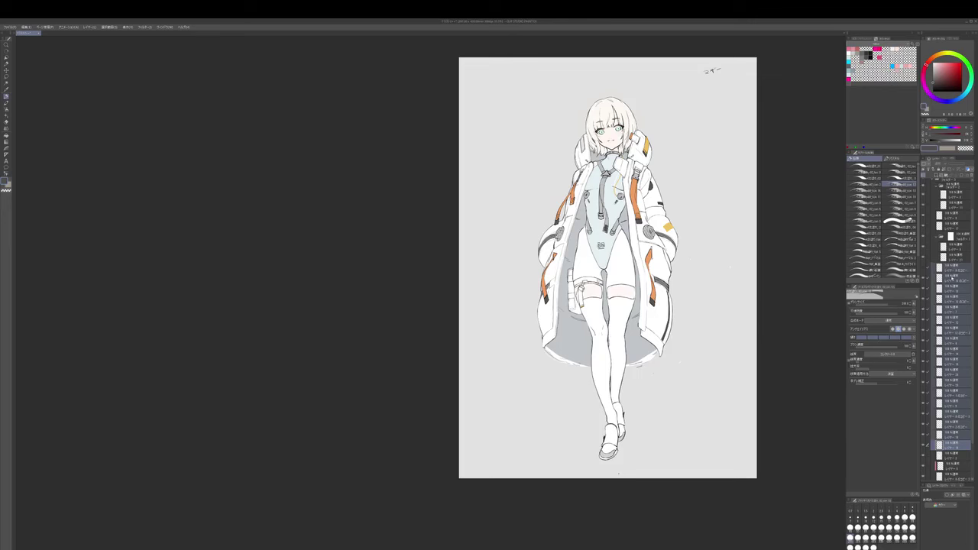
- Lasso the coat's left half from hood to hem and try moving it slightly toward the body
{"action": "mouse_move", "coordinate": [562, 179]}
{"action": "left_mouse_down"}
{"action": "mouse_move", "coordinate": [571, 230]}
{"action": "mouse_move", "coordinate": [608, 190]}
{"action": "mouse_move", "coordinate": [583, 364]}
{"action": "mouse_move", "coordinate": [517, 319]}
{"action": "mouse_move", "coordinate": [561, 224]}
{"action": "left_mouse_up"}
{"action": "key", "text": "m"}
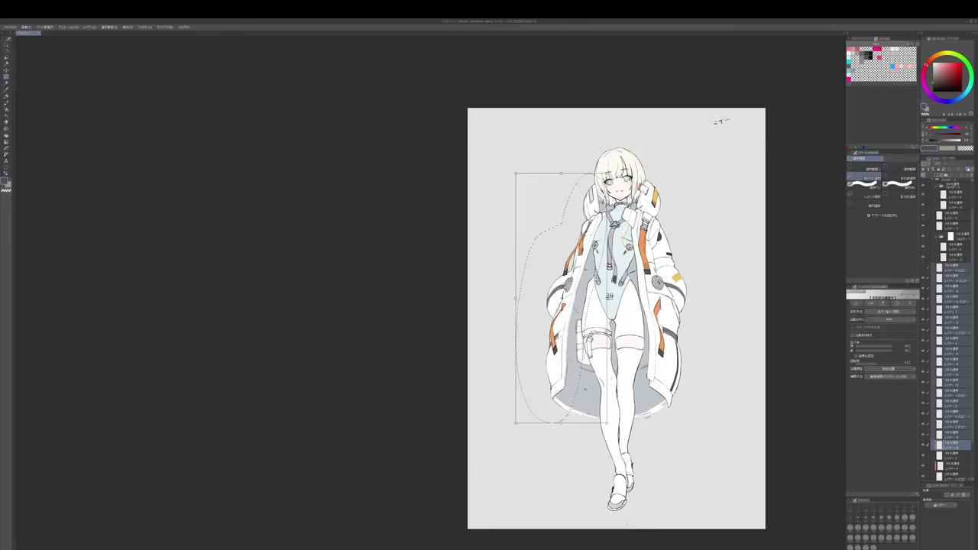
{"action": "left_click_drag", "start_coordinate": [586, 390], "coordinate": [588, 388]}
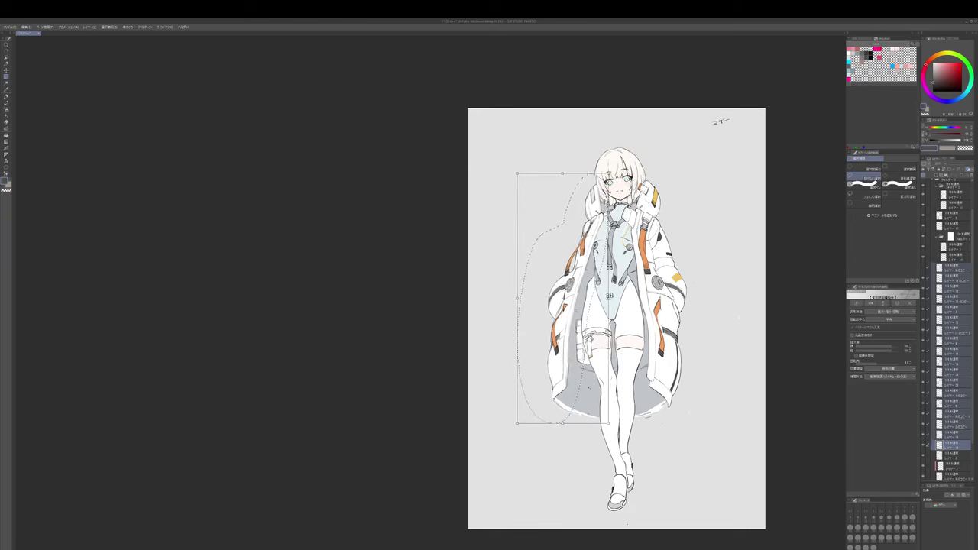
{"action": "key", "text": "Return"}
{"action": "key", "text": "ctrl+z"}
- Pick the layer under the coat's collar from the canvas and reselect the layer range with that layer left out
{"action": "key", "text": "p"}
{"action": "left_click", "coordinate": [596, 212], "text": "ctrl+shift"}
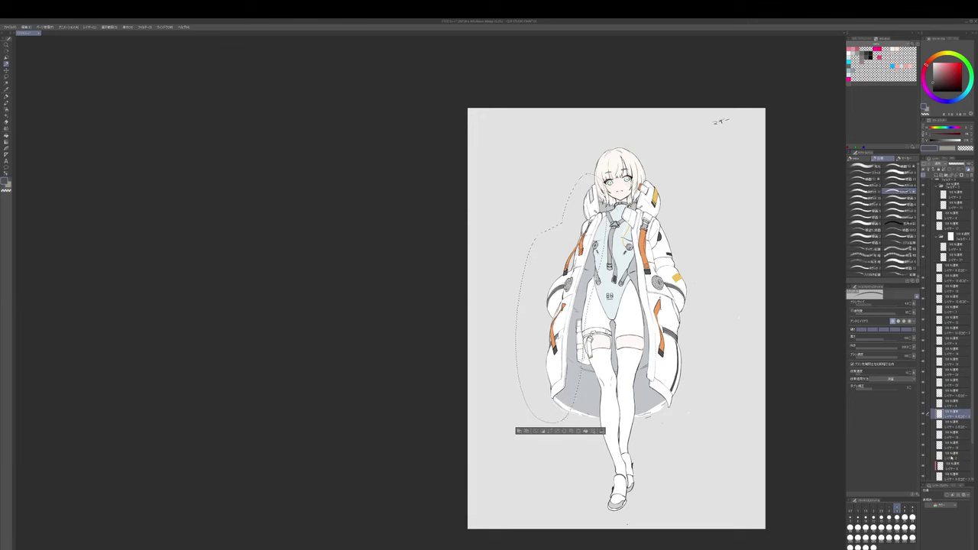
{"action": "left_click", "coordinate": [948, 445]}
{"action": "left_click", "coordinate": [944, 263], "text": "shift"}
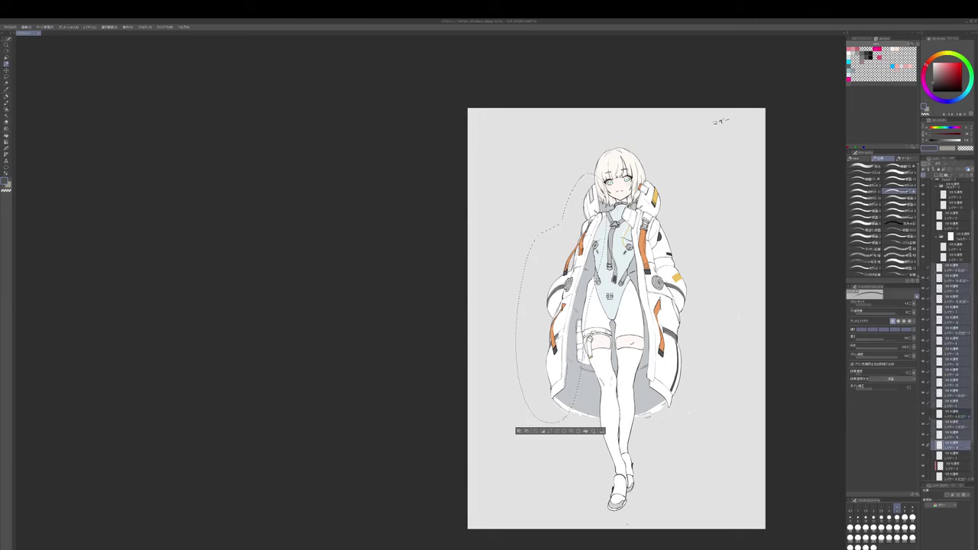
- Try transforming the lassoed coat half by nudging it slightly right and up
{"action": "key", "text": "ctrl+t"}
{"action": "key", "text": "Right"}
{"action": "key", "text": "Right"}
{"action": "key", "text": "Up"}
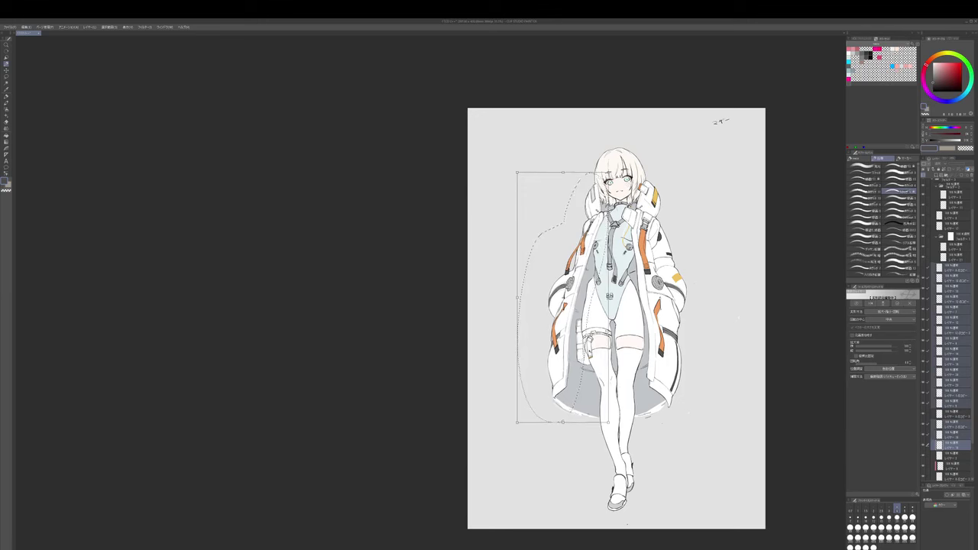
{"action": "key", "text": "Return"}
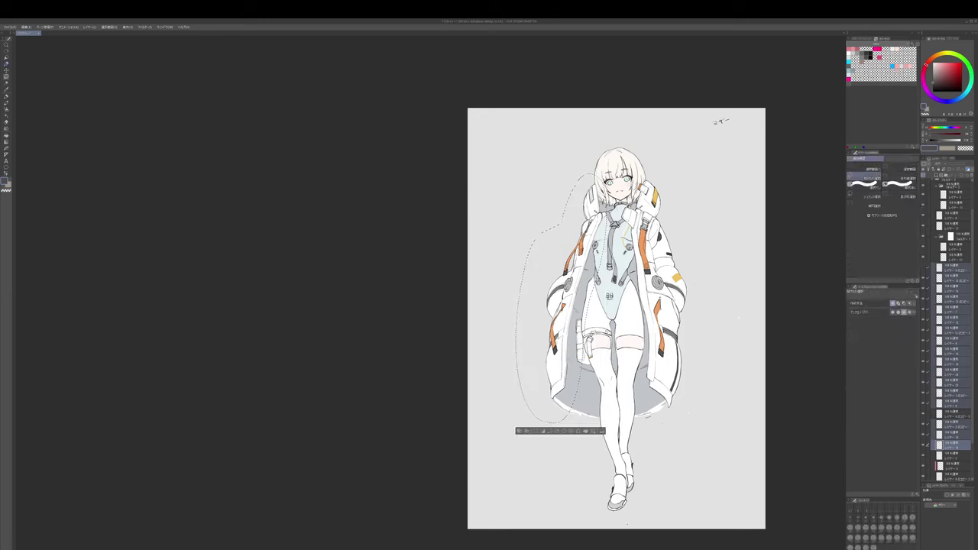
{"action": "key", "text": "ctrl+t"}
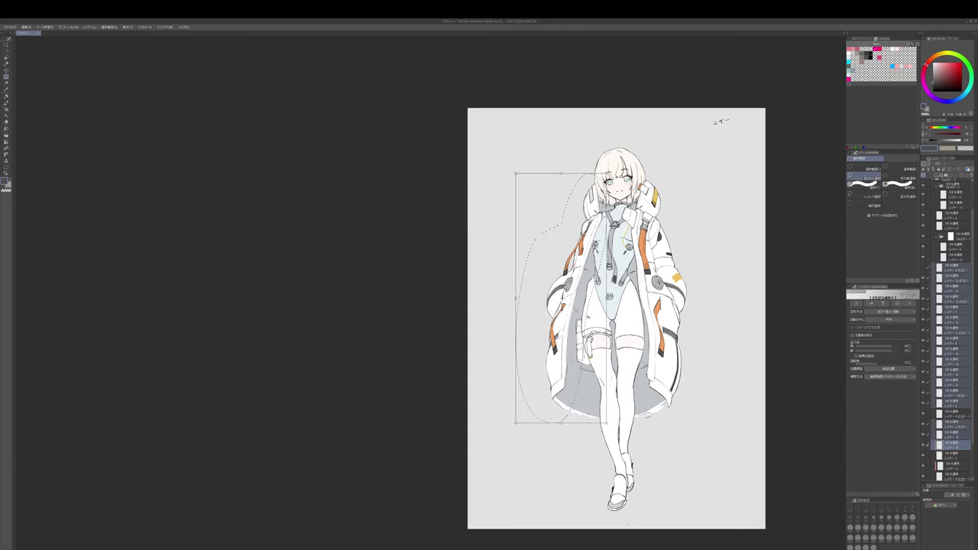
{"action": "key", "text": "Right"}
{"action": "key", "text": "Right"}
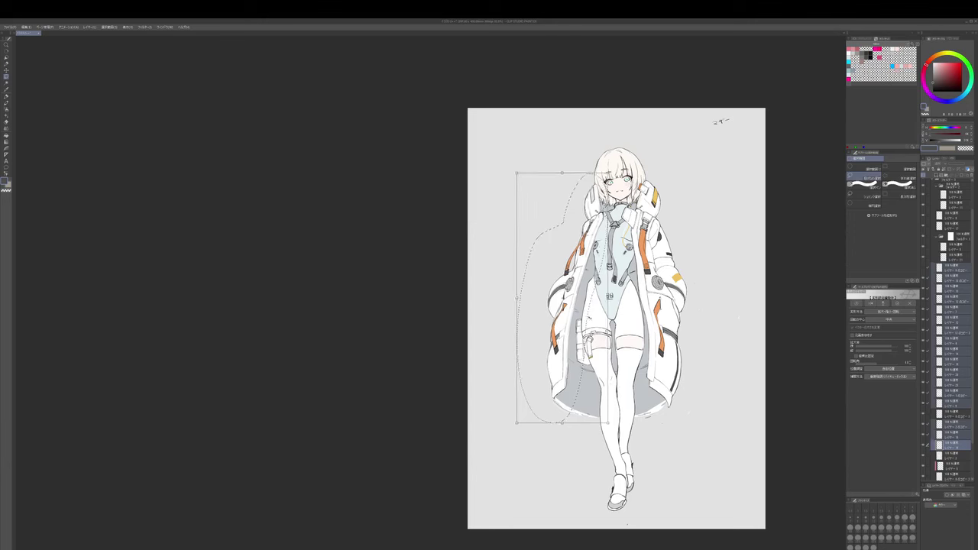
{"action": "key", "text": "Right"}
{"action": "key", "text": "Up"}
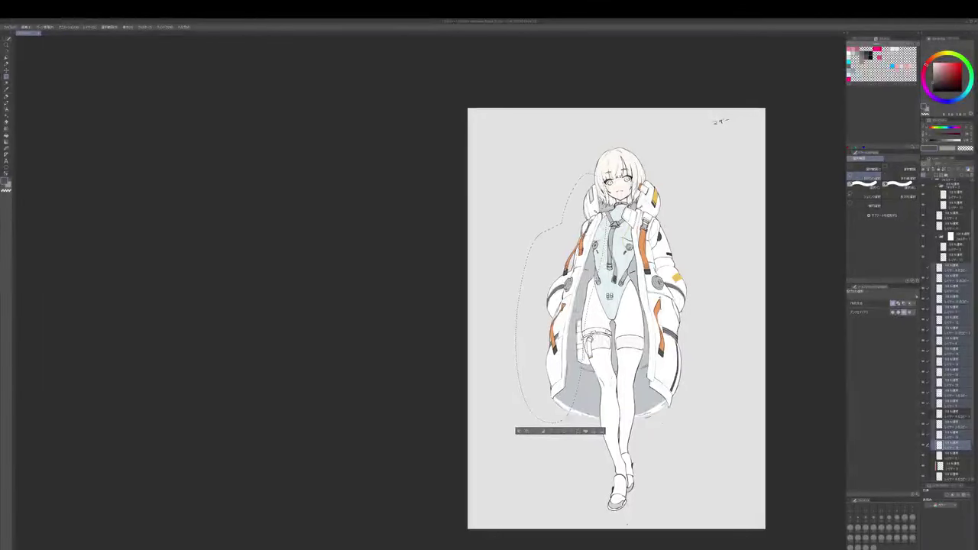
- Shift the lassoed coat half slightly right and up, adjust it with mesh transformation and clear the selection
{"action": "key", "text": "ctrl+t"}
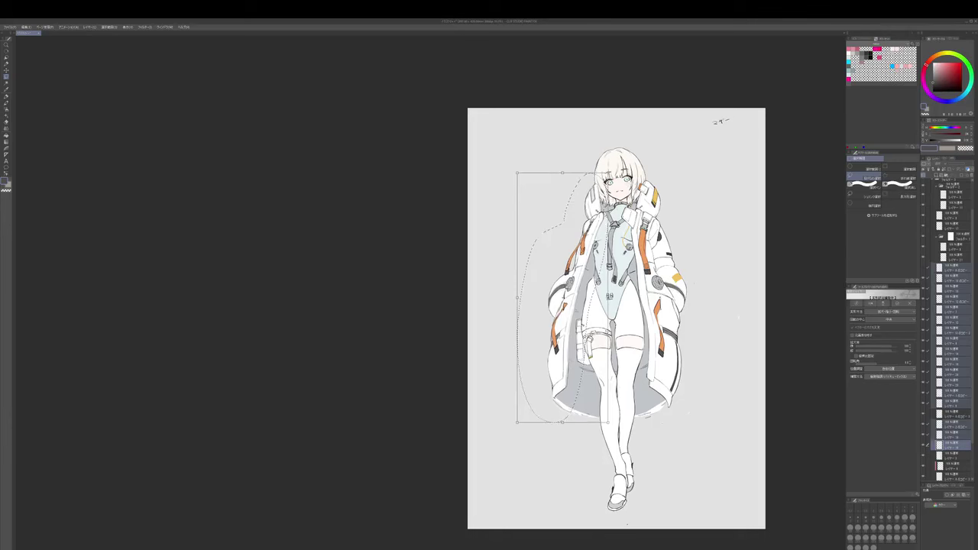
{"action": "key", "text": "Return"}
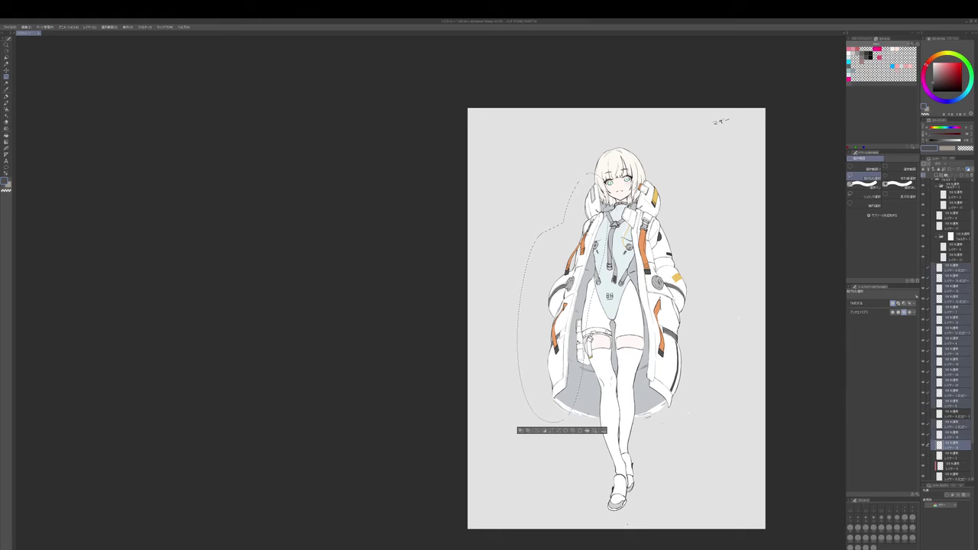
{"action": "left_click_drag", "start_coordinate": [618, 326], "coordinate": [650, 306]}
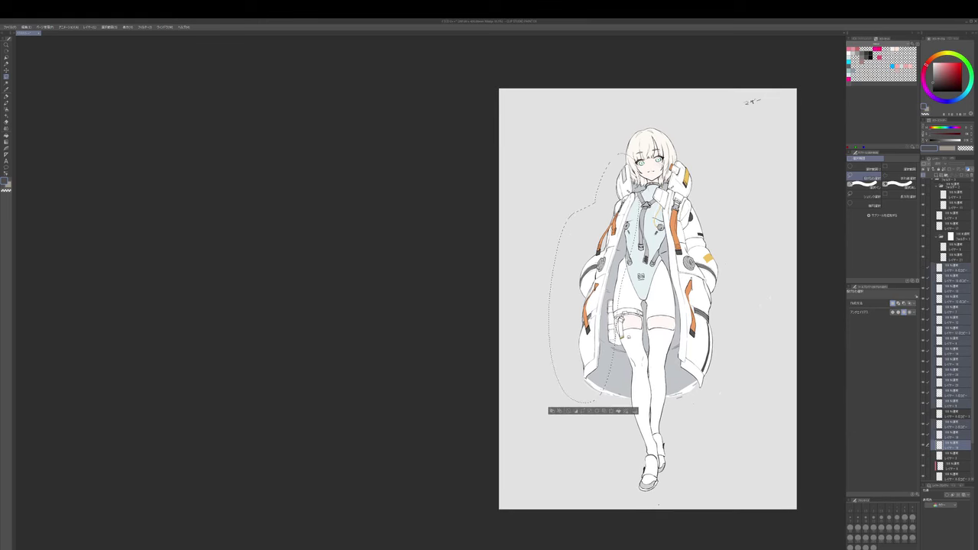
{"action": "key", "text": "ctrl+t"}
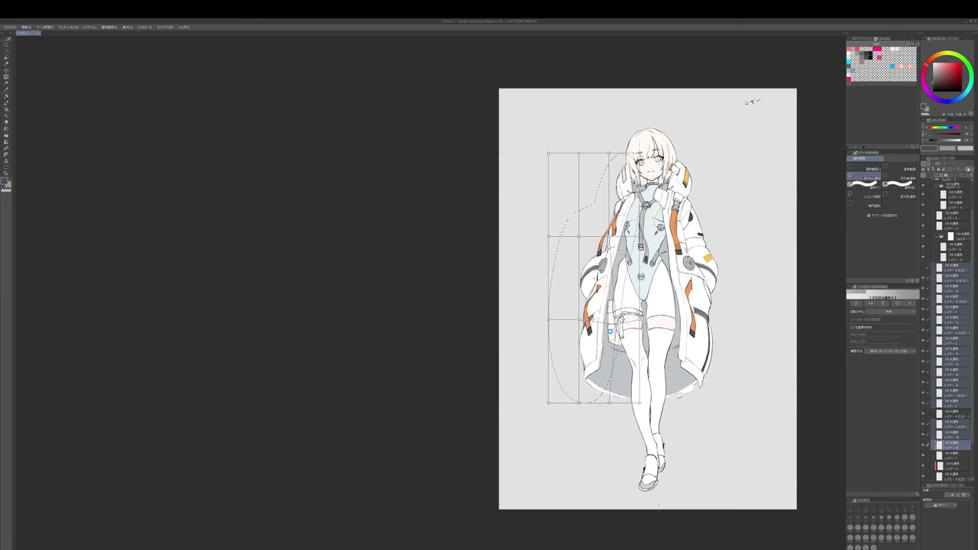
{"action": "key", "text": "Return"}
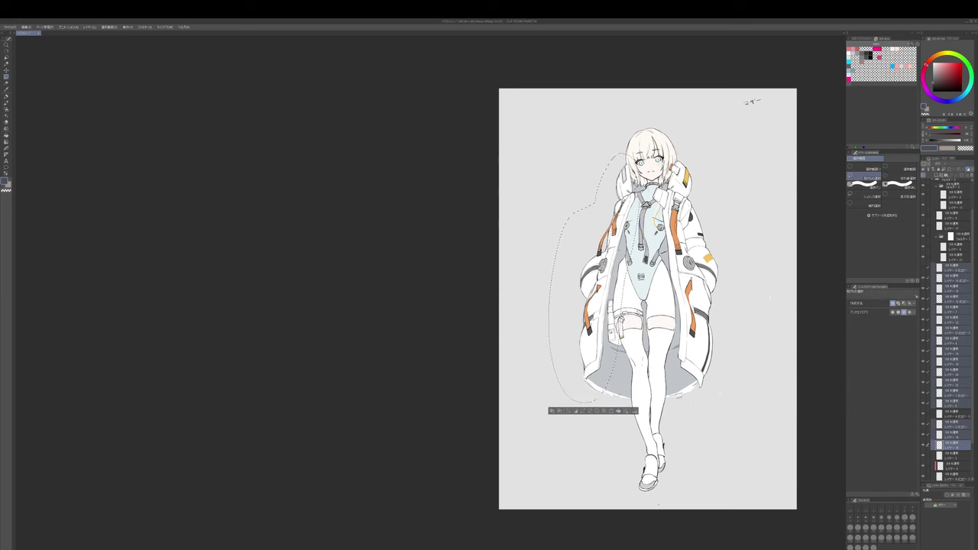
{"action": "key", "text": "ctrl+d"}
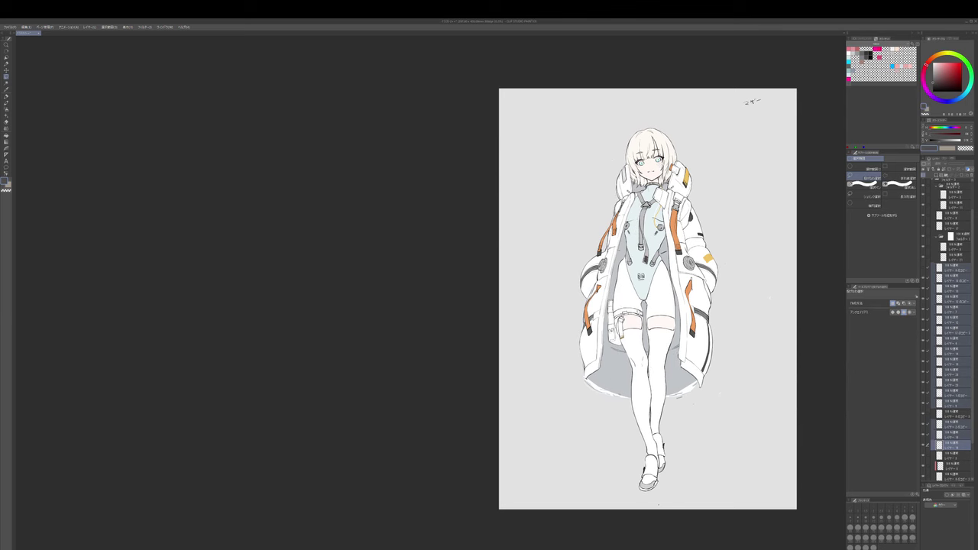
- Examine the figure's overall proportions and coat silhouette from far and near, in both normal and mirrored view
{"action": "mouse_move", "coordinate": [759, 340]}
{"action": "left_mouse_down"}
{"action": "mouse_move", "coordinate": [709, 334]}
{"action": "mouse_move", "coordinate": [694, 387]}
{"action": "mouse_move", "coordinate": [706, 381]}
{"action": "left_mouse_up"}
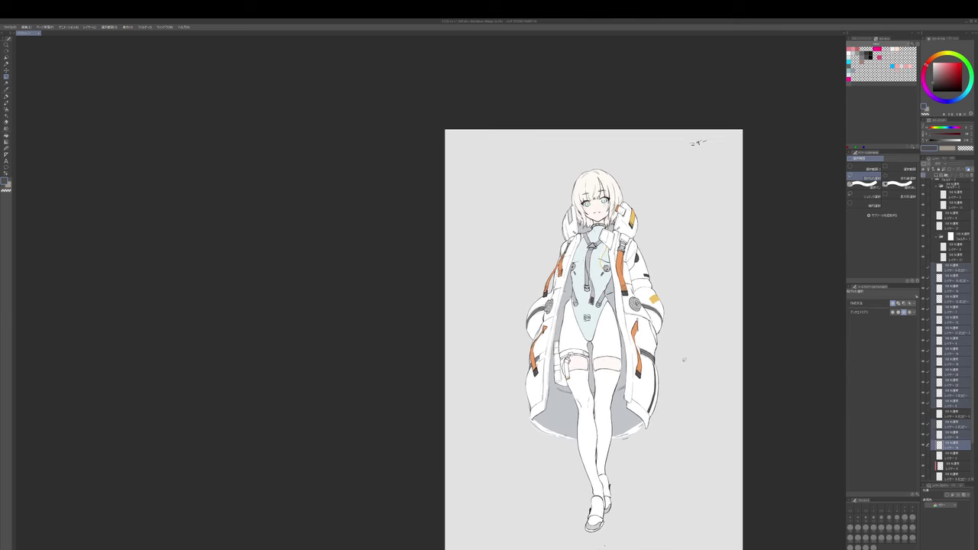
{"action": "left_click_drag", "start_coordinate": [597, 365], "coordinate": [603, 365]}
{"action": "mouse_move", "coordinate": [698, 329]}
{"action": "left_mouse_down"}
{"action": "mouse_move", "coordinate": [639, 441]}
{"action": "mouse_move", "coordinate": [601, 265]}
{"action": "left_mouse_up"}
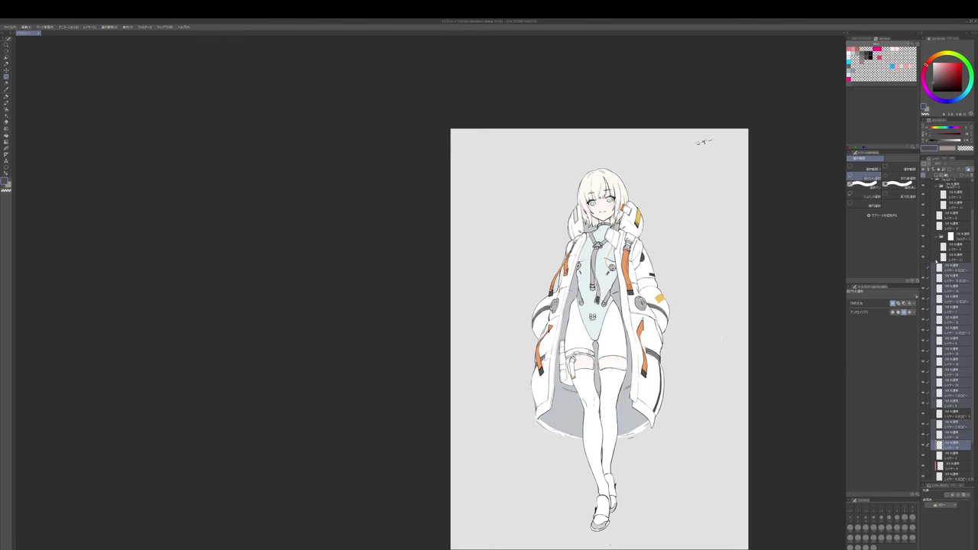
{"action": "left_click", "coordinate": [944, 269]}
{"action": "left_click_drag", "start_coordinate": [689, 370], "coordinate": [680, 373]}
{"action": "scroll", "coordinate": [677, 372], "scroll_direction": "down", "scroll_amount": 3}
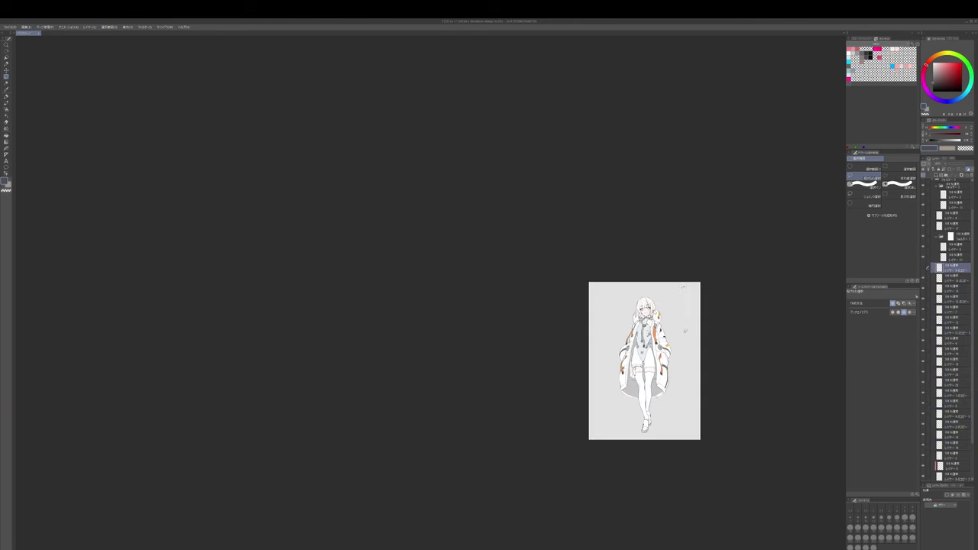
{"action": "key", "text": "h"}
{"action": "left_click_drag", "start_coordinate": [578, 392], "coordinate": [820, 380]}
{"action": "left_click_drag", "start_coordinate": [614, 417], "coordinate": [640, 414]}
{"action": "scroll", "coordinate": [558, 321], "scroll_direction": "up", "scroll_amount": 3}
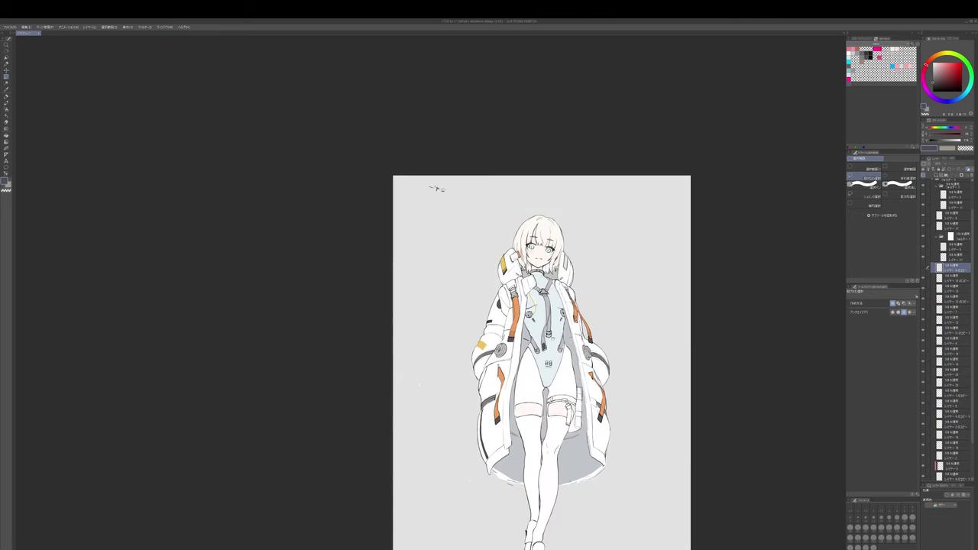
{"action": "left_click_drag", "start_coordinate": [559, 323], "coordinate": [578, 327]}
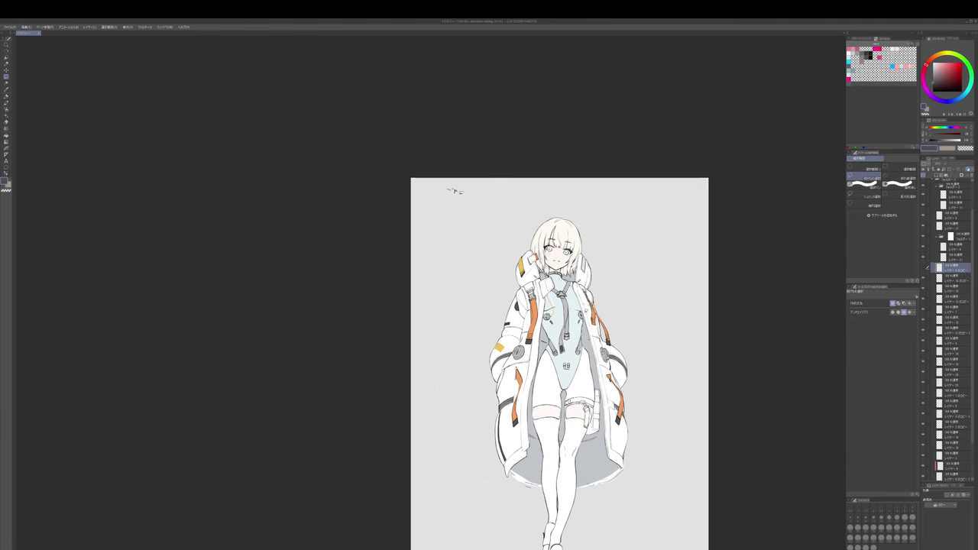
{"action": "key", "text": "h"}
{"action": "left_click_drag", "start_coordinate": [561, 308], "coordinate": [804, 306]}
{"action": "left_click_drag", "start_coordinate": [651, 347], "coordinate": [692, 364]}
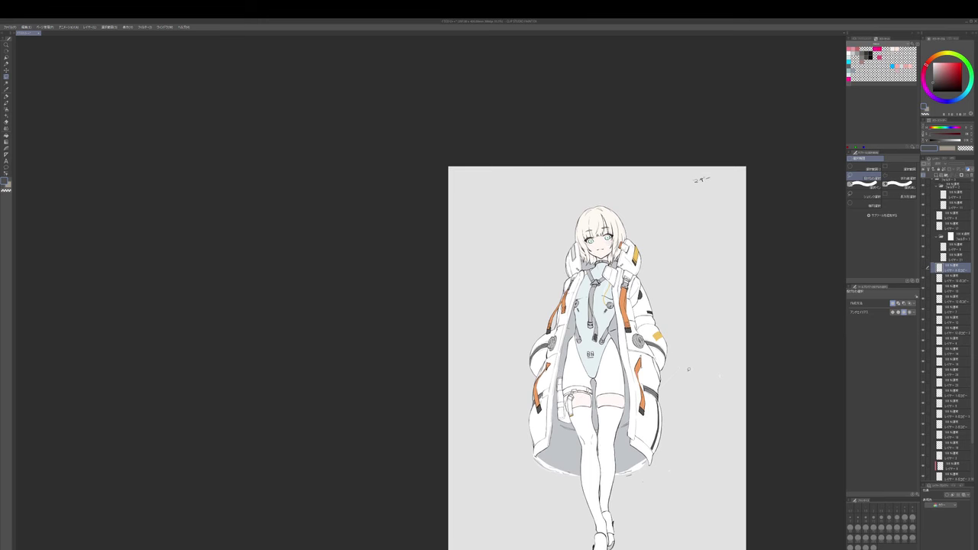
{"action": "left_click_drag", "start_coordinate": [695, 380], "coordinate": [696, 374]}
{"action": "left_click_drag", "start_coordinate": [686, 408], "coordinate": [690, 391]}
{"action": "left_click_drag", "start_coordinate": [679, 425], "coordinate": [686, 354]}
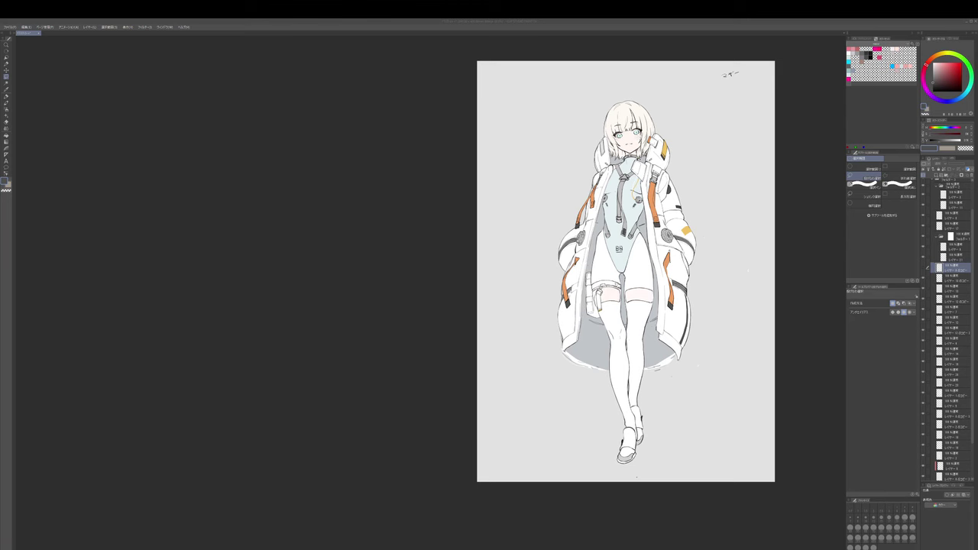
- Select the bottom layer of the character and sample the coat's white as the brush colour near the hem
{"action": "left_click_drag", "start_coordinate": [725, 359], "coordinate": [717, 356]}
{"action": "left_click_drag", "start_coordinate": [649, 411], "coordinate": [661, 341]}
{"action": "scroll", "coordinate": [661, 341], "scroll_direction": "up", "scroll_amount": 1}
{"action": "key", "text": "ctrl+d"}
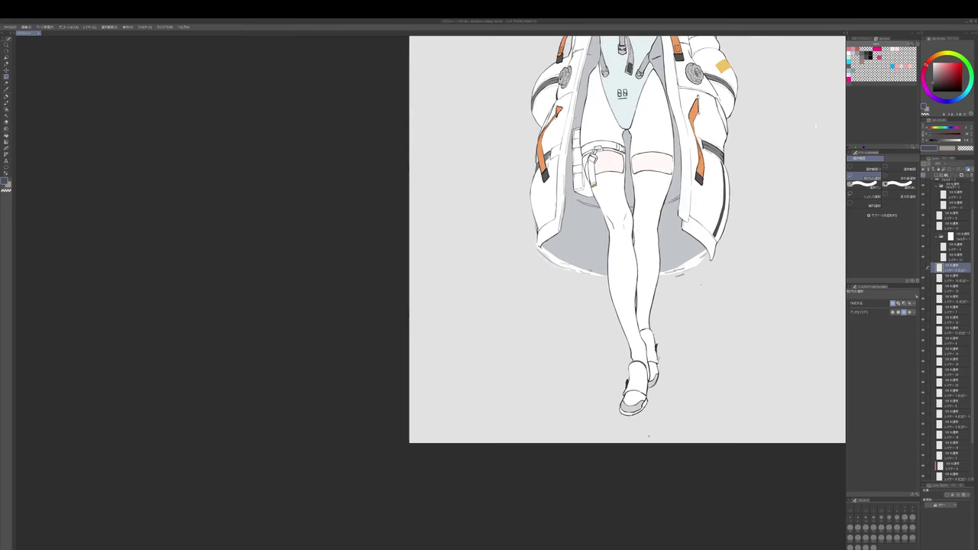
{"action": "key", "text": "p"}
{"action": "scroll", "coordinate": [661, 338], "scroll_direction": "up", "scroll_amount": 2}
{"action": "scroll", "coordinate": [629, 542], "scroll_direction": "down", "scroll_amount": 4}
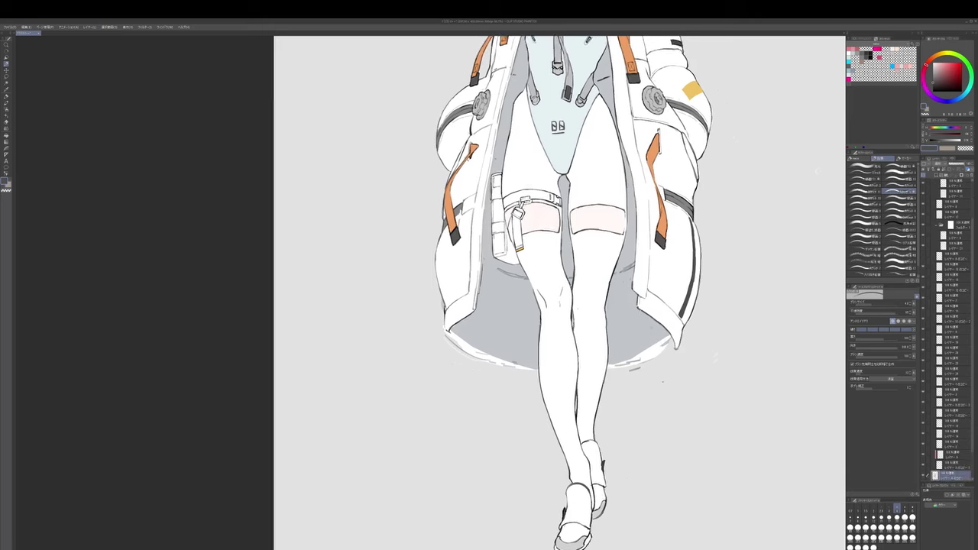
{"action": "mouse_move", "coordinate": [617, 449]}
{"action": "left_mouse_down"}
{"action": "mouse_move", "coordinate": [358, 498]}
{"action": "mouse_move", "coordinate": [576, 418]}
{"action": "left_mouse_up"}
{"action": "left_click", "coordinate": [587, 256], "text": "alt"}
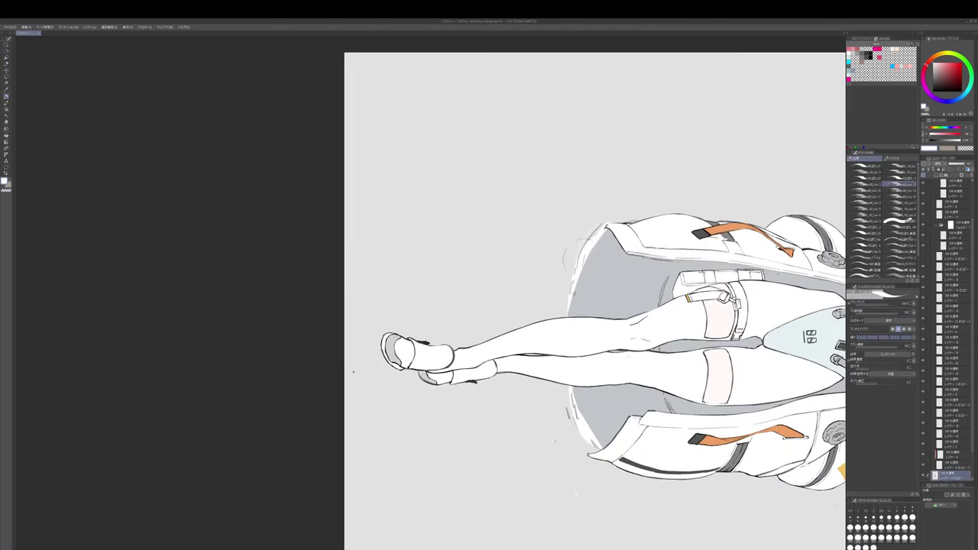
- Paint the coat's rear hem white near its upper corner and erase the overflow along the outer edge
{"action": "left_click_drag", "start_coordinate": [578, 274], "coordinate": [571, 311]}
{"action": "left_click_drag", "start_coordinate": [579, 269], "coordinate": [573, 315]}
{"action": "left_click", "coordinate": [577, 260], "text": "ctrl+shift"}
{"action": "key", "text": "e"}
{"action": "mouse_move", "coordinate": [577, 262]}
{"action": "left_mouse_down"}
{"action": "mouse_move", "coordinate": [572, 284]}
{"action": "mouse_move", "coordinate": [588, 229]}
{"action": "left_mouse_up"}
- Erase the rough strokes outside the lower half of the coat's rear hem with a smaller eraser
{"action": "key", "text": "["}
{"action": "left_click_drag", "start_coordinate": [570, 393], "coordinate": [586, 441]}
{"action": "left_click_drag", "start_coordinate": [585, 441], "coordinate": [584, 407]}
{"action": "left_click", "coordinate": [585, 419], "text": "ctrl+shift"}
- Fill the hem white toward the lower coat corner and trim its inner edge with the lining's gray
{"action": "key", "text": "p"}
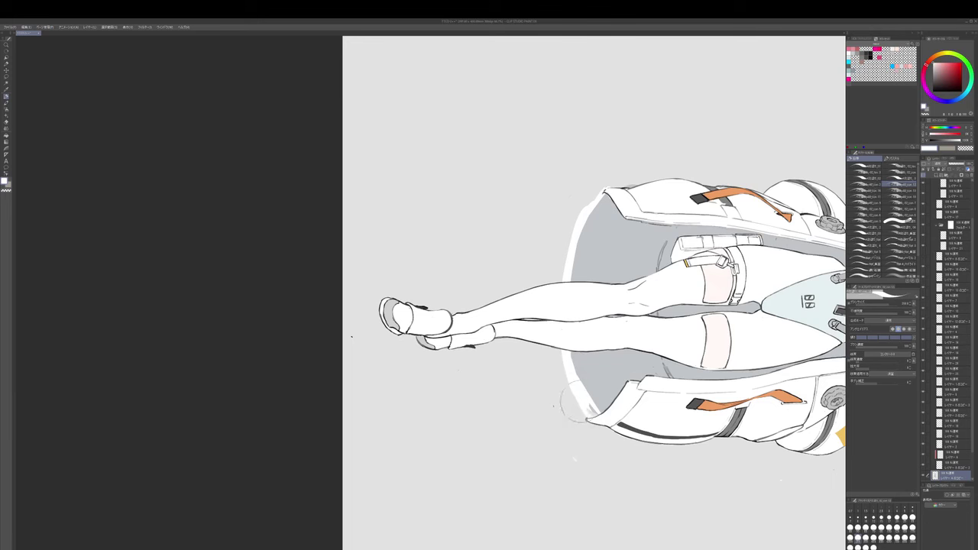
{"action": "left_click_drag", "start_coordinate": [571, 383], "coordinate": [588, 418]}
{"action": "left_click", "coordinate": [591, 384], "text": "alt"}
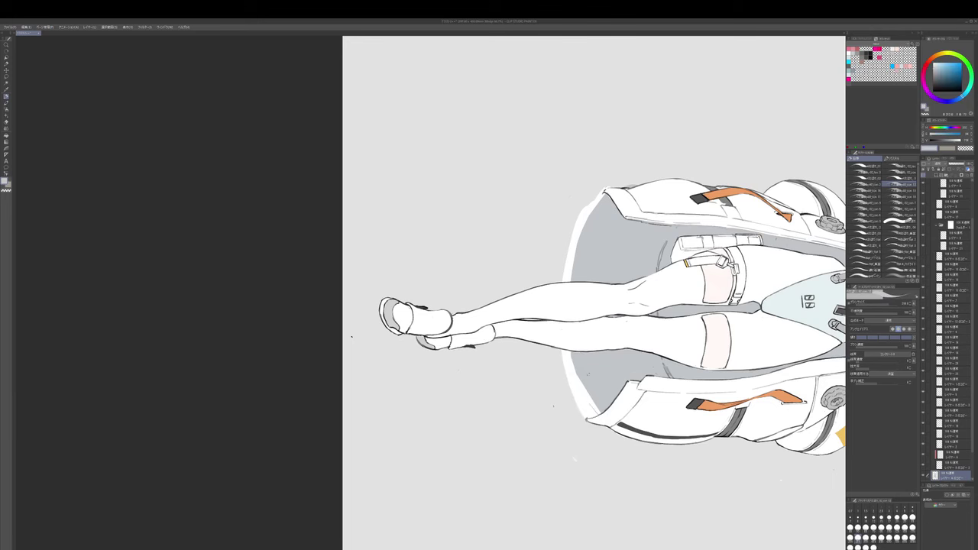
{"action": "left_click_drag", "start_coordinate": [575, 364], "coordinate": [592, 414]}
{"action": "left_click_drag", "start_coordinate": [581, 296], "coordinate": [572, 373]}
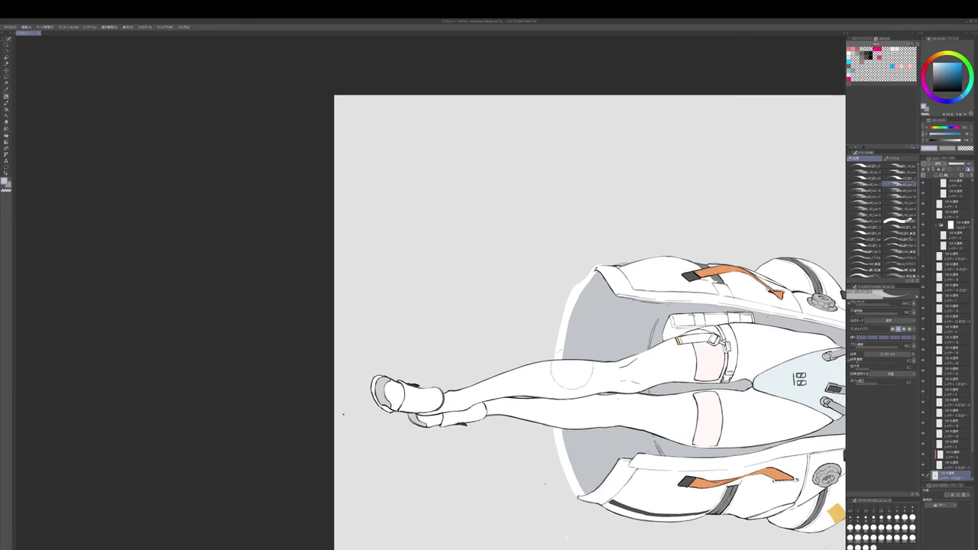
- Extend the white hem to the upper coat corner and clean up the join with transparent colour on the coat layer
{"action": "left_click", "coordinate": [573, 370], "text": "alt"}
{"action": "left_click_drag", "start_coordinate": [575, 294], "coordinate": [602, 266]}
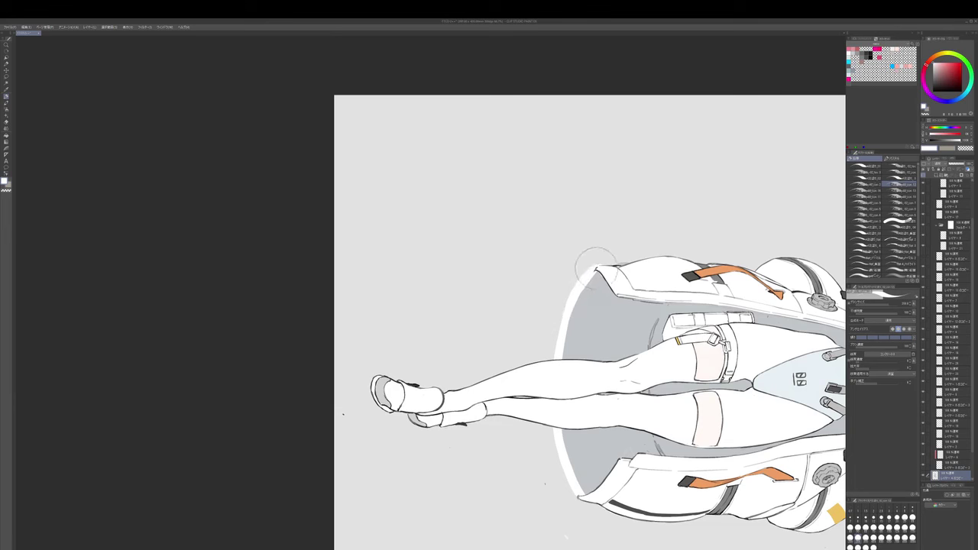
{"action": "key", "text": "c"}
{"action": "left_click", "coordinate": [574, 281], "text": "alt"}
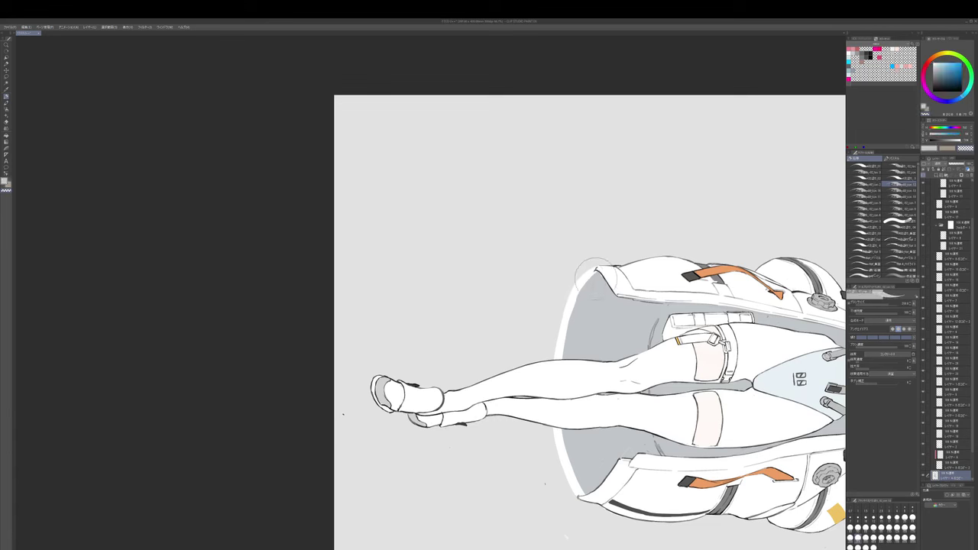
{"action": "left_click", "coordinate": [953, 382]}
{"action": "key", "text": "c"}
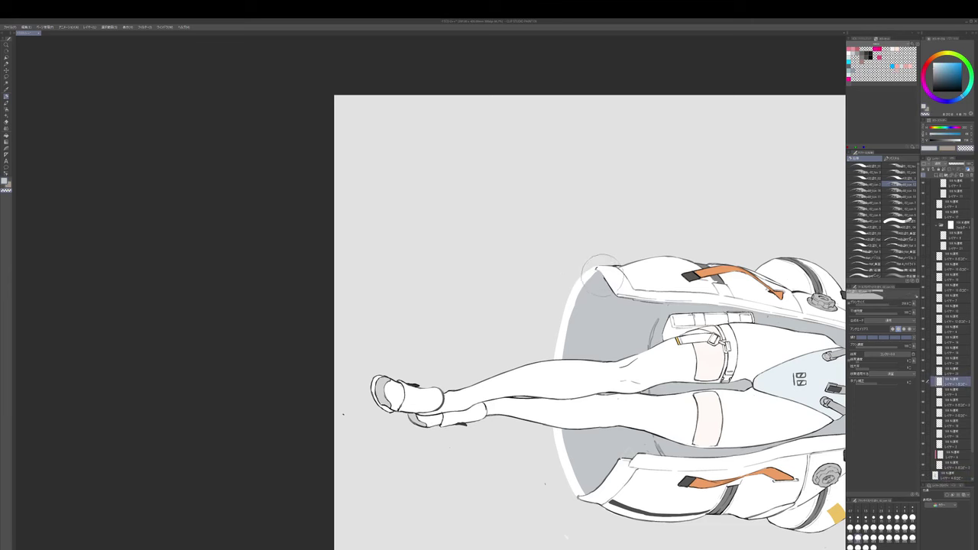
{"action": "left_click", "coordinate": [596, 269], "text": "alt"}
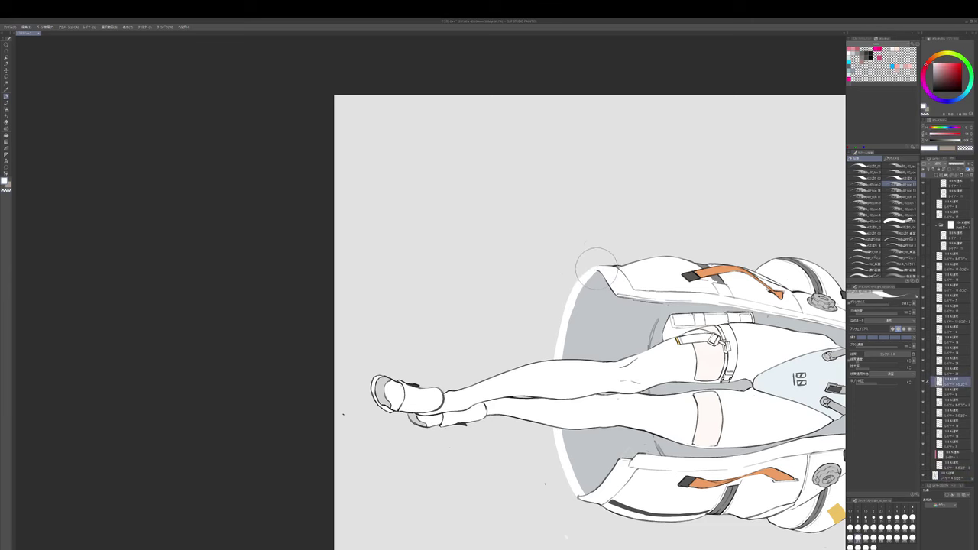
{"action": "scroll", "coordinate": [598, 261], "scroll_direction": "down", "scroll_amount": 2}
{"action": "mouse_move", "coordinate": [600, 252]}
{"action": "left_mouse_down"}
{"action": "mouse_move", "coordinate": [598, 233]}
{"action": "mouse_move", "coordinate": [589, 297]}
{"action": "mouse_move", "coordinate": [595, 257]}
{"action": "left_mouse_up"}
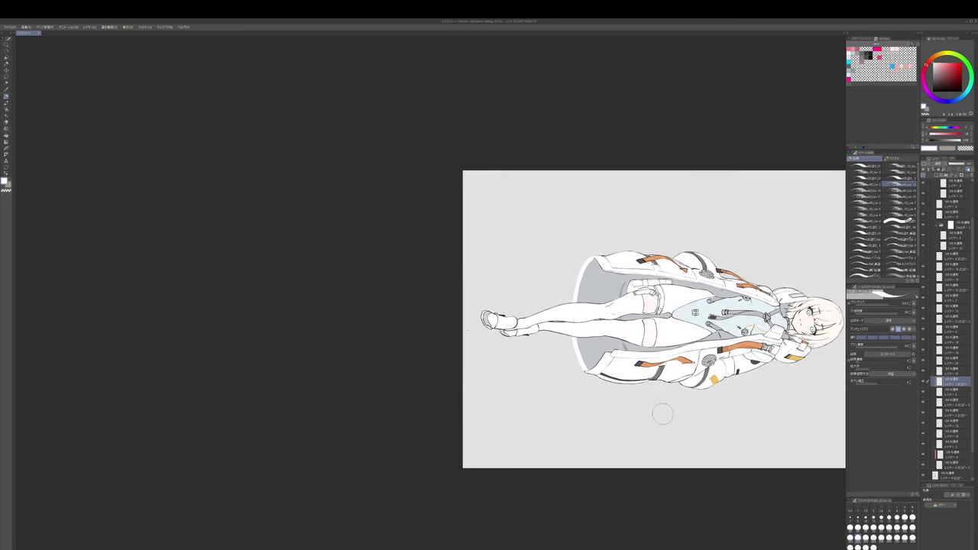
- Ink the outer outline of the hem's upper half on the bottom layer with a thin dark pen, redoing unsatisfactory strokes
{"action": "scroll", "coordinate": [602, 299], "scroll_direction": "up", "scroll_amount": 2}
{"action": "left_click", "coordinate": [951, 475]}
{"action": "key", "text": "r"}
{"action": "left_click_drag", "start_coordinate": [603, 361], "coordinate": [613, 323]}
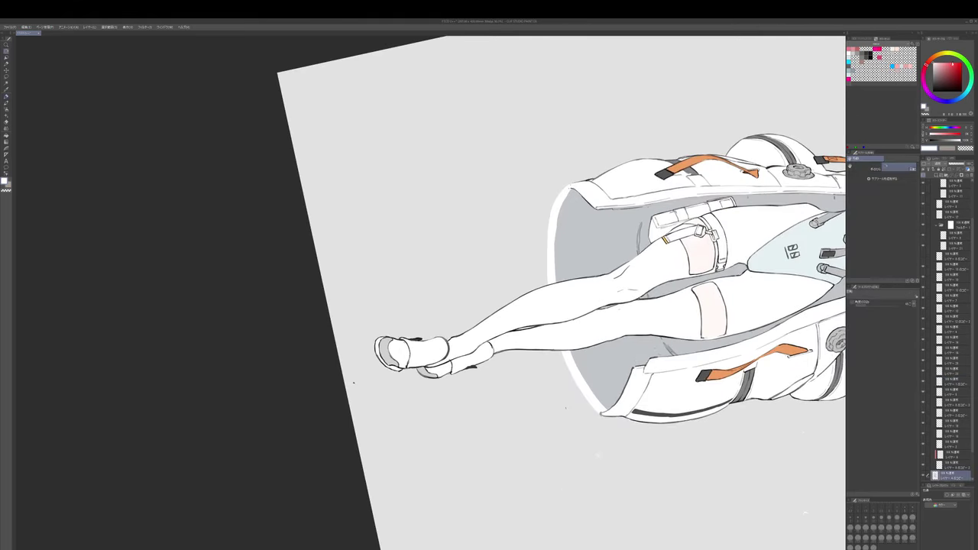
{"action": "key", "text": "p"}
{"action": "left_click_drag", "start_coordinate": [556, 197], "coordinate": [548, 277]}
{"action": "key", "text": "ctrl+z"}
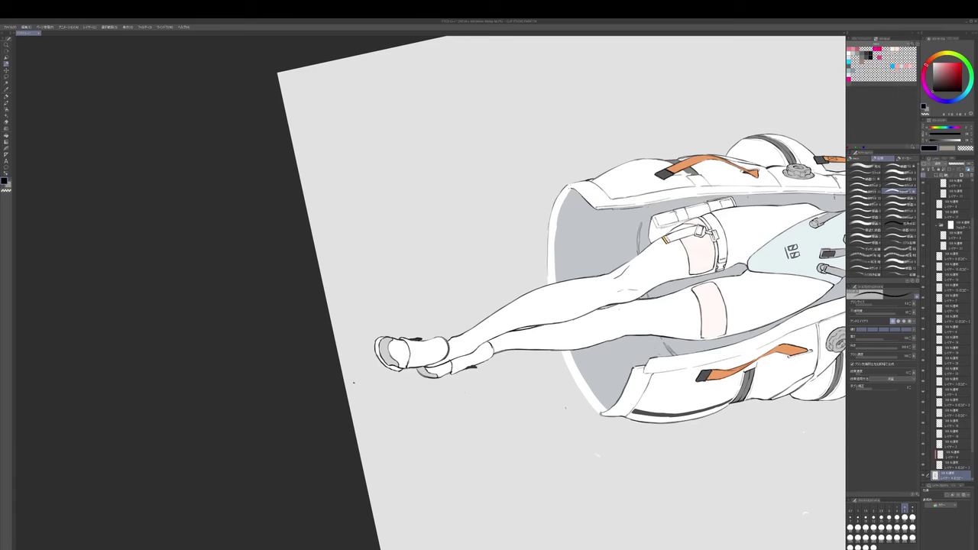
{"action": "key", "text": "ctrl+z"}
{"action": "left_click_drag", "start_coordinate": [550, 222], "coordinate": [547, 285]}
{"action": "key", "text": "ctrl+z"}
{"action": "left_click_drag", "start_coordinate": [547, 246], "coordinate": [543, 324]}
{"action": "left_click_drag", "start_coordinate": [543, 324], "coordinate": [551, 232]}
- Ink the outer outline of the hem's lower half and tidy where it meets the lower coat corner
{"action": "key", "text": "["}
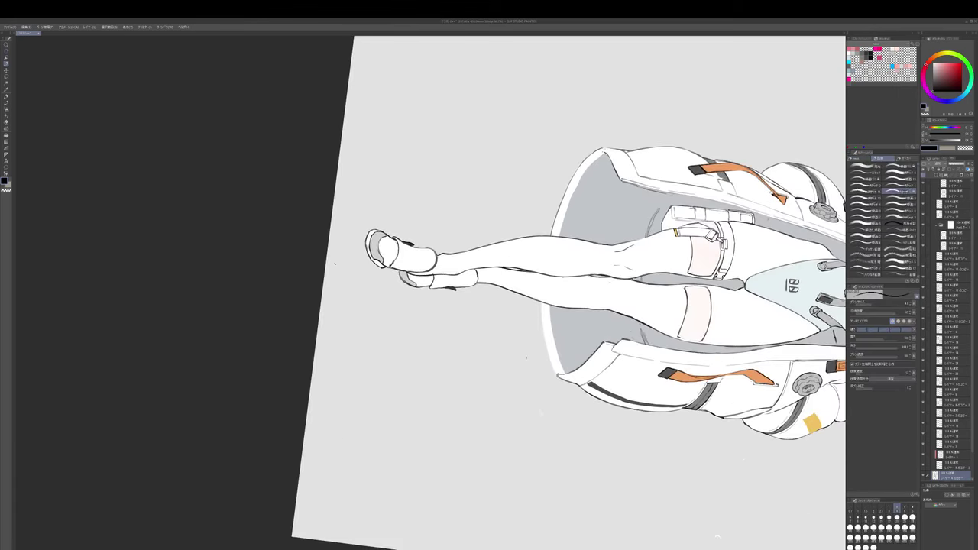
{"action": "key", "text": "ctrl+z"}
{"action": "left_click_drag", "start_coordinate": [541, 303], "coordinate": [556, 376]}
{"action": "key", "text": "]"}
{"action": "left_click", "coordinate": [557, 374], "text": "ctrl+shift"}
{"action": "key", "text": "p"}
{"action": "left_click", "coordinate": [558, 374], "text": "alt"}
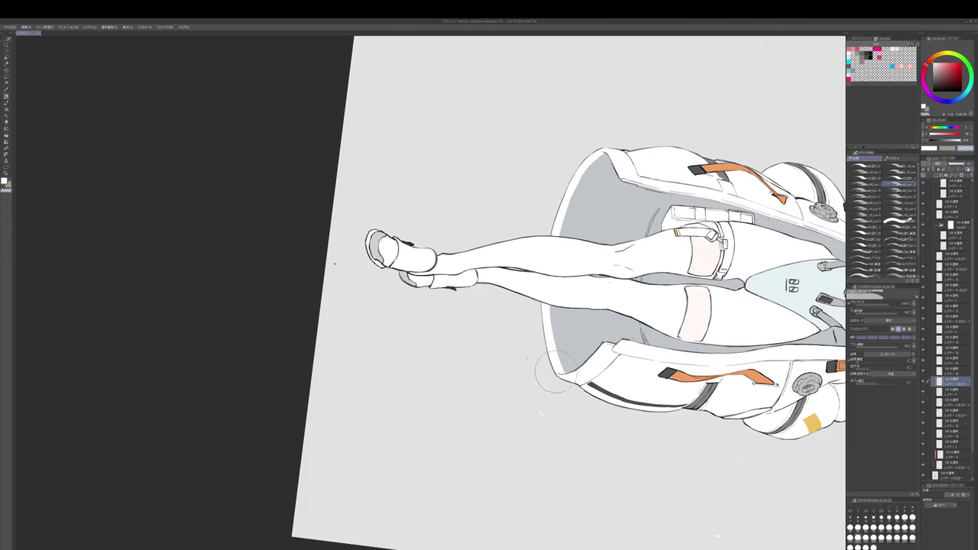
{"action": "left_click", "coordinate": [550, 352], "text": "ctrl+shift"}
- Reinforce the dark outline along the hem's outer edge with adjusted pen sizes
{"action": "left_click_drag", "start_coordinate": [551, 352], "coordinate": [591, 295]}
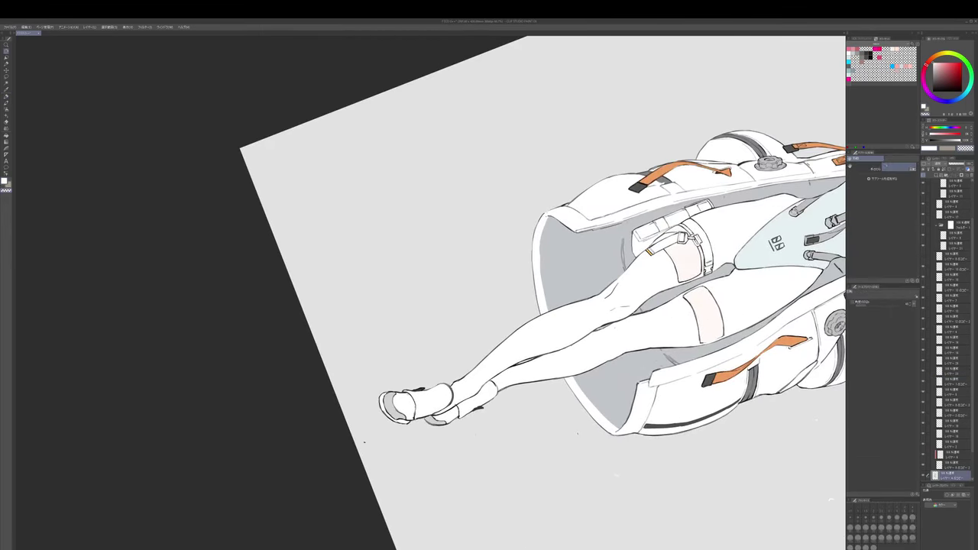
{"action": "key", "text": "p"}
{"action": "key", "text": "]"}
{"action": "left_click_drag", "start_coordinate": [548, 216], "coordinate": [540, 267]}
{"action": "key", "text": "]"}
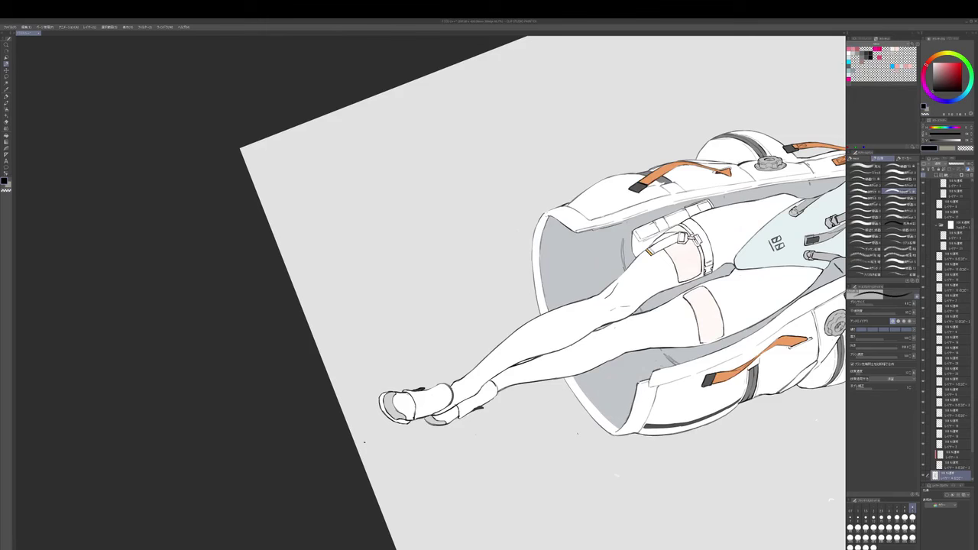
{"action": "left_click_drag", "start_coordinate": [541, 306], "coordinate": [522, 266]}
{"action": "mouse_move", "coordinate": [553, 336]}
{"action": "left_mouse_down"}
{"action": "mouse_move", "coordinate": [567, 355]}
{"action": "mouse_move", "coordinate": [520, 399]}
{"action": "left_mouse_up"}
{"action": "left_click_drag", "start_coordinate": [521, 399], "coordinate": [527, 334]}
{"action": "key", "text": "bracketleft"}
{"action": "key", "text": "bracketleft"}
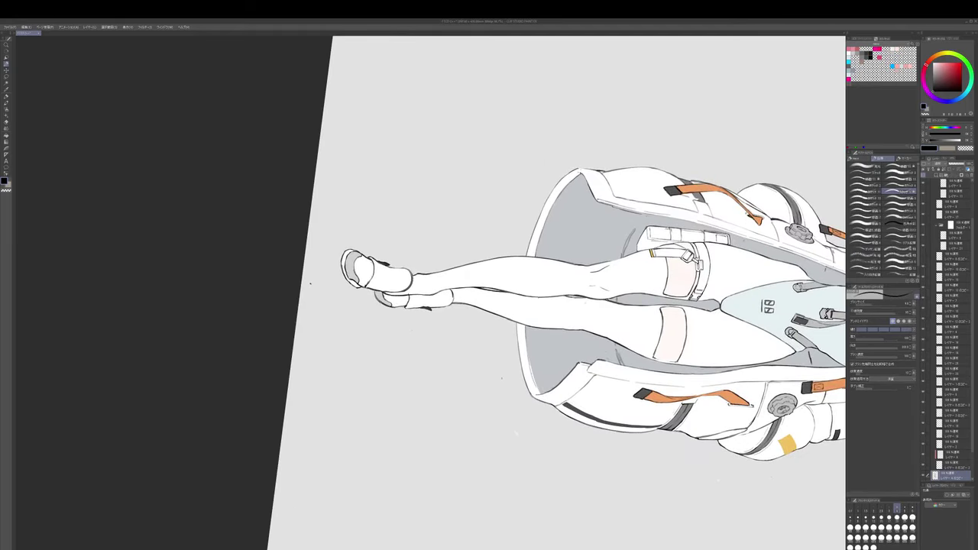
{"action": "key", "text": "bracketright"}
- Erase the stray specks beside the lower hem and the leftover marks near the upper coat corner on their own layers
{"action": "left_click", "coordinate": [539, 365], "text": "alt"}
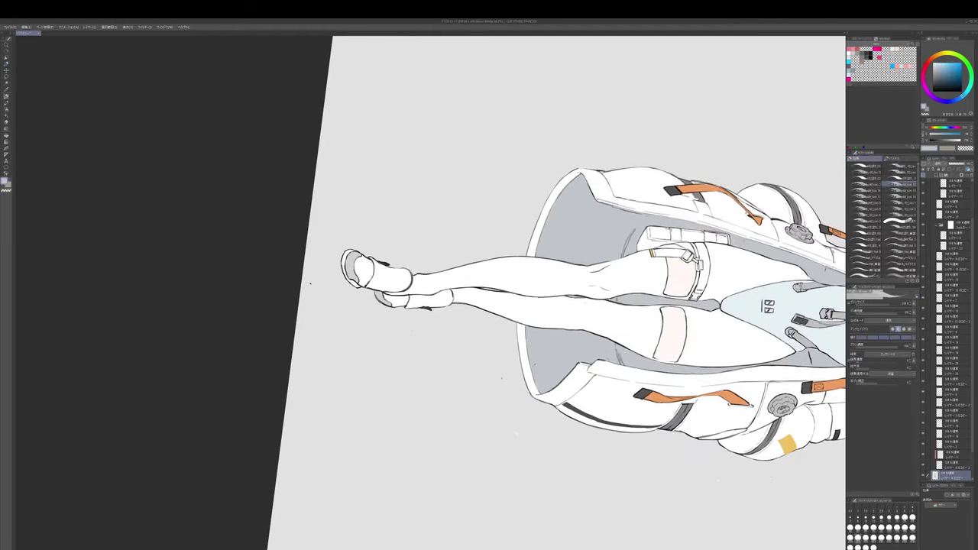
{"action": "key", "text": "e"}
{"action": "left_click", "coordinate": [500, 375], "text": "ctrl+shift"}
{"action": "left_click", "coordinate": [501, 375]}
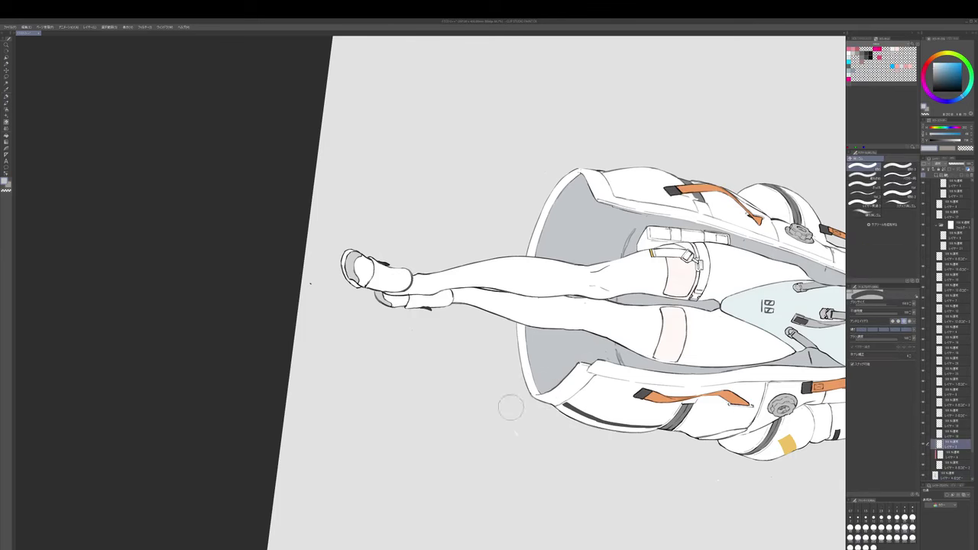
{"action": "left_click", "coordinate": [517, 434], "text": "ctrl+shift"}
{"action": "left_click", "coordinate": [521, 442]}
{"action": "left_click_drag", "start_coordinate": [521, 219], "coordinate": [537, 314]}
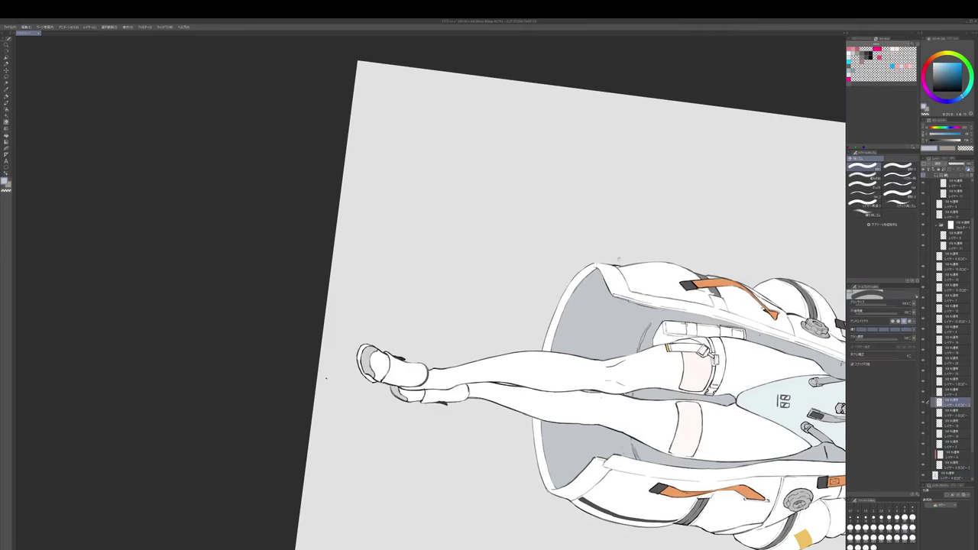
{"action": "left_click", "coordinate": [564, 255], "text": "ctrl+shift"}
{"action": "left_click", "coordinate": [571, 253], "text": "ctrl+shift"}
{"action": "left_click_drag", "start_coordinate": [571, 255], "coordinate": [563, 218]}
- Redraw the seam line on the coat's gray lining near the lower leg in bluish gray and clean up its edges
{"action": "key", "text": "p"}
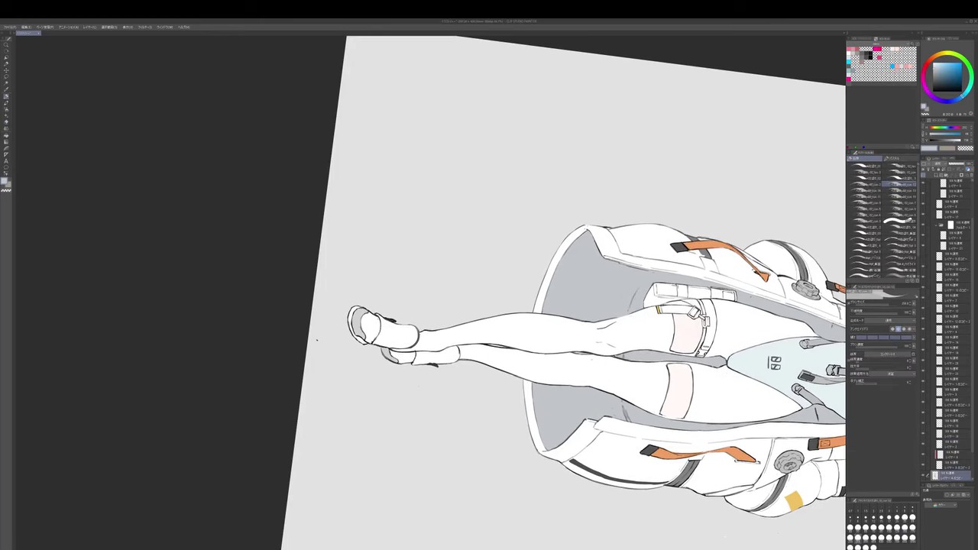
{"action": "key", "text": "p"}
{"action": "key", "text": "bracketright"}
{"action": "key", "text": "bracketright"}
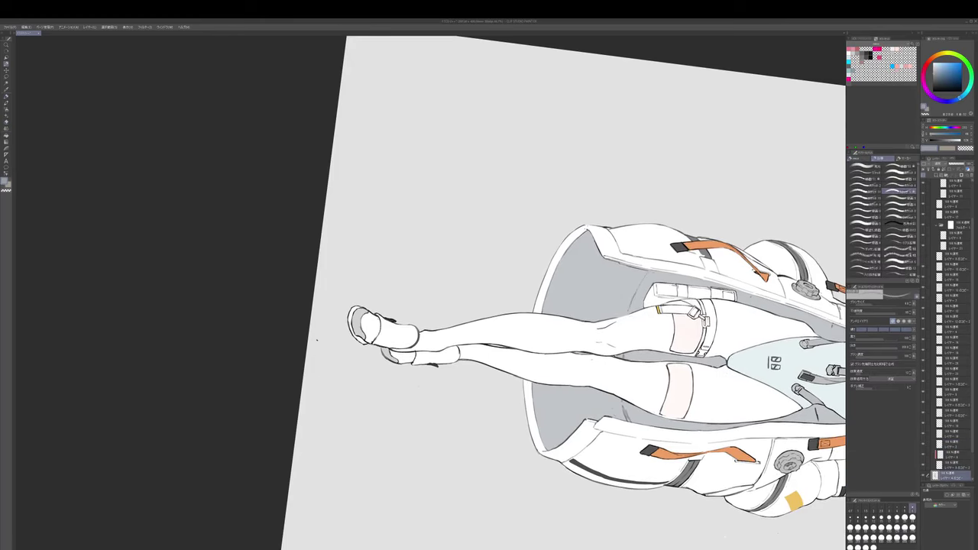
{"action": "key", "text": "b"}
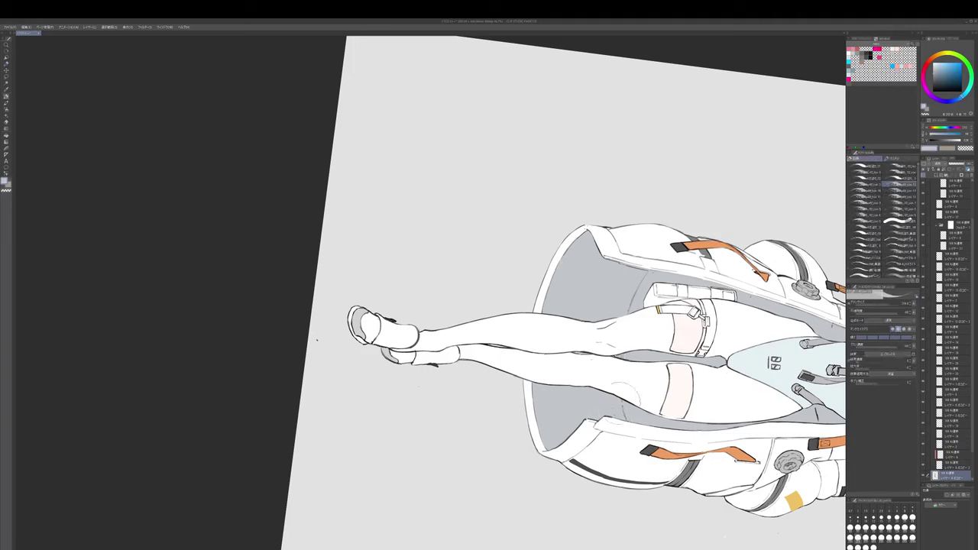
{"action": "left_click", "coordinate": [619, 414], "text": "alt"}
{"action": "left_click", "coordinate": [624, 415], "text": "ctrl+shift"}
{"action": "key", "text": "e"}
{"action": "left_click", "coordinate": [623, 414], "text": "ctrl+shift"}
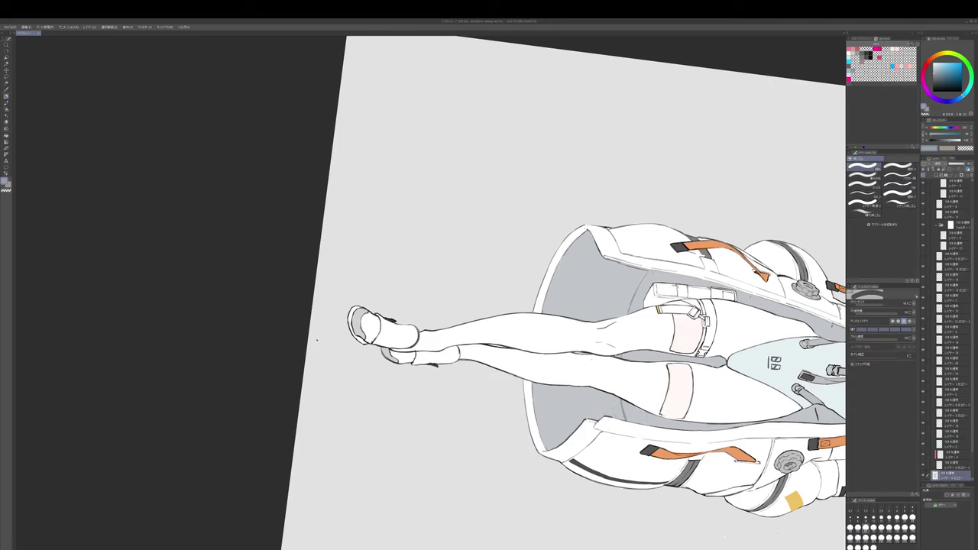
{"action": "key", "text": "p"}
- Examine the whole figure upright and tilted, checking the coat hem, lining, legs and upper body
{"action": "key", "text": "shift+space"}
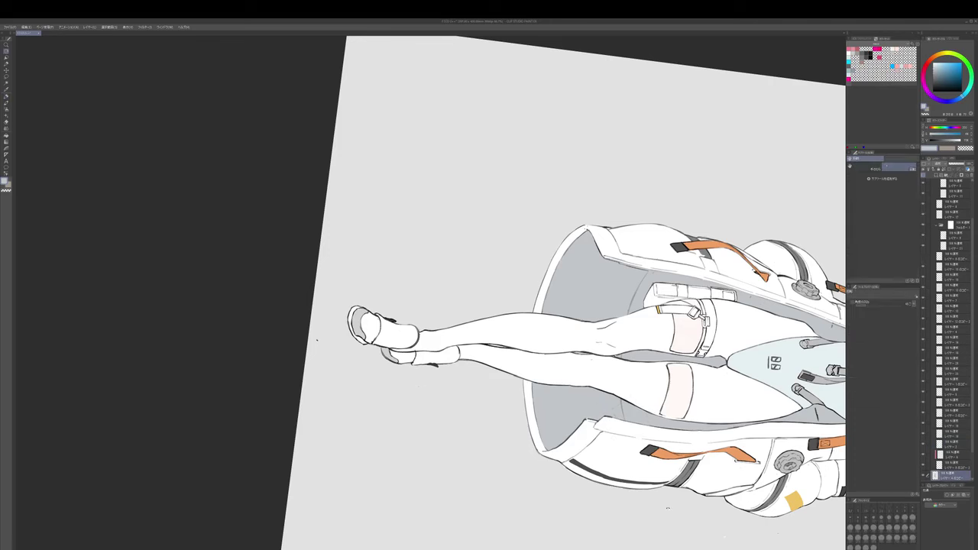
{"action": "mouse_move", "coordinate": [613, 409]}
{"action": "left_mouse_down"}
{"action": "mouse_move", "coordinate": [633, 218]}
{"action": "mouse_move", "coordinate": [522, 97]}
{"action": "left_mouse_up"}
{"action": "left_click_drag", "start_coordinate": [595, 286], "coordinate": [655, 393]}
{"action": "left_click_drag", "start_coordinate": [646, 311], "coordinate": [670, 373]}
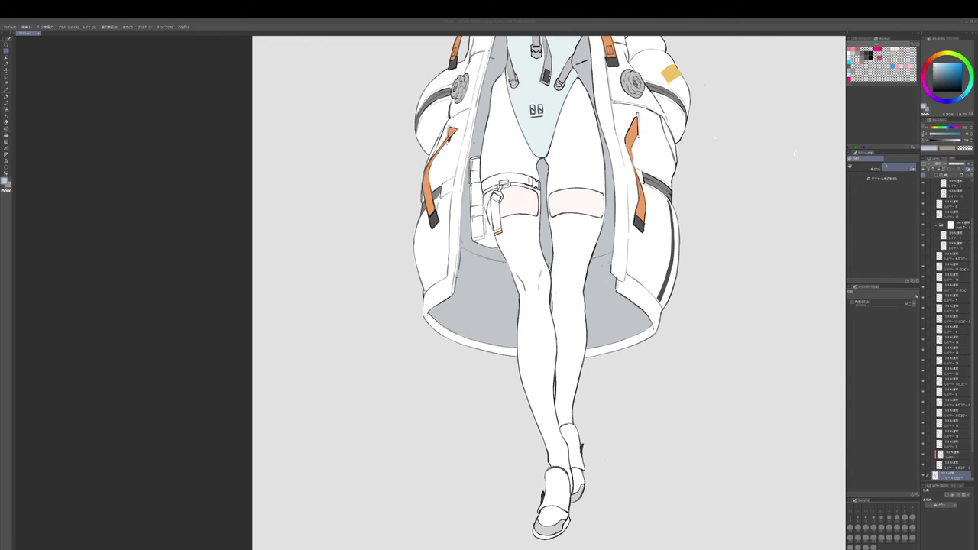
{"action": "left_click_drag", "start_coordinate": [794, 153], "coordinate": [799, 265]}
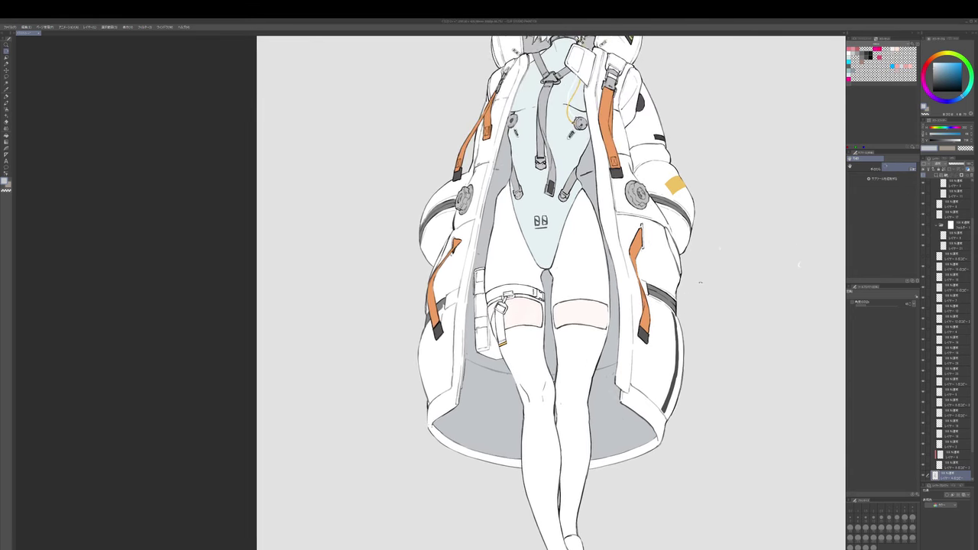
{"action": "mouse_move", "coordinate": [701, 282]}
{"action": "left_mouse_down"}
{"action": "mouse_move", "coordinate": [553, 528]}
{"action": "mouse_move", "coordinate": [558, 508]}
{"action": "left_mouse_up"}
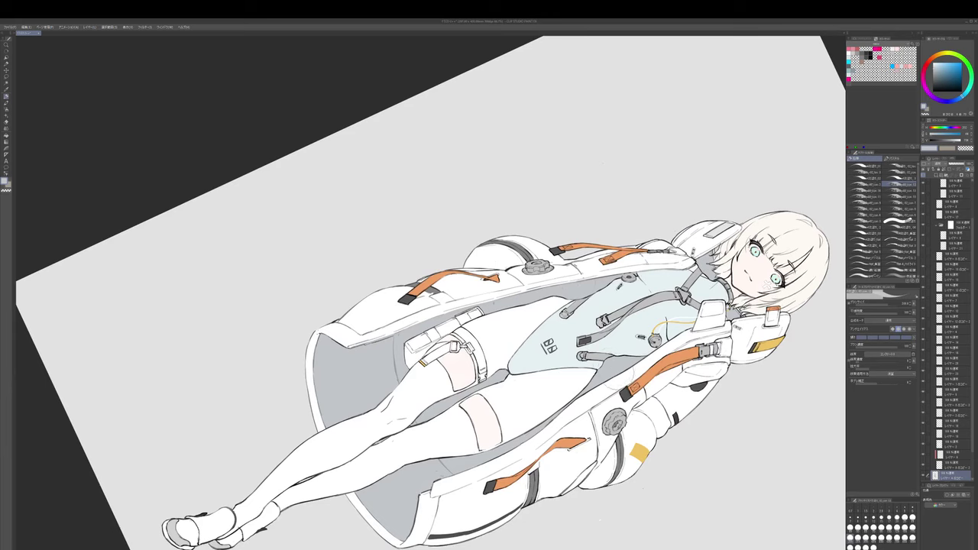
{"action": "left_click_drag", "start_coordinate": [648, 318], "coordinate": [686, 280]}
{"action": "left_click", "coordinate": [686, 280], "text": "alt"}
{"action": "key", "text": "p"}
{"action": "left_click_drag", "start_coordinate": [596, 336], "coordinate": [654, 314]}
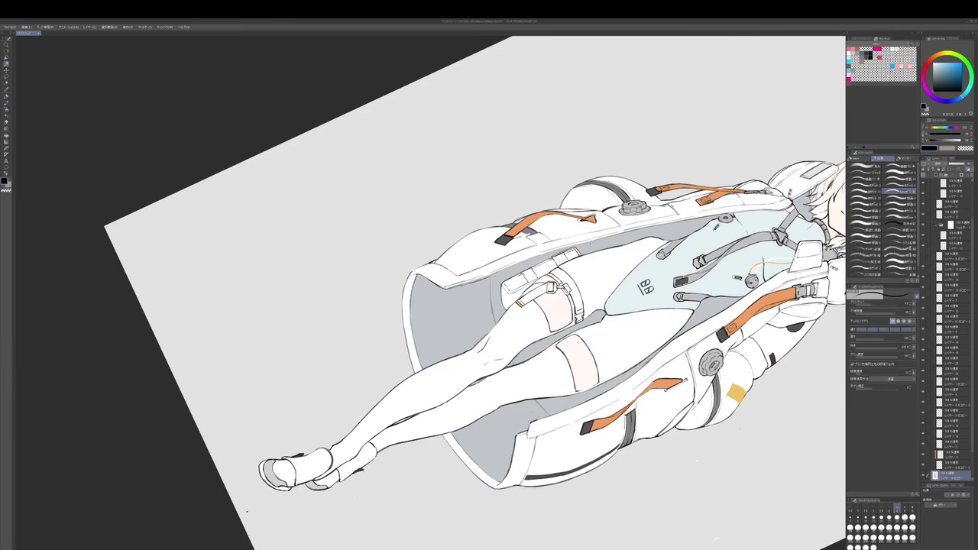
{"action": "key", "text": "]"}
{"action": "key", "text": "bracketright"}
{"action": "left_click_drag", "start_coordinate": [628, 365], "coordinate": [556, 371]}
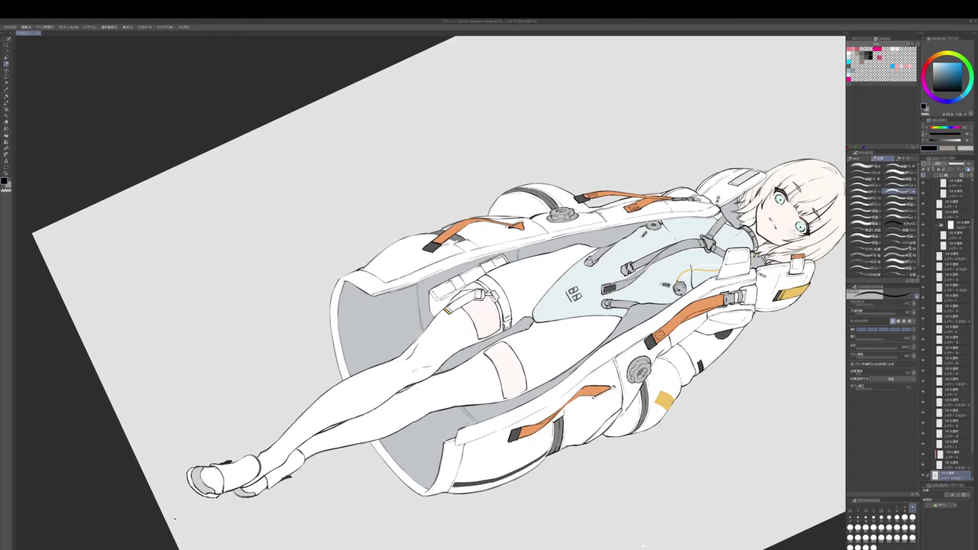
{"action": "left_click_drag", "start_coordinate": [794, 232], "coordinate": [764, 282]}
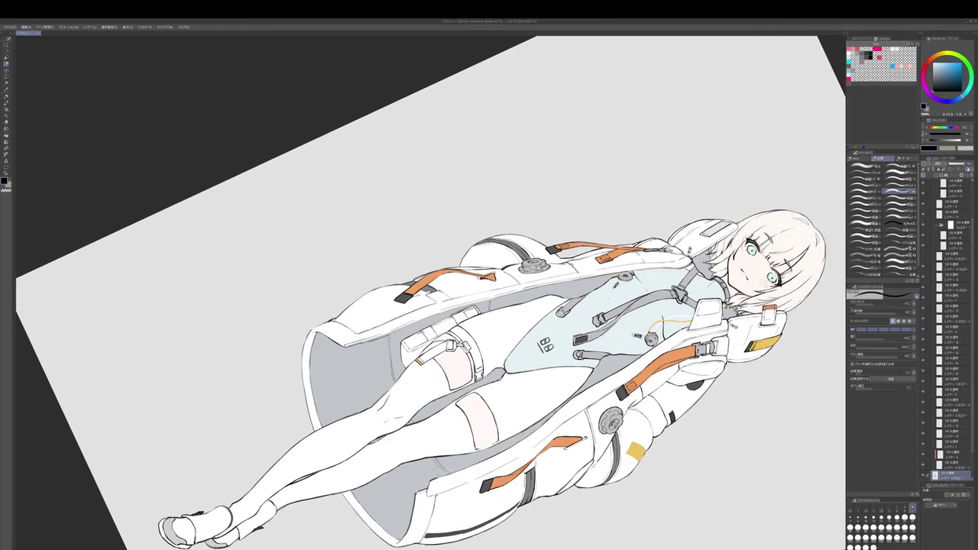
{"action": "key", "text": "bracketright"}
{"action": "scroll", "coordinate": [626, 349], "scroll_direction": "down", "scroll_amount": 1}
{"action": "double_click", "coordinate": [723, 432]}
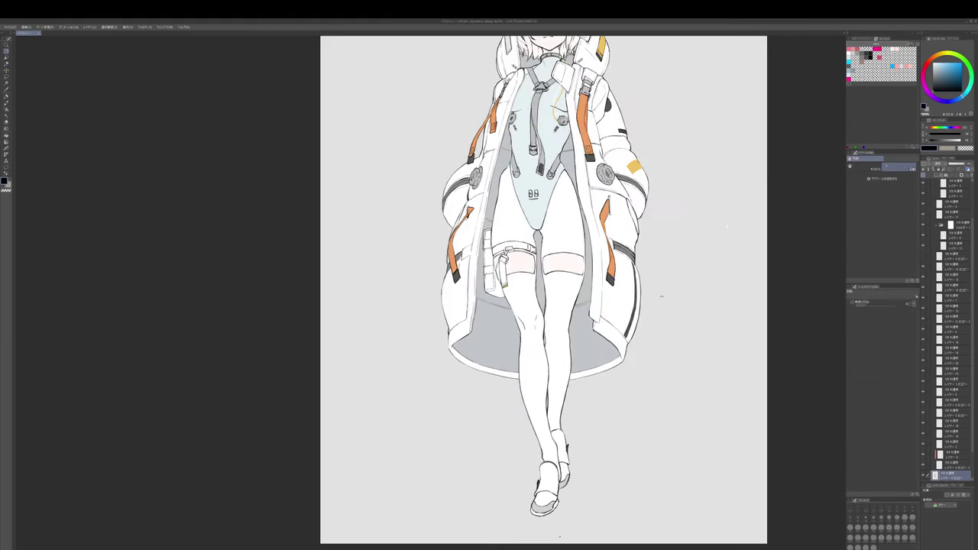
{"action": "left_click_drag", "start_coordinate": [727, 231], "coordinate": [758, 273]}
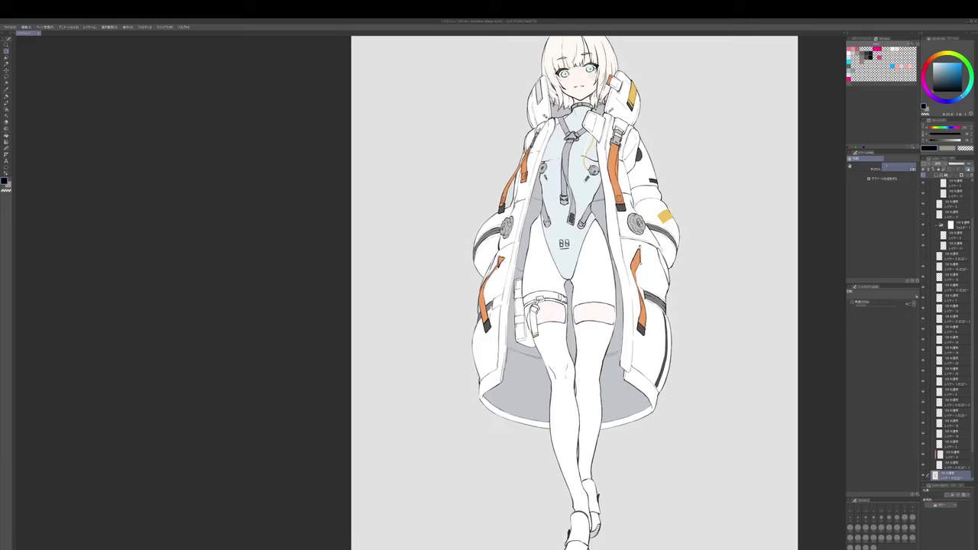
- Try to ink a line along the dark stripe on the coat's outer side above the hem, on a higher layer
{"action": "scroll", "coordinate": [667, 327], "scroll_direction": "up", "scroll_amount": 2}
{"action": "left_click", "coordinate": [951, 371]}
{"action": "left_click_drag", "start_coordinate": [729, 190], "coordinate": [736, 182]}
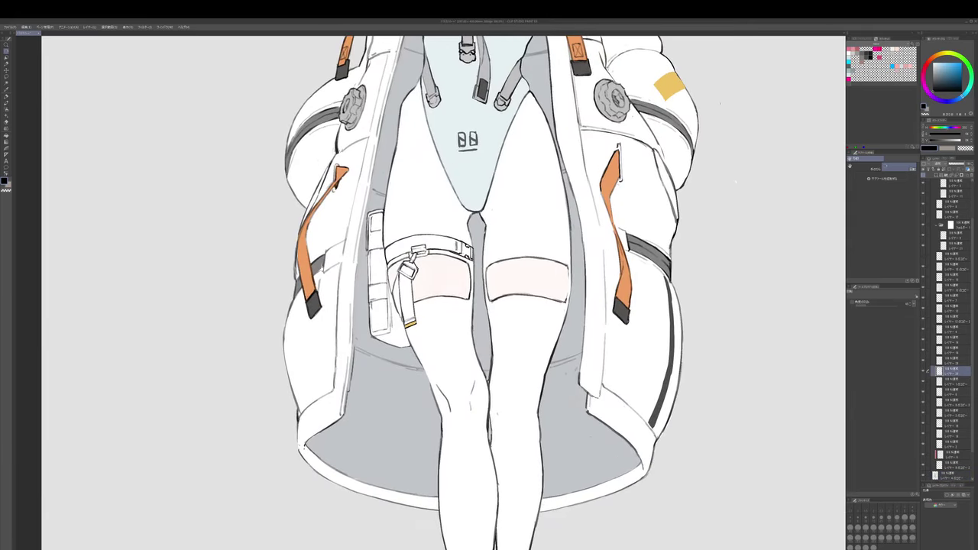
{"action": "left_click_drag", "start_coordinate": [704, 367], "coordinate": [706, 334]}
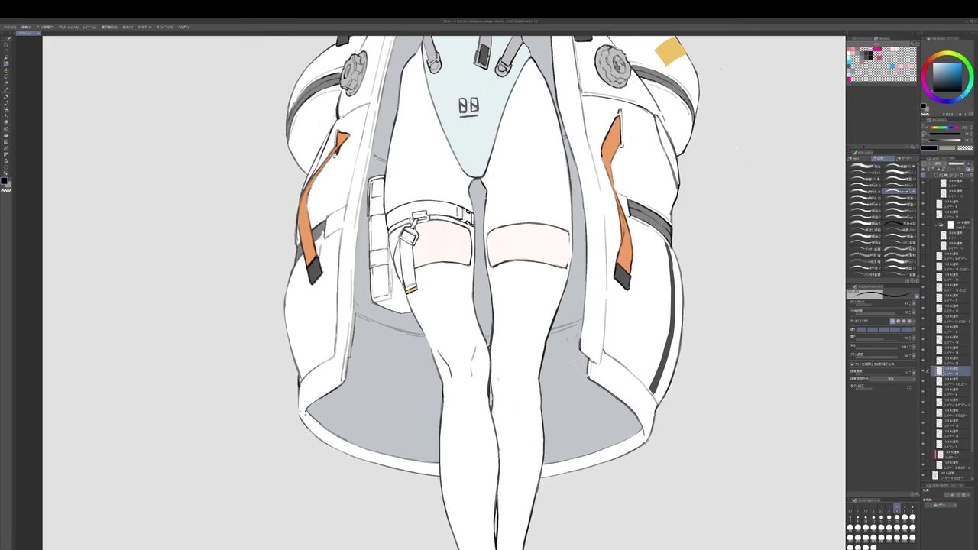
{"action": "mouse_move", "coordinate": [666, 252]}
{"action": "left_mouse_down"}
{"action": "mouse_move", "coordinate": [671, 240]}
{"action": "mouse_move", "coordinate": [672, 330]}
{"action": "mouse_move", "coordinate": [655, 376]}
{"action": "left_mouse_up"}
{"action": "key", "text": "ctrl+z"}
- Paint evenly spaced dark notches along the outer edge of the dark stripe on the coat's side above the hem
{"action": "key", "text": "]"}
{"action": "key", "text": "h"}
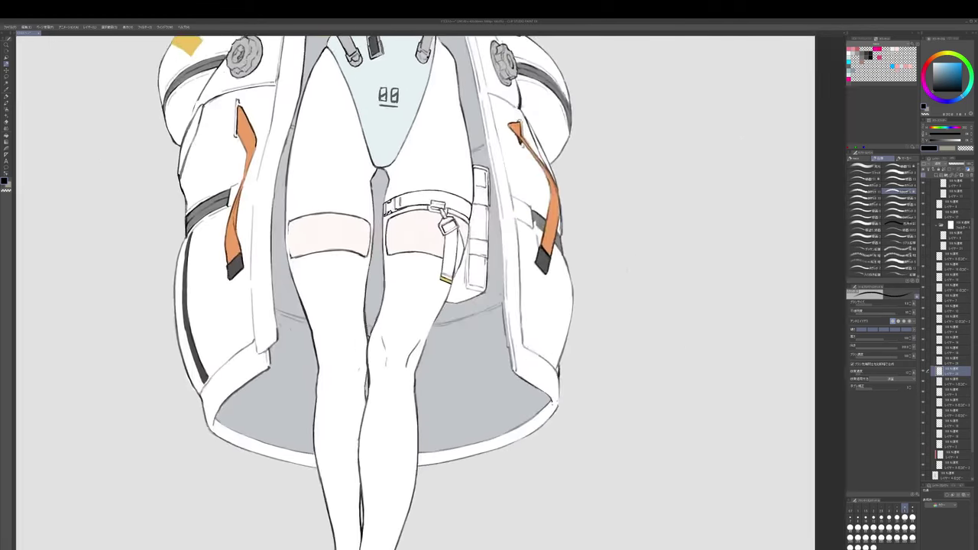
{"action": "mouse_move", "coordinate": [18, 150]}
{"action": "left_mouse_down"}
{"action": "mouse_move", "coordinate": [222, 154]}
{"action": "mouse_move", "coordinate": [271, 144]}
{"action": "mouse_move", "coordinate": [357, 168]}
{"action": "mouse_move", "coordinate": [359, 188]}
{"action": "left_mouse_up"}
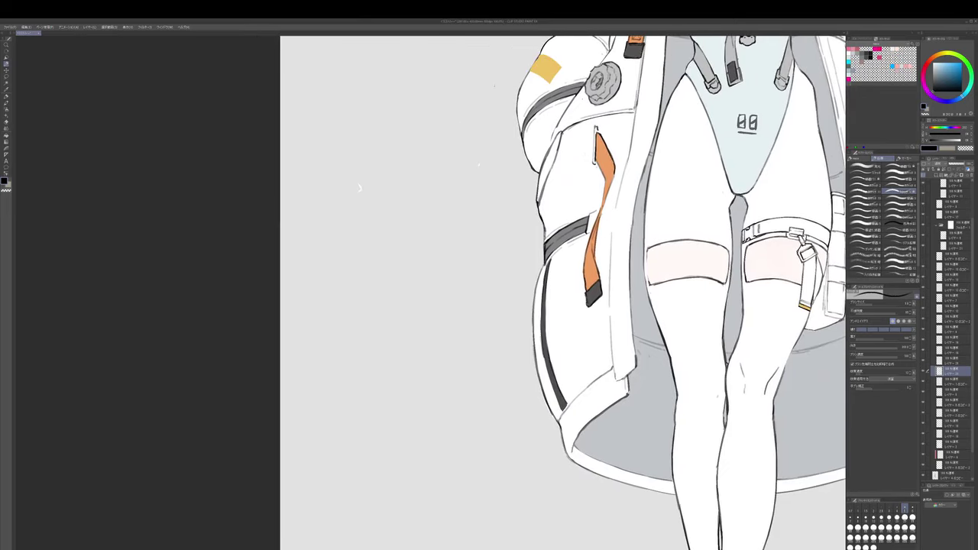
{"action": "left_click_drag", "start_coordinate": [359, 187], "coordinate": [373, 177]}
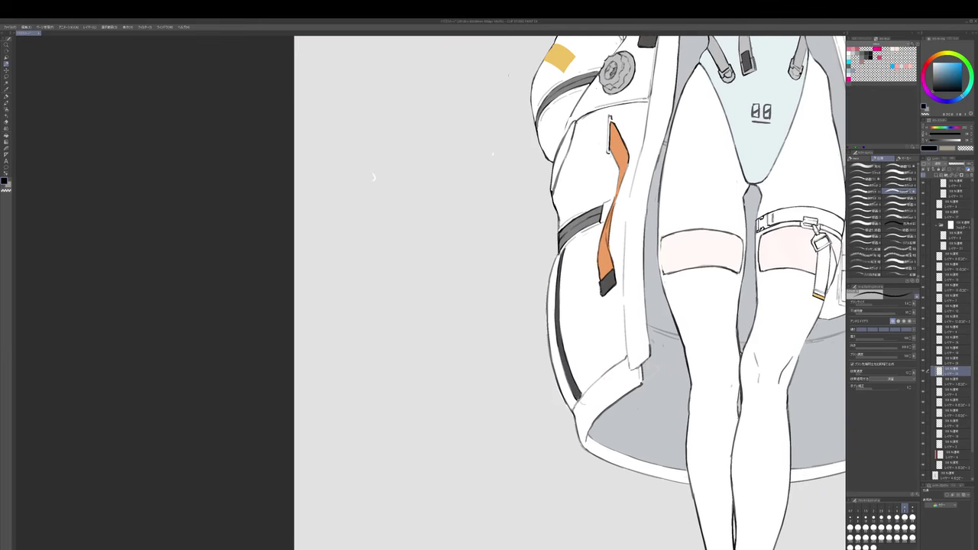
{"action": "key", "text": "p"}
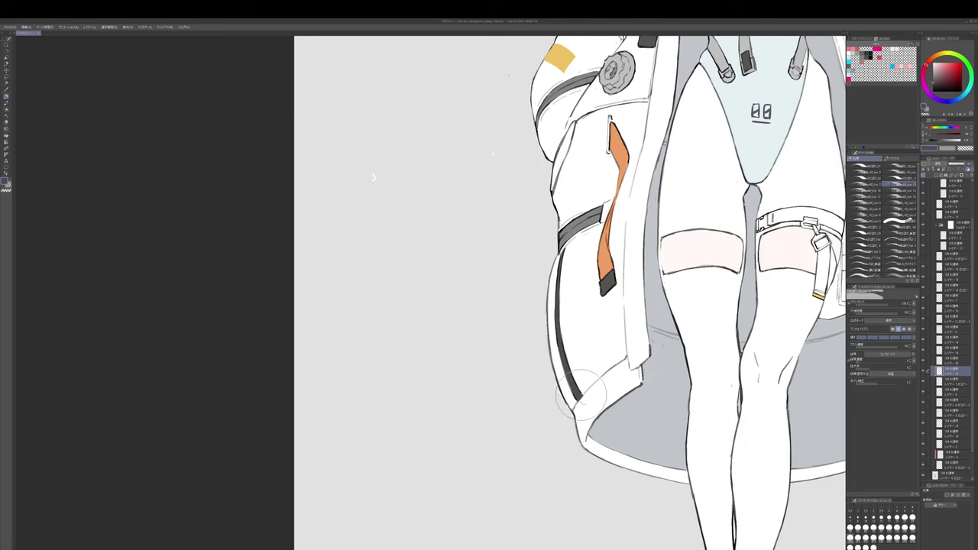
{"action": "key", "text": "c"}
{"action": "mouse_move", "coordinate": [564, 313]}
{"action": "left_mouse_down"}
{"action": "mouse_move", "coordinate": [590, 313]}
{"action": "mouse_move", "coordinate": [603, 282]}
{"action": "left_mouse_up"}
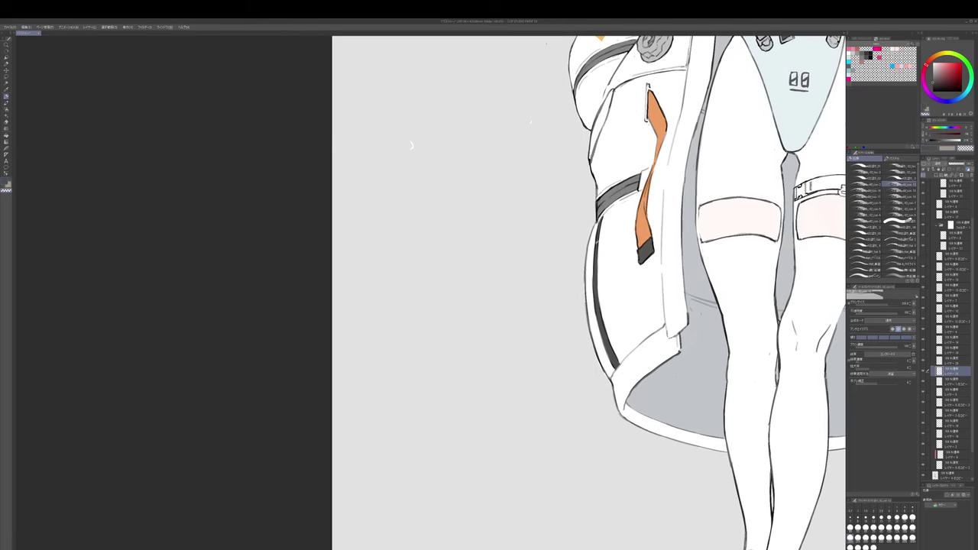
{"action": "key", "text": "c"}
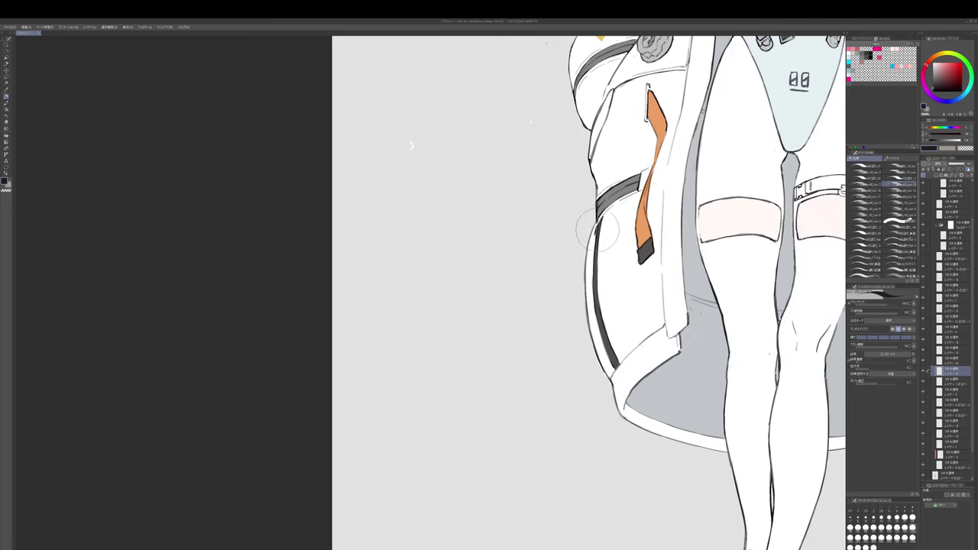
{"action": "key", "text": "x"}
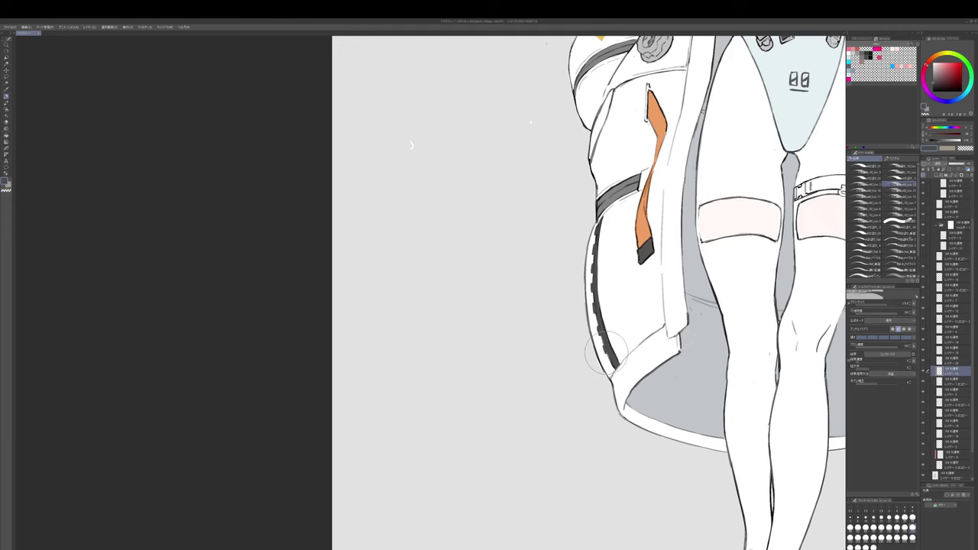
- Draw a zigzag lacing pattern between the notched stripe and the coat's outer edge on a new layer
{"action": "left_click_drag", "start_coordinate": [637, 280], "coordinate": [636, 245]}
{"action": "key", "text": "h"}
{"action": "left_click_drag", "start_coordinate": [621, 311], "coordinate": [725, 325]}
{"action": "left_click_drag", "start_coordinate": [613, 338], "coordinate": [704, 321]}
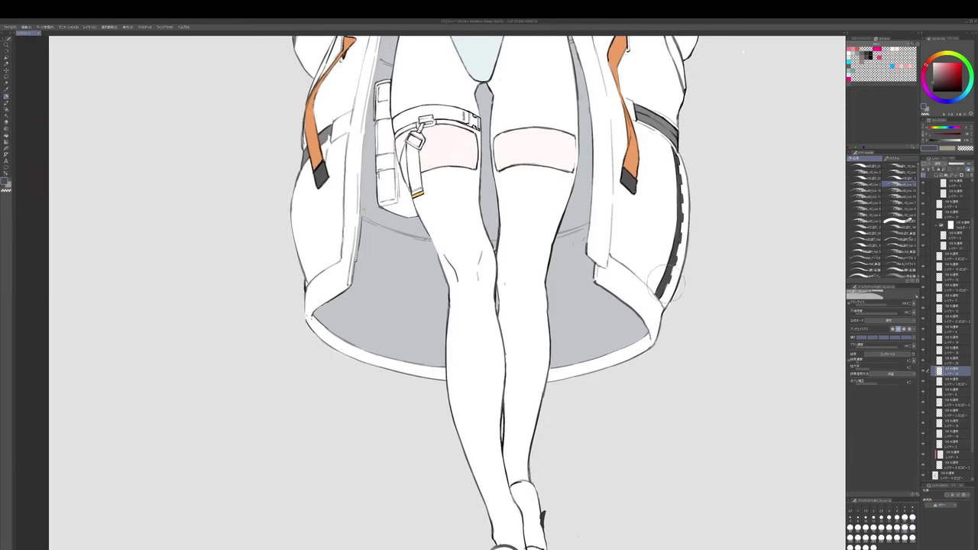
{"action": "key", "text": "ctrl+shift+n"}
{"action": "key", "text": "["}
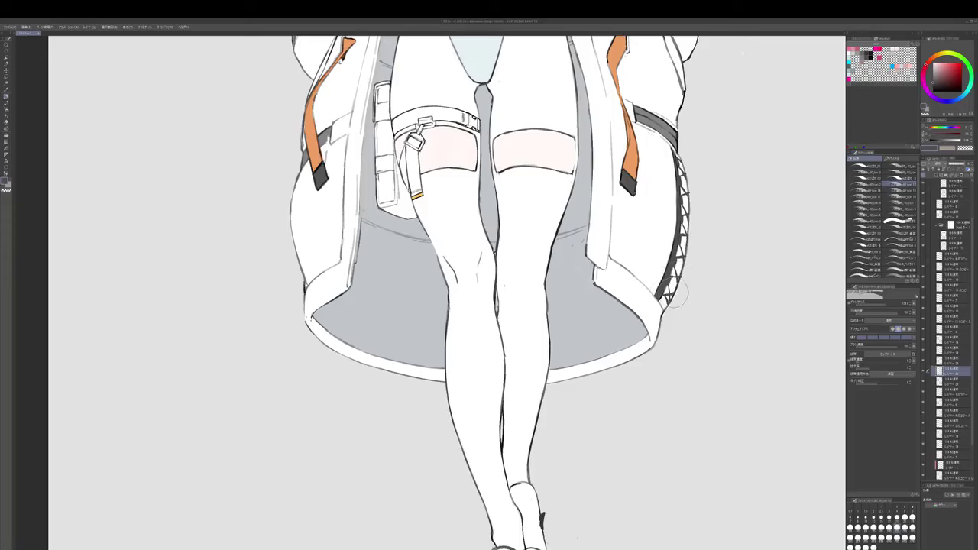
- Clean up the lacing along the coat's side and merge it with the notched stripe into one layer
{"action": "scroll", "coordinate": [684, 292], "scroll_direction": "down", "scroll_amount": 3}
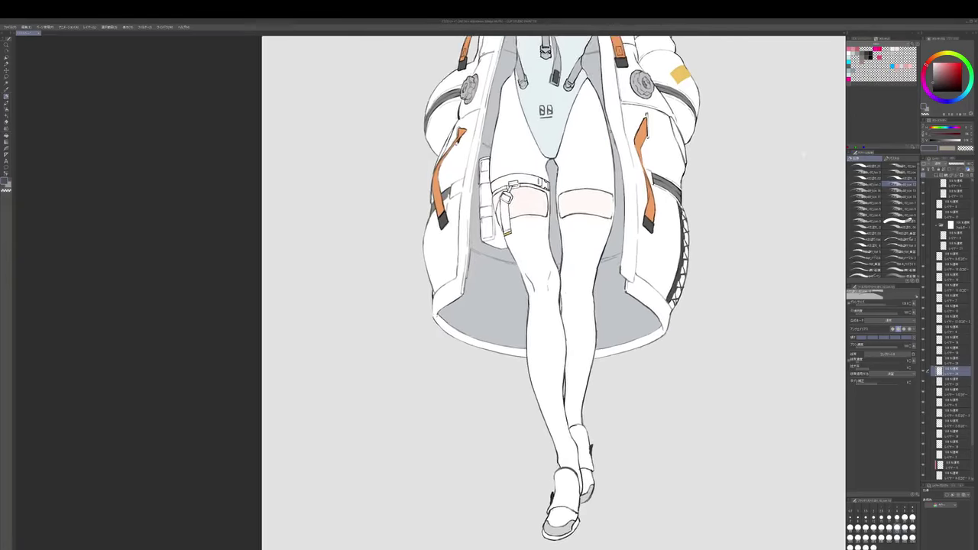
{"action": "scroll", "coordinate": [694, 273], "scroll_direction": "up", "scroll_amount": 3}
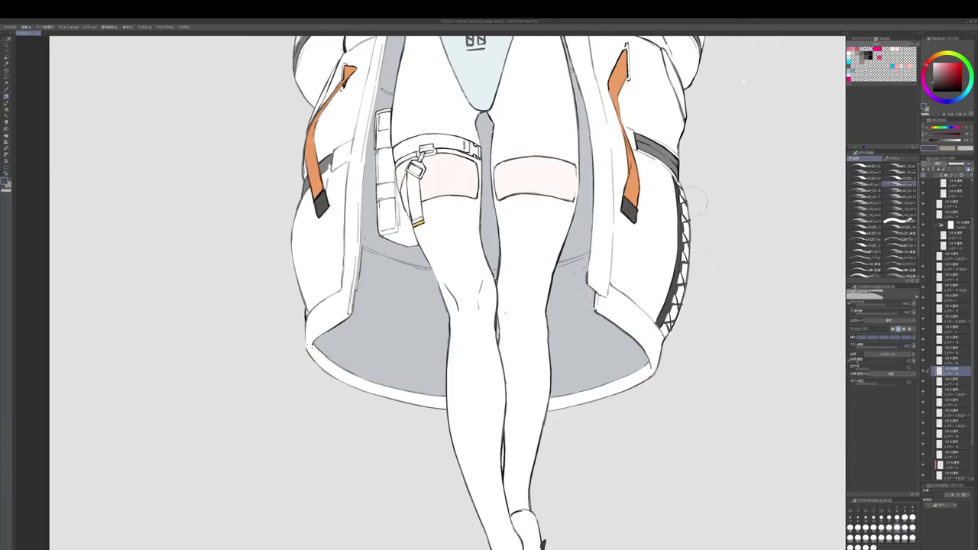
{"action": "key", "text": "e"}
{"action": "scroll", "coordinate": [706, 246], "scroll_direction": "down", "scroll_amount": 3}
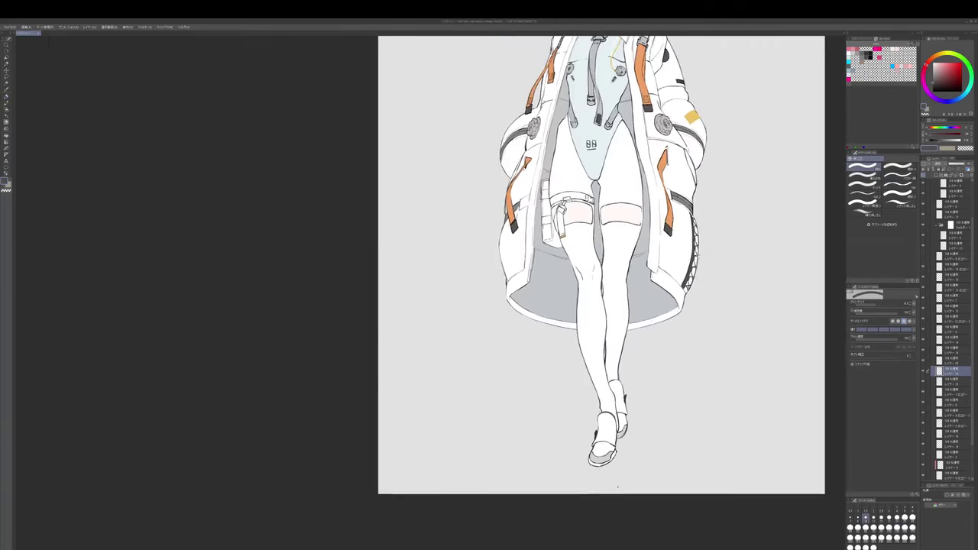
{"action": "key", "text": "ctrl+e"}
{"action": "left_click", "coordinate": [923, 371]}
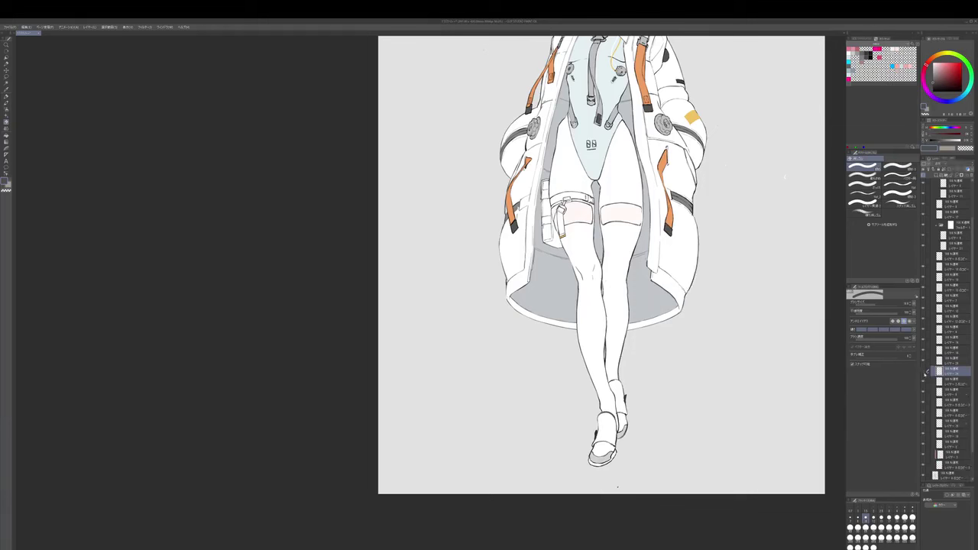
{"action": "left_click", "coordinate": [923, 371]}
- Duplicate the laced stripe, flip it horizontally and fit it to the opposite lower side of the coat
{"action": "key", "text": "ctrl+t"}
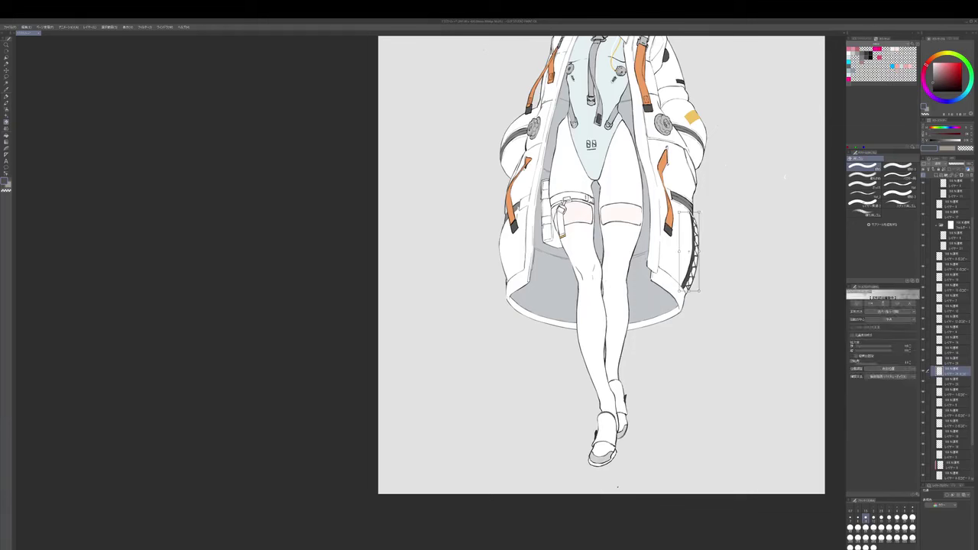
{"action": "left_click", "coordinate": [870, 304]}
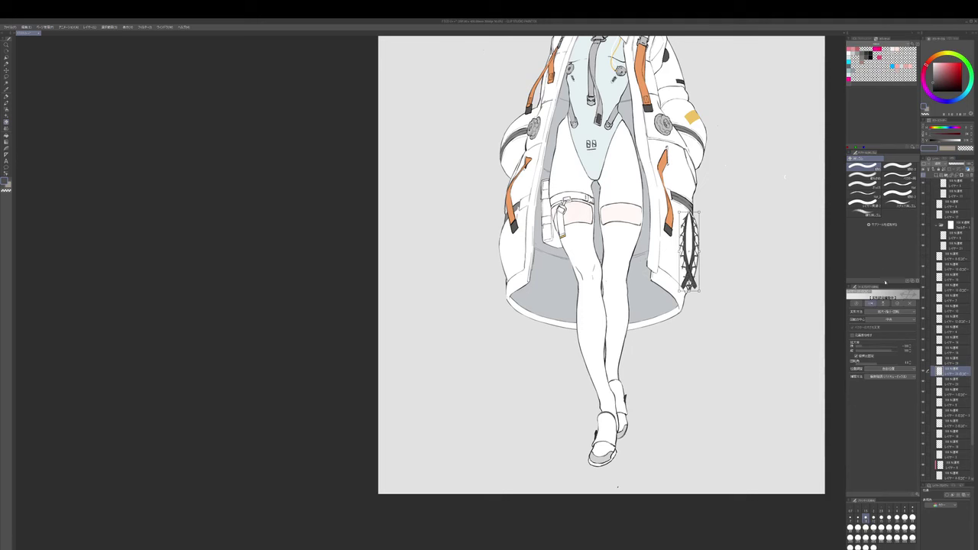
{"action": "left_click_drag", "start_coordinate": [696, 269], "coordinate": [515, 267]}
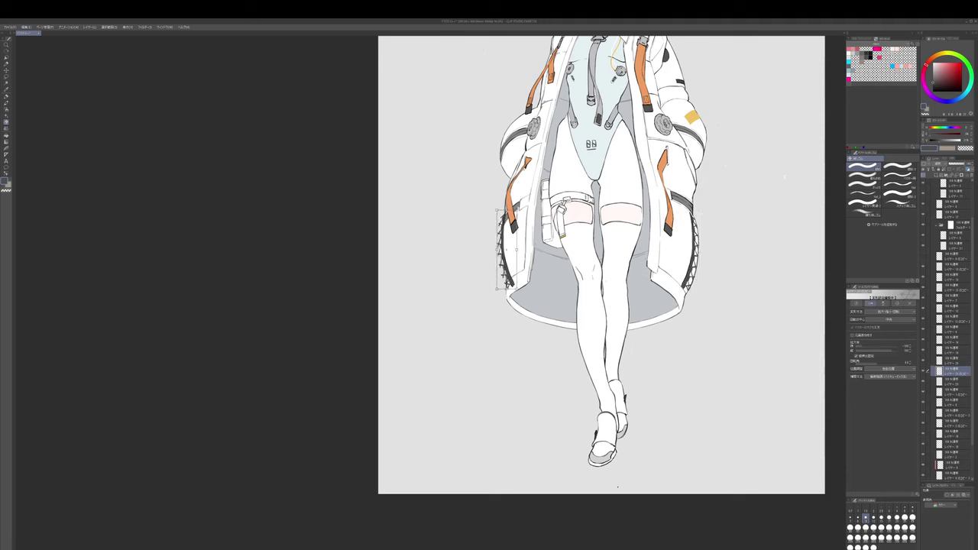
{"action": "left_click_drag", "start_coordinate": [517, 211], "coordinate": [524, 217]}
{"action": "left_click_drag", "start_coordinate": [512, 262], "coordinate": [511, 259]}
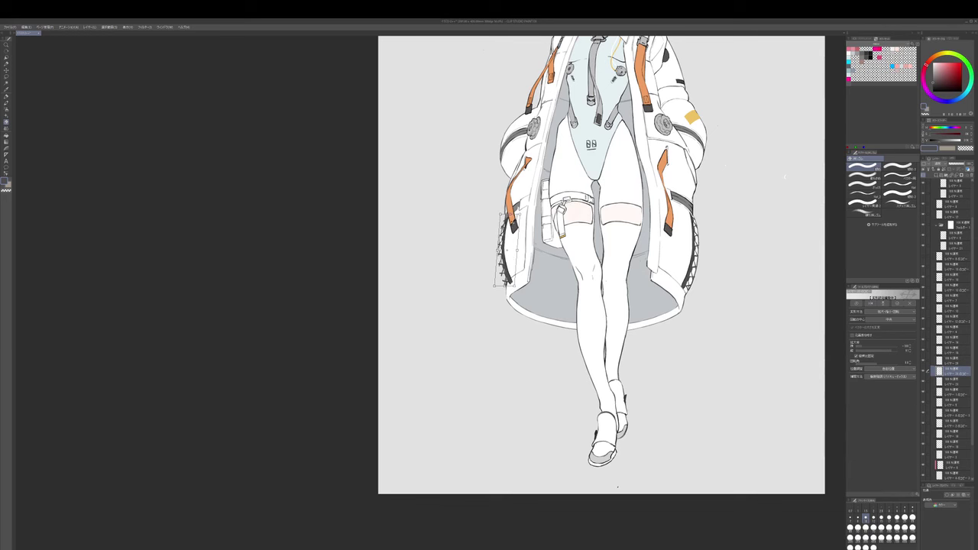
{"action": "key", "text": "Return"}
{"action": "scroll", "coordinate": [518, 256], "scroll_direction": "up", "scroll_amount": 1}
- Mesh-warp the mirrored laced stripe to follow the coat's outer edge and erase the parts that stick out
{"action": "key", "text": "ctrl+shift+t"}
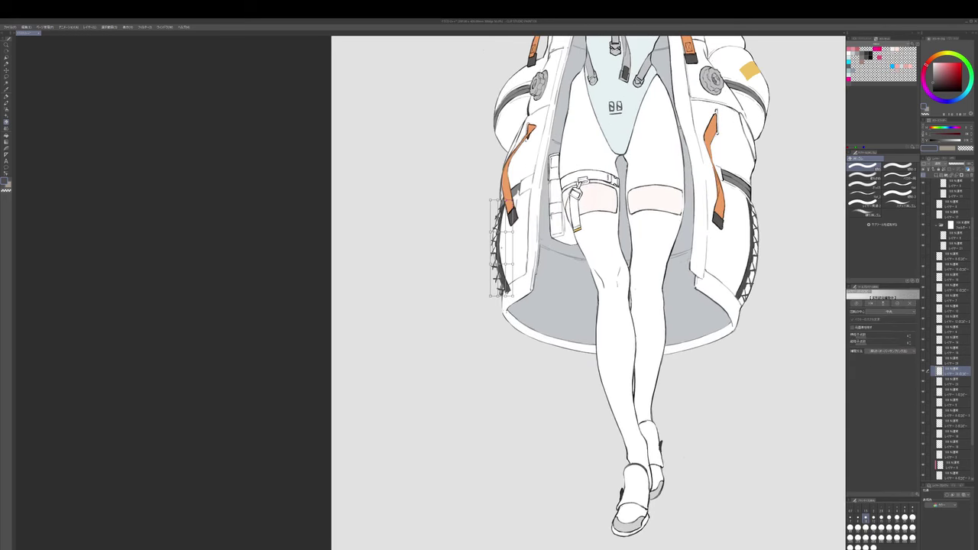
{"action": "left_click_drag", "start_coordinate": [507, 254], "coordinate": [505, 231]}
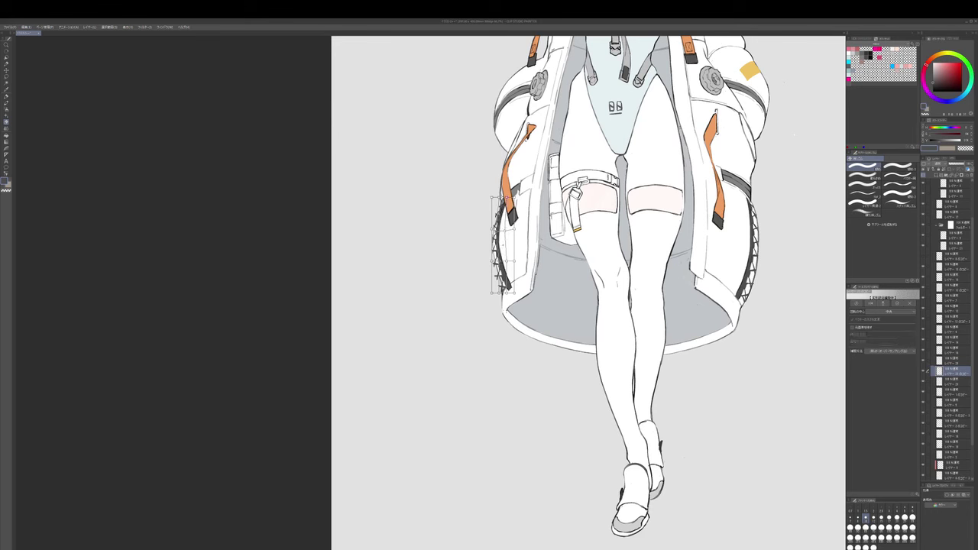
{"action": "key", "text": "Return"}
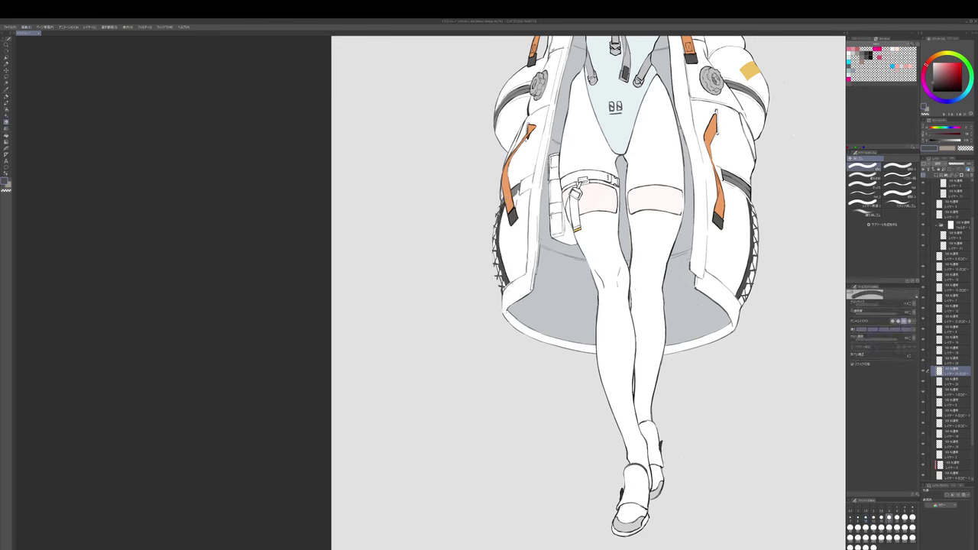
{"action": "left_click_drag", "start_coordinate": [492, 242], "coordinate": [498, 281]}
{"action": "left_click_drag", "start_coordinate": [501, 212], "coordinate": [505, 223]}
- Touch up the dark gray band behind the orange strap above the mirrored stripe on its own layer
{"action": "key", "text": "p"}
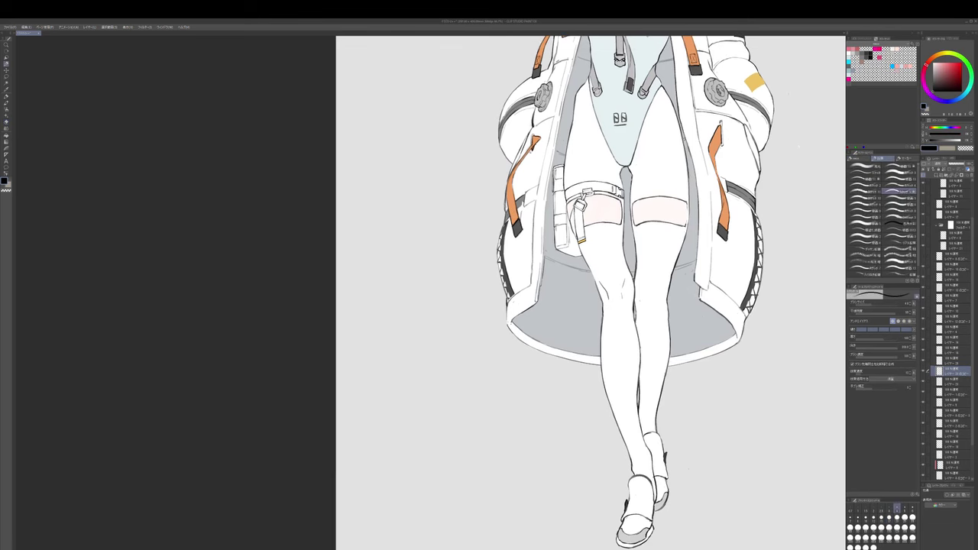
{"action": "key", "text": "bracketright"}
{"action": "left_click", "coordinate": [526, 204], "text": "ctrl+shift"}
{"action": "key", "text": "b"}
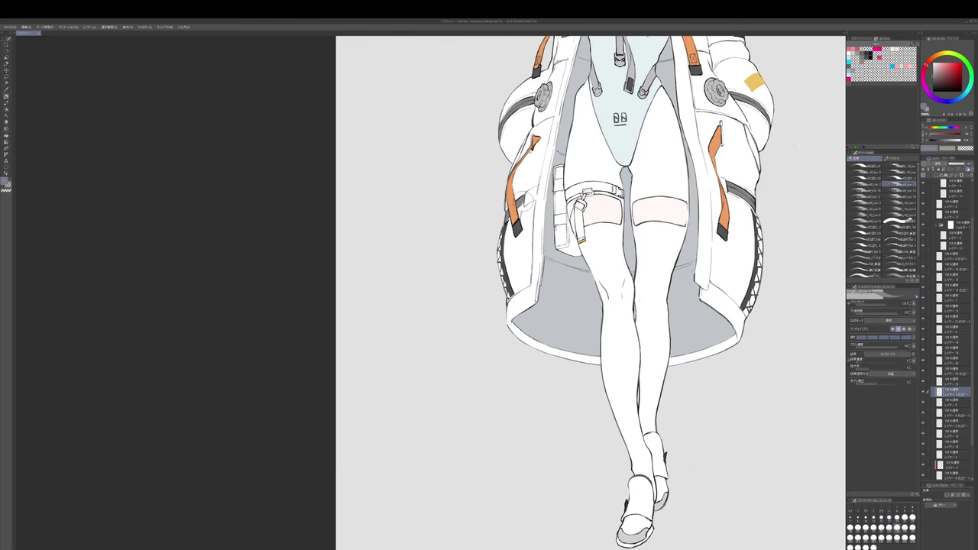
{"action": "key", "text": "p"}
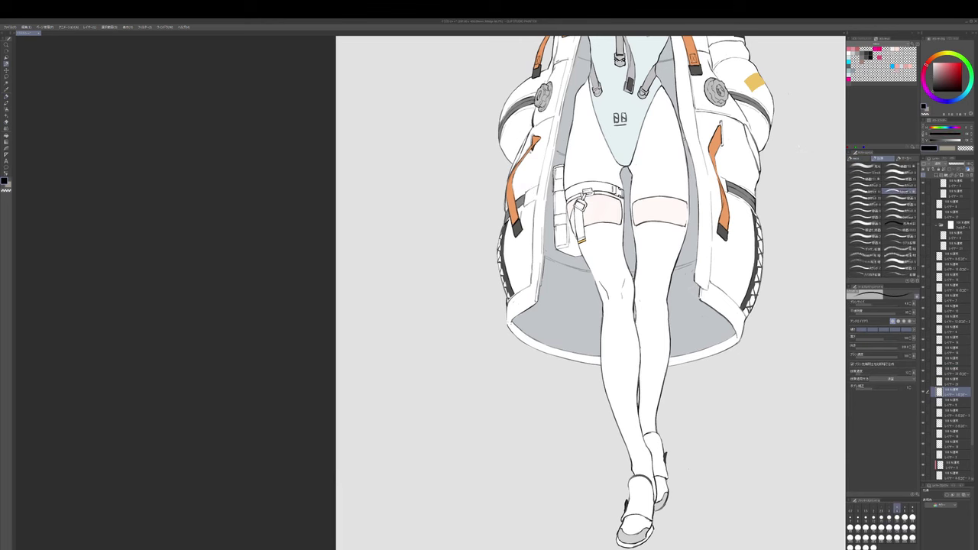
{"action": "key", "text": "bracketright"}
{"action": "key", "text": "bracketright"}
- Refine the dark lines around the mirrored laced stripe near the coat's hem on their own layers
{"action": "left_click_drag", "start_coordinate": [626, 306], "coordinate": [623, 281]}
{"action": "key", "text": "alt+bracketright"}
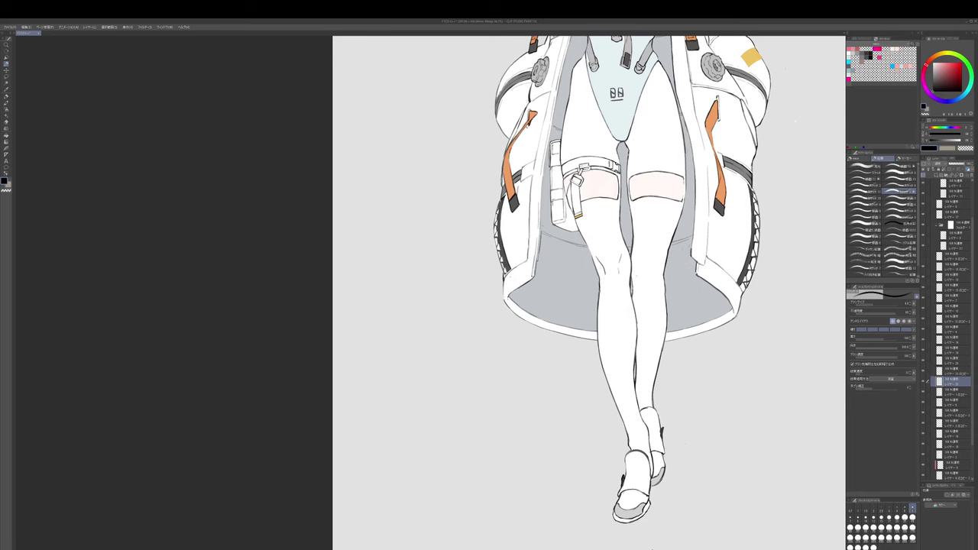
{"action": "left_click_drag", "start_coordinate": [626, 290], "coordinate": [663, 301]}
{"action": "left_click", "coordinate": [954, 372]}
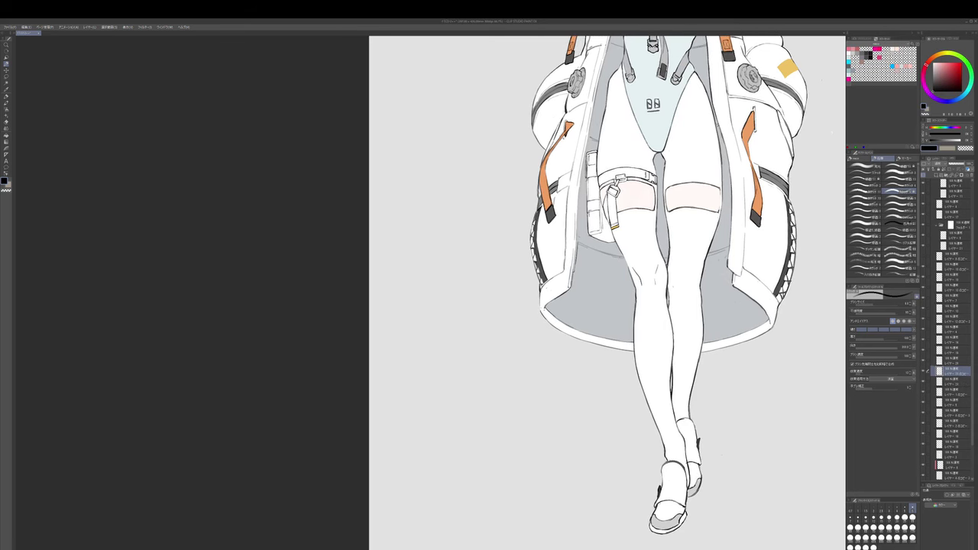
{"action": "left_click_drag", "start_coordinate": [543, 234], "coordinate": [548, 243]}
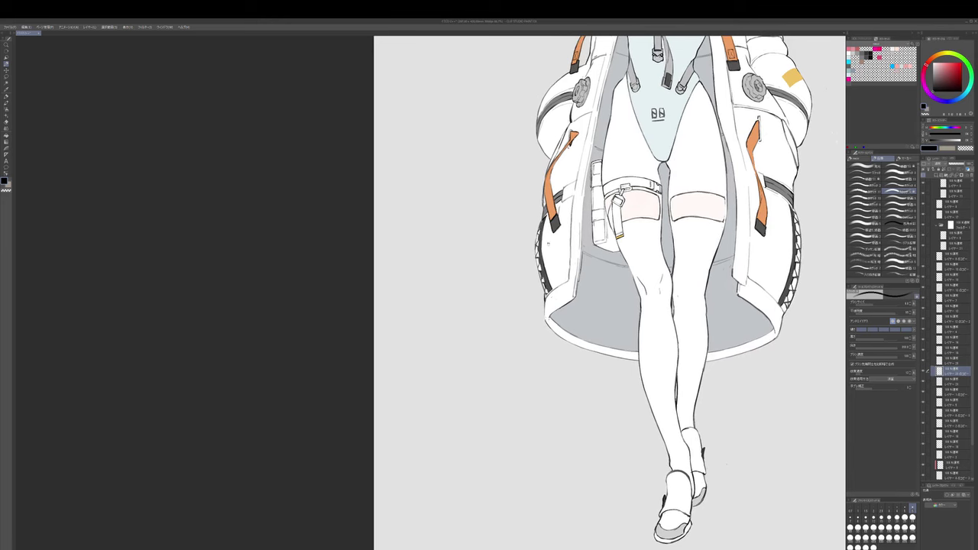
- Draw small stitching marks near the dark tips of the two lower orange straps on the line layer
{"action": "key", "text": "alt+bracketleft"}
{"action": "key", "text": "alt+bracketleft"}
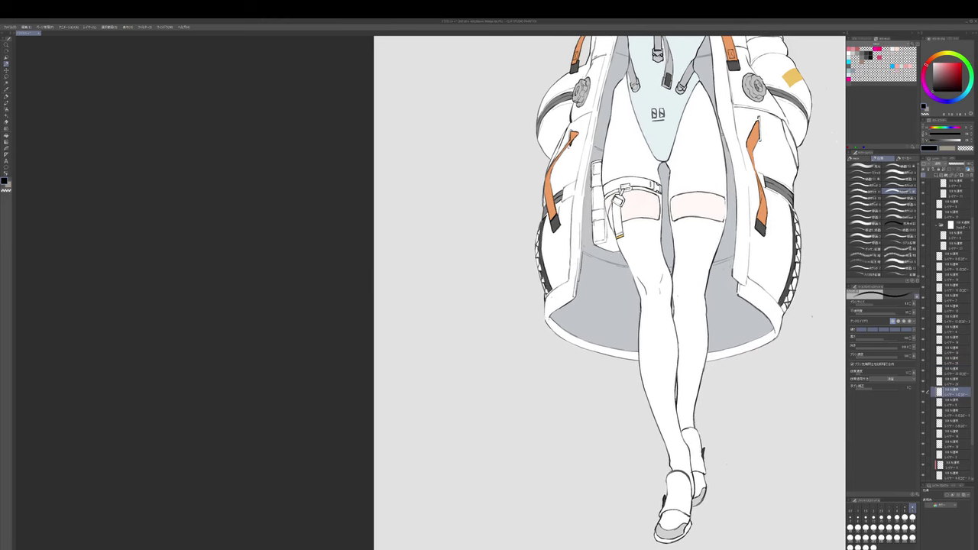
{"action": "left_click_drag", "start_coordinate": [664, 230], "coordinate": [631, 285]}
{"action": "left_click", "coordinate": [952, 309]}
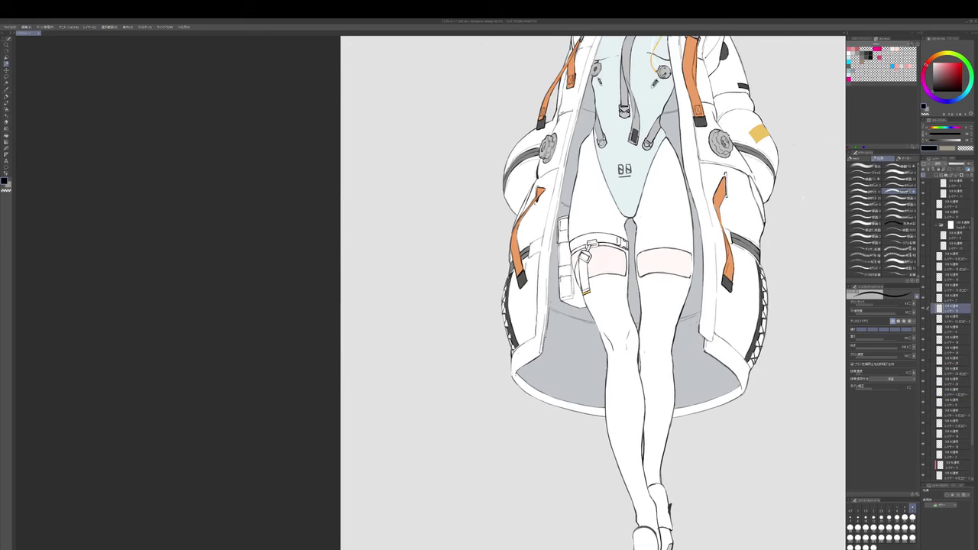
{"action": "left_click_drag", "start_coordinate": [631, 285], "coordinate": [627, 288]}
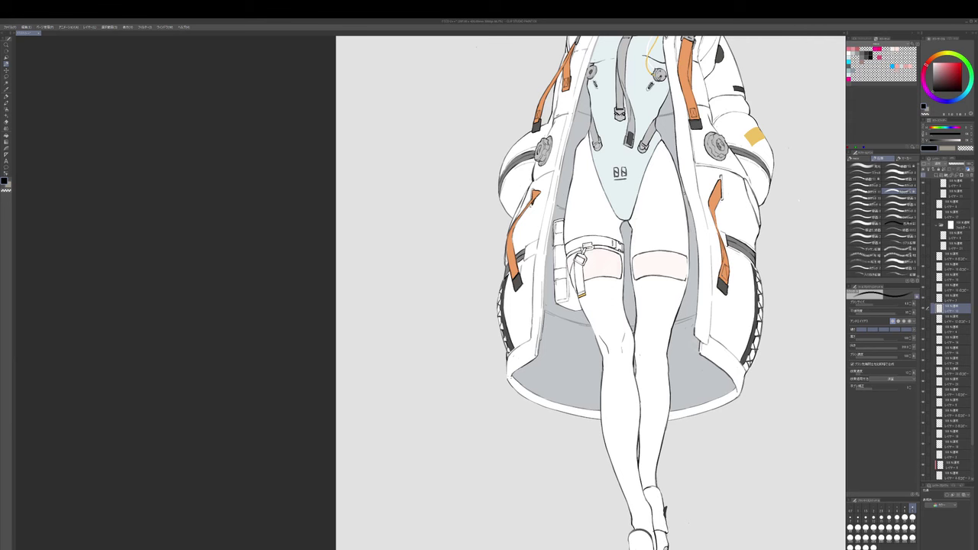
{"action": "left_click_drag", "start_coordinate": [626, 288], "coordinate": [650, 298]}
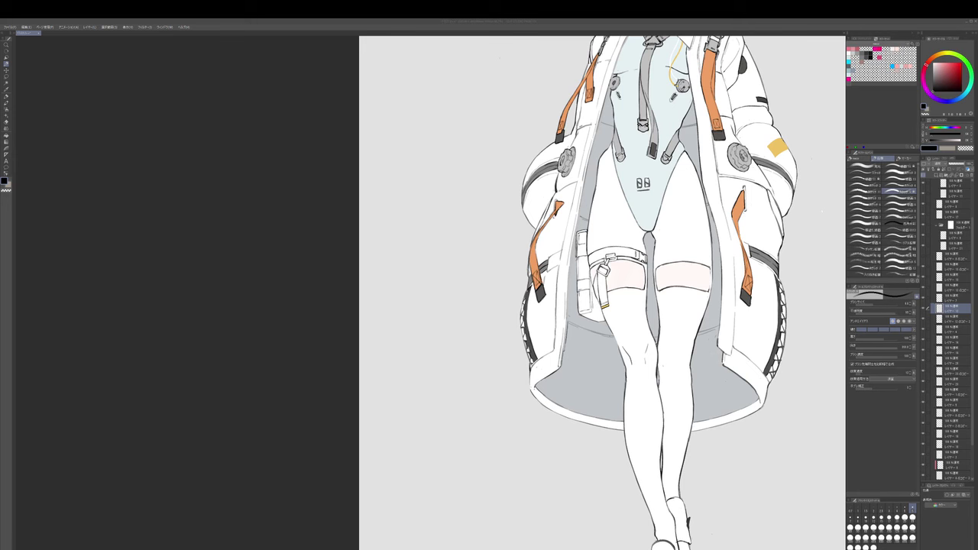
- Try to retouch the gray collar around the character's neck with an orange-hued colour and undo the last stroke
{"action": "left_click_drag", "start_coordinate": [509, 62], "coordinate": [461, 297]}
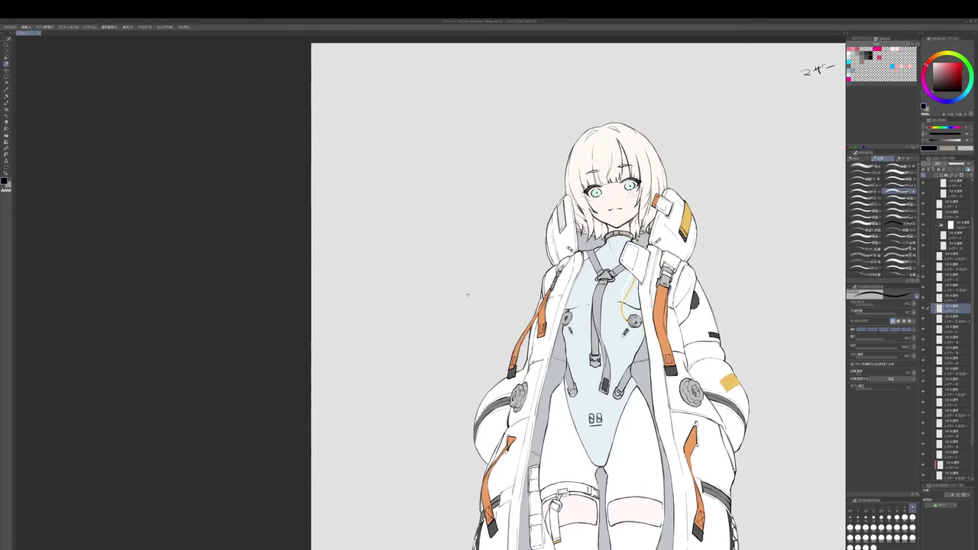
{"action": "scroll", "coordinate": [468, 295], "scroll_direction": "down", "scroll_amount": 1}
{"action": "scroll", "coordinate": [581, 227], "scroll_direction": "up", "scroll_amount": 5}
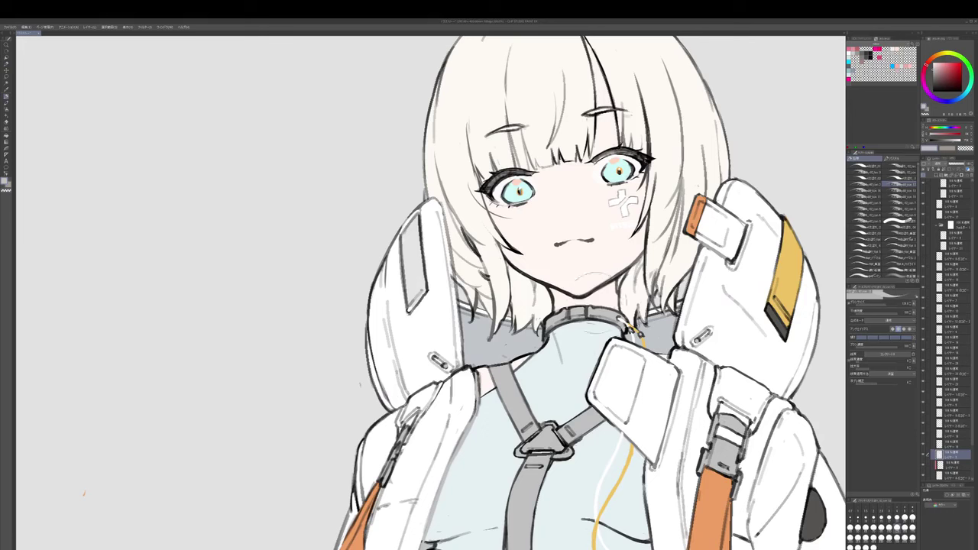
{"action": "left_click", "coordinate": [937, 56]}
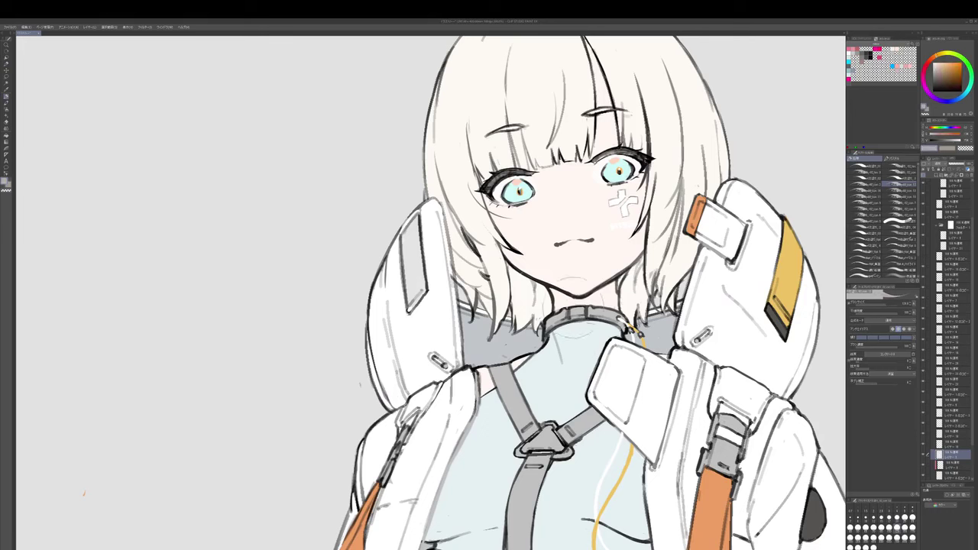
{"action": "key", "text": "["}
{"action": "mouse_move", "coordinate": [576, 311]}
{"action": "left_mouse_down"}
{"action": "mouse_move", "coordinate": [590, 314]}
{"action": "mouse_move", "coordinate": [554, 252]}
{"action": "left_mouse_up"}
{"action": "left_click", "coordinate": [581, 319], "text": "alt"}
{"action": "key", "text": "p"}
{"action": "key", "text": "ctrl+z"}
- Erase the yellow patch on the coat's lower sleeve on its own layer
{"action": "scroll", "coordinate": [581, 309], "scroll_direction": "down", "scroll_amount": 5}
{"action": "scroll", "coordinate": [668, 309], "scroll_direction": "up", "scroll_amount": 2}
{"action": "left_click", "coordinate": [664, 311], "text": "ctrl+shift"}
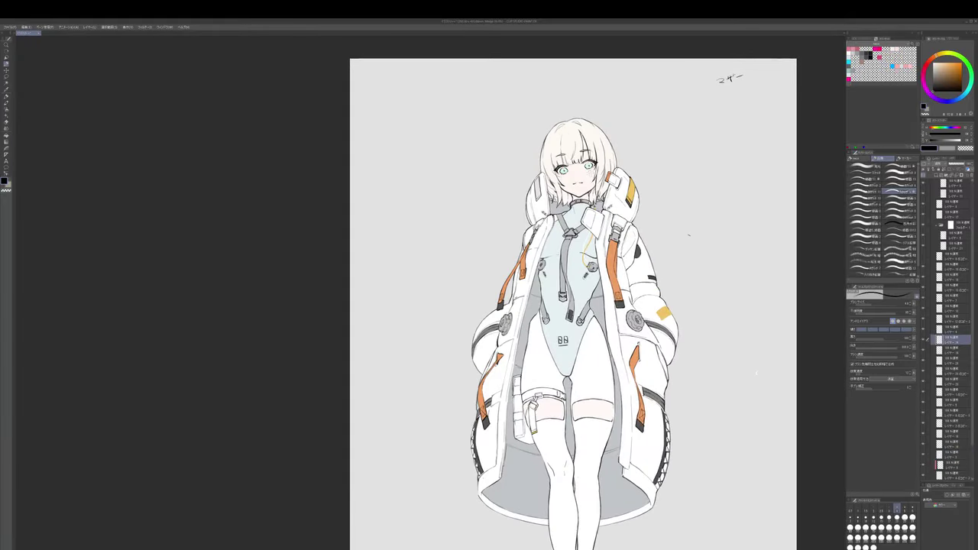
{"action": "key", "text": "e"}
{"action": "mouse_move", "coordinate": [658, 309]}
{"action": "left_mouse_down"}
{"action": "mouse_move", "coordinate": [662, 319]}
{"action": "mouse_move", "coordinate": [669, 310]}
{"action": "left_mouse_up"}
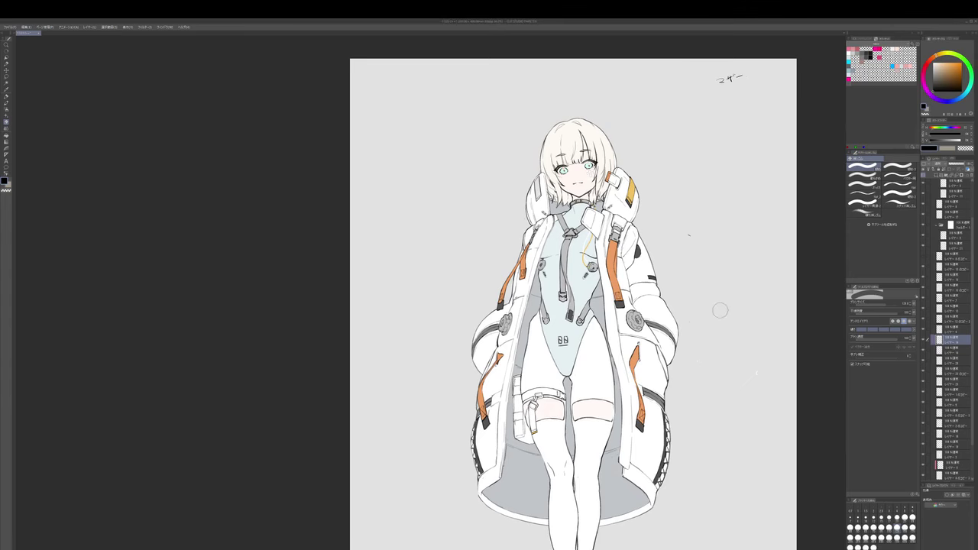
- Erase the stray dark mark on the gray background beside the character's shoulder on its own layer
{"action": "scroll", "coordinate": [654, 236], "scroll_direction": "up", "scroll_amount": 5}
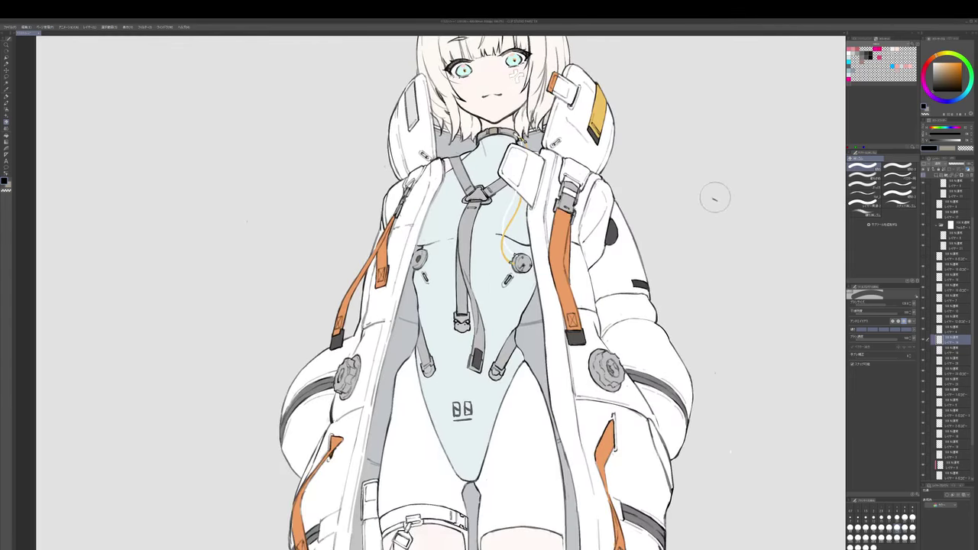
{"action": "left_click", "coordinate": [714, 199], "text": "ctrl+shift"}
{"action": "left_click", "coordinate": [718, 202]}
- Draw the outline of a small round button in a dark line on the outer edge of the puffy sleeve with the black armband mark
{"action": "left_click", "coordinate": [951, 392]}
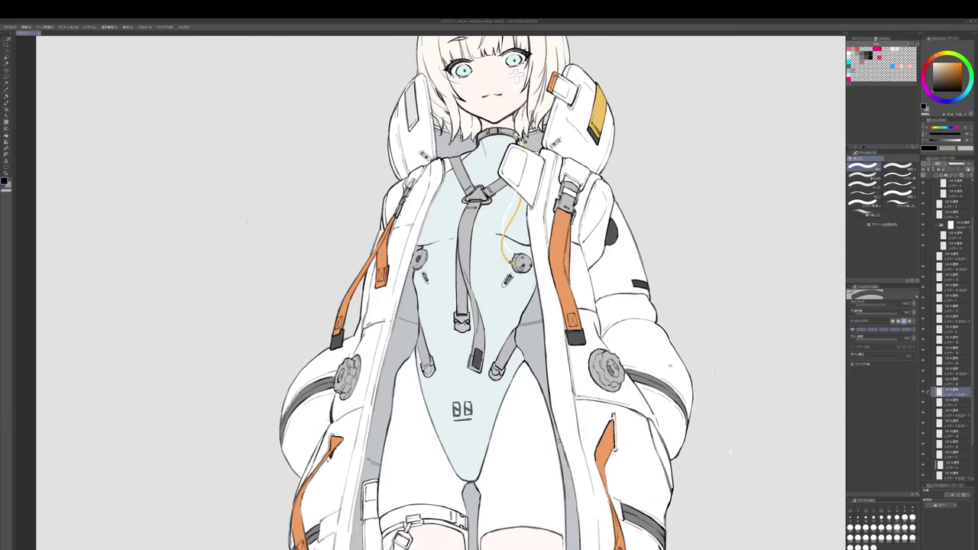
{"action": "key", "text": "p"}
{"action": "left_click_drag", "start_coordinate": [672, 353], "coordinate": [686, 348]}
{"action": "key", "text": "]"}
{"action": "key", "text": "b"}
{"action": "left_click", "coordinate": [680, 336], "text": "alt"}
{"action": "key", "text": "]"}
{"action": "key", "text": "b"}
{"action": "key", "text": "]"}
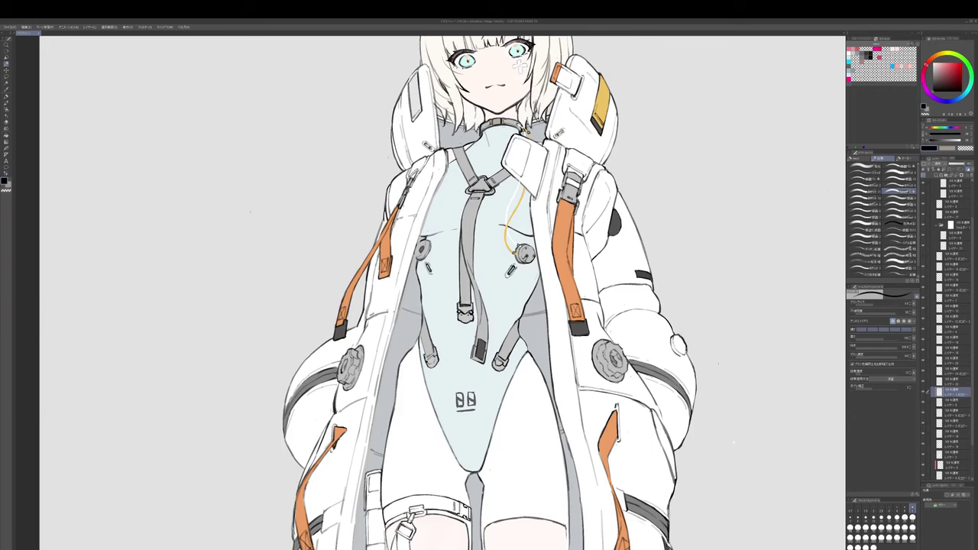
- Fill the small round sleeve button with white and retouch its rim with dark and sampled gray tones
{"action": "key", "text": "e"}
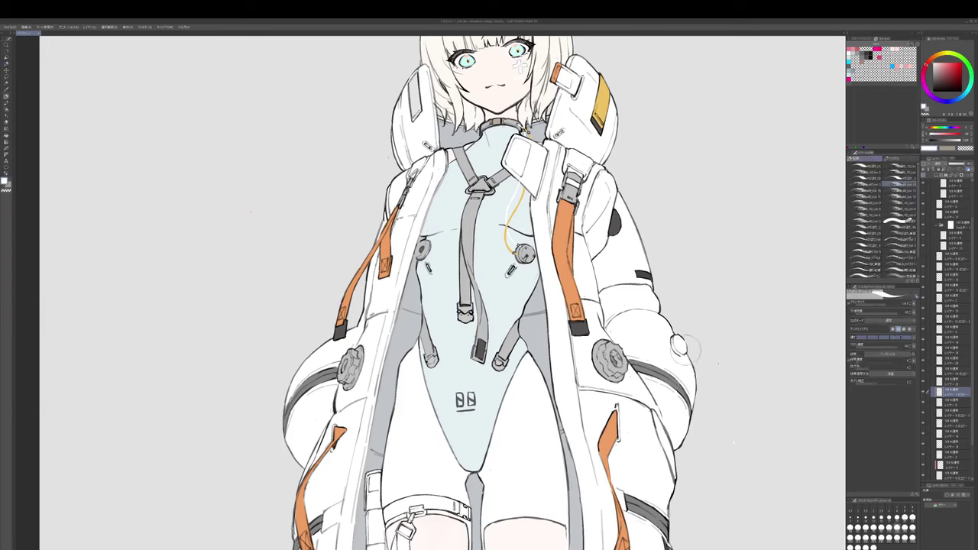
{"action": "key", "text": "b"}
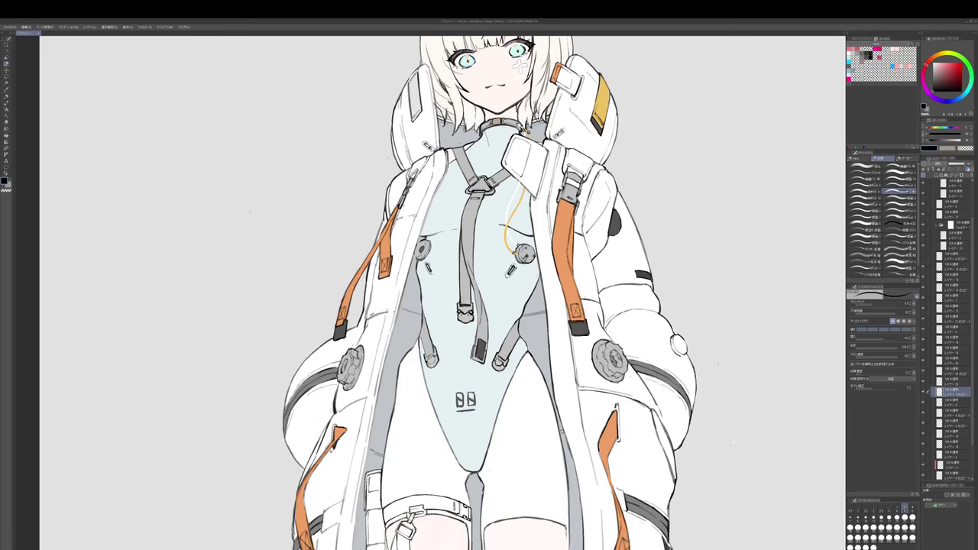
{"action": "key", "text": "bracketright"}
{"action": "key", "text": "bracketright"}
{"action": "key", "text": "e"}
{"action": "left_click", "coordinate": [664, 342], "text": "alt"}
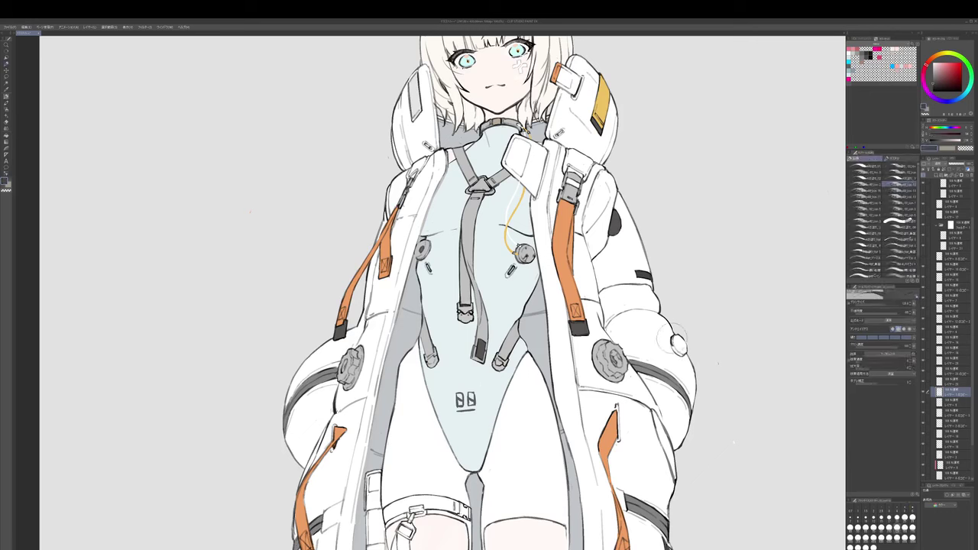
{"action": "key", "text": "b"}
{"action": "key", "text": "bracketright"}
{"action": "key", "text": "b"}
{"action": "key", "text": "bracketright"}
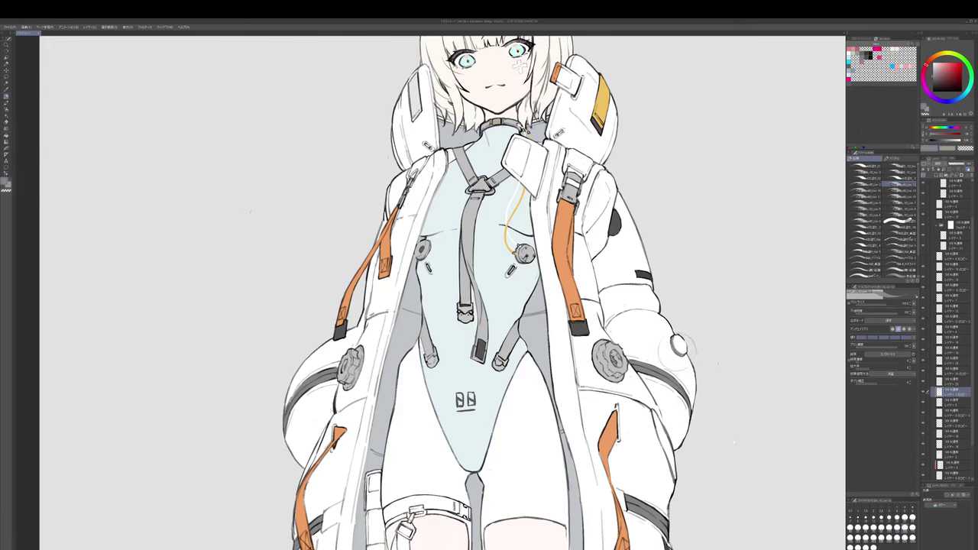
{"action": "left_click_drag", "start_coordinate": [682, 354], "coordinate": [678, 333]}
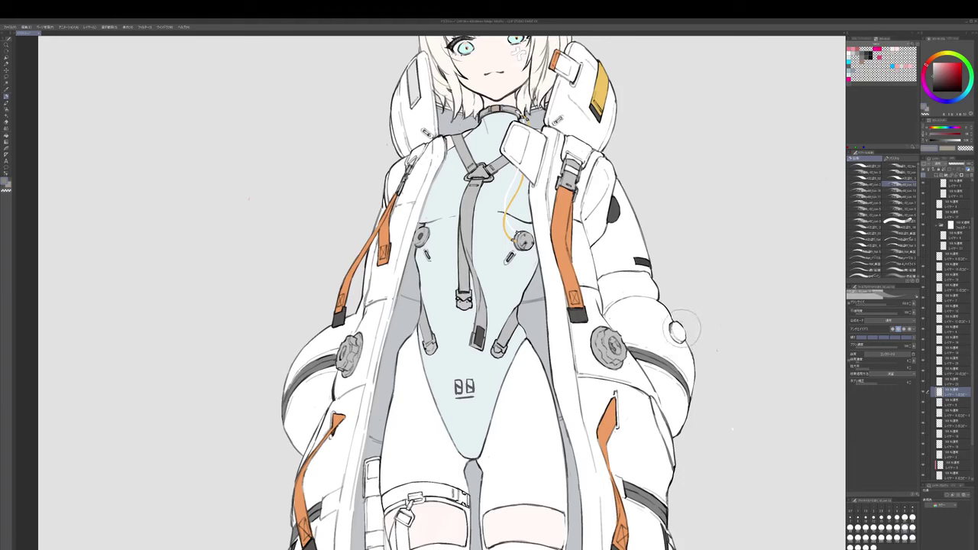
- Select the small round sleeve button, adjust it with a free transform and clear the selection
{"action": "key", "text": "m"}
{"action": "key", "text": "ctrl+t"}
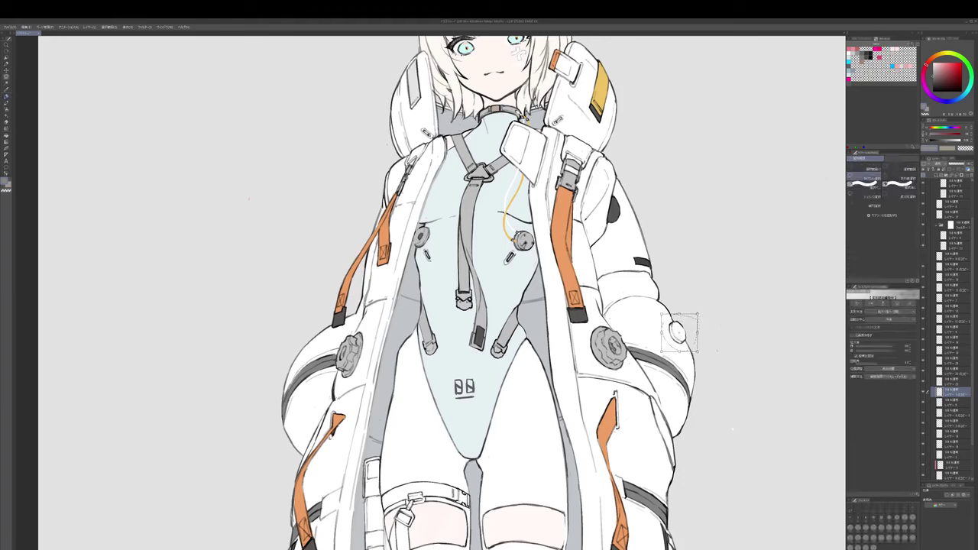
{"action": "key", "text": "Return"}
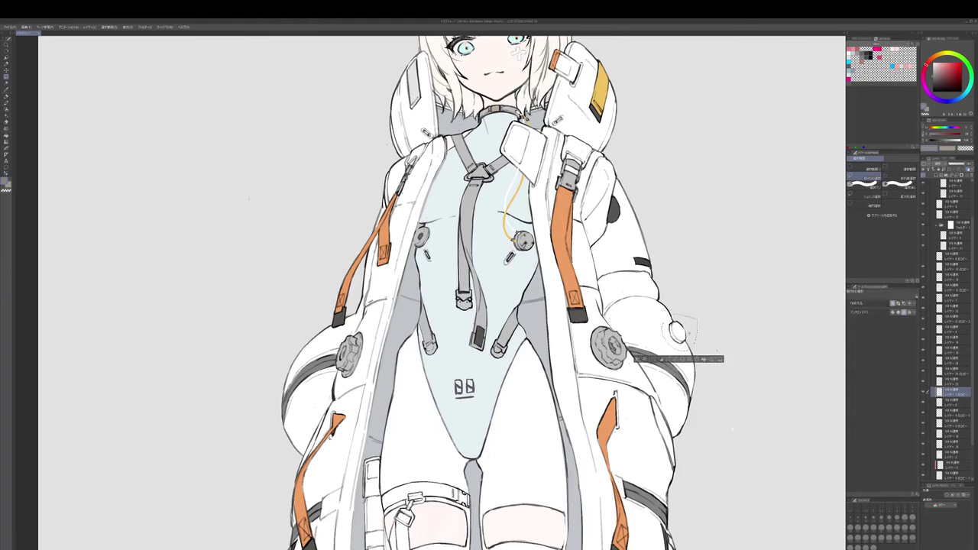
{"action": "key", "text": "ctrl+d"}
- Clean up the round button's outline with dark and white strokes and add small detail lines on its face
{"action": "key", "text": "b"}
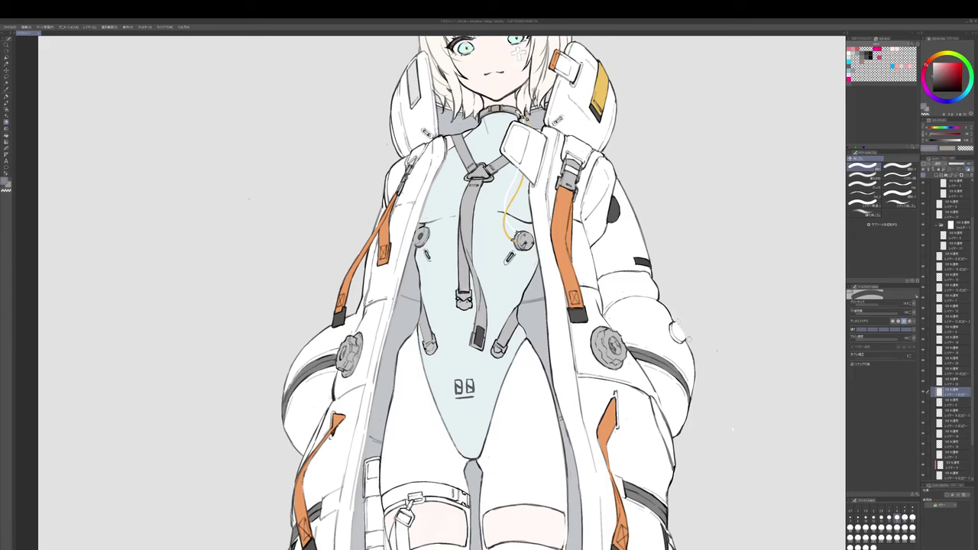
{"action": "key", "text": "p"}
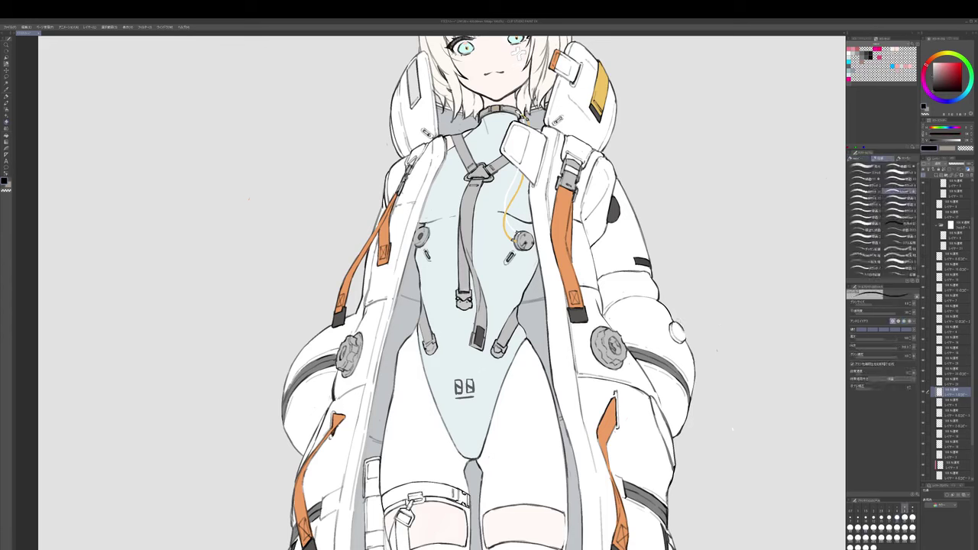
{"action": "key", "text": "b"}
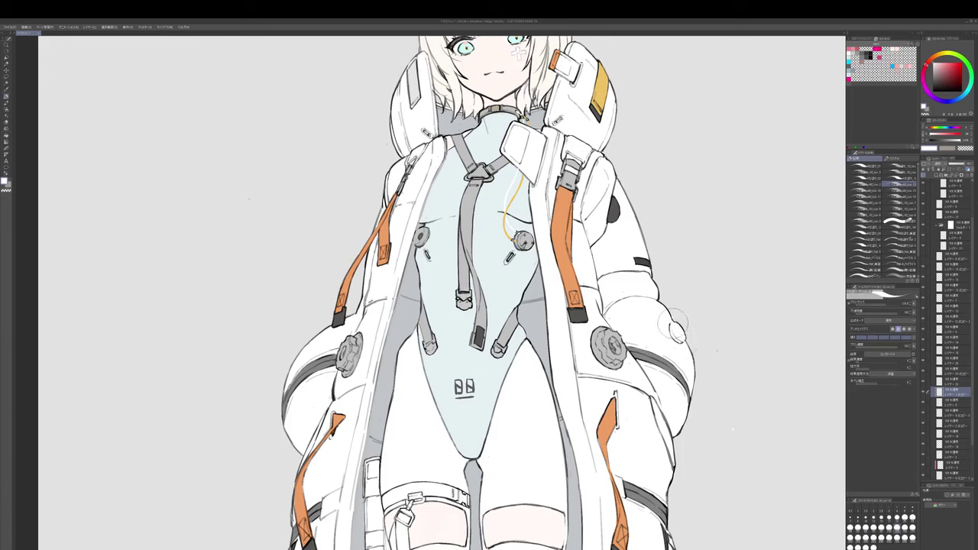
{"action": "key", "text": "x"}
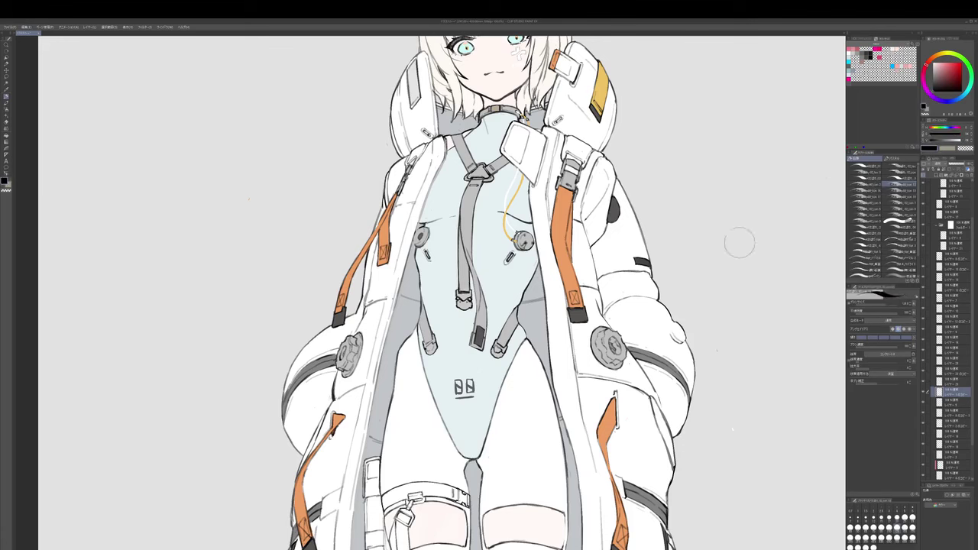
{"action": "key", "text": "p"}
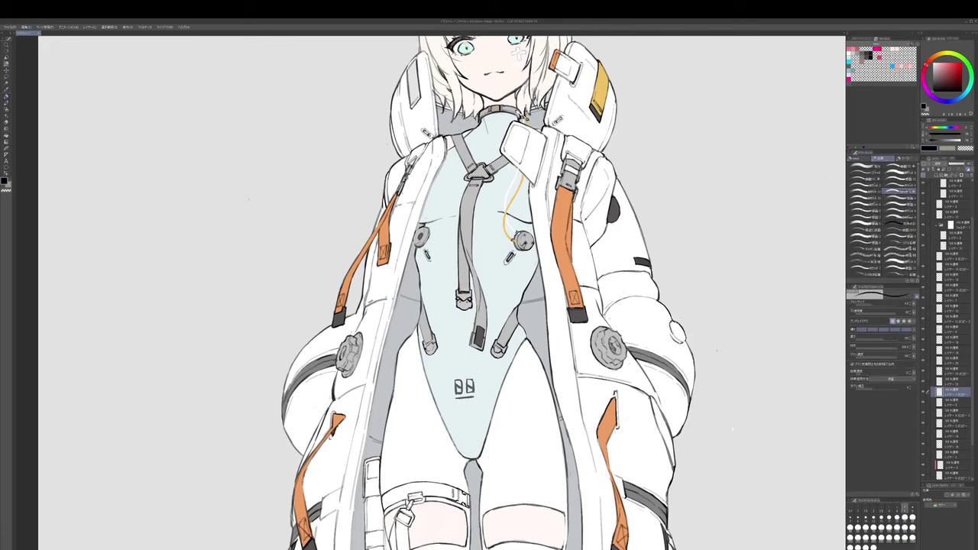
{"action": "key", "text": "x"}
{"action": "key", "text": "b"}
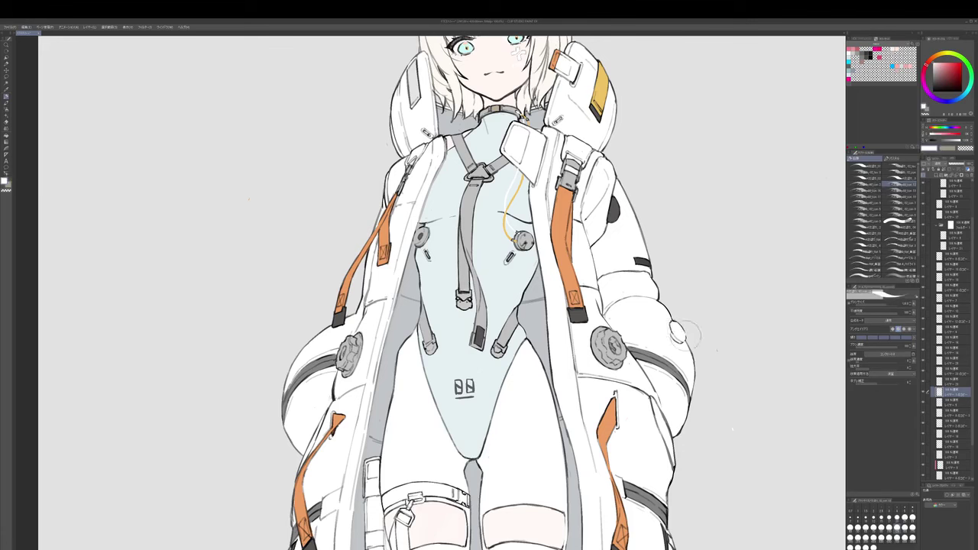
{"action": "key", "text": "x"}
{"action": "key", "text": "p"}
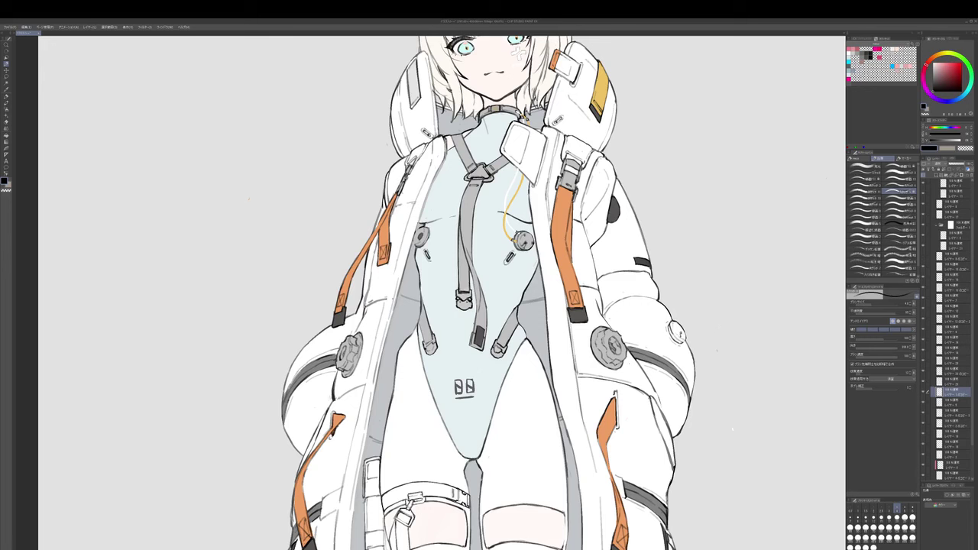
- Erase stray marks from the gray background beside the coat's lower sleeve with an enlarged eraser
{"action": "scroll", "coordinate": [700, 307], "scroll_direction": "down", "scroll_amount": 4}
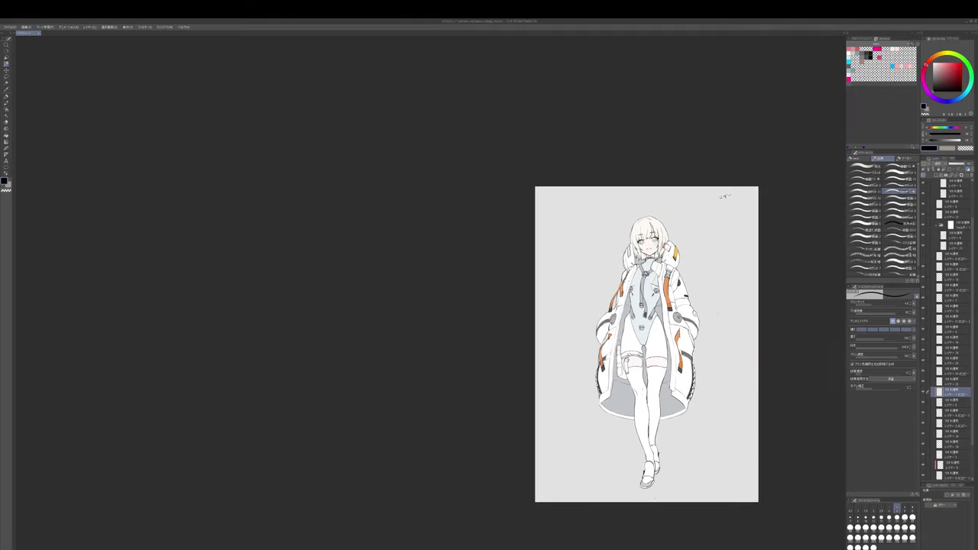
{"action": "key", "text": "e"}
{"action": "scroll", "coordinate": [744, 337], "scroll_direction": "up", "scroll_amount": 2}
{"action": "key", "text": "bracketright"}
{"action": "key", "text": "bracketright"}
{"action": "key", "text": "bracketright"}
{"action": "key", "text": "bracketright"}
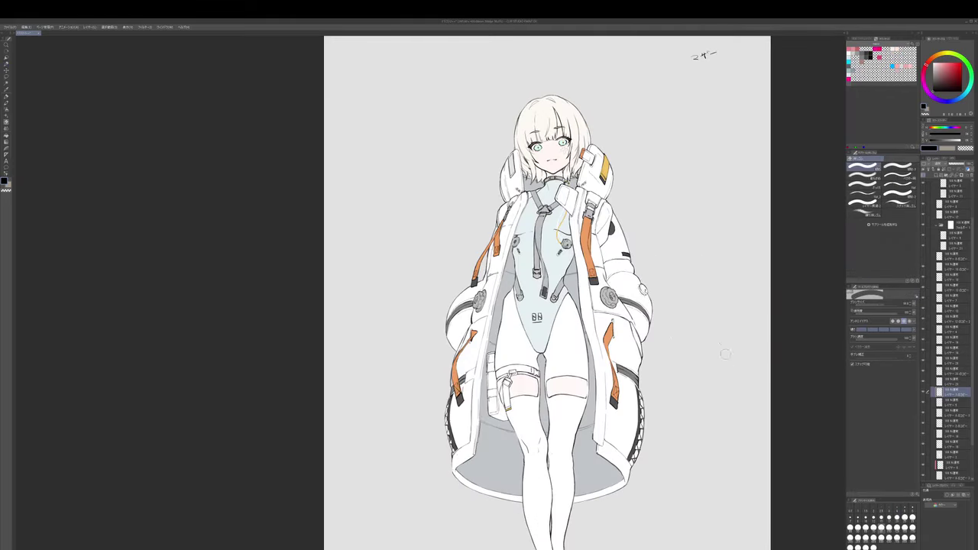
{"action": "left_click", "coordinate": [730, 356], "text": "ctrl+shift"}
{"action": "left_click_drag", "start_coordinate": [665, 329], "coordinate": [678, 351]}
{"action": "left_click_drag", "start_coordinate": [679, 314], "coordinate": [658, 347]}
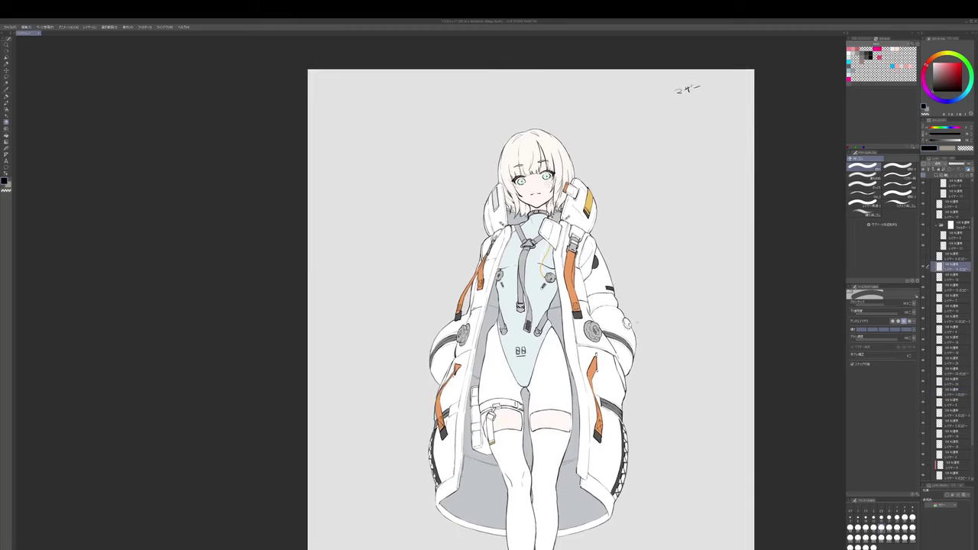
- Select the detailed round button on the sleeve's layer, fine-tune it with a free transform and deselect it
{"action": "scroll", "coordinate": [625, 323], "scroll_direction": "up", "scroll_amount": 2}
{"action": "left_click", "coordinate": [627, 324], "text": "ctrl+shift"}
{"action": "key", "text": "m"}
{"action": "mouse_move", "coordinate": [620, 307]}
{"action": "left_mouse_down"}
{"action": "mouse_move", "coordinate": [641, 315]}
{"action": "mouse_move", "coordinate": [644, 298]}
{"action": "mouse_move", "coordinate": [626, 323]}
{"action": "mouse_move", "coordinate": [646, 295]}
{"action": "left_mouse_up"}
{"action": "key", "text": "ctrl+t"}
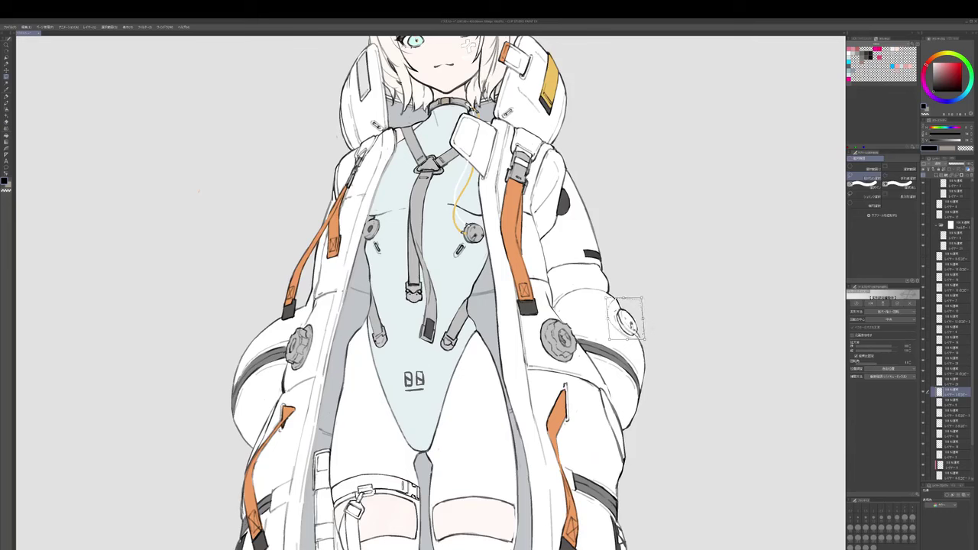
{"action": "left_click_drag", "start_coordinate": [640, 336], "coordinate": [638, 340]}
{"action": "key", "text": "Return"}
{"action": "key", "text": "ctrl+d"}
- Retouch the sleeve contour just above the round button with sampled gray, white and dark colours
{"action": "key", "text": "p"}
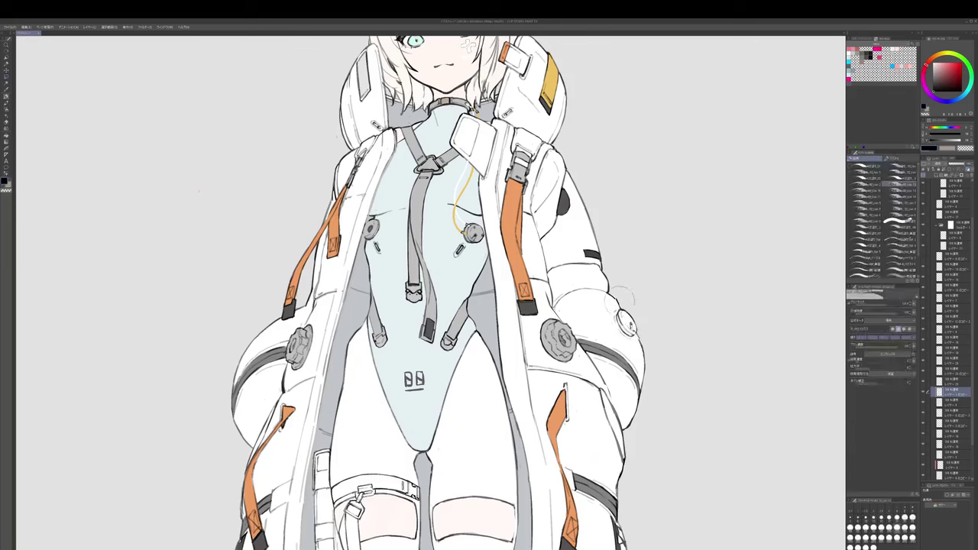
{"action": "left_click", "coordinate": [617, 300], "text": "alt"}
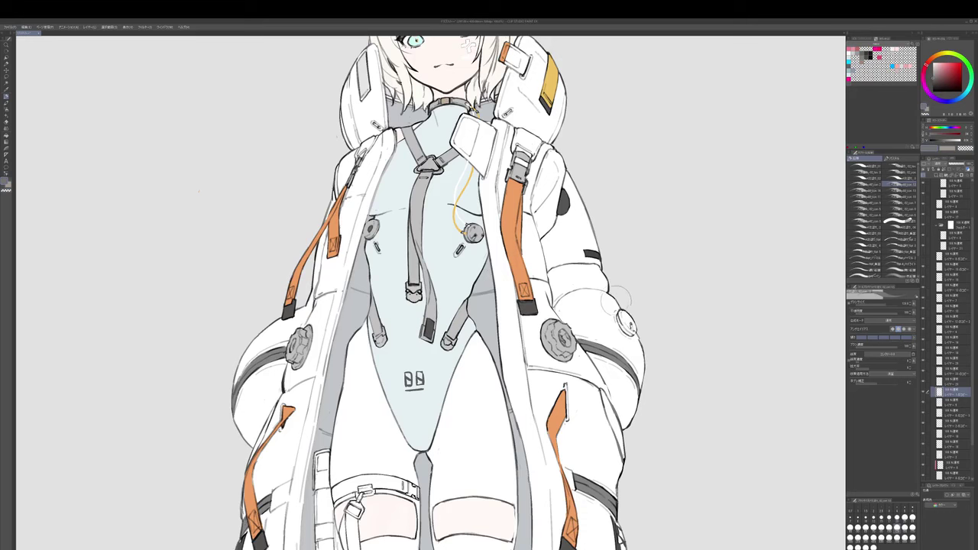
{"action": "key", "text": "x"}
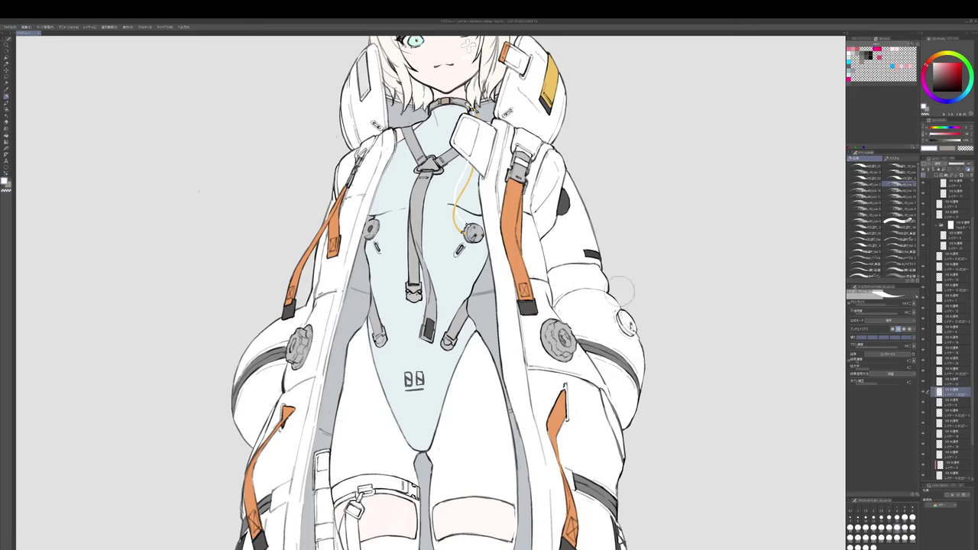
{"action": "left_click", "coordinate": [934, 91]}
{"action": "key", "text": "p"}
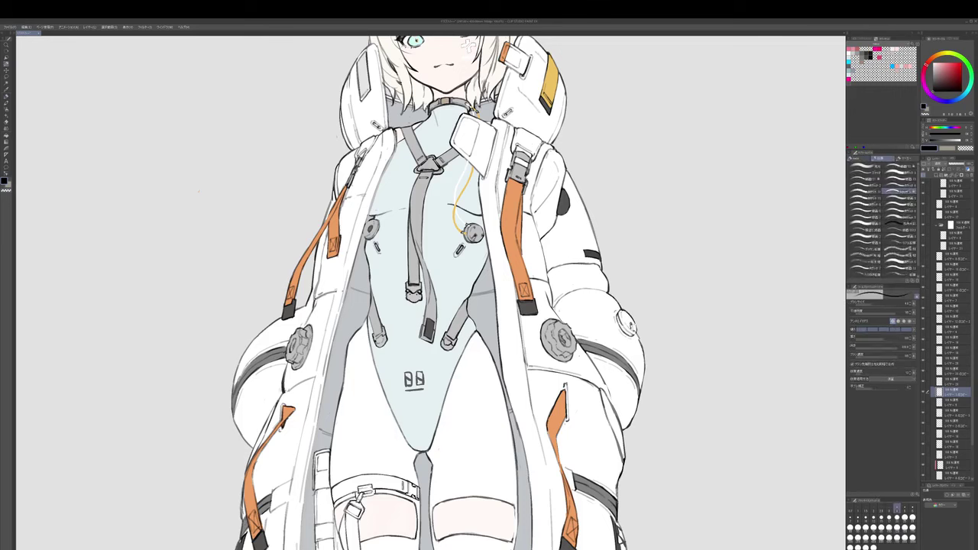
- Redraw the sleeve's outer contour just below the round button and trim it with white
{"action": "key", "text": "p"}
{"action": "key", "text": "x"}
{"action": "left_click", "coordinate": [934, 91]}
{"action": "key", "text": "p"}
{"action": "key", "text": "bracketright"}
{"action": "left_click_drag", "start_coordinate": [638, 330], "coordinate": [644, 361]}
{"action": "key", "text": "p"}
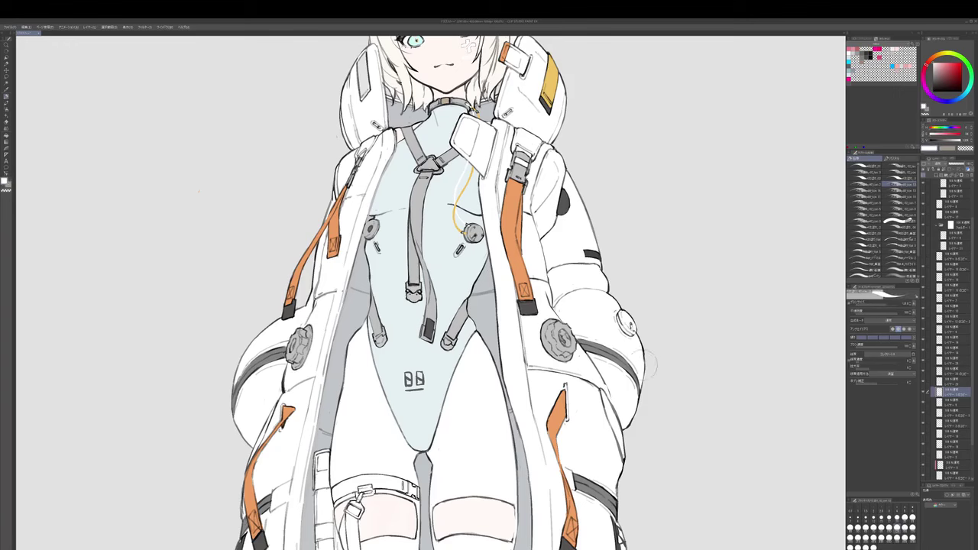
{"action": "key", "text": "x"}
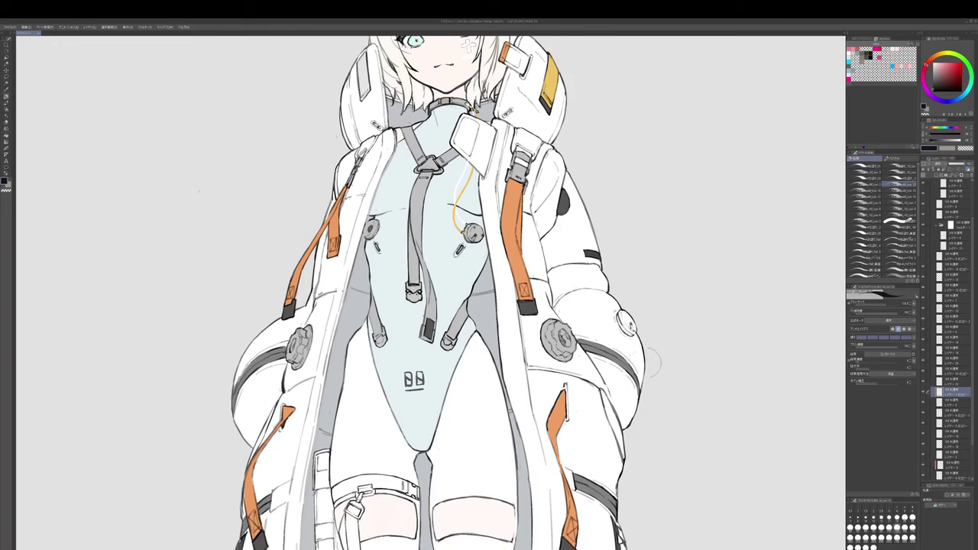
- Draw the outline of a matching small button on the upper edge of the opposite puffy sleeve
{"action": "scroll", "coordinate": [653, 357], "scroll_direction": "down", "scroll_amount": 5}
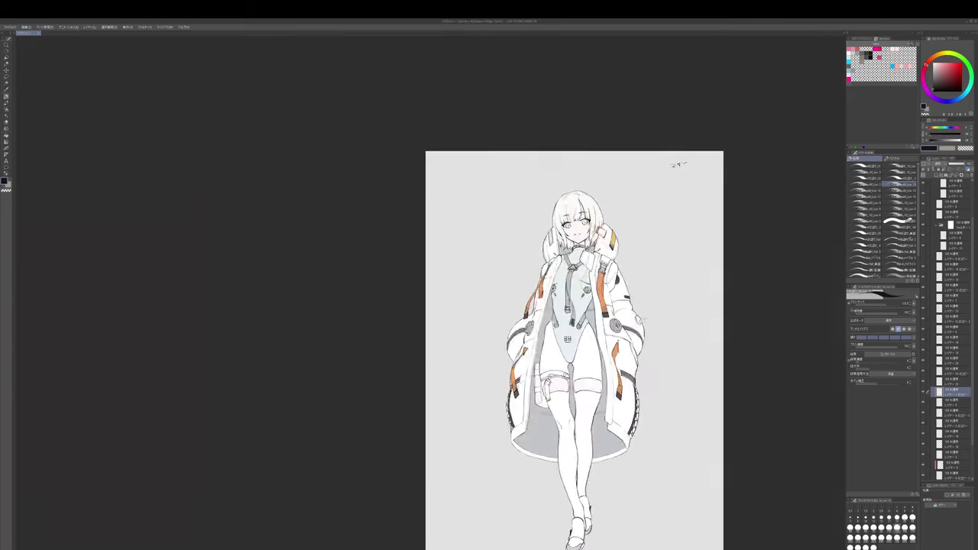
{"action": "left_click_drag", "start_coordinate": [667, 318], "coordinate": [664, 312]}
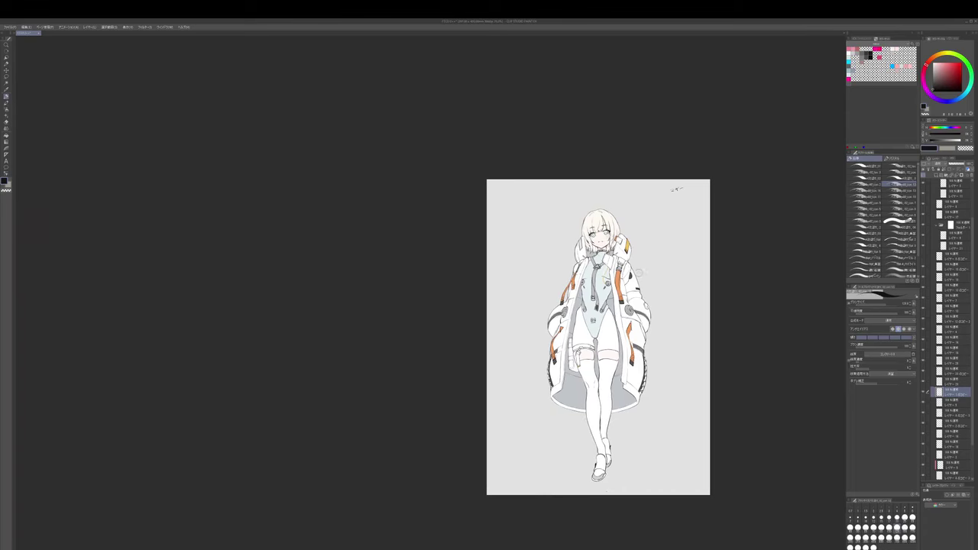
{"action": "left_click_drag", "start_coordinate": [640, 273], "coordinate": [680, 259]}
{"action": "scroll", "coordinate": [596, 292], "scroll_direction": "up", "scroll_amount": 5}
{"action": "scroll", "coordinate": [596, 275], "scroll_direction": "up", "scroll_amount": 2}
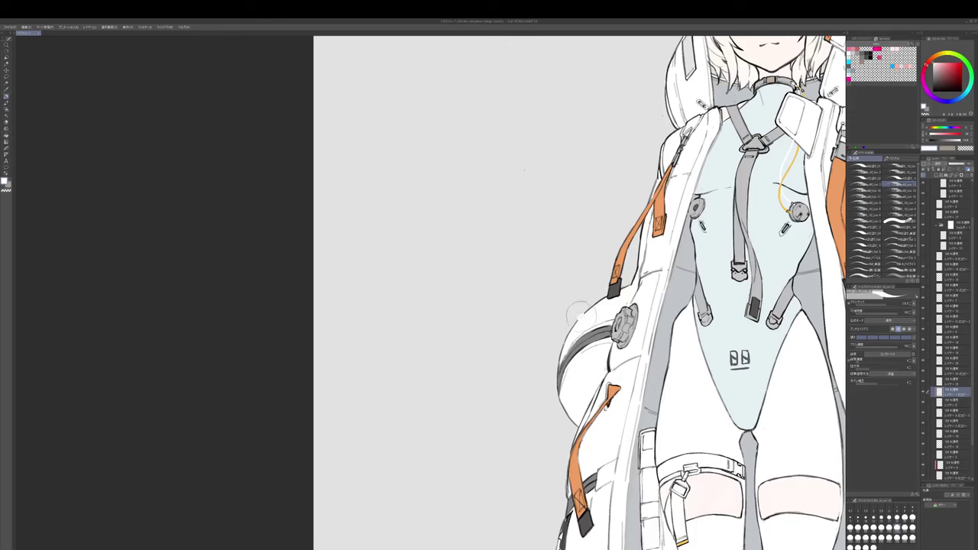
{"action": "key", "text": "x"}
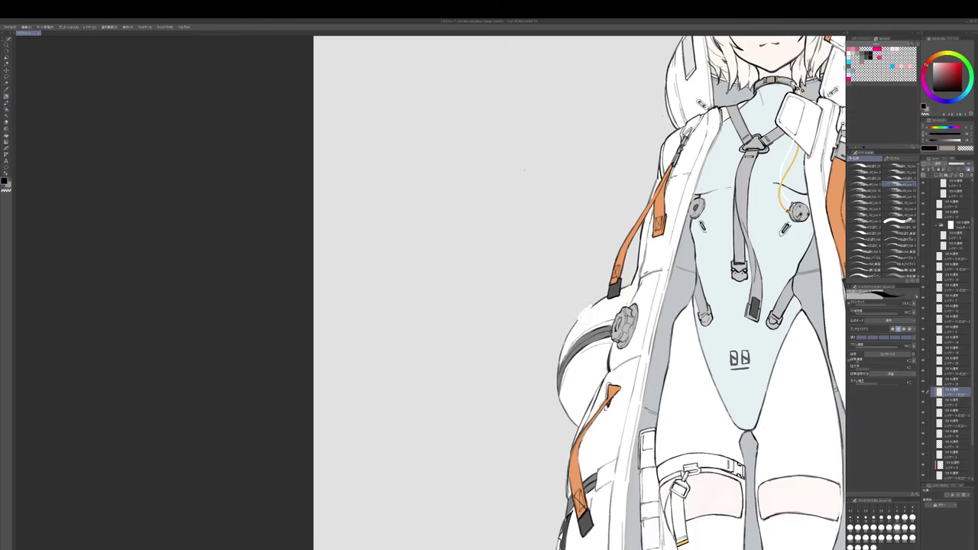
{"action": "key", "text": "p"}
{"action": "key", "text": "bracketright"}
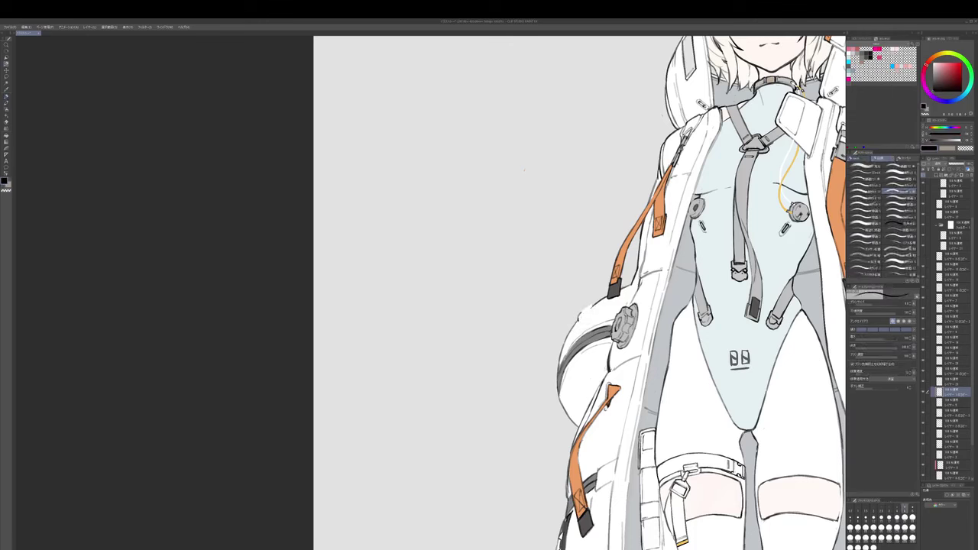
{"action": "left_click_drag", "start_coordinate": [593, 306], "coordinate": [584, 317]}
- Refine the opposite sleeve's small button, alternating dark outline strokes and white paint
{"action": "key", "text": "p"}
{"action": "key", "text": "x"}
{"action": "key", "text": "x"}
{"action": "key", "text": "p"}
{"action": "key", "text": "p"}
{"action": "key", "text": "x"}
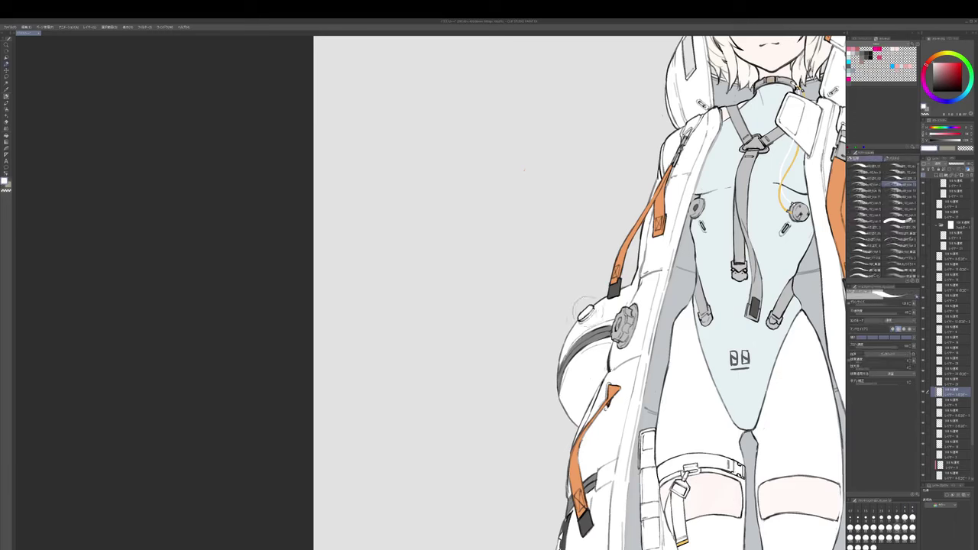
{"action": "scroll", "coordinate": [599, 295], "scroll_direction": "down", "scroll_amount": 3}
{"action": "left_click_drag", "start_coordinate": [772, 264], "coordinate": [740, 222]}
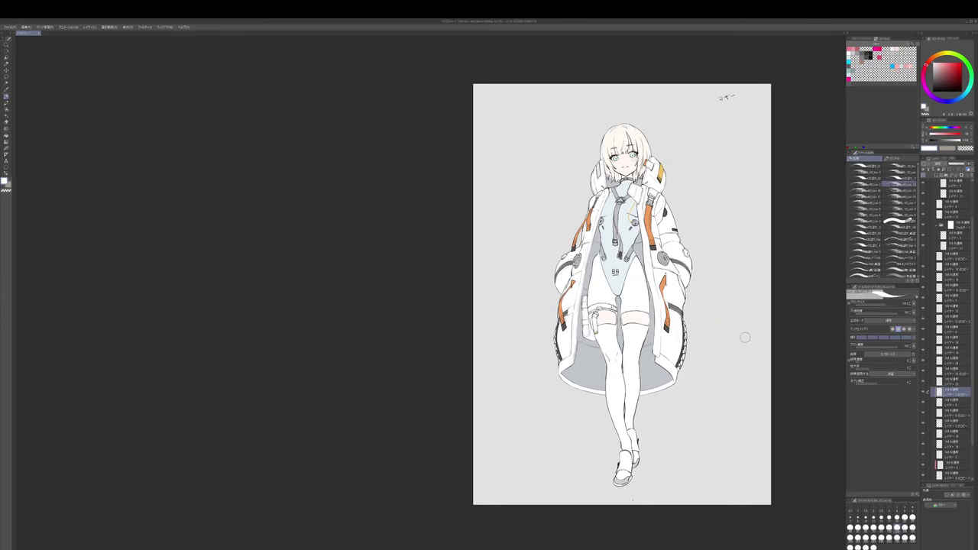
{"action": "left_click_drag", "start_coordinate": [745, 337], "coordinate": [743, 316]}
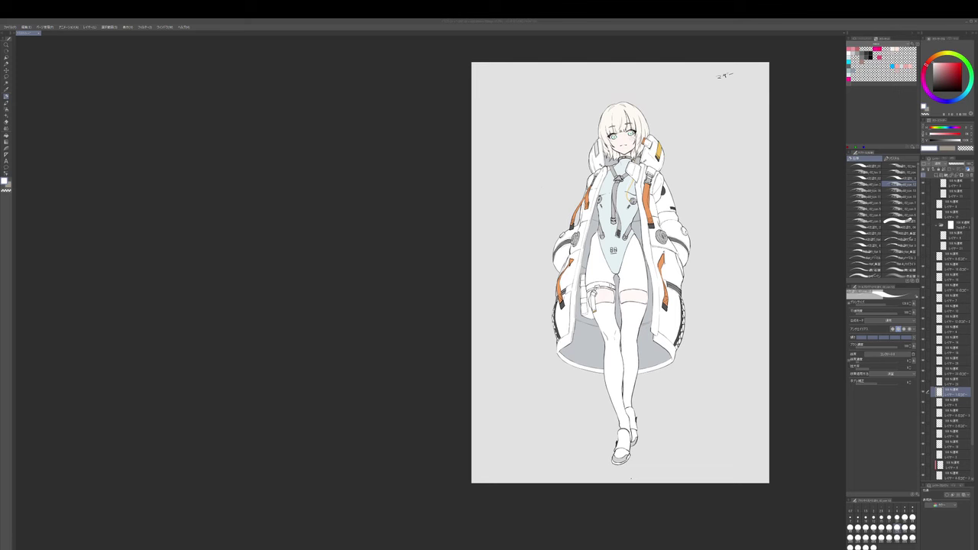
- On a layer further down the stack, paint white over the ankles and upper parts of both shoes
{"action": "left_click_drag", "start_coordinate": [748, 442], "coordinate": [755, 384]}
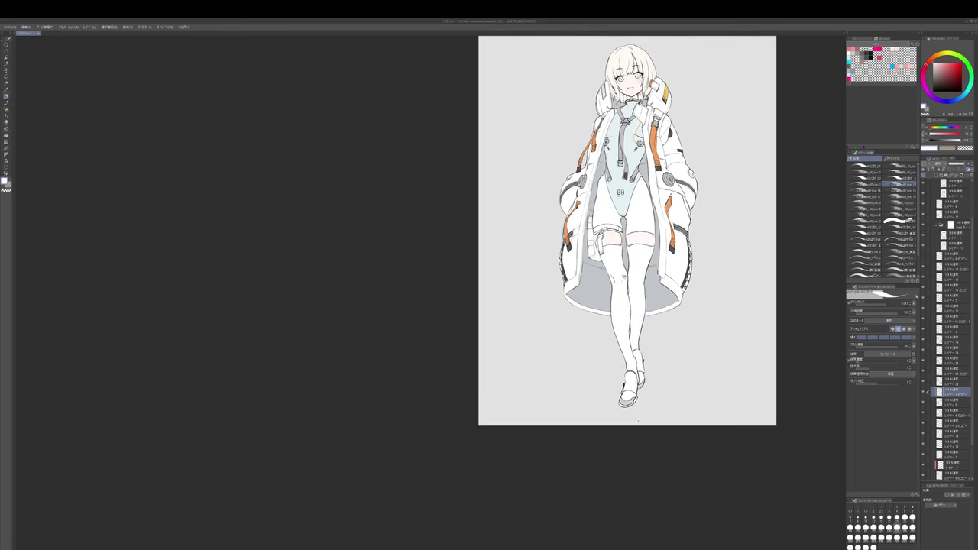
{"action": "scroll", "coordinate": [640, 349], "scroll_direction": "up", "scroll_amount": 1}
{"action": "left_click", "coordinate": [953, 455]}
{"action": "left_click", "coordinate": [936, 175]}
{"action": "key", "text": "i"}
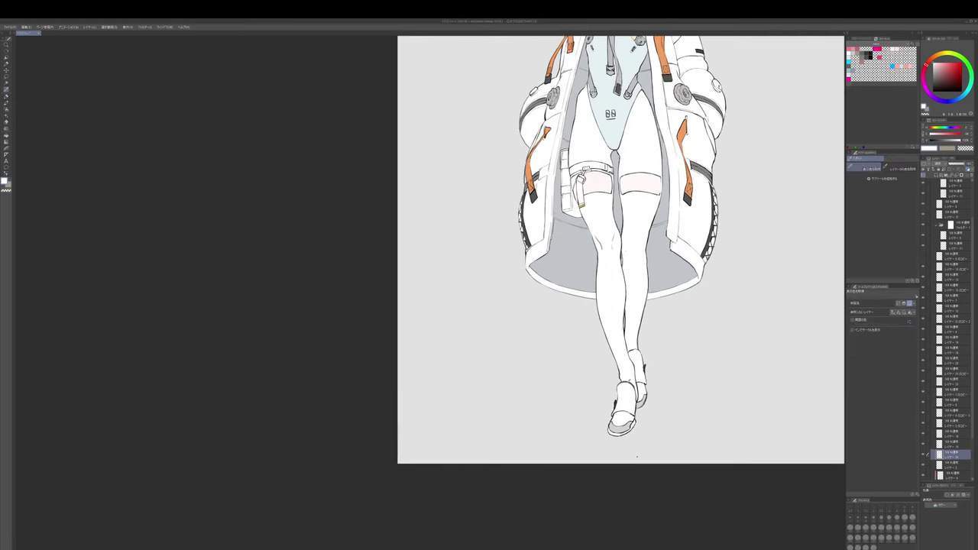
{"action": "left_click_drag", "start_coordinate": [824, 191], "coordinate": [831, 150]}
{"action": "key", "text": "p"}
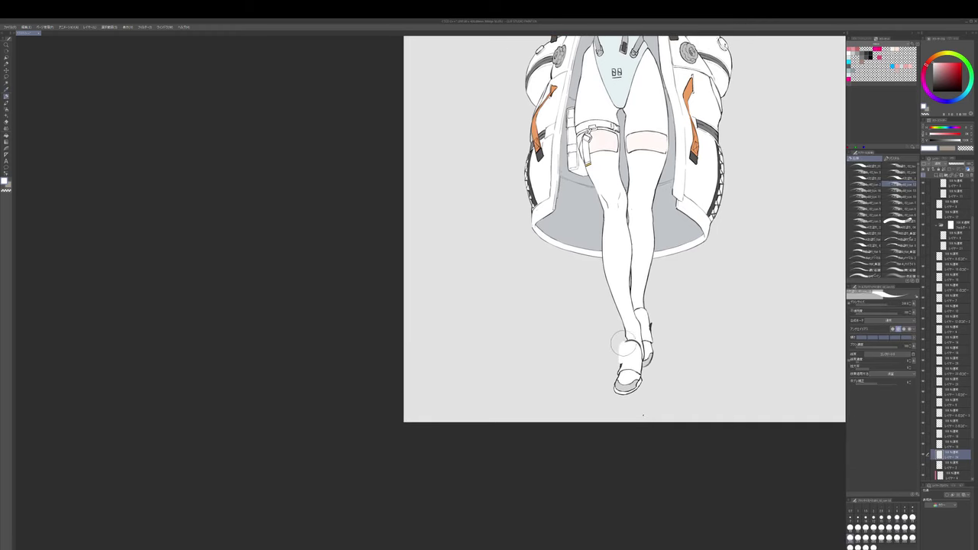
{"action": "mouse_move", "coordinate": [623, 343]}
{"action": "left_mouse_down"}
{"action": "mouse_move", "coordinate": [644, 337]}
{"action": "mouse_move", "coordinate": [640, 359]}
{"action": "mouse_move", "coordinate": [621, 349]}
{"action": "mouse_move", "coordinate": [654, 328]}
{"action": "mouse_move", "coordinate": [647, 337]}
{"action": "left_mouse_up"}
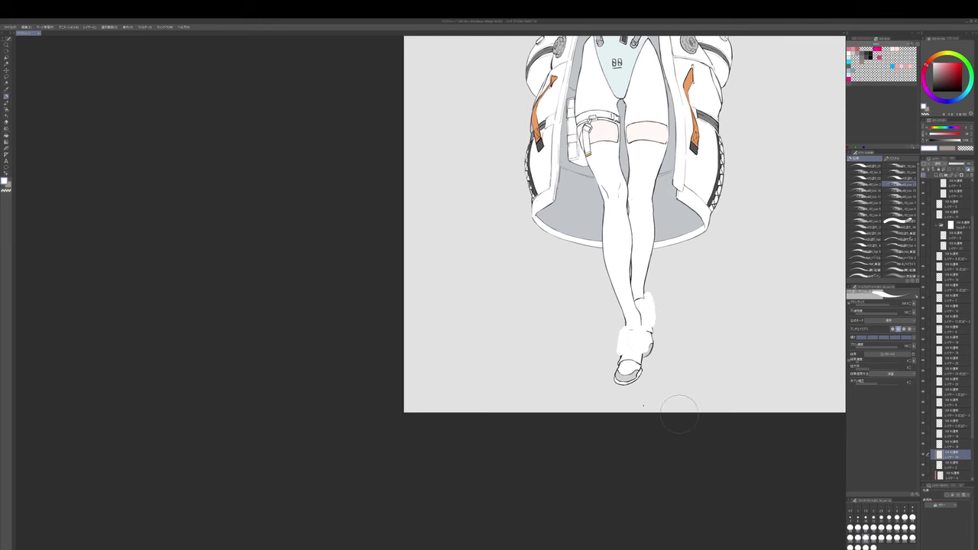
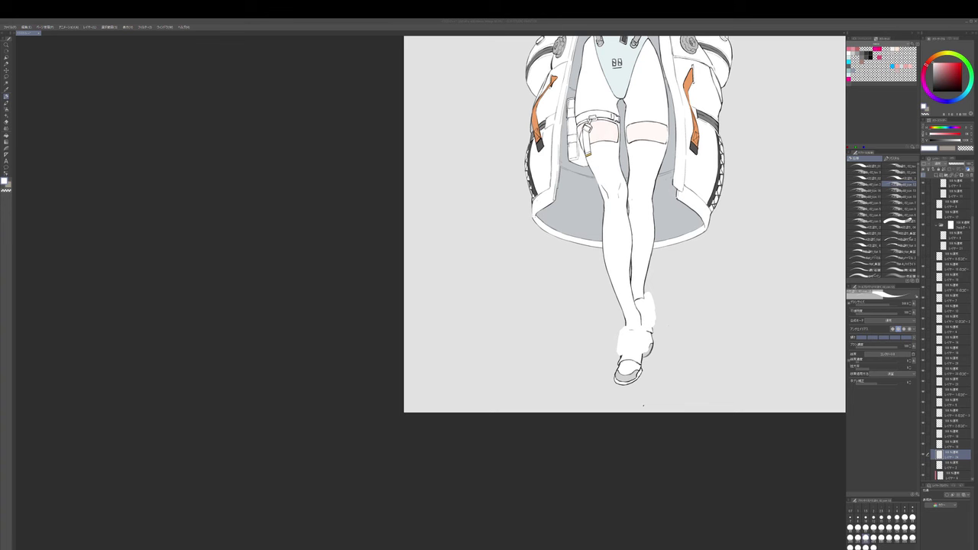
- On the layer below, rework the front shoe's upper and side lines under the white ankle patch with sampled dark and light colours
{"action": "left_click", "coordinate": [690, 430]}
{"action": "scroll", "coordinate": [634, 360], "scroll_direction": "up", "scroll_amount": 1}
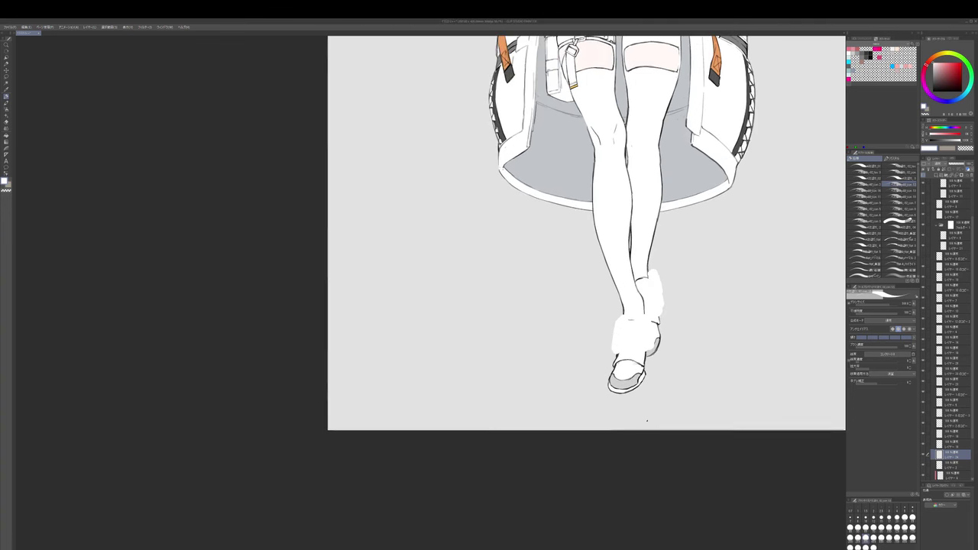
{"action": "left_click", "coordinate": [648, 418], "text": "ctrl+shift"}
{"action": "key", "text": "e"}
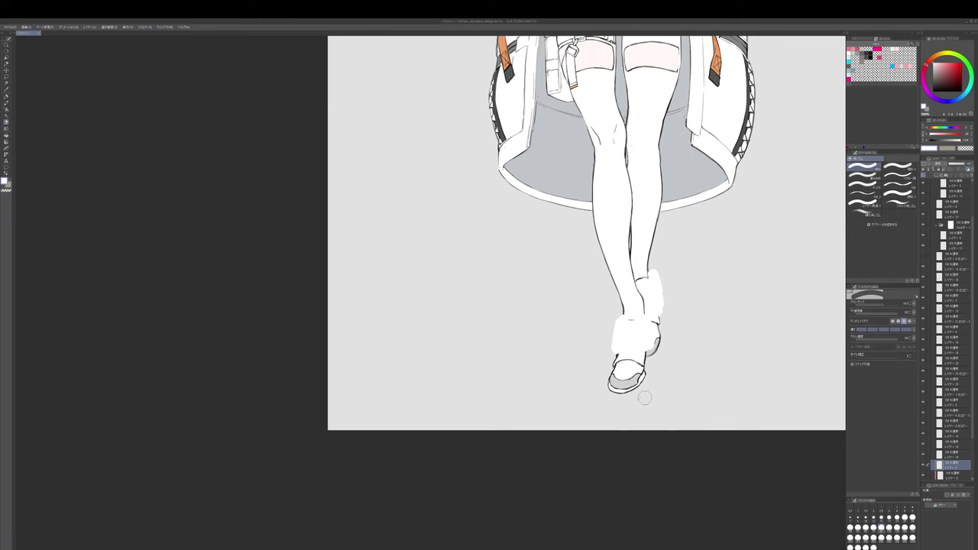
{"action": "key", "text": "b"}
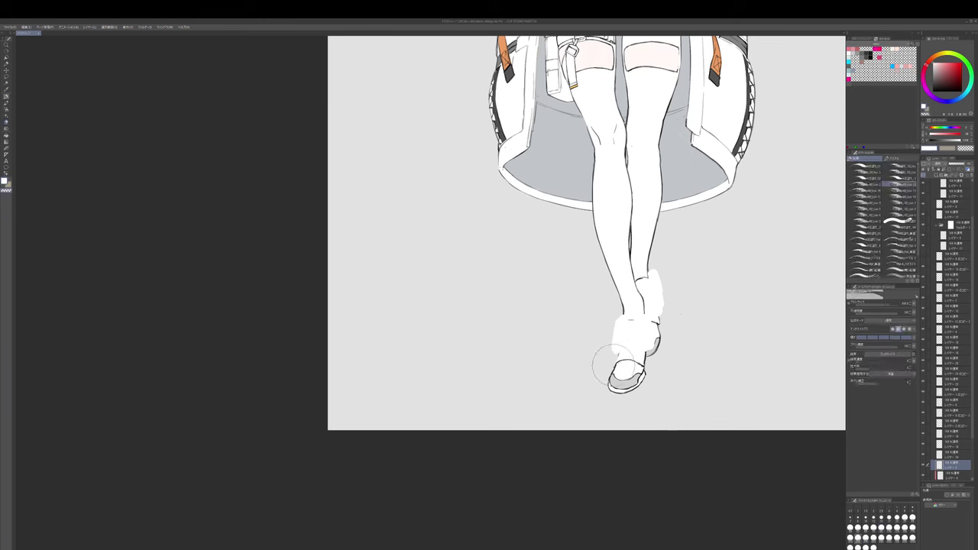
{"action": "key", "text": "["}
{"action": "key", "text": "ctrl+z"}
{"action": "left_click", "coordinate": [618, 358], "text": "alt"}
{"action": "left_click", "coordinate": [618, 358], "text": "alt"}
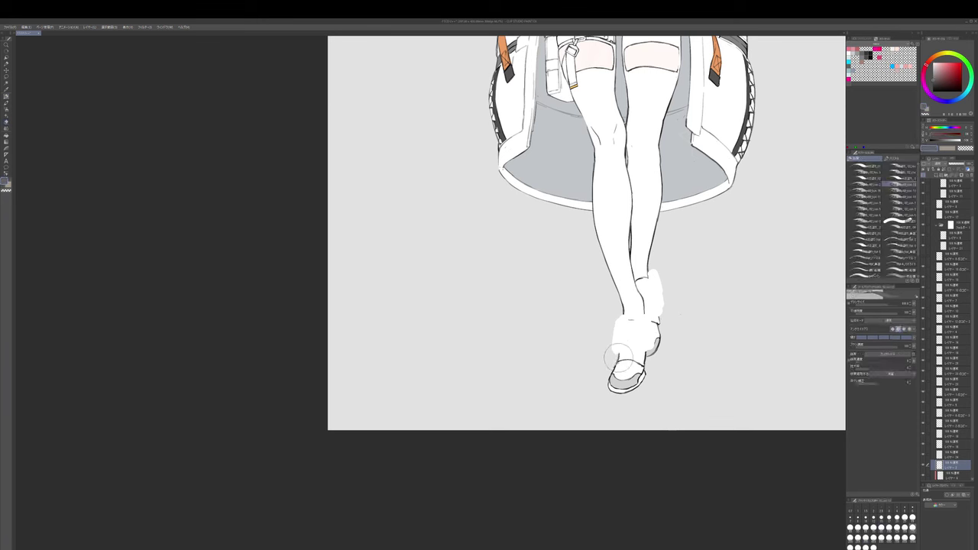
{"action": "left_click", "coordinate": [614, 364], "text": "alt"}
{"action": "left_click", "coordinate": [621, 364], "text": "alt"}
{"action": "key", "text": "]"}
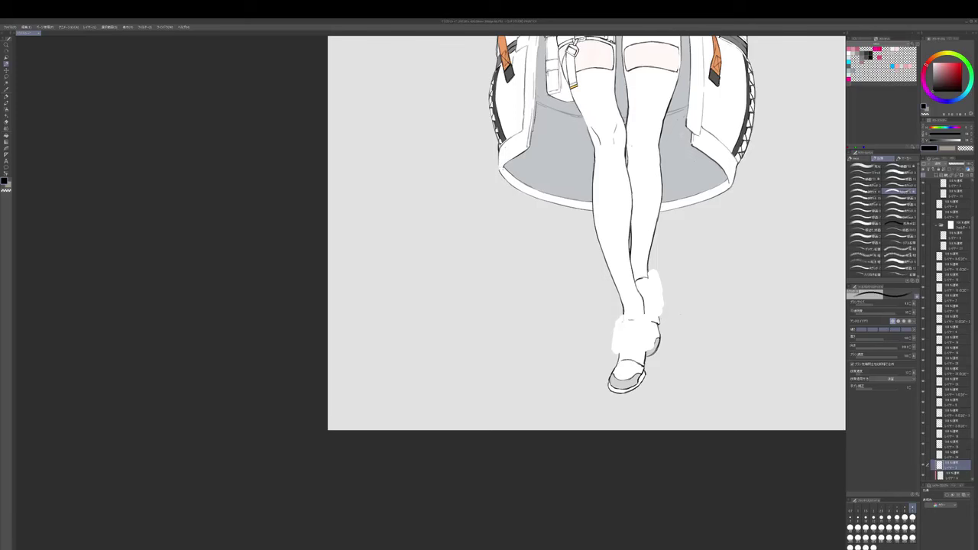
- Outline a wide cuff around the front ankle in black on the layer above
{"action": "left_click", "coordinate": [952, 454]}
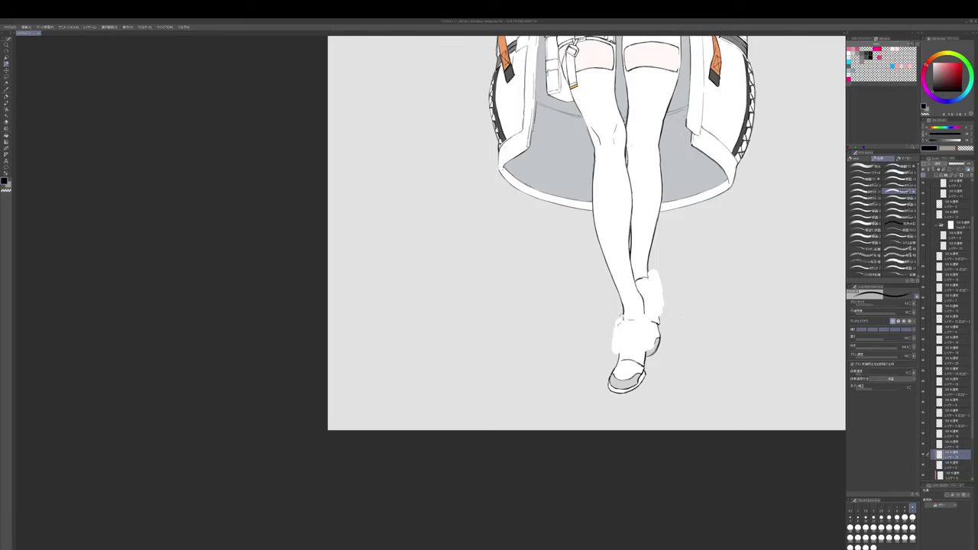
{"action": "mouse_move", "coordinate": [619, 324]}
{"action": "left_mouse_down"}
{"action": "mouse_move", "coordinate": [617, 343]}
{"action": "mouse_move", "coordinate": [639, 319]}
{"action": "left_mouse_up"}
{"action": "key", "text": "ctrl+z"}
{"action": "mouse_move", "coordinate": [620, 352]}
{"action": "left_mouse_down"}
{"action": "mouse_move", "coordinate": [642, 348]}
{"action": "mouse_move", "coordinate": [643, 320]}
{"action": "mouse_move", "coordinate": [646, 348]}
{"action": "left_mouse_up"}
{"action": "key", "text": "]"}
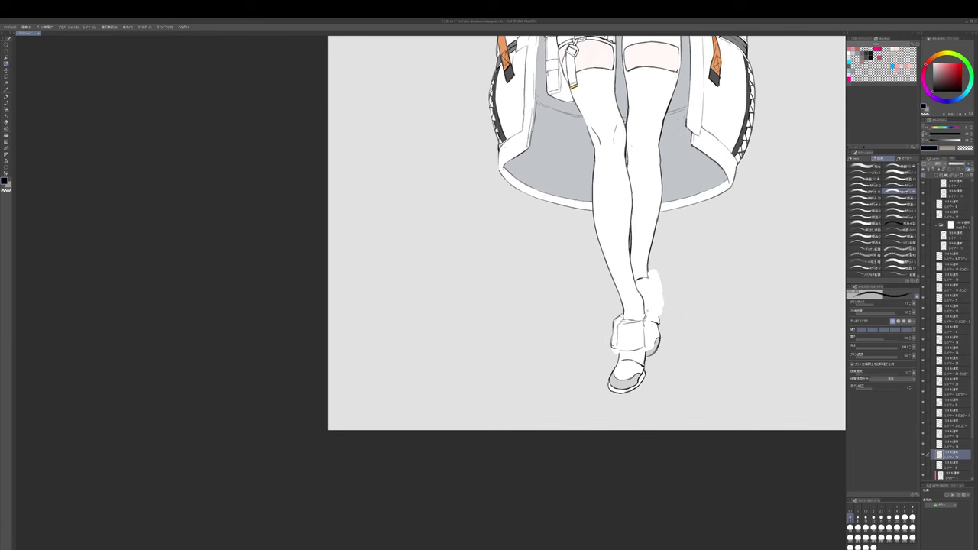
{"action": "mouse_move", "coordinate": [648, 313]}
{"action": "left_mouse_down"}
{"action": "mouse_move", "coordinate": [656, 338]}
{"action": "mouse_move", "coordinate": [645, 349]}
{"action": "mouse_move", "coordinate": [656, 316]}
{"action": "left_mouse_up"}
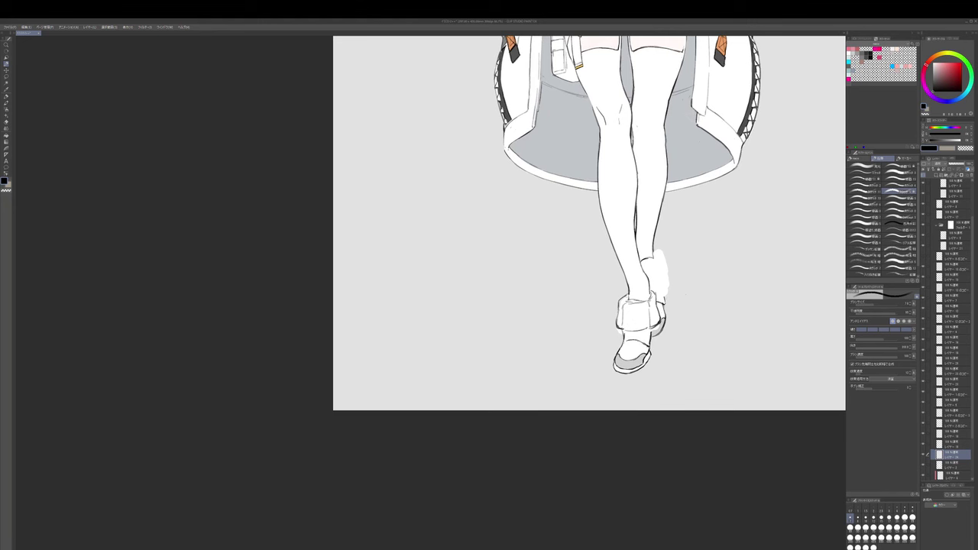
{"action": "left_click_drag", "start_coordinate": [685, 295], "coordinate": [689, 289]}
- On the layer below, paint over the front shoe's sole to form a single light gray toe
{"action": "key", "text": "alt+bracketleft"}
{"action": "key", "text": "p"}
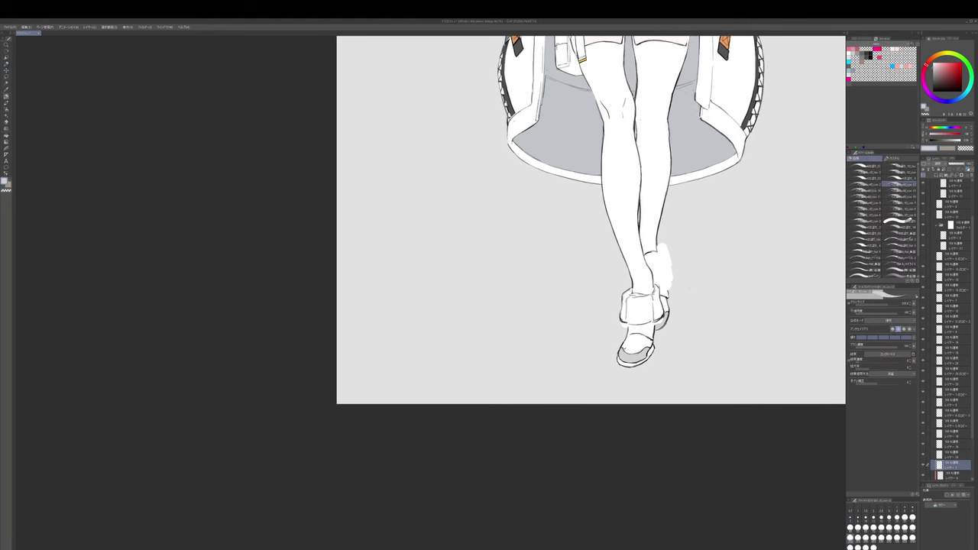
{"action": "left_click_drag", "start_coordinate": [617, 344], "coordinate": [646, 349]}
{"action": "mouse_move", "coordinate": [648, 351]}
{"action": "left_mouse_down"}
{"action": "mouse_move", "coordinate": [631, 362]}
{"action": "mouse_move", "coordinate": [652, 348]}
{"action": "mouse_move", "coordinate": [644, 360]}
{"action": "left_mouse_up"}
{"action": "key", "text": "ctrl+z"}
{"action": "key", "text": "ctrl+z"}
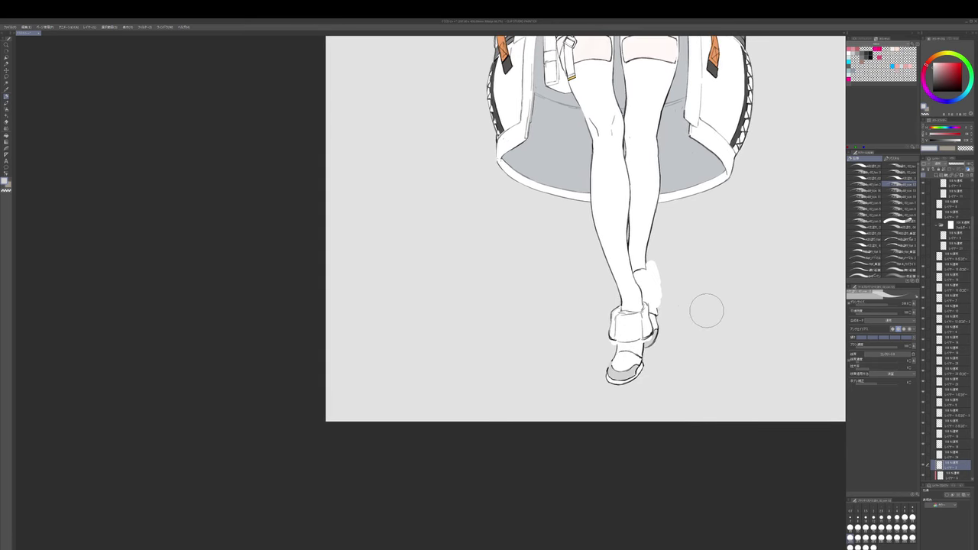
{"action": "key", "text": "ctrl+y"}
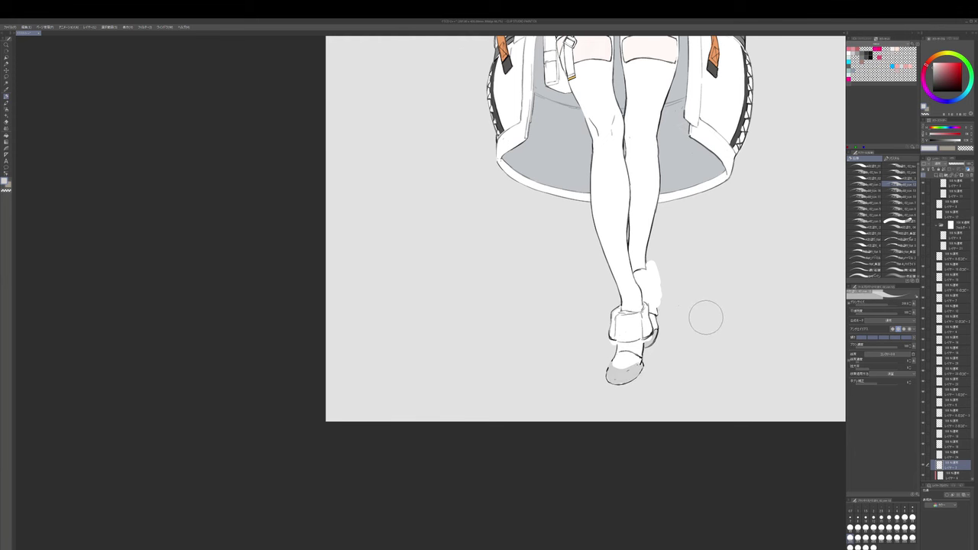
{"action": "scroll", "coordinate": [705, 343], "scroll_direction": "down", "scroll_amount": 1}
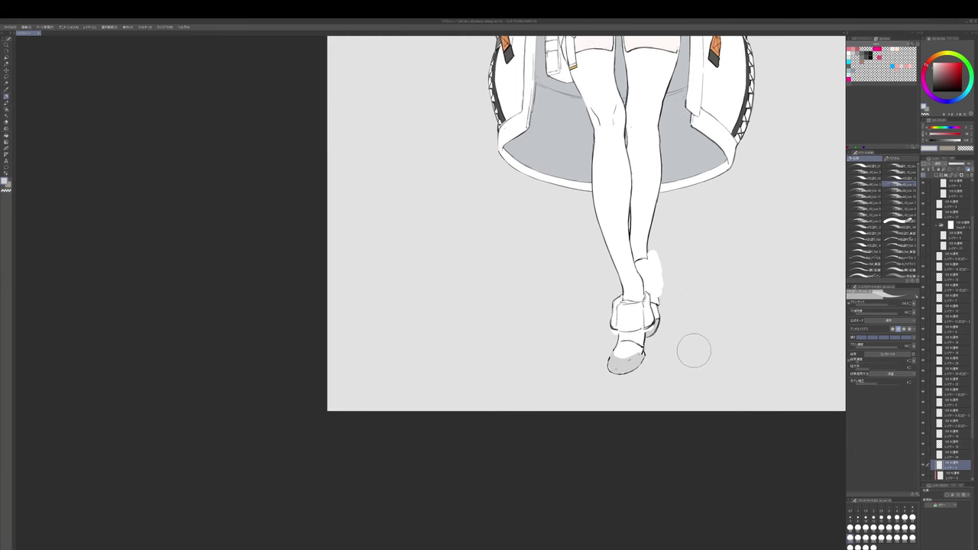
- Clean the front ankle cuff with white and add fine black detail lines to the cuff and shoe toe
{"action": "key", "text": "x"}
{"action": "left_click", "coordinate": [952, 455]}
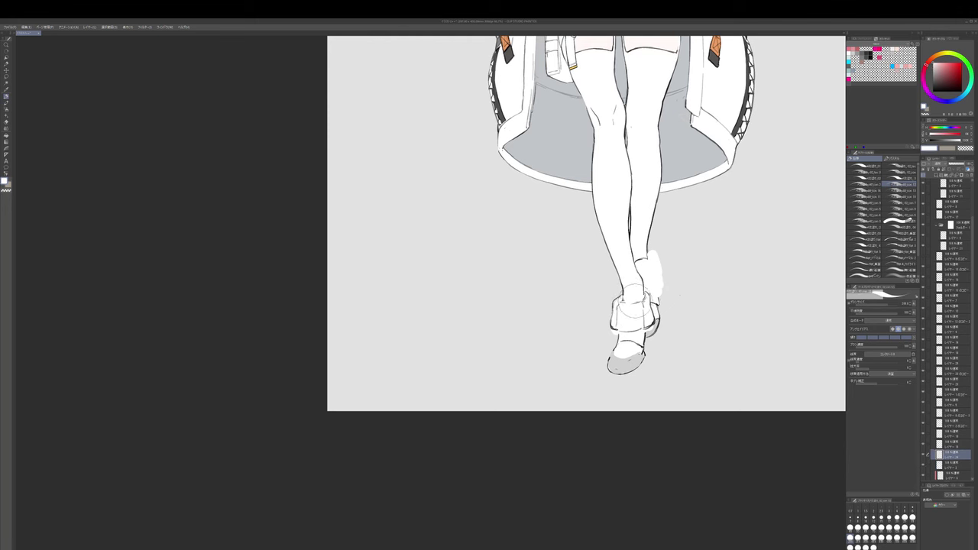
{"action": "left_click_drag", "start_coordinate": [622, 308], "coordinate": [630, 302]}
{"action": "left_click", "coordinate": [869, 55]}
{"action": "key", "text": "p"}
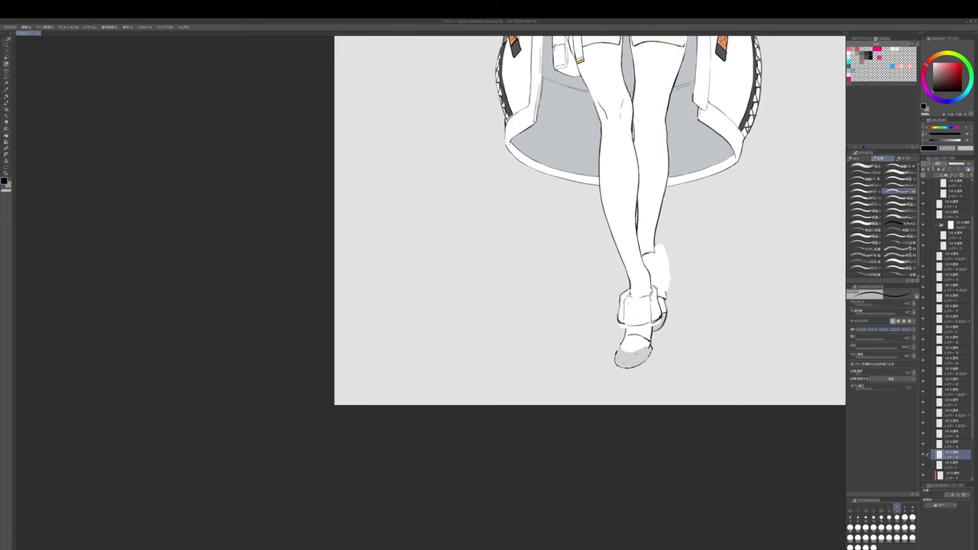
{"action": "key", "text": "bracketright"}
{"action": "key", "text": "bracketright"}
{"action": "left_click_drag", "start_coordinate": [627, 343], "coordinate": [631, 337]}
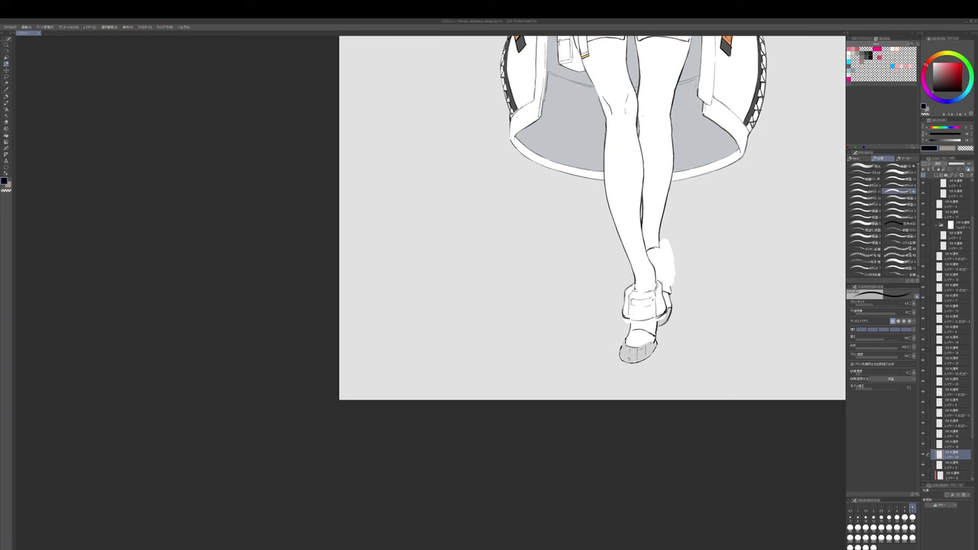
{"action": "left_click_drag", "start_coordinate": [688, 288], "coordinate": [687, 295]}
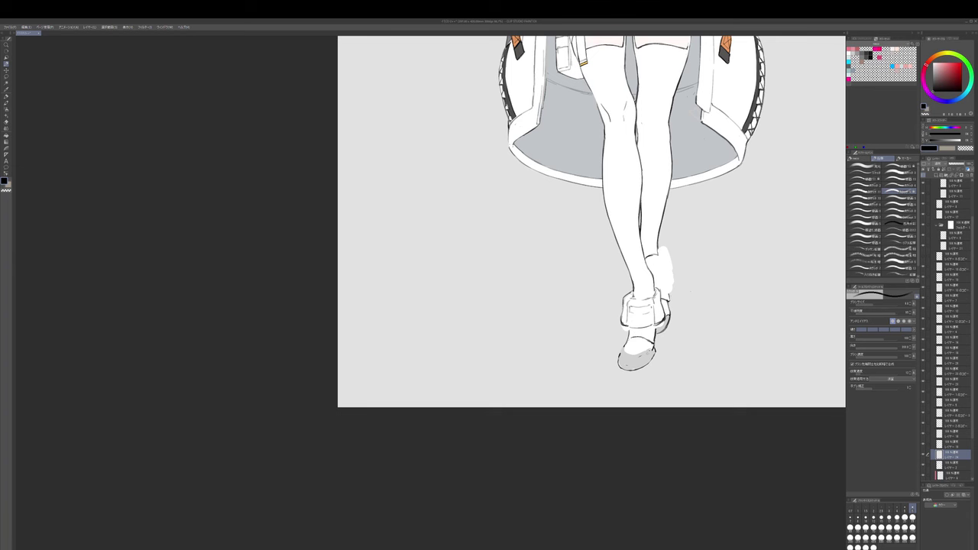
{"action": "key", "text": "w"}
{"action": "left_click", "coordinate": [690, 291]}
{"action": "key", "text": "ctrl+d"}
{"action": "key", "text": "p"}
{"action": "key", "text": "["}
{"action": "key", "text": "["}
- Paint a white rim along the edge of the front shoe's gray toe on the shoe's base layer
{"action": "left_click", "coordinate": [951, 464]}
{"action": "key", "text": "b"}
{"action": "left_click", "coordinate": [640, 338], "text": "alt"}
{"action": "mouse_move", "coordinate": [626, 348]}
{"action": "left_mouse_down"}
{"action": "mouse_move", "coordinate": [627, 367]}
{"action": "mouse_move", "coordinate": [641, 352]}
{"action": "left_mouse_up"}
{"action": "key", "text": "ctrl+z"}
{"action": "key", "text": "c"}
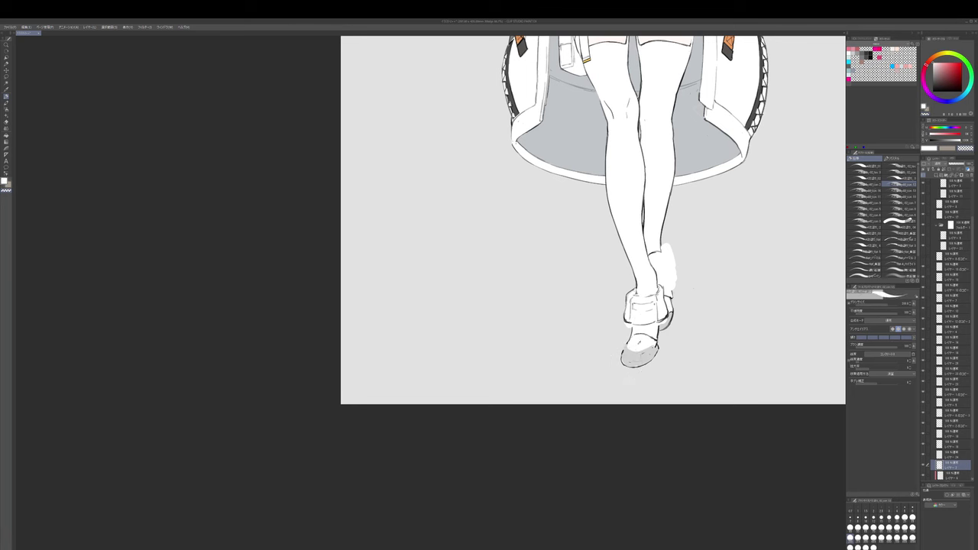
{"action": "key", "text": "bracketleft"}
{"action": "mouse_move", "coordinate": [654, 354]}
{"action": "left_mouse_down"}
{"action": "mouse_move", "coordinate": [658, 345]}
{"action": "mouse_move", "coordinate": [657, 356]}
{"action": "left_mouse_up"}
{"action": "key", "text": "c"}
- Retouch the front shoe's instep between the cuff and toe with colours sampled from the shoe
{"action": "left_click", "coordinate": [626, 342], "text": "alt"}
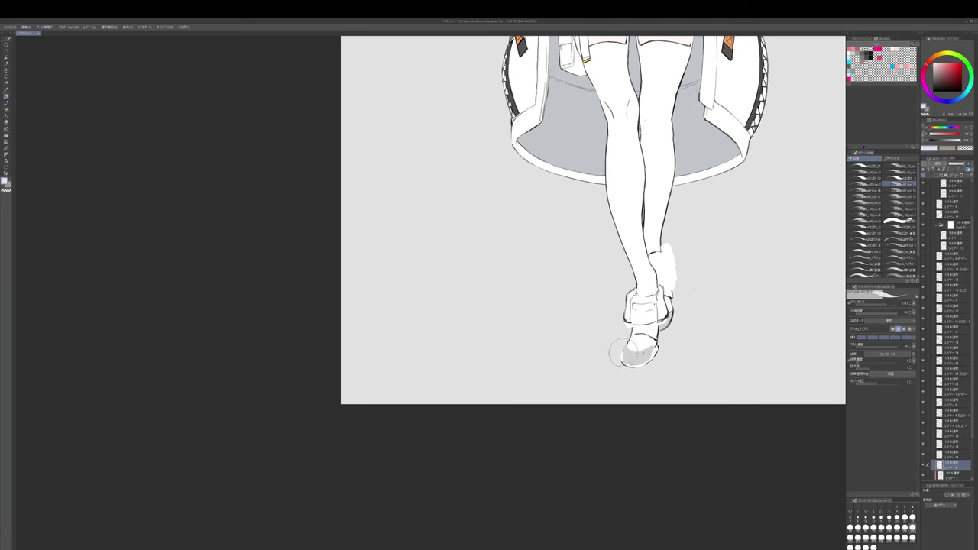
{"action": "left_click", "coordinate": [627, 344], "text": "alt"}
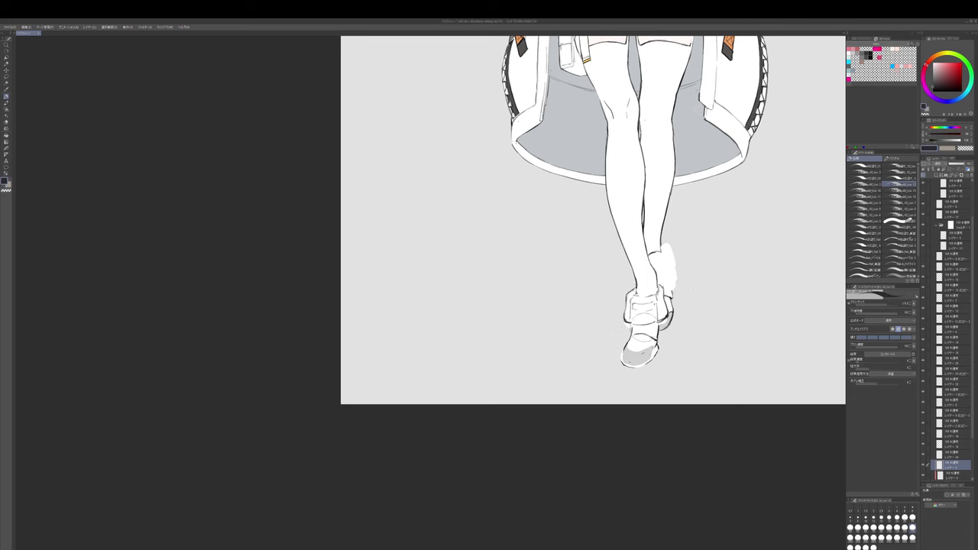
{"action": "left_click_drag", "start_coordinate": [644, 327], "coordinate": [645, 330]}
{"action": "key", "text": "c"}
{"action": "key", "text": "alt+bracketright"}
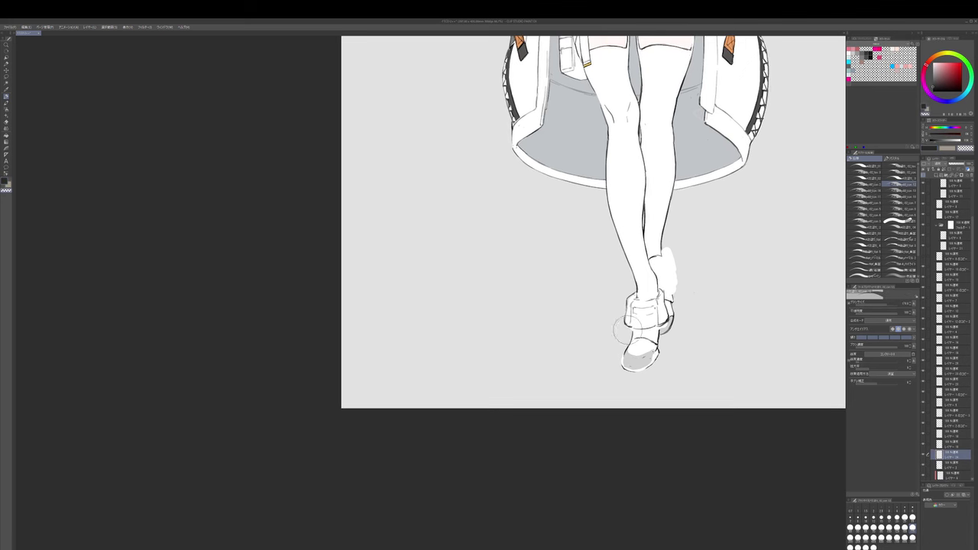
- Simplify the front ankle cuff's inner lines by painting over them with sampled white
{"action": "left_click", "coordinate": [628, 318], "text": "alt"}
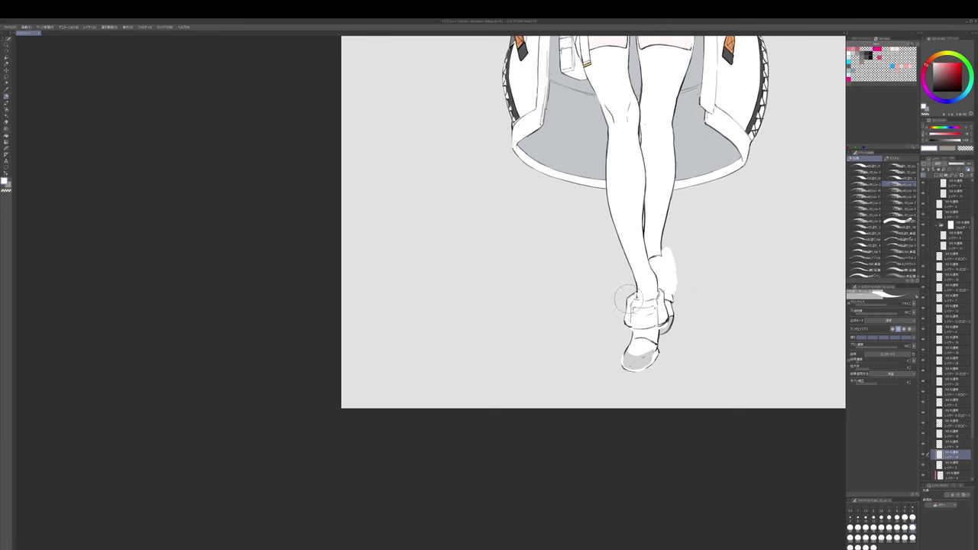
{"action": "scroll", "coordinate": [658, 294], "scroll_direction": "up", "scroll_amount": 1}
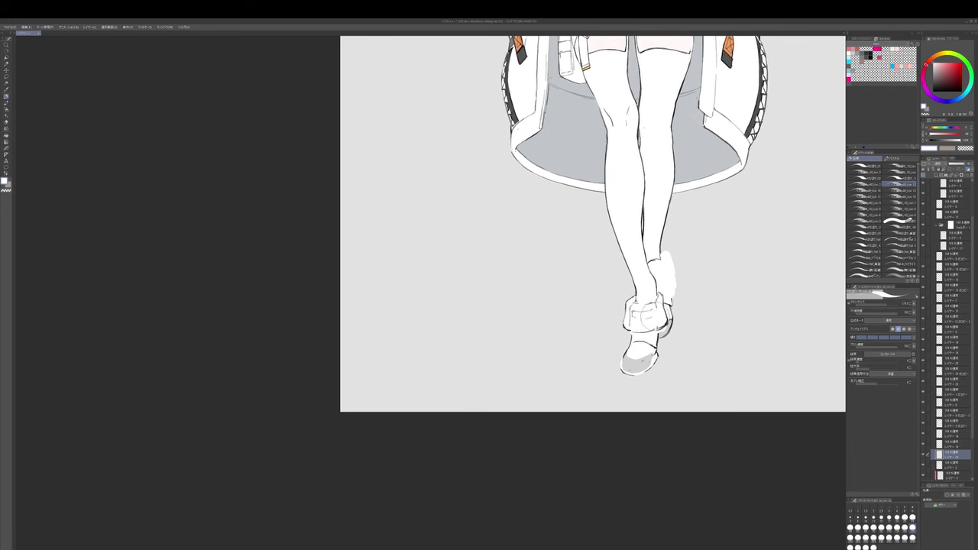
{"action": "left_click_drag", "start_coordinate": [636, 343], "coordinate": [635, 375]}
{"action": "mouse_move", "coordinate": [635, 376]}
{"action": "left_mouse_down"}
{"action": "mouse_move", "coordinate": [638, 220]}
{"action": "mouse_move", "coordinate": [662, 340]}
{"action": "mouse_move", "coordinate": [650, 324]}
{"action": "left_mouse_up"}
{"action": "left_click", "coordinate": [646, 324], "text": "alt"}
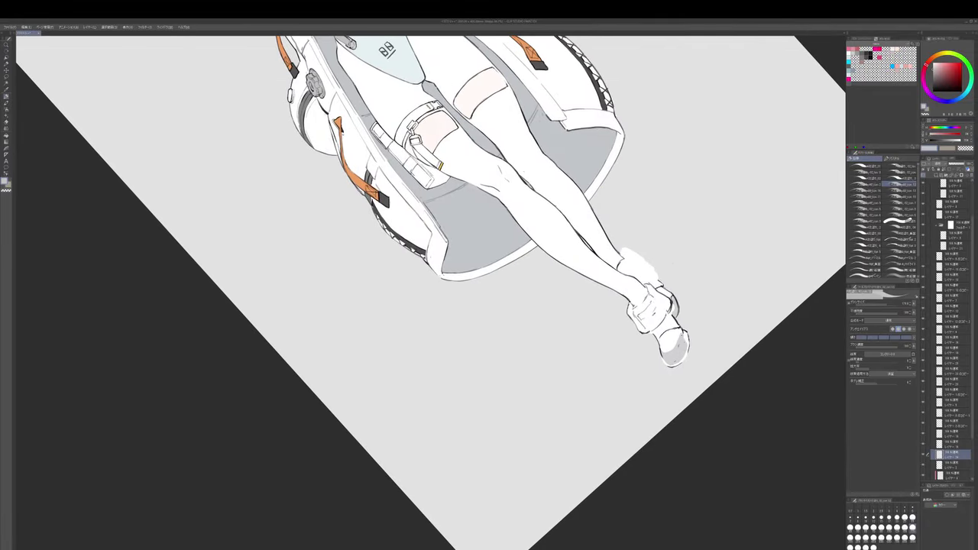
- Retouch the front shoe's outline just below the cuff with sampled light colours
{"action": "left_click", "coordinate": [650, 318], "text": "alt"}
{"action": "mouse_move", "coordinate": [655, 309]}
{"action": "left_mouse_down"}
{"action": "mouse_move", "coordinate": [684, 337]}
{"action": "mouse_move", "coordinate": [681, 327]}
{"action": "mouse_move", "coordinate": [662, 348]}
{"action": "mouse_move", "coordinate": [674, 351]}
{"action": "mouse_move", "coordinate": [693, 326]}
{"action": "mouse_move", "coordinate": [693, 363]}
{"action": "mouse_move", "coordinate": [696, 329]}
{"action": "left_mouse_up"}
{"action": "left_click", "coordinate": [675, 348], "text": "alt"}
{"action": "left_click", "coordinate": [669, 337], "text": "alt"}
{"action": "key", "text": "ctrl+z"}
{"action": "key", "text": "r"}
{"action": "left_click_drag", "start_coordinate": [725, 271], "coordinate": [683, 353]}
{"action": "left_click_drag", "start_coordinate": [661, 388], "coordinate": [689, 323]}
{"action": "key", "text": "p"}
{"action": "mouse_move", "coordinate": [623, 334]}
{"action": "left_mouse_down"}
{"action": "mouse_move", "coordinate": [621, 346]}
{"action": "mouse_move", "coordinate": [620, 332]}
{"action": "left_mouse_up"}
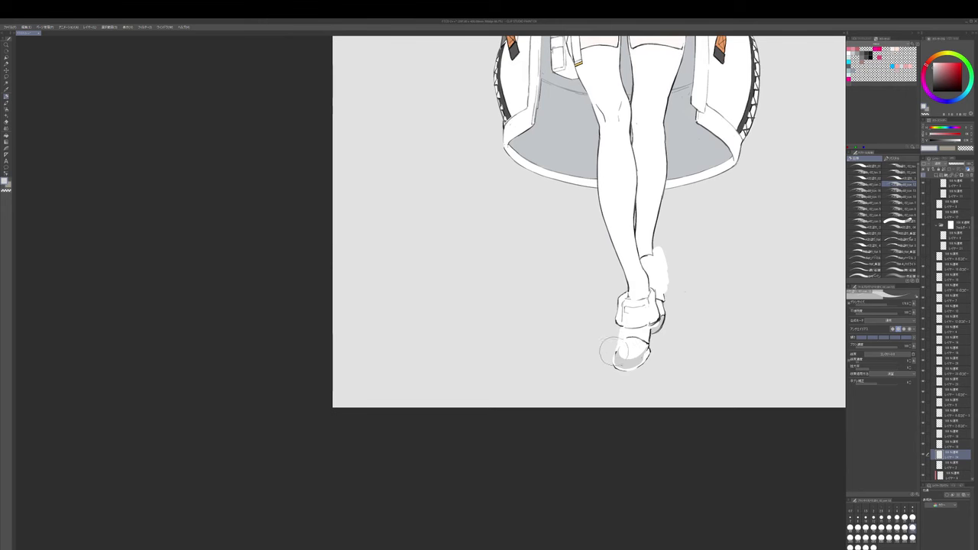
- Sketch small dark pen marks on the outer side of the front ankle cuff
{"action": "scroll", "coordinate": [631, 347], "scroll_direction": "down", "scroll_amount": 3}
{"action": "scroll", "coordinate": [642, 350], "scroll_direction": "up", "scroll_amount": 2}
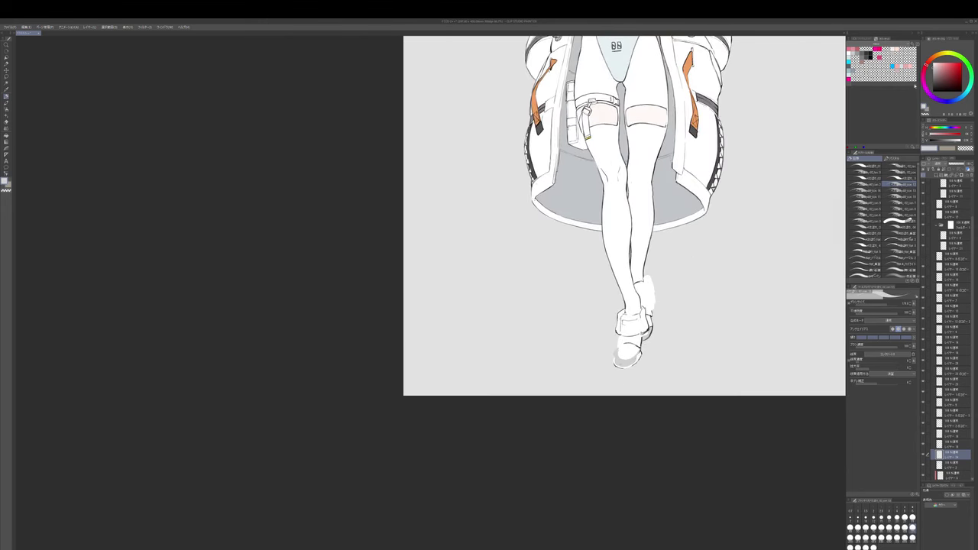
{"action": "key", "text": "p"}
{"action": "key", "text": "]"}
{"action": "key", "text": "]"}
{"action": "key", "text": "]"}
{"action": "key", "text": "]"}
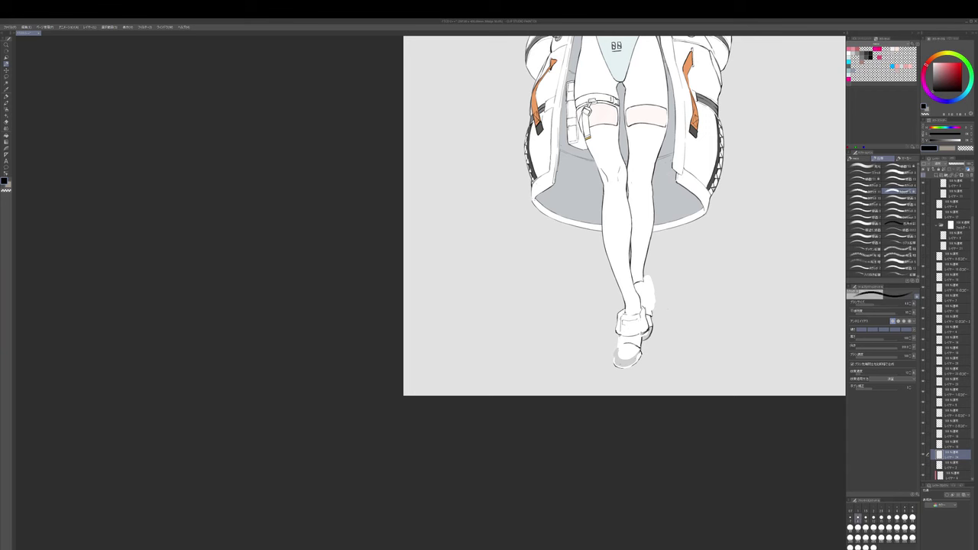
{"action": "key", "text": "bracketright"}
{"action": "key", "text": "e"}
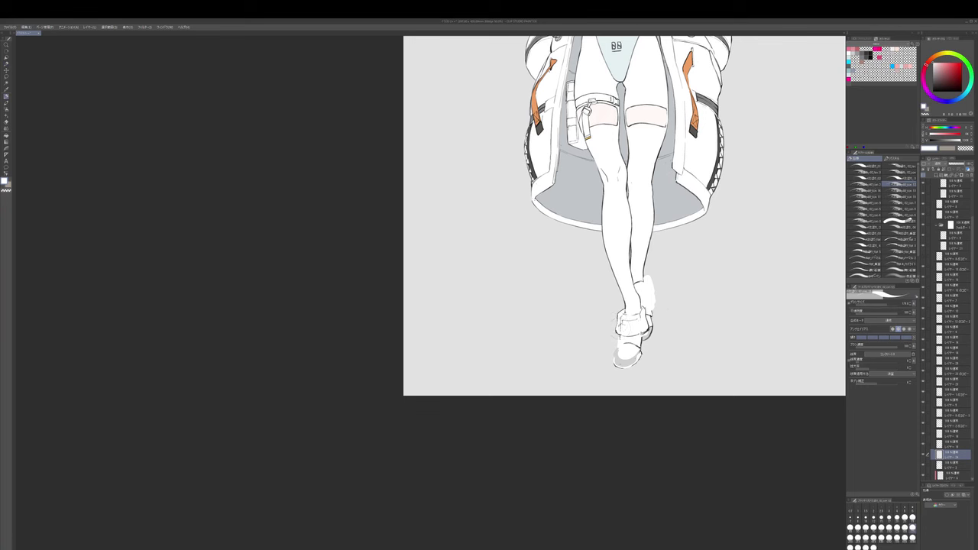
- Paint white over the front ankle cuff's sketched lines and its lower edge
{"action": "key", "text": "bracketright"}
{"action": "left_click_drag", "start_coordinate": [619, 336], "coordinate": [640, 335]}
{"action": "key", "text": "bracketright"}
{"action": "key", "text": "c"}
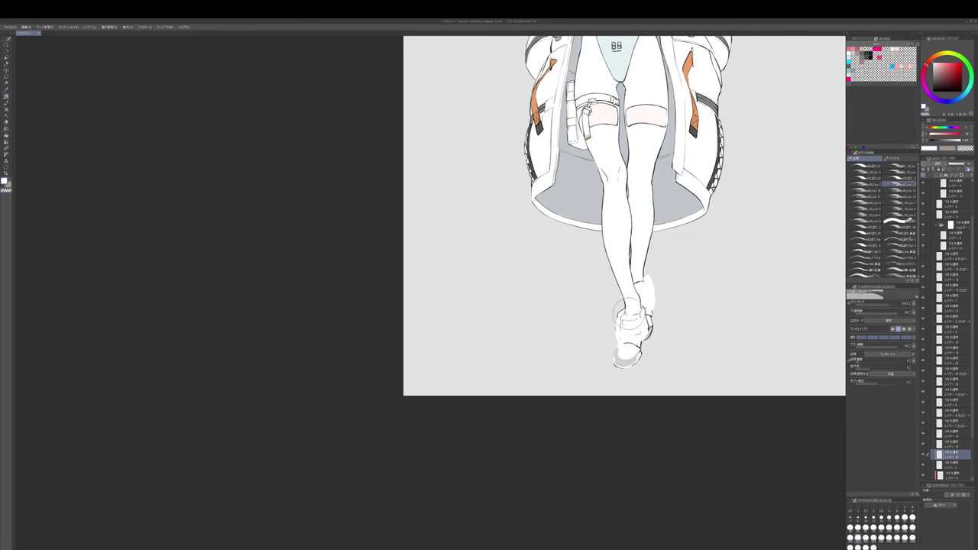
{"action": "key", "text": "bracketright"}
{"action": "key", "text": "c"}
{"action": "mouse_move", "coordinate": [622, 313]}
{"action": "left_mouse_down"}
{"action": "mouse_move", "coordinate": [640, 312]}
{"action": "mouse_move", "coordinate": [622, 315]}
{"action": "mouse_move", "coordinate": [641, 321]}
{"action": "left_mouse_up"}
- Retouch the cuff's edge where it meets the rear shoe with sampled colours
{"action": "left_click", "coordinate": [651, 326], "text": "alt"}
{"action": "key", "text": "p"}
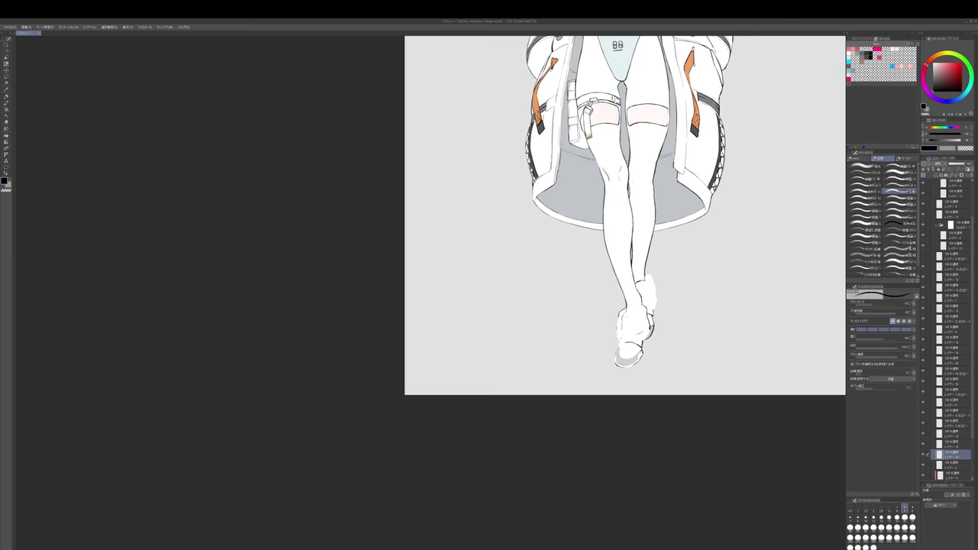
{"action": "key", "text": "bracketright"}
{"action": "key", "text": "bracketright"}
{"action": "key", "text": "b"}
{"action": "left_click", "coordinate": [643, 314], "text": "alt"}
{"action": "mouse_move", "coordinate": [647, 312]}
{"action": "left_mouse_down"}
{"action": "mouse_move", "coordinate": [648, 332]}
{"action": "mouse_move", "coordinate": [677, 320]}
{"action": "left_mouse_up"}
- Fill a small leaf-shaped selection beside the rear ankle with black and clear the selection
{"action": "key", "text": "p"}
{"action": "key", "text": "bracketright"}
{"action": "key", "text": "bracketright"}
{"action": "key", "text": "m"}
{"action": "key", "text": "x"}
{"action": "key", "text": "alt+Delete"}
{"action": "key", "text": "ctrl+d"}
{"action": "key", "text": "b"}
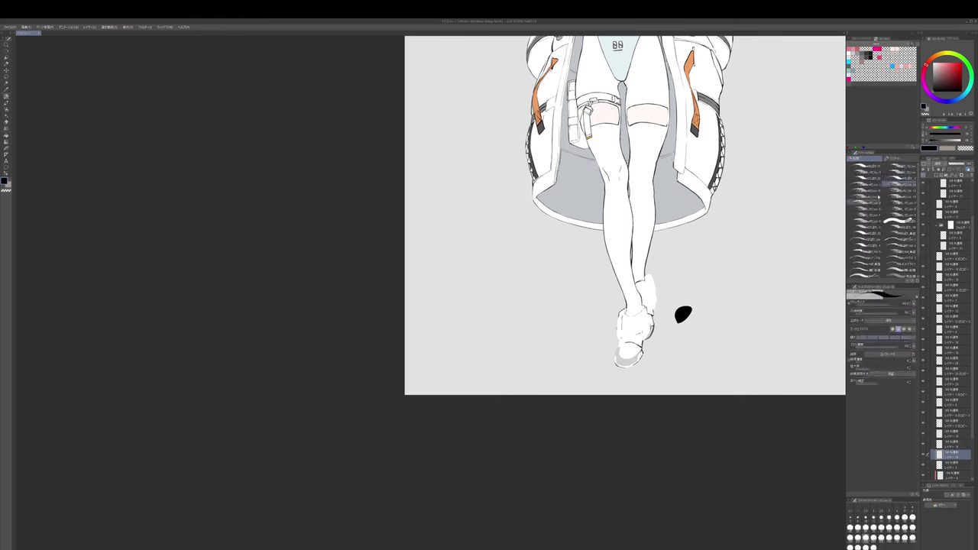
- Sketch thin black outlines along the sides of the front ankle cuff, including its edge beside the rear shoe
{"action": "key", "text": "k"}
{"action": "key", "text": "p"}
{"action": "key", "text": "bracketright"}
{"action": "mouse_move", "coordinate": [644, 308]}
{"action": "left_mouse_down"}
{"action": "mouse_move", "coordinate": [649, 327]}
{"action": "mouse_move", "coordinate": [652, 313]}
{"action": "left_mouse_up"}
{"action": "key", "text": "bracketright"}
{"action": "key", "text": "bracketright"}
{"action": "key", "text": "bracketright"}
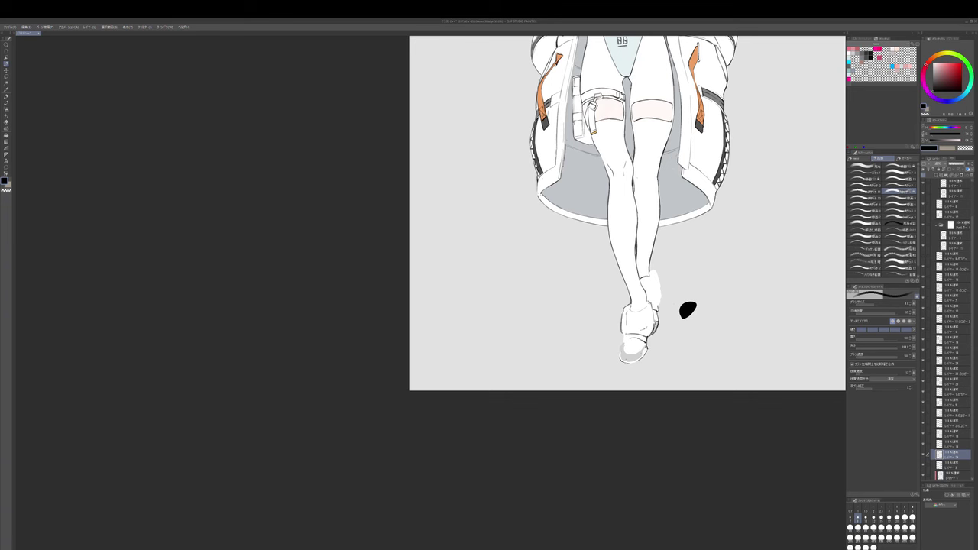
{"action": "left_click_drag", "start_coordinate": [687, 310], "coordinate": [689, 306]}
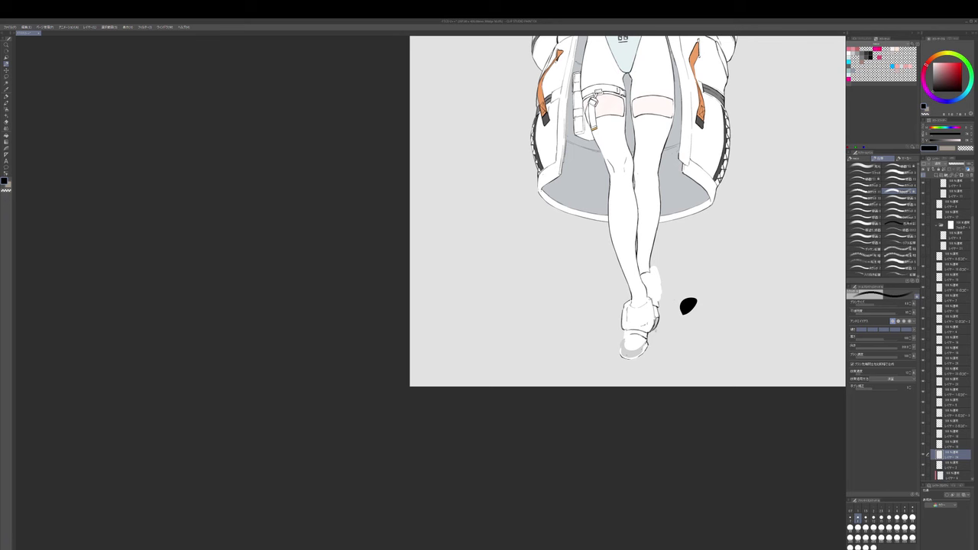
{"action": "left_click_drag", "start_coordinate": [688, 305], "coordinate": [692, 300]}
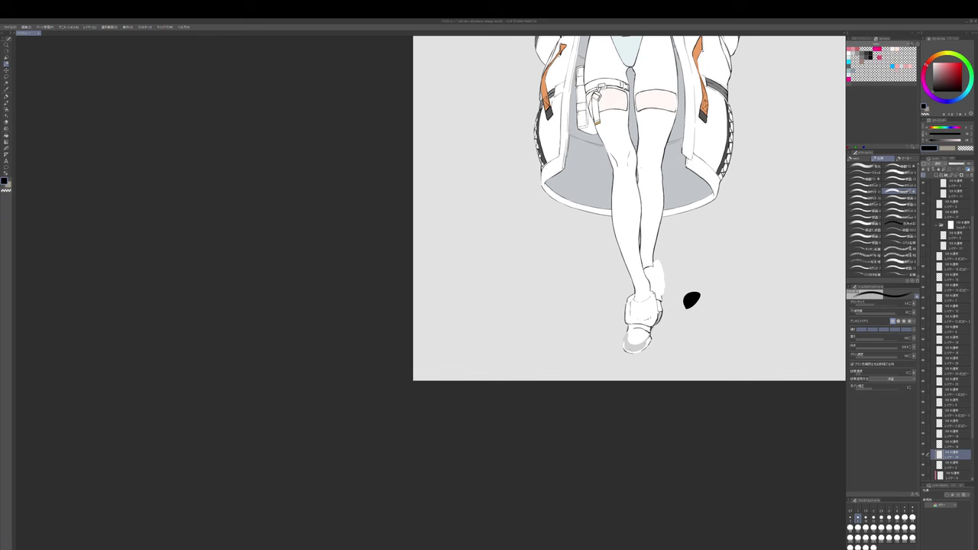
- Retouch the front shoe's toe and the cuff's upper edge with sampled background grey and white
{"action": "key", "text": "b"}
{"action": "left_click", "coordinate": [633, 346], "text": "alt"}
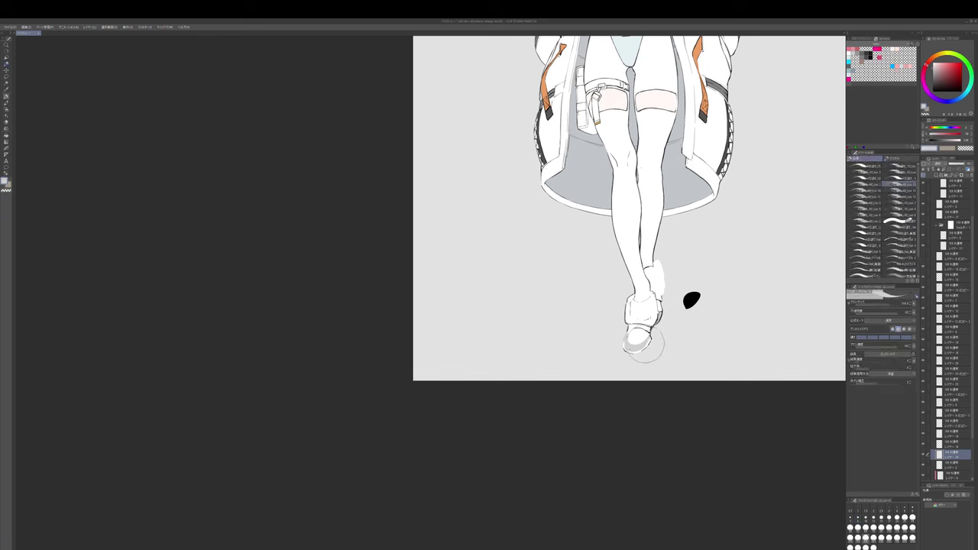
{"action": "left_click", "coordinate": [640, 337], "text": "alt"}
{"action": "left_click_drag", "start_coordinate": [650, 346], "coordinate": [651, 340]}
{"action": "scroll", "coordinate": [659, 336], "scroll_direction": "down", "scroll_amount": 2}
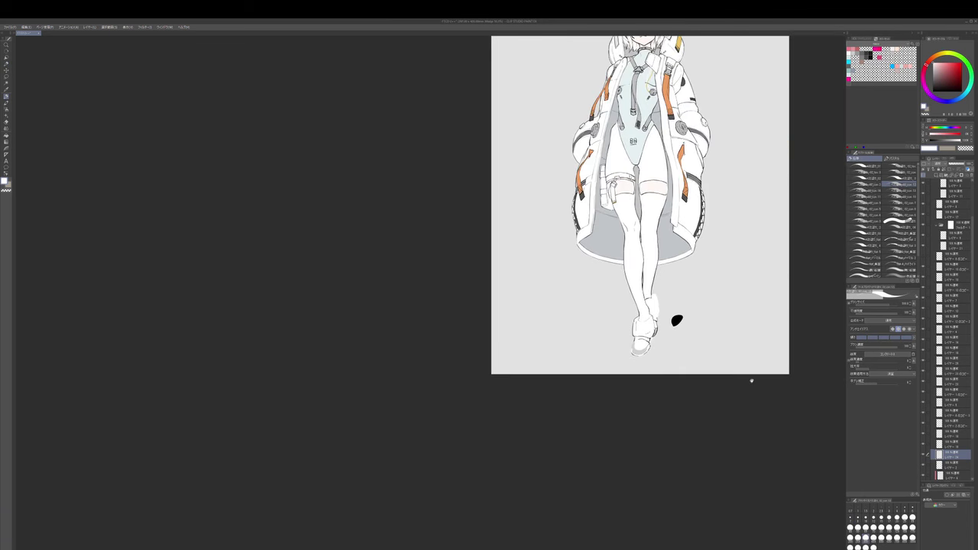
{"action": "left_click", "coordinate": [923, 455]}
{"action": "key", "text": "ctrl+y"}
{"action": "scroll", "coordinate": [667, 336], "scroll_direction": "up", "scroll_amount": 1}
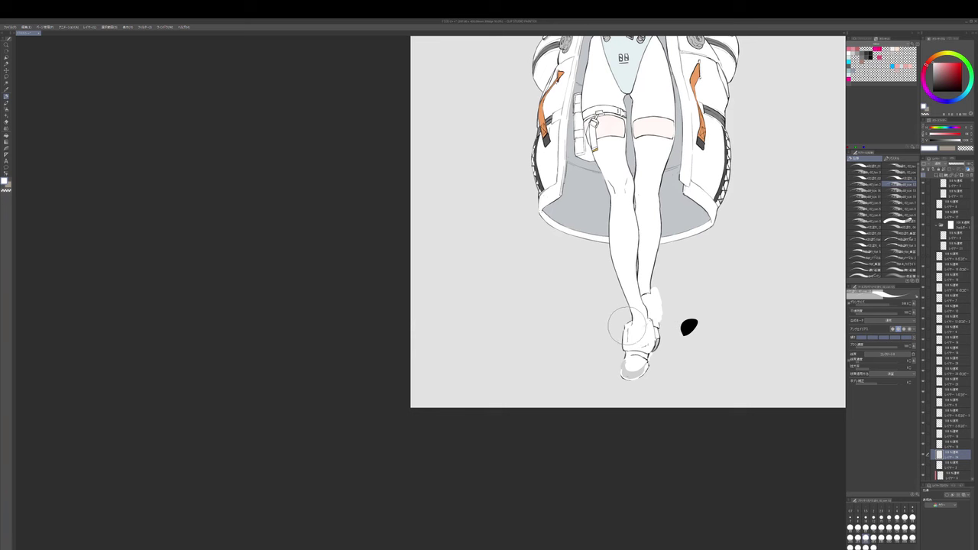
{"action": "mouse_move", "coordinate": [625, 330]}
{"action": "left_mouse_down"}
{"action": "mouse_move", "coordinate": [624, 338]}
{"action": "mouse_move", "coordinate": [647, 322]}
{"action": "left_mouse_up"}
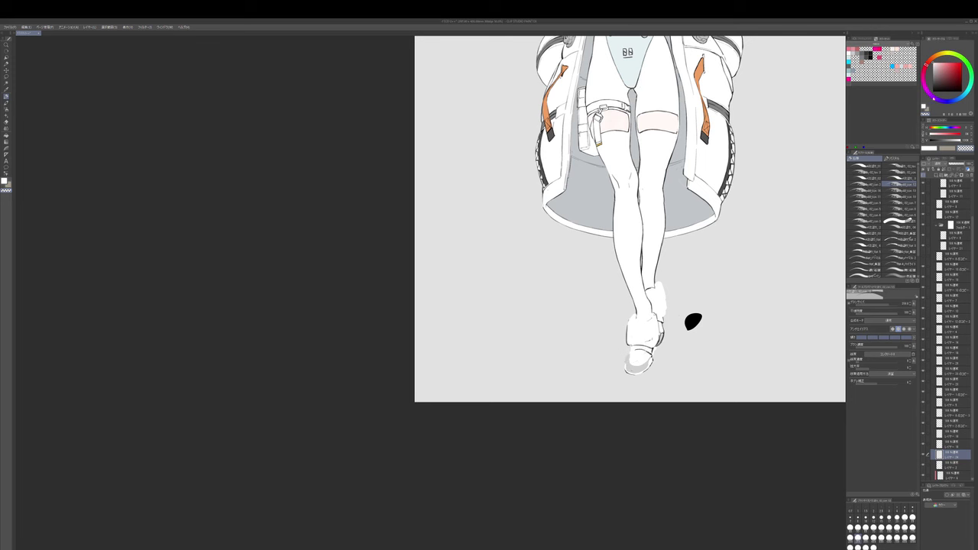
- Draw a black curve across the front shoe's upper, using black sampled from the leaf-shaped swatch
{"action": "key", "text": "c"}
{"action": "left_click", "coordinate": [694, 321], "text": "alt"}
{"action": "key", "text": "p"}
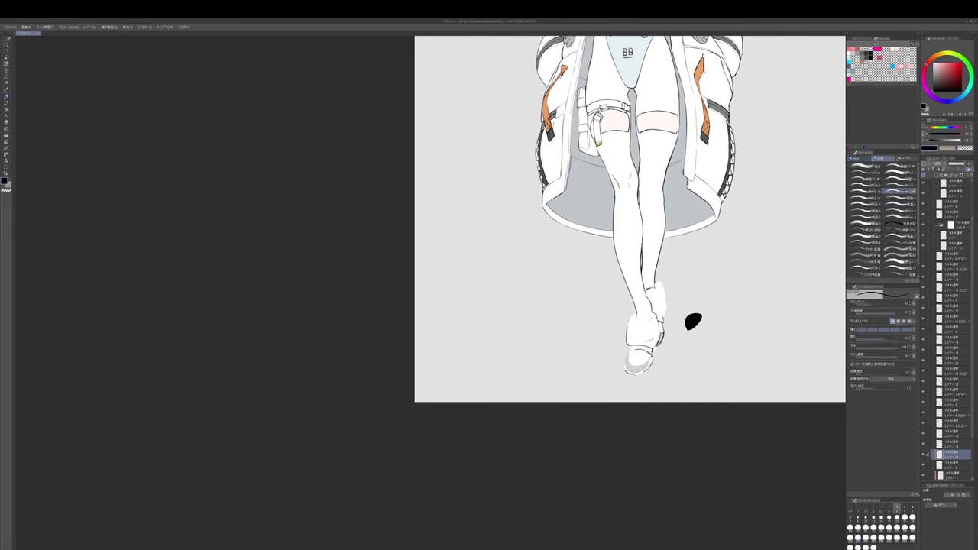
{"action": "key", "text": "bracketright"}
{"action": "key", "text": "bracketright"}
{"action": "key", "text": "bracketright"}
{"action": "key", "text": "bracketright"}
{"action": "key", "text": "p"}
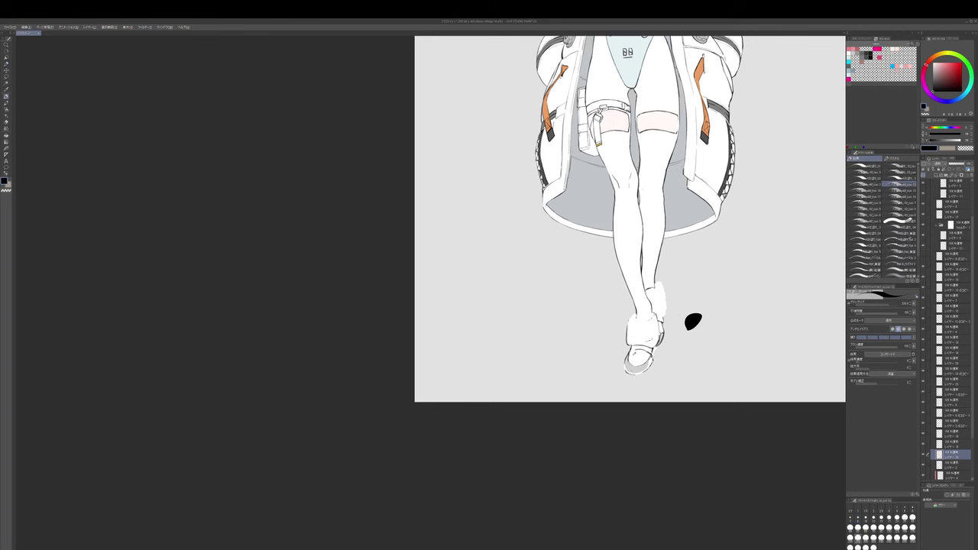
- Clean up the area around the front shoe and the cuff's outer edge with the sampled background colour
{"action": "key", "text": "x"}
{"action": "key", "text": "r"}
{"action": "left_click_drag", "start_coordinate": [691, 424], "coordinate": [717, 343]}
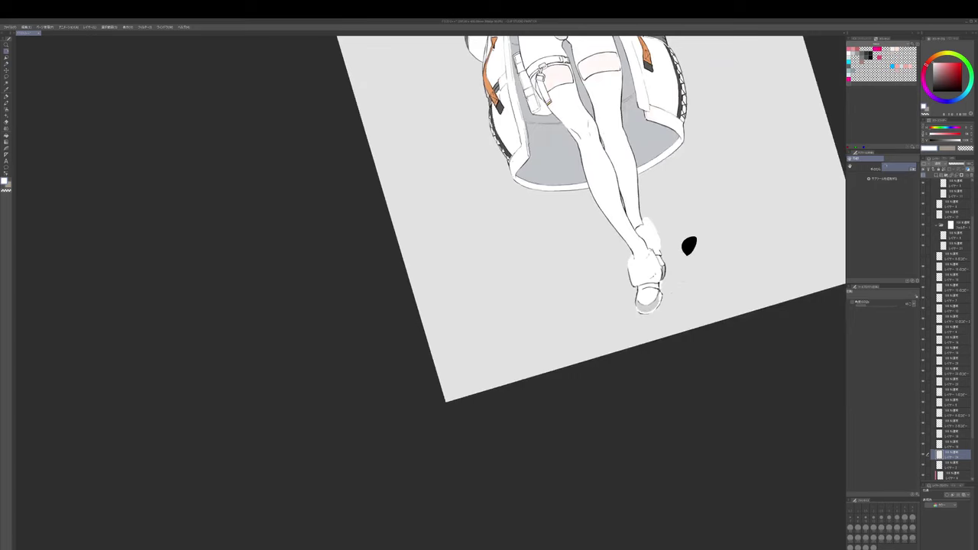
{"action": "scroll", "coordinate": [680, 279], "scroll_direction": "up", "scroll_amount": 4}
{"action": "key", "text": "bracketleft"}
{"action": "key", "text": "bracketleft"}
{"action": "key", "text": "bracketleft"}
{"action": "key", "text": "bracketleft"}
{"action": "key", "text": "bracketleft"}
{"action": "left_click", "coordinate": [582, 359], "text": "alt"}
{"action": "mouse_move", "coordinate": [577, 352]}
{"action": "left_mouse_down"}
{"action": "mouse_move", "coordinate": [604, 330]}
{"action": "mouse_move", "coordinate": [613, 299]}
{"action": "left_mouse_up"}
{"action": "key", "text": "r"}
{"action": "mouse_move", "coordinate": [669, 414]}
{"action": "left_mouse_down"}
{"action": "mouse_move", "coordinate": [675, 420]}
{"action": "mouse_move", "coordinate": [705, 270]}
{"action": "left_mouse_up"}
{"action": "left_click_drag", "start_coordinate": [706, 270], "coordinate": [731, 351]}
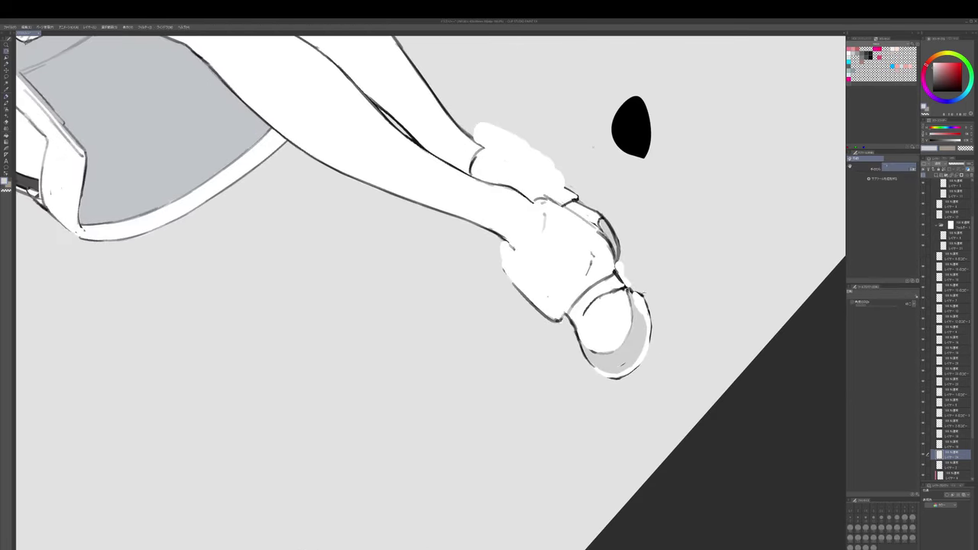
- Fill gaps in the front cuff with sampled white and redraw its upper outer corner in black from the leg downward
{"action": "left_click", "coordinate": [588, 272], "text": "alt"}
{"action": "left_click_drag", "start_coordinate": [587, 272], "coordinate": [602, 299]}
{"action": "mouse_move", "coordinate": [528, 268]}
{"action": "left_mouse_down"}
{"action": "mouse_move", "coordinate": [522, 281]}
{"action": "mouse_move", "coordinate": [543, 268]}
{"action": "mouse_move", "coordinate": [530, 272]}
{"action": "left_mouse_up"}
{"action": "left_click", "coordinate": [518, 272], "text": "alt"}
{"action": "key", "text": "p"}
{"action": "left_click", "coordinate": [544, 266], "text": "alt"}
{"action": "key", "text": "]"}
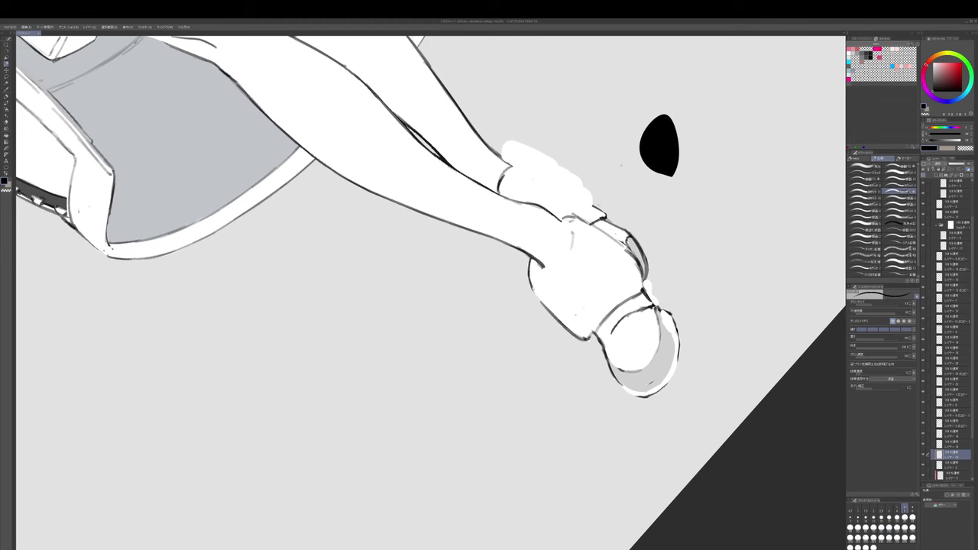
{"action": "left_click_drag", "start_coordinate": [580, 229], "coordinate": [578, 363]}
{"action": "left_click_drag", "start_coordinate": [578, 363], "coordinate": [618, 268]}
{"action": "key", "text": "["}
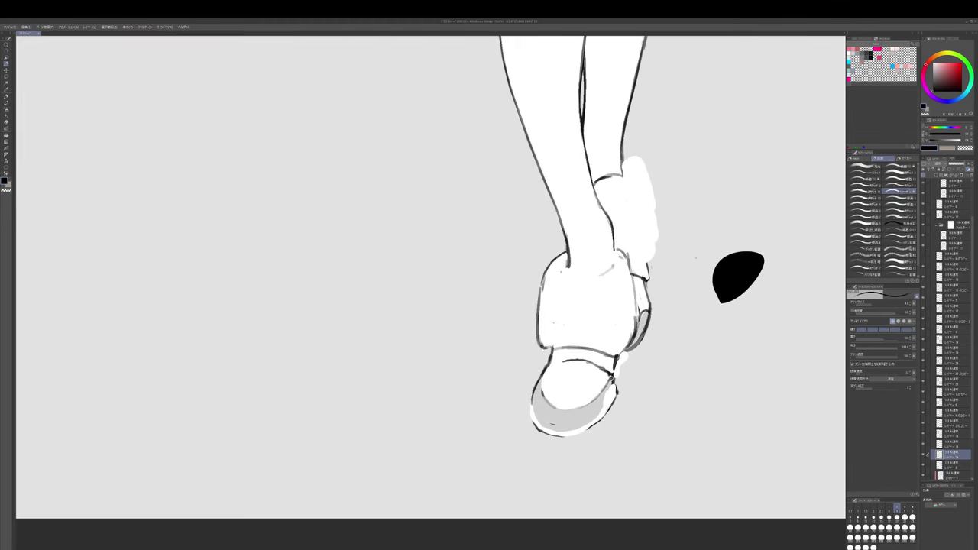
{"action": "scroll", "coordinate": [639, 283], "scroll_direction": "down", "scroll_amount": 3}
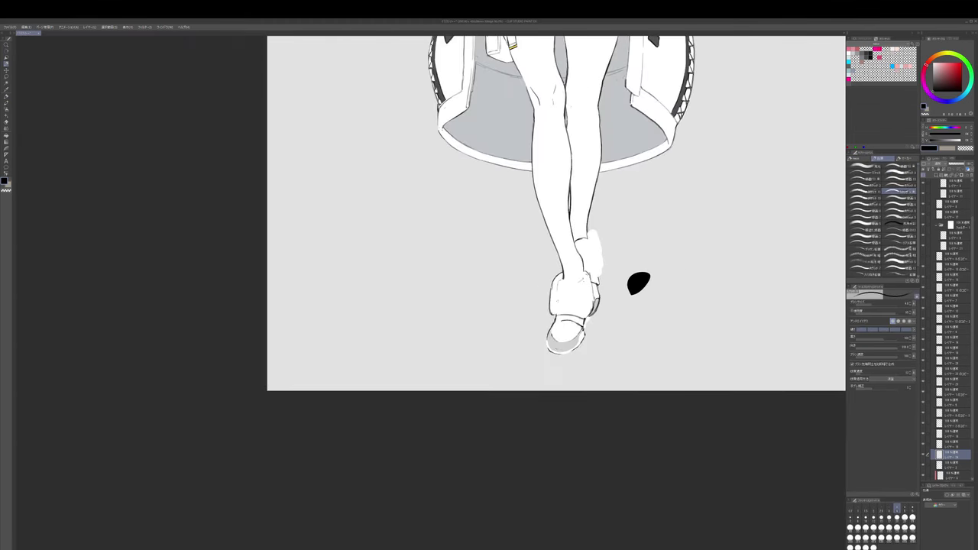
- Add vertical fold lines inside the front cuff and soften its outer side with sampled white
{"action": "key", "text": "bracketright"}
{"action": "key", "text": "p"}
{"action": "left_click", "coordinate": [560, 288], "text": "alt"}
{"action": "key", "text": "]"}
{"action": "key", "text": "]"}
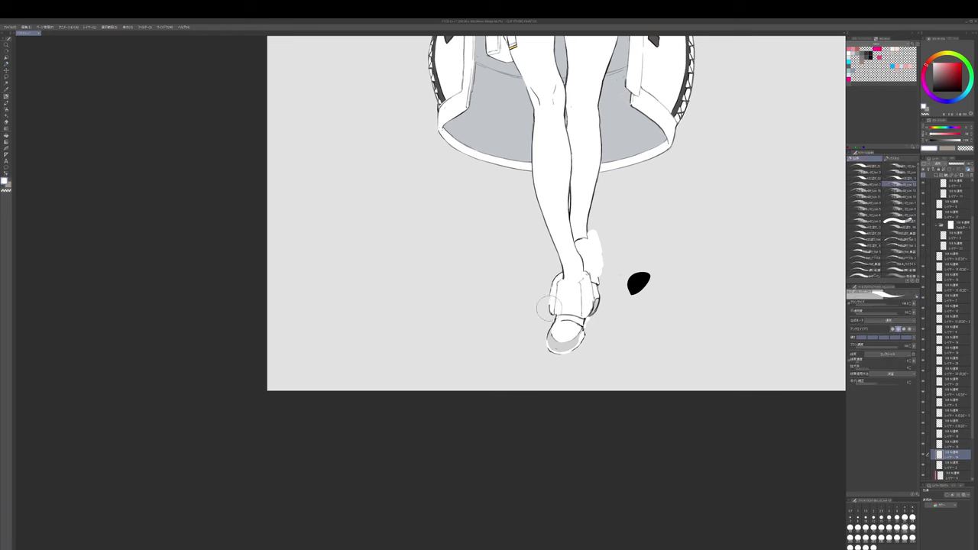
- Redraw the front cuff's outer outline with thin black pen lines
{"action": "key", "text": "x"}
{"action": "key", "text": "p"}
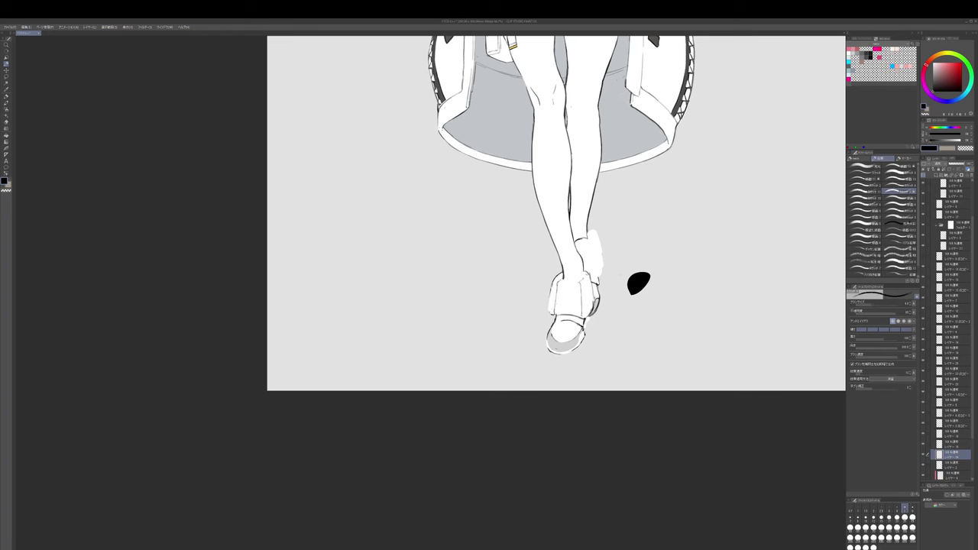
{"action": "key", "text": "bracketright"}
{"action": "left_click_drag", "start_coordinate": [609, 300], "coordinate": [615, 301]}
{"action": "key", "text": "]"}
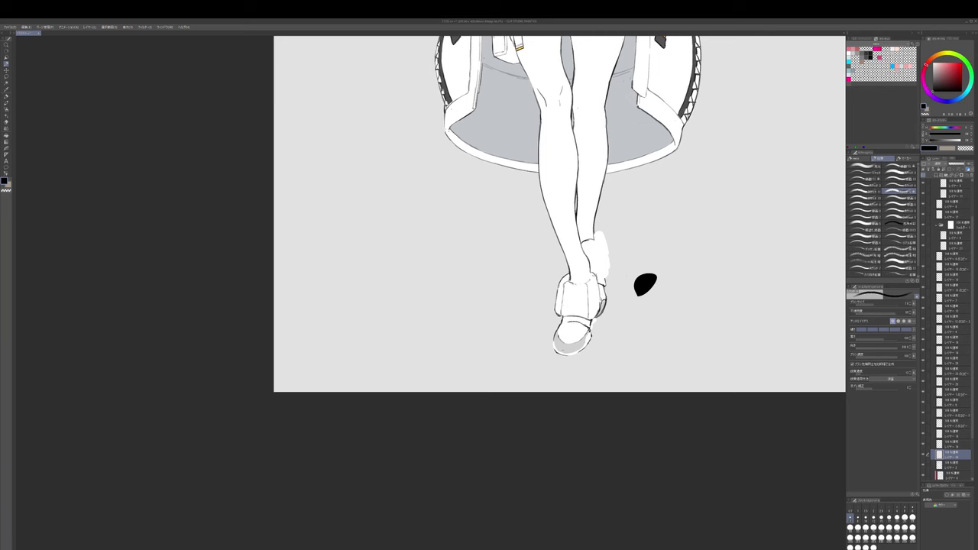
{"action": "left_click_drag", "start_coordinate": [605, 286], "coordinate": [606, 281]}
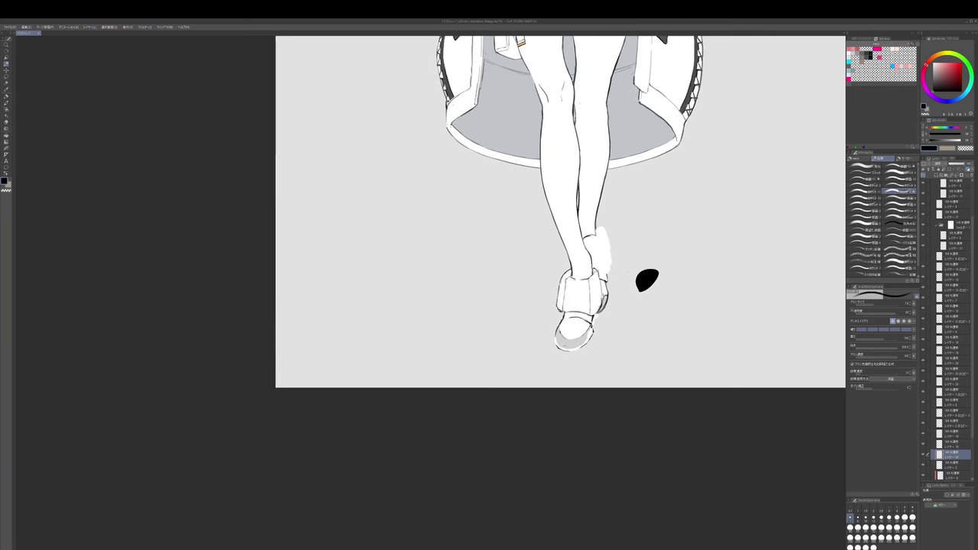
- Retouch the front cuff's side next to the rear shoe with sampled white and restore its lines in black
{"action": "key", "text": "b"}
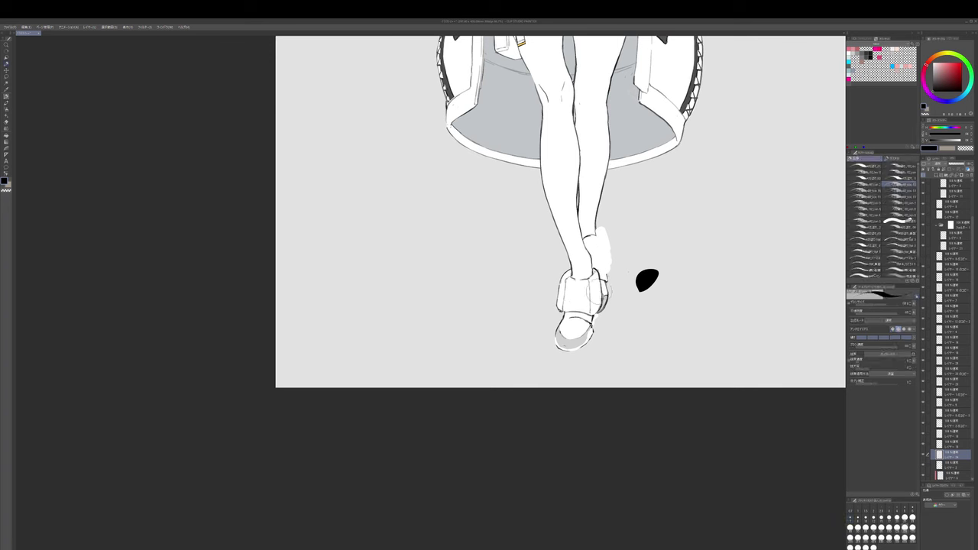
{"action": "left_click", "coordinate": [597, 296], "text": "alt"}
{"action": "left_click", "coordinate": [643, 280], "text": "alt"}
{"action": "key", "text": "p"}
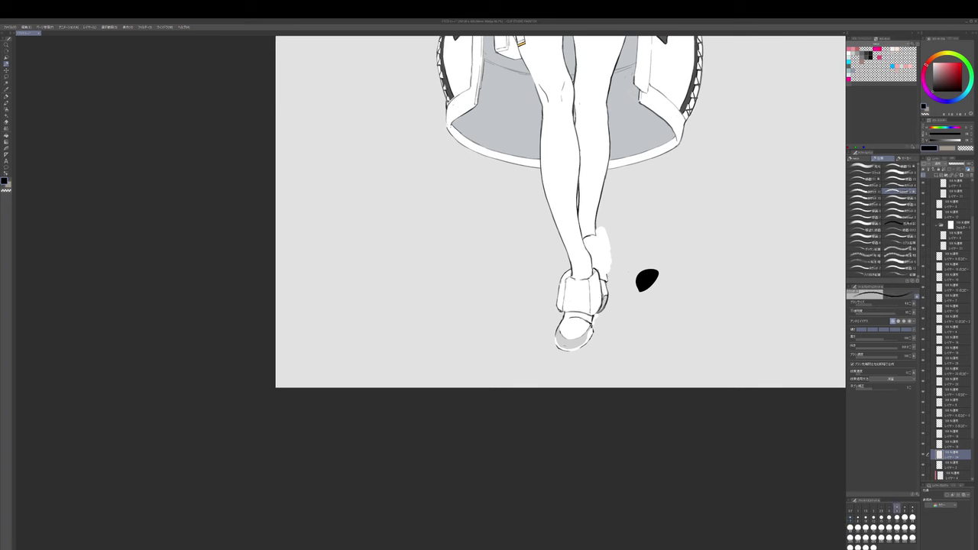
{"action": "key", "text": "]"}
{"action": "key", "text": "]"}
{"action": "key", "text": "e"}
{"action": "key", "text": "["}
{"action": "key", "text": "["}
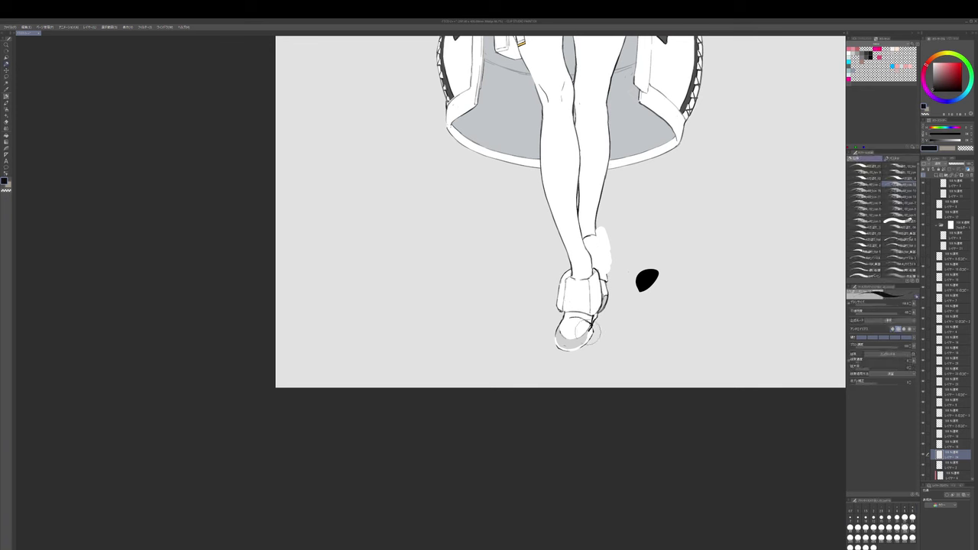
- Outline the sides of the front shoe in black below the cuff
{"action": "key", "text": "p"}
{"action": "key", "text": "]"}
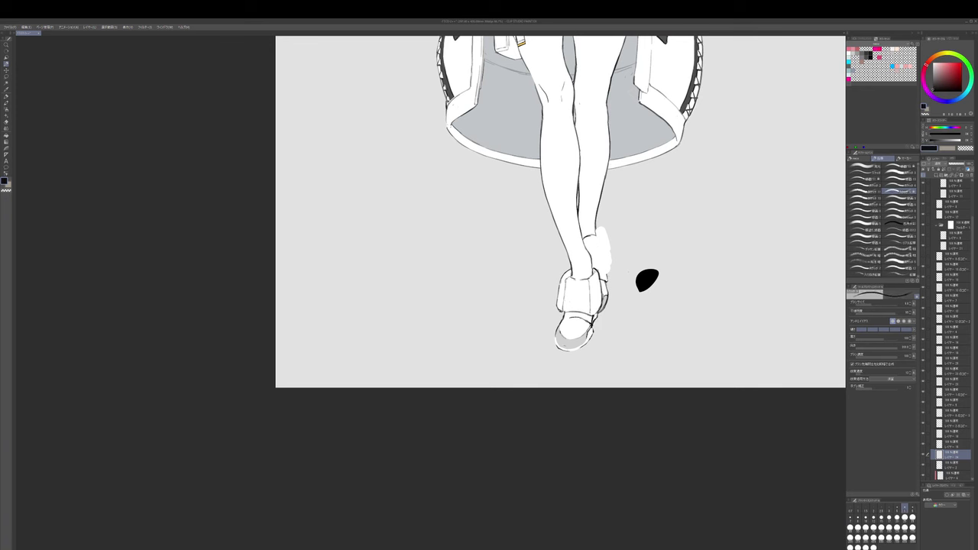
{"action": "key", "text": "]"}
{"action": "key", "text": "]"}
{"action": "left_click_drag", "start_coordinate": [561, 324], "coordinate": [560, 335]}
{"action": "key", "text": "r"}
{"action": "mouse_move", "coordinate": [624, 350]}
{"action": "left_mouse_down"}
{"action": "mouse_move", "coordinate": [625, 236]}
{"action": "mouse_move", "coordinate": [648, 289]}
{"action": "left_mouse_up"}
{"action": "key", "text": "space"}
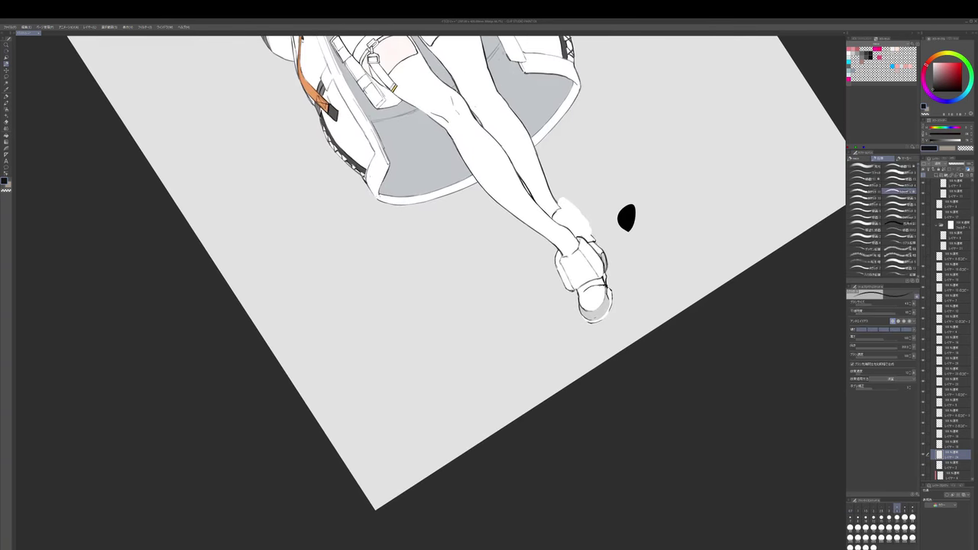
{"action": "key", "text": "]"}
{"action": "key", "text": "]"}
- Clean the front shoe's toe cap with sampled white and redraw the lines around it in black
{"action": "key", "text": "p"}
{"action": "left_click", "coordinate": [588, 291], "text": "alt"}
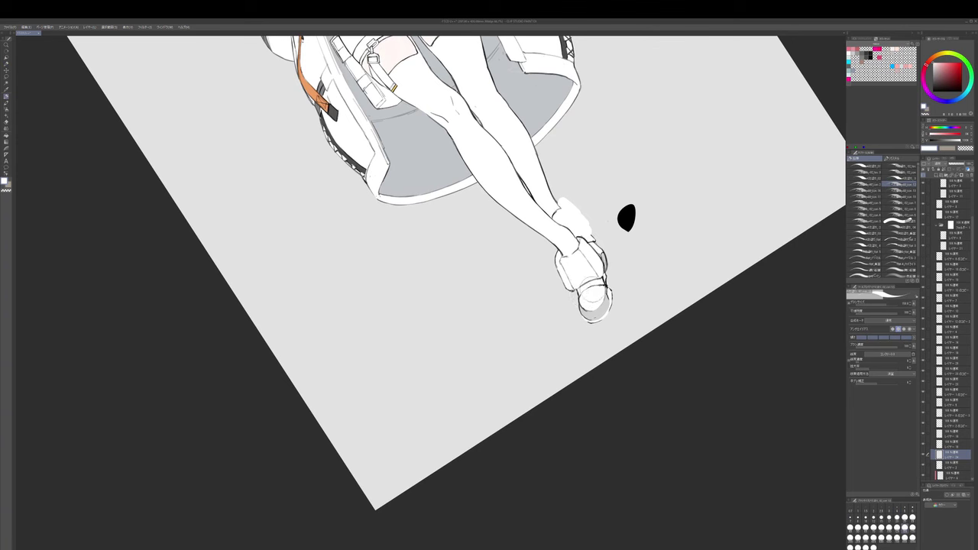
{"action": "key", "text": "x"}
{"action": "key", "text": "x"}
{"action": "left_click", "coordinate": [606, 287], "text": "alt"}
{"action": "key", "text": "p"}
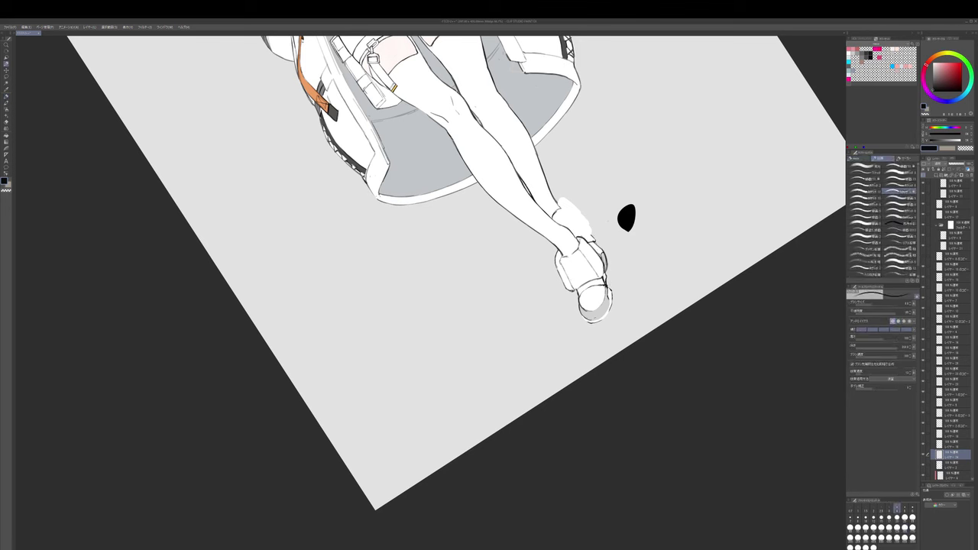
{"action": "key", "text": "bracketright"}
{"action": "key", "text": "bracketright"}
- Whiten the edge of the front shoe's toe cap and extend the sole's outline in black
{"action": "key", "text": "p"}
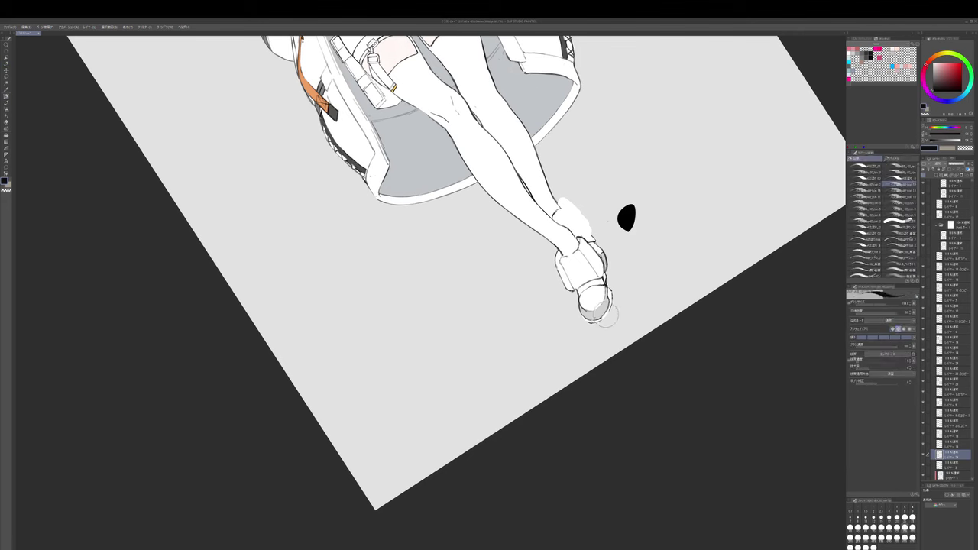
{"action": "left_click", "coordinate": [596, 299], "text": "alt"}
{"action": "mouse_move", "coordinate": [616, 334]}
{"action": "left_mouse_down"}
{"action": "mouse_move", "coordinate": [613, 240]}
{"action": "mouse_move", "coordinate": [629, 317]}
{"action": "left_mouse_up"}
{"action": "key", "text": "p"}
{"action": "key", "text": "x"}
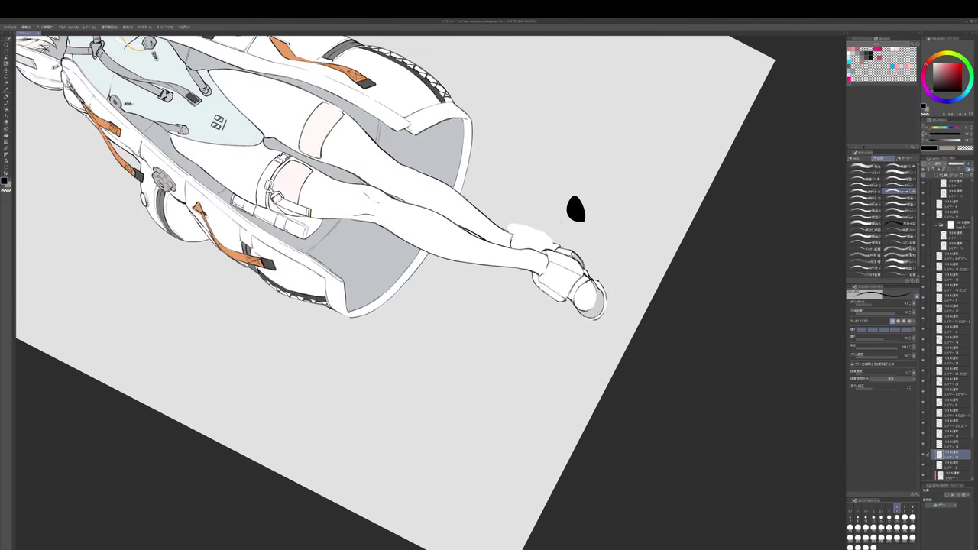
{"action": "key", "text": "bracketright"}
{"action": "key", "text": "bracketright"}
- Trim the outer edge of the front shoe's sole with the sampled background colour
{"action": "key", "text": "p"}
{"action": "left_click", "coordinate": [600, 325], "text": "alt"}
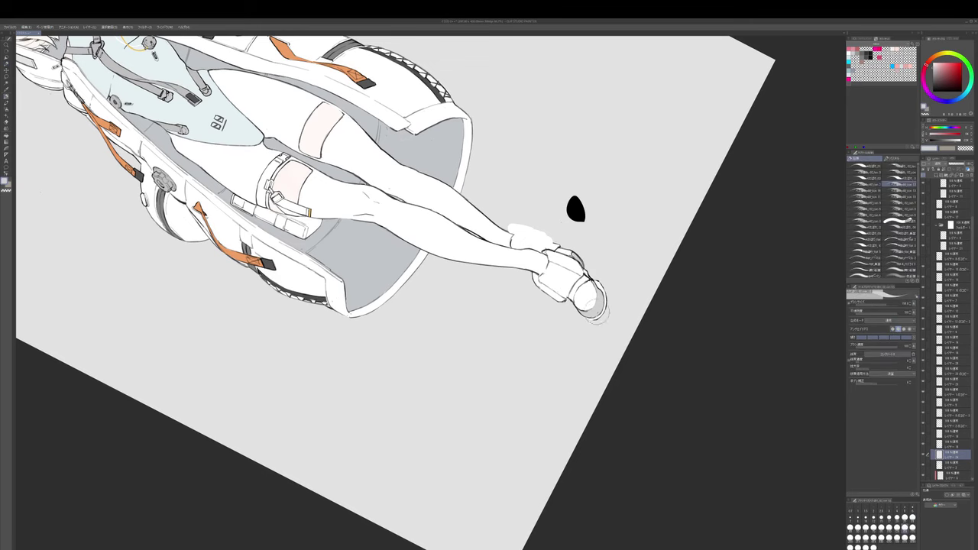
{"action": "left_click_drag", "start_coordinate": [586, 319], "coordinate": [599, 324]}
{"action": "scroll", "coordinate": [603, 299], "scroll_direction": "down", "scroll_amount": 3}
{"action": "key", "text": "r"}
{"action": "double_click", "coordinate": [603, 299]}
{"action": "mouse_move", "coordinate": [525, 416]}
{"action": "left_mouse_down"}
{"action": "mouse_move", "coordinate": [583, 324]}
{"action": "mouse_move", "coordinate": [602, 313]}
{"action": "mouse_move", "coordinate": [575, 330]}
{"action": "left_mouse_up"}
{"action": "scroll", "coordinate": [583, 324], "scroll_direction": "up", "scroll_amount": 2}
- Paint over the front cuff's inner lines with sampled white and redraw its rounded outline in black
{"action": "key", "text": "p"}
{"action": "left_click", "coordinate": [587, 316], "text": "alt"}
{"action": "key", "text": "bracketright"}
{"action": "left_click", "coordinate": [638, 312], "text": "alt"}
{"action": "key", "text": "p"}
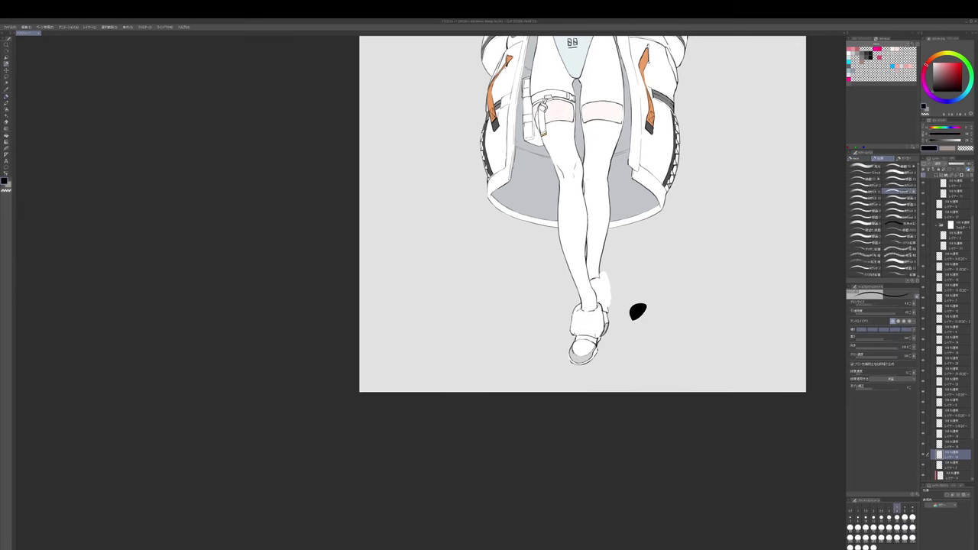
{"action": "key", "text": "bracketright"}
{"action": "key", "text": "bracketright"}
- Whiten the front cuff's upper outer corner and draw black vertical lines inside the cuff
{"action": "key", "text": "p"}
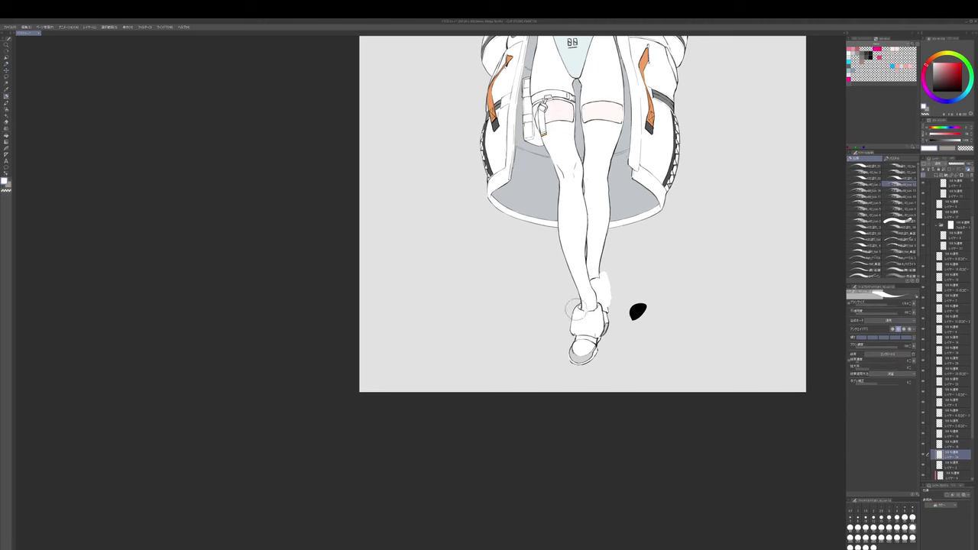
{"action": "left_click", "coordinate": [640, 307], "text": "alt"}
{"action": "left_click_drag", "start_coordinate": [641, 307], "coordinate": [646, 295]}
{"action": "key", "text": "p"}
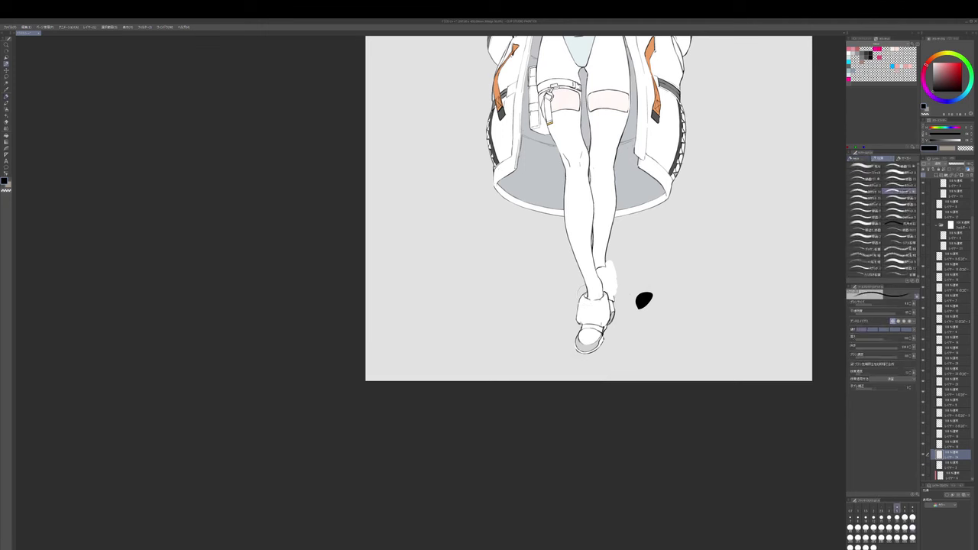
{"action": "key", "text": "bracketright"}
{"action": "key", "text": "bracketright"}
- Erase rough lines along the front cuff's outer edge and redraw that outline with the sampled black
{"action": "key", "text": "p"}
{"action": "left_click_drag", "start_coordinate": [575, 296], "coordinate": [574, 314]}
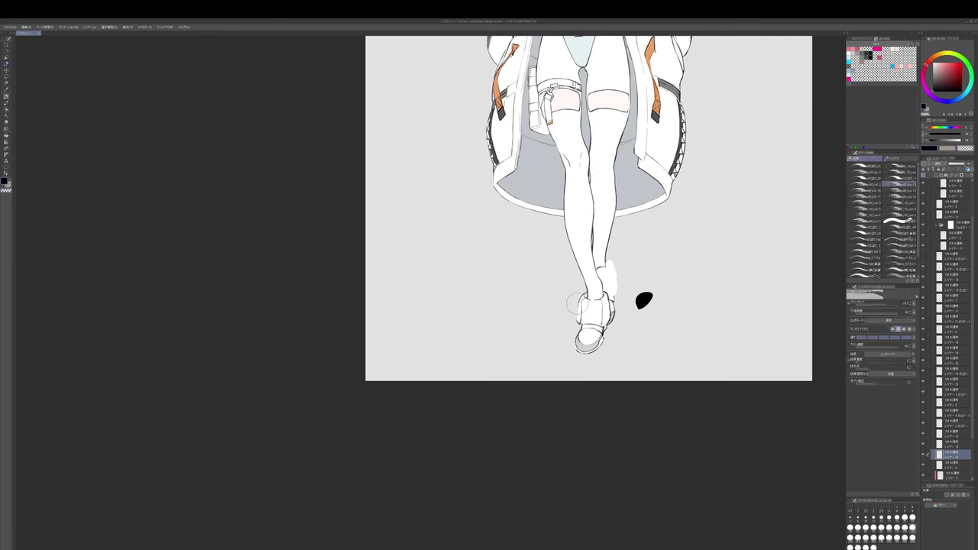
{"action": "left_click", "coordinate": [646, 296], "text": "alt"}
{"action": "key", "text": "b"}
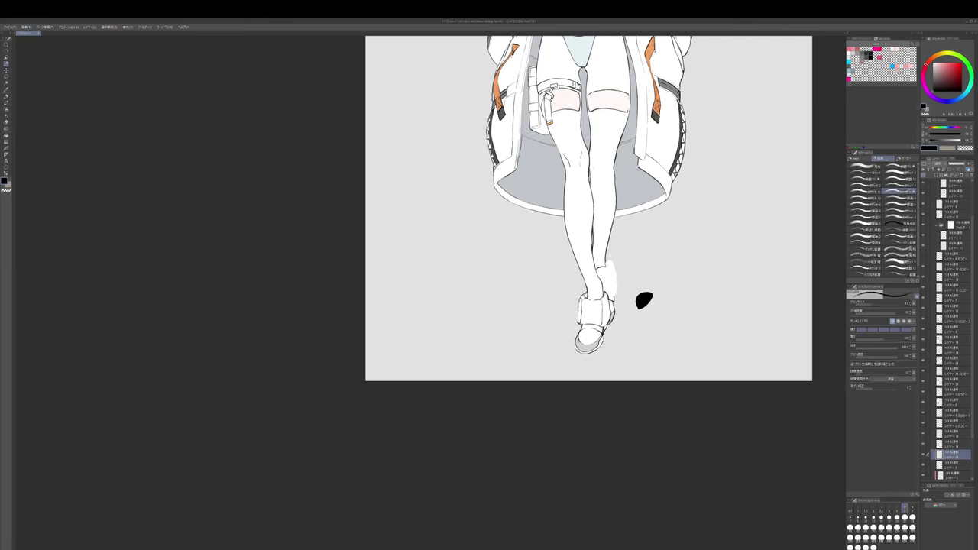
{"action": "key", "text": "bracketright"}
{"action": "key", "text": "b"}
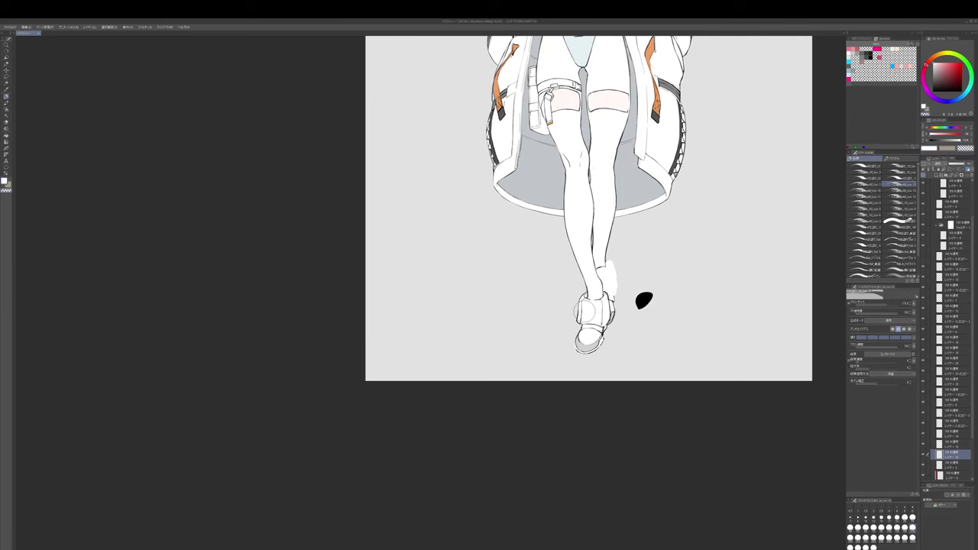
{"action": "left_click_drag", "start_coordinate": [652, 352], "coordinate": [655, 333]}
{"action": "scroll", "coordinate": [600, 303], "scroll_direction": "up", "scroll_amount": 1}
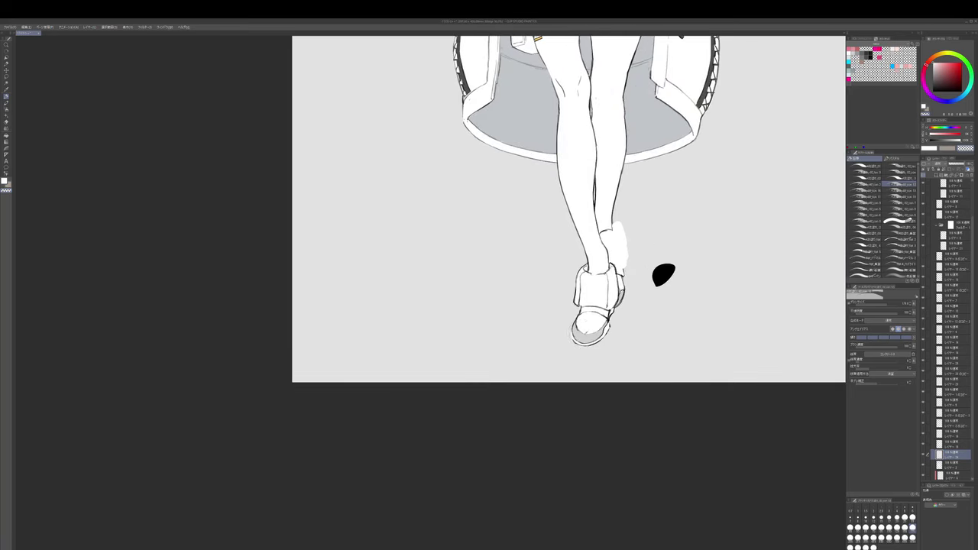
- Repaint the grey band around the front shoe's toe cap with the sampled grey
{"action": "left_click", "coordinate": [584, 336], "text": "alt"}
{"action": "left_click_drag", "start_coordinate": [579, 339], "coordinate": [600, 340]}
{"action": "key", "text": "r"}
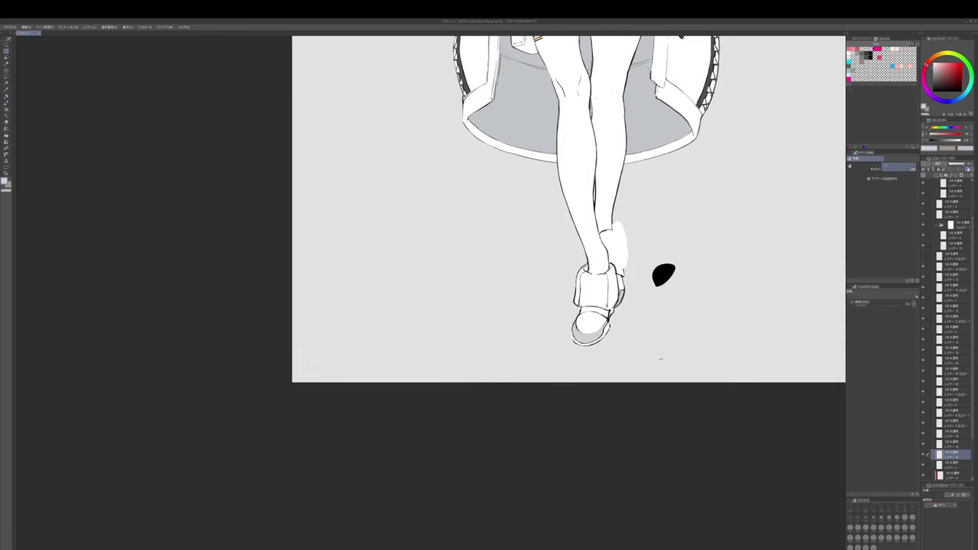
- Redraw the side edge of the front shoe's sole in sampled black and touch up the toe band with sampled grey
{"action": "left_click_drag", "start_coordinate": [661, 359], "coordinate": [664, 276]}
{"action": "left_click_drag", "start_coordinate": [642, 190], "coordinate": [659, 222]}
{"action": "scroll", "coordinate": [660, 224], "scroll_direction": "up", "scroll_amount": 1}
{"action": "left_click", "coordinate": [661, 227], "text": "alt"}
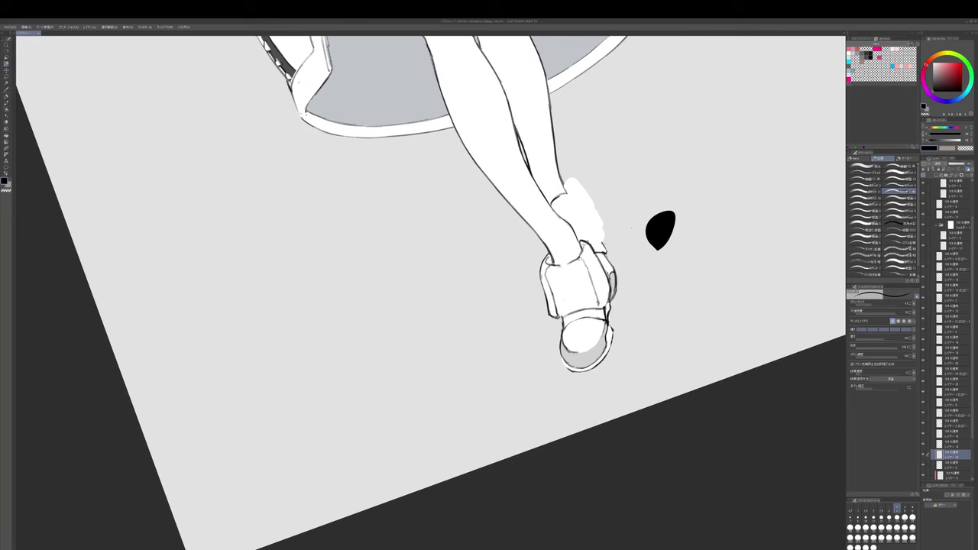
{"action": "left_click_drag", "start_coordinate": [606, 324], "coordinate": [599, 338]}
{"action": "key", "text": "b"}
{"action": "left_click", "coordinate": [586, 355], "text": "alt"}
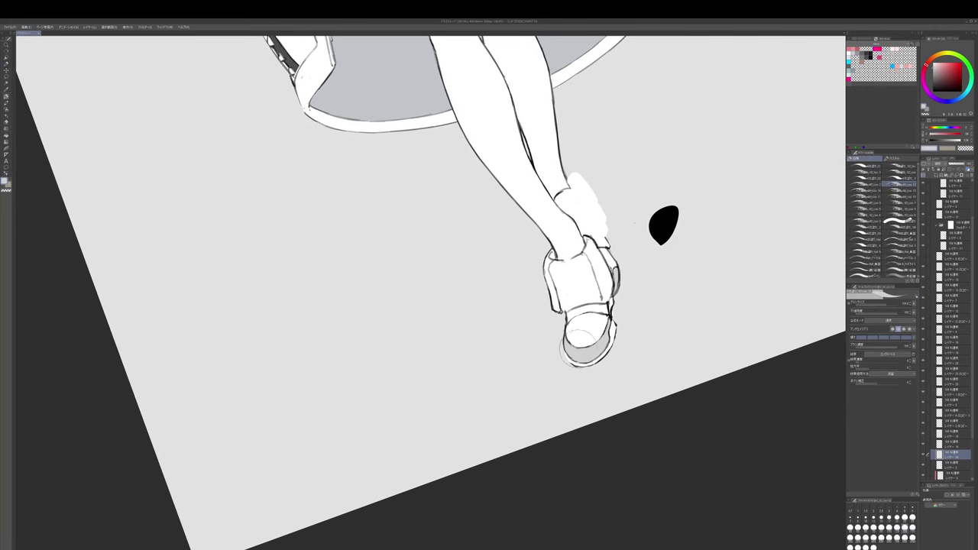
{"action": "left_click_drag", "start_coordinate": [599, 338], "coordinate": [609, 314]}
- Trim the rough outline around the front shoe's toe and redraw its curve with the sampled black
{"action": "left_click", "coordinate": [677, 199], "text": "alt"}
{"action": "key", "text": "p"}
{"action": "key", "text": "b"}
{"action": "left_click", "coordinate": [578, 337], "text": "alt"}
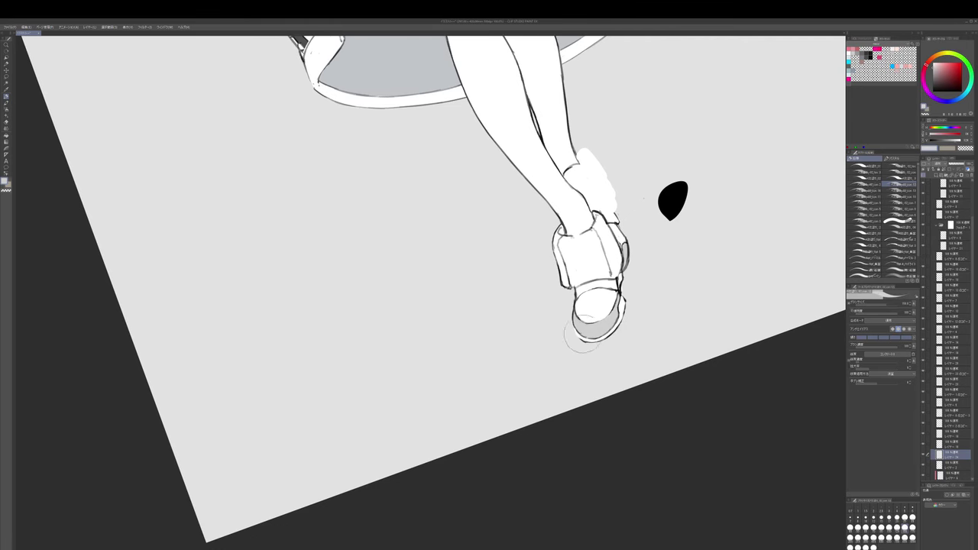
{"action": "left_click", "coordinate": [676, 198], "text": "alt"}
{"action": "key", "text": "p"}
- Try short dark stripes across the front shoe's grey toe band and undo them
{"action": "key", "text": "]"}
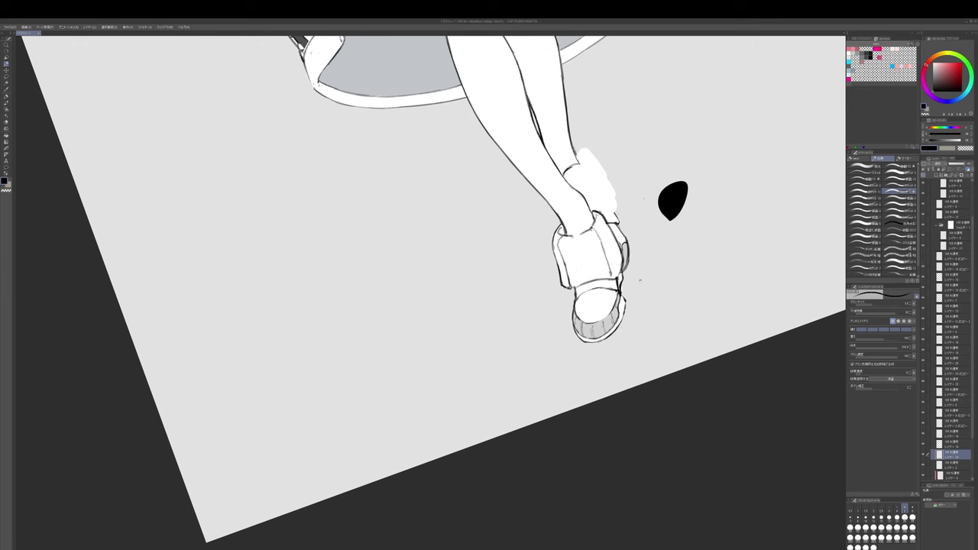
{"action": "left_click_drag", "start_coordinate": [640, 281], "coordinate": [639, 281]}
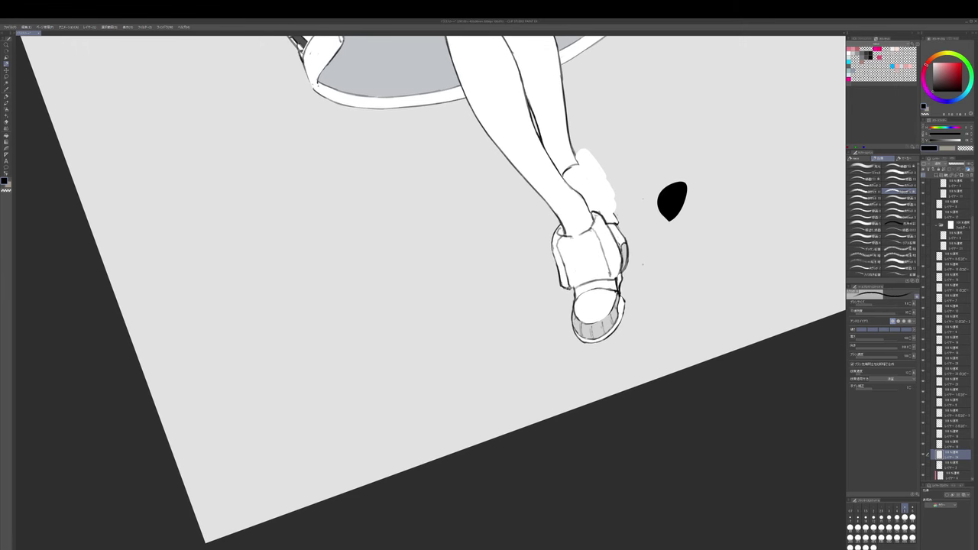
{"action": "key", "text": "ctrl+z"}
- Draw a narrow rectangular slot in black across the upper part of the front cuff's panel
{"action": "left_click_drag", "start_coordinate": [661, 258], "coordinate": [666, 295]}
{"action": "mouse_move", "coordinate": [683, 293]}
{"action": "left_mouse_down"}
{"action": "mouse_move", "coordinate": [670, 216]}
{"action": "mouse_move", "coordinate": [642, 156]}
{"action": "left_mouse_up"}
{"action": "left_click_drag", "start_coordinate": [597, 237], "coordinate": [625, 285]}
{"action": "key", "text": "bracketleft"}
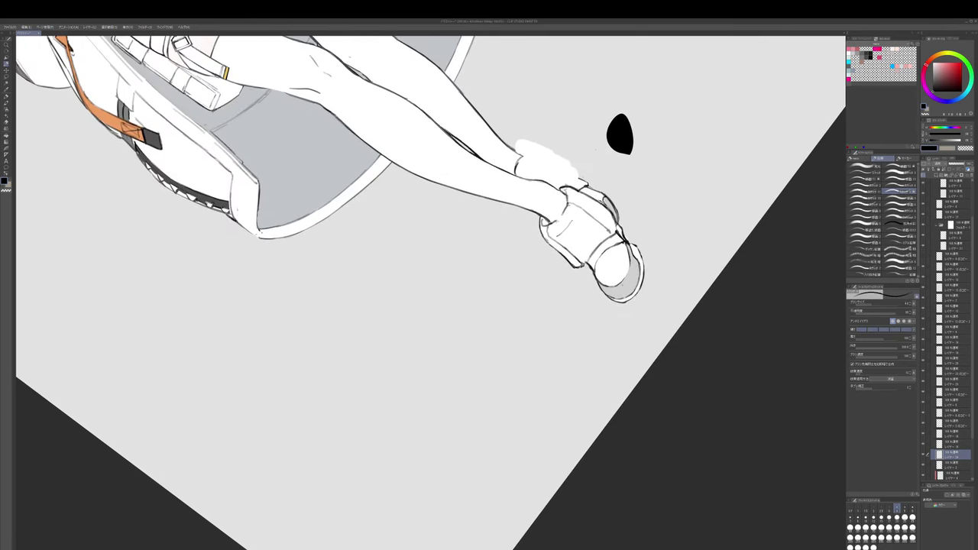
{"action": "key", "text": "bracketright"}
{"action": "left_click_drag", "start_coordinate": [611, 260], "coordinate": [612, 254]}
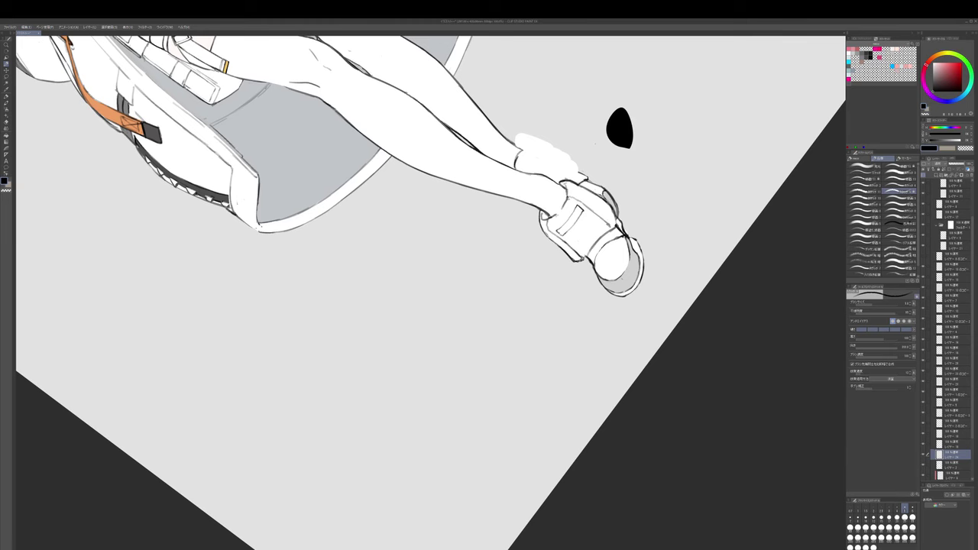
- Lasso the upper part of the front cuff with its slot, shift it slightly downward and deselect
{"action": "key", "text": "space"}
{"action": "key", "text": "ctrl+at"}
{"action": "left_click_drag", "start_coordinate": [578, 402], "coordinate": [599, 333]}
{"action": "key", "text": "m"}
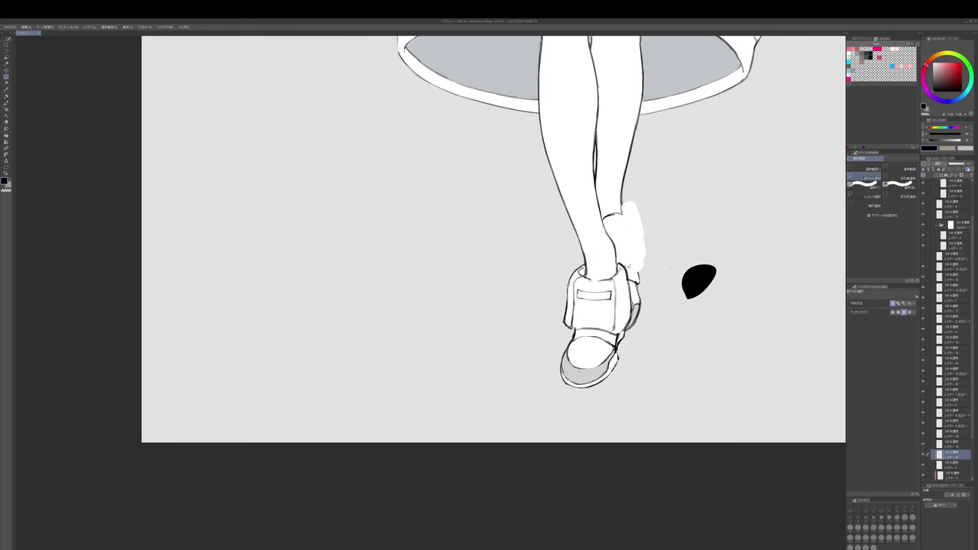
{"action": "mouse_move", "coordinate": [634, 255]}
{"action": "left_mouse_down"}
{"action": "mouse_move", "coordinate": [553, 256]}
{"action": "mouse_move", "coordinate": [604, 249]}
{"action": "left_mouse_up"}
{"action": "key", "text": "ctrl+t"}
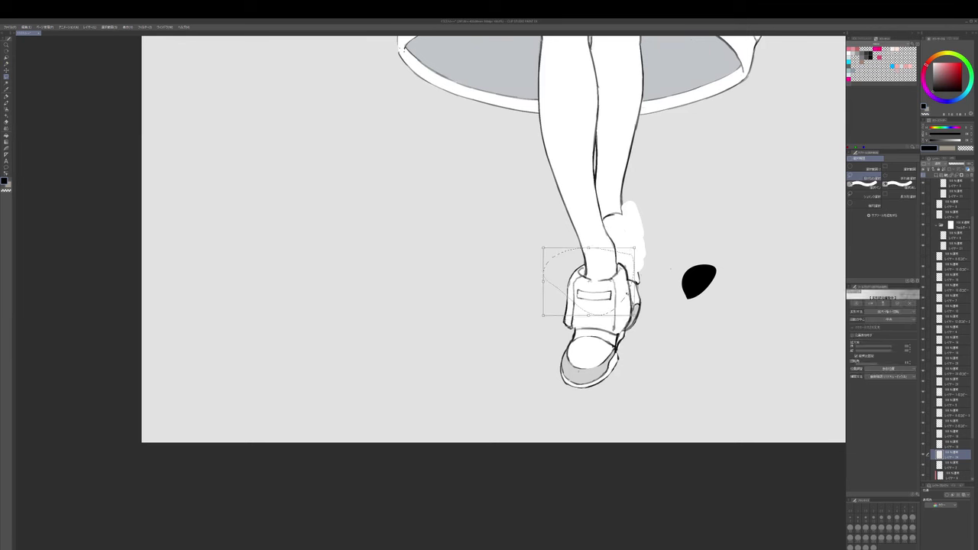
{"action": "left_click_drag", "start_coordinate": [588, 281], "coordinate": [588, 288]}
{"action": "left_click_drag", "start_coordinate": [635, 256], "coordinate": [636, 254]}
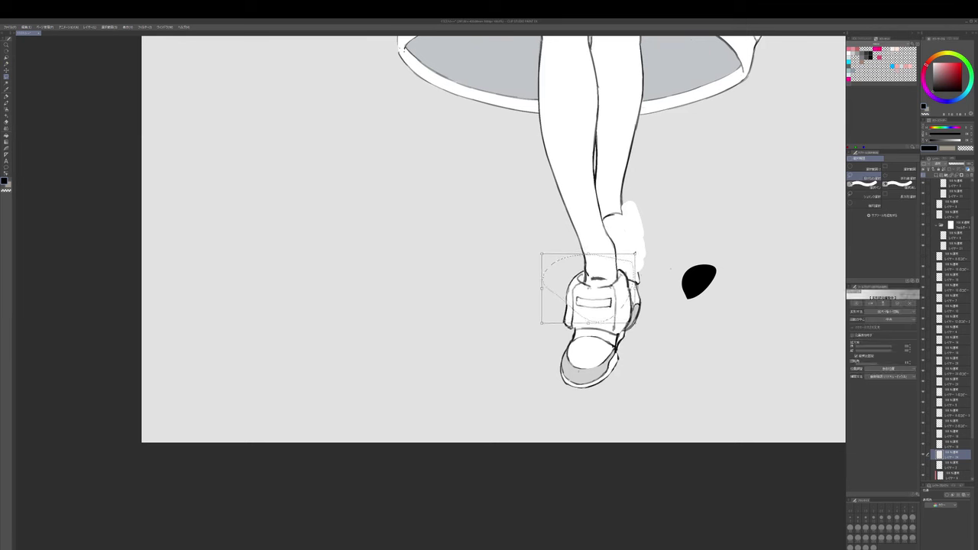
{"action": "left_click_drag", "start_coordinate": [589, 287], "coordinate": [588, 289]}
{"action": "key", "text": "Return"}
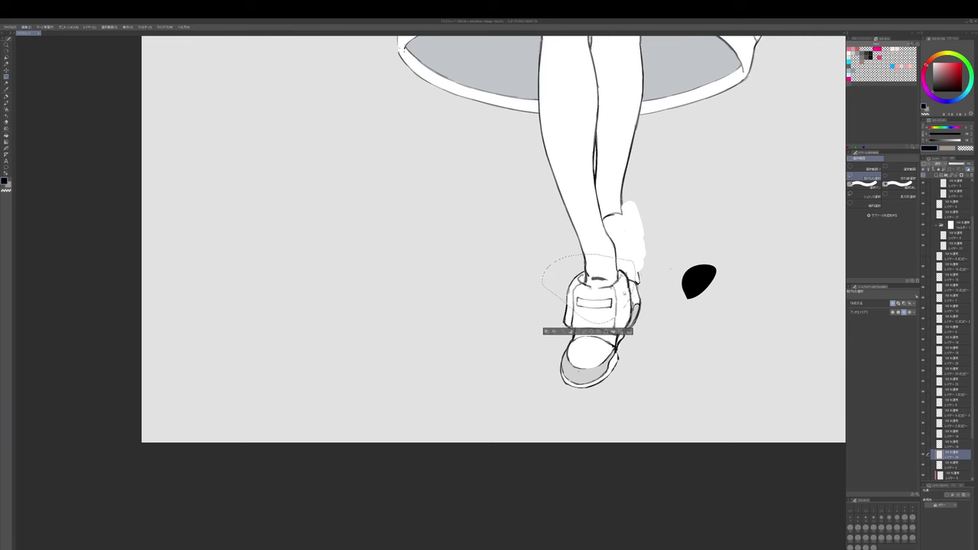
{"action": "key", "text": "ctrl+d"}
- Cover the leftover lines inside the front ankle with white and redraw the ankle's contour in black
{"action": "key", "text": "b"}
{"action": "key", "text": "x"}
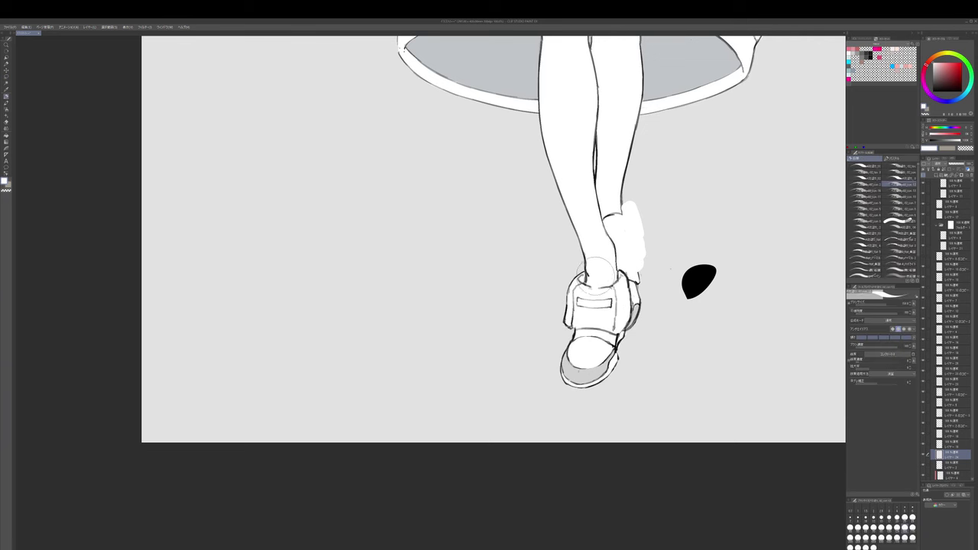
{"action": "key", "text": "p"}
{"action": "key", "text": "x"}
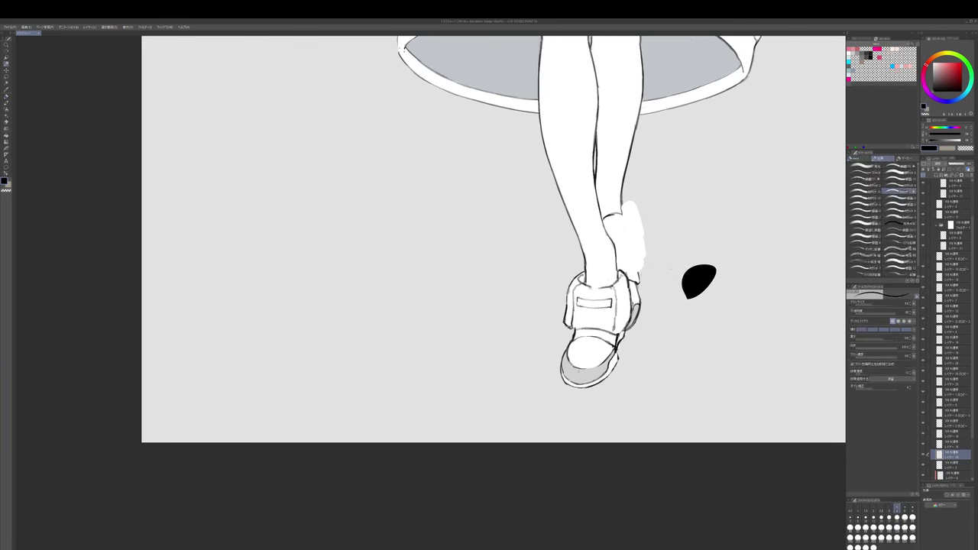
{"action": "key", "text": "b"}
{"action": "key", "text": "x"}
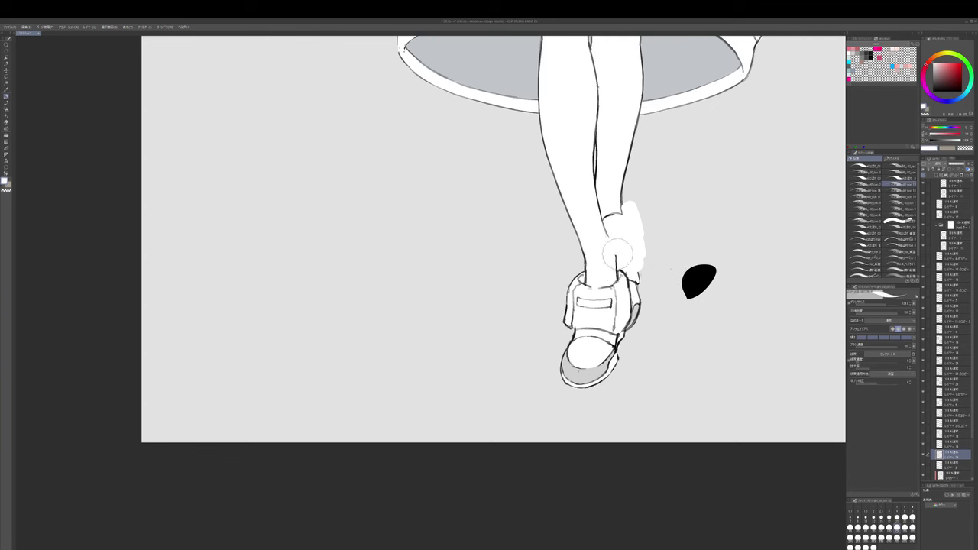
{"action": "key", "text": "x"}
{"action": "key", "text": "p"}
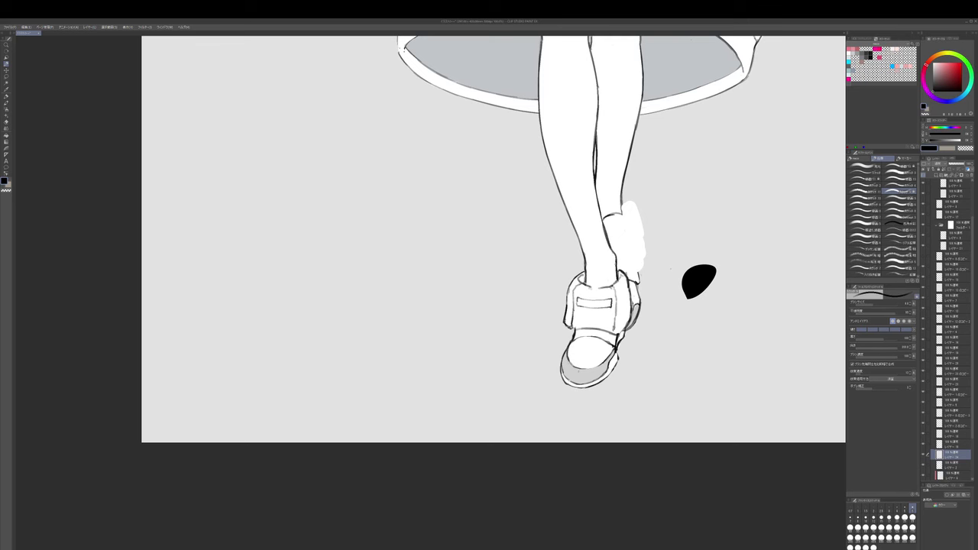
- Whiten stray lines along the front cuff's lower edge and redraw the short side line below it in black
{"action": "left_click_drag", "start_coordinate": [580, 247], "coordinate": [595, 277]}
{"action": "key", "text": "p"}
{"action": "key", "text": "x"}
{"action": "left_click_drag", "start_coordinate": [696, 257], "coordinate": [712, 242]}
{"action": "key", "text": "x"}
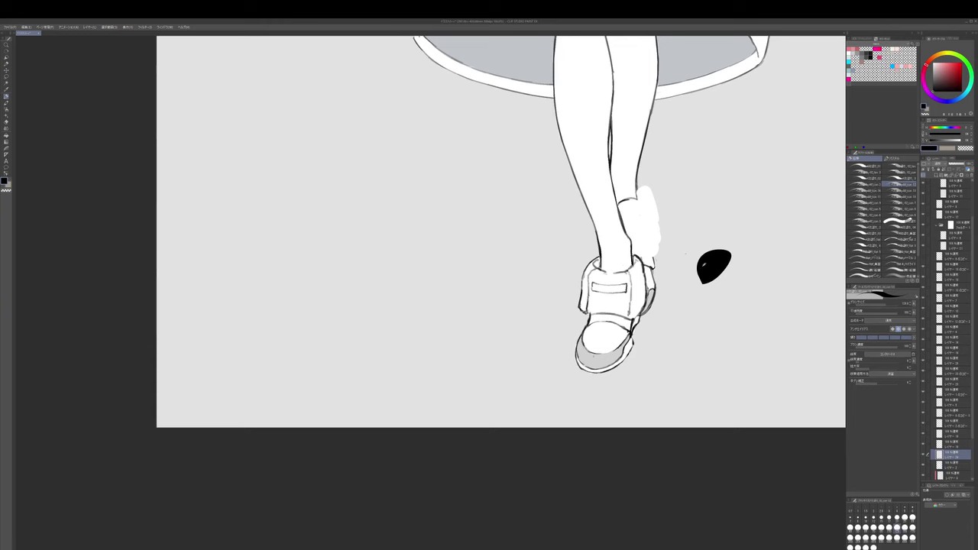
{"action": "left_click_drag", "start_coordinate": [675, 297], "coordinate": [684, 285]}
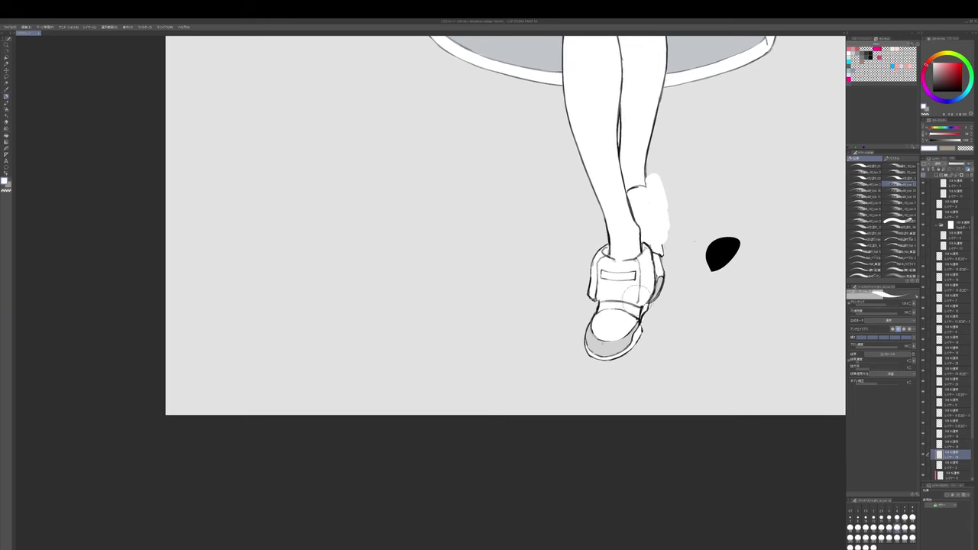
{"action": "key", "text": "b"}
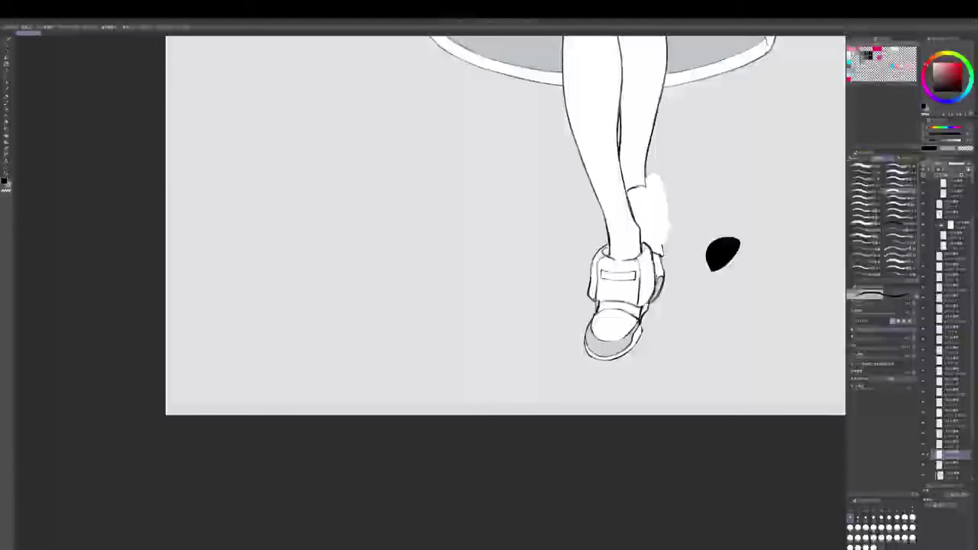
{"action": "left_click_drag", "start_coordinate": [598, 301], "coordinate": [596, 311]}
- Darken the line joining the front shoe's outer side to its sole and whiten the cuff's side flap
{"action": "key", "text": "b"}
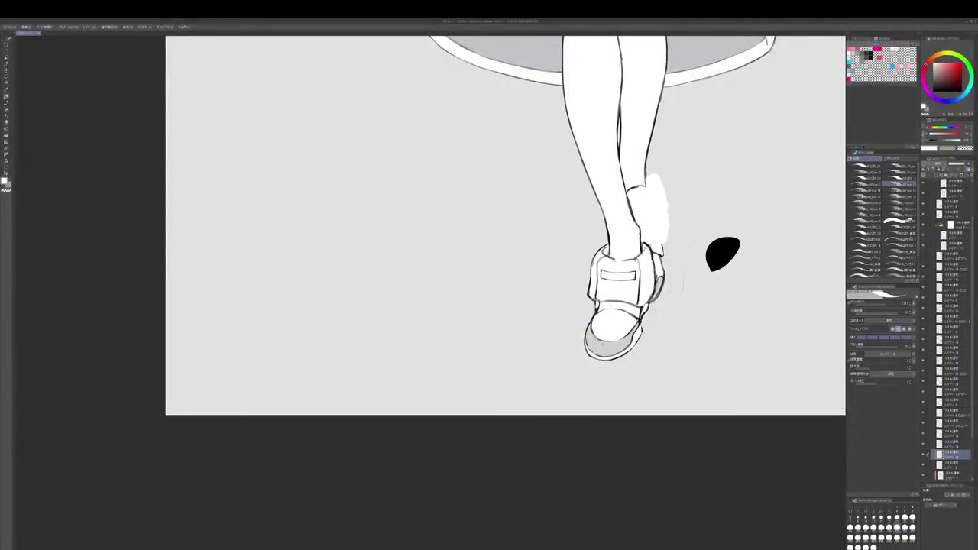
{"action": "left_click", "coordinate": [722, 244], "text": "alt"}
{"action": "key", "text": "p"}
{"action": "left_click_drag", "start_coordinate": [642, 312], "coordinate": [640, 321]}
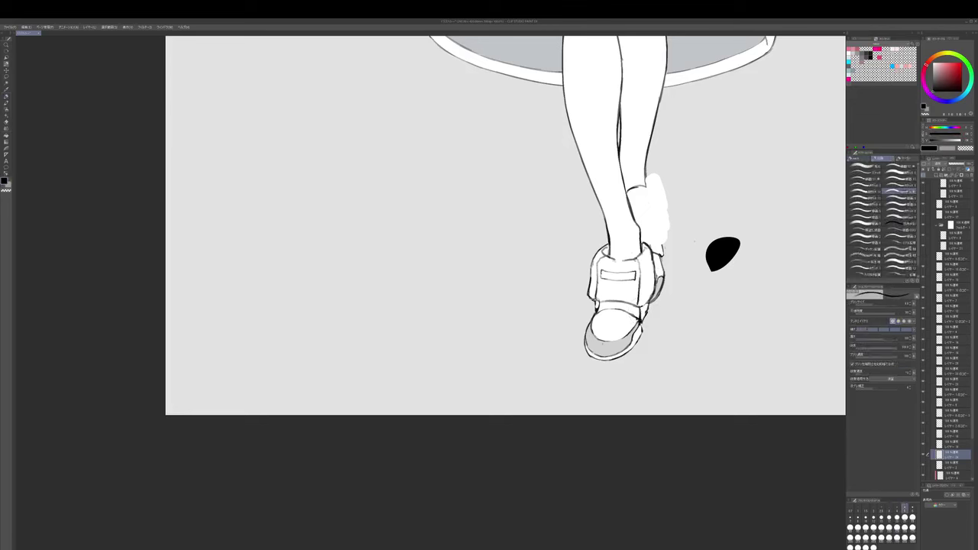
{"action": "key", "text": "b"}
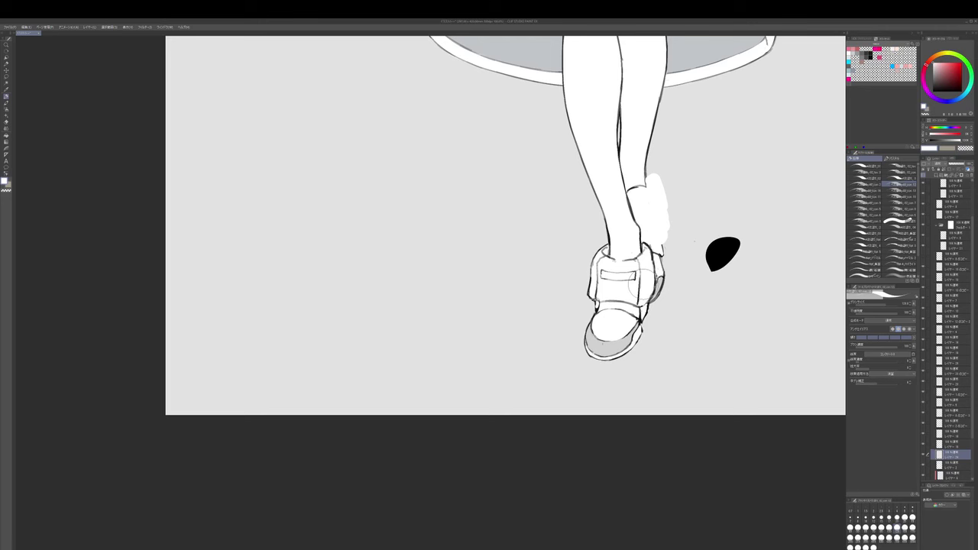
{"action": "mouse_move", "coordinate": [647, 286]}
{"action": "left_mouse_down"}
{"action": "mouse_move", "coordinate": [678, 255]}
{"action": "mouse_move", "coordinate": [671, 273]}
{"action": "mouse_move", "coordinate": [673, 264]}
{"action": "left_mouse_up"}
- Add two small grey rivets with black outlines at the lower corners of the front cuff's panel
{"action": "left_click", "coordinate": [607, 349], "text": "alt"}
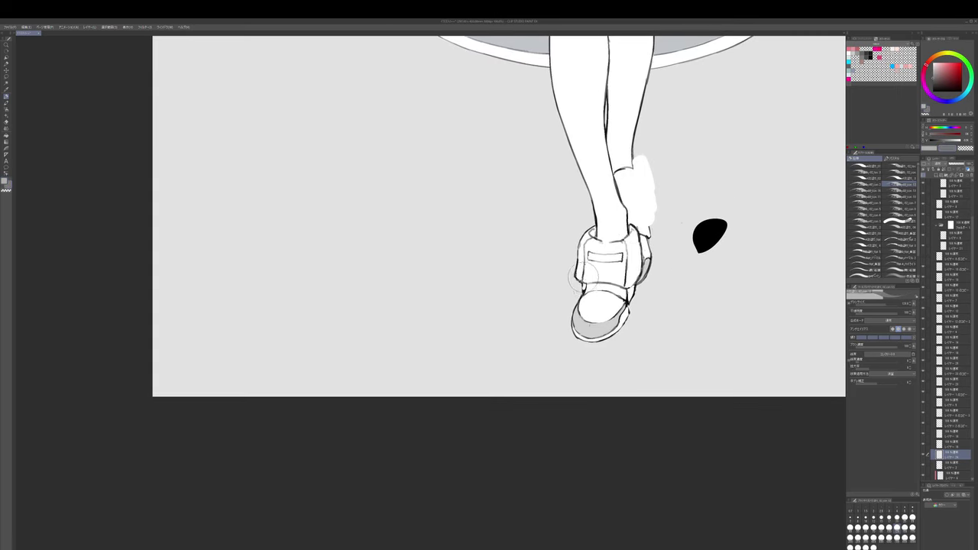
{"action": "key", "text": "x"}
{"action": "left_click", "coordinate": [703, 233], "text": "alt"}
{"action": "key", "text": "p"}
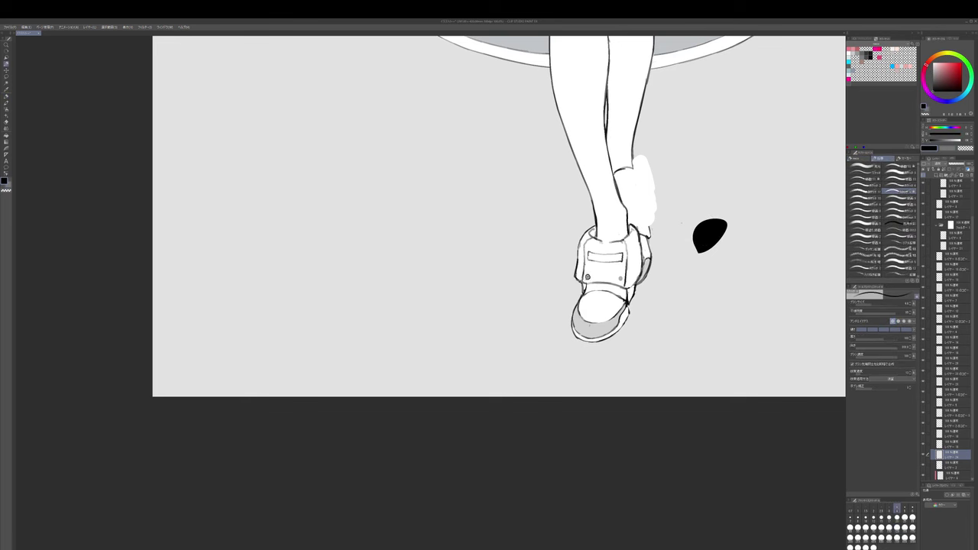
{"action": "key", "text": "bracketright"}
{"action": "left_click_drag", "start_coordinate": [582, 231], "coordinate": [584, 233]}
- Reshape the front cuff's upper side corner into an angled outline and add thin black seam lines along its sides
{"action": "key", "text": "p"}
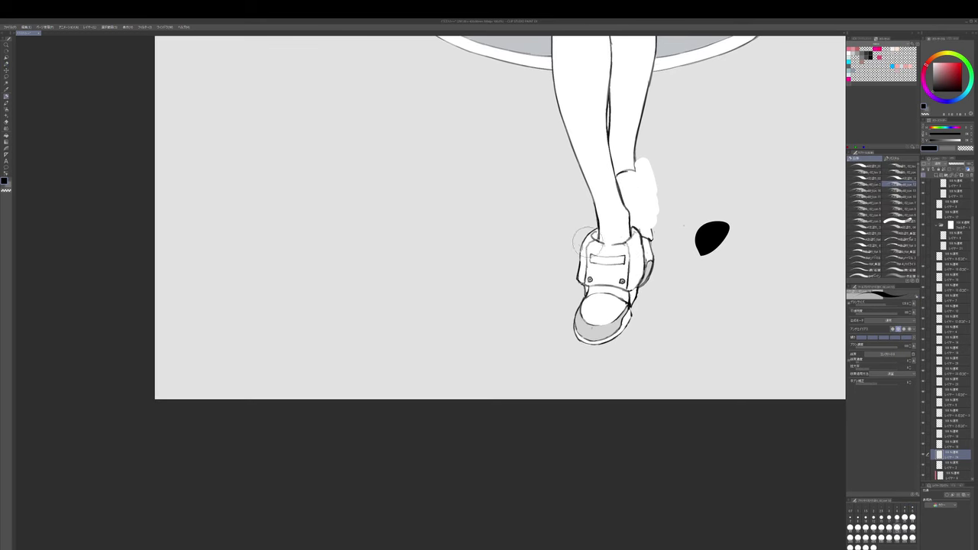
{"action": "key", "text": "x"}
{"action": "key", "text": "x"}
{"action": "key", "text": "p"}
{"action": "key", "text": "bracketright"}
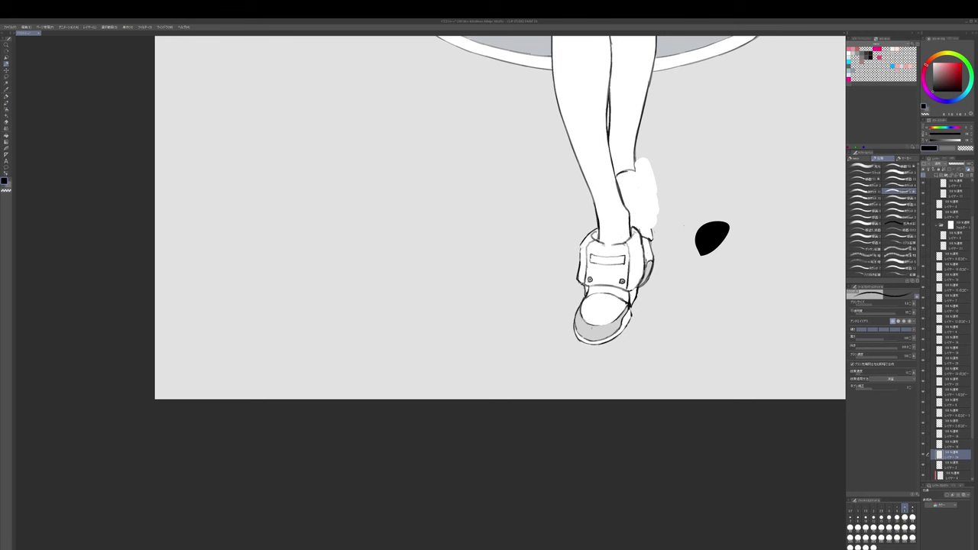
{"action": "left_click_drag", "start_coordinate": [585, 256], "coordinate": [582, 273]}
{"action": "mouse_move", "coordinate": [640, 248]}
{"action": "left_mouse_down"}
{"action": "mouse_move", "coordinate": [630, 280]}
{"action": "mouse_move", "coordinate": [637, 268]}
{"action": "left_mouse_up"}
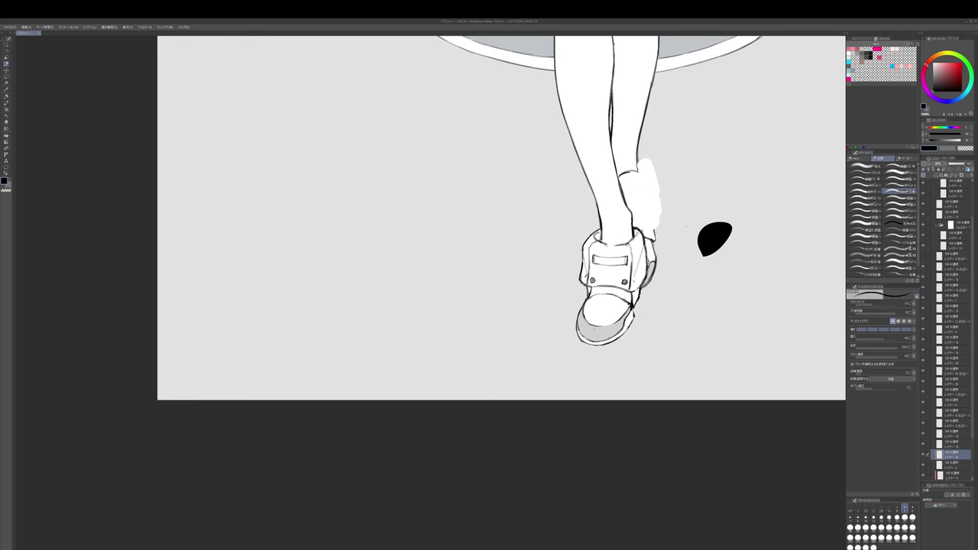
- Paint over the back shoe's old ankle line with sampled white and redraw the cuff's lower opening and outer edge in black
{"action": "mouse_move", "coordinate": [658, 354]}
{"action": "left_mouse_down"}
{"action": "mouse_move", "coordinate": [635, 333]}
{"action": "mouse_move", "coordinate": [666, 319]}
{"action": "mouse_move", "coordinate": [660, 307]}
{"action": "left_mouse_up"}
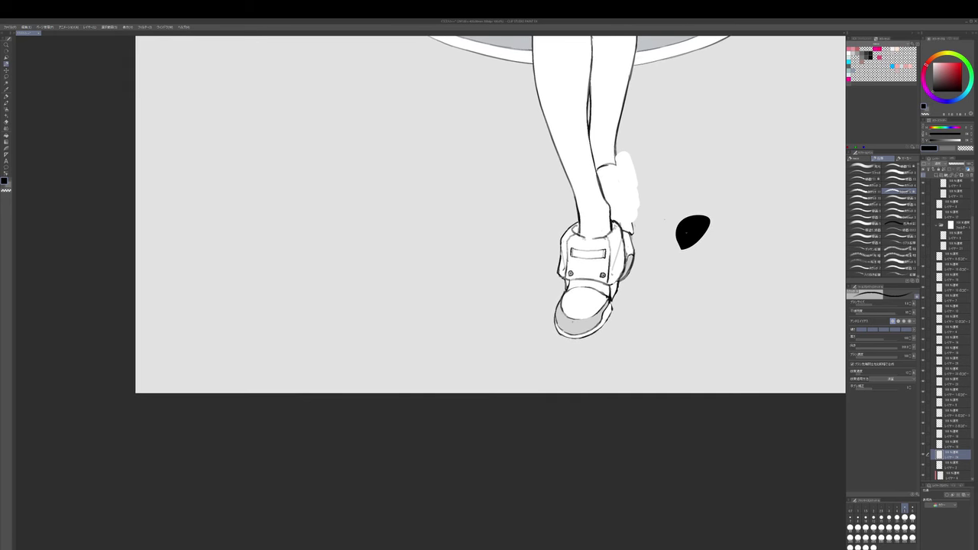
{"action": "left_click_drag", "start_coordinate": [689, 236], "coordinate": [705, 260]}
{"action": "key", "text": "b"}
{"action": "left_click", "coordinate": [622, 195], "text": "alt"}
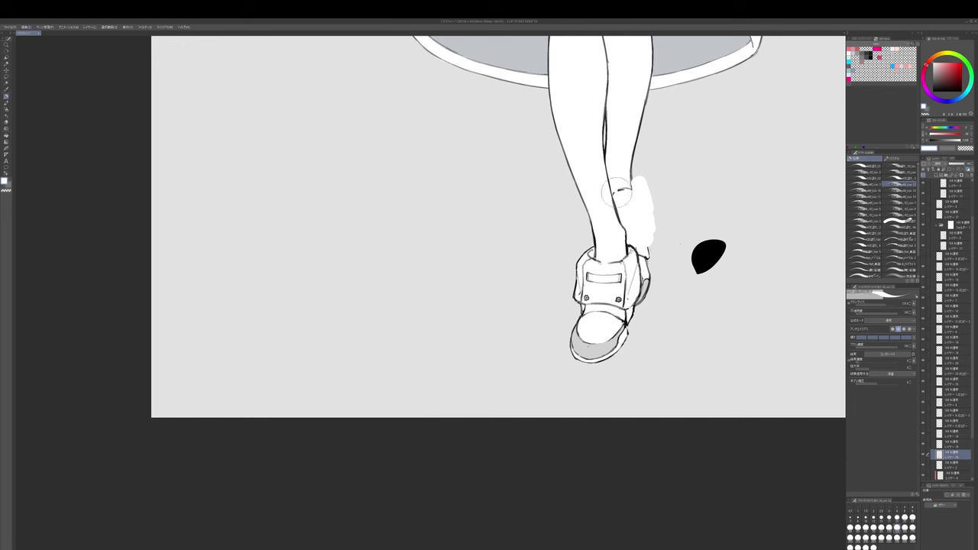
{"action": "mouse_move", "coordinate": [616, 192]}
{"action": "left_mouse_down"}
{"action": "mouse_move", "coordinate": [635, 194]}
{"action": "mouse_move", "coordinate": [635, 206]}
{"action": "left_mouse_up"}
{"action": "key", "text": "x"}
{"action": "key", "text": "p"}
{"action": "key", "text": "]"}
{"action": "key", "text": "]"}
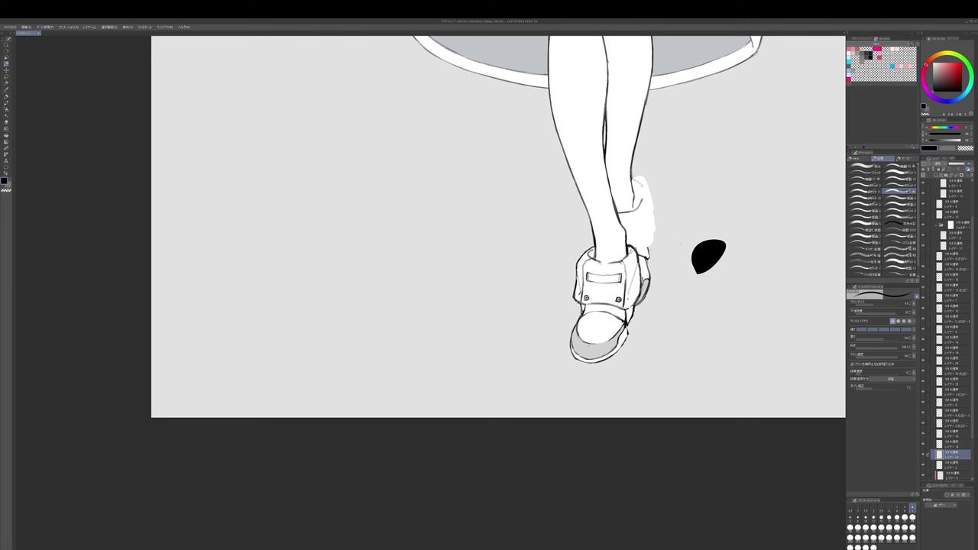
{"action": "left_click_drag", "start_coordinate": [649, 194], "coordinate": [654, 233]}
- Erase the excess white outside the back cuff to trim its outer edge
{"action": "key", "text": "b"}
{"action": "left_click", "coordinate": [648, 212], "text": "alt"}
{"action": "key", "text": "c"}
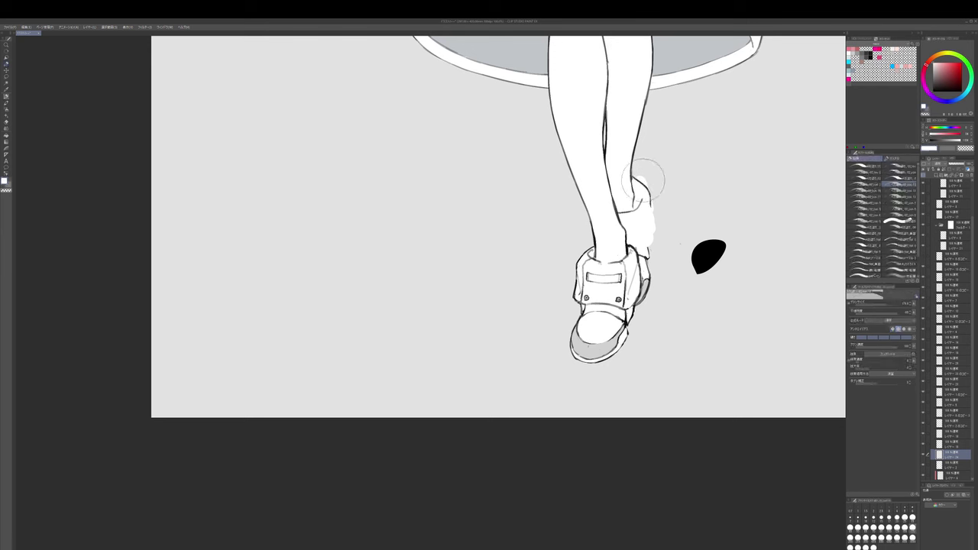
{"action": "left_click_drag", "start_coordinate": [642, 180], "coordinate": [652, 241]}
{"action": "mouse_move", "coordinate": [653, 234]}
{"action": "left_mouse_down"}
{"action": "mouse_move", "coordinate": [664, 235]}
{"action": "mouse_move", "coordinate": [655, 258]}
{"action": "left_mouse_up"}
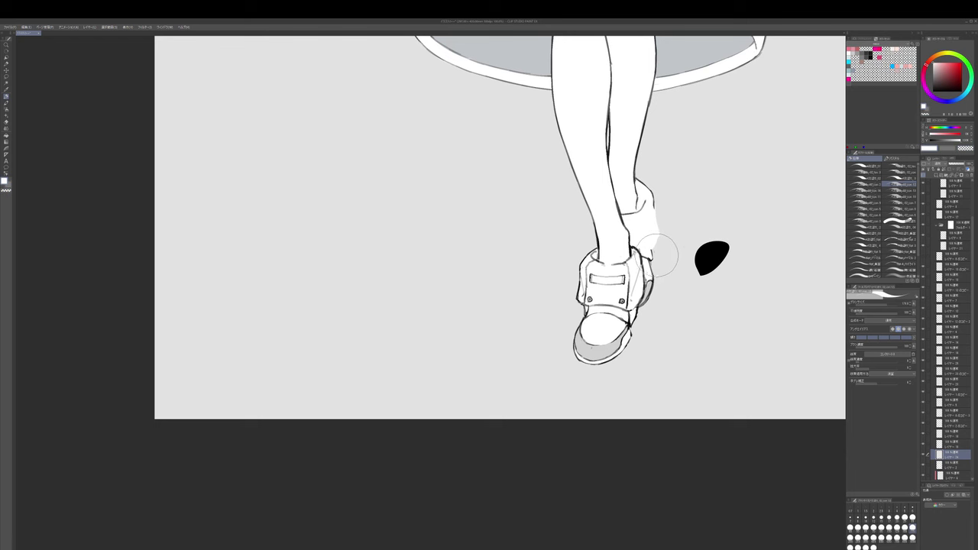
- Touch up the back cuff's white fill, clear its rough inner lines and redraw the inner fold in black
{"action": "key", "text": "c"}
{"action": "key", "text": "alt+["}
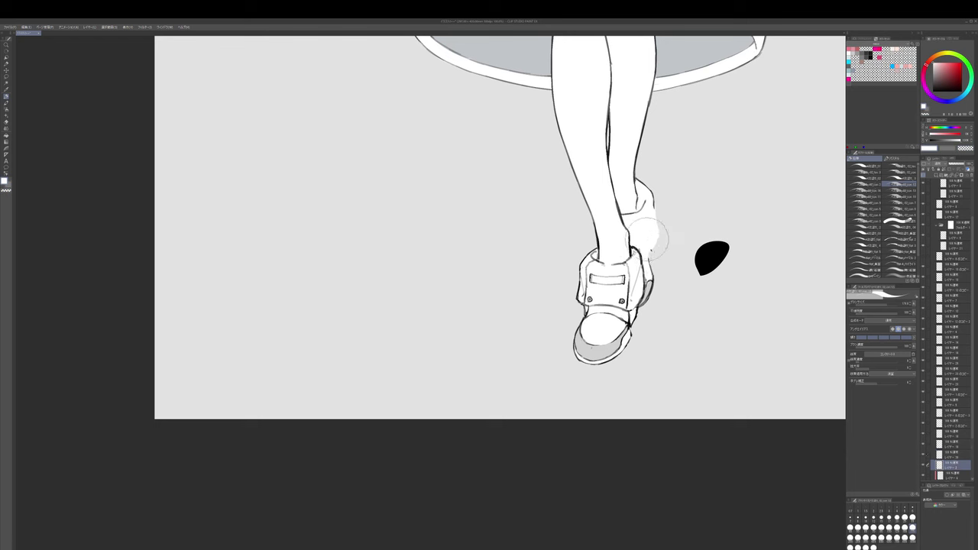
{"action": "key", "text": "alt+bracketright"}
{"action": "key", "text": "x"}
{"action": "key", "text": "x"}
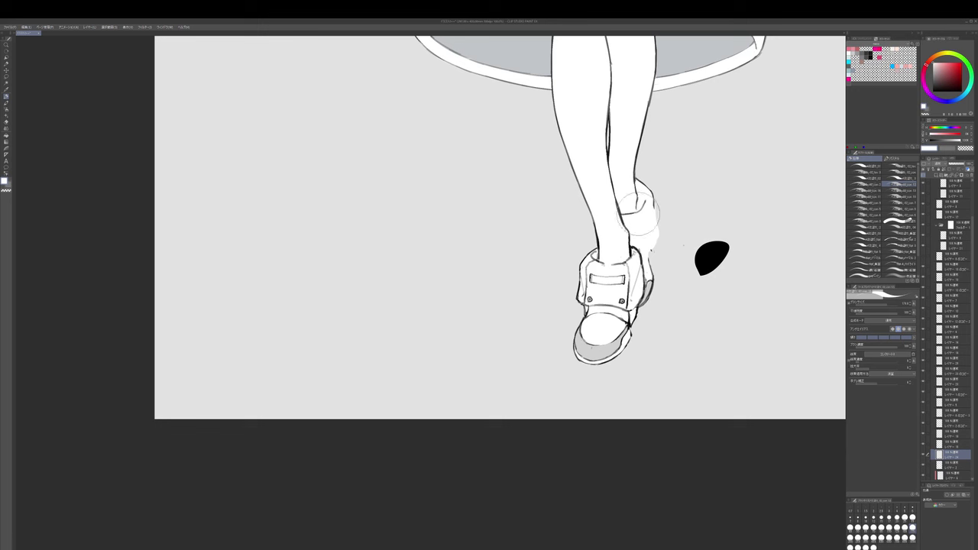
{"action": "key", "text": "x"}
{"action": "key", "text": "p"}
{"action": "left_click_drag", "start_coordinate": [628, 214], "coordinate": [638, 210]}
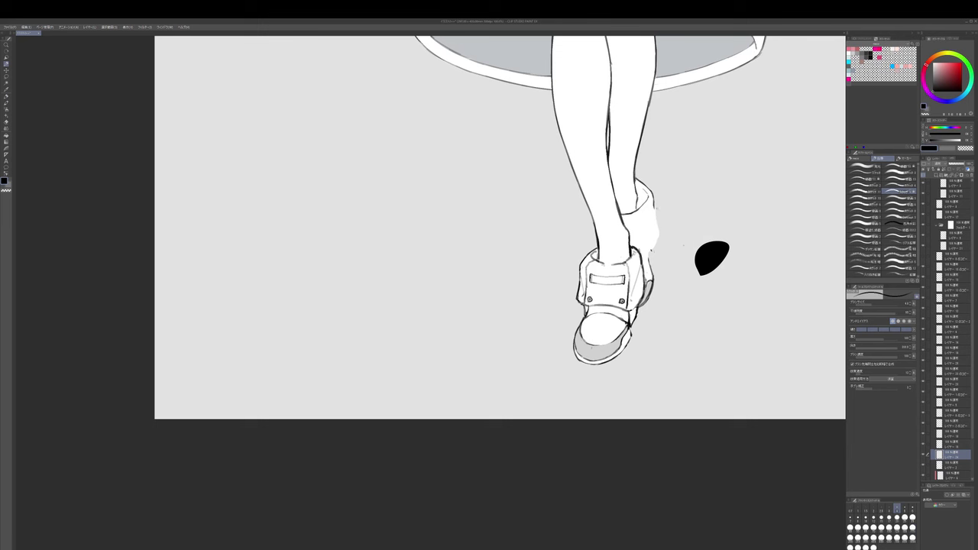
- Outline the back cuff's outer edge in black and add a vertical seam line down its side
{"action": "key", "text": "bracketright"}
{"action": "left_click_drag", "start_coordinate": [652, 205], "coordinate": [664, 247]}
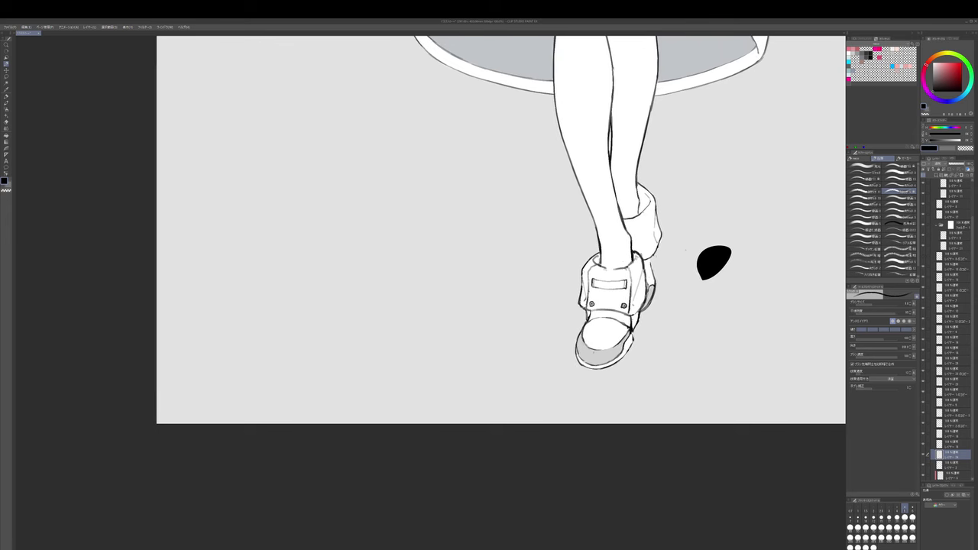
{"action": "left_click_drag", "start_coordinate": [644, 214], "coordinate": [652, 253]}
{"action": "key", "text": "e"}
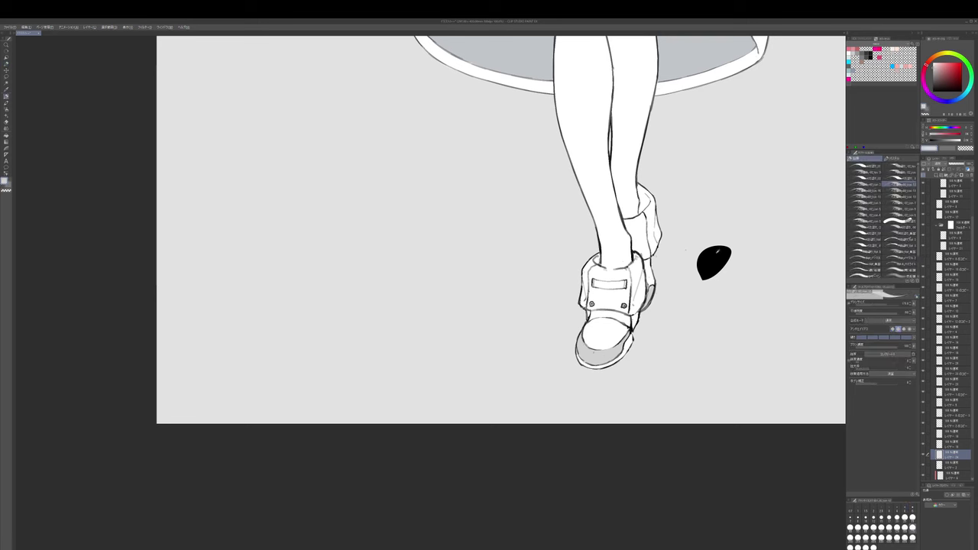
- Paint a white rim around the back shoe's grey heel and redraw the heel line in a sampled dark tone
{"action": "left_click", "coordinate": [718, 250], "text": "alt"}
{"action": "left_click", "coordinate": [643, 284], "text": "alt"}
{"action": "key", "text": "bracketleft"}
{"action": "left_click_drag", "start_coordinate": [640, 312], "coordinate": [651, 314]}
{"action": "key", "text": "ctrl+z"}
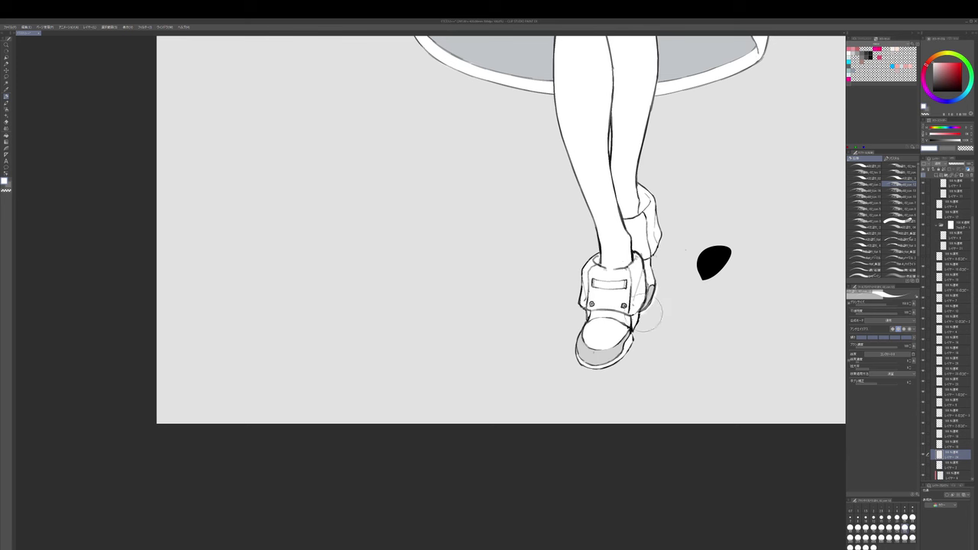
{"action": "left_click_drag", "start_coordinate": [643, 315], "coordinate": [658, 287]}
{"action": "left_click", "coordinate": [655, 288], "text": "alt"}
{"action": "key", "text": "b"}
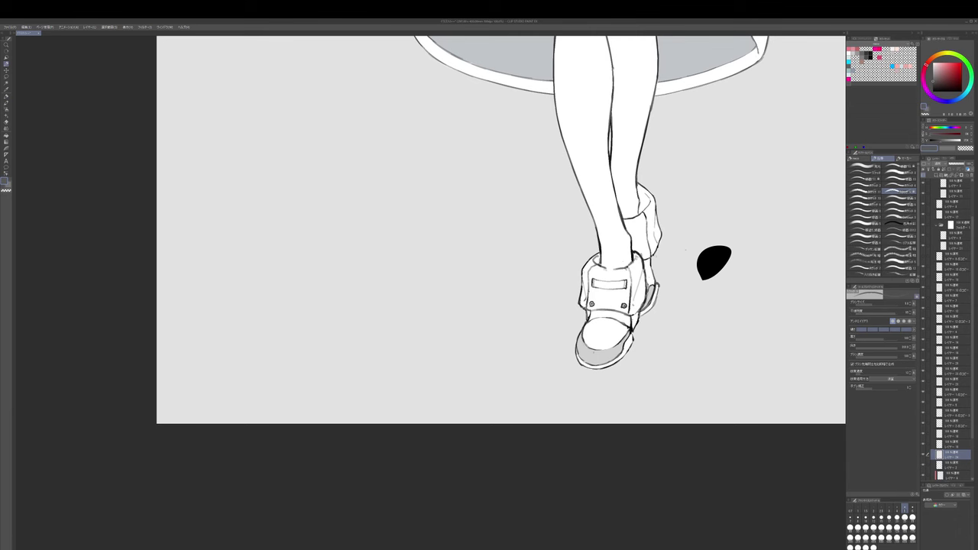
{"action": "left_click_drag", "start_coordinate": [647, 291], "coordinate": [645, 312]}
- Touch up the back cuff with sampled white and draw a narrow strap slot on it in black
{"action": "key", "text": "p"}
{"action": "left_click", "coordinate": [641, 278], "text": "alt"}
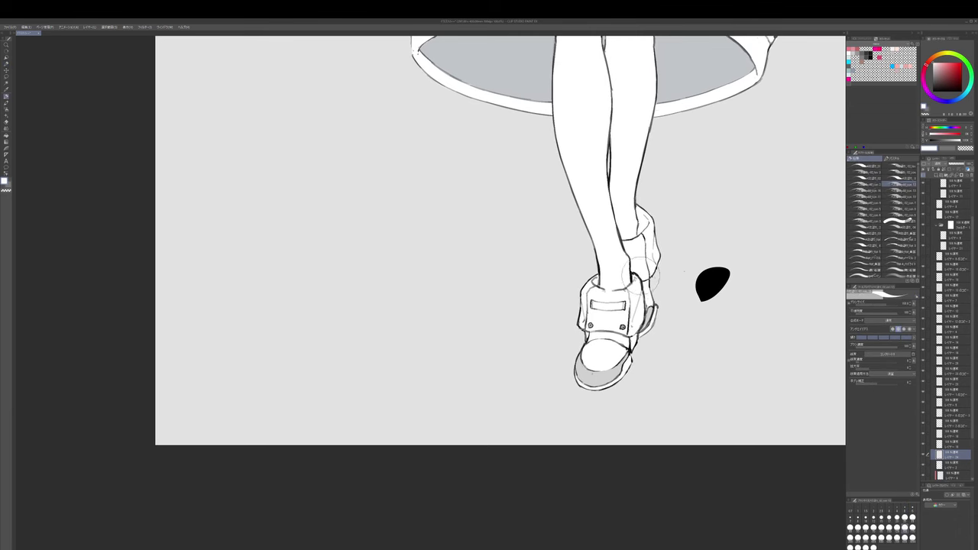
{"action": "key", "text": "b"}
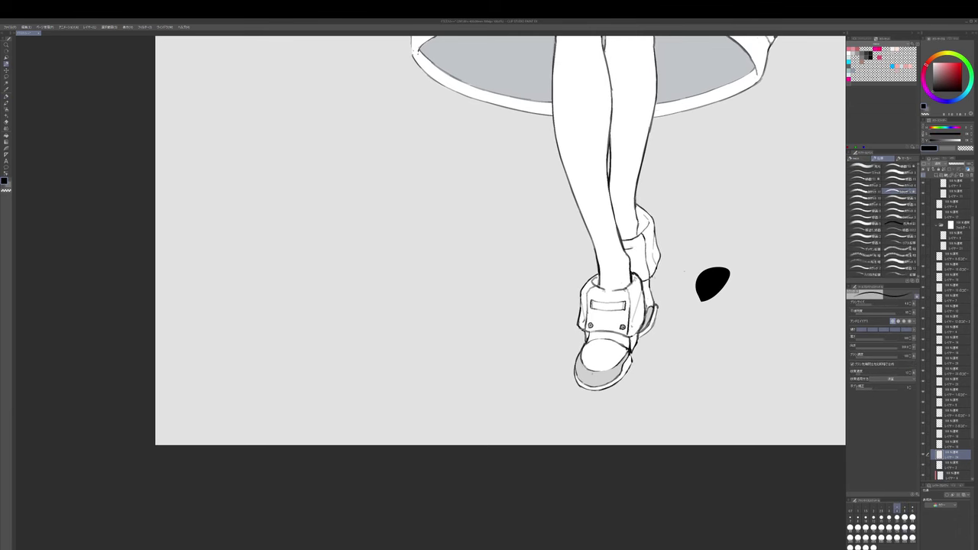
{"action": "key", "text": "bracketright"}
{"action": "key", "text": "bracketright"}
- Rework the back shoe's heel with white, grey and dark tones sampled from the shoe
{"action": "key", "text": "b"}
{"action": "left_click", "coordinate": [646, 310], "text": "alt"}
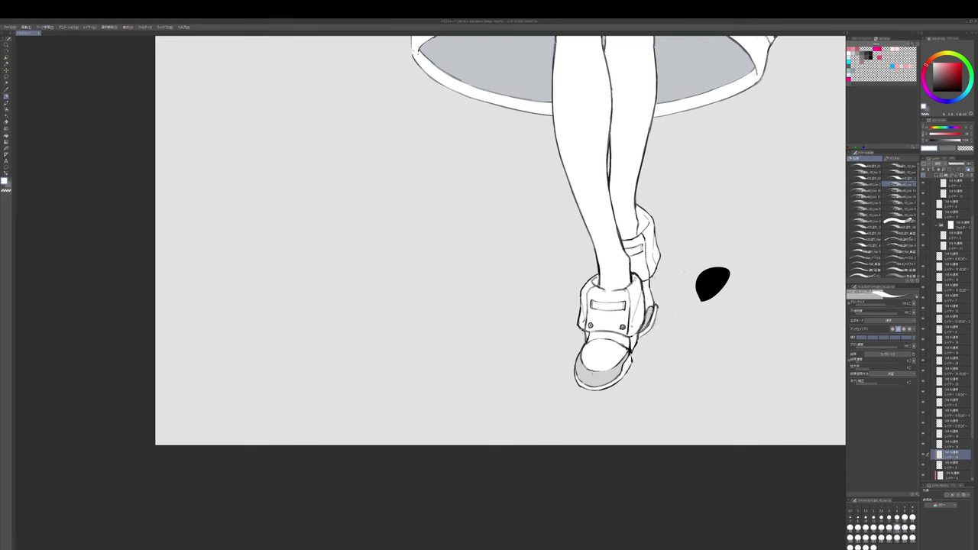
{"action": "left_click", "coordinate": [660, 310], "text": "alt"}
{"action": "left_click", "coordinate": [647, 316], "text": "alt"}
{"action": "left_click", "coordinate": [643, 306], "text": "alt"}
{"action": "left_click", "coordinate": [648, 314], "text": "alt"}
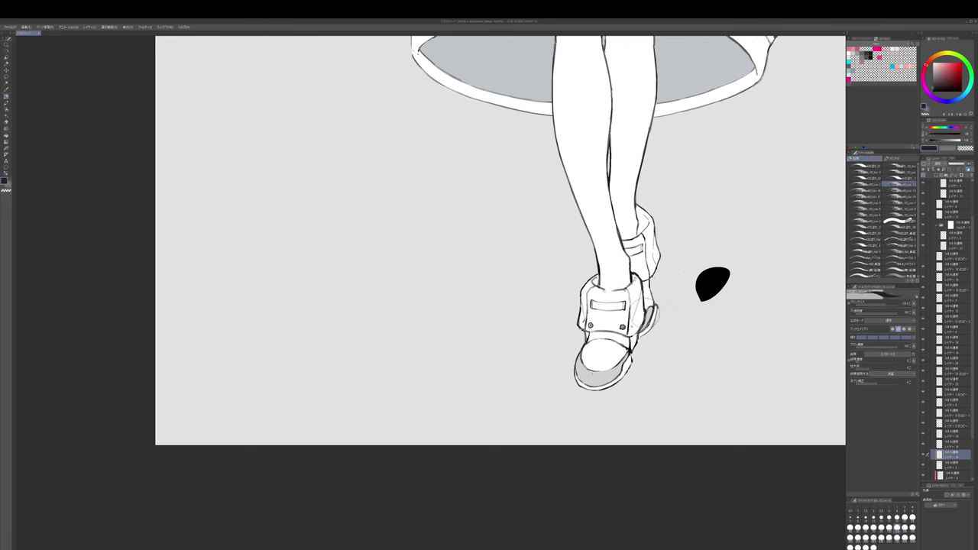
{"action": "left_click", "coordinate": [644, 312], "text": "alt"}
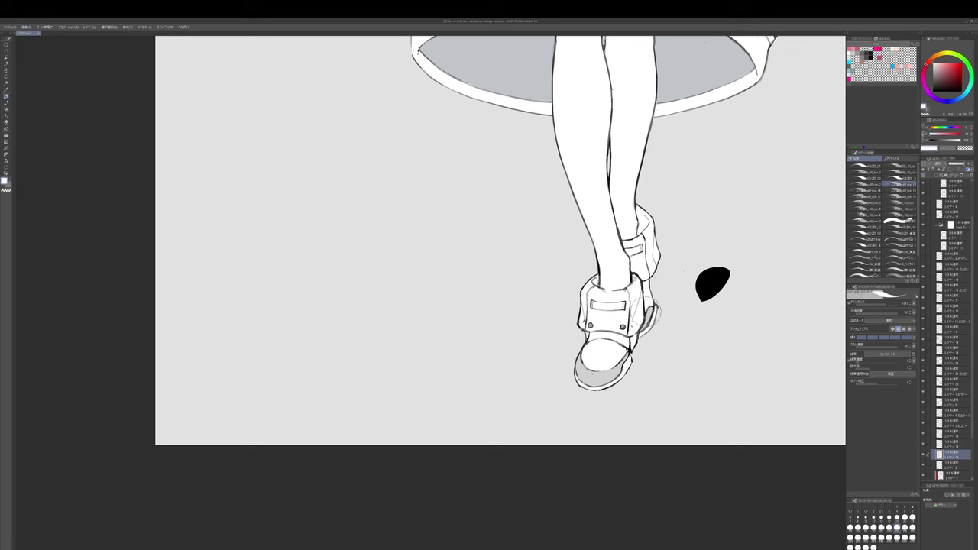
{"action": "left_click", "coordinate": [648, 311], "text": "alt"}
{"action": "left_click_drag", "start_coordinate": [657, 304], "coordinate": [651, 329]}
- Sample black from the swatch blob and draw a small snap button on the back cuff's lower edge
{"action": "left_click", "coordinate": [706, 280], "text": "alt"}
{"action": "key", "text": "p"}
{"action": "left_click_drag", "start_coordinate": [644, 273], "coordinate": [645, 274]}
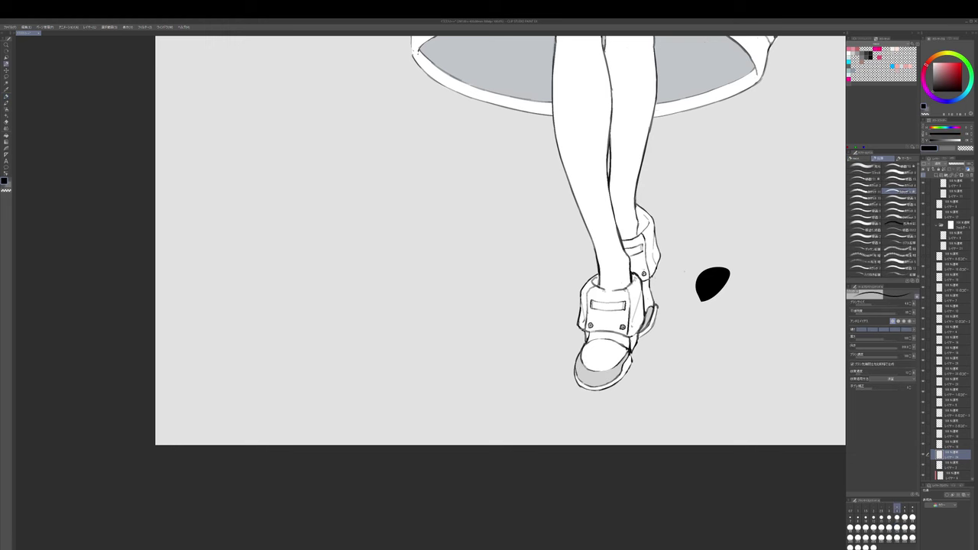
{"action": "scroll", "coordinate": [660, 232], "scroll_direction": "down", "scroll_amount": 2}
{"action": "left_click_drag", "start_coordinate": [660, 232], "coordinate": [654, 293]}
- Erase the stray paint outside the back shoe's heel
{"action": "key", "text": "e"}
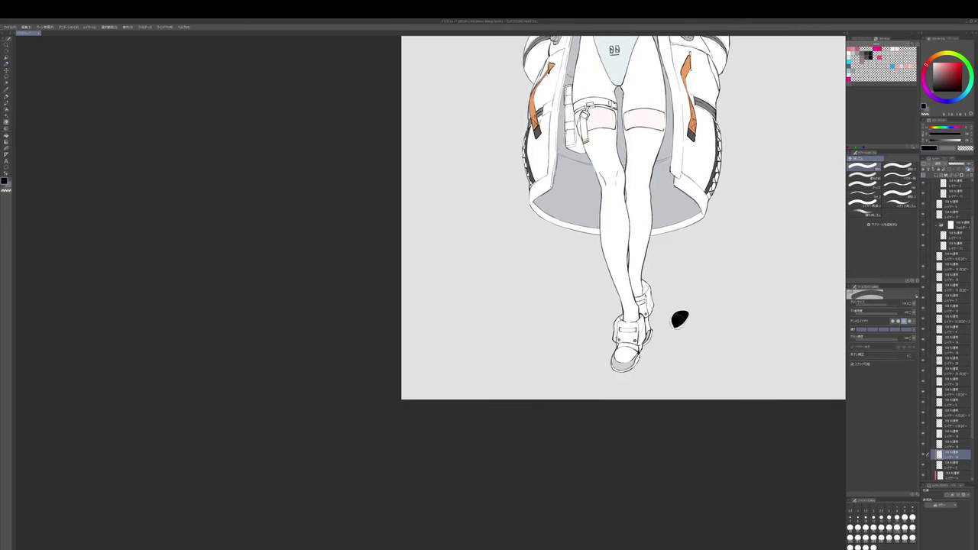
{"action": "scroll", "coordinate": [690, 316], "scroll_direction": "up", "scroll_amount": 2}
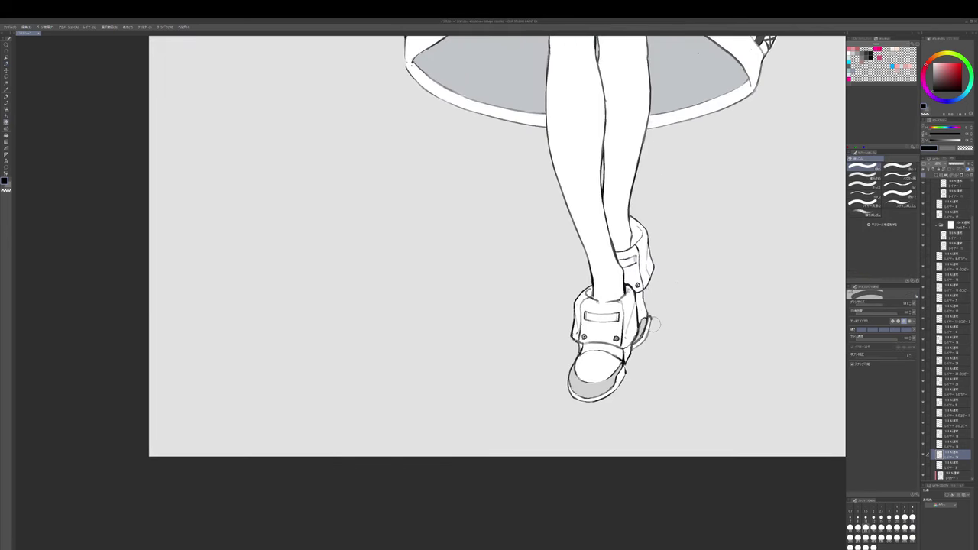
{"action": "scroll", "coordinate": [658, 326], "scroll_direction": "down", "scroll_amount": 2}
{"action": "key", "text": "p"}
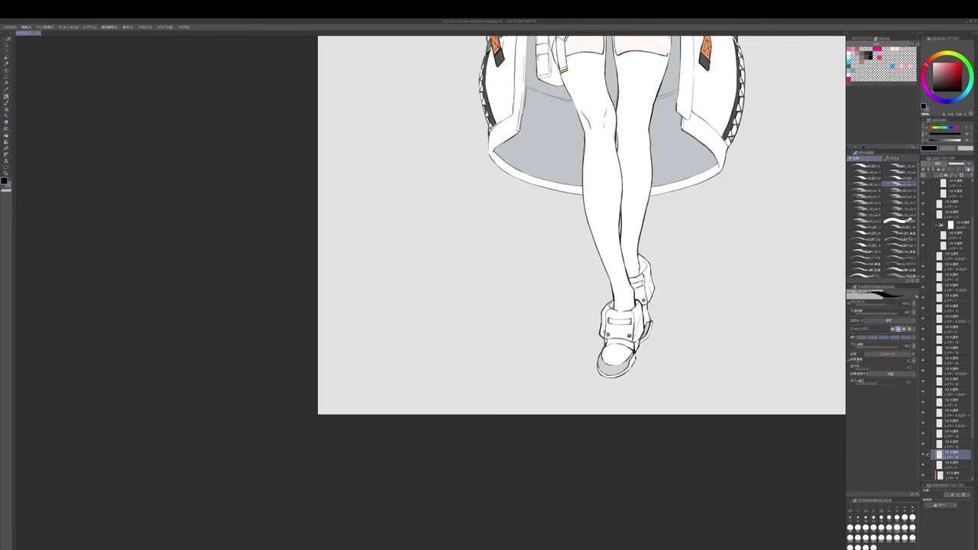
- Touch up the back shoe's heel and outer edge, alternating white fill and black line work
{"action": "key", "text": "x"}
{"action": "scroll", "coordinate": [642, 353], "scroll_direction": "down", "scroll_amount": 1}
{"action": "scroll", "coordinate": [642, 353], "scroll_direction": "up", "scroll_amount": 2}
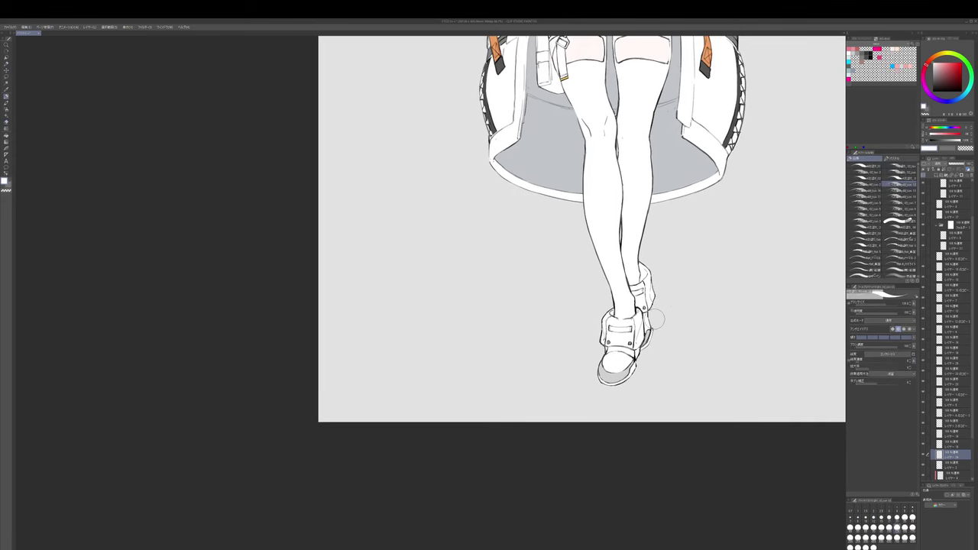
{"action": "key", "text": "x"}
{"action": "key", "text": "b"}
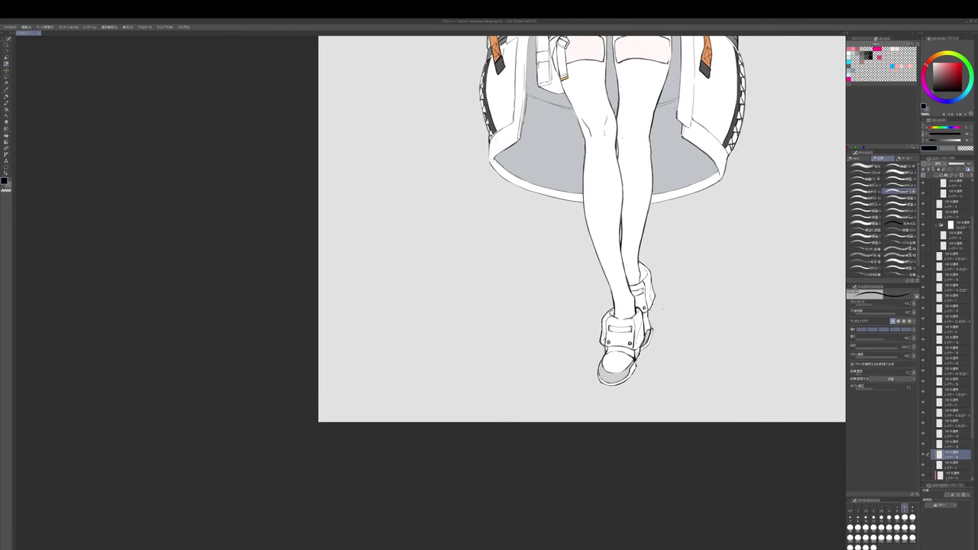
{"action": "key", "text": "x"}
{"action": "key", "text": "p"}
{"action": "key", "text": "x"}
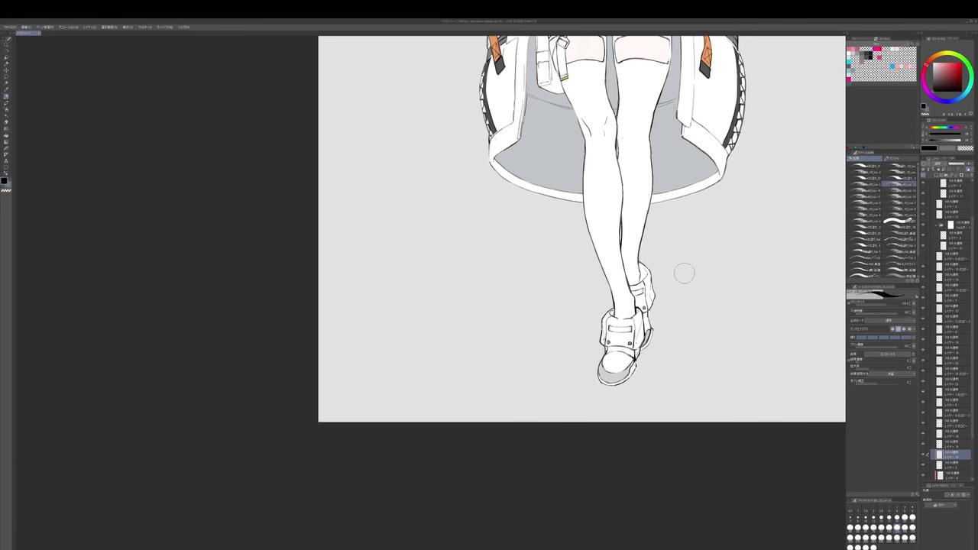
{"action": "key", "text": "p"}
- Examine the whole figure from head to shoes to check the overall balance of the design
{"action": "scroll", "coordinate": [666, 298], "scroll_direction": "down", "scroll_amount": 2}
{"action": "mouse_move", "coordinate": [650, 308]}
{"action": "left_mouse_down"}
{"action": "mouse_move", "coordinate": [648, 321]}
{"action": "mouse_move", "coordinate": [663, 330]}
{"action": "left_mouse_up"}
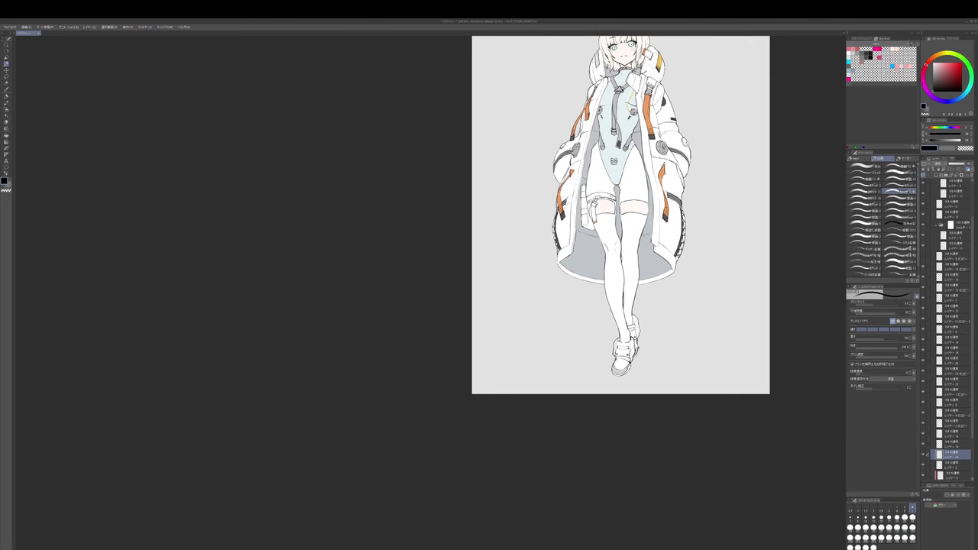
{"action": "left_click_drag", "start_coordinate": [665, 301], "coordinate": [654, 324]}
{"action": "scroll", "coordinate": [657, 269], "scroll_direction": "up", "scroll_amount": 1}
{"action": "left_click_drag", "start_coordinate": [676, 141], "coordinate": [670, 291]}
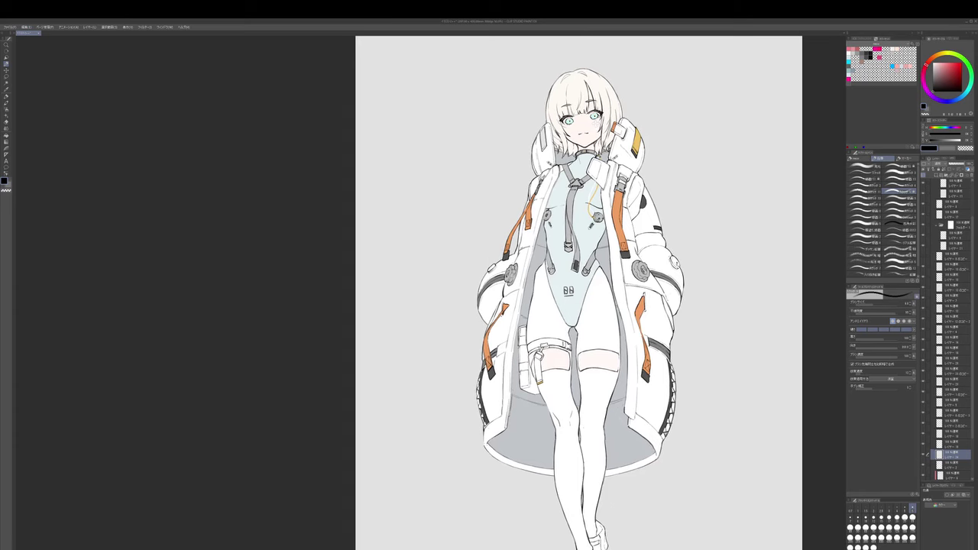
{"action": "left_click_drag", "start_coordinate": [714, 410], "coordinate": [684, 308]}
{"action": "scroll", "coordinate": [717, 313], "scroll_direction": "down", "scroll_amount": 1}
{"action": "scroll", "coordinate": [684, 309], "scroll_direction": "up", "scroll_amount": 1}
{"action": "left_click_drag", "start_coordinate": [714, 227], "coordinate": [691, 307]}
{"action": "scroll", "coordinate": [691, 307], "scroll_direction": "down", "scroll_amount": 2}
{"action": "left_click_drag", "start_coordinate": [735, 378], "coordinate": [643, 352]}
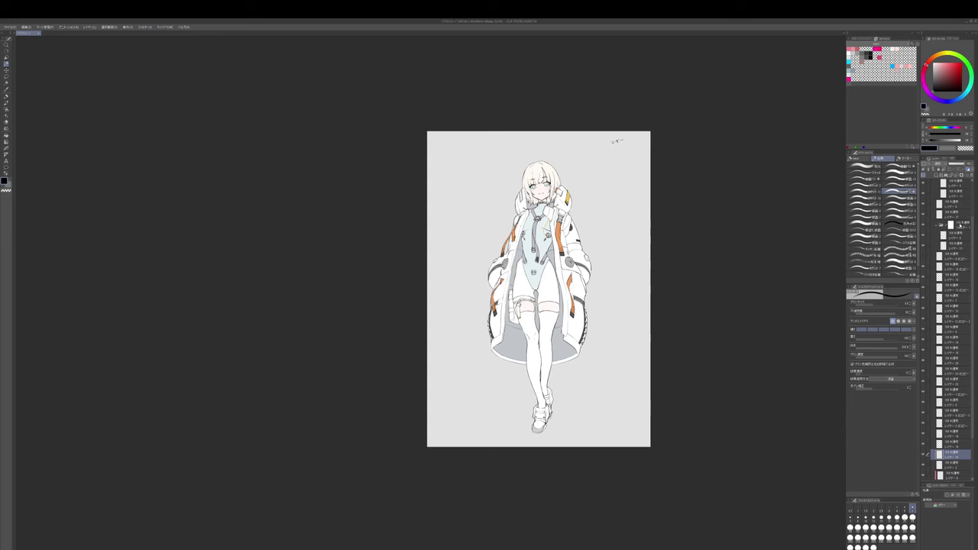
- Select the character's folder together with the sketch layers above it and move the figure slightly up on the canvas
{"action": "left_click_drag", "start_coordinate": [973, 229], "coordinate": [973, 194]}
{"action": "left_click", "coordinate": [946, 212]}
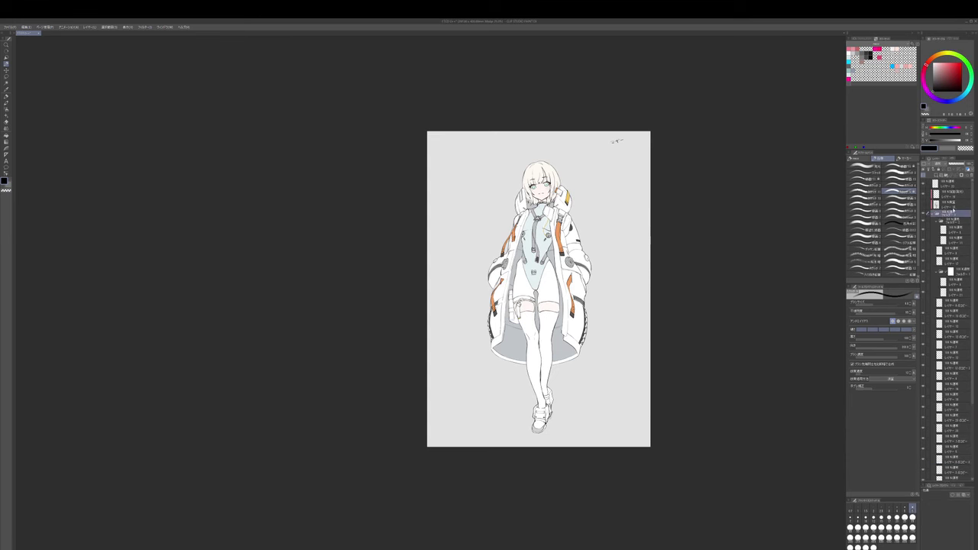
{"action": "key", "text": "ctrl+t"}
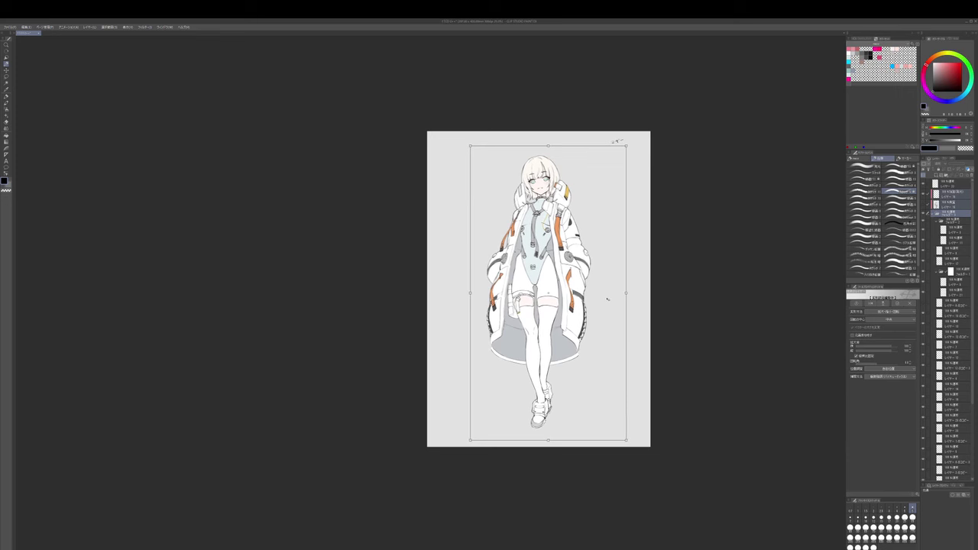
{"action": "key", "text": "Return"}
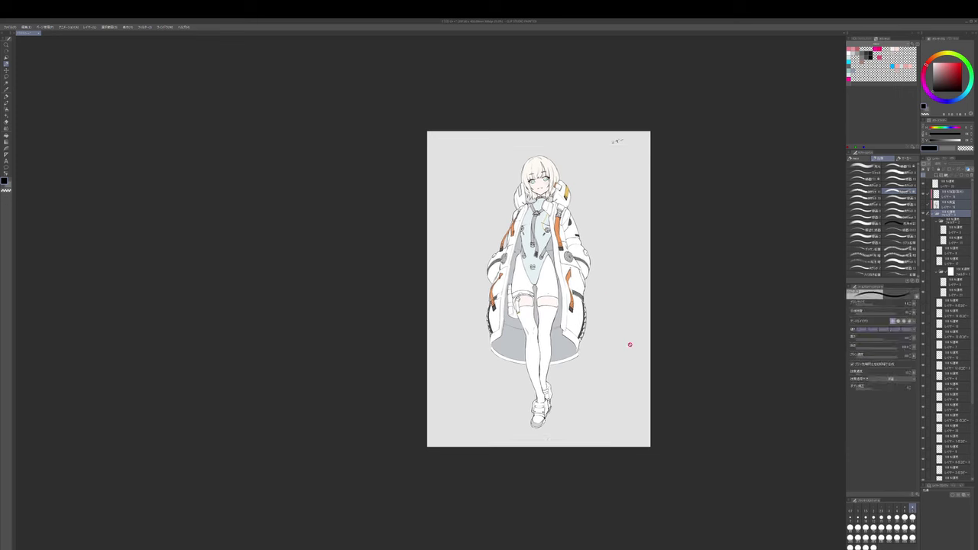
- On a new layer above the grey background, fill a full-height rectangular strip along the canvas's right edge with white
{"action": "left_click", "coordinate": [623, 366], "text": "ctrl+shift"}
{"action": "left_click_drag", "start_coordinate": [622, 369], "coordinate": [644, 359]}
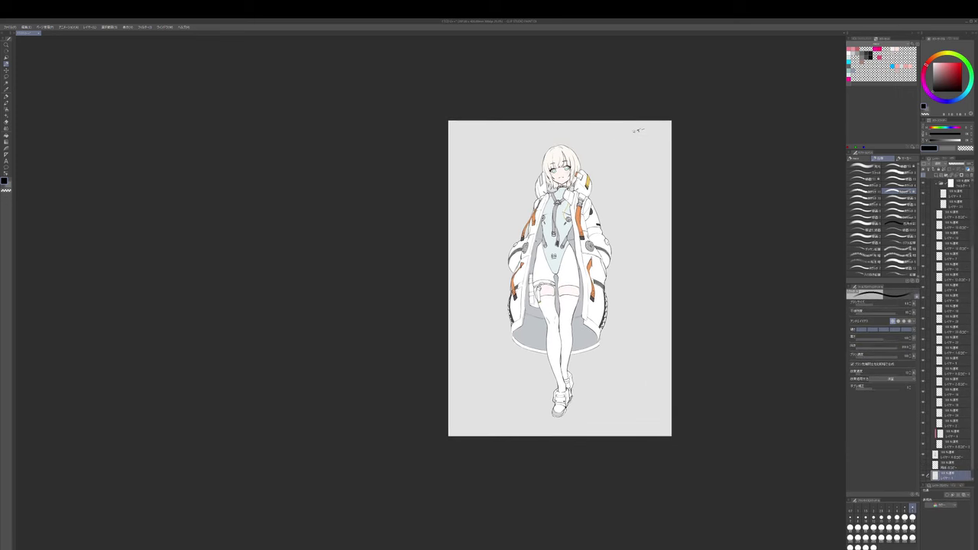
{"action": "key", "text": "m"}
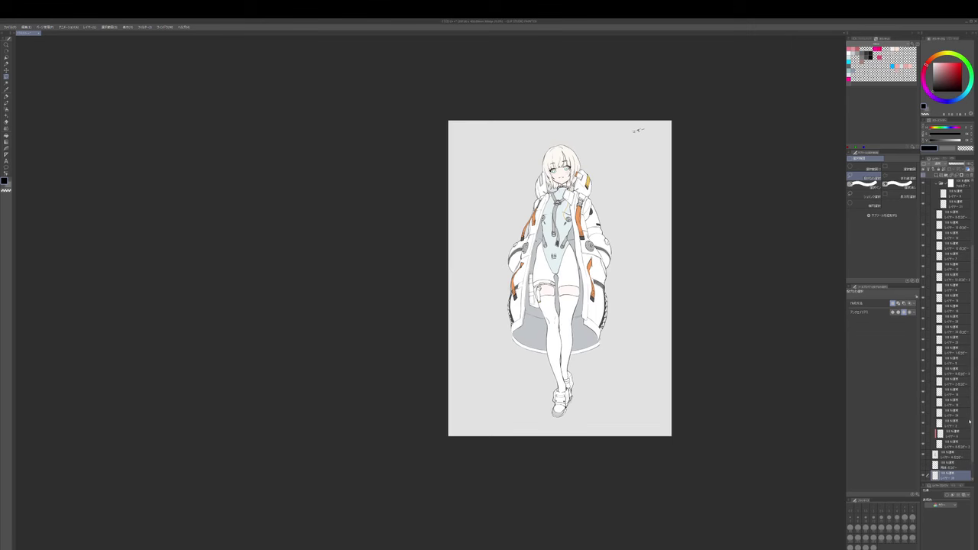
{"action": "key", "text": "ctrl+minus"}
{"action": "key", "text": "ctrl+minus"}
{"action": "key", "text": "ctrl+plus"}
{"action": "key", "text": "ctrl+plus"}
{"action": "key", "text": "ctrl+plus"}
{"action": "left_click_drag", "start_coordinate": [650, 315], "coordinate": [776, 284]}
{"action": "key", "text": "ctrl+minus"}
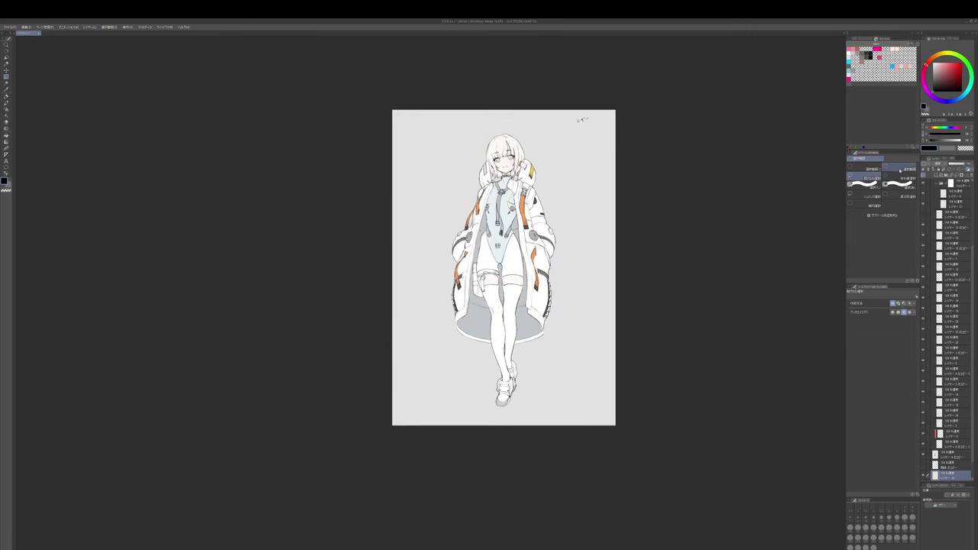
{"action": "left_click", "coordinate": [901, 171]}
{"action": "left_click_drag", "start_coordinate": [655, 240], "coordinate": [670, 230]}
{"action": "left_click_drag", "start_coordinate": [576, 88], "coordinate": [690, 480]}
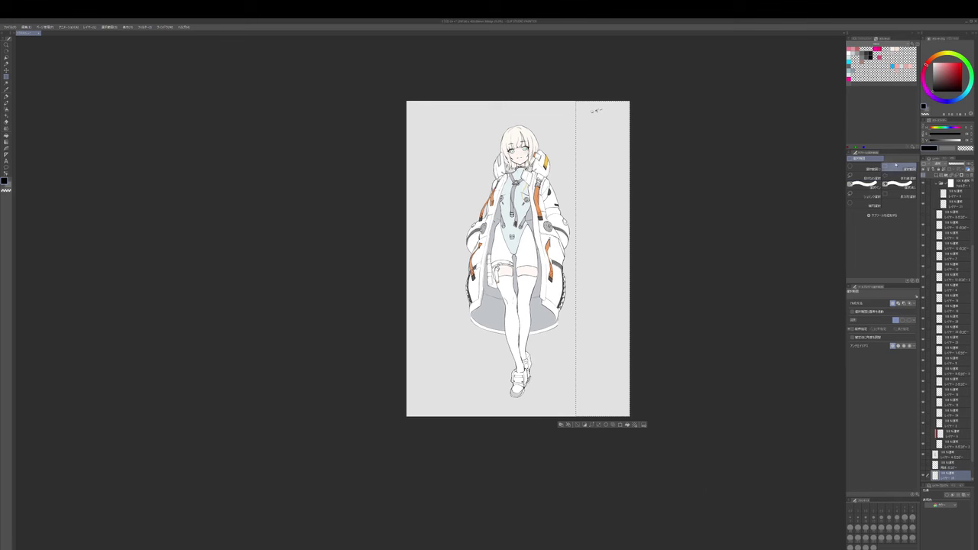
{"action": "left_click", "coordinate": [849, 53]}
{"action": "key", "text": "alt+Delete"}
- Duplicate the white strip and move the copy to the canvas's left edge
{"action": "key", "text": "ctrl+c"}
{"action": "key", "text": "ctrl+v"}
{"action": "key", "text": "ctrl+t"}
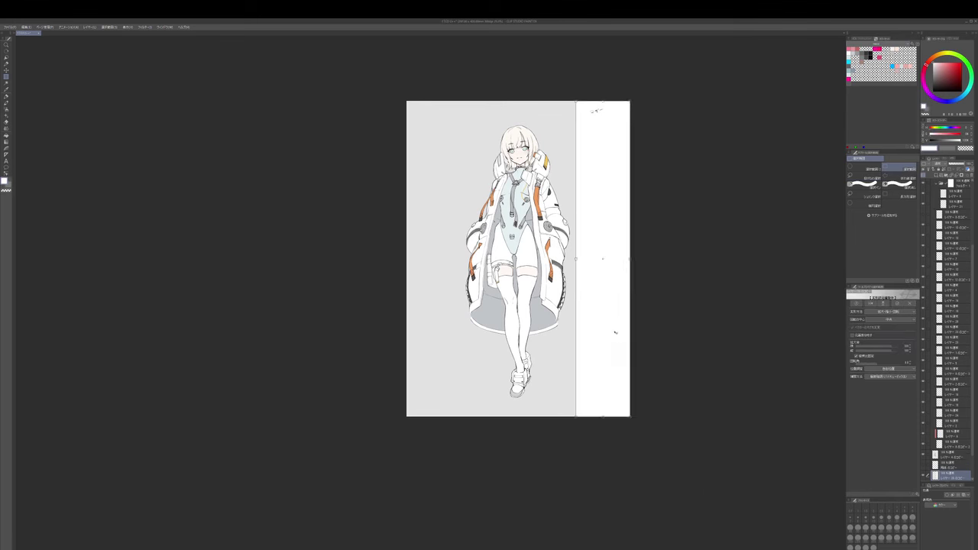
{"action": "left_click_drag", "start_coordinate": [615, 332], "coordinate": [446, 331]}
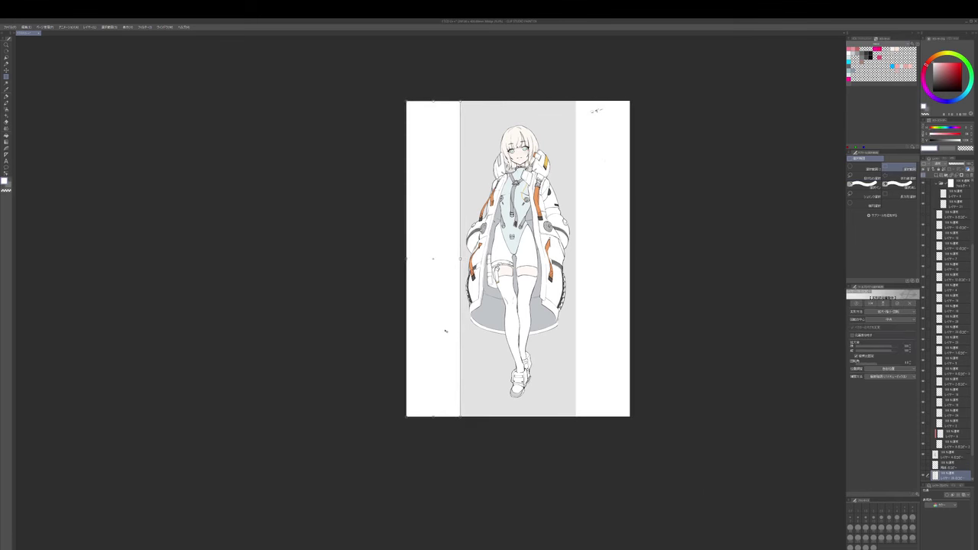
{"action": "key", "text": "Return"}
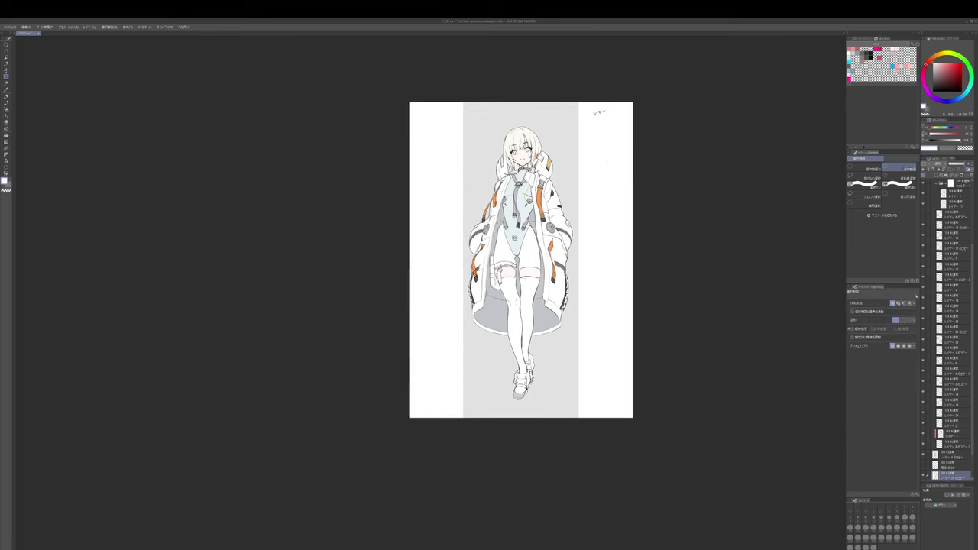
- Narrow the left white strip by pulling its inner edge away from the figure
{"action": "key", "text": "ctrl+t"}
{"action": "left_click_drag", "start_coordinate": [463, 260], "coordinate": [454, 260]}
{"action": "key", "text": "Escape"}
{"action": "key", "text": "ctrl+t"}
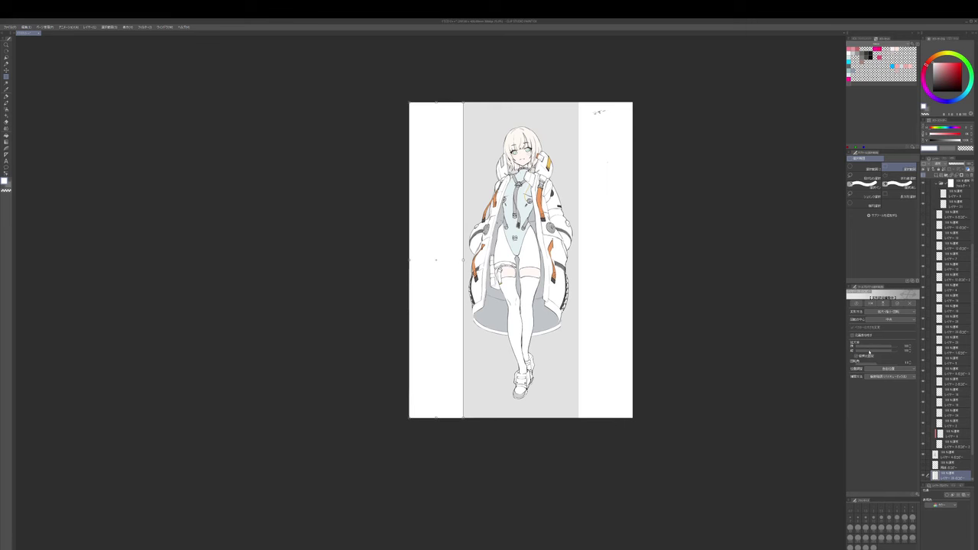
{"action": "left_click_drag", "start_coordinate": [463, 260], "coordinate": [447, 260]}
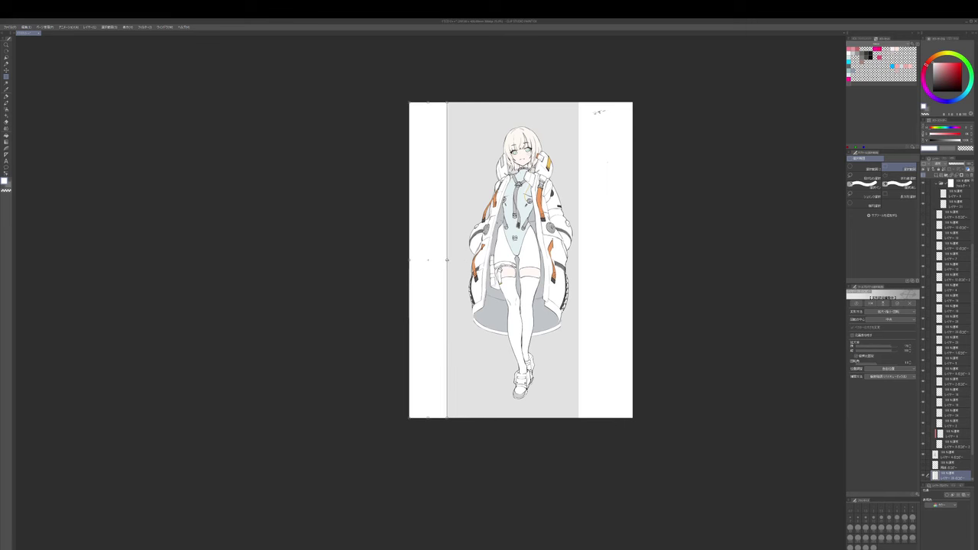
{"action": "key", "text": "Return"}
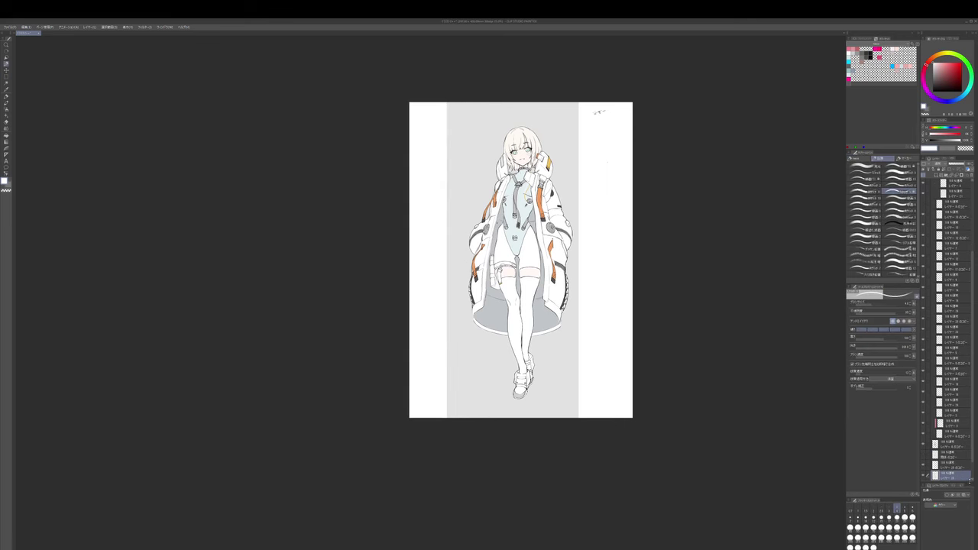
- Delete the wide right strip and replace it with a copy of the narrowed left strip at the canvas's right edge
{"action": "left_click", "coordinate": [970, 176]}
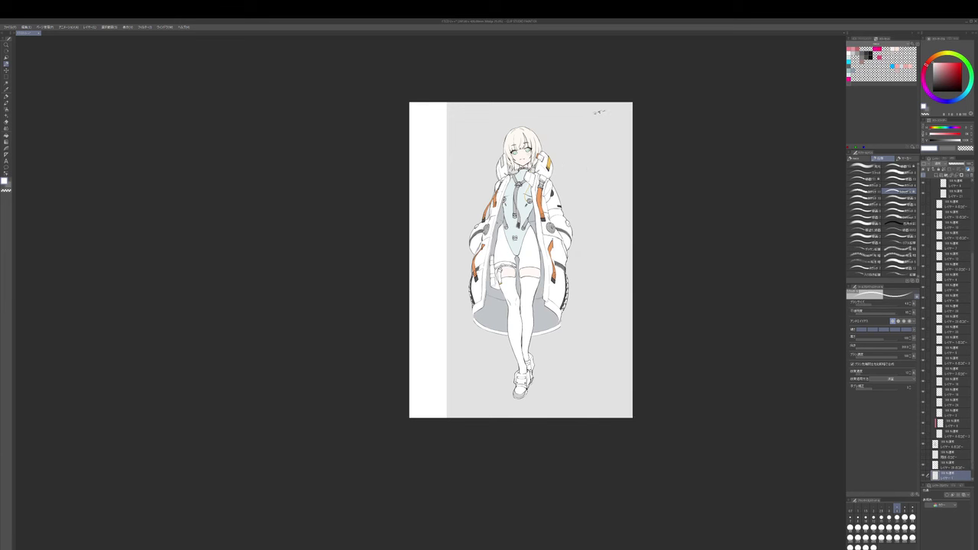
{"action": "left_click", "coordinate": [951, 465]}
{"action": "key", "text": "ctrl+c"}
{"action": "key", "text": "ctrl+v"}
{"action": "key", "text": "ctrl+t"}
{"action": "left_click_drag", "start_coordinate": [439, 354], "coordinate": [624, 352]}
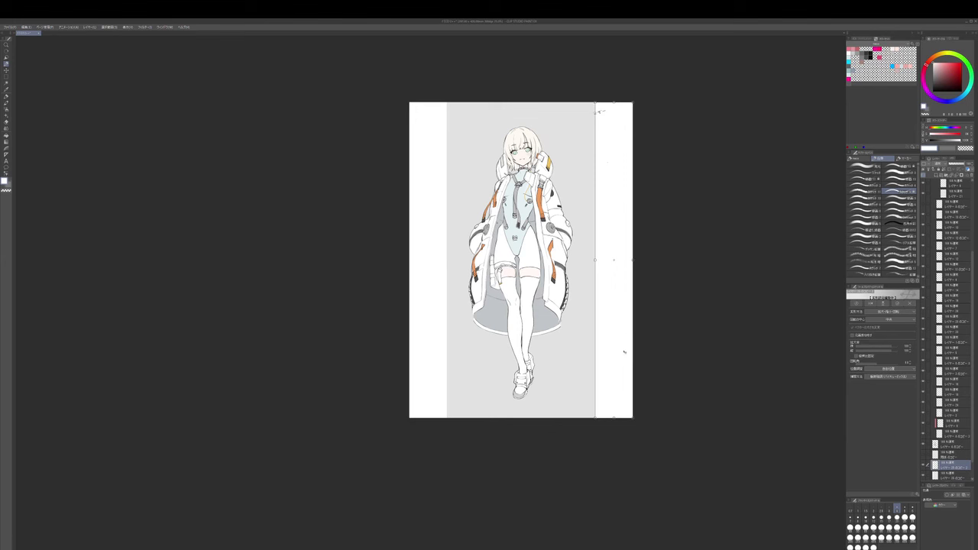
{"action": "key", "text": "Return"}
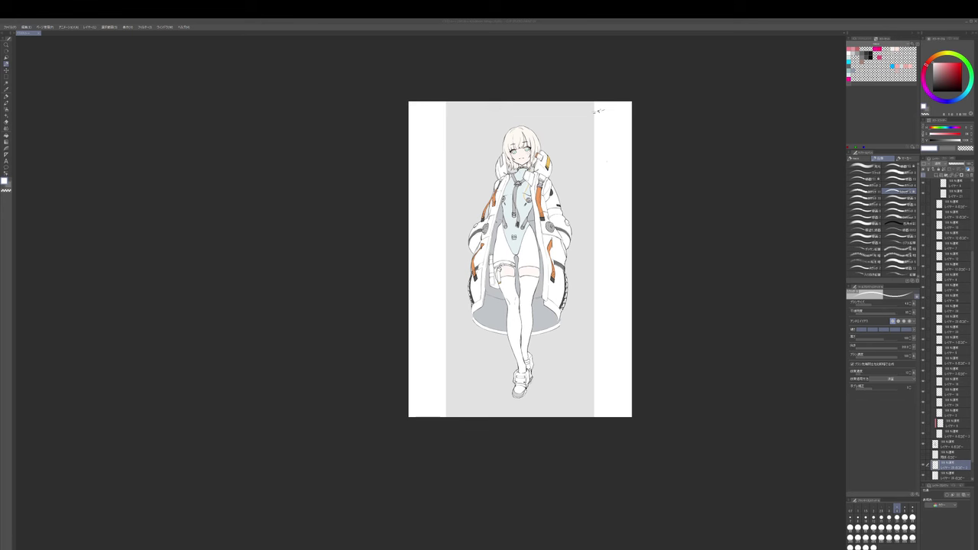
{"action": "left_click_drag", "start_coordinate": [636, 265], "coordinate": [678, 224]}
{"action": "left_click_drag", "start_coordinate": [662, 274], "coordinate": [631, 251]}
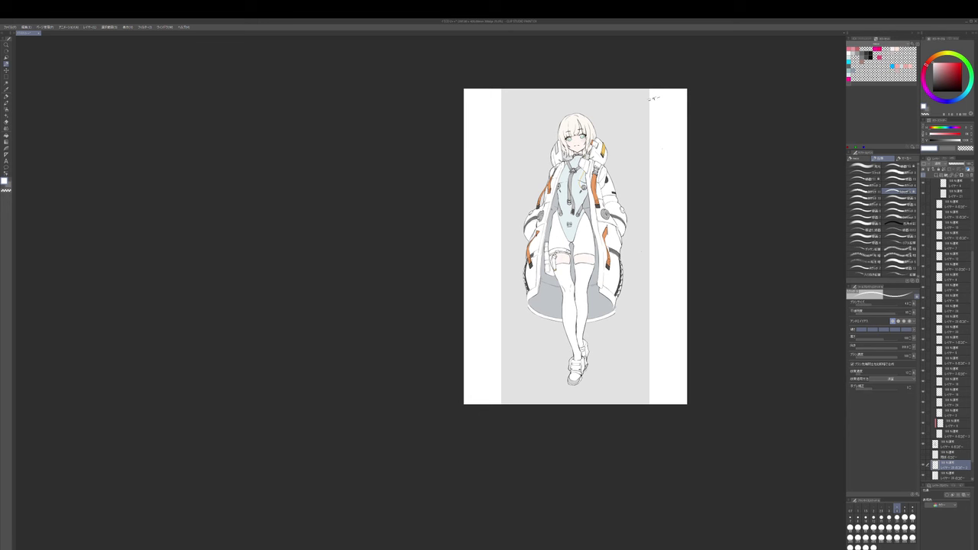
{"action": "left_click_drag", "start_coordinate": [611, 305], "coordinate": [624, 264]}
{"action": "scroll", "coordinate": [632, 264], "scroll_direction": "up", "scroll_amount": 2}
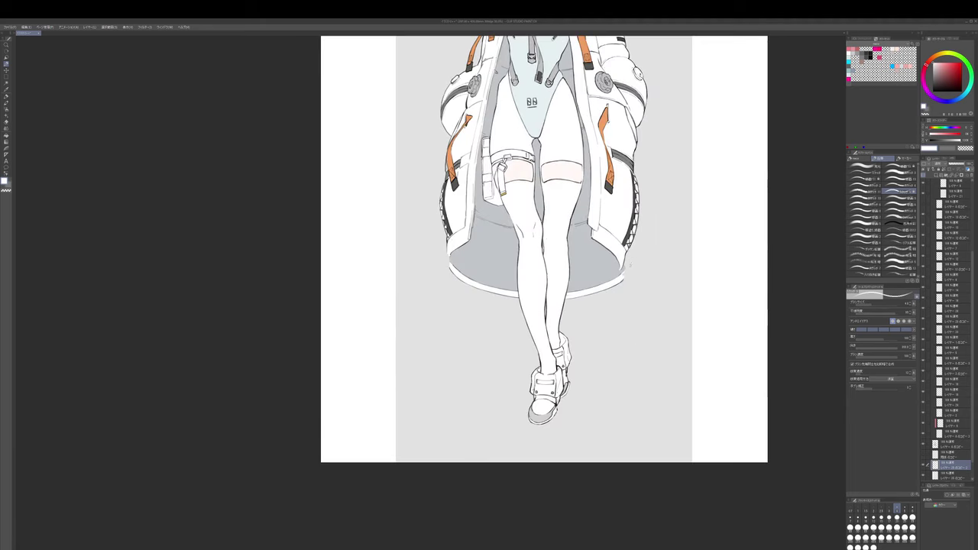
{"action": "scroll", "coordinate": [575, 256], "scroll_direction": "up", "scroll_amount": 1}
{"action": "scroll", "coordinate": [607, 219], "scroll_direction": "up", "scroll_amount": 1}
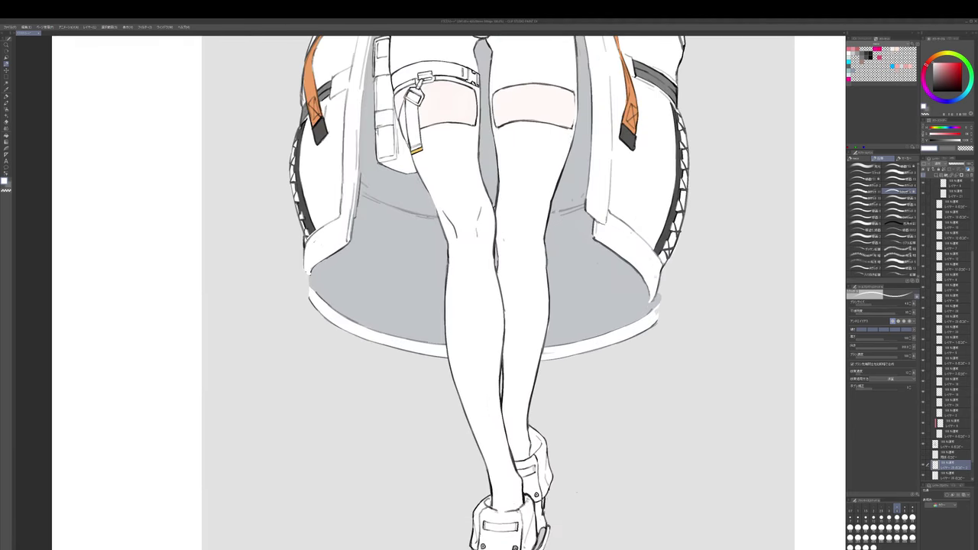
{"action": "scroll", "coordinate": [654, 336], "scroll_direction": "down", "scroll_amount": 2}
{"action": "key", "text": "m"}
{"action": "mouse_move", "coordinate": [669, 298]}
{"action": "left_mouse_down"}
{"action": "mouse_move", "coordinate": [564, 359]}
{"action": "mouse_move", "coordinate": [457, 298]}
{"action": "left_mouse_up"}
{"action": "key", "text": "ctrl+d"}
- Lasso the lower back hem of the open coat and move it slightly up towards the front edges
{"action": "left_click", "coordinate": [866, 177]}
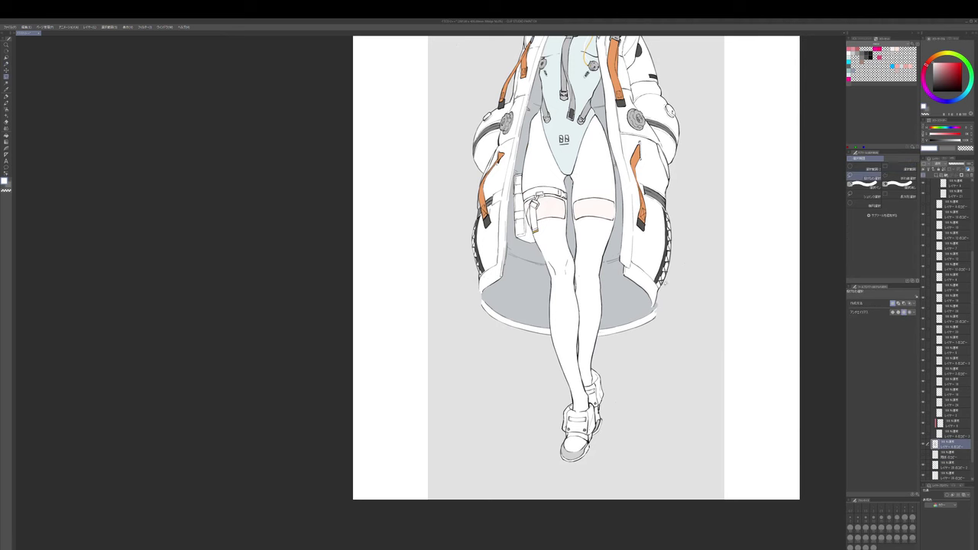
{"action": "mouse_move", "coordinate": [686, 272]}
{"action": "left_mouse_down"}
{"action": "mouse_move", "coordinate": [458, 304]}
{"action": "mouse_move", "coordinate": [621, 231]}
{"action": "left_mouse_up"}
{"action": "key", "text": "ctrl+t"}
{"action": "left_click_drag", "start_coordinate": [650, 291], "coordinate": [652, 274]}
{"action": "key", "text": "Return"}
{"action": "key", "text": "ctrl+d"}
{"action": "key", "text": "p"}
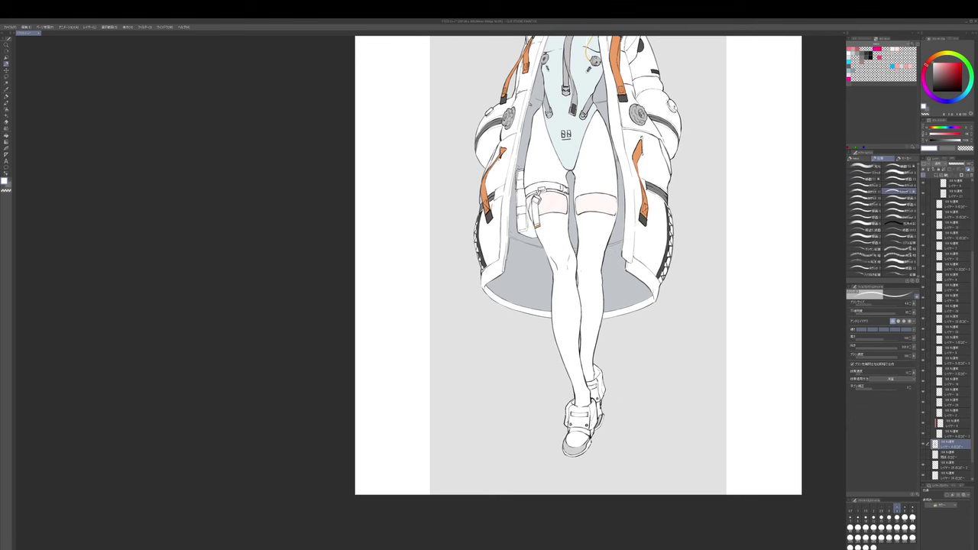
- Clean up the coat hem's corner beside the front panel, alternating eraser and pen on the hem's line and colour layers
{"action": "left_click", "coordinate": [655, 300], "text": "ctrl+shift"}
{"action": "key", "text": "e"}
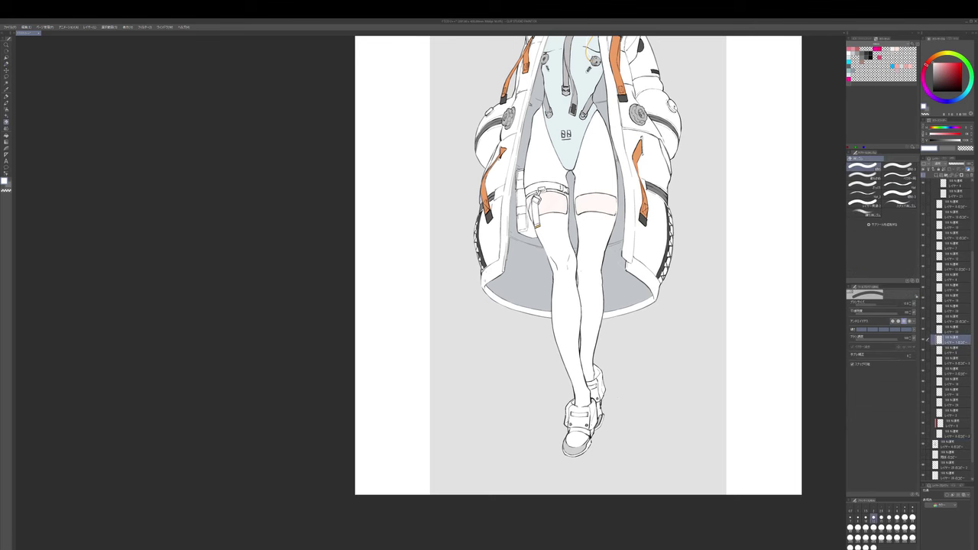
{"action": "key", "text": "b"}
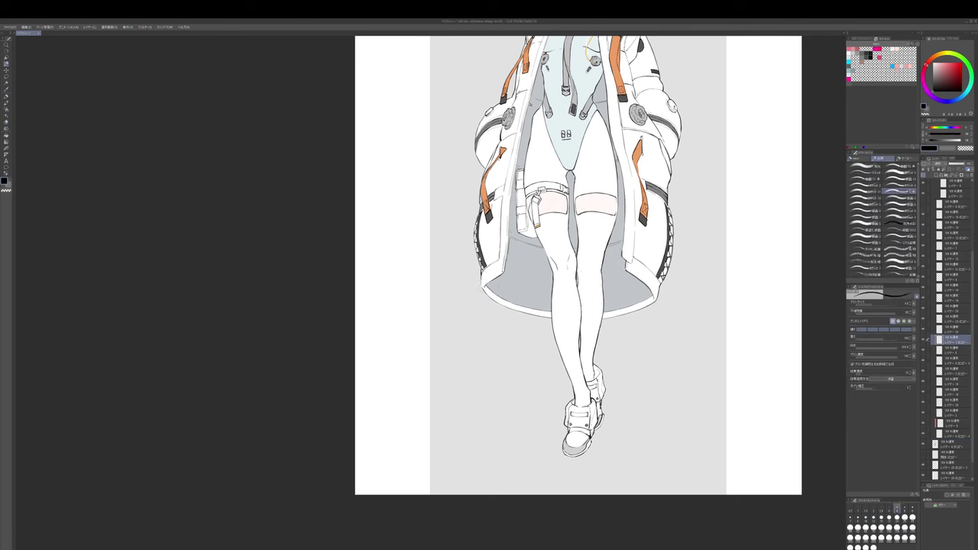
{"action": "left_click", "coordinate": [913, 508]}
{"action": "key", "text": "e"}
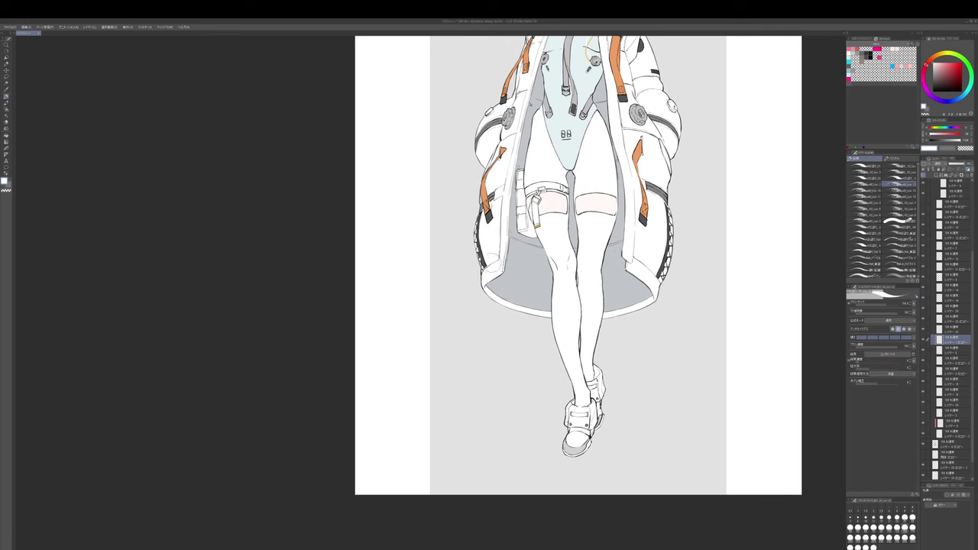
{"action": "scroll", "coordinate": [500, 250], "scroll_direction": "down", "scroll_amount": 1}
{"action": "left_click_drag", "start_coordinate": [629, 204], "coordinate": [625, 248]}
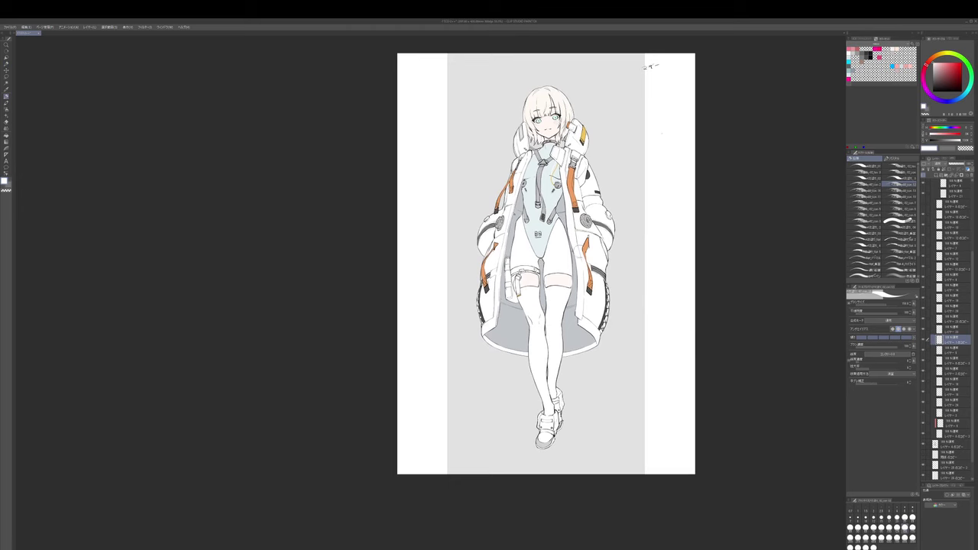
{"action": "scroll", "coordinate": [539, 269], "scroll_direction": "up", "scroll_amount": 1}
{"action": "left_click", "coordinate": [952, 444]}
{"action": "key", "text": "p"}
{"action": "key", "text": "]"}
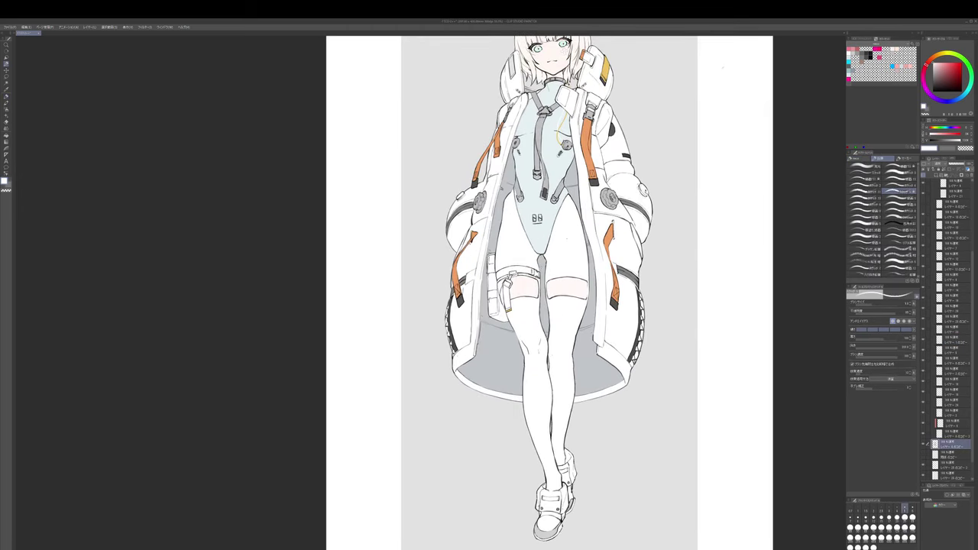
- With the canvas rotated, touch up the coat's hem outline in black and its inner lining in the sampled blue-grey
{"action": "key", "text": "x"}
{"action": "key", "text": "r"}
{"action": "left_click_drag", "start_coordinate": [749, 221], "coordinate": [626, 502]}
{"action": "left_click_drag", "start_coordinate": [611, 428], "coordinate": [637, 353]}
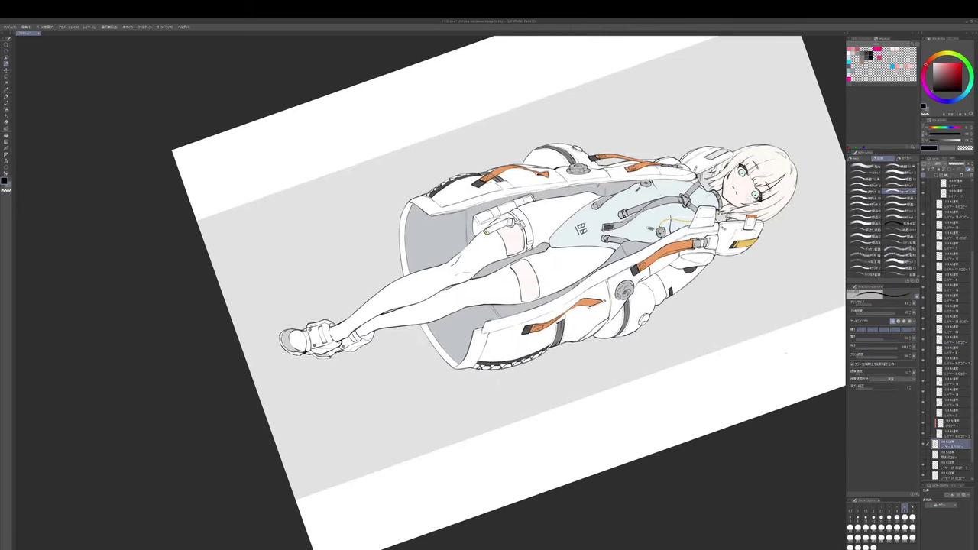
{"action": "left_click_drag", "start_coordinate": [786, 353], "coordinate": [785, 384]}
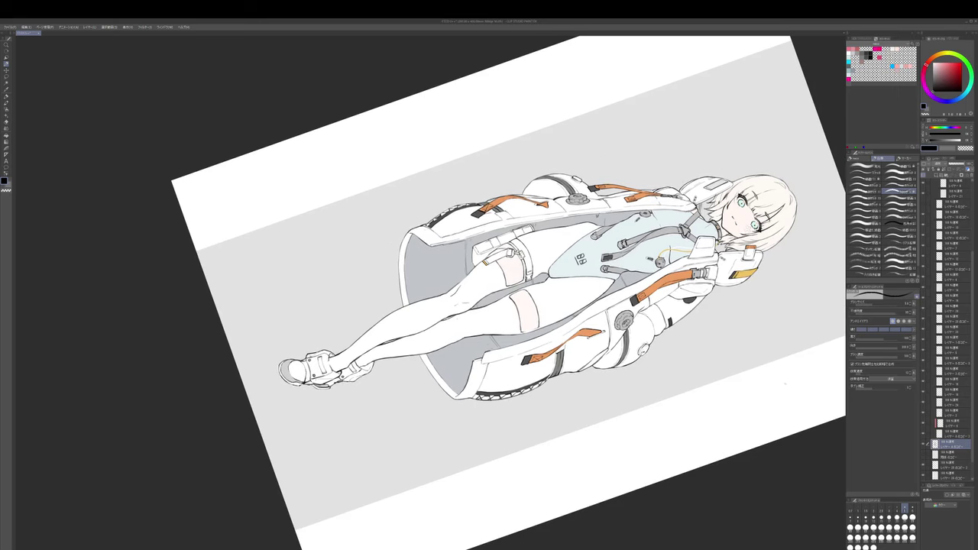
{"action": "left_click_drag", "start_coordinate": [534, 227], "coordinate": [537, 231]}
{"action": "key", "text": "b"}
{"action": "left_click", "coordinate": [536, 231], "text": "alt"}
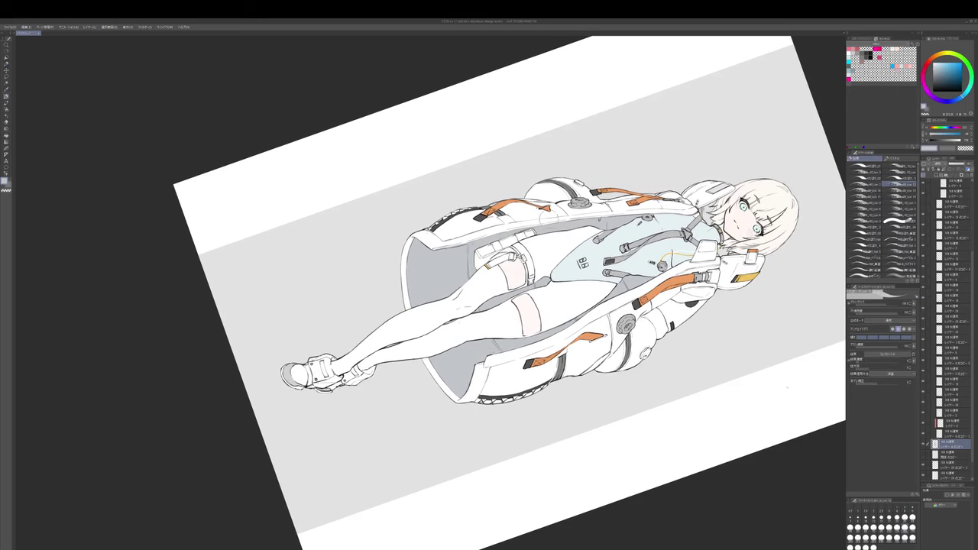
{"action": "key", "text": "p"}
{"action": "key", "text": "]"}
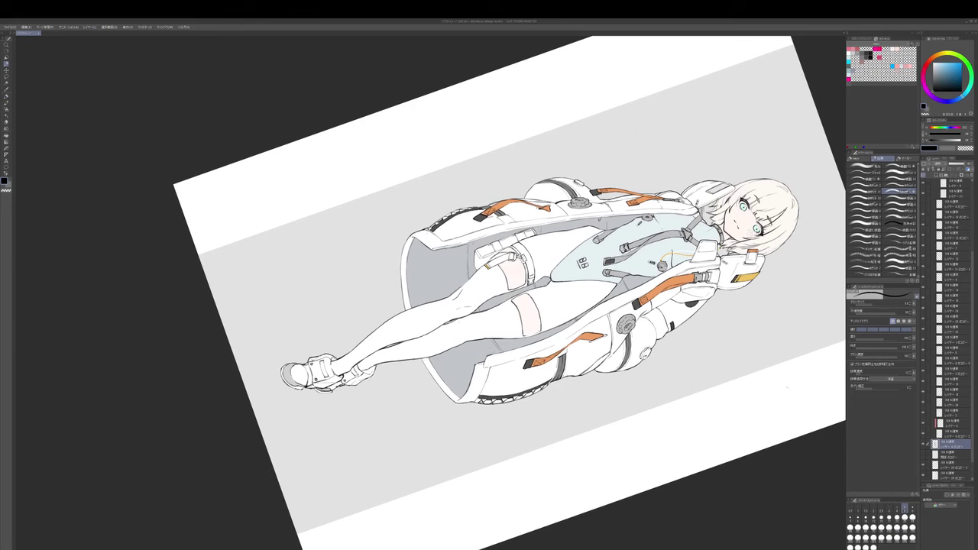
{"action": "key", "text": "bracketright"}
{"action": "key", "text": "r"}
{"action": "left_click_drag", "start_coordinate": [659, 410], "coordinate": [614, 298]}
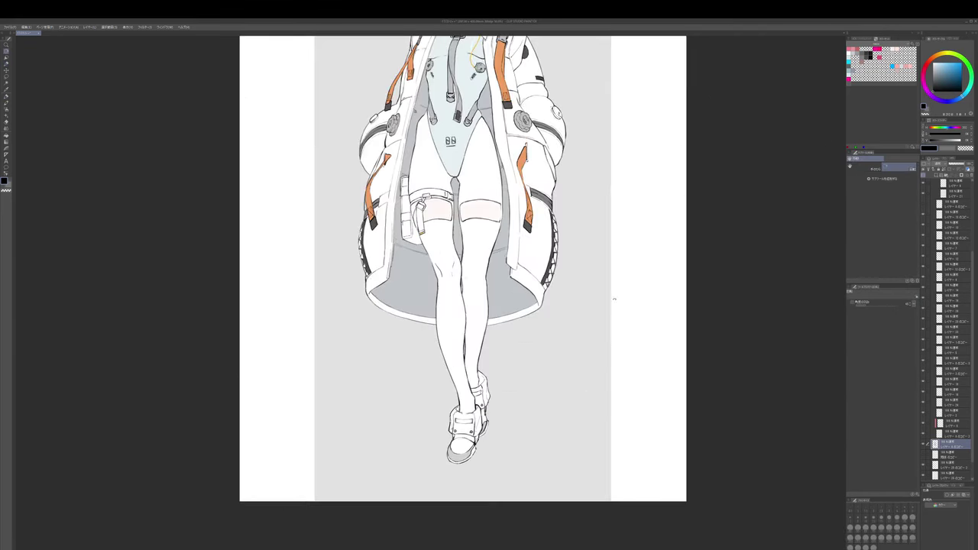
- Select the layer holding the chest harness and add a copy of it
{"action": "left_click_drag", "start_coordinate": [579, 238], "coordinate": [646, 299]}
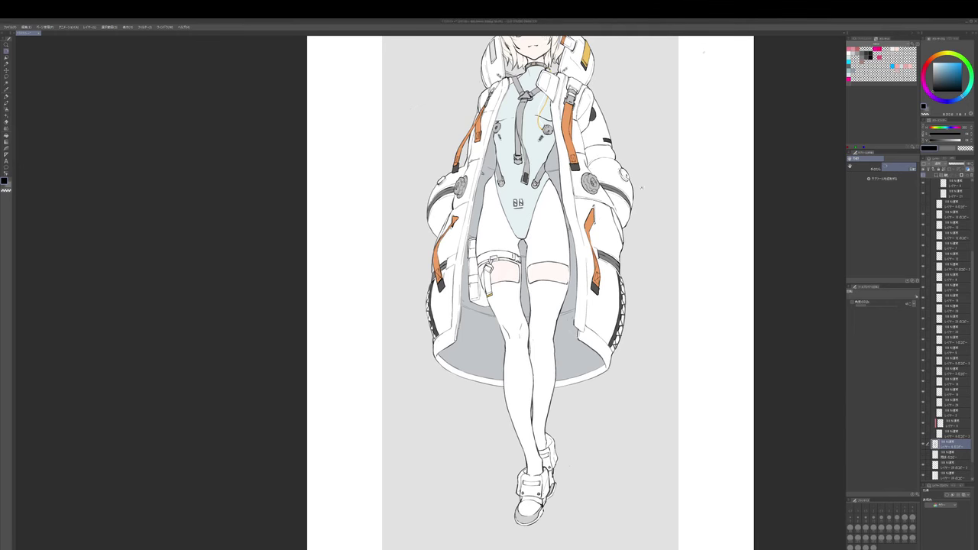
{"action": "left_click_drag", "start_coordinate": [530, 260], "coordinate": [554, 362]}
{"action": "scroll", "coordinate": [540, 219], "scroll_direction": "up", "scroll_amount": 1}
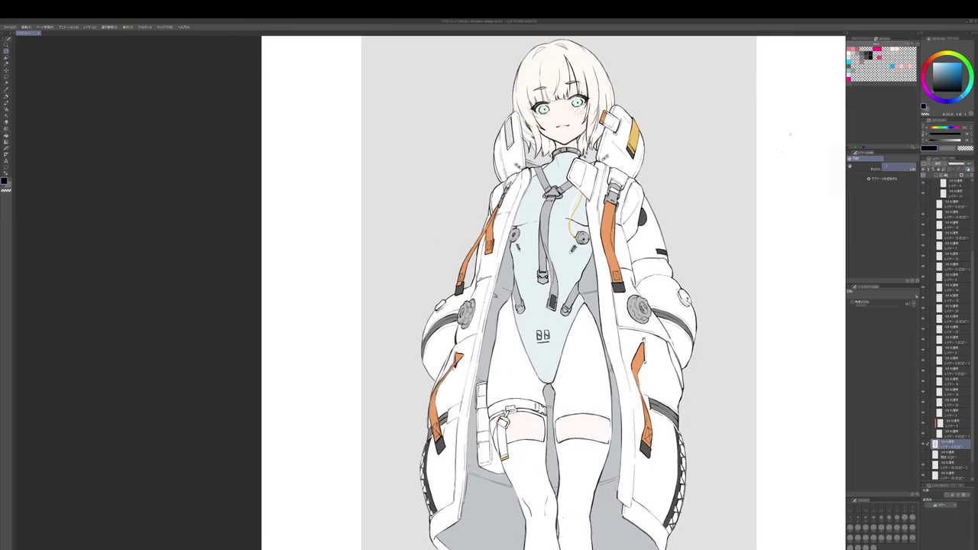
{"action": "left_click", "coordinate": [944, 235]}
{"action": "left_click_drag", "start_coordinate": [535, 230], "coordinate": [558, 246]}
{"action": "key", "text": "ctrl+v"}
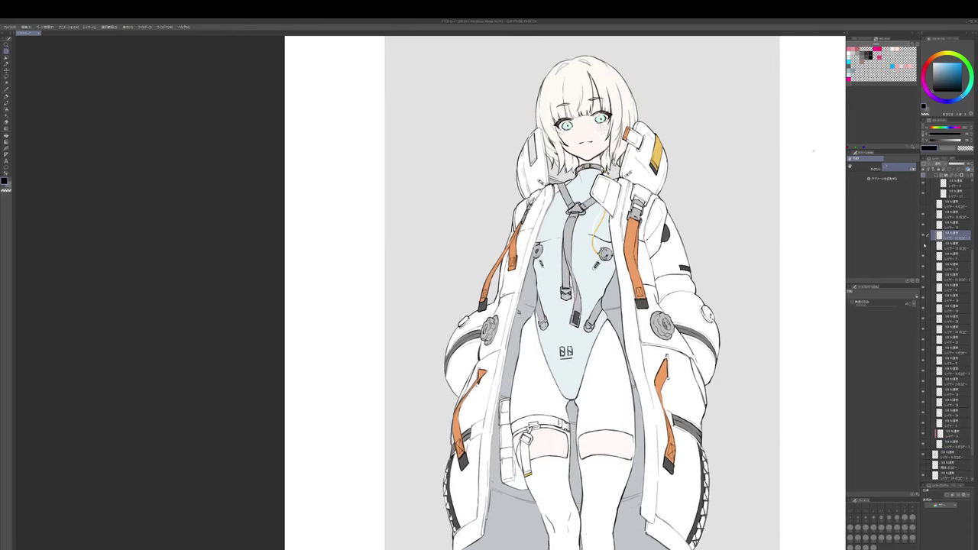
- Erase the X-shaped buckle at the centre of the chest harness together with the adjoining strap ends
{"action": "key", "text": "e"}
{"action": "key", "text": "bracketright"}
{"action": "key", "text": "bracketright"}
{"action": "key", "text": "bracketright"}
{"action": "left_click_drag", "start_coordinate": [566, 212], "coordinate": [588, 215]}
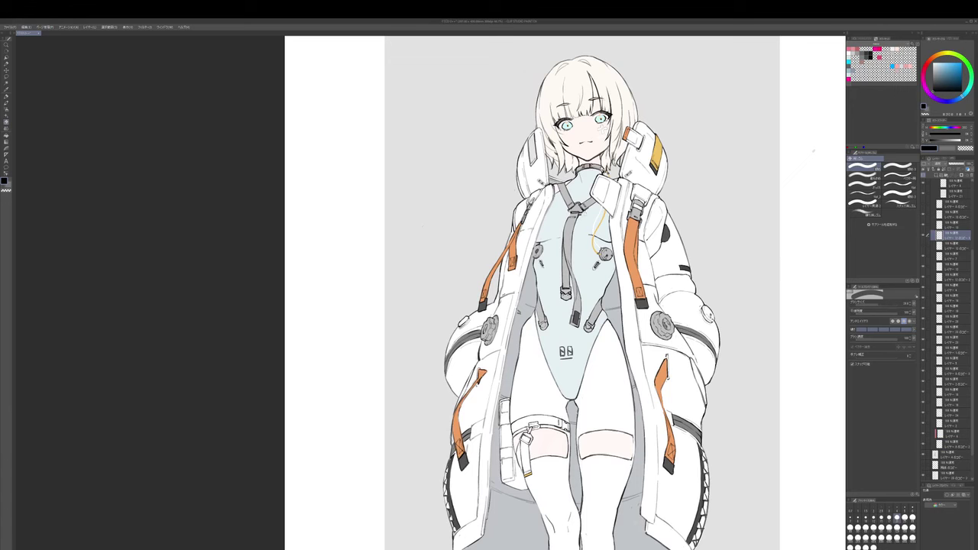
{"action": "key", "text": "bracketright"}
{"action": "key", "text": "bracketright"}
{"action": "key", "text": "bracketright"}
{"action": "key", "text": "bracketright"}
{"action": "key", "text": "p"}
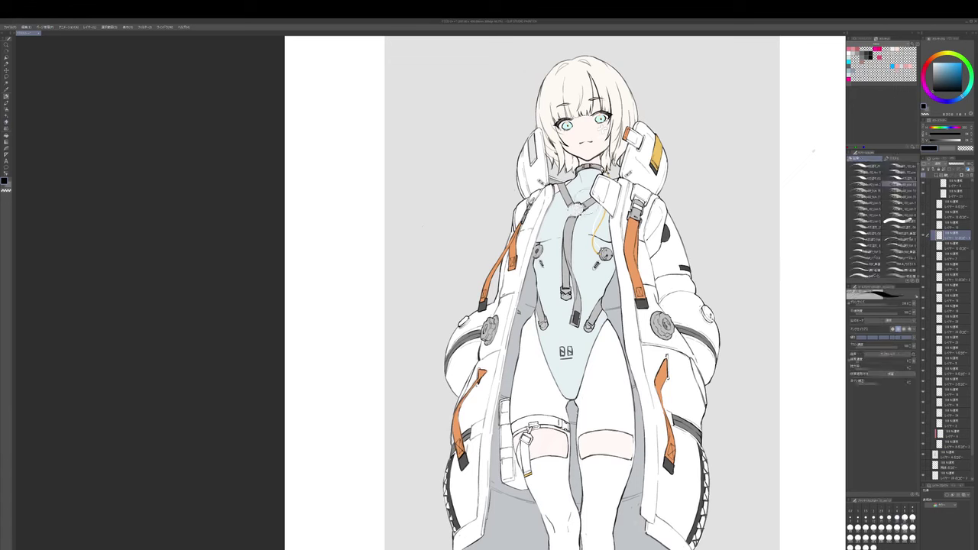
{"action": "key", "text": "e"}
{"action": "key", "text": "bracketleft"}
{"action": "key", "text": "bracketleft"}
{"action": "key", "text": "bracketleft"}
{"action": "key", "text": "bracketleft"}
{"action": "key", "text": "bracketleft"}
{"action": "key", "text": "bracketleft"}
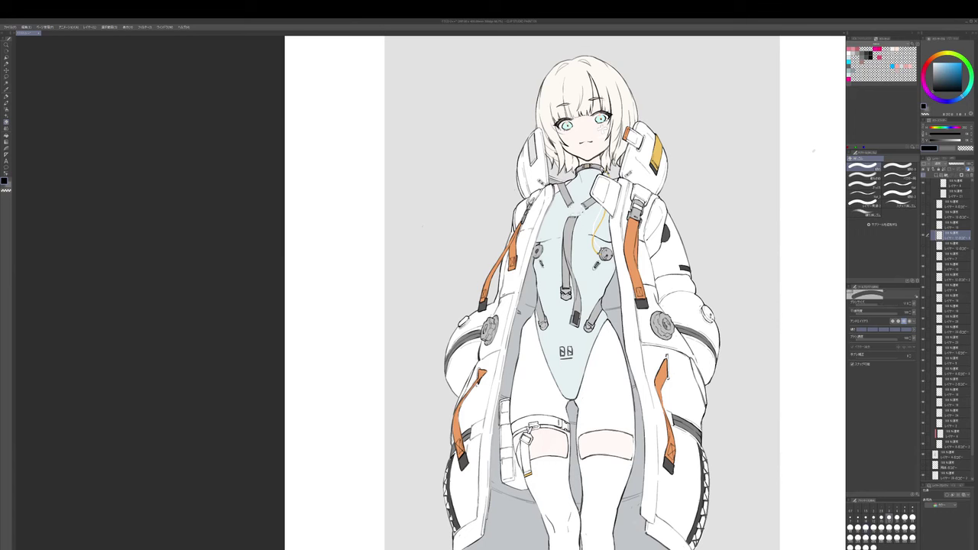
- Paint a rounded flat grey hub with short arms where the chest straps meet
{"action": "key", "text": "p"}
{"action": "left_click", "coordinate": [572, 220], "text": "alt"}
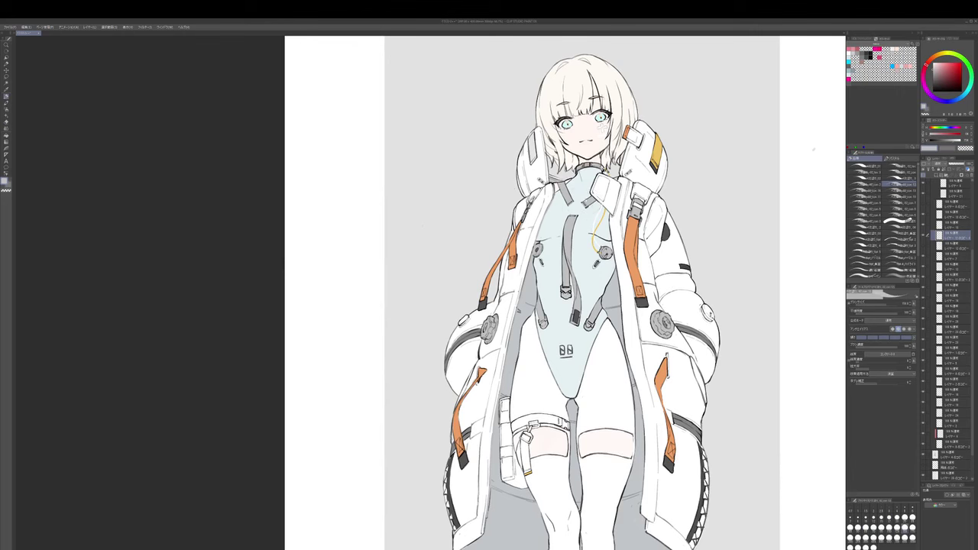
{"action": "left_click_drag", "start_coordinate": [571, 207], "coordinate": [573, 209]}
{"action": "key", "text": "bracketleft"}
{"action": "key", "text": "bracketleft"}
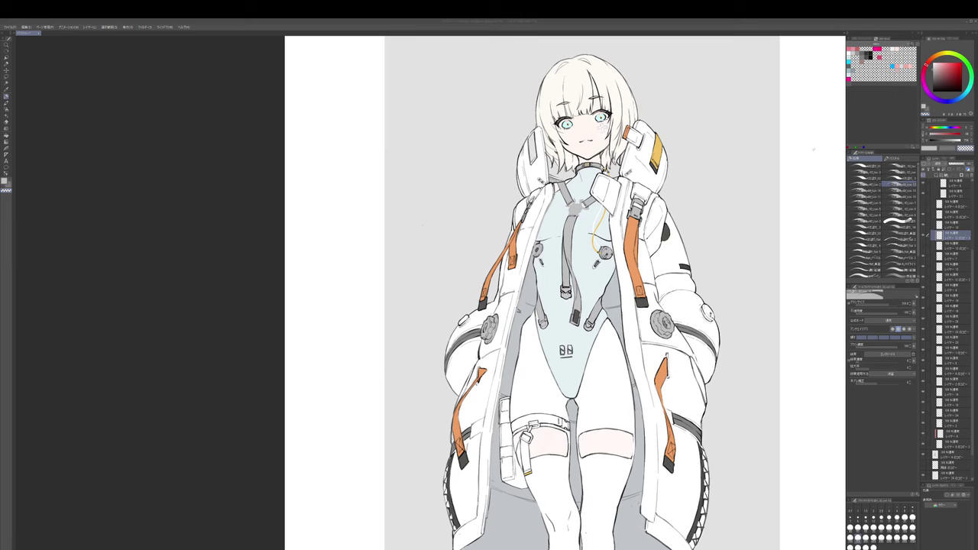
{"action": "left_click_drag", "start_coordinate": [567, 197], "coordinate": [633, 223]}
- On a new layer, outline a small round button in black on the grey hub, and merge it into the layer below
{"action": "scroll", "coordinate": [596, 195], "scroll_direction": "up", "scroll_amount": 2}
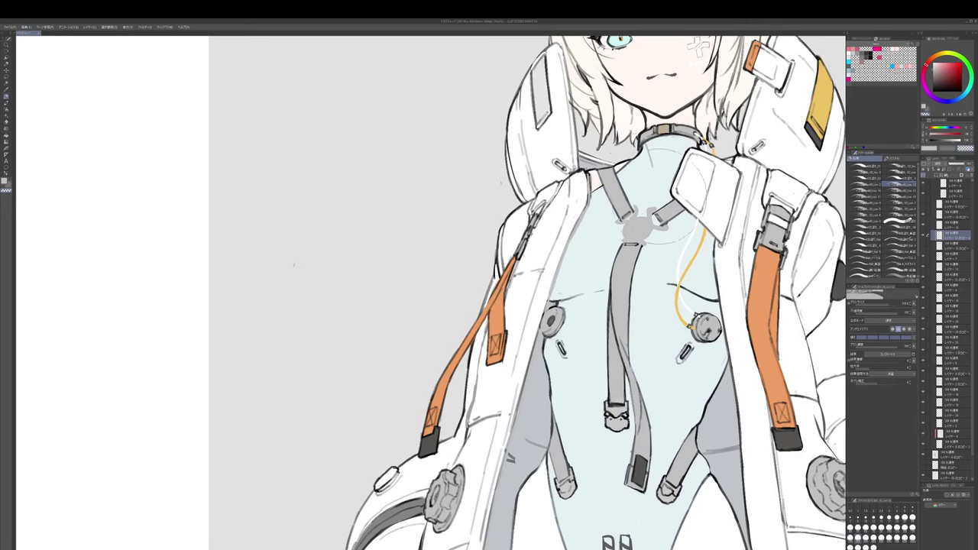
{"action": "key", "text": "p"}
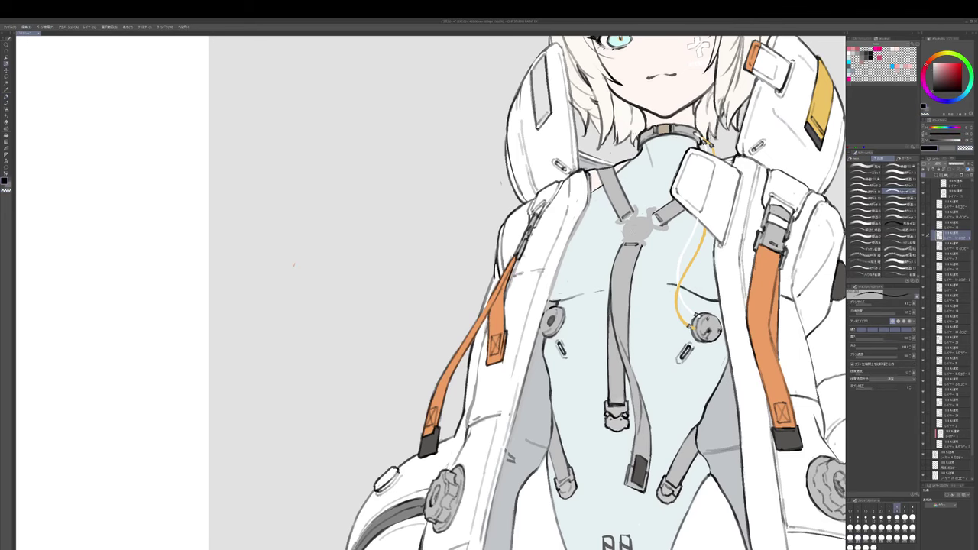
{"action": "key", "text": "ctrl+shift+n"}
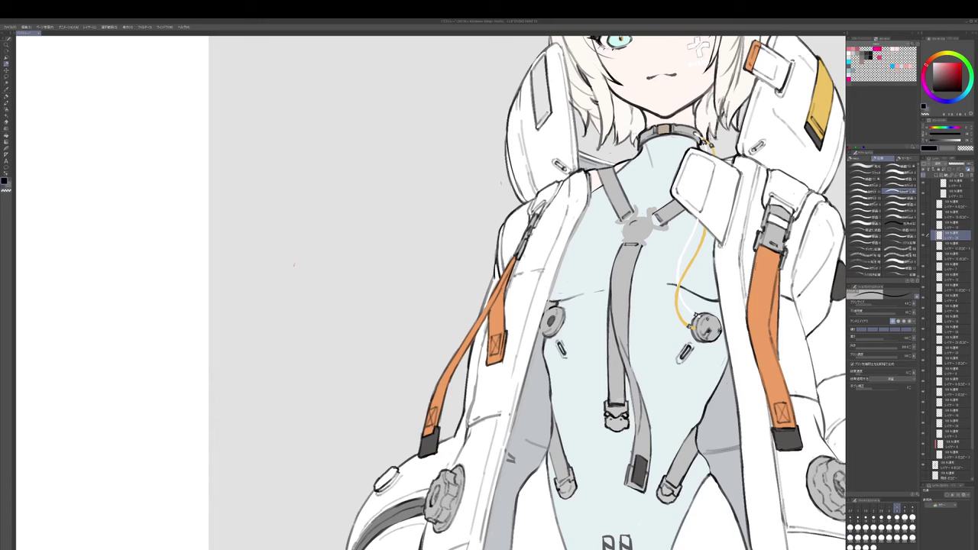
{"action": "left_click_drag", "start_coordinate": [632, 223], "coordinate": [643, 219]}
{"action": "left_click_drag", "start_coordinate": [628, 229], "coordinate": [630, 219]}
{"action": "key", "text": "p"}
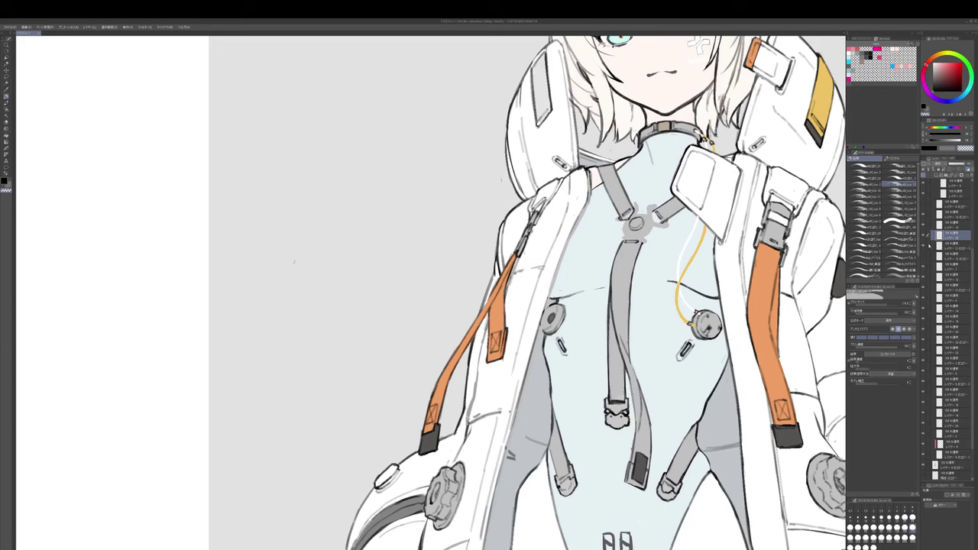
{"action": "key", "text": "ctrl+e"}
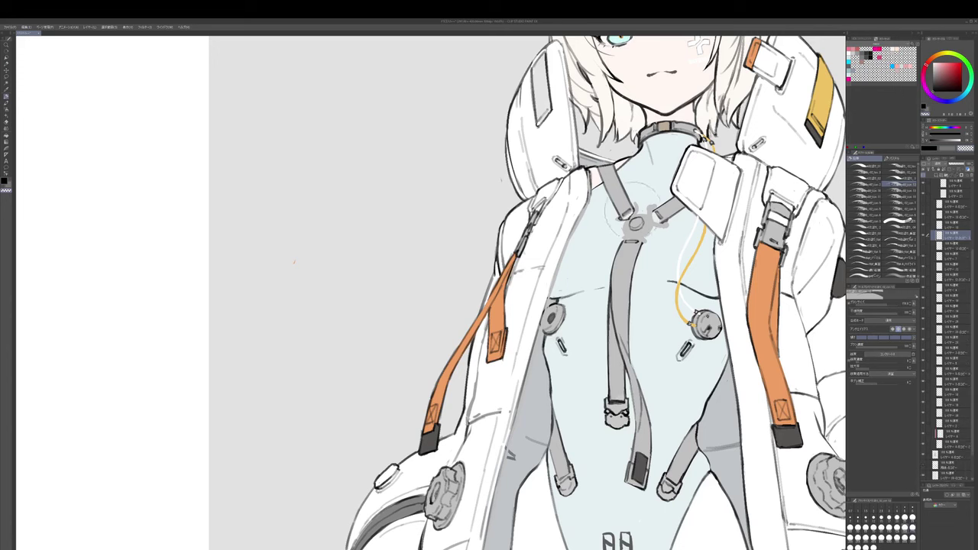
- Outline the hub arm that joins the left shoulder strap in black and touch up its grey fill
{"action": "left_click", "coordinate": [628, 211], "text": "alt"}
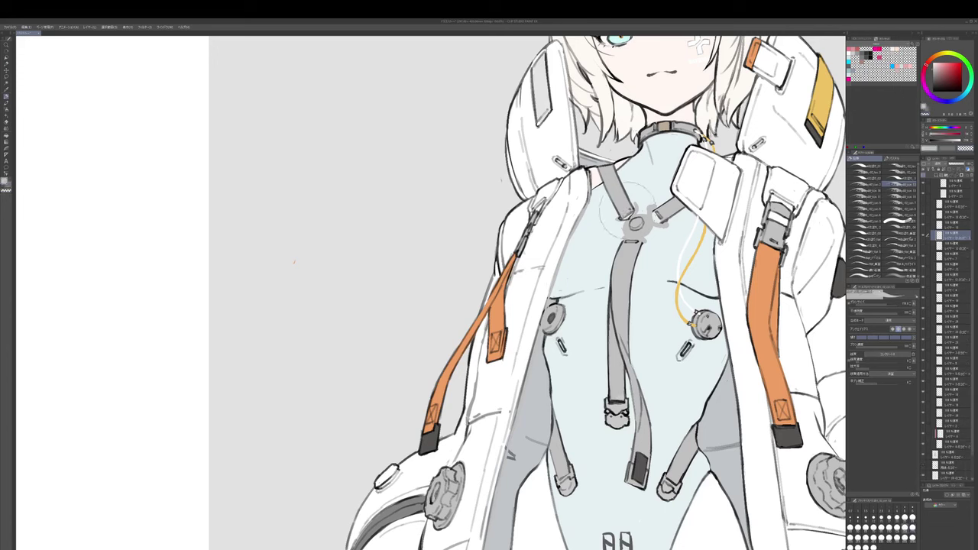
{"action": "left_click", "coordinate": [741, 165], "text": "alt"}
{"action": "key", "text": "b"}
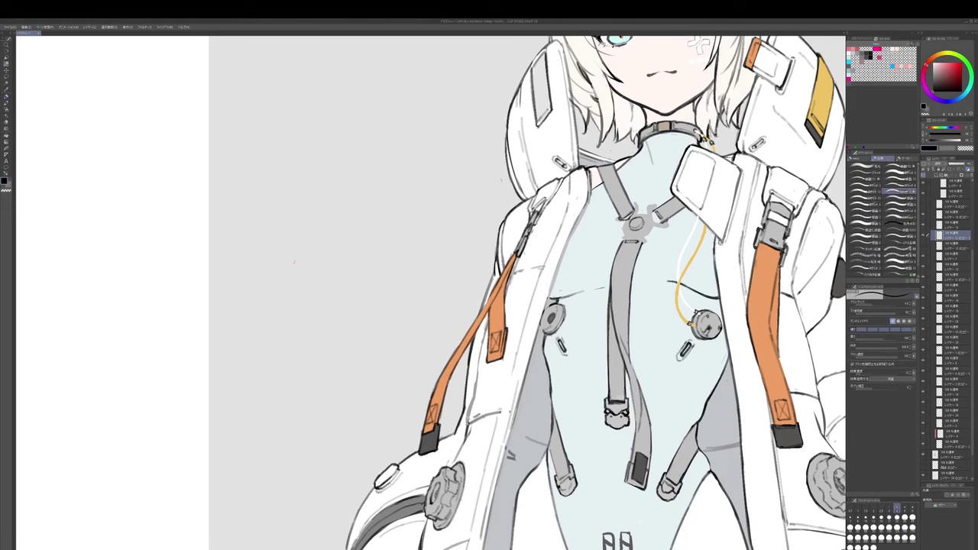
{"action": "key", "text": "b"}
{"action": "left_click", "coordinate": [628, 224], "text": "alt"}
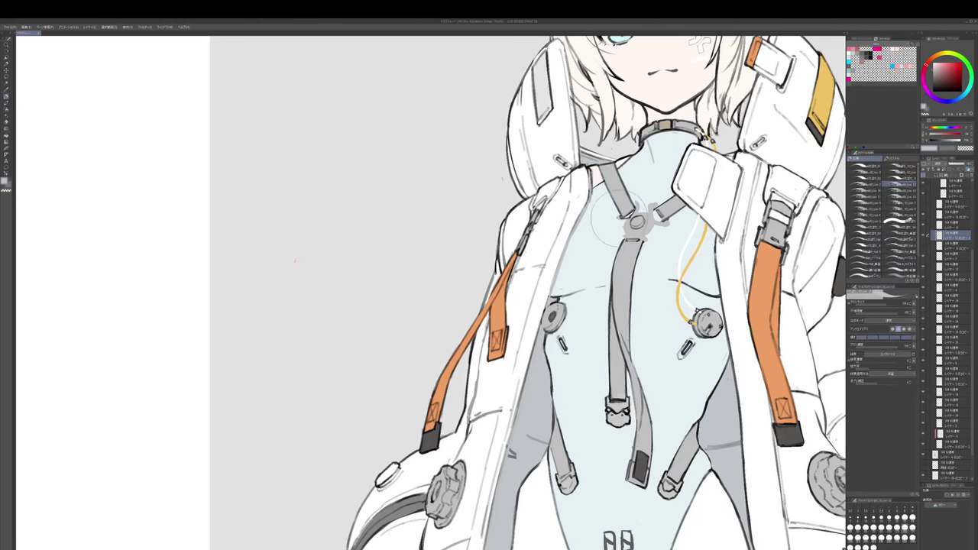
{"action": "key", "text": "p"}
{"action": "left_click", "coordinate": [870, 56]}
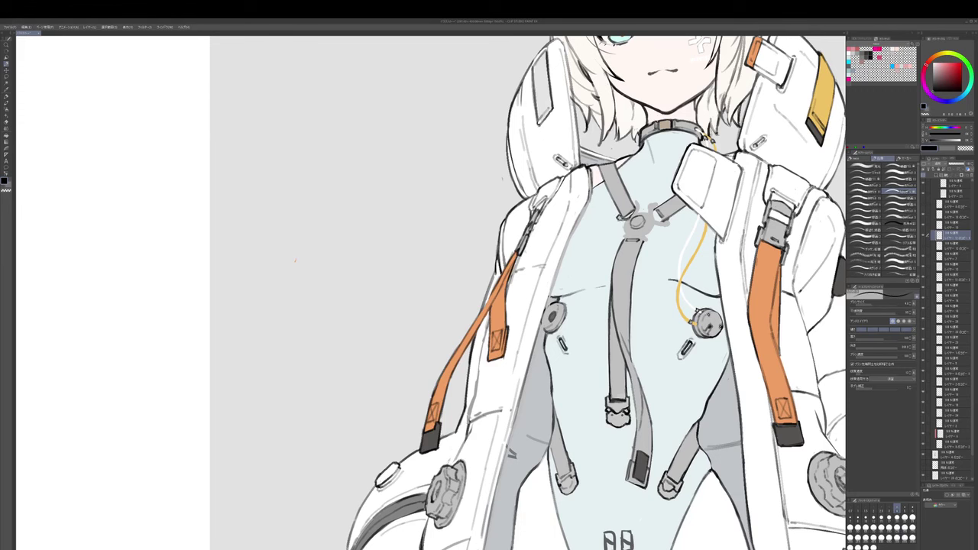
{"action": "key", "text": "p"}
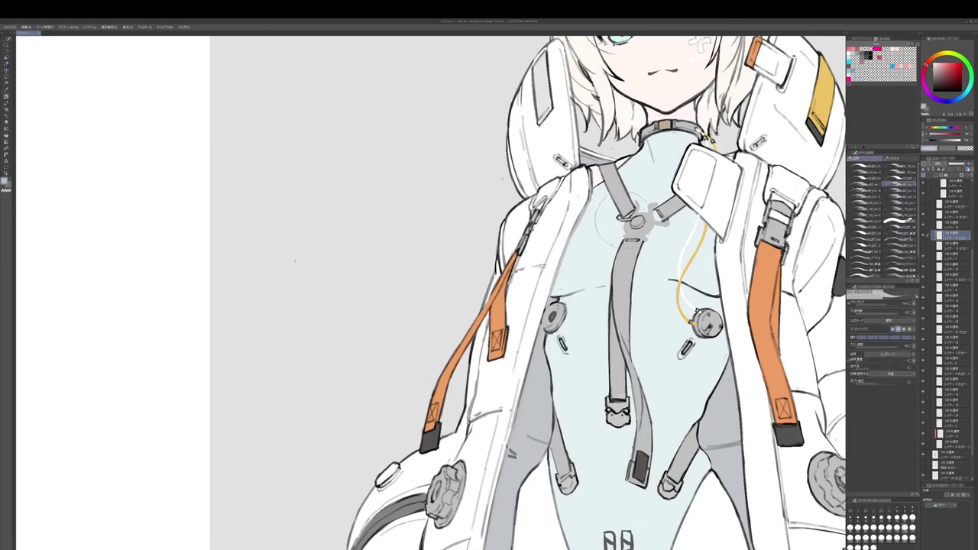
{"action": "key", "text": "["}
{"action": "key", "text": "bracketright"}
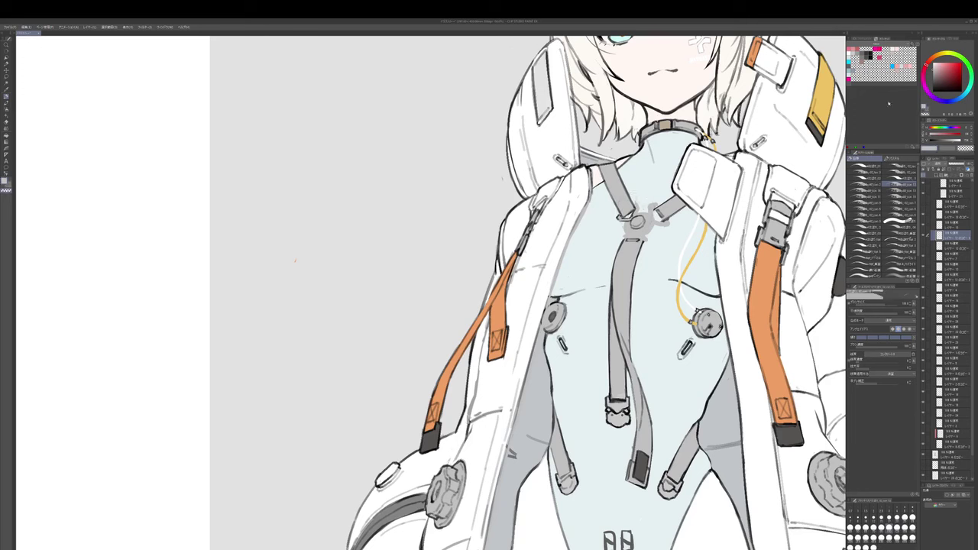
- Outline the hub arm and loop holding the right shoulder strap in black, cleaning up the grey around it
{"action": "key", "text": "b"}
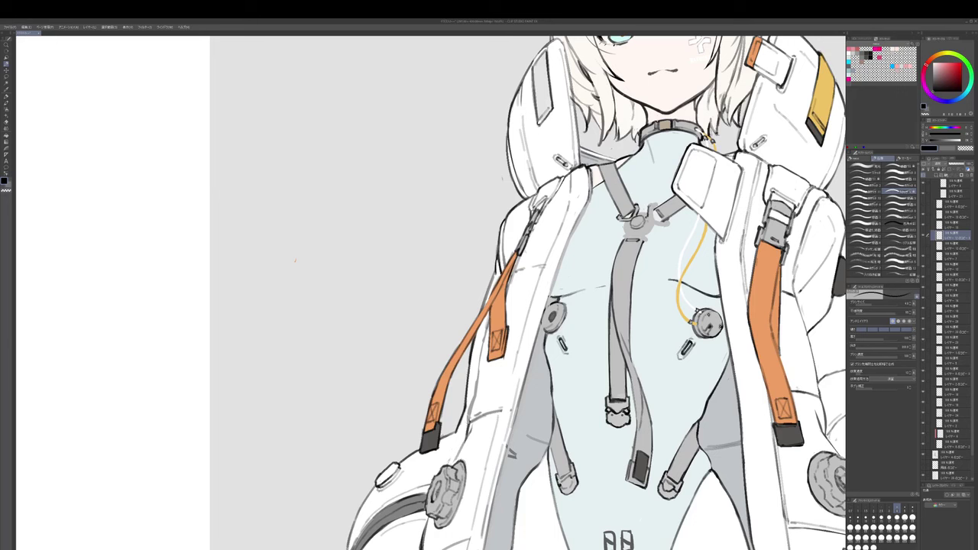
{"action": "key", "text": "p"}
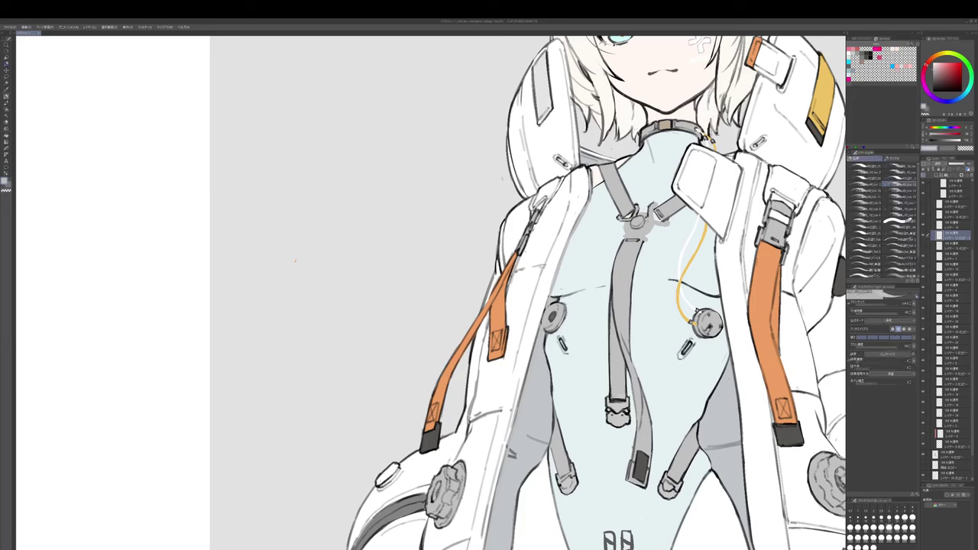
{"action": "key", "text": "bracketleft"}
{"action": "key", "text": "p"}
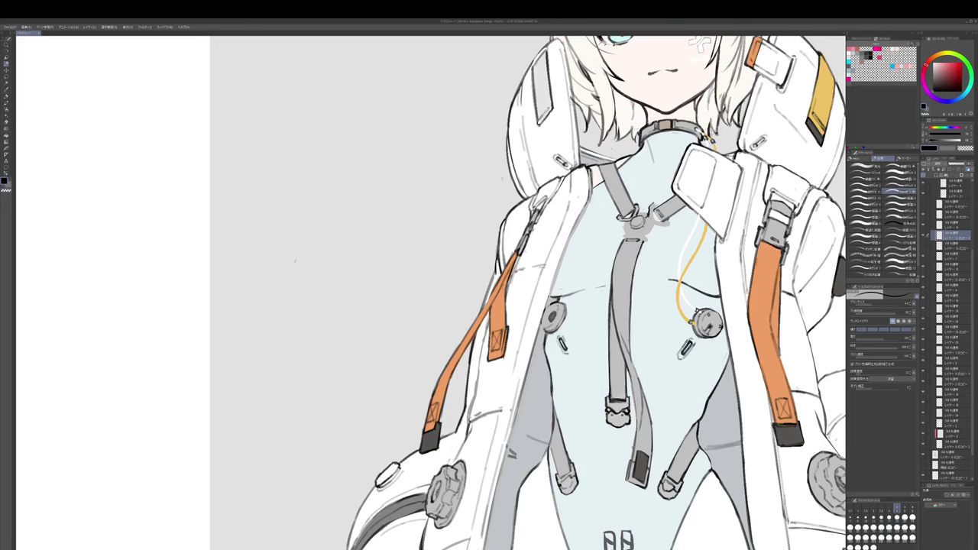
{"action": "key", "text": "p"}
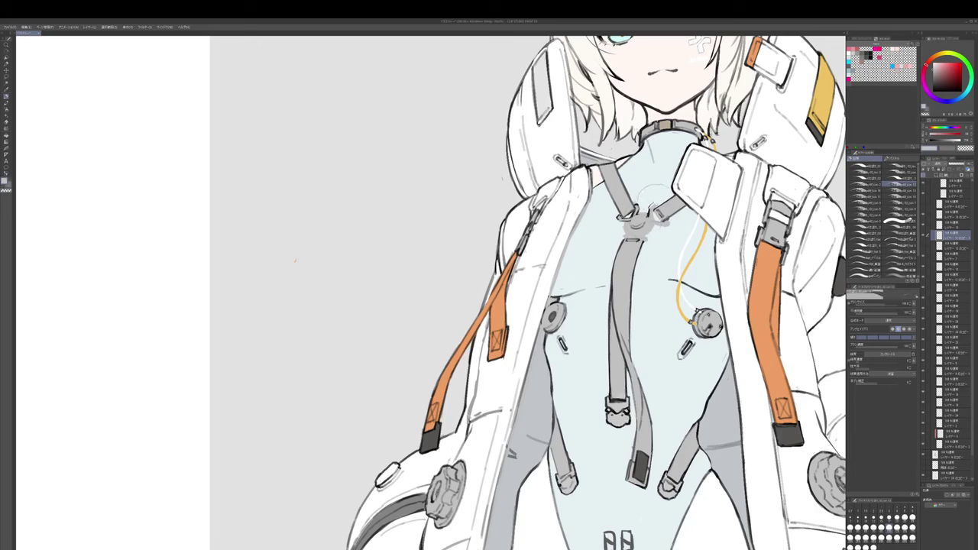
{"action": "key", "text": "p"}
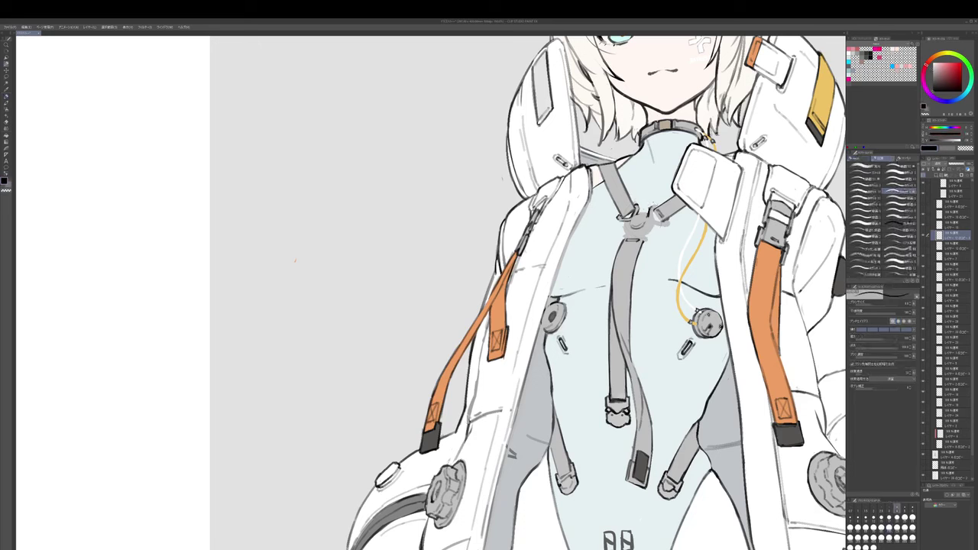
{"action": "left_click_drag", "start_coordinate": [650, 208], "coordinate": [664, 223]}
{"action": "left_click_drag", "start_coordinate": [656, 223], "coordinate": [665, 216]}
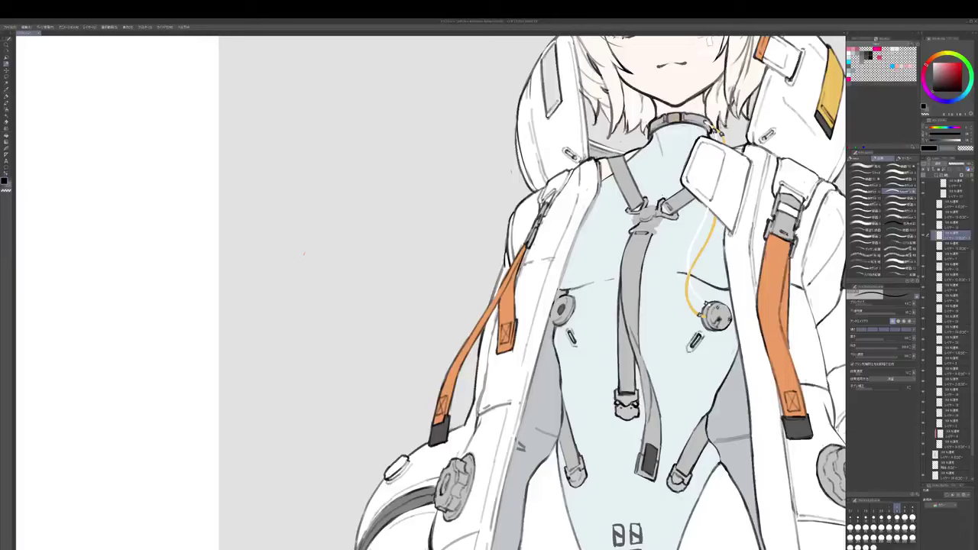
- Ink the buckle's lower arm around the vertical strap and complete the left arm's contour, touching up the grey fill
{"action": "key", "text": "shift+space"}
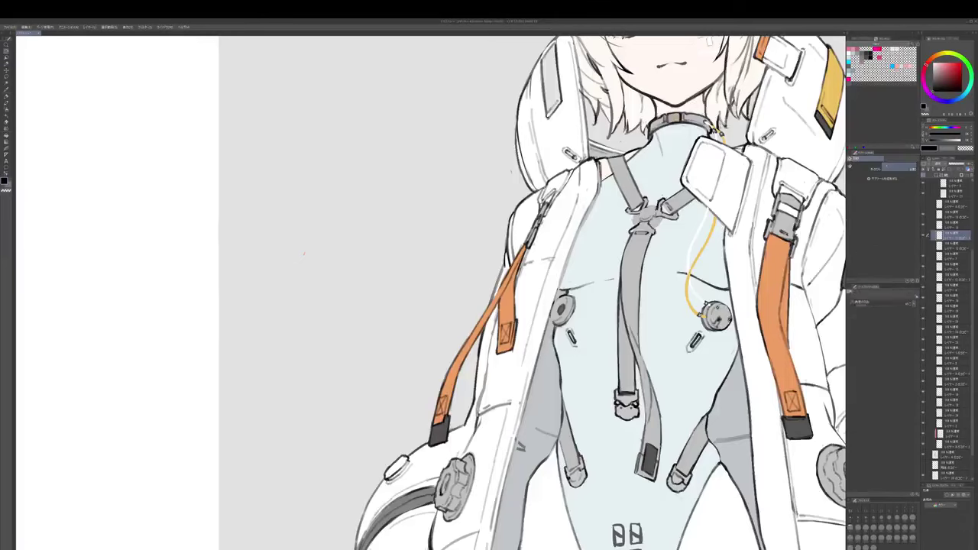
{"action": "left_click_drag", "start_coordinate": [609, 201], "coordinate": [621, 206]}
{"action": "key", "text": "b"}
{"action": "left_click", "coordinate": [617, 202], "text": "alt"}
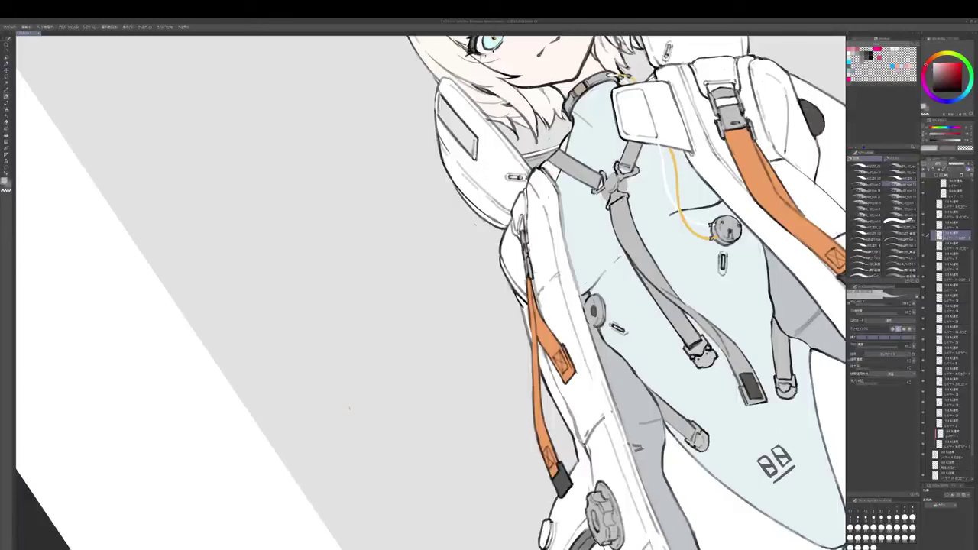
{"action": "left_click", "coordinate": [614, 200], "text": "alt"}
{"action": "key", "text": "p"}
{"action": "key", "text": "b"}
{"action": "left_click", "coordinate": [611, 191], "text": "alt"}
{"action": "key", "text": "p"}
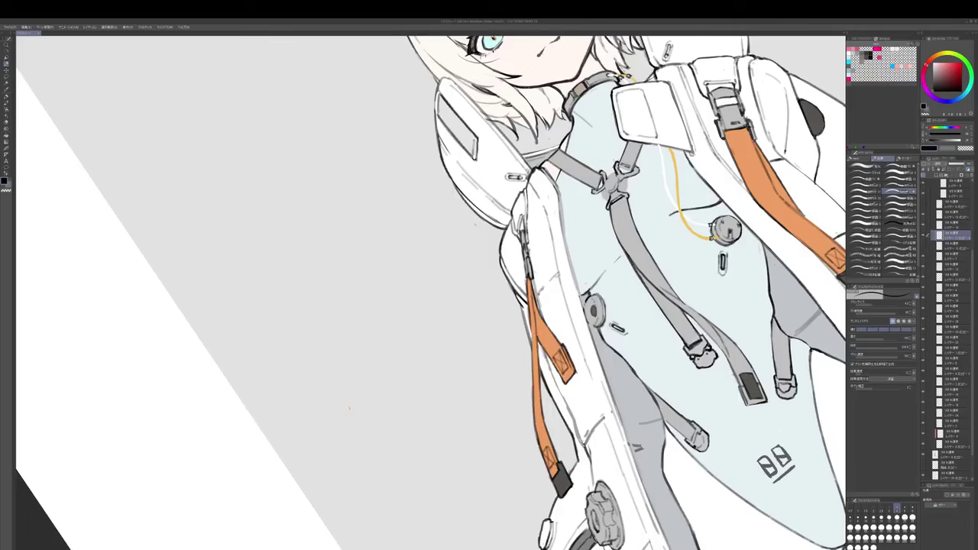
{"action": "left_click_drag", "start_coordinate": [616, 199], "coordinate": [620, 202]}
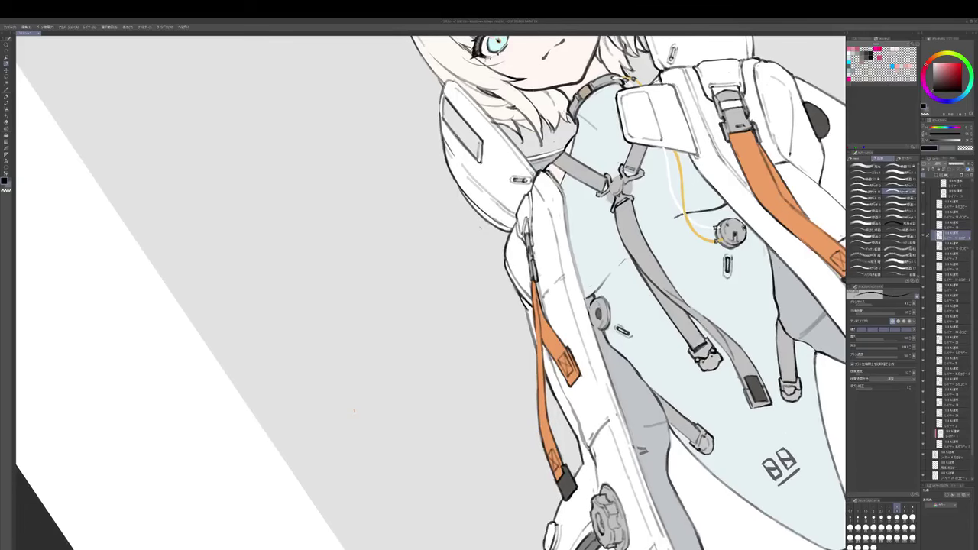
{"action": "left_click_drag", "start_coordinate": [599, 192], "coordinate": [609, 198]}
{"action": "left_click_drag", "start_coordinate": [354, 411], "coordinate": [364, 395]}
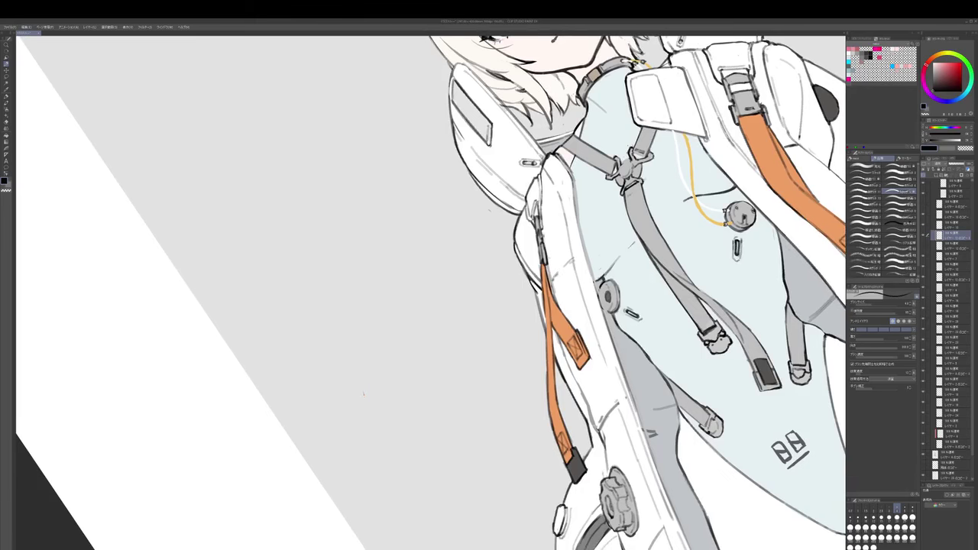
- Redraw the round button at the buckle's centre with a dark middle and tidy the surrounding arms
{"action": "key", "text": "b"}
{"action": "left_click_drag", "start_coordinate": [653, 182], "coordinate": [654, 209]}
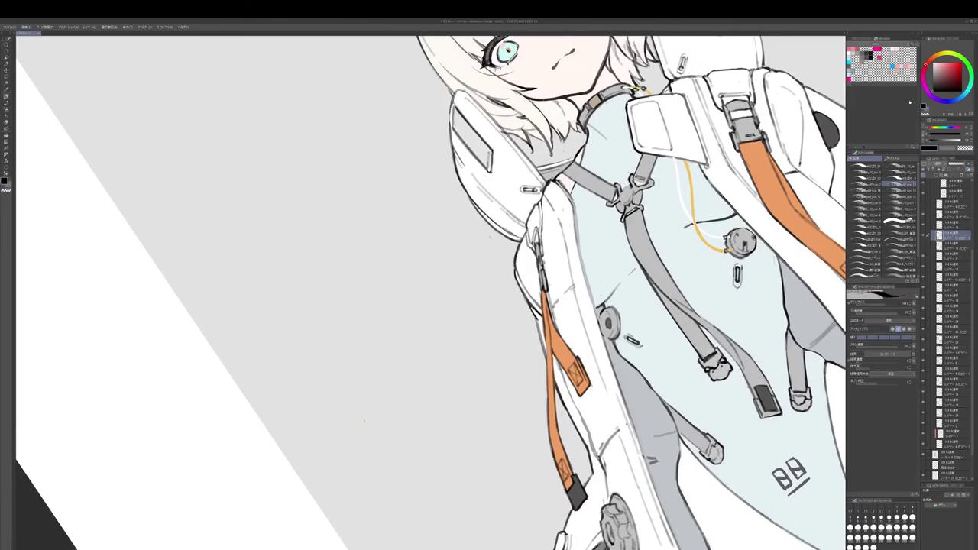
{"action": "key", "text": "p"}
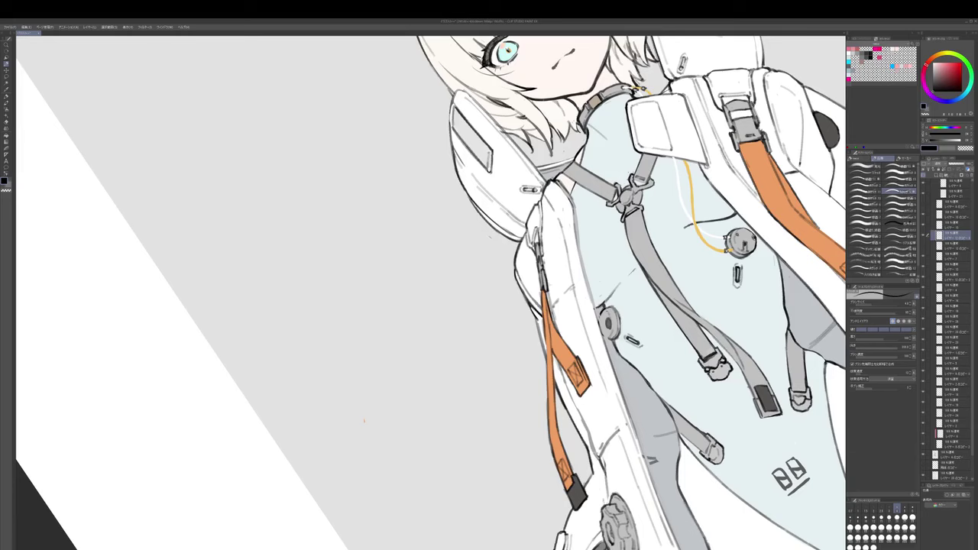
{"action": "key", "text": "r"}
{"action": "left_click_drag", "start_coordinate": [629, 197], "coordinate": [654, 242]}
{"action": "key", "text": "p"}
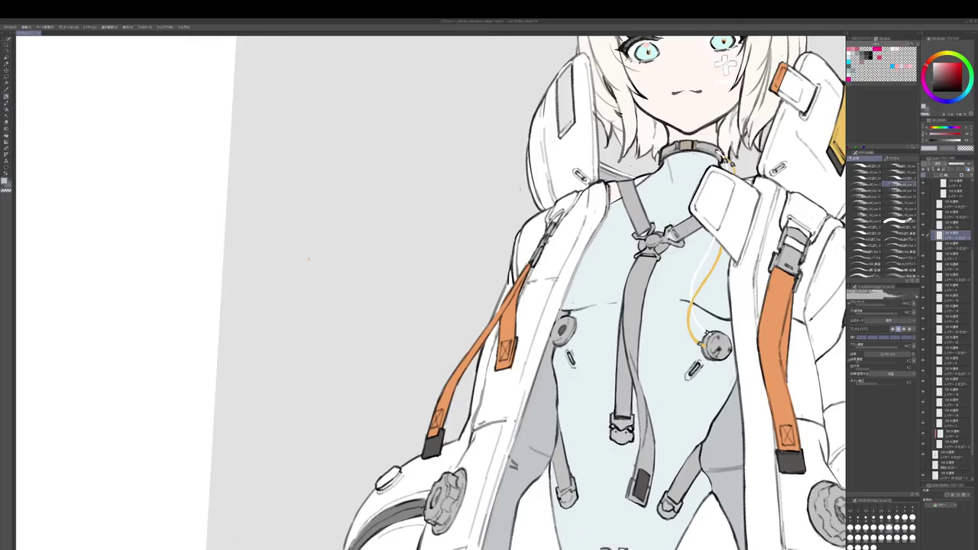
{"action": "left_click_drag", "start_coordinate": [670, 243], "coordinate": [673, 236]}
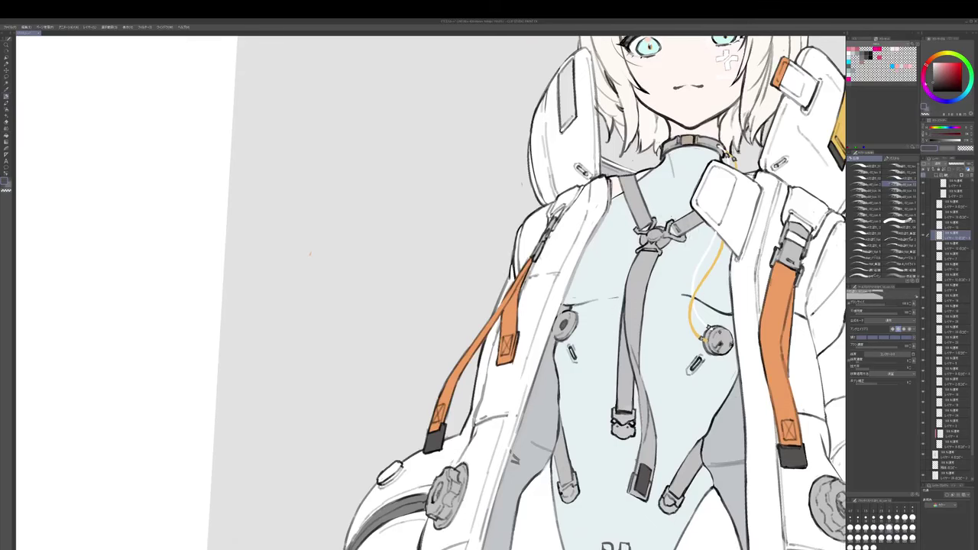
{"action": "key", "text": "p"}
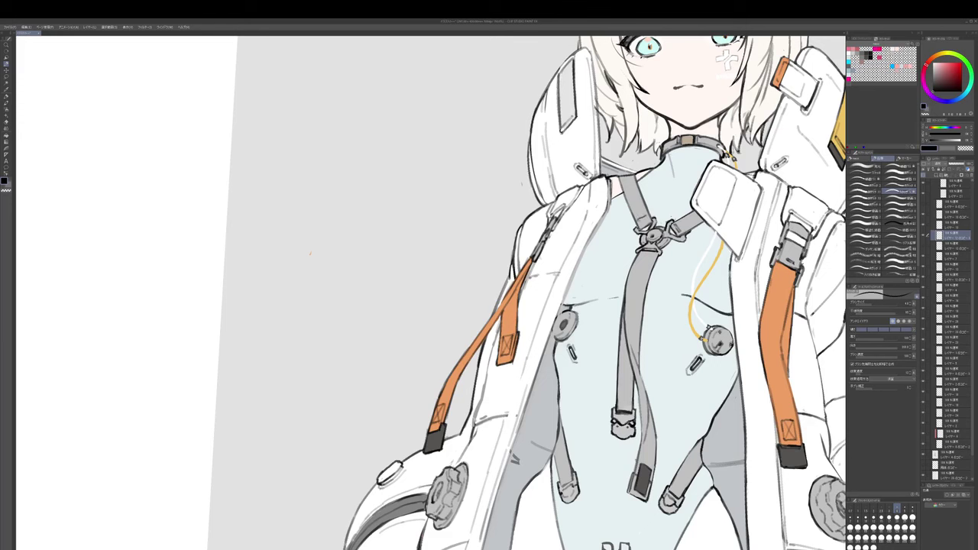
- Examine the whole character, the face and the redesigned harness buckle at different magnifications
{"action": "key", "text": "r"}
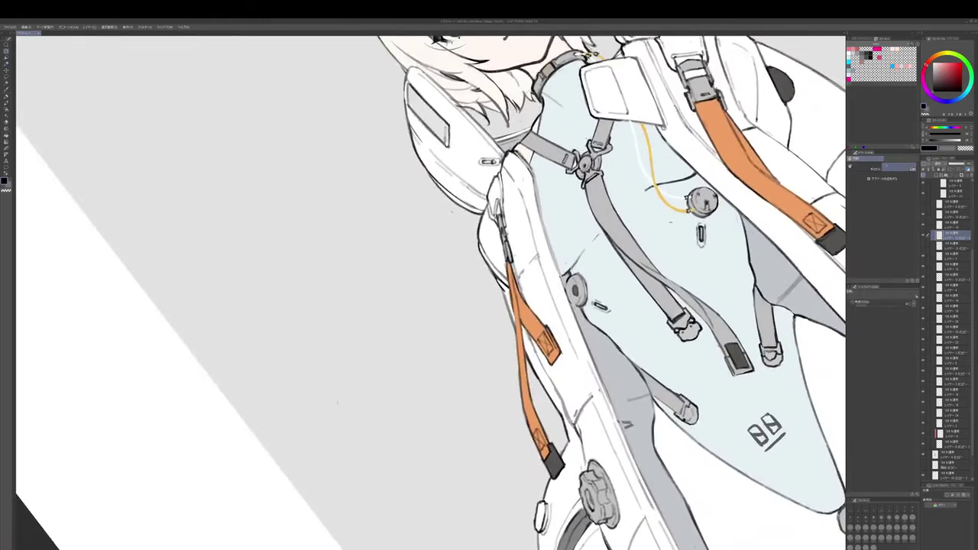
{"action": "scroll", "coordinate": [650, 236], "scroll_direction": "down", "scroll_amount": 5}
{"action": "left_click_drag", "start_coordinate": [668, 122], "coordinate": [719, 342]}
{"action": "left_click_drag", "start_coordinate": [719, 341], "coordinate": [695, 236]}
{"action": "scroll", "coordinate": [706, 208], "scroll_direction": "up", "scroll_amount": 1}
{"action": "key", "text": "p"}
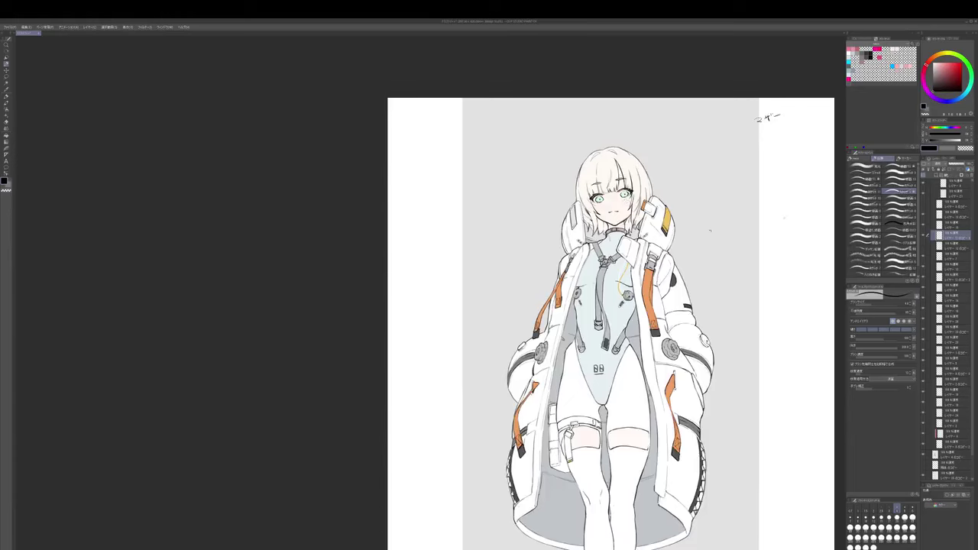
{"action": "scroll", "coordinate": [626, 201], "scroll_direction": "up", "scroll_amount": 8}
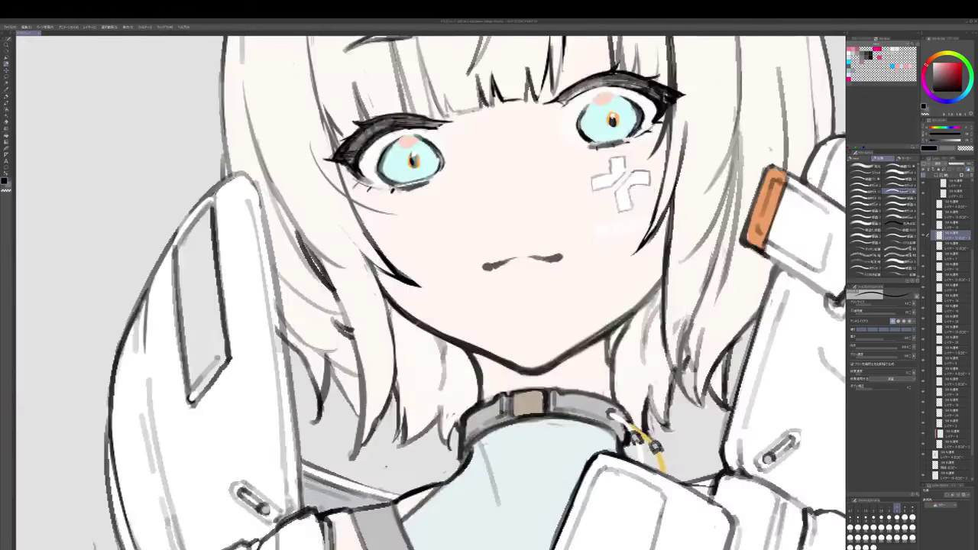
{"action": "scroll", "coordinate": [594, 196], "scroll_direction": "down", "scroll_amount": 8}
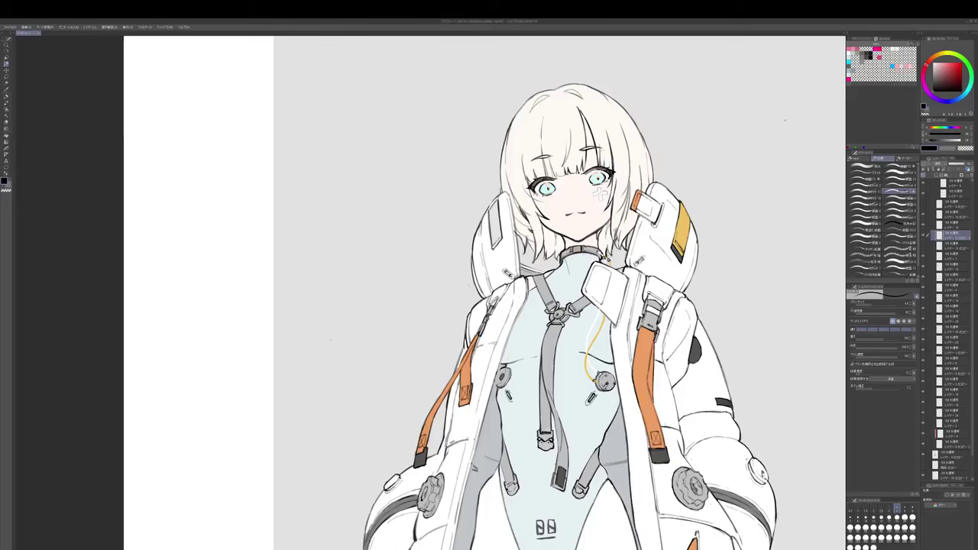
{"action": "left_click_drag", "start_coordinate": [599, 194], "coordinate": [473, 273]}
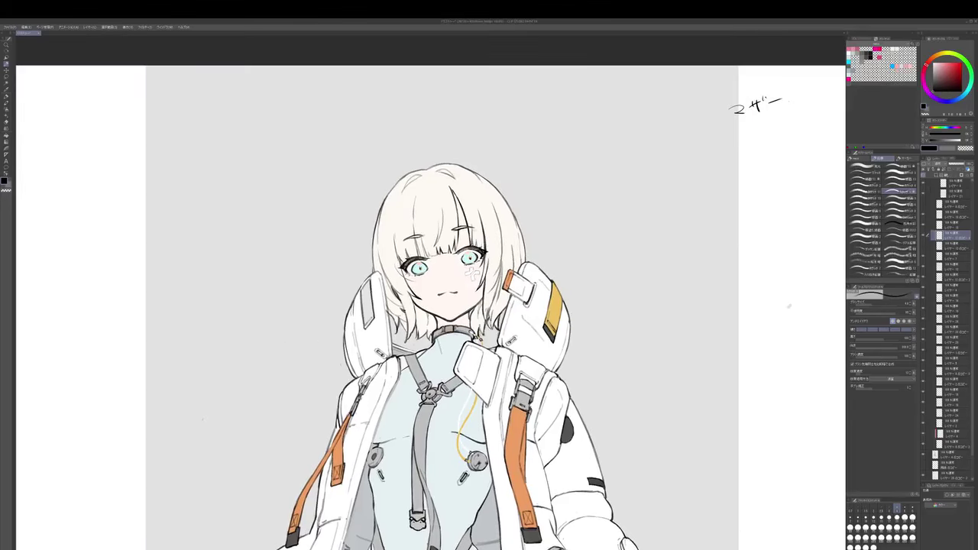
- Write a three-line handwritten note in black beside the character's head on the topmost layer
{"action": "left_click", "coordinate": [776, 102], "text": "ctrl+shift"}
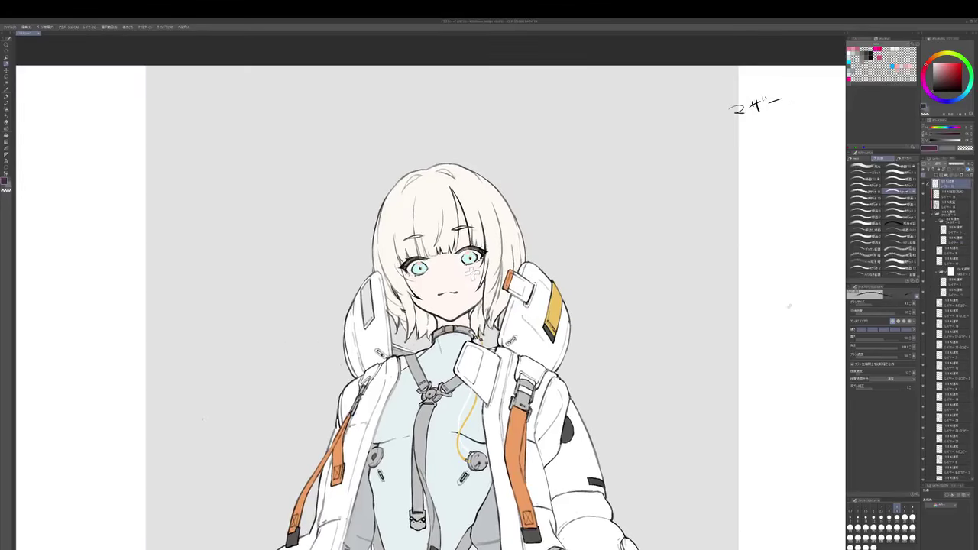
{"action": "left_click_drag", "start_coordinate": [706, 208], "coordinate": [714, 203]}
{"action": "key", "text": "p"}
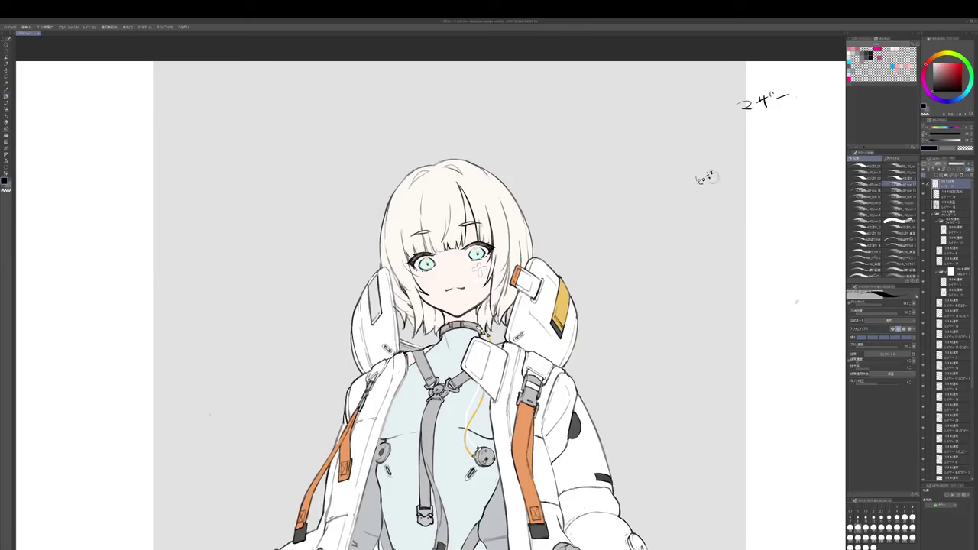
{"action": "left_click_drag", "start_coordinate": [714, 177], "coordinate": [767, 161]}
{"action": "left_click_drag", "start_coordinate": [703, 199], "coordinate": [761, 170]}
{"action": "left_click_drag", "start_coordinate": [707, 209], "coordinate": [708, 219]}
{"action": "left_click_drag", "start_coordinate": [727, 196], "coordinate": [754, 198]}
- Select the chest harness with its buckle and hanging straps, cut it out, paste it back and shift it slightly lower on the torso
{"action": "left_click_drag", "start_coordinate": [638, 548], "coordinate": [798, 334]}
{"action": "scroll", "coordinate": [650, 256], "scroll_direction": "down", "scroll_amount": 2}
{"action": "left_click_drag", "start_coordinate": [807, 171], "coordinate": [789, 76]}
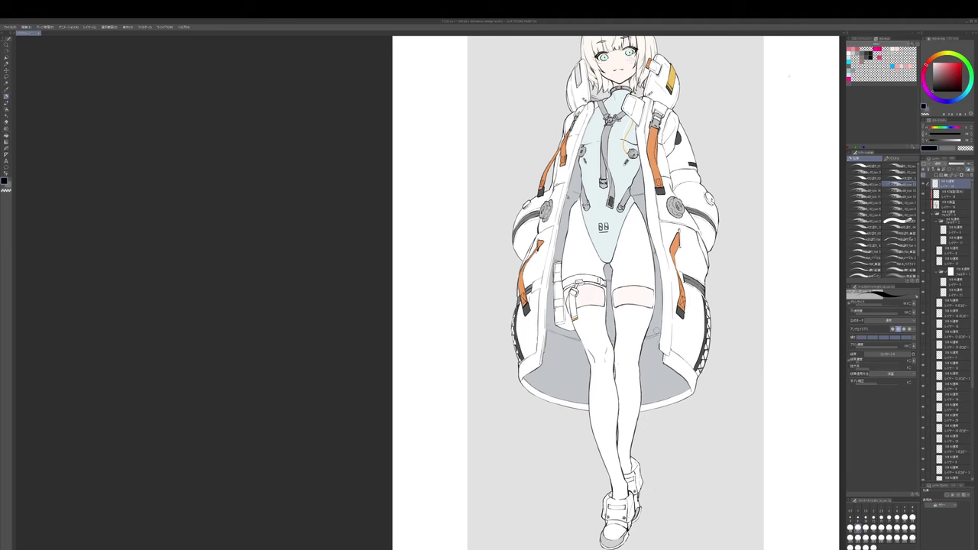
{"action": "left_click_drag", "start_coordinate": [639, 243], "coordinate": [602, 257]}
{"action": "key", "text": "p"}
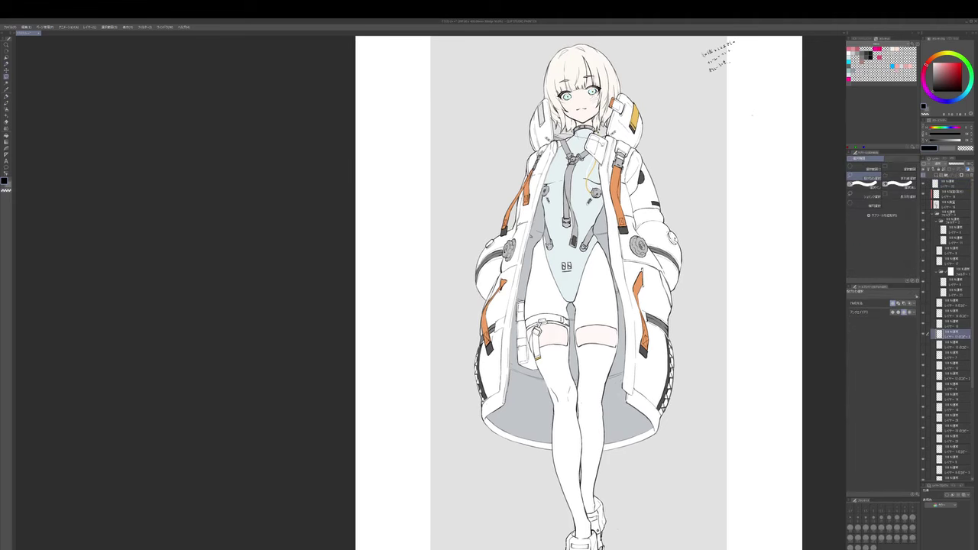
{"action": "mouse_move", "coordinate": [586, 211]}
{"action": "left_mouse_down"}
{"action": "mouse_move", "coordinate": [556, 244]}
{"action": "mouse_move", "coordinate": [556, 145]}
{"action": "left_mouse_up"}
{"action": "key", "text": "Delete"}
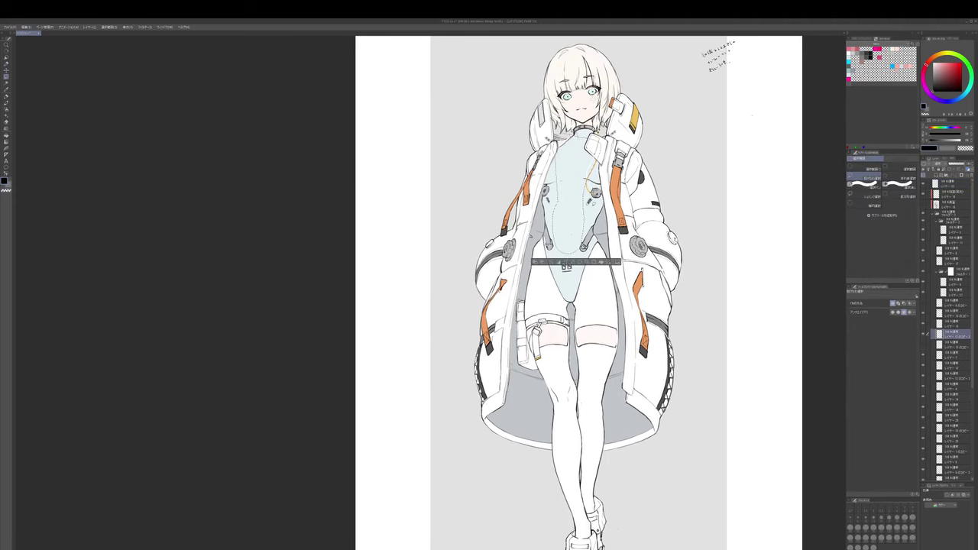
{"action": "key", "text": "ctrl+v"}
{"action": "key", "text": "p"}
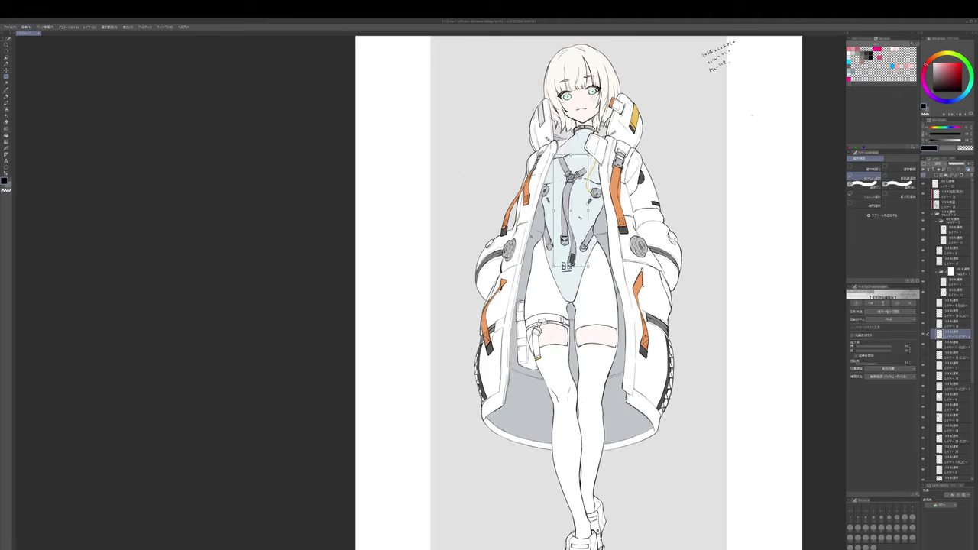
- Extend both upper harness straps in grey from the lowered buckle up to the shoulders
{"action": "key", "text": "m"}
{"action": "key", "text": "p"}
{"action": "left_click", "coordinate": [567, 165], "text": "alt"}
{"action": "key", "text": "bracketright"}
{"action": "key", "text": "bracketright"}
{"action": "key", "text": "bracketright"}
{"action": "key", "text": "bracketright"}
{"action": "key", "text": "bracketright"}
{"action": "key", "text": "bracketright"}
{"action": "key", "text": "bracketright"}
{"action": "key", "text": "bracketright"}
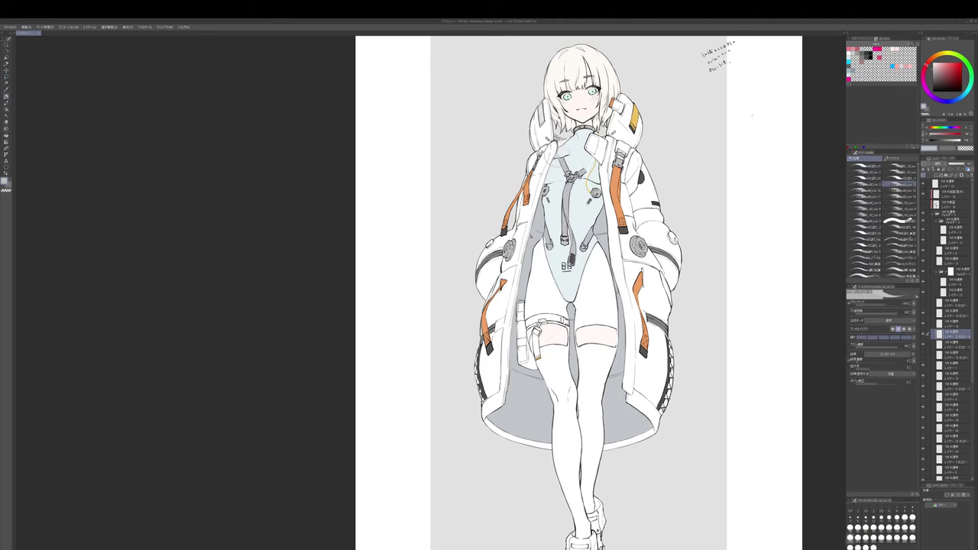
{"action": "key", "text": "c"}
{"action": "key", "text": "c"}
{"action": "key", "text": "bracketright"}
{"action": "left_click_drag", "start_coordinate": [598, 159], "coordinate": [582, 174]}
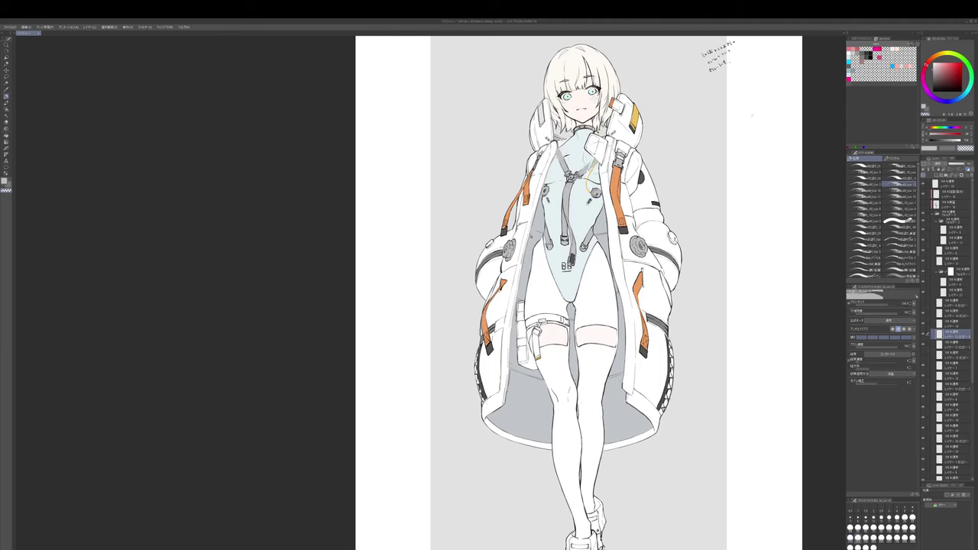
- Undo the lowering of the chest harness and its strap extensions, and clear the selection
{"action": "left_click_drag", "start_coordinate": [590, 162], "coordinate": [592, 160]}
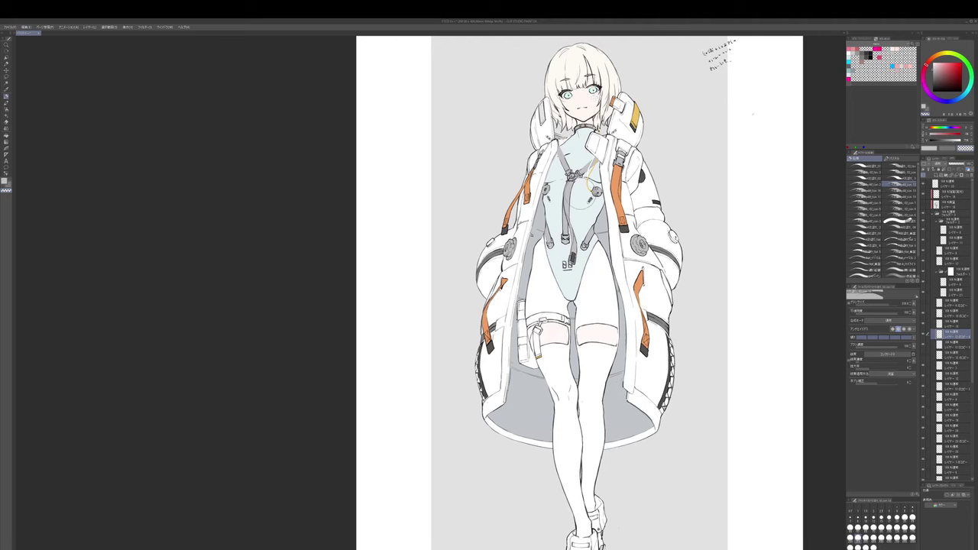
{"action": "key", "text": "ctrl+z"}
{"action": "key", "text": "ctrl+z"}
{"action": "key", "text": "ctrl+z"}
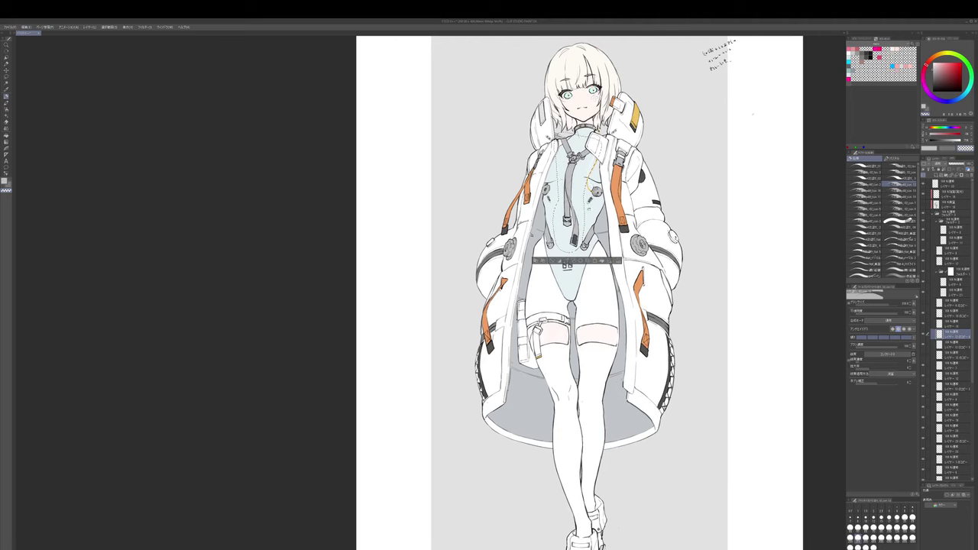
{"action": "left_click_drag", "start_coordinate": [589, 148], "coordinate": [590, 139]}
{"action": "key", "text": "ctrl+d"}
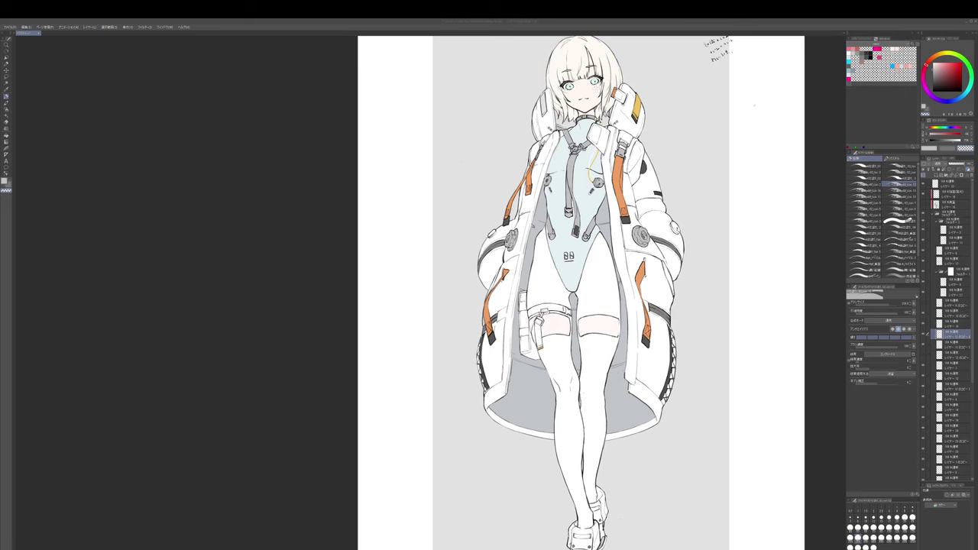
- Erase the loose lower end of the central strap hanging from the harness buckle on its own layer
{"action": "left_click_drag", "start_coordinate": [694, 261], "coordinate": [698, 272]}
{"action": "key", "text": "c"}
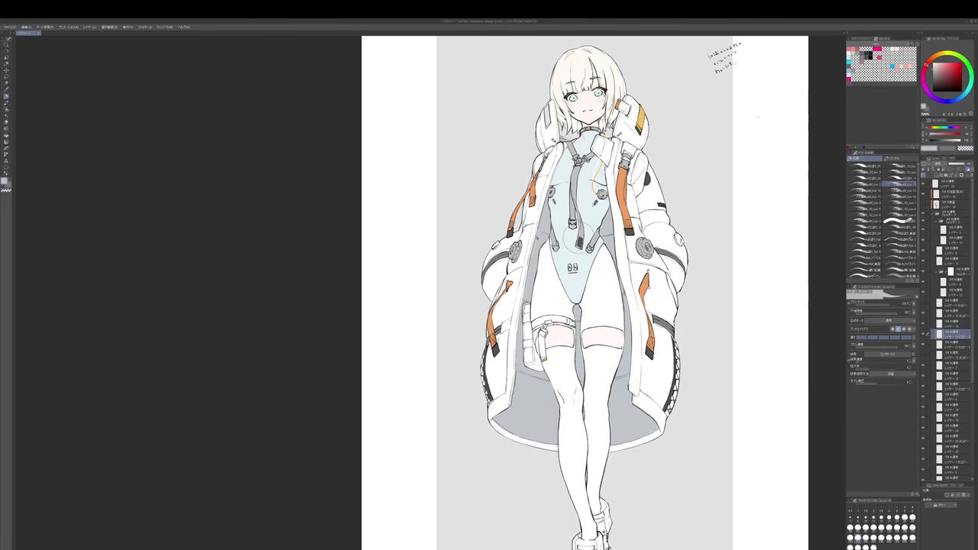
{"action": "key", "text": "ctrl+c"}
{"action": "key", "text": "ctrl+v"}
{"action": "left_click", "coordinate": [923, 345]}
{"action": "left_click", "coordinate": [572, 225], "text": "alt"}
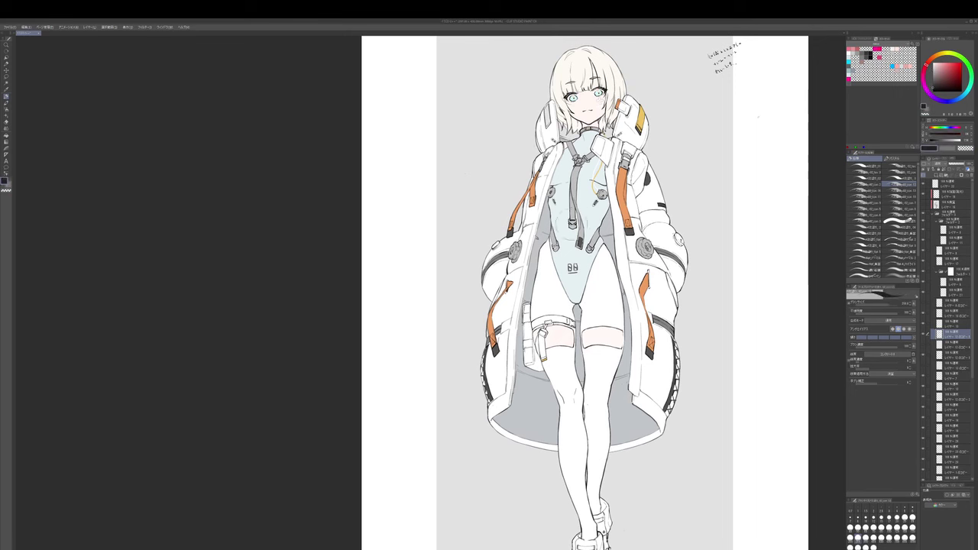
{"action": "left_click", "coordinate": [572, 218], "text": "alt"}
{"action": "mouse_move", "coordinate": [572, 218]}
{"action": "left_mouse_down"}
{"action": "mouse_move", "coordinate": [571, 242]}
{"action": "mouse_move", "coordinate": [570, 223]}
{"action": "mouse_move", "coordinate": [555, 230]}
{"action": "left_mouse_up"}
{"action": "key", "text": "c"}
{"action": "mouse_move", "coordinate": [558, 237]}
{"action": "left_mouse_down"}
{"action": "mouse_move", "coordinate": [574, 202]}
{"action": "mouse_move", "coordinate": [559, 261]}
{"action": "left_mouse_up"}
- Paint the central harness strap in grey straight down the torso to the crotch of the bodysuit
{"action": "key", "text": "c"}
{"action": "left_click_drag", "start_coordinate": [566, 214], "coordinate": [557, 239]}
{"action": "left_click_drag", "start_coordinate": [588, 274], "coordinate": [579, 301]}
{"action": "left_click_drag", "start_coordinate": [560, 283], "coordinate": [573, 304]}
{"action": "mouse_move", "coordinate": [573, 265]}
{"action": "left_mouse_down"}
{"action": "mouse_move", "coordinate": [574, 302]}
{"action": "mouse_move", "coordinate": [575, 219]}
{"action": "left_mouse_up"}
{"action": "left_click_drag", "start_coordinate": [578, 262], "coordinate": [577, 309]}
{"action": "key", "text": "c"}
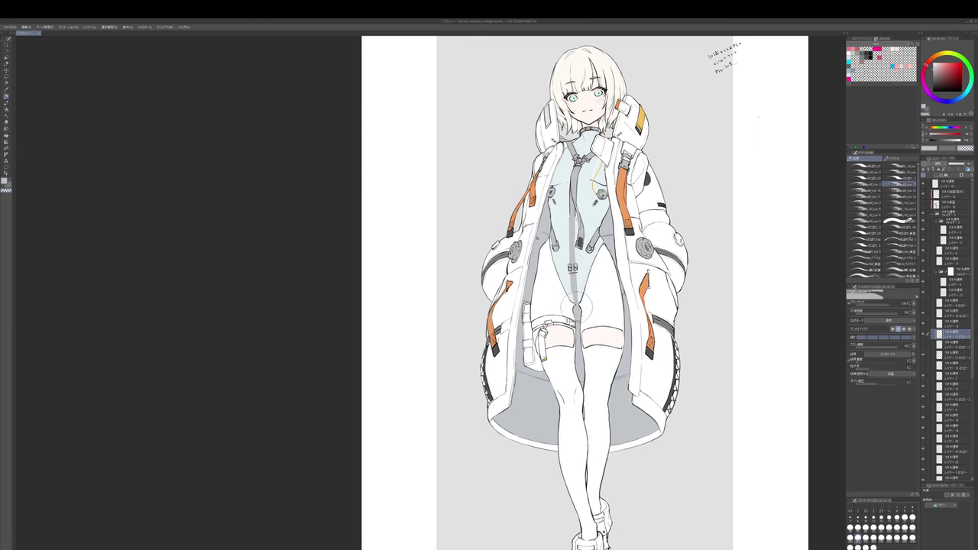
{"action": "key", "text": "c"}
{"action": "key", "text": "c"}
{"action": "left_click_drag", "start_coordinate": [584, 284], "coordinate": [591, 256]}
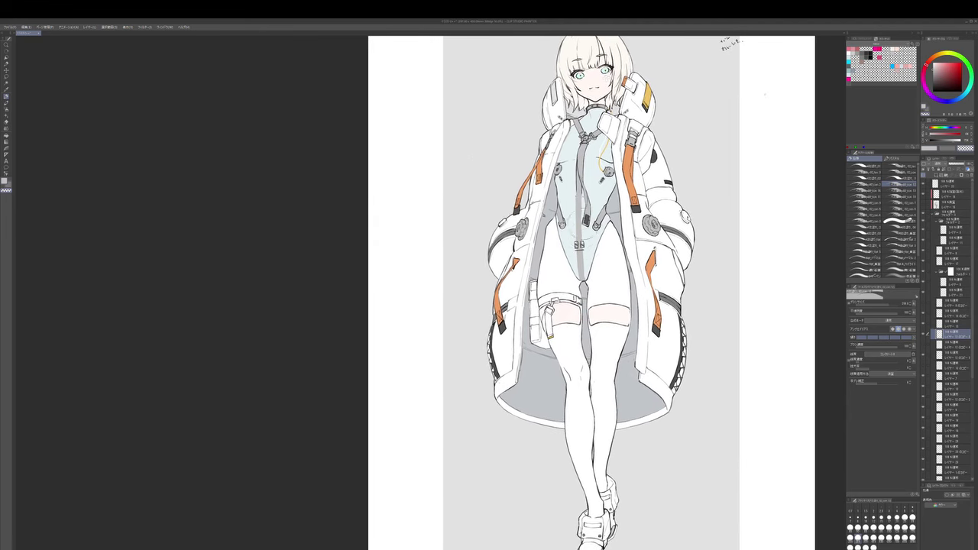
- Erase the middle of the small paired emblem on the lower torso where the central strap crosses it
{"action": "left_click", "coordinate": [956, 240], "text": "ctrl"}
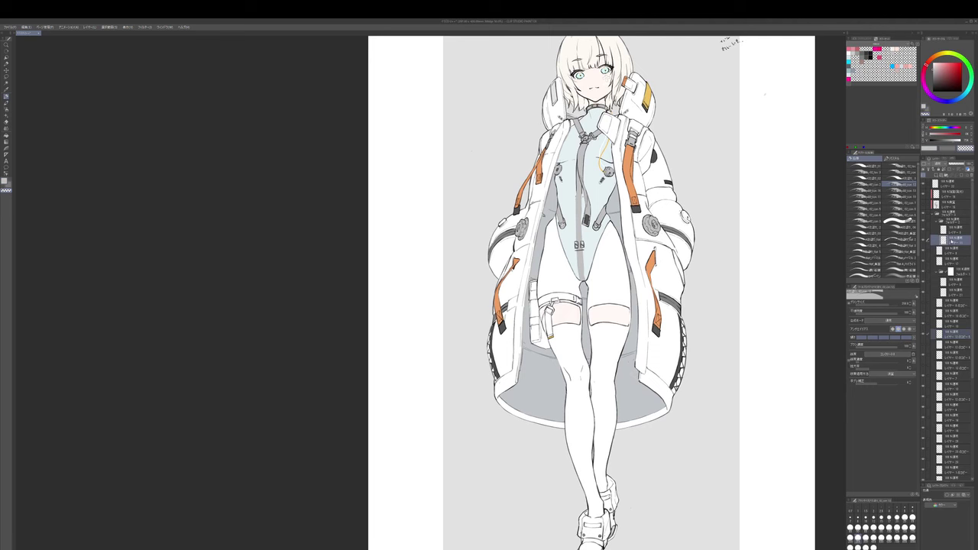
{"action": "key", "text": "e"}
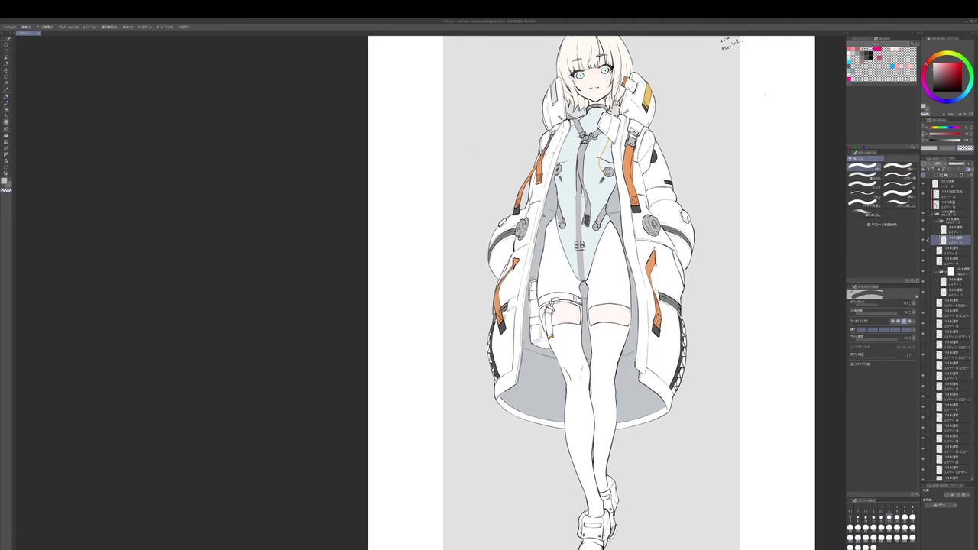
{"action": "key", "text": "bracketright"}
{"action": "key", "text": "bracketright"}
{"action": "left_click_drag", "start_coordinate": [580, 242], "coordinate": [577, 251]}
{"action": "key", "text": "bracketright"}
{"action": "left_click", "coordinate": [581, 198], "text": "ctrl+shift"}
- Clean up the edges of the grey central strap along the lower torso down to the crotch
{"action": "scroll", "coordinate": [581, 198], "scroll_direction": "up", "scroll_amount": 1}
{"action": "key", "text": "p"}
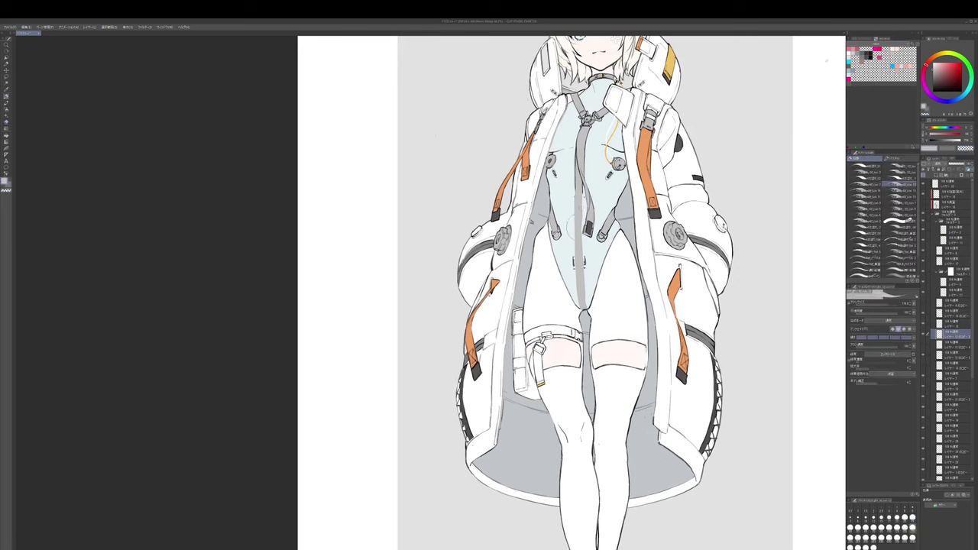
{"action": "key", "text": "bracketright"}
{"action": "key", "text": "c"}
{"action": "key", "text": "bracketright"}
{"action": "scroll", "coordinate": [566, 199], "scroll_direction": "down", "scroll_amount": 1}
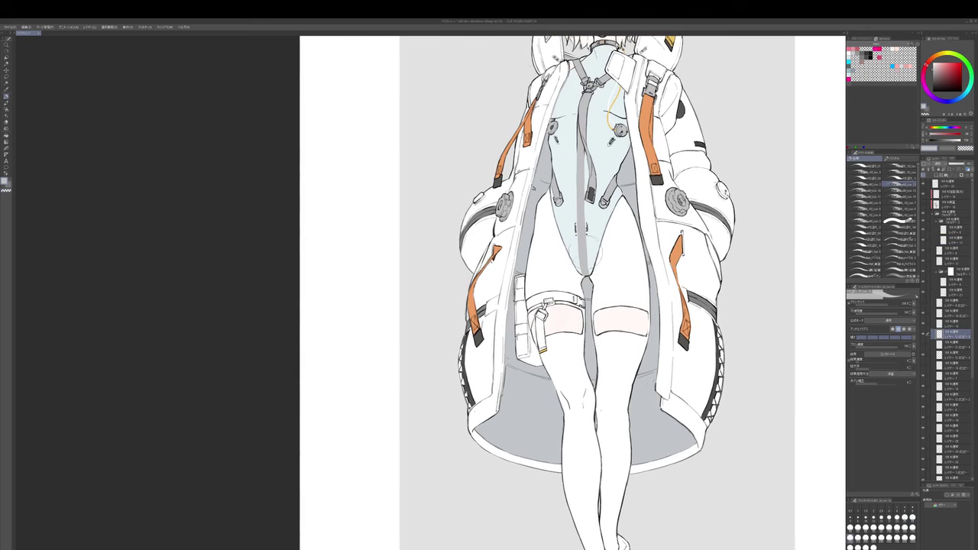
{"action": "key", "text": "bracketright"}
{"action": "key", "text": "bracketleft"}
{"action": "left_click_drag", "start_coordinate": [584, 277], "coordinate": [585, 275]}
- Outline the lower part of the central strap in black down to the crotch
{"action": "left_click", "coordinate": [870, 56]}
{"action": "key", "text": "p"}
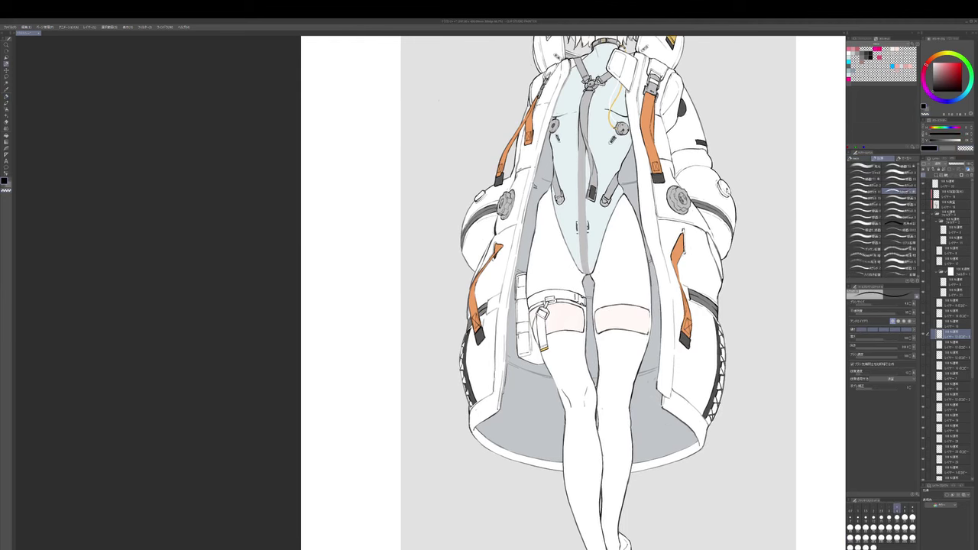
{"action": "key", "text": "bracketright"}
{"action": "left_click_drag", "start_coordinate": [587, 223], "coordinate": [588, 263]}
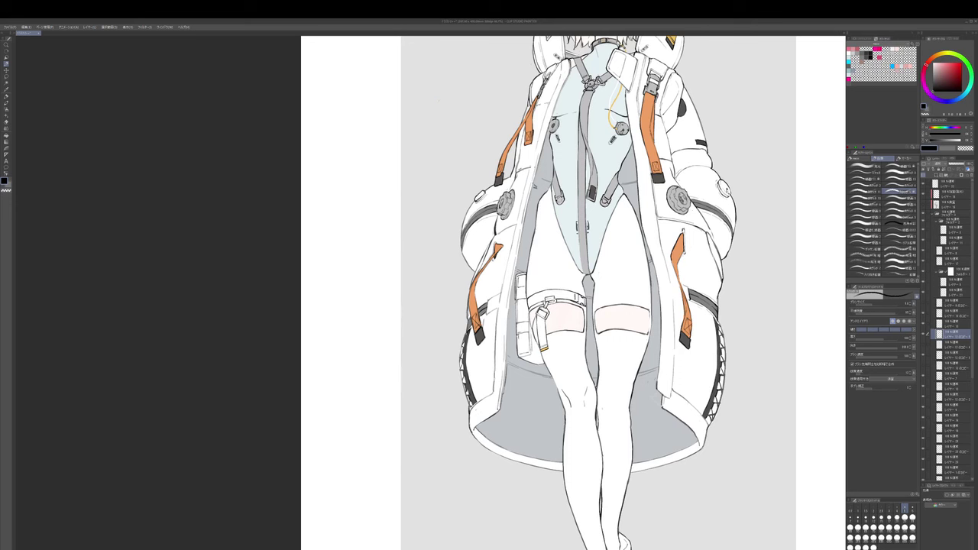
{"action": "key", "text": "bracketright"}
{"action": "key", "text": "p"}
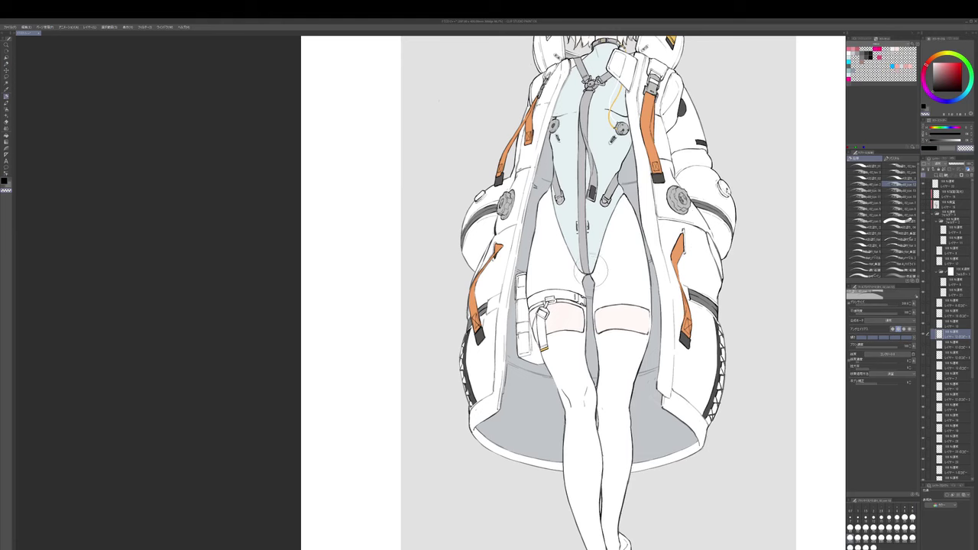
{"action": "mouse_move", "coordinate": [603, 410]}
{"action": "left_mouse_down"}
{"action": "mouse_move", "coordinate": [613, 475]}
{"action": "mouse_move", "coordinate": [621, 278]}
{"action": "mouse_move", "coordinate": [606, 214]}
{"action": "left_mouse_up"}
{"action": "key", "text": "r"}
{"action": "key", "text": "p"}
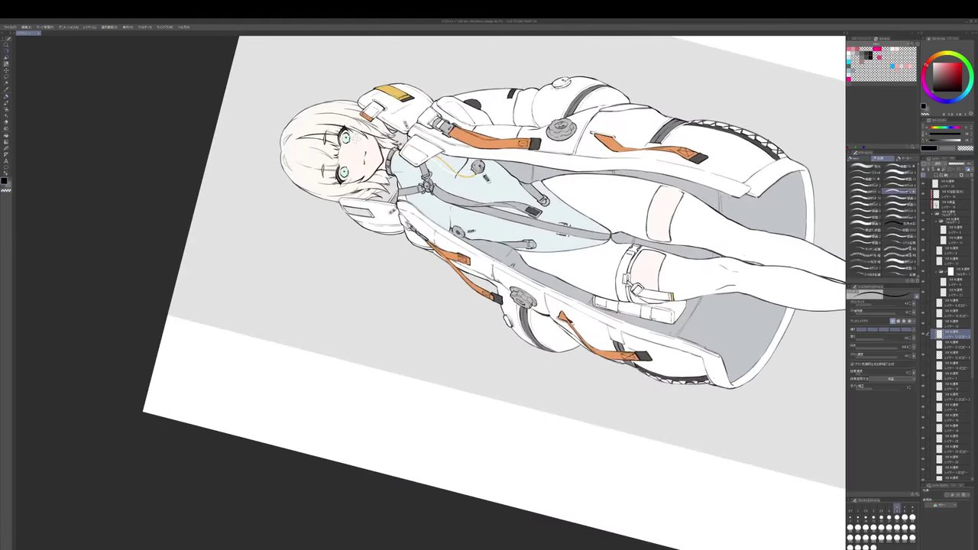
{"action": "key", "text": "bracketright"}
{"action": "key", "text": "r"}
{"action": "mouse_move", "coordinate": [582, 161]}
{"action": "left_mouse_down"}
{"action": "mouse_move", "coordinate": [629, 268]}
{"action": "mouse_move", "coordinate": [595, 407]}
{"action": "mouse_move", "coordinate": [611, 379]}
{"action": "mouse_move", "coordinate": [588, 407]}
{"action": "mouse_move", "coordinate": [638, 303]}
{"action": "left_mouse_up"}
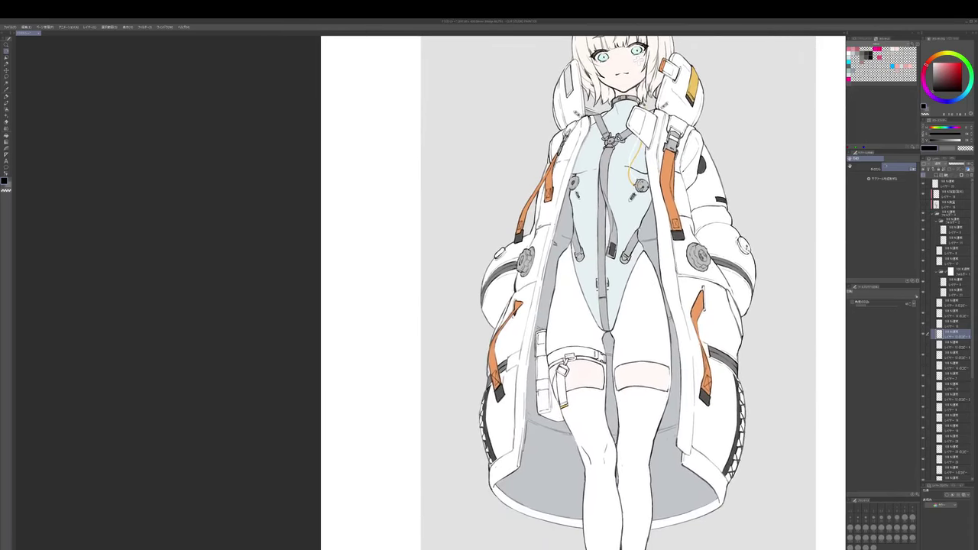
- Examine the whole figure and the extended central strap at different magnifications
{"action": "scroll", "coordinate": [619, 256], "scroll_direction": "down", "scroll_amount": 2}
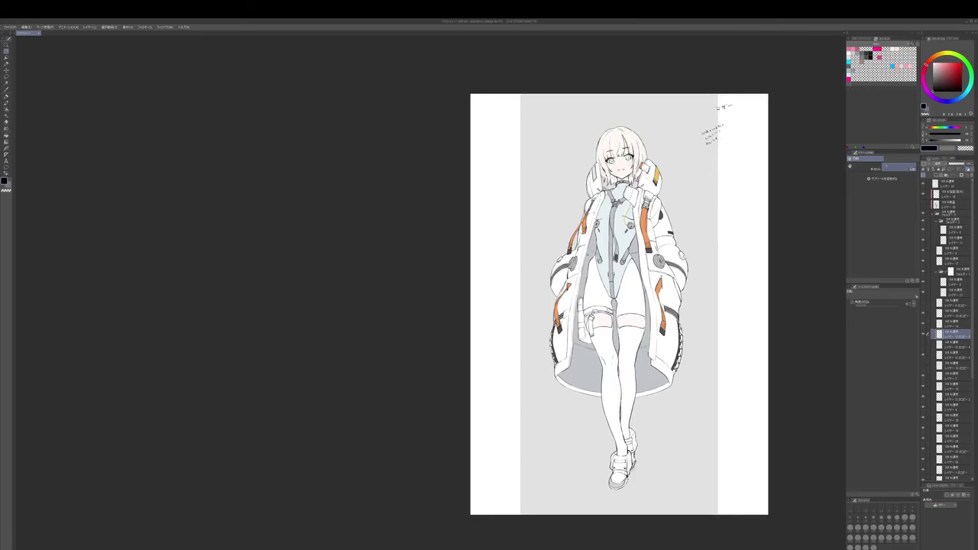
{"action": "left_click_drag", "start_coordinate": [619, 255], "coordinate": [614, 257]}
{"action": "scroll", "coordinate": [610, 267], "scroll_direction": "up", "scroll_amount": 1}
{"action": "scroll", "coordinate": [610, 266], "scroll_direction": "up", "scroll_amount": 1}
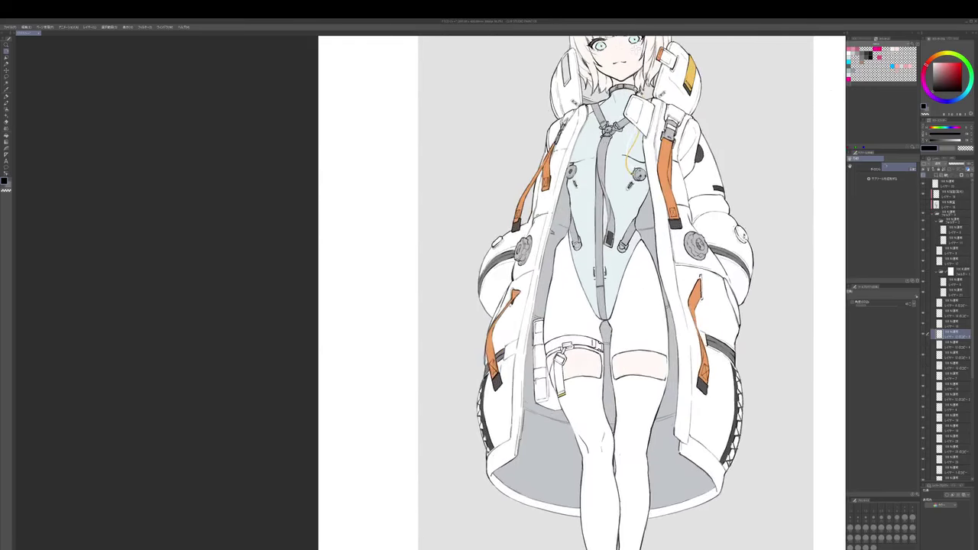
{"action": "scroll", "coordinate": [618, 267], "scroll_direction": "down", "scroll_amount": 1}
{"action": "left_click_drag", "start_coordinate": [624, 343], "coordinate": [622, 334]}
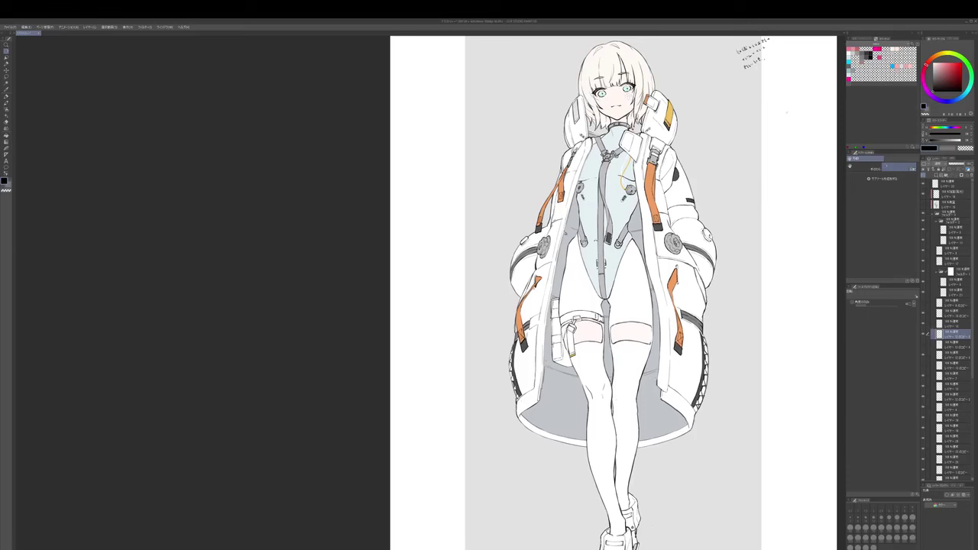
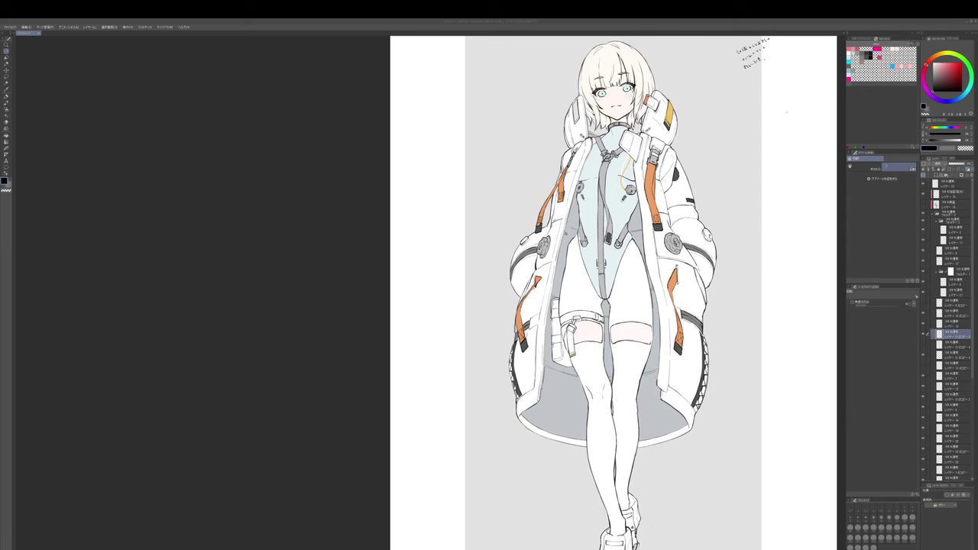
- Open a new blank canvas and detach it into a separate window beside the character drawing
{"action": "left_click", "coordinate": [10, 28]}
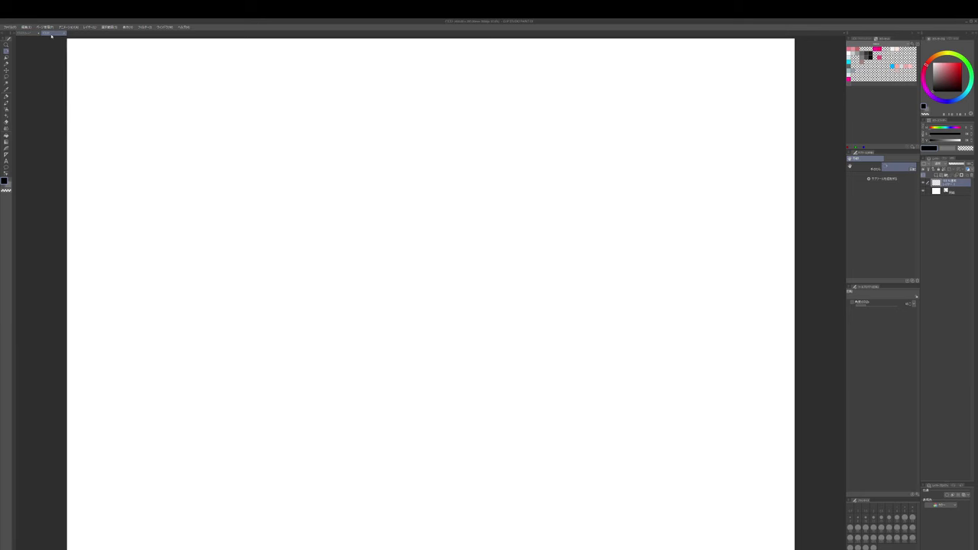
{"action": "left_click_drag", "start_coordinate": [52, 34], "coordinate": [203, 146]}
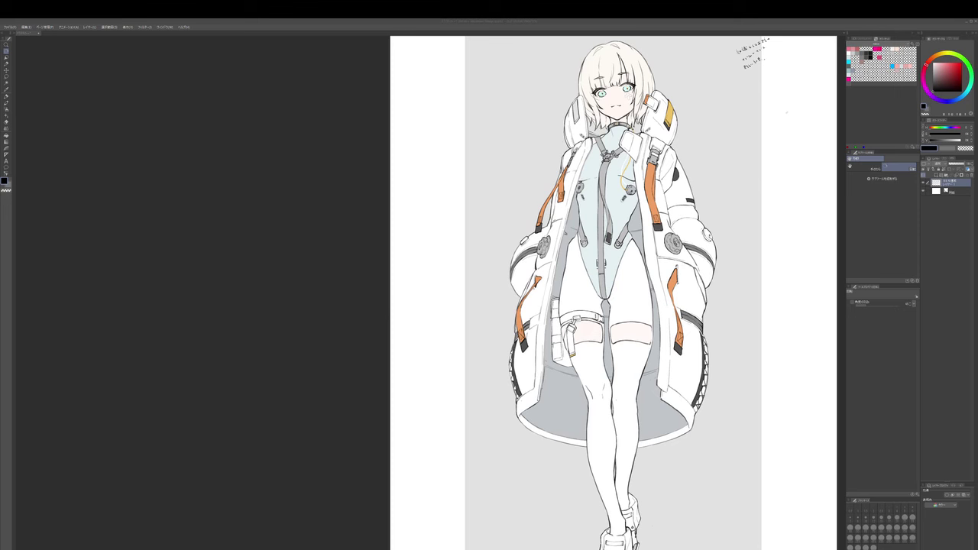
{"action": "left_click", "coordinate": [787, 113]}
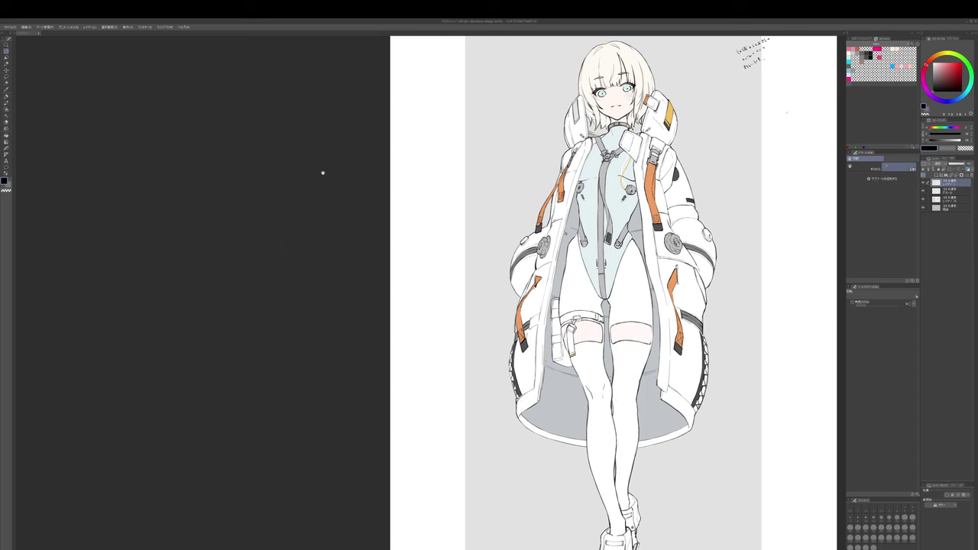
- Copy a selected part of the second layer in the separate document onto its own layer and transform it
{"action": "left_click", "coordinate": [951, 191]}
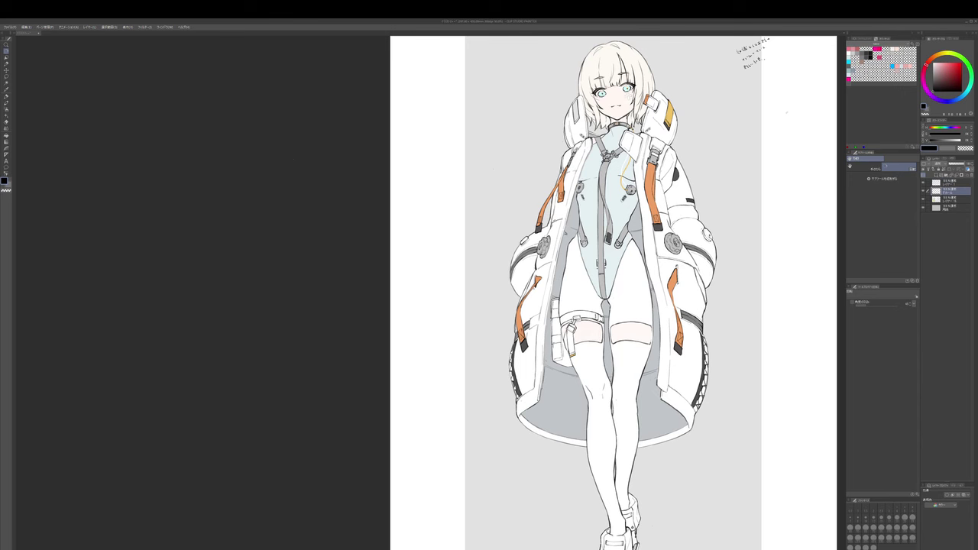
{"action": "key", "text": "p"}
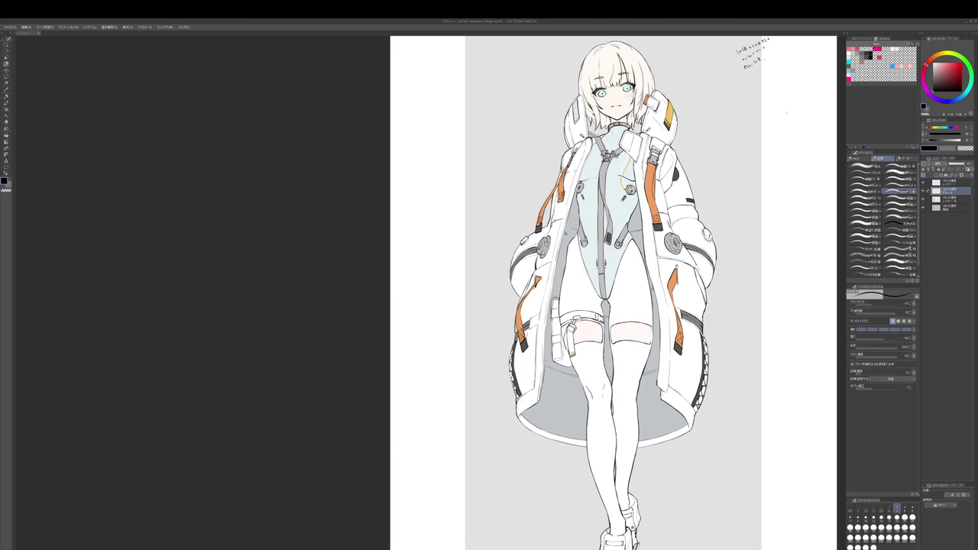
{"action": "key", "text": "m"}
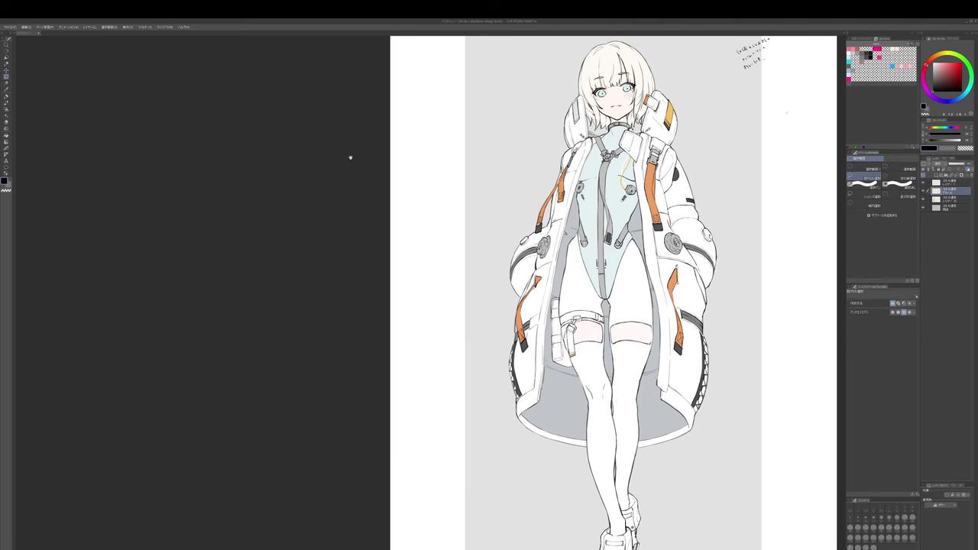
{"action": "key", "text": "ctrl+c"}
{"action": "key", "text": "ctrl+v"}
{"action": "key", "text": "ctrl+t"}
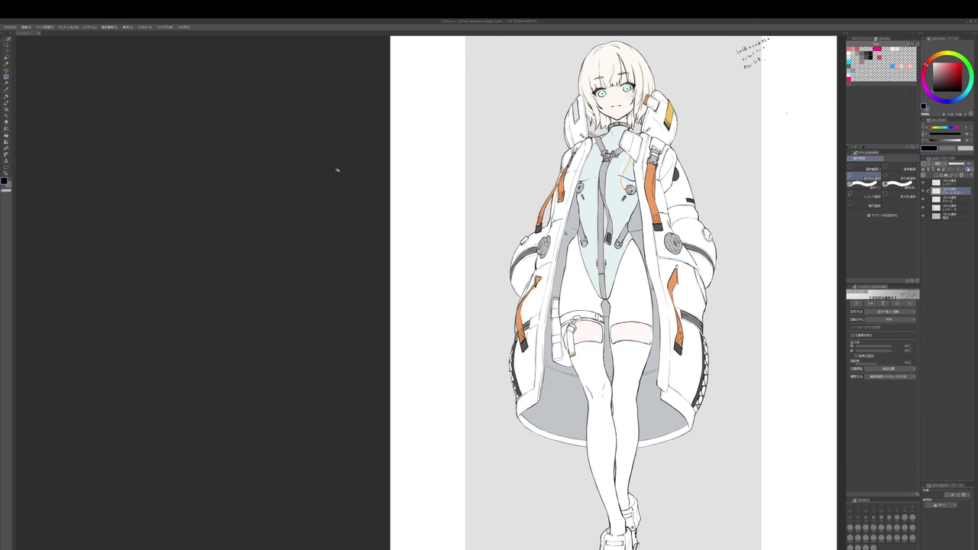
{"action": "key", "text": "e"}
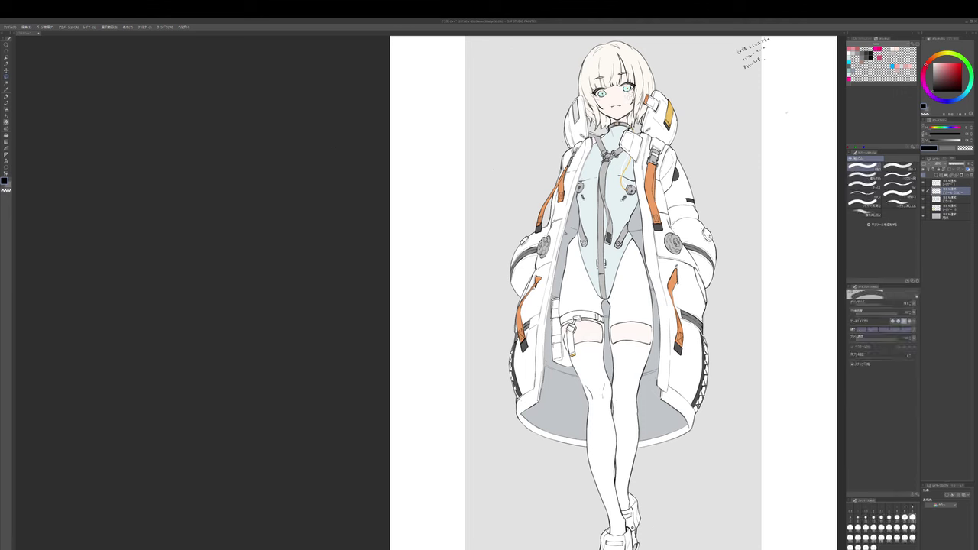
- Copy another selected part in the separate document, transform the pasted copy and merge it into the layer below
{"action": "key", "text": "m"}
{"action": "key", "text": "ctrl+c"}
{"action": "key", "text": "ctrl+v"}
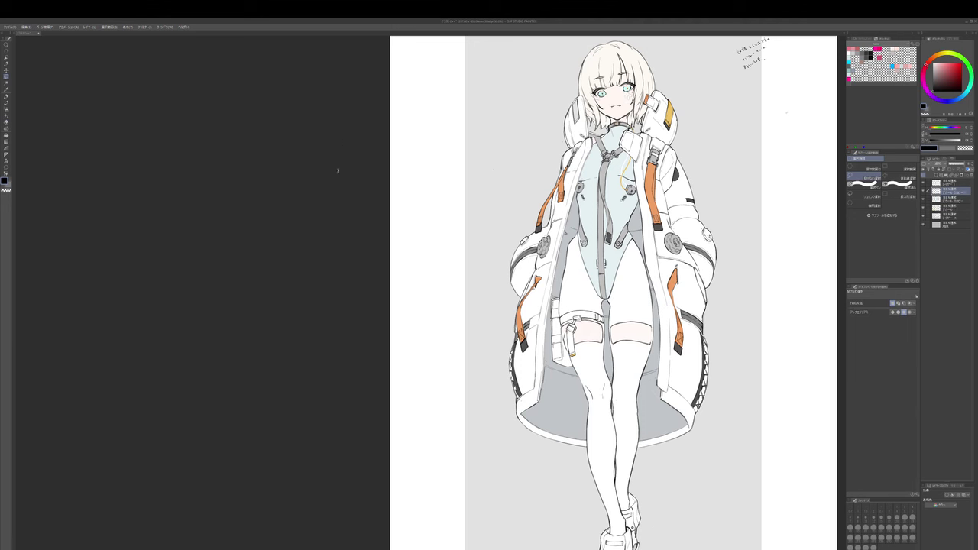
{"action": "key", "text": "ctrl+t"}
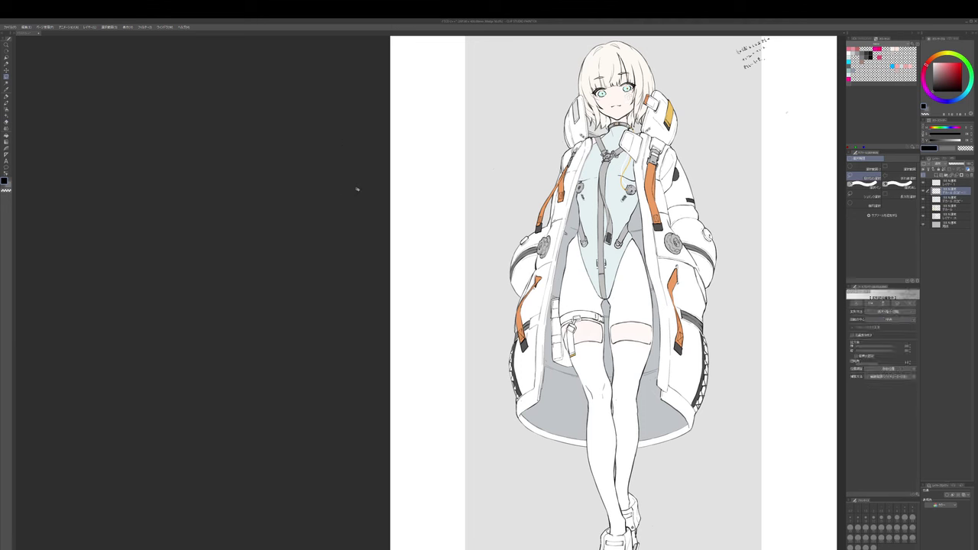
{"action": "key", "text": "Return"}
{"action": "key", "text": "ctrl+e"}
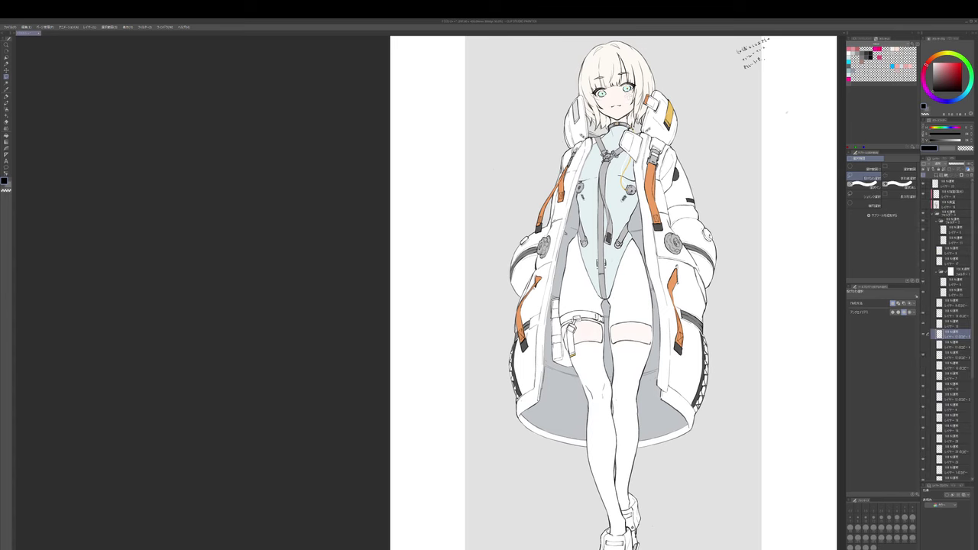
- Erase the leftover emblem marks on both sides of the central strap on the torso detail layer
{"action": "scroll", "coordinate": [611, 260], "scroll_direction": "up", "scroll_amount": 3}
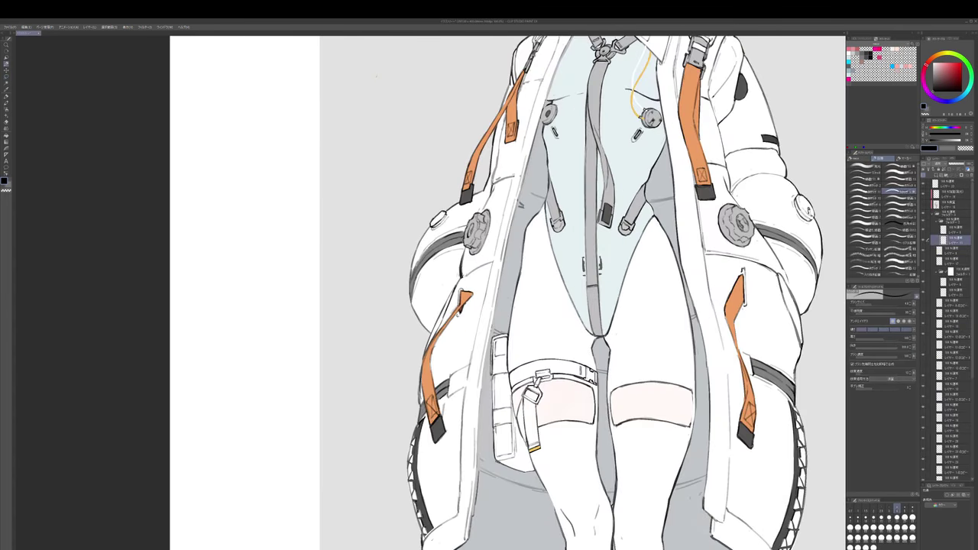
{"action": "key", "text": "bracketright"}
{"action": "key", "text": "bracketright"}
{"action": "key", "text": "bracketright"}
{"action": "key", "text": "bracketright"}
{"action": "key", "text": "bracketright"}
{"action": "key", "text": "bracketright"}
{"action": "key", "text": "bracketright"}
{"action": "key", "text": "bracketright"}
{"action": "key", "text": "bracketright"}
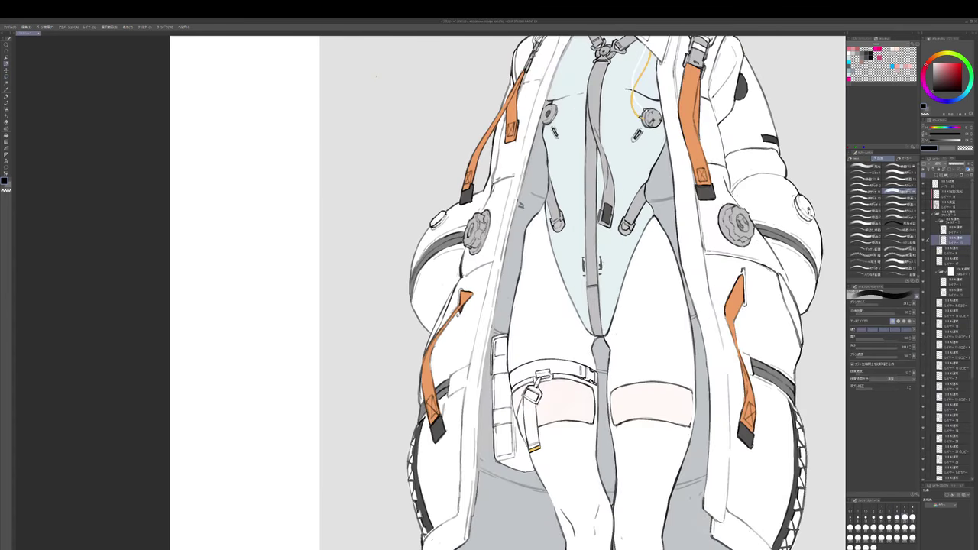
{"action": "key", "text": "e"}
{"action": "left_click_drag", "start_coordinate": [583, 257], "coordinate": [584, 267]}
- Paste the copied white "00" emblem onto its own layer and place it over the central strap on the lower bodysuit
{"action": "scroll", "coordinate": [604, 266], "scroll_direction": "down", "scroll_amount": 2}
{"action": "key", "text": "ctrl+c"}
{"action": "key", "text": "ctrl+v"}
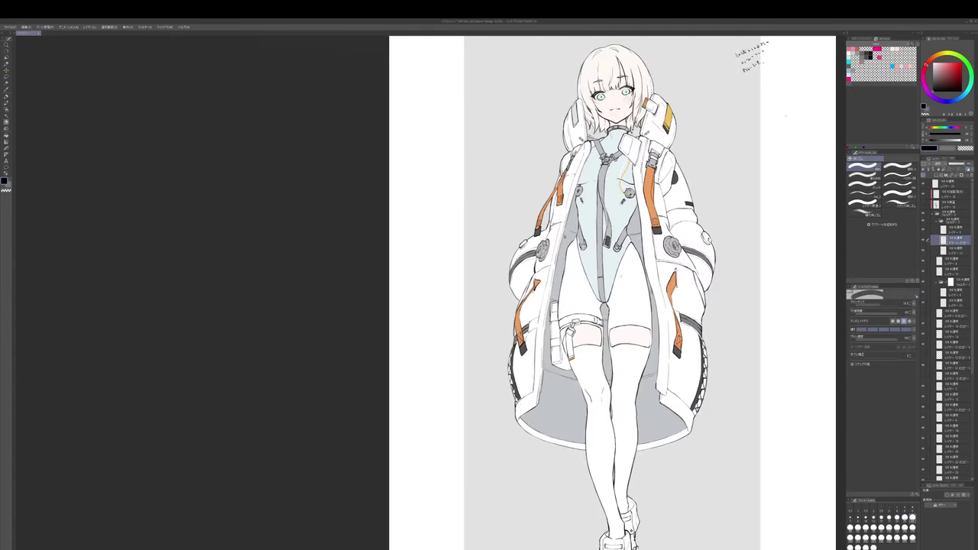
{"action": "scroll", "coordinate": [634, 218], "scroll_direction": "down", "scroll_amount": 5}
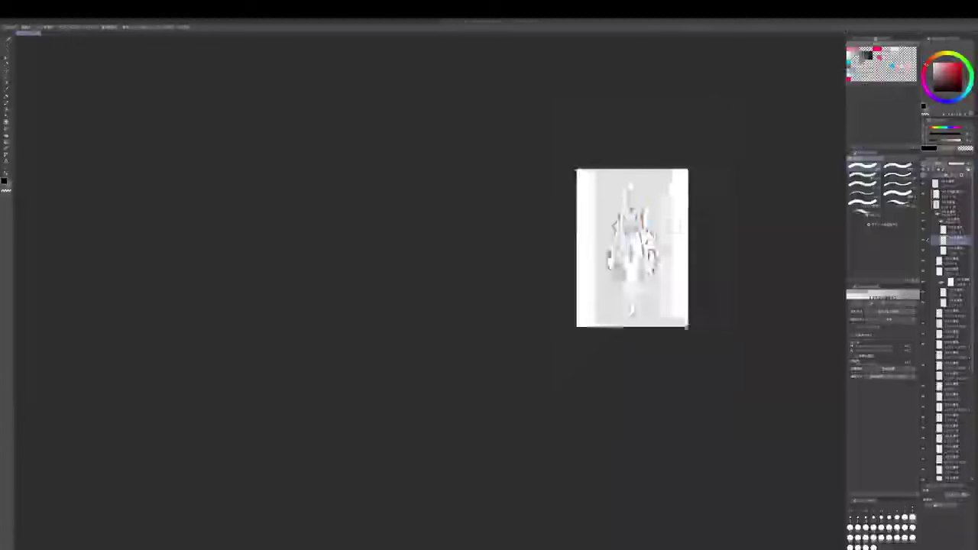
{"action": "scroll", "coordinate": [527, 252], "scroll_direction": "up", "scroll_amount": 5}
{"action": "scroll", "coordinate": [514, 263], "scroll_direction": "up", "scroll_amount": 4}
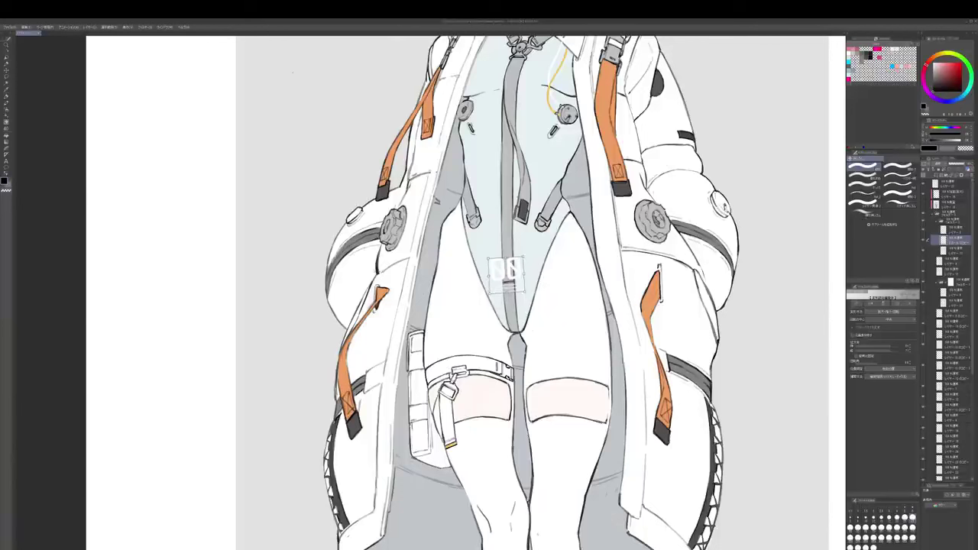
{"action": "mouse_move", "coordinate": [507, 274]}
{"action": "left_mouse_down"}
{"action": "mouse_move", "coordinate": [510, 260]}
{"action": "mouse_move", "coordinate": [563, 255]}
{"action": "mouse_move", "coordinate": [595, 276]}
{"action": "left_mouse_up"}
{"action": "key", "text": "Return"}
{"action": "key", "text": "p"}
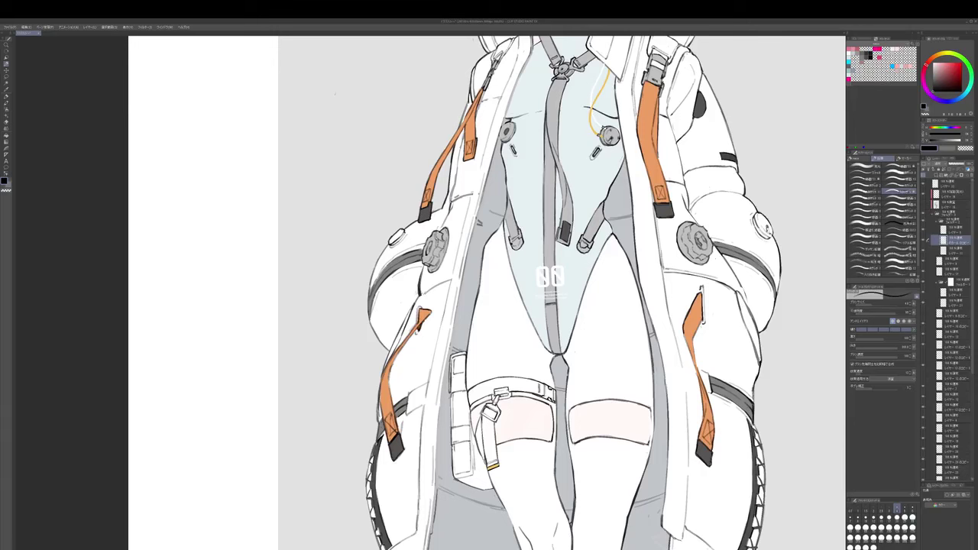
- Select the white cross emblem with its text lines on the next lower layer of the separate emblem document and copy it
{"action": "key", "text": "ctrl+Tab"}
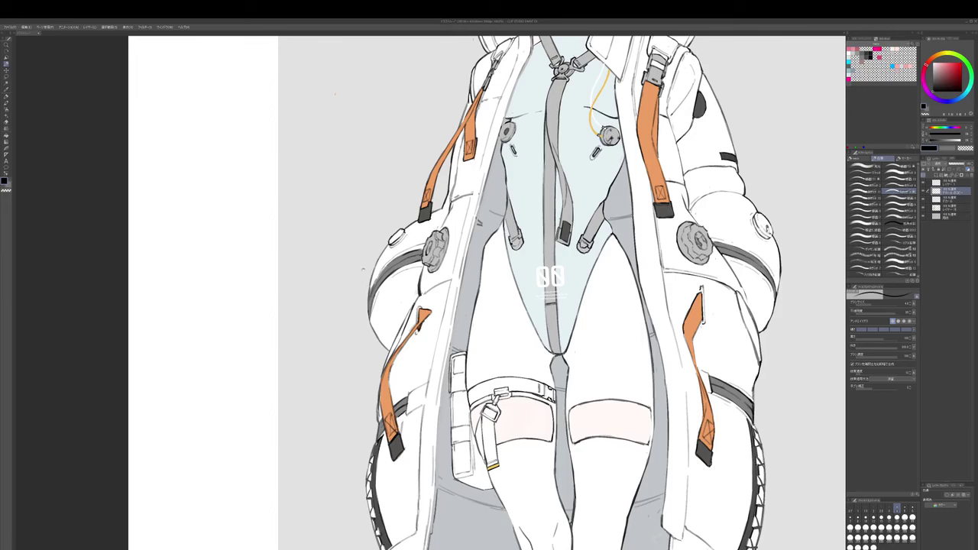
{"action": "key", "text": "alt+bracketleft"}
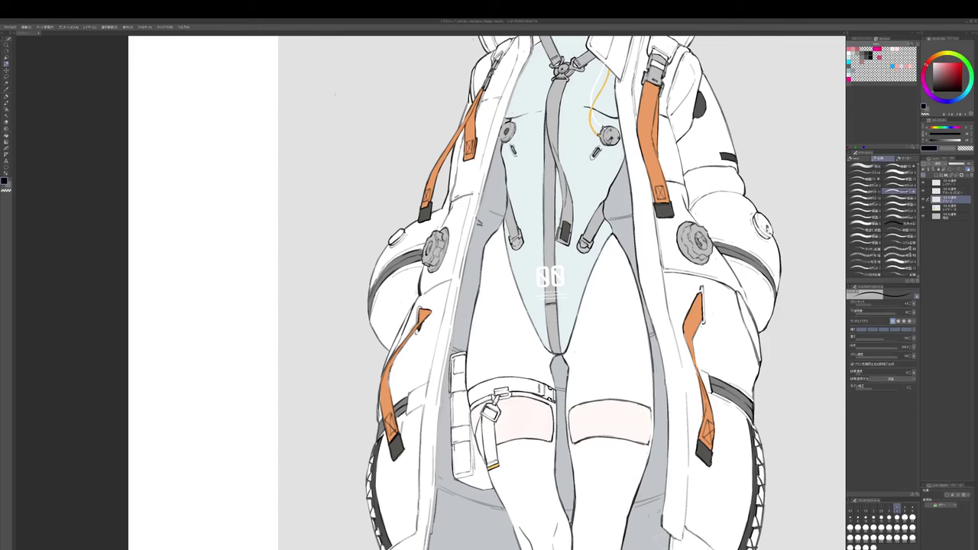
{"action": "key", "text": "m"}
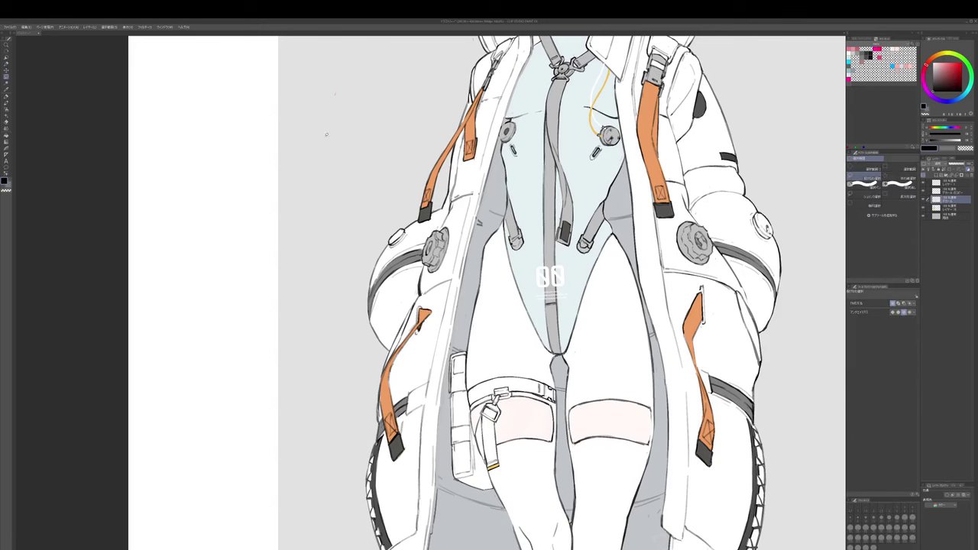
{"action": "left_click_drag", "start_coordinate": [622, 296], "coordinate": [657, 362]}
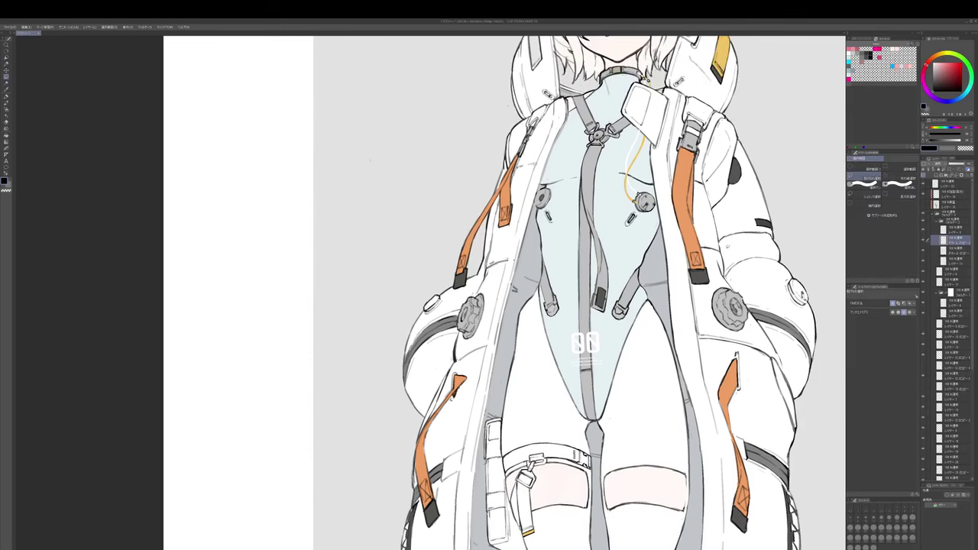
- Bring the cross emblem into the character drawing, shrink it and move it onto the collar's yellow patch
{"action": "scroll", "coordinate": [722, 250], "scroll_direction": "down", "scroll_amount": 2}
{"action": "key", "text": "ctrl+t"}
{"action": "scroll", "coordinate": [677, 312], "scroll_direction": "down", "scroll_amount": 2}
{"action": "left_click_drag", "start_coordinate": [627, 458], "coordinate": [694, 211]}
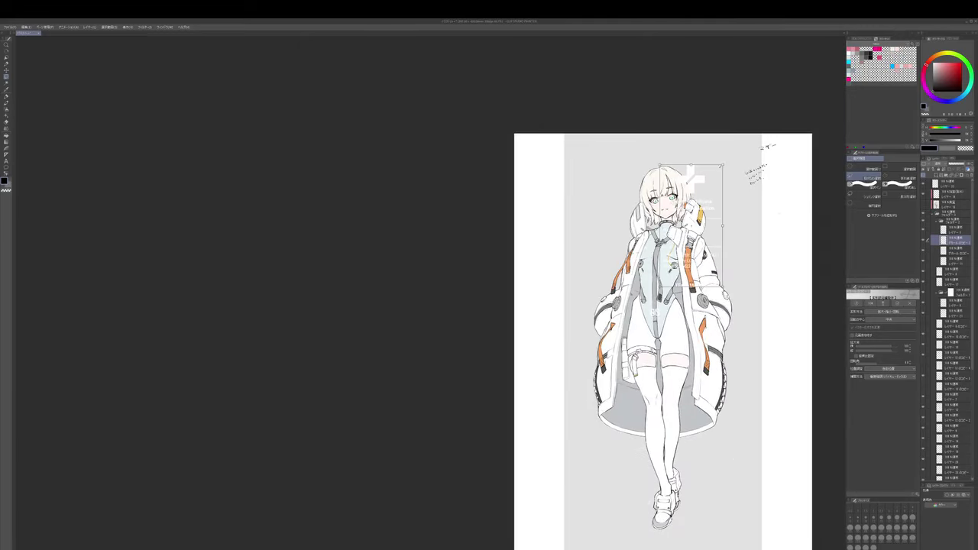
{"action": "left_click_drag", "start_coordinate": [722, 165], "coordinate": [660, 259]}
{"action": "scroll", "coordinate": [680, 256], "scroll_direction": "up", "scroll_amount": 2}
{"action": "scroll", "coordinate": [669, 273], "scroll_direction": "up", "scroll_amount": 1}
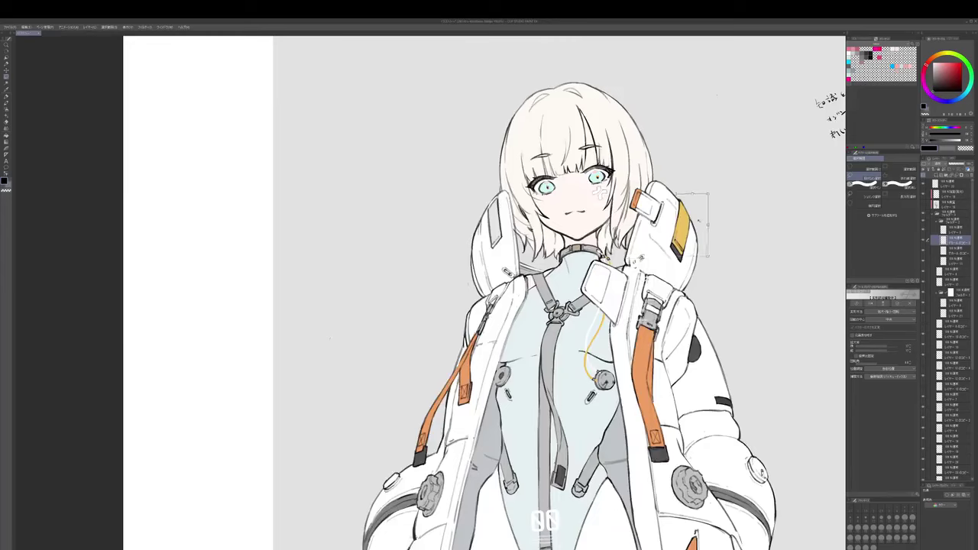
{"action": "scroll", "coordinate": [694, 218], "scroll_direction": "up", "scroll_amount": 2}
{"action": "left_click_drag", "start_coordinate": [701, 241], "coordinate": [676, 261]}
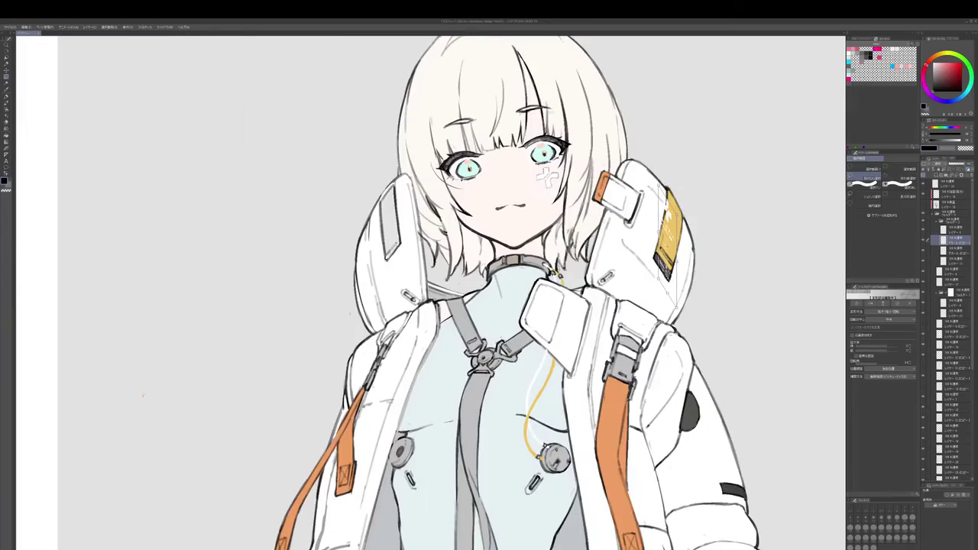
- Rotate and scale the cross emblem to follow the slant and width of the yellow collar patch
{"action": "left_click_drag", "start_coordinate": [667, 200], "coordinate": [679, 210]}
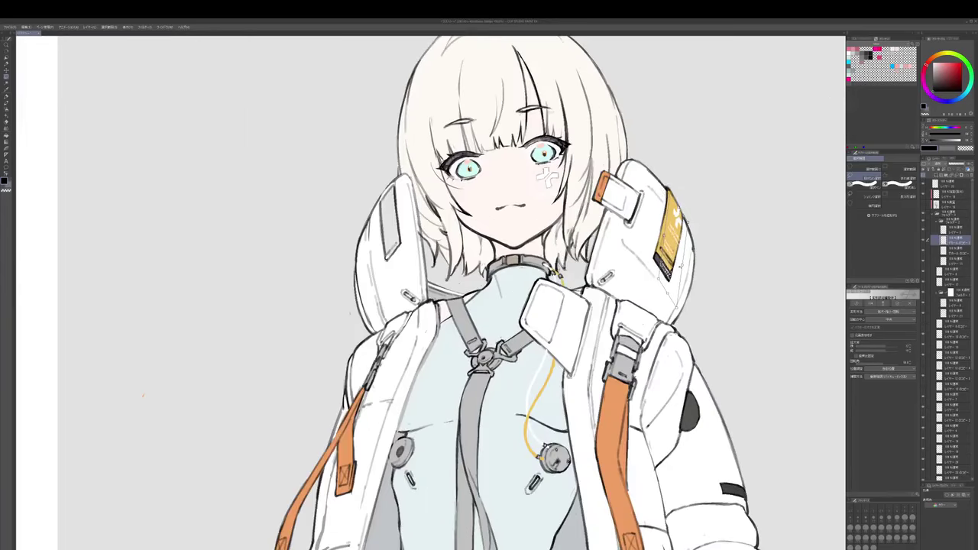
{"action": "scroll", "coordinate": [684, 202], "scroll_direction": "up", "scroll_amount": 1}
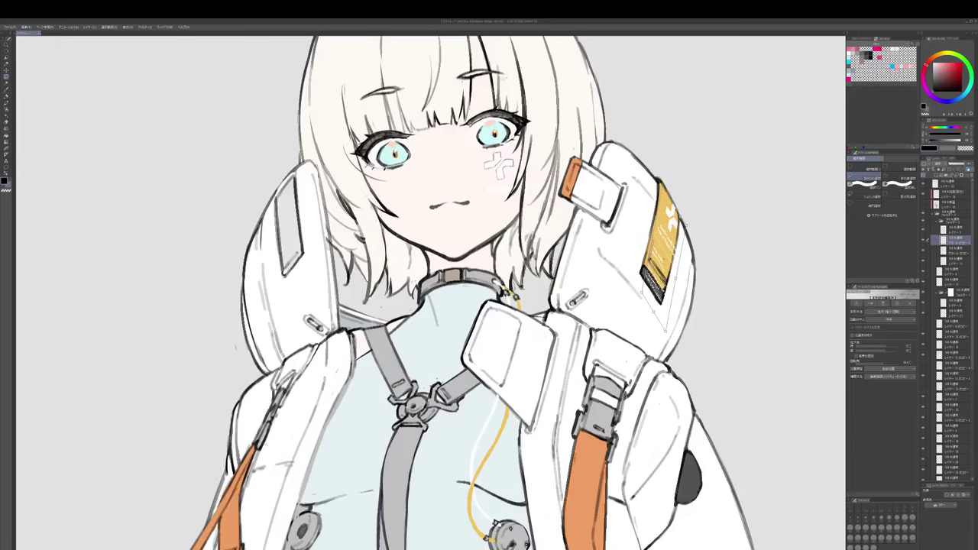
{"action": "left_click_drag", "start_coordinate": [666, 252], "coordinate": [667, 246]}
{"action": "left_click_drag", "start_coordinate": [665, 325], "coordinate": [664, 304]}
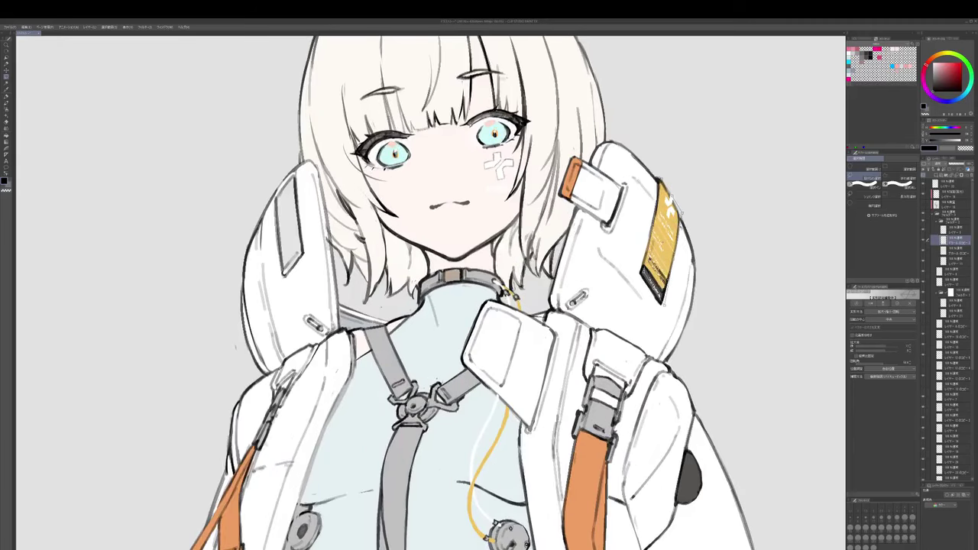
{"action": "left_click_drag", "start_coordinate": [681, 213], "coordinate": [673, 201]}
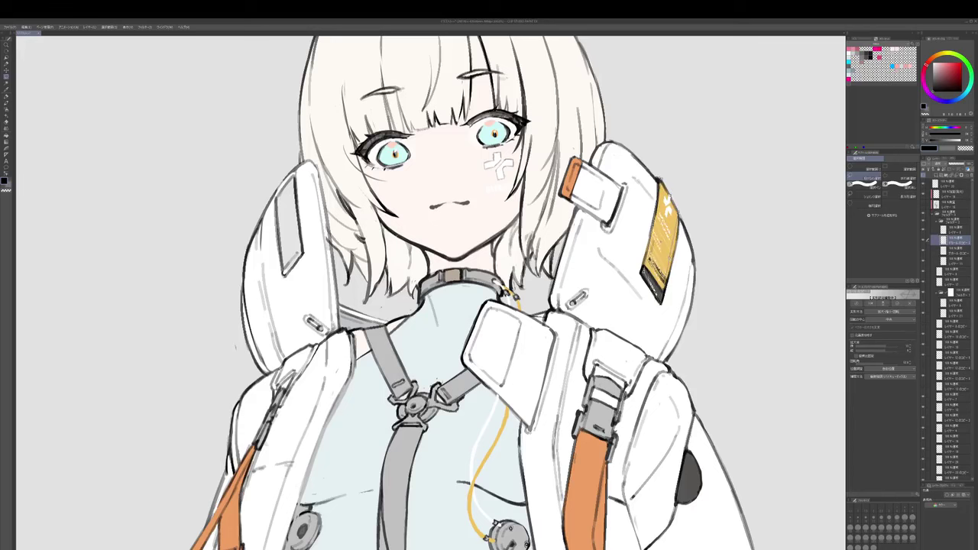
{"action": "left_click_drag", "start_coordinate": [664, 304], "coordinate": [667, 296]}
{"action": "left_click_drag", "start_coordinate": [685, 246], "coordinate": [684, 249]}
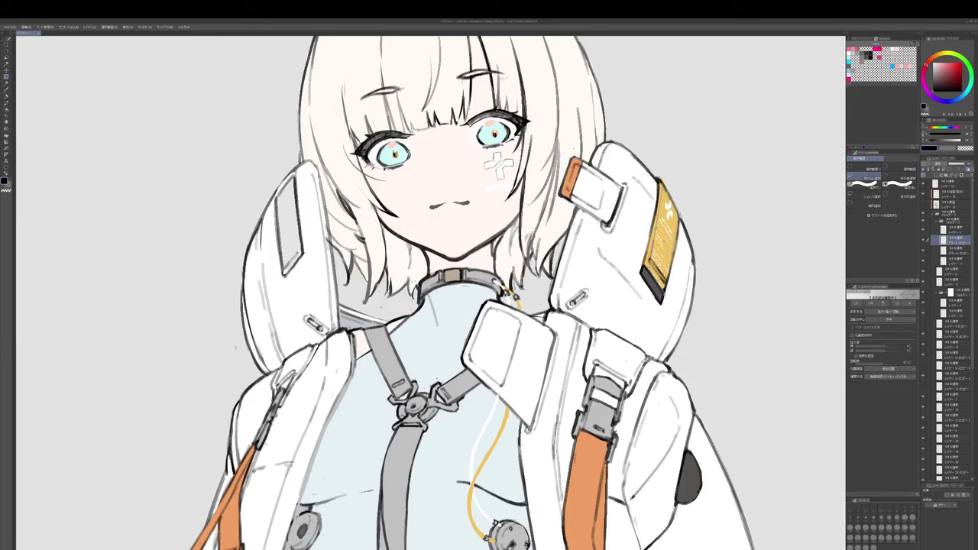
- Apply the emblem's placement, refine its size on the yellow patch and mesh-transform it to follow the patch's curve
{"action": "key", "text": "Return"}
{"action": "key", "text": "ctrl+t"}
{"action": "left_click_drag", "start_coordinate": [664, 282], "coordinate": [665, 270]}
{"action": "left_click_drag", "start_coordinate": [671, 217], "coordinate": [671, 248]}
{"action": "key", "text": "Return"}
{"action": "key", "text": "ctrl+shift+t"}
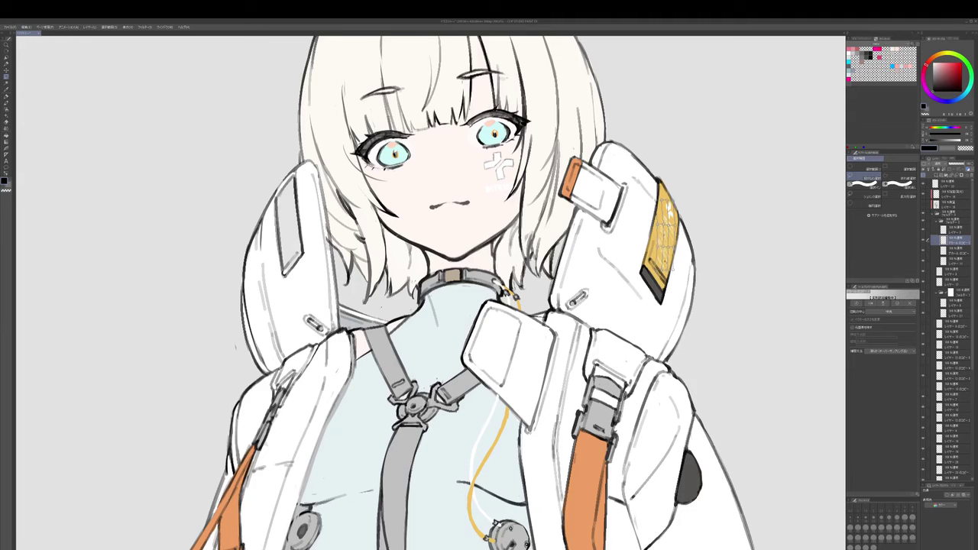
{"action": "key", "text": "Return"}
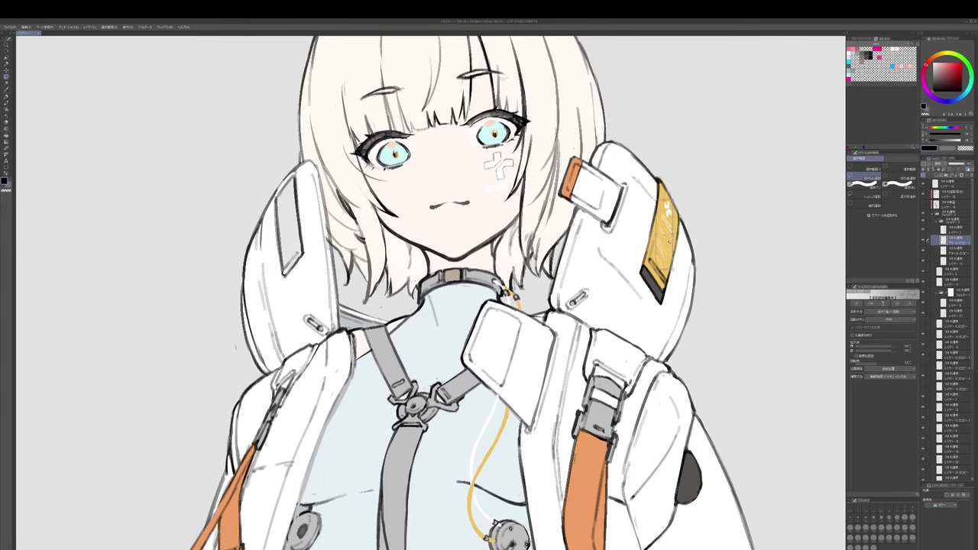
{"action": "key", "text": "ctrl+t"}
{"action": "key", "text": "Return"}
- Switch to the pen and make the lowest layer shown in the layer list active for work on the legs and shoes
{"action": "scroll", "coordinate": [661, 212], "scroll_direction": "down", "scroll_amount": 4}
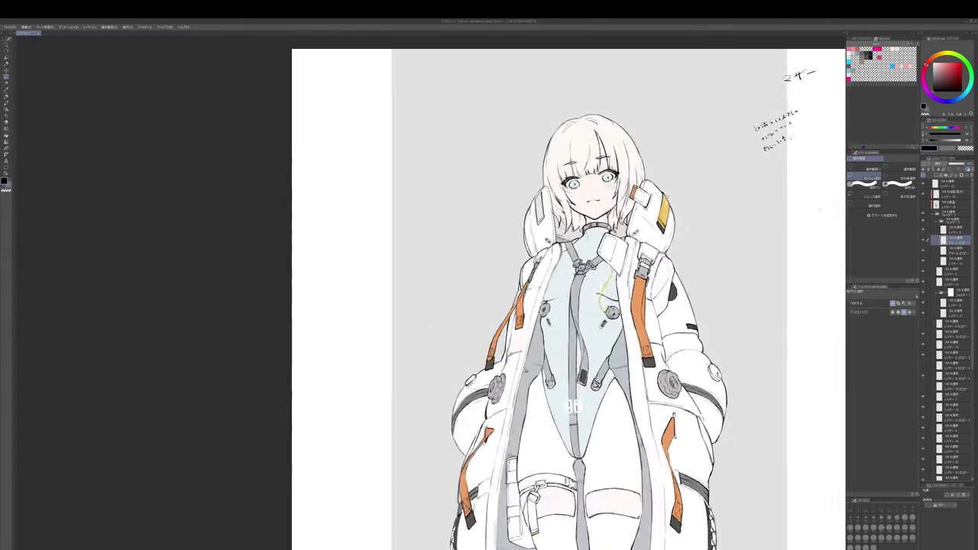
{"action": "mouse_move", "coordinate": [662, 212]}
{"action": "left_mouse_down"}
{"action": "mouse_move", "coordinate": [676, 81]}
{"action": "mouse_move", "coordinate": [657, 77]}
{"action": "left_mouse_up"}
{"action": "key", "text": "p"}
{"action": "left_click", "coordinate": [952, 473]}
{"action": "scroll", "coordinate": [952, 382], "scroll_direction": "down", "scroll_amount": 5}
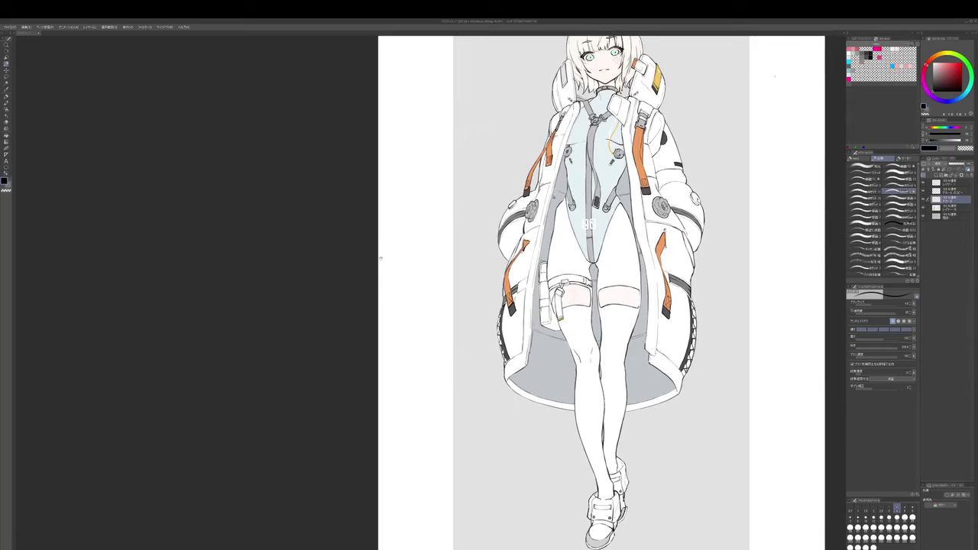
{"action": "scroll", "coordinate": [679, 361], "scroll_direction": "down", "scroll_amount": 4}
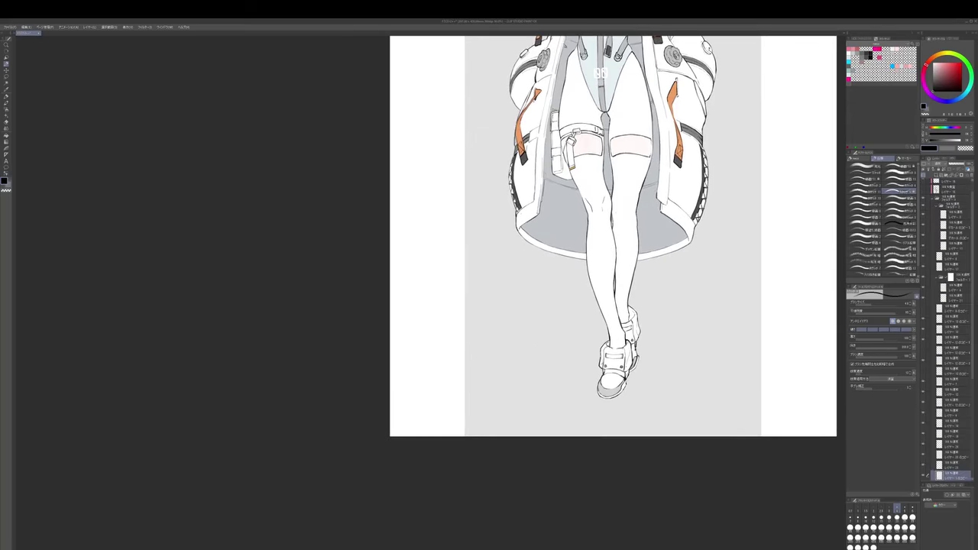
{"action": "scroll", "coordinate": [679, 392], "scroll_direction": "down", "scroll_amount": 1}
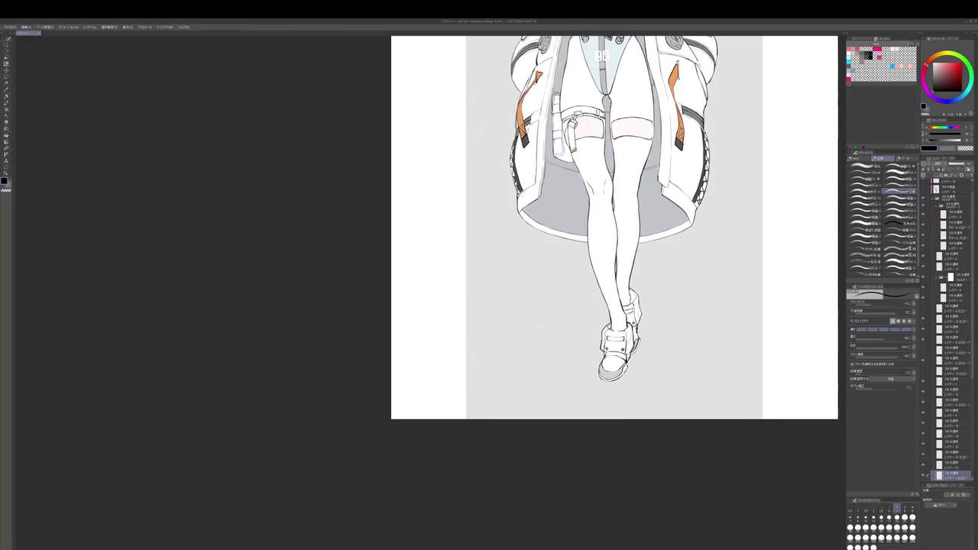
- Draw a curved seam line on the front shoe's white toe and merge the two bottom layers
{"action": "left_click", "coordinate": [951, 476]}
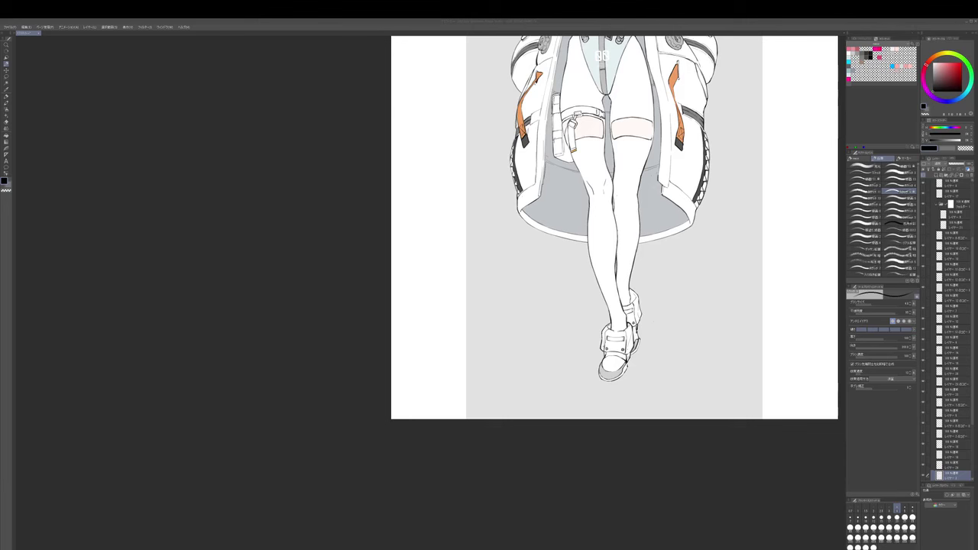
{"action": "left_click_drag", "start_coordinate": [608, 370], "coordinate": [615, 343]}
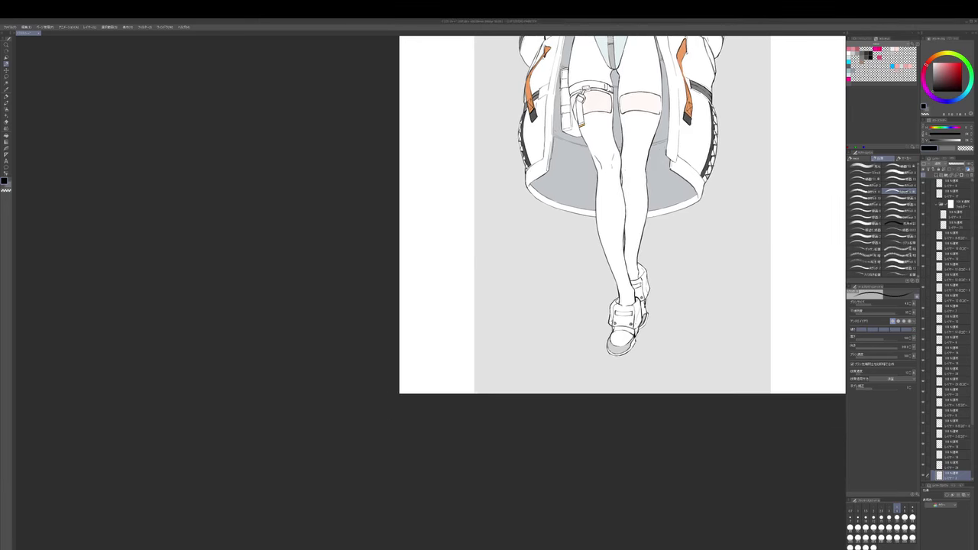
{"action": "scroll", "coordinate": [615, 343], "scroll_direction": "up", "scroll_amount": 1}
{"action": "scroll", "coordinate": [631, 327], "scroll_direction": "up", "scroll_amount": 1}
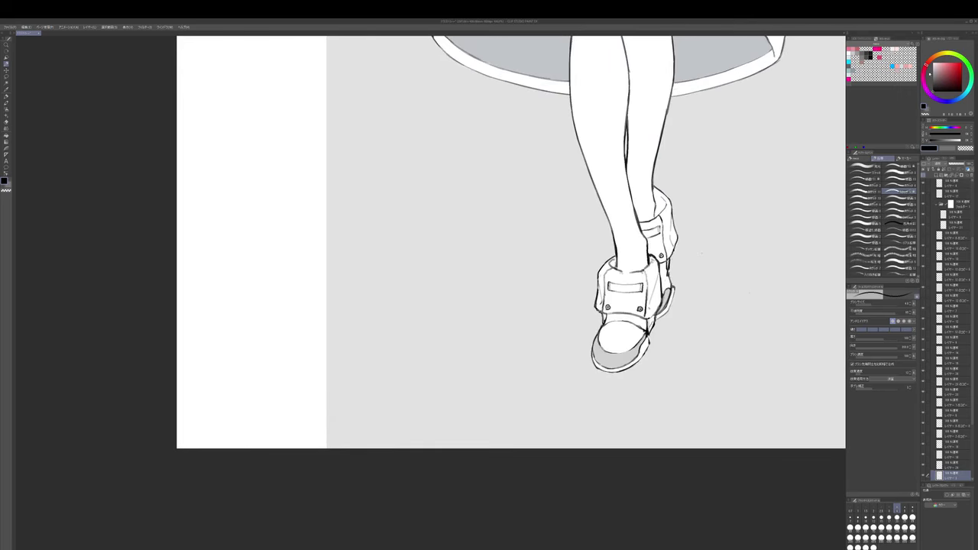
{"action": "left_click_drag", "start_coordinate": [705, 382], "coordinate": [717, 272]}
{"action": "left_click_drag", "start_coordinate": [615, 260], "coordinate": [619, 278]}
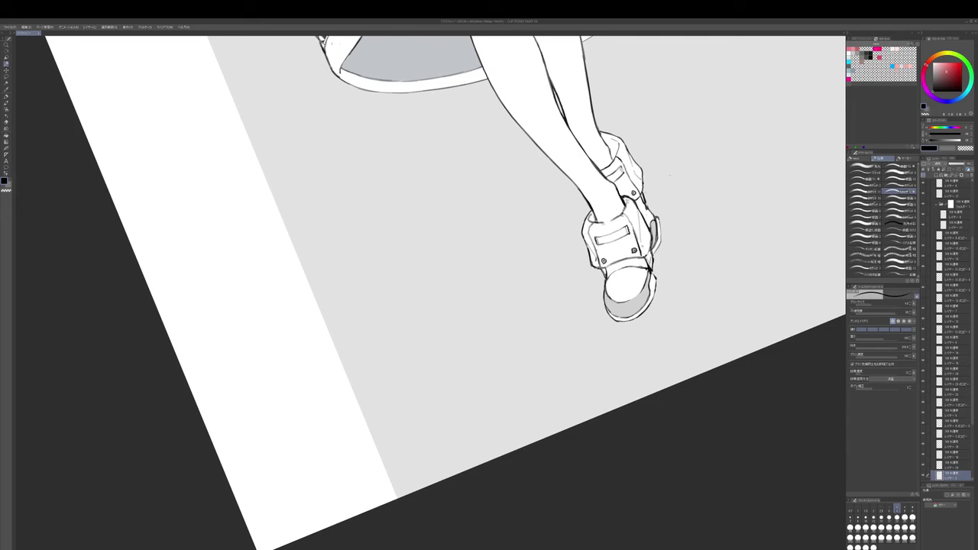
{"action": "key", "text": "]"}
{"action": "left_click", "coordinate": [952, 465], "text": "shift"}
{"action": "key", "text": "alt+shift+e"}
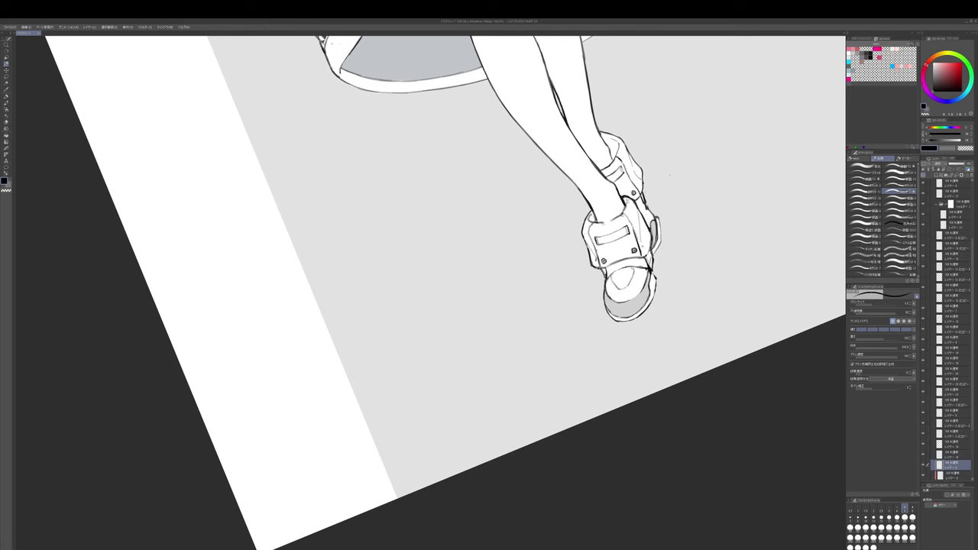
- Add a layer mask to the white 00 marking on the lower bodysuit and erase the parts overlapping the central strap
{"action": "left_click_drag", "start_coordinate": [681, 191], "coordinate": [685, 262]}
{"action": "scroll", "coordinate": [673, 248], "scroll_direction": "down", "scroll_amount": 2}
{"action": "left_click_drag", "start_coordinate": [678, 220], "coordinate": [676, 259]}
{"action": "key", "text": "r"}
{"action": "double_click", "coordinate": [671, 316]}
{"action": "left_click_drag", "start_coordinate": [710, 65], "coordinate": [701, 247]}
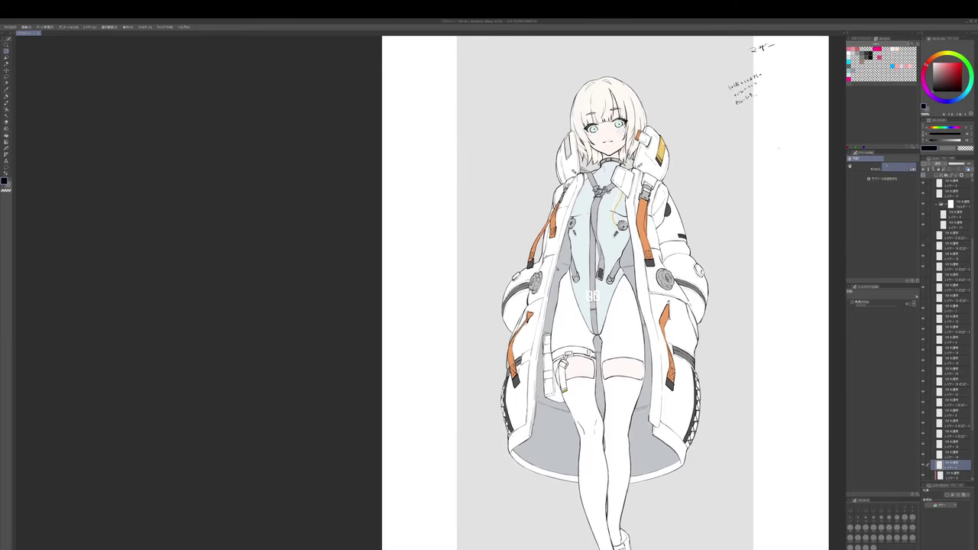
{"action": "scroll", "coordinate": [599, 293], "scroll_direction": "up", "scroll_amount": 2}
{"action": "left_click", "coordinate": [588, 299], "text": "ctrl+shift"}
{"action": "left_click", "coordinate": [961, 175]}
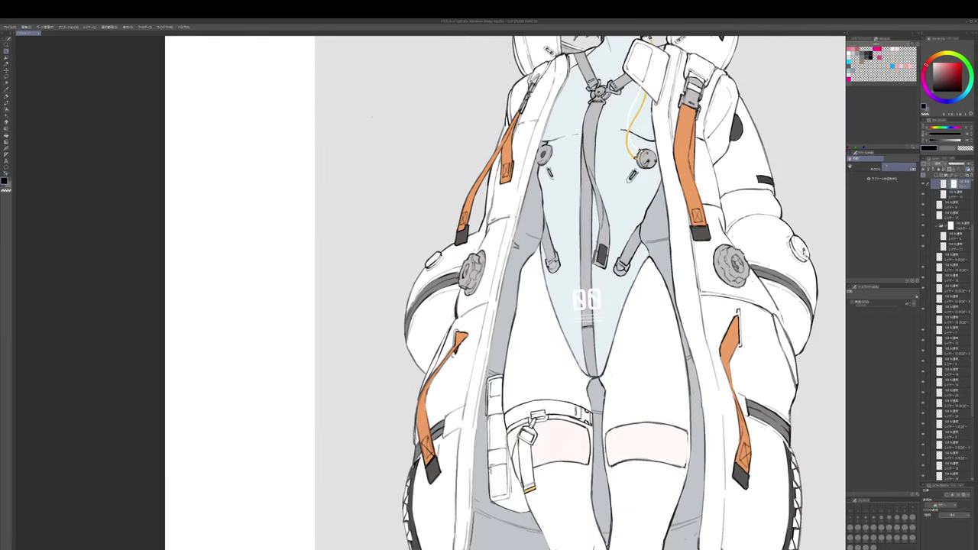
{"action": "key", "text": "e"}
{"action": "mouse_move", "coordinate": [584, 290]}
{"action": "left_mouse_down"}
{"action": "mouse_move", "coordinate": [585, 310]}
{"action": "mouse_move", "coordinate": [591, 299]}
{"action": "left_mouse_up"}
{"action": "left_click", "coordinate": [955, 288]}
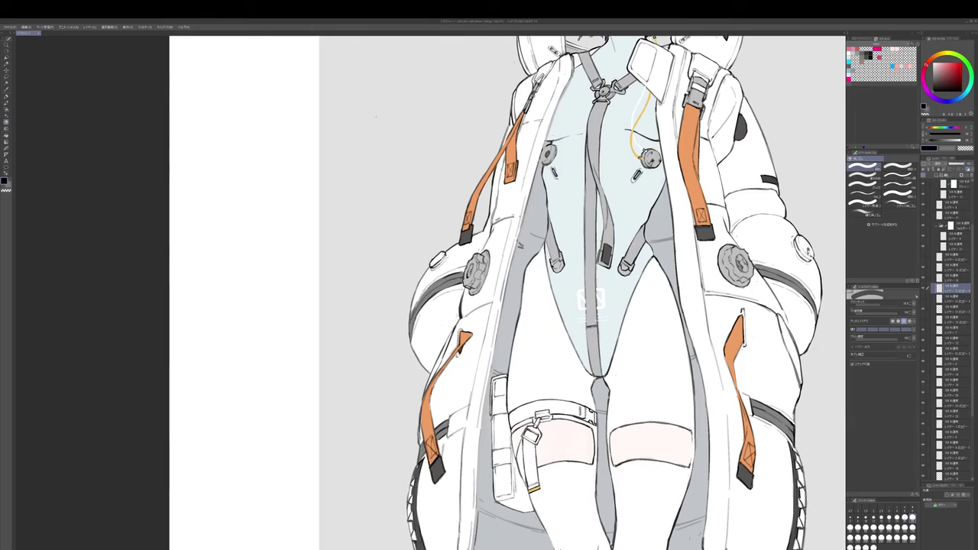
{"action": "left_click_drag", "start_coordinate": [590, 251], "coordinate": [593, 283]}
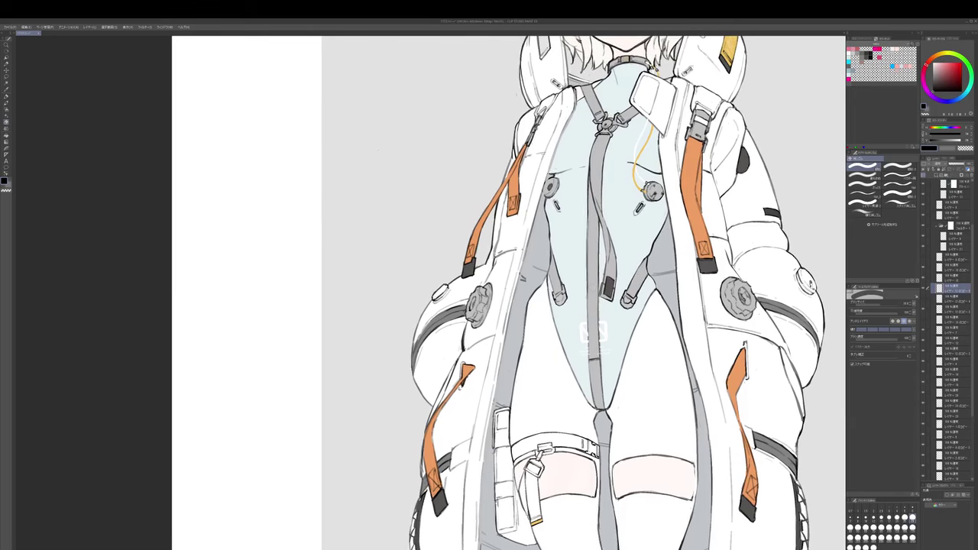
- Copy the barcode graphic from the other open document and paste it into the character illustration
{"action": "key", "text": "ctrl+Tab"}
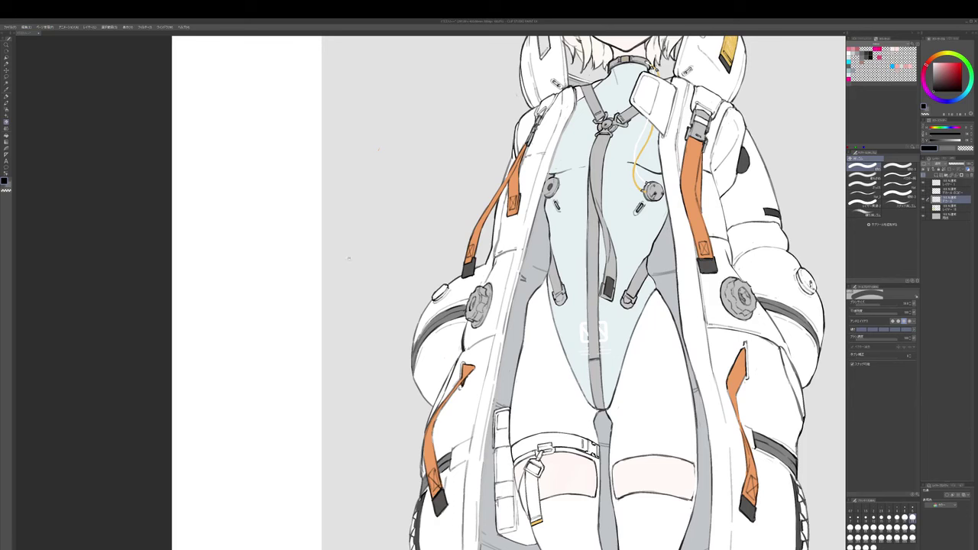
{"action": "key", "text": "p"}
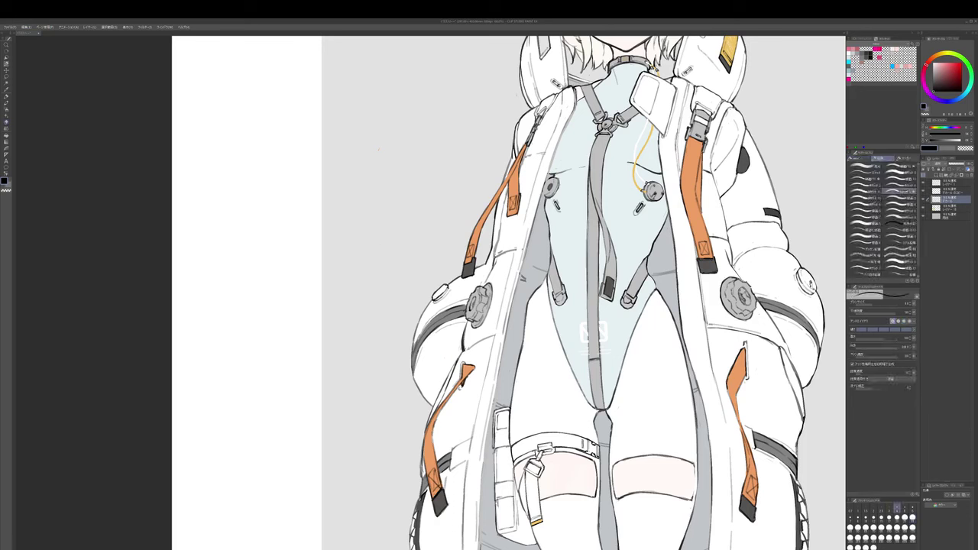
{"action": "key", "text": "m"}
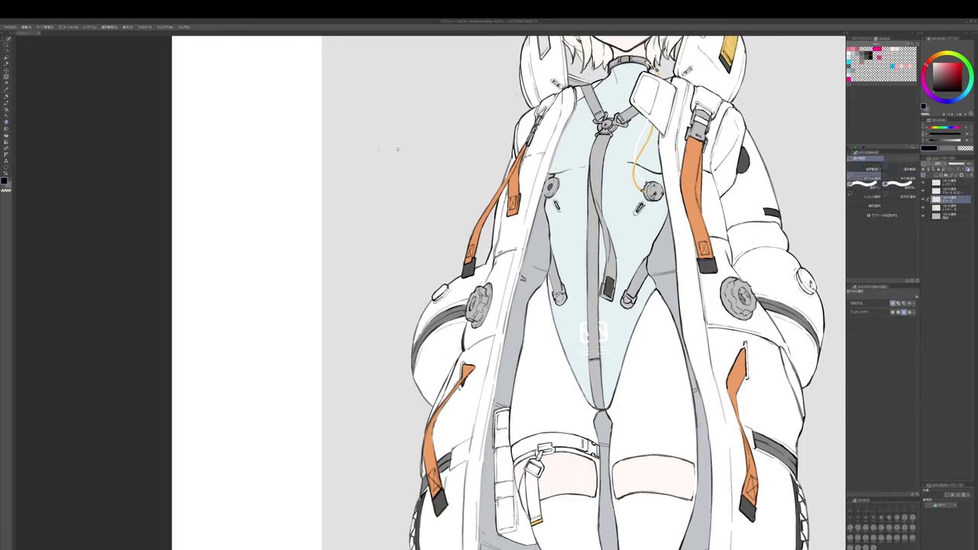
{"action": "left_click_drag", "start_coordinate": [745, 204], "coordinate": [802, 262]}
{"action": "left_click", "coordinate": [963, 233]}
{"action": "key", "text": "ctrl+v"}
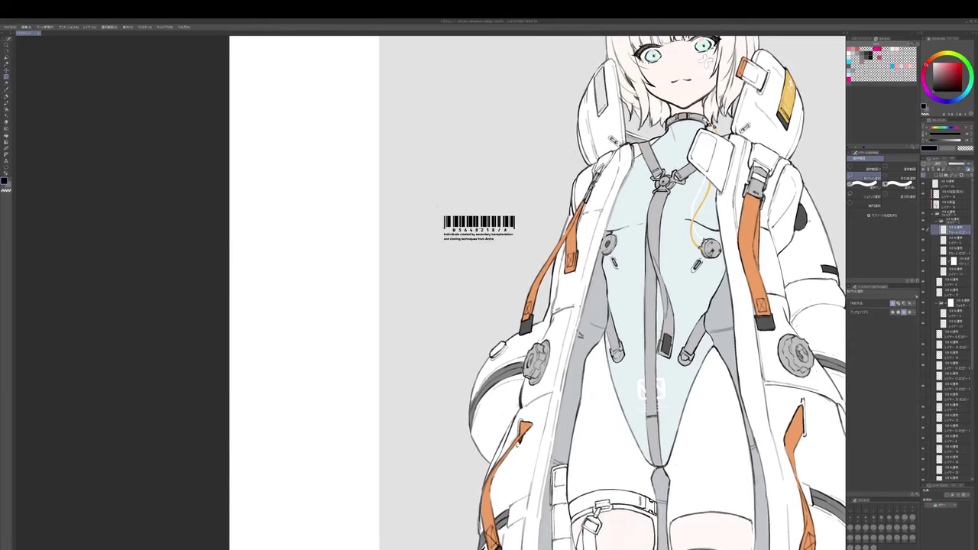
- Shrink and tilt the barcode onto the bodysuit's chest beside the coat lapel, distorting it to follow the body
{"action": "key", "text": "ctrl+t"}
{"action": "left_click_drag", "start_coordinate": [479, 228], "coordinate": [714, 197]}
{"action": "key", "text": "Return"}
{"action": "key", "text": "ctrl+shift+t"}
{"action": "scroll", "coordinate": [710, 199], "scroll_direction": "up", "scroll_amount": 1}
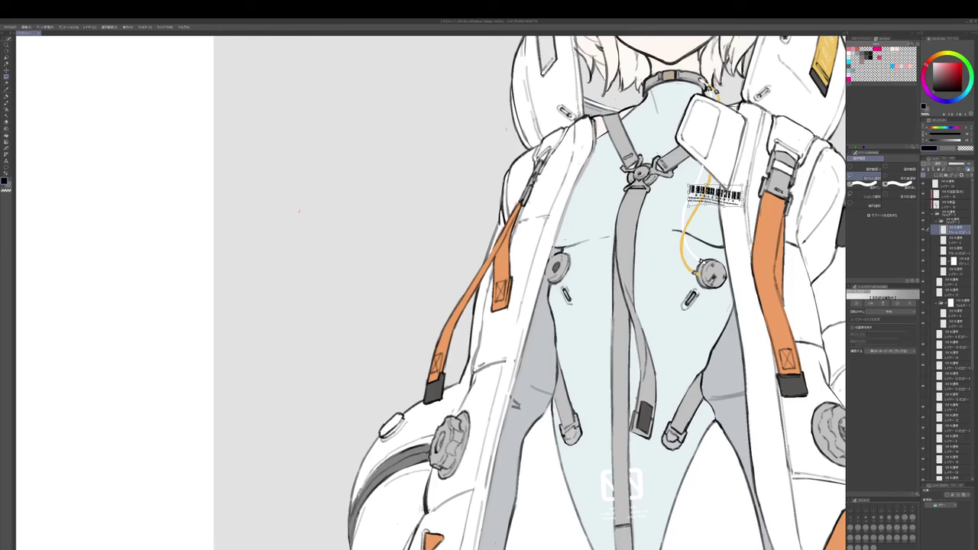
{"action": "mouse_move", "coordinate": [724, 199]}
{"action": "left_mouse_down"}
{"action": "mouse_move", "coordinate": [742, 186]}
{"action": "mouse_move", "coordinate": [720, 212]}
{"action": "left_mouse_up"}
{"action": "key", "text": "Return"}
- Recolour the chest barcode white
{"action": "left_click", "coordinate": [906, 62]}
{"action": "left_click", "coordinate": [944, 170]}
{"action": "key", "text": "alt+Delete"}
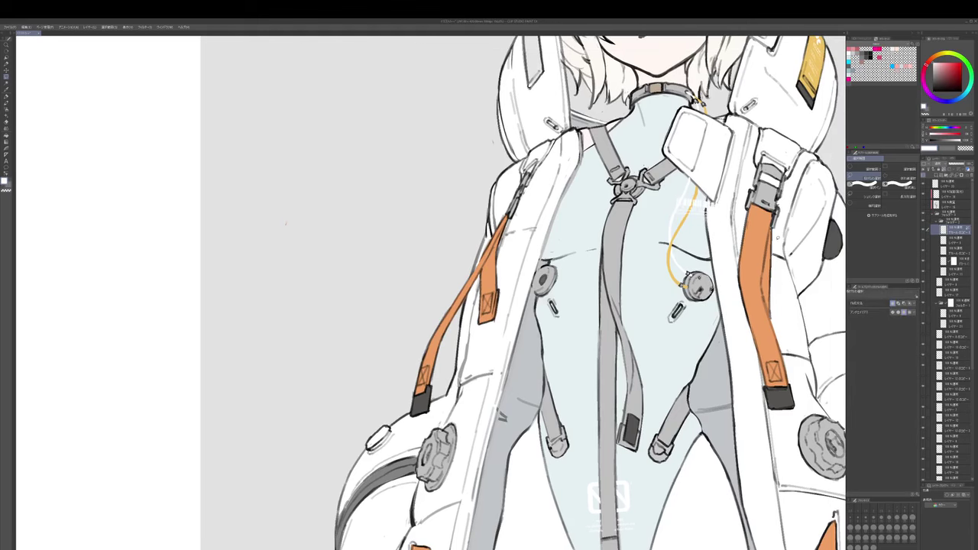
{"action": "key", "text": "ctrl+z"}
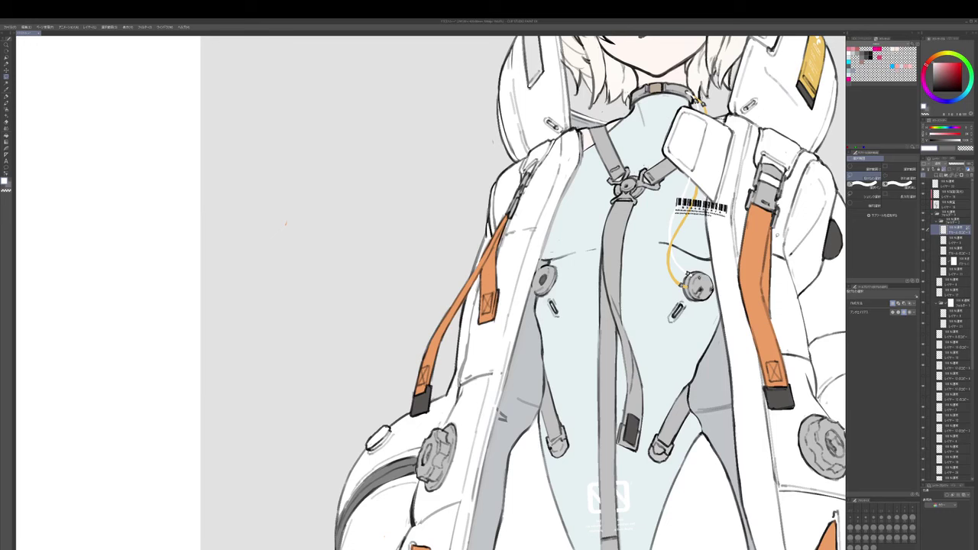
{"action": "key", "text": "ctrl+y"}
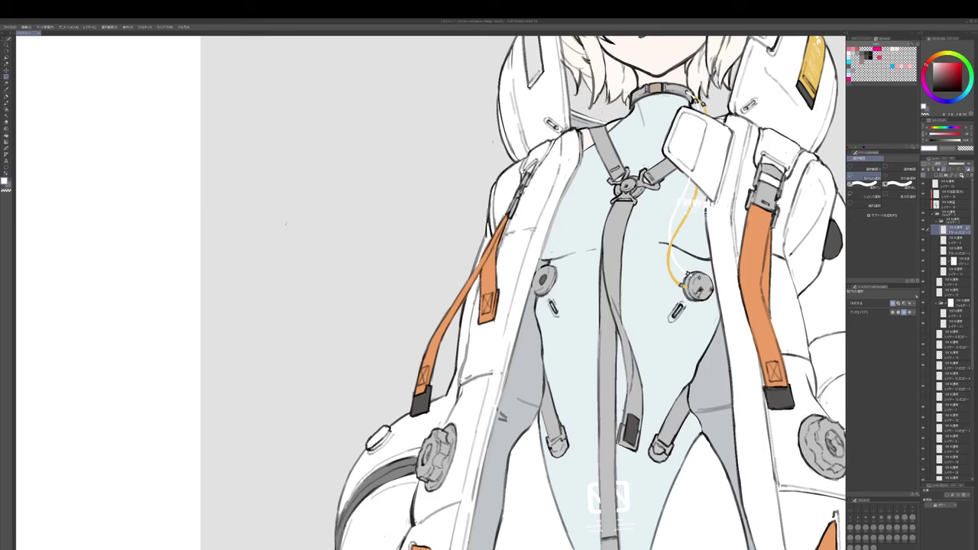
- Mask the chest barcode and erase the part overlapping the coat's edge with a larger eraser
{"action": "key", "text": "p"}
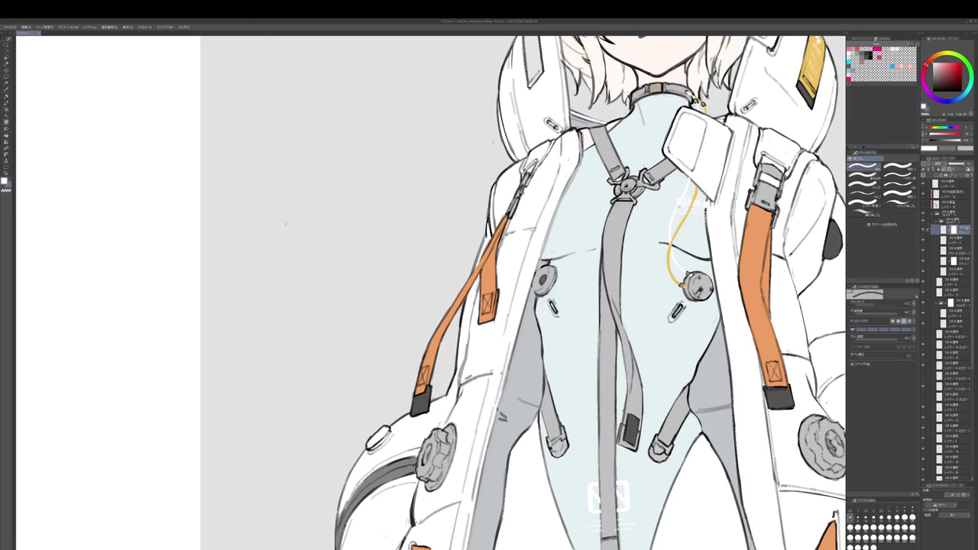
{"action": "key", "text": "]"}
{"action": "key", "text": "]"}
{"action": "key", "text": "]"}
{"action": "key", "text": "]"}
{"action": "key", "text": "]"}
{"action": "left_click_drag", "start_coordinate": [711, 197], "coordinate": [713, 217]}
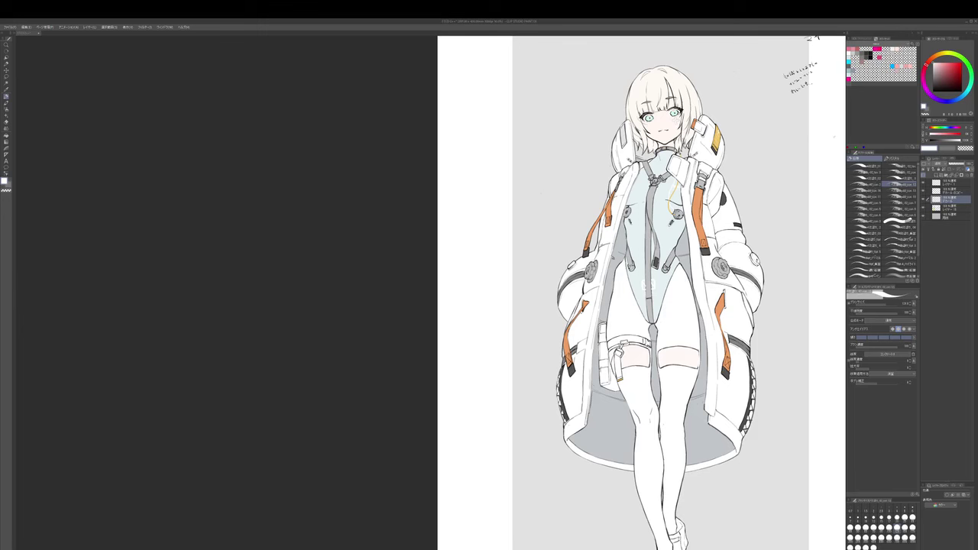
- Bring a copy of the 00 marking from the other document onto the upper sleeve and recolour it dark gray
{"action": "left_click", "coordinate": [952, 191]}
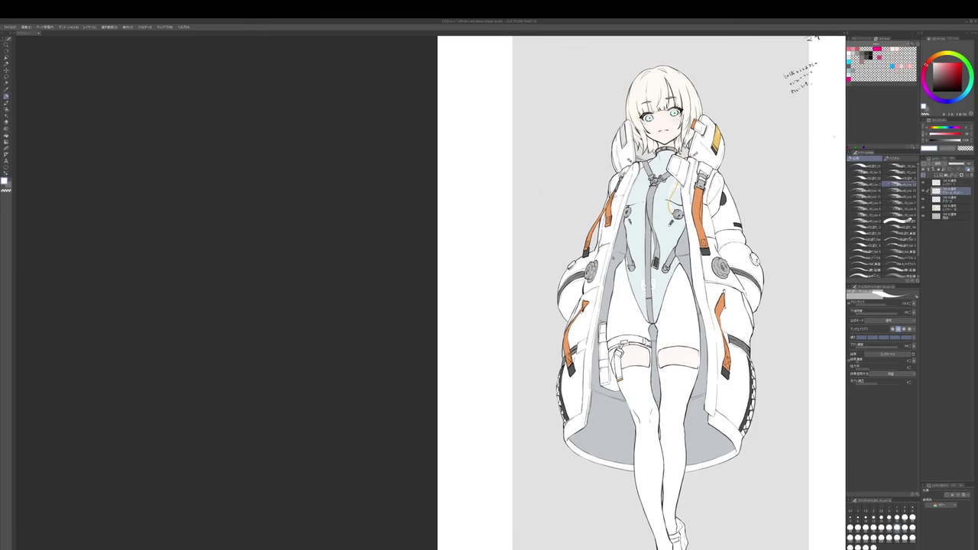
{"action": "key", "text": "m"}
{"action": "left_click", "coordinate": [799, 336]}
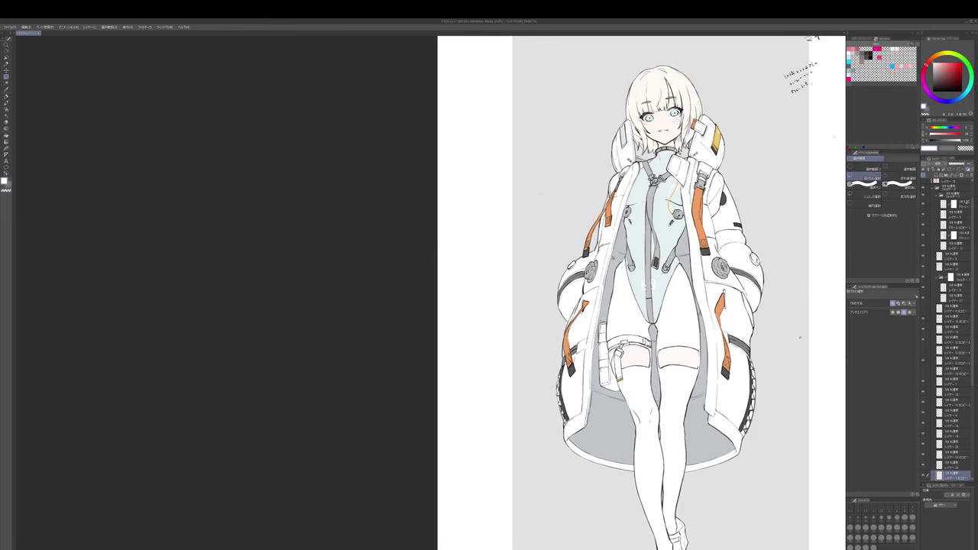
{"action": "left_click_drag", "start_coordinate": [799, 336], "coordinate": [706, 343]}
{"action": "left_click", "coordinate": [959, 215]}
{"action": "key", "text": "ctrl+t"}
{"action": "scroll", "coordinate": [725, 222], "scroll_direction": "down", "scroll_amount": 2}
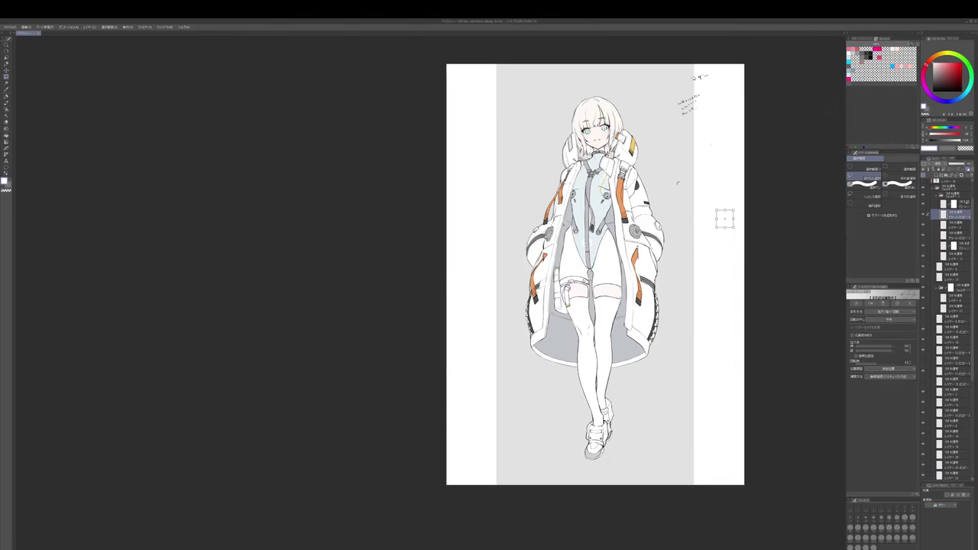
{"action": "scroll", "coordinate": [641, 197], "scroll_direction": "up", "scroll_amount": 3}
{"action": "key", "text": "Return"}
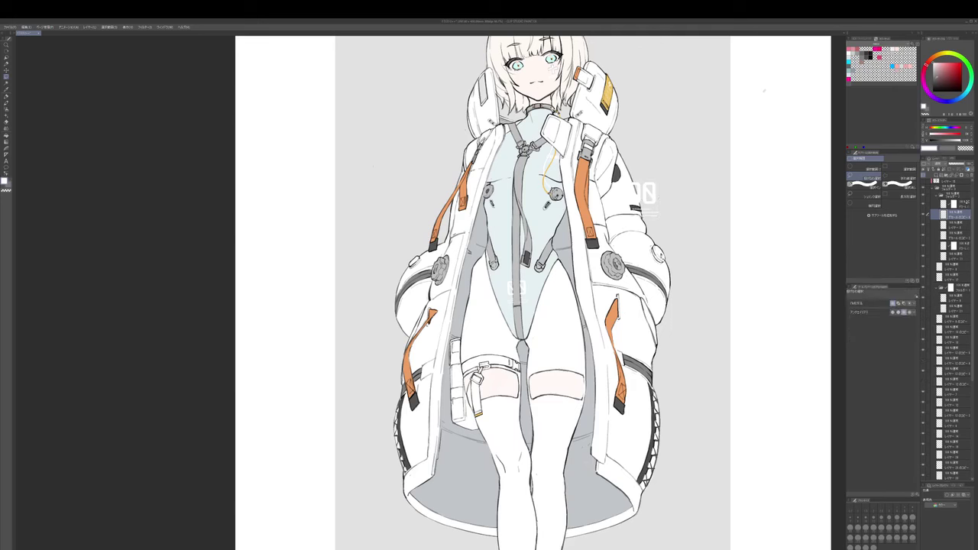
{"action": "left_click", "coordinate": [933, 82]}
{"action": "key", "text": "alt+Delete"}
- Scale, rotate and distort the dark 00 marking to fit the upper sleeve above the black band
{"action": "scroll", "coordinate": [640, 198], "scroll_direction": "up", "scroll_amount": 3}
{"action": "key", "text": "ctrl+t"}
{"action": "left_click_drag", "start_coordinate": [635, 190], "coordinate": [607, 131]}
{"action": "left_click_drag", "start_coordinate": [655, 165], "coordinate": [635, 182]}
{"action": "left_click_drag", "start_coordinate": [626, 146], "coordinate": [620, 178]}
{"action": "mouse_move", "coordinate": [592, 151]}
{"action": "left_mouse_down"}
{"action": "mouse_move", "coordinate": [637, 165]}
{"action": "mouse_move", "coordinate": [595, 158]}
{"action": "left_mouse_up"}
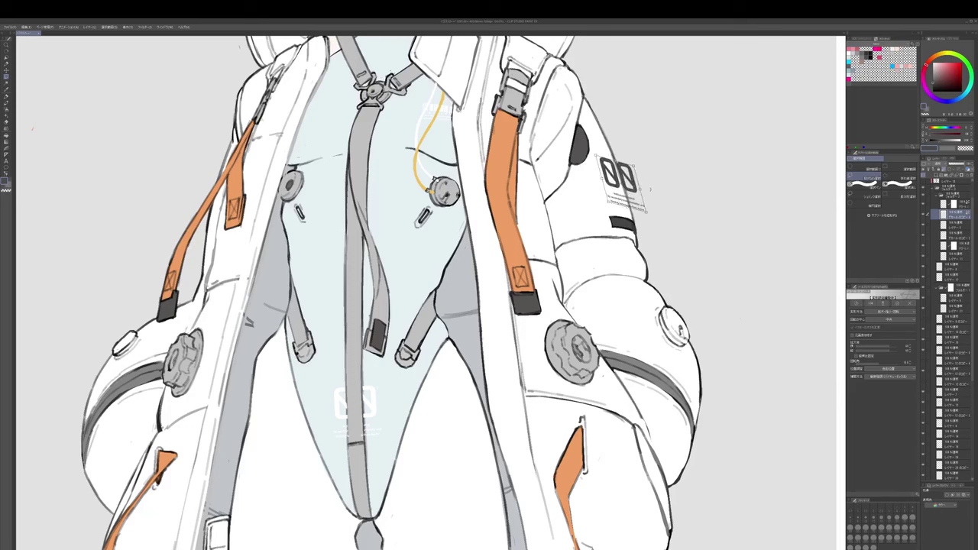
{"action": "left_click_drag", "start_coordinate": [644, 208], "coordinate": [648, 210]}
{"action": "left_click_drag", "start_coordinate": [595, 157], "coordinate": [597, 158]}
{"action": "key", "text": "Return"}
{"action": "key", "text": "ctrl+shift+t"}
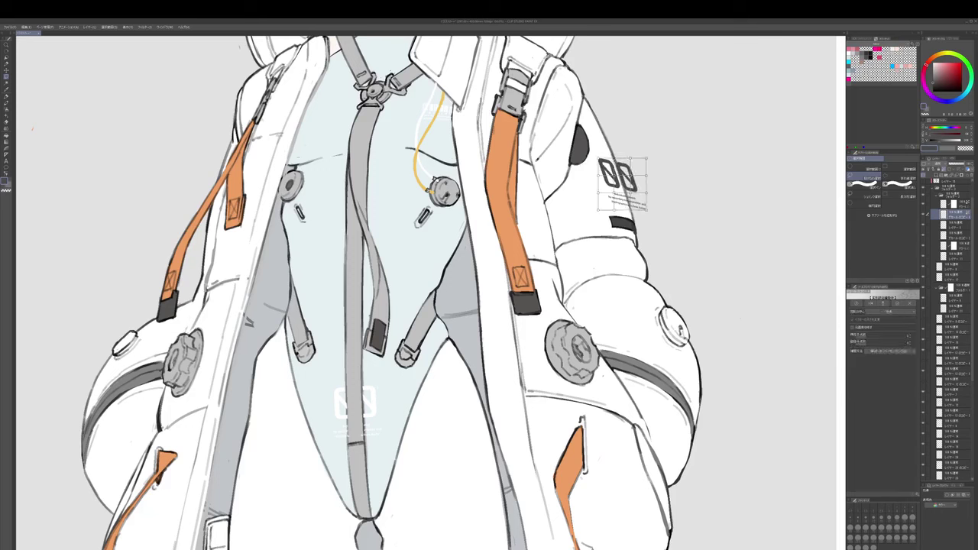
{"action": "mouse_move", "coordinate": [630, 211]}
{"action": "left_mouse_down"}
{"action": "mouse_move", "coordinate": [615, 208]}
{"action": "mouse_move", "coordinate": [631, 175]}
{"action": "mouse_move", "coordinate": [599, 175]}
{"action": "mouse_move", "coordinate": [601, 192]}
{"action": "mouse_move", "coordinate": [647, 159]}
{"action": "mouse_move", "coordinate": [646, 210]}
{"action": "left_mouse_up"}
{"action": "key", "text": "Return"}
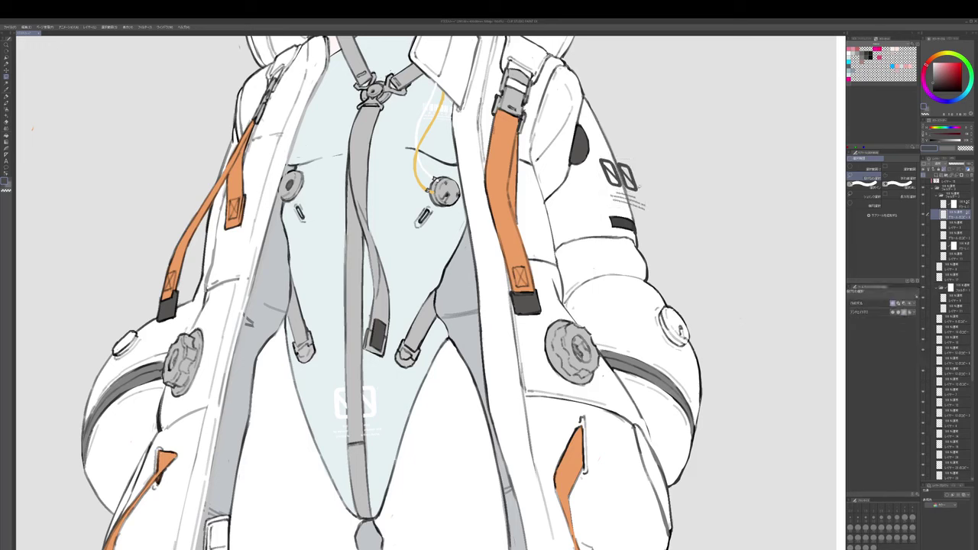
- Add a layer mask to the sleeve's 00 marking and erase its parts near the sleeve's outer edge
{"action": "left_click", "coordinate": [960, 175]}
{"action": "key", "text": "e"}
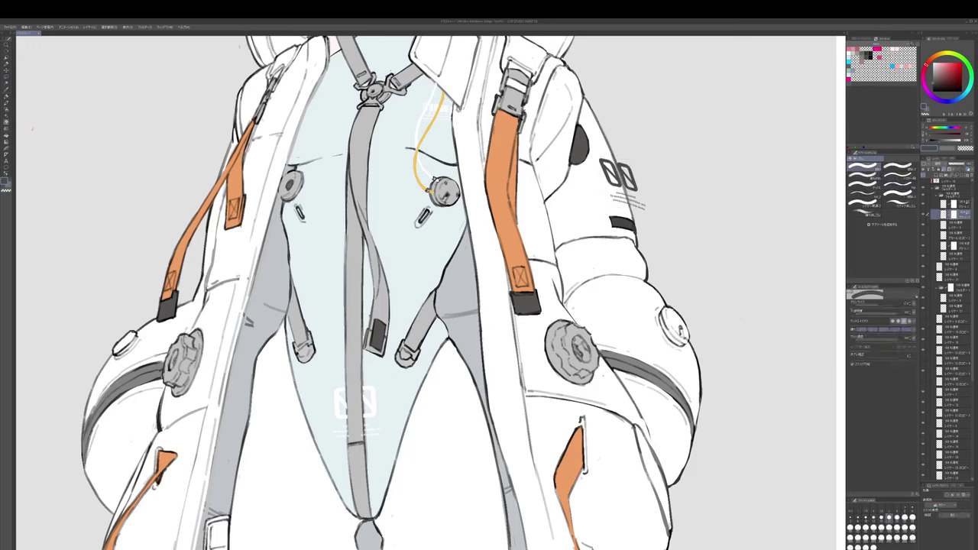
{"action": "left_click_drag", "start_coordinate": [622, 162], "coordinate": [632, 204]}
{"action": "left_click_drag", "start_coordinate": [629, 168], "coordinate": [643, 208]}
- Create a new layer and paint small white details over the black band on the upper sleeve
{"action": "scroll", "coordinate": [643, 200], "scroll_direction": "down", "scroll_amount": 4}
{"action": "key", "text": "ctrl+shift+n"}
{"action": "left_click", "coordinate": [658, 238], "text": "alt"}
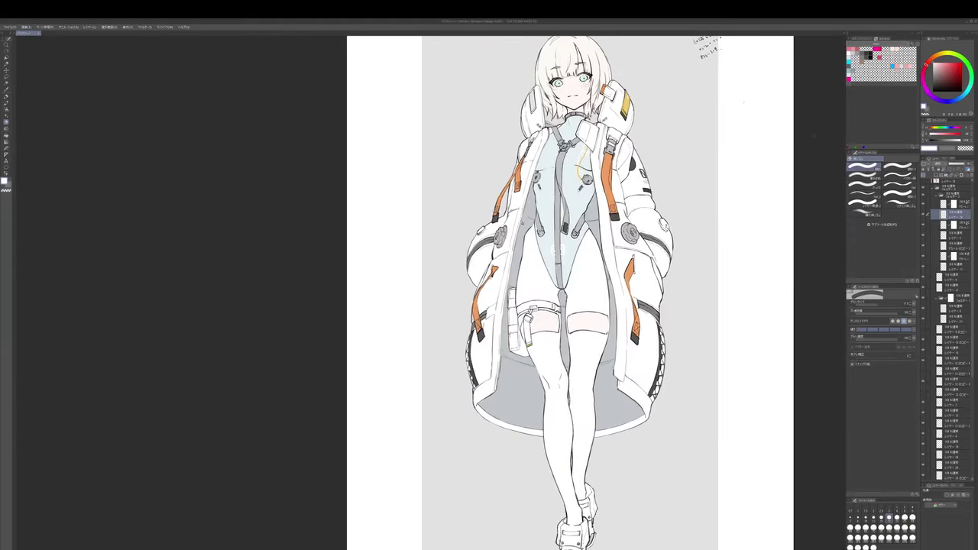
{"action": "key", "text": "r"}
{"action": "mouse_move", "coordinate": [675, 239]}
{"action": "left_mouse_down"}
{"action": "mouse_move", "coordinate": [601, 111]}
{"action": "mouse_move", "coordinate": [654, 217]}
{"action": "left_mouse_up"}
{"action": "scroll", "coordinate": [605, 187], "scroll_direction": "up", "scroll_amount": 2}
{"action": "key", "text": "p"}
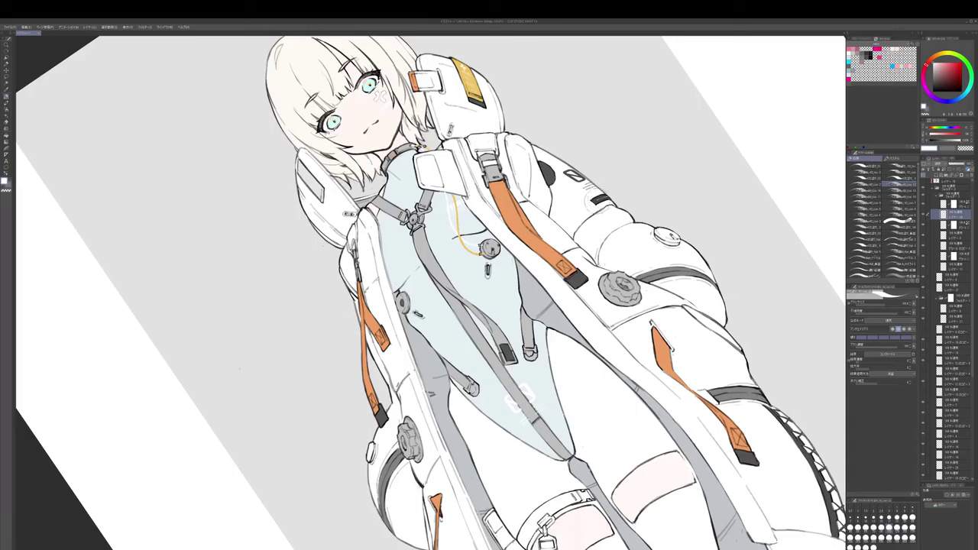
{"action": "left_click_drag", "start_coordinate": [596, 196], "coordinate": [613, 188]}
{"action": "left_click_drag", "start_coordinate": [586, 196], "coordinate": [584, 207]}
{"action": "key", "text": "c"}
{"action": "key", "text": "c"}
{"action": "key", "text": "c"}
{"action": "left_click_drag", "start_coordinate": [597, 201], "coordinate": [605, 198]}
- Paint a small black mark inside the rectangular slot on the front shoe's ankle flap
{"action": "key", "text": "r"}
{"action": "double_click", "coordinate": [613, 451]}
{"action": "left_click_drag", "start_coordinate": [614, 452], "coordinate": [739, 42]}
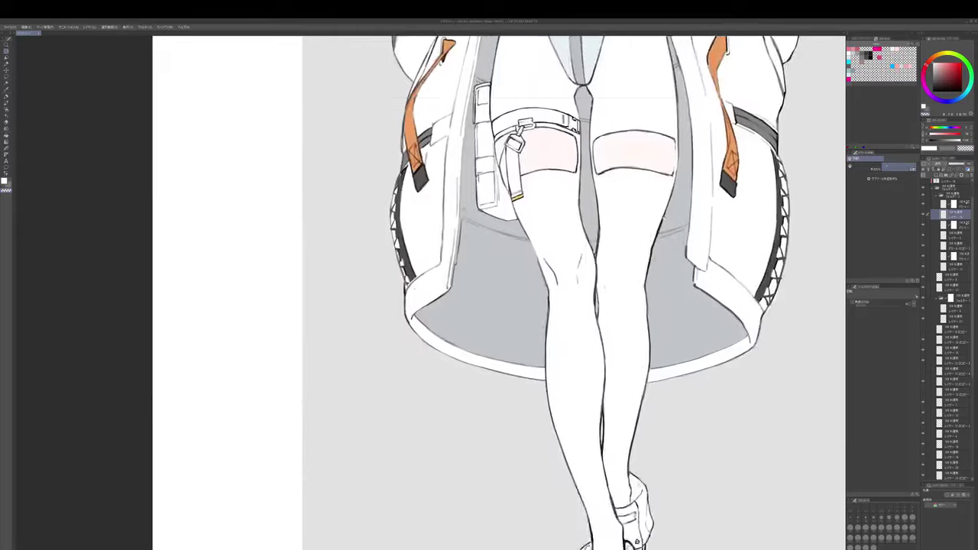
{"action": "left_click_drag", "start_coordinate": [680, 539], "coordinate": [727, 225]}
{"action": "key", "text": "x"}
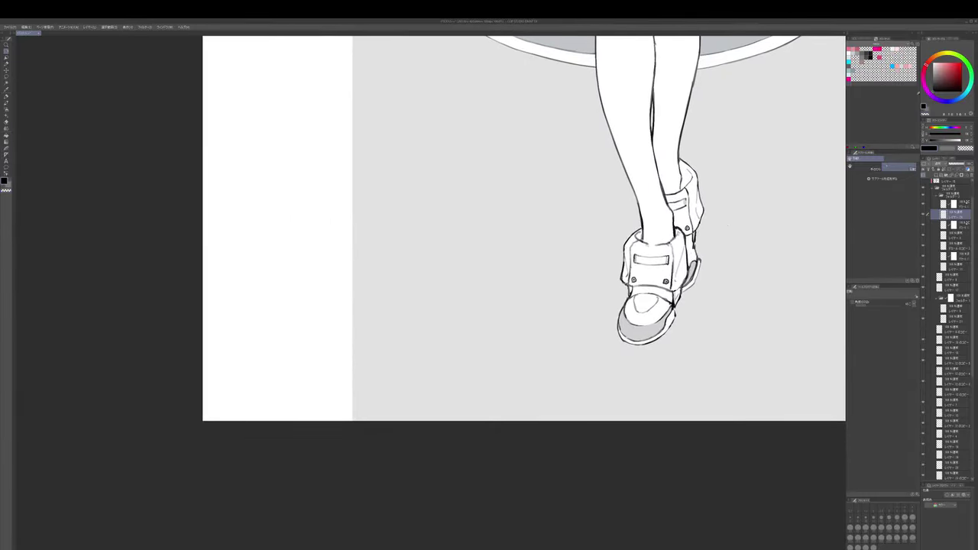
{"action": "key", "text": "p"}
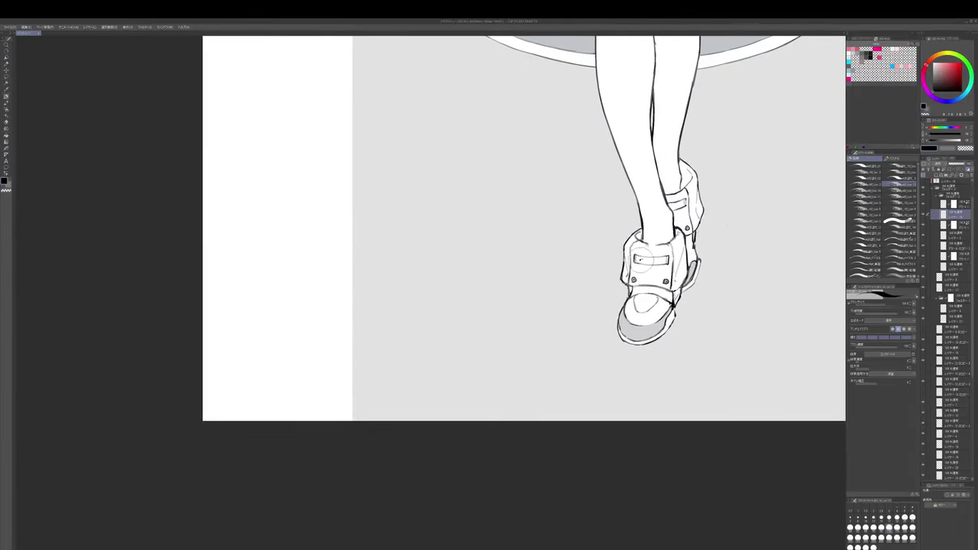
{"action": "left_click_drag", "start_coordinate": [640, 260], "coordinate": [646, 259]}
- Paint dark gray details in the rectangular ankle slots of both shoes, using a smaller brush and undoing stray strokes
{"action": "key", "text": "r"}
{"action": "left_click_drag", "start_coordinate": [754, 205], "coordinate": [552, 414]}
{"action": "left_click_drag", "start_coordinate": [552, 415], "coordinate": [574, 258]}
{"action": "mouse_move", "coordinate": [588, 299]}
{"action": "left_mouse_down"}
{"action": "mouse_move", "coordinate": [588, 394]}
{"action": "mouse_move", "coordinate": [662, 294]}
{"action": "mouse_move", "coordinate": [628, 283]}
{"action": "left_mouse_up"}
{"action": "key", "text": "p"}
{"action": "left_click", "coordinate": [630, 276], "text": "alt"}
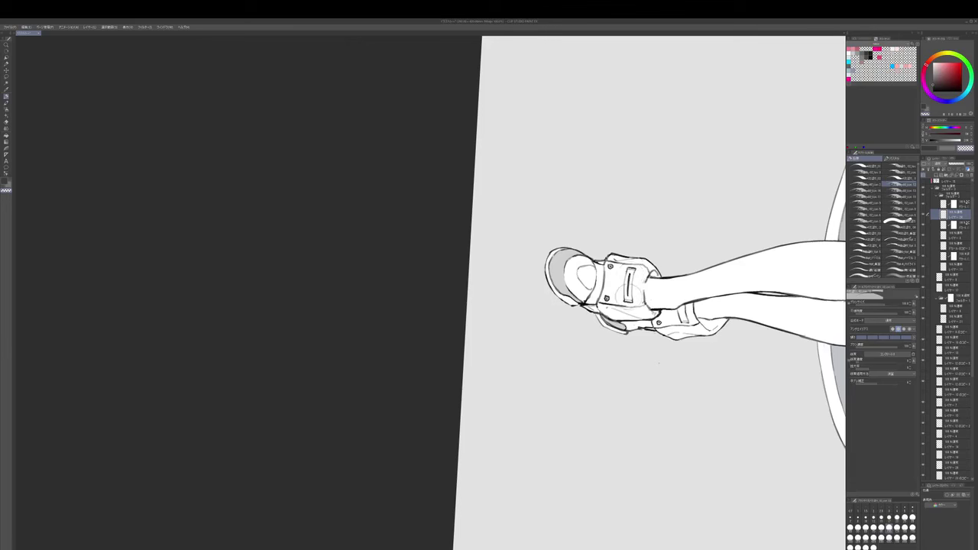
{"action": "key", "text": "["}
{"action": "left_click_drag", "start_coordinate": [631, 272], "coordinate": [624, 295]}
{"action": "key", "text": "ctrl+z"}
{"action": "key", "text": "c"}
{"action": "key", "text": "ctrl+z"}
{"action": "left_click_drag", "start_coordinate": [680, 308], "coordinate": [684, 318]}
{"action": "key", "text": "c"}
{"action": "left_click_drag", "start_coordinate": [683, 317], "coordinate": [562, 377]}
{"action": "scroll", "coordinate": [704, 315], "scroll_direction": "down", "scroll_amount": 3}
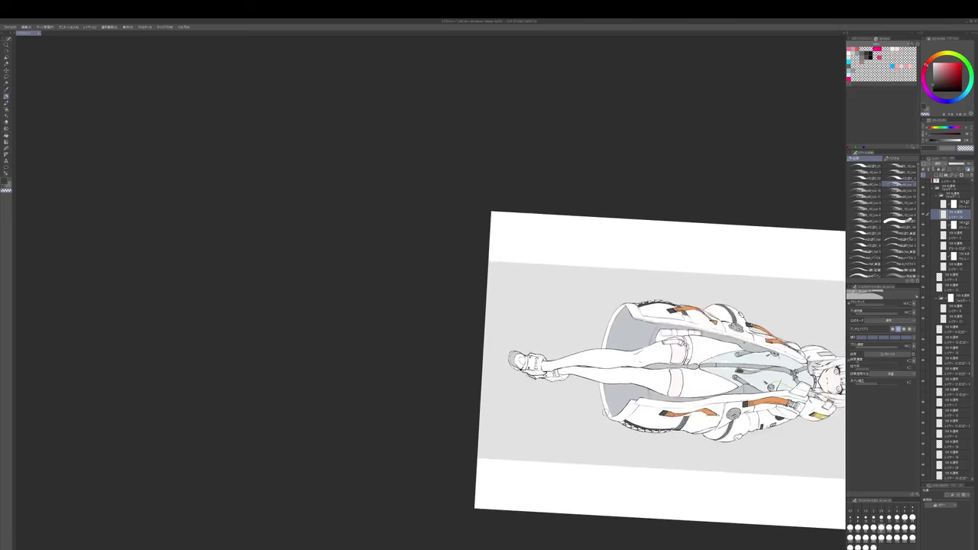
{"action": "left_click_drag", "start_coordinate": [574, 416], "coordinate": [625, 181]}
{"action": "left_click_drag", "start_coordinate": [575, 216], "coordinate": [670, 401]}
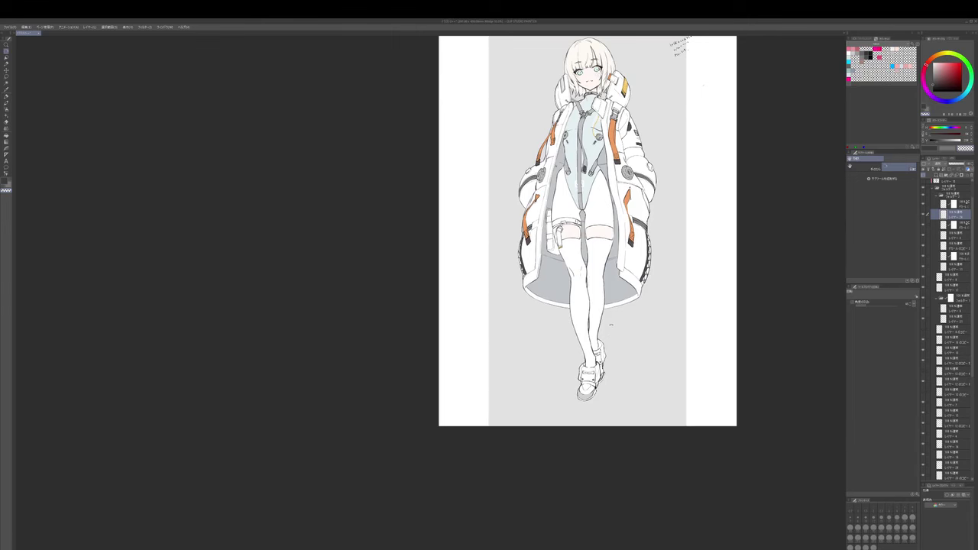
- Sample the yellow of the hood tab and paint yellow strap pieces on the upper sleeve and hanging below the cuff
{"action": "left_click_drag", "start_coordinate": [612, 325], "coordinate": [611, 415]}
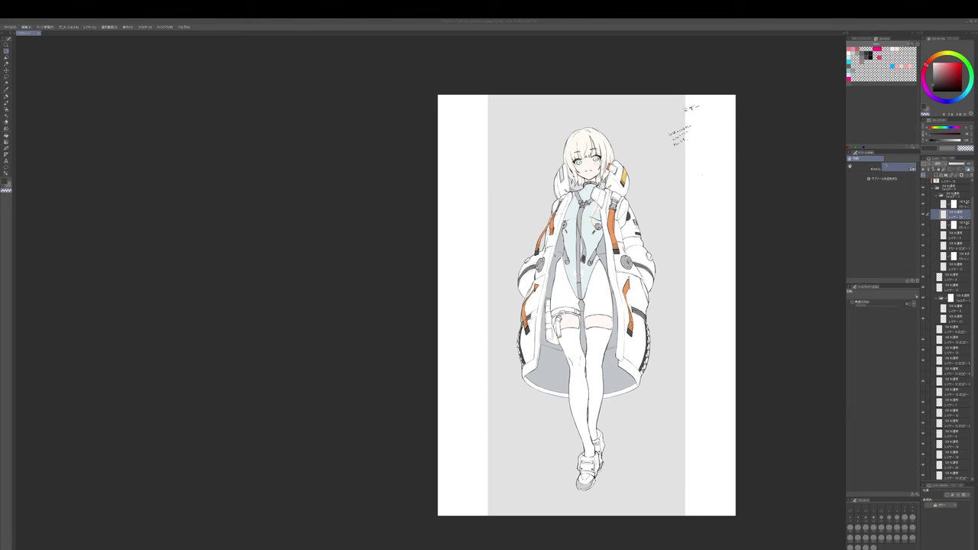
{"action": "left_click_drag", "start_coordinate": [703, 380], "coordinate": [710, 367]}
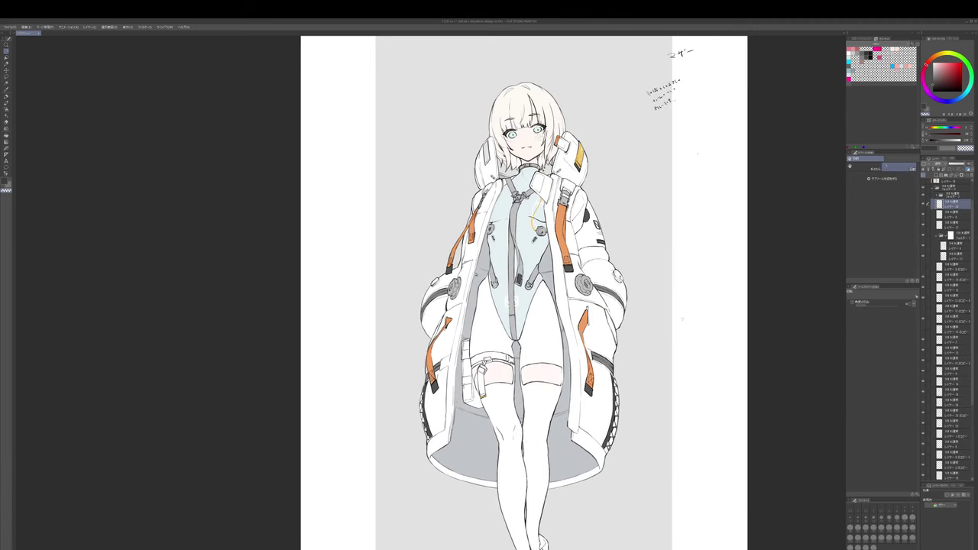
{"action": "key", "text": "p"}
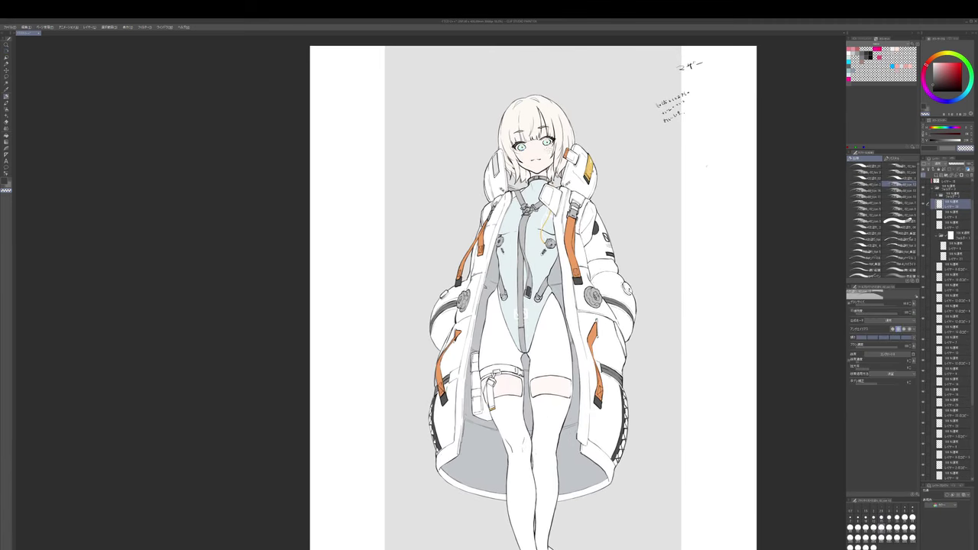
{"action": "left_click", "coordinate": [588, 169], "text": "alt"}
{"action": "key", "text": "]"}
{"action": "key", "text": "]"}
{"action": "left_click_drag", "start_coordinate": [610, 265], "coordinate": [617, 276]}
{"action": "key", "text": "c"}
{"action": "key", "text": "c"}
{"action": "left_click_drag", "start_coordinate": [630, 343], "coordinate": [631, 356]}
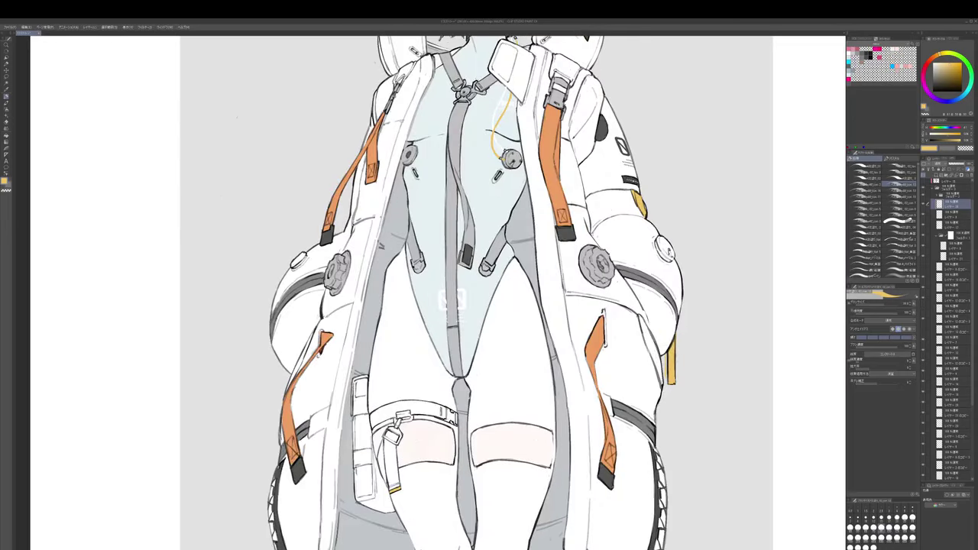
- Clean up the yellow strap hanging below the cuff and draw its black outline and edge line
{"action": "left_click_drag", "start_coordinate": [668, 355], "coordinate": [667, 382]}
{"action": "key", "text": "p"}
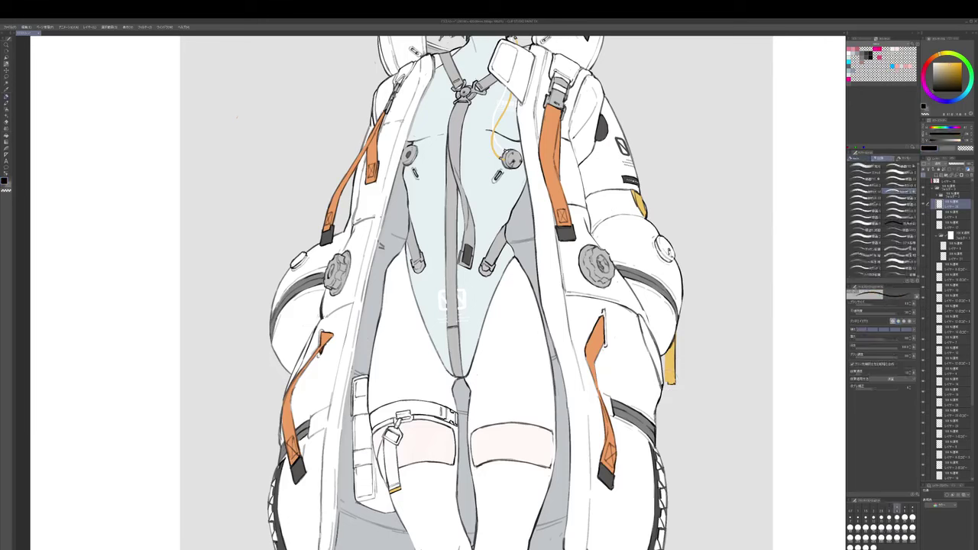
{"action": "key", "text": "ctrl+z"}
{"action": "mouse_move", "coordinate": [674, 342]}
{"action": "left_mouse_down"}
{"action": "mouse_move", "coordinate": [673, 383]}
{"action": "mouse_move", "coordinate": [666, 378]}
{"action": "left_mouse_up"}
{"action": "key", "text": "]"}
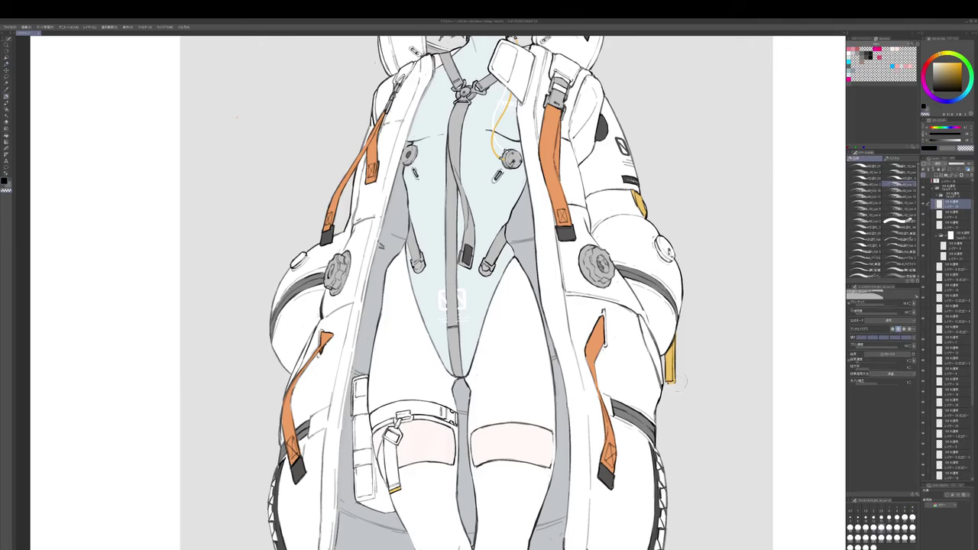
- Create a new layer above the sleeve marking and paint small dark marks on the coat just above the shoulder strap buckle
{"action": "scroll", "coordinate": [675, 388], "scroll_direction": "down", "scroll_amount": 2}
{"action": "left_click_drag", "start_coordinate": [700, 358], "coordinate": [707, 295]}
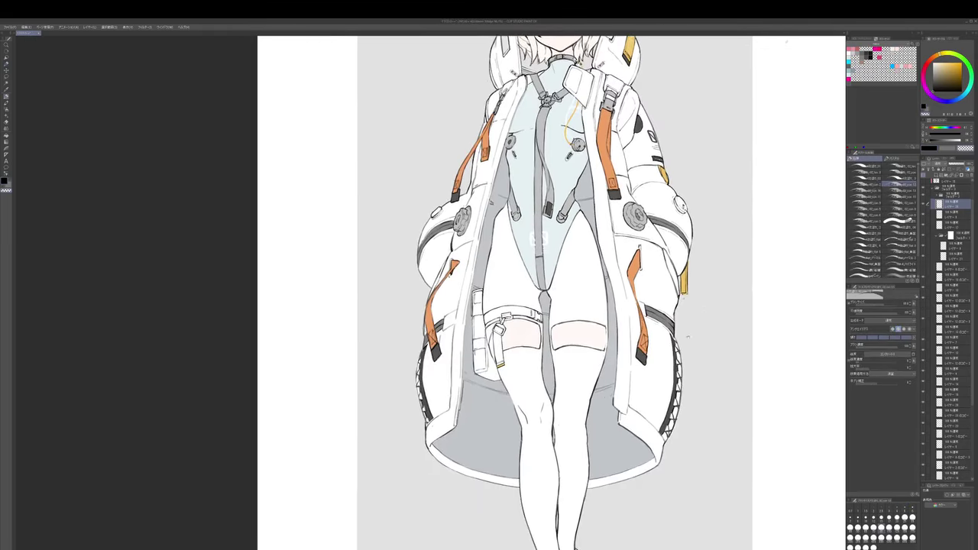
{"action": "scroll", "coordinate": [697, 290], "scroll_direction": "up", "scroll_amount": 3}
{"action": "scroll", "coordinate": [700, 287], "scroll_direction": "down", "scroll_amount": 2}
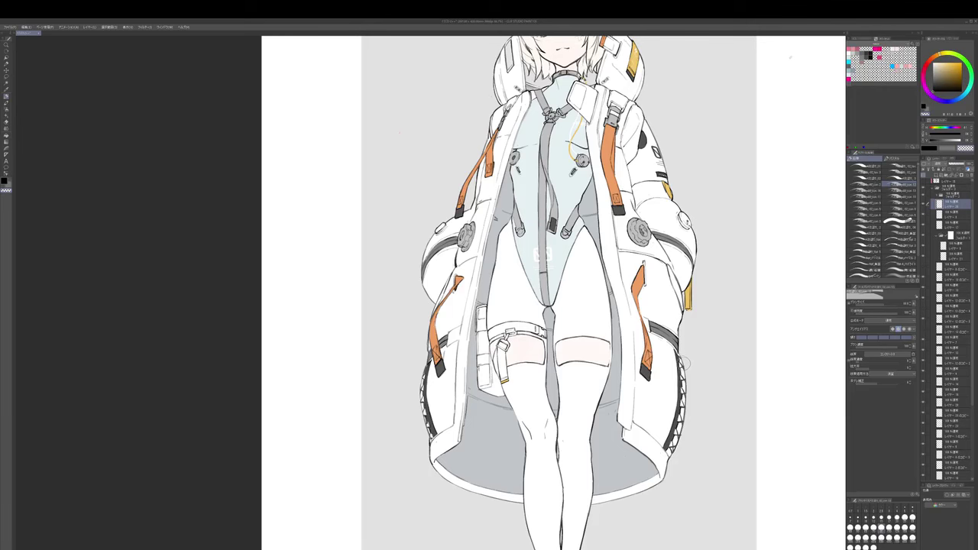
{"action": "left_click_drag", "start_coordinate": [685, 363], "coordinate": [692, 459]}
{"action": "scroll", "coordinate": [661, 227], "scroll_direction": "up", "scroll_amount": 1}
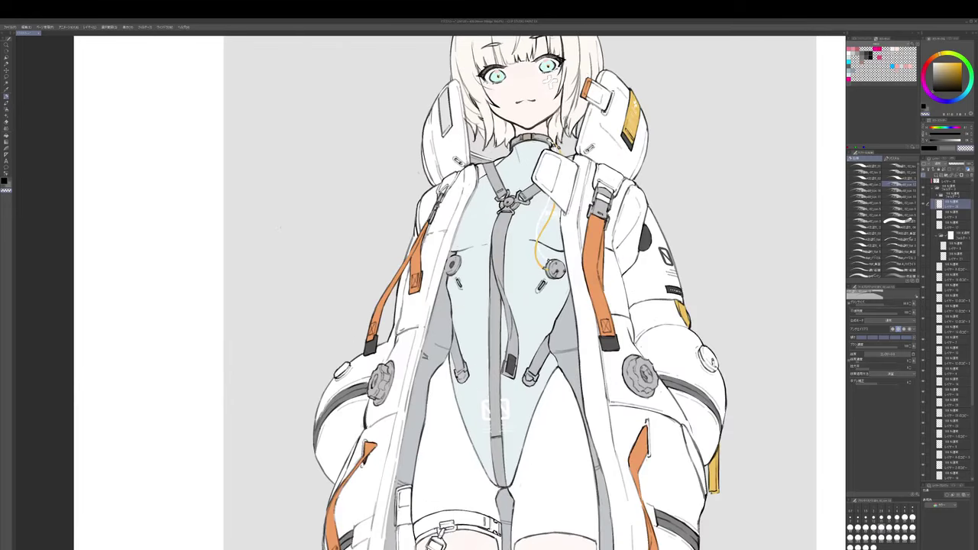
{"action": "left_click", "coordinate": [646, 236], "text": "ctrl+shift"}
{"action": "left_click", "coordinate": [646, 237], "text": "alt"}
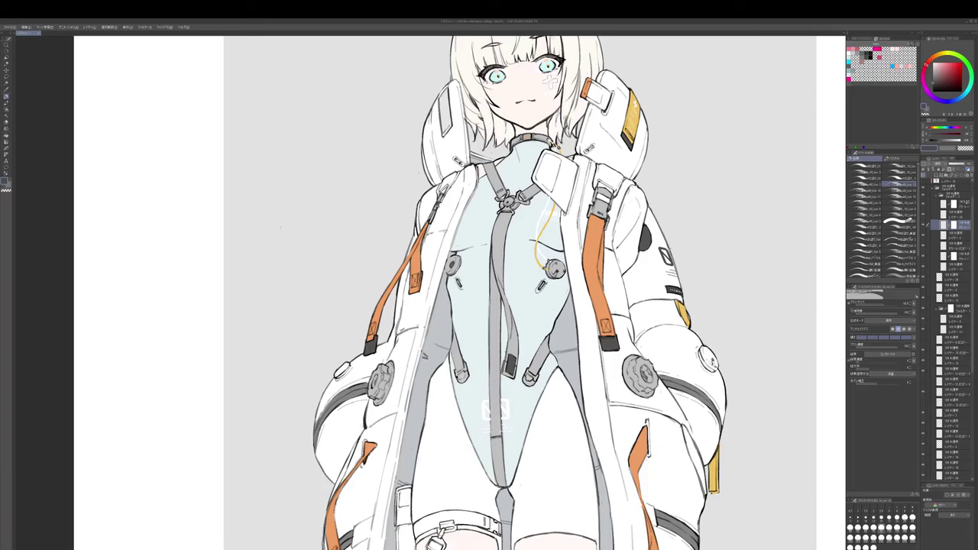
{"action": "key", "text": "ctrl+shift+n"}
{"action": "key", "text": "bracketleft"}
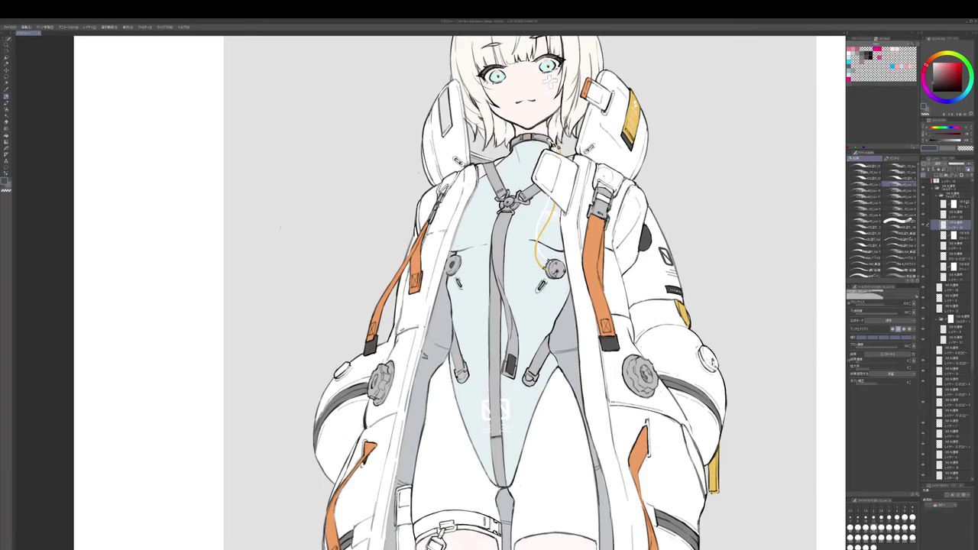
{"action": "mouse_move", "coordinate": [611, 171]}
{"action": "left_mouse_down"}
{"action": "mouse_move", "coordinate": [596, 184]}
{"action": "mouse_move", "coordinate": [608, 180]}
{"action": "left_mouse_up"}
{"action": "key", "text": "c"}
{"action": "left_click_drag", "start_coordinate": [550, 82], "coordinate": [574, 97]}
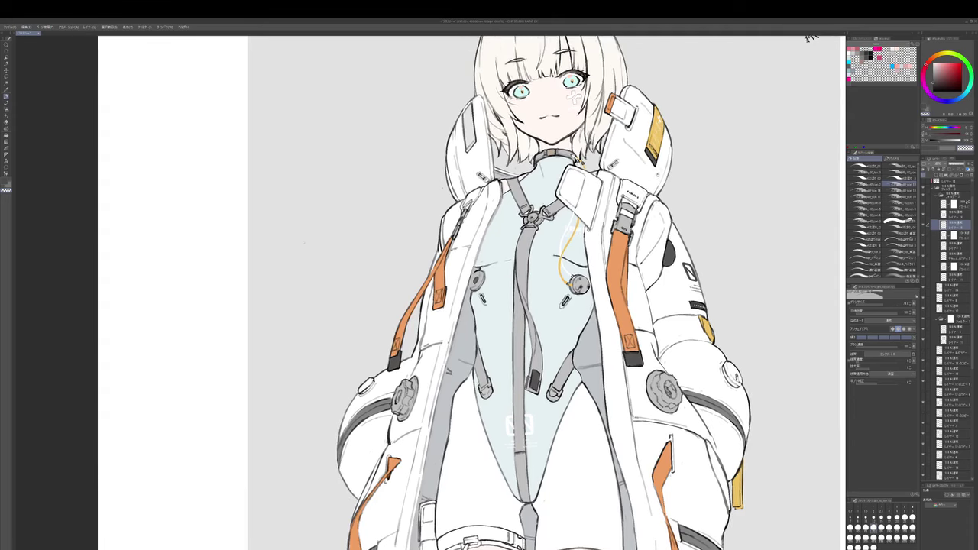
- Show the hidden shading layers over the whole character
{"action": "scroll", "coordinate": [656, 183], "scroll_direction": "down", "scroll_amount": 2}
{"action": "left_click_drag", "start_coordinate": [656, 183], "coordinate": [671, 65]}
{"action": "scroll", "coordinate": [615, 291], "scroll_direction": "down", "scroll_amount": 2}
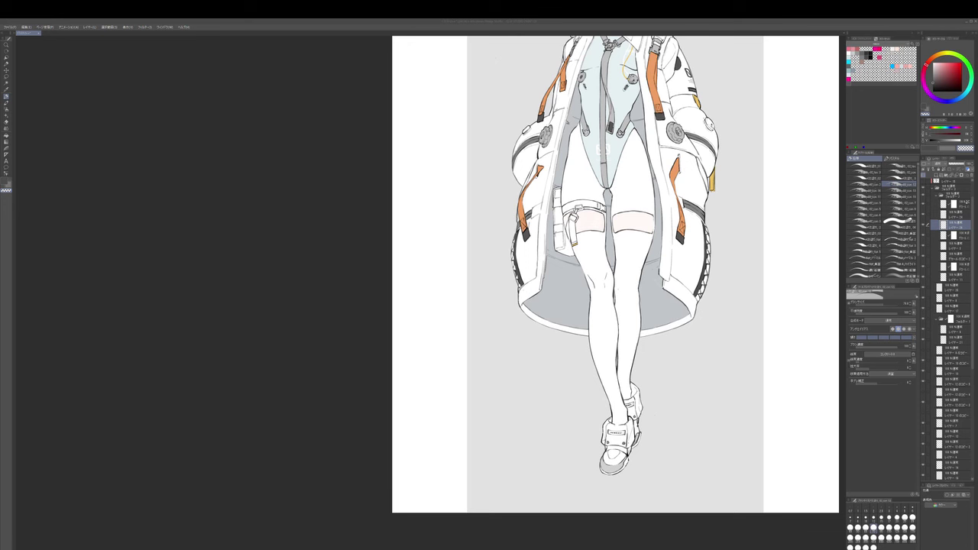
{"action": "scroll", "coordinate": [933, 202], "scroll_direction": "up", "scroll_amount": 3}
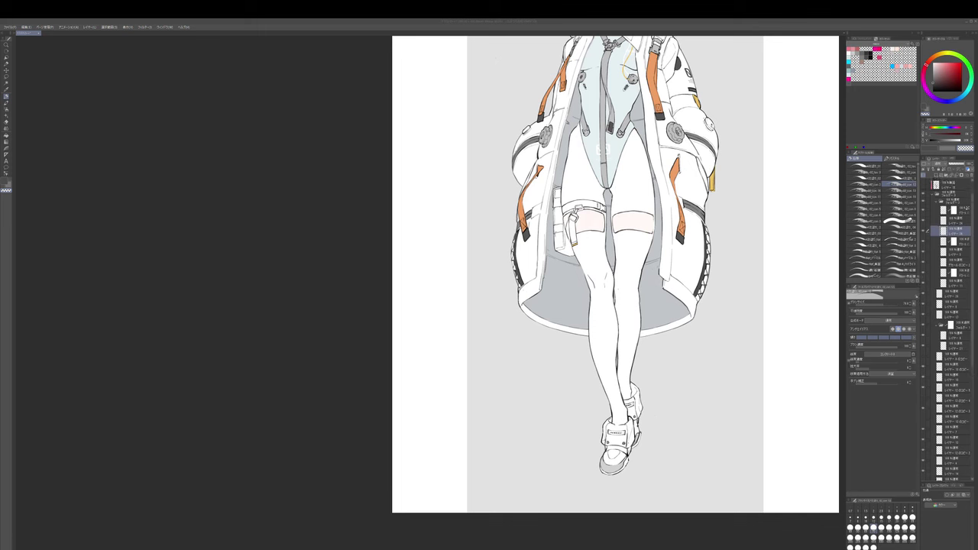
{"action": "left_click", "coordinate": [924, 204]}
{"action": "left_click", "coordinate": [924, 205]}
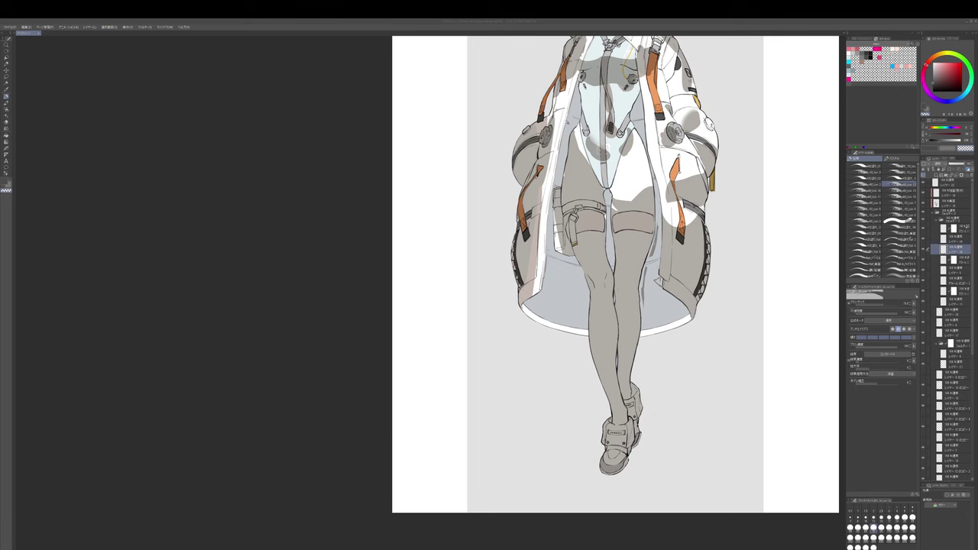
{"action": "scroll", "coordinate": [697, 382], "scroll_direction": "down", "scroll_amount": 2}
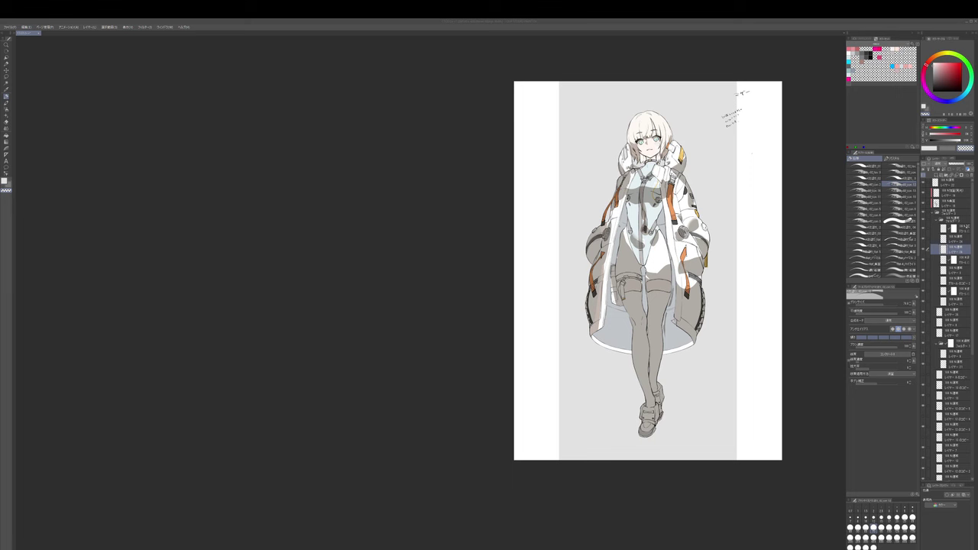
{"action": "scroll", "coordinate": [670, 133], "scroll_direction": "up", "scroll_amount": 5}
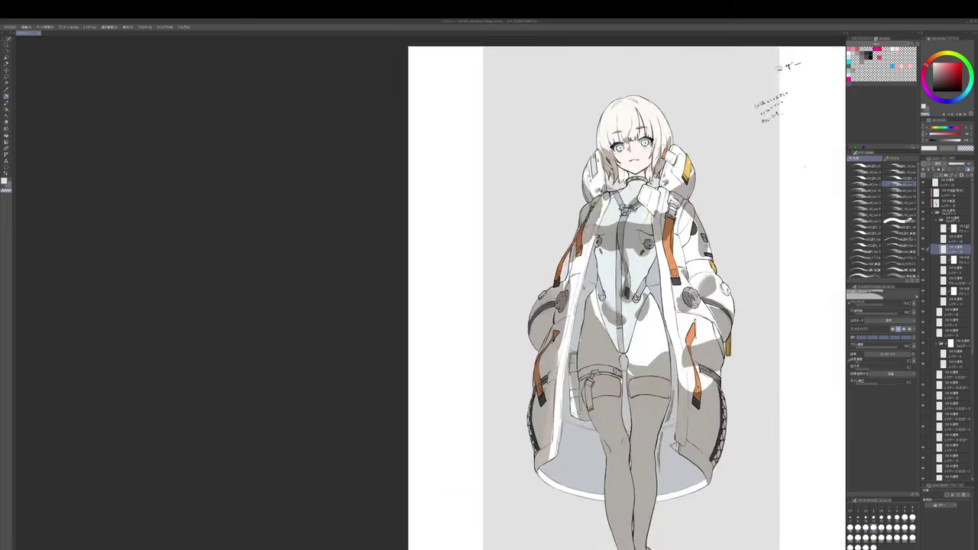
- Select the shadow layer and recolor the hair shadows beside the face in a warmer tone with an enlarged brush
{"action": "left_click", "coordinate": [951, 203]}
{"action": "key", "text": "c"}
{"action": "key", "text": "bracketright"}
{"action": "key", "text": "bracketright"}
{"action": "key", "text": "bracketright"}
{"action": "key", "text": "bracketright"}
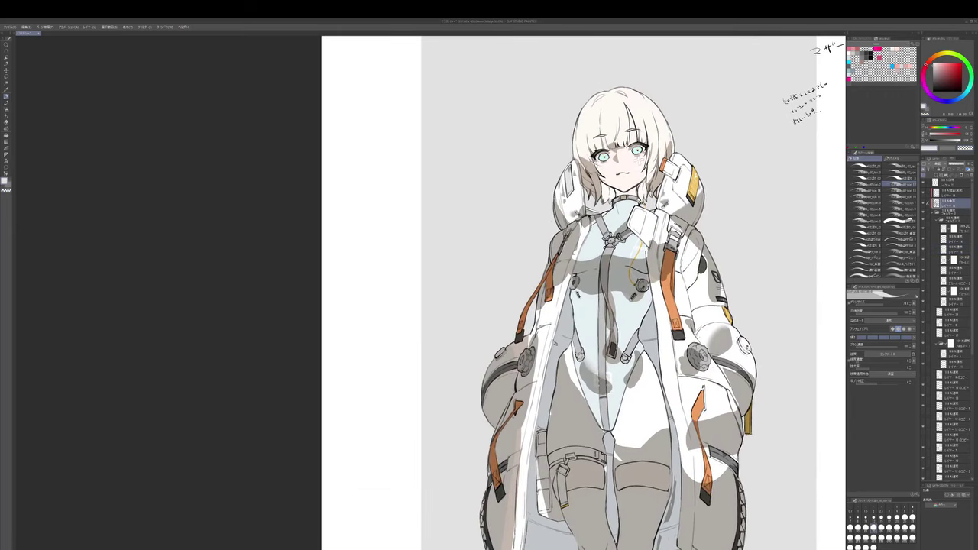
{"action": "key", "text": "bracketright"}
{"action": "key", "text": "bracketright"}
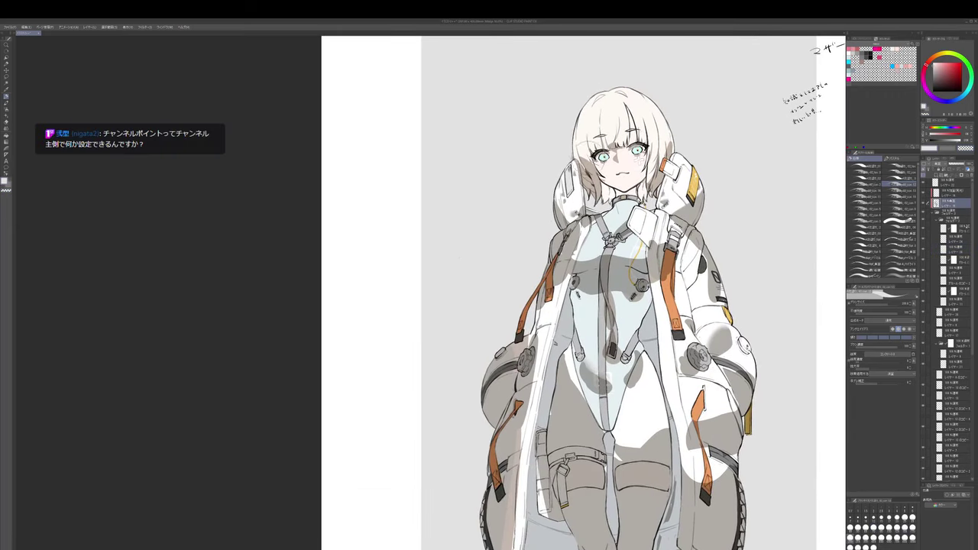
{"action": "key", "text": "c"}
{"action": "left_click", "coordinate": [587, 153], "text": "alt"}
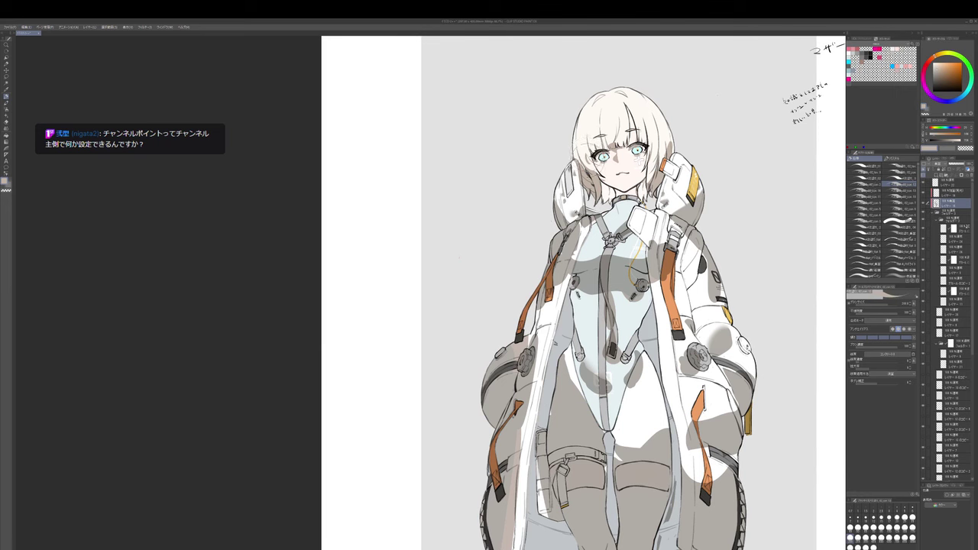
{"action": "left_click", "coordinate": [588, 146], "text": "alt"}
{"action": "left_click_drag", "start_coordinate": [460, 259], "coordinate": [463, 252]}
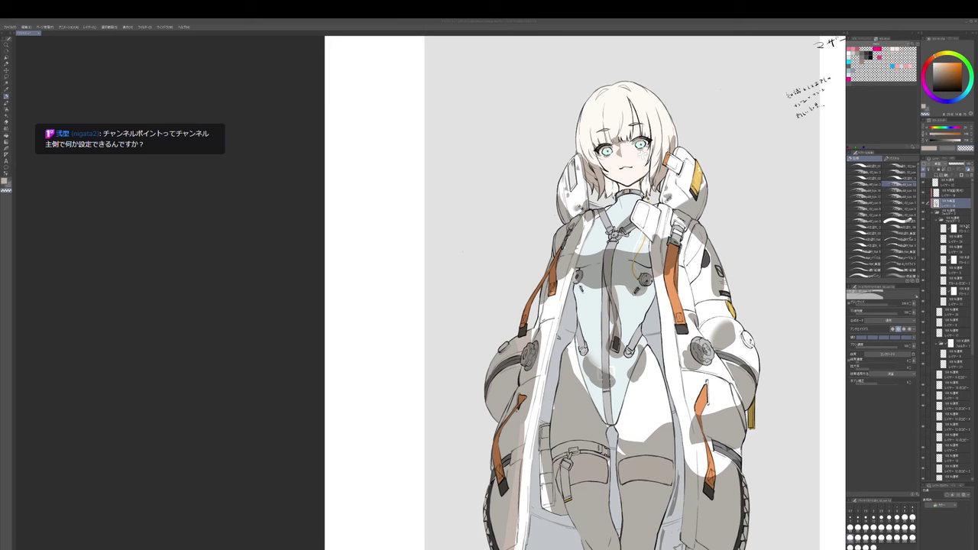
- Sample the coat's shadow color, shift it to a blue-gray and tint the coat shadows with a much larger brush
{"action": "mouse_move", "coordinate": [729, 229]}
{"action": "left_mouse_down"}
{"action": "mouse_move", "coordinate": [731, 246]}
{"action": "mouse_move", "coordinate": [690, 240]}
{"action": "left_mouse_up"}
{"action": "key", "text": "c"}
{"action": "left_click", "coordinate": [702, 261], "text": "alt"}
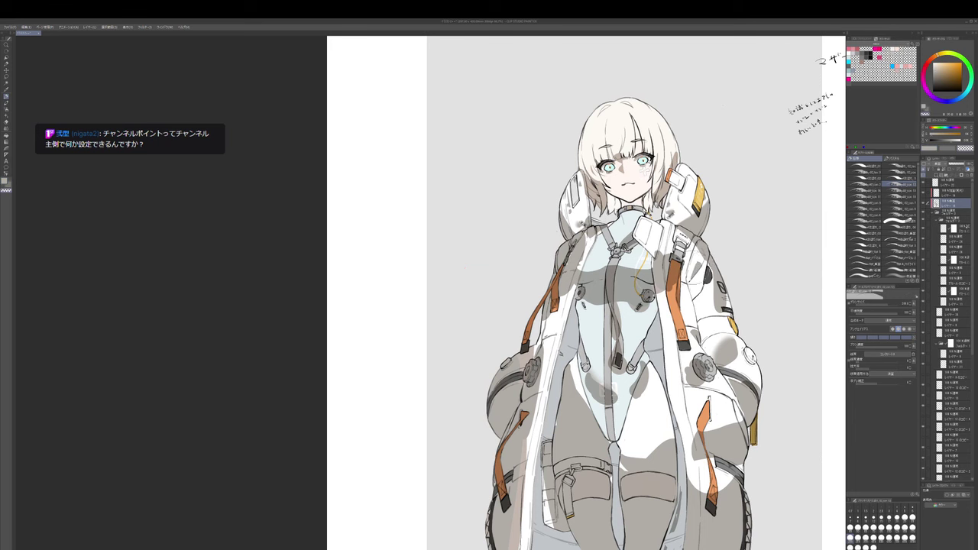
{"action": "scroll", "coordinate": [684, 271], "scroll_direction": "down", "scroll_amount": 2}
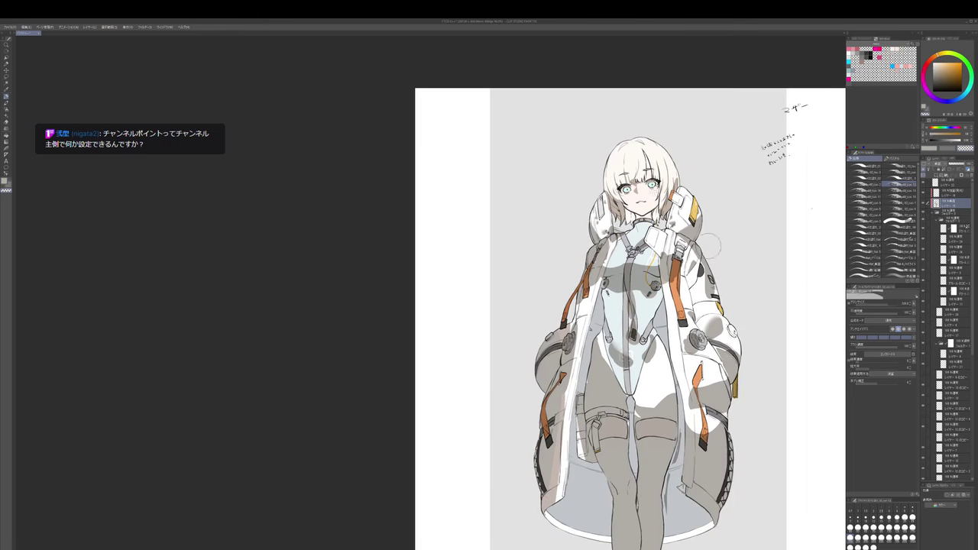
{"action": "left_click", "coordinate": [964, 97]}
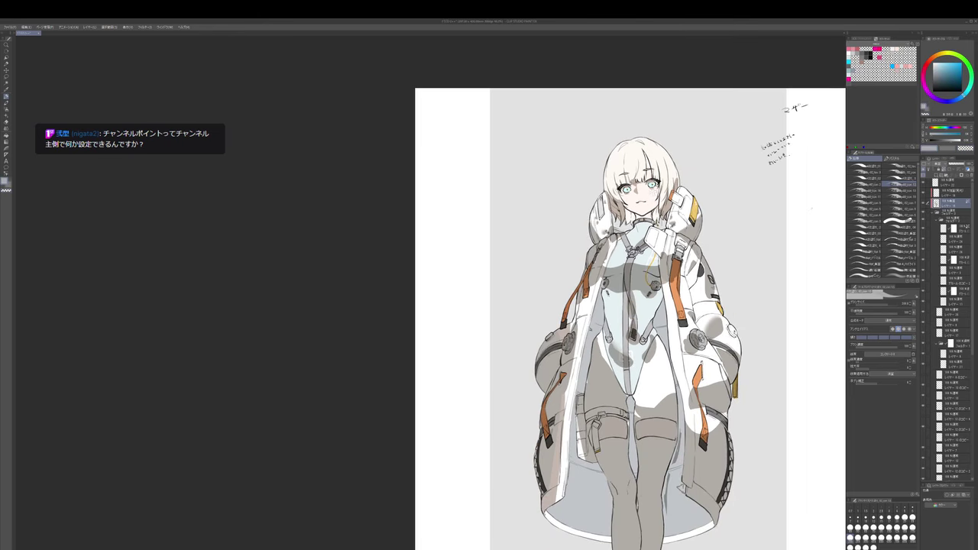
{"action": "key", "text": "]"}
{"action": "key", "text": "]"}
{"action": "key", "text": "]"}
{"action": "key", "text": "]"}
{"action": "key", "text": "]"}
{"action": "left_click_drag", "start_coordinate": [694, 314], "coordinate": [684, 253]}
{"action": "key", "text": "]"}
{"action": "key", "text": "]"}
{"action": "key", "text": "]"}
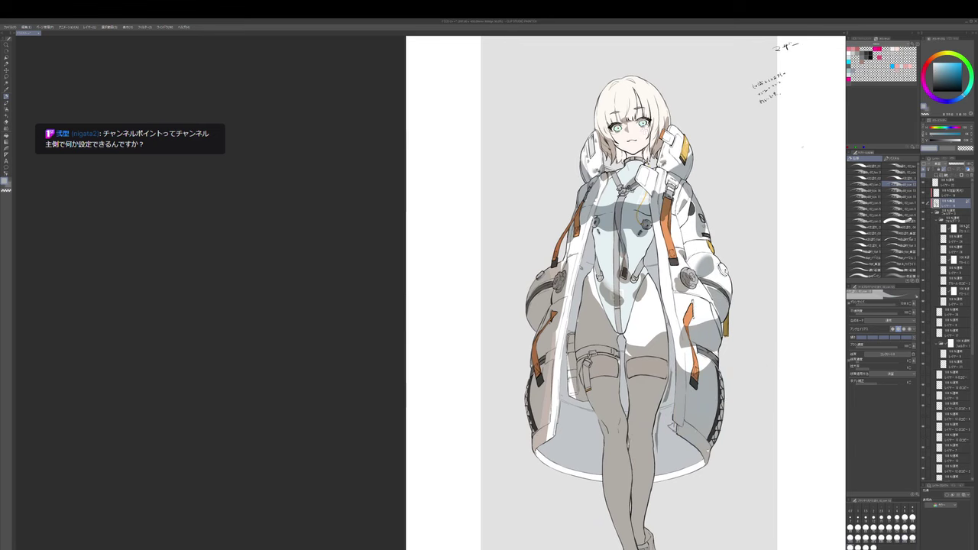
{"action": "scroll", "coordinate": [665, 229], "scroll_direction": "down", "scroll_amount": 1}
{"action": "mouse_move", "coordinate": [674, 344]}
{"action": "left_mouse_down"}
{"action": "mouse_move", "coordinate": [665, 229]}
{"action": "mouse_move", "coordinate": [657, 287]}
{"action": "mouse_move", "coordinate": [620, 197]}
{"action": "mouse_move", "coordinate": [597, 286]}
{"action": "mouse_move", "coordinate": [655, 341]}
{"action": "mouse_move", "coordinate": [624, 376]}
{"action": "left_mouse_up"}
{"action": "left_click_drag", "start_coordinate": [714, 332], "coordinate": [705, 371]}
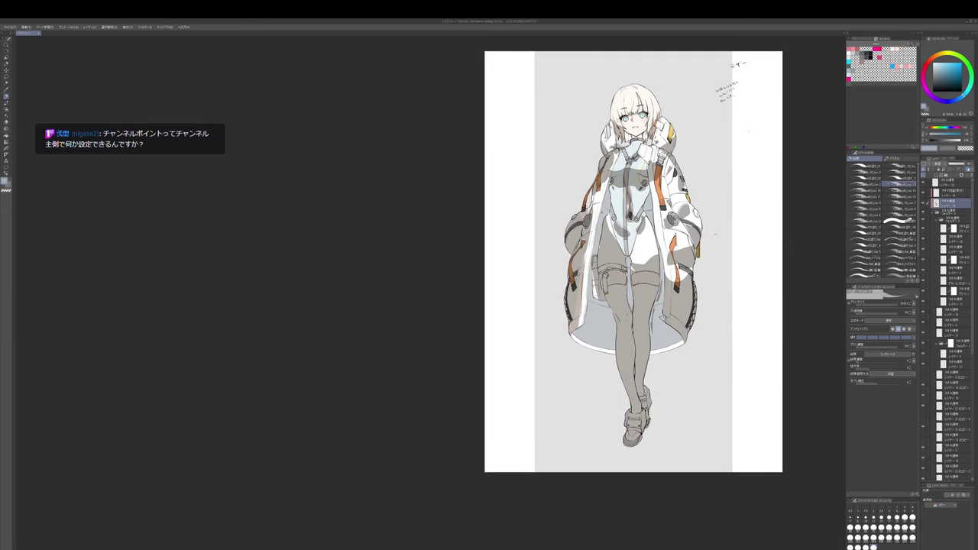
{"action": "scroll", "coordinate": [688, 238], "scroll_direction": "up", "scroll_amount": 1}
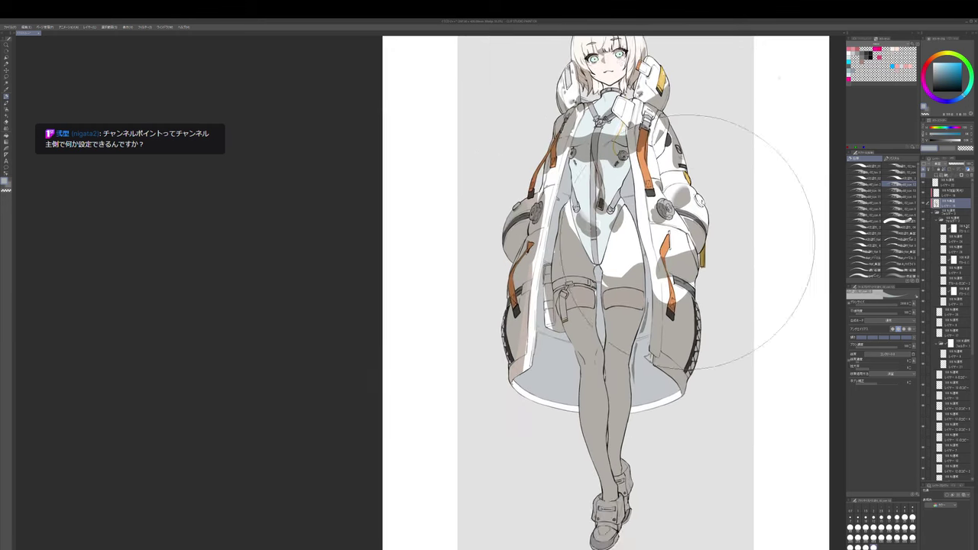
{"action": "left_click_drag", "start_coordinate": [688, 240], "coordinate": [702, 320]}
- Tint the bodysuit's chest shadow blue-green and soften its upper edge with an enlarged blending brush
{"action": "left_click", "coordinate": [592, 233], "text": "alt"}
{"action": "key", "text": "bracketleft"}
{"action": "key", "text": "bracketleft"}
{"action": "key", "text": "bracketleft"}
{"action": "key", "text": "bracketleft"}
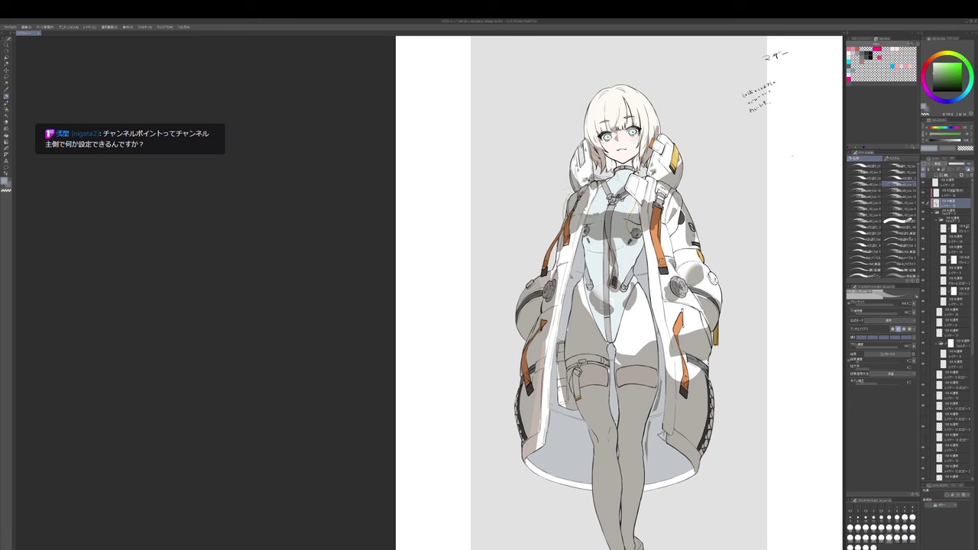
{"action": "key", "text": "j"}
{"action": "key", "text": "bracketright"}
{"action": "key", "text": "bracketright"}
{"action": "key", "text": "bracketright"}
{"action": "key", "text": "bracketright"}
{"action": "key", "text": "bracketright"}
{"action": "key", "text": "bracketright"}
{"action": "key", "text": "bracketright"}
{"action": "key", "text": "bracketright"}
{"action": "key", "text": "bracketright"}
{"action": "key", "text": "bracketright"}
{"action": "key", "text": "bracketright"}
{"action": "key", "text": "bracketright"}
{"action": "key", "text": "bracketright"}
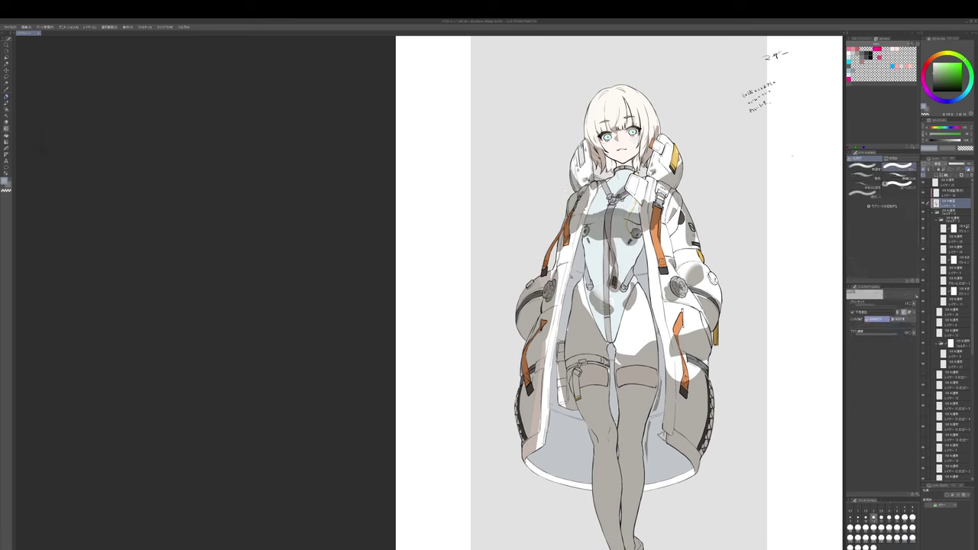
{"action": "left_click_drag", "start_coordinate": [628, 209], "coordinate": [595, 210]}
{"action": "key", "text": "bracketright"}
{"action": "key", "text": "b"}
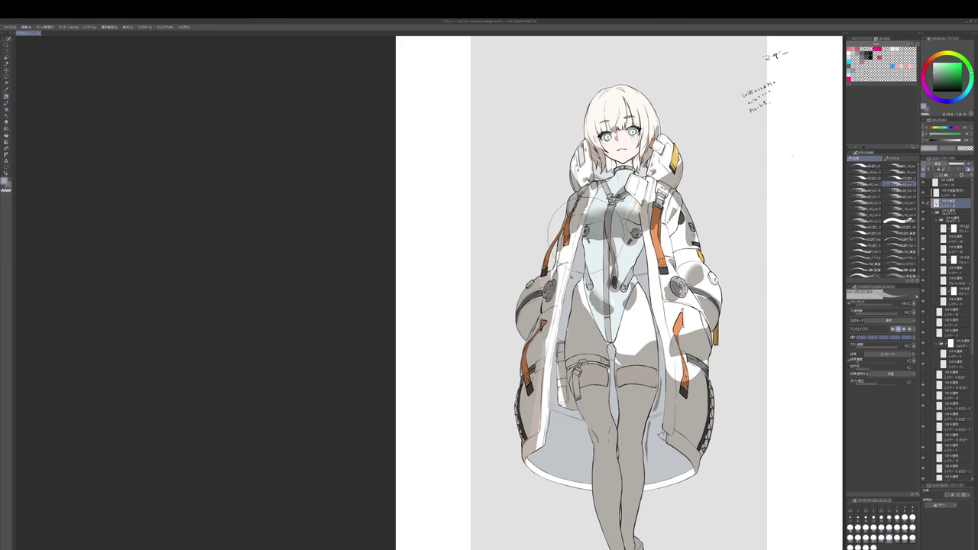
- Erase the rounded shadow patches on the bodysuit's lower abdomen using the transparent color
{"action": "left_click", "coordinate": [593, 224], "text": "alt"}
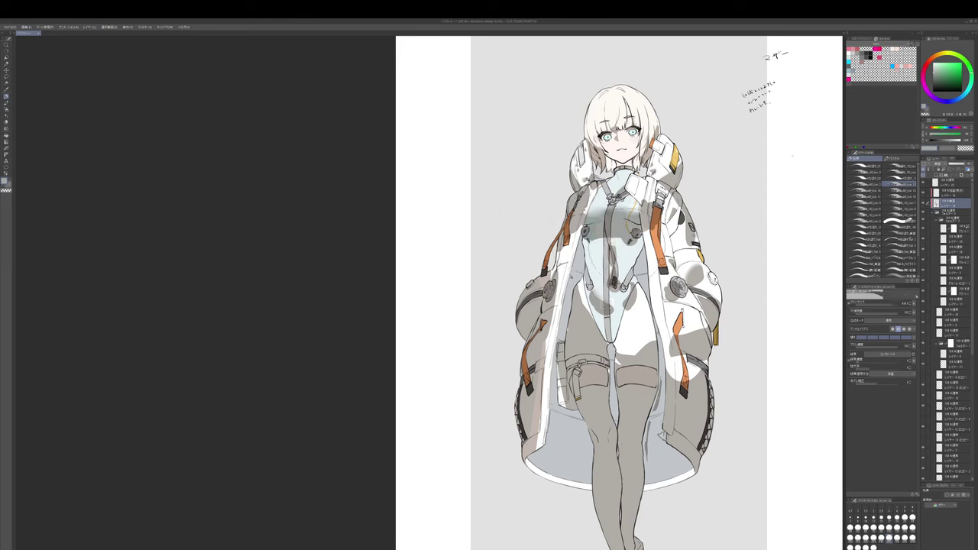
{"action": "key", "text": "c"}
{"action": "mouse_move", "coordinate": [610, 300]}
{"action": "left_mouse_down"}
{"action": "mouse_move", "coordinate": [594, 303]}
{"action": "mouse_move", "coordinate": [624, 301]}
{"action": "left_mouse_up"}
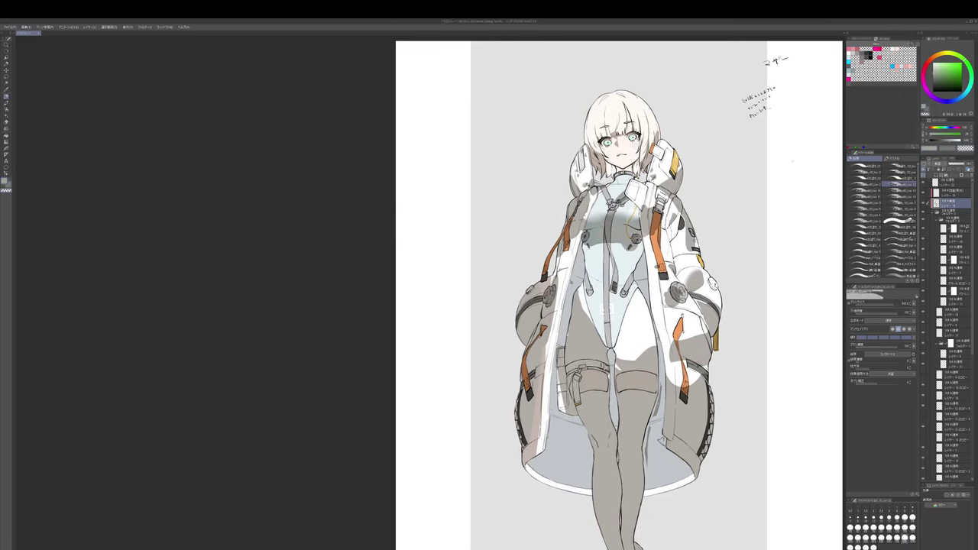
- Sample the bodysuit's shadow color and paint a shadow down the side of the torso below the chest
{"action": "left_click", "coordinate": [588, 239], "text": "alt"}
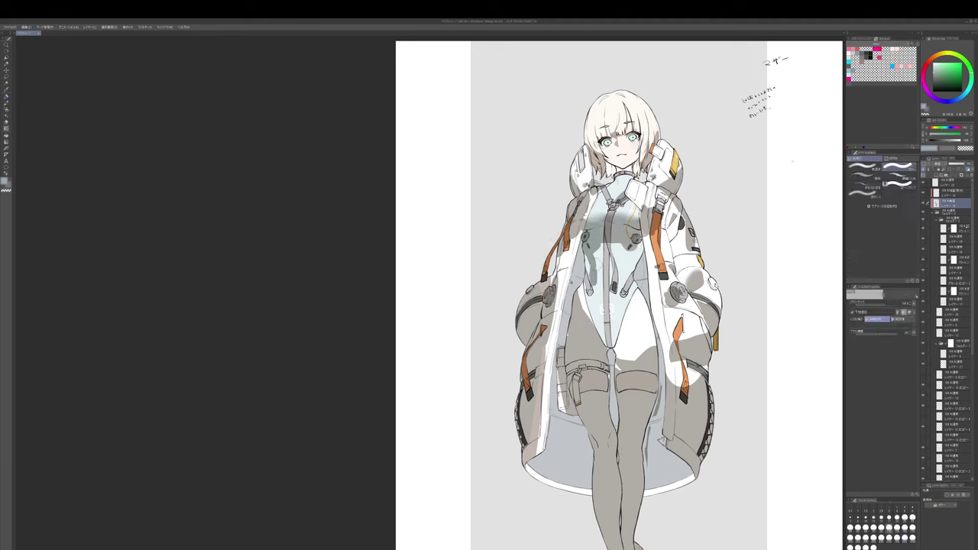
{"action": "key", "text": "["}
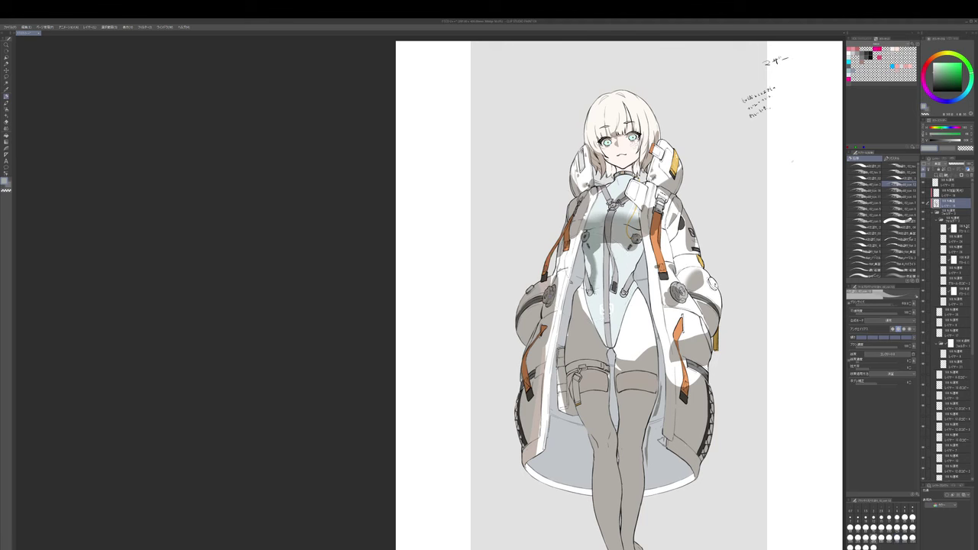
{"action": "left_click_drag", "start_coordinate": [593, 273], "coordinate": [599, 296]}
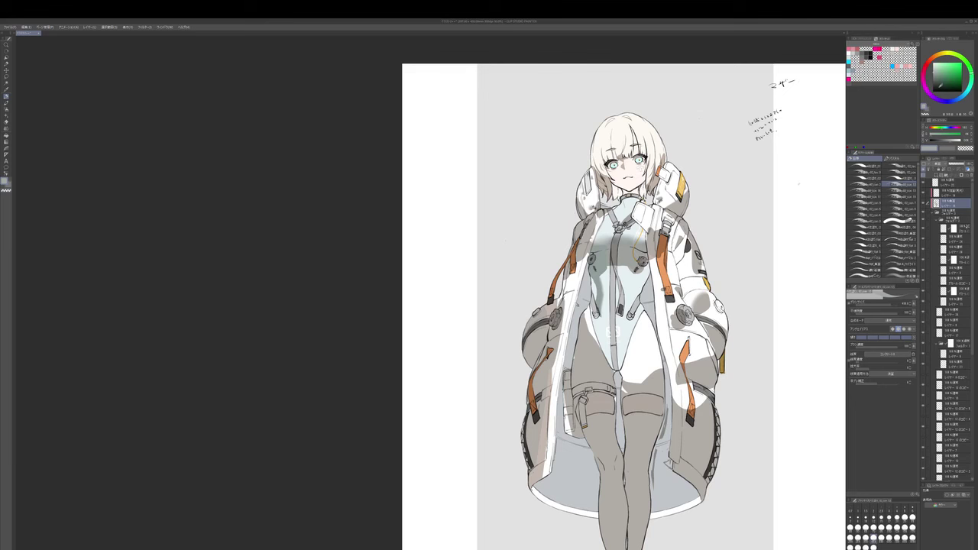
- Shift the shadow color's hue to blue and rework the bodysuit's torso shadows, switching between brush and eraser
{"action": "left_click", "coordinate": [961, 94]}
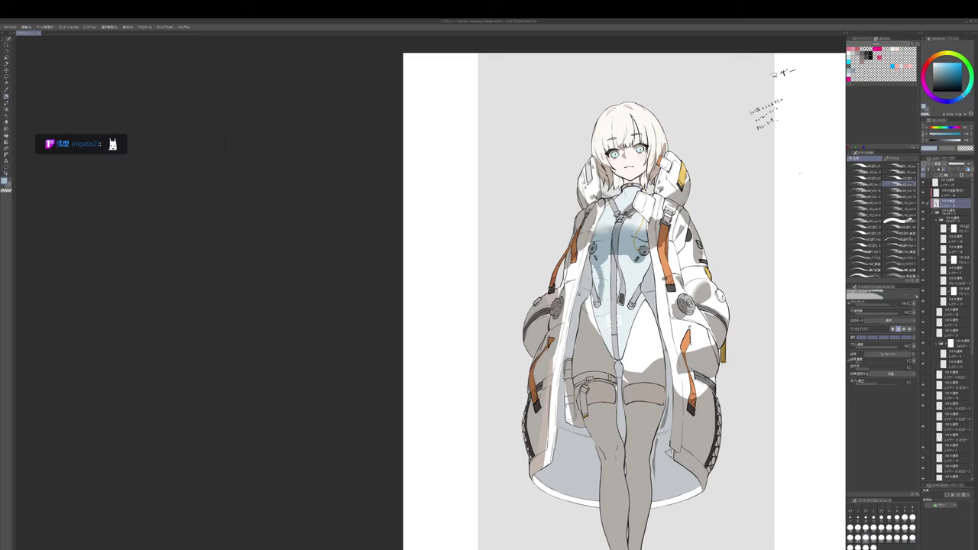
{"action": "key", "text": "e"}
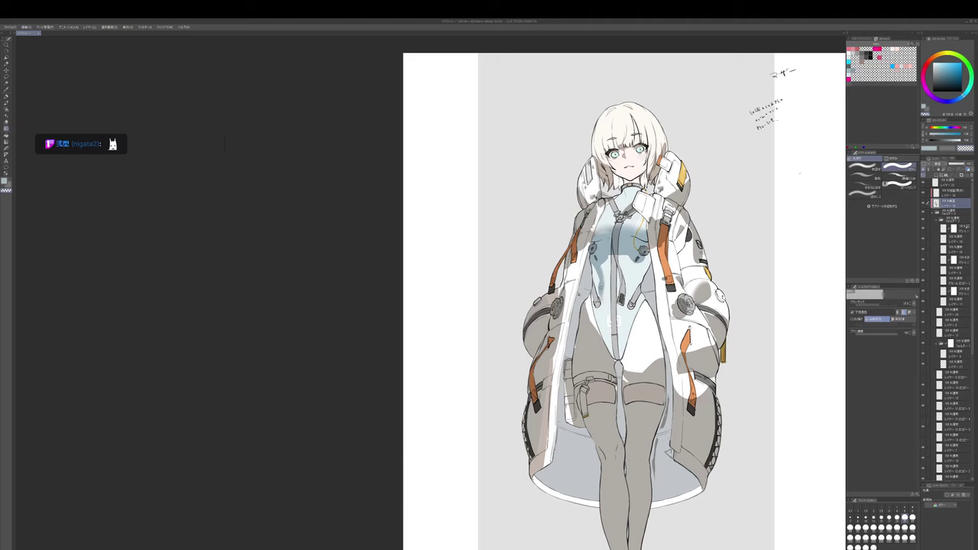
{"action": "key", "text": "p"}
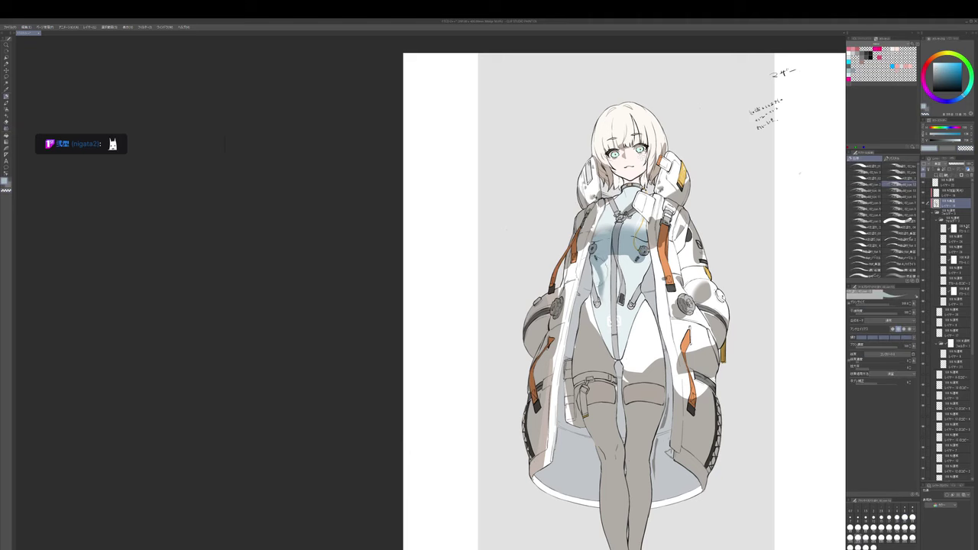
- Reselect the shadow layer and refine the bodysuit's shadow below the chest and along the side of the torso
{"action": "scroll", "coordinate": [598, 256], "scroll_direction": "up", "scroll_amount": 3}
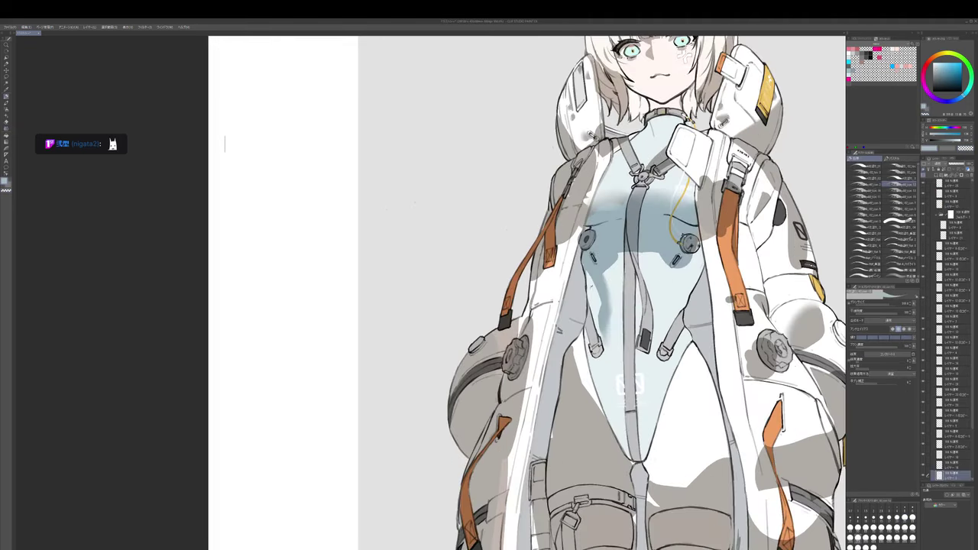
{"action": "left_click", "coordinate": [580, 264], "text": "alt"}
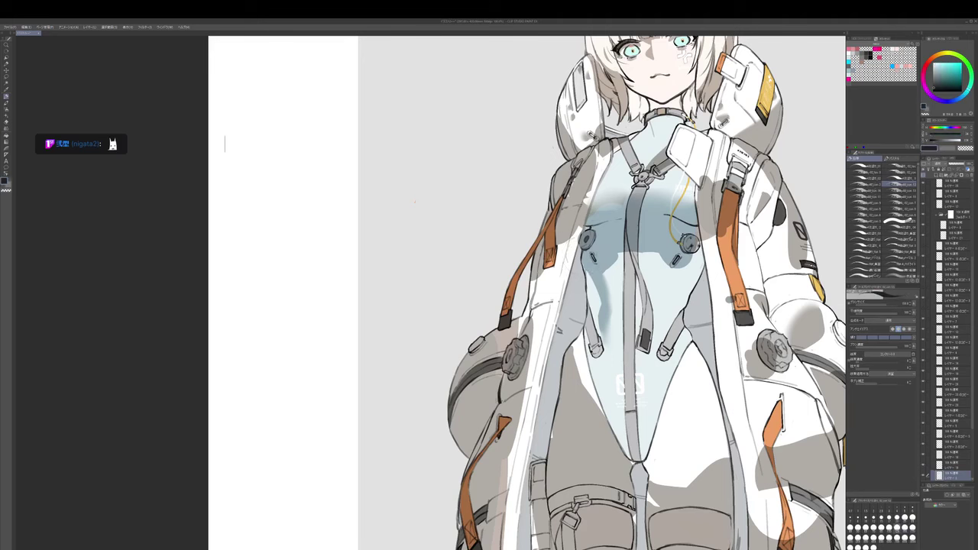
{"action": "left_click", "coordinate": [582, 262], "text": "ctrl+shift"}
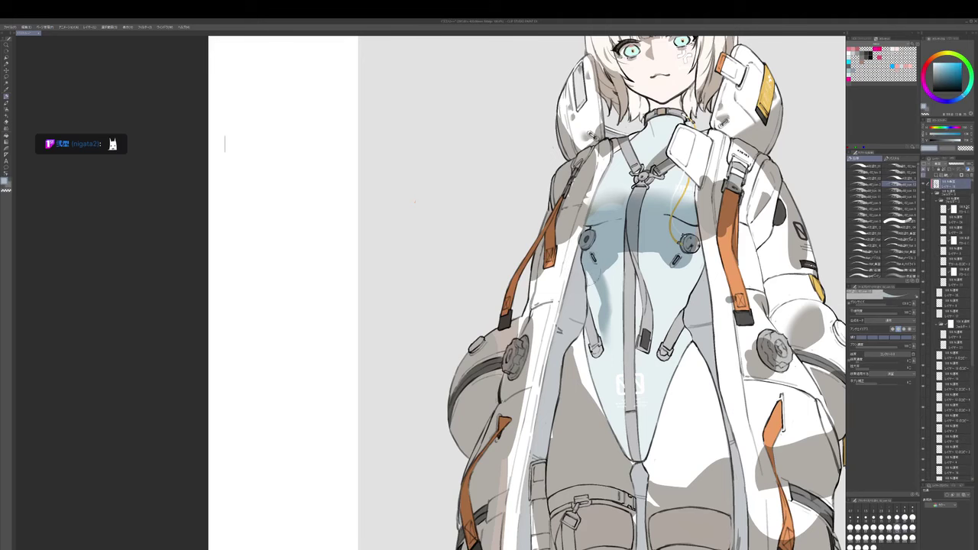
{"action": "key", "text": "e"}
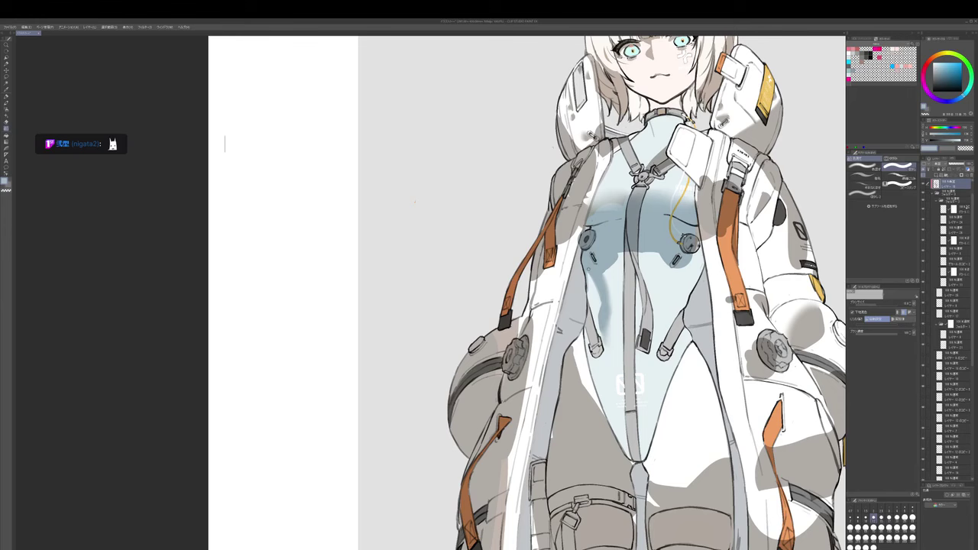
{"action": "key", "text": "bracketright"}
{"action": "key", "text": "b"}
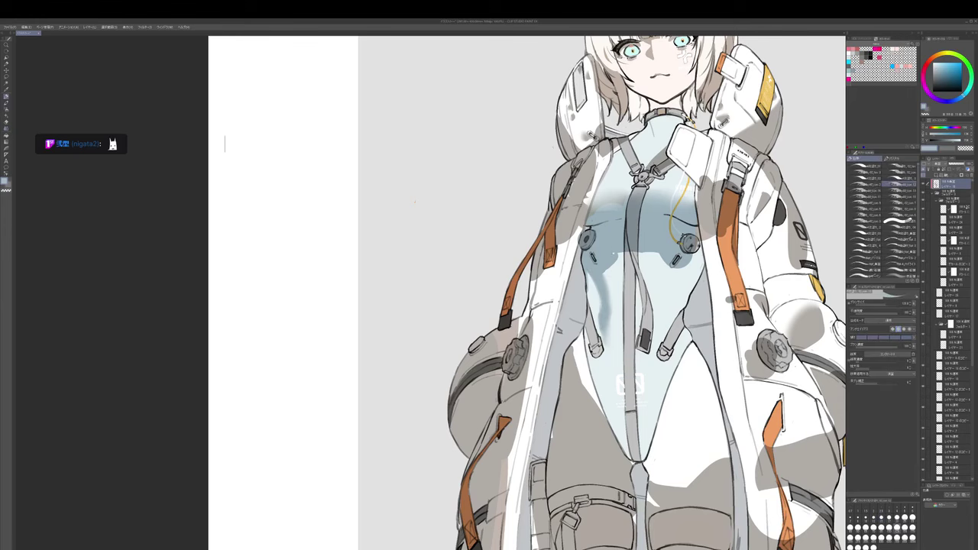
{"action": "left_click_drag", "start_coordinate": [614, 253], "coordinate": [615, 265]}
{"action": "left_click_drag", "start_coordinate": [595, 275], "coordinate": [624, 288]}
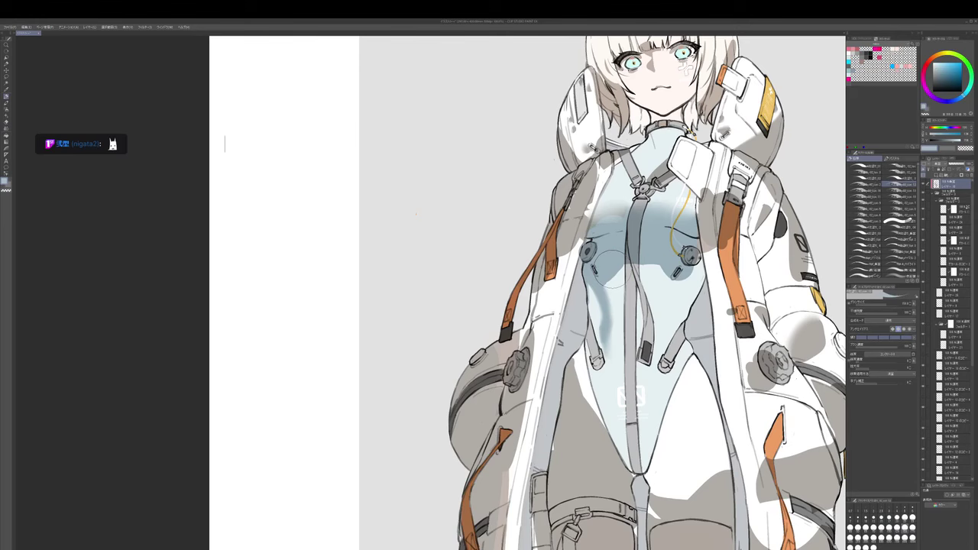
{"action": "scroll", "coordinate": [612, 269], "scroll_direction": "down", "scroll_amount": 1}
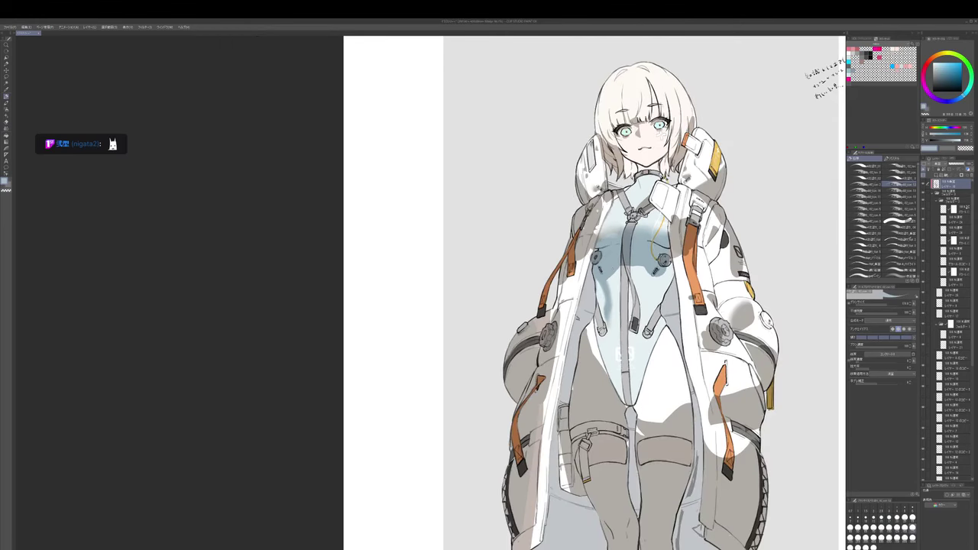
{"action": "left_click_drag", "start_coordinate": [612, 269], "coordinate": [615, 277]}
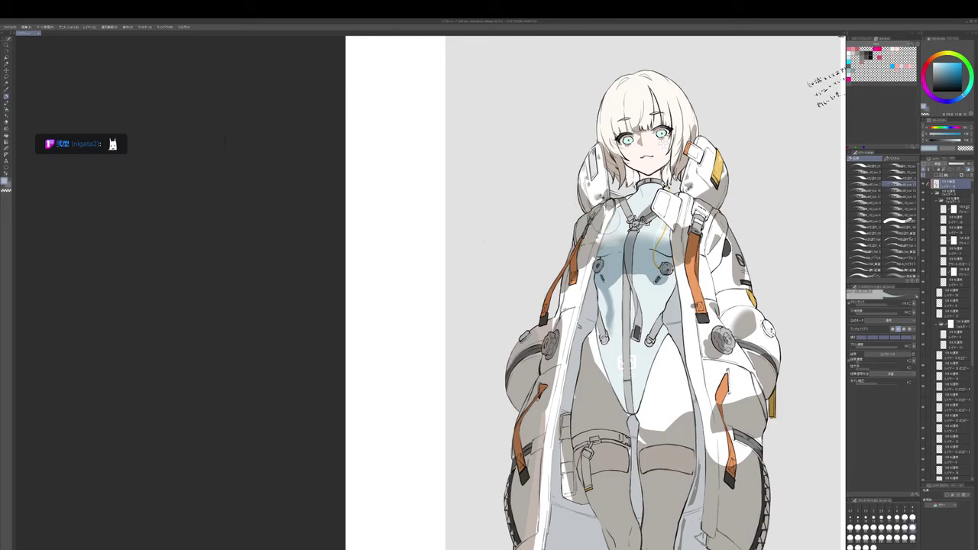
- Sample the coat's gray shadow color and shape small shadows on the lapel near the shoulder with brush and eraser
{"action": "left_click", "coordinate": [612, 220], "text": "alt"}
{"action": "key", "text": "bracketright"}
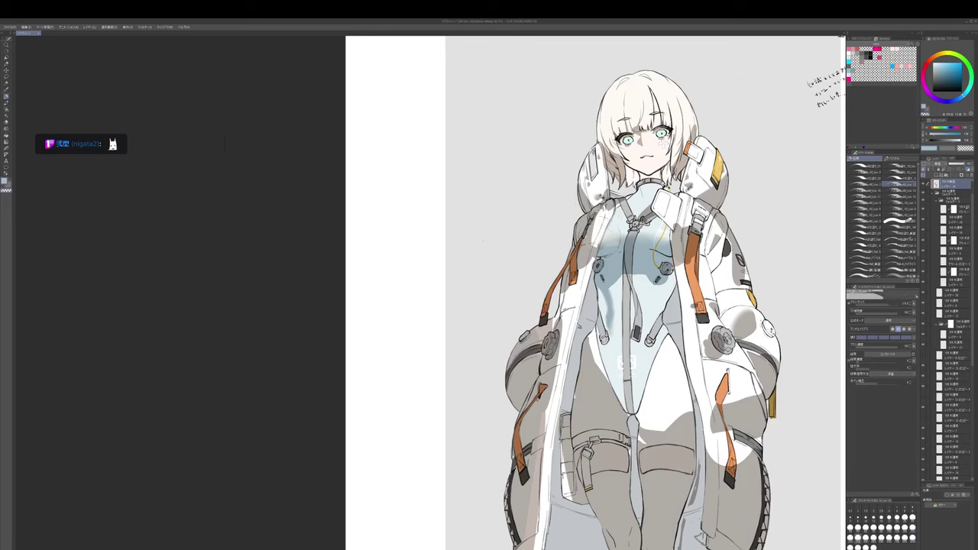
{"action": "left_click", "coordinate": [590, 228], "text": "alt"}
{"action": "key", "text": "bracketleft"}
{"action": "key", "text": "c"}
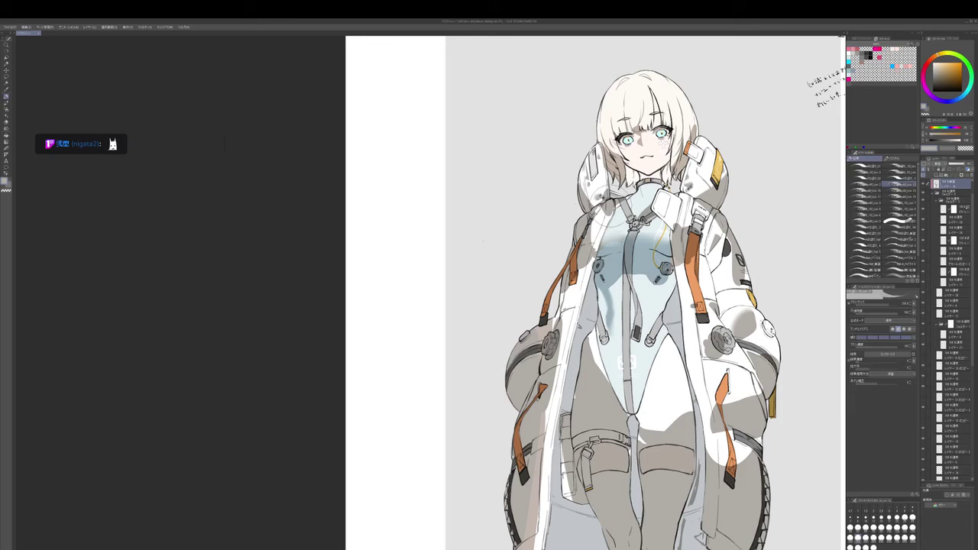
{"action": "key", "text": "e"}
{"action": "key", "text": "p"}
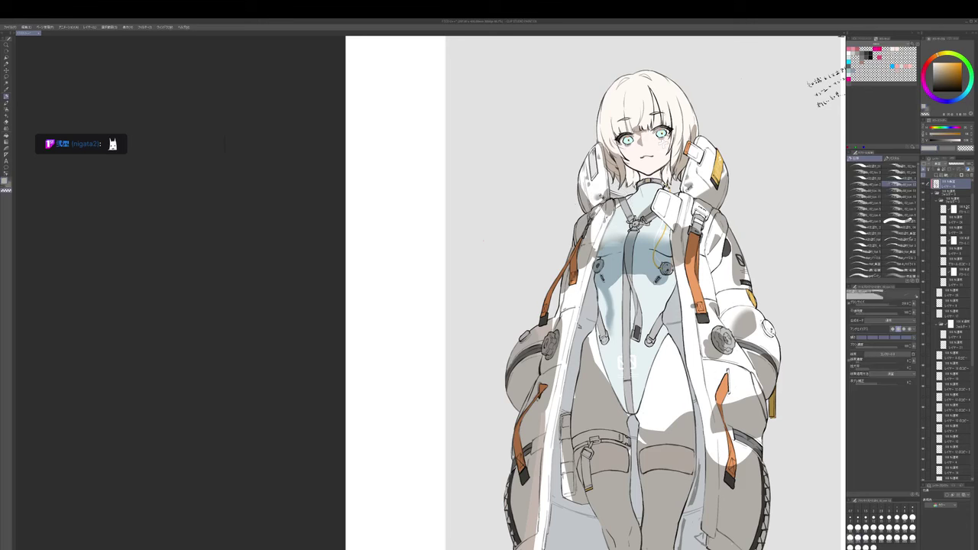
{"action": "key", "text": "e"}
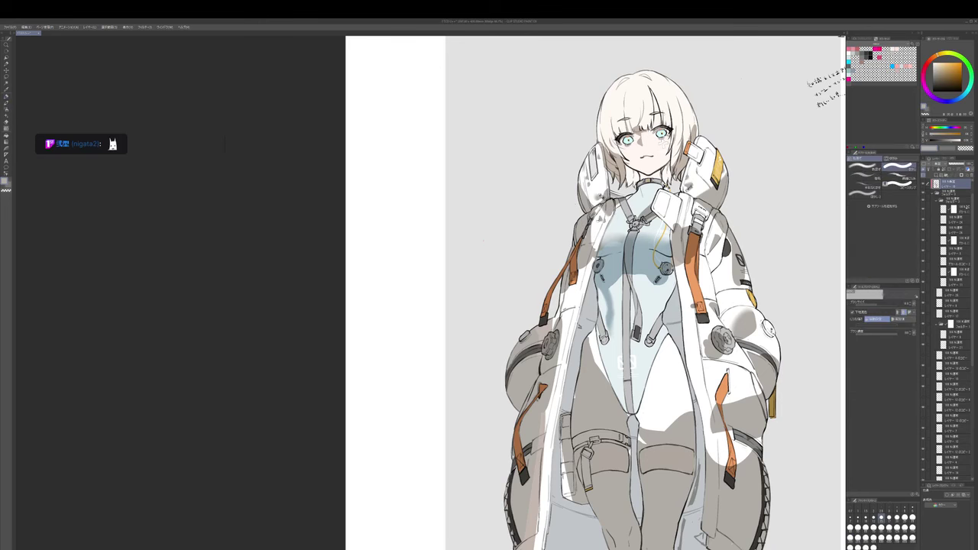
{"action": "key", "text": "p"}
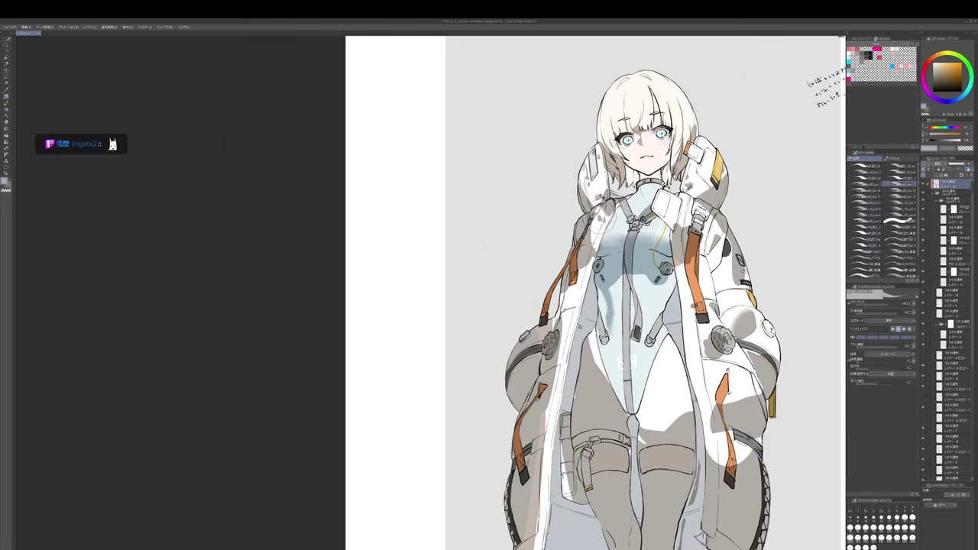
{"action": "key", "text": "e"}
{"action": "key", "text": "p"}
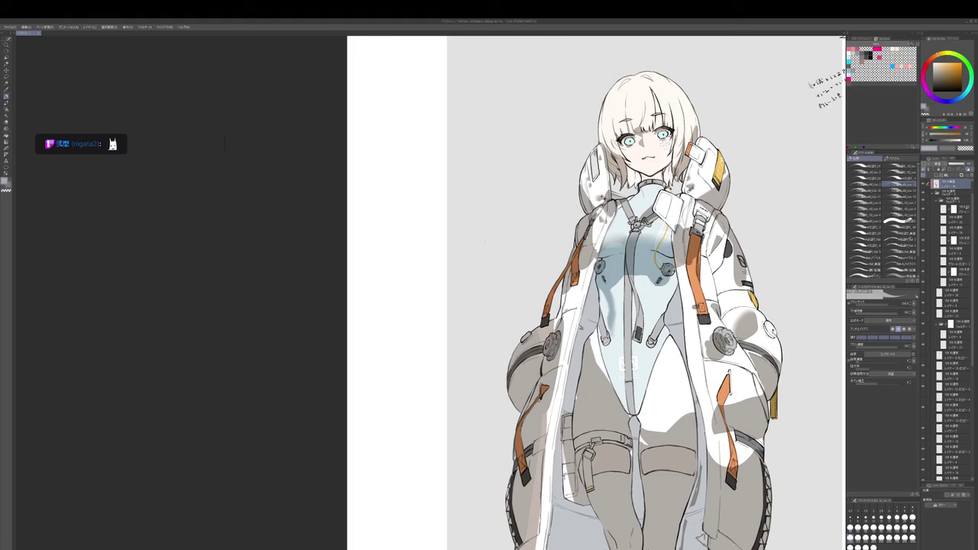
- Sample the bodysuit's blue shadow color and touch up the chest shadow beside the coat opening with a larger brush
{"action": "key", "text": "c"}
{"action": "key", "text": "x"}
{"action": "key", "text": "]"}
{"action": "key", "text": "]"}
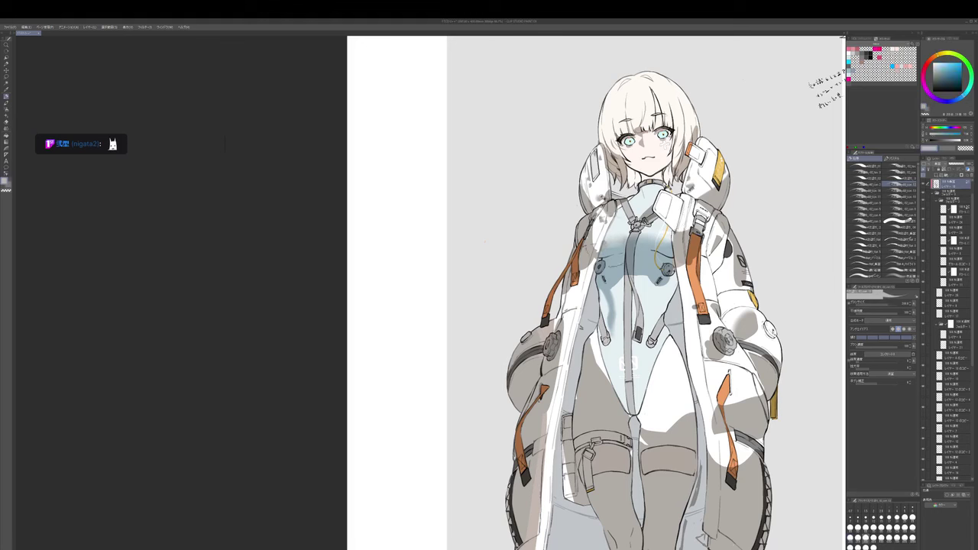
{"action": "left_click", "coordinate": [615, 258], "text": "alt"}
{"action": "left_click_drag", "start_coordinate": [596, 252], "coordinate": [601, 243]}
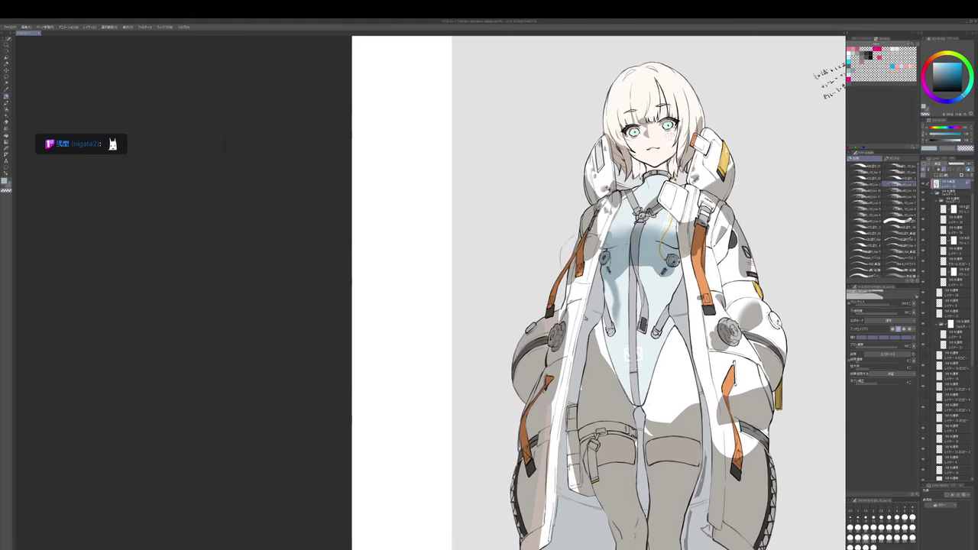
- Sample the coat's shadow color and touch up the shadows on the shaded sleeve, reducing the brush size
{"action": "left_click", "coordinate": [601, 261], "text": "alt"}
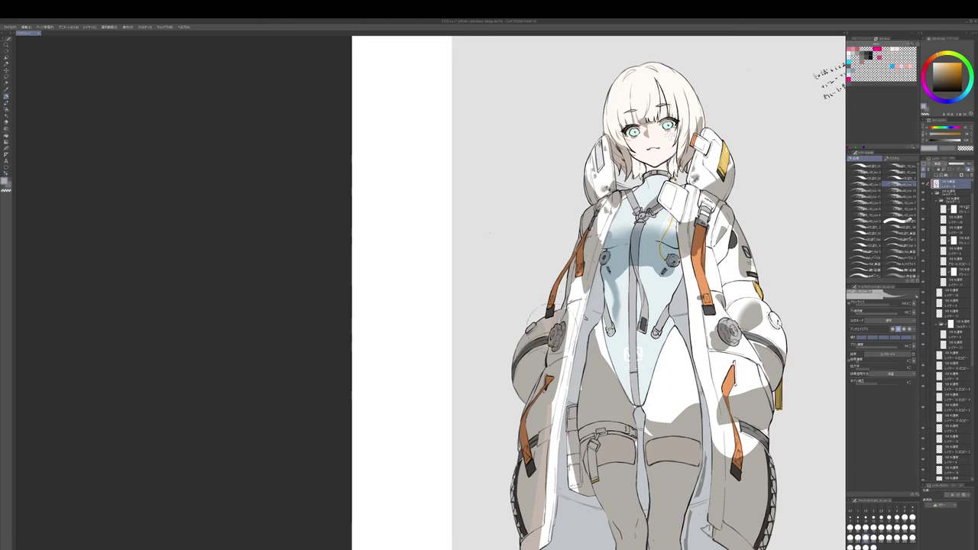
{"action": "left_click", "coordinate": [541, 342], "text": "alt"}
{"action": "mouse_move", "coordinate": [542, 334]}
{"action": "left_mouse_down"}
{"action": "mouse_move", "coordinate": [527, 344]}
{"action": "mouse_move", "coordinate": [537, 356]}
{"action": "left_mouse_up"}
{"action": "key", "text": "bracketleft"}
{"action": "left_click_drag", "start_coordinate": [739, 228], "coordinate": [683, 238]}
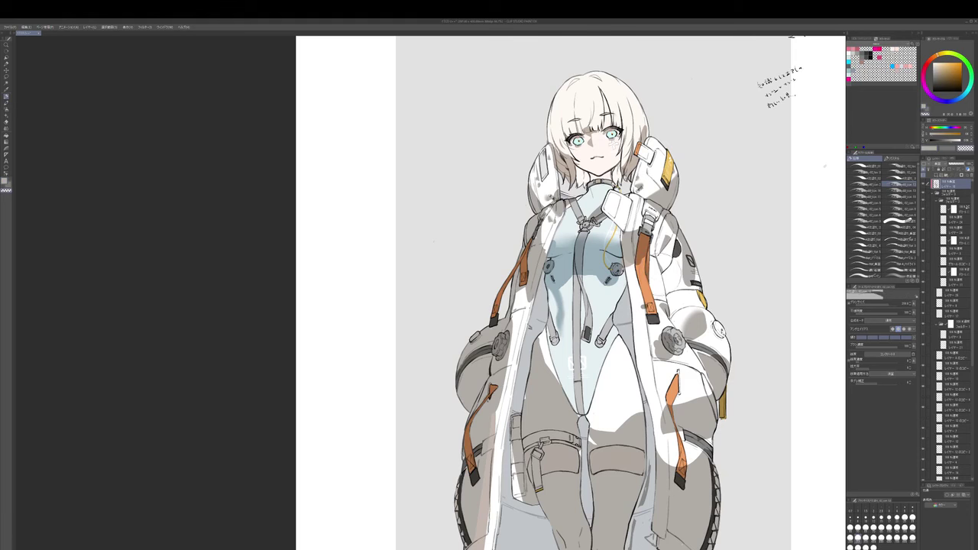
- Refine the shadow shapes around the coat's buckled strap and shoulder, alternating between the gray shadow color, transparent color and eraser
{"action": "key", "text": "c"}
{"action": "left_click_drag", "start_coordinate": [663, 260], "coordinate": [663, 261]}
{"action": "key", "text": "c"}
{"action": "key", "text": "c"}
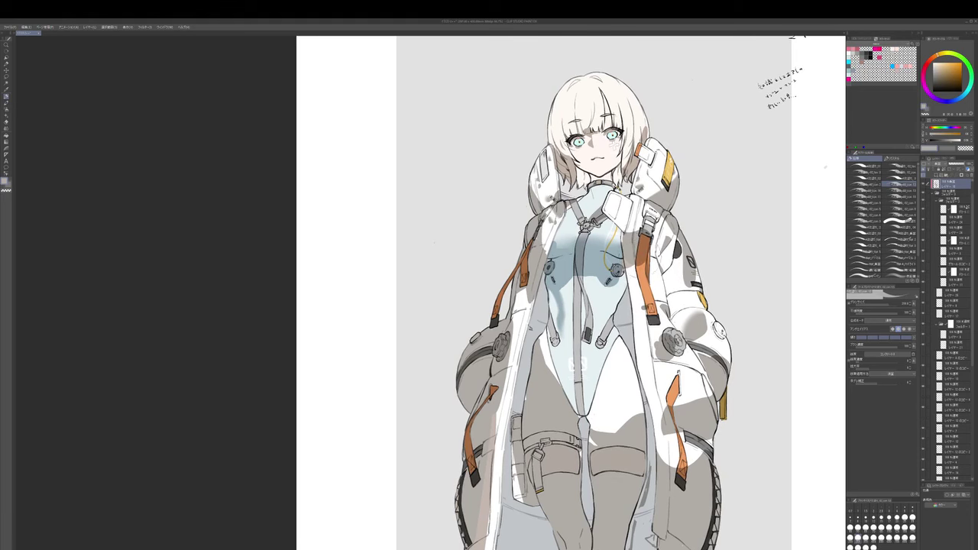
{"action": "key", "text": "c"}
{"action": "left_click_drag", "start_coordinate": [621, 218], "coordinate": [632, 253]}
{"action": "key", "text": "e"}
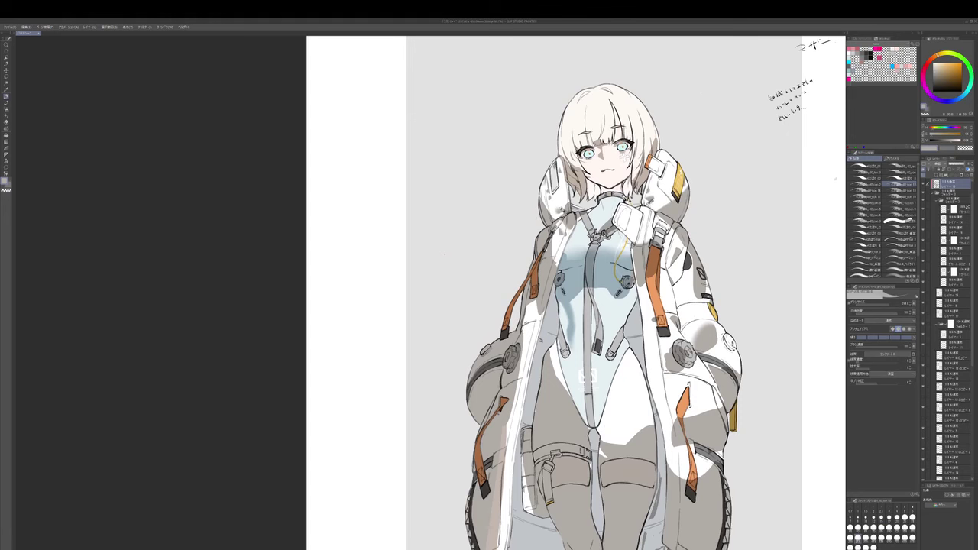
{"action": "key", "text": "e"}
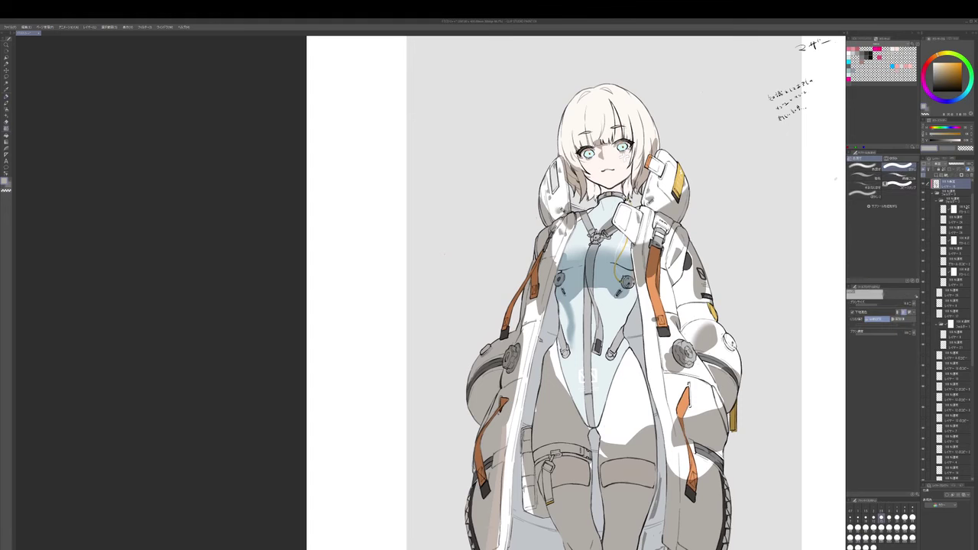
{"action": "left_click_drag", "start_coordinate": [661, 281], "coordinate": [664, 257]}
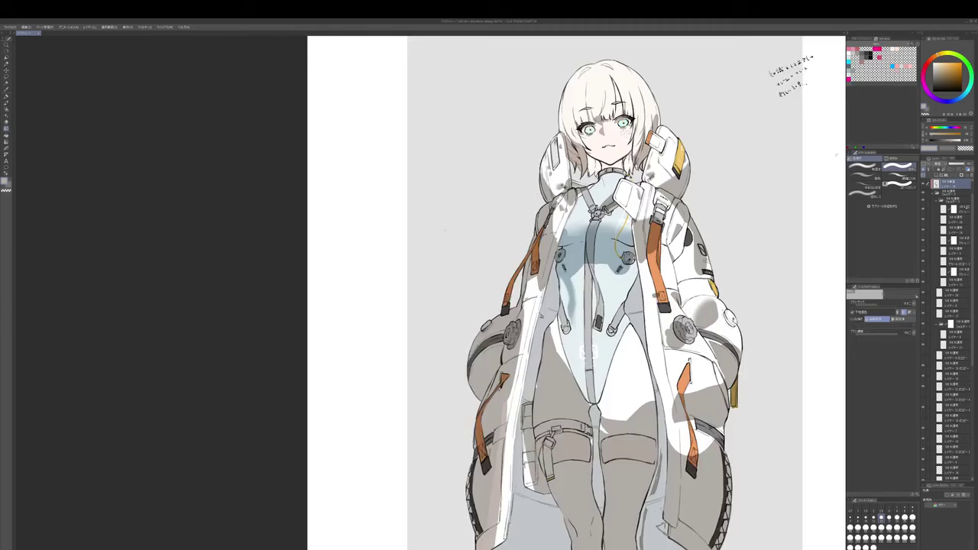
- Extend the gray shadow across the coat's lower front panel down to the hem with an enlarged brush
{"action": "scroll", "coordinate": [663, 257], "scroll_direction": "down", "scroll_amount": 1}
{"action": "key", "text": "p"}
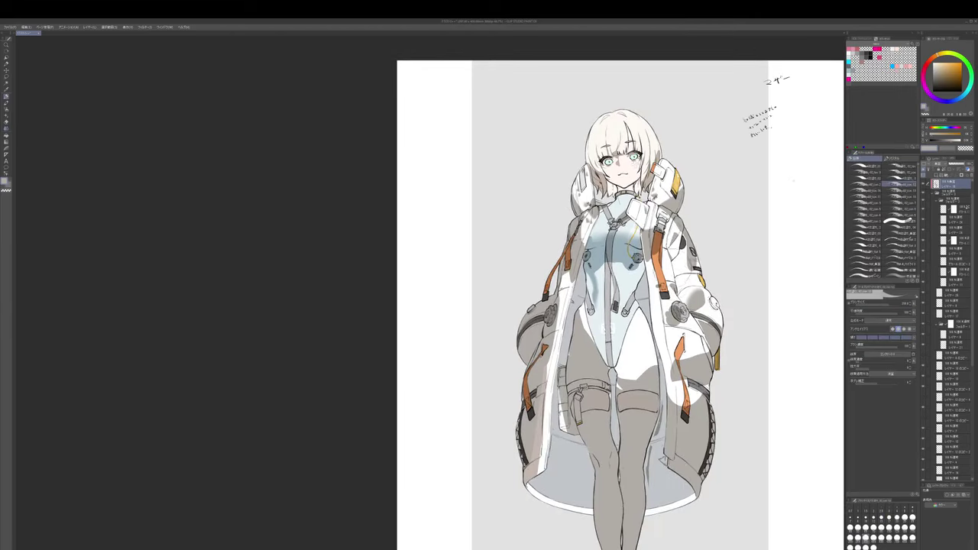
{"action": "key", "text": "e"}
{"action": "key", "text": "p"}
{"action": "mouse_move", "coordinate": [550, 360]}
{"action": "left_mouse_down"}
{"action": "mouse_move", "coordinate": [558, 324]}
{"action": "mouse_move", "coordinate": [551, 422]}
{"action": "mouse_move", "coordinate": [546, 413]}
{"action": "left_mouse_up"}
{"action": "key", "text": "]"}
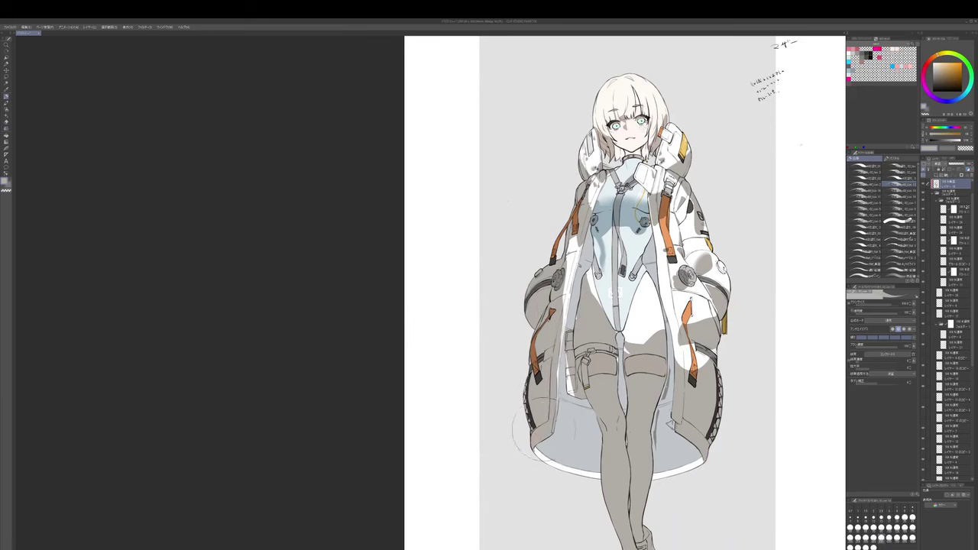
{"action": "left_click_drag", "start_coordinate": [708, 406], "coordinate": [695, 365]}
{"action": "key", "text": "]"}
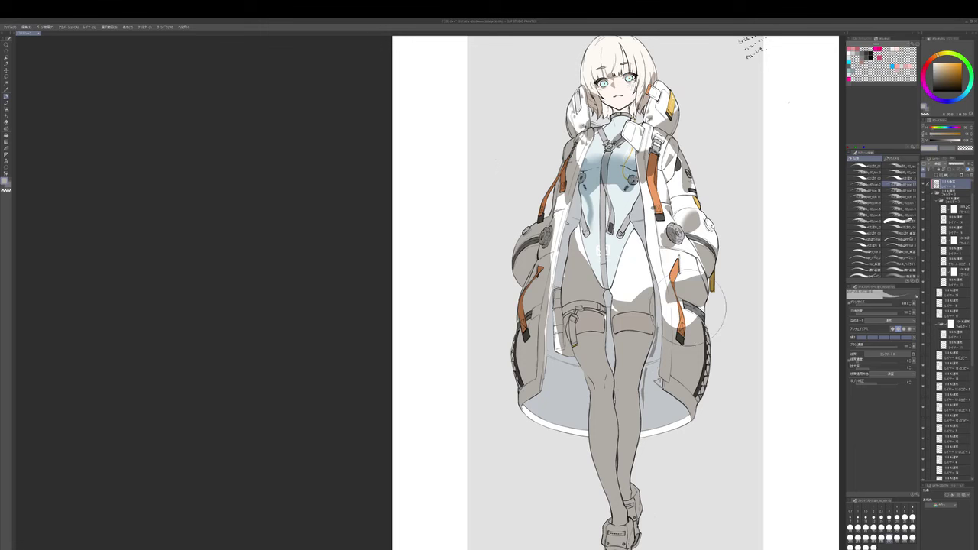
- Add shadow shapes to the bodysuit's lower abdomen and sample their blue shadow color
{"action": "key", "text": "c"}
{"action": "mouse_move", "coordinate": [694, 280]}
{"action": "left_mouse_down"}
{"action": "mouse_move", "coordinate": [683, 278]}
{"action": "mouse_move", "coordinate": [694, 281]}
{"action": "left_mouse_up"}
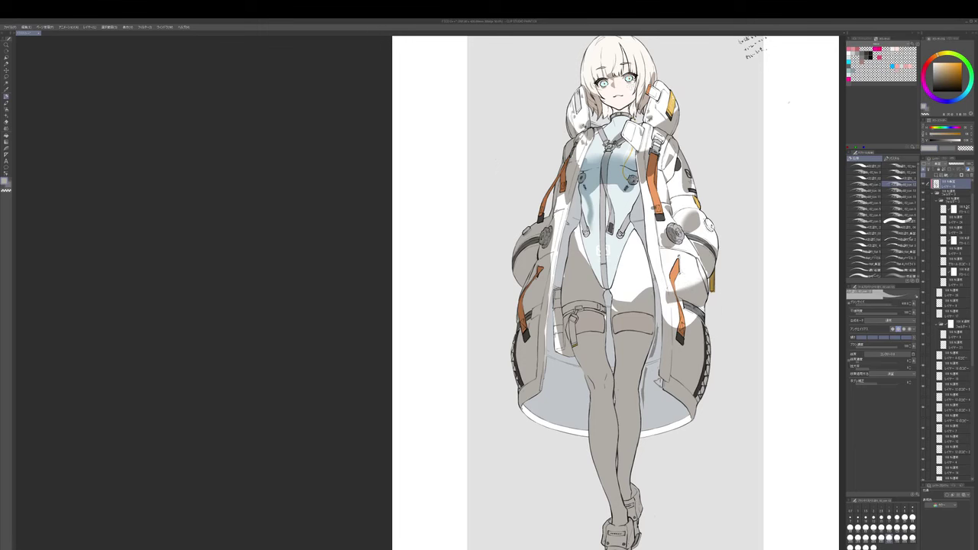
{"action": "key", "text": "["}
{"action": "key", "text": "["}
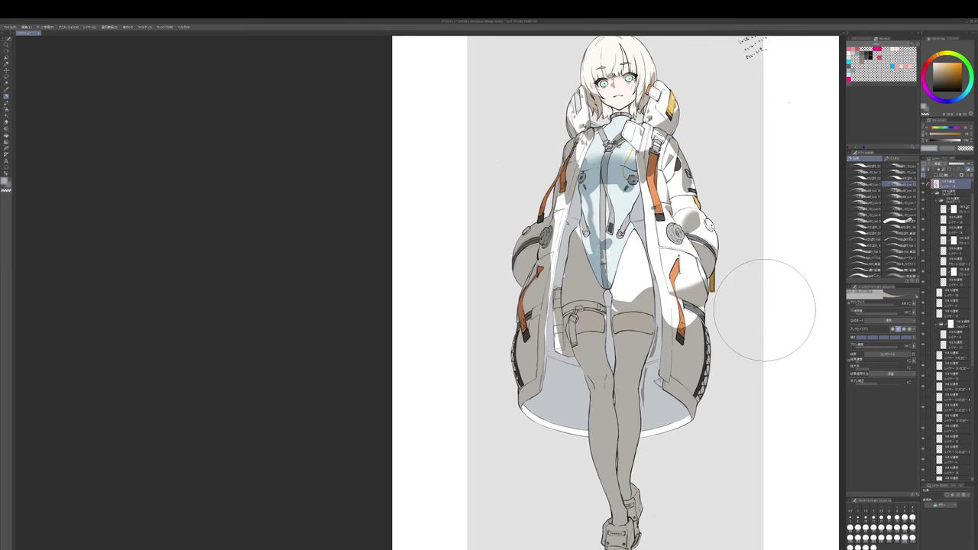
{"action": "left_click_drag", "start_coordinate": [738, 282], "coordinate": [735, 282]}
{"action": "left_click", "coordinate": [603, 264], "text": "alt"}
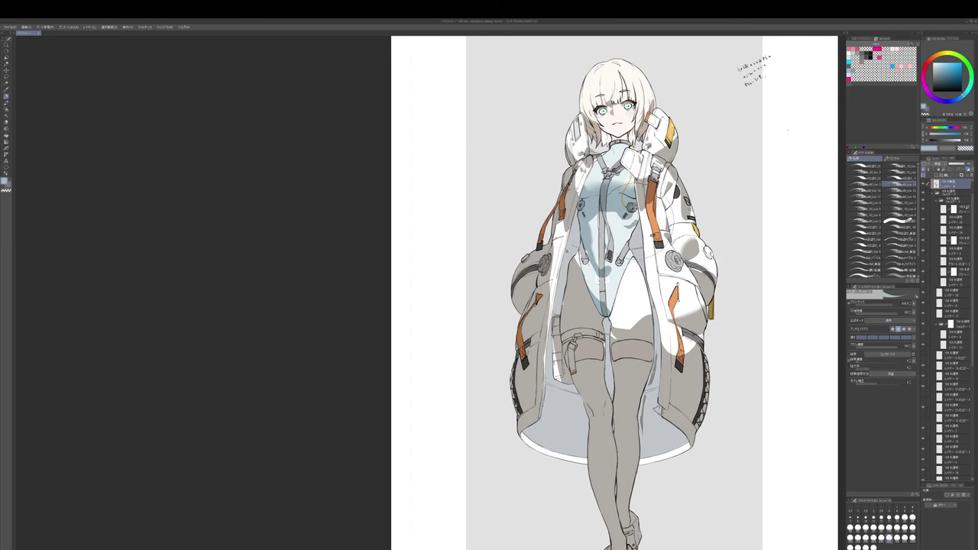
- Blend the bodysuit's lower abdomen shadow and soften the shadow edge on the lit thigh
{"action": "key", "text": "j"}
{"action": "key", "text": "p"}
{"action": "left_click_drag", "start_coordinate": [630, 280], "coordinate": [631, 248]}
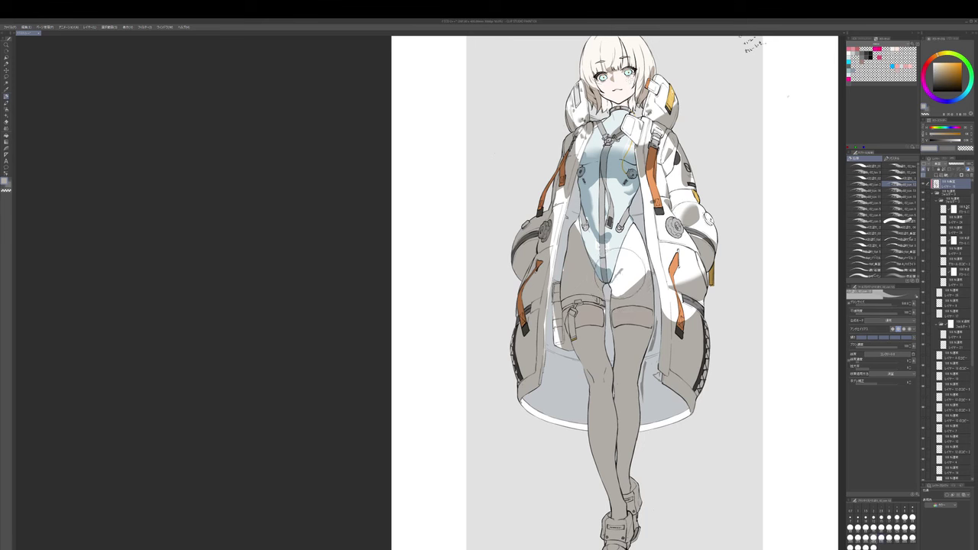
{"action": "key", "text": "j"}
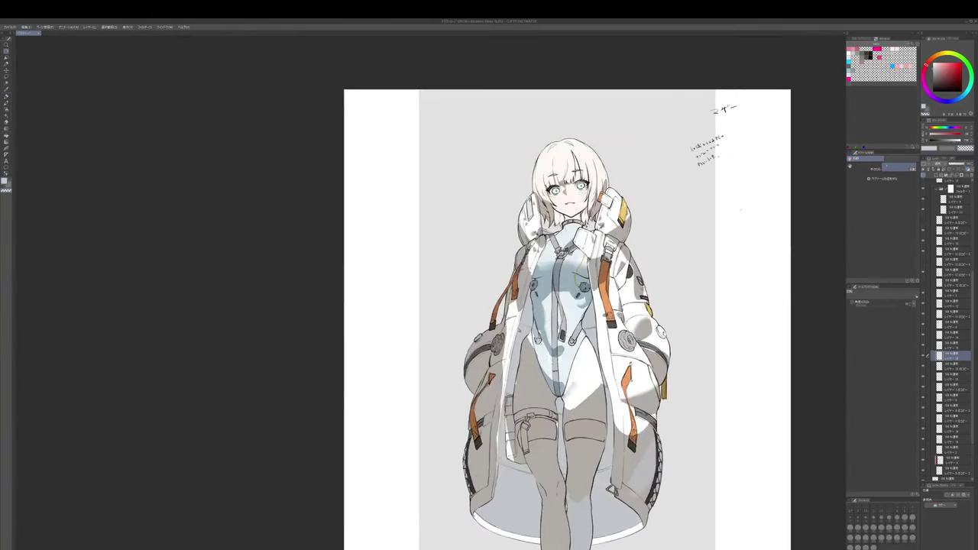
- Adjust the shadow tone on the lower legs and the coat's lower side with a much larger brush
{"action": "key", "text": "b"}
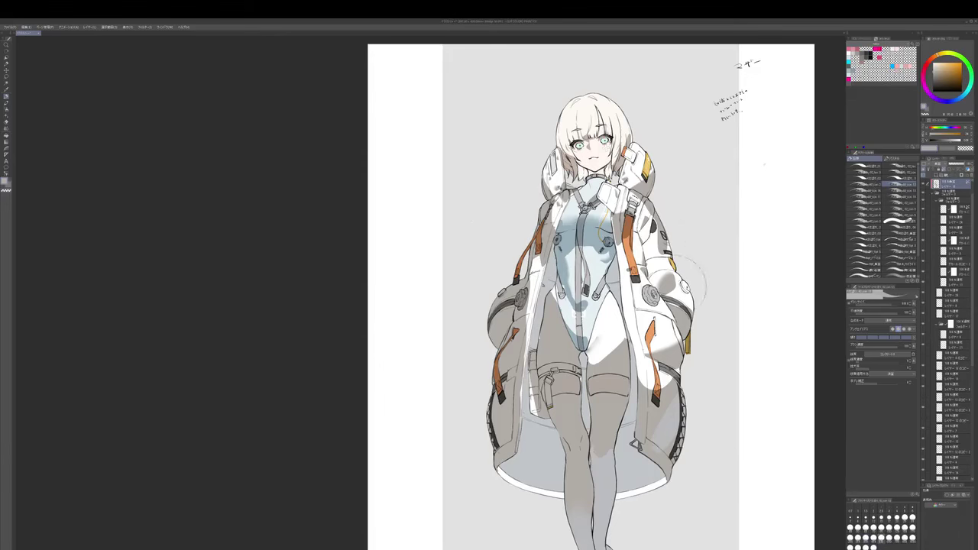
{"action": "key", "text": "bracketright"}
{"action": "key", "text": "bracketright"}
{"action": "key", "text": "bracketright"}
{"action": "left_click_drag", "start_coordinate": [681, 390], "coordinate": [683, 338]}
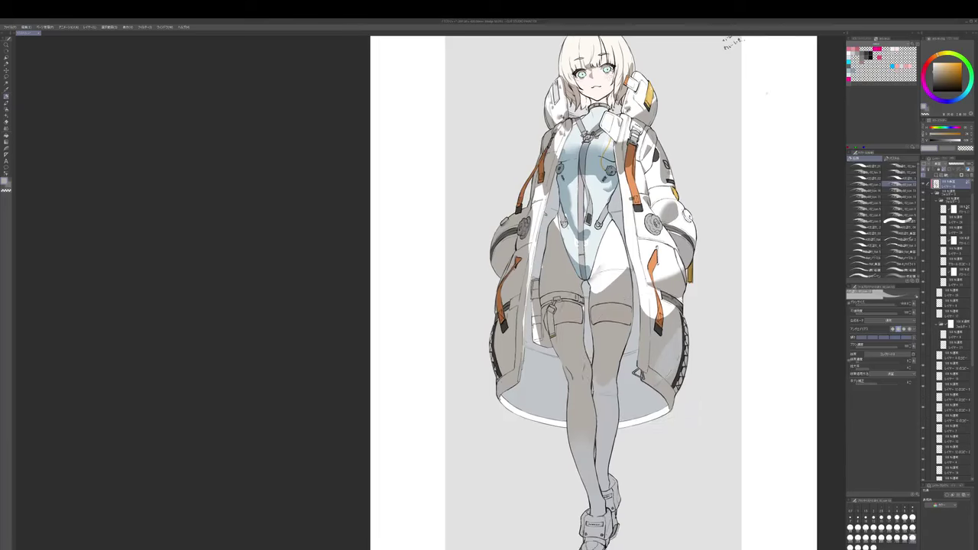
{"action": "key", "text": "w"}
{"action": "left_click", "coordinate": [755, 311]}
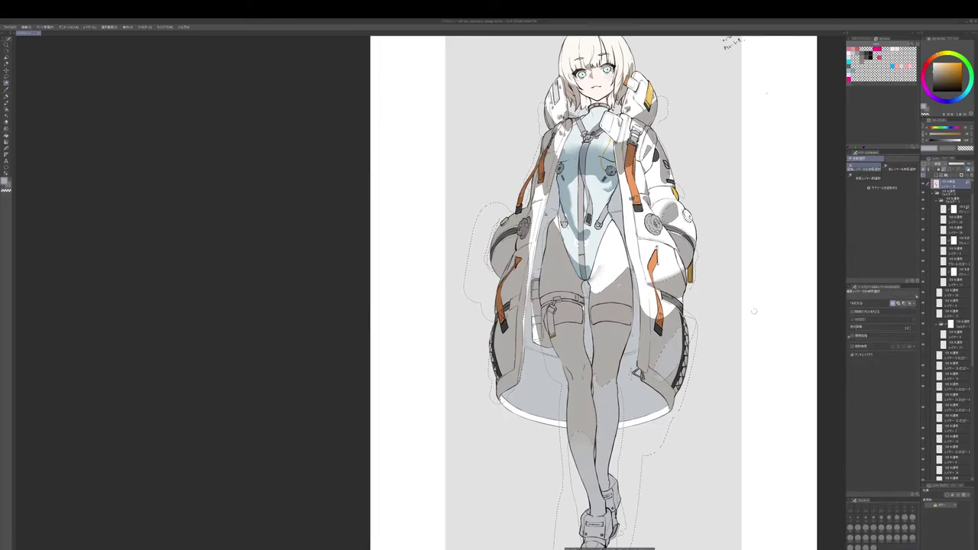
{"action": "key", "text": "ctrl+d"}
- Retouch the shadow tones on the fringe and face using sampled colors and a much smaller brush
{"action": "left_click_drag", "start_coordinate": [581, 48], "coordinate": [625, 188]}
{"action": "scroll", "coordinate": [625, 188], "scroll_direction": "up", "scroll_amount": 2}
{"action": "key", "text": "p"}
{"action": "left_click", "coordinate": [626, 248], "text": "alt"}
{"action": "key", "text": "bracketleft"}
{"action": "key", "text": "bracketleft"}
{"action": "key", "text": "bracketleft"}
{"action": "key", "text": "bracketleft"}
{"action": "key", "text": "bracketleft"}
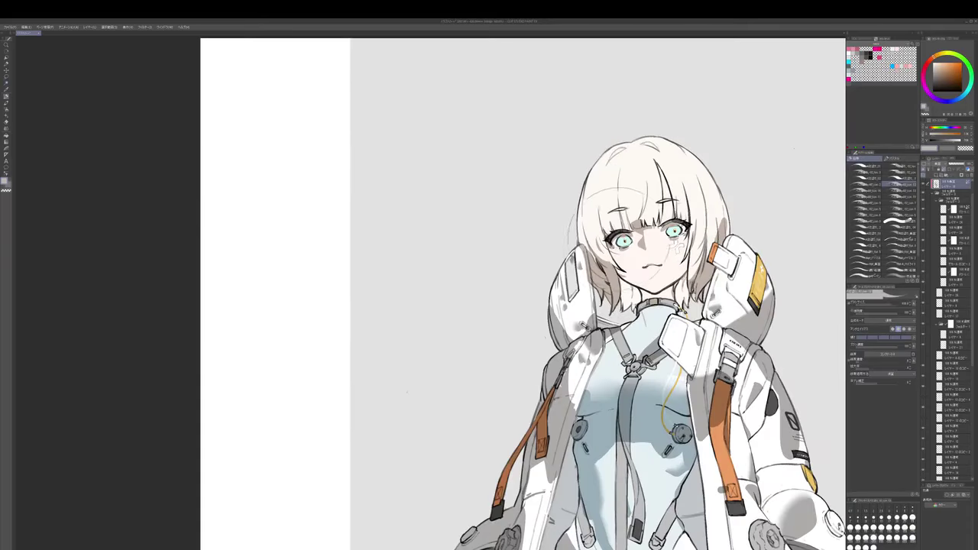
{"action": "left_click_drag", "start_coordinate": [620, 241], "coordinate": [624, 239]}
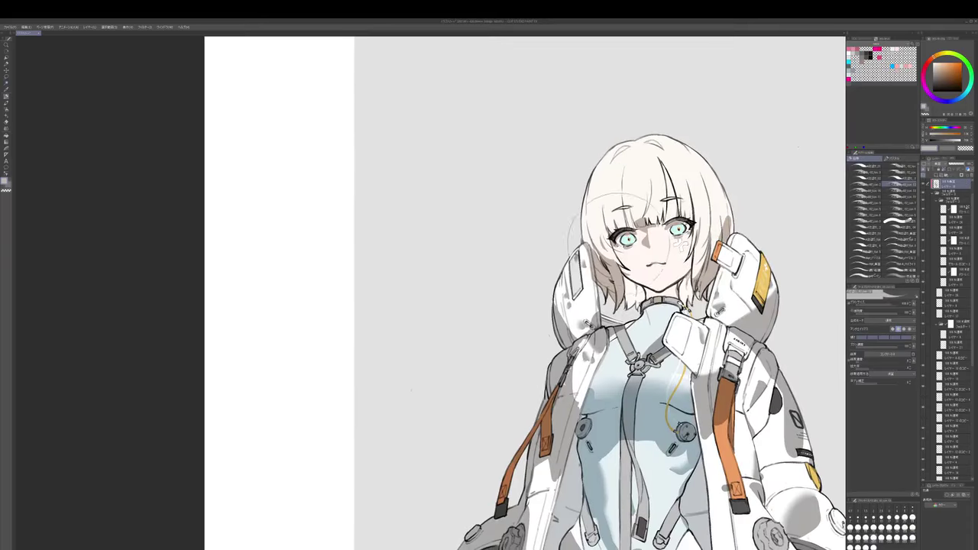
{"action": "key", "text": "bracketleft"}
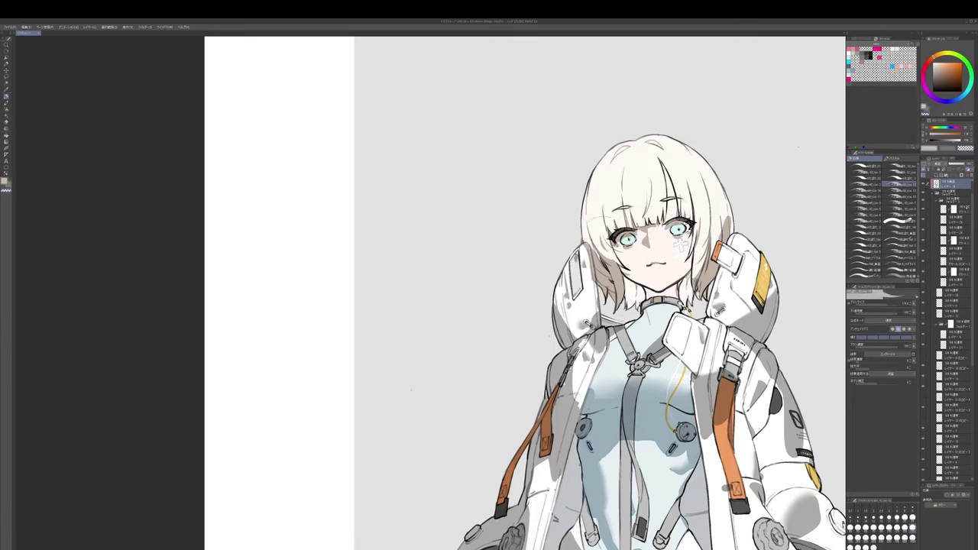
{"action": "left_click", "coordinate": [608, 243], "text": "alt"}
{"action": "left_click_drag", "start_coordinate": [639, 192], "coordinate": [641, 198]}
{"action": "left_click_drag", "start_coordinate": [640, 234], "coordinate": [635, 233]}
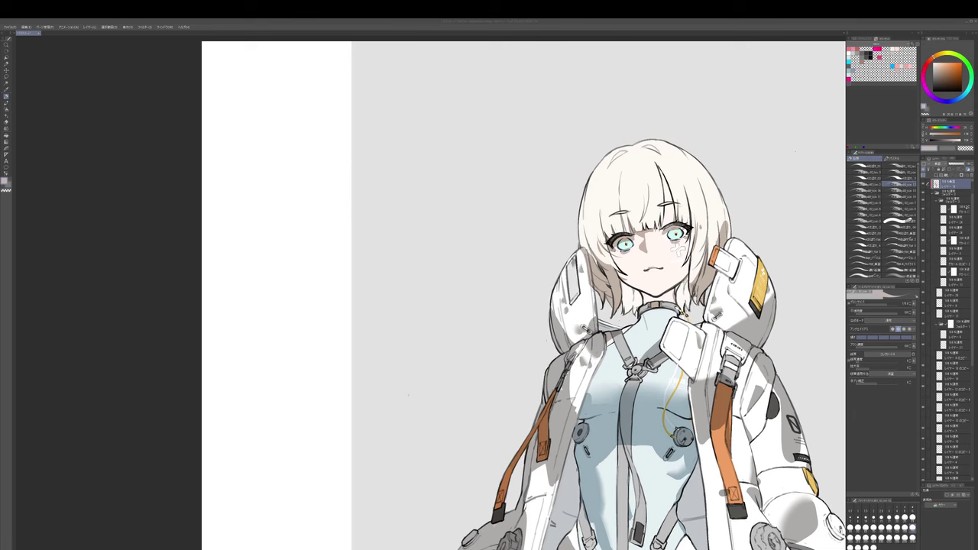
- Add a new multiply layer above the shading layer and choose a pink paint color
{"action": "left_click", "coordinate": [444, 31]}
{"action": "left_click_drag", "start_coordinate": [700, 236], "coordinate": [619, 180]}
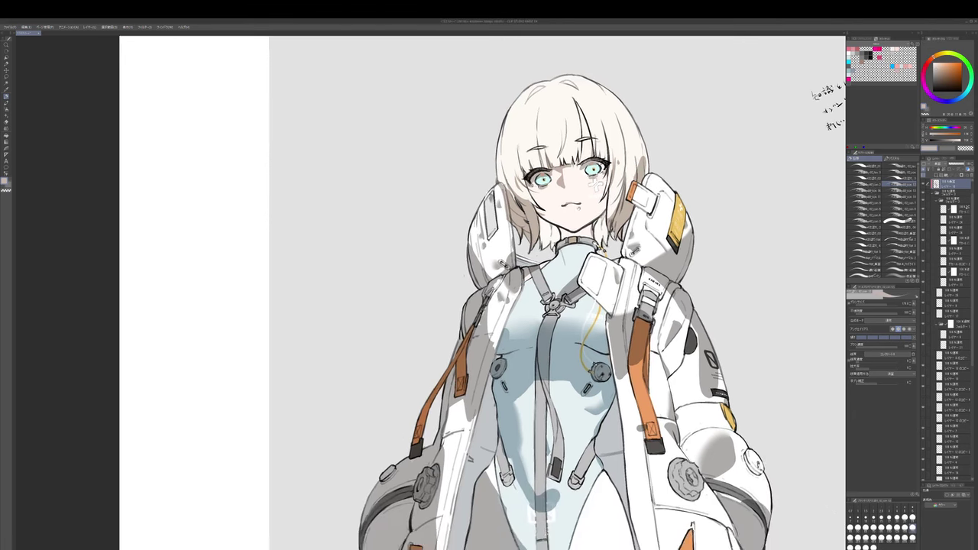
{"action": "scroll", "coordinate": [618, 180], "scroll_direction": "down", "scroll_amount": 1}
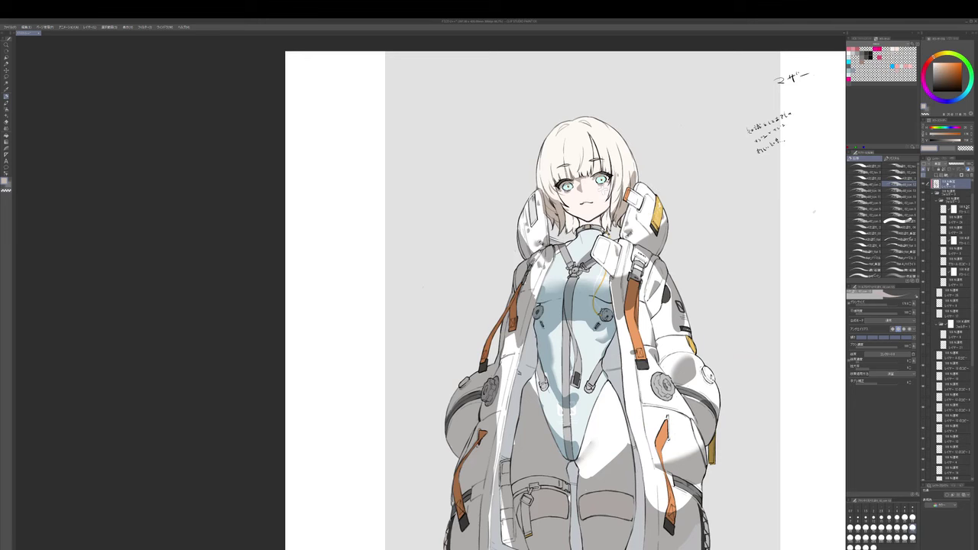
{"action": "left_click", "coordinate": [936, 175]}
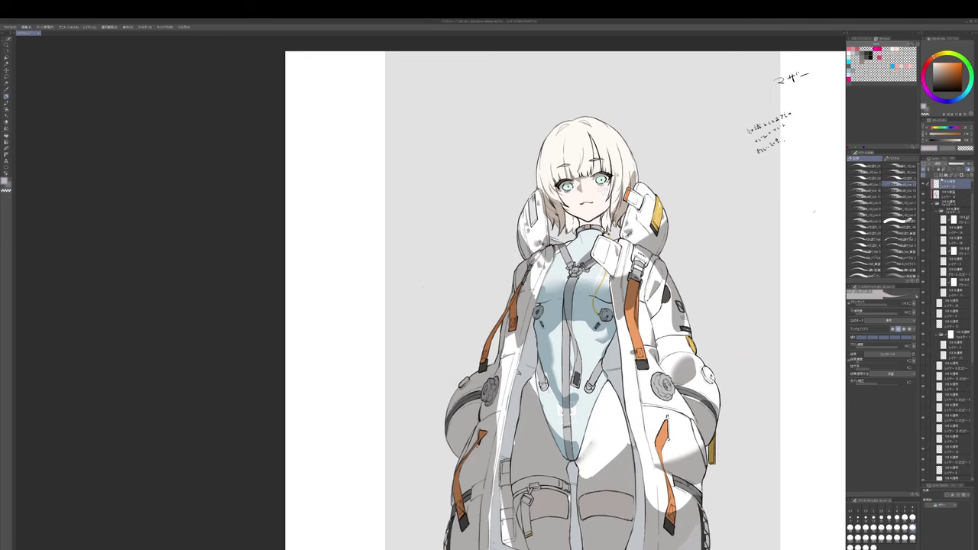
{"action": "left_click", "coordinate": [907, 67]}
{"action": "scroll", "coordinate": [558, 178], "scroll_direction": "up", "scroll_amount": 3}
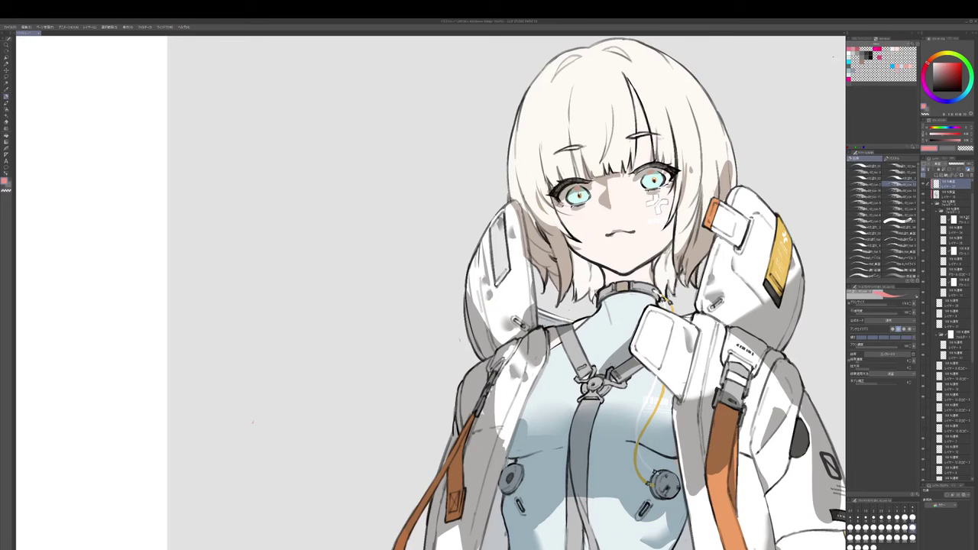
- Paint pink blush accents below both eyes with a reduced brush
{"action": "key", "text": "b"}
{"action": "key", "text": "["}
{"action": "key", "text": "["}
{"action": "key", "text": "["}
{"action": "key", "text": "["}
{"action": "left_click_drag", "start_coordinate": [569, 206], "coordinate": [583, 217]}
{"action": "key", "text": "["}
{"action": "key", "text": "["}
{"action": "mouse_move", "coordinate": [668, 189]}
{"action": "left_mouse_down"}
{"action": "mouse_move", "coordinate": [653, 201]}
{"action": "mouse_move", "coordinate": [660, 194]}
{"action": "mouse_move", "coordinate": [651, 211]}
{"action": "mouse_move", "coordinate": [662, 204]}
{"action": "mouse_move", "coordinate": [672, 214]}
{"action": "mouse_move", "coordinate": [662, 222]}
{"action": "mouse_move", "coordinate": [630, 195]}
{"action": "left_mouse_up"}
{"action": "key", "text": "]"}
- Select the layer of the white cross mark on the cheek and refine the mark's shape with a small brush
{"action": "key", "text": "c"}
{"action": "scroll", "coordinate": [661, 220], "scroll_direction": "up", "scroll_amount": 4}
{"action": "left_click", "coordinate": [646, 226], "text": "ctrl+shift"}
{"action": "key", "text": "e"}
{"action": "key", "text": "p"}
{"action": "left_click", "coordinate": [647, 198], "text": "alt"}
{"action": "key", "text": "c"}
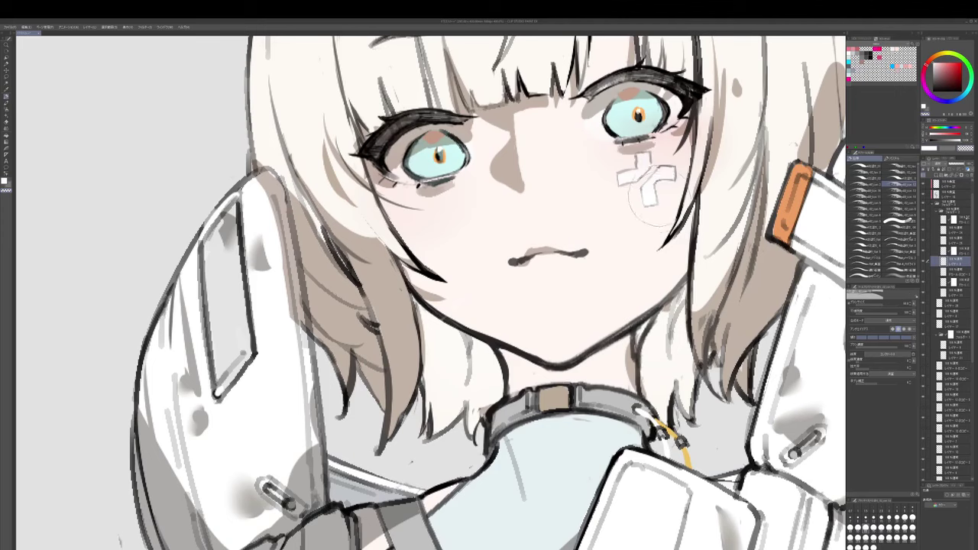
{"action": "key", "text": "["}
{"action": "left_click", "coordinate": [641, 191], "text": "alt"}
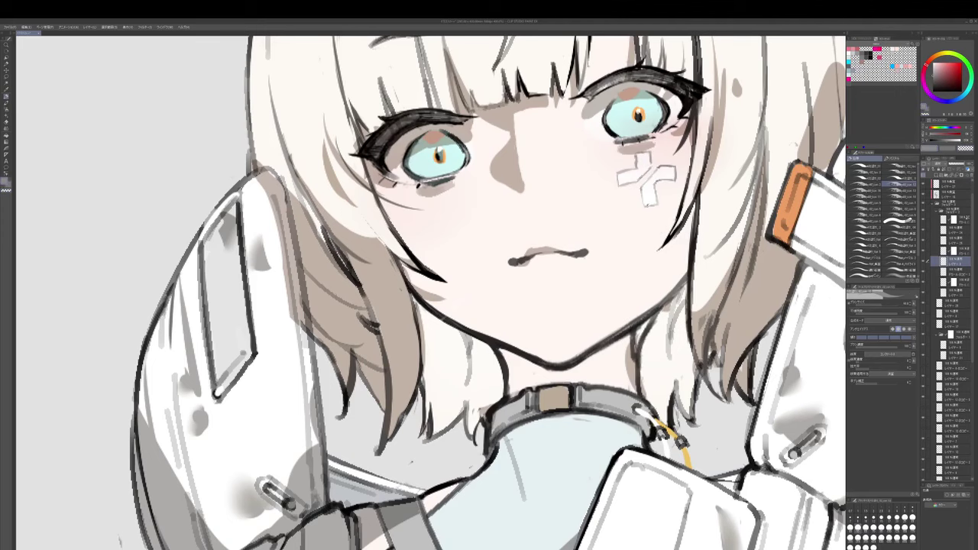
{"action": "key", "text": "["}
{"action": "key", "text": "c"}
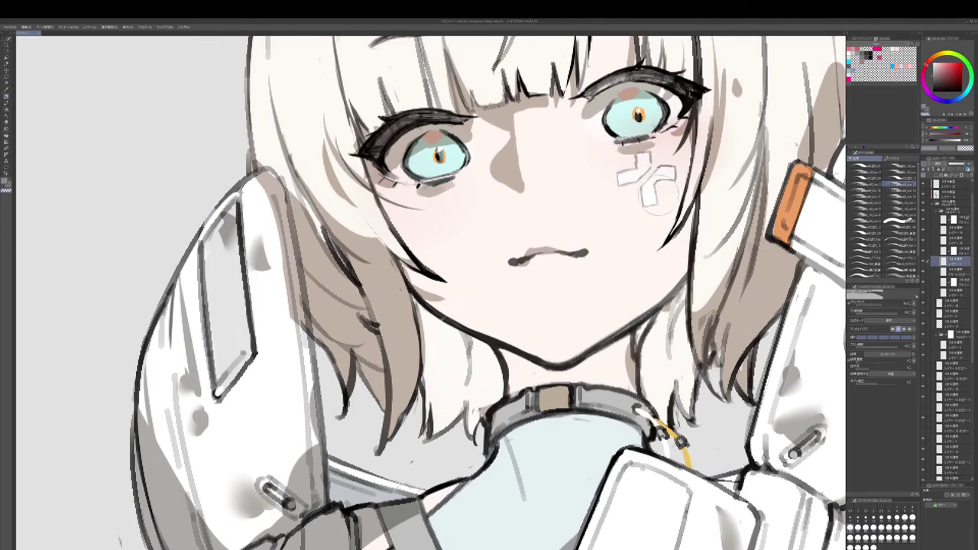
{"action": "scroll", "coordinate": [657, 201], "scroll_direction": "down", "scroll_amount": 2}
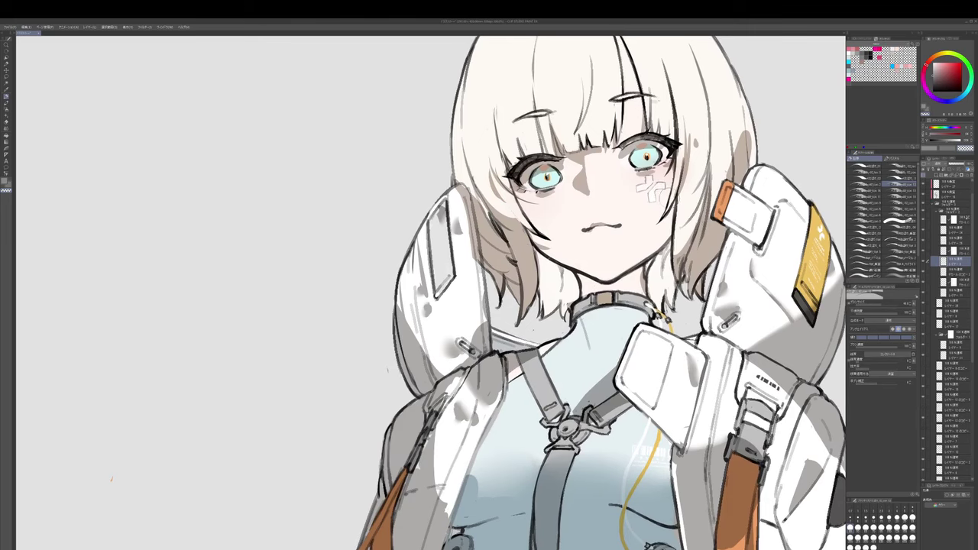
- Copy the barcode graphic from the other open document and paste it into the character illustration
{"action": "scroll", "coordinate": [435, 51], "scroll_direction": "down", "scroll_amount": 3}
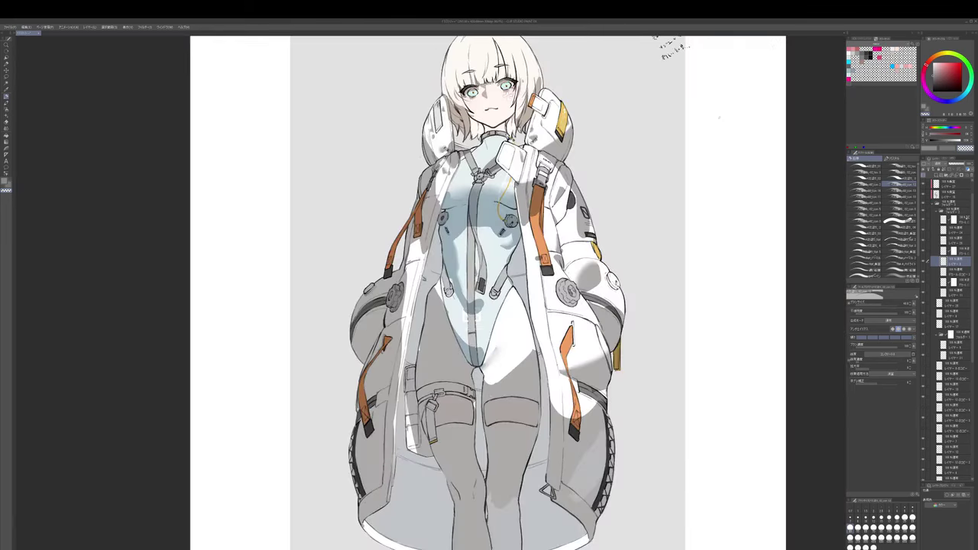
{"action": "left_click_drag", "start_coordinate": [588, 100], "coordinate": [699, 131]}
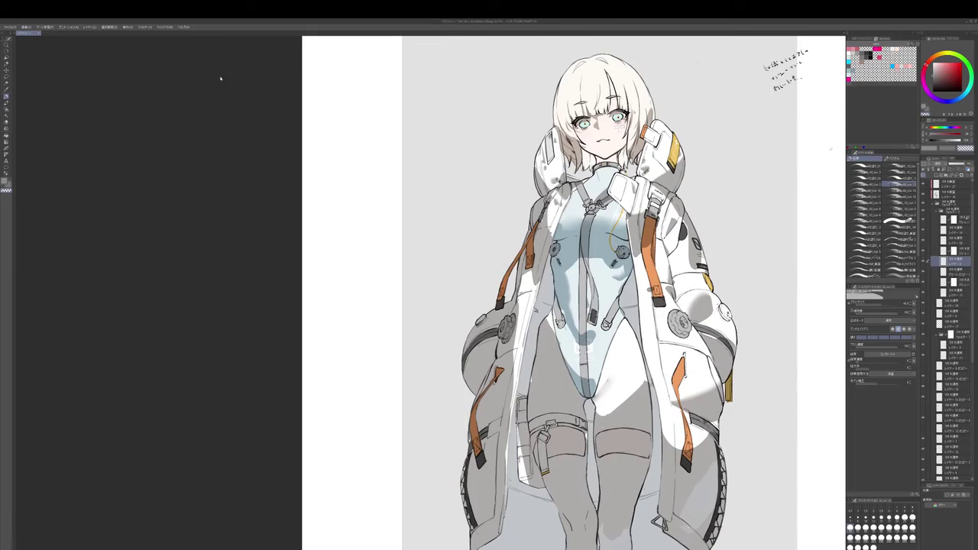
{"action": "key", "text": "ctrl+Tab"}
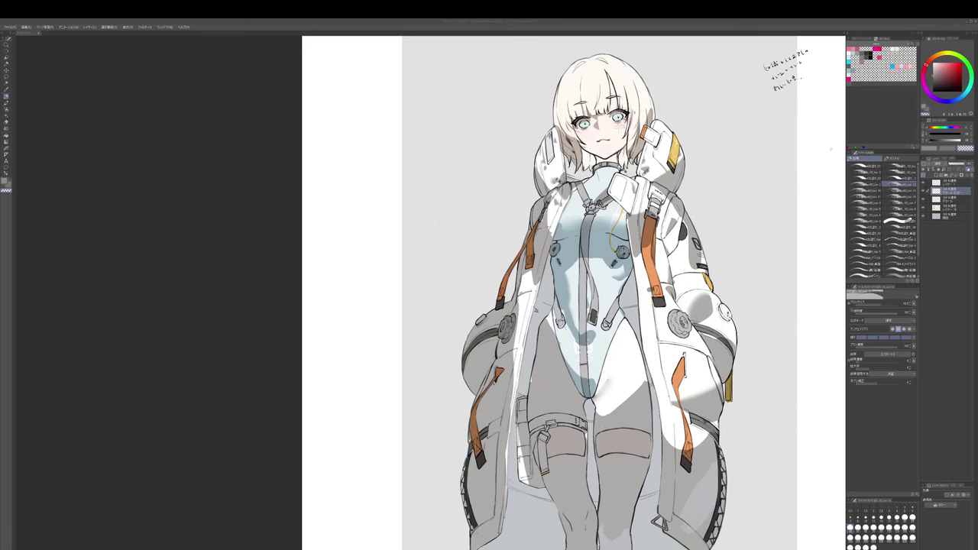
{"action": "left_click", "coordinate": [369, 207]}
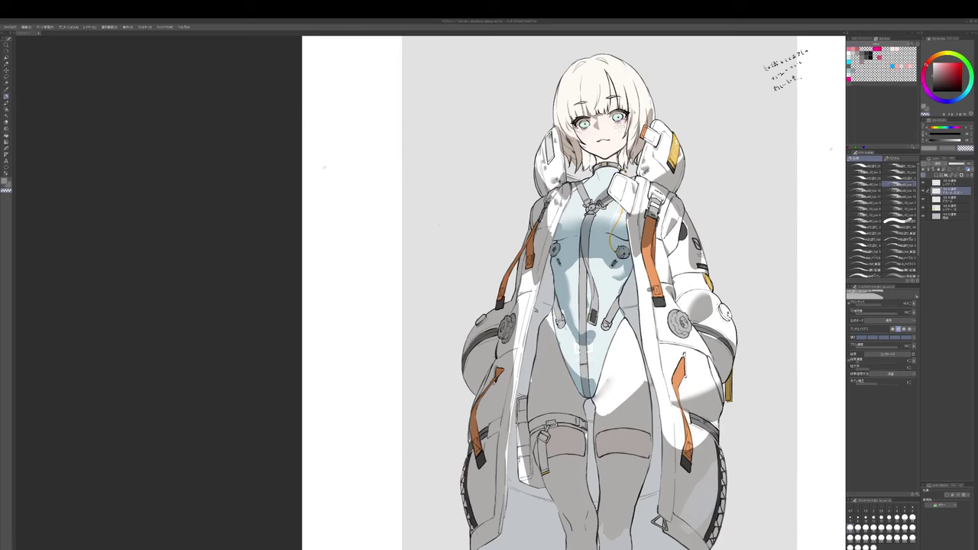
{"action": "left_click", "coordinate": [952, 199]}
{"action": "key", "text": "m"}
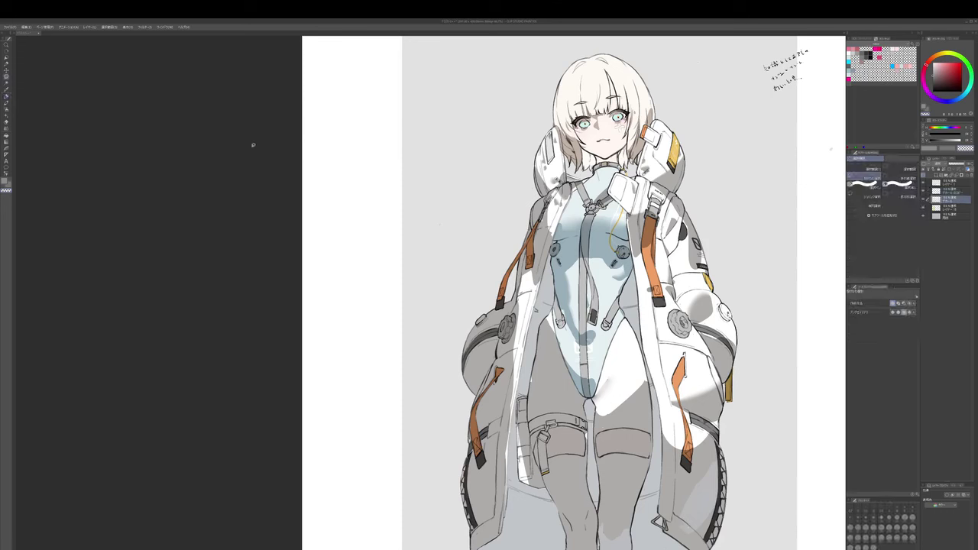
{"action": "key", "text": "ctrl+Tab"}
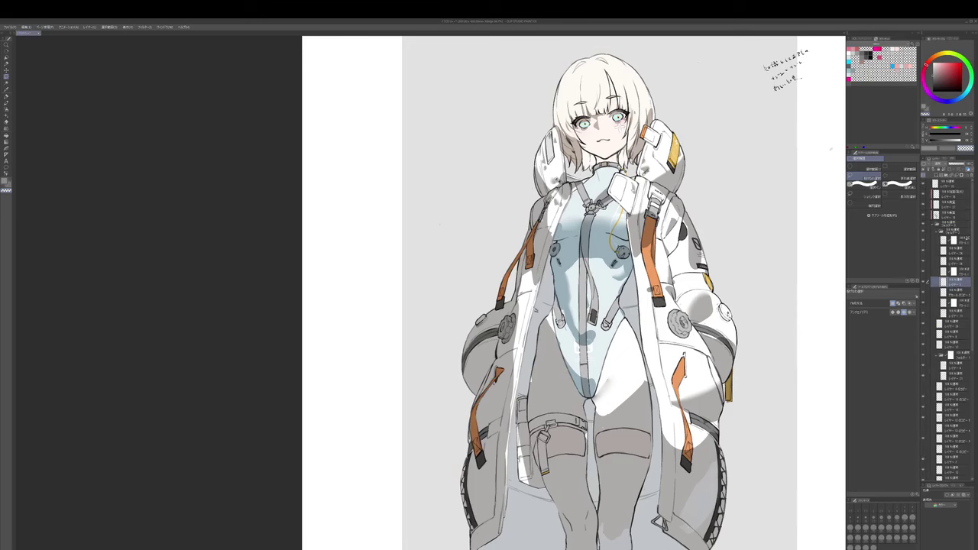
{"action": "key", "text": "ctrl+v"}
- Move the pasted barcode from beside the coat onto the character's face
{"action": "key", "text": "ctrl+t"}
{"action": "scroll", "coordinate": [644, 184], "scroll_direction": "down", "scroll_amount": 2}
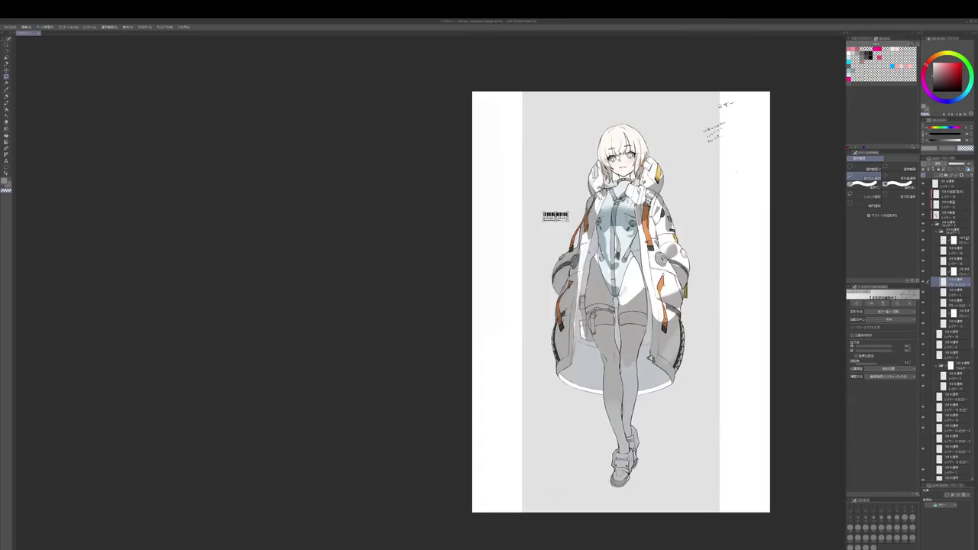
{"action": "scroll", "coordinate": [557, 205], "scroll_direction": "up", "scroll_amount": 2}
{"action": "left_click_drag", "start_coordinate": [575, 212], "coordinate": [749, 265]}
{"action": "key", "text": "Return"}
{"action": "scroll", "coordinate": [771, 109], "scroll_direction": "up", "scroll_amount": 1}
{"action": "scroll", "coordinate": [748, 265], "scroll_direction": "up", "scroll_amount": 1}
- Shrink the barcode and fit it to the cheek directly beneath the white cross mark
{"action": "key", "text": "ctrl+t"}
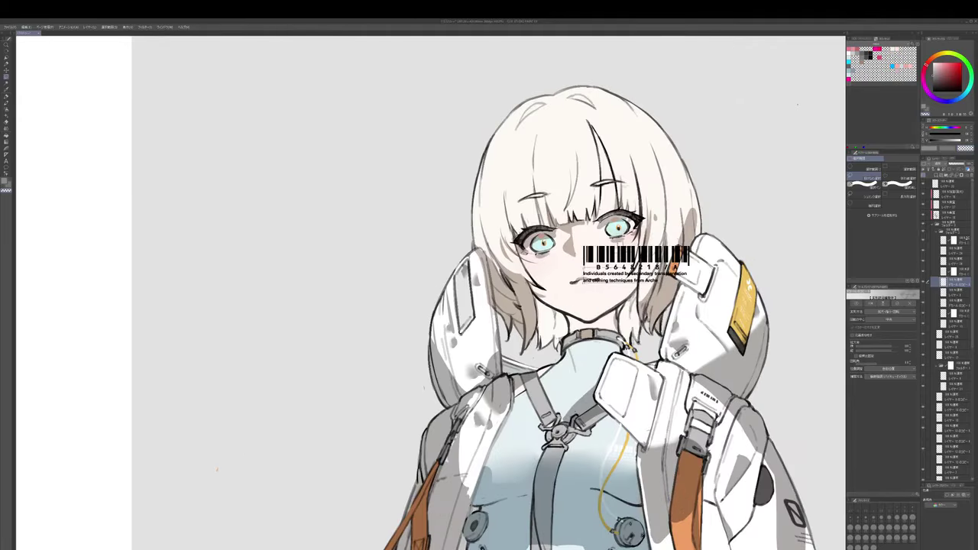
{"action": "left_click_drag", "start_coordinate": [690, 246], "coordinate": [626, 259]}
{"action": "scroll", "coordinate": [624, 272], "scroll_direction": "up", "scroll_amount": 3}
{"action": "key", "text": "Return"}
{"action": "key", "text": "ctrl+t"}
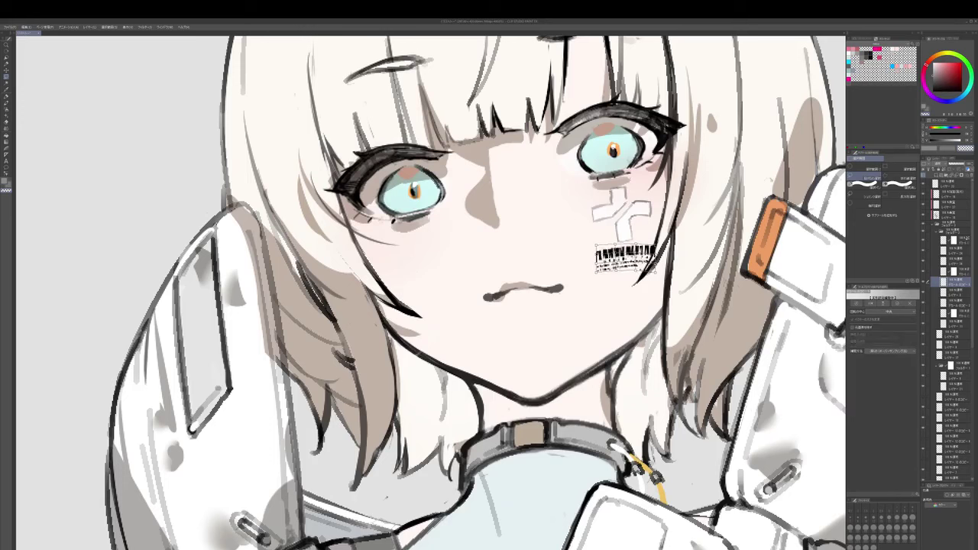
{"action": "key", "text": "Return"}
{"action": "key", "text": "ctrl+t"}
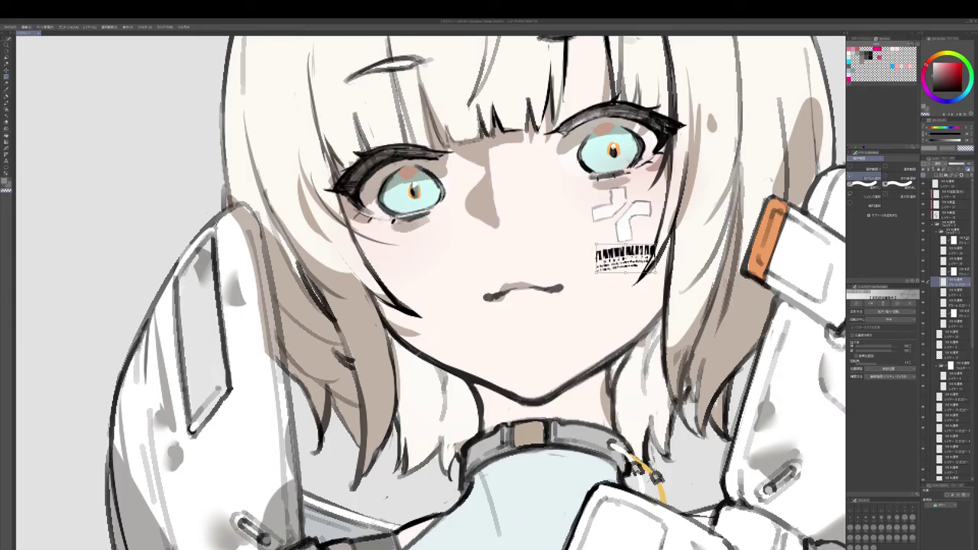
{"action": "left_click_drag", "start_coordinate": [655, 258], "coordinate": [630, 260]}
{"action": "key", "text": "Return"}
- Lock the barcode layer's transparent pixels and recolor the barcode white
{"action": "left_click_drag", "start_coordinate": [943, 69], "coordinate": [933, 62]}
{"action": "left_click", "coordinate": [944, 169]}
{"action": "key", "text": "alt+Delete"}
{"action": "key", "text": "e"}
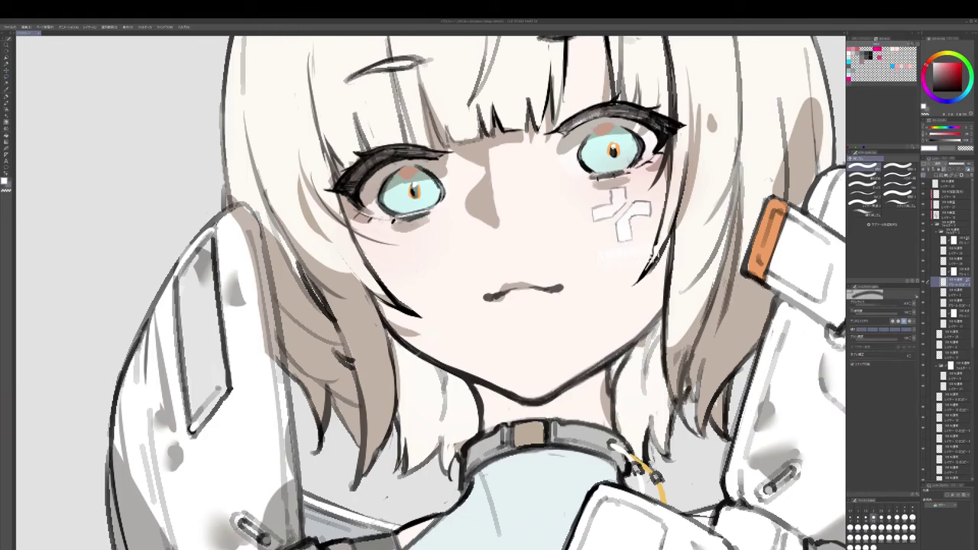
{"action": "scroll", "coordinate": [666, 234], "scroll_direction": "down", "scroll_amount": 4}
{"action": "left_click_drag", "start_coordinate": [629, 452], "coordinate": [627, 443]}
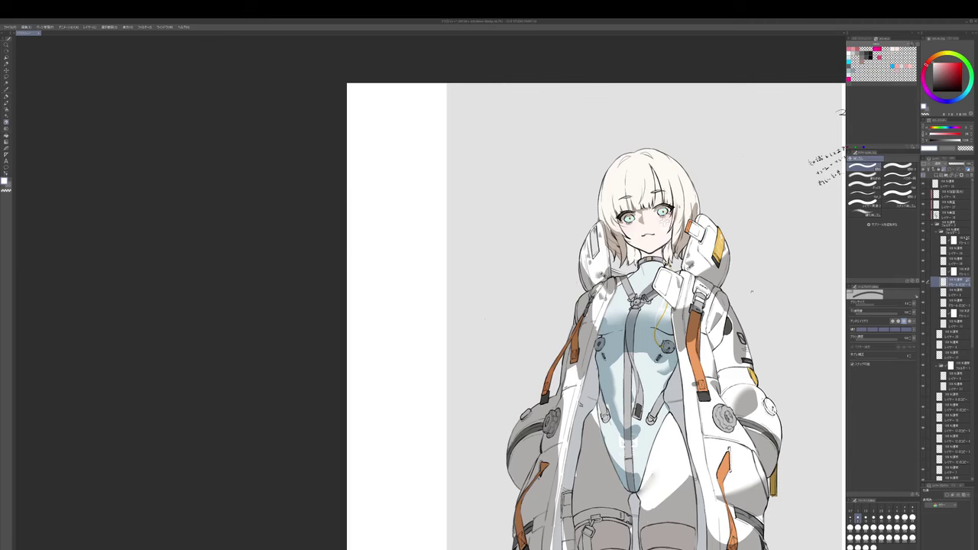
- Select the multiply shading layer and adjust the shadow tone around the fringe and eyes with sampled colors and a much larger brush
{"action": "scroll", "coordinate": [669, 214], "scroll_direction": "up", "scroll_amount": 3}
{"action": "left_click", "coordinate": [952, 215]}
{"action": "key", "text": "p"}
{"action": "left_click", "coordinate": [622, 227], "text": "alt"}
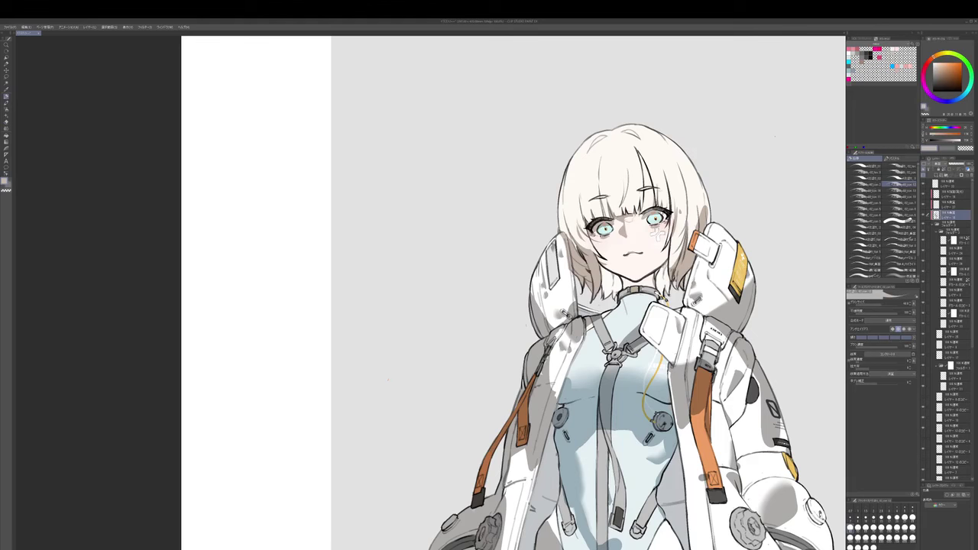
{"action": "key", "text": "]"}
{"action": "key", "text": "]"}
{"action": "key", "text": "]"}
{"action": "key", "text": "]"}
{"action": "key", "text": "]"}
{"action": "key", "text": "]"}
{"action": "key", "text": "]"}
{"action": "key", "text": "]"}
{"action": "left_click", "coordinate": [631, 216], "text": "alt"}
{"action": "left_click", "coordinate": [634, 216], "text": "alt"}
{"action": "left_click_drag", "start_coordinate": [634, 216], "coordinate": [632, 220]}
{"action": "key", "text": "]"}
{"action": "key", "text": "]"}
{"action": "key", "text": "]"}
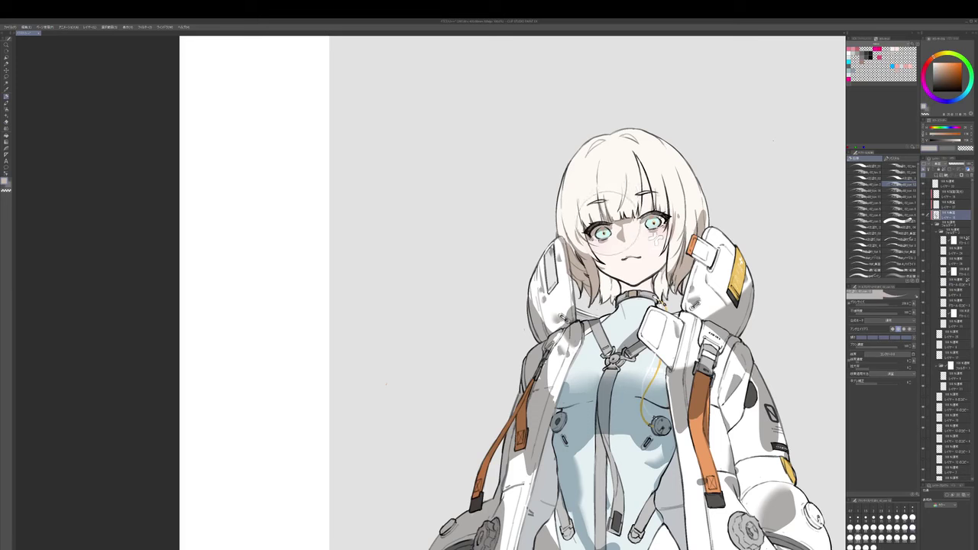
{"action": "left_click_drag", "start_coordinate": [633, 222], "coordinate": [637, 221]}
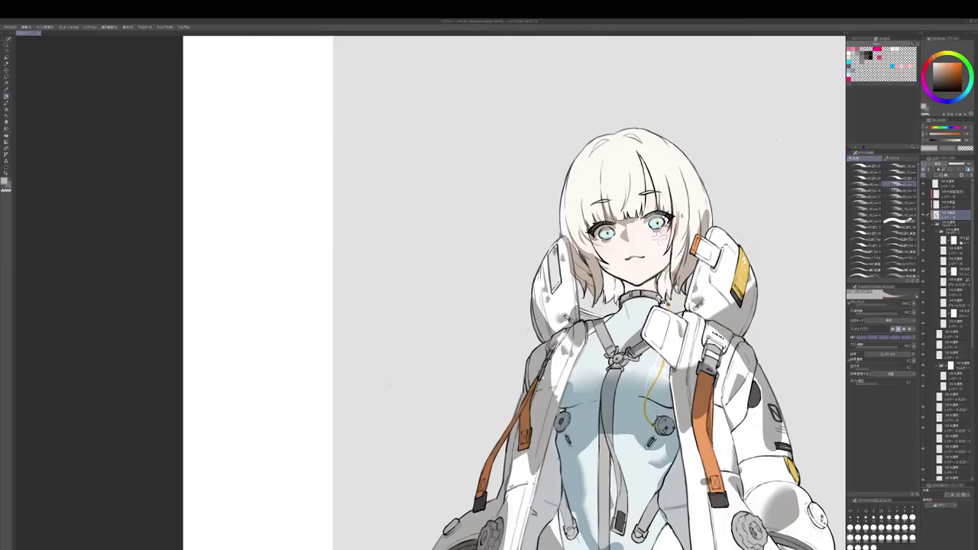
- Collapse the upper detail folder, select the mask of the masked folder inside it, and toggle that folder's visibility to check its contents
{"action": "left_click", "coordinate": [954, 232]}
{"action": "left_click", "coordinate": [937, 231]}
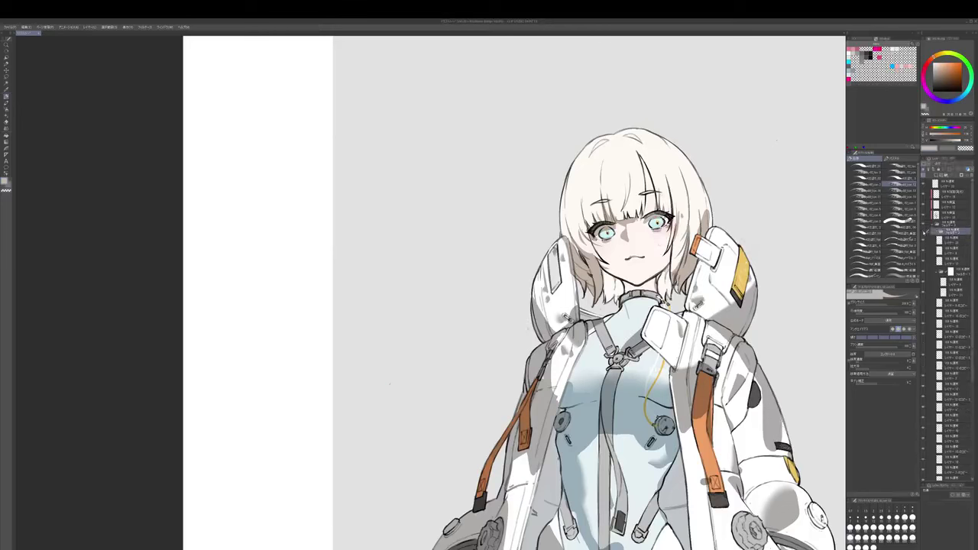
{"action": "left_click", "coordinate": [950, 271]}
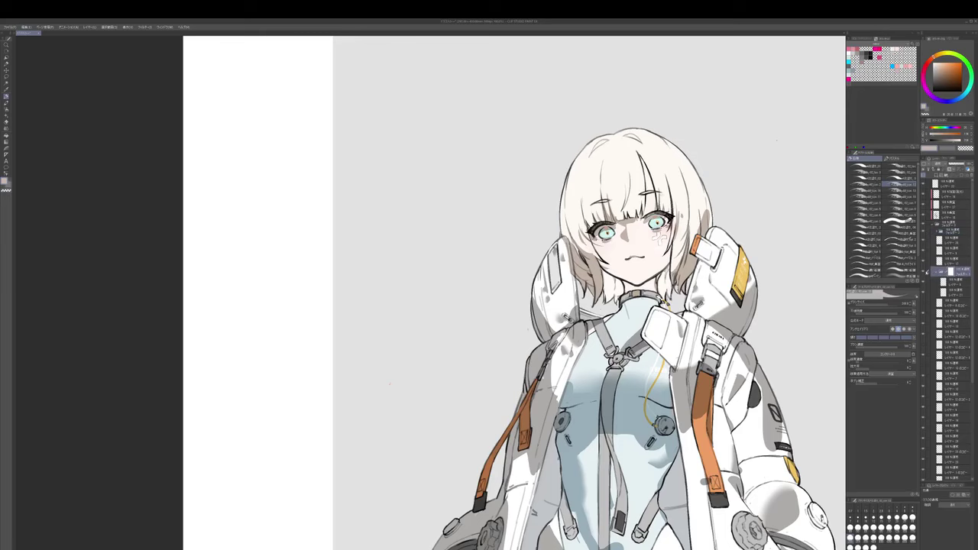
{"action": "left_click", "coordinate": [923, 272]}
{"action": "left_click", "coordinate": [923, 272]}
- Touch up the upper eyelid line of the viewer's left eye on the folder's mask, adjusting the brush size
{"action": "scroll", "coordinate": [619, 202], "scroll_direction": "up", "scroll_amount": 2}
{"action": "key", "text": "p"}
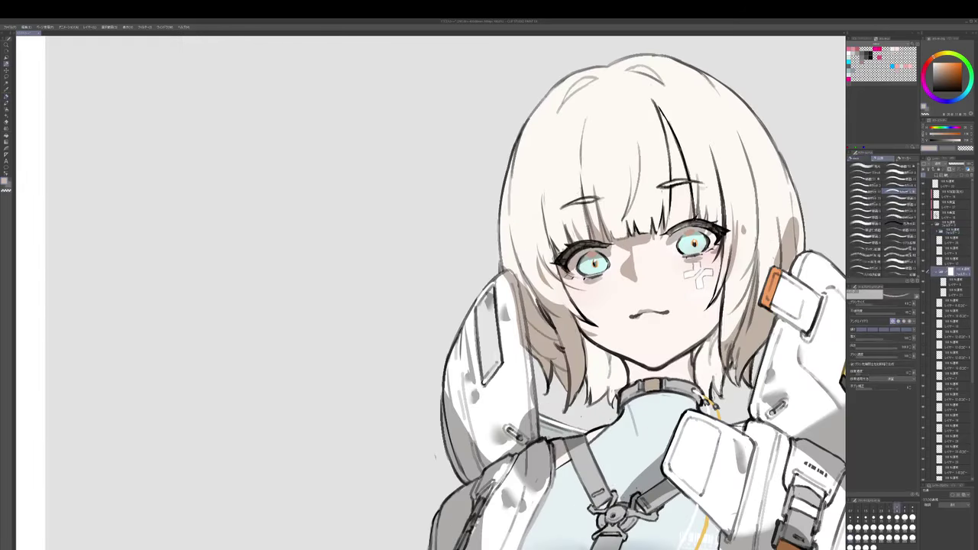
{"action": "key", "text": "]"}
{"action": "key", "text": "]"}
{"action": "key", "text": "c"}
{"action": "key", "text": "]"}
{"action": "key", "text": "]"}
{"action": "left_click_drag", "start_coordinate": [576, 245], "coordinate": [597, 247]}
{"action": "key", "text": "c"}
{"action": "key", "text": "["}
{"action": "key", "text": "["}
{"action": "key", "text": "["}
{"action": "key", "text": "]"}
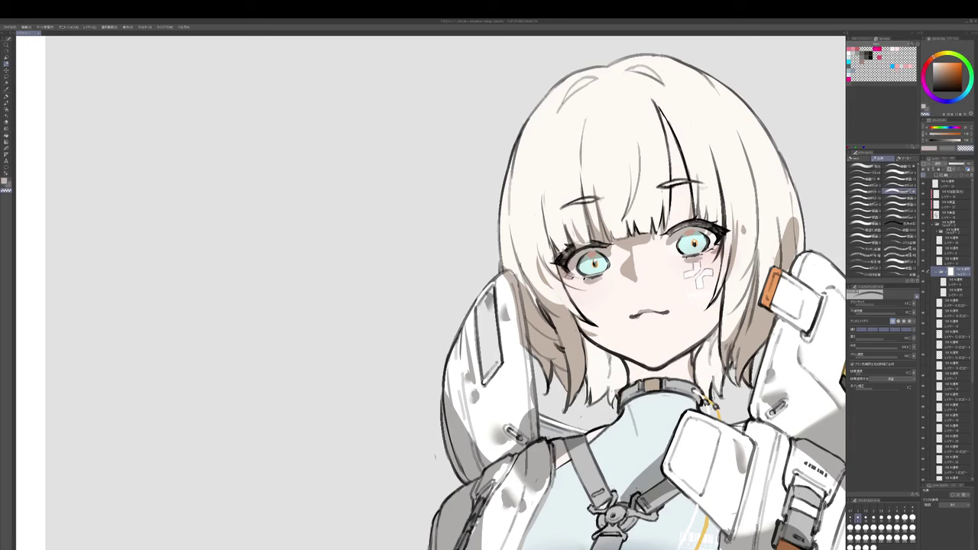
{"action": "key", "text": "c"}
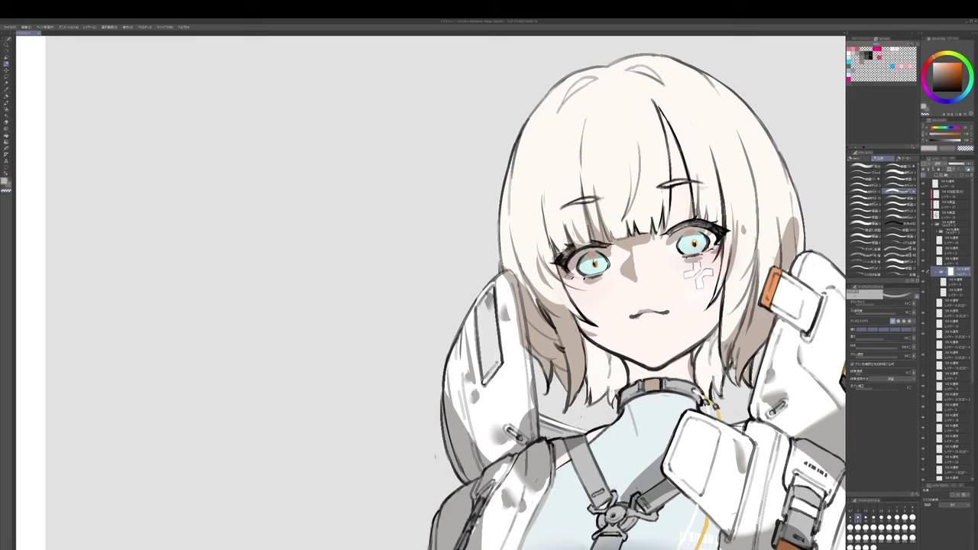
- Fade the eyebrow line above the viewer's left eye on the folder's mask, adjusting the brush size
{"action": "key", "text": "]"}
{"action": "key", "text": "["}
{"action": "key", "text": "["}
{"action": "key", "text": "c"}
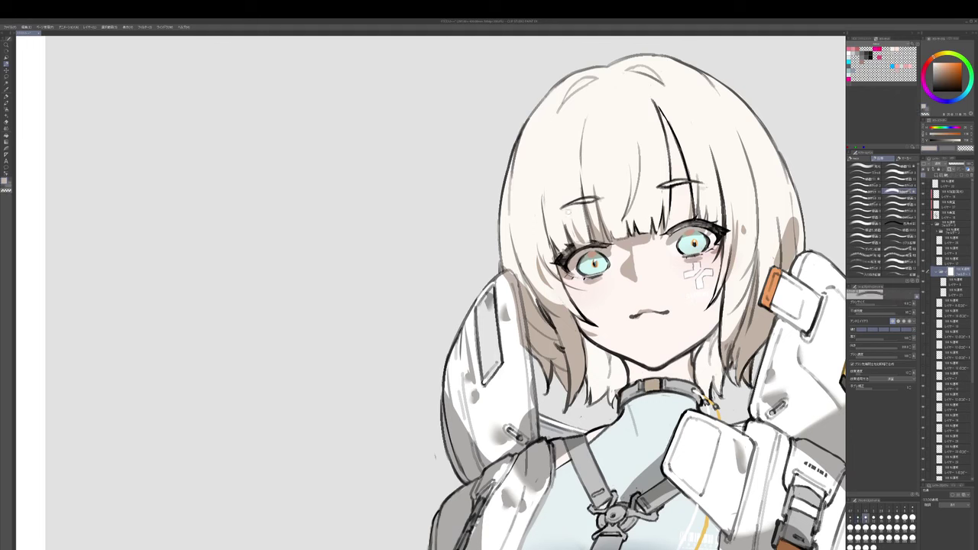
{"action": "key", "text": "]"}
{"action": "key", "text": "]"}
{"action": "mouse_move", "coordinate": [562, 208]}
{"action": "left_mouse_down"}
{"action": "mouse_move", "coordinate": [596, 197]}
{"action": "mouse_move", "coordinate": [562, 207]}
{"action": "mouse_move", "coordinate": [580, 200]}
{"action": "left_mouse_up"}
{"action": "key", "text": "c"}
{"action": "key", "text": "c"}
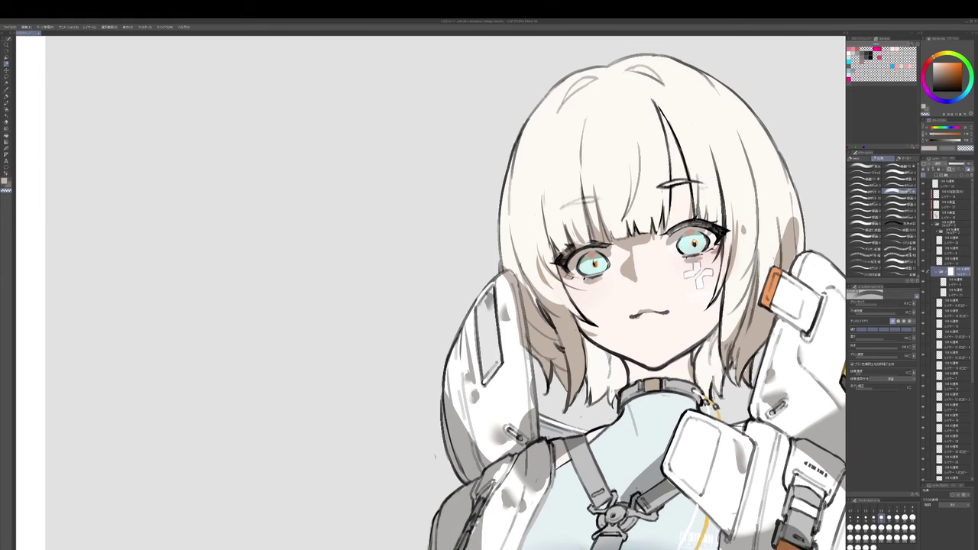
- Fade the eyebrow line above the viewer's right eye on the same mask and check the whole figure
{"action": "left_click_drag", "start_coordinate": [659, 176], "coordinate": [664, 191]}
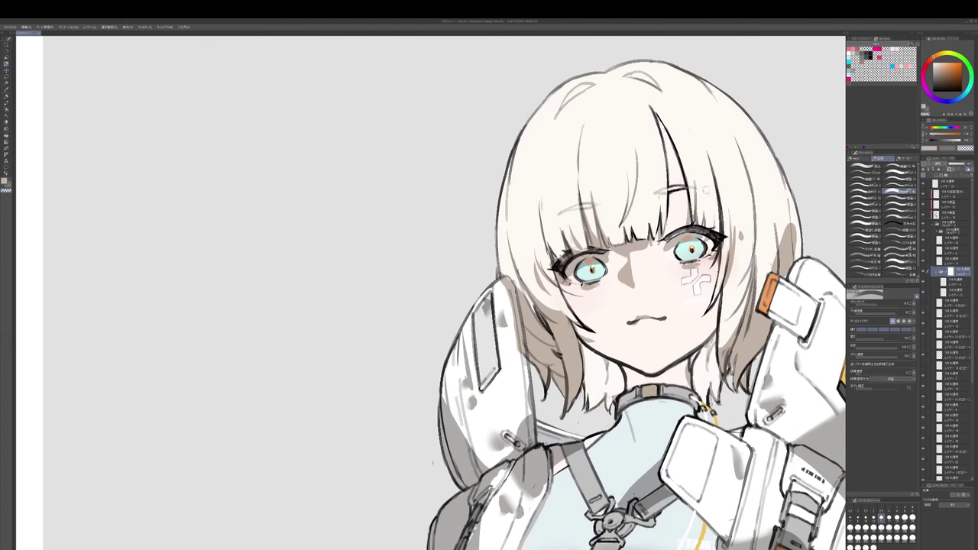
{"action": "scroll", "coordinate": [706, 190], "scroll_direction": "down", "scroll_amount": 3}
{"action": "left_click_drag", "start_coordinate": [706, 191], "coordinate": [700, 173]}
{"action": "left_click_drag", "start_coordinate": [844, 144], "coordinate": [846, 117]}
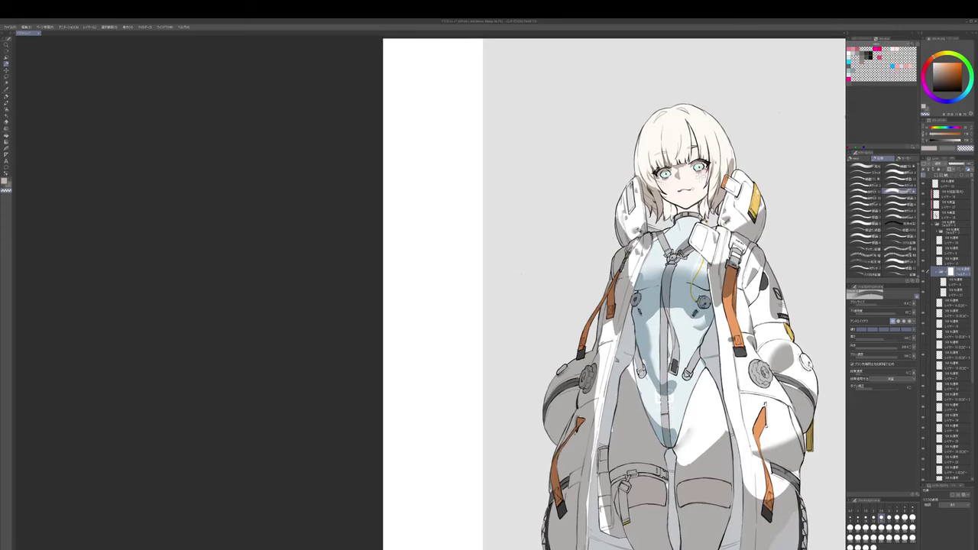
- Select the multiply shading layer and paint a shadow across the neck beneath the chin and collar
{"action": "scroll", "coordinate": [693, 189], "scroll_direction": "up", "scroll_amount": 2}
{"action": "left_click", "coordinate": [694, 201], "text": "ctrl+shift"}
{"action": "key", "text": "p"}
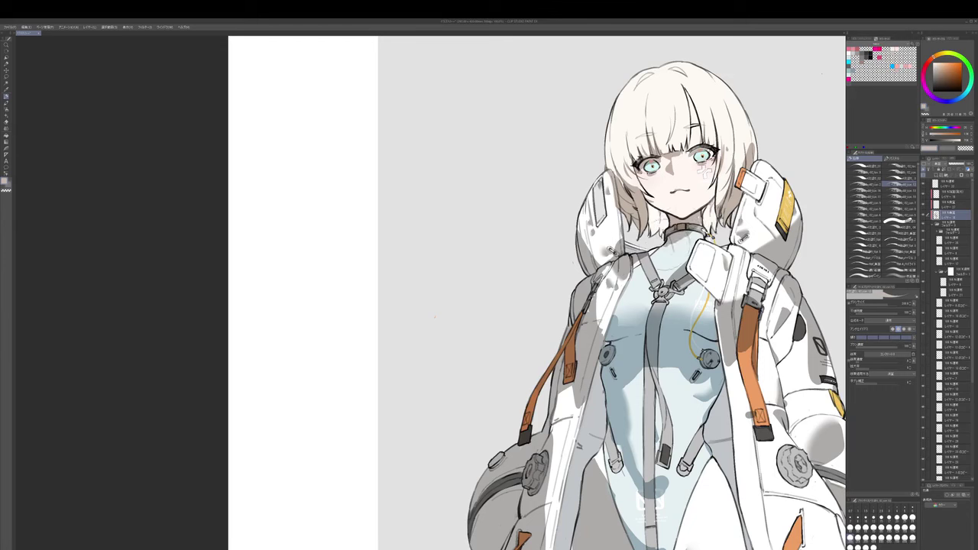
{"action": "left_click_drag", "start_coordinate": [678, 241], "coordinate": [697, 234]}
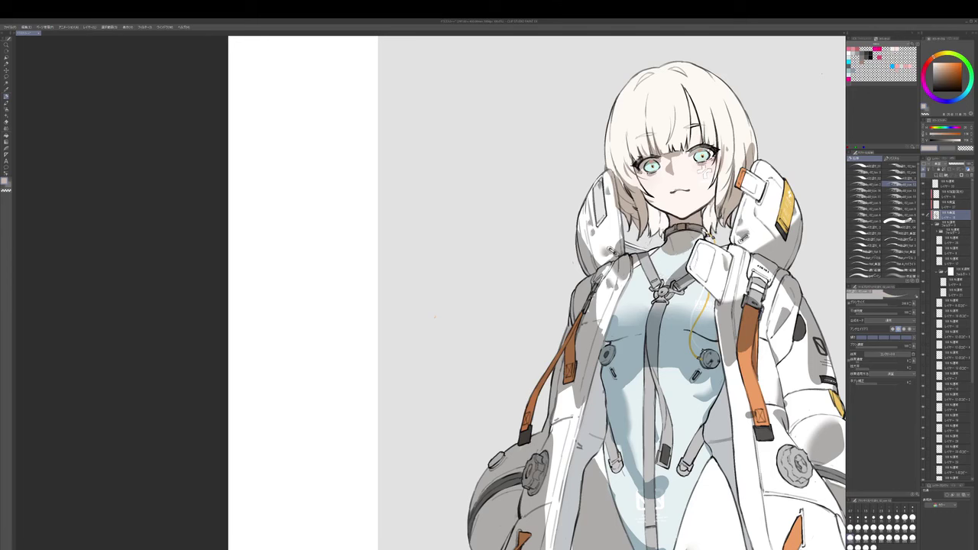
{"action": "key", "text": "c"}
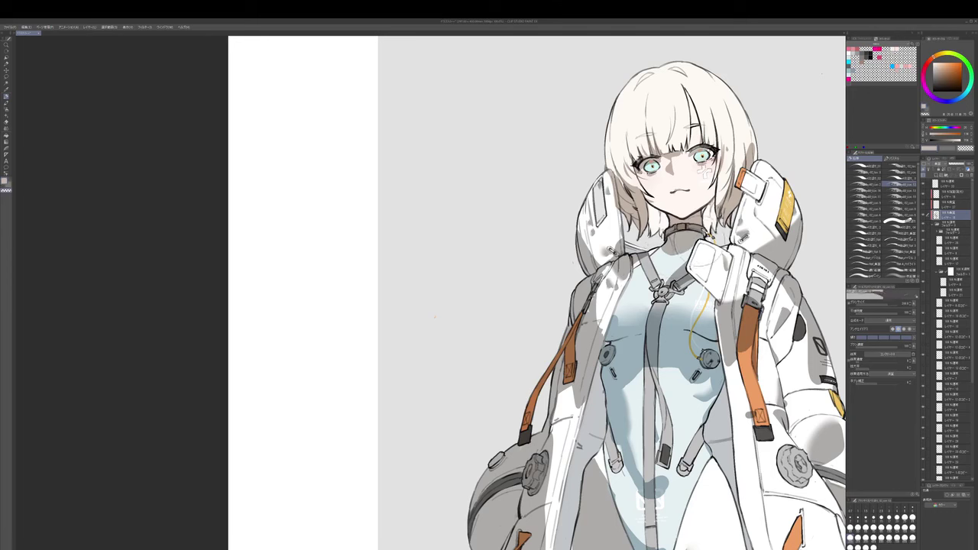
- Refine the neck shadow above the blue suit on the multiply layer, using a sampled shadow tone and a larger brush
{"action": "scroll", "coordinate": [734, 205], "scroll_direction": "up", "scroll_amount": 3}
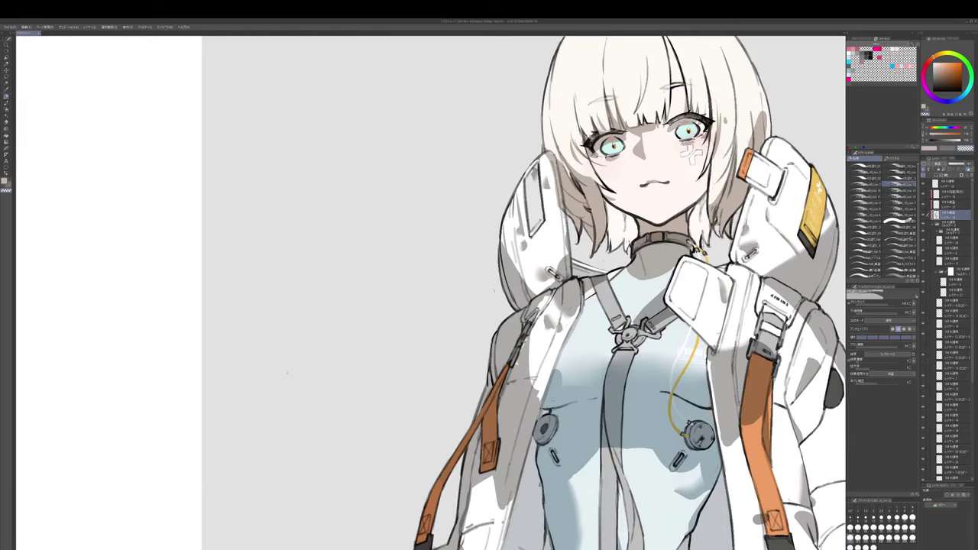
{"action": "left_click", "coordinate": [621, 284], "text": "ctrl+shift"}
{"action": "left_click", "coordinate": [625, 278], "text": "alt"}
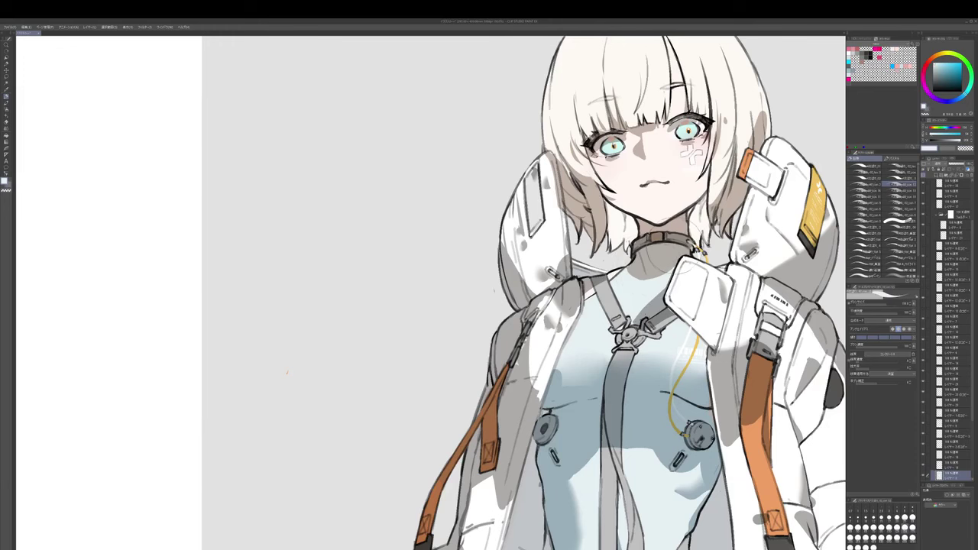
{"action": "left_click", "coordinate": [663, 259], "text": "alt"}
{"action": "left_click", "coordinate": [651, 260], "text": "ctrl+shift"}
{"action": "left_click", "coordinate": [651, 260], "text": "alt"}
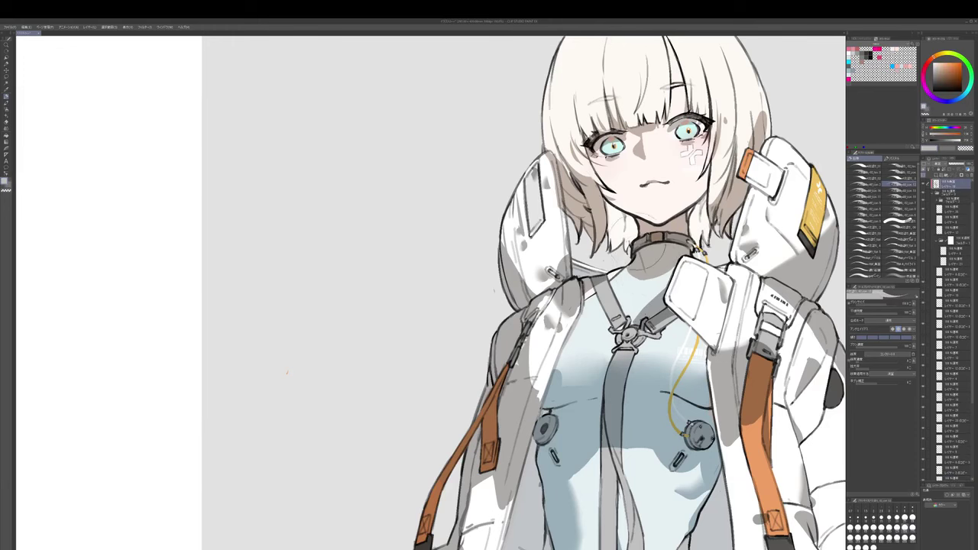
{"action": "scroll", "coordinate": [644, 241], "scroll_direction": "down", "scroll_amount": 1}
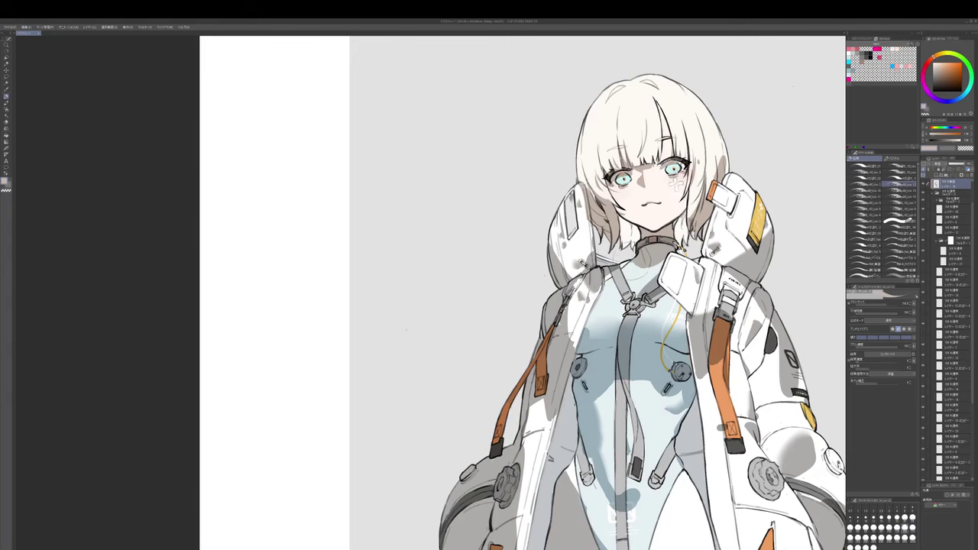
{"action": "left_click_drag", "start_coordinate": [648, 251], "coordinate": [630, 269]}
{"action": "key", "text": "bracketright"}
{"action": "scroll", "coordinate": [649, 258], "scroll_direction": "up", "scroll_amount": 2}
{"action": "key", "text": "c"}
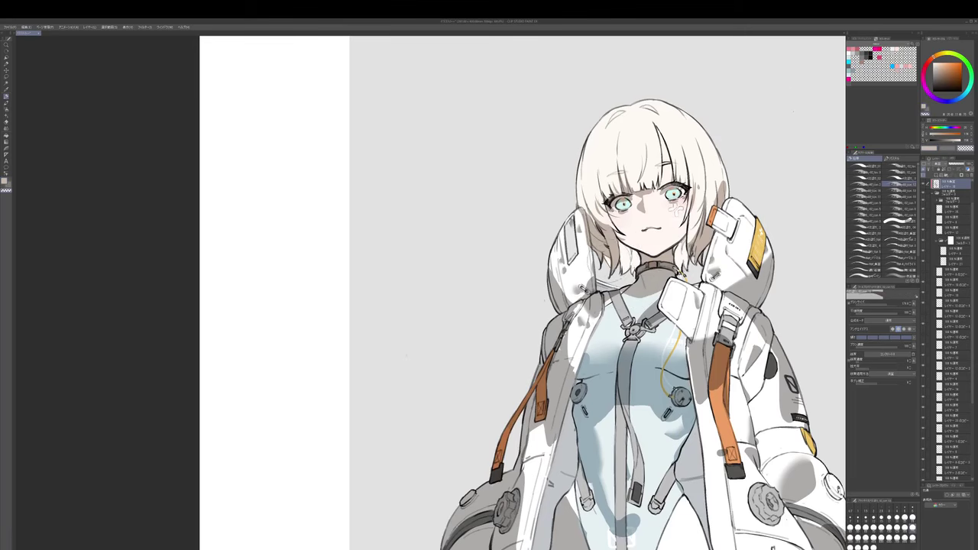
- Shade the gaps between the hair tufts at the crown and touch up the hair shading on the viewer's right
{"action": "left_click_drag", "start_coordinate": [677, 253], "coordinate": [679, 251]}
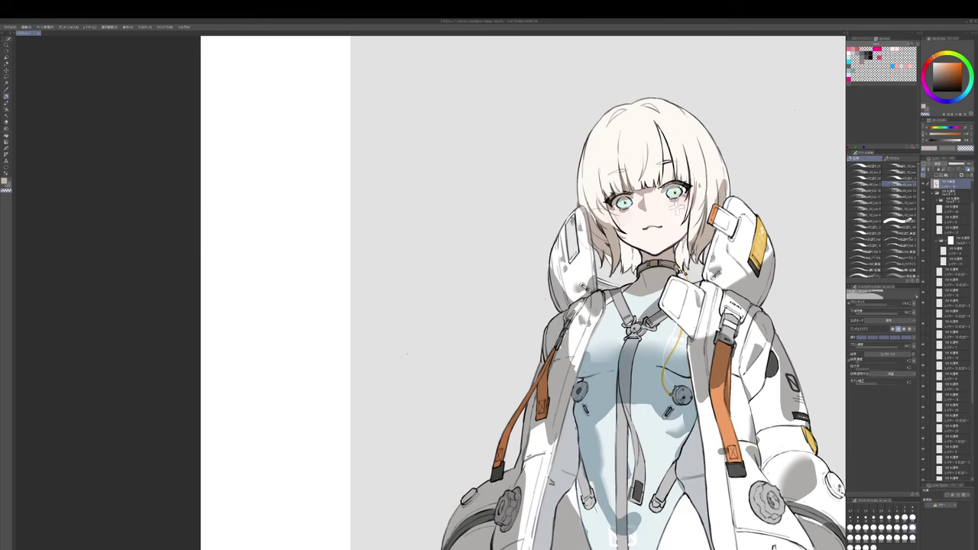
{"action": "left_click_drag", "start_coordinate": [596, 180], "coordinate": [611, 212]}
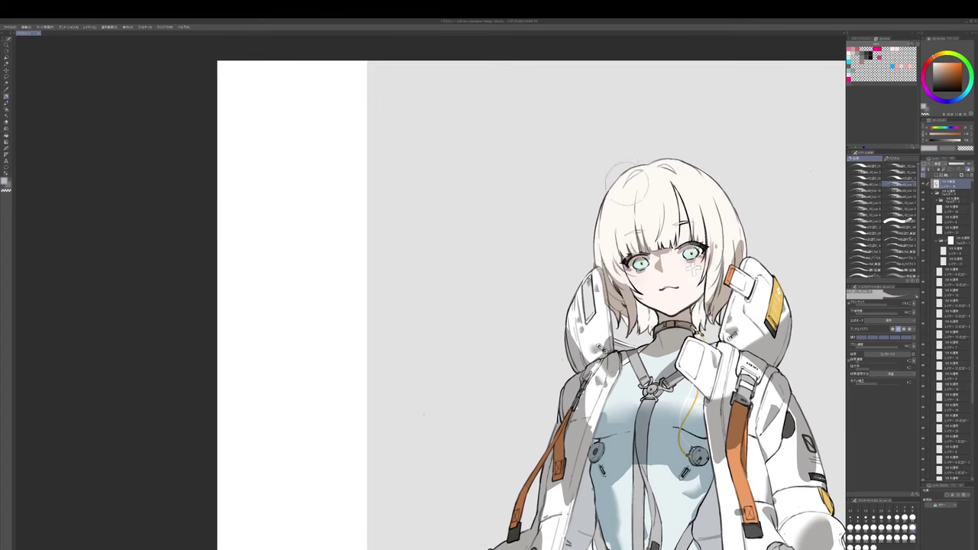
{"action": "mouse_move", "coordinate": [642, 172]}
{"action": "left_mouse_down"}
{"action": "mouse_move", "coordinate": [635, 180]}
{"action": "mouse_move", "coordinate": [688, 153]}
{"action": "mouse_move", "coordinate": [692, 164]}
{"action": "left_mouse_up"}
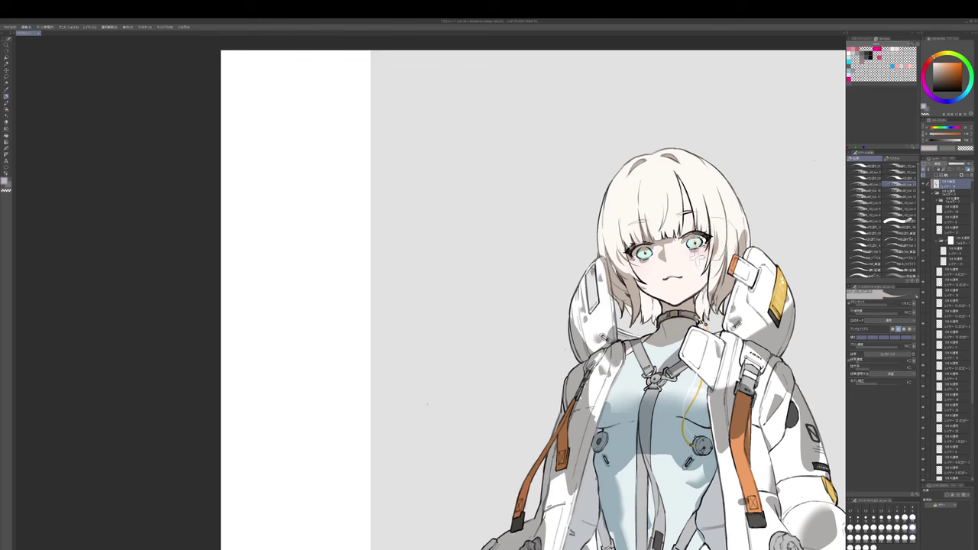
{"action": "left_click_drag", "start_coordinate": [713, 242], "coordinate": [717, 253]}
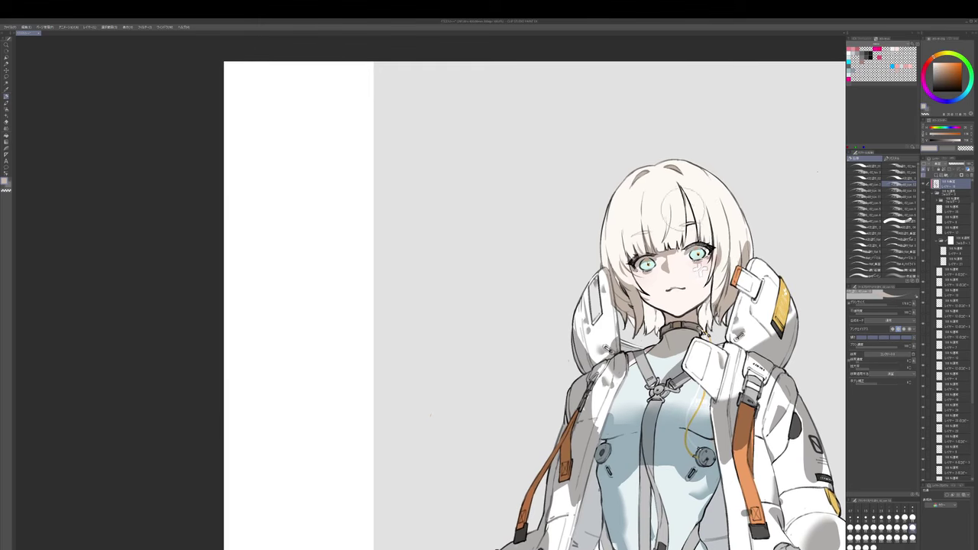
{"action": "left_click_drag", "start_coordinate": [682, 209], "coordinate": [683, 212]}
- Select the hair layer and rework the long dark strand line in the fringe with sampled hair and line colors
{"action": "left_click", "coordinate": [685, 198], "text": "ctrl+shift"}
{"action": "left_click", "coordinate": [684, 198], "text": "alt"}
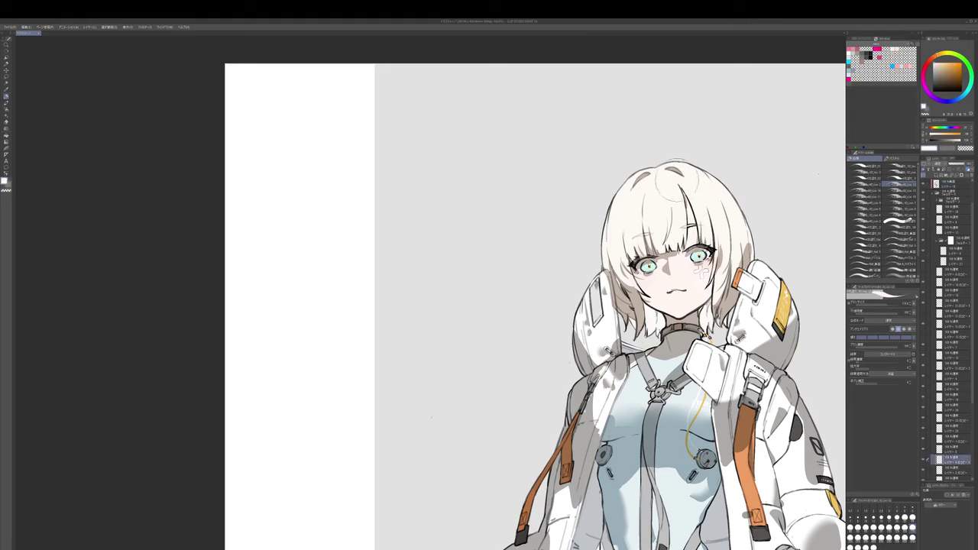
{"action": "left_click", "coordinate": [684, 196], "text": "alt"}
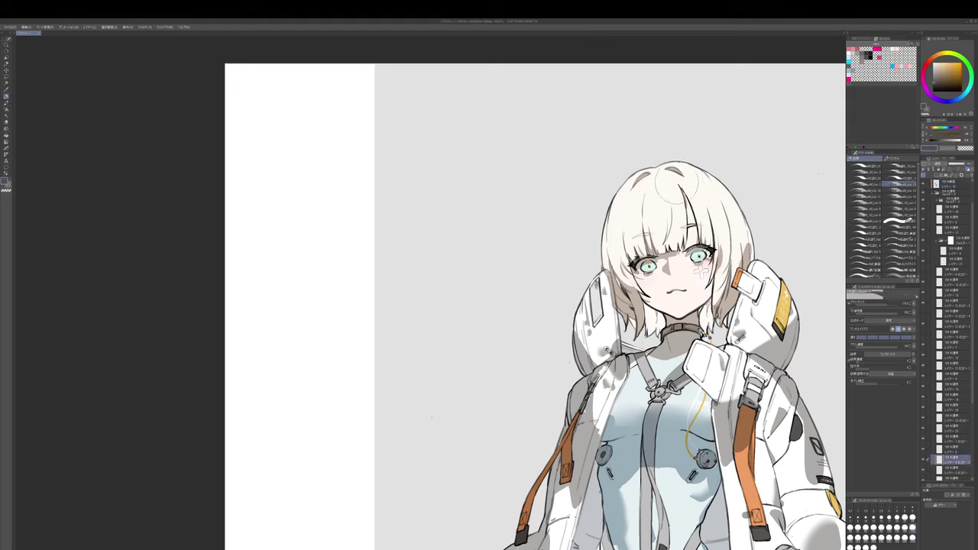
{"action": "left_click", "coordinate": [683, 194], "text": "alt"}
{"action": "left_click", "coordinate": [691, 199], "text": "alt"}
{"action": "left_click_drag", "start_coordinate": [692, 193], "coordinate": [692, 192]}
{"action": "key", "text": "p"}
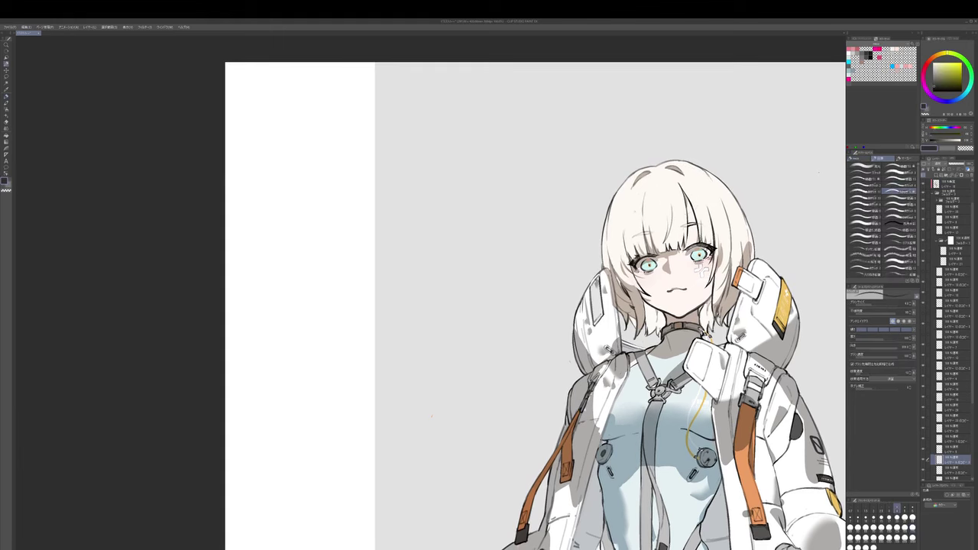
{"action": "key", "text": "ctrl+z"}
{"action": "left_click_drag", "start_coordinate": [621, 223], "coordinate": [627, 253]}
{"action": "key", "text": "ctrl+z"}
- Touch up the side hair strands framing the face with sampled hair and line colors, using a smaller brush
{"action": "key", "text": "b"}
{"action": "left_click", "coordinate": [624, 225], "text": "alt"}
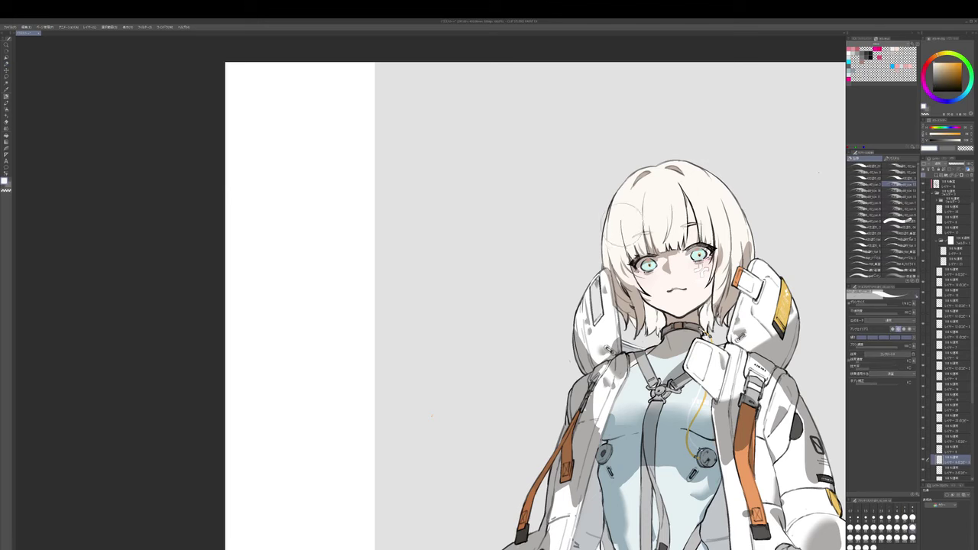
{"action": "left_click_drag", "start_coordinate": [628, 236], "coordinate": [631, 233]}
{"action": "left_click", "coordinate": [654, 272], "text": "alt"}
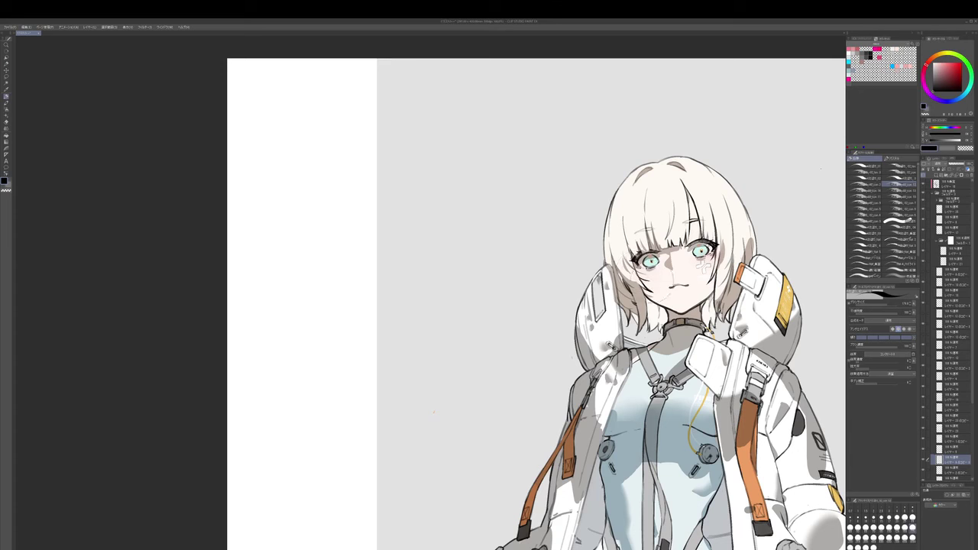
{"action": "key", "text": "["}
{"action": "mouse_move", "coordinate": [724, 257]}
{"action": "left_mouse_down"}
{"action": "mouse_move", "coordinate": [705, 294]}
{"action": "mouse_move", "coordinate": [724, 266]}
{"action": "left_mouse_up"}
{"action": "left_click", "coordinate": [721, 279], "text": "alt"}
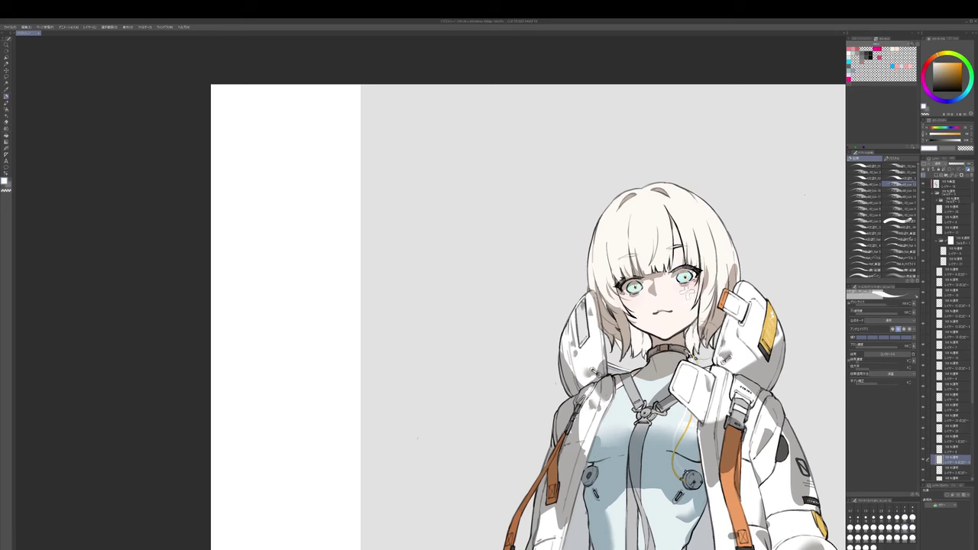
- Refine the hair tips beside the jaw on the viewer's left with sampled colors, rotating the canvas and restoring it upright
{"action": "key", "text": "c"}
{"action": "left_click", "coordinate": [636, 343], "text": "alt"}
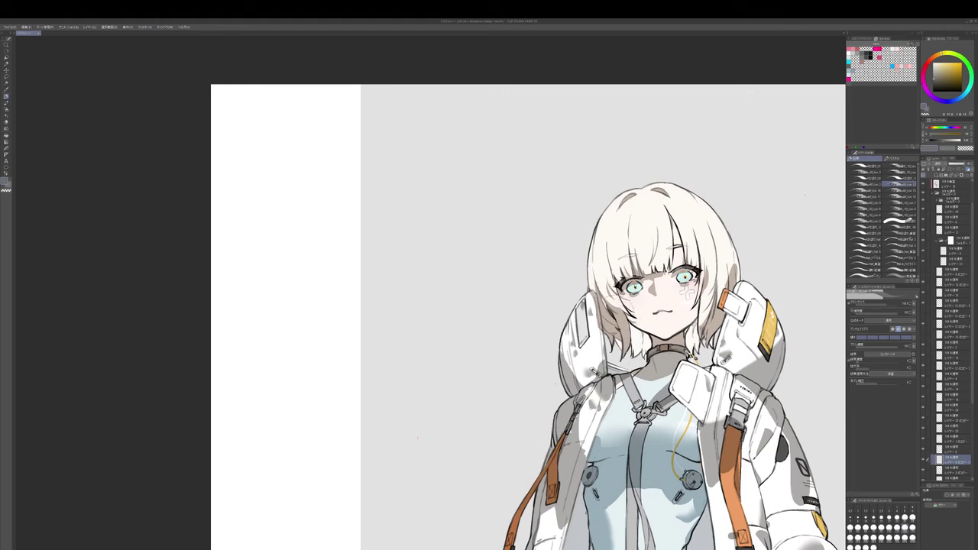
{"action": "left_click_drag", "start_coordinate": [642, 344], "coordinate": [618, 358]}
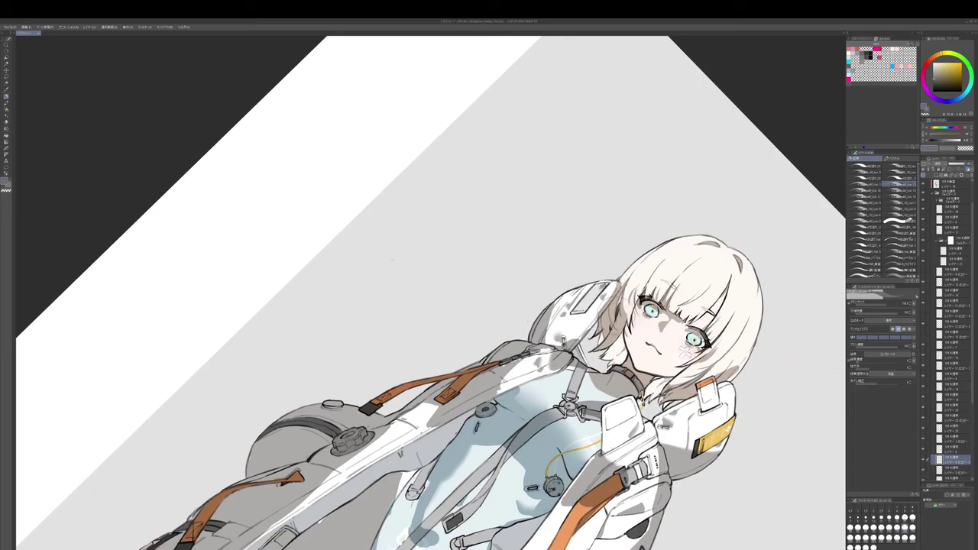
{"action": "left_click", "coordinate": [632, 336], "text": "alt"}
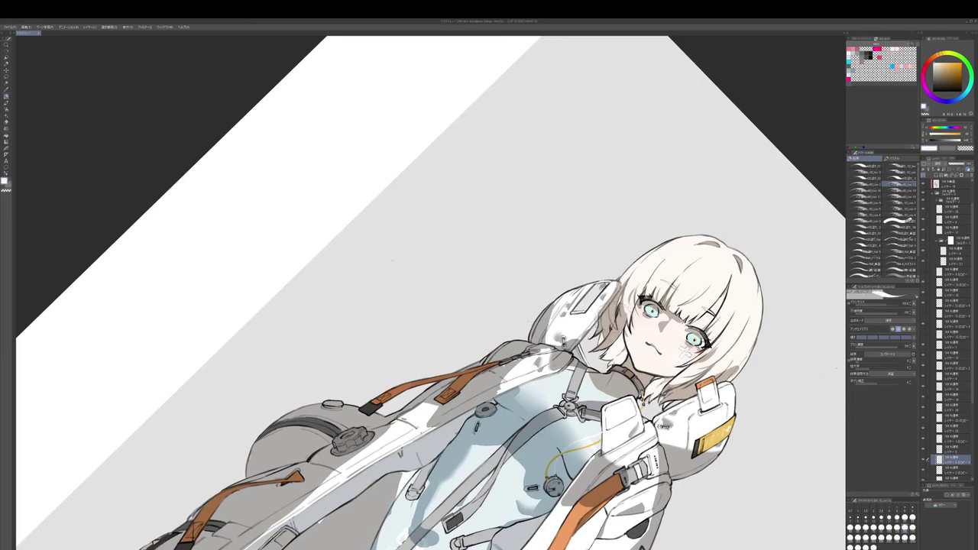
{"action": "left_click", "coordinate": [629, 336], "text": "alt"}
{"action": "key", "text": "r"}
{"action": "double_click", "coordinate": [720, 241]}
{"action": "left_click_drag", "start_coordinate": [721, 242], "coordinate": [723, 295]}
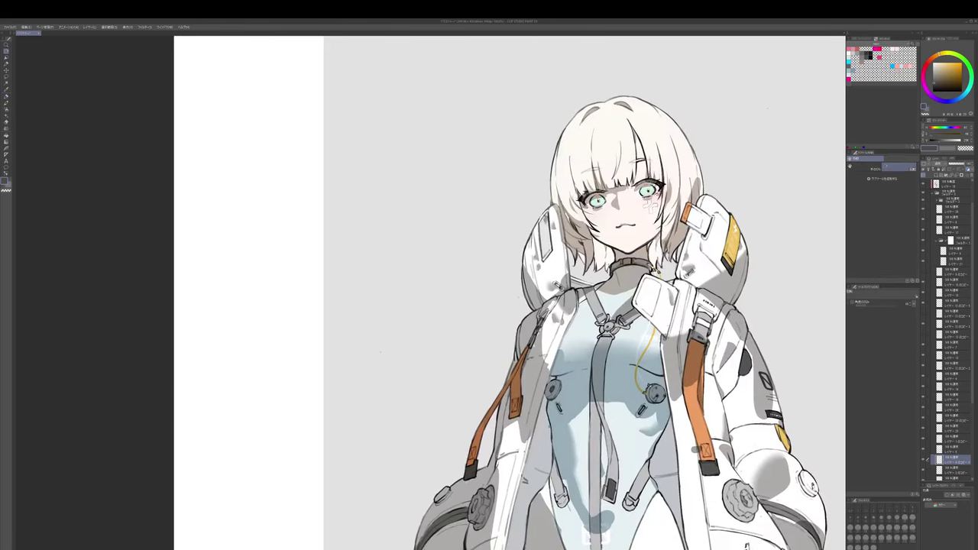
- Pick the pink swatch and touch up the cheek around the white marking on the blush and multiply layers
{"action": "left_click", "coordinate": [617, 205], "text": "ctrl+shift"}
{"action": "scroll", "coordinate": [617, 205], "scroll_direction": "up", "scroll_amount": 1}
{"action": "left_click", "coordinate": [855, 49]}
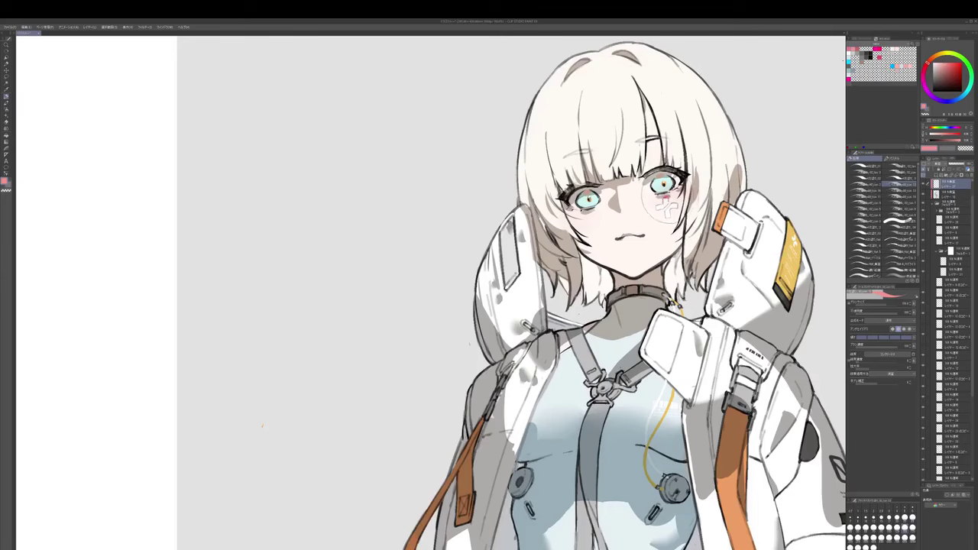
{"action": "left_click_drag", "start_coordinate": [666, 204], "coordinate": [673, 255]}
{"action": "left_click", "coordinate": [947, 196]}
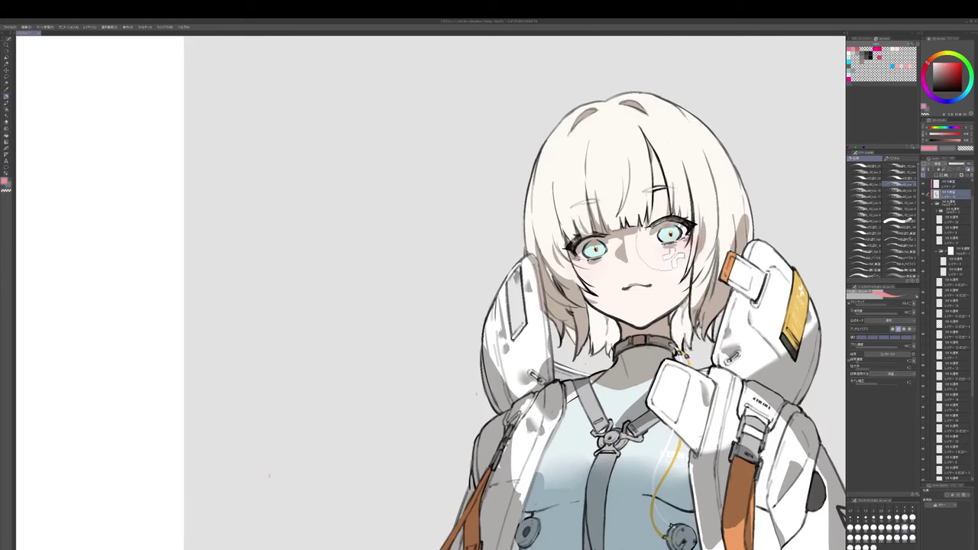
{"action": "left_click_drag", "start_coordinate": [663, 251], "coordinate": [683, 246]}
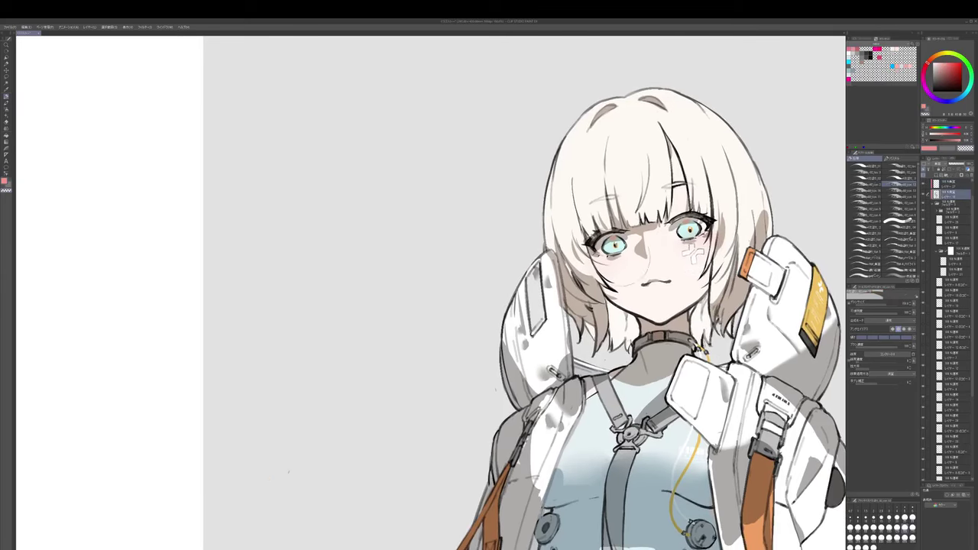
- Sample the shadow tone beside the nose and adjust the face shading around the cheek and nose on the multiply layer
{"action": "left_click", "coordinate": [638, 244], "text": "alt"}
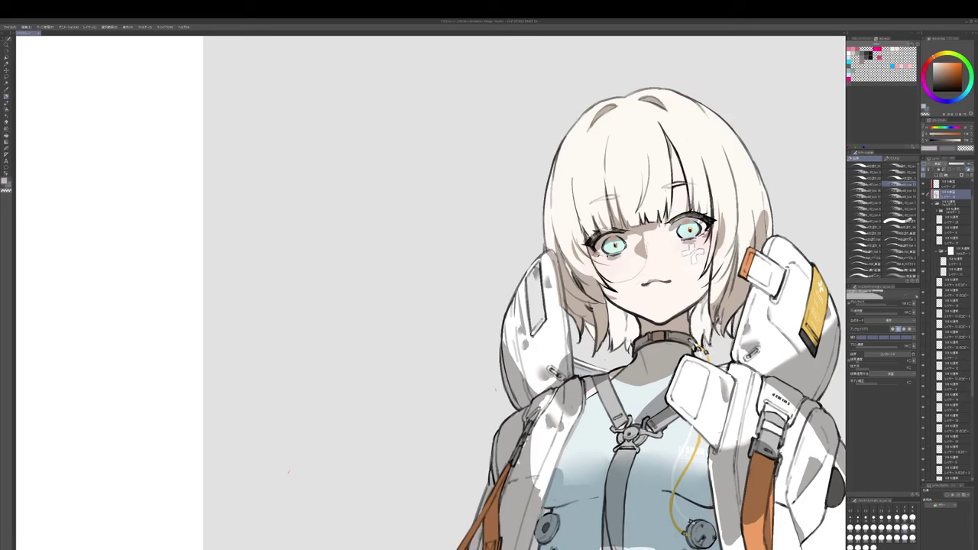
{"action": "left_click", "coordinate": [692, 246], "text": "alt"}
{"action": "left_click_drag", "start_coordinate": [686, 258], "coordinate": [702, 258]}
{"action": "key", "text": "c"}
{"action": "key", "text": "c"}
{"action": "left_click_drag", "start_coordinate": [626, 235], "coordinate": [622, 241]}
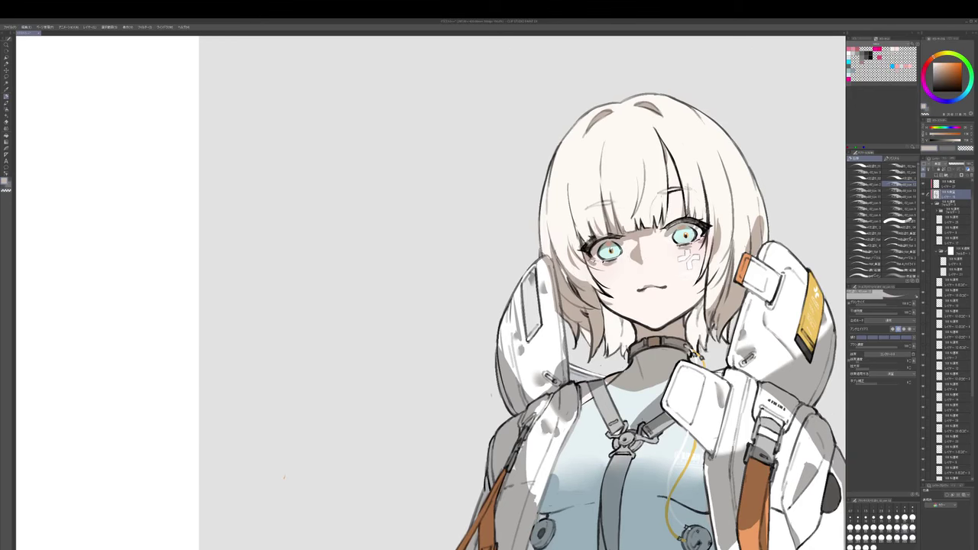
- Select the eye detail layer inside the masked folder, tilt the canvas, and sample the dark lash color for the viewer's right eye
{"action": "left_click", "coordinate": [685, 238], "text": "ctrl+shift"}
{"action": "left_click_drag", "start_coordinate": [690, 241], "coordinate": [662, 166]}
{"action": "left_click_drag", "start_coordinate": [661, 166], "coordinate": [679, 243]}
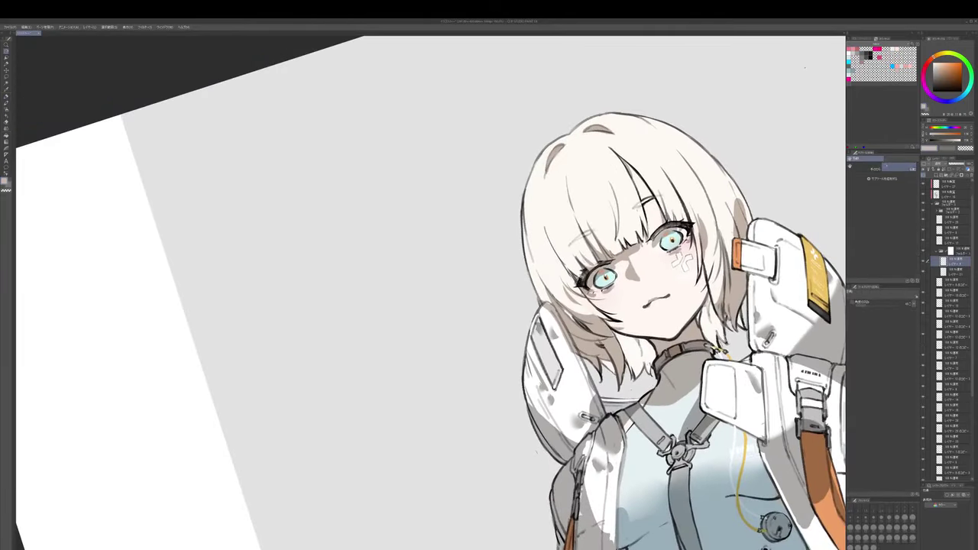
{"action": "left_click", "coordinate": [686, 227], "text": "alt"}
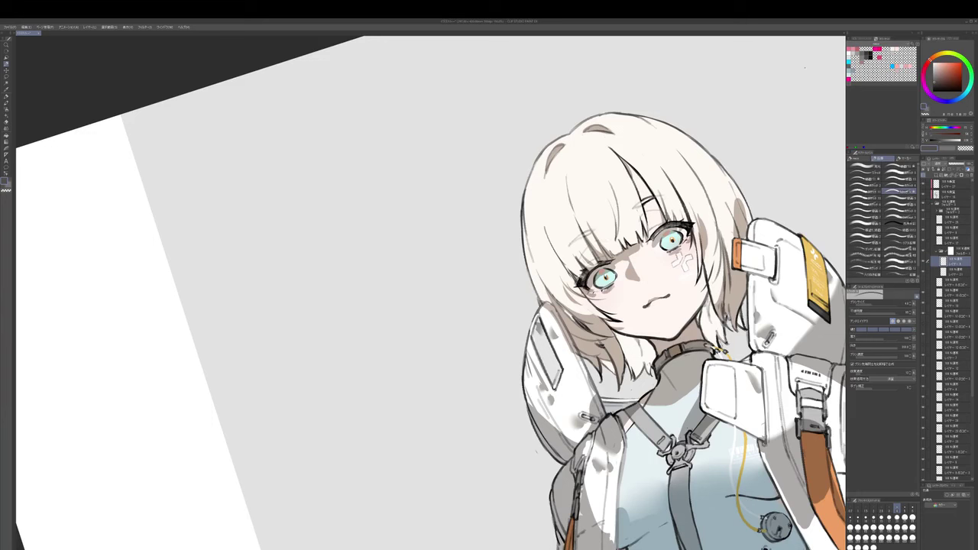
- Reselect the multiply shading layer, sample the shadow tone under the fringe, and review the whole figure
{"action": "left_click", "coordinate": [651, 231], "text": "ctrl+shift"}
{"action": "key", "text": "p"}
{"action": "left_click", "coordinate": [652, 231], "text": "alt"}
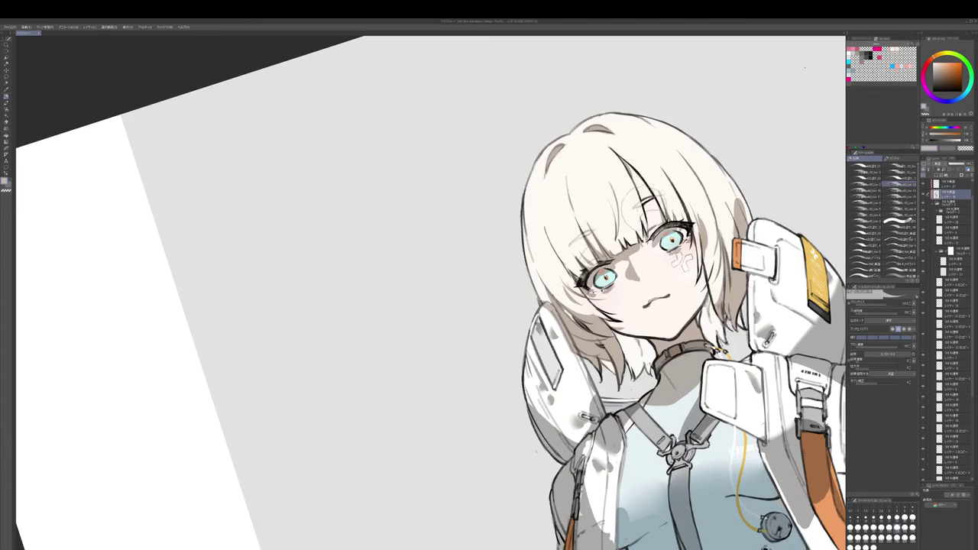
{"action": "scroll", "coordinate": [657, 184], "scroll_direction": "down", "scroll_amount": 3}
{"action": "key", "text": "shift+space"}
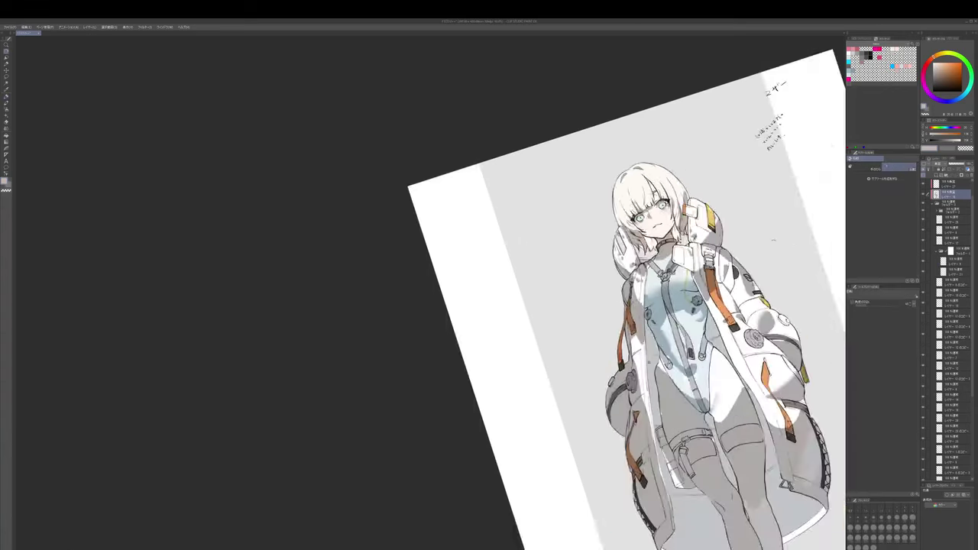
- Set a light cyan painting color and select the eye detail layer inside the masked folder
{"action": "left_click_drag", "start_coordinate": [730, 184], "coordinate": [818, 279]}
{"action": "scroll", "coordinate": [636, 256], "scroll_direction": "up", "scroll_amount": 2}
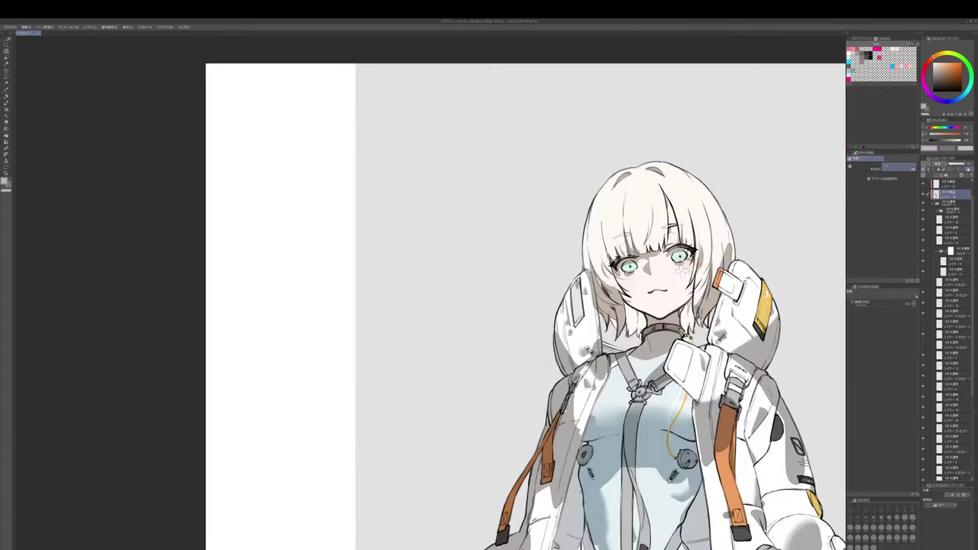
{"action": "scroll", "coordinate": [682, 272], "scroll_direction": "up", "scroll_amount": 1}
{"action": "left_click", "coordinate": [950, 184]}
{"action": "left_click", "coordinate": [853, 49]}
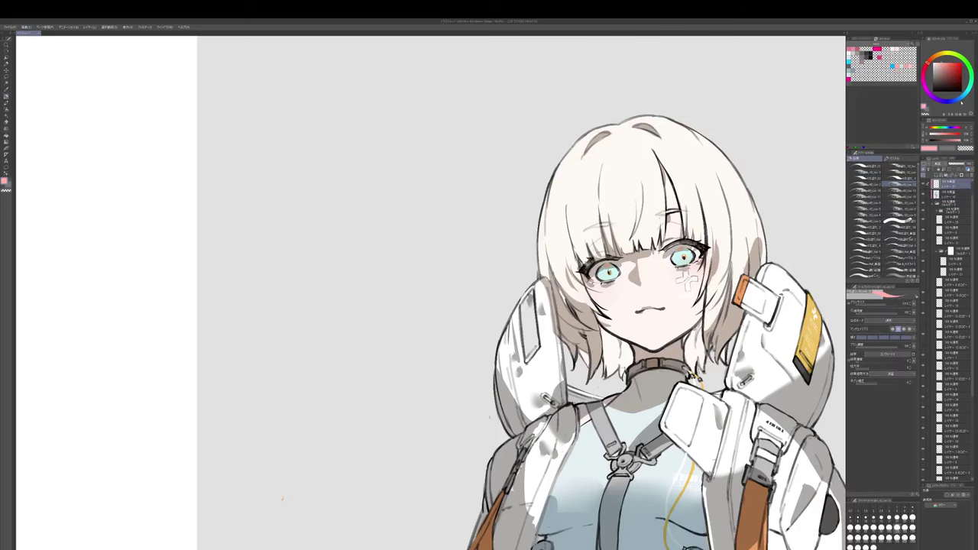
{"action": "left_click", "coordinate": [969, 93]}
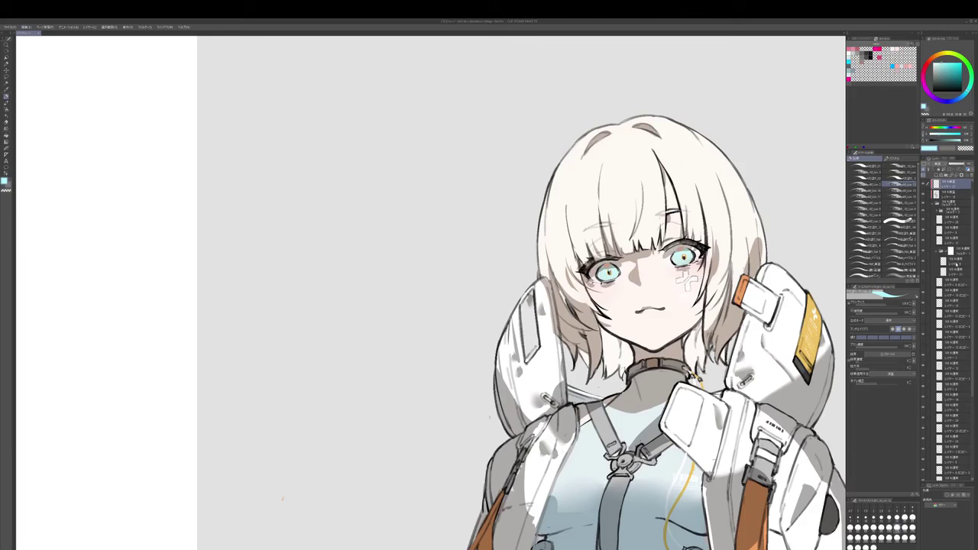
{"action": "left_click", "coordinate": [951, 261]}
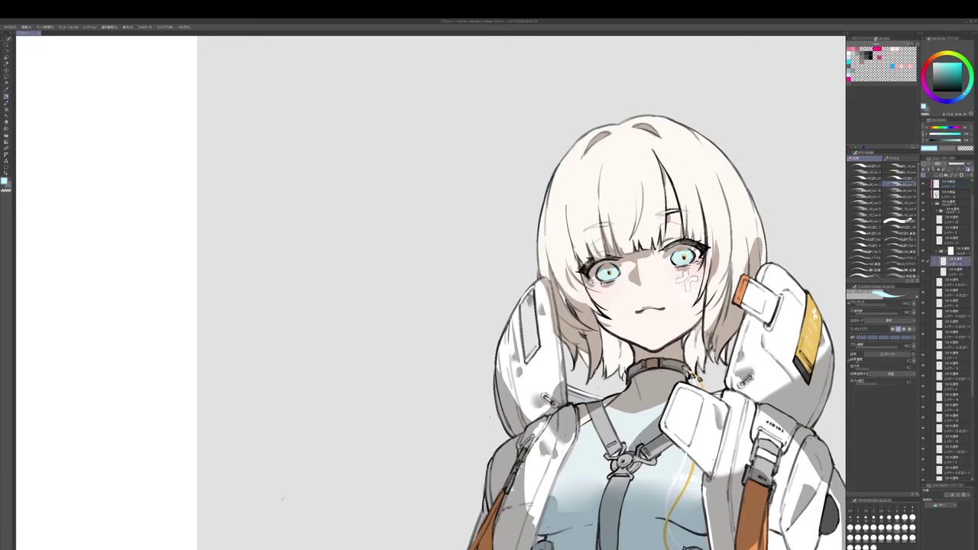
{"action": "scroll", "coordinate": [676, 261], "scroll_direction": "up", "scroll_amount": 2}
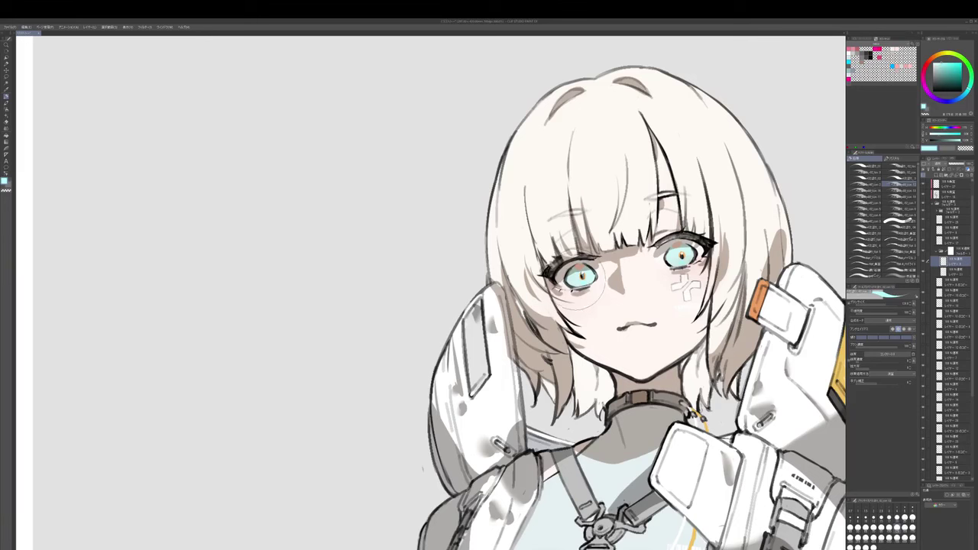
- Sample the skin tone under the viewer's left eye, reselect the multiply shading layer, and sample the tone beside the other eye
{"action": "left_click", "coordinate": [579, 285], "text": "alt"}
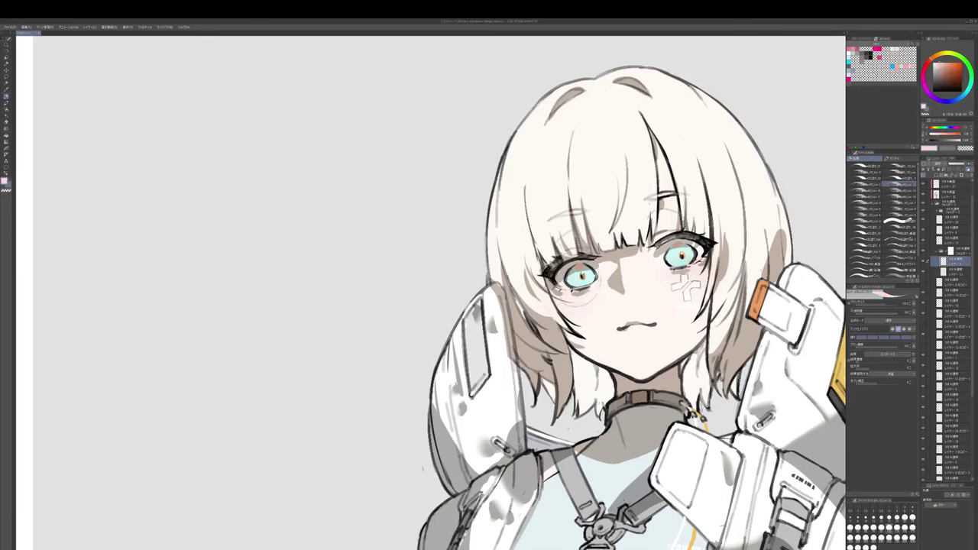
{"action": "left_click", "coordinate": [719, 246], "text": "ctrl+shift"}
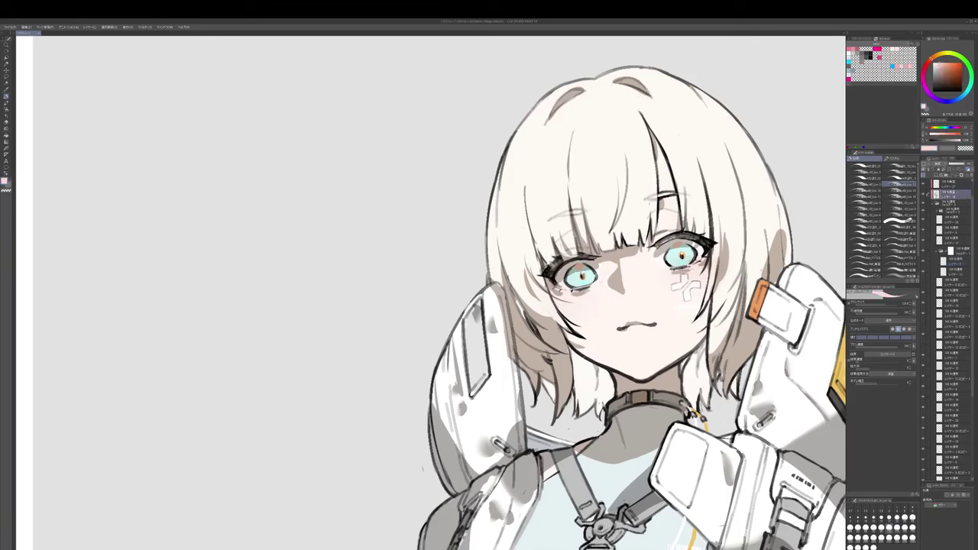
{"action": "left_click", "coordinate": [720, 246], "text": "alt"}
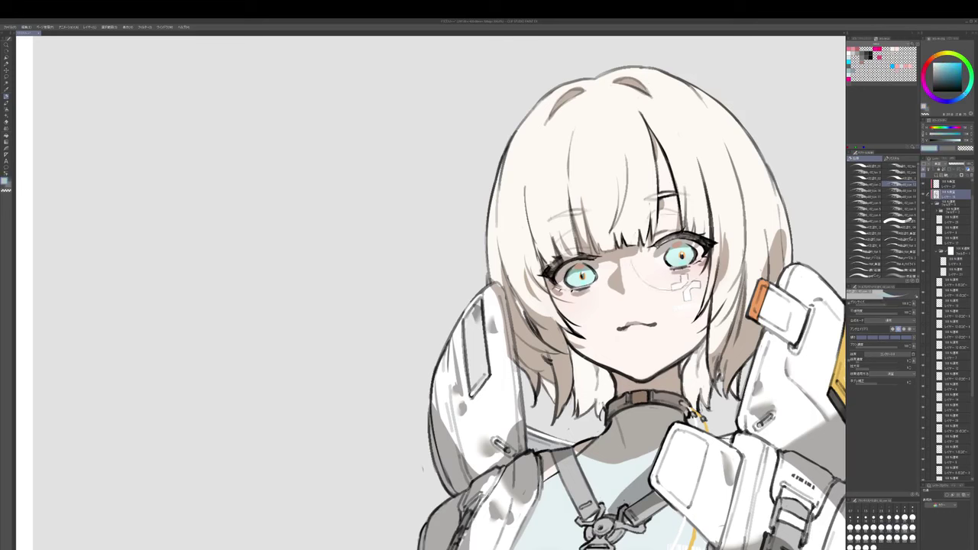
- Sample the iris color with a smaller brush and enrich the turquoise of both eyes on a new layer above the blush layer
{"action": "key", "text": "["}
{"action": "left_click", "coordinate": [682, 255], "text": "ctrl+shift"}
{"action": "left_click", "coordinate": [682, 255], "text": "alt"}
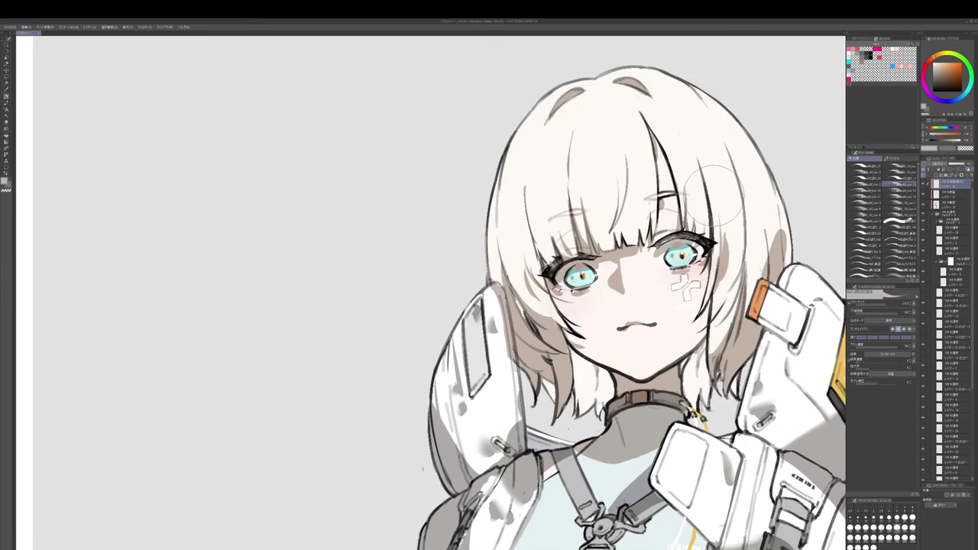
{"action": "scroll", "coordinate": [960, 215], "scroll_direction": "up", "scroll_amount": 1}
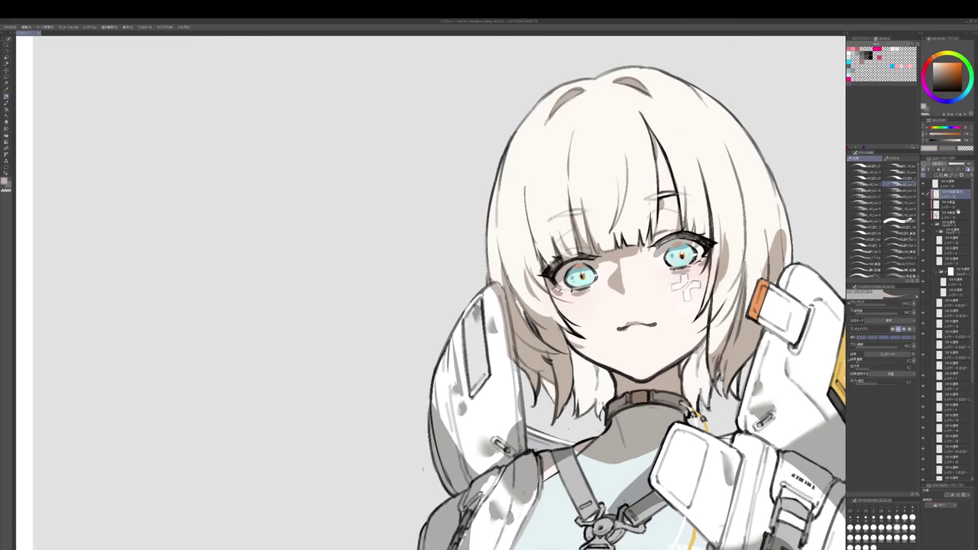
- Reselect the multiply shading layer and touch up the face shading around the mouth
{"action": "left_click", "coordinate": [958, 215]}
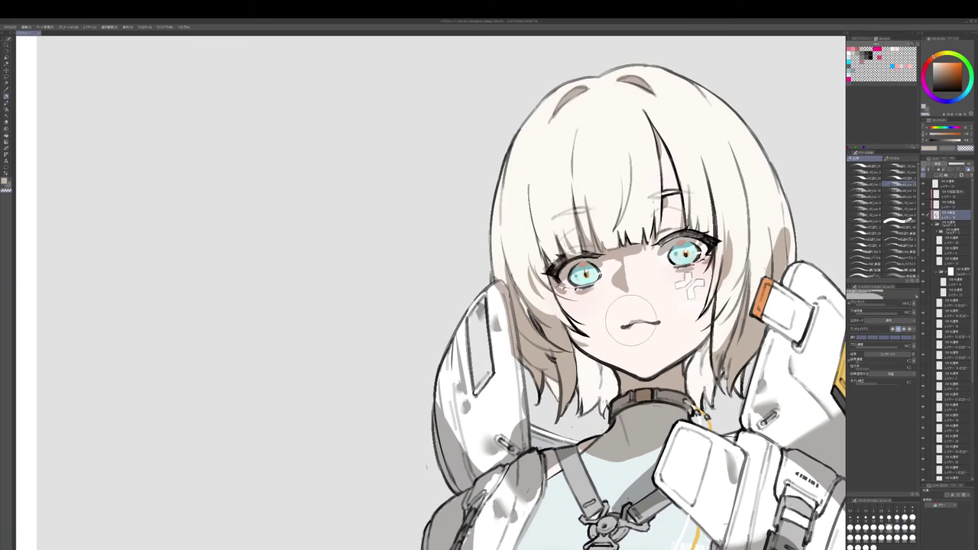
{"action": "left_click_drag", "start_coordinate": [651, 336], "coordinate": [648, 286]}
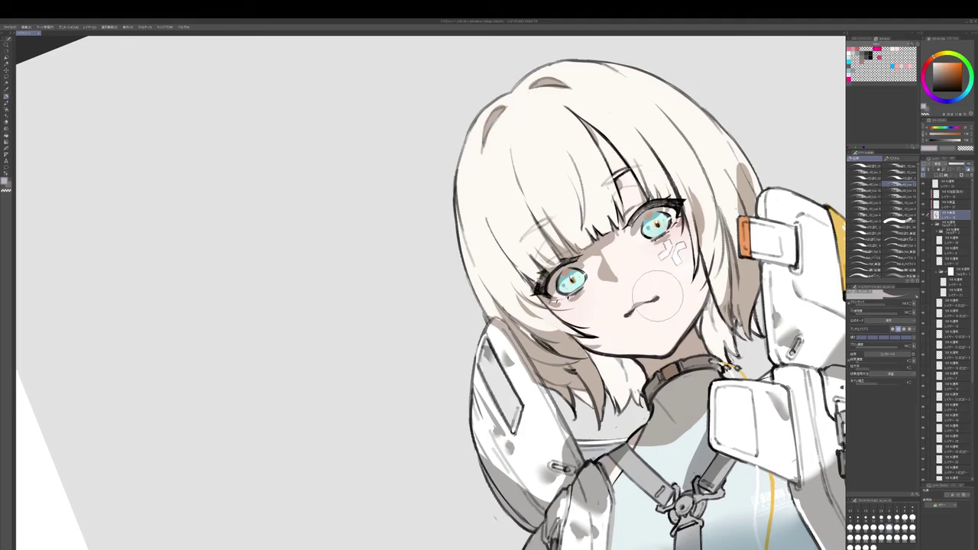
{"action": "left_click_drag", "start_coordinate": [658, 322], "coordinate": [662, 311]}
- Switch to the blush layer, reduce the brush size, and tint the lower lip with a lighter pink
{"action": "key", "text": "alt+bracketright"}
{"action": "key", "text": "b"}
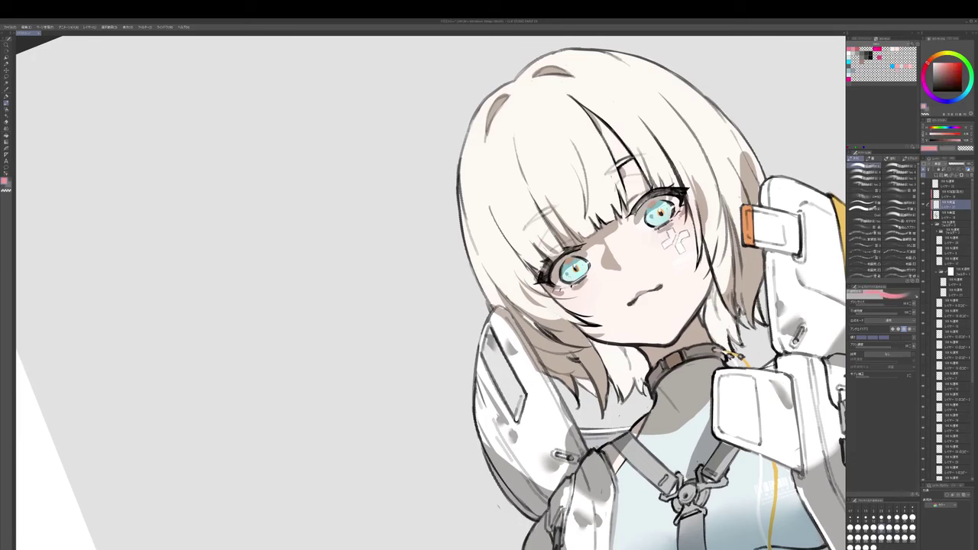
{"action": "key", "text": "bracketleft"}
{"action": "key", "text": "bracketleft"}
{"action": "key", "text": "bracketleft"}
{"action": "key", "text": "bracketleft"}
{"action": "key", "text": "bracketleft"}
{"action": "left_click", "coordinate": [940, 64]}
{"action": "left_click", "coordinate": [925, 68]}
{"action": "key", "text": "bracketright"}
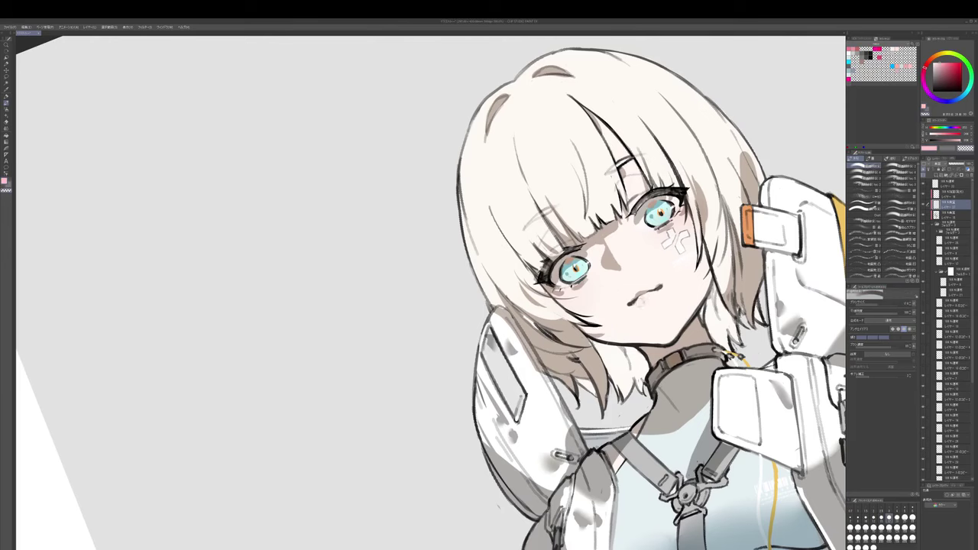
- Select the eye color layer, inspect the mouth up close, and review the whole figure upright
{"action": "left_click", "coordinate": [951, 194]}
{"action": "key", "text": "p"}
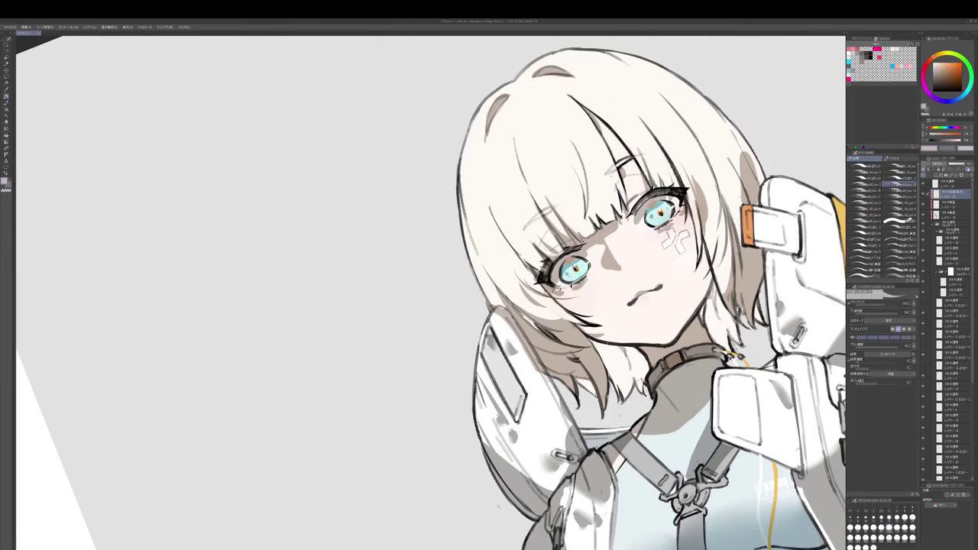
{"action": "scroll", "coordinate": [643, 298], "scroll_direction": "up", "scroll_amount": 3}
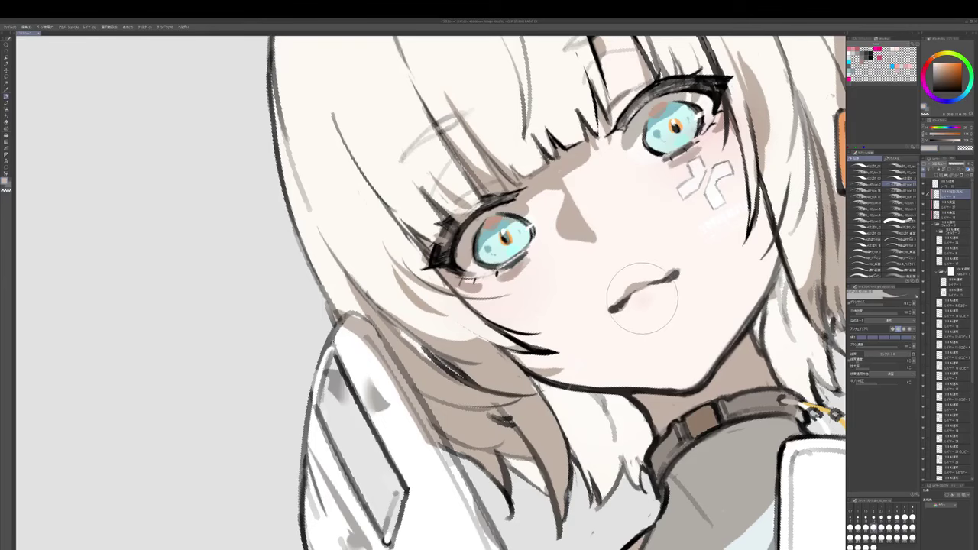
{"action": "scroll", "coordinate": [651, 294], "scroll_direction": "down", "scroll_amount": 3}
{"action": "key", "text": "r"}
{"action": "left_click_drag", "start_coordinate": [651, 294], "coordinate": [524, 492]}
{"action": "scroll", "coordinate": [705, 449], "scroll_direction": "down", "scroll_amount": 3}
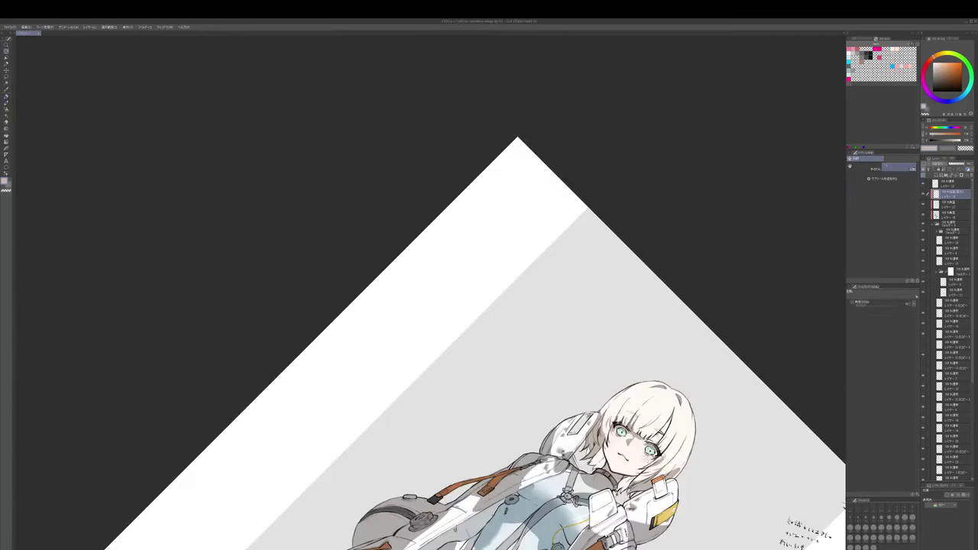
{"action": "left_click_drag", "start_coordinate": [706, 450], "coordinate": [843, 203]}
{"action": "left_click_drag", "start_coordinate": [753, 486], "coordinate": [731, 390]}
{"action": "scroll", "coordinate": [731, 390], "scroll_direction": "down", "scroll_amount": 1}
{"action": "scroll", "coordinate": [717, 383], "scroll_direction": "down", "scroll_amount": 1}
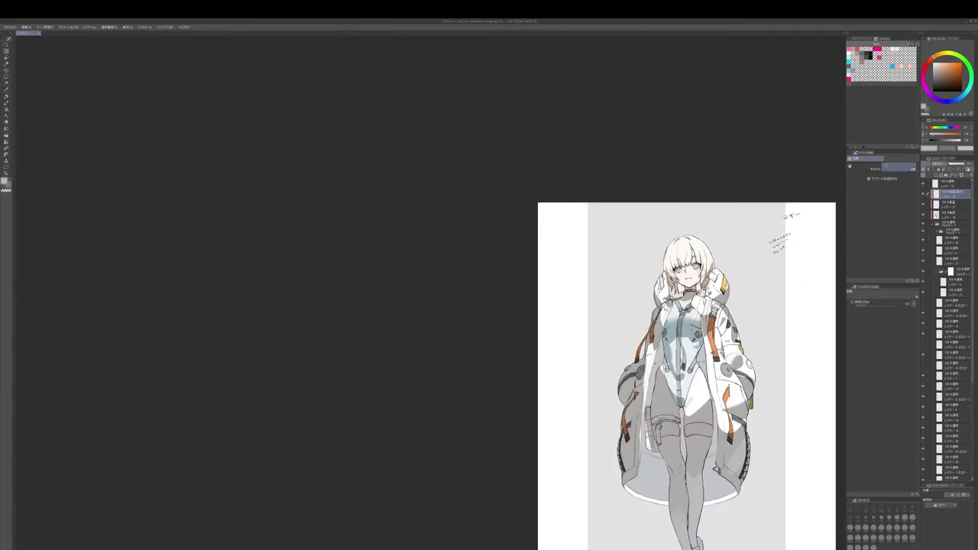
- Select the multiply shading layer, enlarge the brush, and tint the bodysuit's neck shadow with a cool blue-gray
{"action": "scroll", "coordinate": [697, 310], "scroll_direction": "up", "scroll_amount": 1}
{"action": "left_click", "coordinate": [951, 215]}
{"action": "key", "text": "p"}
{"action": "key", "text": "bracketright"}
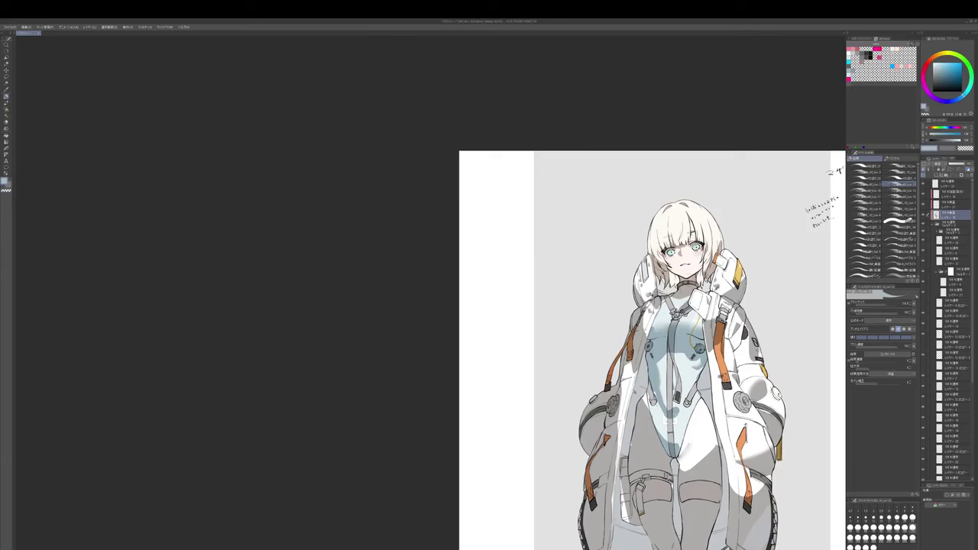
{"action": "key", "text": "bracketright"}
{"action": "left_click_drag", "start_coordinate": [816, 438], "coordinate": [726, 376]}
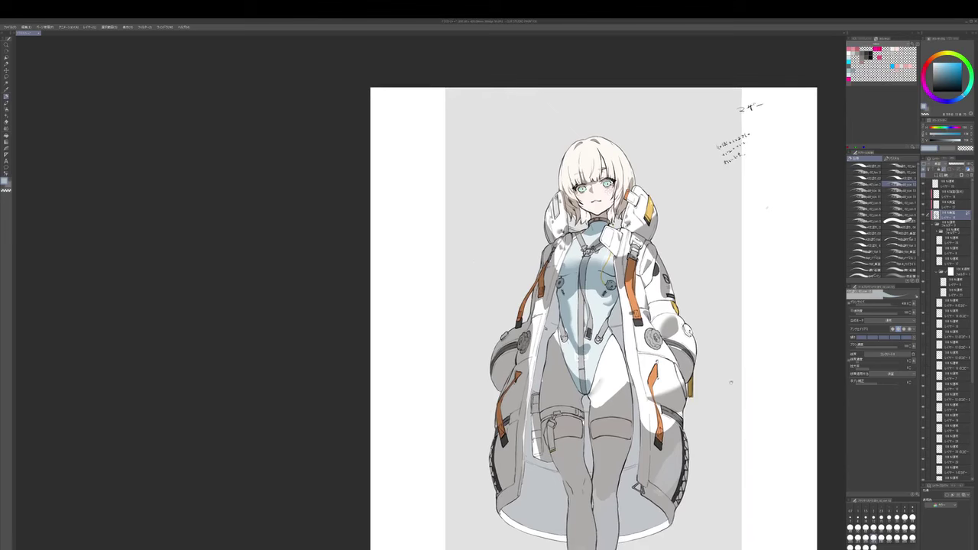
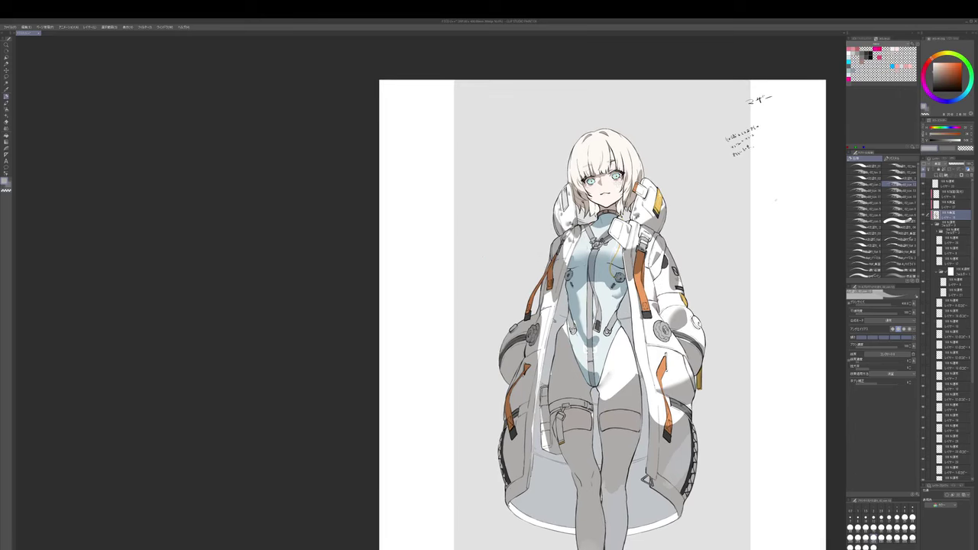
- Select the coat's color layer, sample its white, and touch up the shoulder and sleeve on the viewer's left
{"action": "scroll", "coordinate": [567, 240], "scroll_direction": "up", "scroll_amount": 2}
{"action": "left_click", "coordinate": [560, 262], "text": "ctrl+shift"}
{"action": "left_click", "coordinate": [561, 256], "text": "alt"}
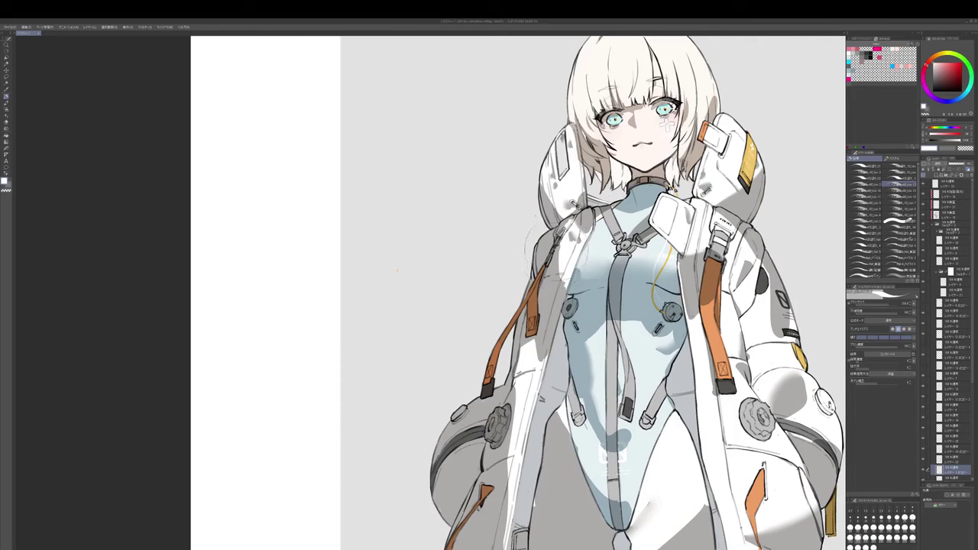
{"action": "key", "text": "bracketleft"}
{"action": "left_click_drag", "start_coordinate": [545, 274], "coordinate": [563, 234]}
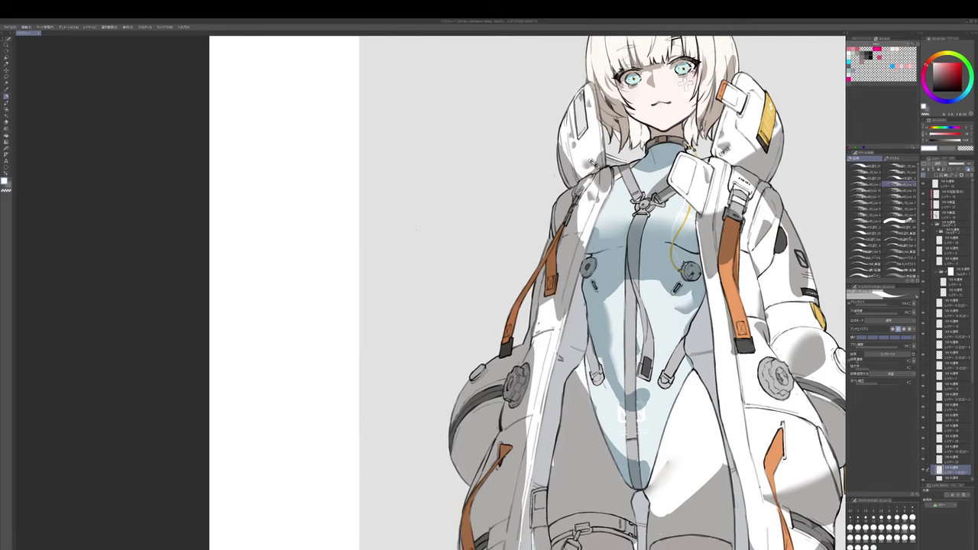
{"action": "left_click_drag", "start_coordinate": [544, 330], "coordinate": [546, 322]}
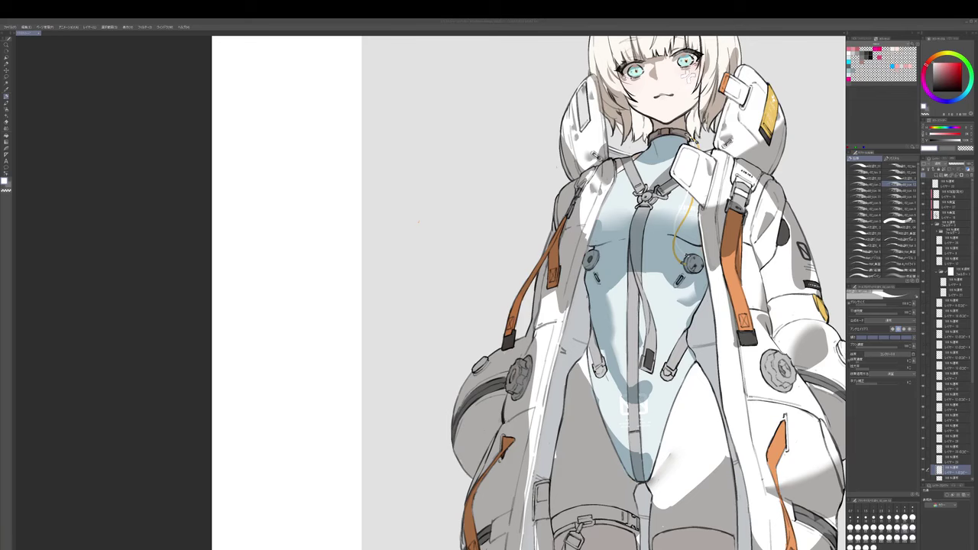
- Sample the nose shadow tone on the multiply layer and paint a small shadow beneath the lower lip
{"action": "left_click_drag", "start_coordinate": [747, 213], "coordinate": [677, 283]}
{"action": "scroll", "coordinate": [594, 83], "scroll_direction": "up", "scroll_amount": 1}
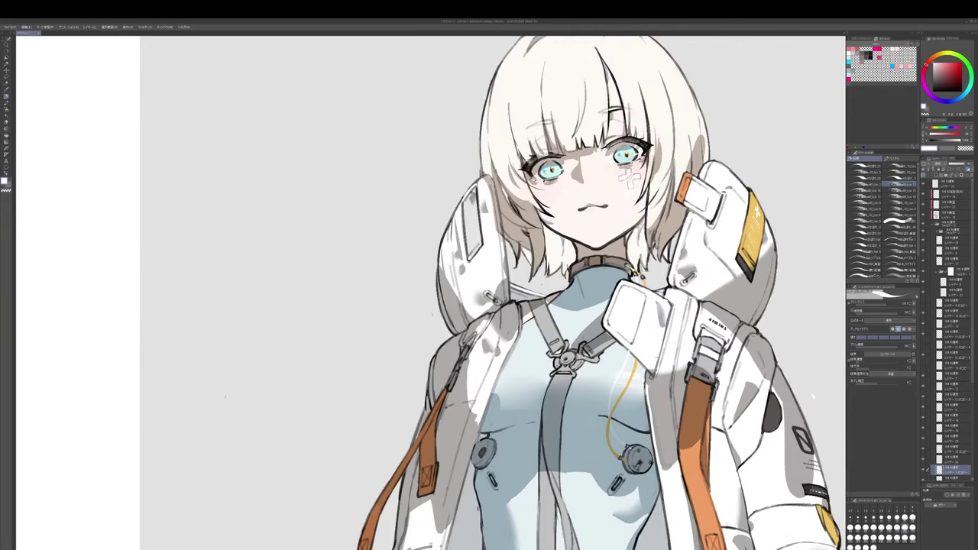
{"action": "left_click", "coordinate": [582, 178], "text": "ctrl+shift"}
{"action": "left_click", "coordinate": [582, 178], "text": "alt"}
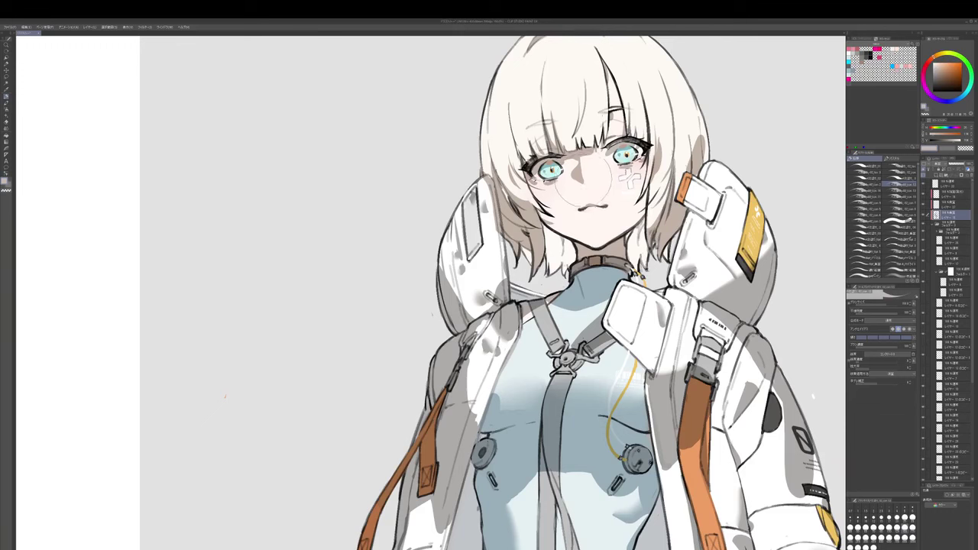
{"action": "key", "text": "p"}
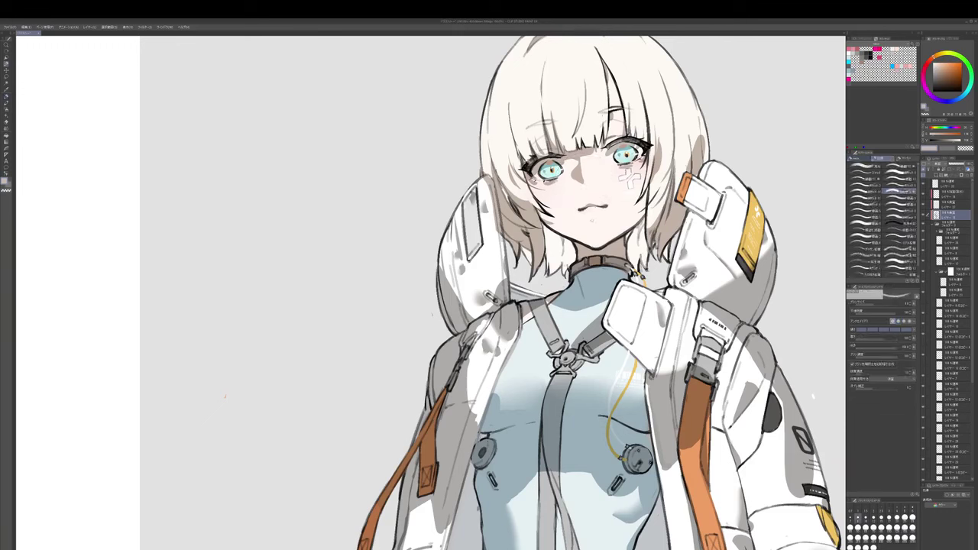
{"action": "key", "text": "bracketright"}
{"action": "left_click_drag", "start_coordinate": [602, 217], "coordinate": [604, 223]}
{"action": "key", "text": "b"}
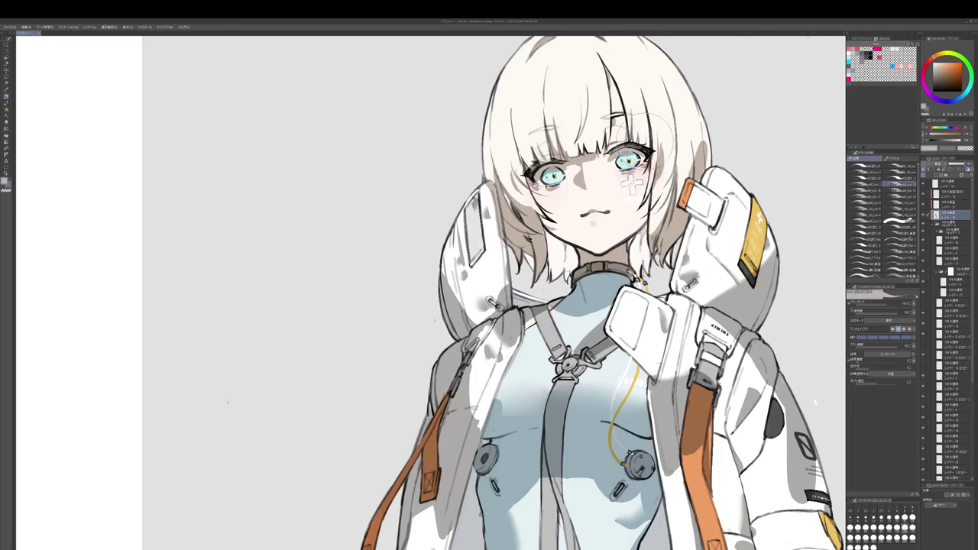
- Enlarge the brush and pick a muted pink for touching up the face on the multiply shading layer
{"action": "key", "text": "p"}
{"action": "key", "text": "bracketright"}
{"action": "key", "text": "bracketright"}
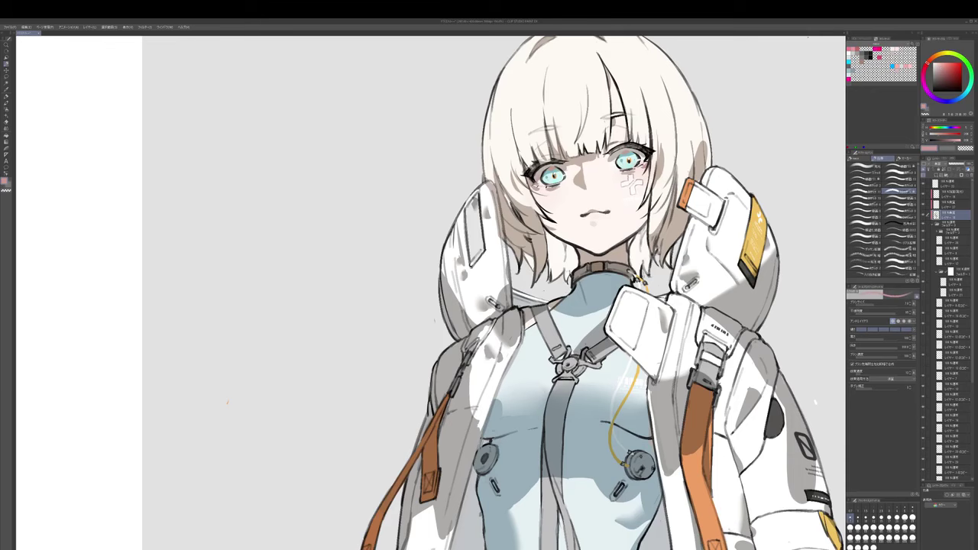
{"action": "scroll", "coordinate": [656, 152], "scroll_direction": "down", "scroll_amount": 1}
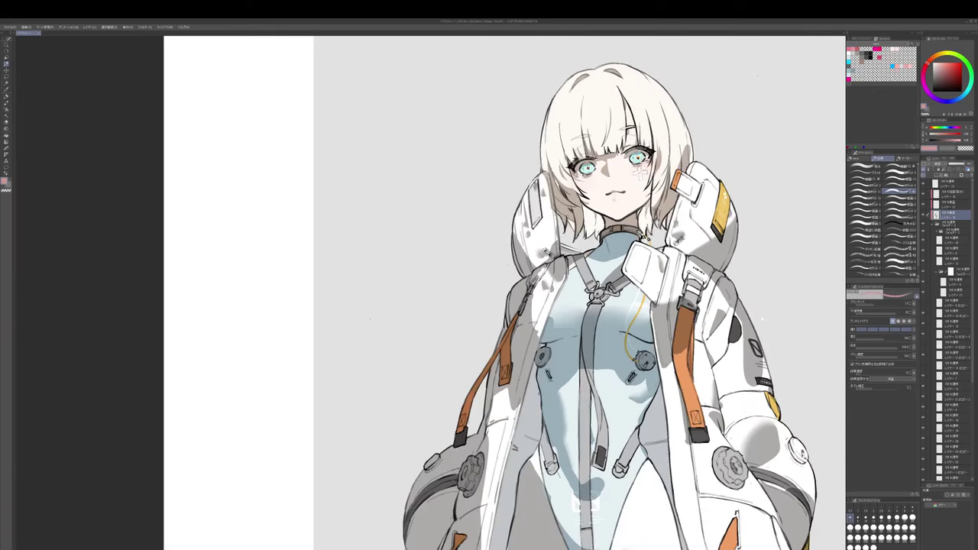
{"action": "scroll", "coordinate": [578, 187], "scroll_direction": "down", "scroll_amount": 1}
{"action": "key", "text": "b"}
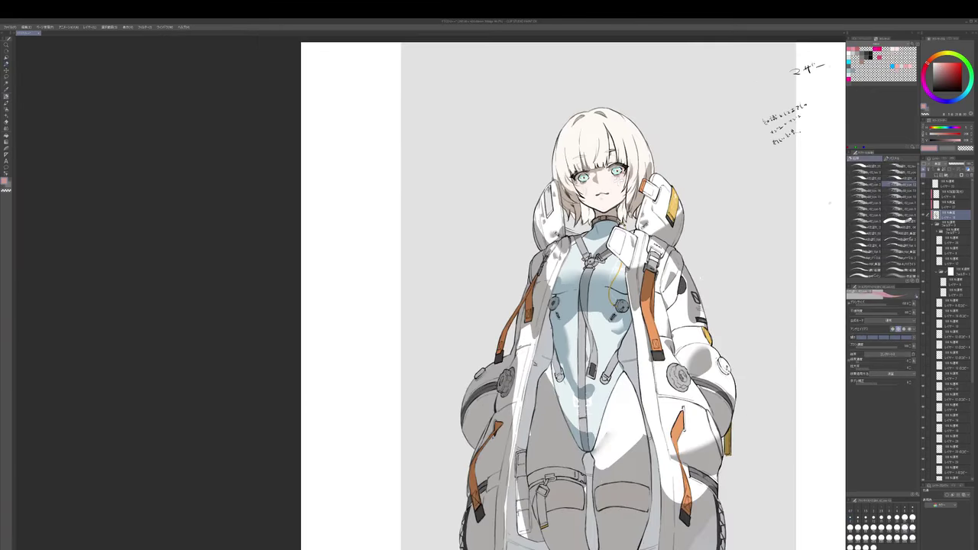
- Sample the warm gray of the hair shadow beside the face and enlarge the brush for shading the hair
{"action": "scroll", "coordinate": [577, 187], "scroll_direction": "up", "scroll_amount": 1}
{"action": "left_click", "coordinate": [577, 187], "text": "alt"}
{"action": "scroll", "coordinate": [577, 187], "scroll_direction": "down", "scroll_amount": 1}
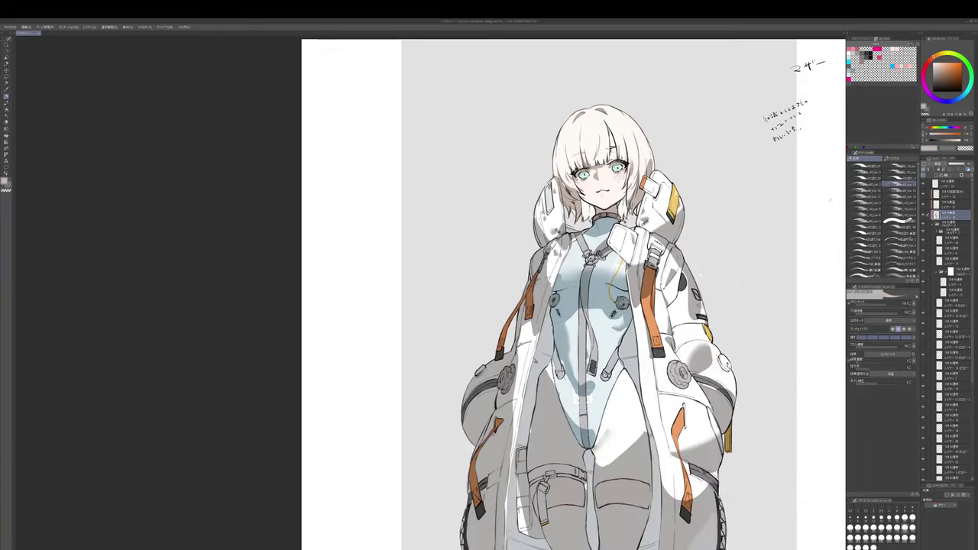
{"action": "key", "text": "p"}
{"action": "key", "text": "bracketright"}
{"action": "key", "text": "bracketright"}
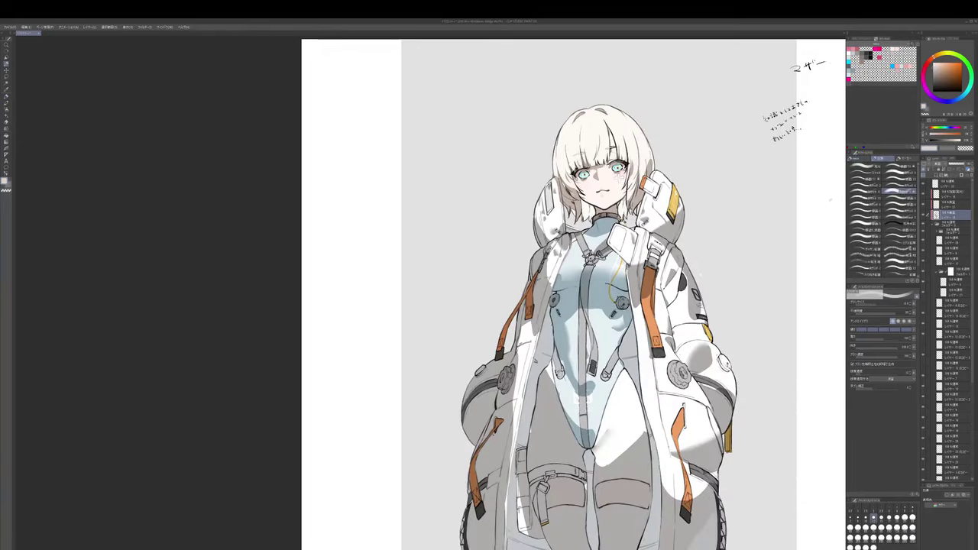
{"action": "key", "text": "b"}
{"action": "key", "text": "bracketright"}
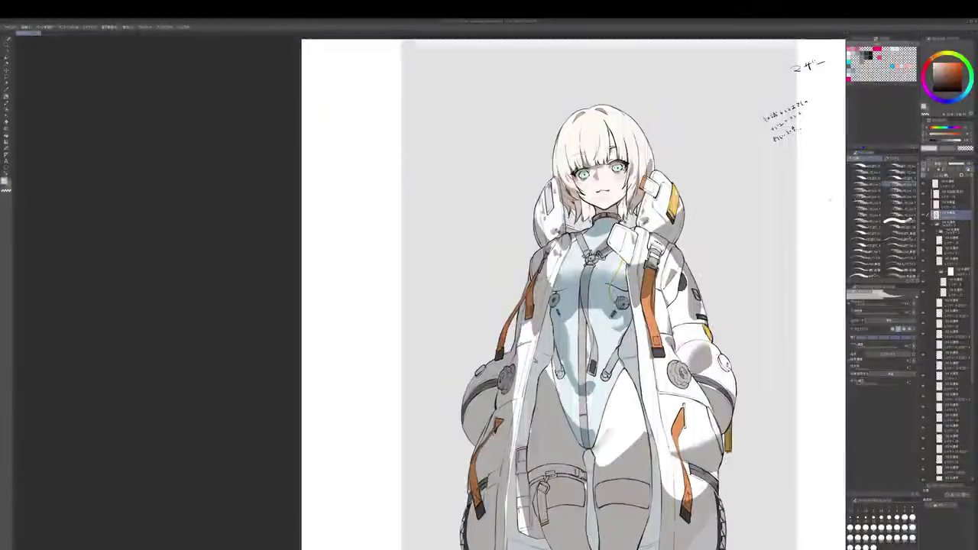
{"action": "key", "text": "bracketright"}
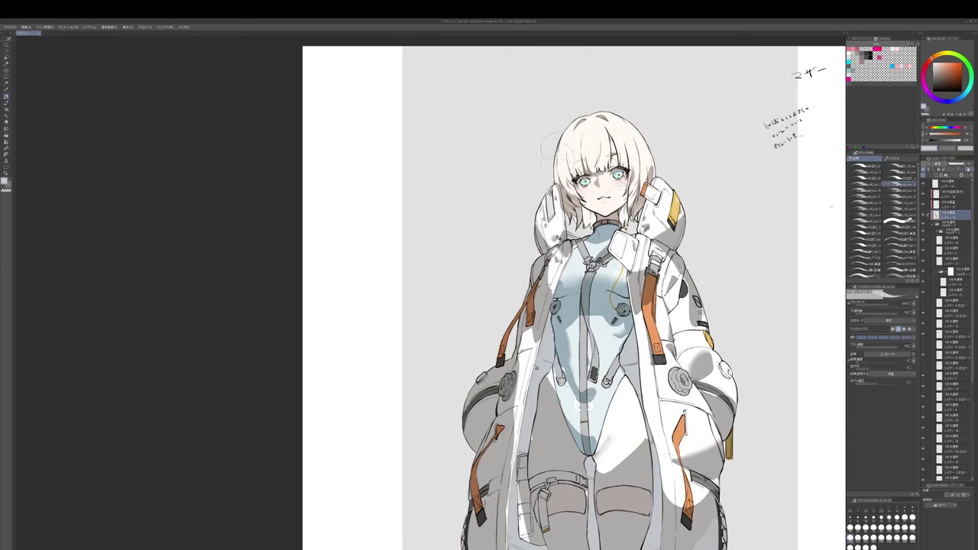
- Sample tones along the hair's outer edge and touch up its shading beside the hood on the viewer's right
{"action": "left_click", "coordinate": [650, 166], "text": "alt"}
{"action": "mouse_move", "coordinate": [637, 162]}
{"action": "left_mouse_down"}
{"action": "mouse_move", "coordinate": [663, 179]}
{"action": "mouse_move", "coordinate": [650, 167]}
{"action": "mouse_move", "coordinate": [665, 179]}
{"action": "mouse_move", "coordinate": [671, 172]}
{"action": "mouse_move", "coordinate": [668, 180]}
{"action": "left_mouse_up"}
{"action": "left_click", "coordinate": [644, 164], "text": "alt"}
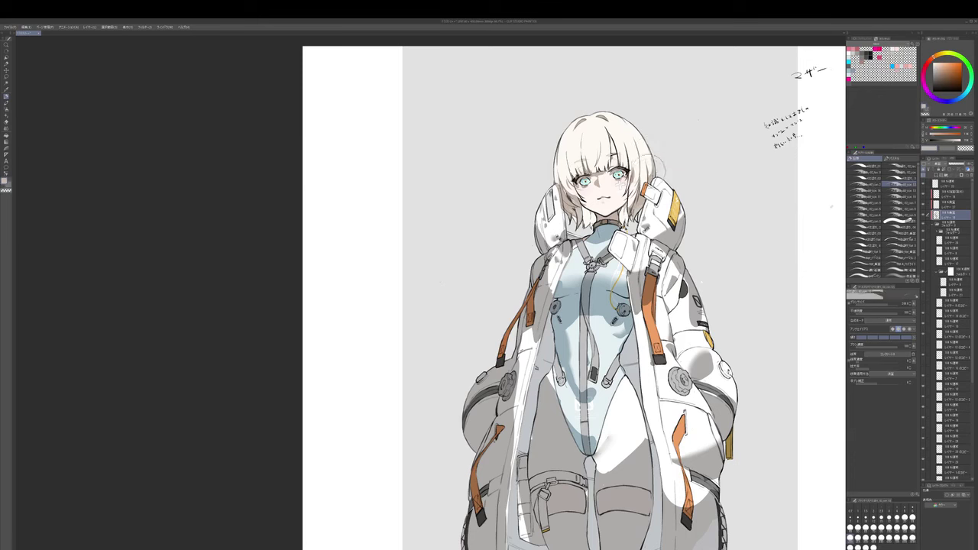
{"action": "left_click", "coordinate": [654, 165], "text": "alt"}
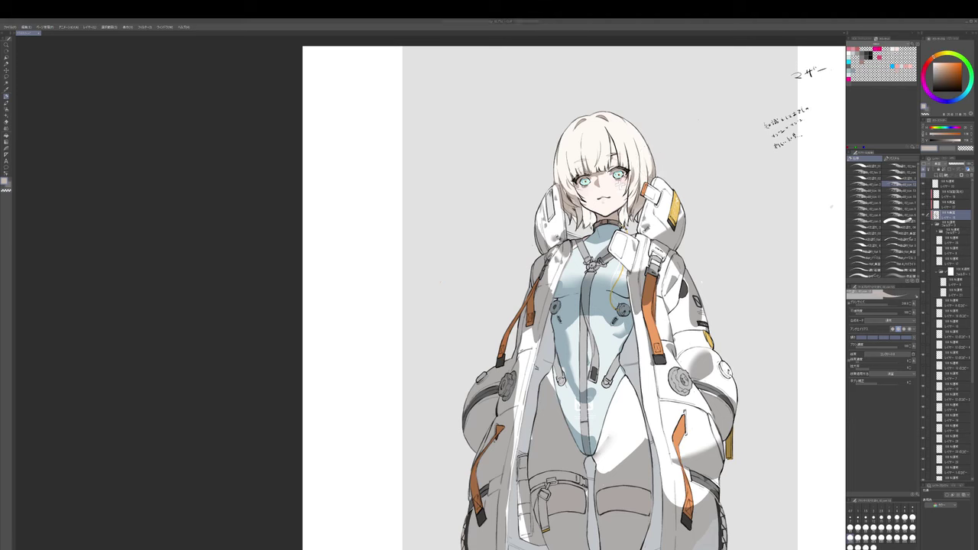
{"action": "left_click_drag", "start_coordinate": [656, 146], "coordinate": [656, 164]}
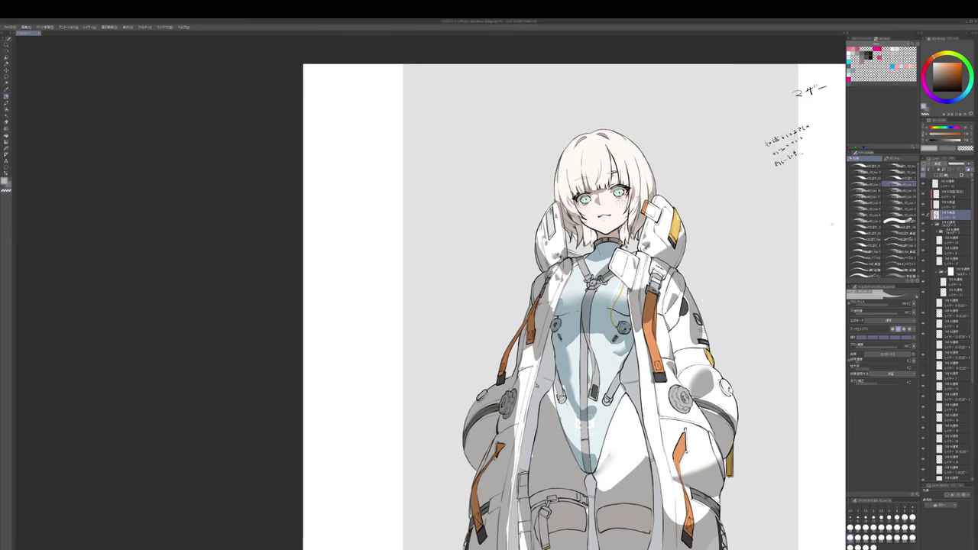
- Switch between eraser, blend tool and brush, reduce the brush size, and touch up the shading along the cheek on the viewer's right
{"action": "key", "text": "bracketright"}
{"action": "key", "text": "bracketright"}
{"action": "key", "text": "bracketright"}
{"action": "key", "text": "e"}
{"action": "key", "text": "bracketleft"}
{"action": "key", "text": "bracketleft"}
{"action": "key", "text": "bracketleft"}
{"action": "key", "text": "bracketleft"}
{"action": "key", "text": "p"}
{"action": "key", "text": "j"}
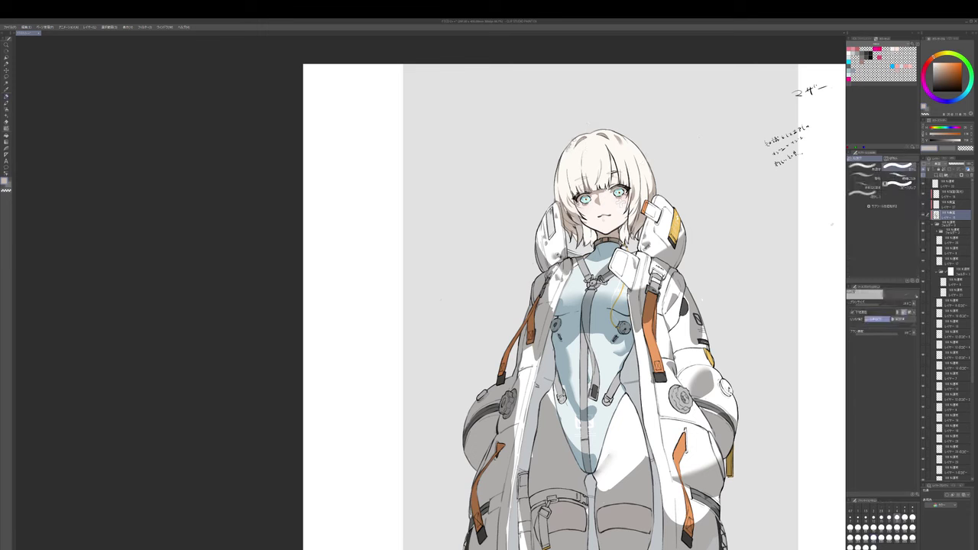
{"action": "key", "text": "p"}
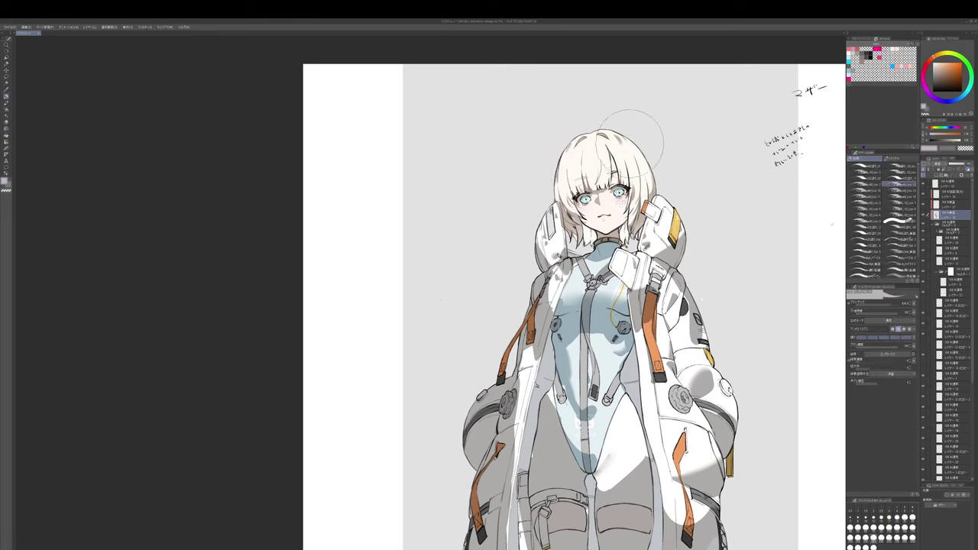
{"action": "key", "text": "bracketleft"}
{"action": "key", "text": "bracketleft"}
{"action": "key", "text": "bracketleft"}
{"action": "key", "text": "bracketleft"}
{"action": "key", "text": "bracketleft"}
{"action": "left_click_drag", "start_coordinate": [625, 195], "coordinate": [617, 226]}
{"action": "left_click_drag", "start_coordinate": [593, 156], "coordinate": [596, 167]}
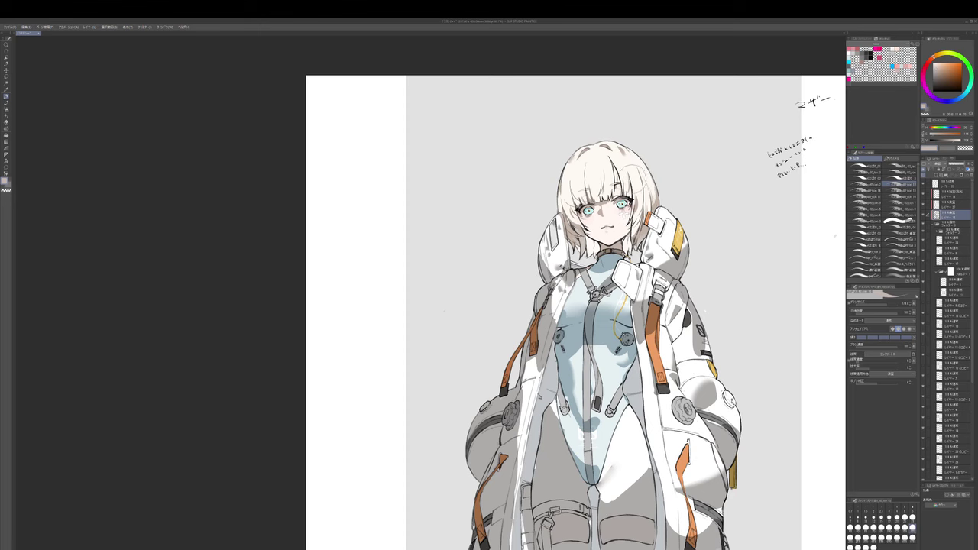
- Sample the hood's shadow tone and touch up the coat shading around the lower orange strap on the viewer's right
{"action": "left_click_drag", "start_coordinate": [633, 180], "coordinate": [642, 90]}
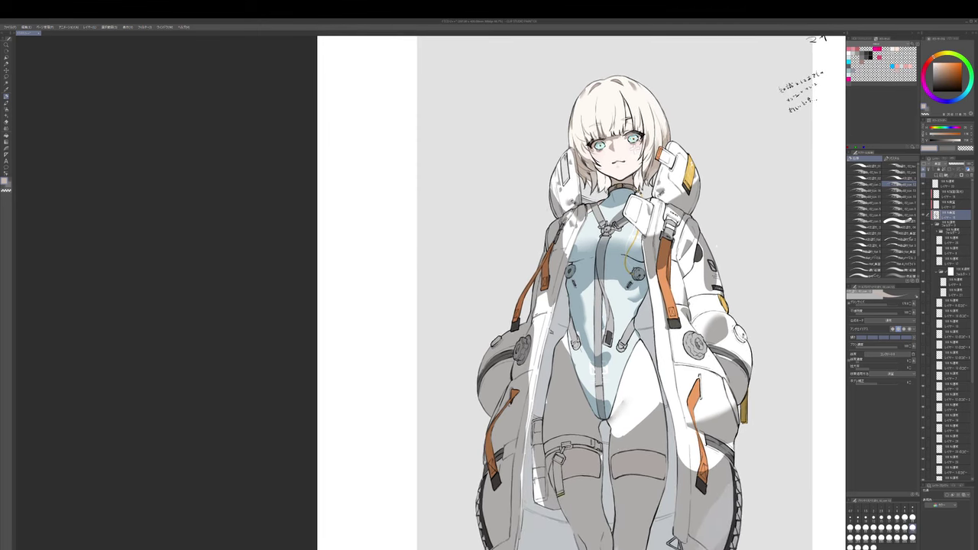
{"action": "left_click", "coordinate": [559, 192], "text": "alt"}
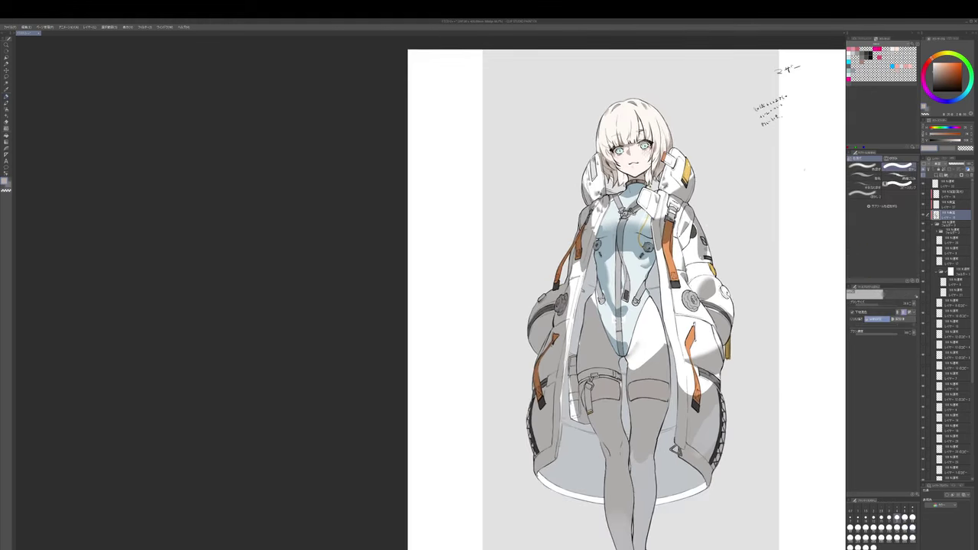
{"action": "key", "text": "p"}
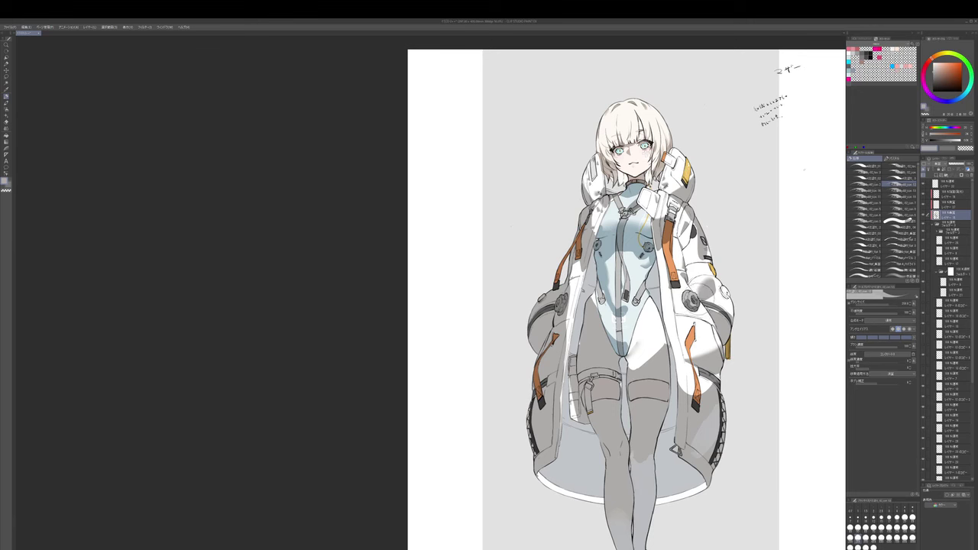
{"action": "left_click_drag", "start_coordinate": [695, 337], "coordinate": [696, 332]}
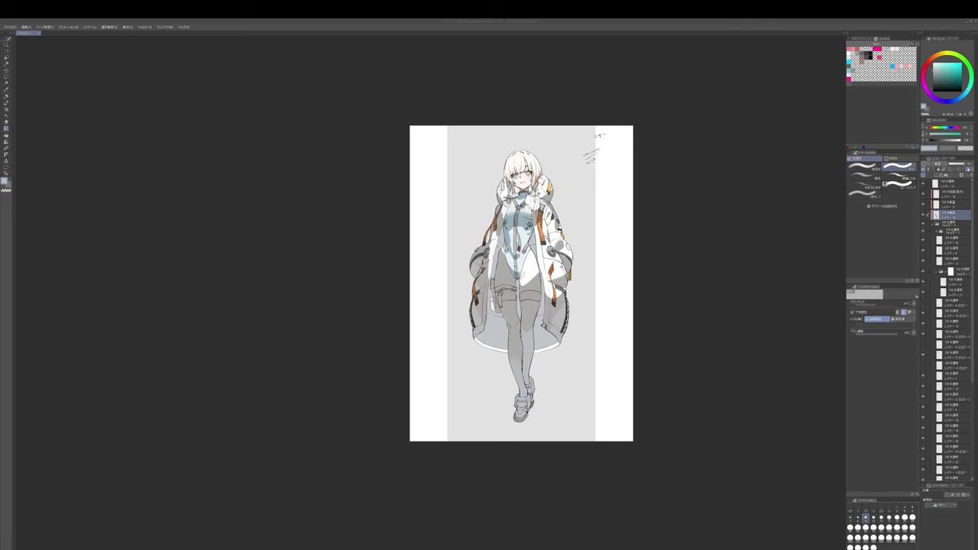
- Add a new layer at the top of the layer stack and set up a smaller black brush
{"action": "left_click_drag", "start_coordinate": [628, 377], "coordinate": [767, 408]}
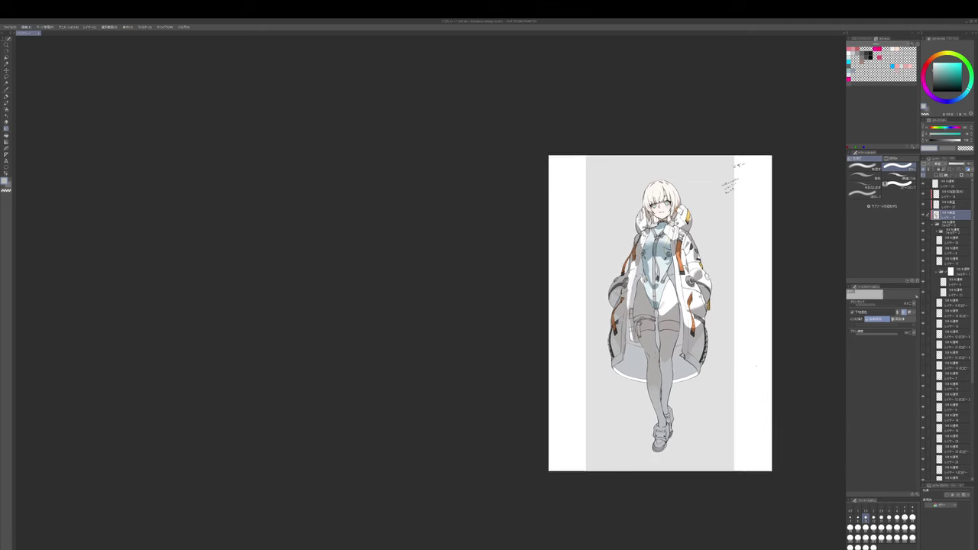
{"action": "scroll", "coordinate": [767, 264], "scroll_direction": "up", "scroll_amount": 1}
{"action": "left_click_drag", "start_coordinate": [740, 307], "coordinate": [785, 314]}
{"action": "left_click", "coordinate": [949, 184]}
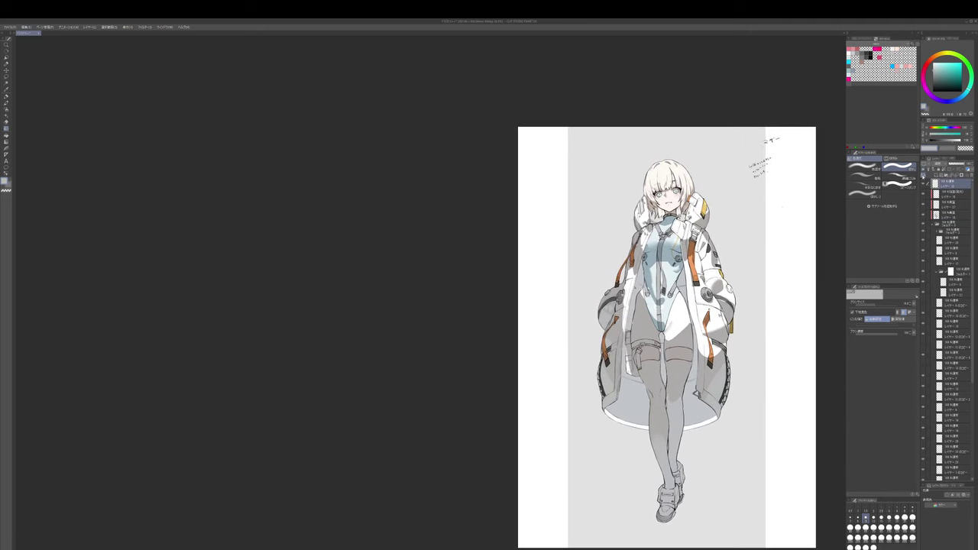
{"action": "left_click", "coordinate": [936, 175]}
{"action": "key", "text": "p"}
{"action": "left_click", "coordinate": [933, 91]}
{"action": "key", "text": "bracketleft"}
{"action": "key", "text": "bracketleft"}
{"action": "key", "text": "bracketleft"}
{"action": "key", "text": "bracketleft"}
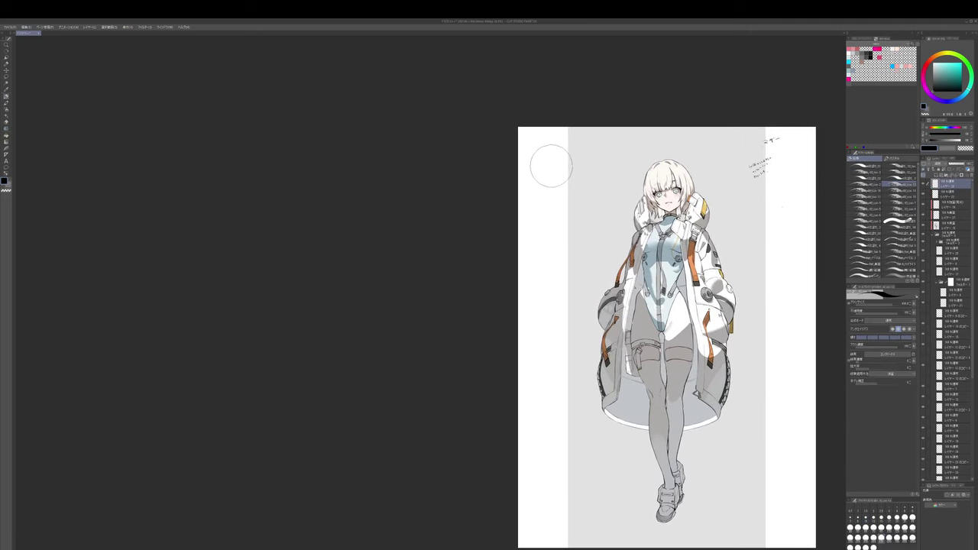
{"action": "left_click_drag", "start_coordinate": [541, 174], "coordinate": [547, 171]}
{"action": "left_click_drag", "start_coordinate": [548, 169], "coordinate": [548, 170]}
{"action": "key", "text": "ctrl+z"}
{"action": "key", "text": "ctrl+z"}
{"action": "key", "text": "ctrl+z"}
{"action": "key", "text": "ctrl+z"}
- Handwrite the break note "ゴハン 再開 20:30頃〜" in black beside the character's head
{"action": "left_click_drag", "start_coordinate": [550, 166], "coordinate": [553, 171]}
{"action": "left_click_drag", "start_coordinate": [558, 165], "coordinate": [565, 164]}
{"action": "mouse_move", "coordinate": [563, 167]}
{"action": "left_mouse_down"}
{"action": "mouse_move", "coordinate": [550, 192]}
{"action": "mouse_move", "coordinate": [573, 177]}
{"action": "mouse_move", "coordinate": [571, 188]}
{"action": "left_mouse_up"}
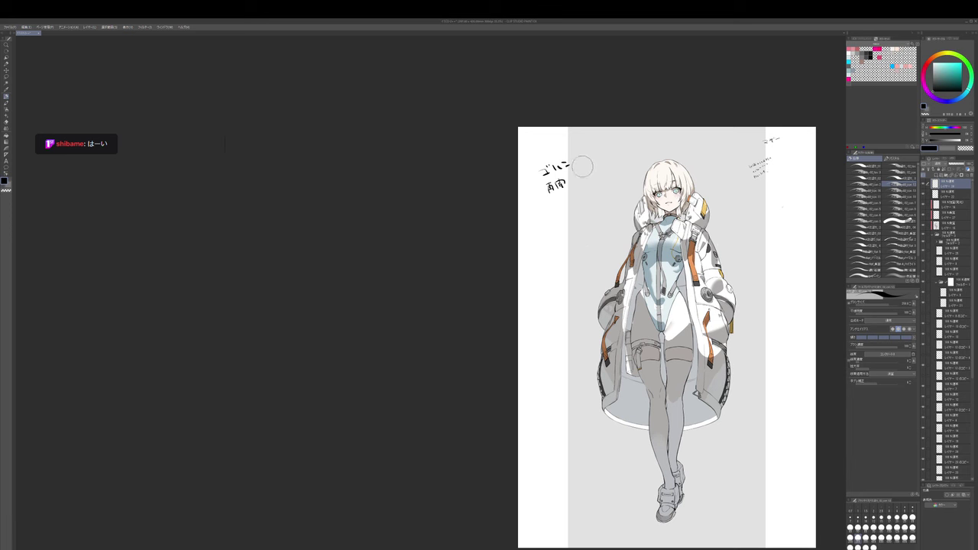
{"action": "left_click_drag", "start_coordinate": [573, 177], "coordinate": [621, 157]}
{"action": "left_click", "coordinate": [585, 172]}
{"action": "left_click", "coordinate": [624, 156]}
- Scale up the handwritten break note so it fills the space beside the character's head
{"action": "left_click_drag", "start_coordinate": [735, 269], "coordinate": [743, 280]}
{"action": "key", "text": "ctrl+t"}
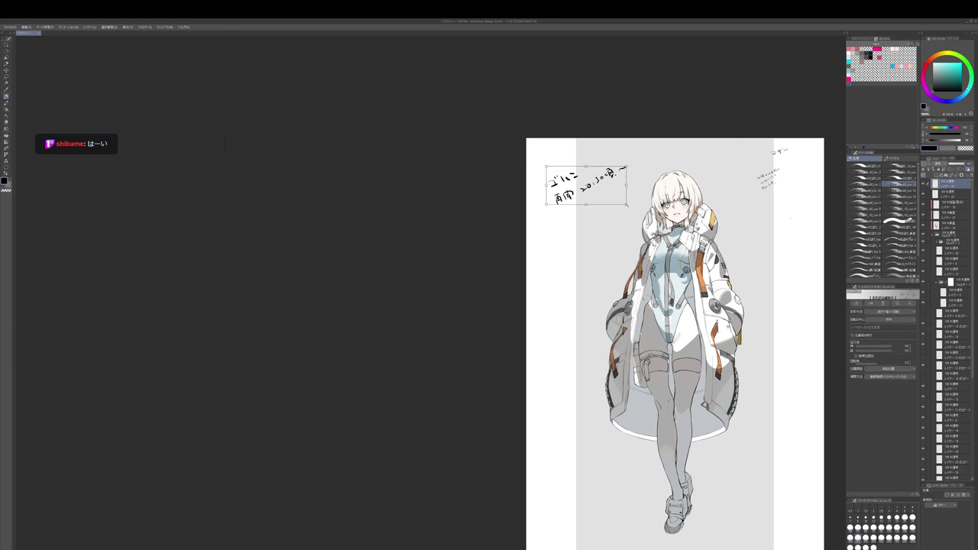
{"action": "mouse_move", "coordinate": [626, 205]}
{"action": "left_mouse_down"}
{"action": "mouse_move", "coordinate": [668, 225]}
{"action": "mouse_move", "coordinate": [639, 201]}
{"action": "left_mouse_up"}
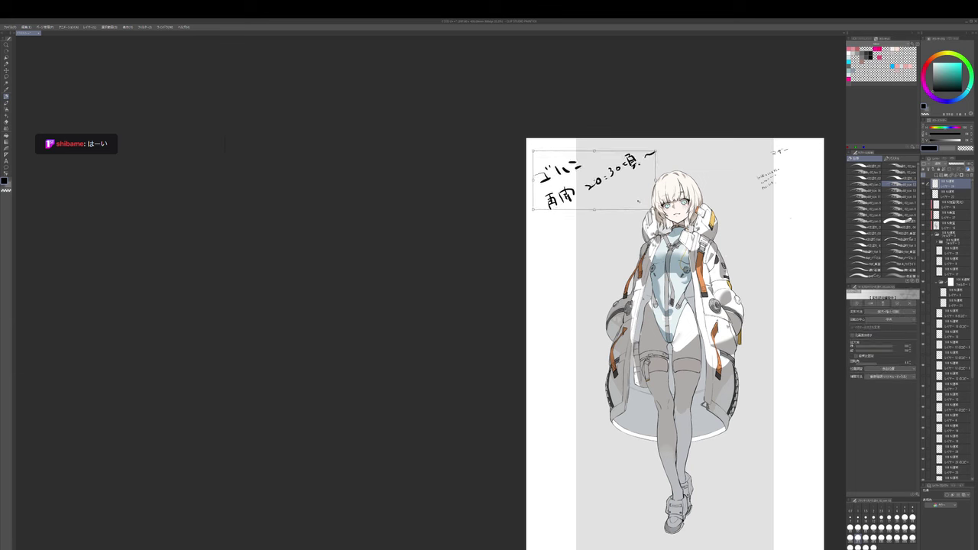
{"action": "key", "text": "Return"}
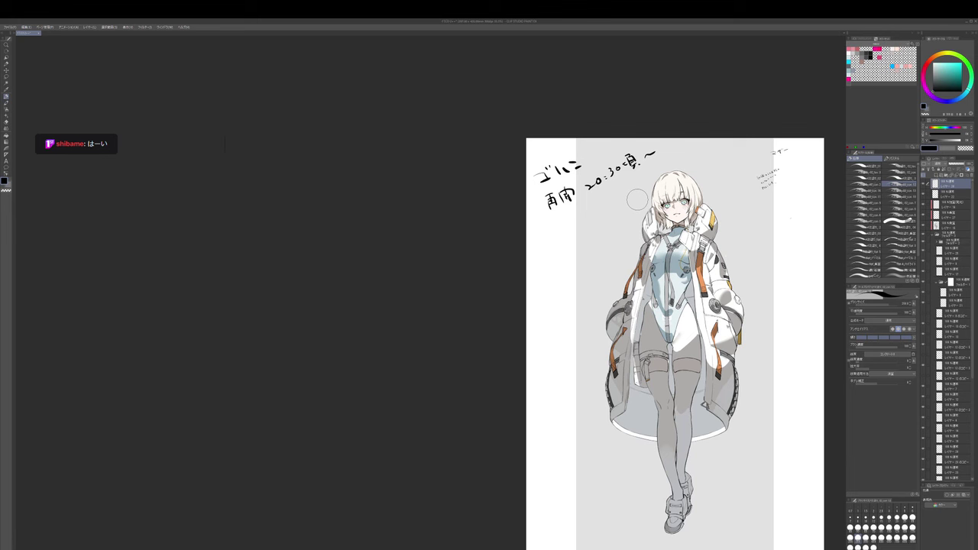
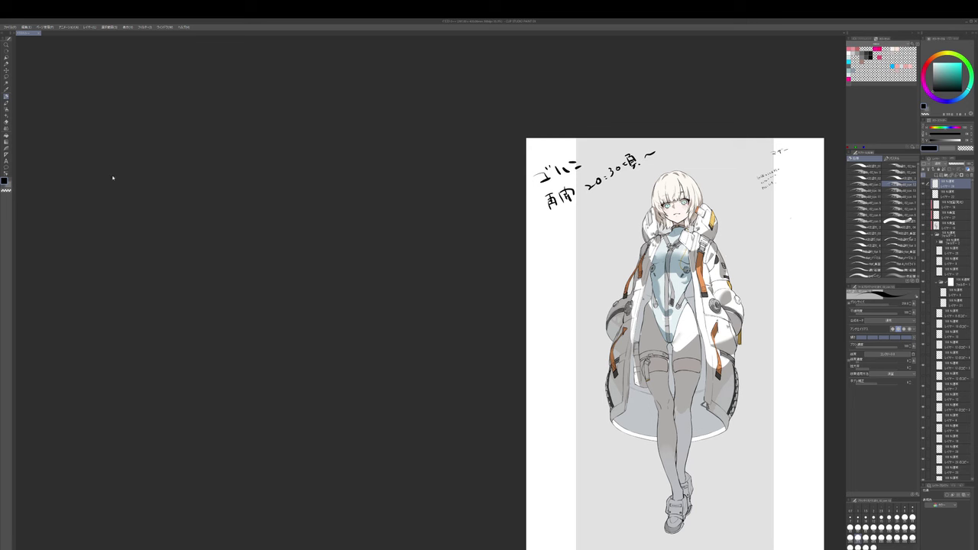
- Select the multiply shading layer, sample the coat's gray, and repaint the shading below the sleeve on the viewer's left with a larger brush
{"action": "left_click", "coordinate": [43, 547]}
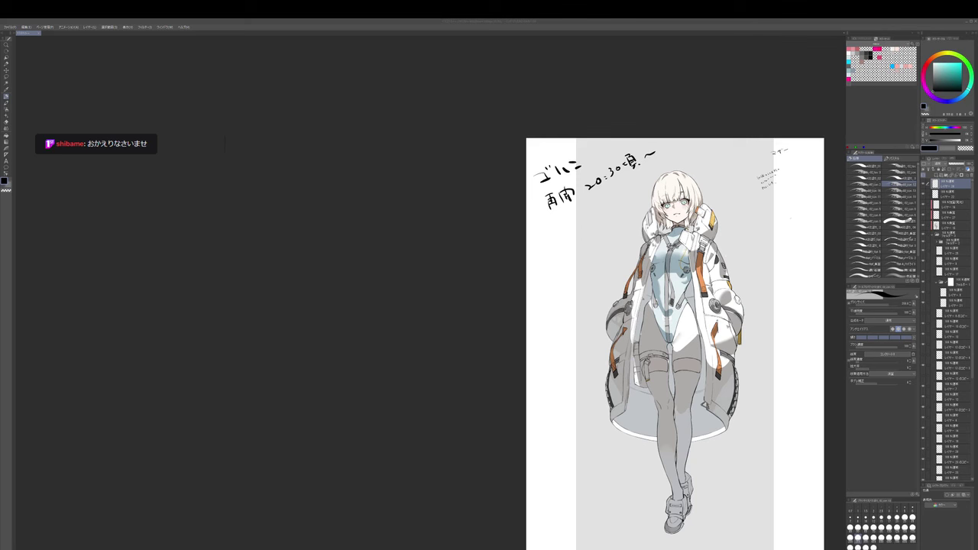
{"action": "left_click_drag", "start_coordinate": [700, 334], "coordinate": [696, 320]}
{"action": "scroll", "coordinate": [696, 320], "scroll_direction": "up", "scroll_amount": 1}
{"action": "left_click", "coordinate": [739, 412], "text": "ctrl+shift"}
{"action": "left_click", "coordinate": [739, 412], "text": "alt"}
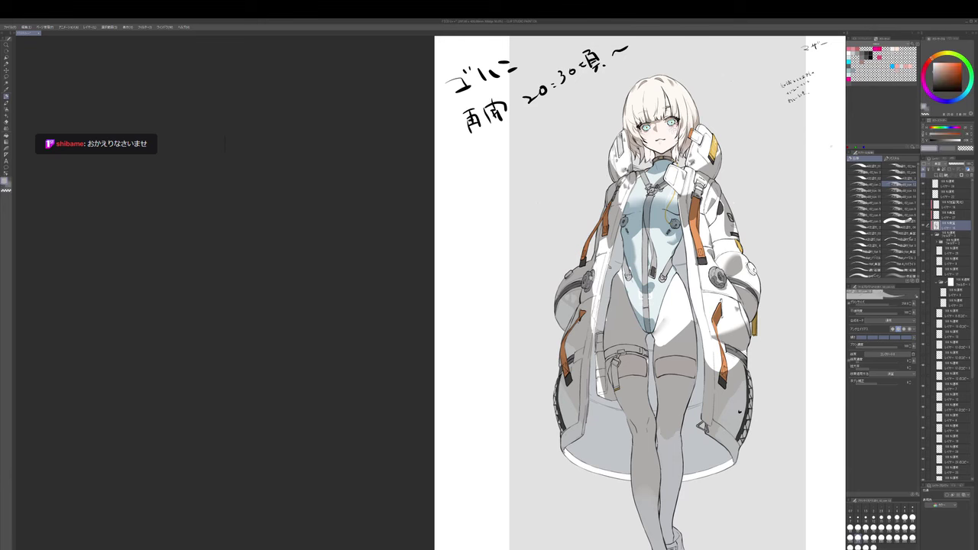
{"action": "key", "text": "bracketright"}
{"action": "mouse_move", "coordinate": [591, 321]}
{"action": "left_mouse_down"}
{"action": "mouse_move", "coordinate": [593, 329]}
{"action": "mouse_move", "coordinate": [606, 309]}
{"action": "left_mouse_up"}
{"action": "left_click", "coordinate": [586, 330], "text": "alt"}
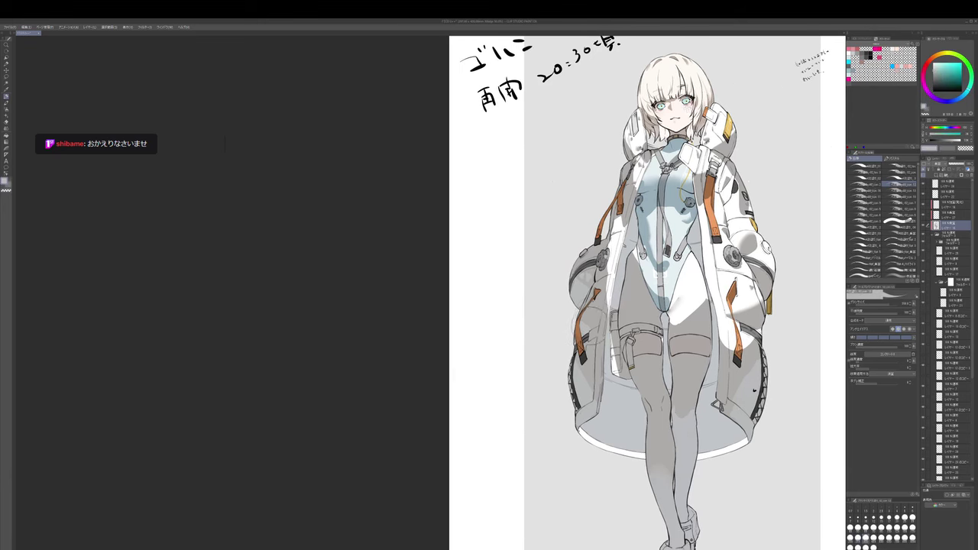
- Blend the coat's lower shading on the viewer's left and paint over it with the gray sampled near the orange strap
{"action": "key", "text": "j"}
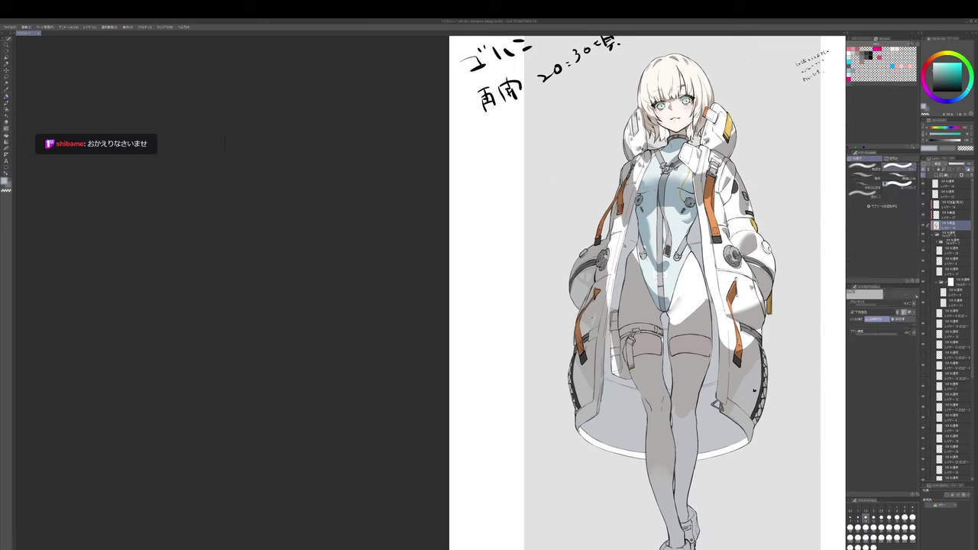
{"action": "key", "text": "b"}
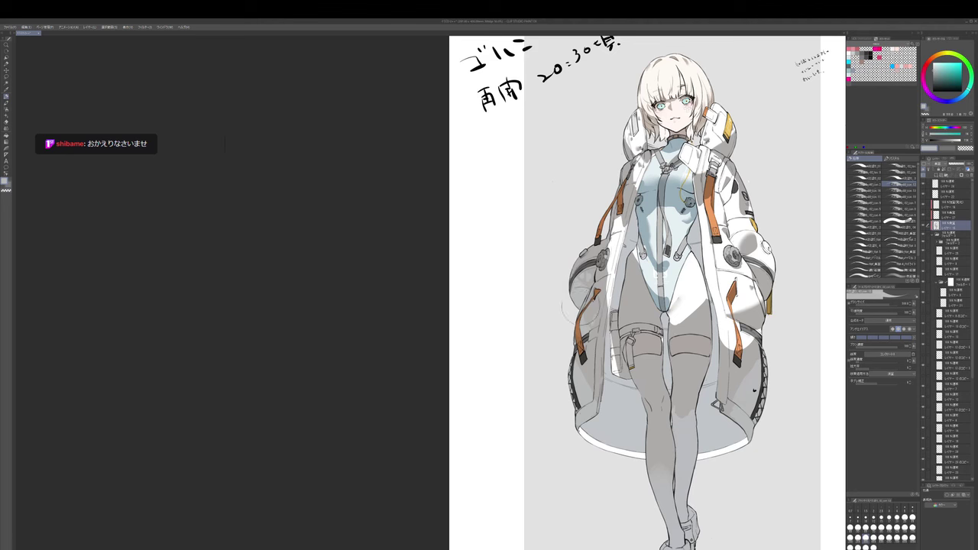
{"action": "mouse_move", "coordinate": [585, 309]}
{"action": "left_mouse_down"}
{"action": "mouse_move", "coordinate": [591, 284]}
{"action": "mouse_move", "coordinate": [570, 291]}
{"action": "mouse_move", "coordinate": [568, 277]}
{"action": "left_mouse_up"}
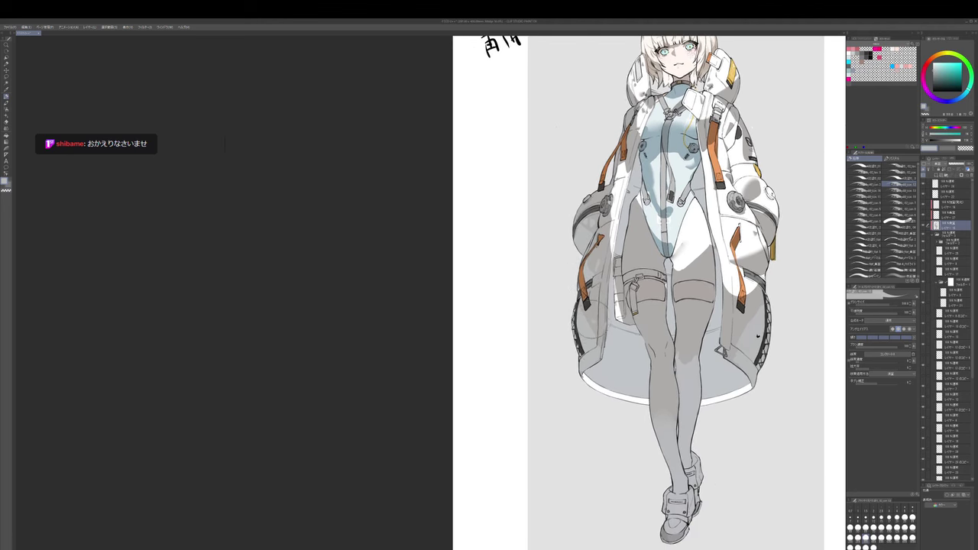
{"action": "left_click", "coordinate": [587, 306], "text": "alt"}
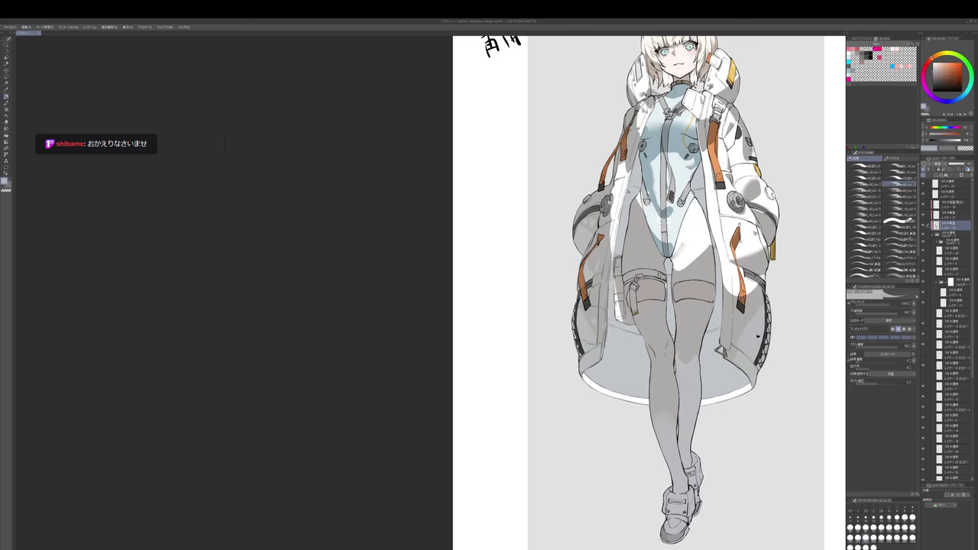
{"action": "key", "text": "j"}
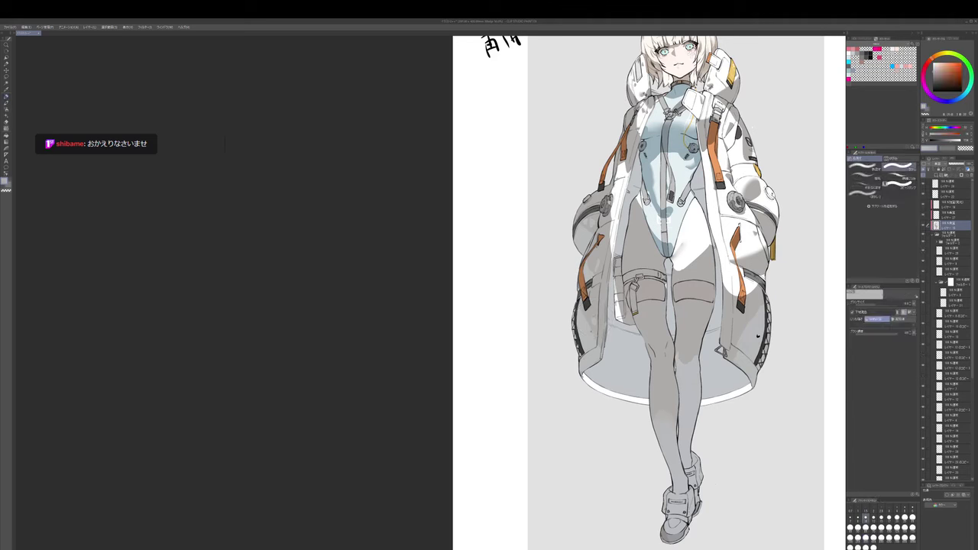
{"action": "key", "text": "b"}
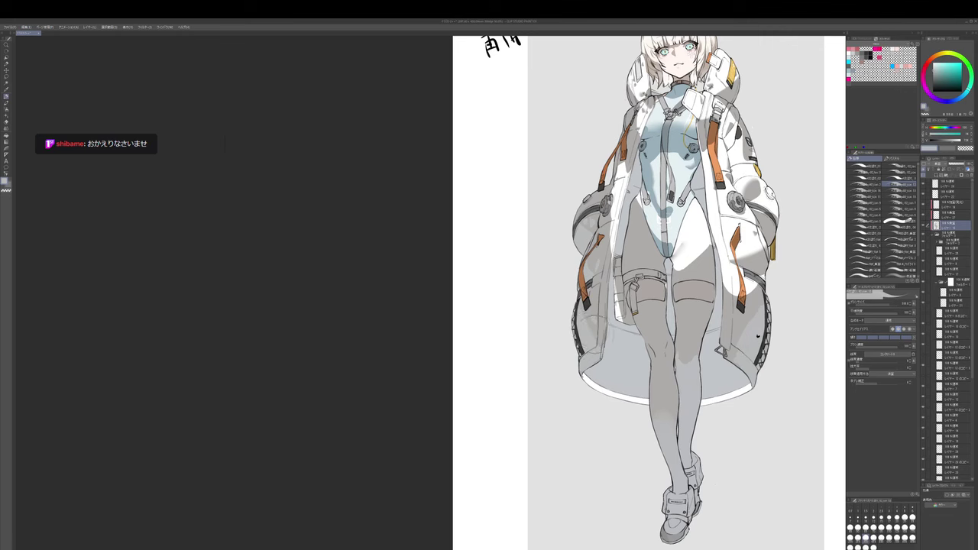
{"action": "mouse_move", "coordinate": [587, 325]}
{"action": "left_mouse_down"}
{"action": "mouse_move", "coordinate": [591, 339]}
{"action": "mouse_move", "coordinate": [561, 292]}
{"action": "mouse_move", "coordinate": [550, 299]}
{"action": "left_mouse_up"}
- Sample the grays around the stockings' knees and repaint the shading across both knees
{"action": "left_click", "coordinate": [644, 371], "text": "alt"}
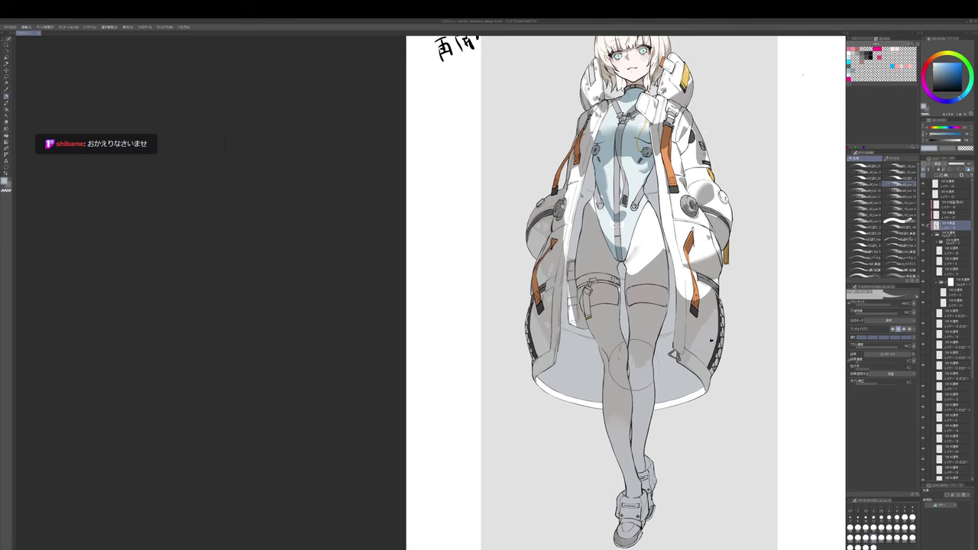
{"action": "left_click_drag", "start_coordinate": [633, 364], "coordinate": [644, 376]}
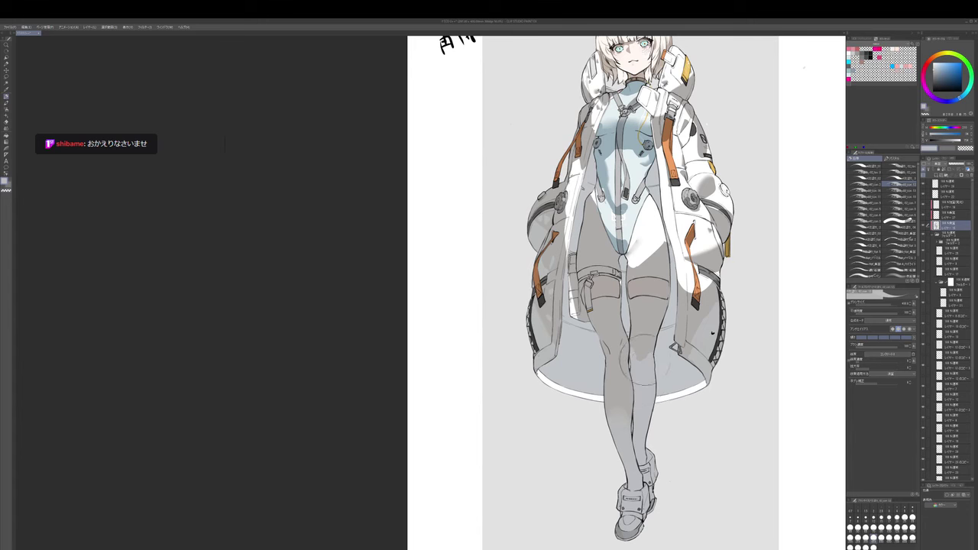
{"action": "left_click", "coordinate": [635, 353], "text": "alt"}
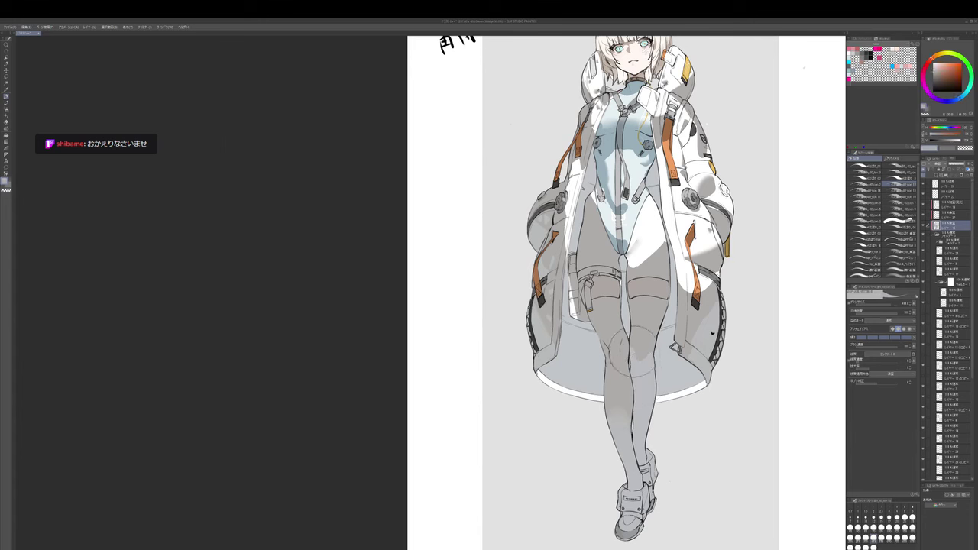
{"action": "left_click", "coordinate": [640, 357], "text": "alt"}
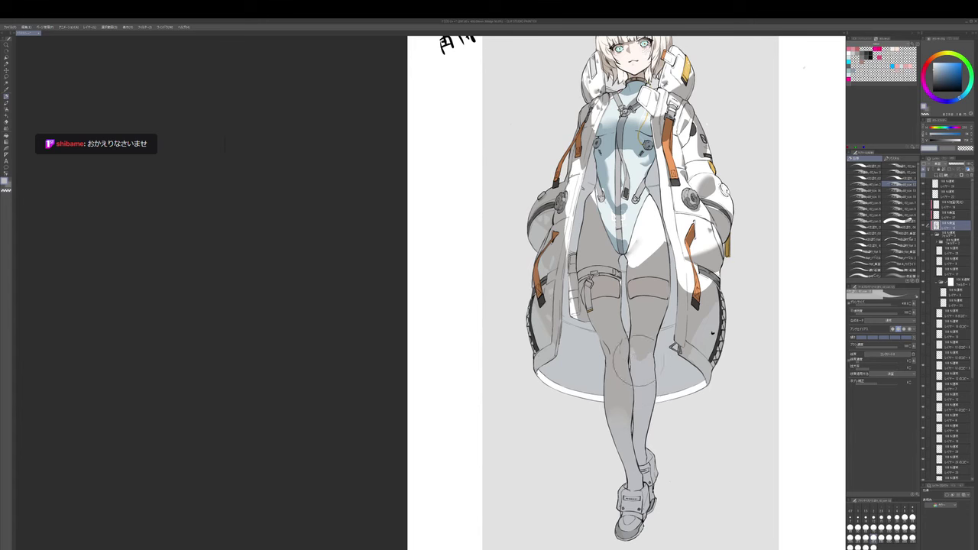
{"action": "left_click_drag", "start_coordinate": [645, 357], "coordinate": [651, 327]}
- Smooth the stocking shading on the lower leg on the viewer's left with a larger soft brush
{"action": "key", "text": "b"}
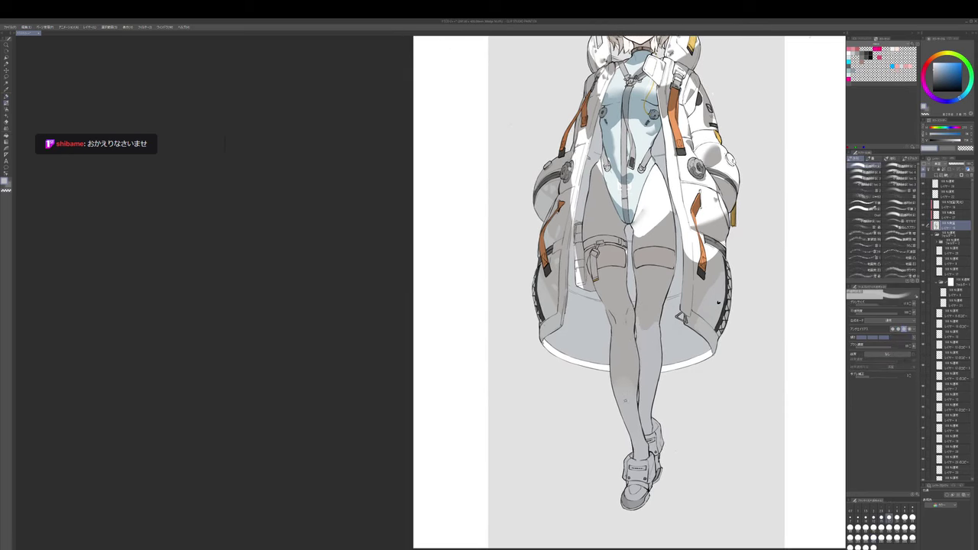
{"action": "key", "text": "bracketright"}
{"action": "key", "text": "bracketright"}
{"action": "key", "text": "bracketright"}
{"action": "key", "text": "bracketright"}
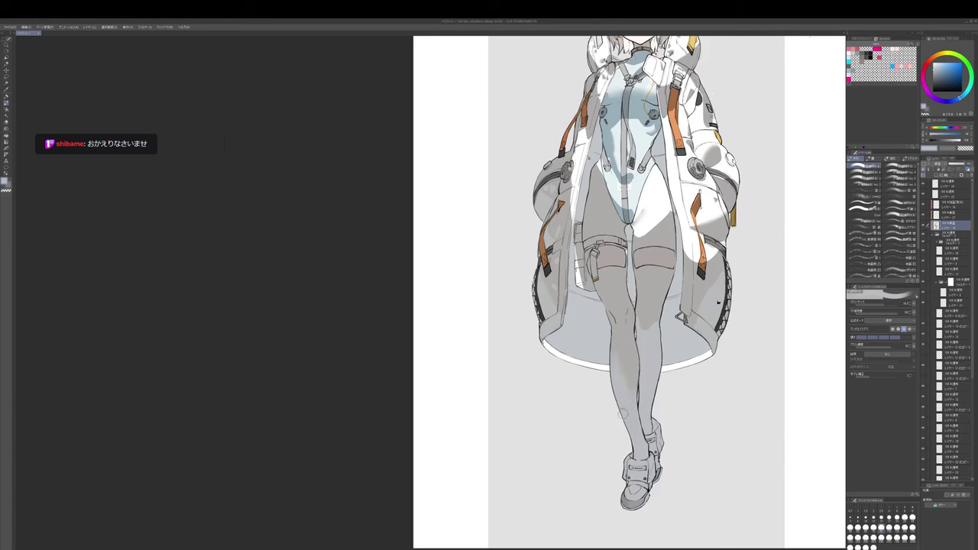
{"action": "left_click_drag", "start_coordinate": [625, 414], "coordinate": [619, 373]}
{"action": "key", "text": "bracketright"}
{"action": "key", "text": "bracketright"}
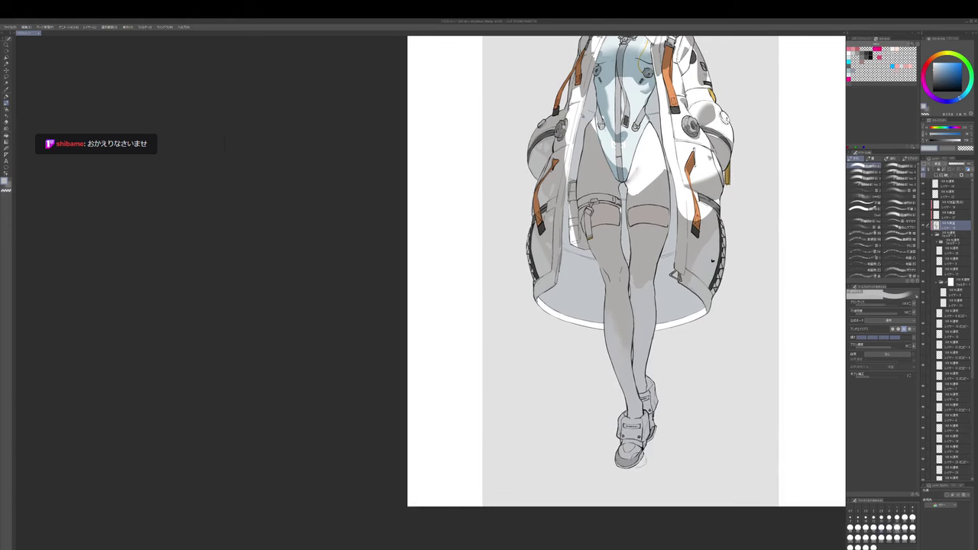
- Touch up the thigh shading beside the white highlight and shade the pouch area next to the leg strap
{"action": "left_click_drag", "start_coordinate": [639, 183], "coordinate": [628, 288]}
{"action": "key", "text": "p"}
{"action": "left_click", "coordinate": [629, 282], "text": "alt"}
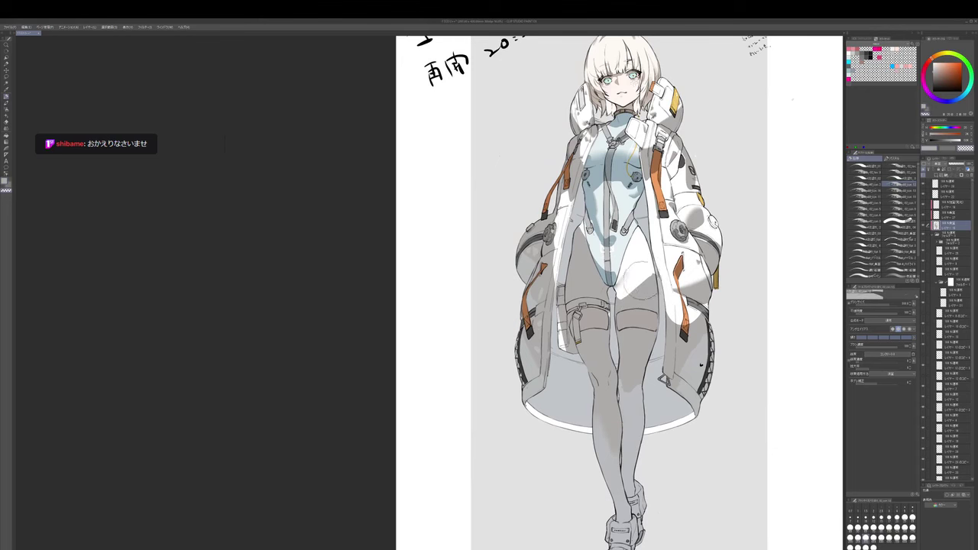
{"action": "key", "text": "c"}
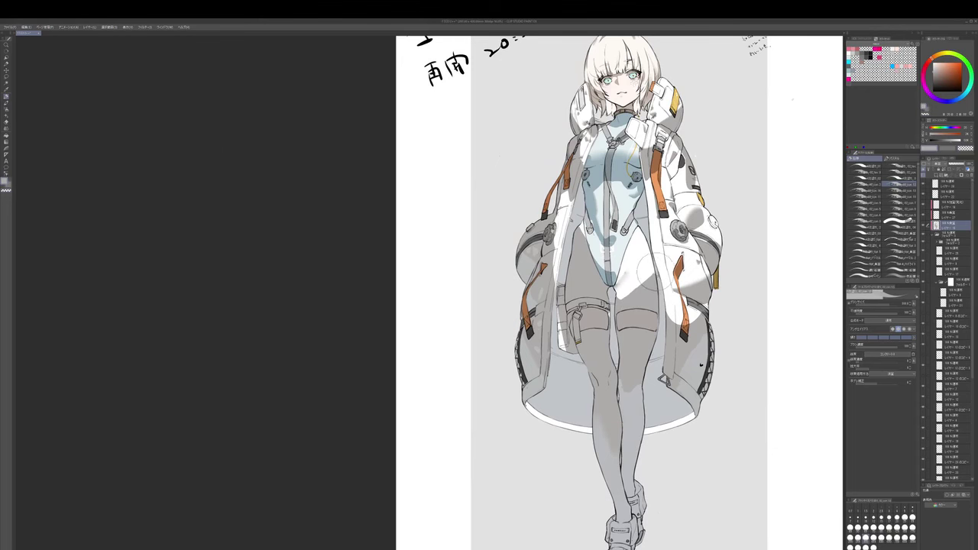
{"action": "left_click_drag", "start_coordinate": [637, 312], "coordinate": [604, 291]}
{"action": "left_click_drag", "start_coordinate": [565, 318], "coordinate": [567, 355]}
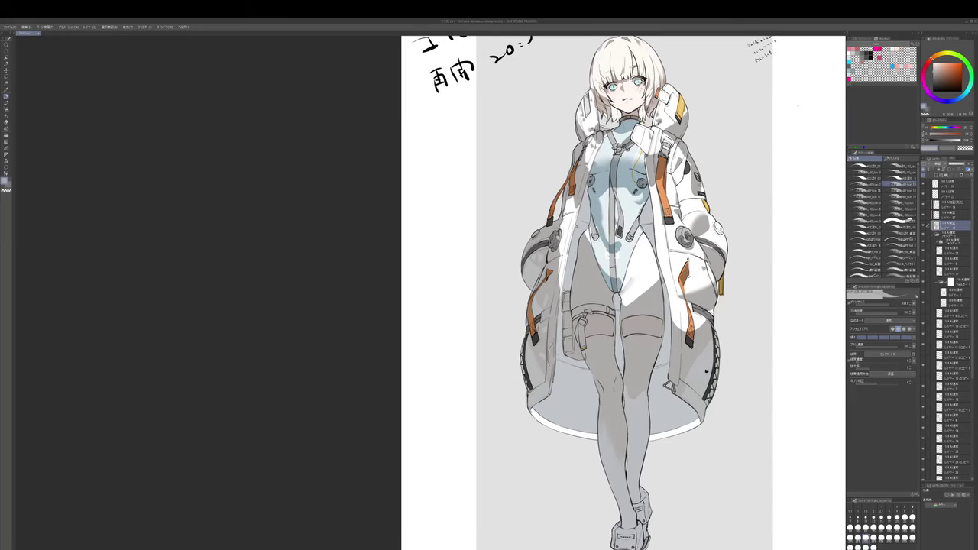
- Sample grays along the leg on the viewer's left and repaint the shading of its stocking and thigh
{"action": "left_click", "coordinate": [612, 447], "text": "alt"}
{"action": "key", "text": "b"}
{"action": "mouse_move", "coordinate": [610, 451]}
{"action": "left_mouse_down"}
{"action": "mouse_move", "coordinate": [592, 362]}
{"action": "mouse_move", "coordinate": [600, 425]}
{"action": "left_mouse_up"}
{"action": "left_click", "coordinate": [593, 349], "text": "alt"}
{"action": "key", "text": "]"}
{"action": "left_click", "coordinate": [594, 397], "text": "alt"}
{"action": "left_click_drag", "start_coordinate": [581, 286], "coordinate": [574, 320]}
{"action": "key", "text": "["}
{"action": "key", "text": "["}
{"action": "key", "text": "["}
{"action": "key", "text": "p"}
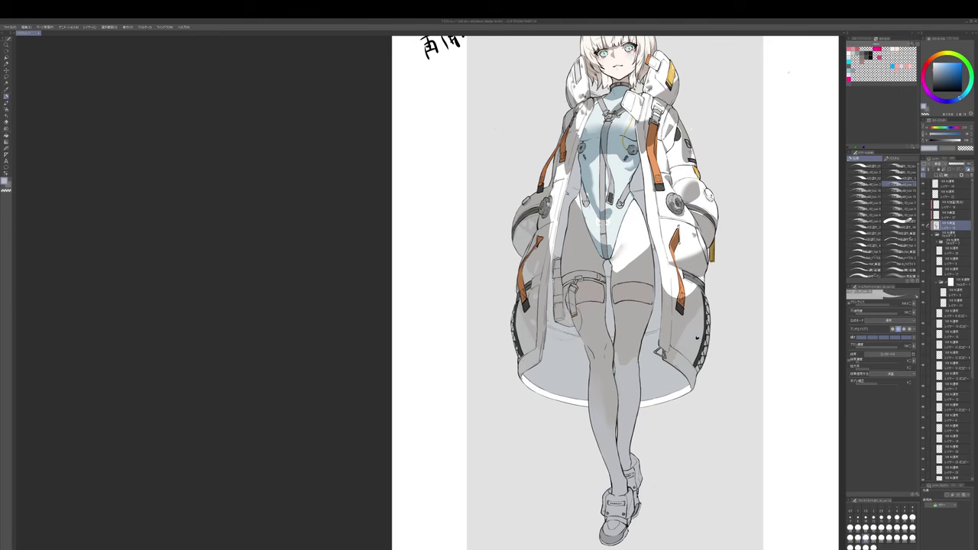
- Repaint the upper thigh shading below the hip on the viewer's left with grays sampled there
{"action": "scroll", "coordinate": [582, 321], "scroll_direction": "up", "scroll_amount": 2}
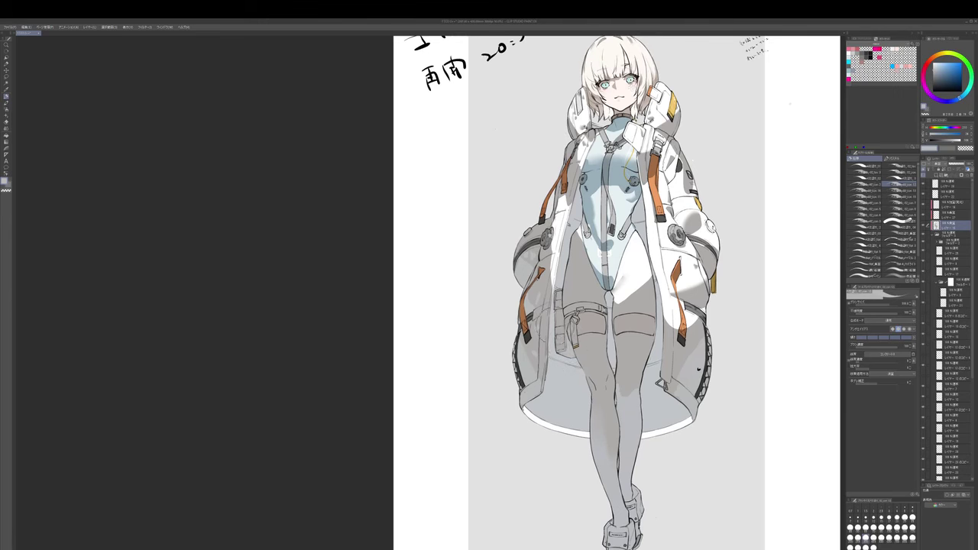
{"action": "scroll", "coordinate": [542, 309], "scroll_direction": "up", "scroll_amount": 4}
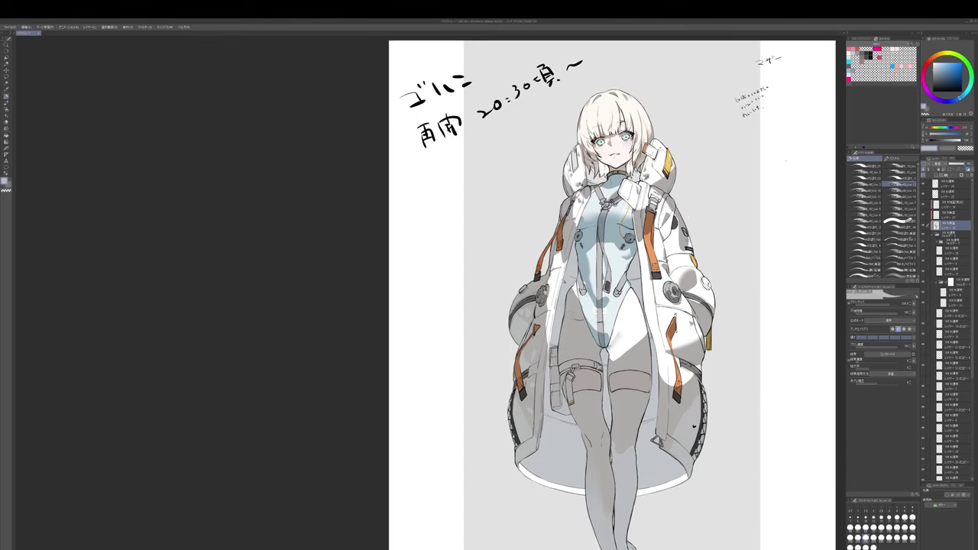
{"action": "key", "text": "c"}
{"action": "key", "text": "e"}
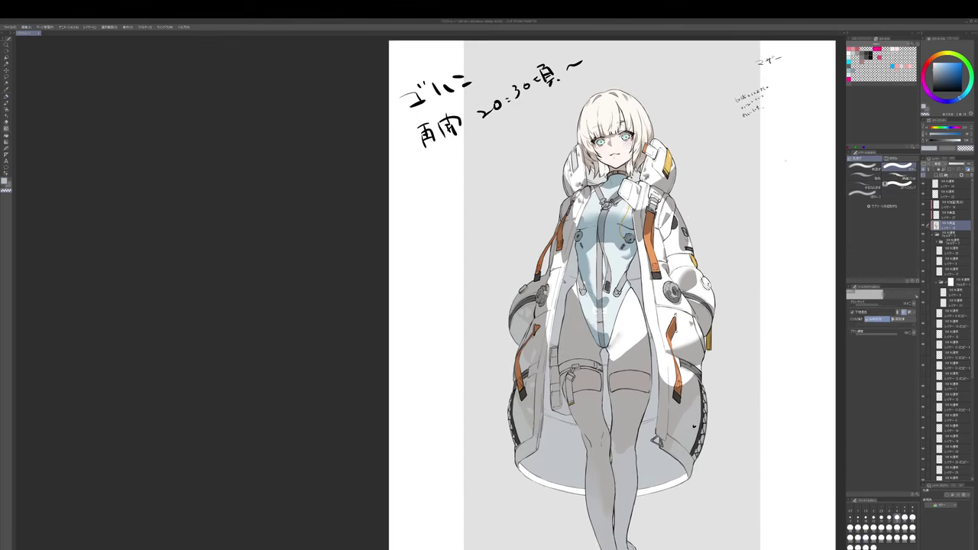
{"action": "key", "text": "b"}
{"action": "left_click", "coordinate": [575, 309], "text": "alt"}
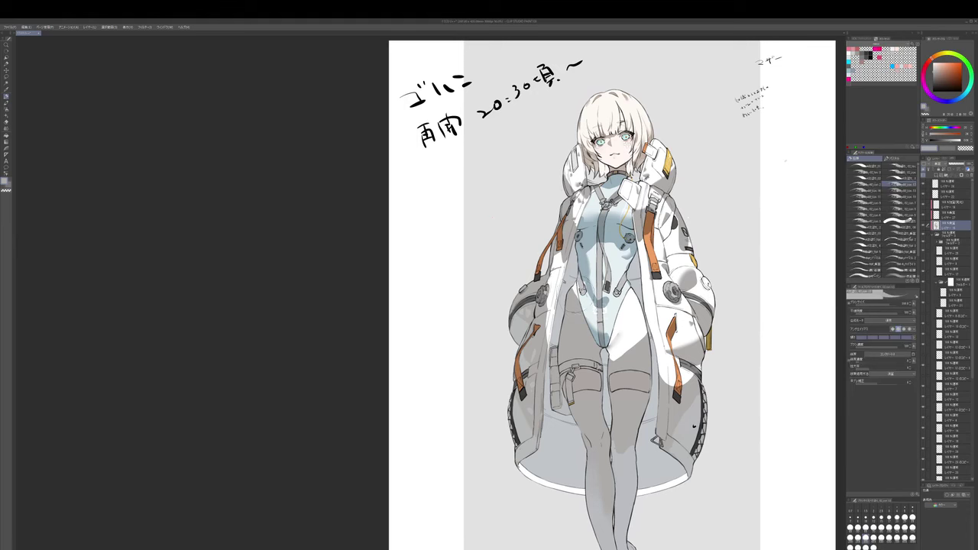
{"action": "key", "text": "j"}
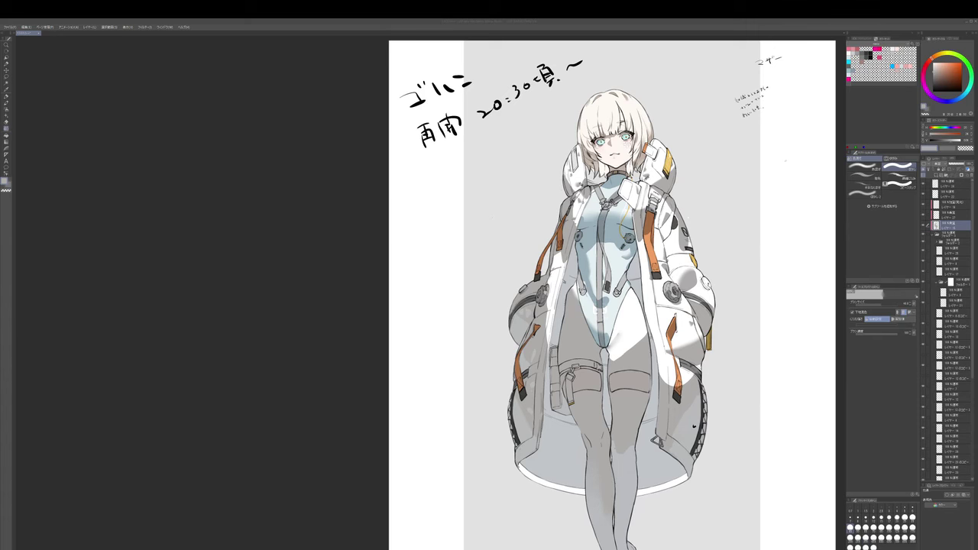
{"action": "key", "text": "b"}
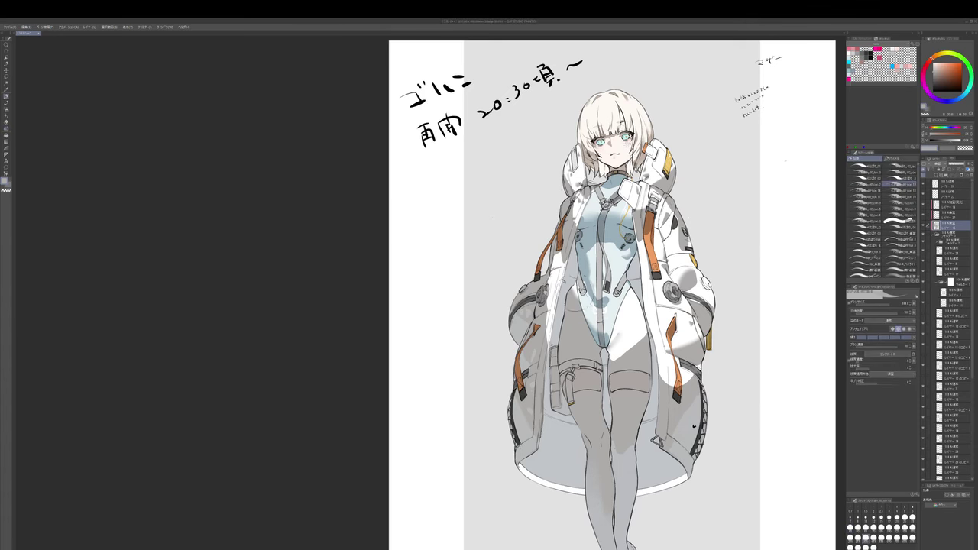
{"action": "left_click_drag", "start_coordinate": [575, 309], "coordinate": [567, 288]}
{"action": "left_click", "coordinate": [592, 290], "text": "alt"}
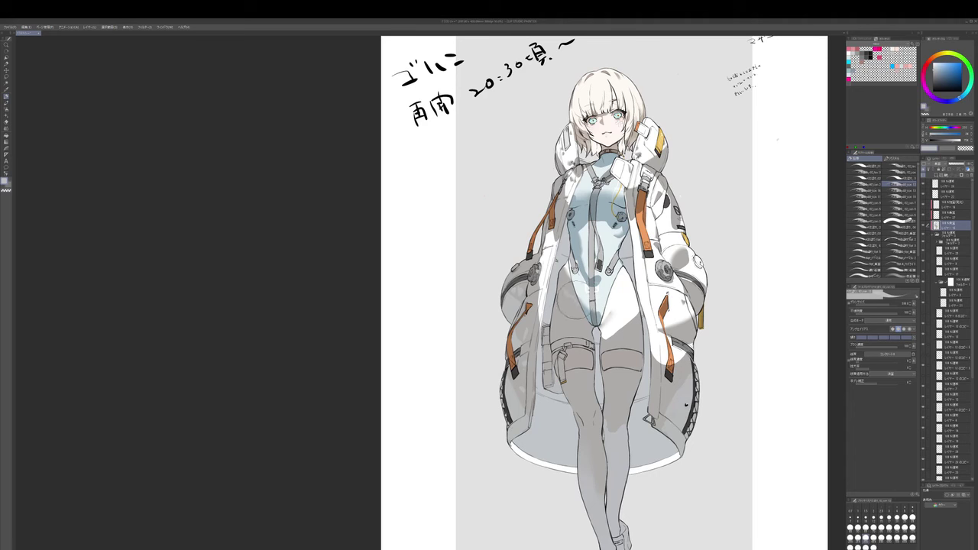
- Blend the upper thigh and hip shading on the viewer's left, resampling its grays and using a smaller blending size
{"action": "key", "text": "j"}
{"action": "key", "text": "b"}
{"action": "key", "text": "j"}
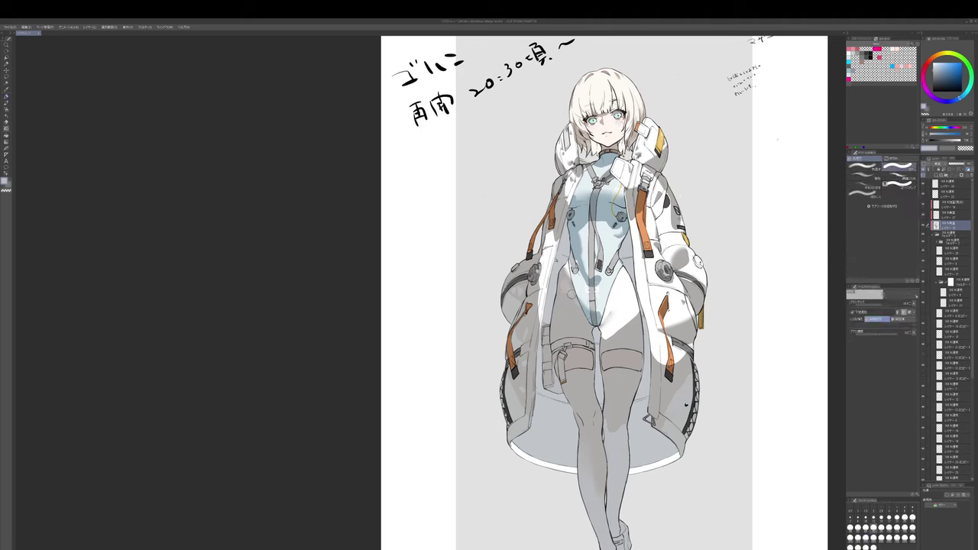
{"action": "key", "text": "b"}
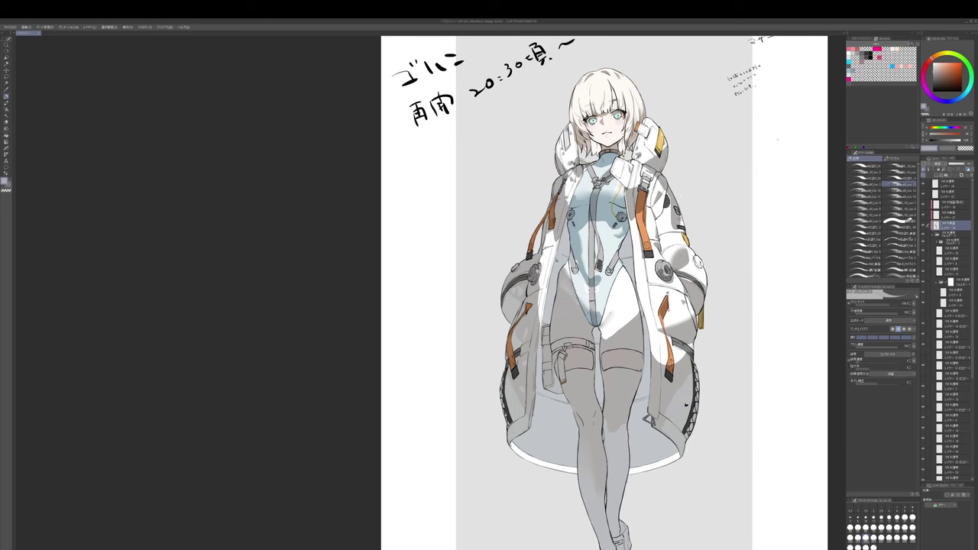
{"action": "left_click", "coordinate": [557, 302], "text": "alt"}
{"action": "left_click", "coordinate": [558, 302], "text": "alt"}
{"action": "left_click", "coordinate": [574, 298], "text": "alt"}
{"action": "key", "text": "e"}
{"action": "key", "text": "bracketleft"}
{"action": "key", "text": "bracketleft"}
{"action": "key", "text": "bracketleft"}
{"action": "key", "text": "bracketleft"}
{"action": "key", "text": "bracketleft"}
{"action": "key", "text": "bracketleft"}
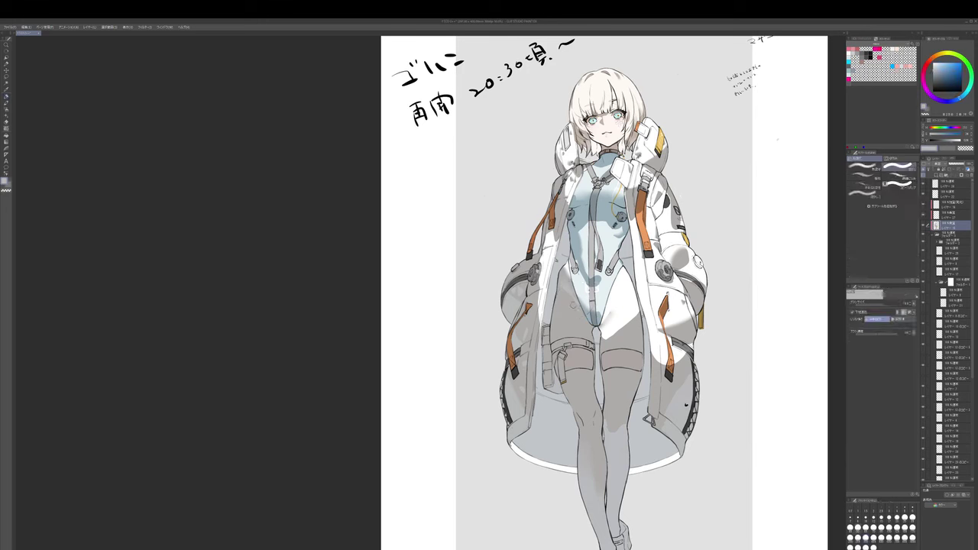
{"action": "key", "text": "b"}
{"action": "left_click", "coordinate": [592, 290], "text": "alt"}
{"action": "left_click_drag", "start_coordinate": [619, 324], "coordinate": [596, 298]}
- Sample the gray of the lower coat on the viewer's left and retouch the shading near its outer edge
{"action": "key", "text": "e"}
{"action": "key", "text": "b"}
{"action": "left_click", "coordinate": [533, 337], "text": "alt"}
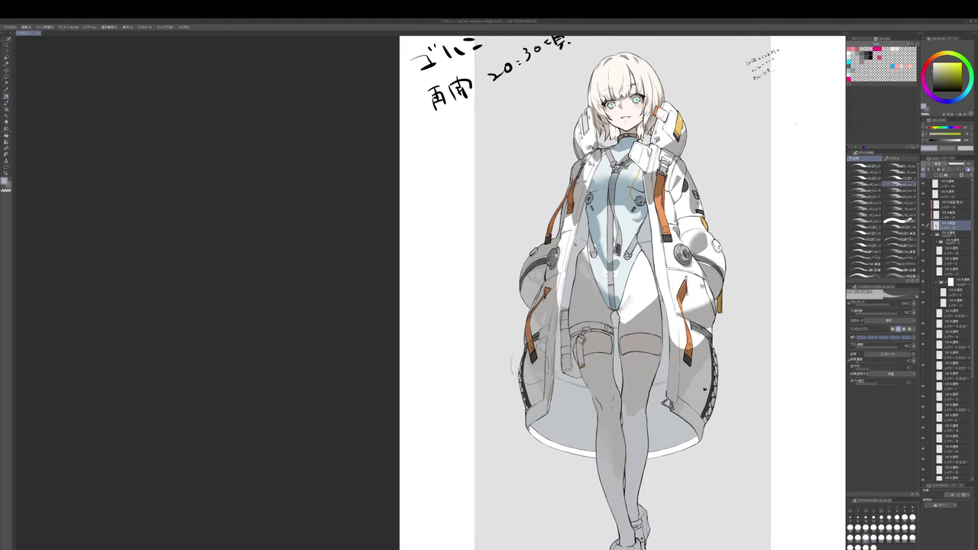
{"action": "left_click", "coordinate": [514, 355], "text": "alt"}
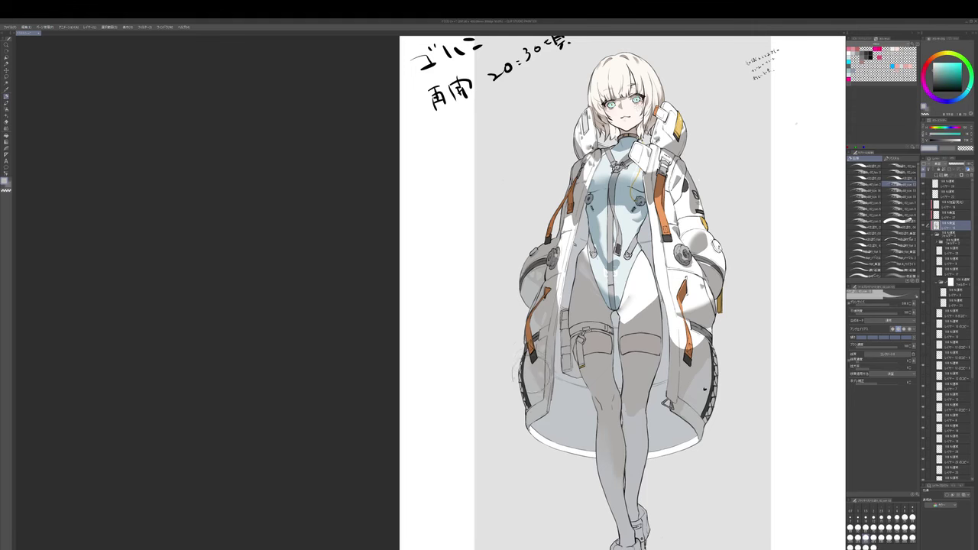
- Blend and repaint the lower coat shading on the viewer's right, using grays sampled beside the orange strap
{"action": "key", "text": "j"}
{"action": "left_click_drag", "start_coordinate": [700, 362], "coordinate": [691, 362]}
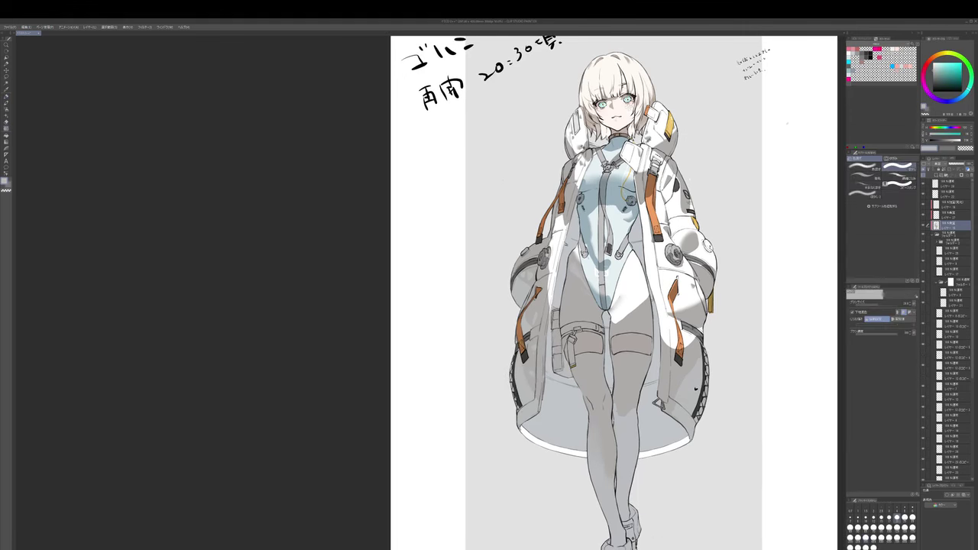
{"action": "key", "text": "b"}
{"action": "left_click", "coordinate": [696, 365], "text": "alt"}
{"action": "left_click", "coordinate": [683, 376], "text": "alt"}
{"action": "key", "text": "j"}
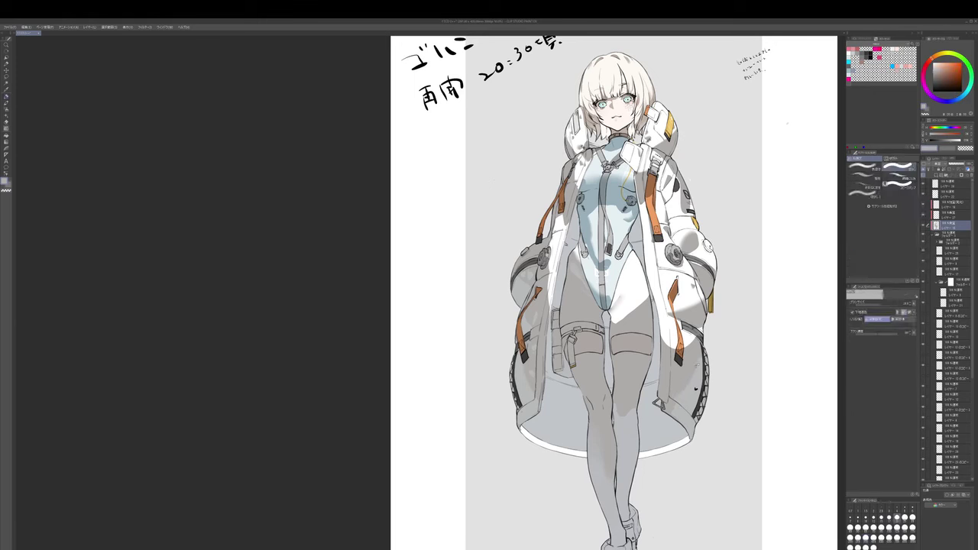
{"action": "key", "text": "b"}
{"action": "left_click", "coordinate": [682, 379], "text": "alt"}
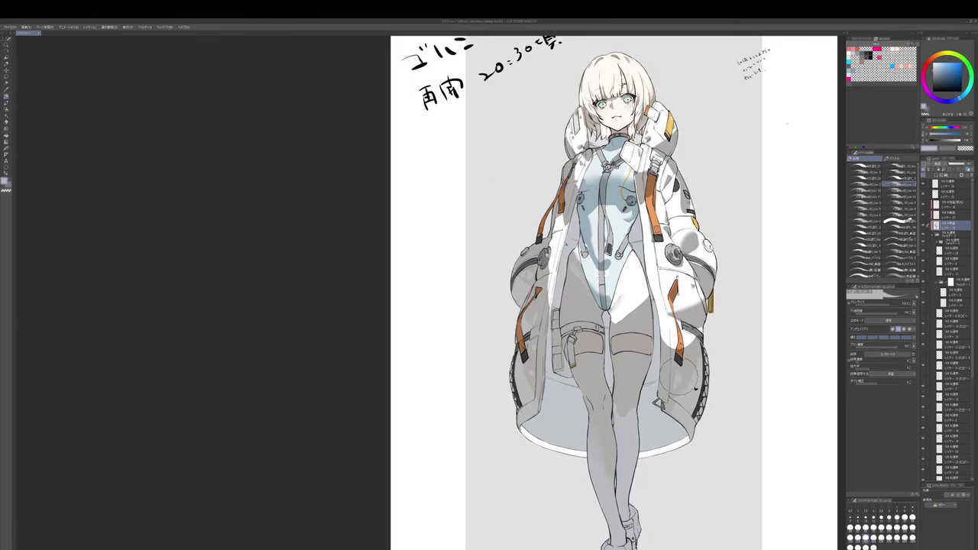
{"action": "key", "text": "j"}
{"action": "key", "text": "b"}
{"action": "left_click", "coordinate": [683, 386], "text": "alt"}
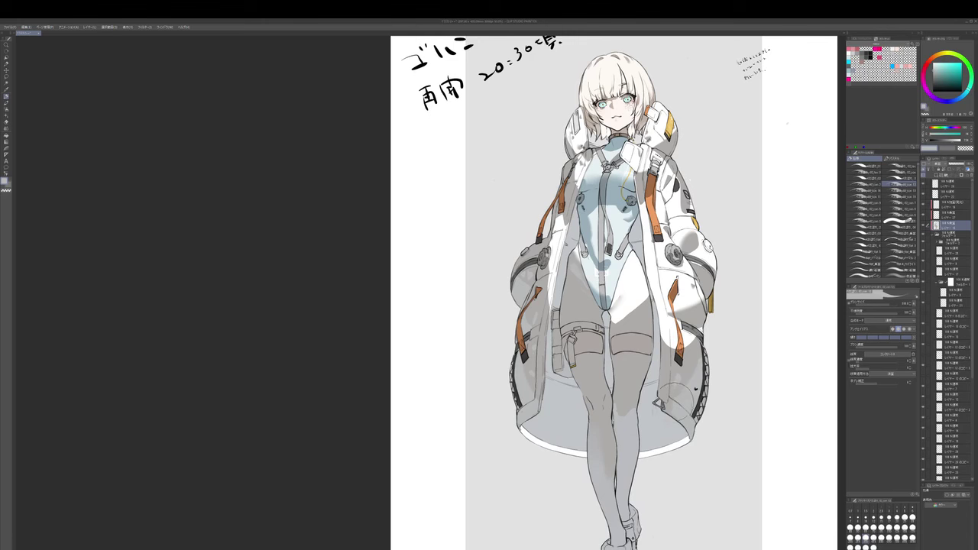
{"action": "left_click_drag", "start_coordinate": [692, 386], "coordinate": [681, 376]}
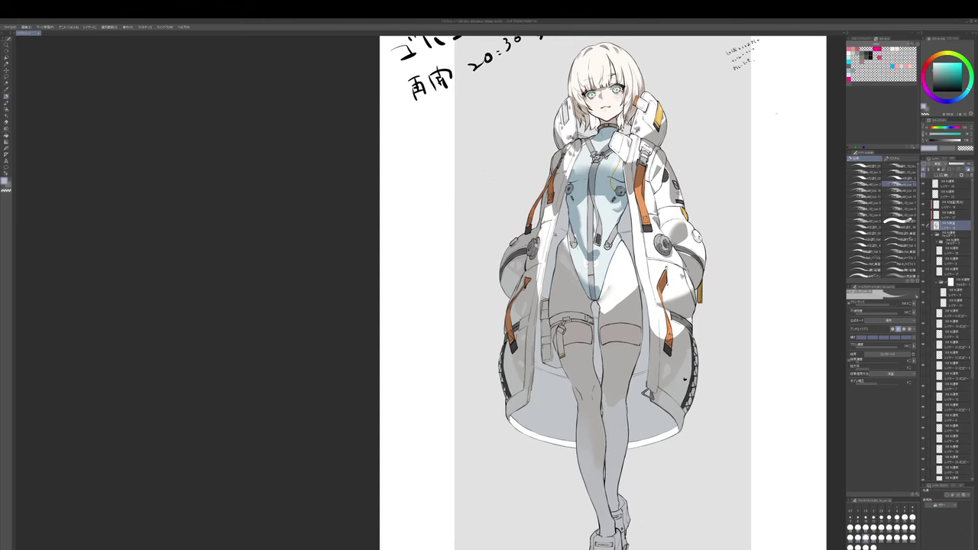
- Select the layer holding the handwritten break note and erase the note with an enlarged eraser
{"action": "left_click", "coordinate": [673, 336], "text": "ctrl+shift"}
{"action": "left_click", "coordinate": [672, 337], "text": "alt"}
{"action": "key", "text": "j"}
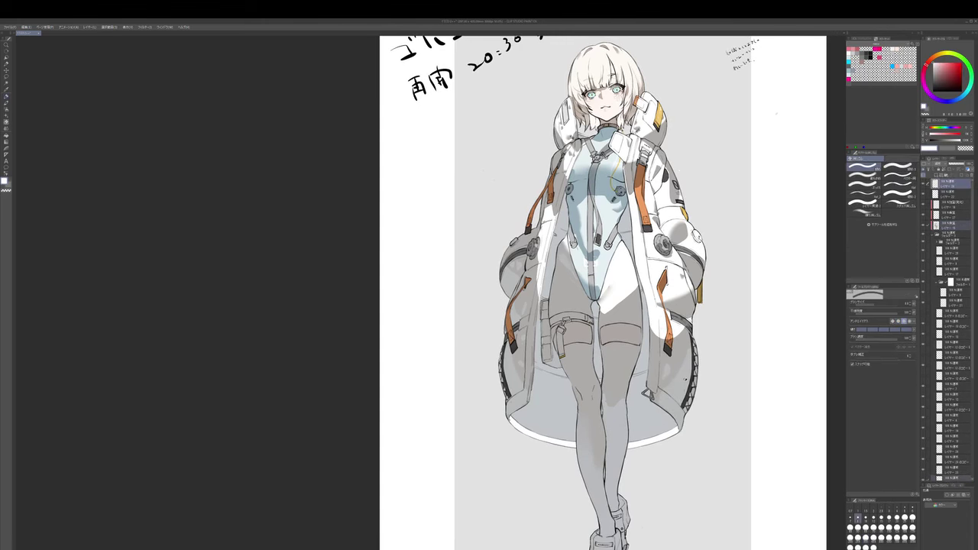
{"action": "key", "text": "bracketright"}
{"action": "key", "text": "bracketright"}
{"action": "key", "text": "bracketright"}
{"action": "key", "text": "bracketright"}
{"action": "scroll", "coordinate": [676, 368], "scroll_direction": "down", "scroll_amount": 3}
{"action": "mouse_move", "coordinate": [626, 194]}
{"action": "left_mouse_down"}
{"action": "mouse_move", "coordinate": [595, 216]}
{"action": "mouse_move", "coordinate": [610, 191]}
{"action": "mouse_move", "coordinate": [539, 229]}
{"action": "left_mouse_up"}
{"action": "scroll", "coordinate": [674, 256], "scroll_direction": "up", "scroll_amount": 5}
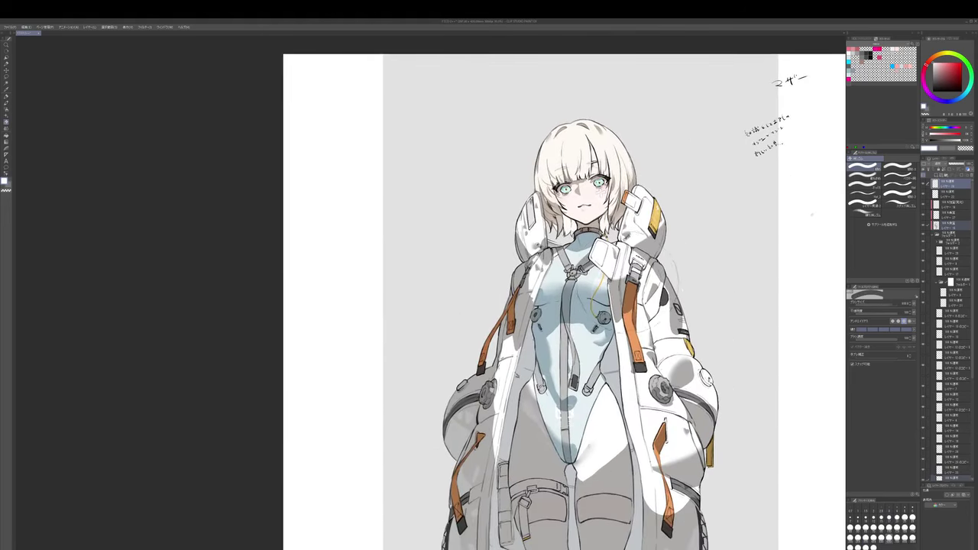
- Select the character's paint layer, sample the bodysuit's pale blue and retouch the shading below the chest
{"action": "left_click", "coordinate": [949, 226]}
{"action": "key", "text": "p"}
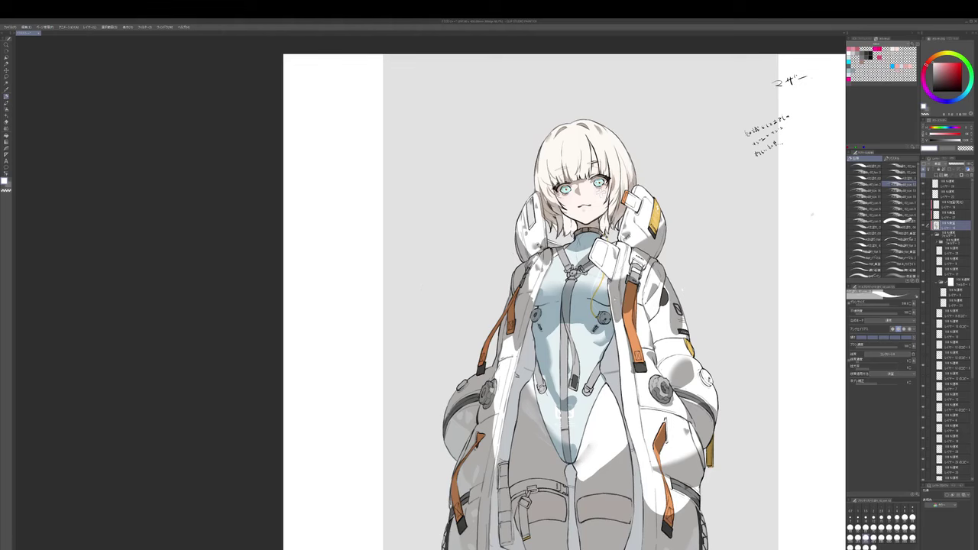
{"action": "left_click_drag", "start_coordinate": [587, 265], "coordinate": [589, 261]}
{"action": "key", "text": "c"}
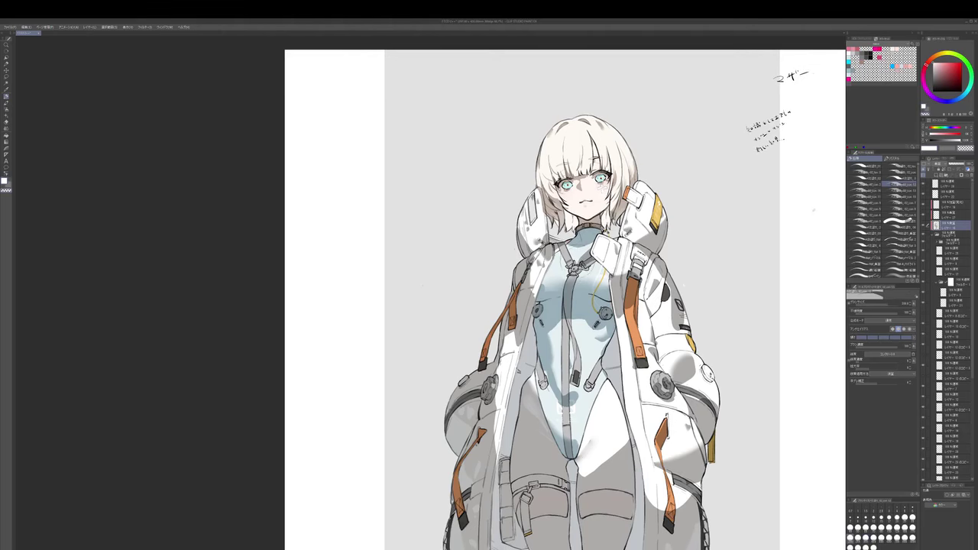
{"action": "left_click", "coordinate": [600, 248], "text": "alt"}
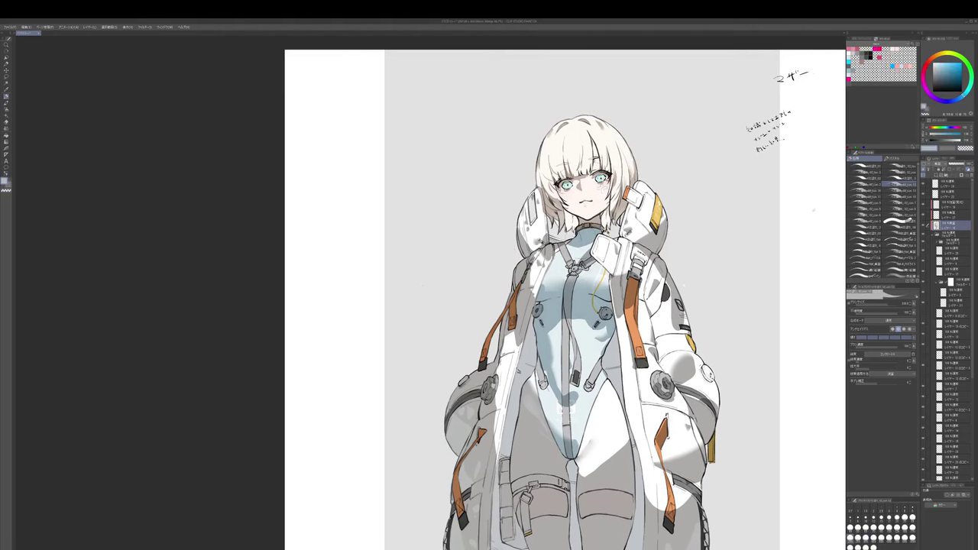
{"action": "key", "text": "j"}
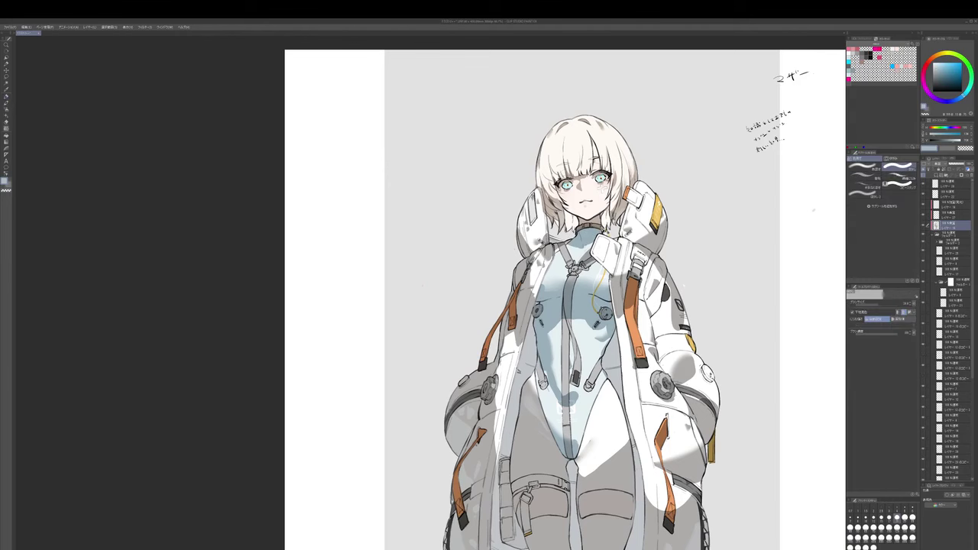
{"action": "key", "text": "b"}
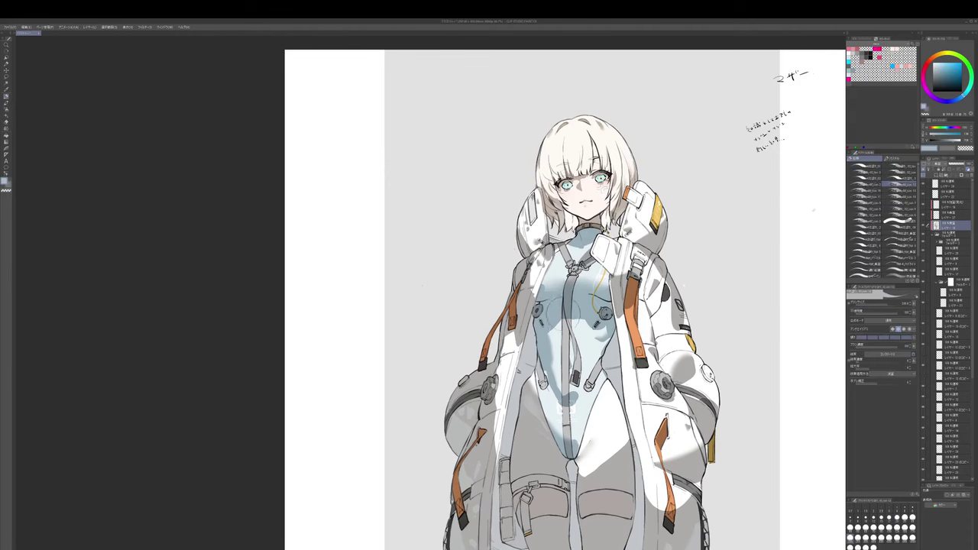
- Repaint and blend the bodysuit shading on the lower abdomen with an enlarged brush
{"action": "left_click_drag", "start_coordinate": [566, 405], "coordinate": [568, 341]}
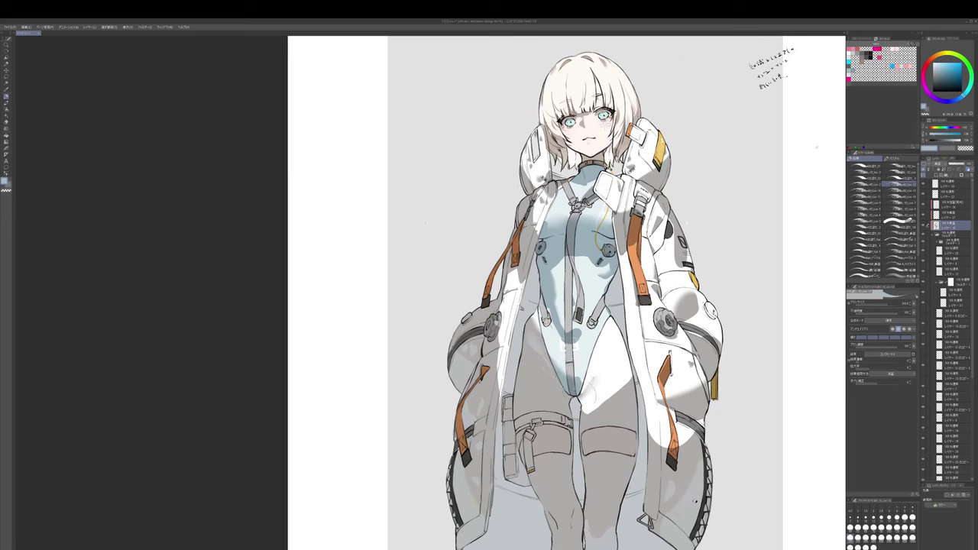
{"action": "key", "text": "]"}
{"action": "key", "text": "e"}
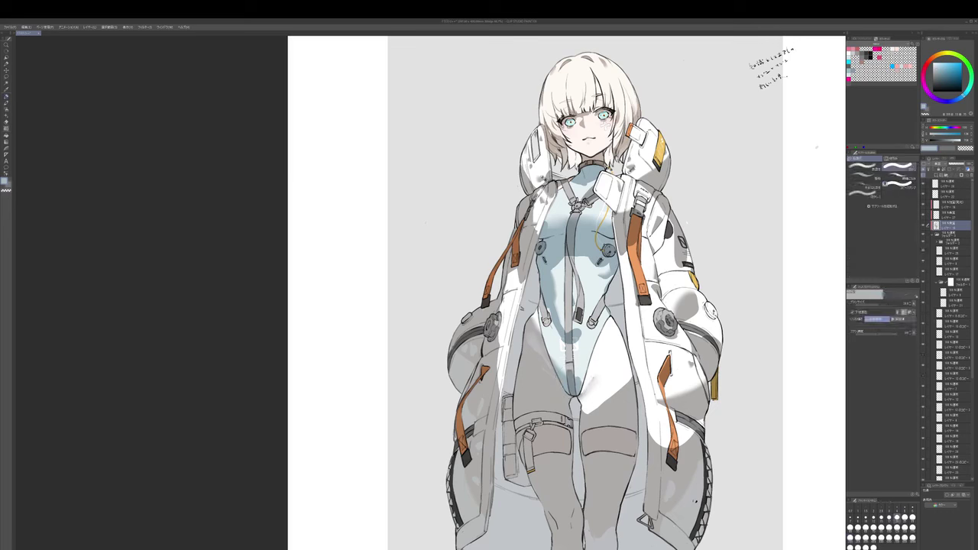
{"action": "key", "text": "b"}
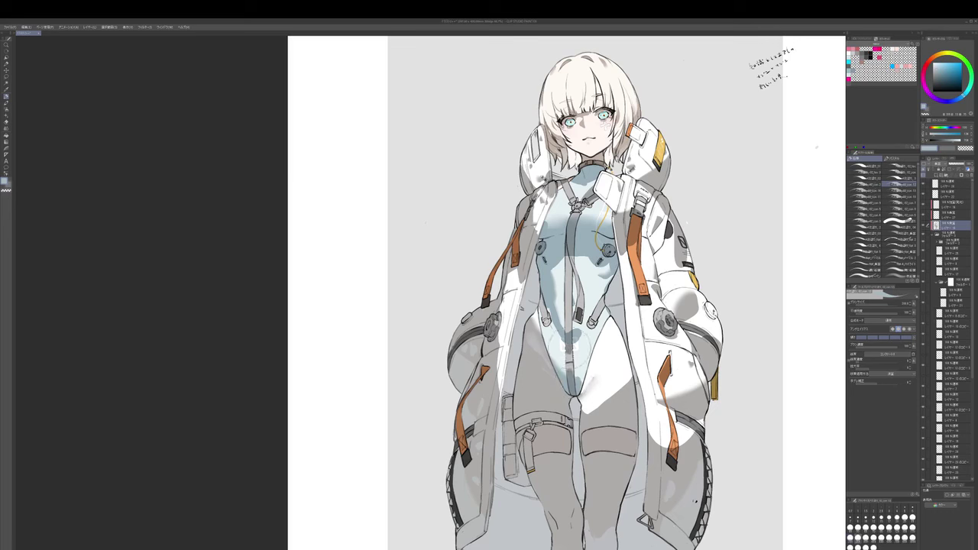
{"action": "key", "text": "c"}
{"action": "key", "text": "c"}
{"action": "key", "text": "e"}
{"action": "key", "text": "bracketright"}
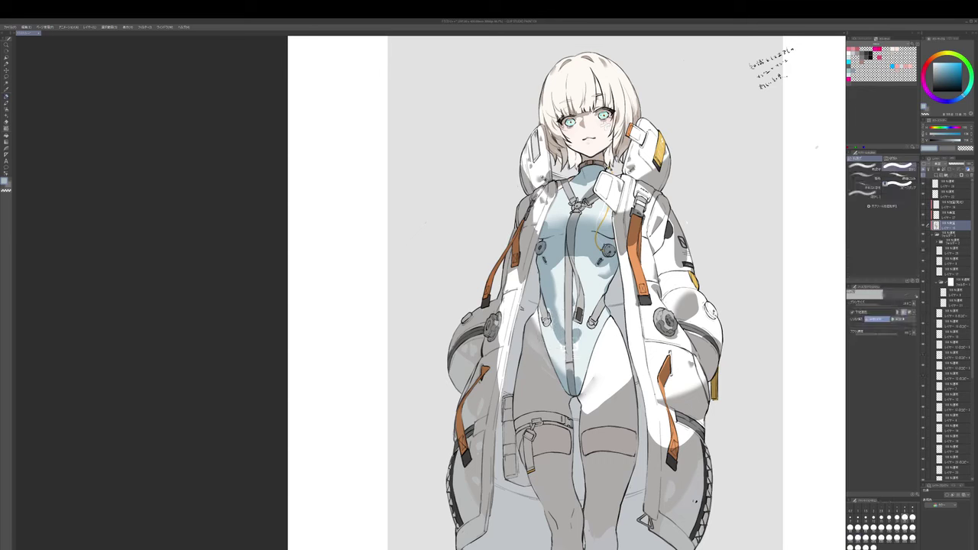
{"action": "key", "text": "b"}
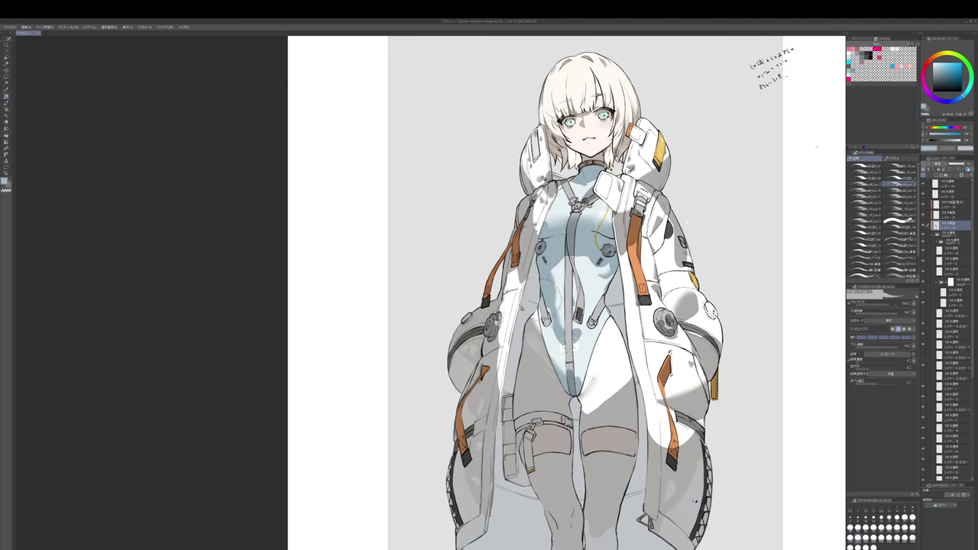
- Sample the thigh's gray and the lower bodysuit's blue, and retouch the shading around the hip on the viewer's left
{"action": "key", "text": "c"}
{"action": "key", "text": "c"}
{"action": "left_click_drag", "start_coordinate": [548, 329], "coordinate": [551, 319]}
{"action": "left_click", "coordinate": [540, 344], "text": "alt"}
{"action": "key", "text": "c"}
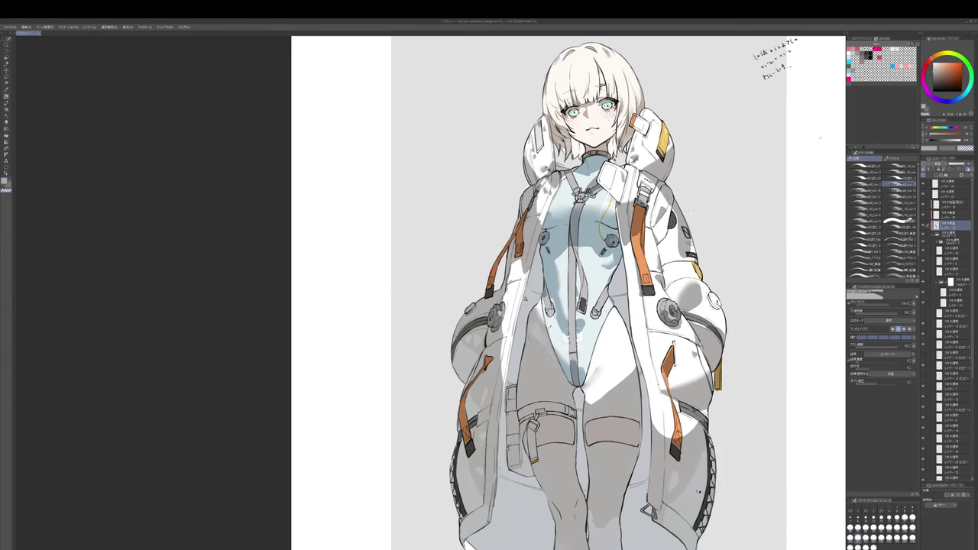
{"action": "key", "text": "c"}
{"action": "left_click", "coordinate": [564, 356], "text": "alt"}
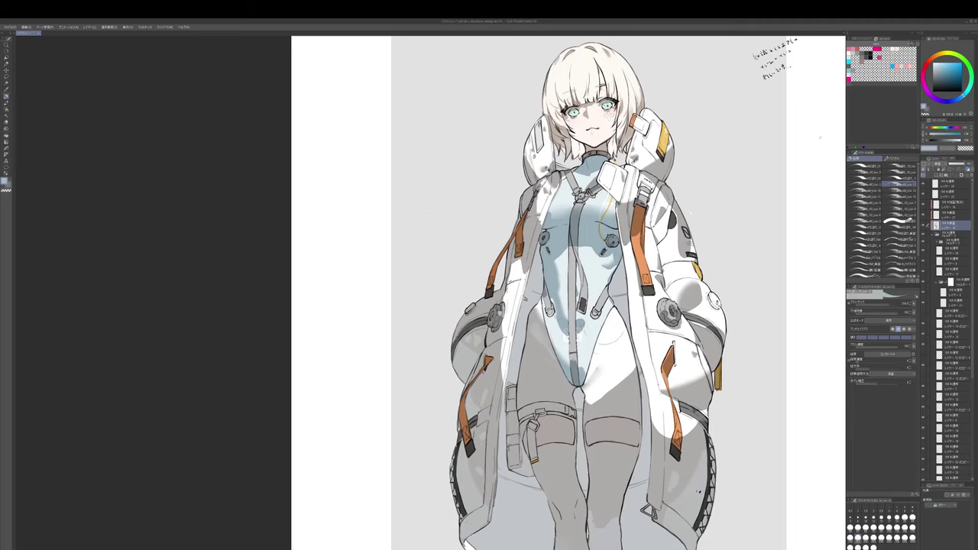
- Enlarge the brush, sample the bodysuit's blue at the waist and soften the torso shading with the blending tool
{"action": "key", "text": "]"}
{"action": "left_click_drag", "start_coordinate": [611, 271], "coordinate": [606, 307]}
{"action": "left_click", "coordinate": [599, 297], "text": "alt"}
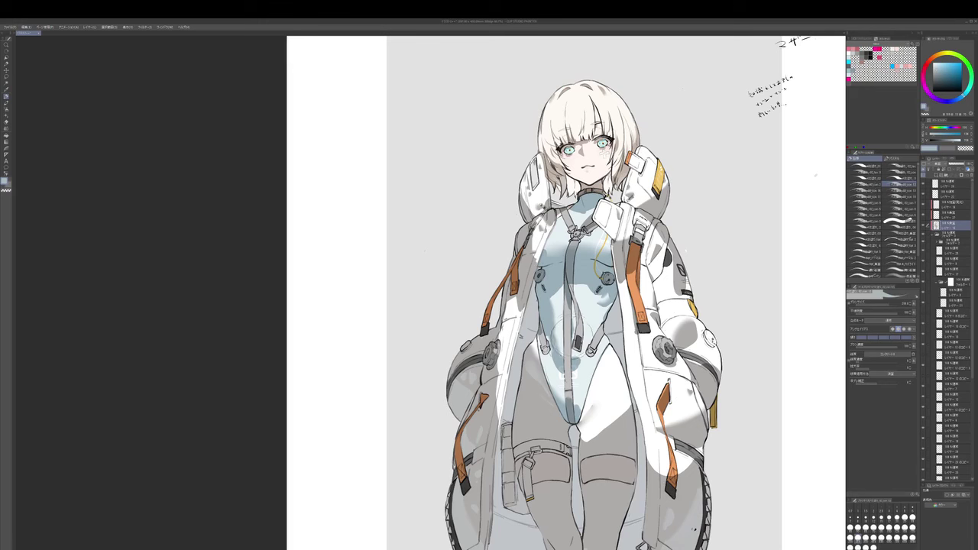
{"action": "key", "text": "e"}
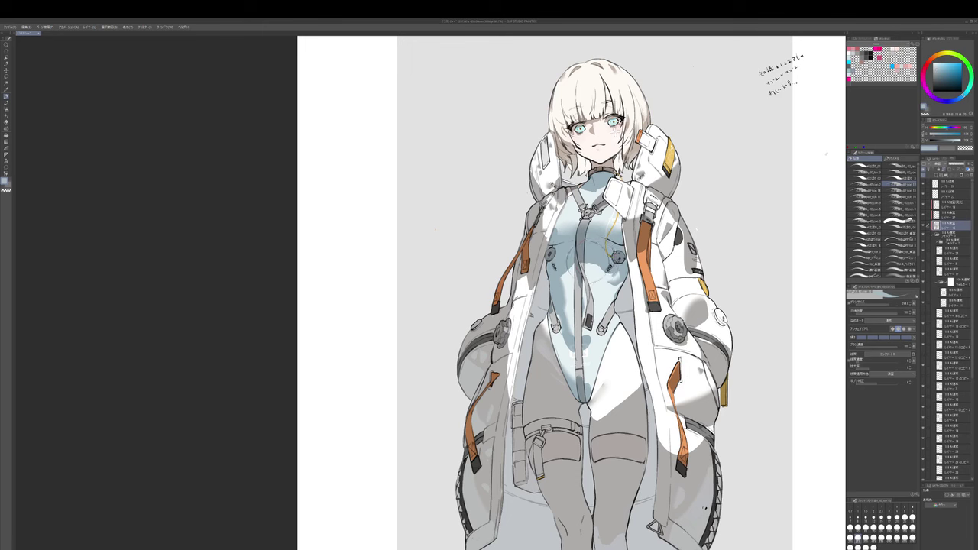
{"action": "key", "text": "j"}
{"action": "left_click", "coordinate": [897, 518]}
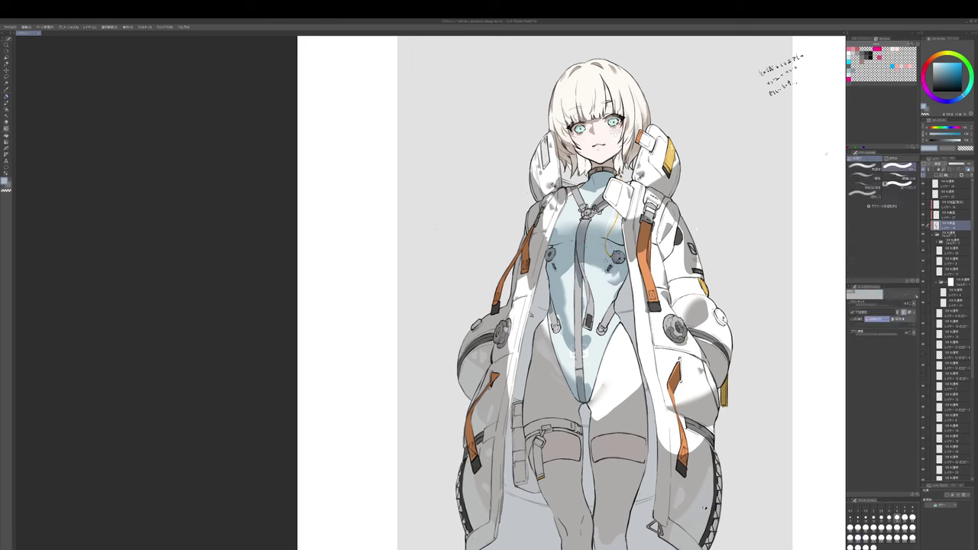
- Sample the gray of the central harness strap and retouch the shading around it with a larger brush
{"action": "key", "text": "p"}
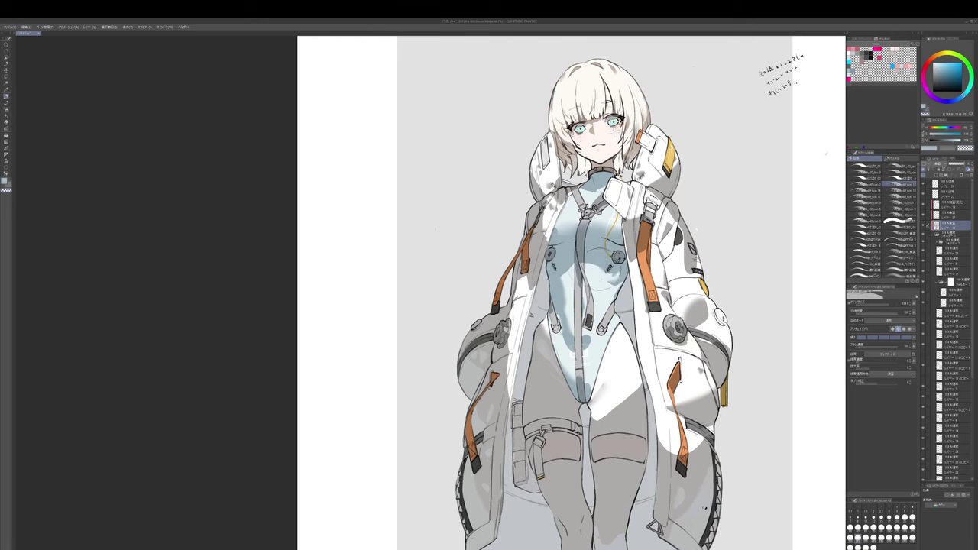
{"action": "key", "text": "e"}
{"action": "key", "text": "p"}
{"action": "left_click", "coordinate": [583, 253], "text": "alt"}
{"action": "key", "text": "bracketright"}
{"action": "key", "text": "bracketright"}
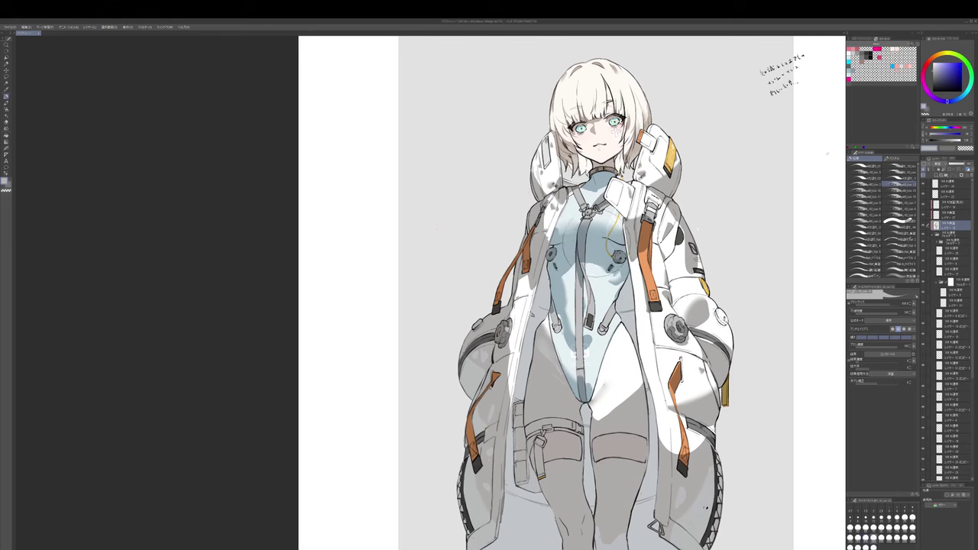
{"action": "left_click_drag", "start_coordinate": [598, 252], "coordinate": [602, 247]}
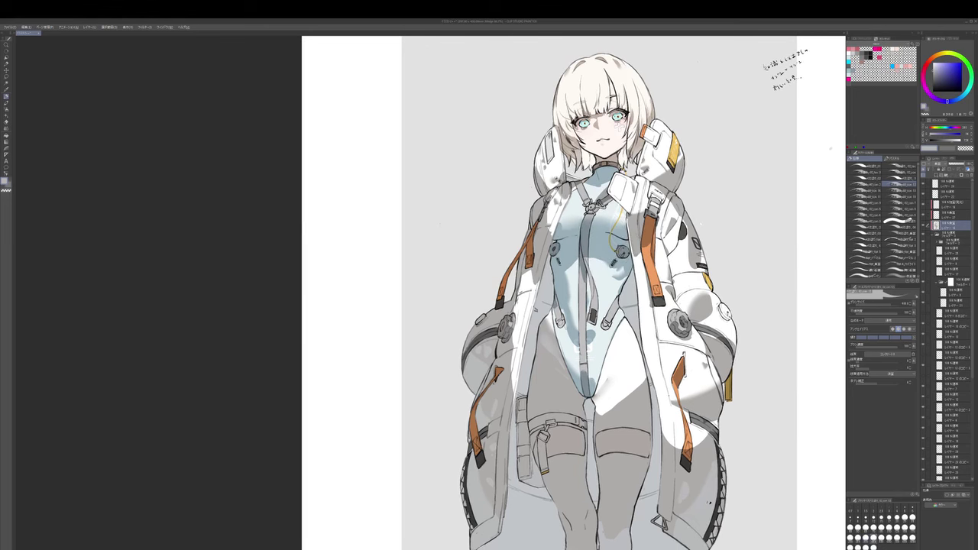
- Resample the bodysuit's blue and repaint the shading beside the central strap at chest height, trying several different brushes
{"action": "left_click", "coordinate": [601, 245], "text": "alt"}
{"action": "left_click", "coordinate": [544, 252], "text": "alt"}
{"action": "key", "text": "p"}
{"action": "key", "text": "p"}
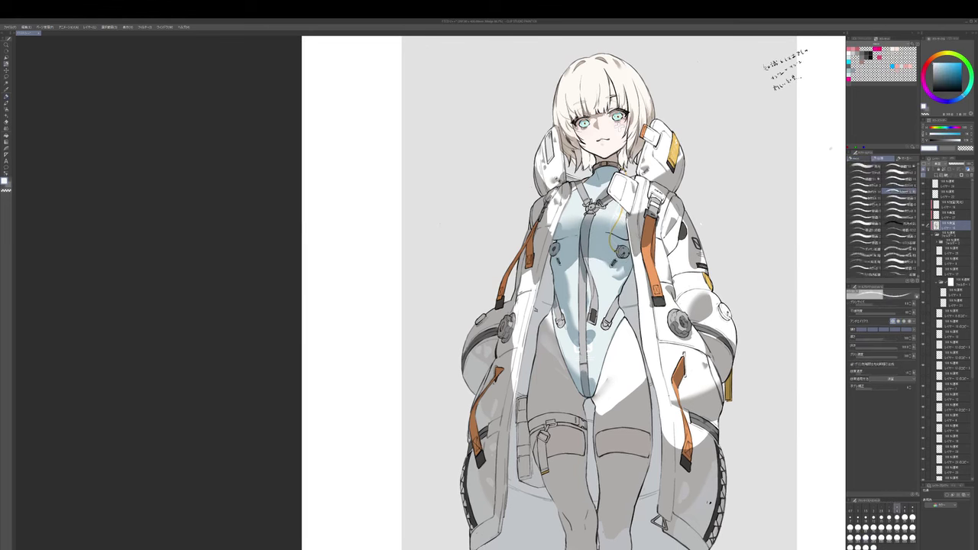
{"action": "key", "text": "b"}
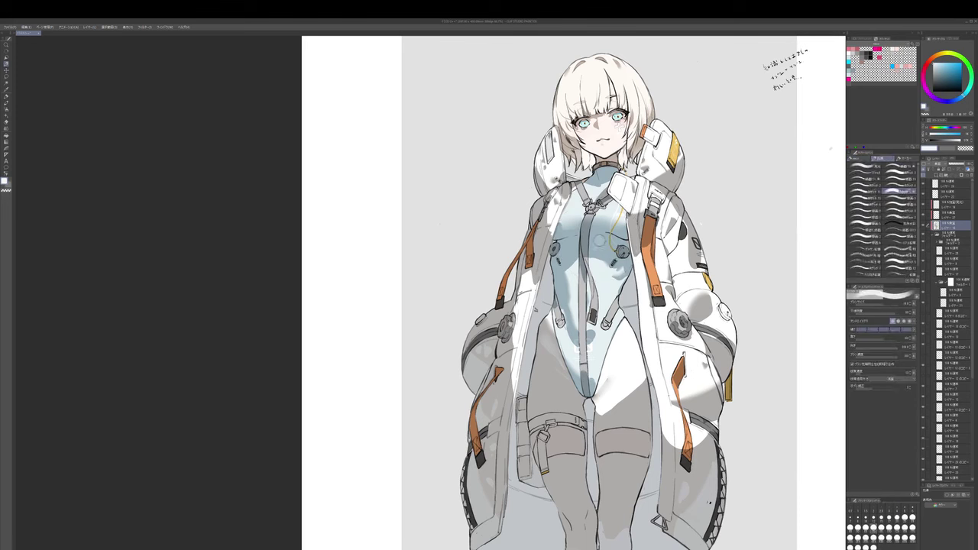
{"action": "key", "text": "b"}
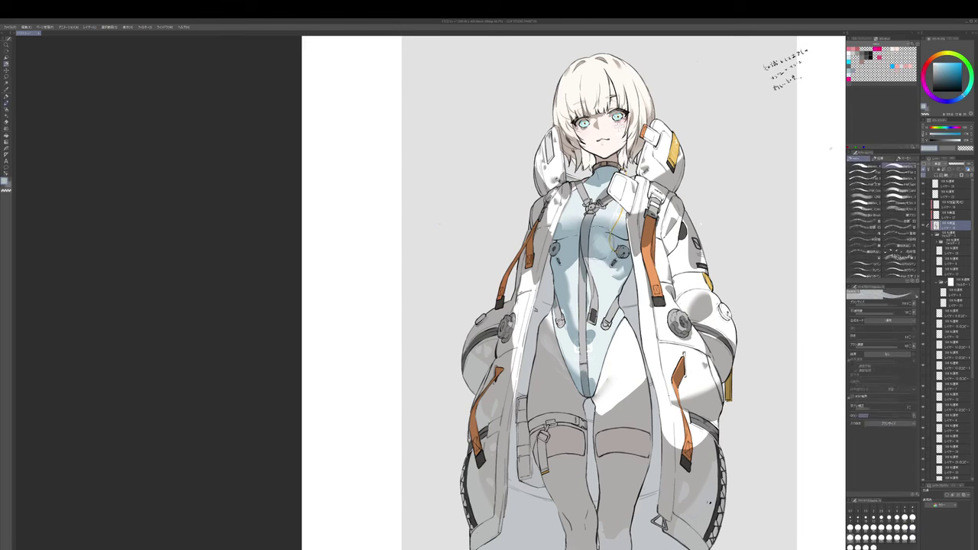
{"action": "key", "text": "b"}
{"action": "key", "text": "b"}
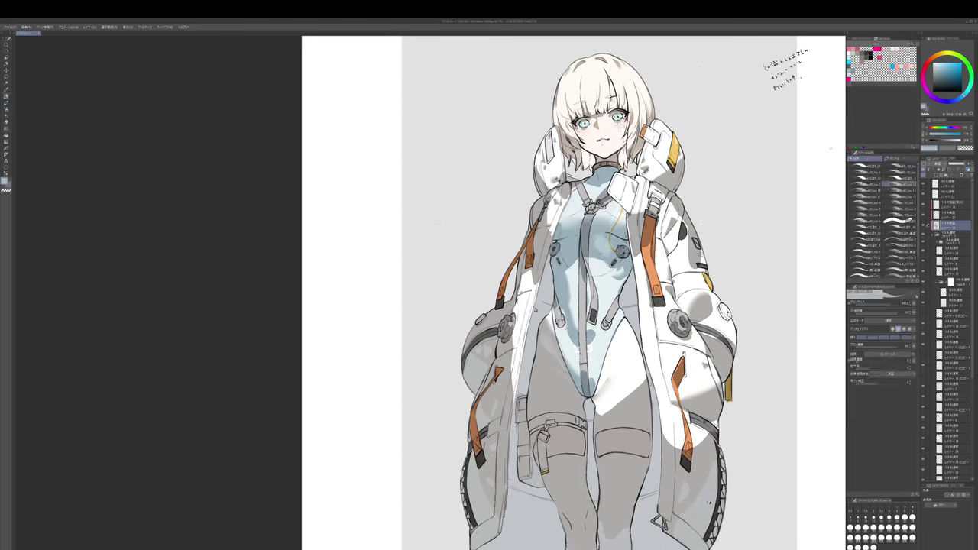
{"action": "left_click_drag", "start_coordinate": [599, 235], "coordinate": [608, 252]}
{"action": "key", "text": "b"}
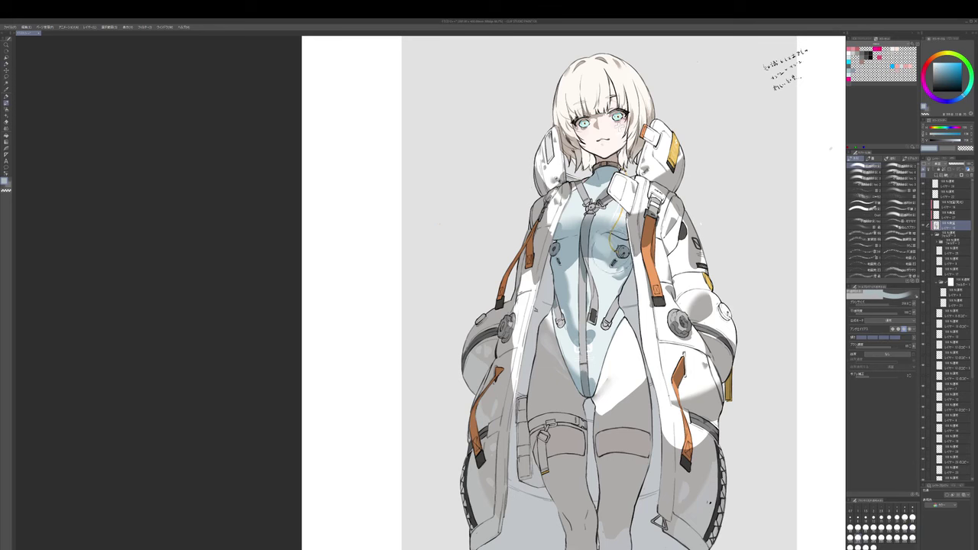
- Refine and blend the shading across the bodysuit's chest after adjusting the brush size
{"action": "key", "text": "["}
{"action": "key", "text": "["}
{"action": "key", "text": "["}
{"action": "key", "text": "["}
{"action": "key", "text": "["}
{"action": "key", "text": "["}
{"action": "key", "text": "]"}
{"action": "key", "text": "]"}
{"action": "key", "text": "e"}
{"action": "key", "text": "p"}
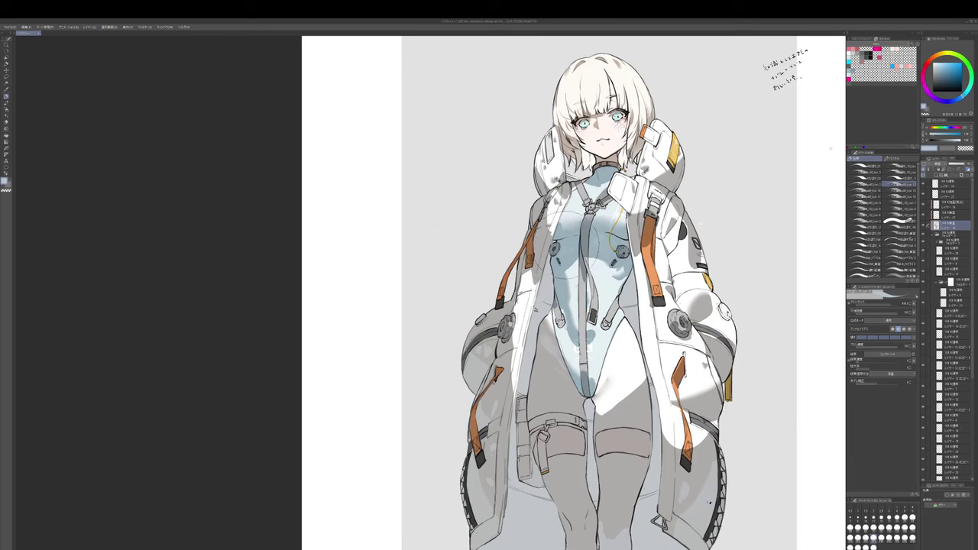
{"action": "key", "text": "e"}
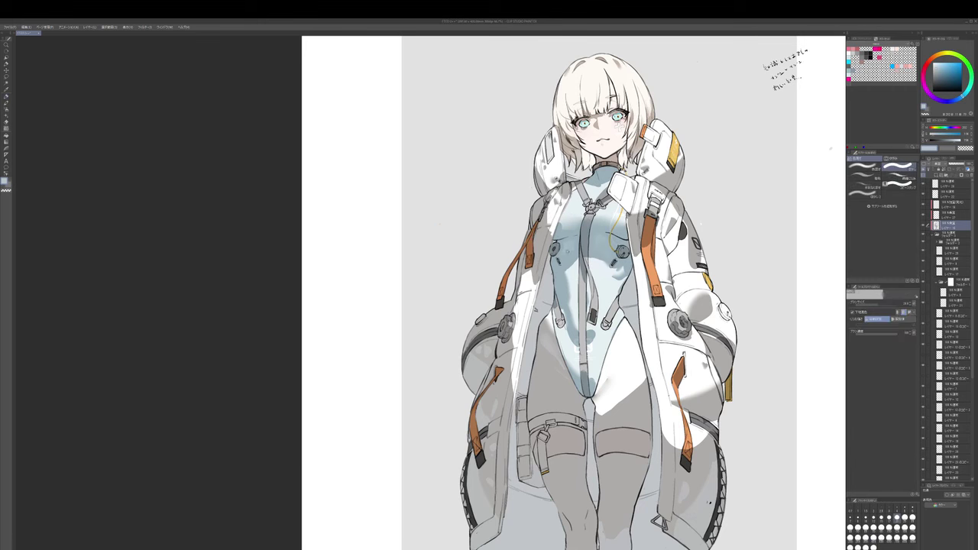
{"action": "key", "text": "p"}
- Sample the light blue of the chest on the viewer's left and soften its shading with an enlarged blending size
{"action": "left_click_drag", "start_coordinate": [566, 232], "coordinate": [573, 231]}
{"action": "left_click", "coordinate": [564, 227], "text": "alt"}
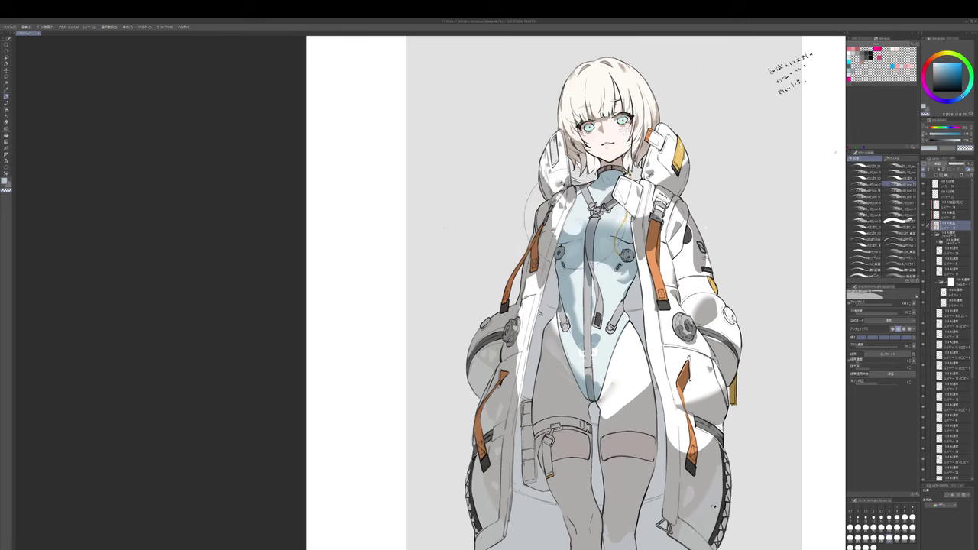
{"action": "key", "text": "e"}
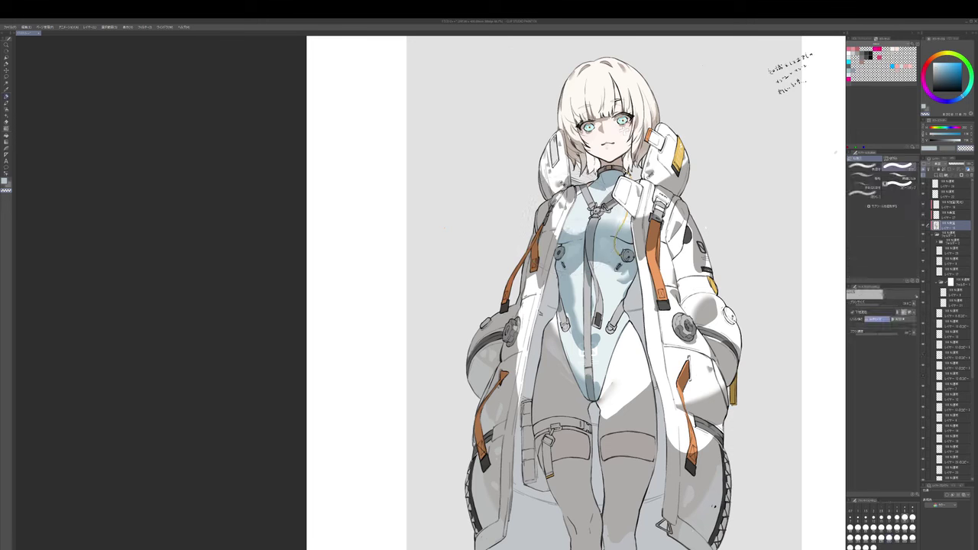
{"action": "key", "text": "]"}
{"action": "key", "text": "]"}
{"action": "key", "text": "b"}
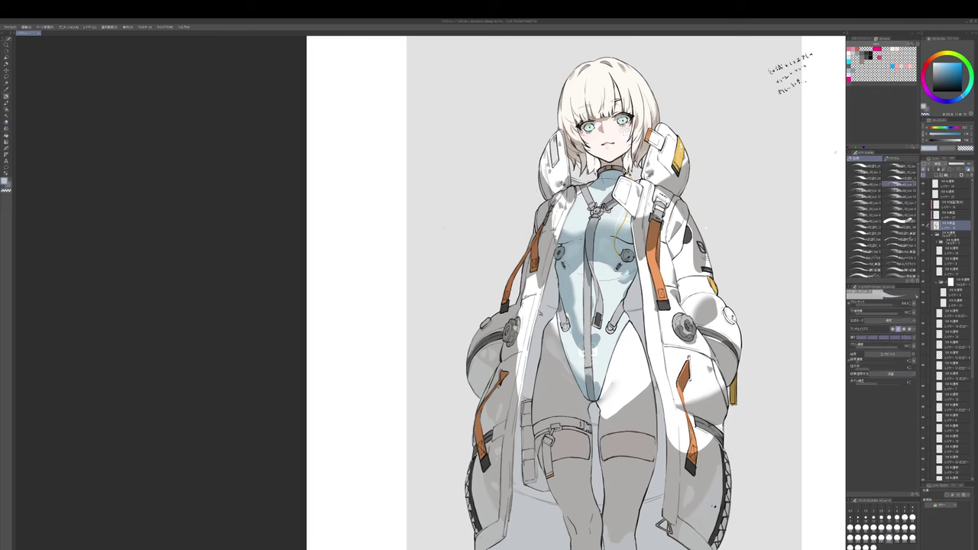
- Paint and blend the bodysuit shading on the viewer's right side of the chest, beside the yellow cord
{"action": "left_click_drag", "start_coordinate": [630, 220], "coordinate": [614, 247]}
{"action": "key", "text": "c"}
{"action": "left_click_drag", "start_coordinate": [616, 214], "coordinate": [625, 230]}
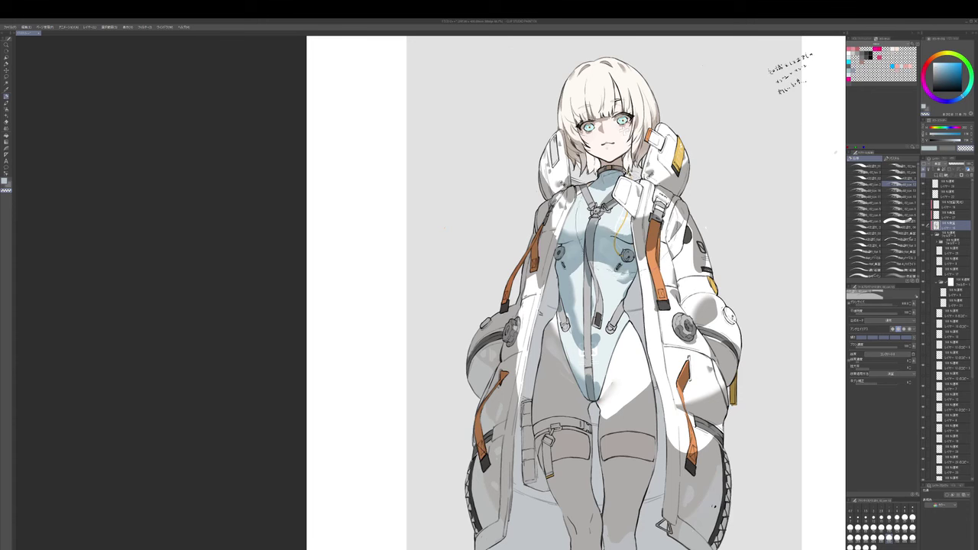
{"action": "key", "text": "e"}
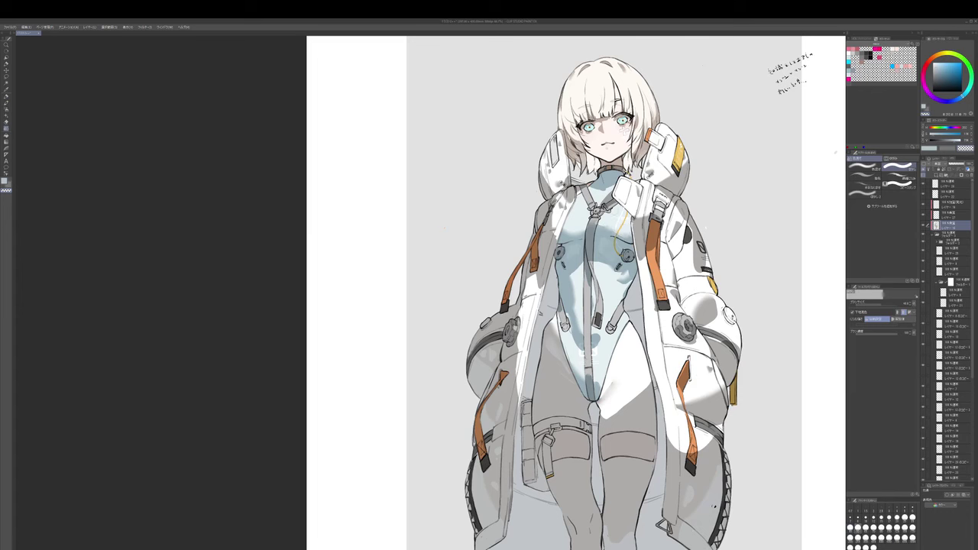
{"action": "key", "text": "b"}
- Touch up the chest shading on the viewer's left with a smaller brush
{"action": "key", "text": "["}
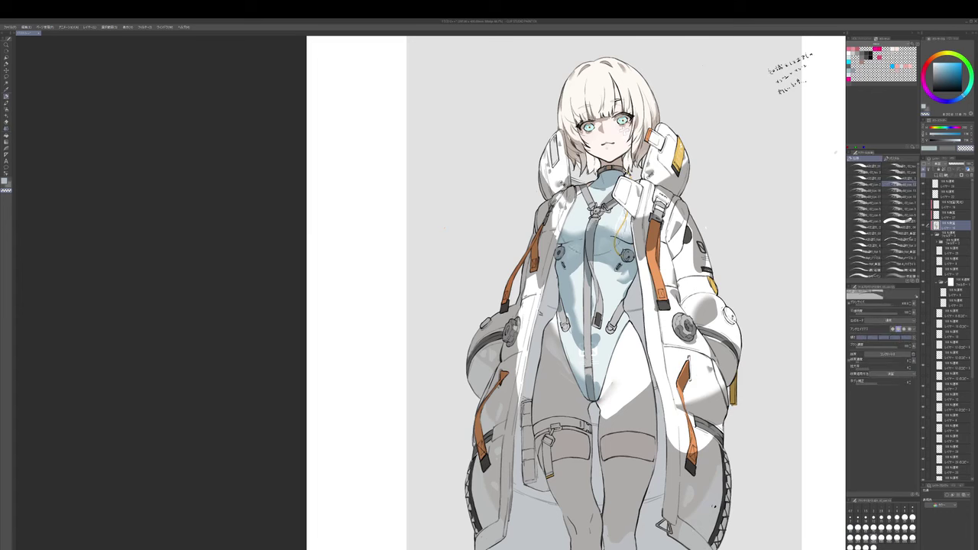
{"action": "key", "text": "["}
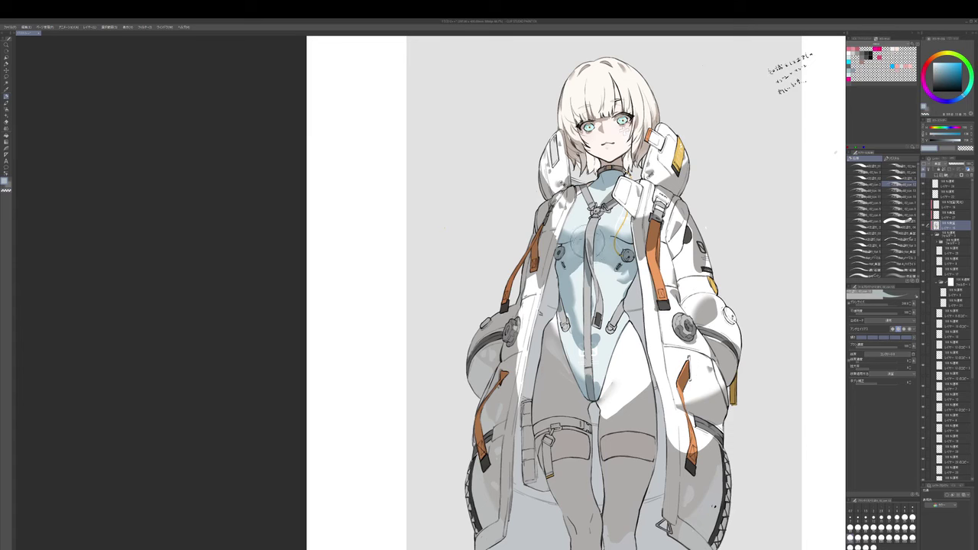
{"action": "key", "text": "c"}
{"action": "key", "text": "bracketleft"}
{"action": "left_click_drag", "start_coordinate": [588, 238], "coordinate": [591, 254]}
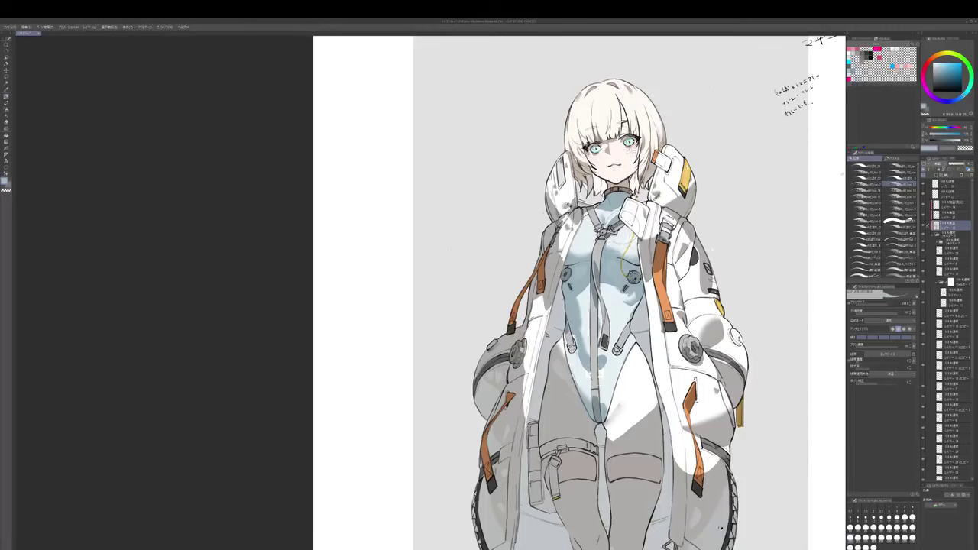
- Return to the bodysuit shading layer and blend the chest shading around the yellow cord with an enlarged brush
{"action": "scroll", "coordinate": [629, 262], "scroll_direction": "up", "scroll_amount": 1}
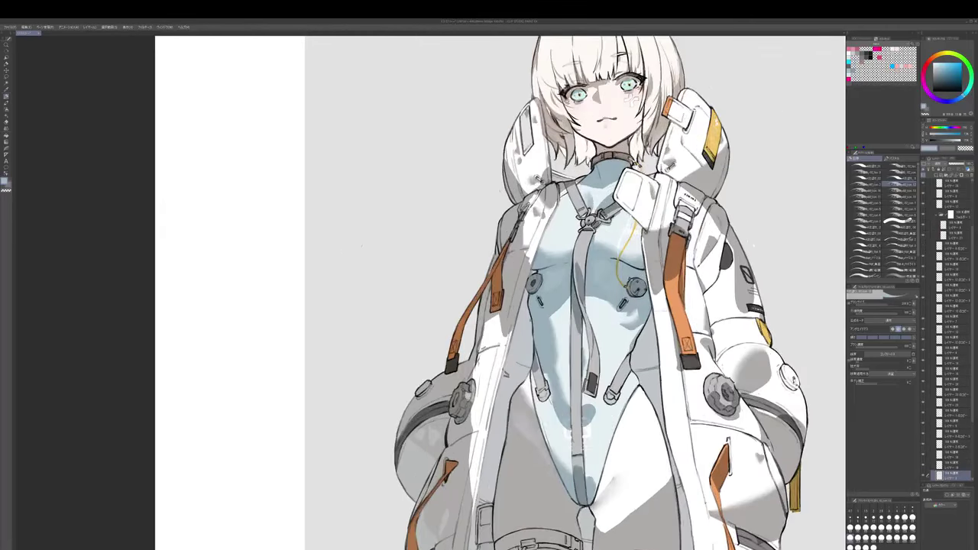
{"action": "key", "text": "r"}
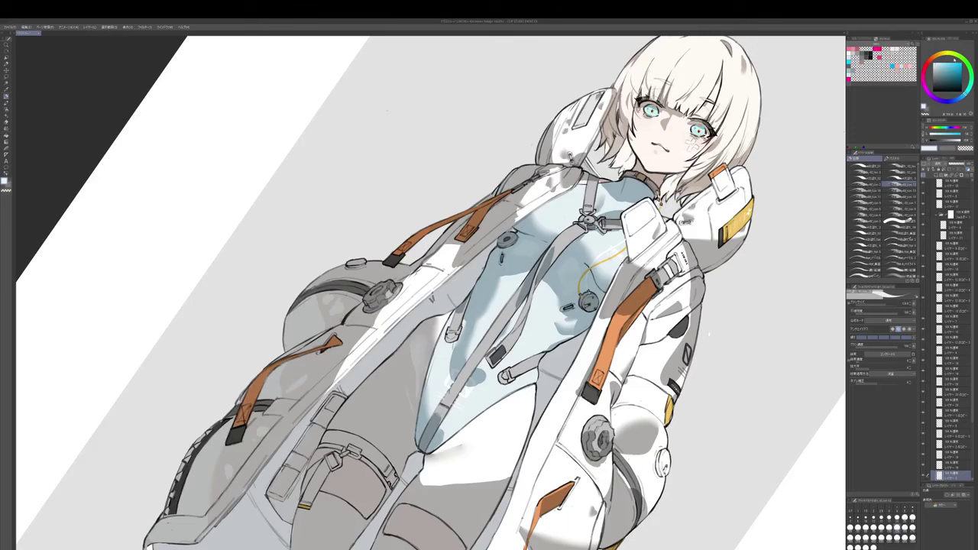
{"action": "key", "text": "p"}
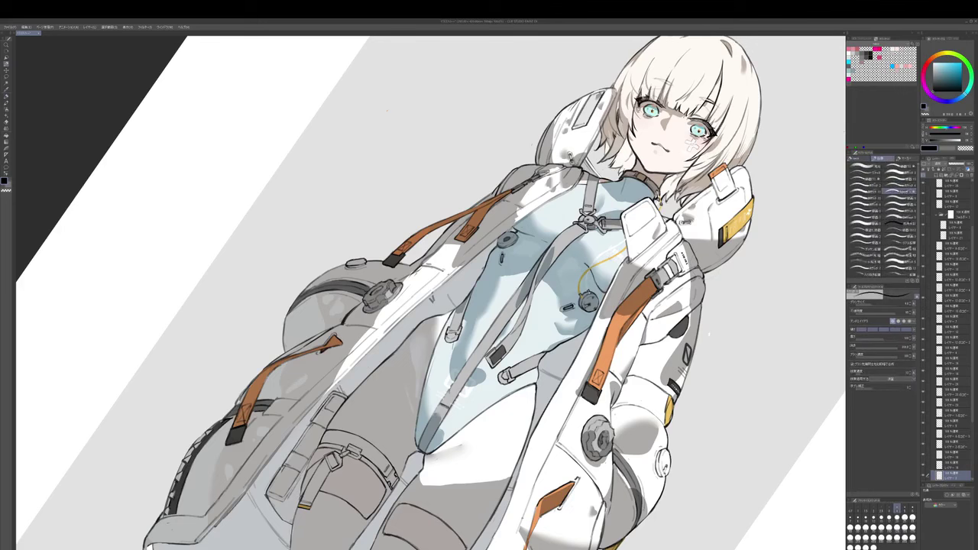
{"action": "key", "text": "b"}
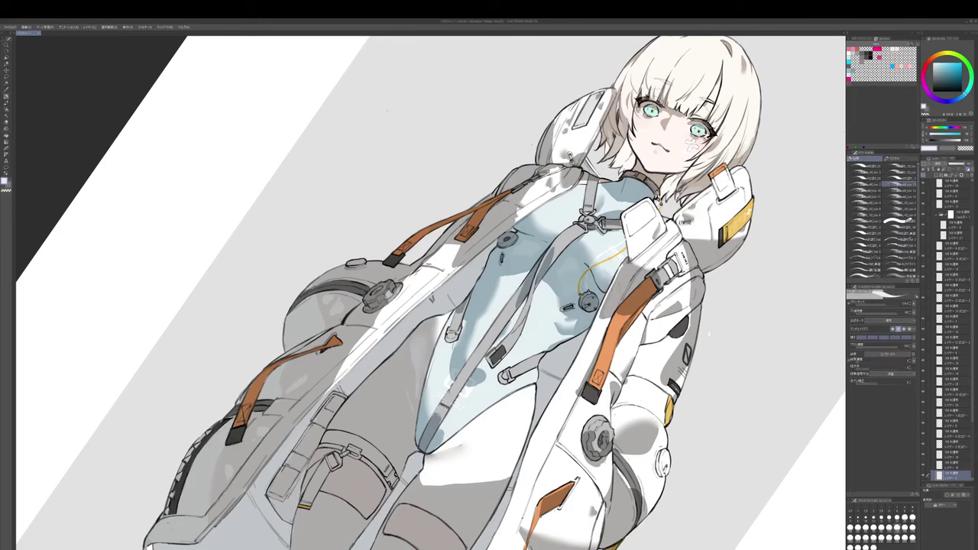
{"action": "mouse_move", "coordinate": [615, 268]}
{"action": "left_mouse_down"}
{"action": "mouse_move", "coordinate": [628, 273]}
{"action": "mouse_move", "coordinate": [618, 316]}
{"action": "mouse_move", "coordinate": [615, 286]}
{"action": "mouse_move", "coordinate": [605, 296]}
{"action": "mouse_move", "coordinate": [639, 295]}
{"action": "mouse_move", "coordinate": [653, 372]}
{"action": "left_mouse_up"}
{"action": "key", "text": "r"}
{"action": "left_click", "coordinate": [949, 184]}
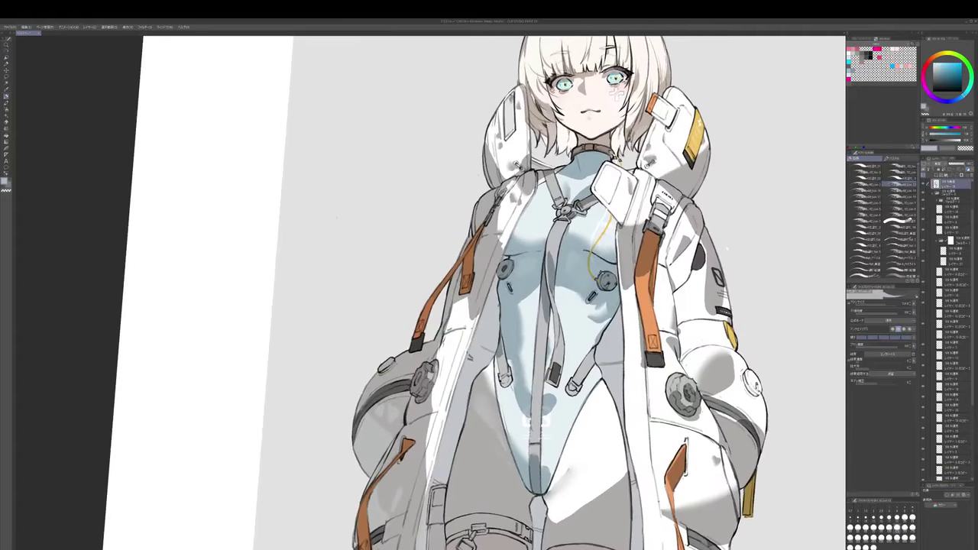
{"action": "key", "text": "bracketright"}
{"action": "key", "text": "bracketright"}
{"action": "left_click_drag", "start_coordinate": [605, 303], "coordinate": [609, 320]}
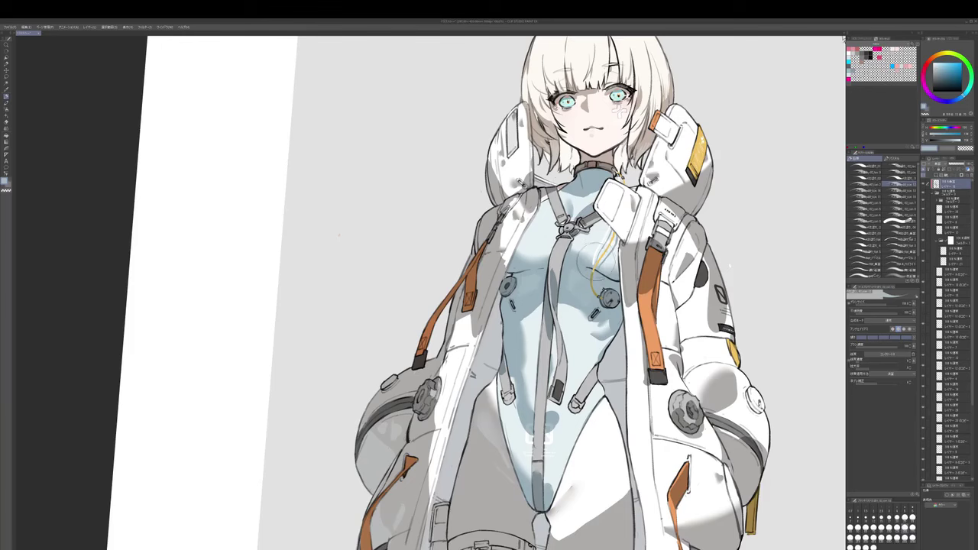
- Sample the skin tone near the chin and touch up the face shading around the nose and cheeks
{"action": "left_click_drag", "start_coordinate": [844, 38], "coordinate": [855, 88]}
{"action": "mouse_move", "coordinate": [600, 183]}
{"action": "left_mouse_down"}
{"action": "mouse_move", "coordinate": [599, 170]}
{"action": "mouse_move", "coordinate": [609, 182]}
{"action": "mouse_move", "coordinate": [603, 224]}
{"action": "left_mouse_up"}
{"action": "left_click", "coordinate": [596, 145], "text": "alt"}
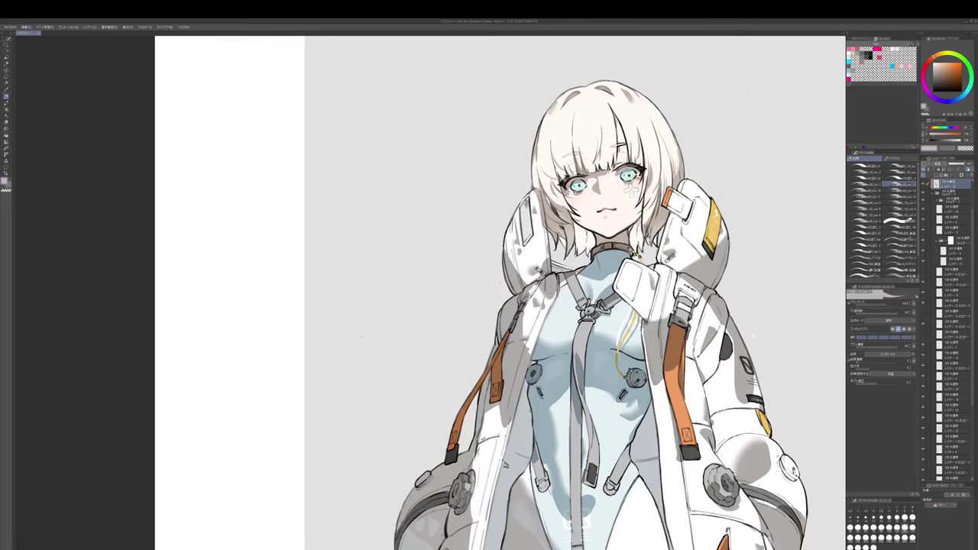
{"action": "left_click_drag", "start_coordinate": [601, 221], "coordinate": [604, 235]}
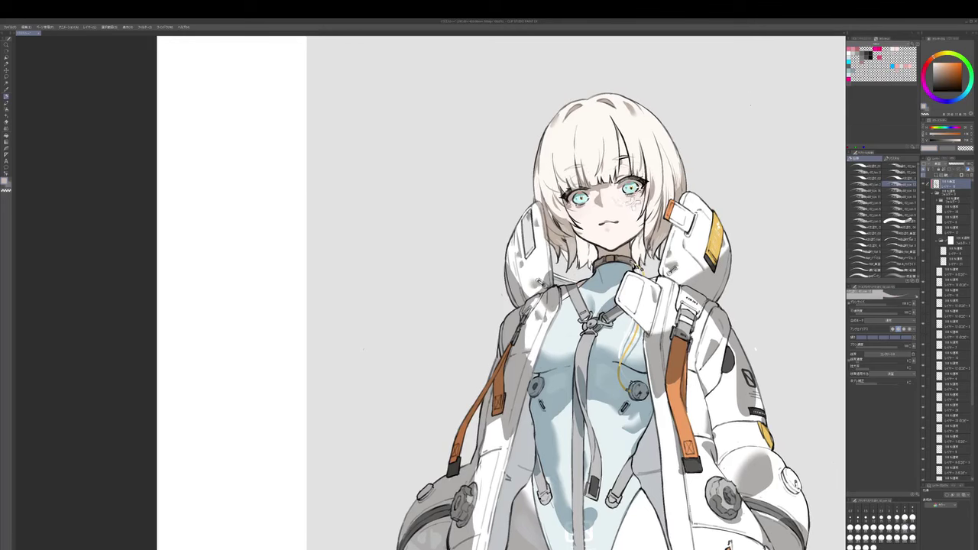
{"action": "left_click_drag", "start_coordinate": [634, 203], "coordinate": [643, 200]}
{"action": "key", "text": "j"}
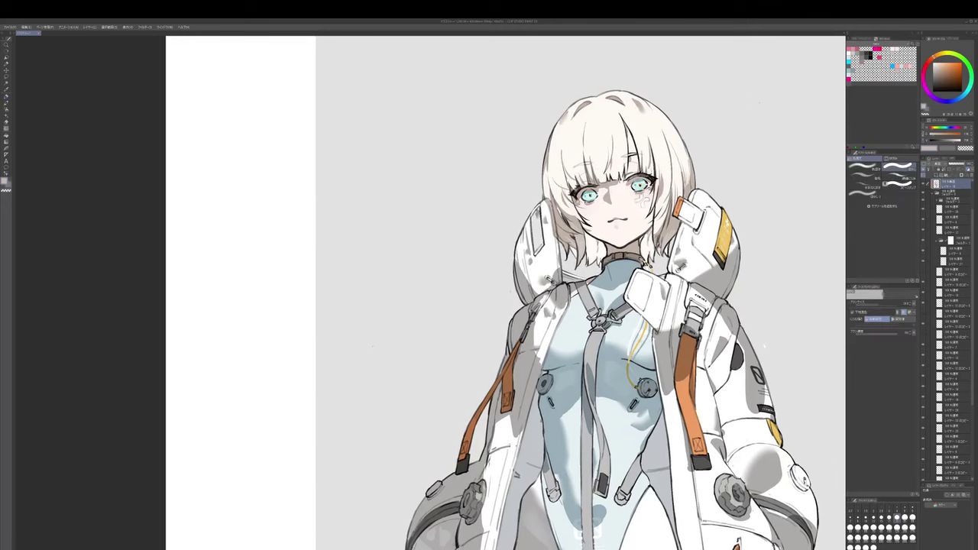
{"action": "key", "text": "b"}
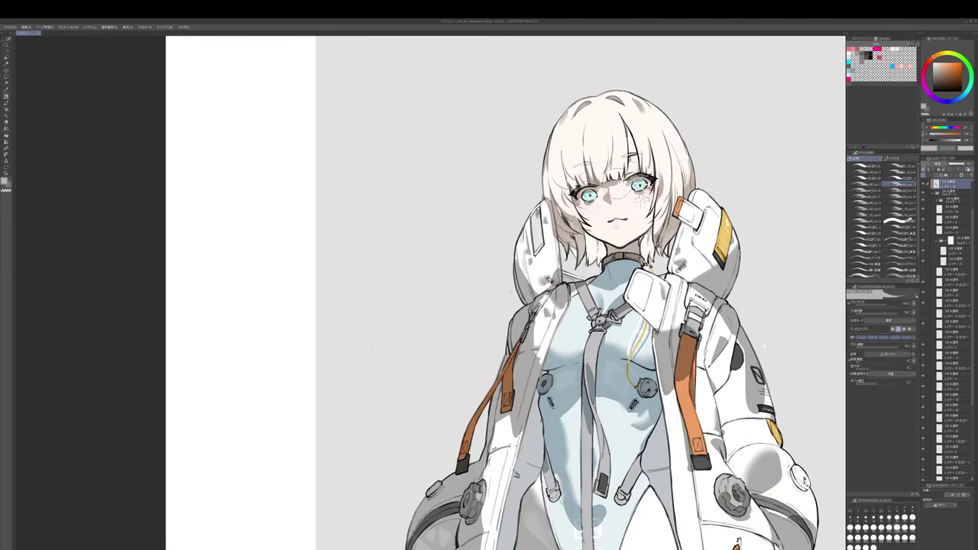
{"action": "left_click_drag", "start_coordinate": [652, 142], "coordinate": [645, 161]}
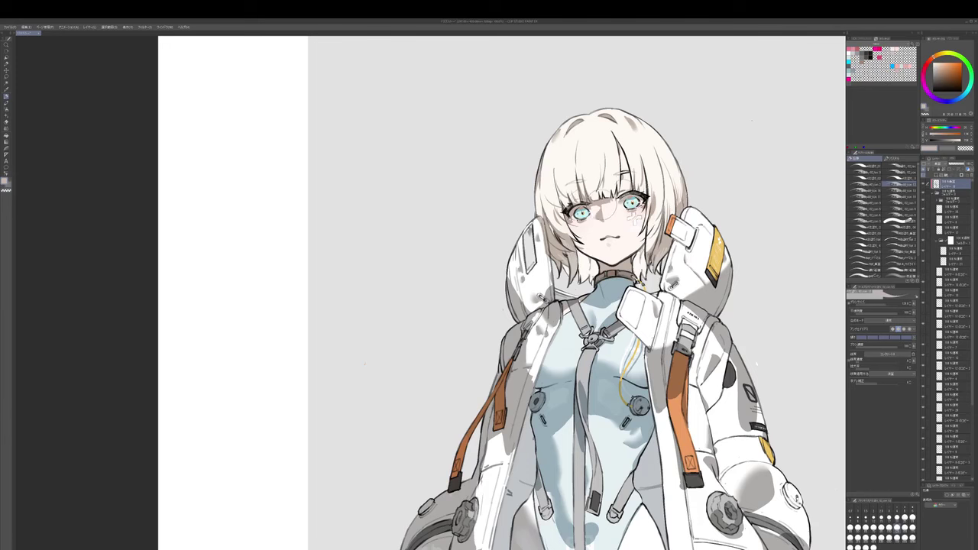
{"action": "mouse_move", "coordinate": [606, 217]}
{"action": "left_mouse_down"}
{"action": "mouse_move", "coordinate": [600, 222]}
{"action": "mouse_move", "coordinate": [614, 208]}
{"action": "left_mouse_up"}
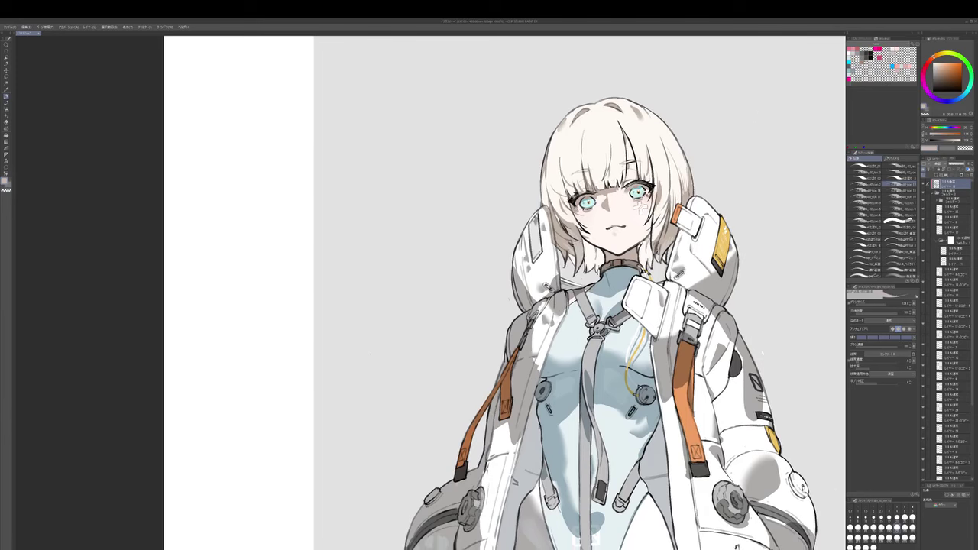
{"action": "left_click_drag", "start_coordinate": [641, 280], "coordinate": [628, 163]}
- Sample the bodysuit's blue and soften the abdomen shading with an enlarged brush
{"action": "scroll", "coordinate": [637, 242], "scroll_direction": "down", "scroll_amount": 1}
{"action": "left_click", "coordinate": [578, 233], "text": "alt"}
{"action": "key", "text": "bracketright"}
{"action": "key", "text": "bracketright"}
{"action": "key", "text": "bracketright"}
{"action": "key", "text": "bracketright"}
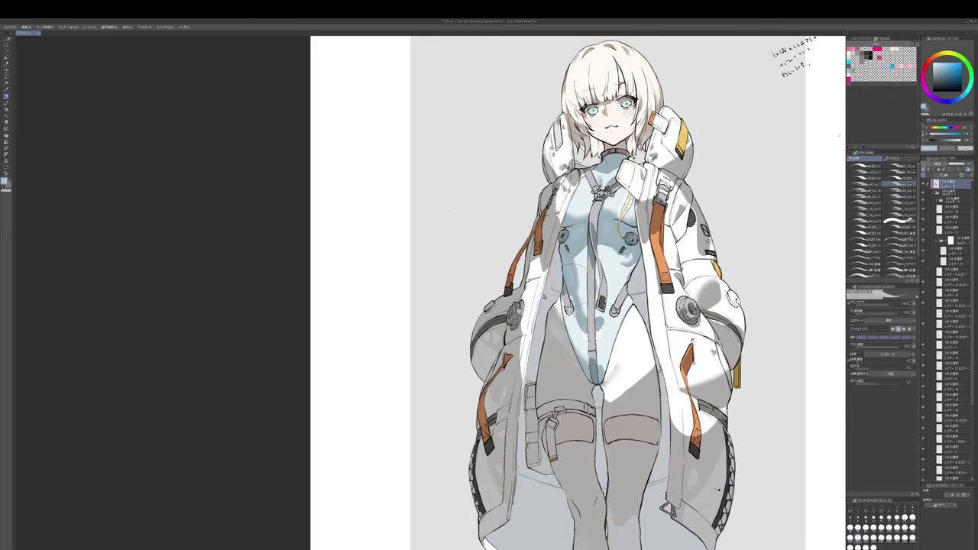
{"action": "key", "text": "e"}
{"action": "left_click_drag", "start_coordinate": [574, 283], "coordinate": [575, 278]}
{"action": "key", "text": "p"}
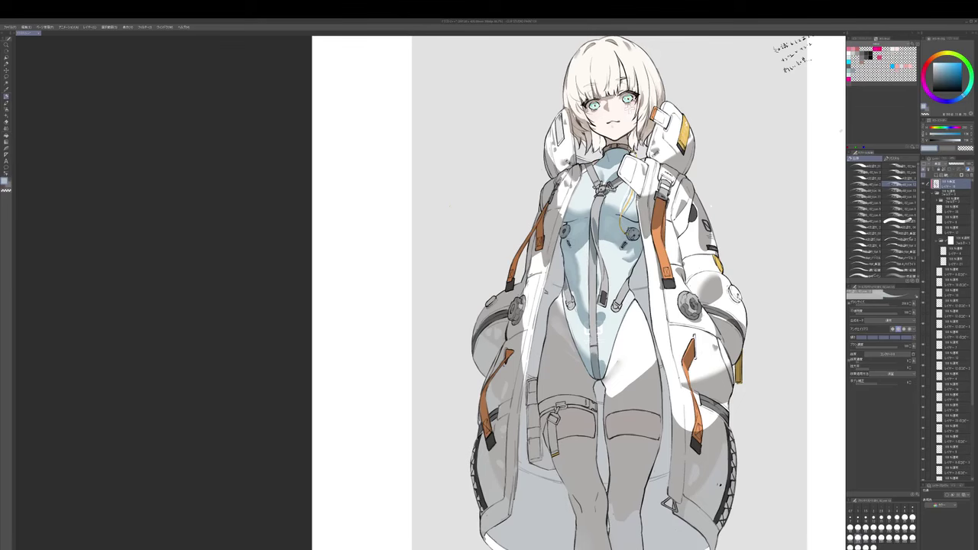
- Add a new layer for shading clipped to the layer of the coat's inner lining
{"action": "key", "text": "j"}
{"action": "left_click_drag", "start_coordinate": [668, 378], "coordinate": [685, 309]}
{"action": "scroll", "coordinate": [679, 351], "scroll_direction": "down", "scroll_amount": 2}
{"action": "left_click", "coordinate": [685, 308], "text": "ctrl+shift"}
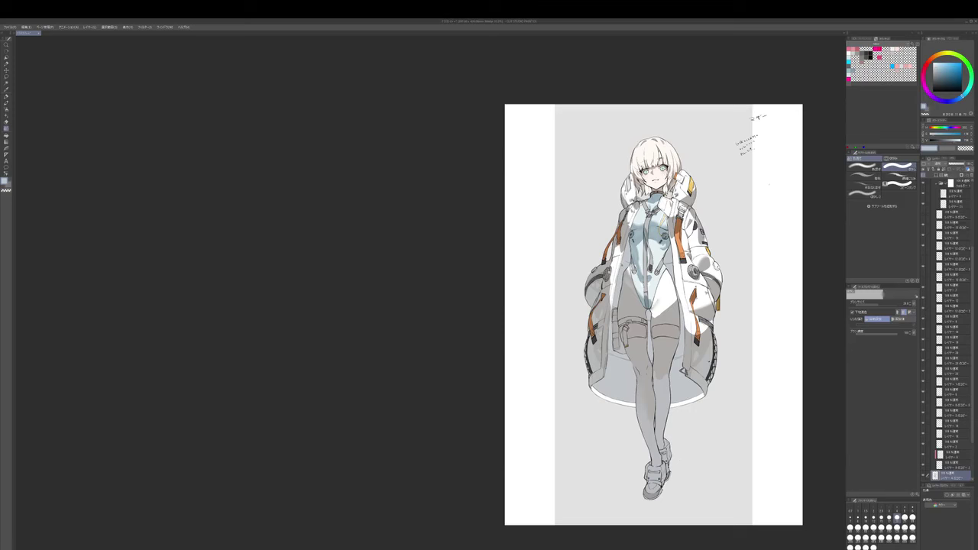
{"action": "left_click", "coordinate": [651, 237], "text": "ctrl+shift"}
{"action": "key", "text": "b"}
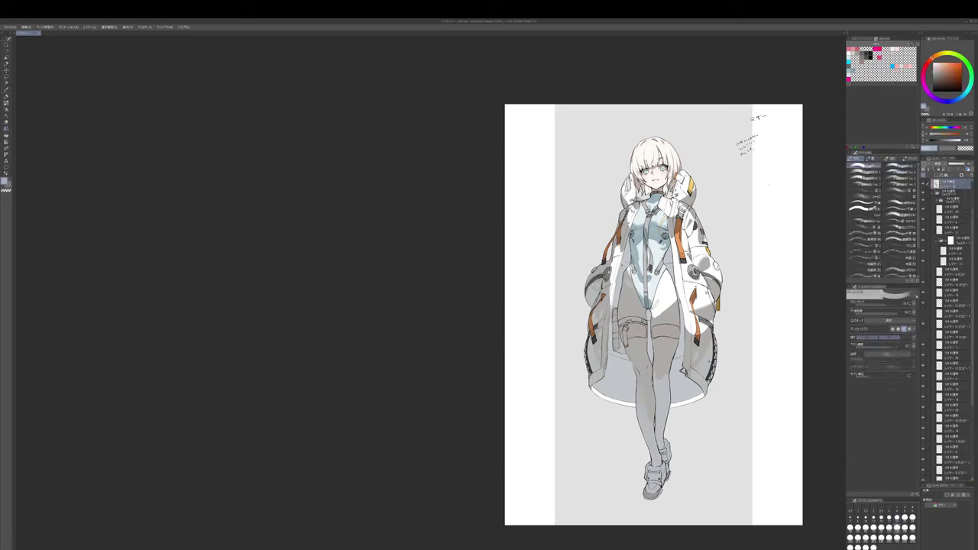
{"action": "key", "text": "ctrl+shift+n"}
{"action": "key", "text": "ctrl+alt+g"}
- Shade the coat's inner lining behind the legs with a soft gray gradient, using a greatly enlarged brush and lightening part of it
{"action": "key", "text": "]"}
{"action": "key", "text": "]"}
{"action": "key", "text": "]"}
{"action": "key", "text": "]"}
{"action": "key", "text": "]"}
{"action": "key", "text": "]"}
{"action": "key", "text": "]"}
{"action": "key", "text": "]"}
{"action": "key", "text": "]"}
{"action": "key", "text": "]"}
{"action": "key", "text": "]"}
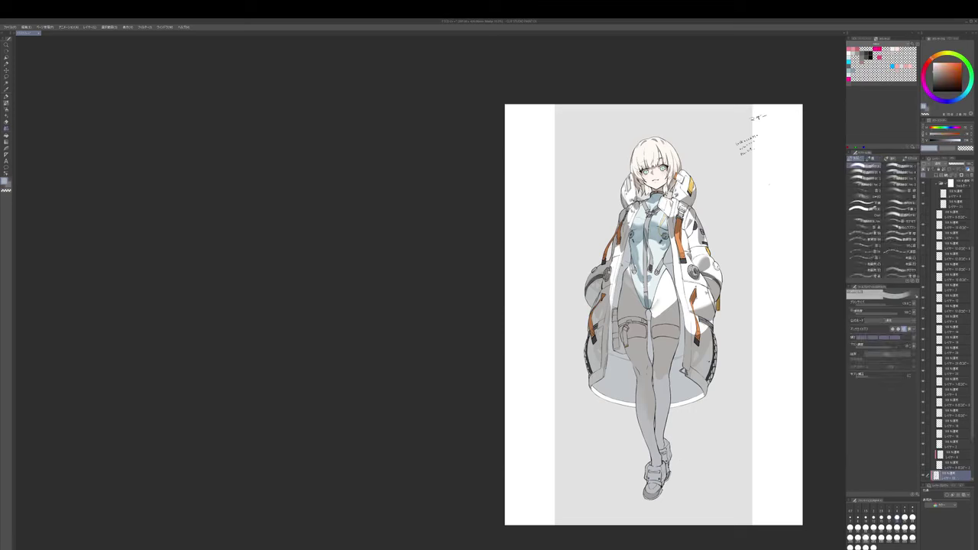
{"action": "key", "text": "ctrl+z"}
{"action": "left_click", "coordinate": [936, 177]}
{"action": "mouse_move", "coordinate": [654, 343]}
{"action": "left_mouse_down"}
{"action": "mouse_move", "coordinate": [638, 367]}
{"action": "mouse_move", "coordinate": [692, 335]}
{"action": "left_mouse_up"}
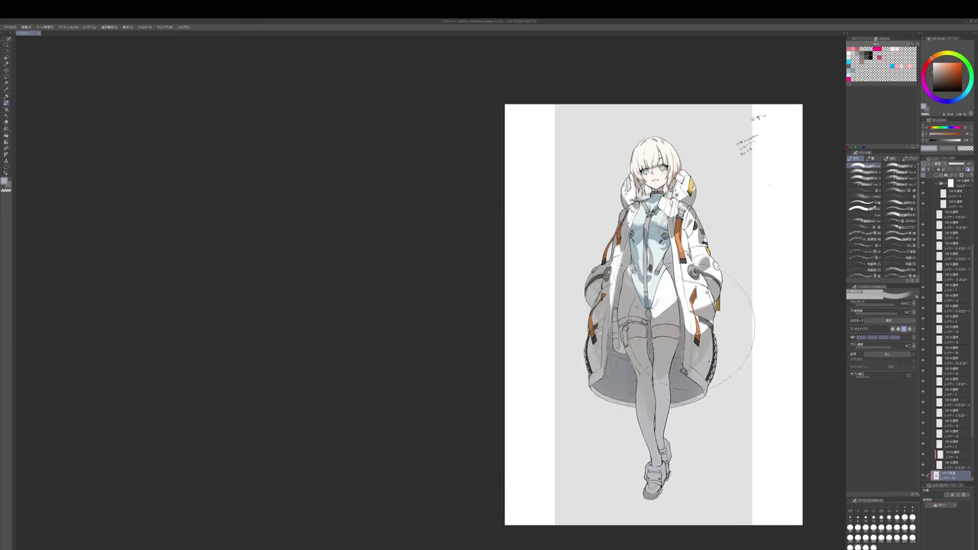
{"action": "key", "text": "c"}
{"action": "key", "text": "c"}
{"action": "mouse_move", "coordinate": [671, 301]}
{"action": "left_mouse_down"}
{"action": "mouse_move", "coordinate": [652, 347]}
{"action": "mouse_move", "coordinate": [656, 337]}
{"action": "left_mouse_up"}
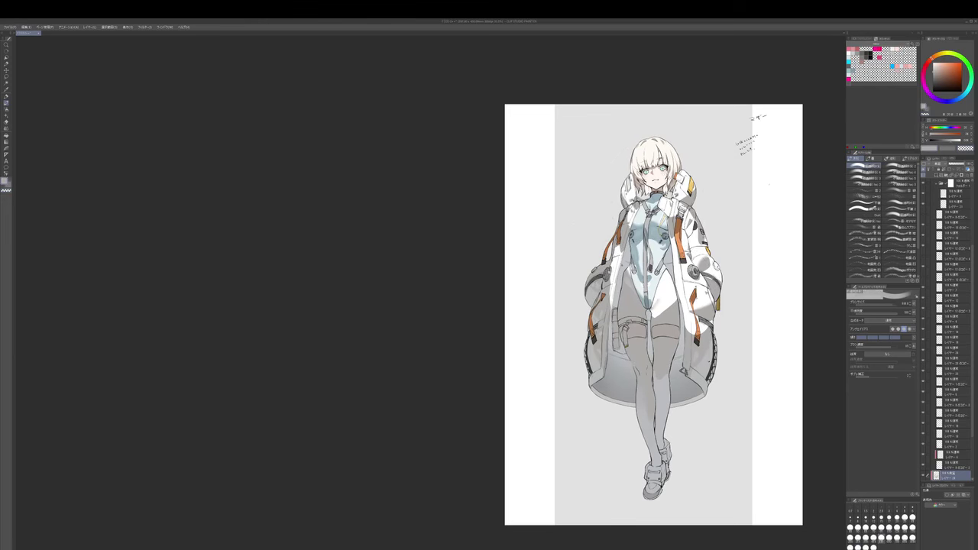
{"action": "left_click_drag", "start_coordinate": [697, 197], "coordinate": [688, 231]}
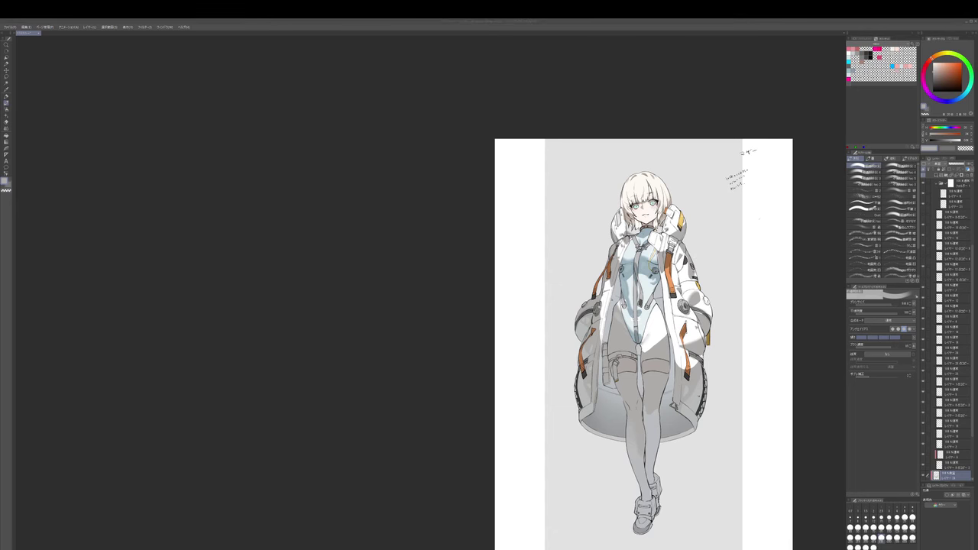
- Select the gray background panel's layer and lighten it with a tonal adjustment
{"action": "left_click", "coordinate": [480, 104]}
{"action": "scroll", "coordinate": [673, 238], "scroll_direction": "down", "scroll_amount": 3}
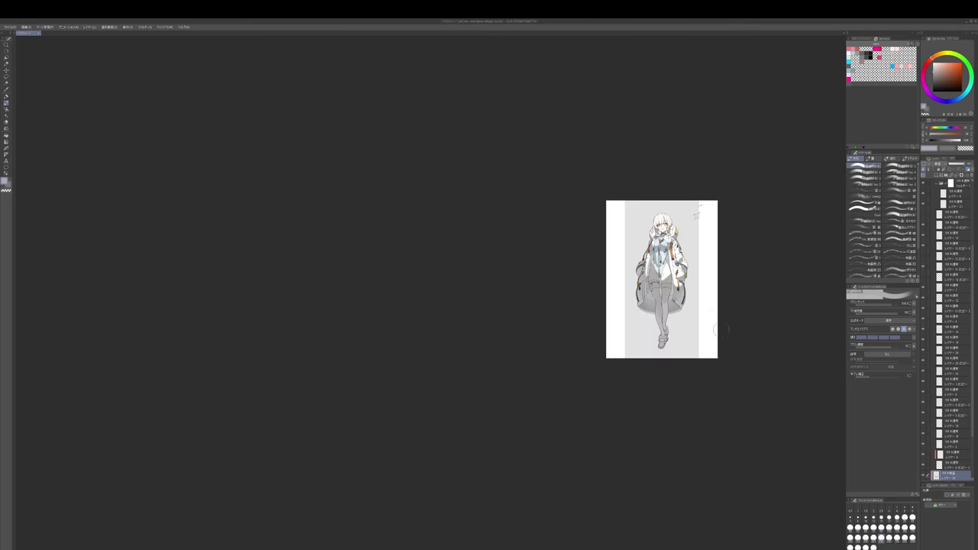
{"action": "scroll", "coordinate": [707, 333], "scroll_direction": "up", "scroll_amount": 2}
{"action": "left_click", "coordinate": [701, 304], "text": "ctrl+shift"}
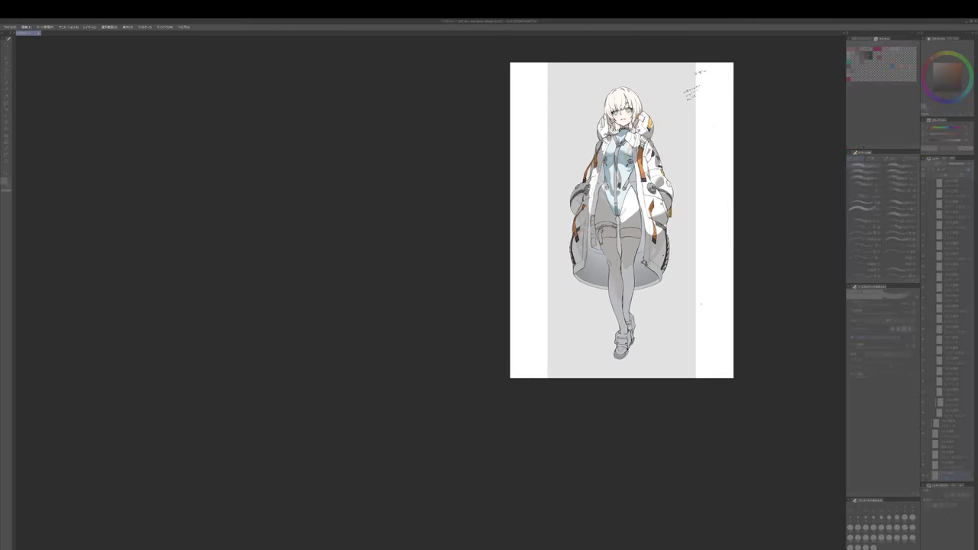
{"action": "left_click", "coordinate": [676, 128]}
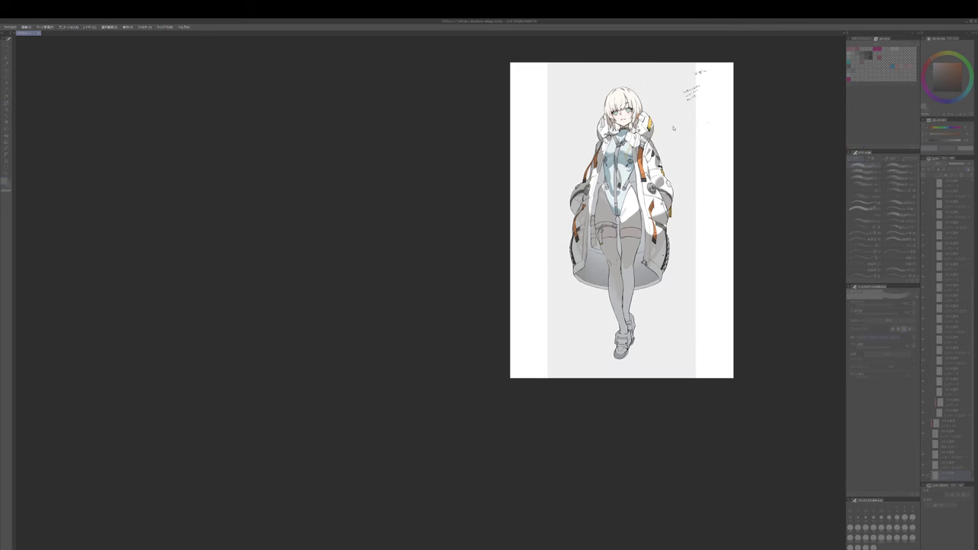
{"action": "left_click", "coordinate": [674, 128]}
- Sample the background panel's color, shift its hue to blue and recolor the panel a pale bluish gray
{"action": "left_click_drag", "start_coordinate": [687, 150], "coordinate": [689, 174]}
{"action": "left_click", "coordinate": [723, 154], "text": "alt"}
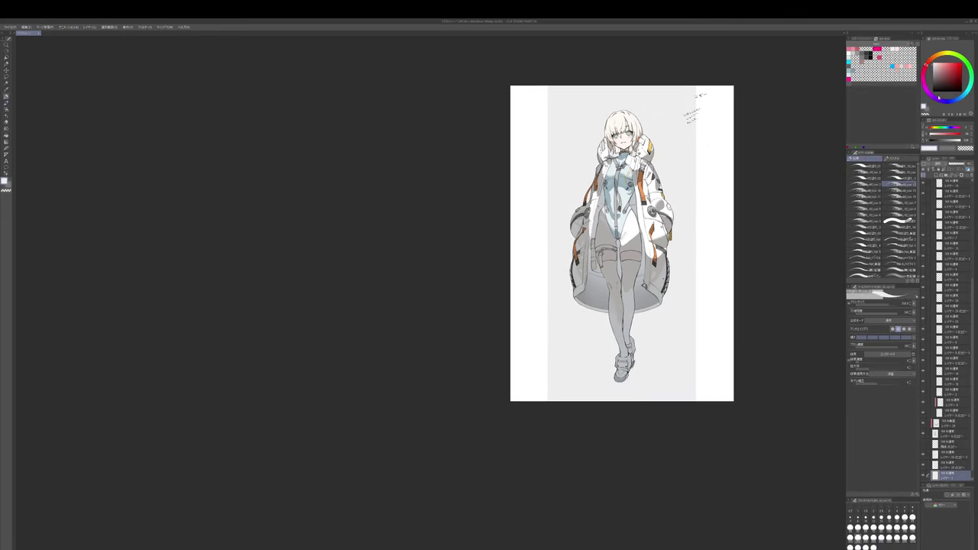
{"action": "left_click", "coordinate": [971, 90]}
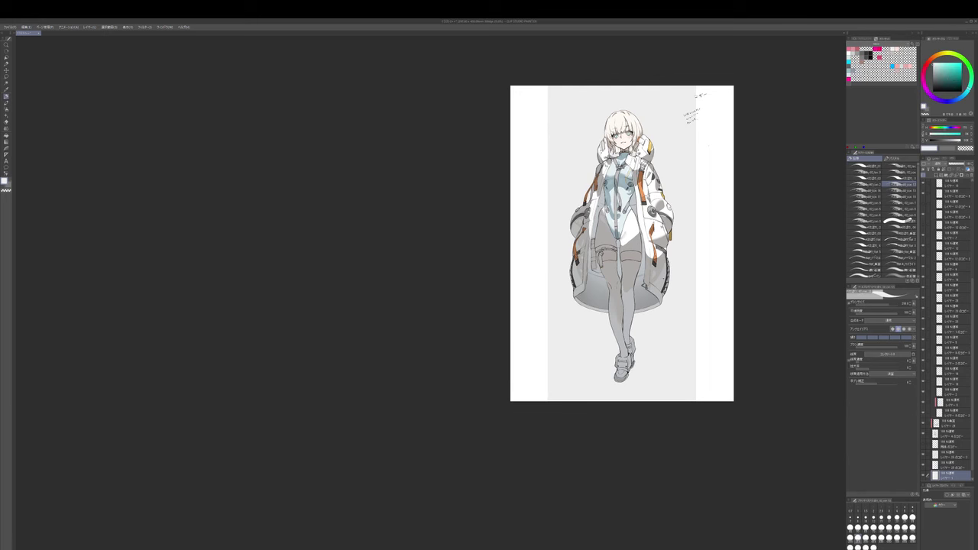
{"action": "left_click", "coordinate": [46, 549]}
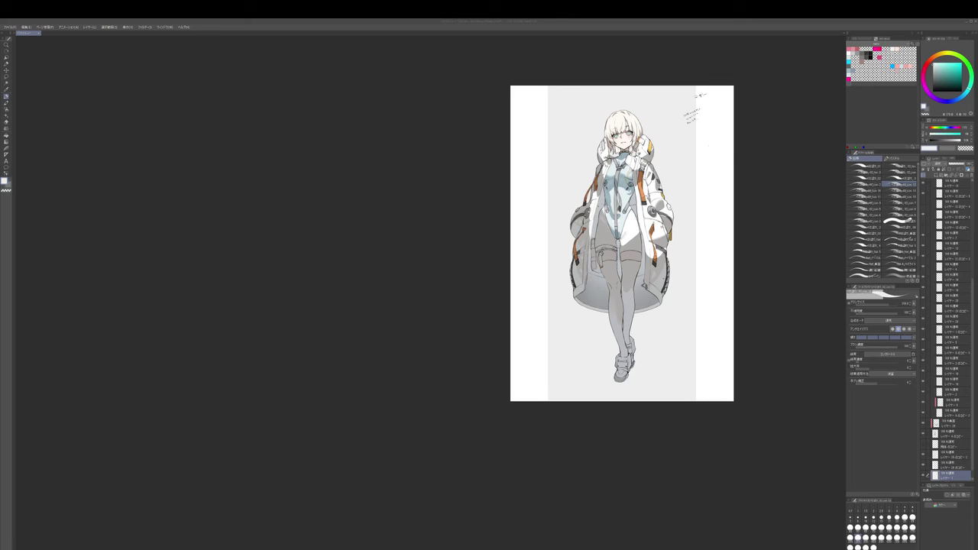
{"action": "left_click", "coordinate": [973, 136]}
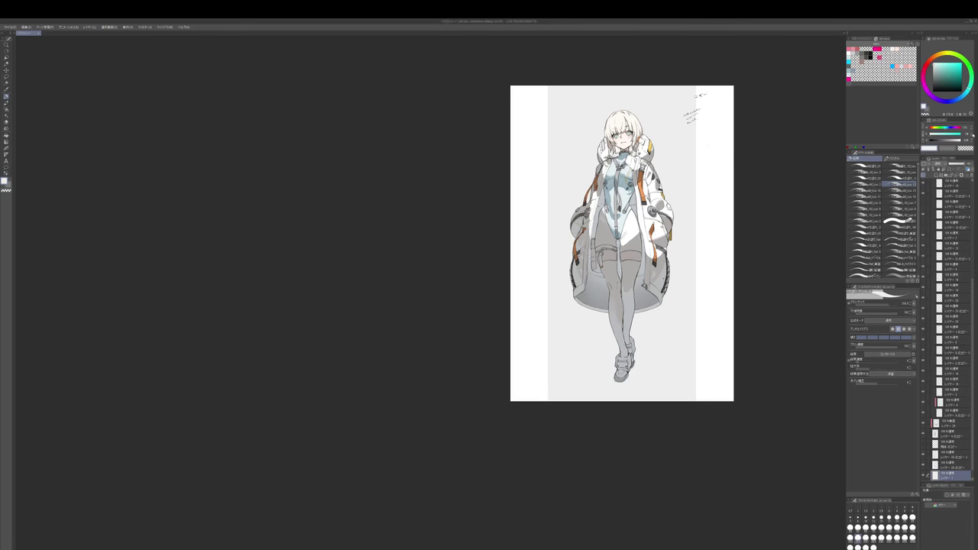
{"action": "left_click_drag", "start_coordinate": [700, 209], "coordinate": [715, 225]}
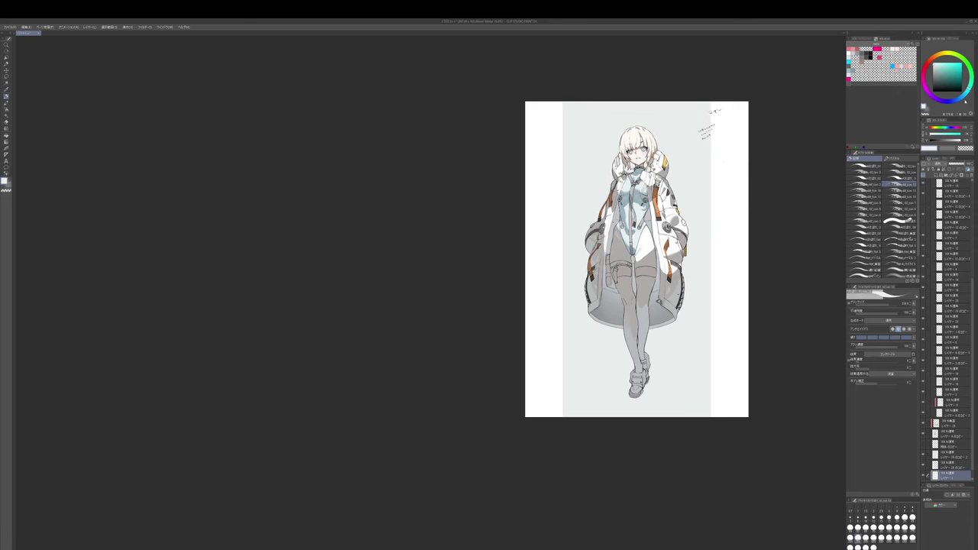
{"action": "left_click_drag", "start_coordinate": [966, 99], "coordinate": [952, 102]}
{"action": "left_click_drag", "start_coordinate": [734, 230], "coordinate": [735, 244]}
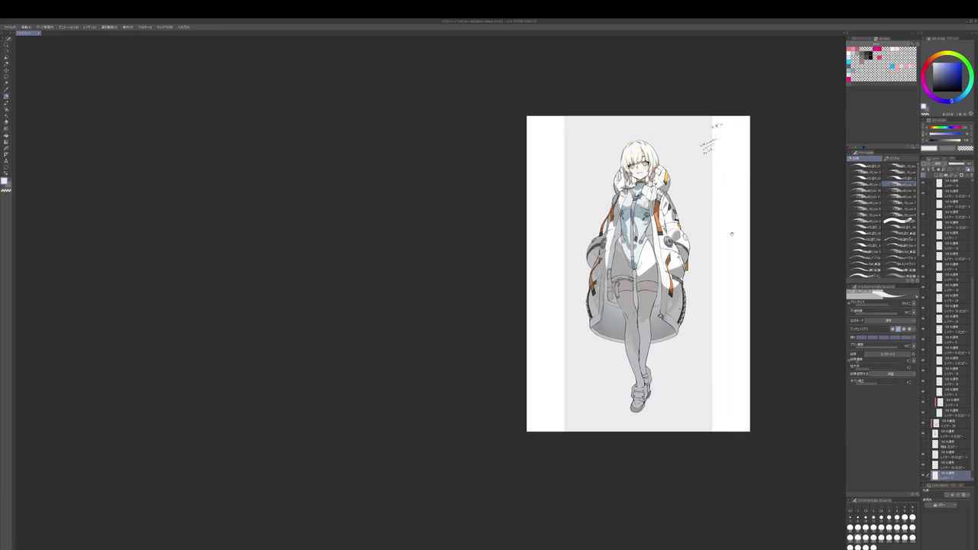
- Sample the stocking's gray and smooth the shading around the knee and shin of the leg on the viewer's left
{"action": "scroll", "coordinate": [650, 351], "scroll_direction": "up", "scroll_amount": 2}
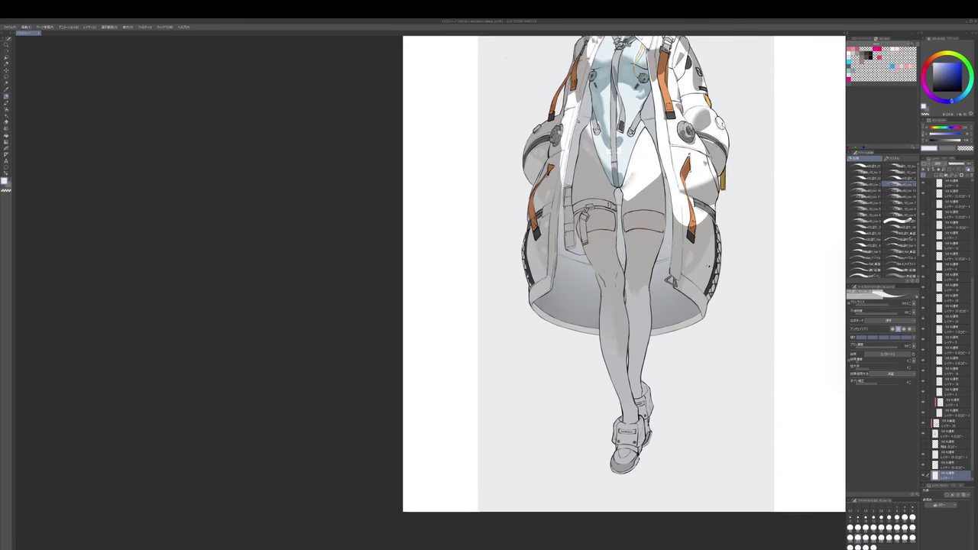
{"action": "left_click", "coordinate": [611, 309], "text": "ctrl+shift"}
{"action": "key", "text": "b"}
{"action": "left_click", "coordinate": [609, 313], "text": "alt"}
{"action": "key", "text": "["}
{"action": "key", "text": "["}
{"action": "key", "text": "["}
{"action": "key", "text": "["}
{"action": "mouse_move", "coordinate": [611, 317]}
{"action": "left_mouse_down"}
{"action": "mouse_move", "coordinate": [605, 352]}
{"action": "mouse_move", "coordinate": [622, 358]}
{"action": "left_mouse_up"}
{"action": "left_click", "coordinate": [611, 332], "text": "alt"}
{"action": "key", "text": "["}
{"action": "key", "text": "["}
{"action": "key", "text": "["}
{"action": "left_click", "coordinate": [617, 343], "text": "alt"}
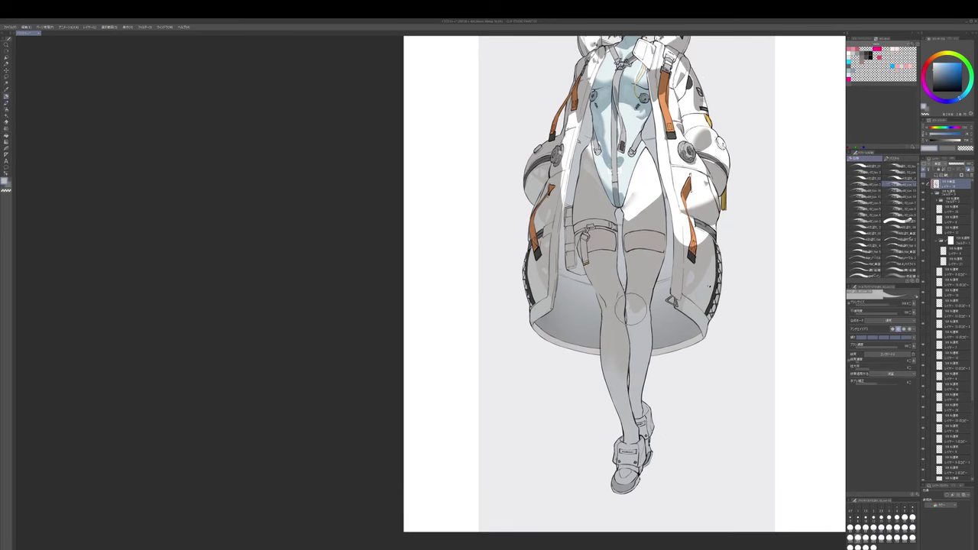
- Sample the stocking's grays and blend the shadow edge below the knee of the leg on the viewer's right
{"action": "key", "text": "b"}
{"action": "left_click", "coordinate": [640, 307], "text": "alt"}
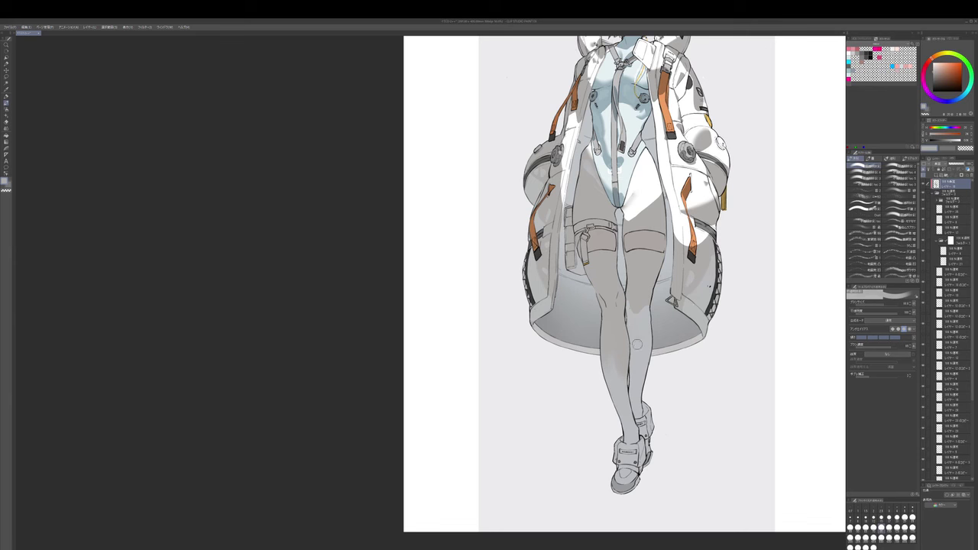
{"action": "key", "text": "]"}
{"action": "left_click", "coordinate": [638, 324], "text": "alt"}
{"action": "key", "text": "["}
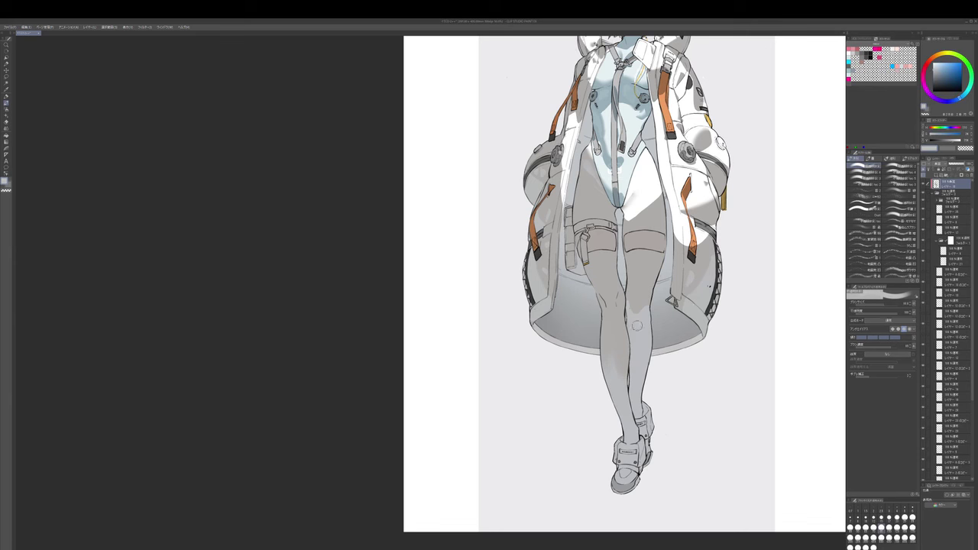
{"action": "left_click", "coordinate": [637, 342], "text": "alt"}
{"action": "key", "text": "]"}
{"action": "key", "text": "]"}
{"action": "left_click_drag", "start_coordinate": [644, 372], "coordinate": [647, 354]}
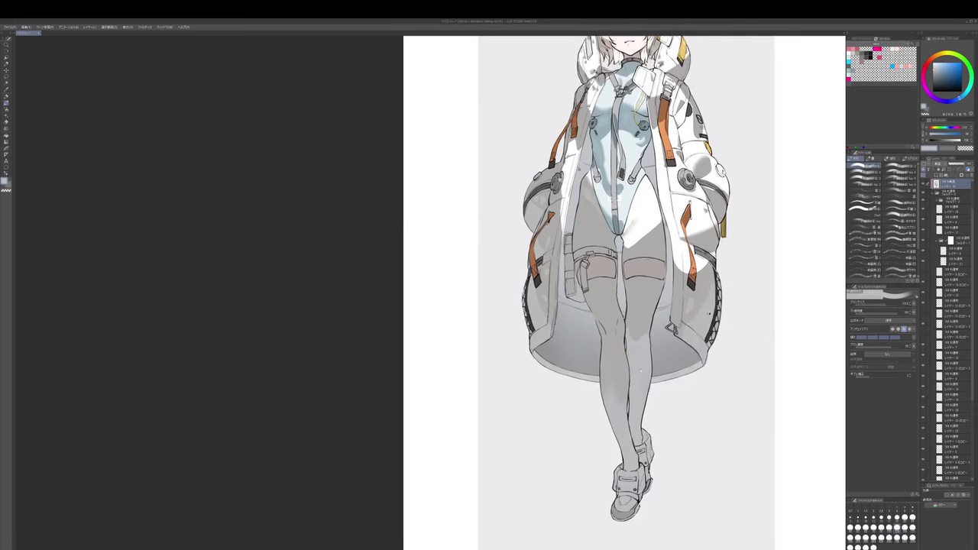
{"action": "left_click_drag", "start_coordinate": [640, 306], "coordinate": [642, 359]}
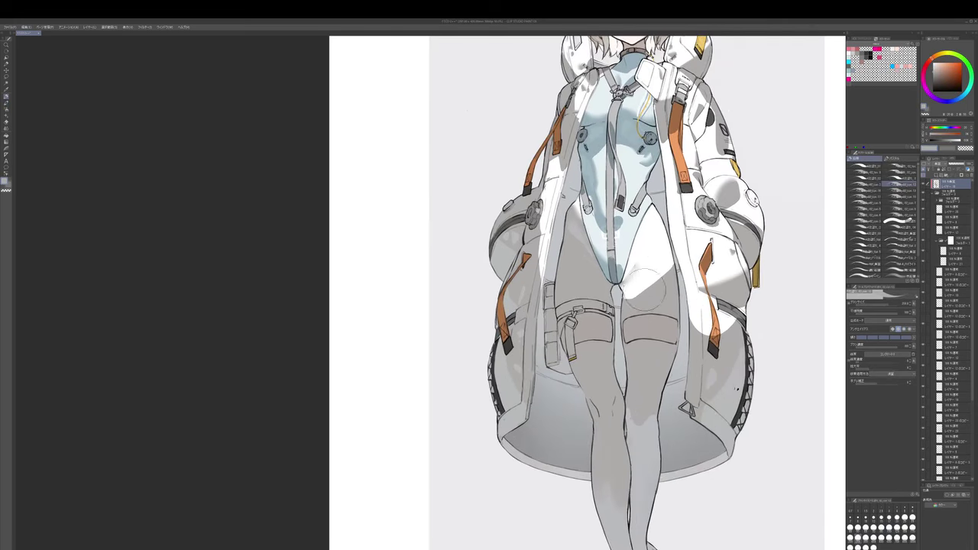
- Sample the bodysuit's blues and blend the shading on its lower abdomen
{"action": "key", "text": "j"}
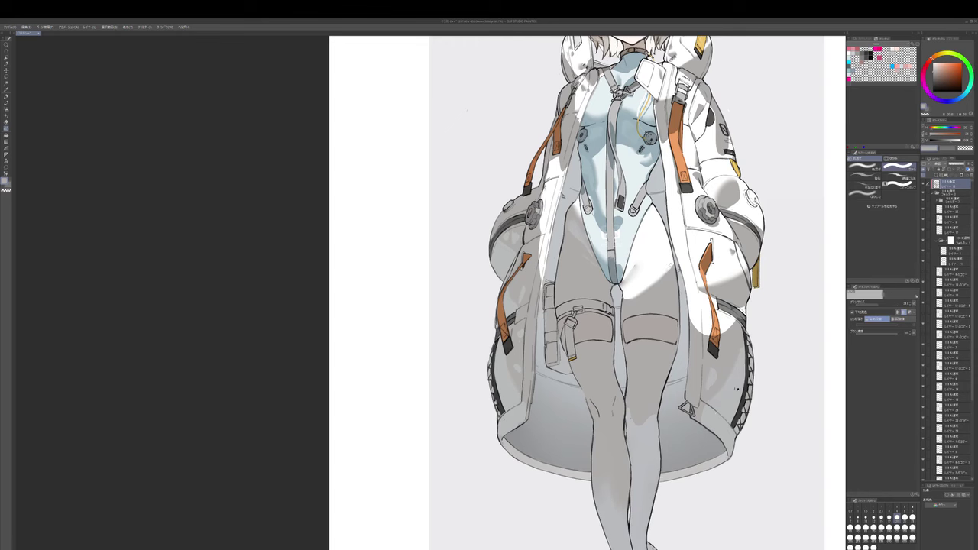
{"action": "key", "text": "b"}
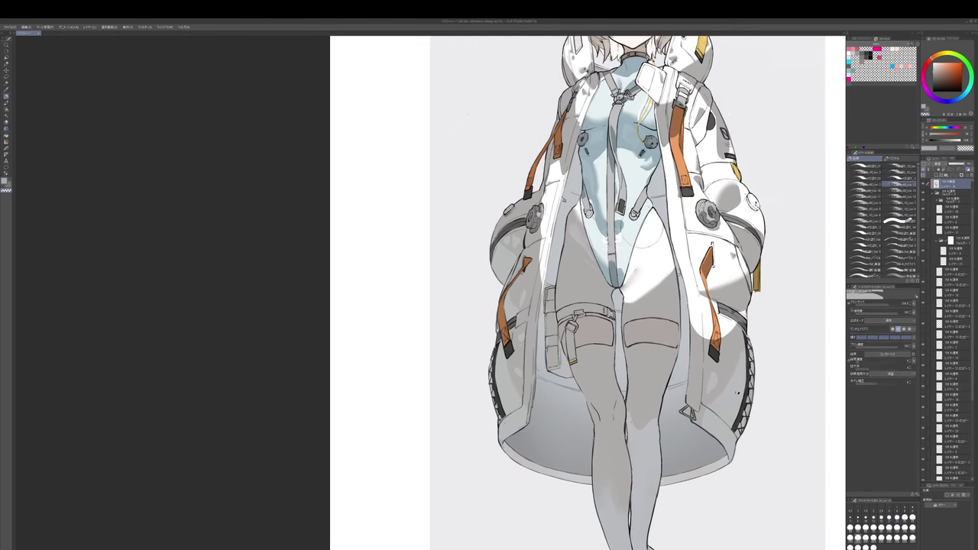
{"action": "left_click_drag", "start_coordinate": [620, 232], "coordinate": [619, 254]}
{"action": "left_click", "coordinate": [609, 256], "text": "alt"}
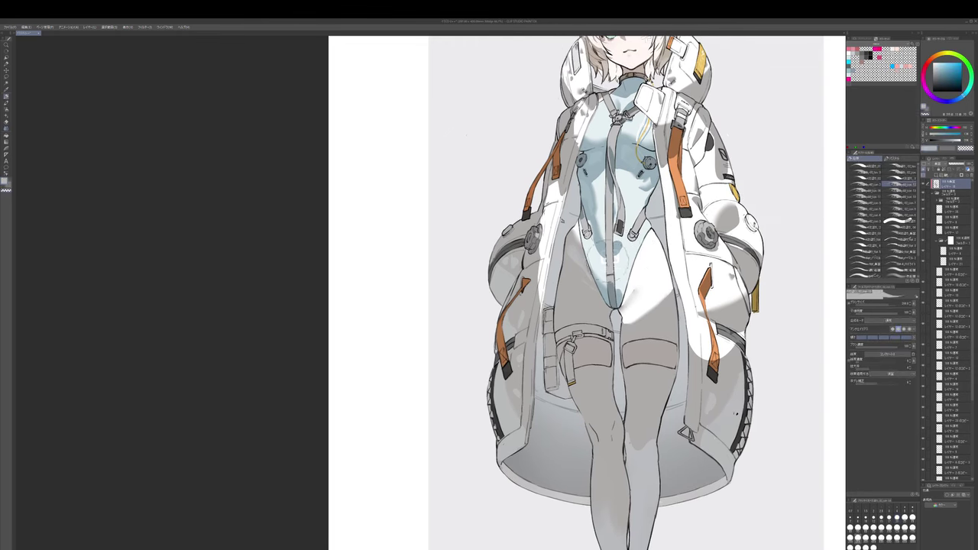
{"action": "left_click", "coordinate": [613, 258], "text": "alt"}
{"action": "key", "text": "p"}
{"action": "left_click_drag", "start_coordinate": [610, 260], "coordinate": [609, 306]}
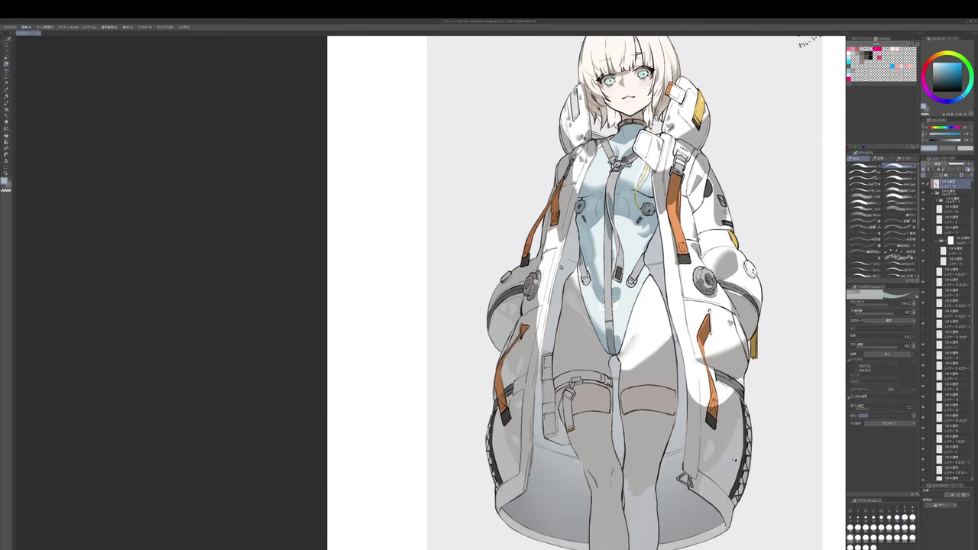
{"action": "key", "text": "p"}
{"action": "left_click", "coordinate": [641, 161], "text": "alt"}
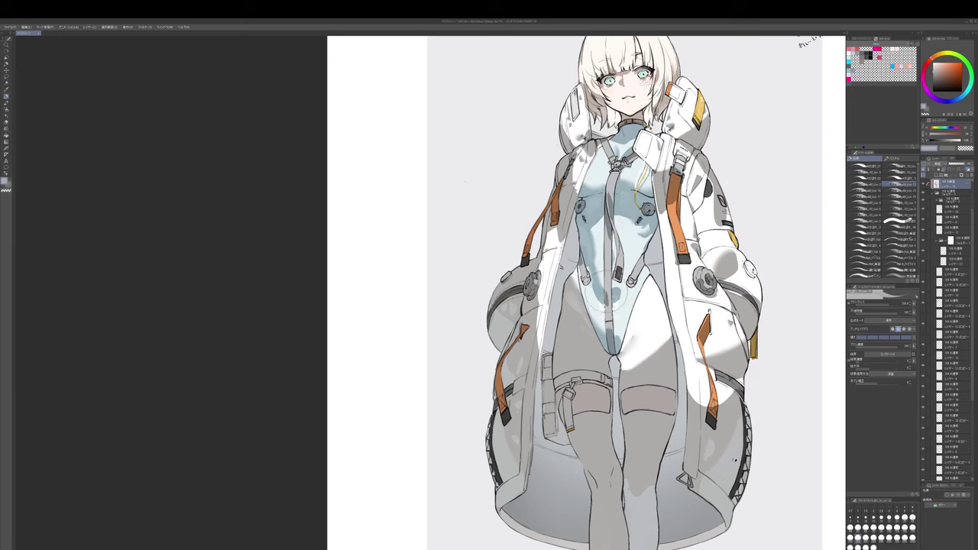
{"action": "mouse_move", "coordinate": [603, 294]}
{"action": "left_mouse_down"}
{"action": "mouse_move", "coordinate": [627, 298]}
{"action": "mouse_move", "coordinate": [600, 313]}
{"action": "mouse_move", "coordinate": [627, 302]}
{"action": "mouse_move", "coordinate": [608, 300]}
{"action": "left_mouse_up"}
- Sample the shadow tones at the bodysuit's lowest point and touch up the shading there
{"action": "key", "text": "j"}
{"action": "key", "text": "p"}
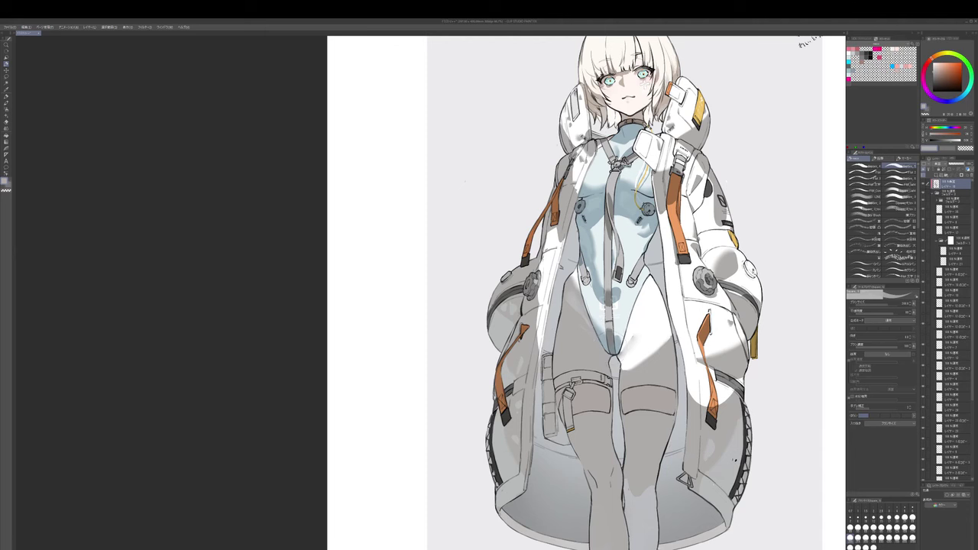
{"action": "left_click", "coordinate": [619, 353], "text": "alt"}
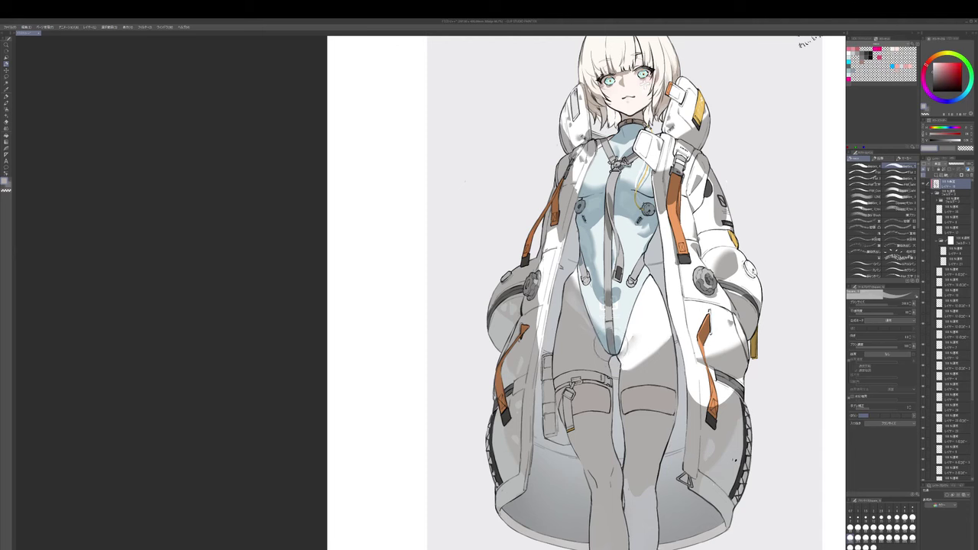
{"action": "left_click", "coordinate": [613, 352], "text": "alt"}
- Sample the grays of the upper thigh on the viewer's left and smooth its shading beside the bodysuit
{"action": "left_click_drag", "start_coordinate": [575, 345], "coordinate": [576, 333]}
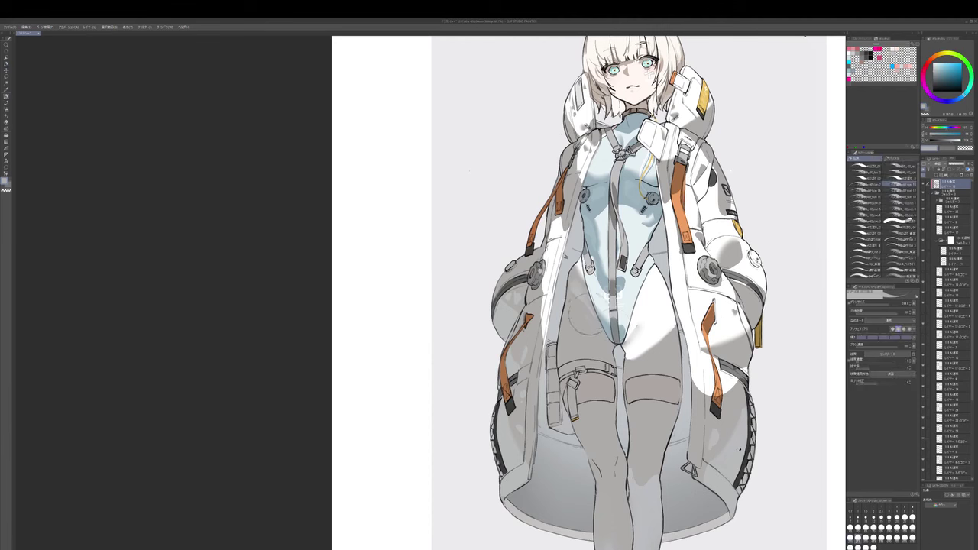
{"action": "left_click", "coordinate": [574, 327], "text": "alt"}
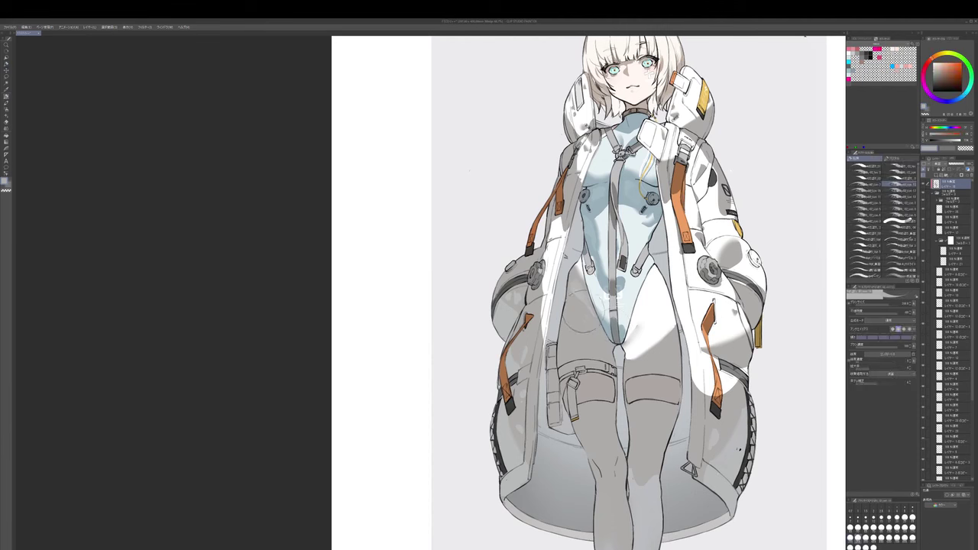
{"action": "left_click", "coordinate": [578, 318], "text": "alt"}
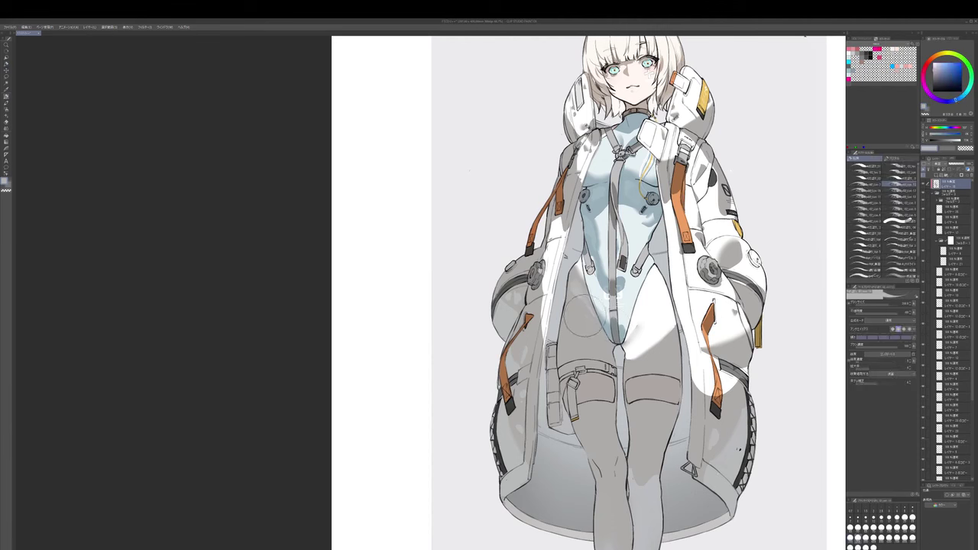
{"action": "left_click", "coordinate": [579, 321], "text": "alt"}
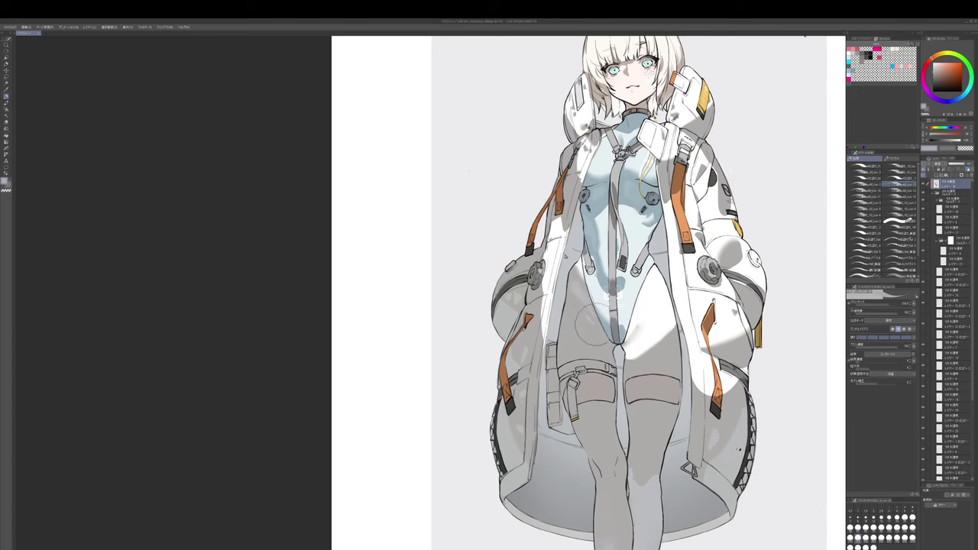
{"action": "left_click", "coordinate": [582, 329], "text": "alt"}
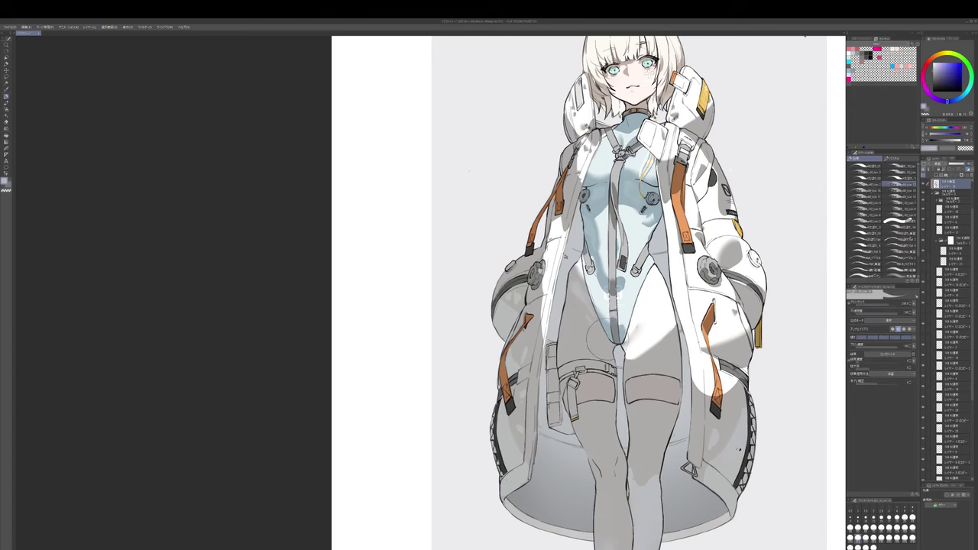
- Blend the stocking's shading between the thigh band and knee of the leg on the viewer's left with a large soft brush
{"action": "left_click_drag", "start_coordinate": [587, 348], "coordinate": [611, 284]}
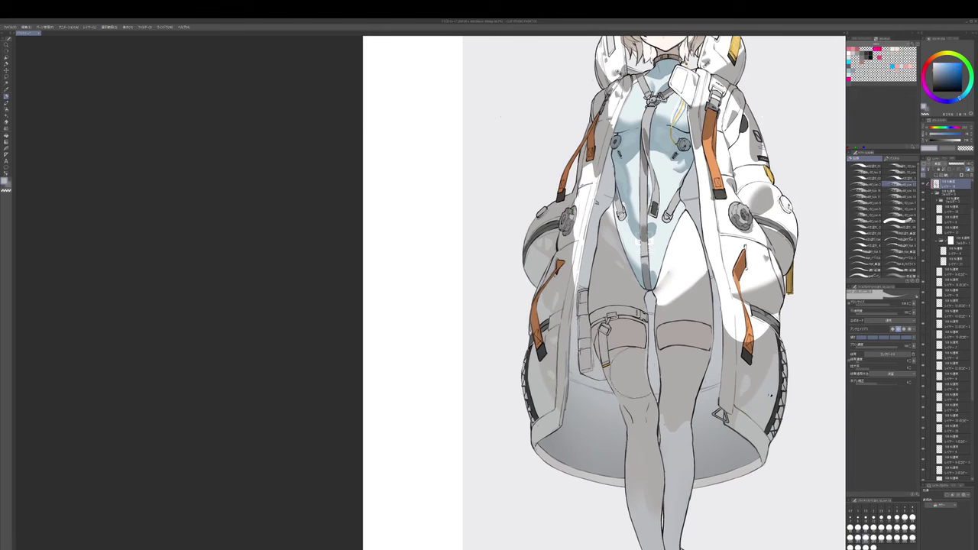
{"action": "mouse_move", "coordinate": [636, 365]}
{"action": "left_mouse_down"}
{"action": "mouse_move", "coordinate": [631, 354]}
{"action": "mouse_move", "coordinate": [639, 377]}
{"action": "mouse_move", "coordinate": [620, 351]}
{"action": "mouse_move", "coordinate": [619, 442]}
{"action": "left_mouse_up"}
{"action": "key", "text": "e"}
{"action": "key", "text": "j"}
{"action": "key", "text": "]"}
{"action": "key", "text": "]"}
{"action": "key", "text": "]"}
{"action": "key", "text": "]"}
{"action": "key", "text": "]"}
{"action": "key", "text": "b"}
{"action": "left_click", "coordinate": [623, 340], "text": "alt"}
{"action": "left_click_drag", "start_coordinate": [628, 296], "coordinate": [632, 231]}
{"action": "key", "text": "b"}
{"action": "left_click", "coordinate": [633, 360], "text": "alt"}
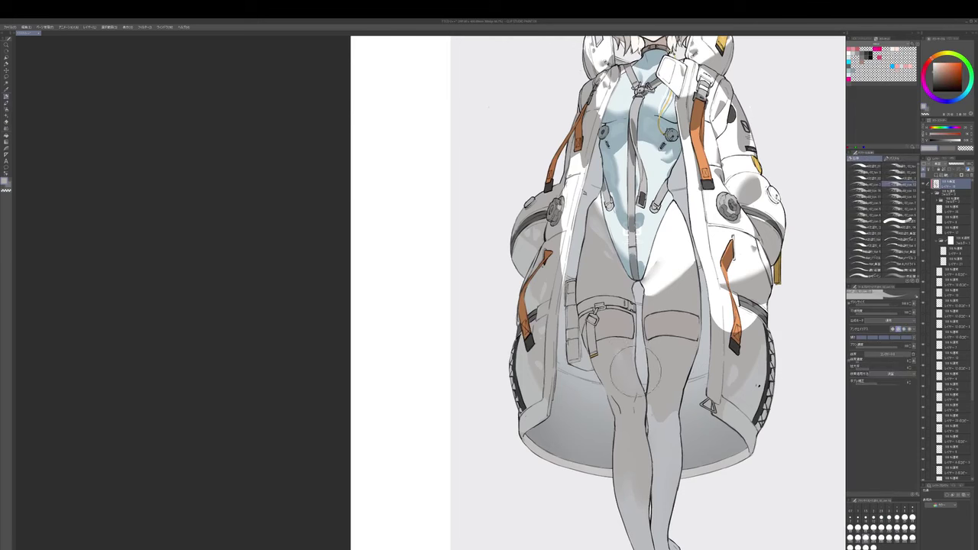
- Sample the grays of the coat's lower panel on the viewer's left and even out its shading
{"action": "scroll", "coordinate": [640, 329], "scroll_direction": "down", "scroll_amount": 2}
{"action": "scroll", "coordinate": [623, 330], "scroll_direction": "up", "scroll_amount": 2}
{"action": "left_click", "coordinate": [579, 359], "text": "alt"}
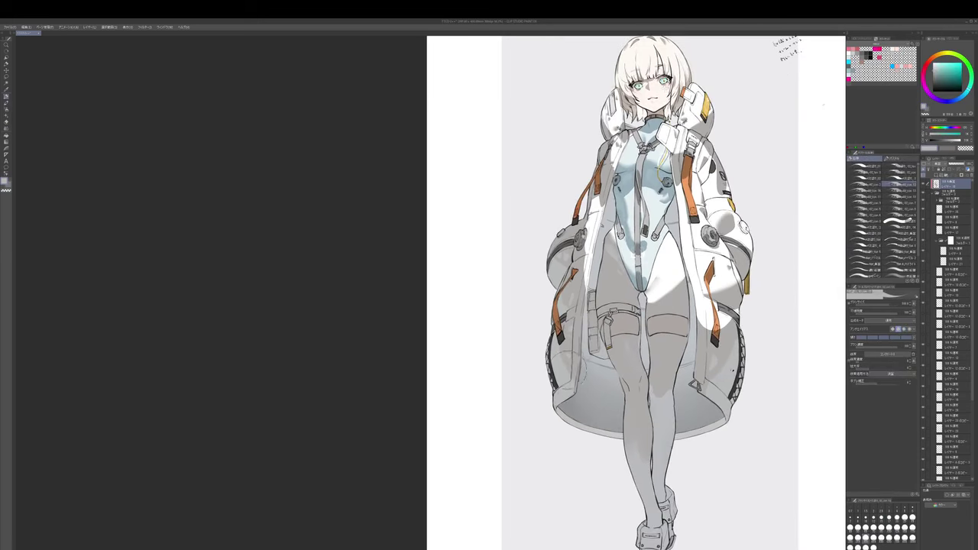
{"action": "left_click", "coordinate": [564, 369], "text": "alt"}
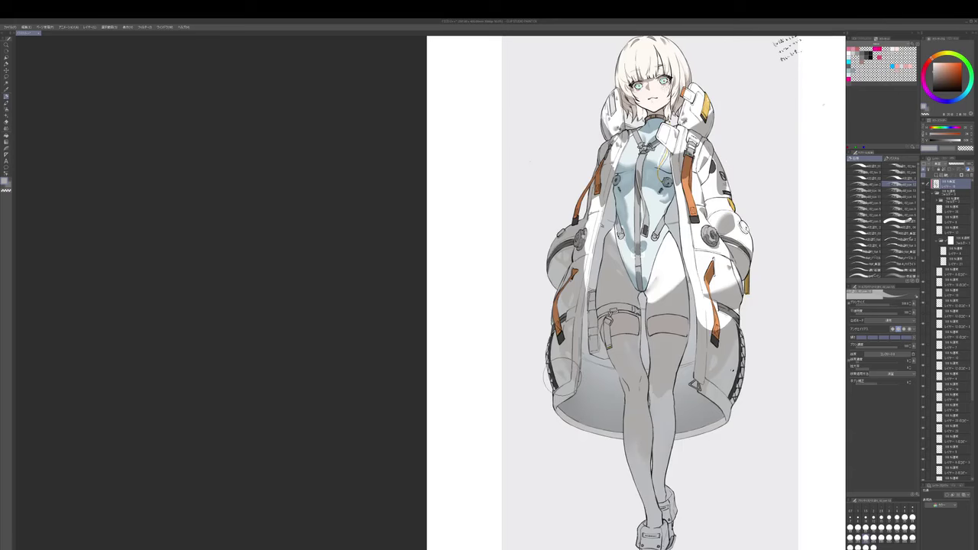
{"action": "scroll", "coordinate": [585, 374], "scroll_direction": "up", "scroll_amount": 1}
{"action": "scroll", "coordinate": [657, 177], "scroll_direction": "up", "scroll_amount": 3}
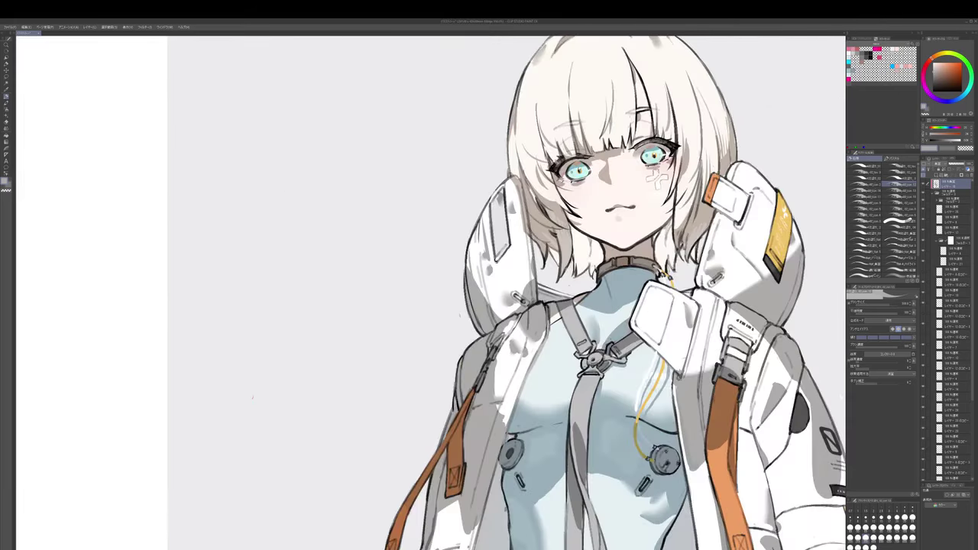
{"action": "scroll", "coordinate": [655, 188], "scroll_direction": "down", "scroll_amount": 3}
- Paint a pale vertical highlight on the skin band of the thigh on the viewer's left and soften it
{"action": "left_click_drag", "start_coordinate": [599, 441], "coordinate": [622, 262]}
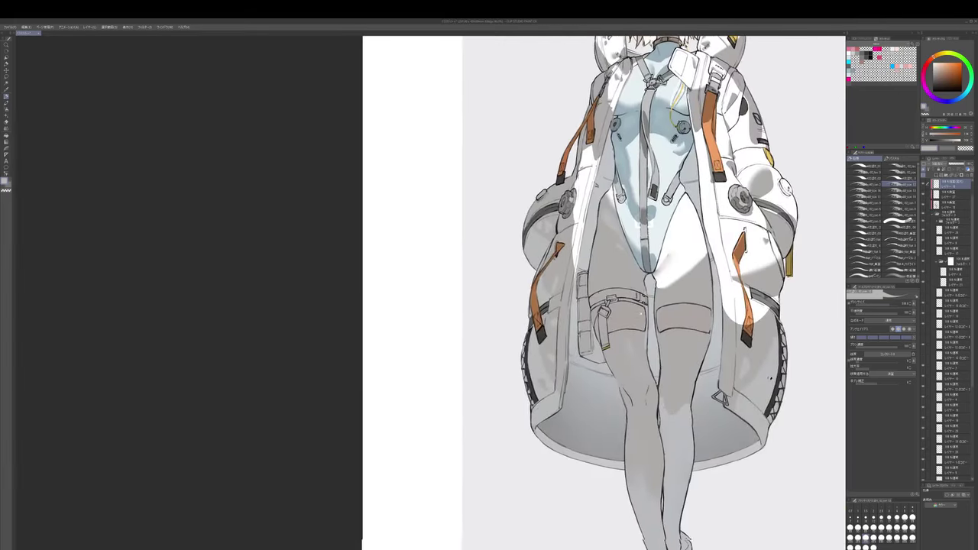
{"action": "key", "text": "p"}
{"action": "key", "text": "["}
{"action": "key", "text": "["}
{"action": "key", "text": "["}
{"action": "left_click_drag", "start_coordinate": [614, 306], "coordinate": [618, 328]}
{"action": "key", "text": "ctrl+z"}
{"action": "key", "text": "p"}
{"action": "key", "text": "]"}
{"action": "key", "text": "]"}
{"action": "key", "text": "]"}
{"action": "key", "text": "]"}
{"action": "key", "text": "]"}
{"action": "key", "text": "]"}
{"action": "key", "text": "]"}
{"action": "key", "text": "]"}
{"action": "key", "text": "ctrl+z"}
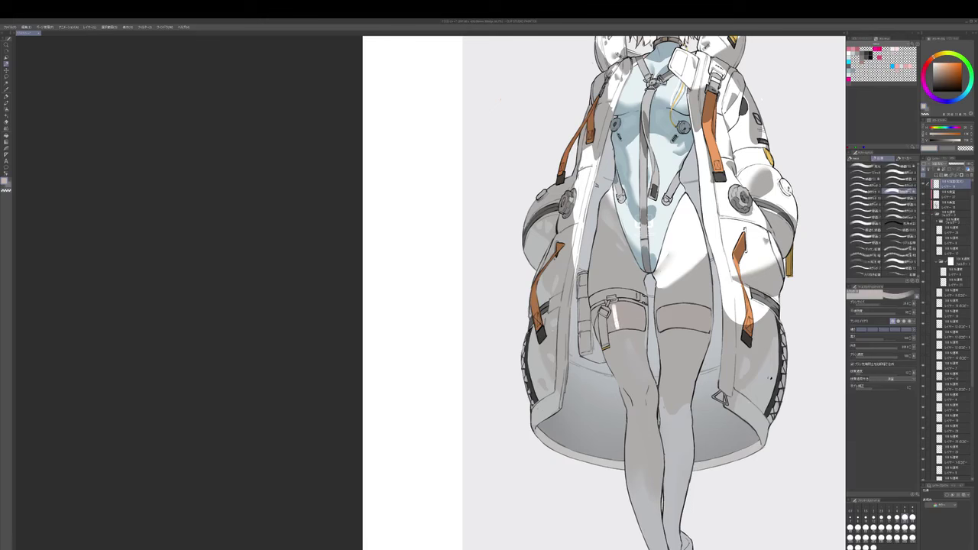
{"action": "key", "text": "j"}
{"action": "key", "text": "["}
{"action": "key", "text": "["}
{"action": "key", "text": "["}
{"action": "key", "text": "["}
{"action": "key", "text": "["}
{"action": "key", "text": "["}
{"action": "key", "text": "["}
{"action": "key", "text": "["}
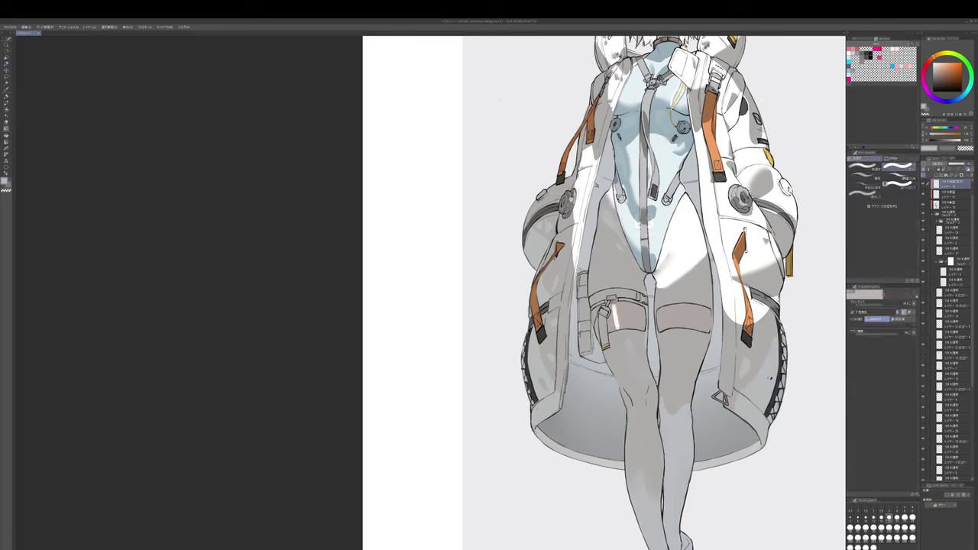
- Add a matching vertical highlight to the skin band of the thigh on the viewer's right and soften its edges
{"action": "key", "text": "p"}
{"action": "key", "text": "]"}
{"action": "key", "text": "]"}
{"action": "key", "text": "]"}
{"action": "key", "text": "]"}
{"action": "key", "text": "]"}
{"action": "key", "text": "]"}
{"action": "key", "text": "]"}
{"action": "key", "text": "]"}
{"action": "key", "text": "]"}
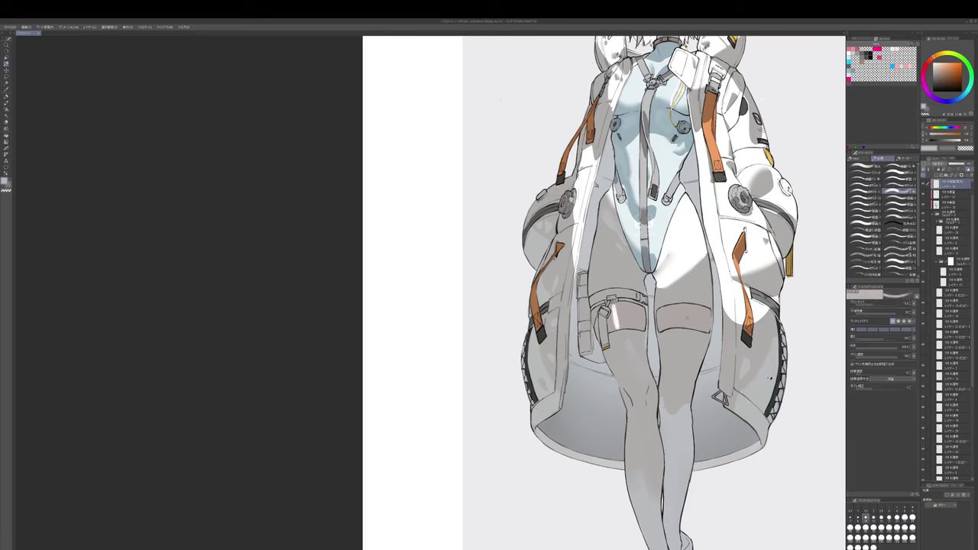
{"action": "left_click_drag", "start_coordinate": [685, 307], "coordinate": [683, 324]}
{"action": "key", "text": "ctrl+z"}
{"action": "key", "text": "]"}
{"action": "key", "text": "j"}
{"action": "key", "text": "bracketright"}
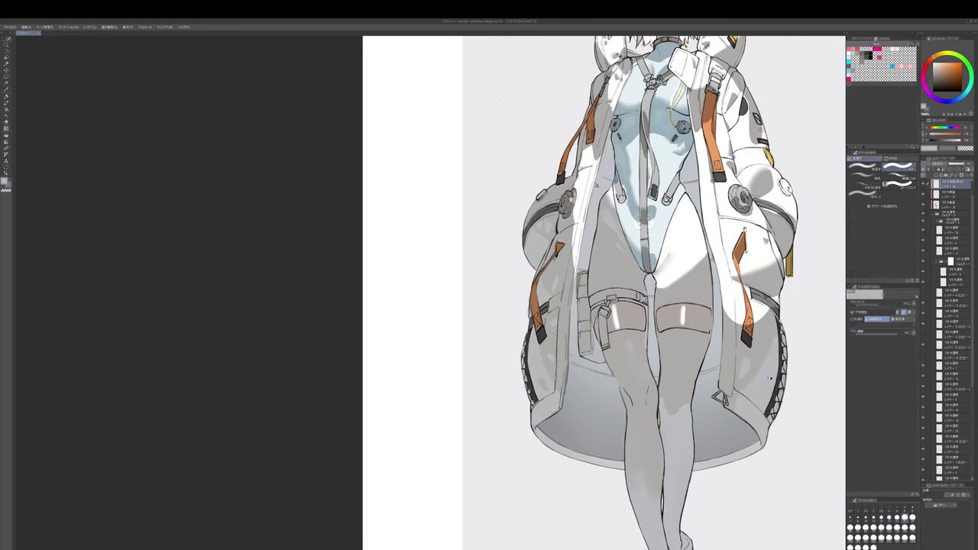
{"action": "left_click_drag", "start_coordinate": [691, 323], "coordinate": [688, 335]}
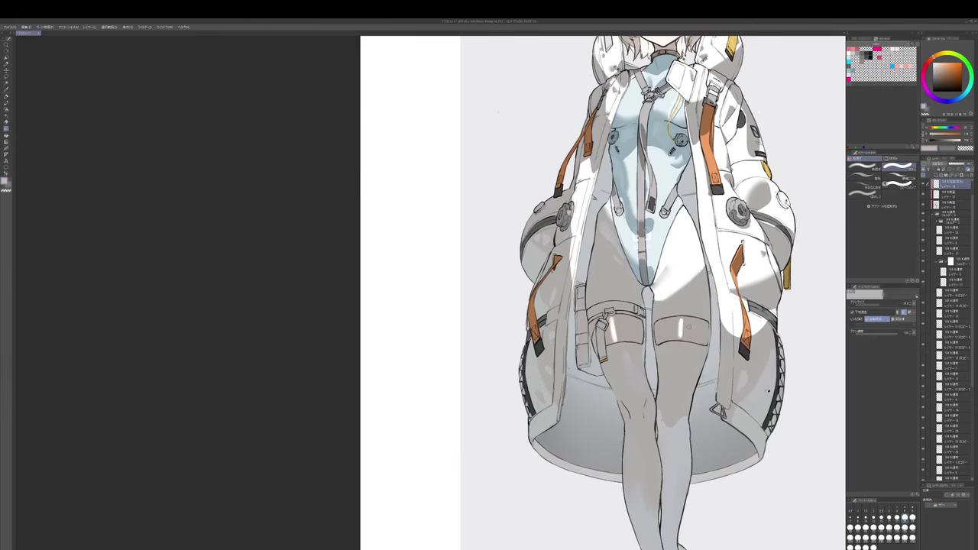
- Try moving the thigh highlight layer beneath the two layers under it
{"action": "left_click_drag", "start_coordinate": [953, 212], "coordinate": [953, 211]}
{"action": "left_click_drag", "start_coordinate": [684, 328], "coordinate": [679, 335]}
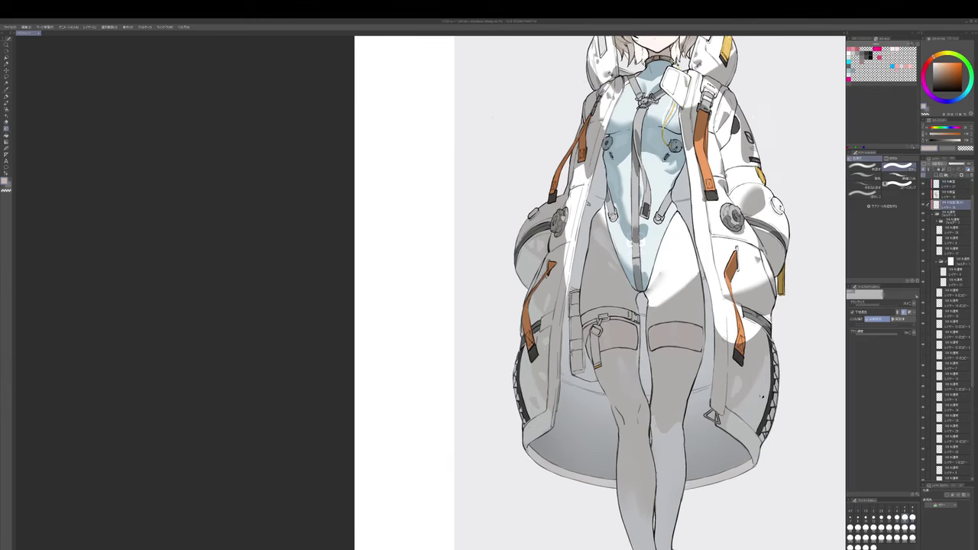
{"action": "key", "text": "ctrl+y"}
- Tone down the highlights on both thigh bands by brushing over them with a dark color
{"action": "scroll", "coordinate": [761, 402], "scroll_direction": "down", "scroll_amount": 3}
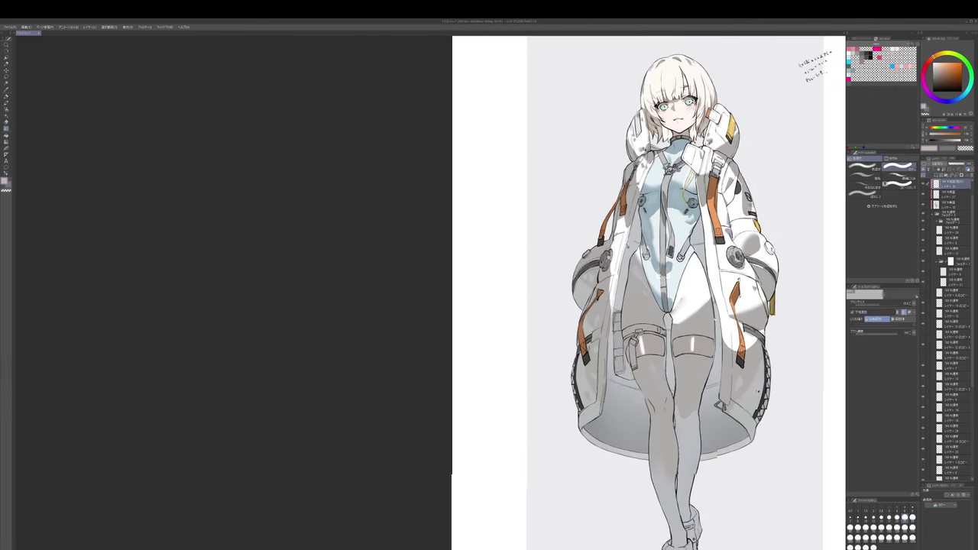
{"action": "left_click", "coordinate": [934, 89]}
{"action": "key", "text": "b"}
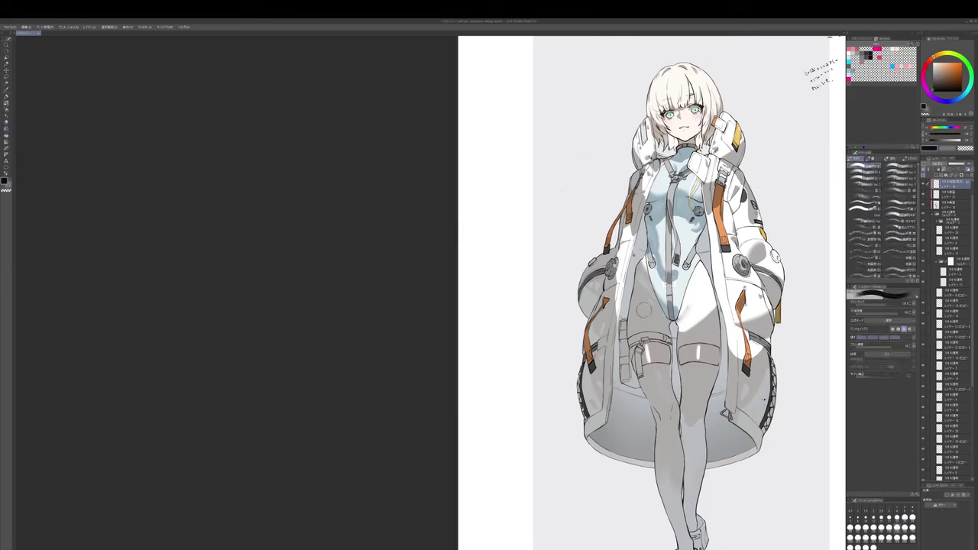
{"action": "key", "text": "bracketright"}
{"action": "left_click_drag", "start_coordinate": [647, 345], "coordinate": [649, 364]}
{"action": "left_click", "coordinate": [933, 84]}
{"action": "mouse_move", "coordinate": [700, 342]}
{"action": "left_mouse_down"}
{"action": "mouse_move", "coordinate": [695, 368]}
{"action": "mouse_move", "coordinate": [699, 334]}
{"action": "left_mouse_up"}
- Refine and soften the dimmed highlights on both thigh bands, alternating brush and blend tools
{"action": "key", "text": "j"}
{"action": "key", "text": "p"}
{"action": "key", "text": "]"}
{"action": "key", "text": "]"}
{"action": "key", "text": "]"}
{"action": "key", "text": "]"}
{"action": "key", "text": "]"}
{"action": "key", "text": "]"}
{"action": "key", "text": "]"}
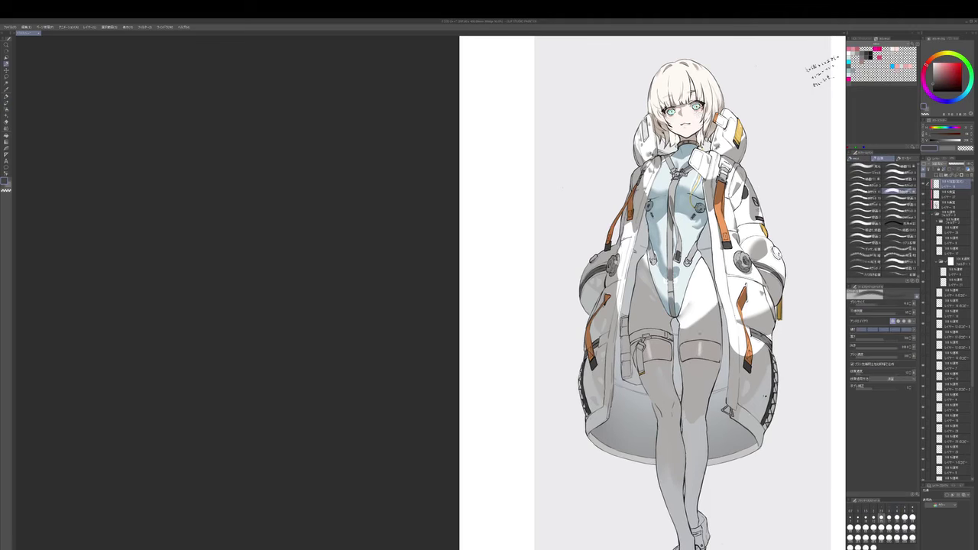
{"action": "key", "text": "j"}
{"action": "key", "text": "b"}
{"action": "key", "text": "j"}
{"action": "key", "text": "b"}
{"action": "key", "text": "j"}
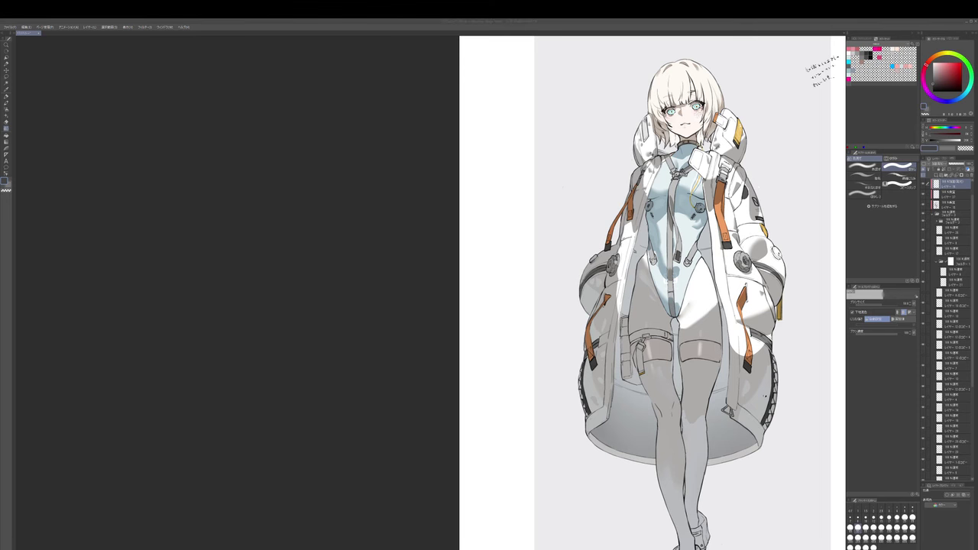
{"action": "left_click_drag", "start_coordinate": [790, 373], "coordinate": [773, 358]}
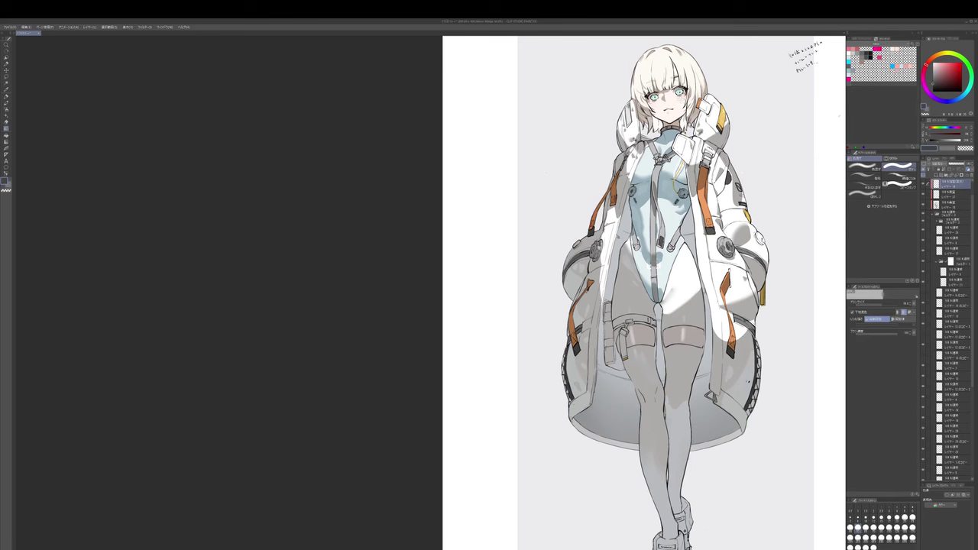
- Select the lower painting layer and paint sampled grey shading on the coat beside its lower right orange strap
{"action": "left_click", "coordinate": [951, 204]}
{"action": "key", "text": "p"}
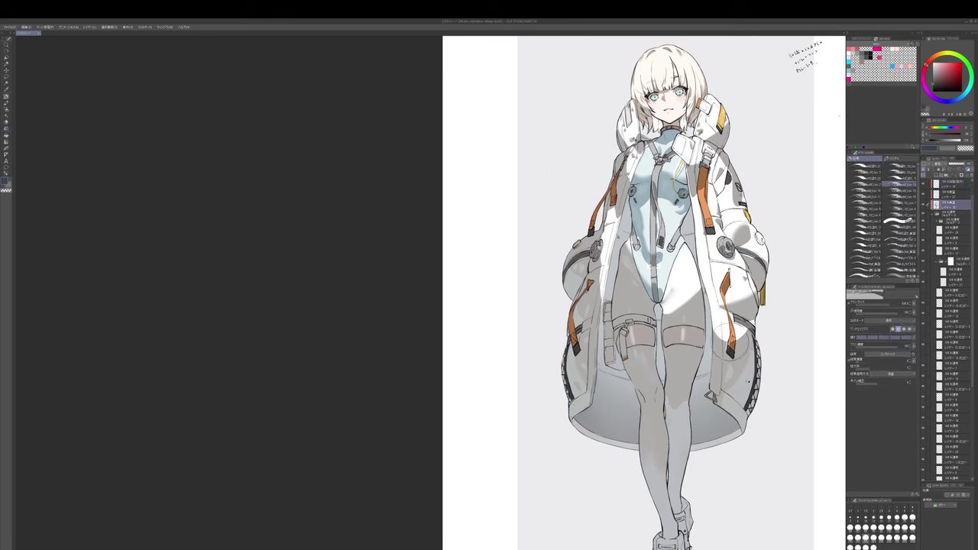
{"action": "left_click", "coordinate": [731, 340], "text": "alt"}
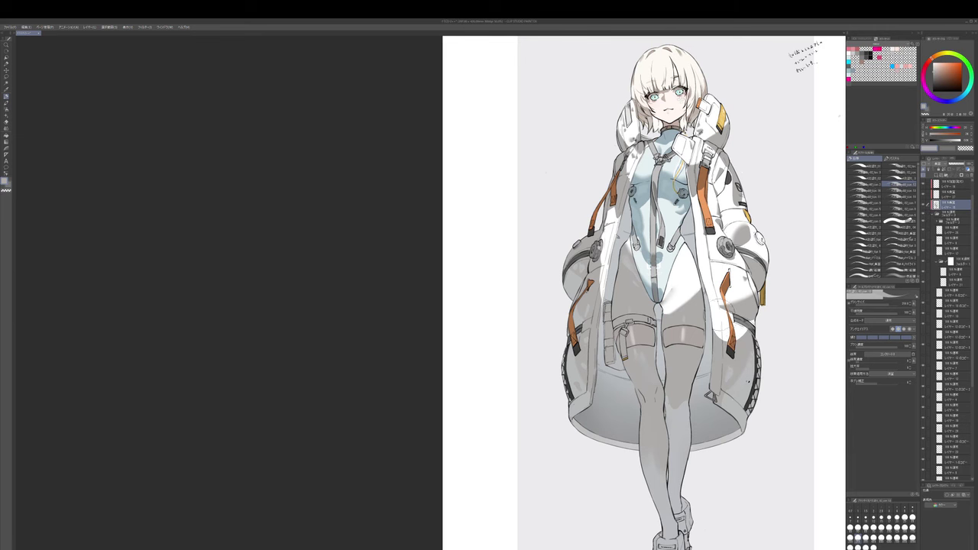
{"action": "left_click_drag", "start_coordinate": [726, 328], "coordinate": [727, 330]}
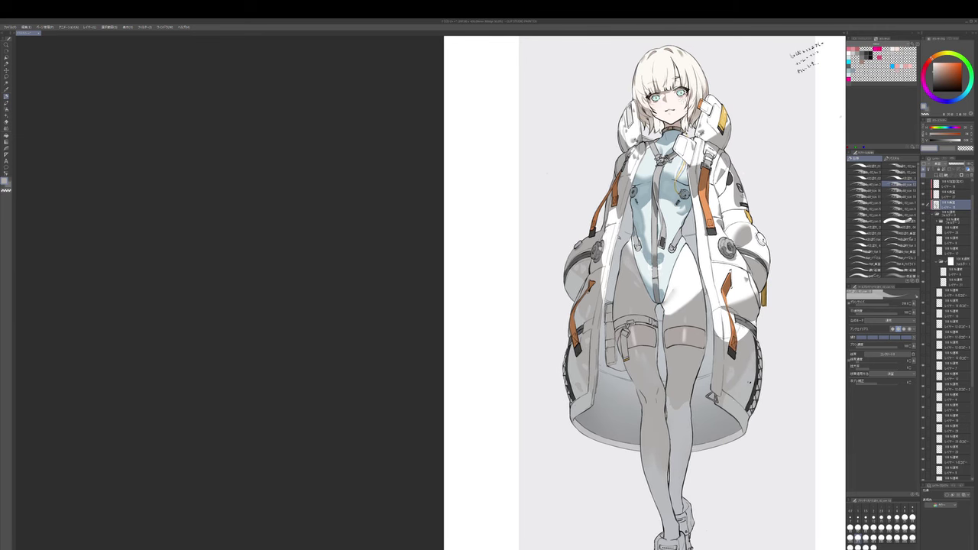
- Blend and retouch the grey shading on the lower coat panel beside the orange strap
{"action": "key", "text": "e"}
{"action": "key", "text": "p"}
{"action": "key", "text": "j"}
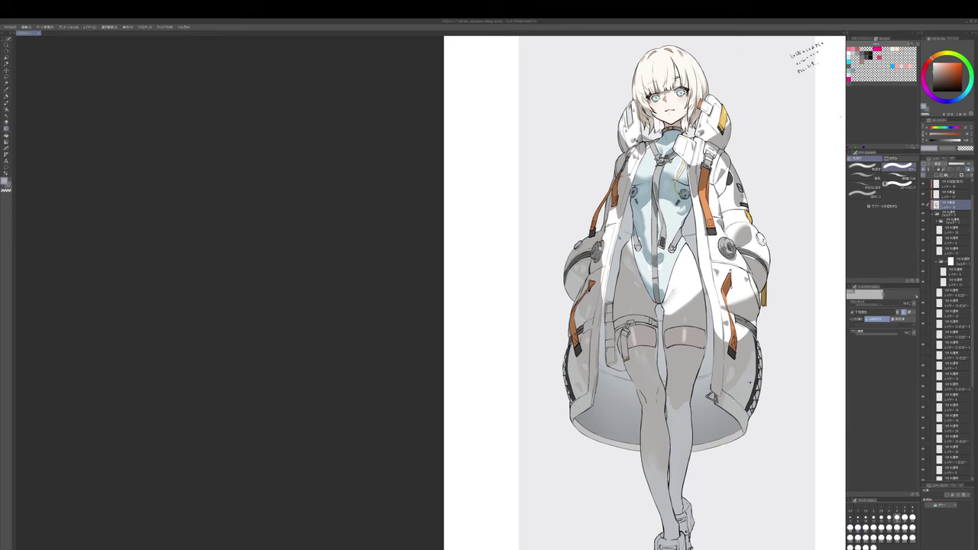
{"action": "key", "text": "b"}
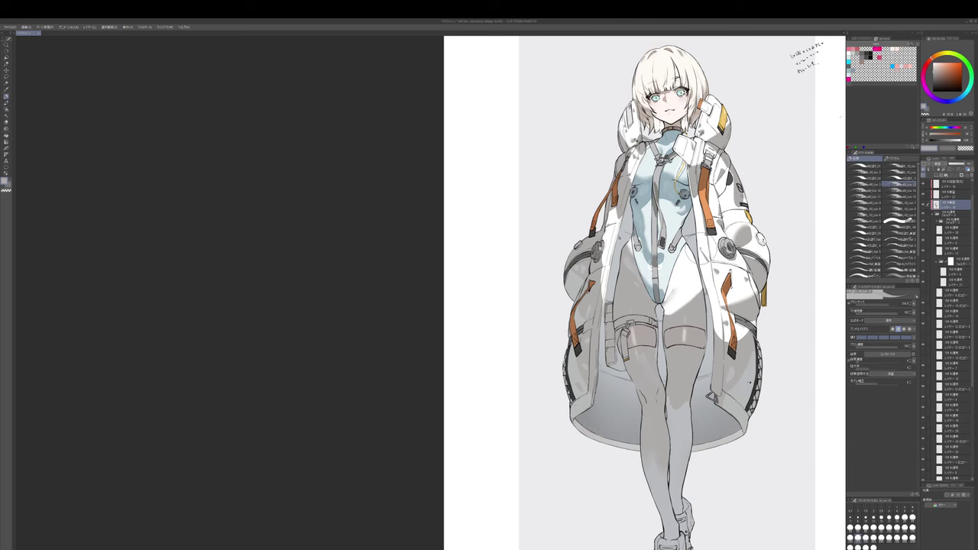
{"action": "key", "text": "e"}
{"action": "key", "text": "p"}
{"action": "key", "text": "e"}
{"action": "key", "text": "p"}
{"action": "left_click_drag", "start_coordinate": [705, 270], "coordinate": [705, 279]}
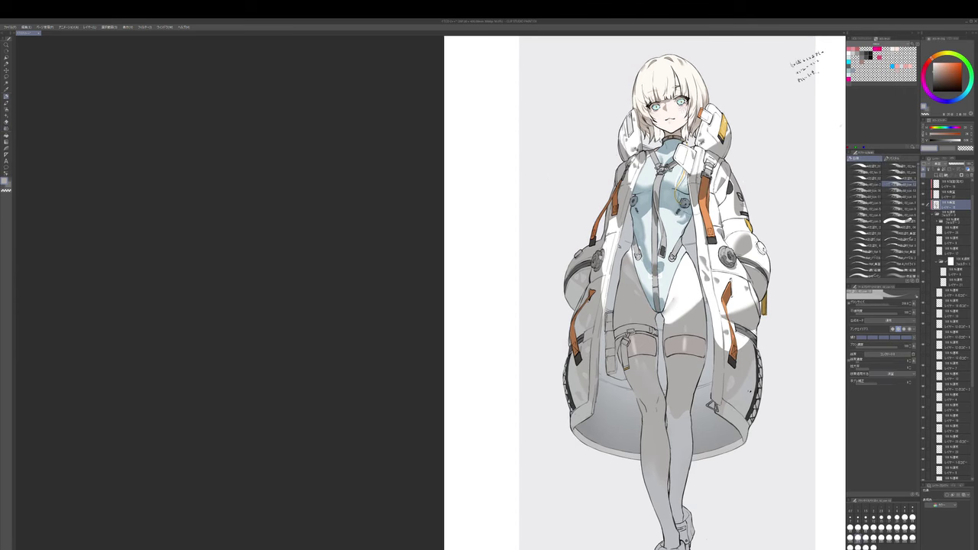
{"action": "left_click_drag", "start_coordinate": [692, 170], "coordinate": [696, 180]}
{"action": "key", "text": "c"}
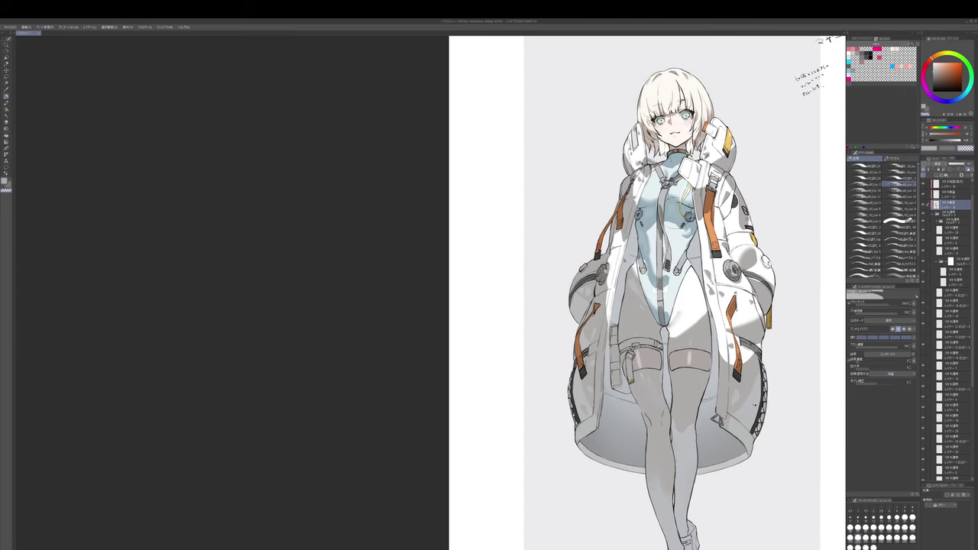
{"action": "left_click", "coordinate": [952, 184]}
{"action": "key", "text": "p"}
{"action": "left_click_drag", "start_coordinate": [680, 230], "coordinate": [679, 237]}
{"action": "key", "text": "bracketright"}
{"action": "key", "text": "bracketright"}
{"action": "key", "text": "bracketright"}
{"action": "key", "text": "bracketright"}
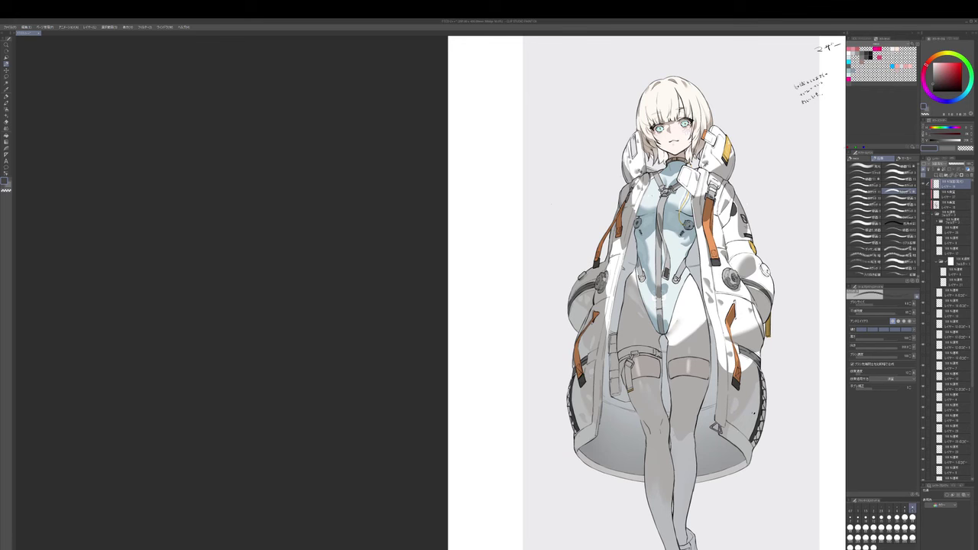
{"action": "key", "text": "bracketright"}
{"action": "key", "text": "bracketright"}
{"action": "key", "text": "bracketright"}
{"action": "key", "text": "e"}
{"action": "left_click_drag", "start_coordinate": [682, 234], "coordinate": [680, 276]}
{"action": "scroll", "coordinate": [683, 264], "scroll_direction": "up", "scroll_amount": 1}
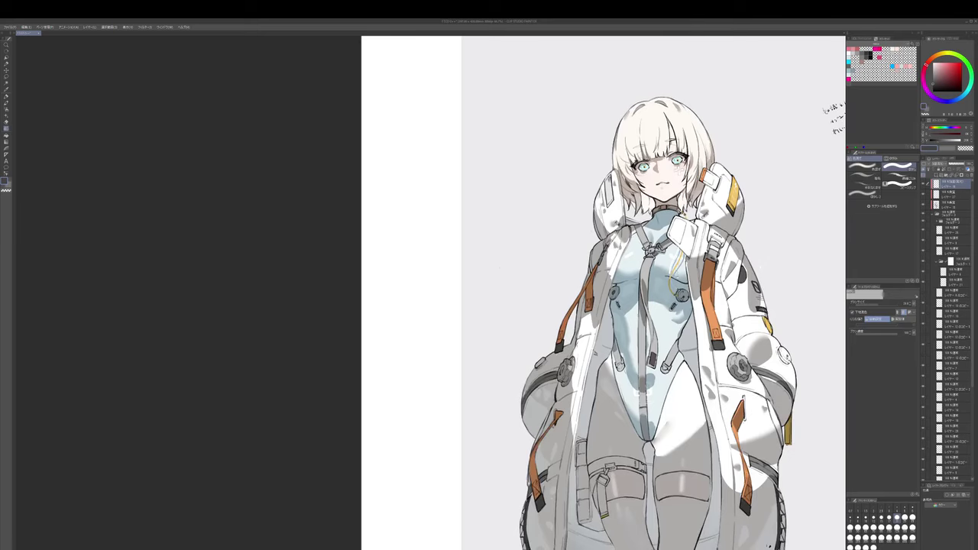
{"action": "scroll", "coordinate": [679, 286], "scroll_direction": "up", "scroll_amount": 1}
{"action": "key", "text": "p"}
{"action": "key", "text": "bracketright"}
{"action": "key", "text": "bracketright"}
{"action": "key", "text": "bracketright"}
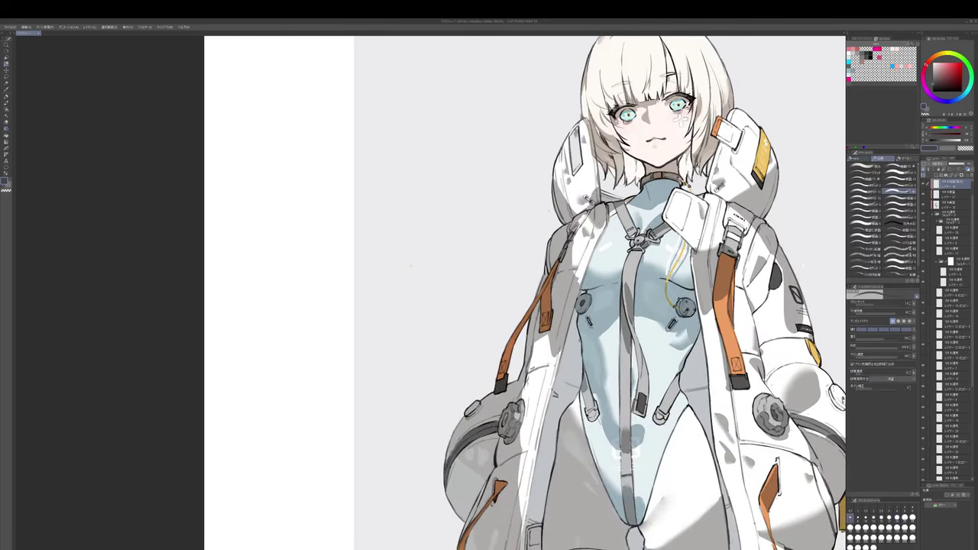
{"action": "key", "text": "bracketright"}
{"action": "key", "text": "bracketright"}
{"action": "key", "text": "bracketright"}
{"action": "key", "text": "bracketleft"}
{"action": "key", "text": "bracketleft"}
{"action": "left_click_drag", "start_coordinate": [596, 252], "coordinate": [596, 299]}
- Select the lower painting layer and retouch the neck and collar area with an enlarged brush and sampled grey and blue
{"action": "left_click", "coordinate": [951, 205]}
{"action": "key", "text": "p"}
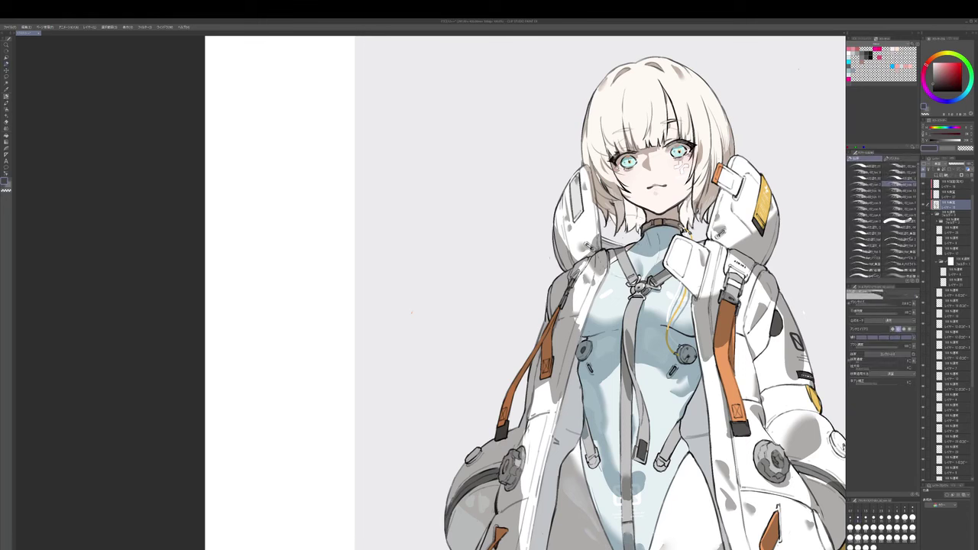
{"action": "key", "text": "bracketright"}
{"action": "key", "text": "bracketright"}
{"action": "key", "text": "bracketright"}
{"action": "key", "text": "bracketright"}
{"action": "left_click", "coordinate": [626, 236], "text": "alt"}
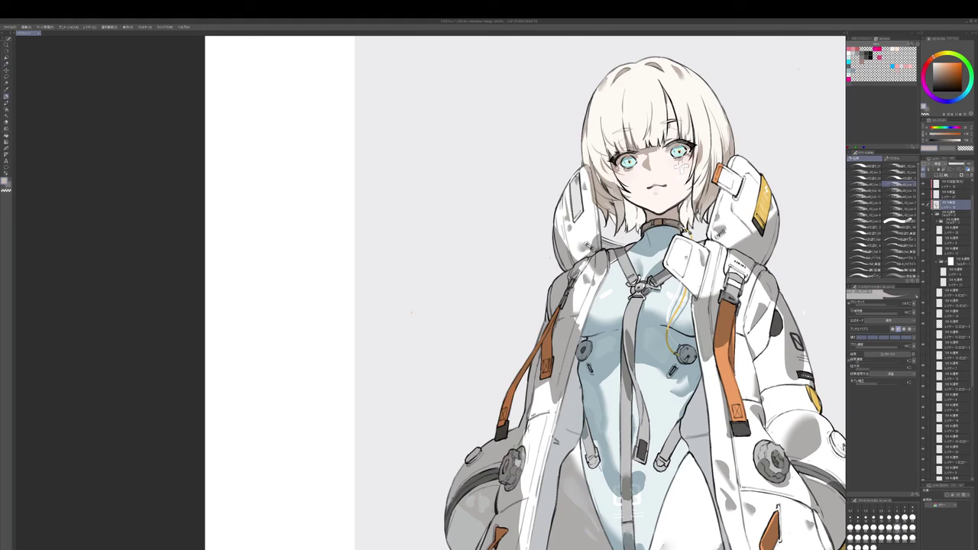
{"action": "left_click", "coordinate": [657, 236], "text": "alt"}
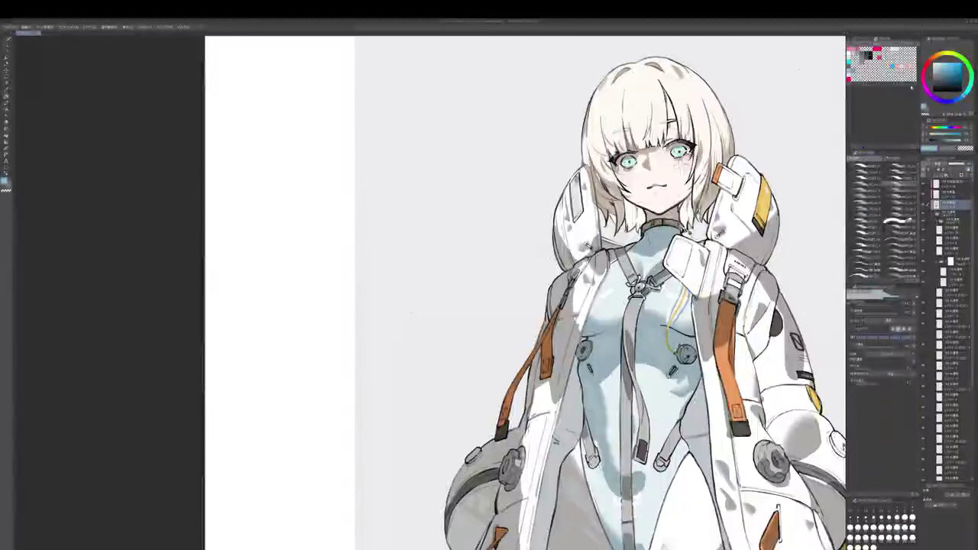
- Paint a short blue shading stroke on the left side of the bodysuit's chest with an enlarged pen
{"action": "key", "text": "p"}
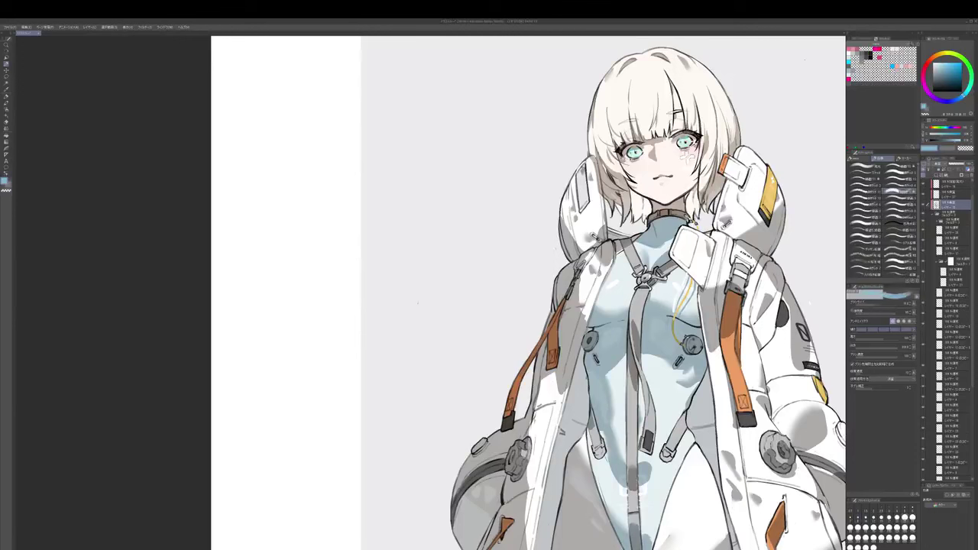
{"action": "key", "text": "e"}
{"action": "key", "text": "p"}
{"action": "key", "text": "bracketright"}
{"action": "key", "text": "bracketright"}
{"action": "key", "text": "bracketright"}
{"action": "key", "text": "bracketright"}
{"action": "key", "text": "bracketright"}
{"action": "left_click_drag", "start_coordinate": [601, 312], "coordinate": [616, 310]}
{"action": "key", "text": "p"}
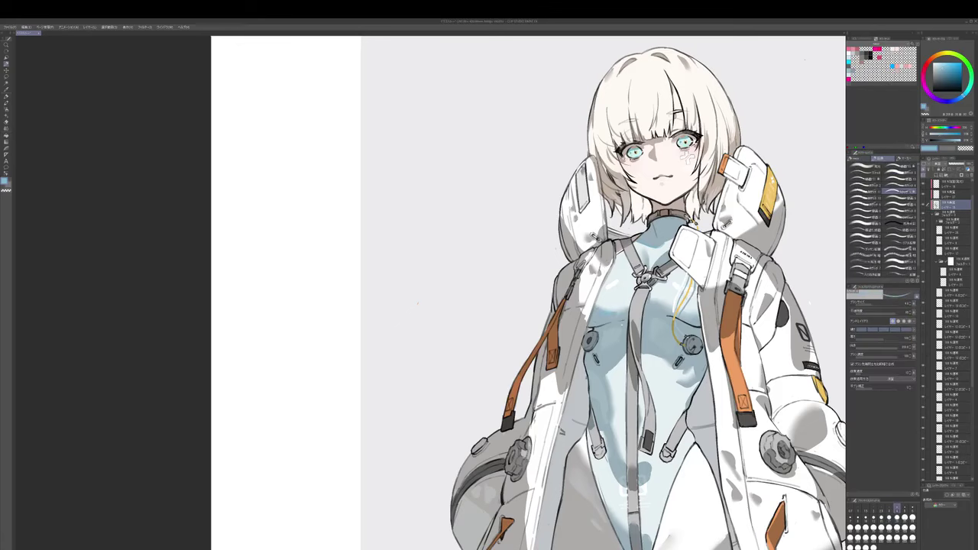
- Retouch the blue shading on the bodysuit's lower torso with a larger pen and blend it
{"action": "left_click_drag", "start_coordinate": [635, 382], "coordinate": [643, 278]}
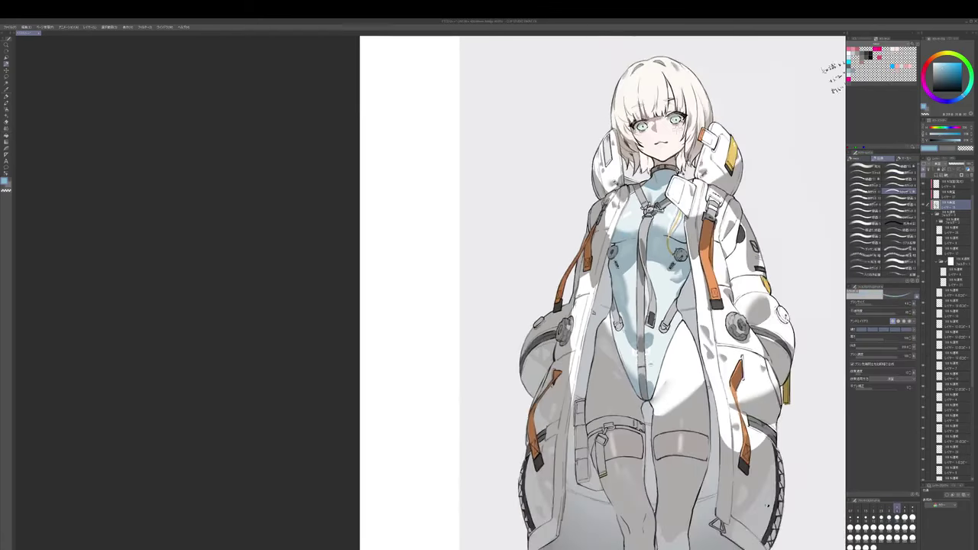
{"action": "scroll", "coordinate": [625, 285], "scroll_direction": "up", "scroll_amount": 2}
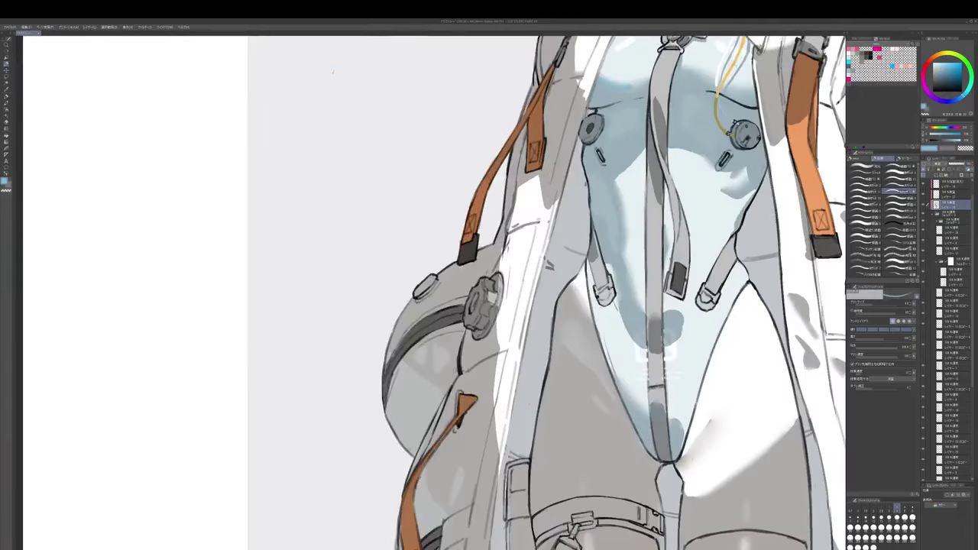
{"action": "key", "text": "]"}
{"action": "key", "text": "]"}
{"action": "key", "text": "]"}
{"action": "scroll", "coordinate": [601, 372], "scroll_direction": "down", "scroll_amount": 1}
{"action": "left_click_drag", "start_coordinate": [601, 373], "coordinate": [595, 333]}
{"action": "key", "text": "]"}
{"action": "key", "text": "]"}
{"action": "key", "text": "]"}
{"action": "key", "text": "j"}
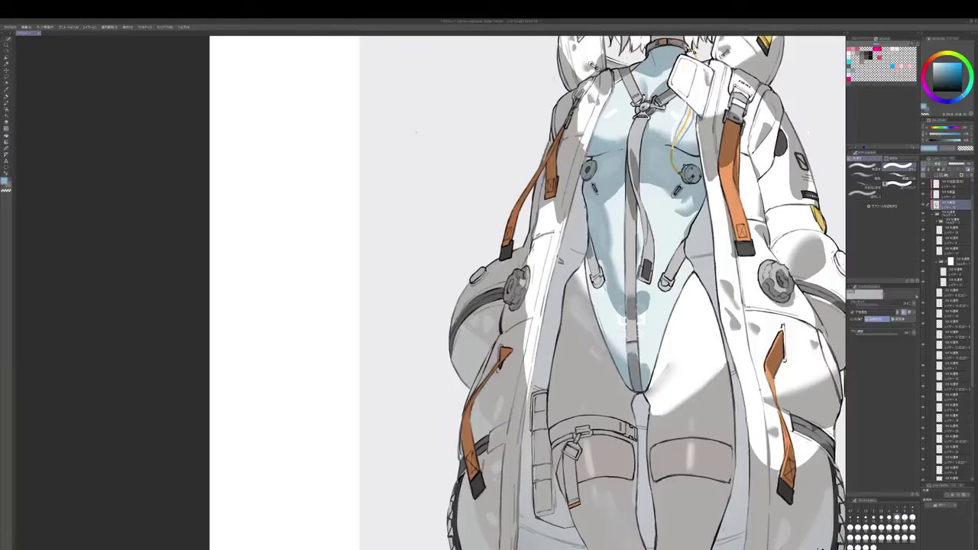
- Touch up and blend the colour along the bodysuit's right hip edge
{"action": "scroll", "coordinate": [684, 300], "scroll_direction": "down", "scroll_amount": 1}
{"action": "left_click_drag", "start_coordinate": [684, 300], "coordinate": [682, 285]}
{"action": "key", "text": "p"}
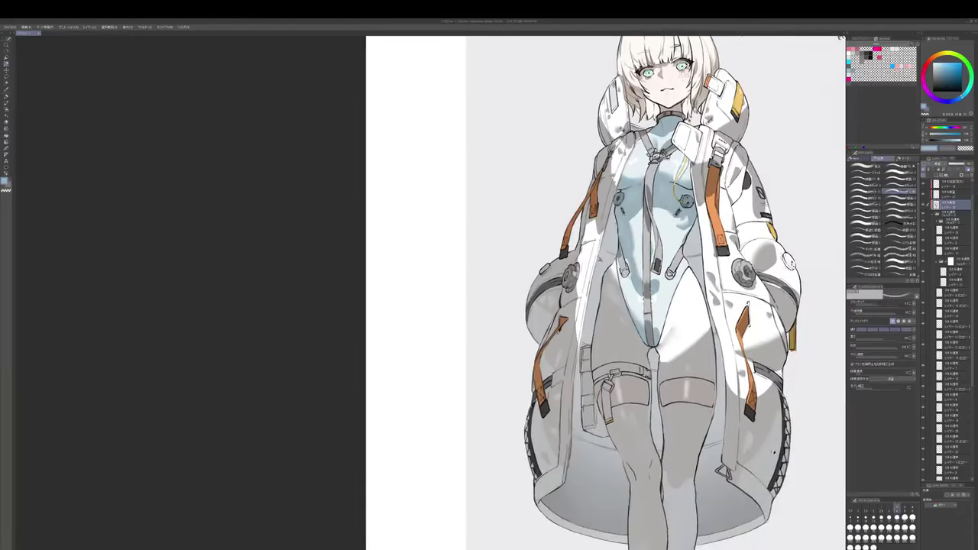
{"action": "key", "text": "]"}
{"action": "key", "text": "]"}
{"action": "key", "text": "j"}
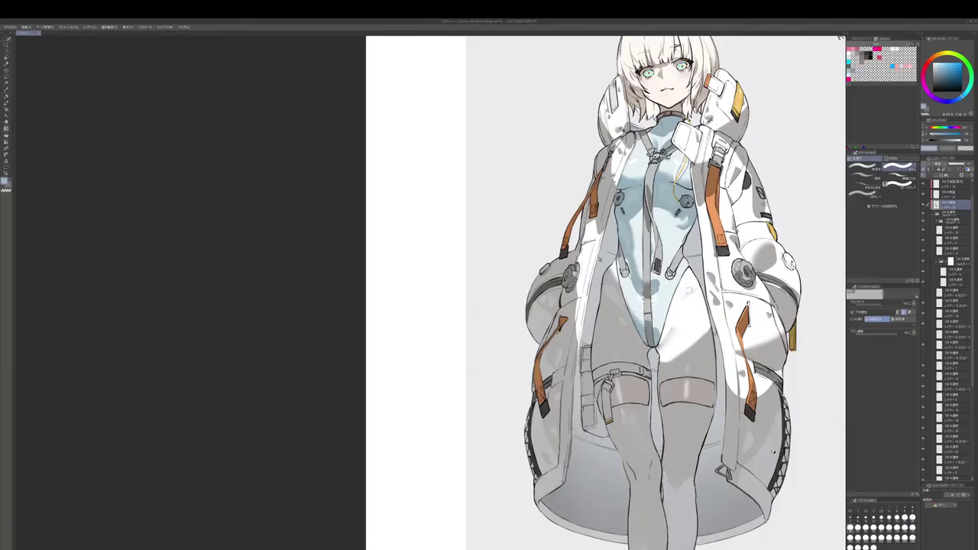
{"action": "key", "text": "p"}
{"action": "left_click_drag", "start_coordinate": [688, 290], "coordinate": [697, 281]}
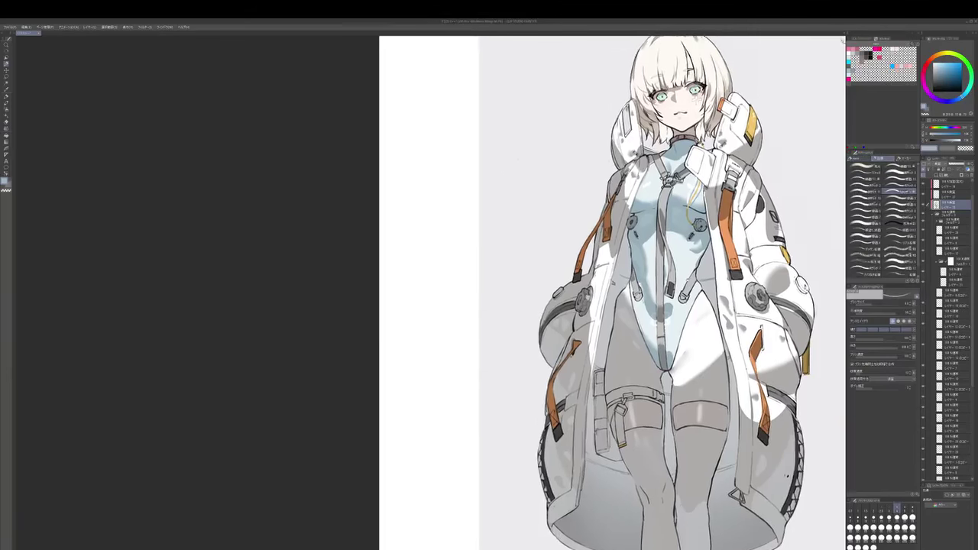
- Sample the centre strap's grey, retouch the strap over the lower abdomen and blend it
{"action": "key", "text": "p"}
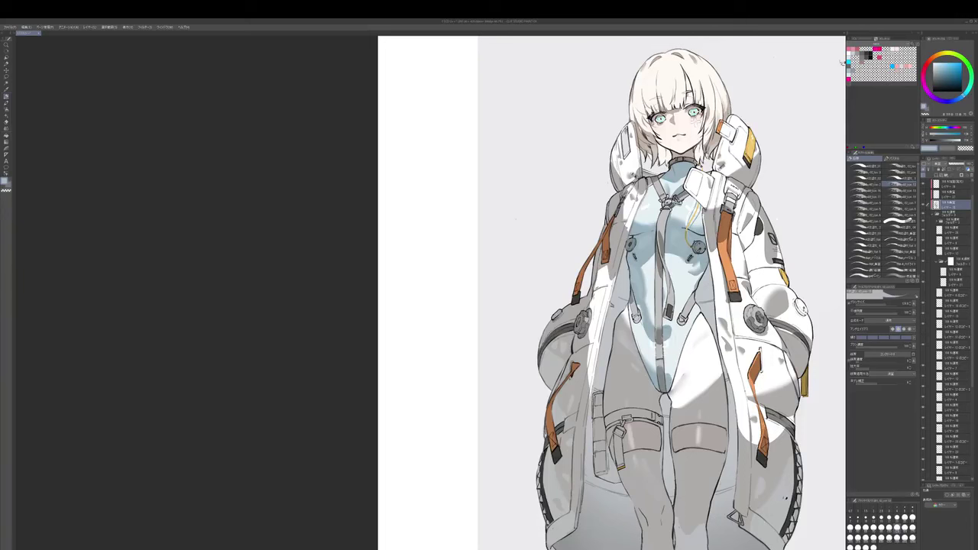
{"action": "key", "text": "]"}
{"action": "left_click", "coordinate": [660, 343], "text": "alt"}
{"action": "key", "text": "]"}
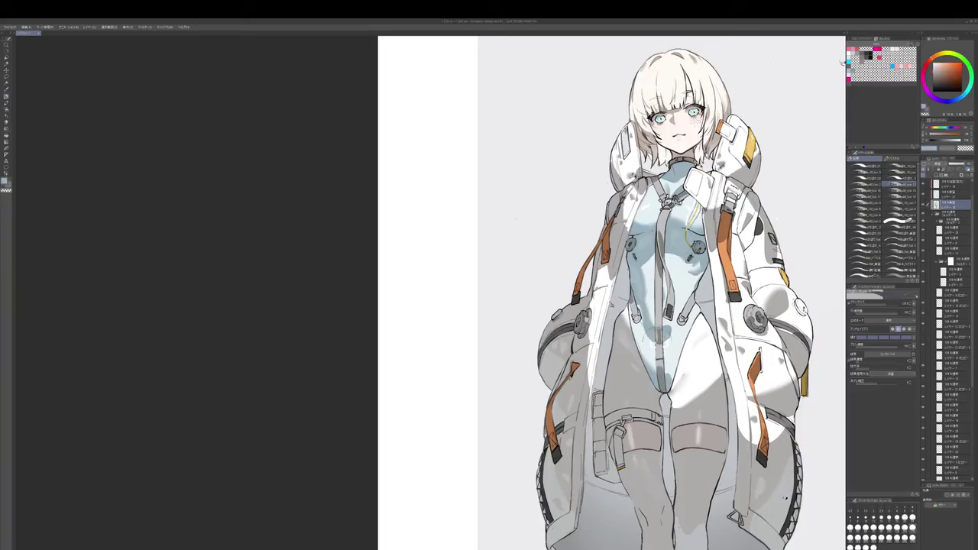
{"action": "key", "text": "j"}
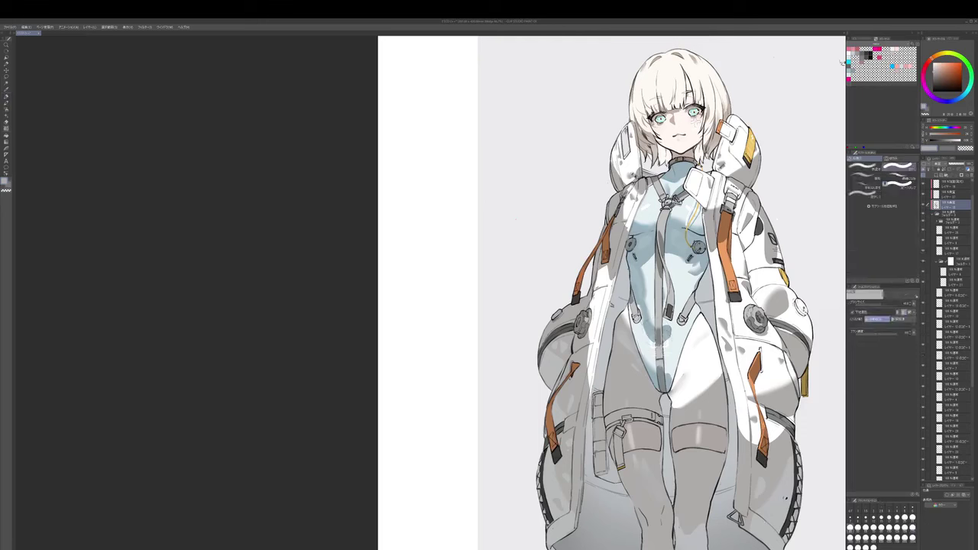
{"action": "key", "text": "["}
{"action": "key", "text": "["}
- Paint sampled light blue over the dark shadow beside the centre strap on the lower abdomen and blend it
{"action": "key", "text": "b"}
{"action": "left_click", "coordinate": [674, 342], "text": "alt"}
{"action": "left_click_drag", "start_coordinate": [673, 342], "coordinate": [681, 347]}
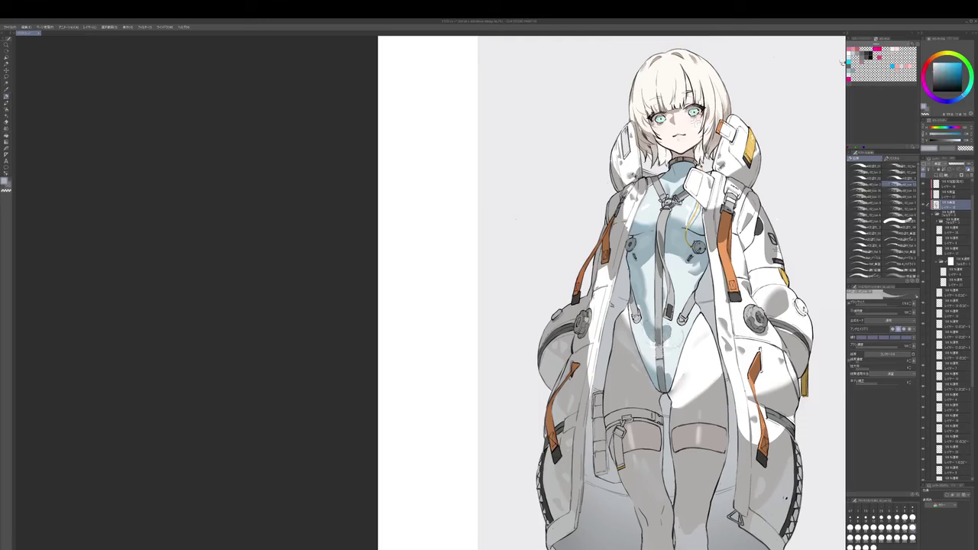
{"action": "key", "text": "j"}
{"action": "key", "text": "b"}
- Retouch the shading around the bodysuit's chest with sampled blue and light tones
{"action": "left_click_drag", "start_coordinate": [684, 262], "coordinate": [685, 265]}
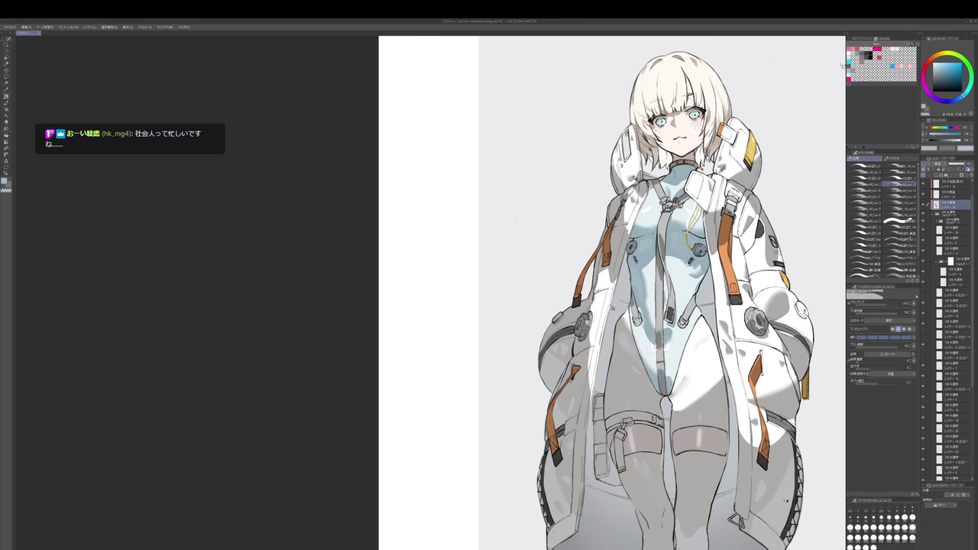
{"action": "left_click", "coordinate": [643, 246], "text": "alt"}
{"action": "key", "text": "]"}
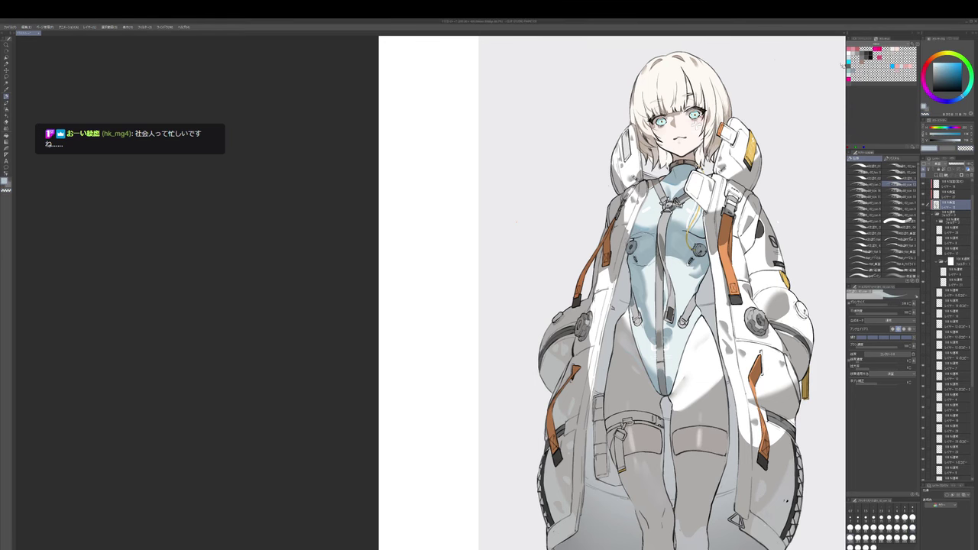
{"action": "key", "text": "e"}
{"action": "key", "text": "p"}
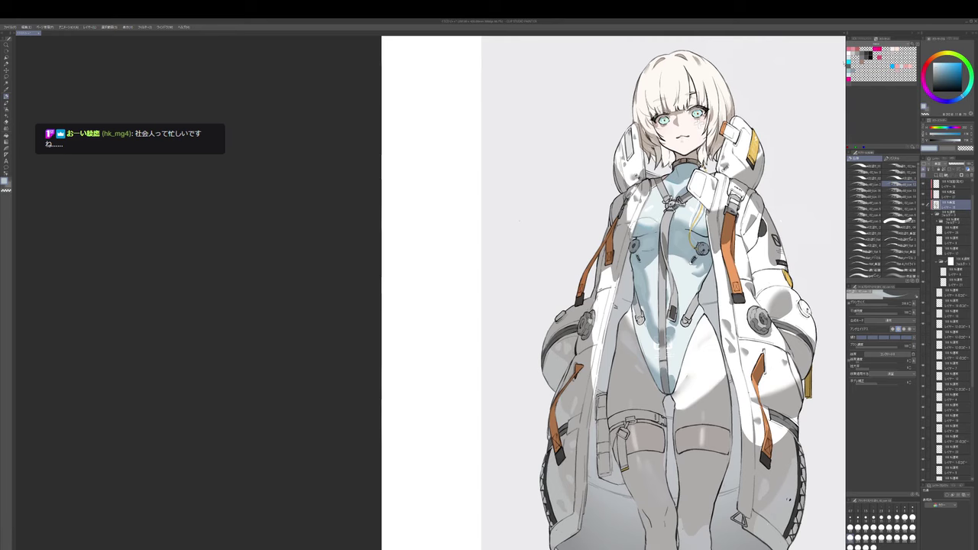
{"action": "scroll", "coordinate": [646, 221], "scroll_direction": "up", "scroll_amount": 1}
{"action": "left_click", "coordinate": [643, 235], "text": "ctrl+shift"}
{"action": "left_click", "coordinate": [644, 238], "text": "alt"}
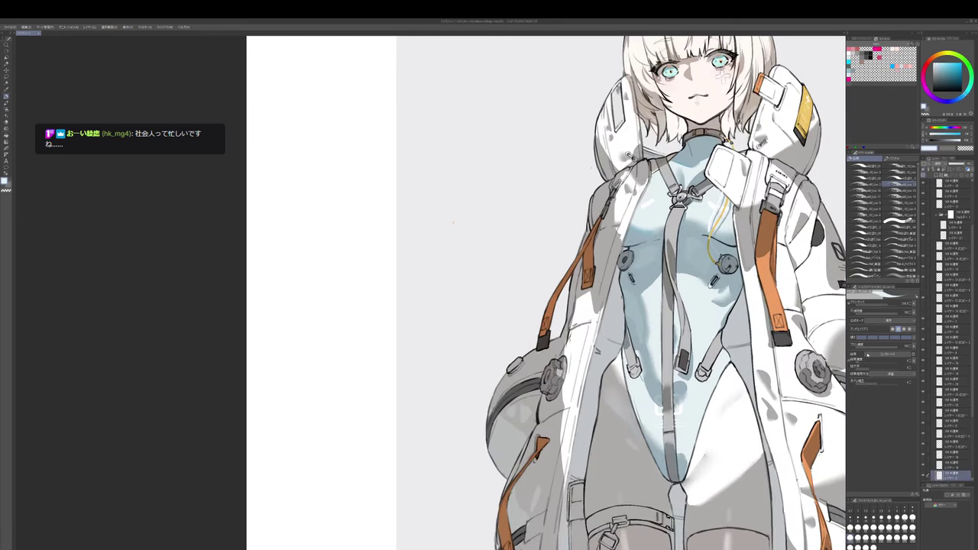
- Select the coat sleeve's layer and draw a short black pen stroke beside the black oval on the upper sleeve
{"action": "left_click_drag", "start_coordinate": [829, 294], "coordinate": [741, 303]}
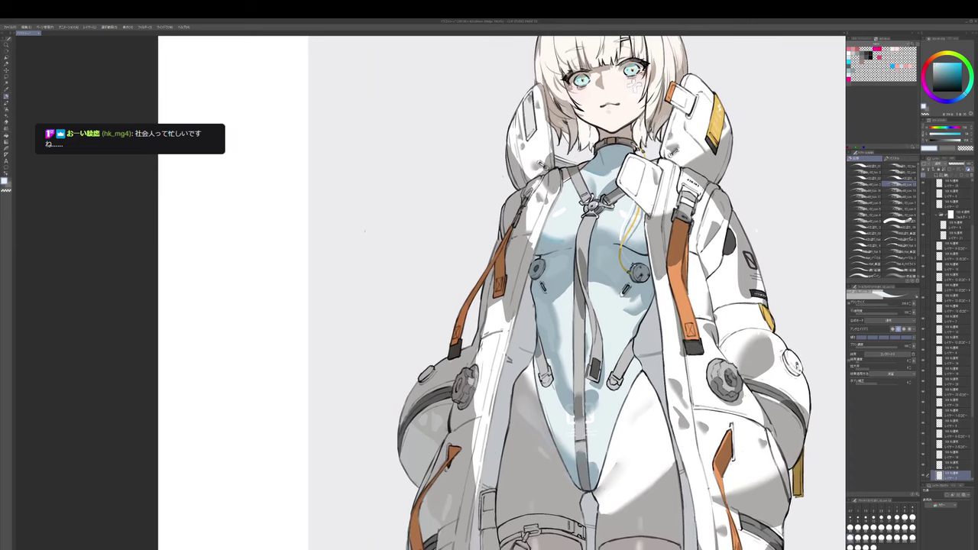
{"action": "left_click", "coordinate": [721, 275], "text": "ctrl+shift"}
{"action": "left_click", "coordinate": [721, 275], "text": "alt"}
{"action": "left_click", "coordinate": [718, 278], "text": "ctrl+shift"}
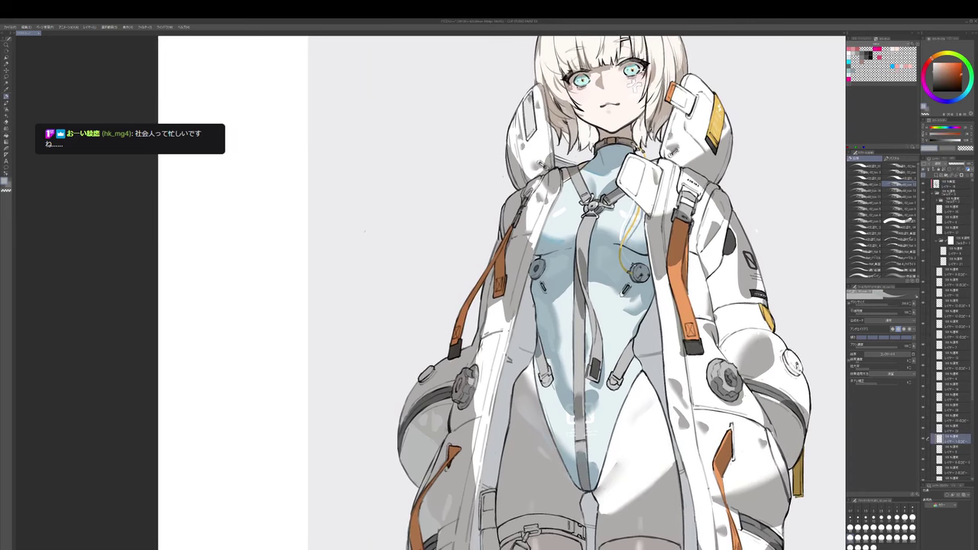
{"action": "key", "text": "p"}
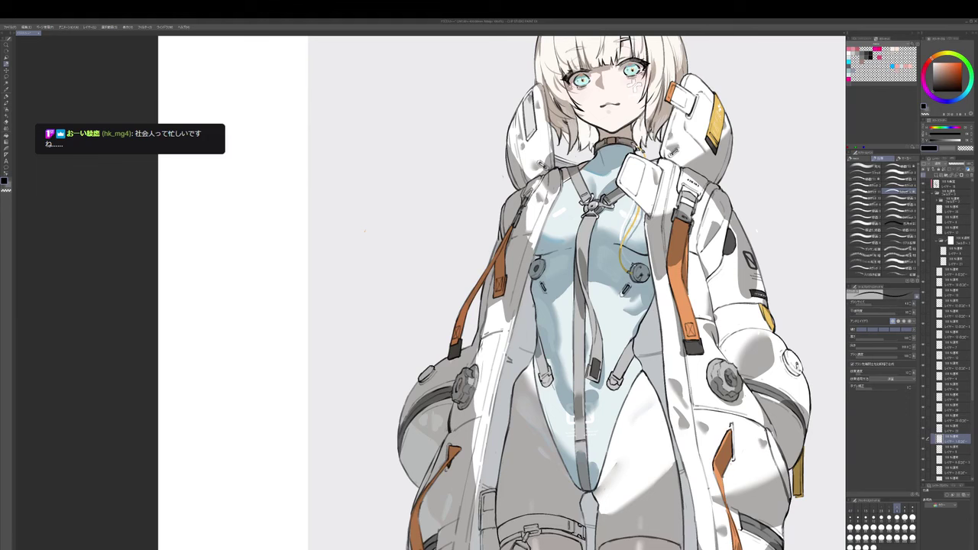
{"action": "left_click_drag", "start_coordinate": [726, 256], "coordinate": [722, 267]}
- Draw a black line along the sleeve's elbow seam towards the yellow tag with a slightly larger pen
{"action": "key", "text": "shift+space"}
{"action": "left_click_drag", "start_coordinate": [722, 264], "coordinate": [691, 180]}
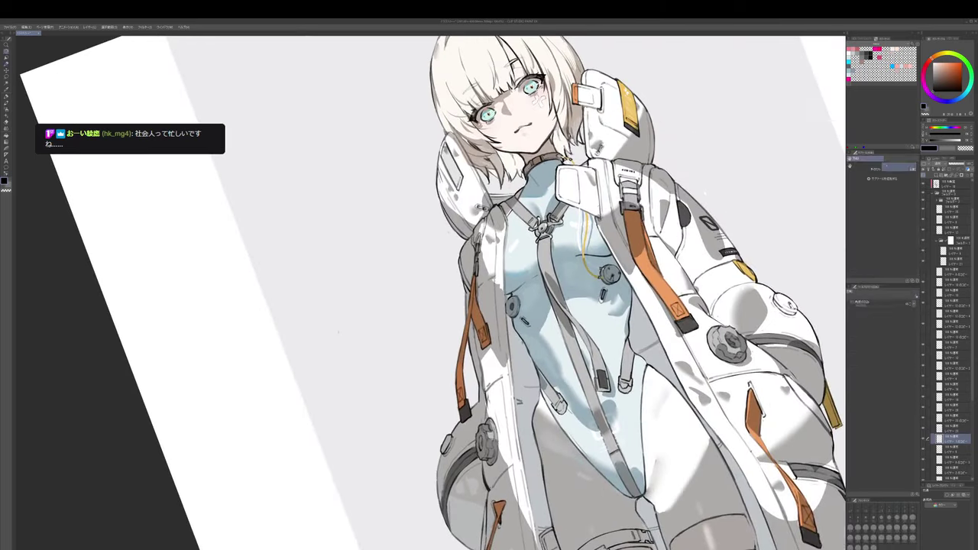
{"action": "key", "text": "]"}
{"action": "left_click_drag", "start_coordinate": [694, 277], "coordinate": [720, 261]}
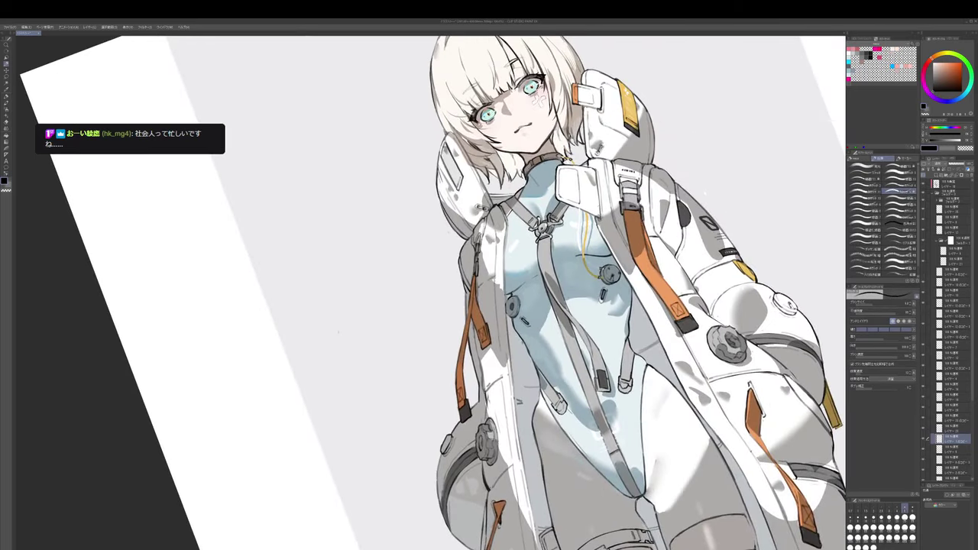
{"action": "key", "text": "ctrl+@"}
{"action": "key", "text": "space"}
{"action": "left_click_drag", "start_coordinate": [786, 257], "coordinate": [782, 240]}
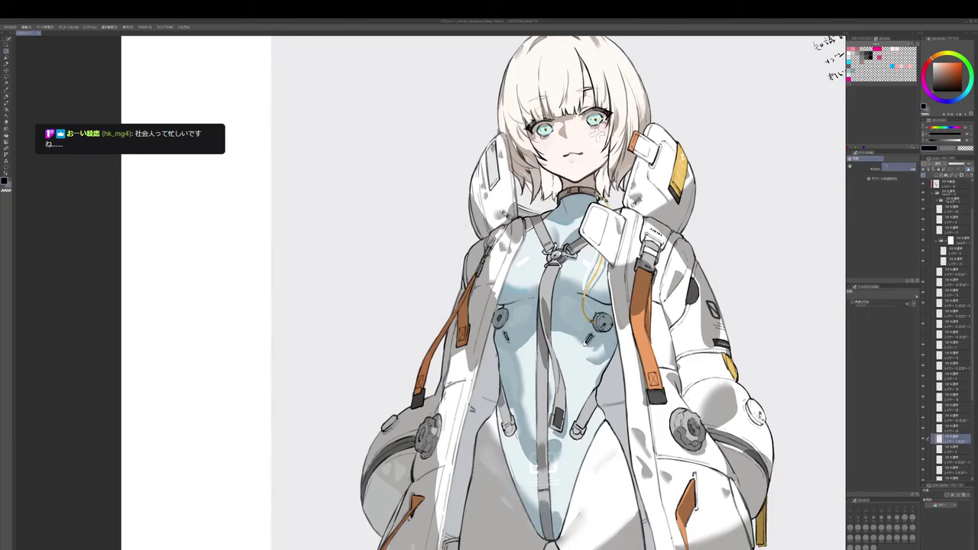
- Sample the coat's grey shadow colour and retouch the shading along the outer edge of the upper sleeve
{"action": "key", "text": "b"}
{"action": "left_click", "coordinate": [696, 267], "text": "alt"}
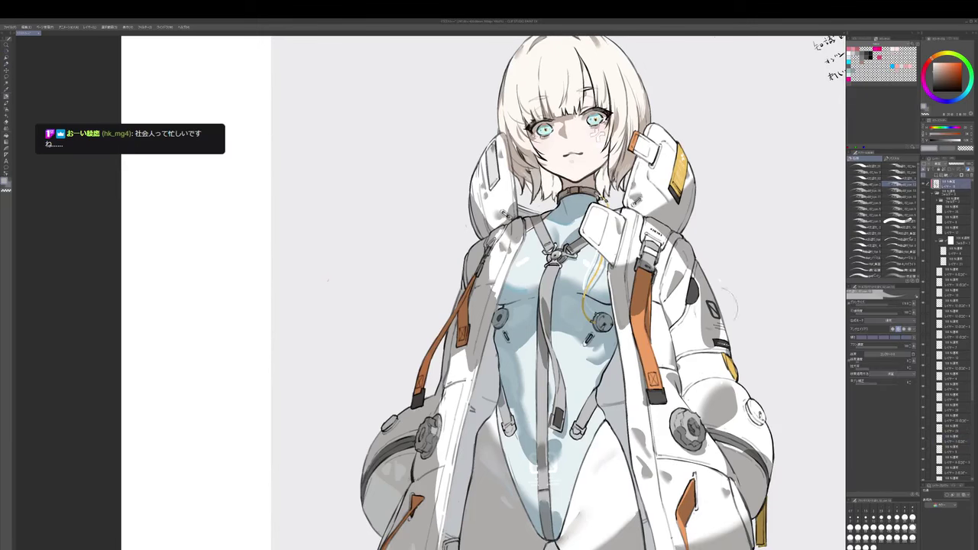
{"action": "left_click_drag", "start_coordinate": [723, 315], "coordinate": [723, 321]}
{"action": "key", "text": "e"}
{"action": "key", "text": "b"}
{"action": "key", "text": "c"}
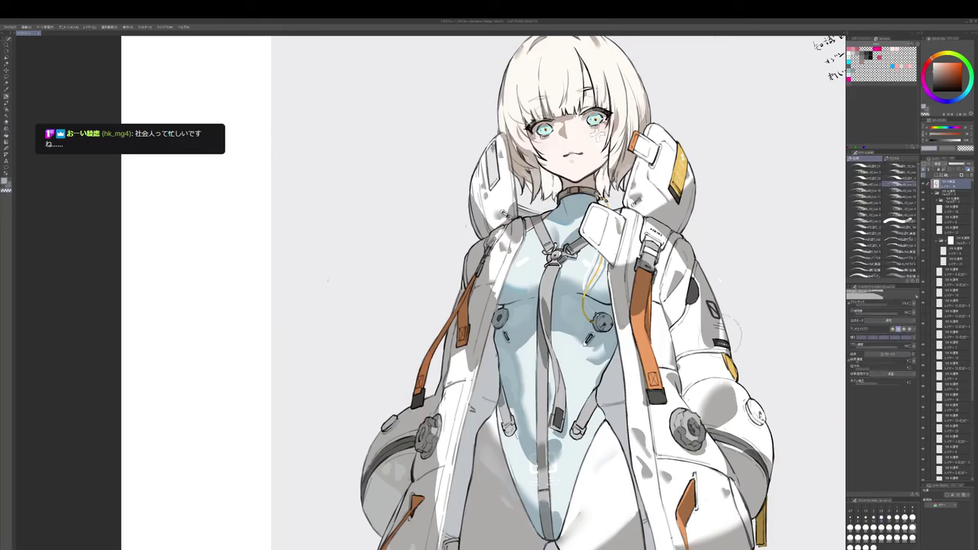
{"action": "key", "text": "j"}
{"action": "key", "text": "b"}
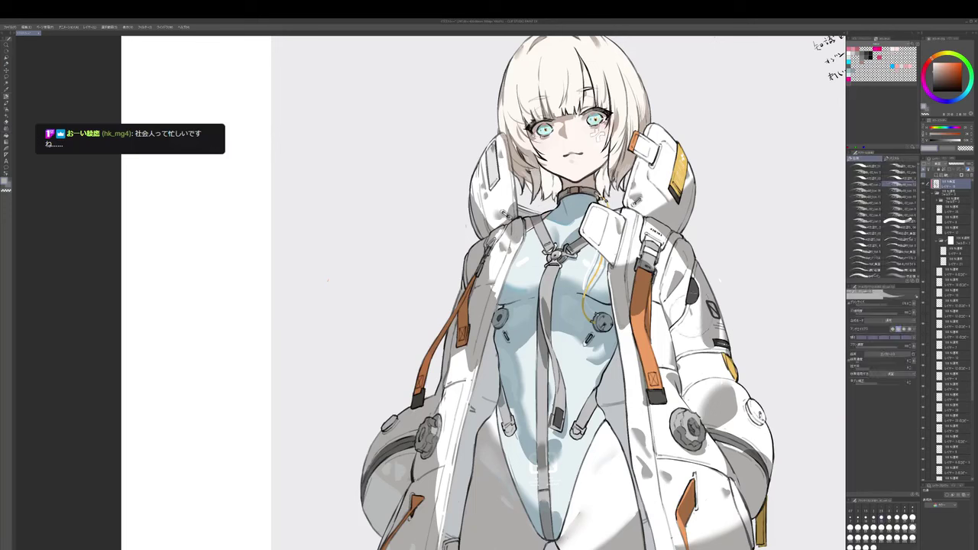
{"action": "key", "text": "j"}
{"action": "key", "text": "b"}
{"action": "key", "text": "j"}
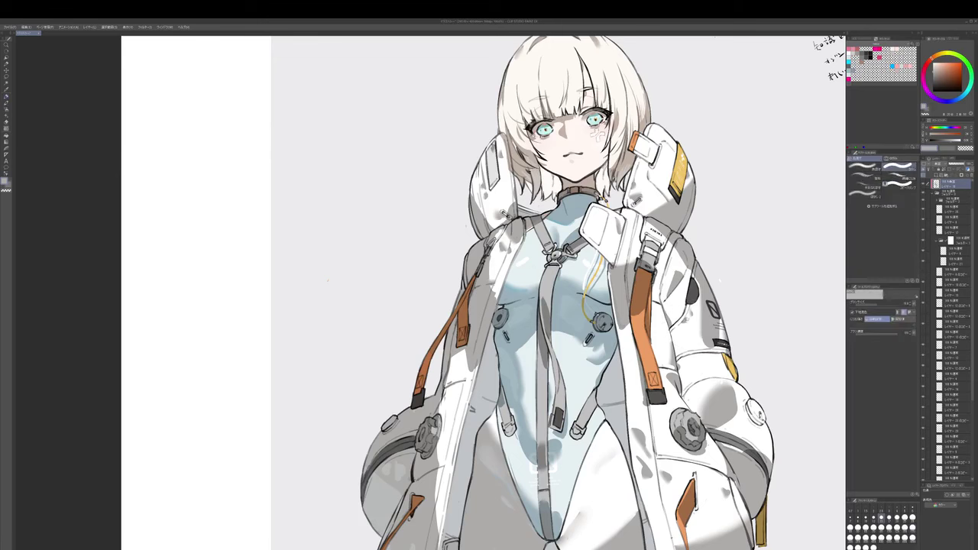
- Paint small grey fold shadows on the sleeve just above the elbow seam
{"action": "key", "text": "b"}
{"action": "left_click_drag", "start_coordinate": [690, 333], "coordinate": [695, 325]}
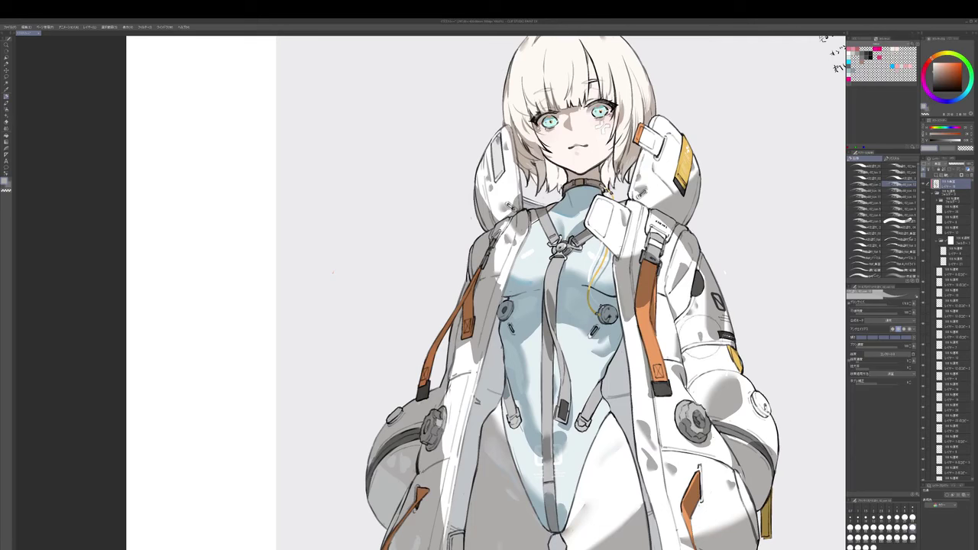
{"action": "key", "text": "e"}
{"action": "key", "text": "b"}
{"action": "left_click_drag", "start_coordinate": [691, 338], "coordinate": [692, 336]}
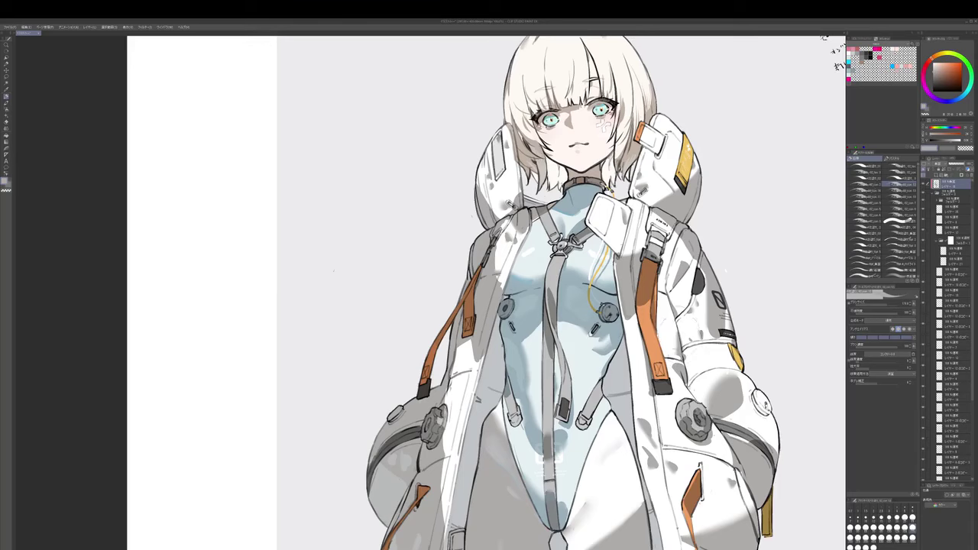
{"action": "left_click_drag", "start_coordinate": [692, 337], "coordinate": [693, 328]}
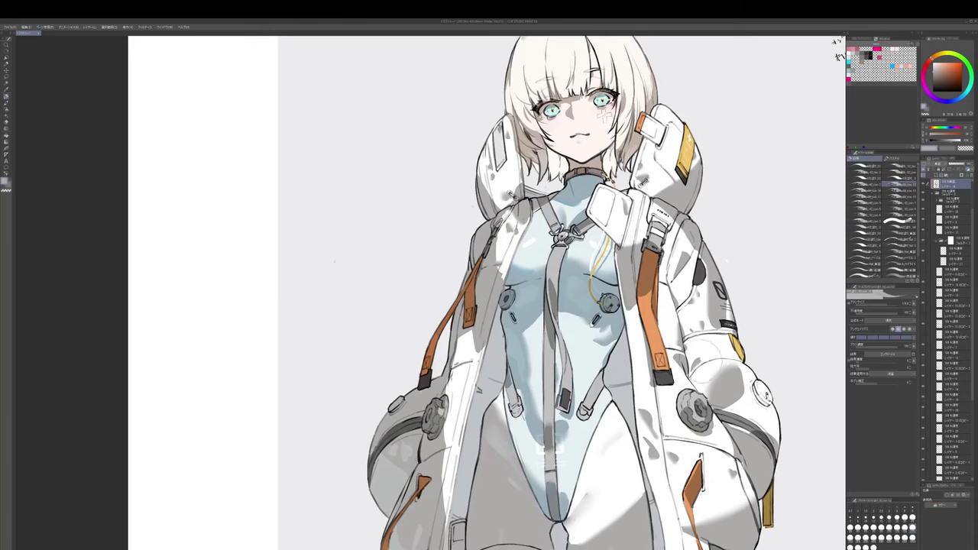
- Shade the round button on the puffed lower sleeve in grey
{"action": "key", "text": "e"}
{"action": "key", "text": "p"}
{"action": "mouse_move", "coordinate": [698, 361]}
{"action": "left_mouse_down"}
{"action": "mouse_move", "coordinate": [701, 329]}
{"action": "mouse_move", "coordinate": [709, 348]}
{"action": "left_mouse_up"}
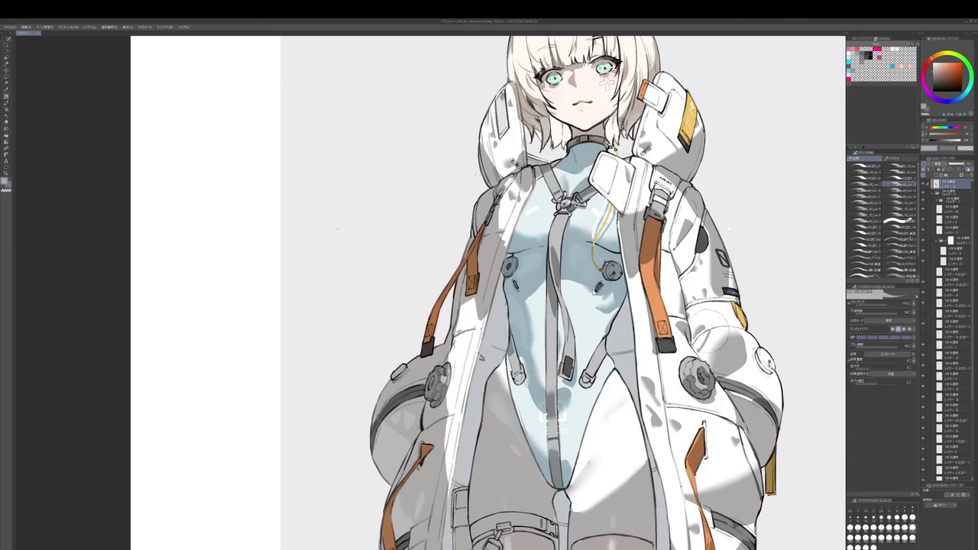
{"action": "key", "text": "e"}
{"action": "key", "text": "b"}
{"action": "mouse_move", "coordinate": [707, 336]}
{"action": "left_mouse_down"}
{"action": "mouse_move", "coordinate": [696, 334]}
{"action": "mouse_move", "coordinate": [748, 333]}
{"action": "left_mouse_up"}
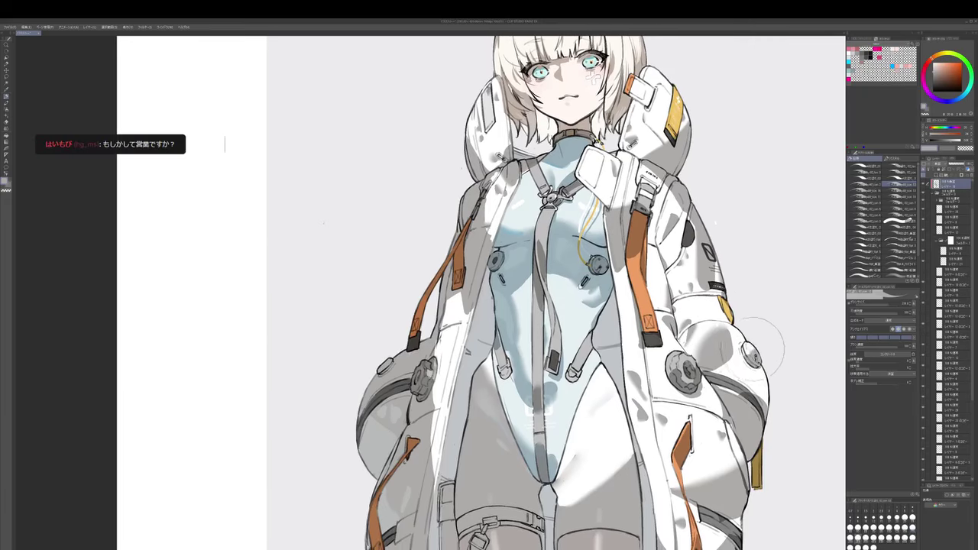
{"action": "left_click_drag", "start_coordinate": [764, 358], "coordinate": [762, 350]}
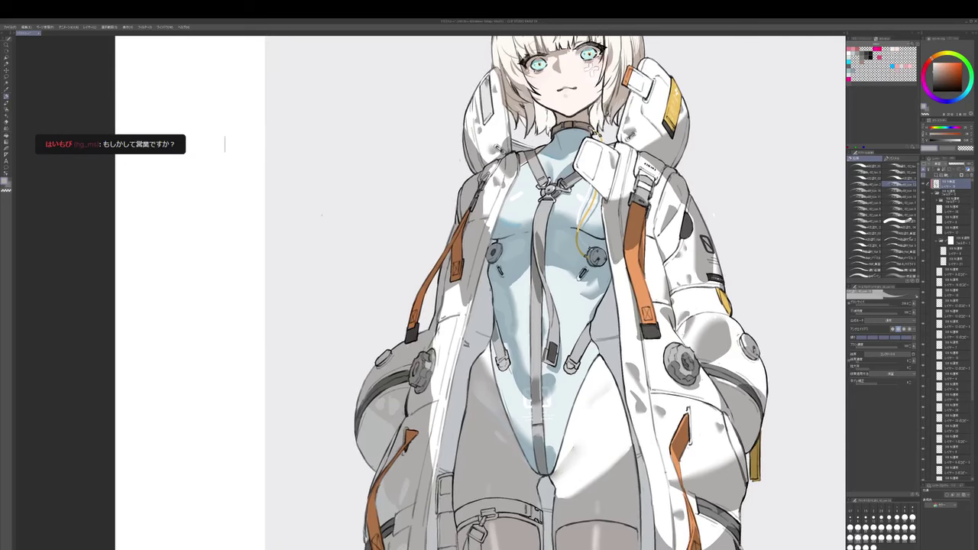
- Retouch the shadow on the lower sleeve beside the round button with sampled white and grey coat tones
{"action": "left_click", "coordinate": [950, 438]}
{"action": "left_click", "coordinate": [740, 333], "text": "alt"}
{"action": "key", "text": "["}
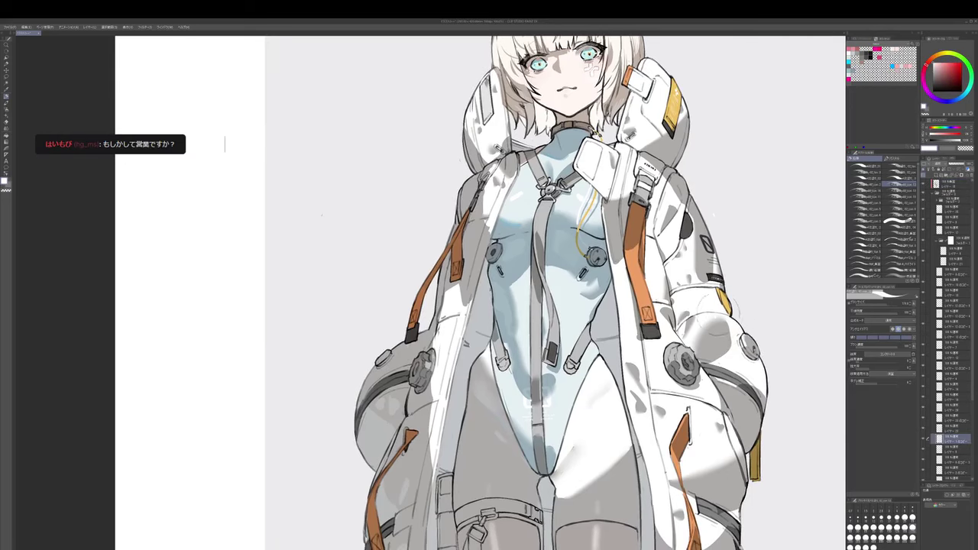
{"action": "left_click", "coordinate": [950, 183]}
{"action": "left_click_drag", "start_coordinate": [714, 354], "coordinate": [728, 345]}
{"action": "left_click", "coordinate": [729, 345], "text": "alt"}
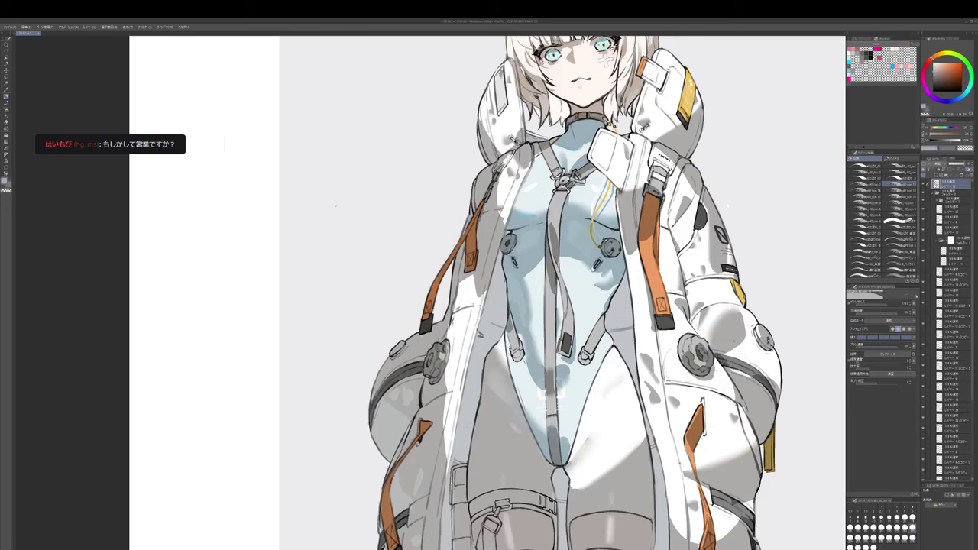
- Retouch the shading on the opposite puffed sleeve and around its grey disc with sampled grey tones
{"action": "left_click_drag", "start_coordinate": [449, 377], "coordinate": [617, 334]}
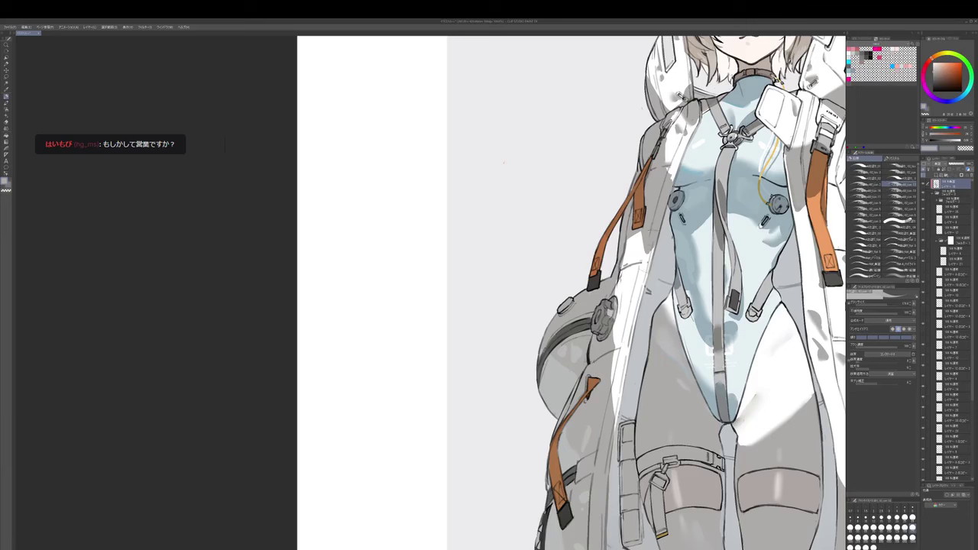
{"action": "left_click_drag", "start_coordinate": [606, 357], "coordinate": [692, 320]}
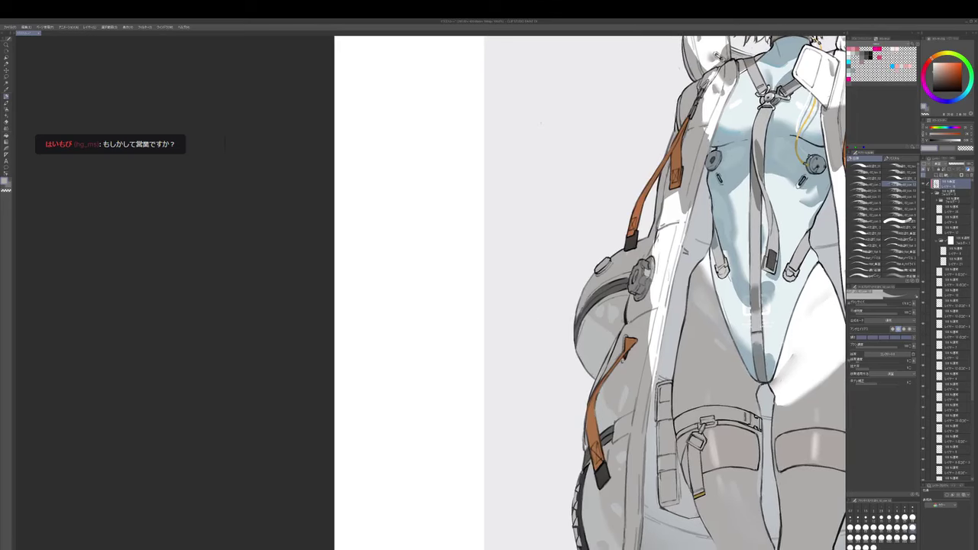
{"action": "key", "text": "c"}
{"action": "left_click_drag", "start_coordinate": [642, 284], "coordinate": [650, 282]}
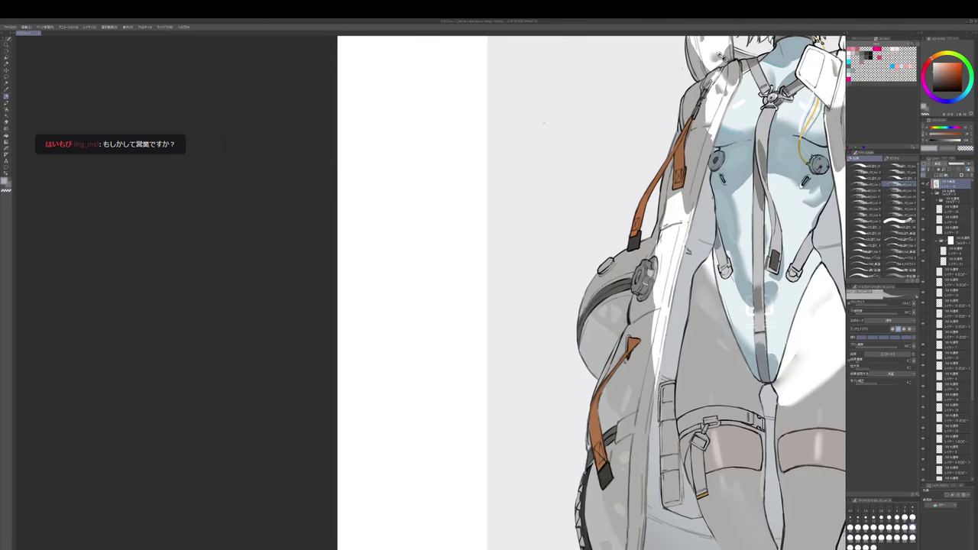
{"action": "left_click", "coordinate": [595, 326], "text": "alt"}
{"action": "left_click", "coordinate": [590, 327], "text": "alt"}
{"action": "key", "text": "e"}
{"action": "key", "text": "p"}
{"action": "left_click", "coordinate": [592, 298], "text": "alt"}
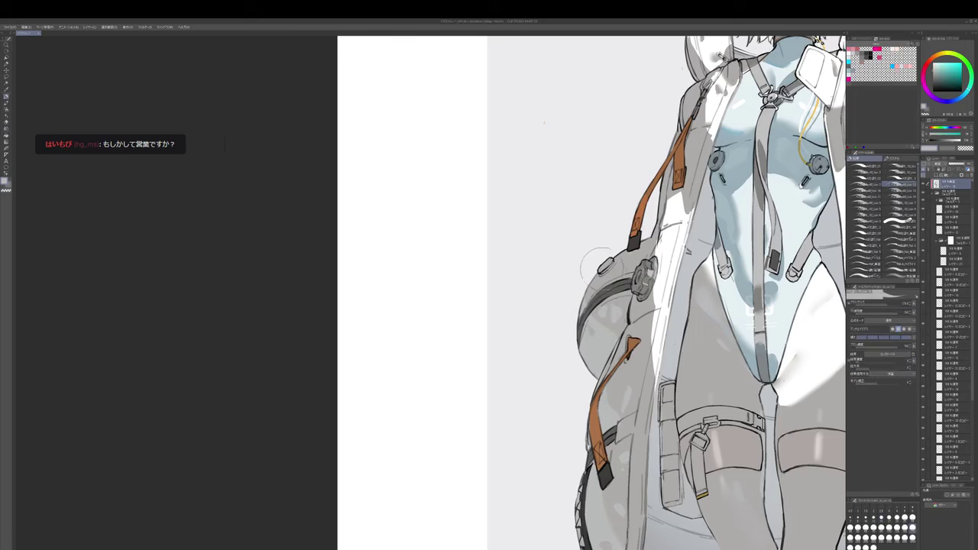
{"action": "left_click", "coordinate": [595, 263], "text": "alt"}
{"action": "left_click_drag", "start_coordinate": [631, 244], "coordinate": [618, 281]}
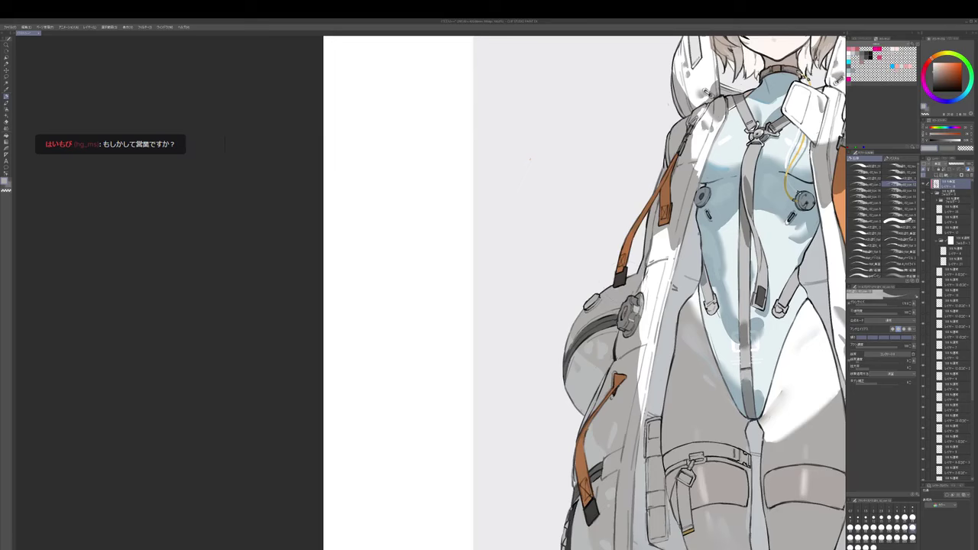
- Paint small grey fold shadows with a smaller brush on the coat's white front edge near the orange strap's end
{"action": "left_click_drag", "start_coordinate": [640, 187], "coordinate": [627, 219]}
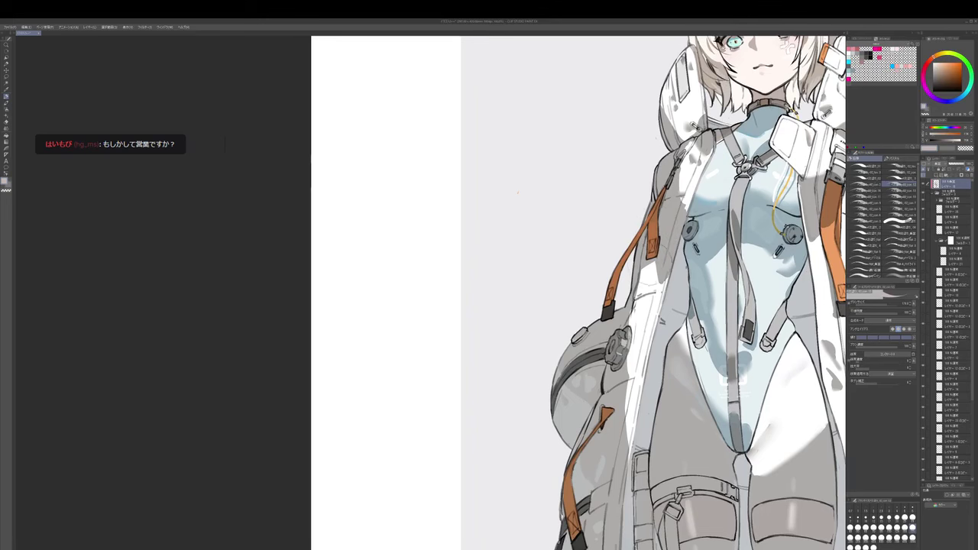
{"action": "key", "text": "e"}
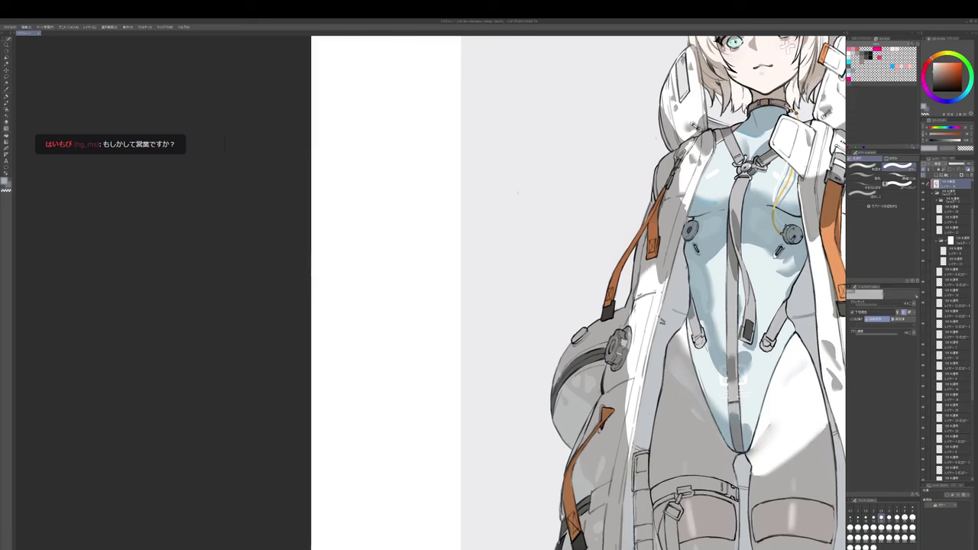
{"action": "key", "text": "b"}
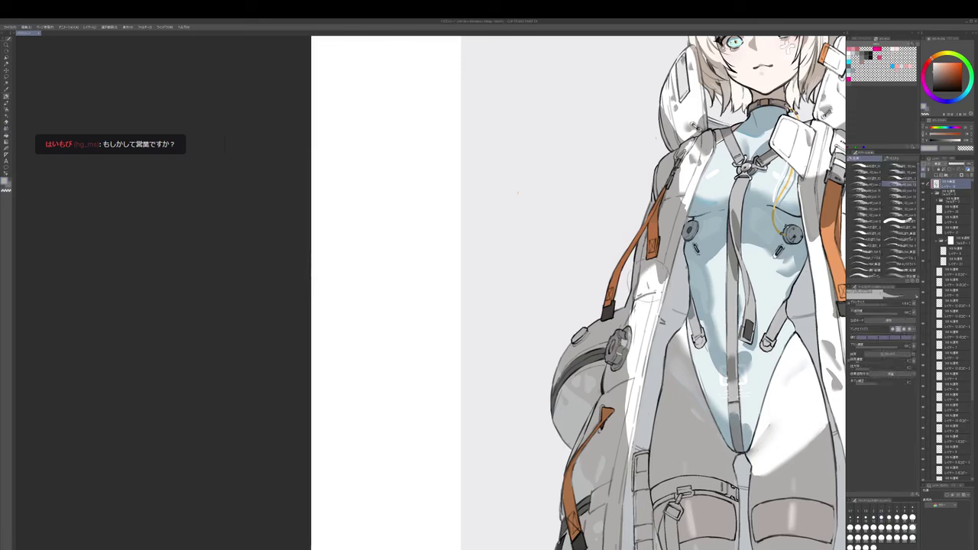
{"action": "key", "text": "["}
{"action": "left_click_drag", "start_coordinate": [650, 276], "coordinate": [652, 285]}
{"action": "key", "text": "e"}
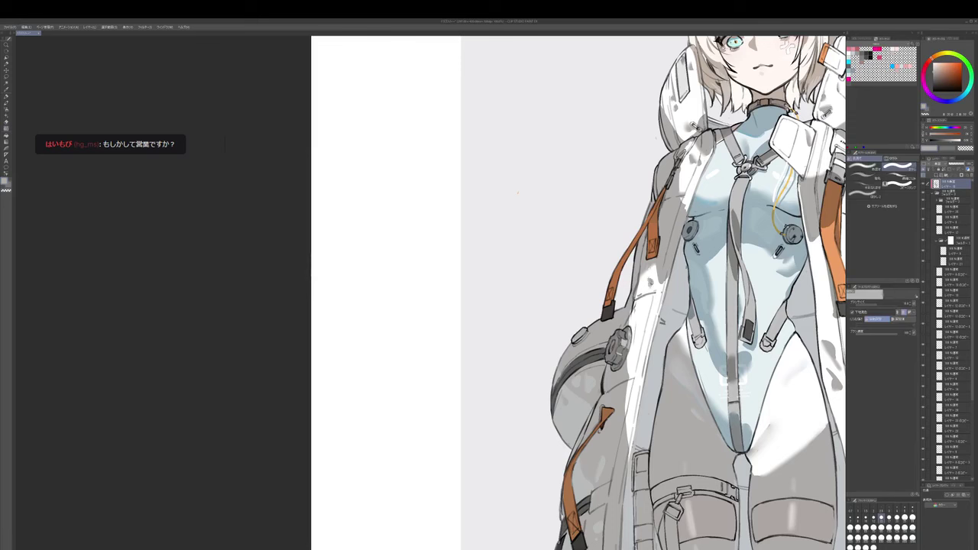
{"action": "key", "text": "b"}
{"action": "left_click_drag", "start_coordinate": [644, 285], "coordinate": [622, 353]}
- Retouch the shading on the coat's front edge below the shoulder with sampled tones
{"action": "left_click", "coordinate": [624, 350], "text": "alt"}
{"action": "left_click", "coordinate": [670, 242], "text": "alt"}
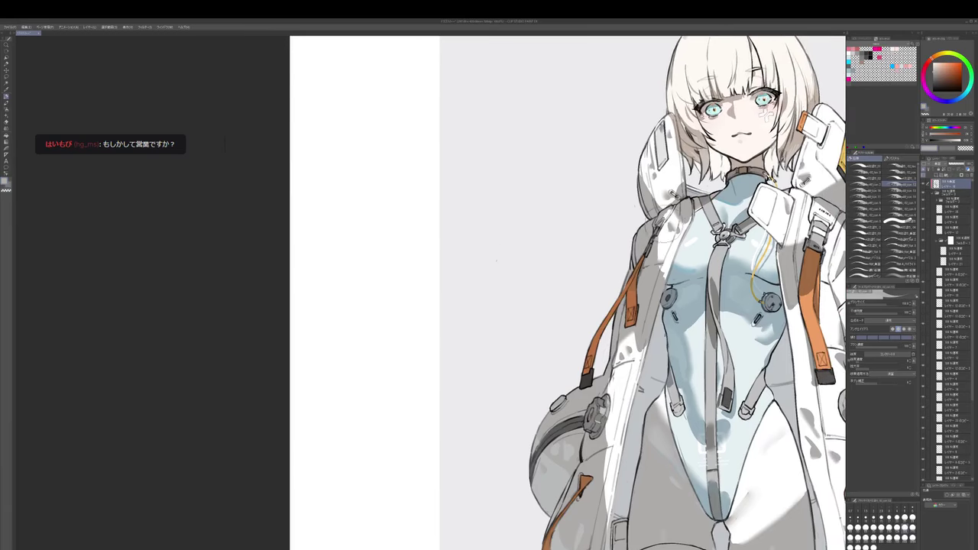
{"action": "left_click_drag", "start_coordinate": [680, 223], "coordinate": [664, 241]}
{"action": "left_click_drag", "start_coordinate": [497, 262], "coordinate": [522, 200]}
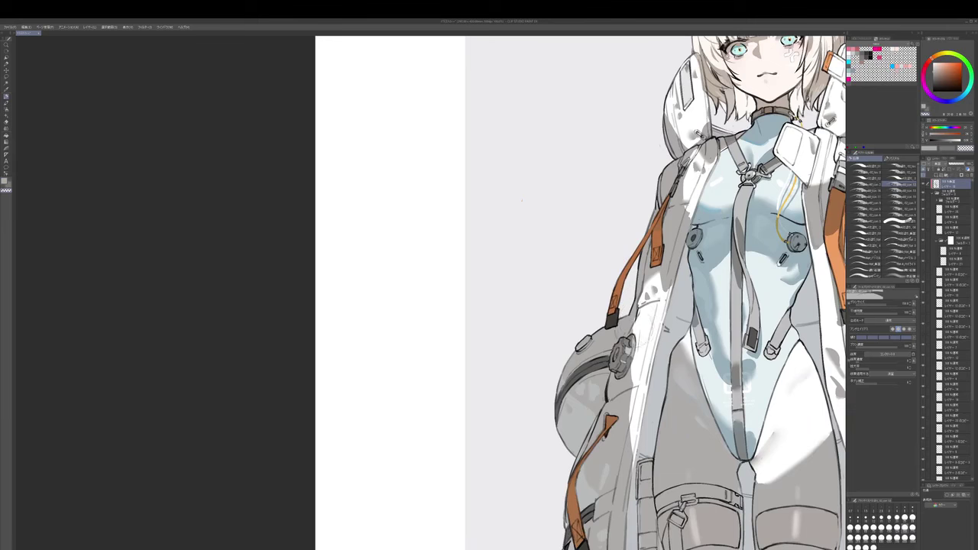
{"action": "left_click_drag", "start_coordinate": [522, 200], "coordinate": [531, 158]}
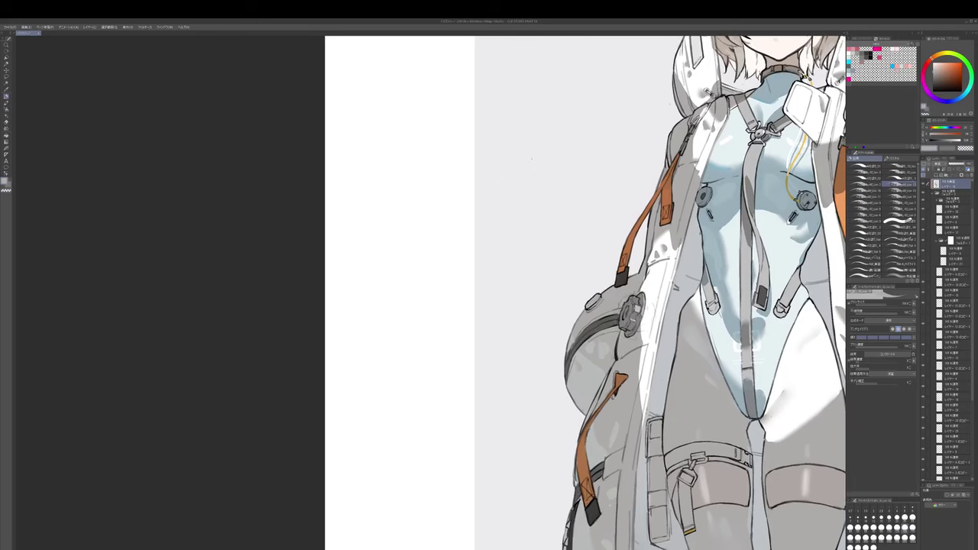
- Retouch the grey shading on the lower coat front beside the thigh pouch with sampled tones and a larger brush
{"action": "scroll", "coordinate": [633, 200], "scroll_direction": "down", "scroll_amount": 1}
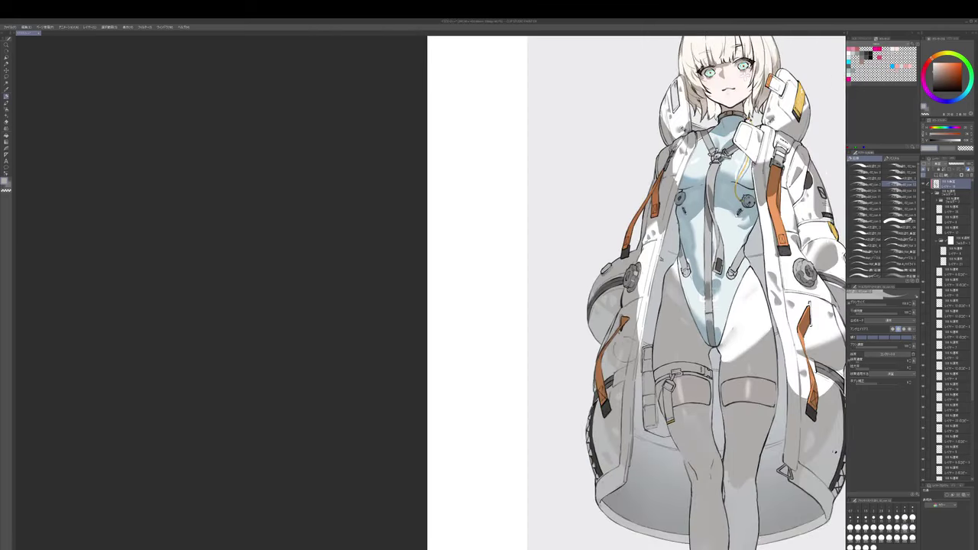
{"action": "left_click", "coordinate": [615, 351], "text": "alt"}
{"action": "key", "text": "]"}
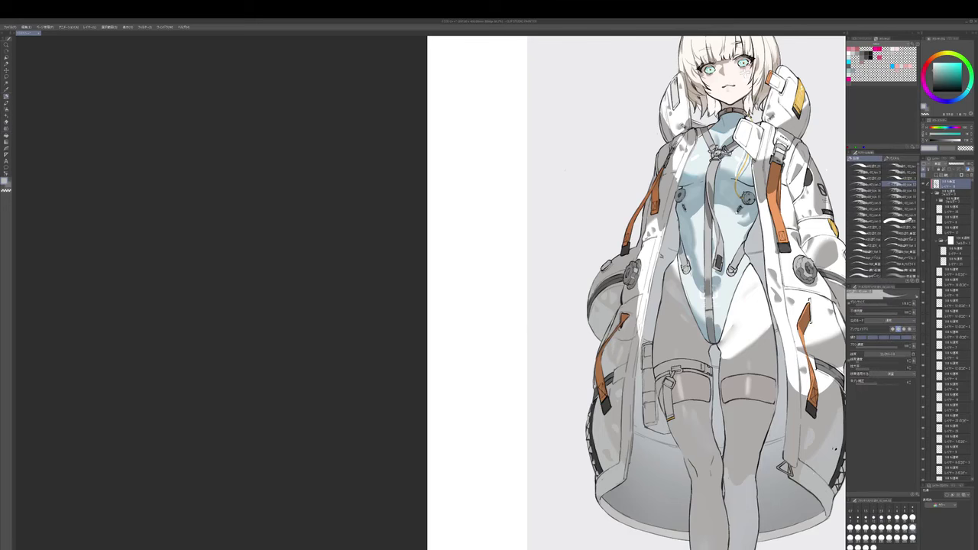
{"action": "left_click", "coordinate": [622, 336], "text": "alt"}
{"action": "left_click_drag", "start_coordinate": [622, 336], "coordinate": [625, 269]}
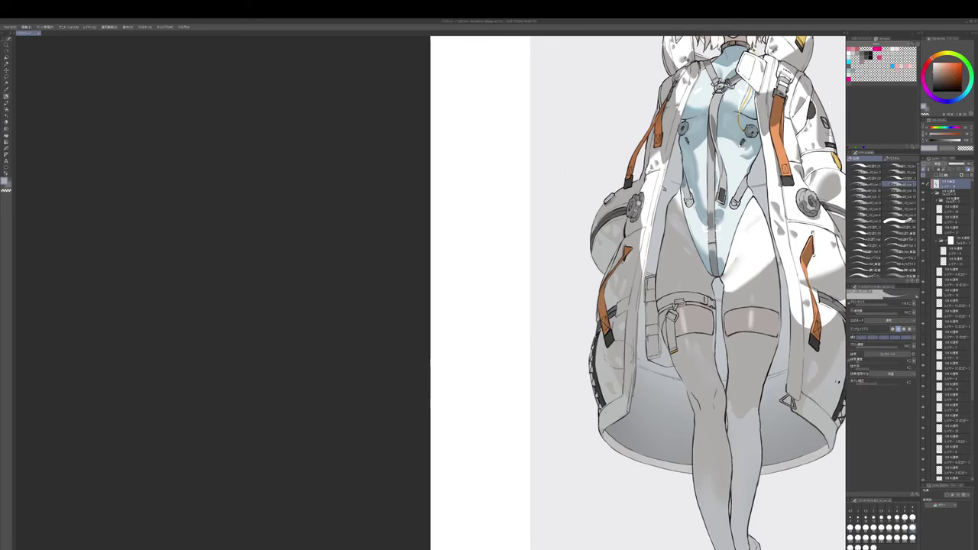
{"action": "left_click", "coordinate": [616, 359], "text": "alt"}
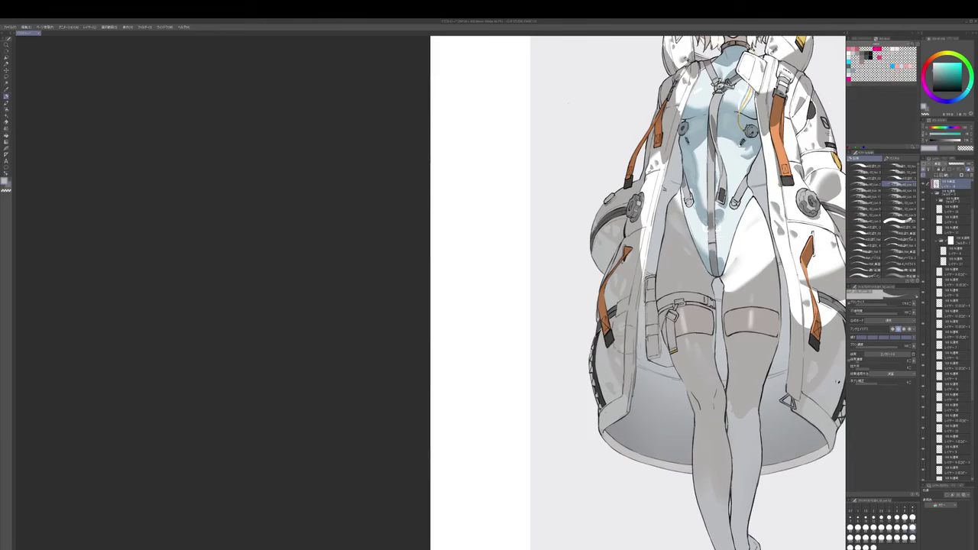
{"action": "left_click_drag", "start_coordinate": [624, 335], "coordinate": [622, 347]}
{"action": "left_click", "coordinate": [622, 347], "text": "alt"}
{"action": "scroll", "coordinate": [623, 331], "scroll_direction": "up", "scroll_amount": 2}
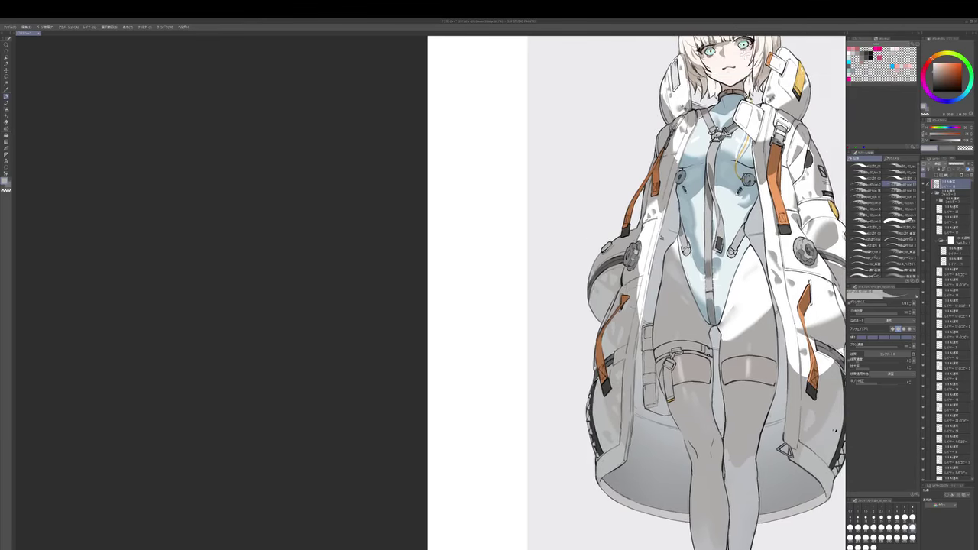
{"action": "scroll", "coordinate": [624, 330], "scroll_direction": "up", "scroll_amount": 2}
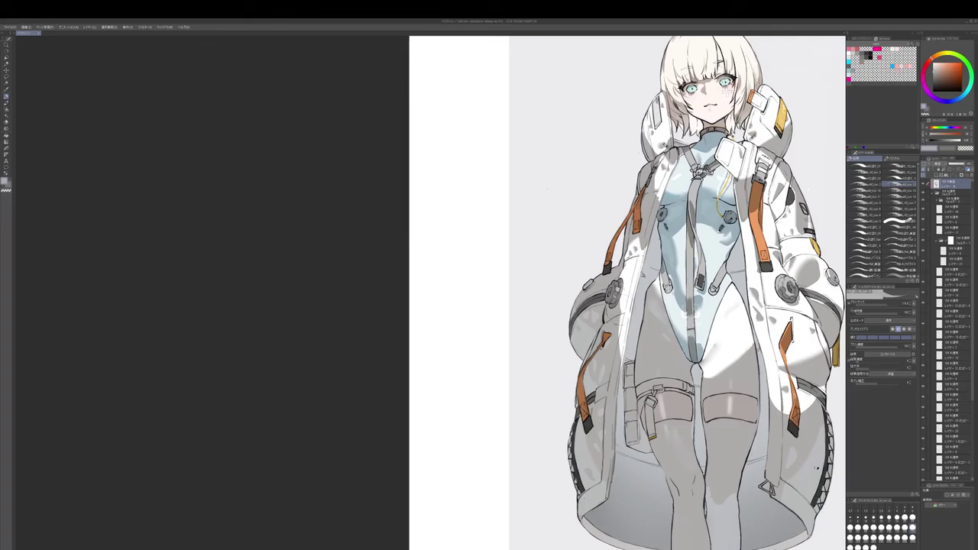
- Retouch the grey shading on the coat's front panel beside the hip with a sampled tone and a larger brush
{"action": "left_click", "coordinate": [623, 310], "text": "alt"}
{"action": "left_click_drag", "start_coordinate": [630, 260], "coordinate": [575, 248]}
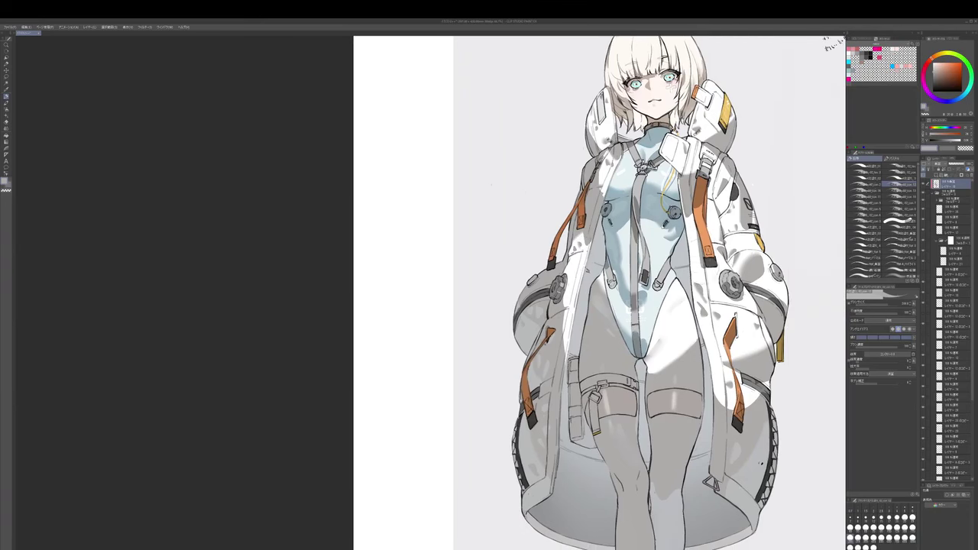
{"action": "left_click_drag", "start_coordinate": [491, 184], "coordinate": [495, 220]}
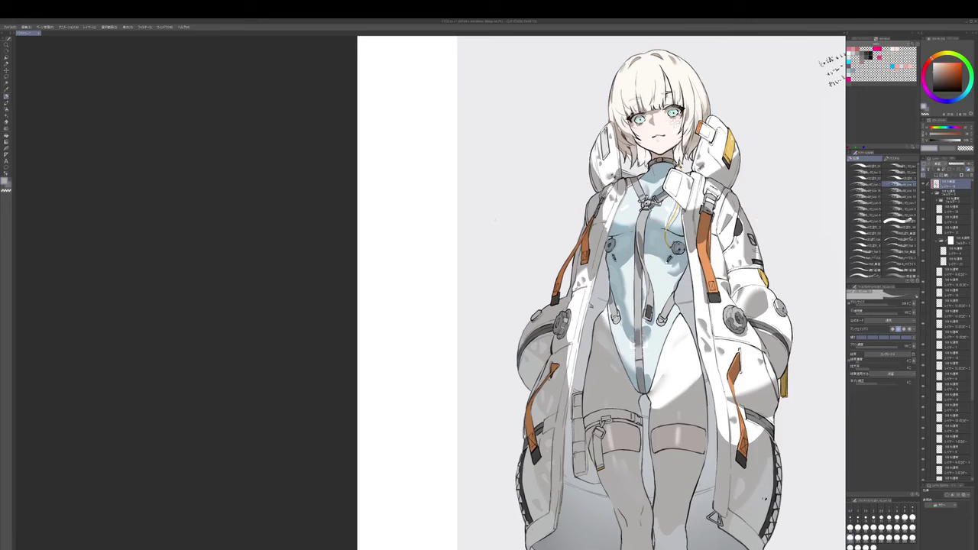
{"action": "key", "text": "p"}
{"action": "key", "text": "b"}
{"action": "key", "text": "bracketright"}
{"action": "key", "text": "bracketright"}
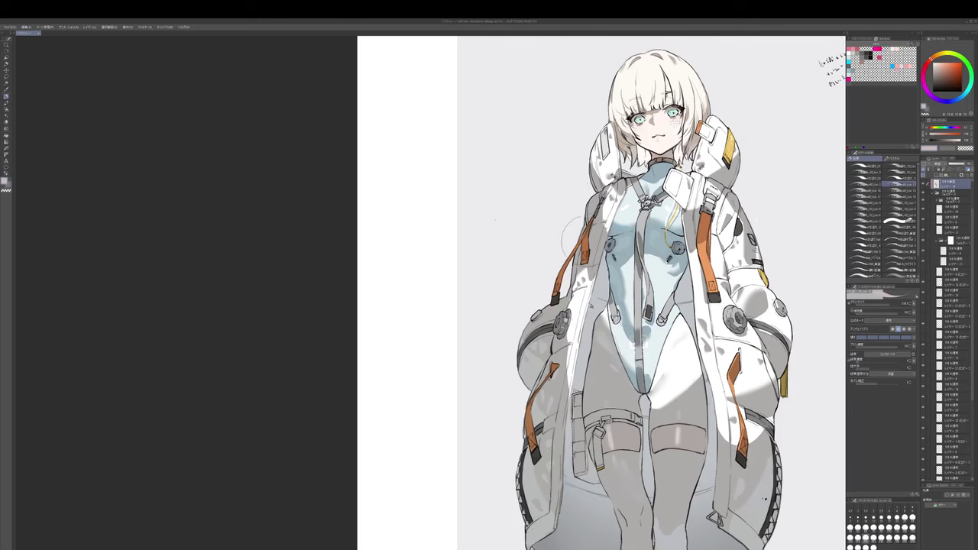
- Retouch the shading on the coat front around the lower orange strap and the adjacent sleeve's outer edge with a sampled grey
{"action": "left_click", "coordinate": [745, 364], "text": "alt"}
{"action": "left_click_drag", "start_coordinate": [746, 364], "coordinate": [713, 299]}
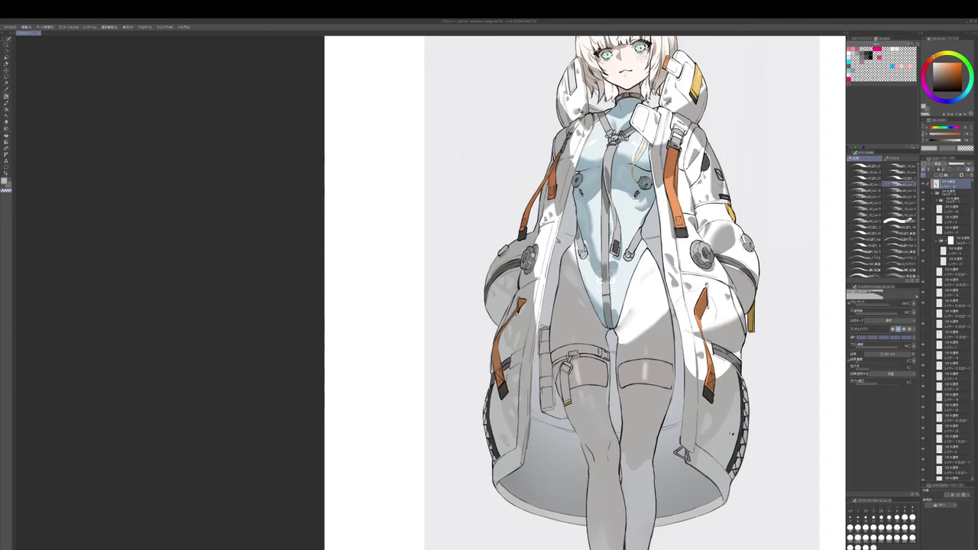
{"action": "left_click_drag", "start_coordinate": [700, 311], "coordinate": [701, 289]}
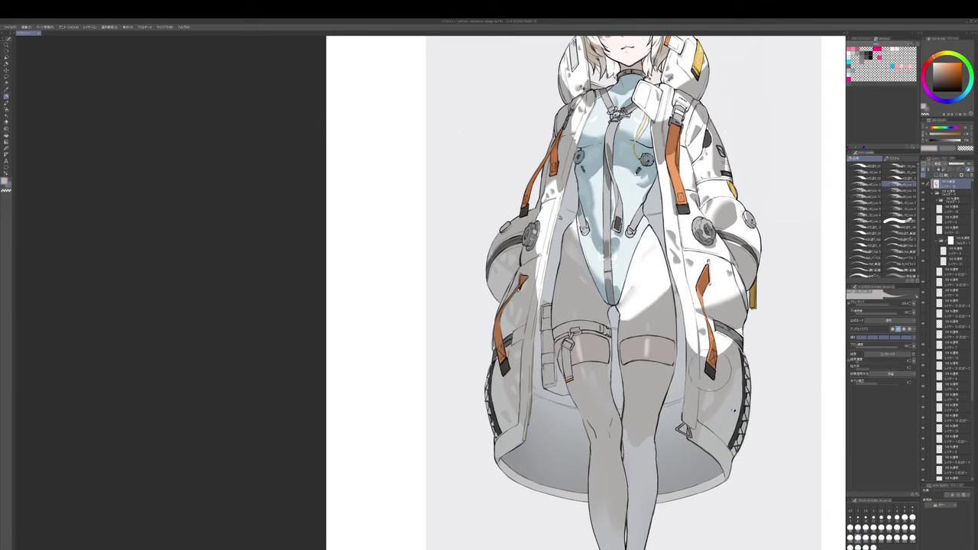
{"action": "left_click_drag", "start_coordinate": [732, 410], "coordinate": [816, 344]}
{"action": "left_click_drag", "start_coordinate": [657, 337], "coordinate": [658, 330]}
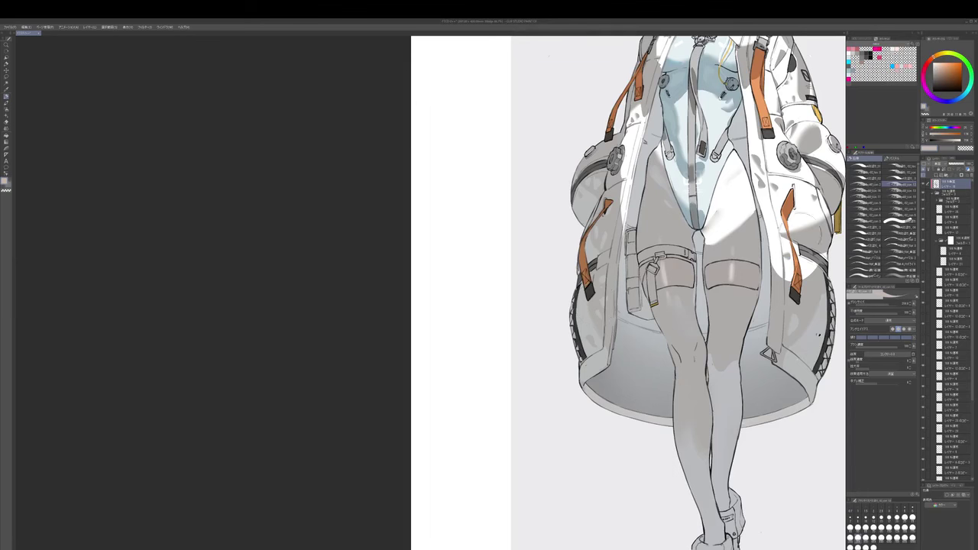
{"action": "left_click_drag", "start_coordinate": [805, 221], "coordinate": [701, 290]}
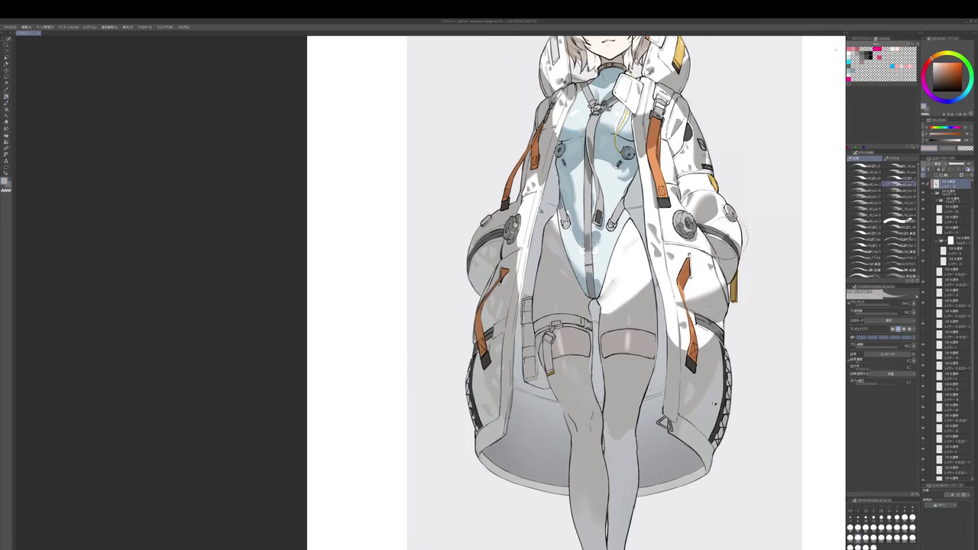
{"action": "left_click_drag", "start_coordinate": [734, 239], "coordinate": [738, 231]}
{"action": "left_click_drag", "start_coordinate": [749, 264], "coordinate": [764, 243]}
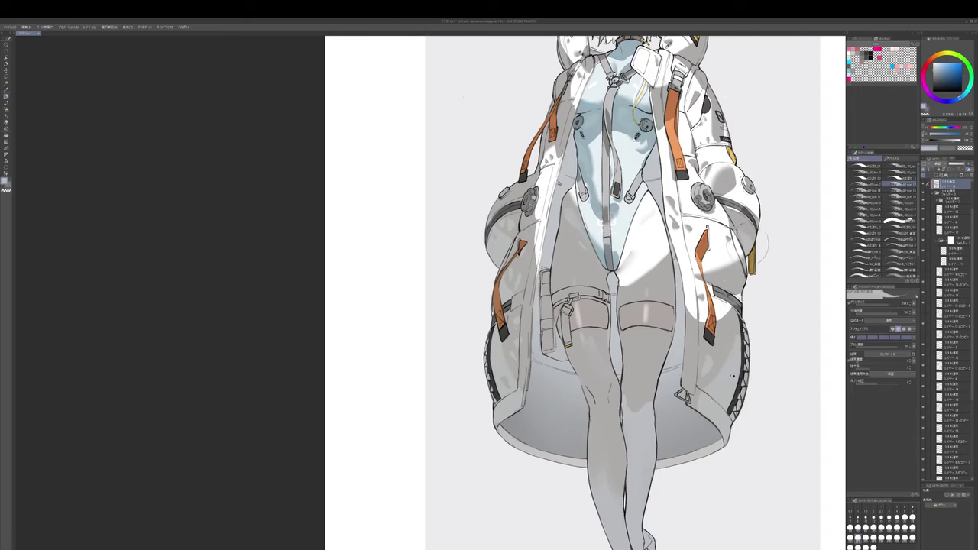
- Blend the shading along the puffed sleeve's outer edge beside the yellow strap with an enlarged blending brush
{"action": "key", "text": "j"}
{"action": "key", "text": "]"}
{"action": "key", "text": "]"}
{"action": "key", "text": "]"}
{"action": "key", "text": "]"}
{"action": "key", "text": "]"}
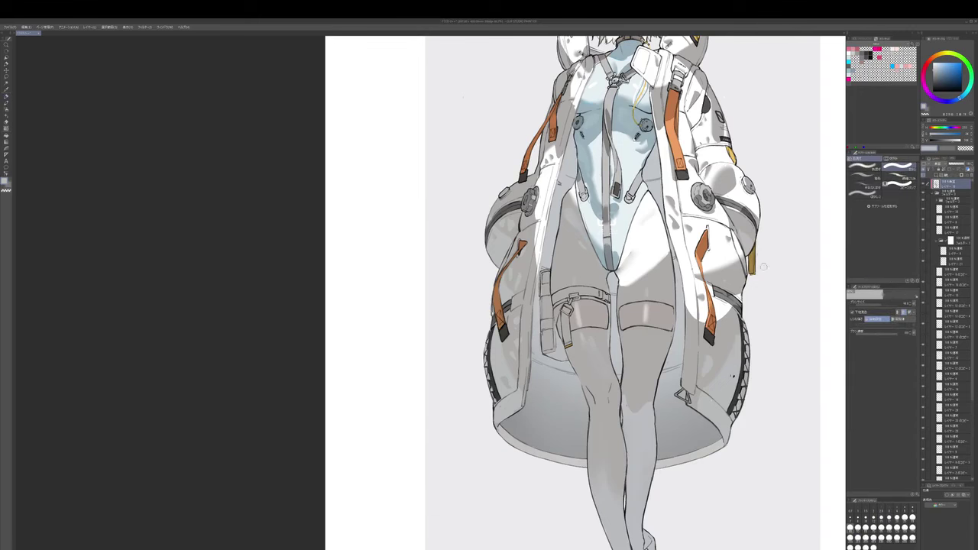
{"action": "left_click_drag", "start_coordinate": [763, 267], "coordinate": [767, 235]}
{"action": "left_click", "coordinate": [758, 233], "text": "ctrl+shift"}
{"action": "key", "text": "e"}
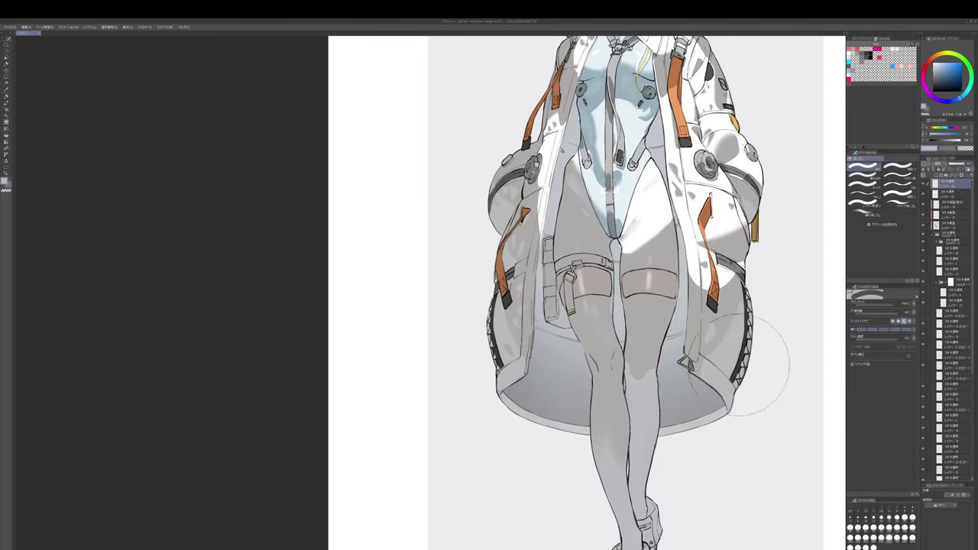
{"action": "scroll", "coordinate": [736, 357], "scroll_direction": "down", "scroll_amount": 5}
{"action": "scroll", "coordinate": [726, 330], "scroll_direction": "up", "scroll_amount": 2}
{"action": "scroll", "coordinate": [676, 271], "scroll_direction": "up", "scroll_amount": 5}
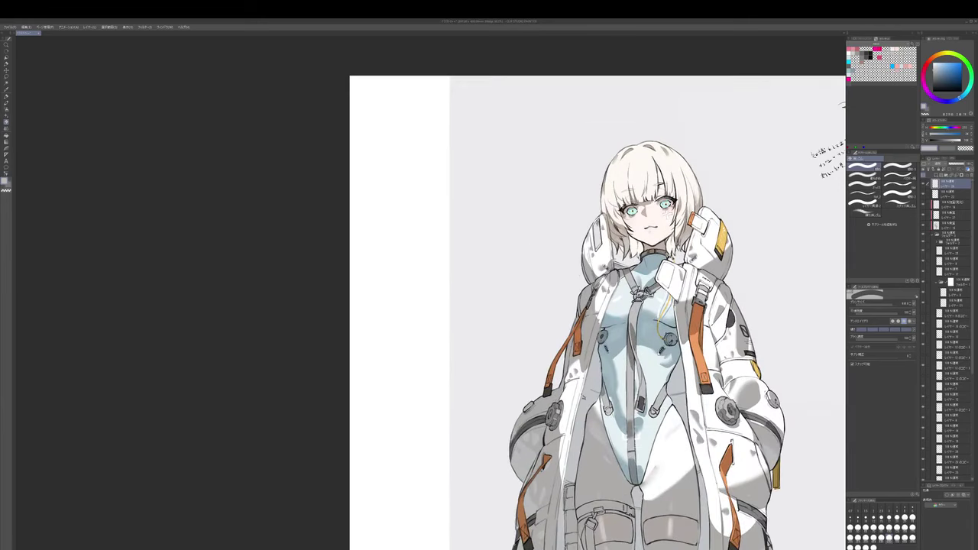
- Retouch the narrower side of the white hood beside the hair, working on its shading layer and with sampled white on its base layer
{"action": "left_click", "coordinate": [606, 266], "text": "ctrl+shift"}
{"action": "key", "text": "p"}
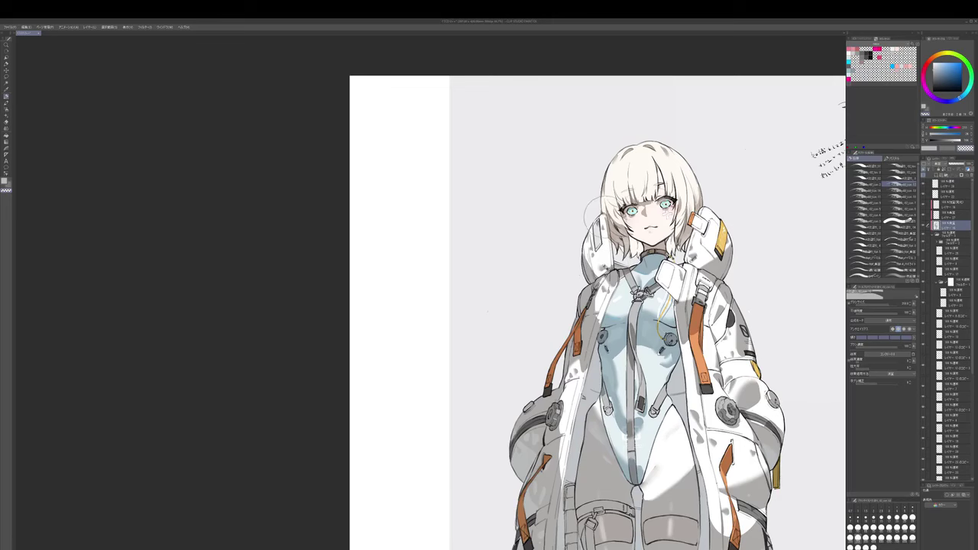
{"action": "left_click_drag", "start_coordinate": [608, 220], "coordinate": [609, 239]}
{"action": "scroll", "coordinate": [613, 238], "scroll_direction": "up", "scroll_amount": 2}
{"action": "left_click", "coordinate": [593, 245], "text": "ctrl+shift"}
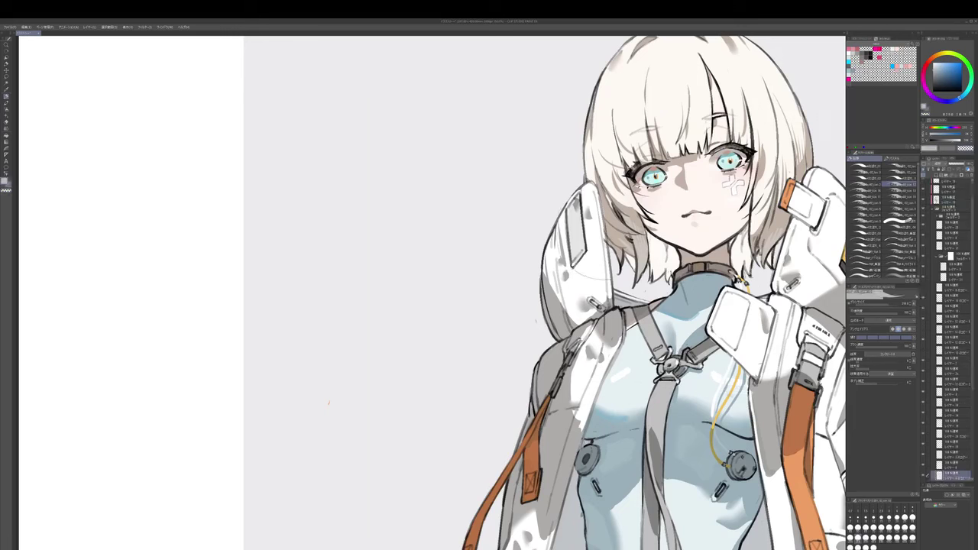
{"action": "left_click", "coordinate": [590, 256], "text": "ctrl+shift"}
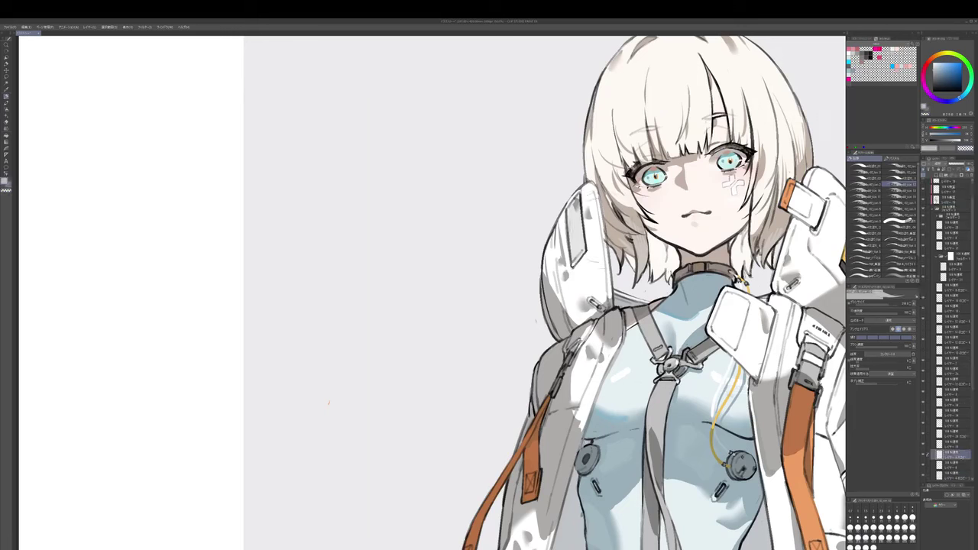
{"action": "left_click", "coordinate": [589, 271], "text": "alt"}
{"action": "left_click_drag", "start_coordinate": [604, 207], "coordinate": [606, 250]}
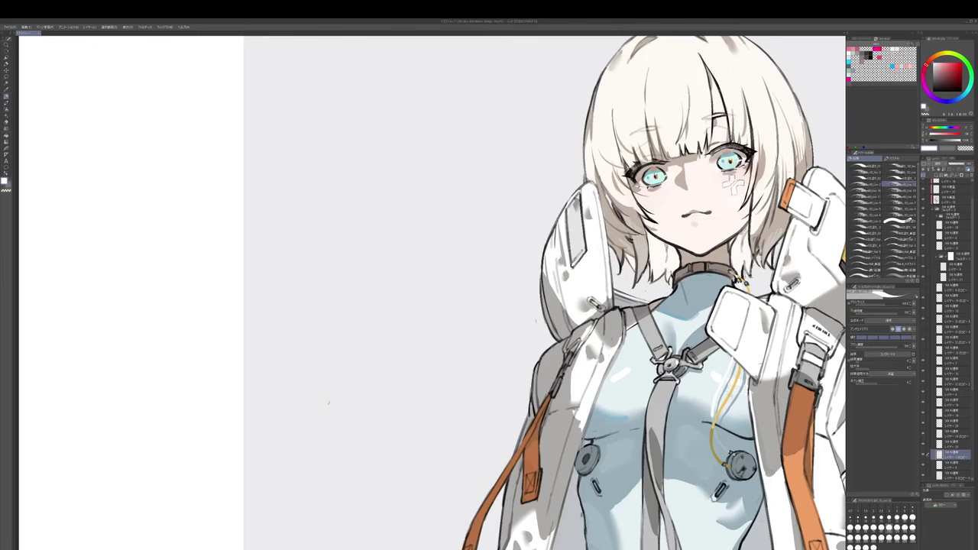
- Return to the shading layer and retouch the hood's opposite side around the orange and yellow tabs with sampled greys
{"action": "left_click", "coordinate": [589, 184], "text": "ctrl+shift"}
{"action": "key", "text": "c"}
{"action": "scroll", "coordinate": [606, 184], "scroll_direction": "down", "scroll_amount": 1}
{"action": "left_click_drag", "start_coordinate": [606, 184], "coordinate": [561, 220]}
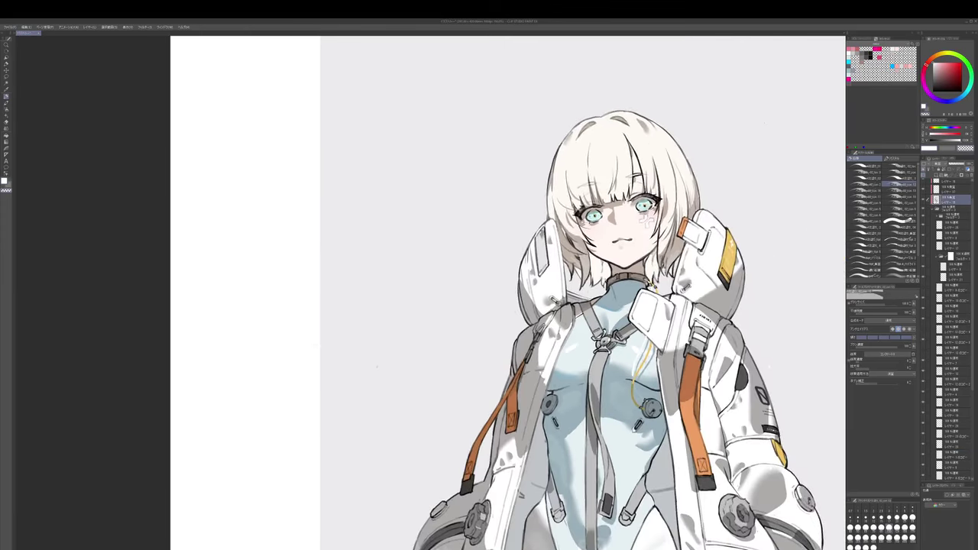
{"action": "left_click", "coordinate": [708, 292], "text": "alt"}
{"action": "left_click_drag", "start_coordinate": [708, 252], "coordinate": [709, 260]}
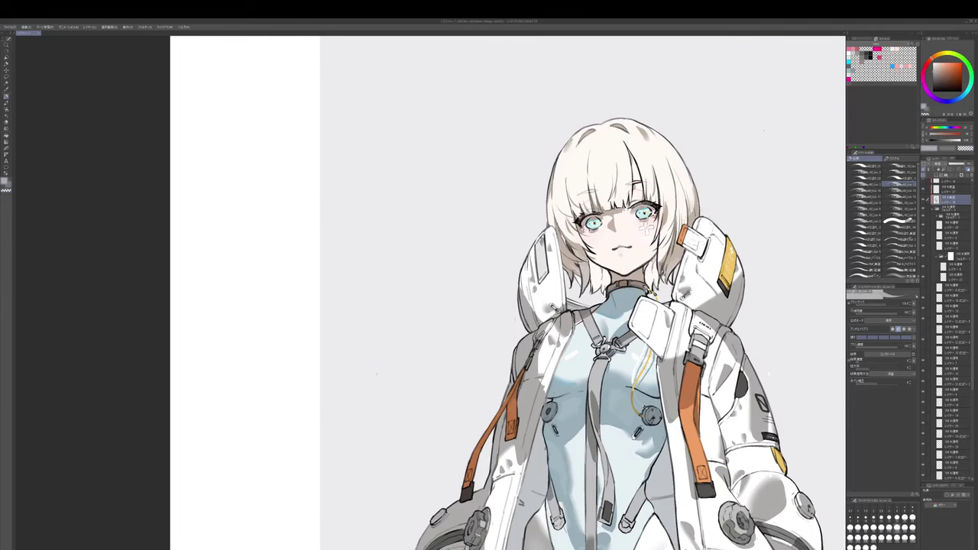
{"action": "left_click_drag", "start_coordinate": [714, 216], "coordinate": [710, 244]}
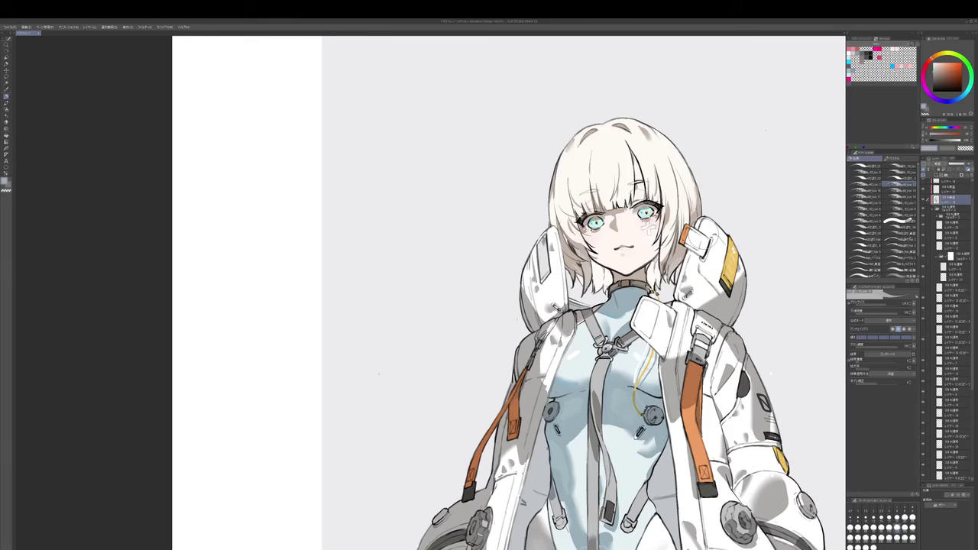
{"action": "left_click", "coordinate": [694, 227], "text": "alt"}
{"action": "left_click_drag", "start_coordinate": [698, 196], "coordinate": [701, 226]}
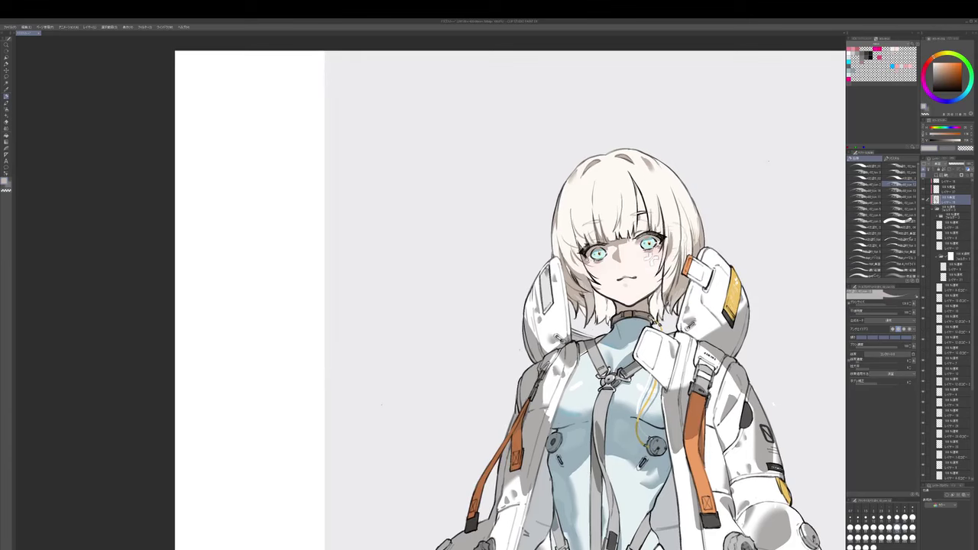
- Touch up the grey shading on the strapless side of the hood and around the collar
{"action": "left_click_drag", "start_coordinate": [567, 206], "coordinate": [566, 207]}
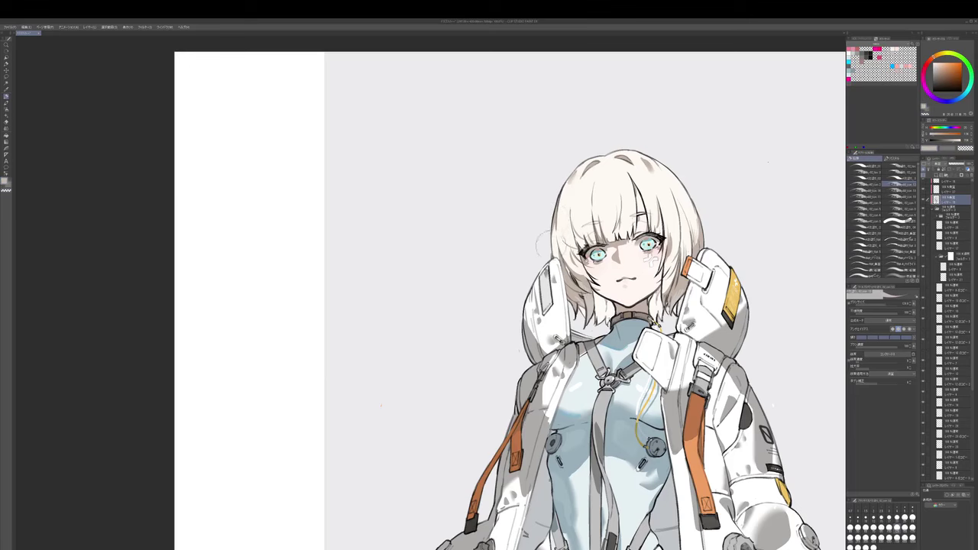
{"action": "left_click_drag", "start_coordinate": [561, 260], "coordinate": [590, 205]}
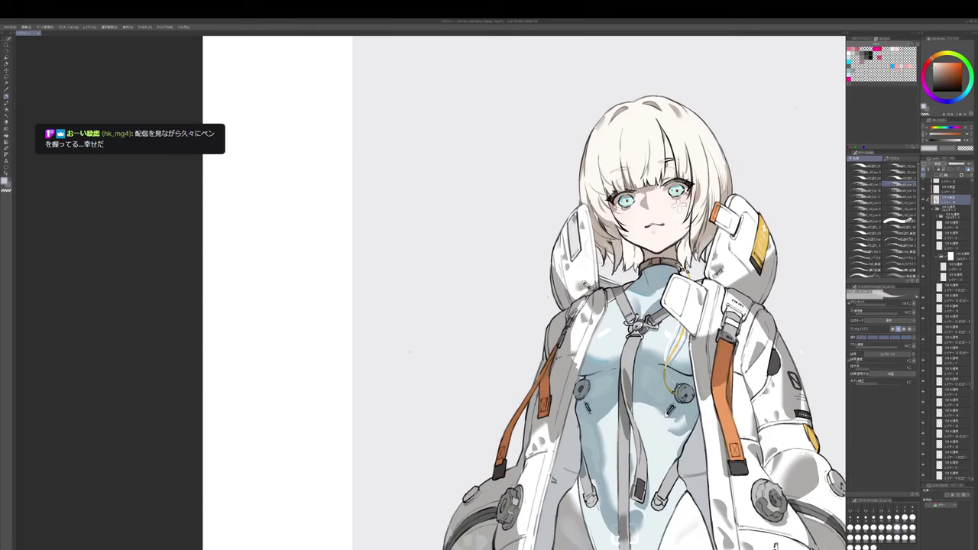
{"action": "mouse_move", "coordinate": [596, 259]}
{"action": "left_mouse_down"}
{"action": "mouse_move", "coordinate": [592, 276]}
{"action": "mouse_move", "coordinate": [601, 270]}
{"action": "left_mouse_up"}
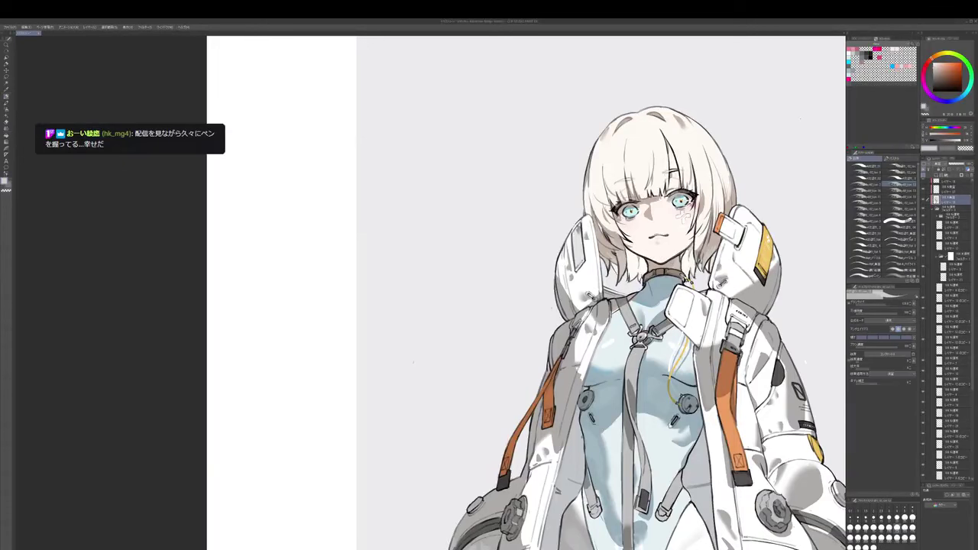
{"action": "left_click_drag", "start_coordinate": [660, 292], "coordinate": [662, 286]}
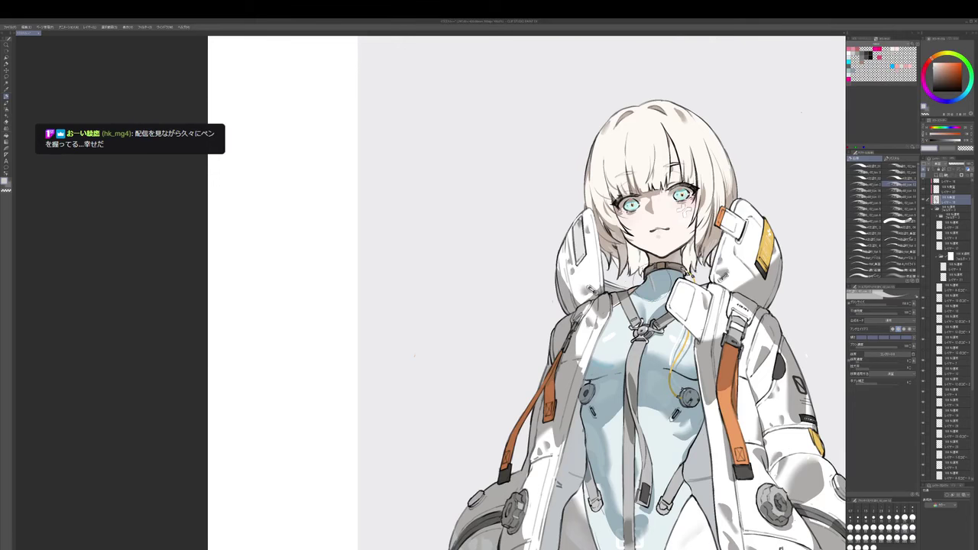
- Paint the bodysuit's torso shading with a sampled blue and blend it
{"action": "left_click", "coordinate": [673, 313], "text": "alt"}
{"action": "mouse_move", "coordinate": [642, 367]}
{"action": "left_mouse_down"}
{"action": "mouse_move", "coordinate": [685, 294]}
{"action": "mouse_move", "coordinate": [664, 334]}
{"action": "mouse_move", "coordinate": [681, 273]}
{"action": "mouse_move", "coordinate": [679, 228]}
{"action": "left_mouse_up"}
{"action": "scroll", "coordinate": [699, 302], "scroll_direction": "down", "scroll_amount": 2}
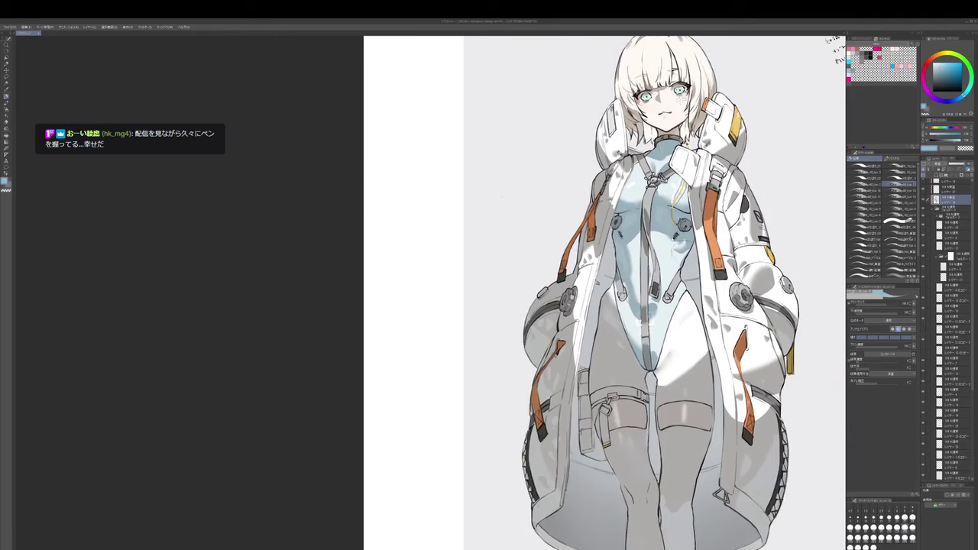
{"action": "scroll", "coordinate": [684, 259], "scroll_direction": "up", "scroll_amount": 2}
{"action": "key", "text": "j"}
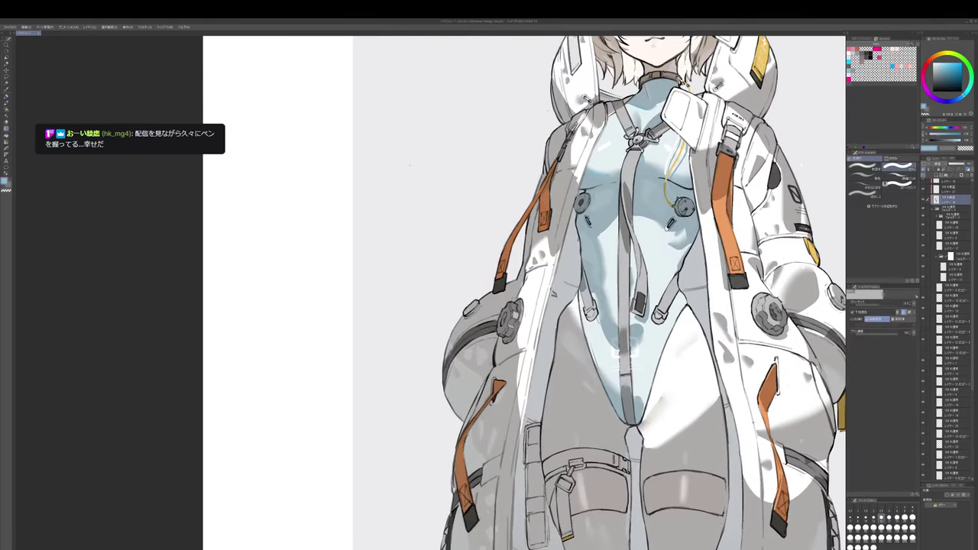
{"action": "left_click_drag", "start_coordinate": [716, 157], "coordinate": [715, 172]}
{"action": "scroll", "coordinate": [711, 170], "scroll_direction": "down", "scroll_amount": 2}
{"action": "key", "text": "p"}
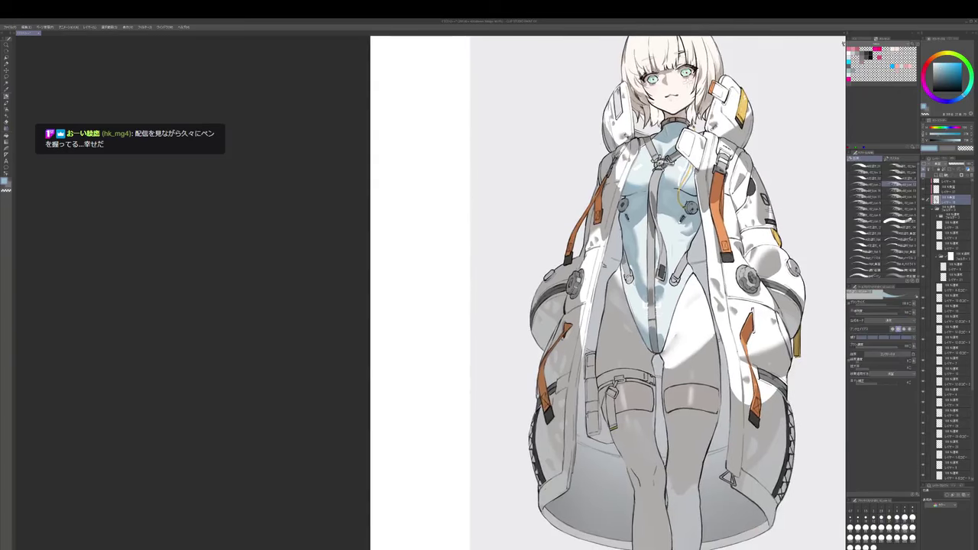
- Retouch the bodysuit's shading around the waist with a larger brush
{"action": "key", "text": "bracketright"}
{"action": "key", "text": "e"}
{"action": "key", "text": "p"}
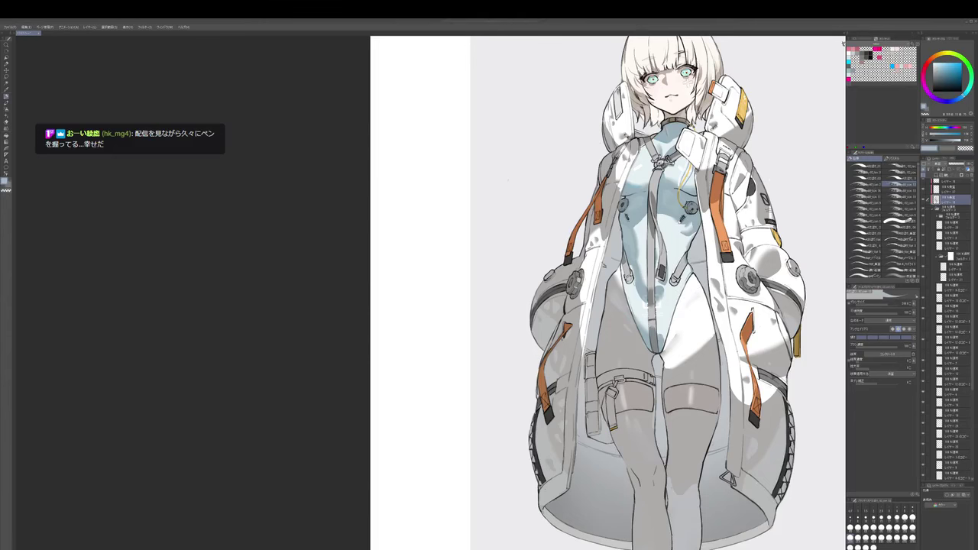
{"action": "left_click_drag", "start_coordinate": [627, 283], "coordinate": [586, 300]}
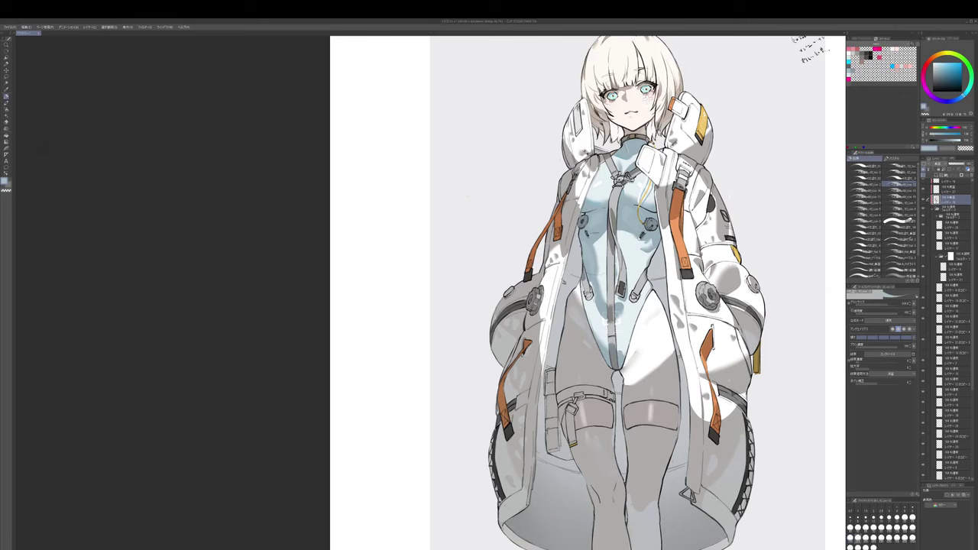
- Soften the blue shading on the bodysuit below the chest discs, alternating between brush and blending tool
{"action": "key", "text": "j"}
{"action": "key", "text": "b"}
{"action": "left_click_drag", "start_coordinate": [641, 238], "coordinate": [648, 246]}
{"action": "key", "text": "p"}
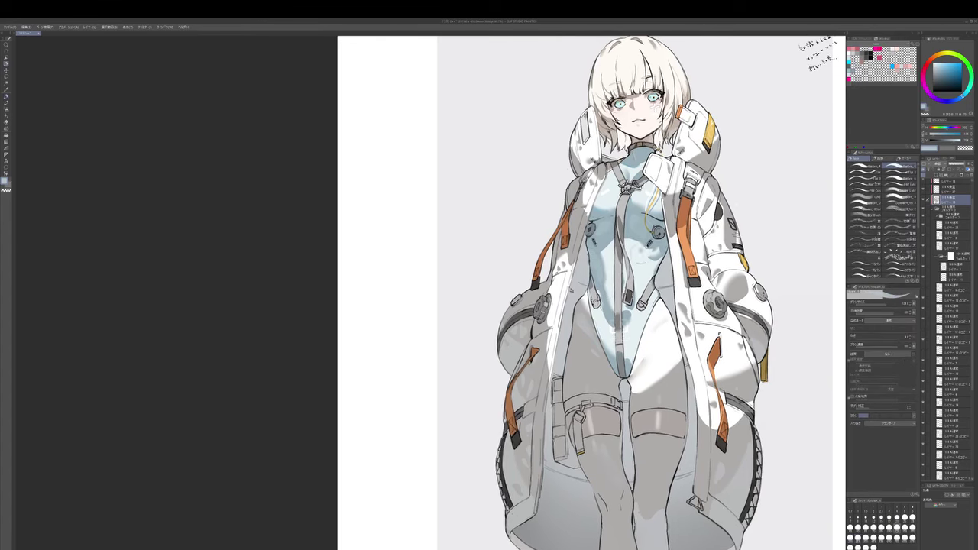
{"action": "key", "text": "j"}
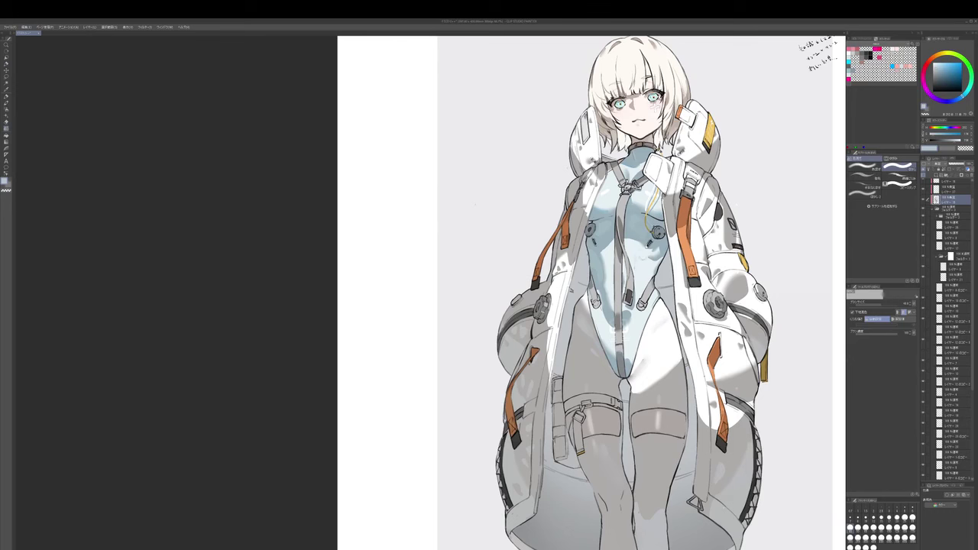
{"action": "key", "text": "b"}
{"action": "key", "text": "j"}
{"action": "left_click_drag", "start_coordinate": [640, 280], "coordinate": [639, 268]}
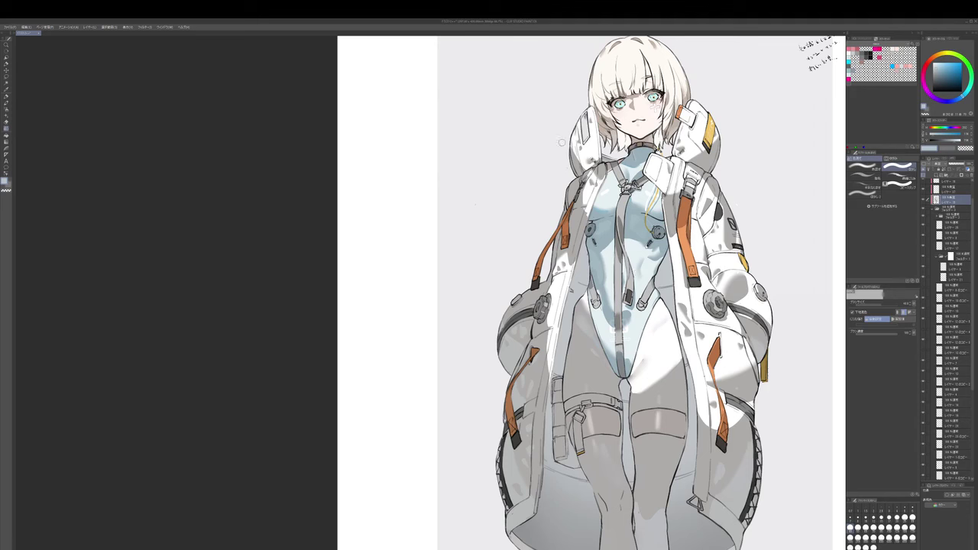
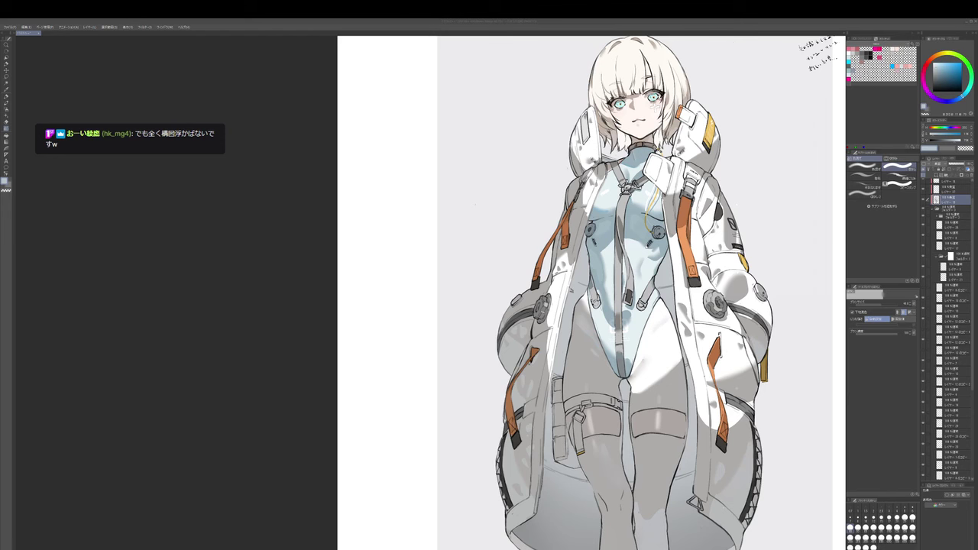
- Retouch the grey shading on the strapped side's upper sleeve just below the shoulder, using colours sampled from the drawing
{"action": "left_click", "coordinate": [806, 304]}
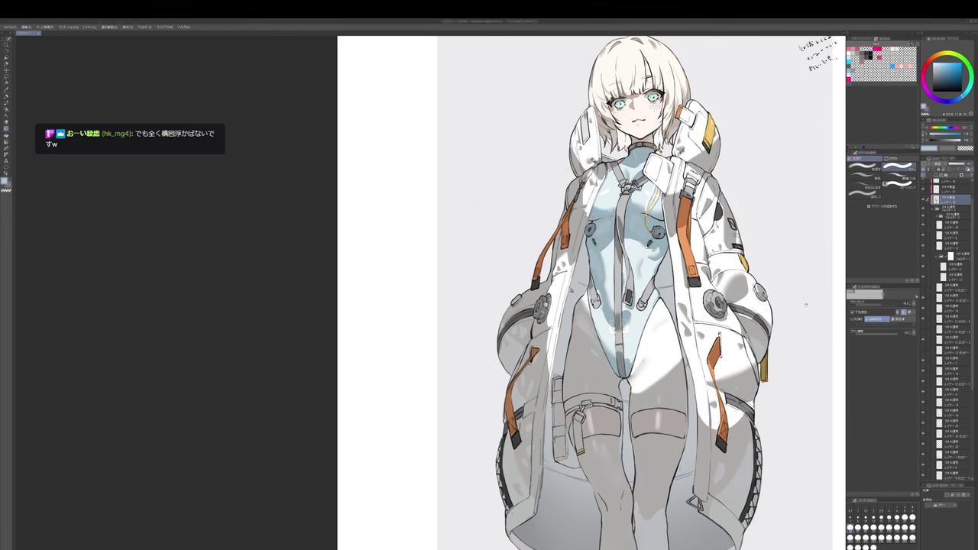
{"action": "key", "text": "p"}
{"action": "mouse_move", "coordinate": [730, 224]}
{"action": "left_mouse_down"}
{"action": "mouse_move", "coordinate": [738, 232]}
{"action": "mouse_move", "coordinate": [726, 243]}
{"action": "mouse_move", "coordinate": [719, 222]}
{"action": "left_mouse_up"}
{"action": "left_click", "coordinate": [733, 230], "text": "alt"}
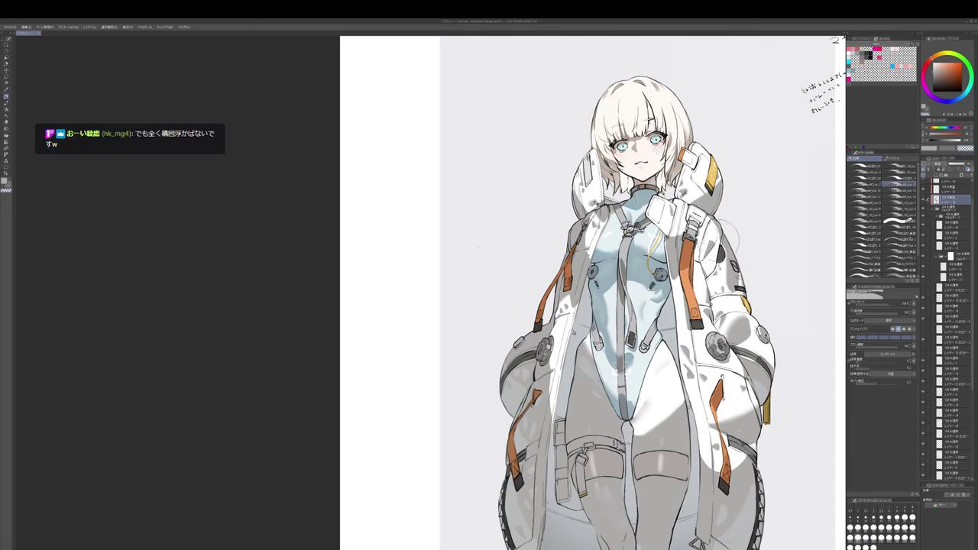
{"action": "left_click", "coordinate": [718, 242], "text": "alt"}
{"action": "key", "text": "e"}
{"action": "key", "text": "p"}
{"action": "key", "text": "j"}
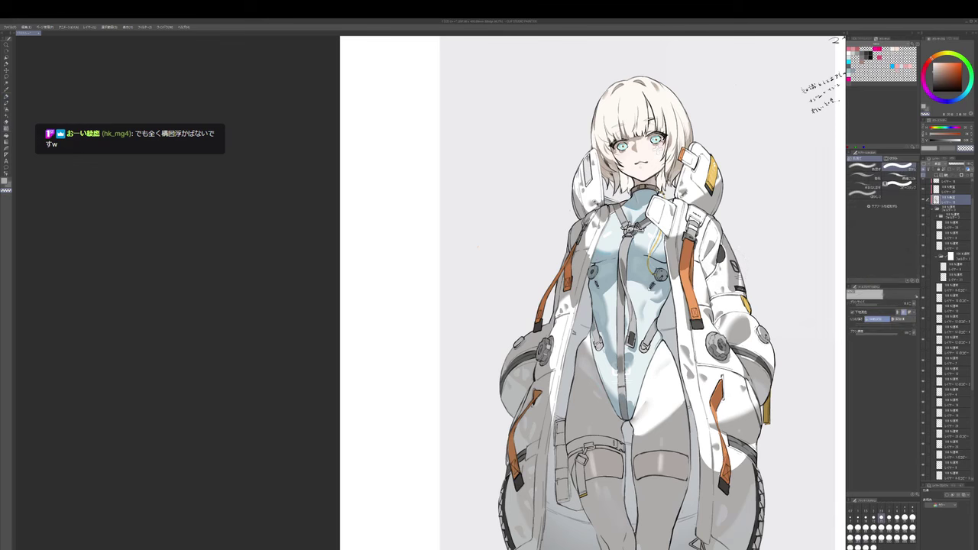
- Touch up the shading on the puffy lower sleeve of the coat's strapped side with a sampled colour
{"action": "left_click_drag", "start_coordinate": [773, 337], "coordinate": [780, 319]}
{"action": "key", "text": "p"}
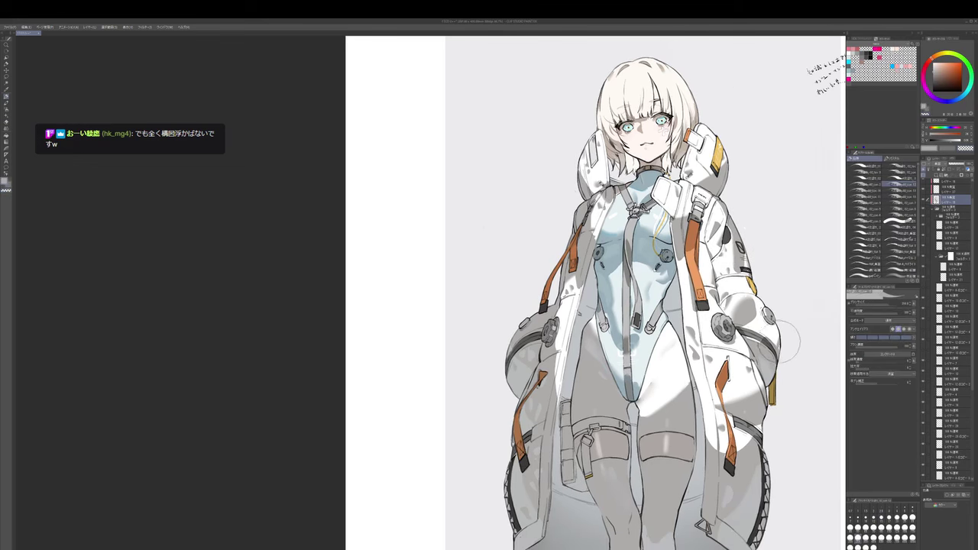
{"action": "left_click", "coordinate": [778, 341], "text": "alt"}
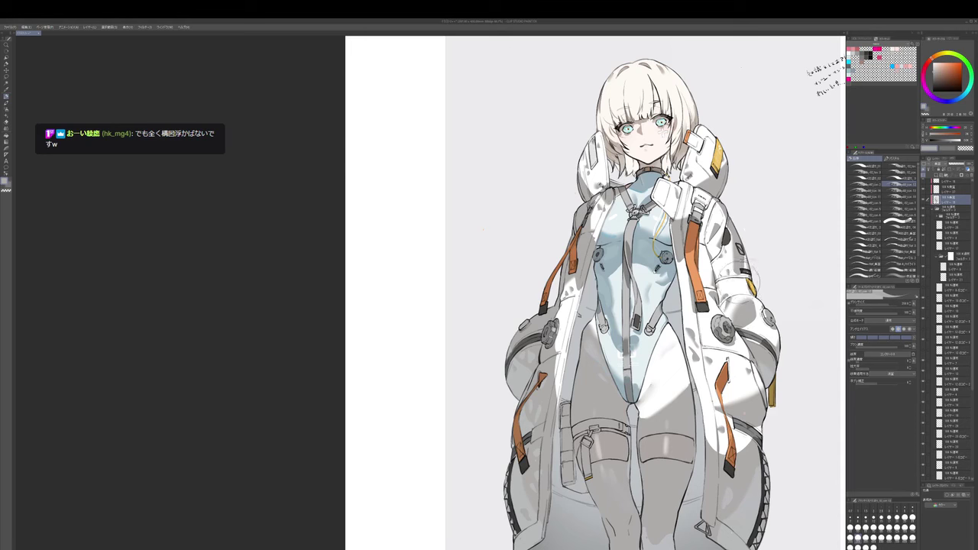
{"action": "key", "text": "e"}
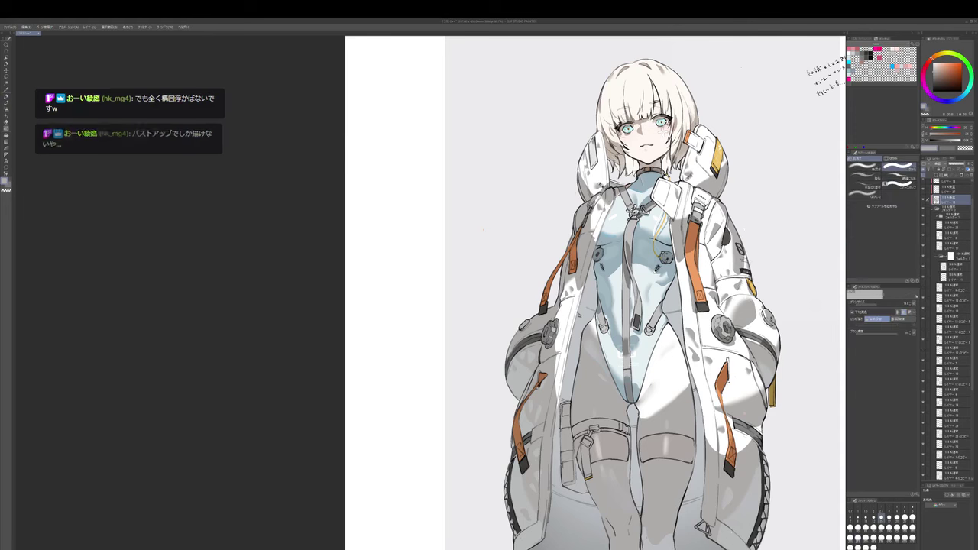
{"action": "key", "text": "p"}
{"action": "mouse_move", "coordinate": [722, 276]}
{"action": "left_mouse_down"}
{"action": "mouse_move", "coordinate": [721, 288]}
{"action": "mouse_move", "coordinate": [714, 270]}
{"action": "left_mouse_up"}
- Clean up the white and grey areas along the strapped side's shoulder edge, using a larger eraser and sampled colours
{"action": "left_click", "coordinate": [670, 399], "text": "alt"}
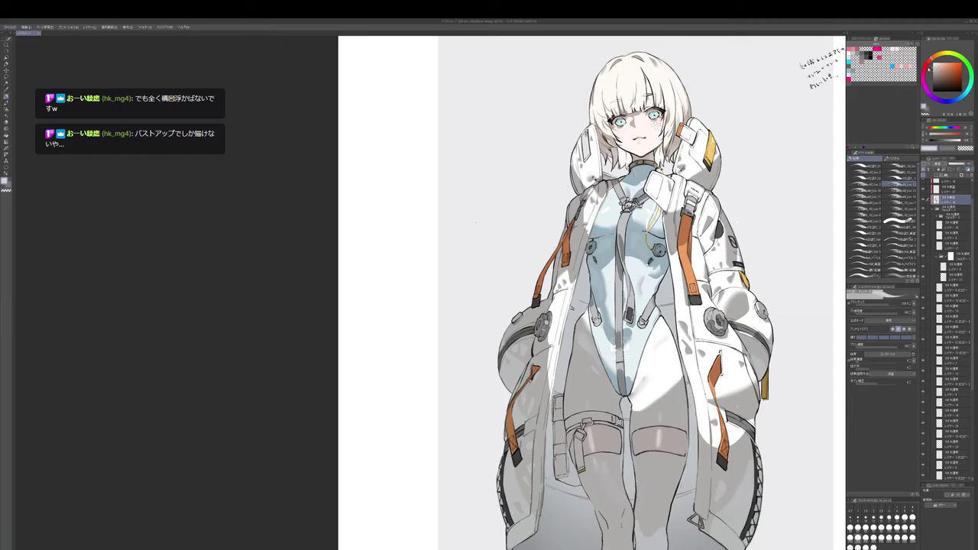
{"action": "left_click_drag", "start_coordinate": [738, 218], "coordinate": [717, 260]}
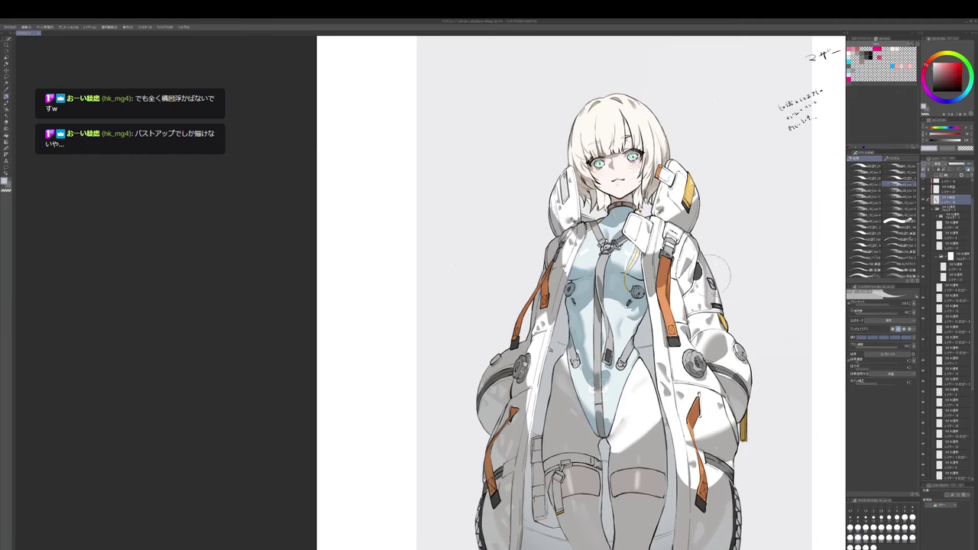
{"action": "key", "text": "e"}
{"action": "key", "text": "bracketright"}
{"action": "key", "text": "bracketright"}
{"action": "key", "text": "bracketright"}
{"action": "left_click_drag", "start_coordinate": [716, 268], "coordinate": [717, 289]}
{"action": "key", "text": "p"}
{"action": "left_click_drag", "start_coordinate": [696, 247], "coordinate": [702, 265]}
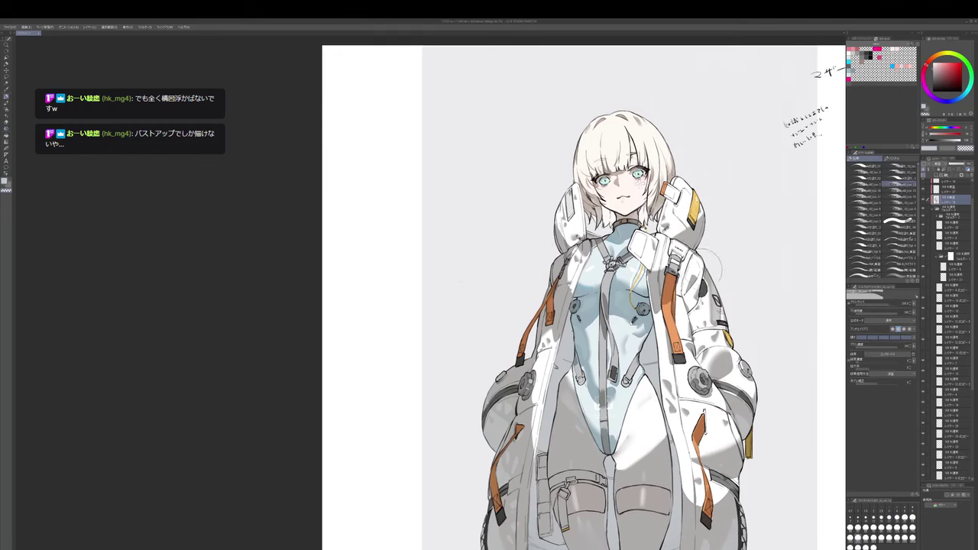
{"action": "left_click", "coordinate": [700, 269], "text": "alt"}
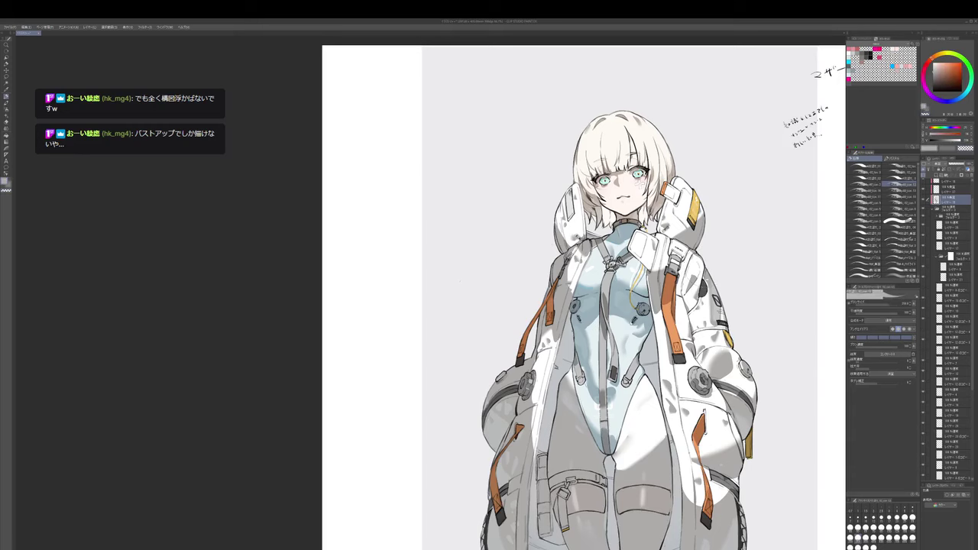
{"action": "left_click_drag", "start_coordinate": [707, 274], "coordinate": [714, 262]}
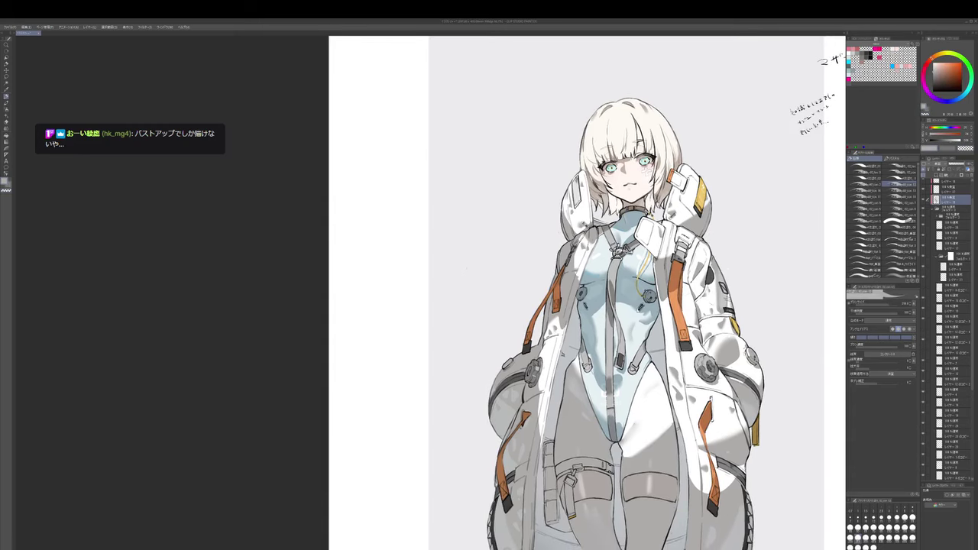
- Refine the coat's shading along the strapped side's sleeve and front panel, working with the canvas rotated before returning it upright
{"action": "left_click_drag", "start_coordinate": [711, 399], "coordinate": [699, 339]}
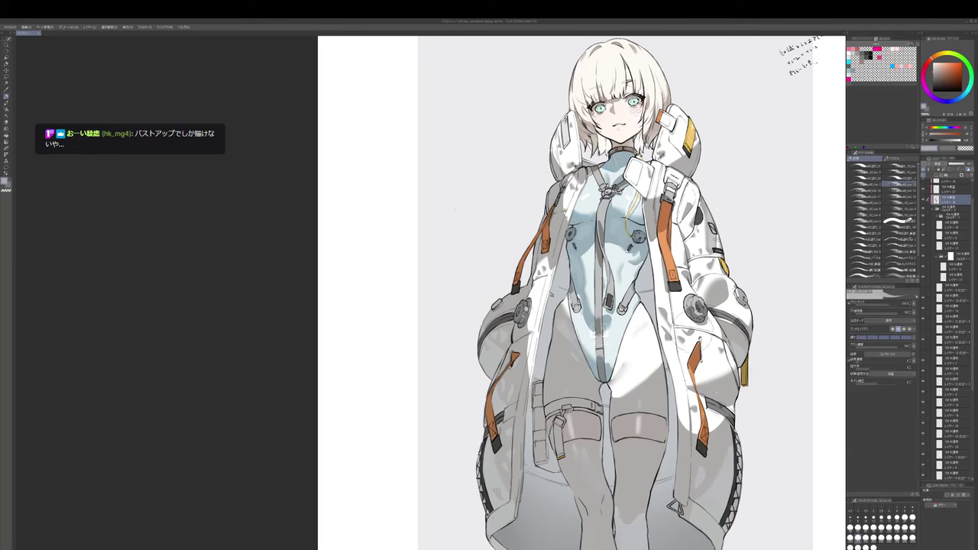
{"action": "key", "text": "e"}
{"action": "key", "text": "b"}
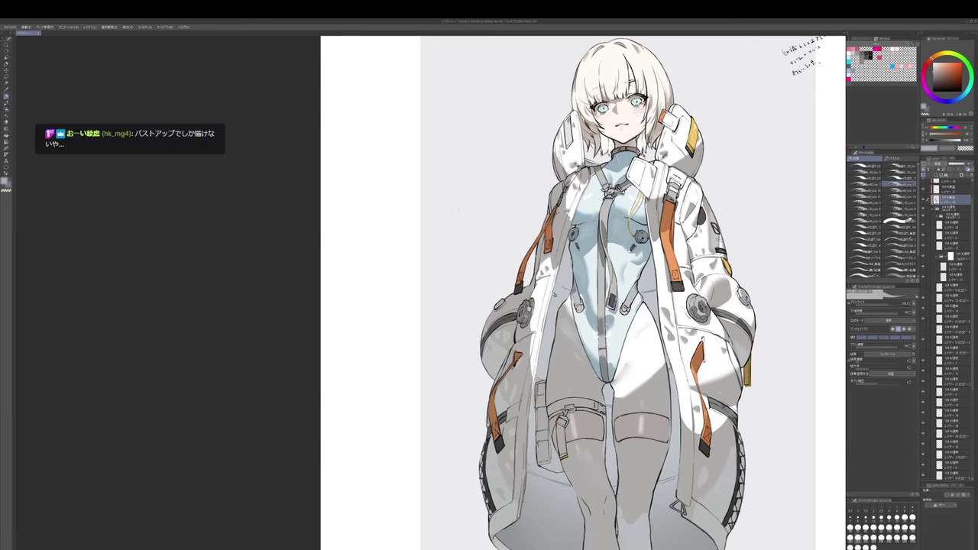
{"action": "key", "text": "shift+space"}
{"action": "mouse_move", "coordinate": [749, 406]}
{"action": "left_mouse_down"}
{"action": "mouse_move", "coordinate": [749, 241]}
{"action": "mouse_move", "coordinate": [749, 301]}
{"action": "left_mouse_up"}
{"action": "mouse_move", "coordinate": [672, 305]}
{"action": "left_mouse_down"}
{"action": "mouse_move", "coordinate": [666, 275]}
{"action": "mouse_move", "coordinate": [677, 243]}
{"action": "left_mouse_up"}
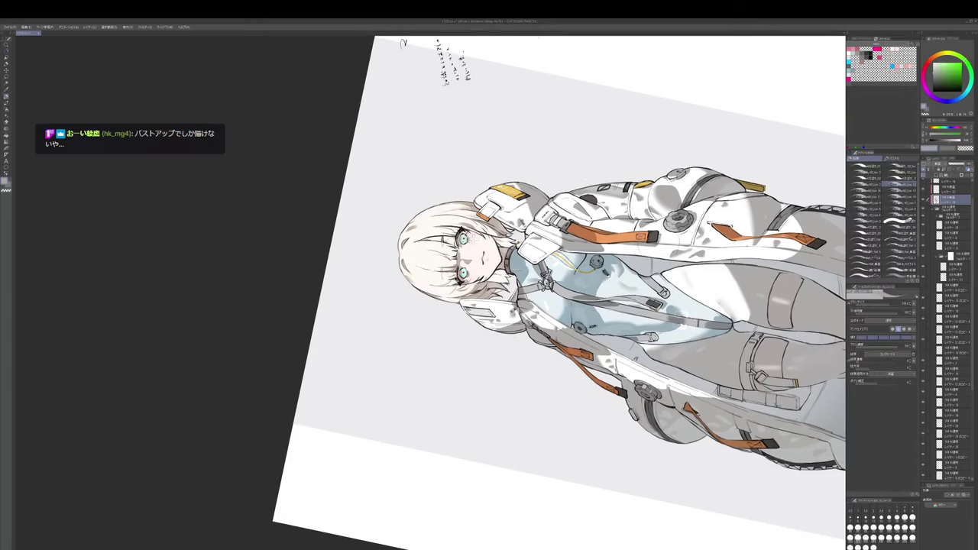
{"action": "left_click_drag", "start_coordinate": [638, 250], "coordinate": [641, 264]}
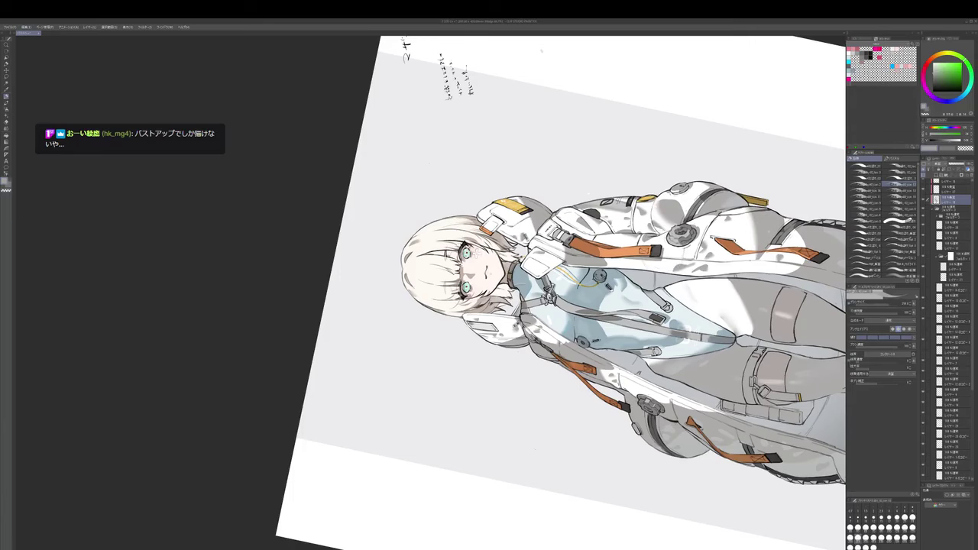
{"action": "left_click_drag", "start_coordinate": [660, 264], "coordinate": [652, 462]}
{"action": "key", "text": "shift+space"}
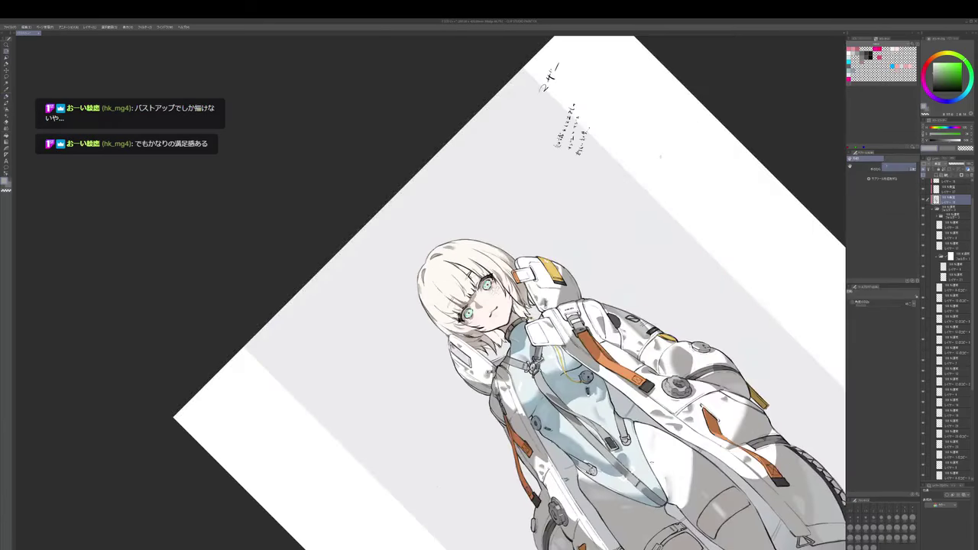
{"action": "left_click_drag", "start_coordinate": [660, 157], "coordinate": [672, 367]}
{"action": "left_click_drag", "start_coordinate": [535, 435], "coordinate": [702, 254]}
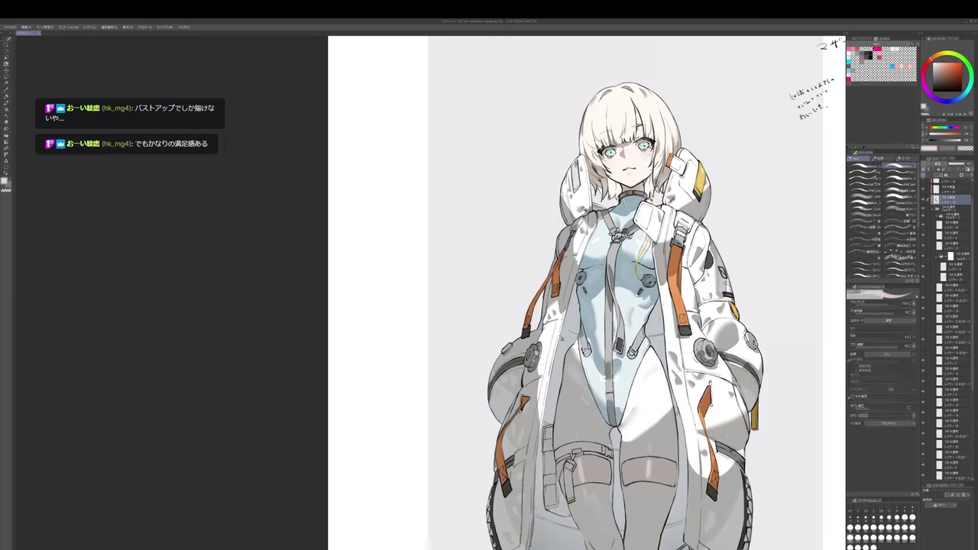
- Examine the illustration's overall balance, comparing the full figure with closer views of the coat, hood and face
{"action": "key", "text": "p"}
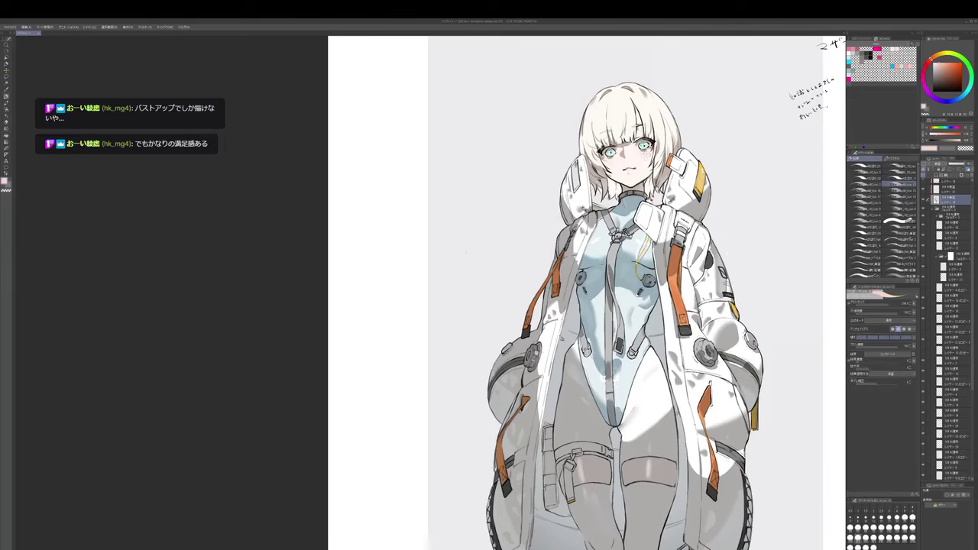
{"action": "left_click_drag", "start_coordinate": [547, 326], "coordinate": [630, 287]}
{"action": "scroll", "coordinate": [629, 287], "scroll_direction": "down", "scroll_amount": 2}
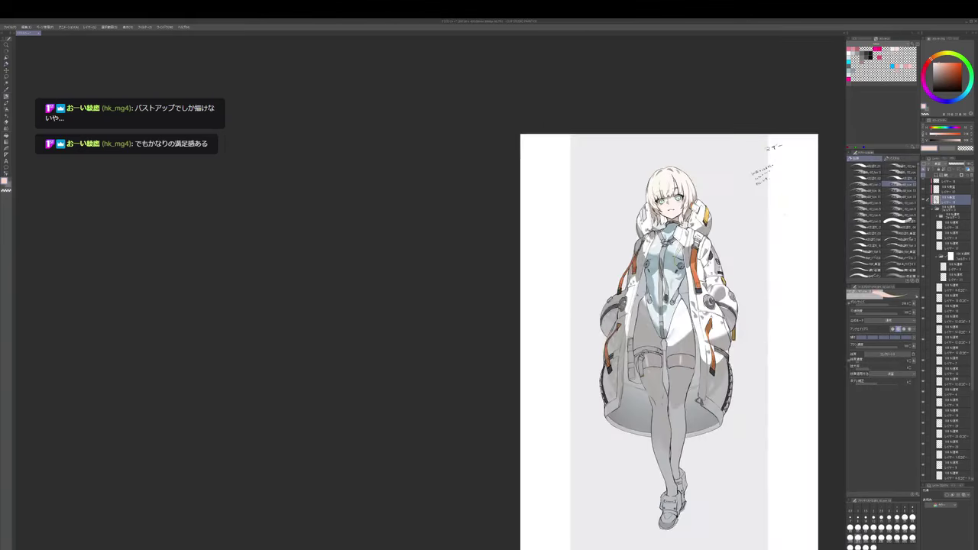
{"action": "scroll", "coordinate": [643, 279], "scroll_direction": "up", "scroll_amount": 4}
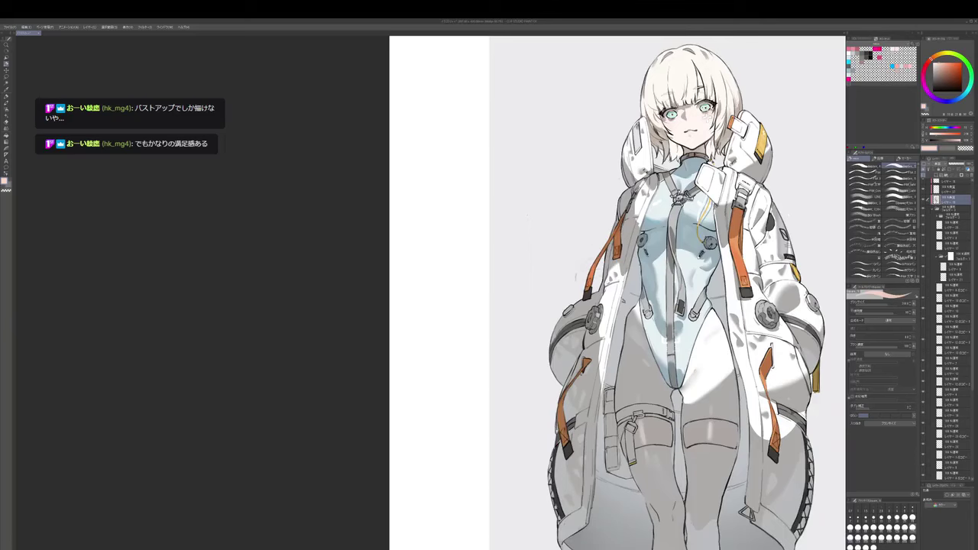
{"action": "left_click_drag", "start_coordinate": [557, 415], "coordinate": [592, 333]}
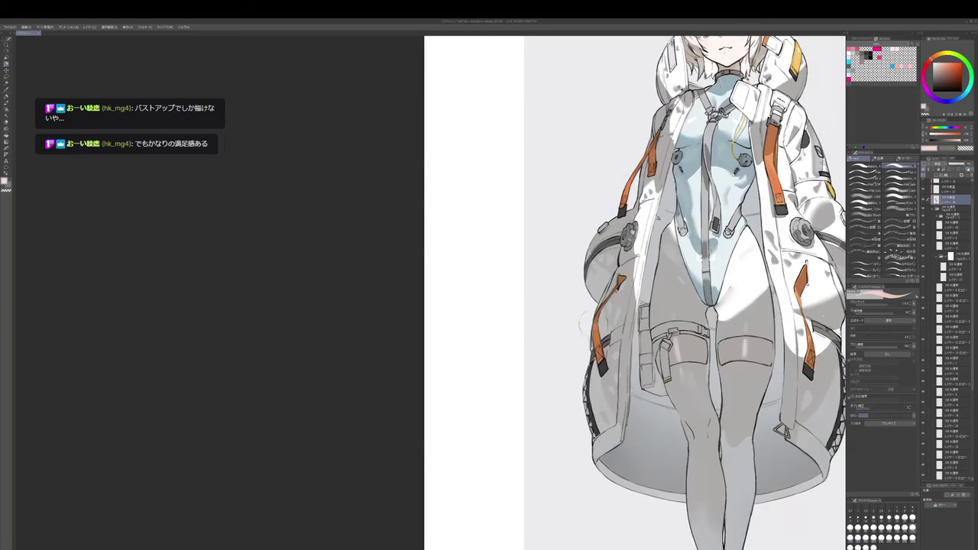
{"action": "key", "text": "ctrl+0"}
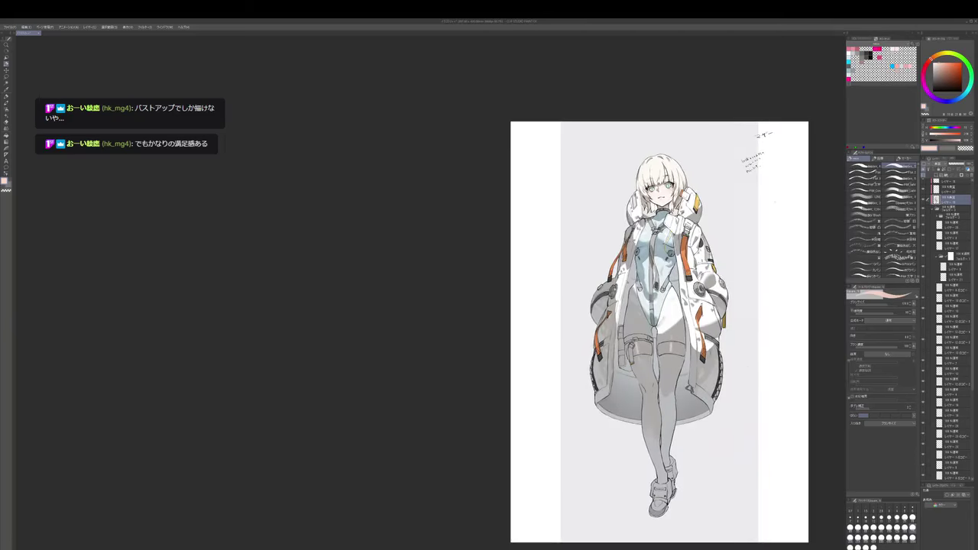
{"action": "left_click_drag", "start_coordinate": [720, 314], "coordinate": [713, 353]}
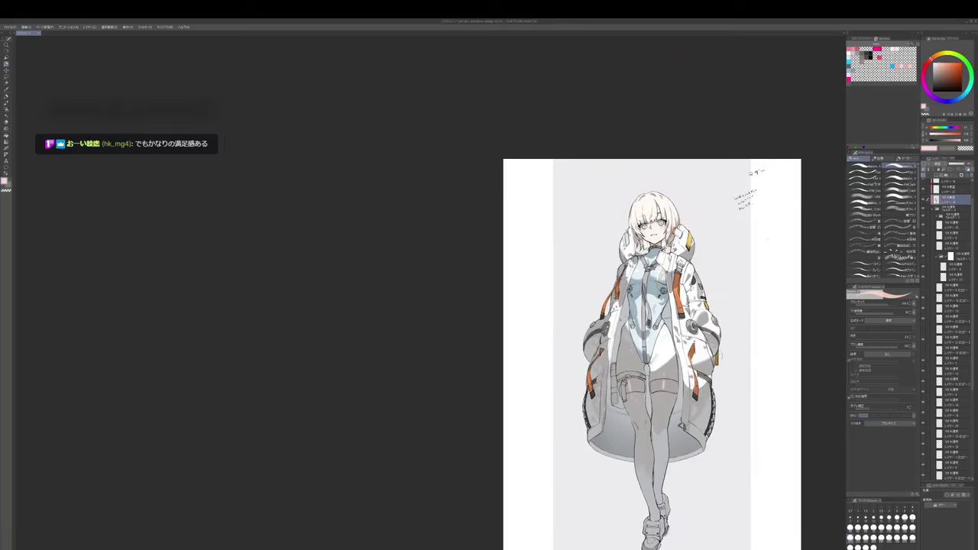
{"action": "scroll", "coordinate": [713, 354], "scroll_direction": "down", "scroll_amount": 1}
{"action": "scroll", "coordinate": [675, 283], "scroll_direction": "up", "scroll_amount": 5}
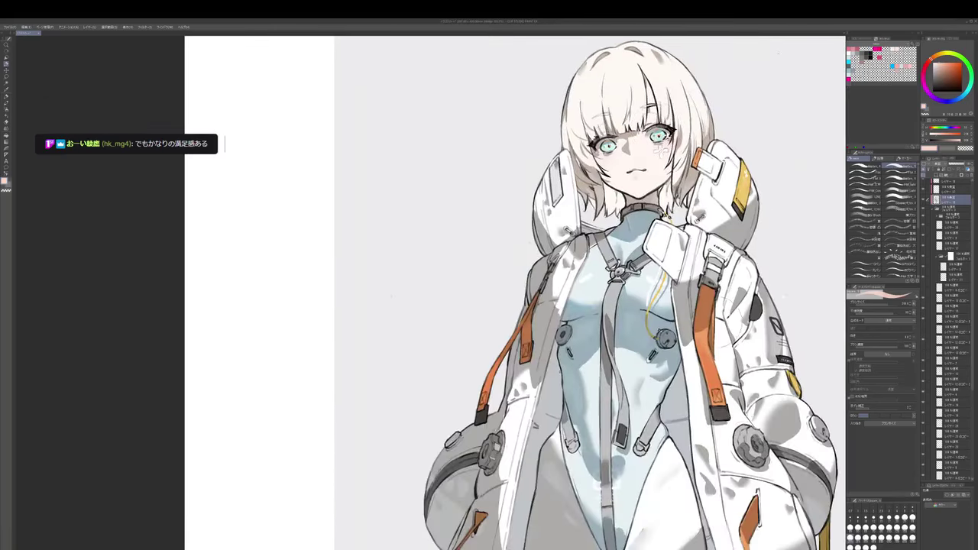
{"action": "left_click_drag", "start_coordinate": [675, 283], "coordinate": [651, 312]}
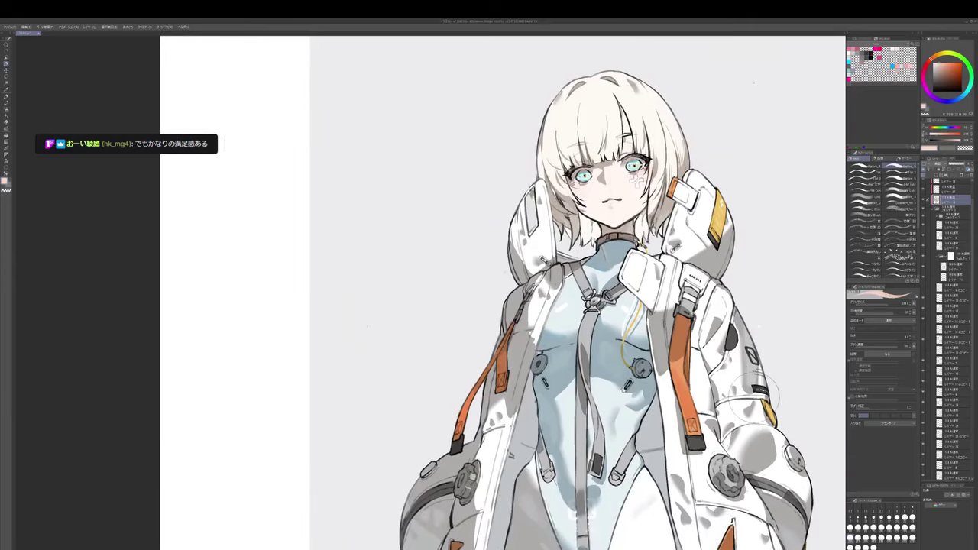
{"action": "left_click_drag", "start_coordinate": [742, 292], "coordinate": [752, 313]}
{"action": "scroll", "coordinate": [624, 214], "scroll_direction": "up", "scroll_amount": 2}
{"action": "scroll", "coordinate": [632, 253], "scroll_direction": "down", "scroll_amount": 2}
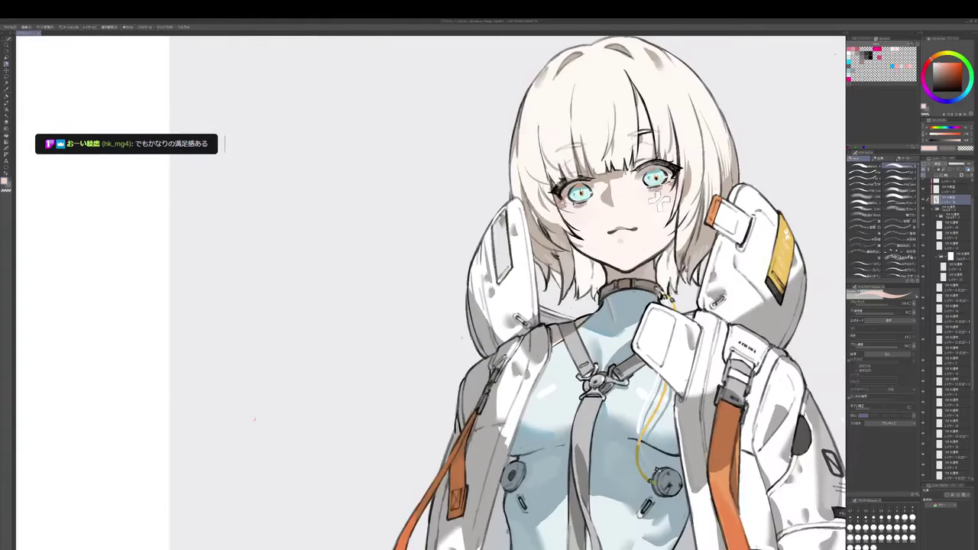
{"action": "scroll", "coordinate": [642, 239], "scroll_direction": "down", "scroll_amount": 2}
{"action": "scroll", "coordinate": [668, 241], "scroll_direction": "up", "scroll_amount": 2}
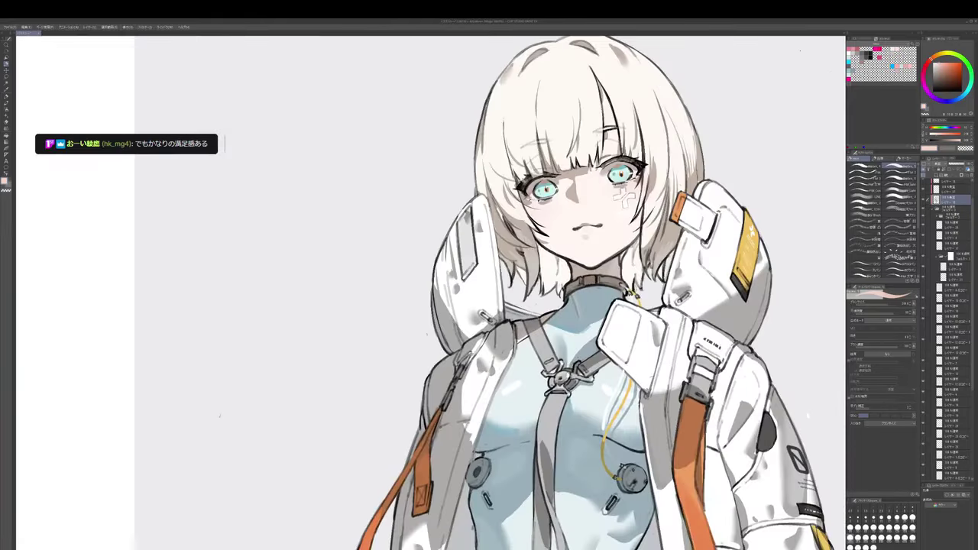
- Select the drawing layers directly from the face area and sample a colour there for touch-ups
{"action": "left_click", "coordinate": [595, 243], "text": "ctrl+shift"}
{"action": "left_click", "coordinate": [596, 243], "text": "ctrl+shift"}
{"action": "left_click_drag", "start_coordinate": [596, 245], "coordinate": [609, 262]}
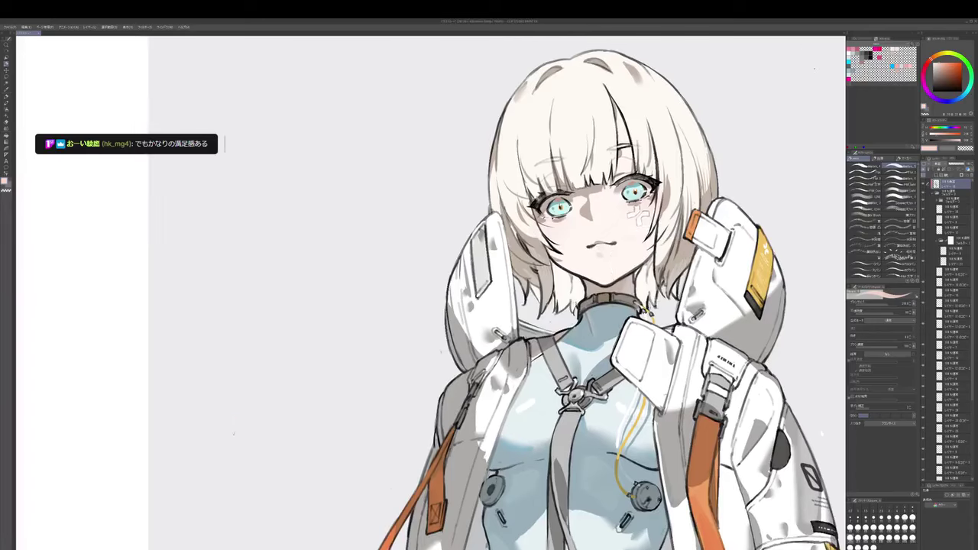
{"action": "key", "text": "p"}
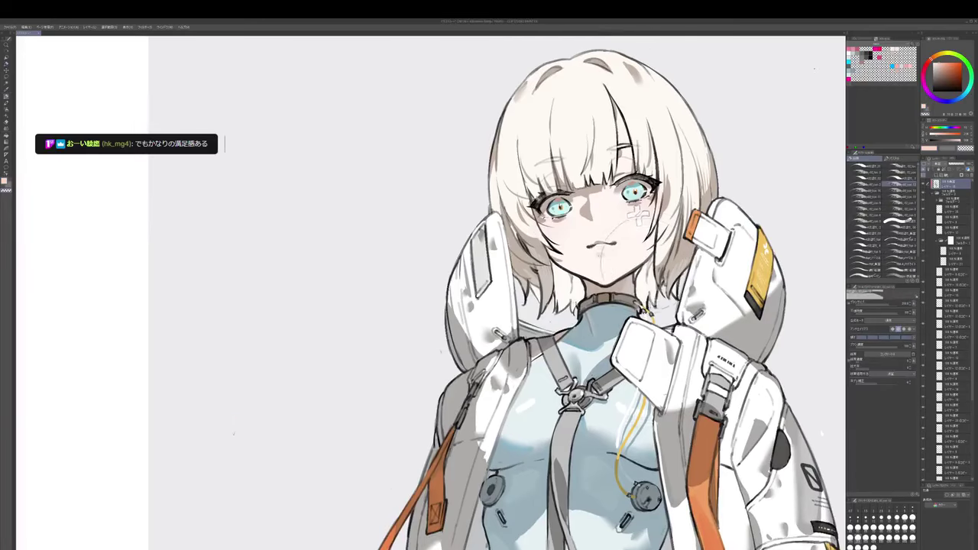
{"action": "left_click", "coordinate": [650, 263], "text": "ctrl+shift"}
{"action": "left_click", "coordinate": [626, 249], "text": "ctrl+shift"}
{"action": "left_click", "coordinate": [627, 248], "text": "alt"}
{"action": "left_click", "coordinate": [627, 248], "text": "ctrl+shift"}
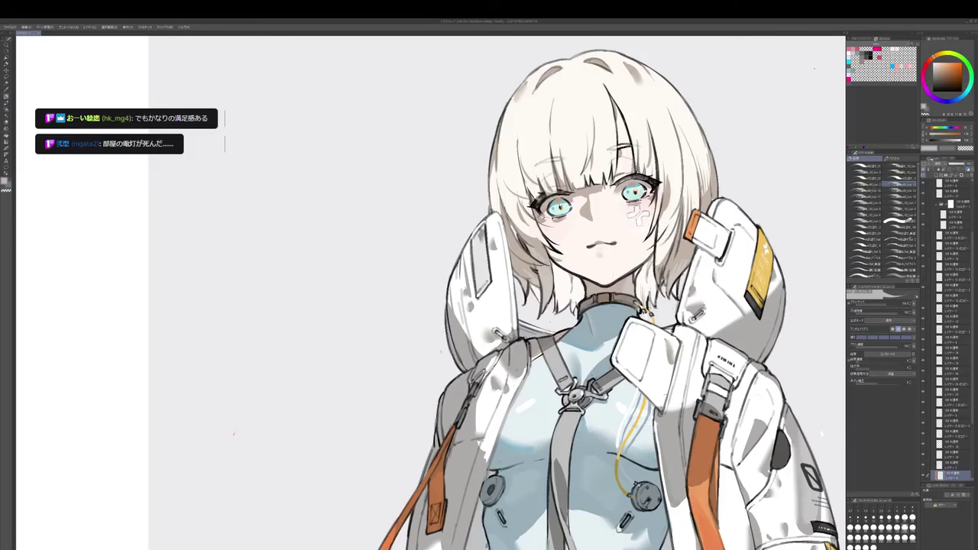
{"action": "left_click_drag", "start_coordinate": [604, 306], "coordinate": [642, 306]}
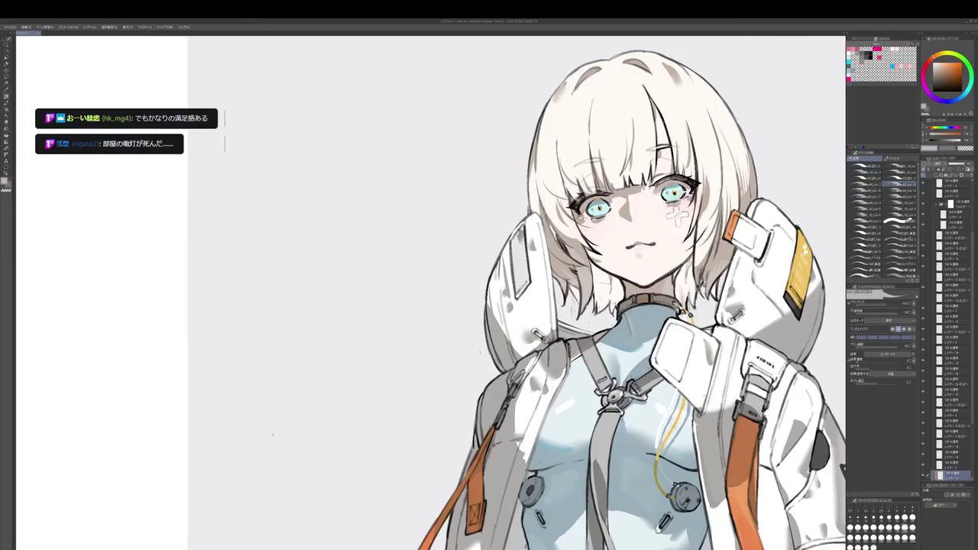
- Check the full figure and select the drawing layer directly from the coat's lower front
{"action": "scroll", "coordinate": [627, 252], "scroll_direction": "down", "scroll_amount": 2}
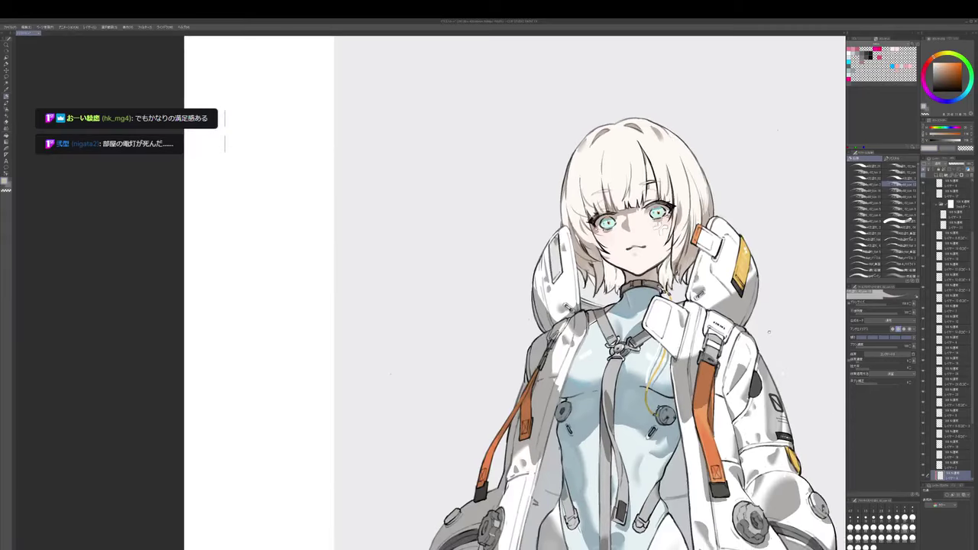
{"action": "left_click_drag", "start_coordinate": [769, 329], "coordinate": [741, 275]}
{"action": "scroll", "coordinate": [751, 321], "scroll_direction": "down", "scroll_amount": 2}
{"action": "left_click_drag", "start_coordinate": [751, 321], "coordinate": [745, 247]}
{"action": "left_click_drag", "start_coordinate": [768, 294], "coordinate": [775, 268]}
{"action": "scroll", "coordinate": [764, 310], "scroll_direction": "up", "scroll_amount": 1}
{"action": "left_click", "coordinate": [730, 341], "text": "ctrl+shift"}
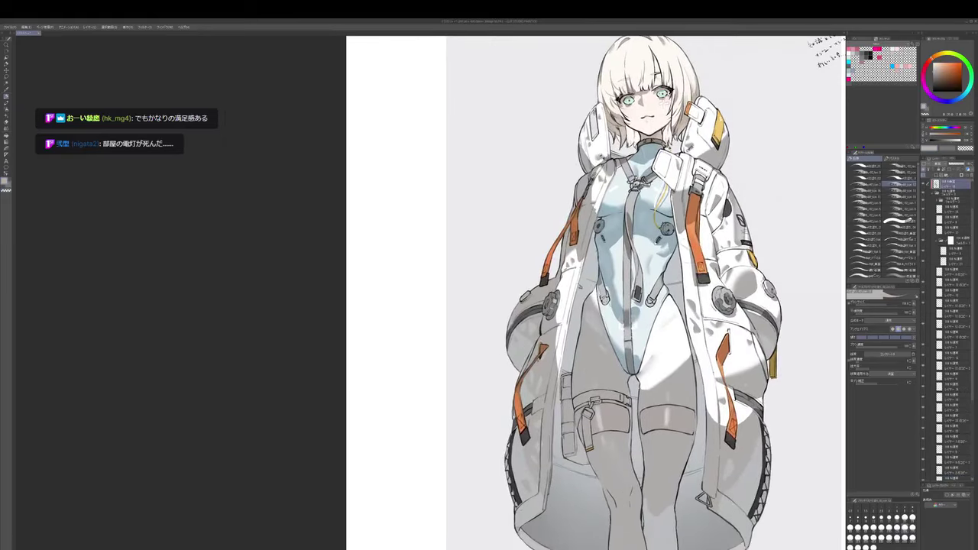
- Touch up the coat's inner front edge near the waist with brush and eraser, and sample a colour at the bodysuit's centre
{"action": "key", "text": "e"}
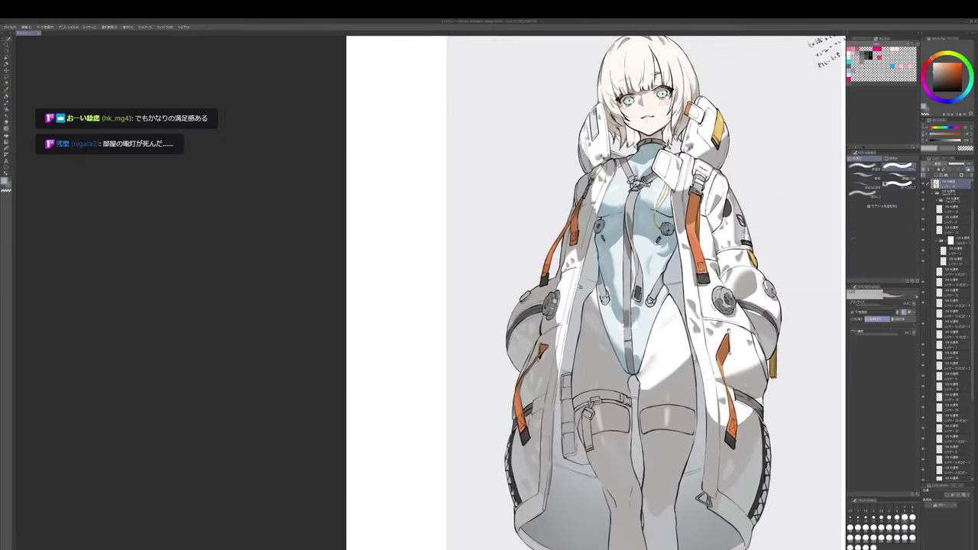
{"action": "key", "text": "b"}
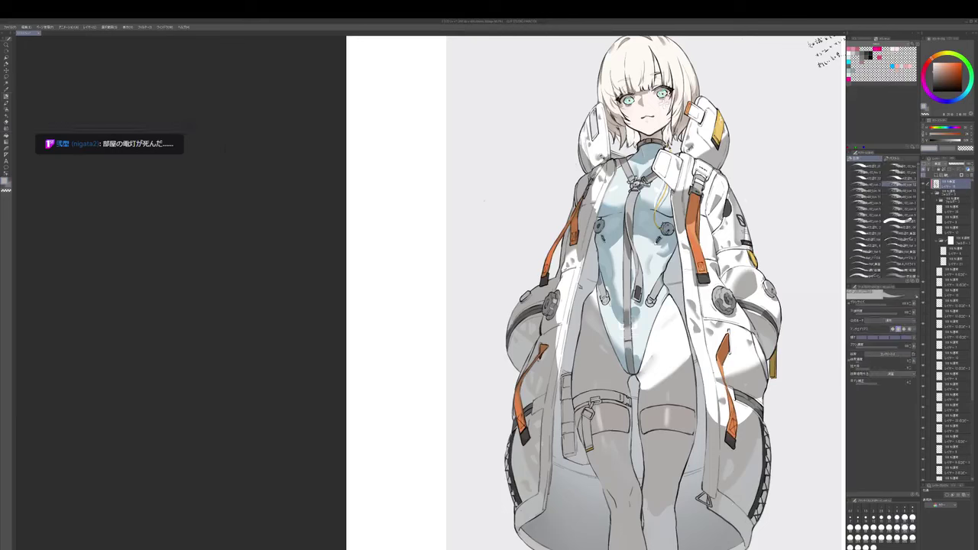
{"action": "key", "text": "e"}
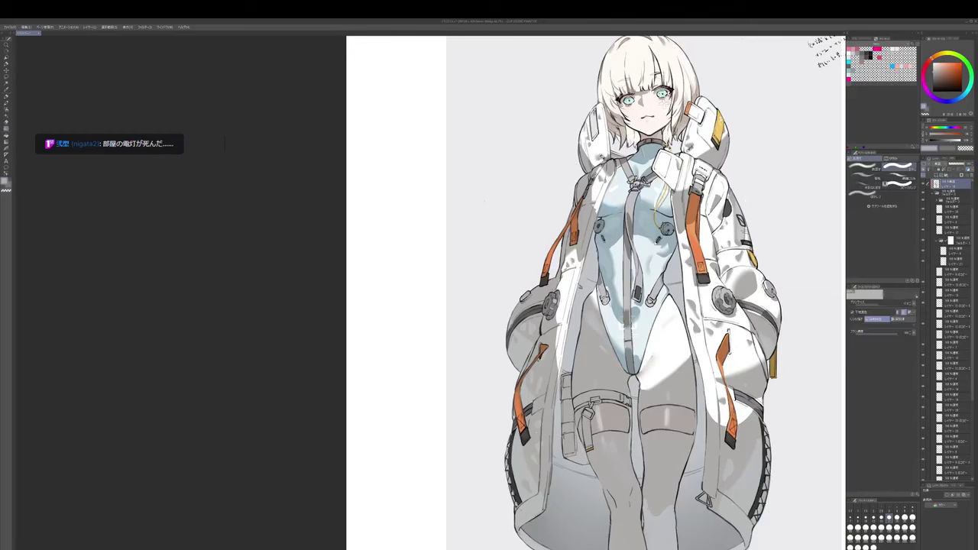
{"action": "key", "text": "b"}
{"action": "left_click_drag", "start_coordinate": [642, 306], "coordinate": [645, 286]}
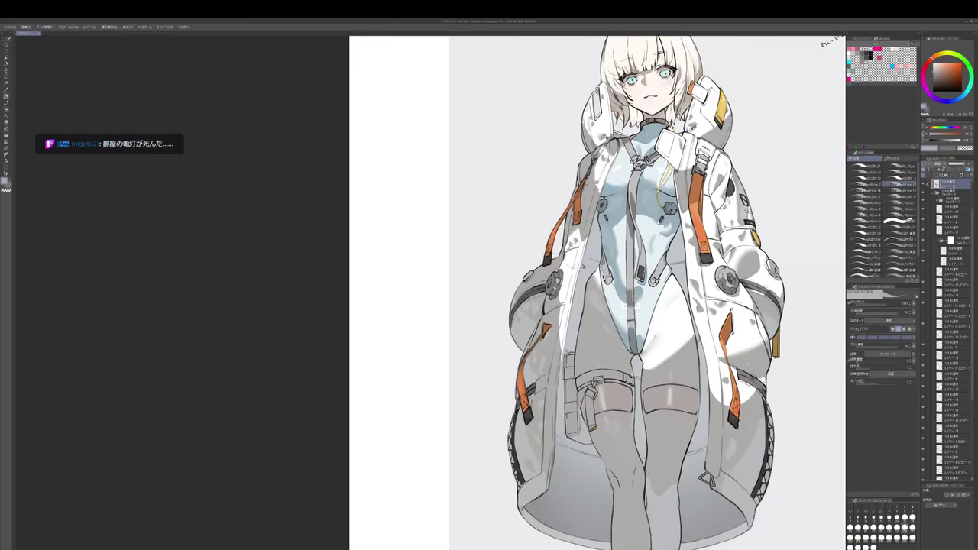
{"action": "left_click_drag", "start_coordinate": [576, 266], "coordinate": [565, 265]}
{"action": "key", "text": "e"}
{"action": "key", "text": "b"}
{"action": "key", "text": "e"}
{"action": "key", "text": "b"}
{"action": "key", "text": "e"}
{"action": "left_click_drag", "start_coordinate": [631, 305], "coordinate": [630, 335]}
{"action": "key", "text": "b"}
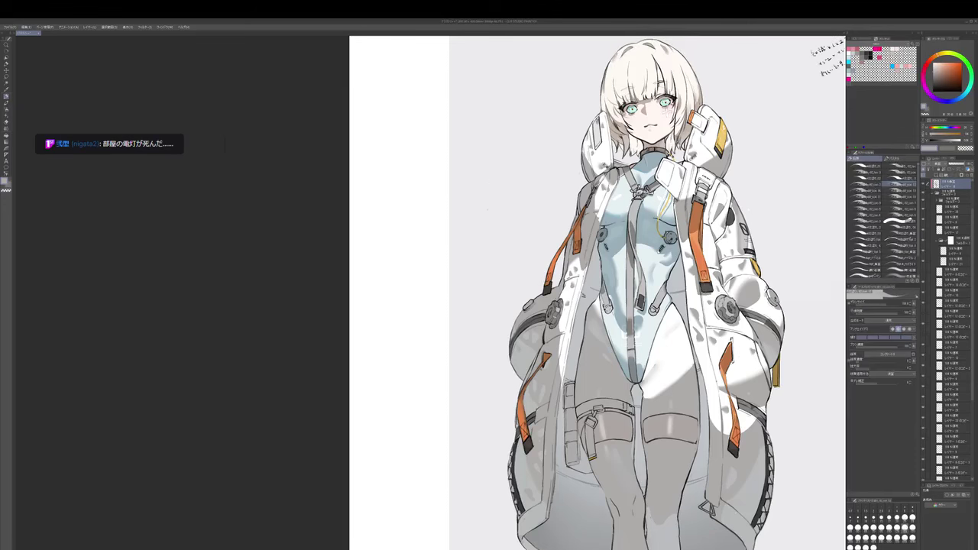
{"action": "left_click", "coordinate": [630, 335], "text": "alt"}
{"action": "key", "text": "e"}
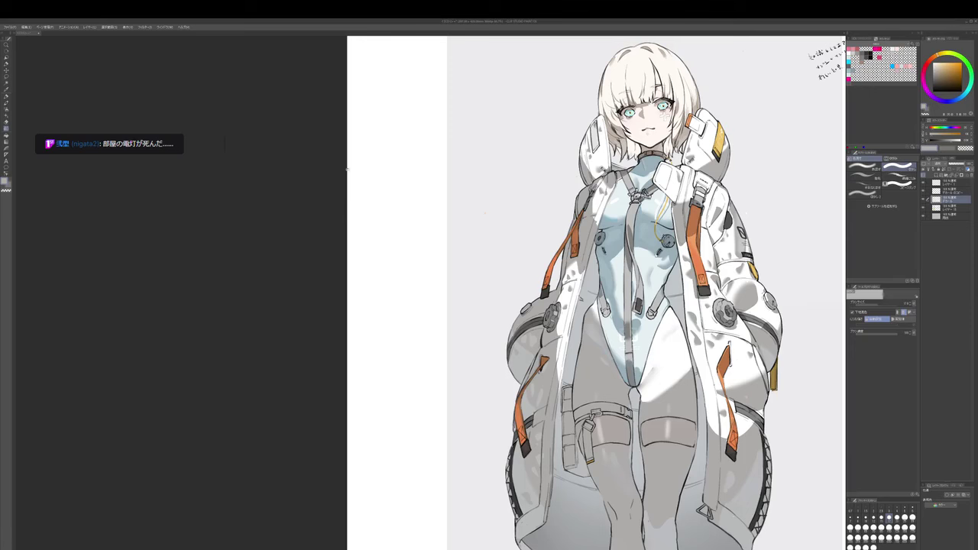
- Paste the copied Health Certificate decal into the decal layers' folder and invert its colours
{"action": "left_click", "coordinate": [141, 547]}
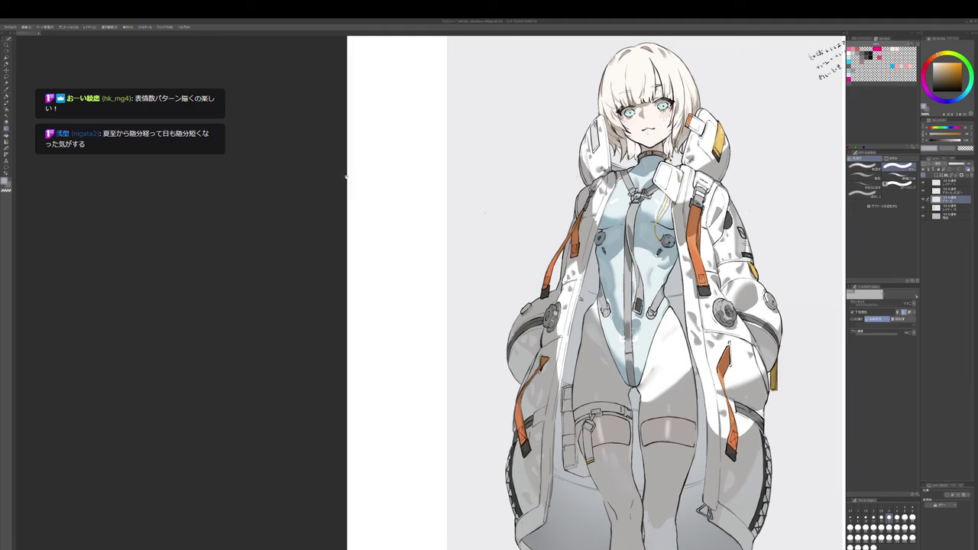
{"action": "key", "text": "m"}
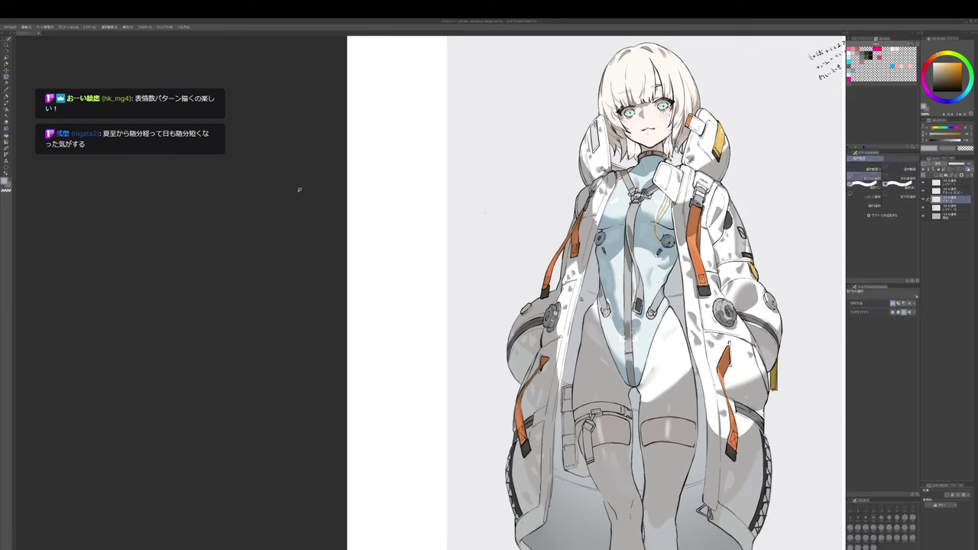
{"action": "left_click_drag", "start_coordinate": [776, 261], "coordinate": [744, 257]}
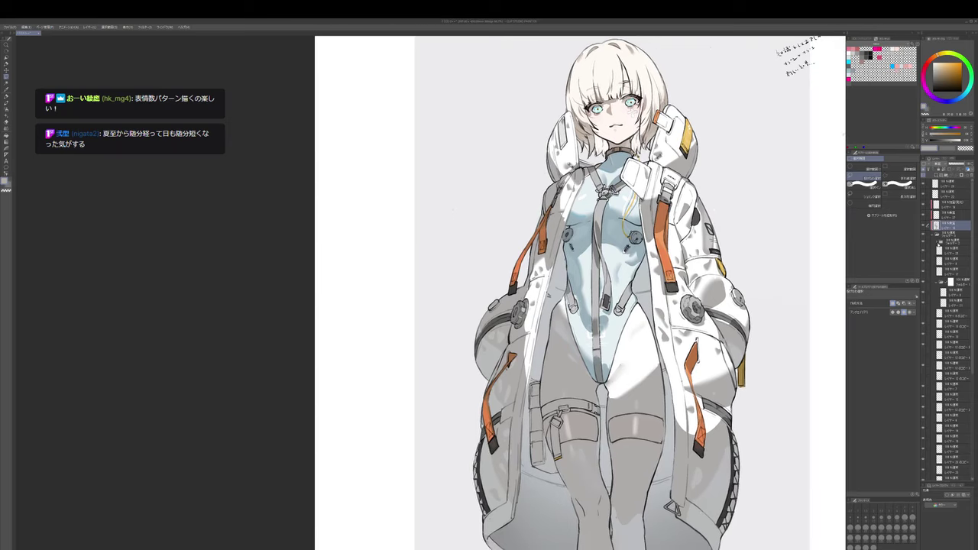
{"action": "left_click", "coordinate": [938, 243]}
{"action": "left_click", "coordinate": [956, 252]}
{"action": "key", "text": "ctrl+v"}
{"action": "key", "text": "ctrl+t"}
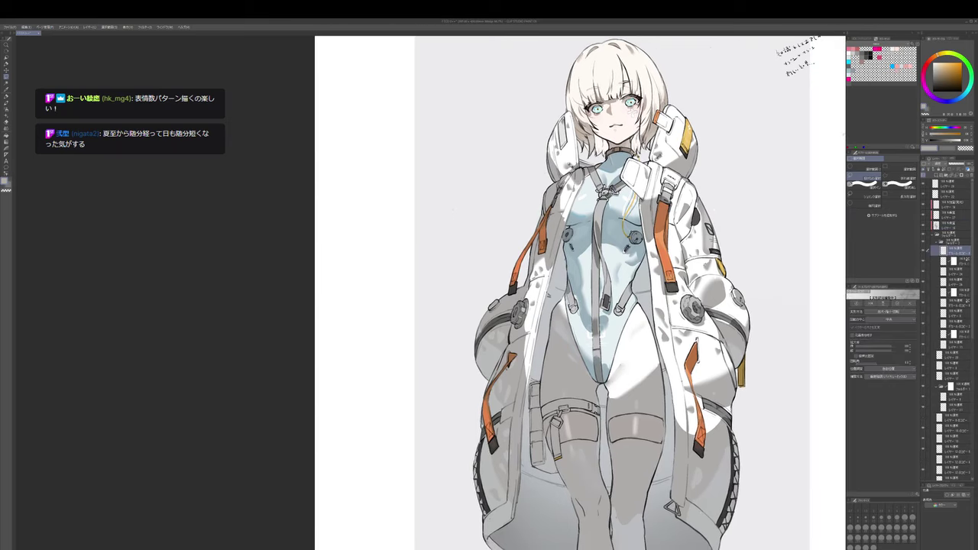
{"action": "scroll", "coordinate": [706, 264], "scroll_direction": "down", "scroll_amount": 2}
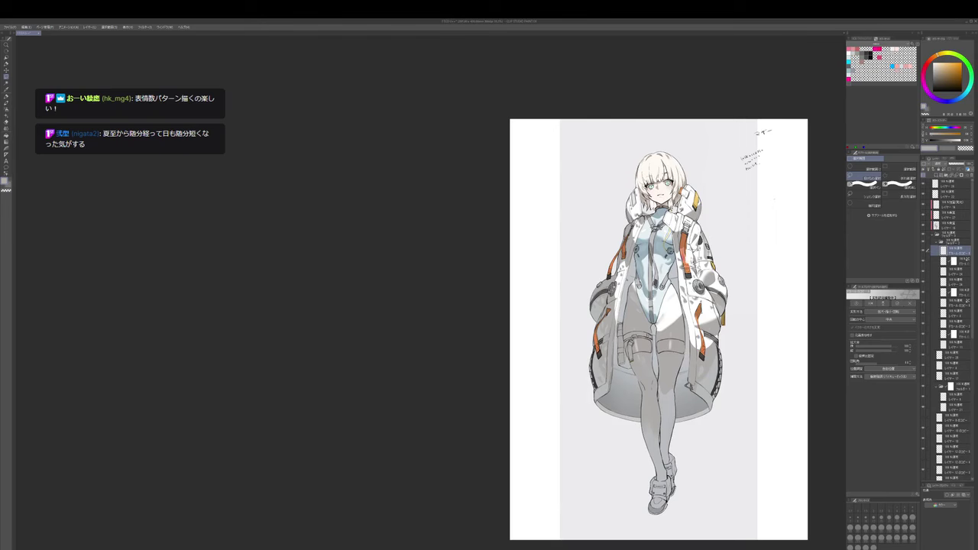
{"action": "scroll", "coordinate": [693, 259], "scroll_direction": "up", "scroll_amount": 3}
{"action": "scroll", "coordinate": [780, 211], "scroll_direction": "up", "scroll_amount": 2}
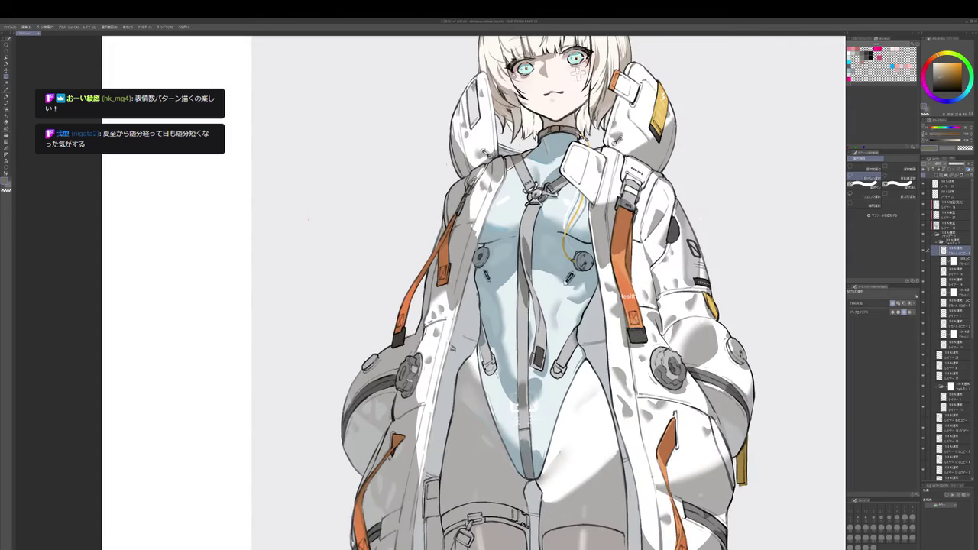
{"action": "key", "text": "ctrl+i"}
- Scale down and slightly rotate the Health Certificate decal, placing it on the coat front beside the wide orange strap
{"action": "key", "text": "ctrl+t"}
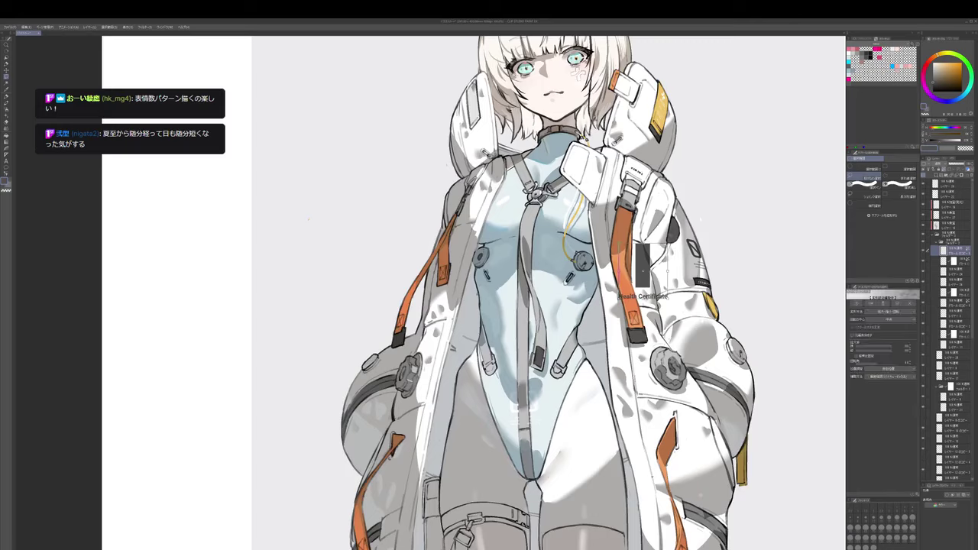
{"action": "scroll", "coordinate": [670, 222], "scroll_direction": "up", "scroll_amount": 2}
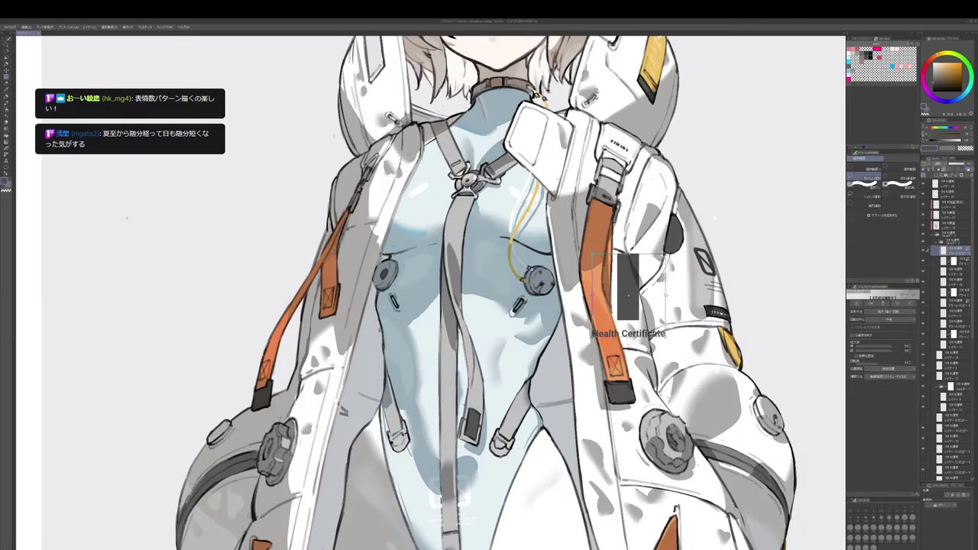
{"action": "left_click_drag", "start_coordinate": [665, 295], "coordinate": [662, 301]}
{"action": "left_click_drag", "start_coordinate": [627, 256], "coordinate": [620, 293]}
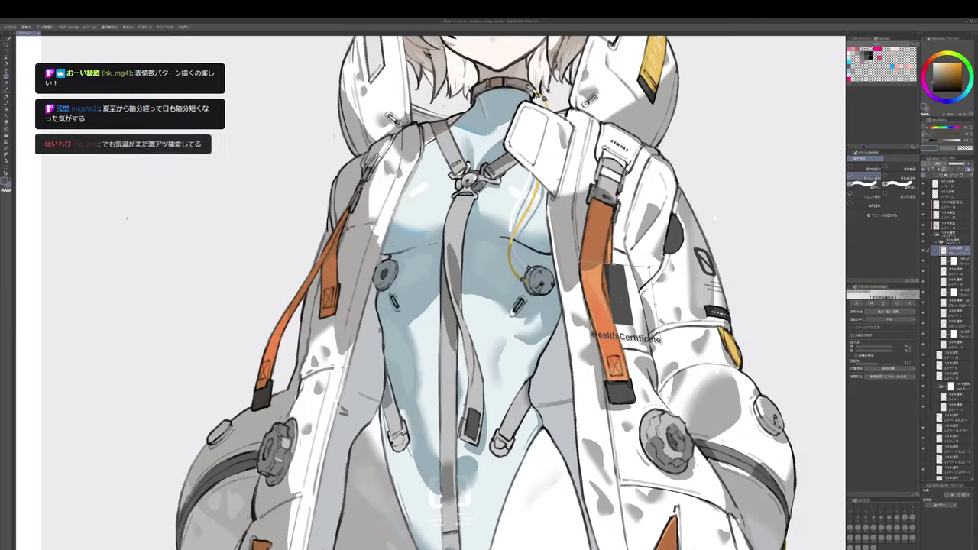
{"action": "mouse_move", "coordinate": [659, 320]}
{"action": "left_mouse_down"}
{"action": "mouse_move", "coordinate": [628, 316]}
{"action": "mouse_move", "coordinate": [627, 296]}
{"action": "left_mouse_up"}
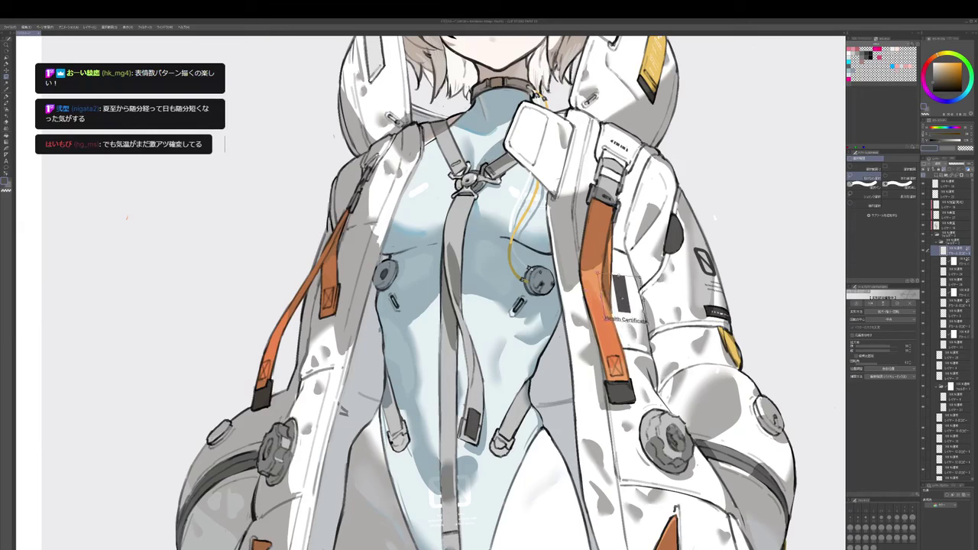
{"action": "left_click_drag", "start_coordinate": [642, 276], "coordinate": [625, 298]}
{"action": "key", "text": "Return"}
{"action": "key", "text": "ctrl+t"}
{"action": "key", "text": "Return"}
- Review the placed decal on the full figure, then reselect the drawing layer above the folder and sample the inner-thigh colour
{"action": "scroll", "coordinate": [665, 256], "scroll_direction": "down", "scroll_amount": 3}
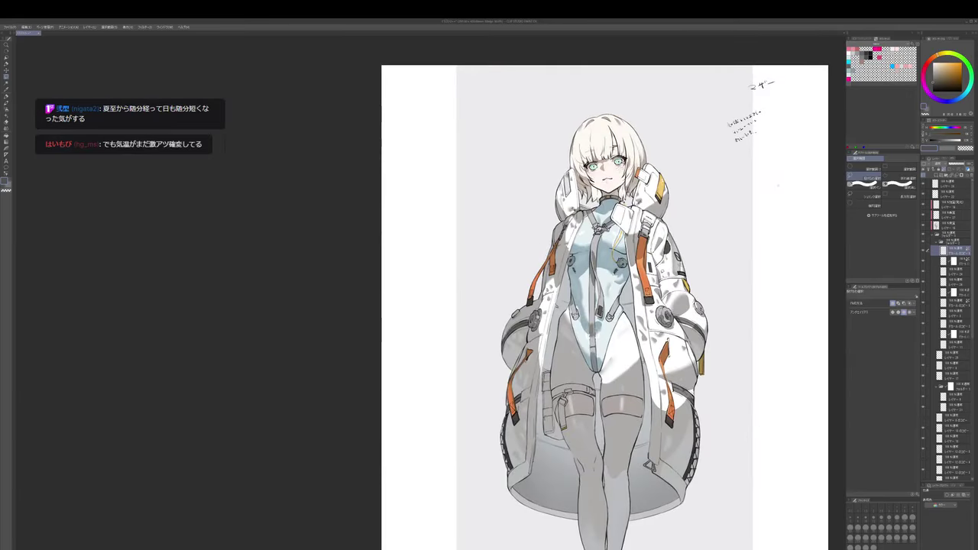
{"action": "scroll", "coordinate": [661, 274], "scroll_direction": "up", "scroll_amount": 2}
{"action": "left_click_drag", "start_coordinate": [665, 220], "coordinate": [672, 198]}
{"action": "scroll", "coordinate": [671, 197], "scroll_direction": "down", "scroll_amount": 2}
{"action": "left_click_drag", "start_coordinate": [676, 304], "coordinate": [678, 293]}
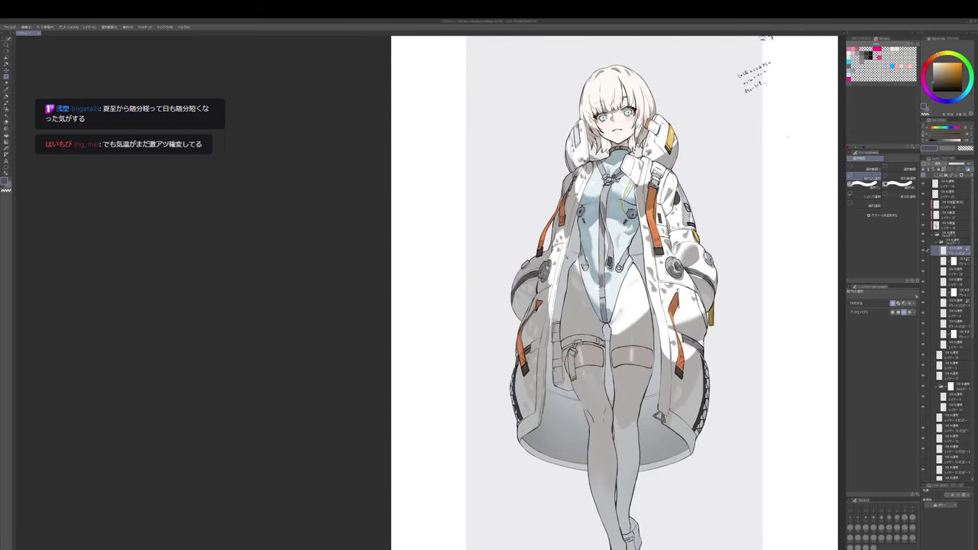
{"action": "key", "text": "p"}
{"action": "left_click", "coordinate": [949, 226]}
{"action": "key", "text": "p"}
{"action": "left_click", "coordinate": [614, 326], "text": "alt"}
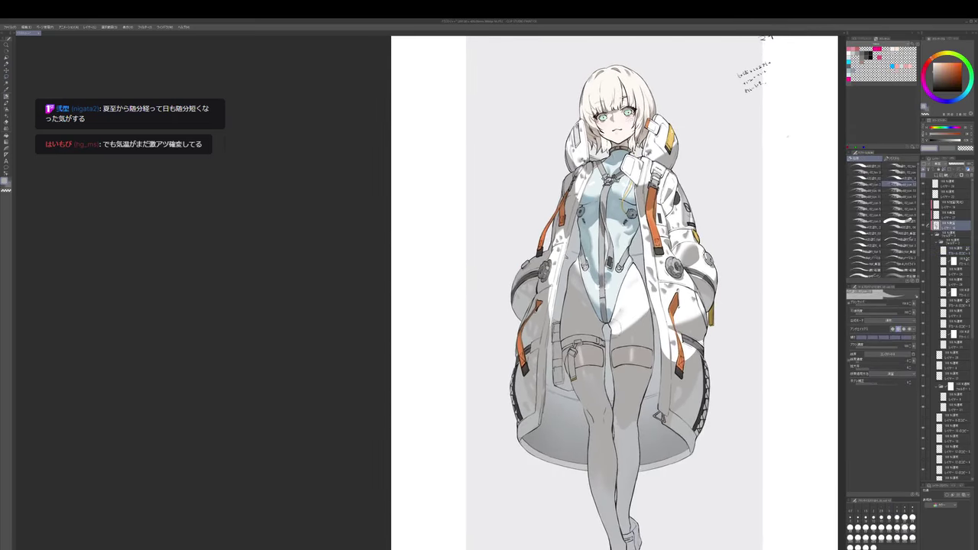
- Refine the grey shading on the harnessed upper thigh, using a sampled grey and a larger brush
{"action": "scroll", "coordinate": [613, 324], "scroll_direction": "up", "scroll_amount": 2}
{"action": "mouse_move", "coordinate": [620, 319]}
{"action": "left_mouse_down"}
{"action": "mouse_move", "coordinate": [622, 341]}
{"action": "mouse_move", "coordinate": [625, 328]}
{"action": "left_mouse_up"}
{"action": "left_click", "coordinate": [576, 294], "text": "alt"}
{"action": "key", "text": "]"}
{"action": "key", "text": "]"}
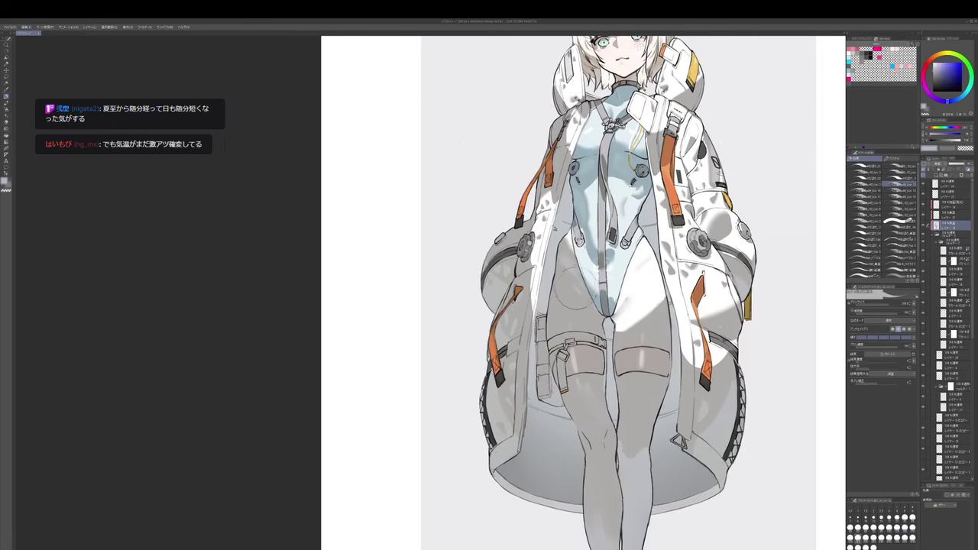
{"action": "key", "text": "j"}
{"action": "left_click_drag", "start_coordinate": [604, 269], "coordinate": [615, 294]}
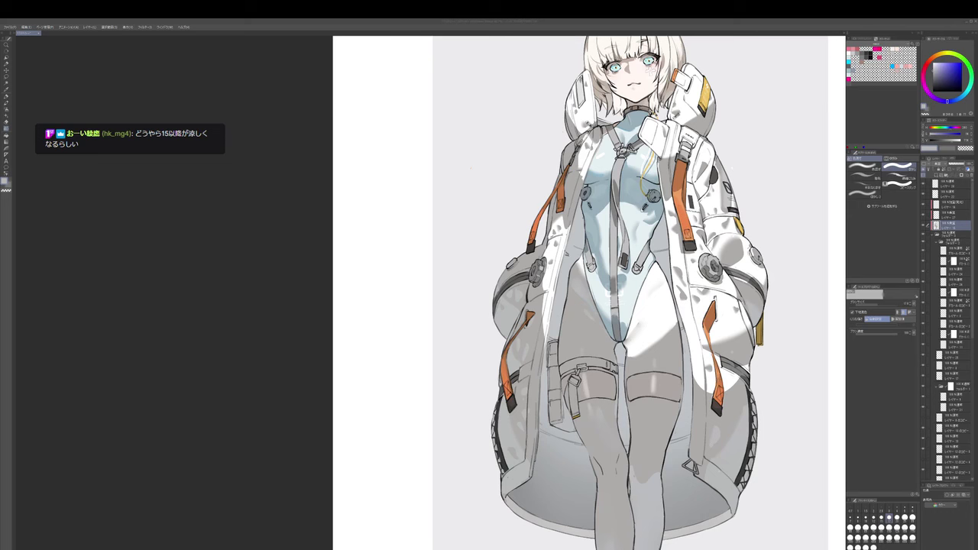
- Touch up the lit thigh's shadow area with a colour sampled from its outer edge
{"action": "key", "text": "p"}
{"action": "left_click", "coordinate": [671, 343], "text": "alt"}
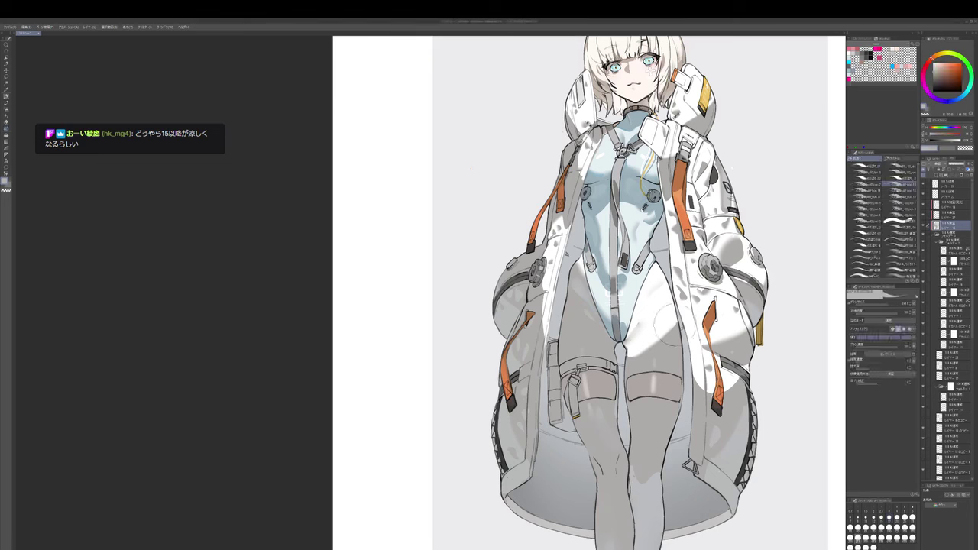
{"action": "mouse_move", "coordinate": [672, 294]}
{"action": "left_mouse_down"}
{"action": "mouse_move", "coordinate": [651, 319]}
{"action": "mouse_move", "coordinate": [652, 340]}
{"action": "mouse_move", "coordinate": [671, 310]}
{"action": "mouse_move", "coordinate": [689, 339]}
{"action": "left_mouse_up"}
{"action": "key", "text": "j"}
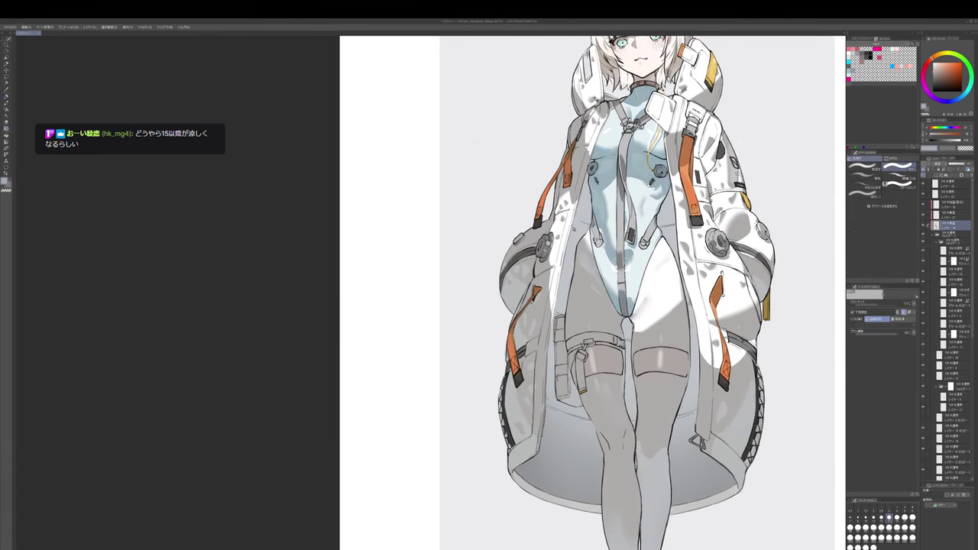
- Blend the tones around the inner thighs and harnessed hip with a smaller brush, resampling nearby greys
{"action": "key", "text": "p"}
{"action": "key", "text": "bracketleft"}
{"action": "left_click", "coordinate": [610, 322], "text": "alt"}
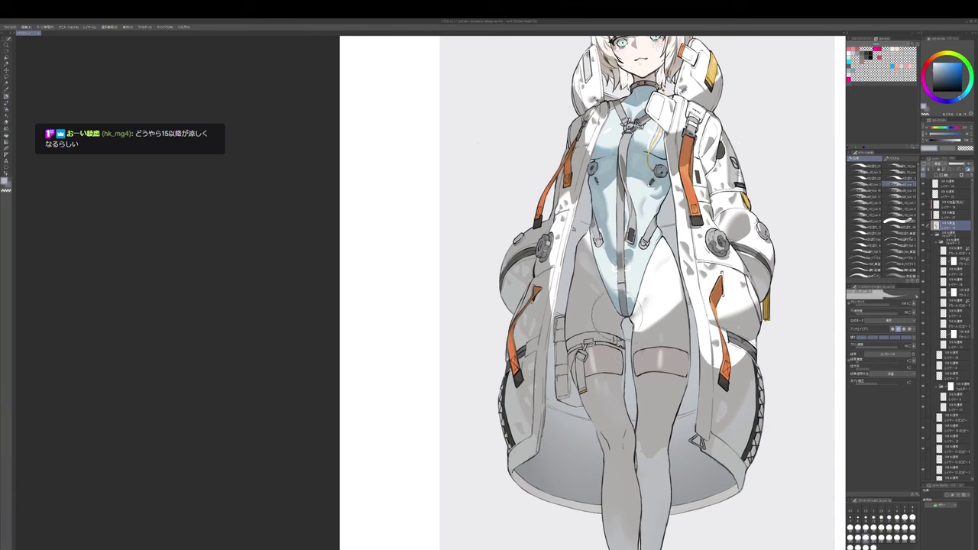
{"action": "left_click", "coordinate": [618, 322], "text": "alt"}
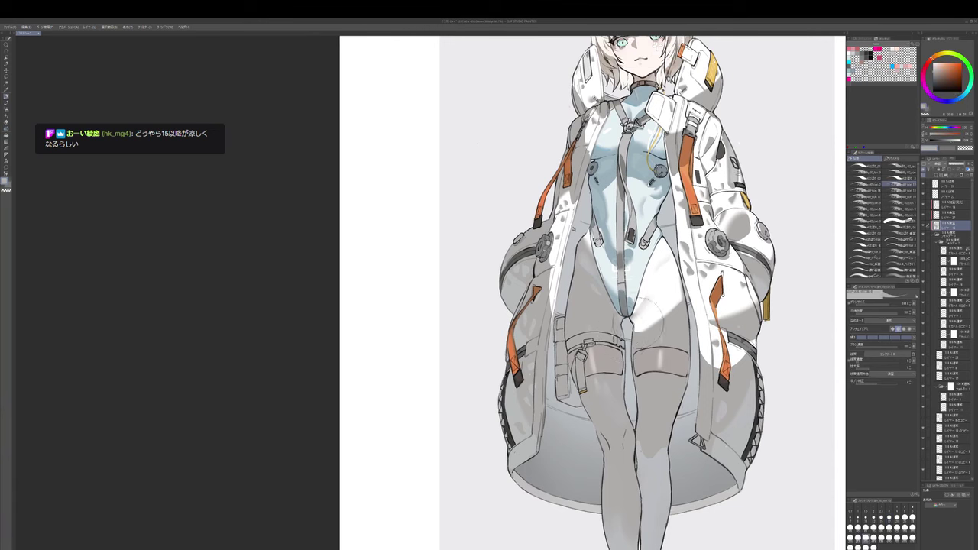
{"action": "left_click", "coordinate": [613, 325], "text": "alt"}
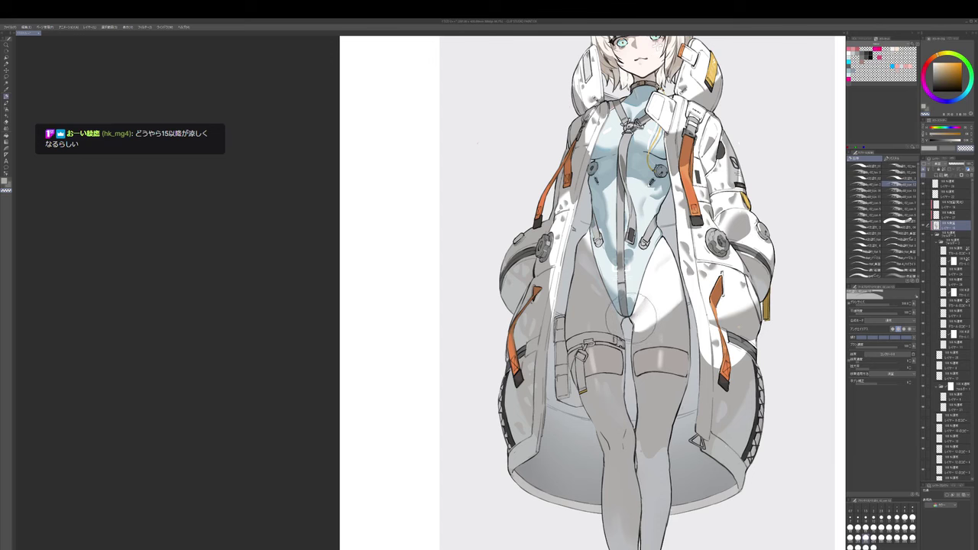
{"action": "left_click_drag", "start_coordinate": [634, 319], "coordinate": [638, 314]}
{"action": "left_click", "coordinate": [585, 271], "text": "alt"}
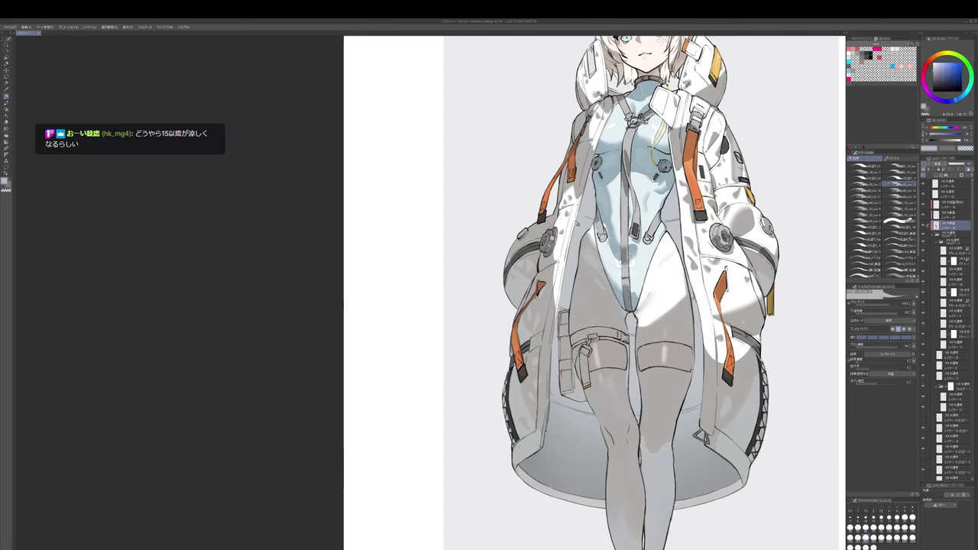
{"action": "left_click", "coordinate": [586, 271], "text": "alt"}
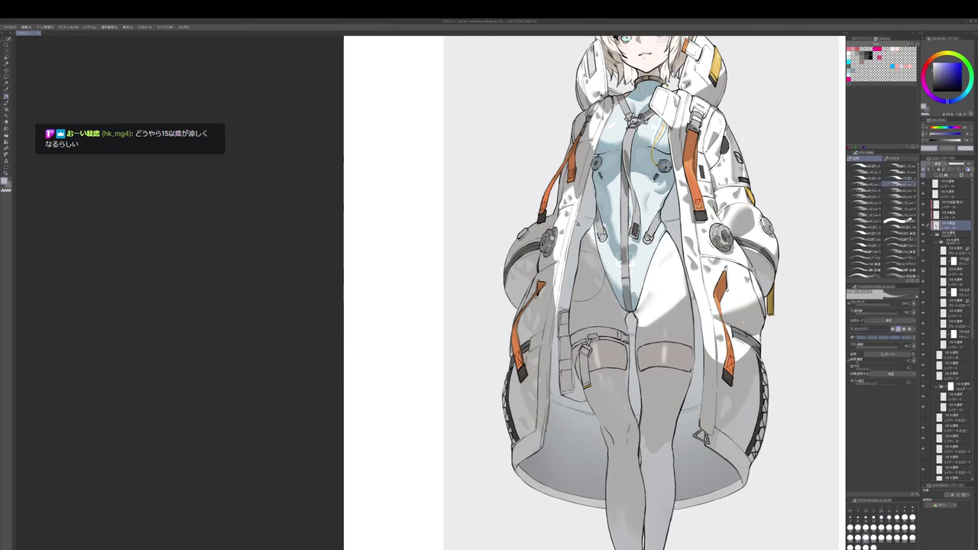
{"action": "left_click_drag", "start_coordinate": [583, 282], "coordinate": [580, 233]}
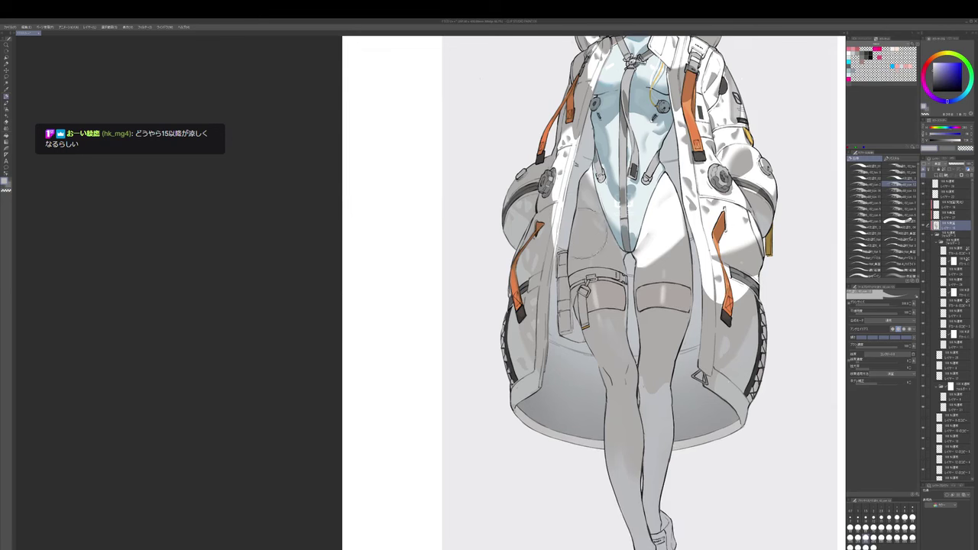
- Soften the tone edge on the straight leg's knee with a grey sampled there
{"action": "mouse_move", "coordinate": [608, 375]}
{"action": "left_mouse_down"}
{"action": "mouse_move", "coordinate": [586, 278]}
{"action": "mouse_move", "coordinate": [578, 302]}
{"action": "left_mouse_up"}
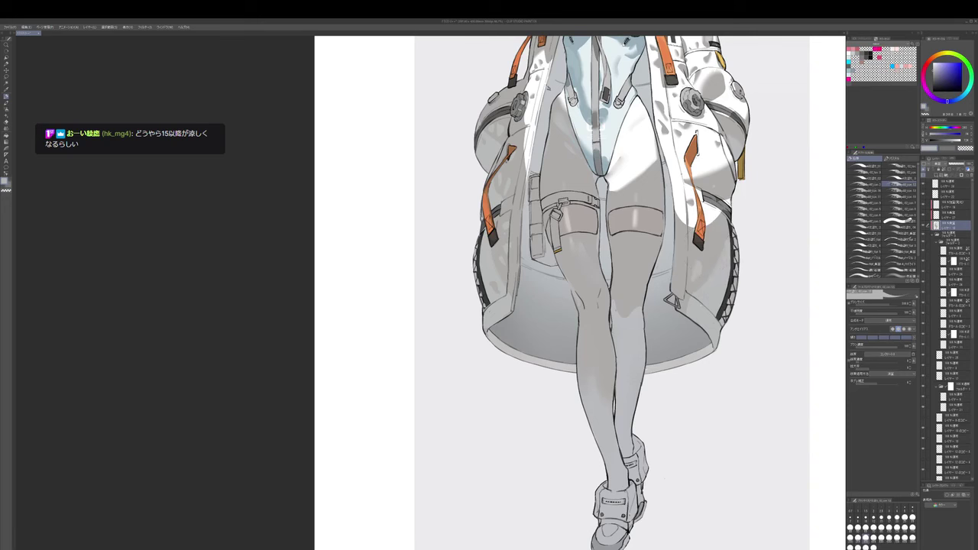
{"action": "left_click", "coordinate": [631, 312], "text": "alt"}
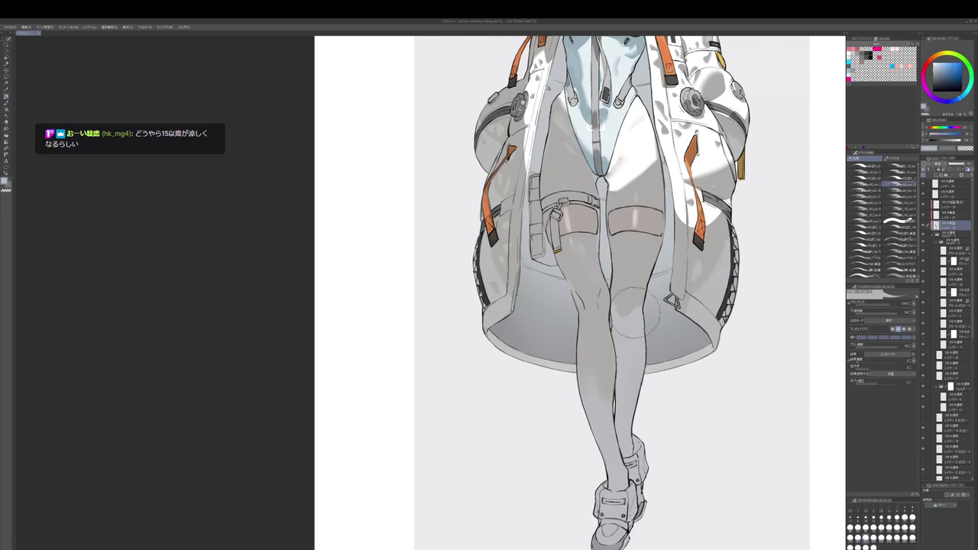
{"action": "key", "text": "j"}
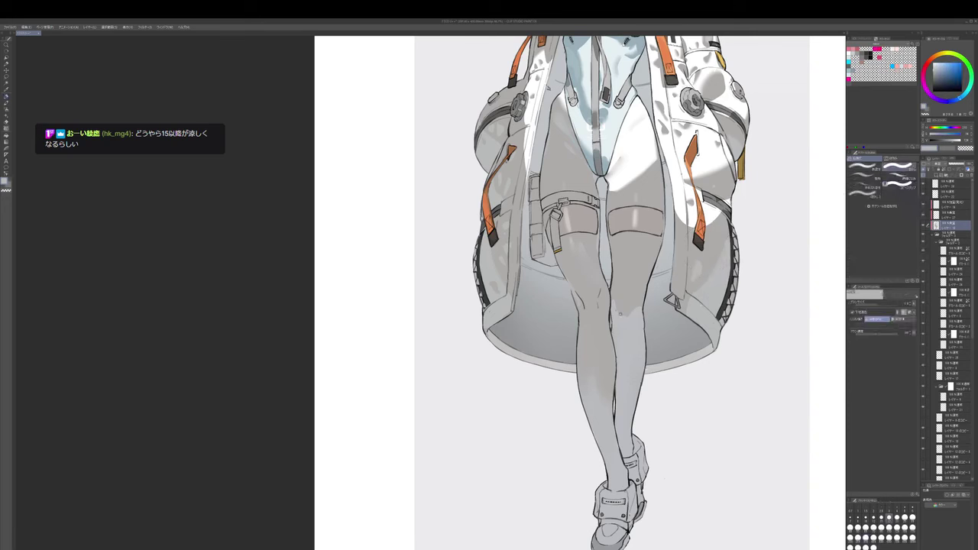
{"action": "key", "text": "p"}
{"action": "left_click_drag", "start_coordinate": [632, 305], "coordinate": [633, 313]}
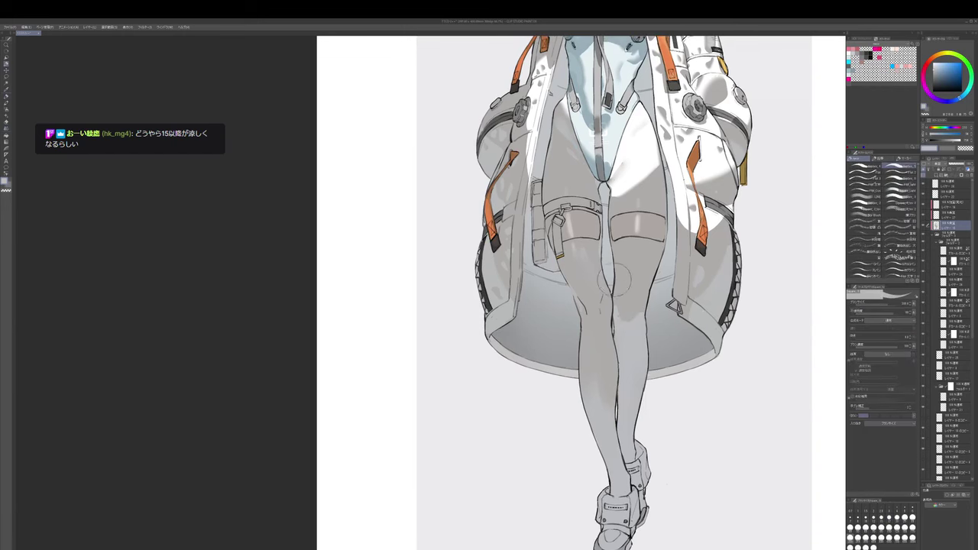
- Blend the shading along the straight leg's inner knee with a smaller brush, resampling nearby greys
{"action": "left_click", "coordinate": [625, 291], "text": "alt"}
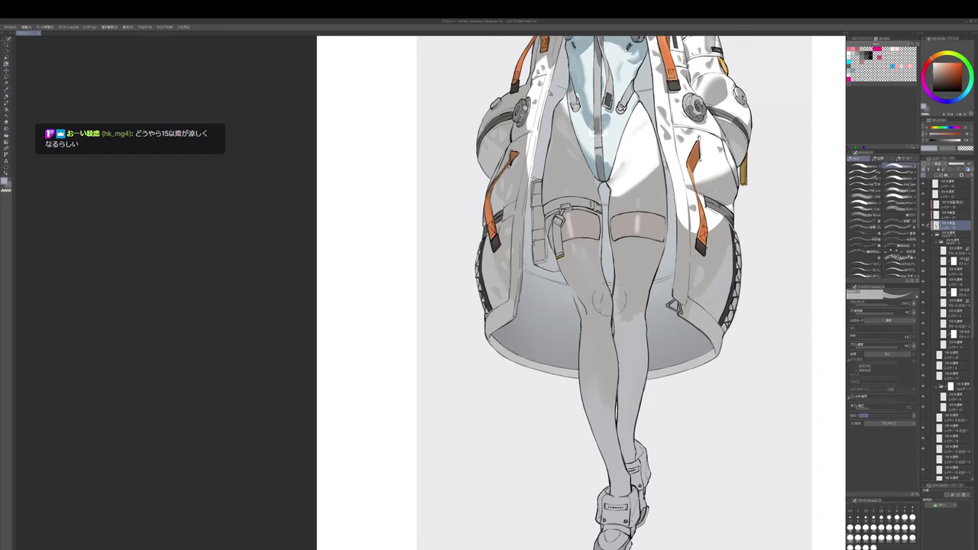
{"action": "key", "text": "bracketleft"}
{"action": "left_click", "coordinate": [624, 298], "text": "alt"}
{"action": "key", "text": "bracketleft"}
{"action": "left_click", "coordinate": [623, 293], "text": "alt"}
{"action": "mouse_move", "coordinate": [621, 302]}
{"action": "left_mouse_down"}
{"action": "mouse_move", "coordinate": [628, 286]}
{"action": "mouse_move", "coordinate": [623, 296]}
{"action": "left_mouse_up"}
{"action": "left_click", "coordinate": [622, 301], "text": "alt"}
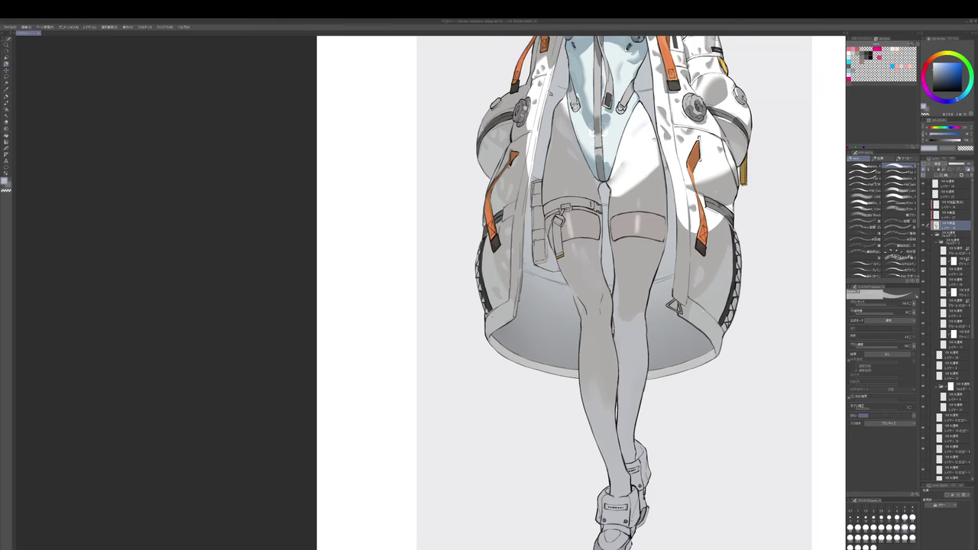
- Touch up the shading on the coat's lapel below the shoulder, using a sampled warm grey and a smaller brush
{"action": "left_click_drag", "start_coordinate": [665, 93], "coordinate": [652, 234]}
{"action": "scroll", "coordinate": [610, 176], "scroll_direction": "up", "scroll_amount": 1}
{"action": "left_click_drag", "start_coordinate": [605, 178], "coordinate": [622, 210]}
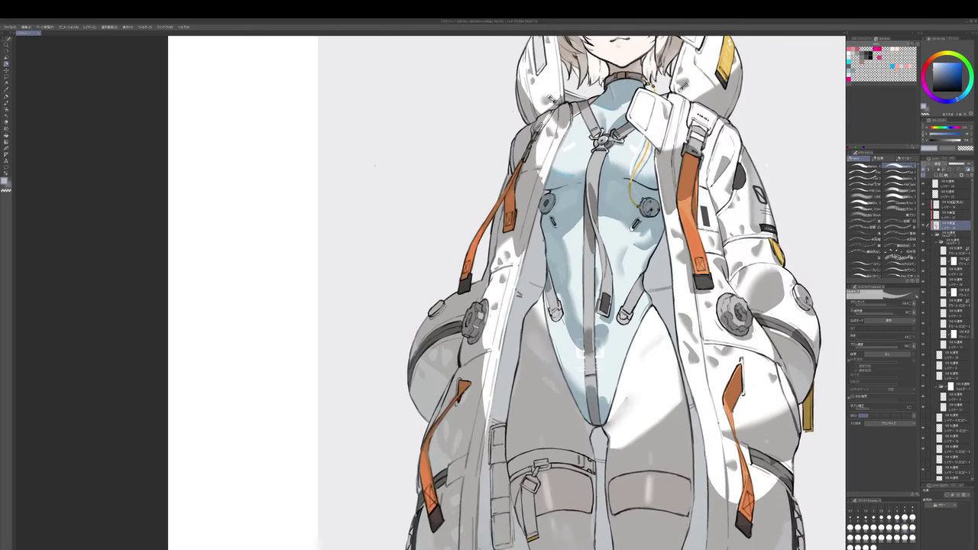
{"action": "key", "text": "p"}
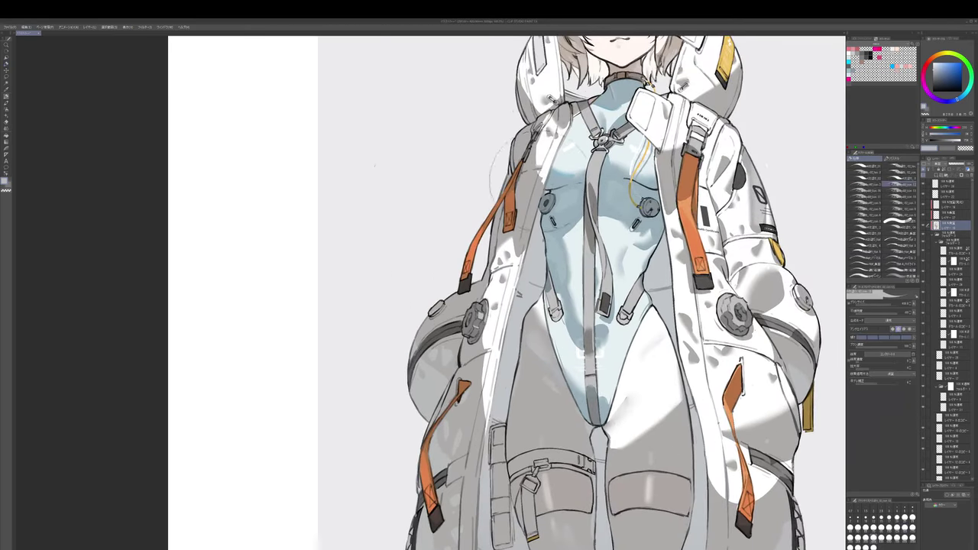
{"action": "left_click", "coordinate": [541, 174], "text": "alt"}
{"action": "key", "text": "bracketleft"}
{"action": "key", "text": "j"}
{"action": "key", "text": "p"}
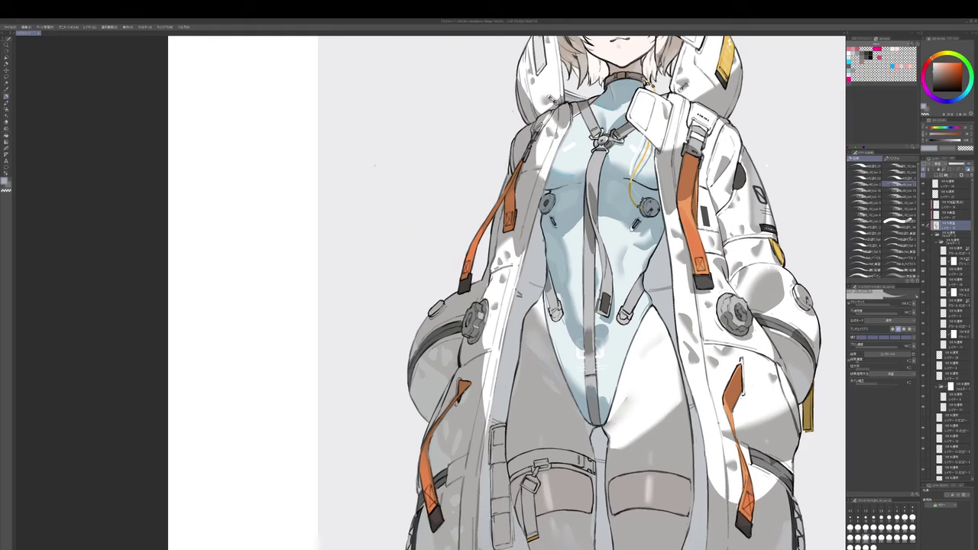
{"action": "left_click_drag", "start_coordinate": [549, 145], "coordinate": [550, 162]}
{"action": "key", "text": "bracketleft"}
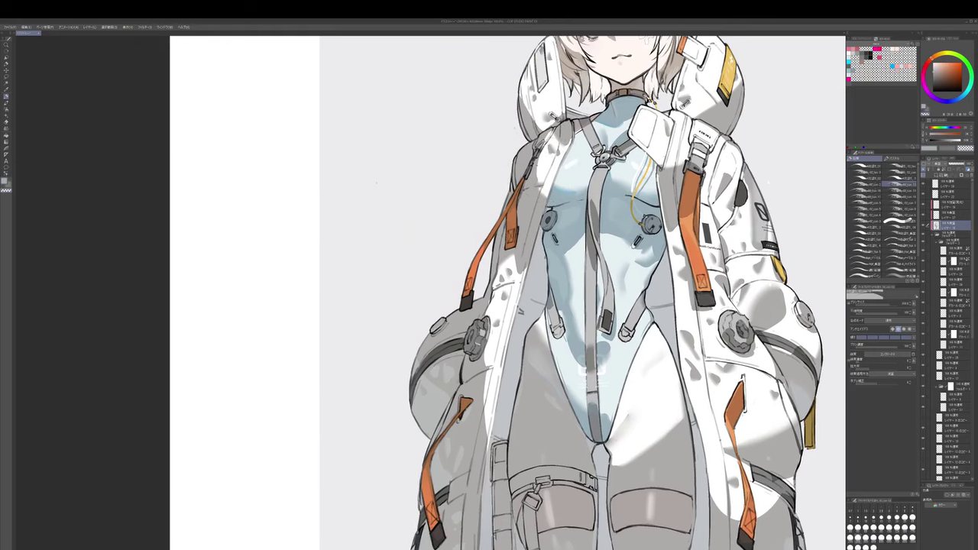
{"action": "key", "text": "bracketleft"}
{"action": "key", "text": "j"}
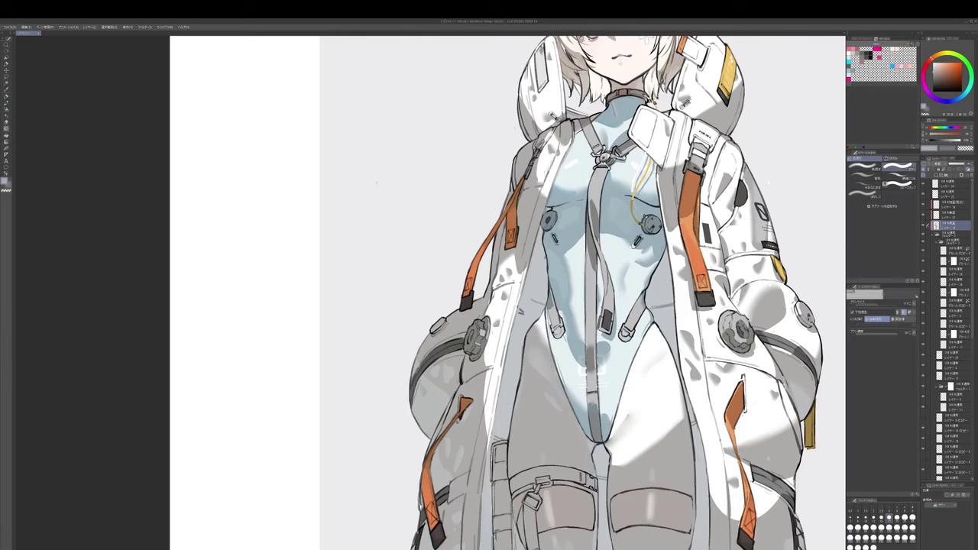
- Retouch the tones around the coat's collar flap and upper chest, undoing the last stroke
{"action": "scroll", "coordinate": [615, 122], "scroll_direction": "down", "scroll_amount": 1}
{"action": "mouse_move", "coordinate": [615, 122]}
{"action": "left_mouse_down"}
{"action": "mouse_move", "coordinate": [609, 147]}
{"action": "mouse_move", "coordinate": [646, 176]}
{"action": "left_mouse_up"}
{"action": "key", "text": "p"}
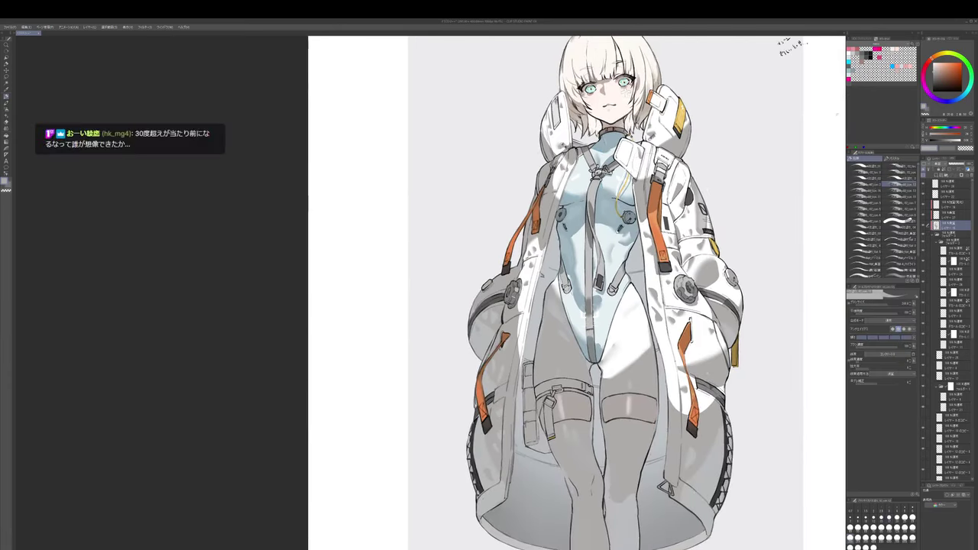
{"action": "key", "text": "j"}
{"action": "key", "text": "["}
{"action": "key", "text": "b"}
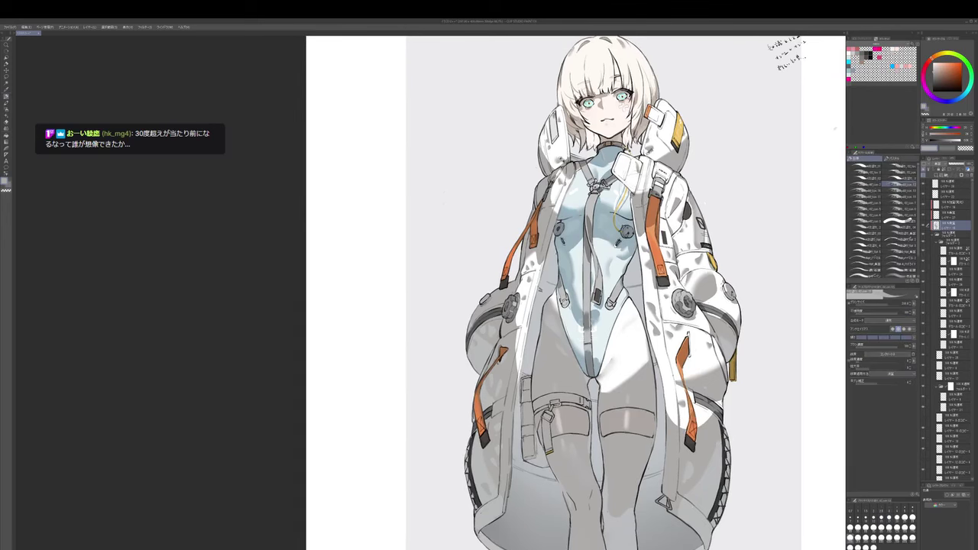
{"action": "left_click_drag", "start_coordinate": [634, 175], "coordinate": [619, 175]}
{"action": "key", "text": "j"}
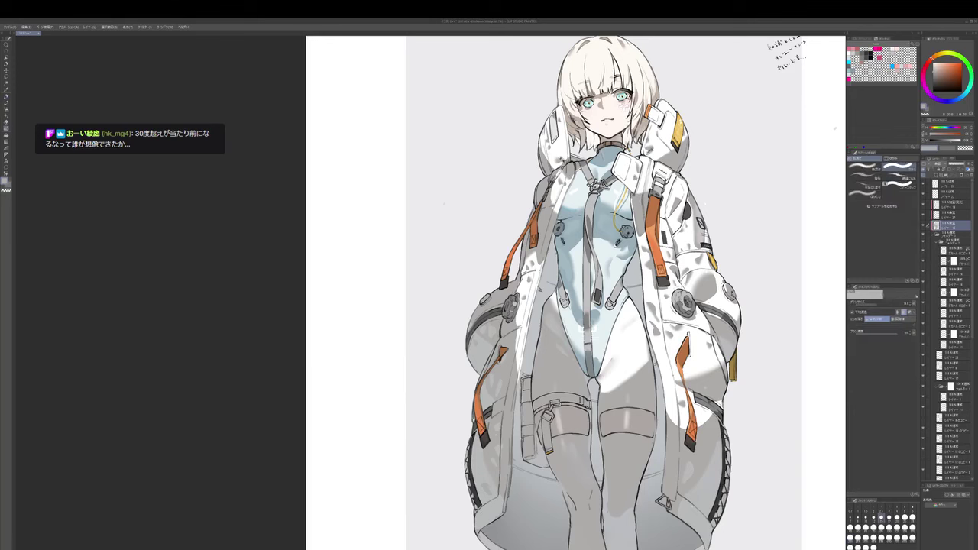
{"action": "key", "text": "b"}
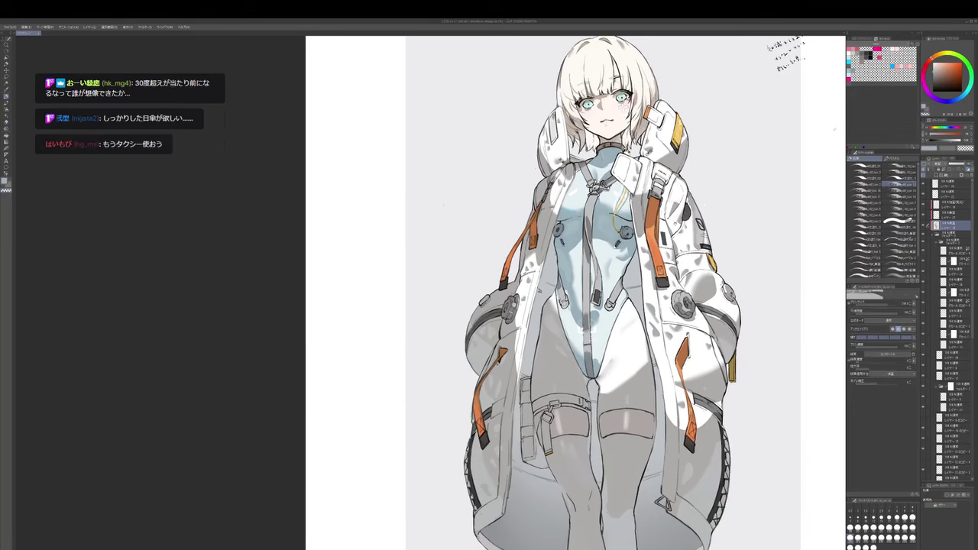
{"action": "key", "text": "ctrl+z"}
- Refine the shading on the bodysuit's chest with colours sampled from the coat and the suit
{"action": "left_click", "coordinate": [675, 225], "text": "alt"}
{"action": "left_click", "coordinate": [633, 201], "text": "alt"}
{"action": "left_click_drag", "start_coordinate": [589, 229], "coordinate": [578, 241]}
{"action": "left_click", "coordinate": [583, 228], "text": "alt"}
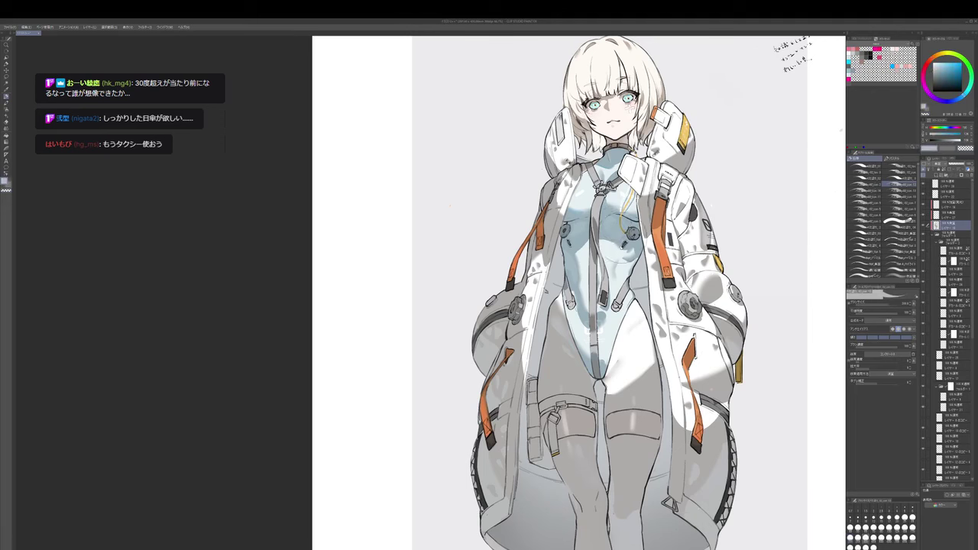
{"action": "key", "text": "j"}
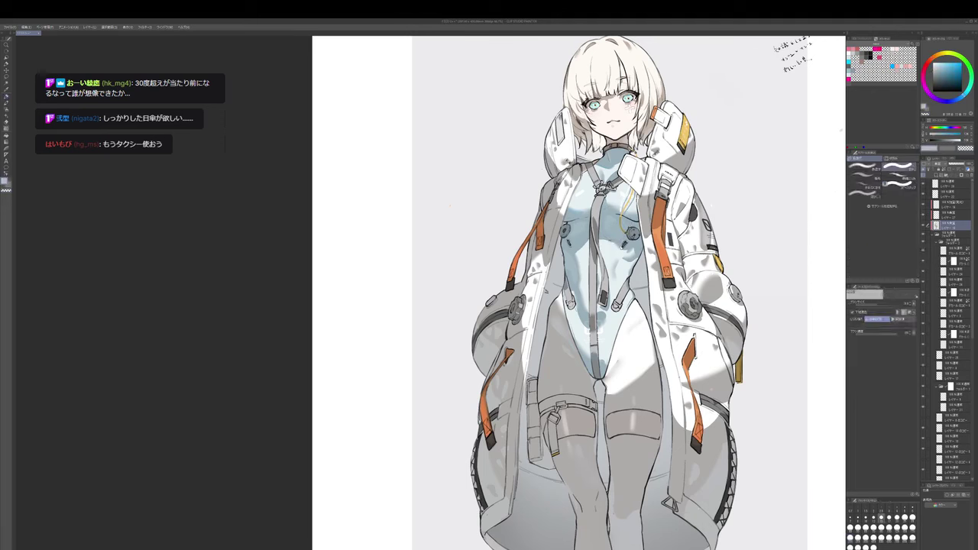
{"action": "key", "text": "b"}
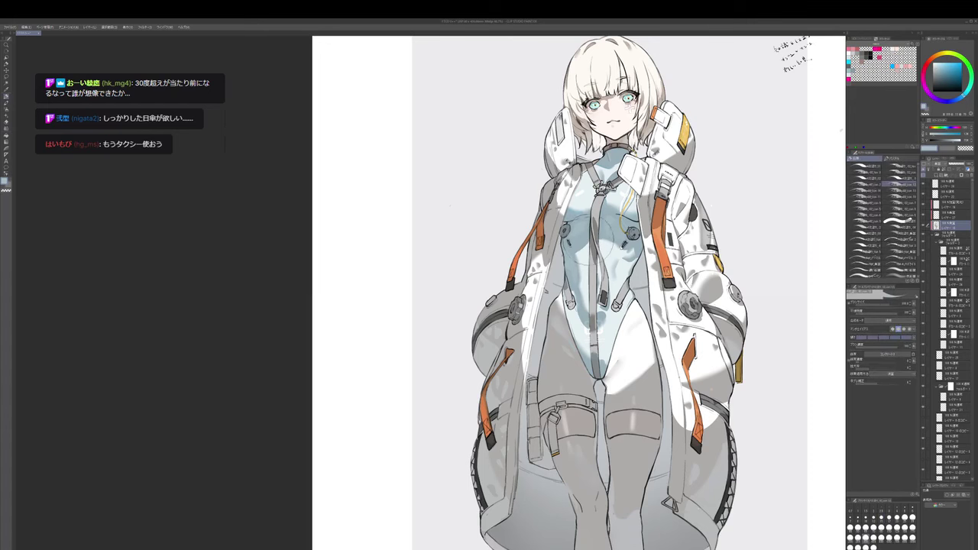
- Retouch the upper chest around the harness strap with a sampled grey and a smaller brush
{"action": "left_click_drag", "start_coordinate": [598, 234], "coordinate": [596, 262]}
{"action": "left_click", "coordinate": [593, 248], "text": "alt"}
{"action": "key", "text": "["}
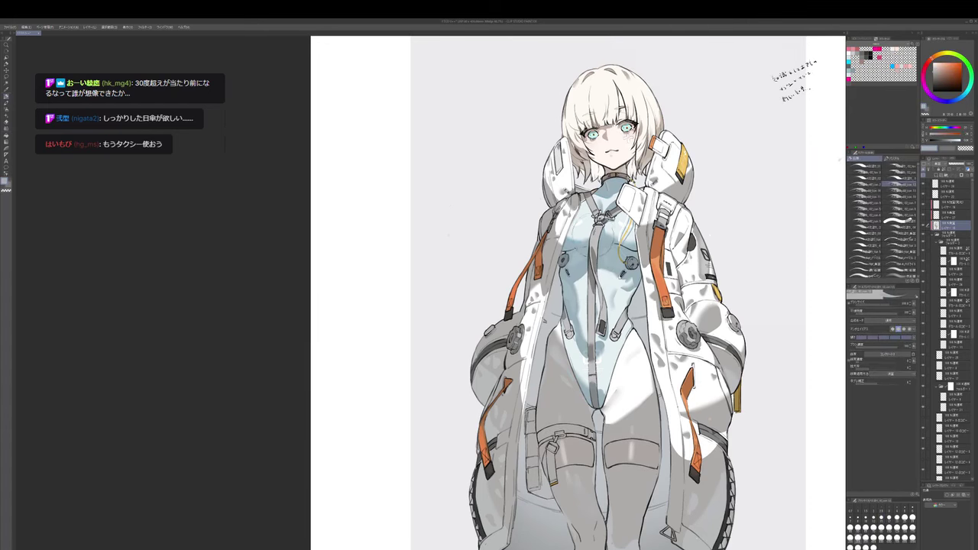
{"action": "left_click_drag", "start_coordinate": [583, 216], "coordinate": [583, 237]}
{"action": "mouse_move", "coordinate": [602, 206]}
{"action": "left_mouse_down"}
{"action": "mouse_move", "coordinate": [611, 210]}
{"action": "mouse_move", "coordinate": [584, 242]}
{"action": "left_mouse_up"}
{"action": "key", "text": "e"}
{"action": "key", "text": "b"}
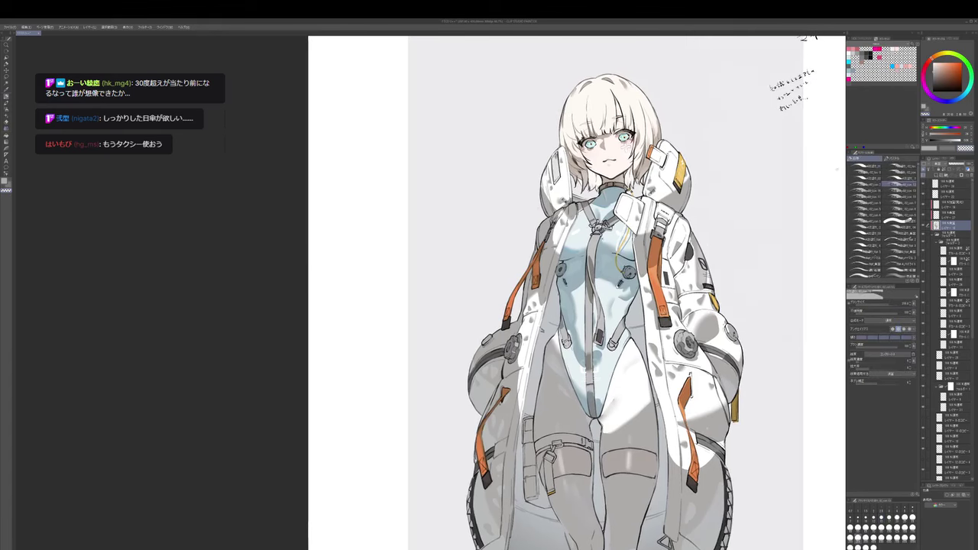
- Touch up the bodysuit beside the harness strap with a light blue sampled from the chest
{"action": "left_click", "coordinate": [586, 234], "text": "alt"}
{"action": "left_click_drag", "start_coordinate": [587, 223], "coordinate": [581, 243]}
{"action": "left_click", "coordinate": [586, 235], "text": "alt"}
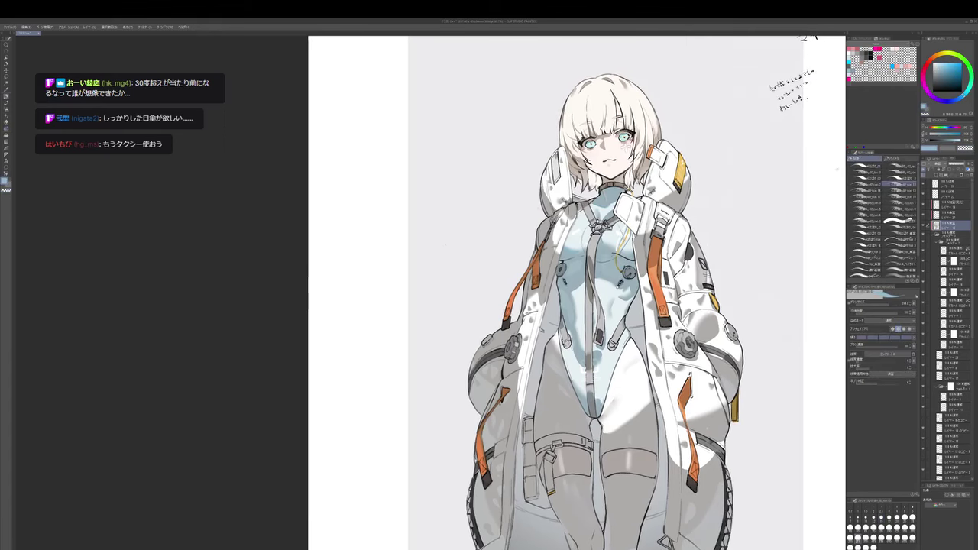
{"action": "key", "text": "e"}
{"action": "key", "text": "b"}
- Check the coat at a tilted angle, then select the upper correction layer and sample the neck collar's colour
{"action": "mouse_move", "coordinate": [635, 214]}
{"action": "left_mouse_down"}
{"action": "mouse_move", "coordinate": [628, 232]}
{"action": "mouse_move", "coordinate": [610, 201]}
{"action": "mouse_move", "coordinate": [583, 190]}
{"action": "mouse_move", "coordinate": [593, 151]}
{"action": "left_mouse_up"}
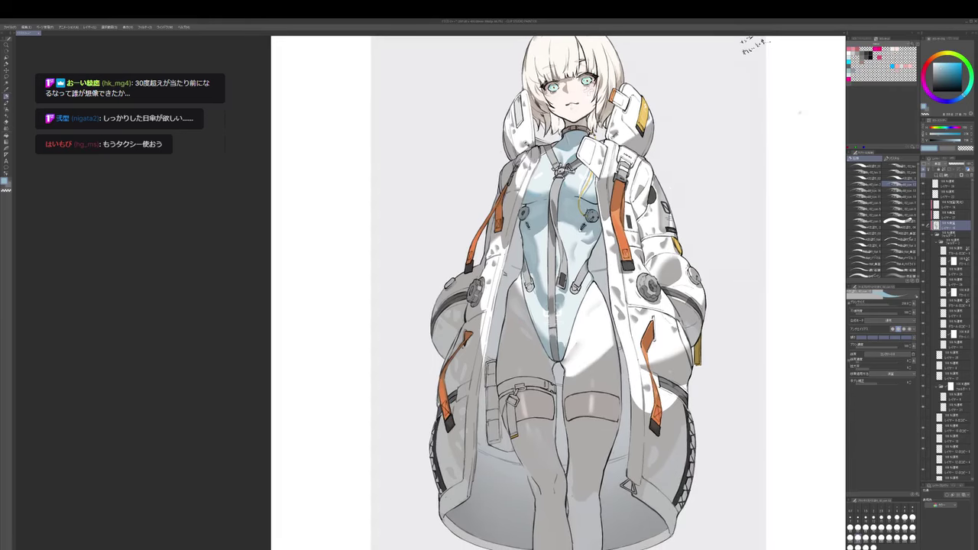
{"action": "left_click", "coordinate": [680, 297], "text": "alt"}
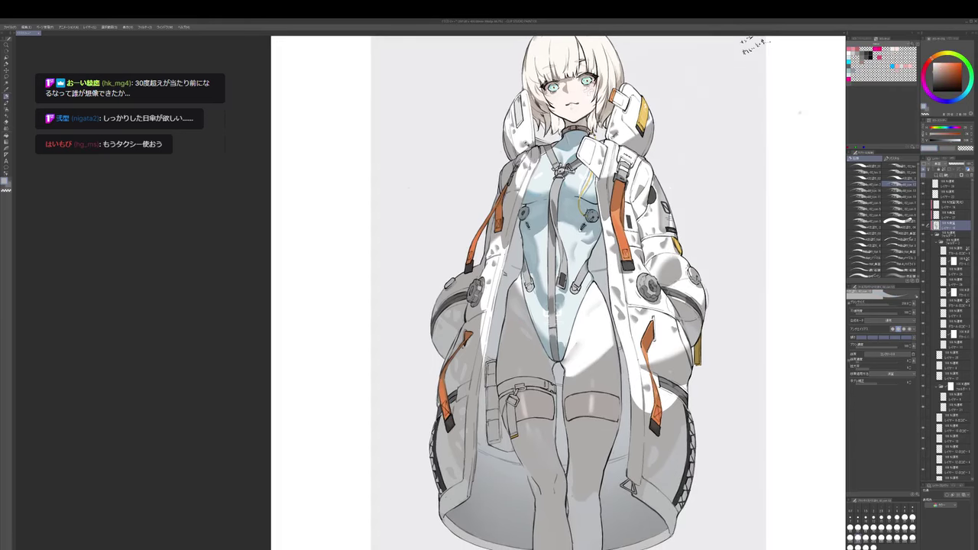
{"action": "left_click_drag", "start_coordinate": [710, 379], "coordinate": [764, 270]}
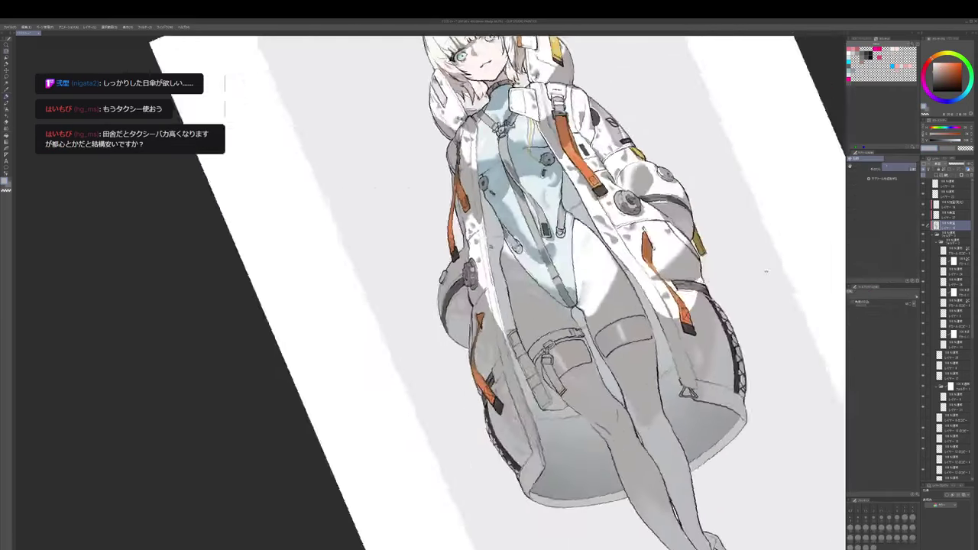
{"action": "mouse_move", "coordinate": [474, 295]}
{"action": "left_mouse_down"}
{"action": "mouse_move", "coordinate": [614, 255]}
{"action": "mouse_move", "coordinate": [576, 420]}
{"action": "left_mouse_up"}
{"action": "left_click", "coordinate": [611, 269], "text": "alt"}
{"action": "double_click", "coordinate": [646, 297], "text": "shift"}
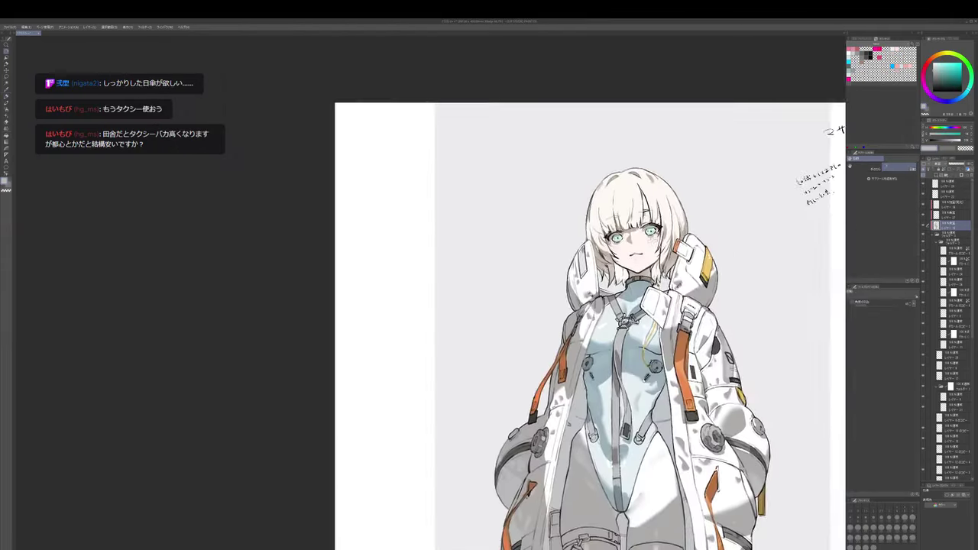
{"action": "left_click_drag", "start_coordinate": [646, 297], "coordinate": [659, 259]}
{"action": "scroll", "coordinate": [659, 260], "scroll_direction": "up", "scroll_amount": 1}
{"action": "scroll", "coordinate": [639, 311], "scroll_direction": "up", "scroll_amount": 1}
{"action": "left_click", "coordinate": [951, 204]}
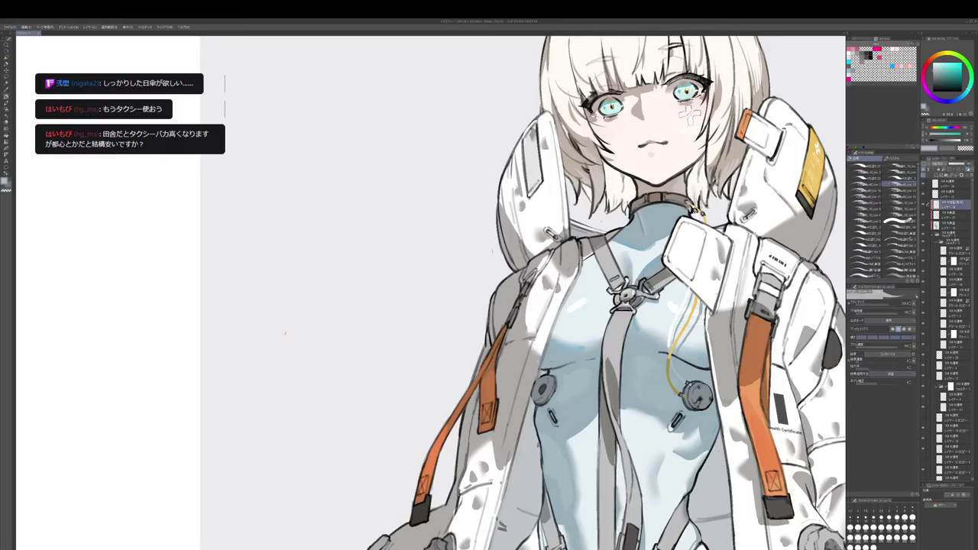
{"action": "left_click", "coordinate": [648, 200], "text": "alt"}
- Examine the coat and legs of the full figure with the canvas tilted and upright again
{"action": "scroll", "coordinate": [630, 218], "scroll_direction": "down", "scroll_amount": 2}
{"action": "left_click_drag", "start_coordinate": [629, 218], "coordinate": [615, 107]}
{"action": "key", "text": "p"}
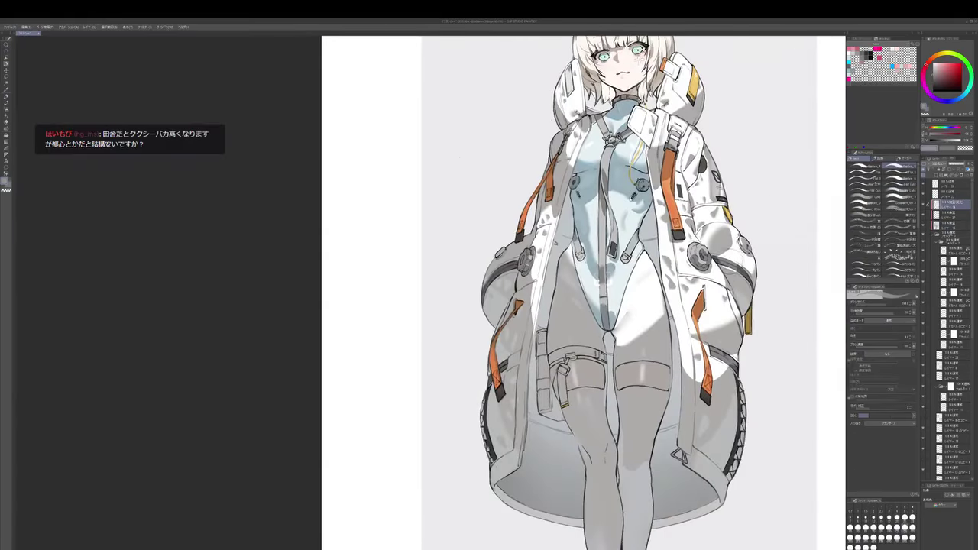
{"action": "left_click_drag", "start_coordinate": [733, 275], "coordinate": [657, 495]}
{"action": "left_click_drag", "start_coordinate": [657, 495], "coordinate": [706, 257]}
{"action": "key", "text": "p"}
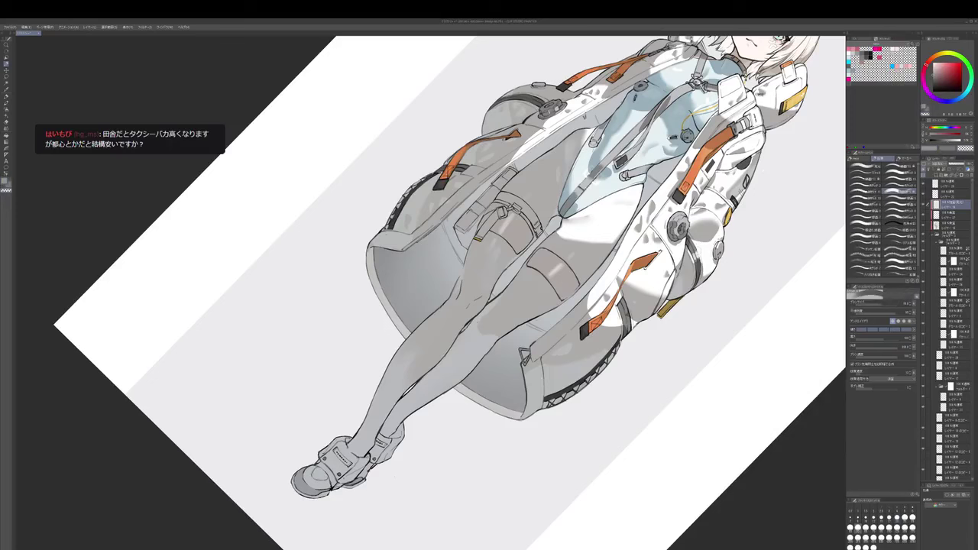
{"action": "key", "text": "j"}
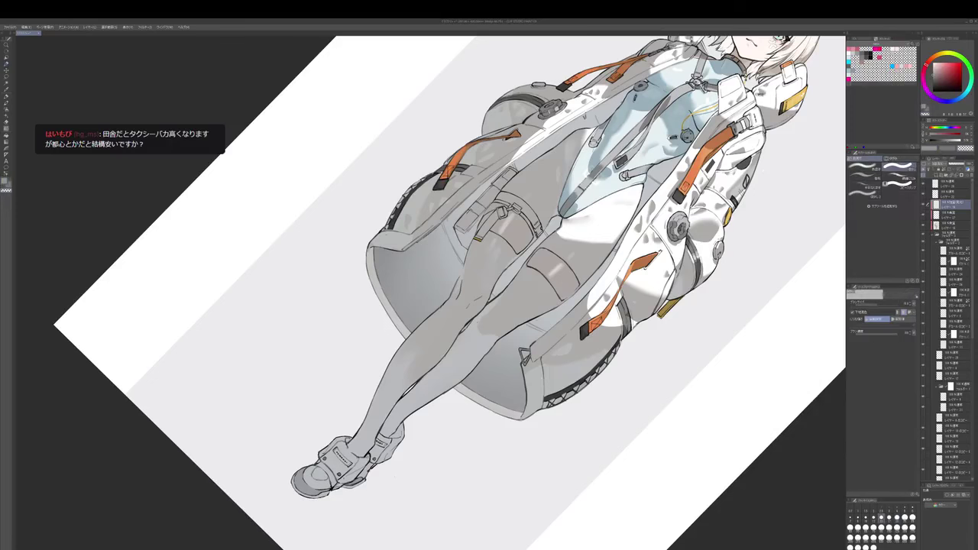
{"action": "left_click_drag", "start_coordinate": [725, 341], "coordinate": [731, 320]}
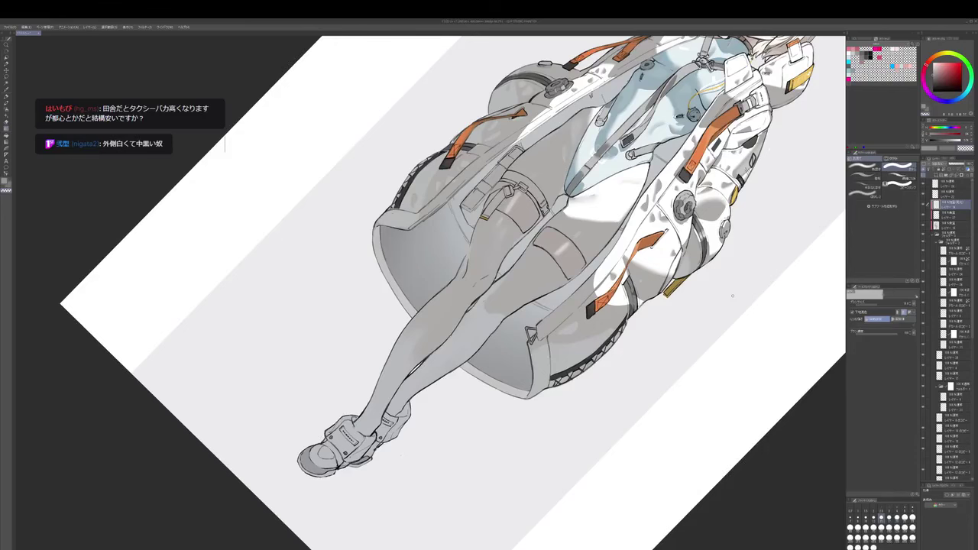
{"action": "left_click_drag", "start_coordinate": [732, 296], "coordinate": [724, 323]}
{"action": "key", "text": "b"}
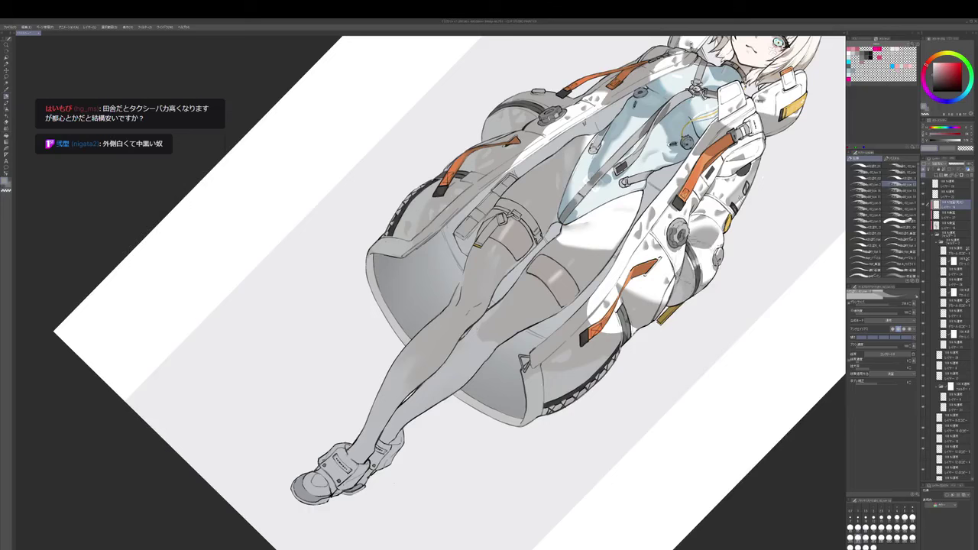
{"action": "key", "text": "c"}
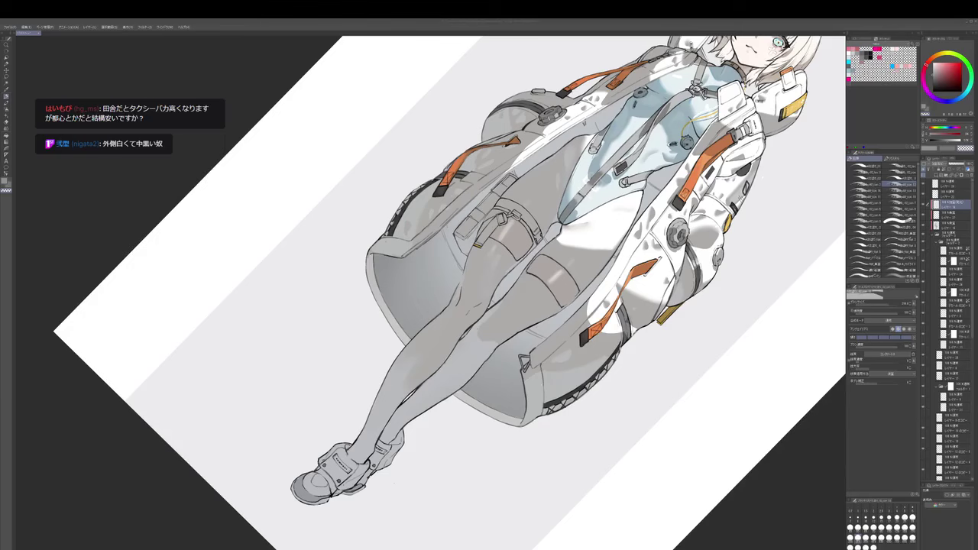
{"action": "key", "text": "shift+space"}
{"action": "left_click_drag", "start_coordinate": [732, 326], "coordinate": [651, 158]}
{"action": "left_click_drag", "start_coordinate": [651, 158], "coordinate": [740, 274]}
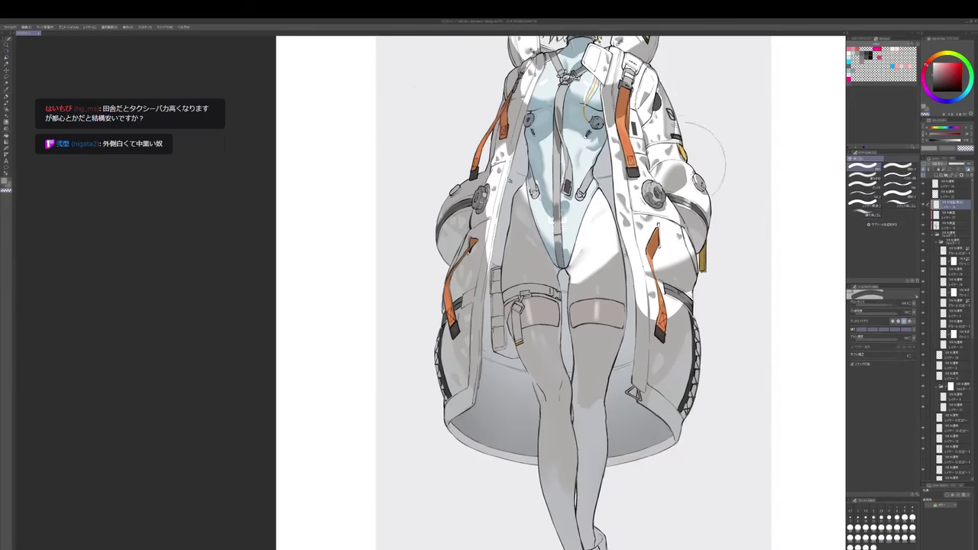
{"action": "left_click_drag", "start_coordinate": [679, 259], "coordinate": [685, 279]}
{"action": "scroll", "coordinate": [685, 281], "scroll_direction": "up", "scroll_amount": 1}
{"action": "left_click", "coordinate": [680, 302], "text": "ctrl+shift"}
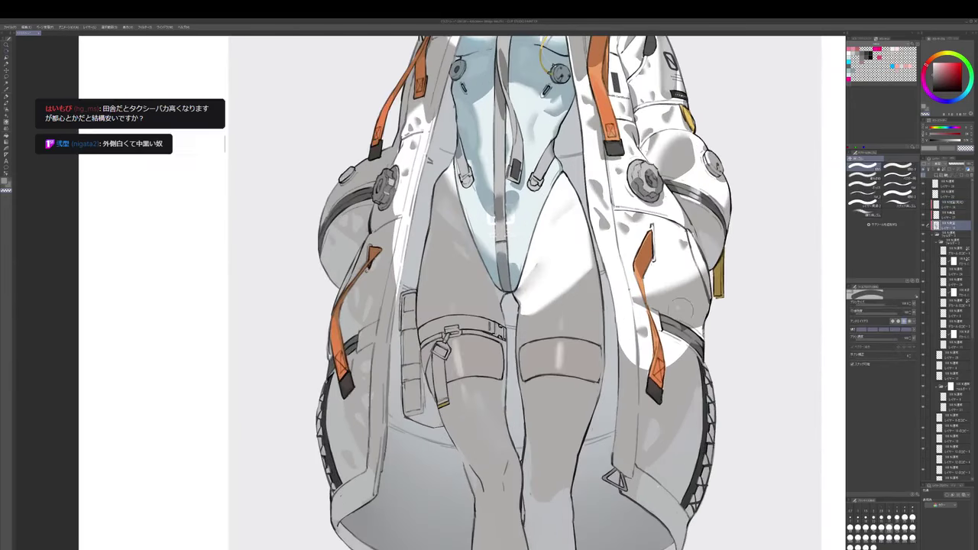
{"action": "left_click", "coordinate": [677, 308]}
{"action": "key", "text": "ctrl+z"}
- Select the correction layer that holds the coat shading beside the orange strap
{"action": "left_click", "coordinate": [675, 277], "text": "ctrl+shift"}
{"action": "key", "text": "p"}
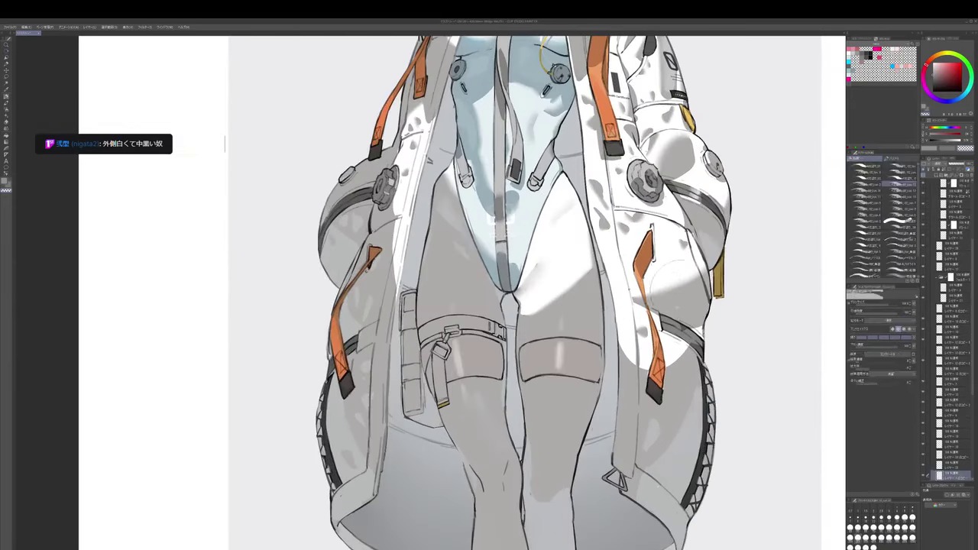
{"action": "left_click", "coordinate": [654, 284], "text": "ctrl+shift"}
{"action": "scroll", "coordinate": [685, 298], "scroll_direction": "down", "scroll_amount": 1}
{"action": "scroll", "coordinate": [967, 223], "scroll_direction": "up", "scroll_amount": 4}
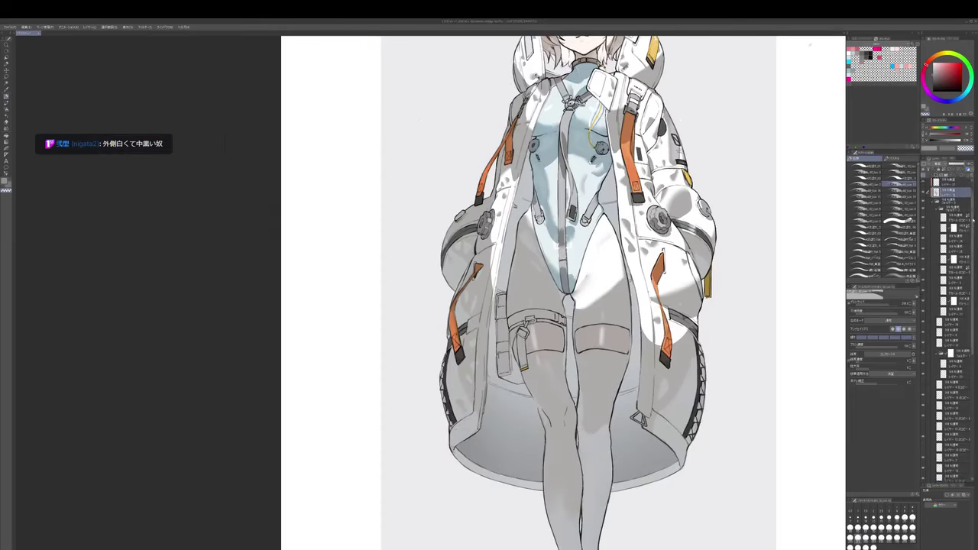
{"action": "left_click_drag", "start_coordinate": [756, 288], "coordinate": [759, 285]}
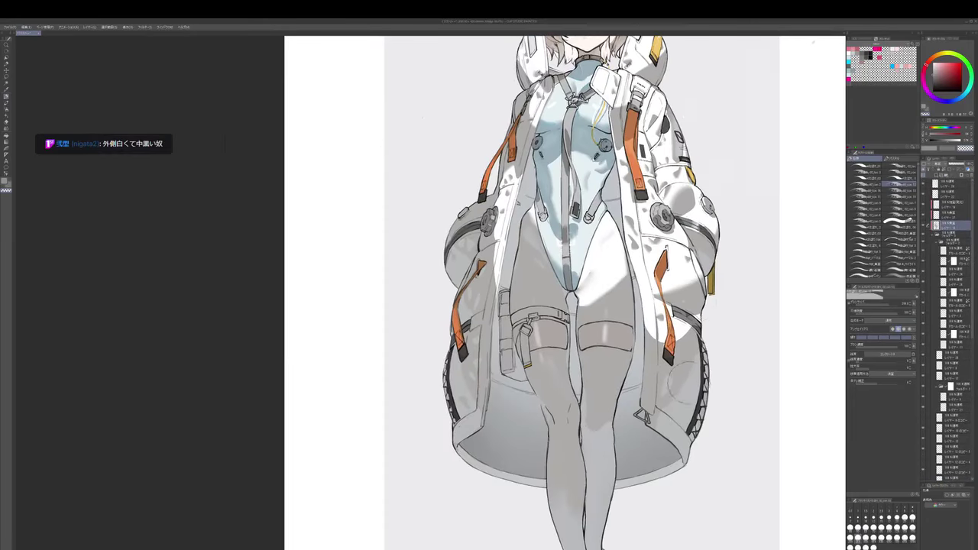
- Sample greys from the coat's lower side and touch up the shaded area beside the orange strap's dark end
{"action": "left_click", "coordinate": [680, 391], "text": "alt"}
{"action": "key", "text": "e"}
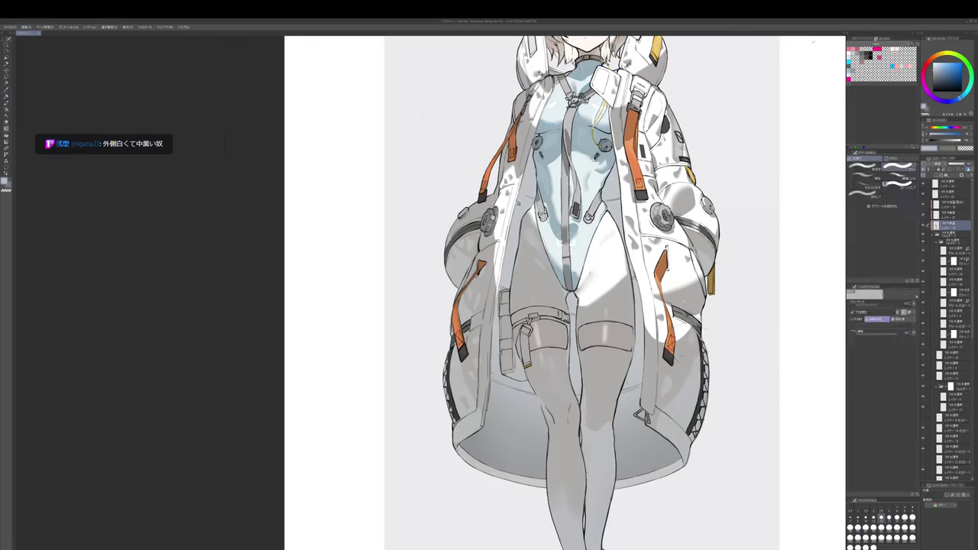
{"action": "key", "text": "b"}
{"action": "left_click", "coordinate": [688, 336], "text": "alt"}
{"action": "left_click_drag", "start_coordinate": [682, 335], "coordinate": [684, 345]}
{"action": "key", "text": "j"}
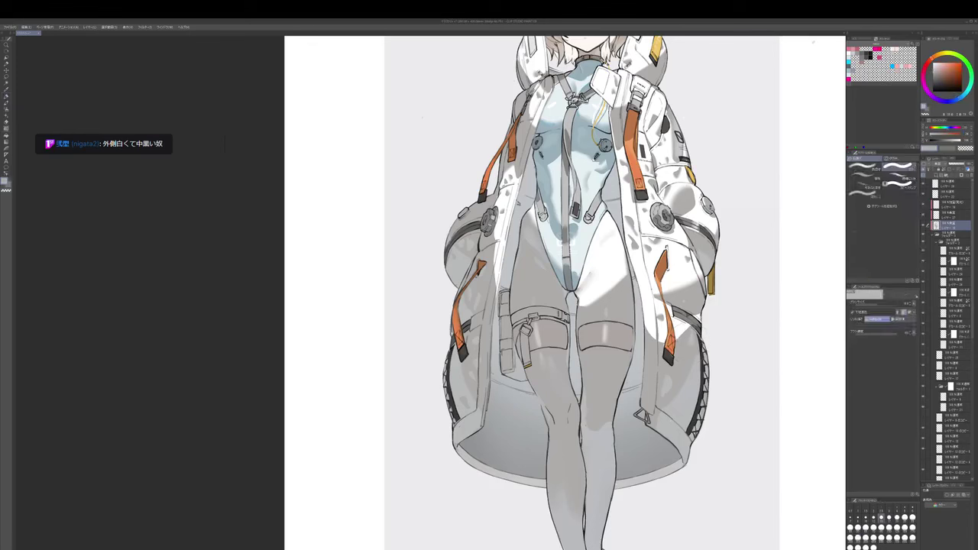
{"action": "key", "text": "b"}
{"action": "key", "text": "j"}
{"action": "key", "text": "b"}
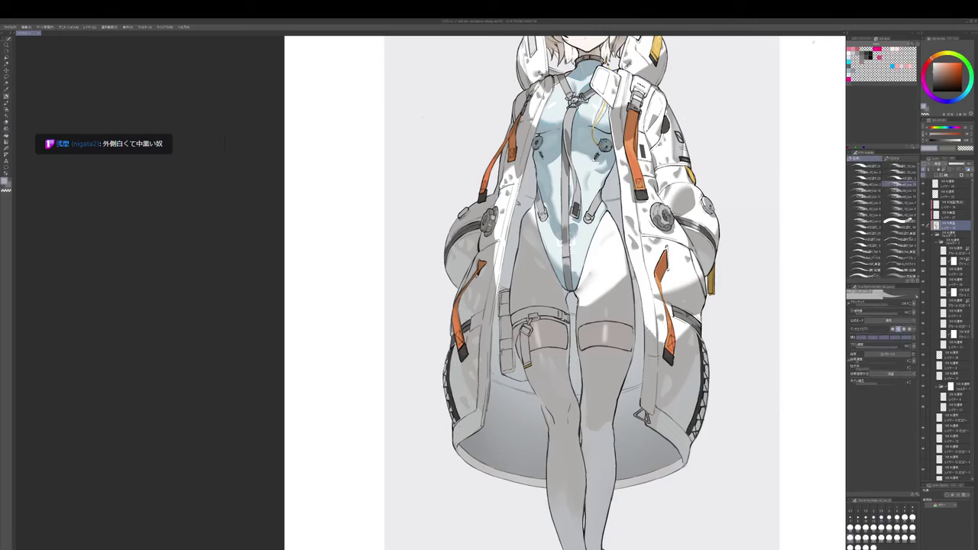
- Rework the shadow on the coat's side next to the orange strap with a sampled tone and transparent brush strokes
{"action": "key", "text": "e"}
{"action": "key", "text": "p"}
{"action": "left_click", "coordinate": [656, 297], "text": "alt"}
{"action": "key", "text": "c"}
{"action": "left_click", "coordinate": [656, 300], "text": "alt"}
{"action": "mouse_move", "coordinate": [643, 299]}
{"action": "left_mouse_down"}
{"action": "mouse_move", "coordinate": [667, 303]}
{"action": "mouse_move", "coordinate": [651, 303]}
{"action": "mouse_move", "coordinate": [660, 294]}
{"action": "left_mouse_up"}
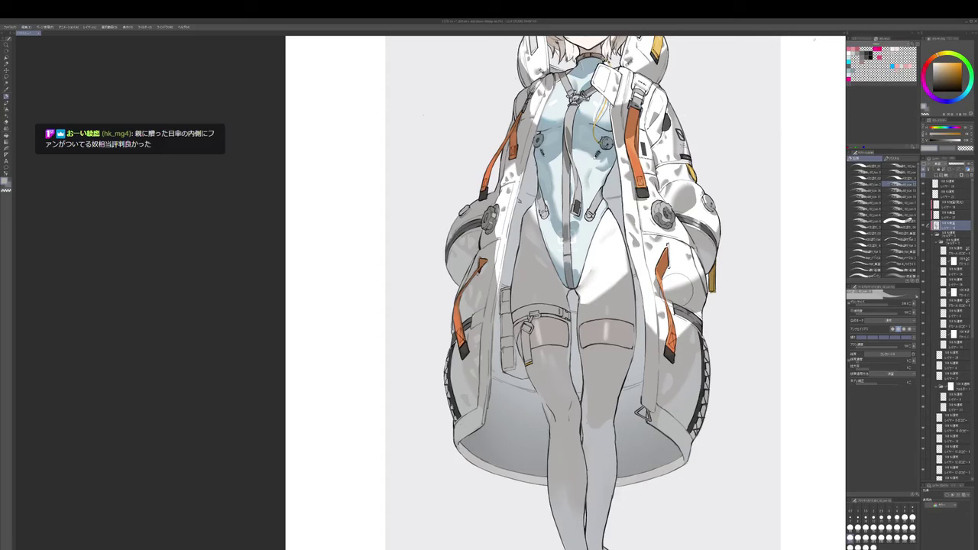
{"action": "left_click_drag", "start_coordinate": [678, 288], "coordinate": [683, 295]}
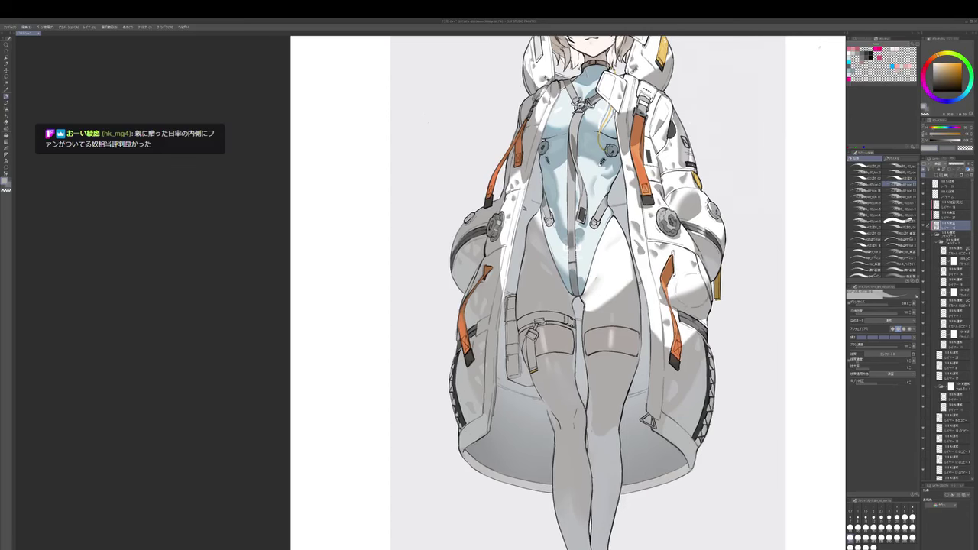
- Sample coat tones around the orange strap and add small grey dappled shadows near its upper end
{"action": "left_click", "coordinate": [674, 293], "text": "alt"}
{"action": "left_click", "coordinate": [661, 291], "text": "alt"}
{"action": "left_click", "coordinate": [675, 284], "text": "alt"}
{"action": "left_click", "coordinate": [654, 260], "text": "alt"}
{"action": "key", "text": "j"}
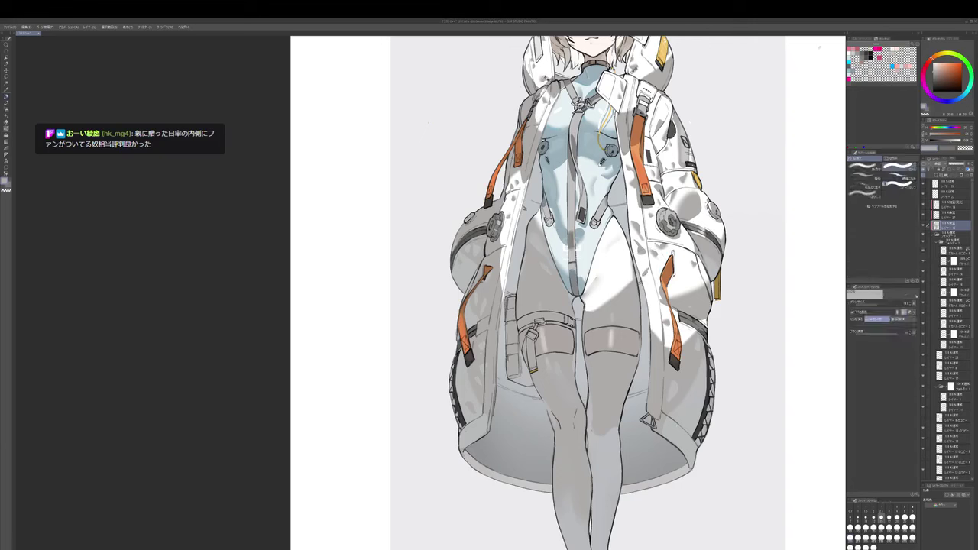
{"action": "key", "text": "b"}
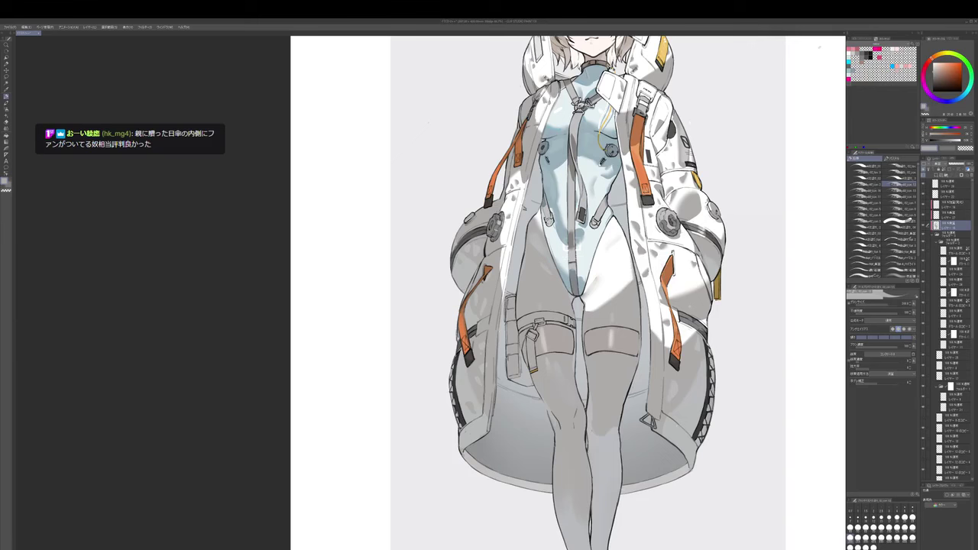
{"action": "left_click_drag", "start_coordinate": [649, 273], "coordinate": [655, 268]}
- Refine the dappled shadows on the coat front beside the upper thigh, alternating painting and erasing
{"action": "key", "text": "c"}
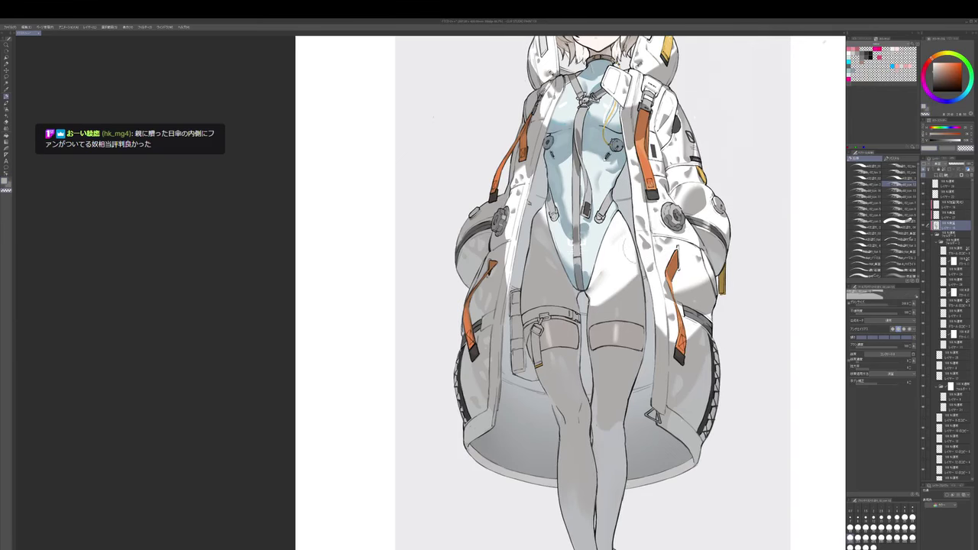
{"action": "key", "text": "c"}
{"action": "key", "text": "e"}
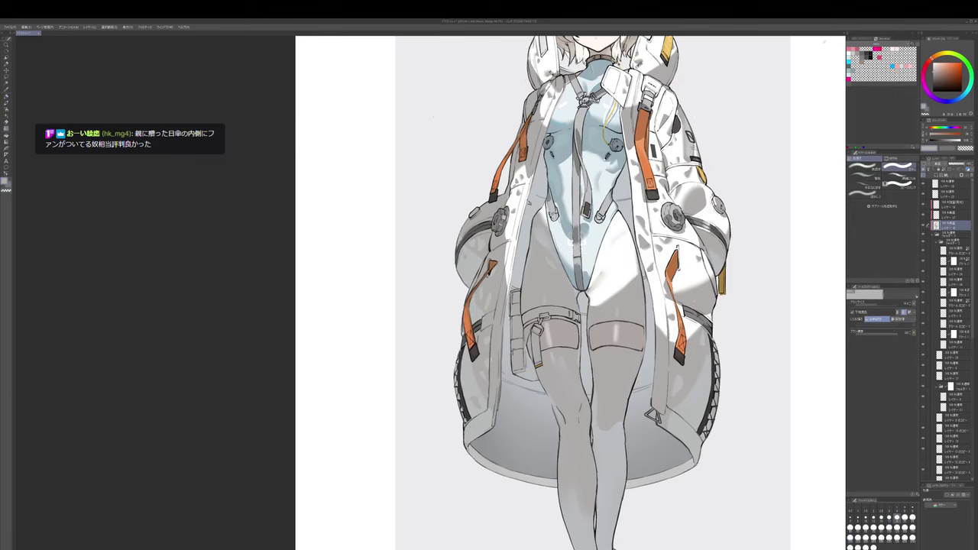
{"action": "key", "text": "p"}
{"action": "mouse_move", "coordinate": [641, 244]}
{"action": "left_mouse_down"}
{"action": "mouse_move", "coordinate": [643, 288]}
{"action": "mouse_move", "coordinate": [718, 268]}
{"action": "left_mouse_up"}
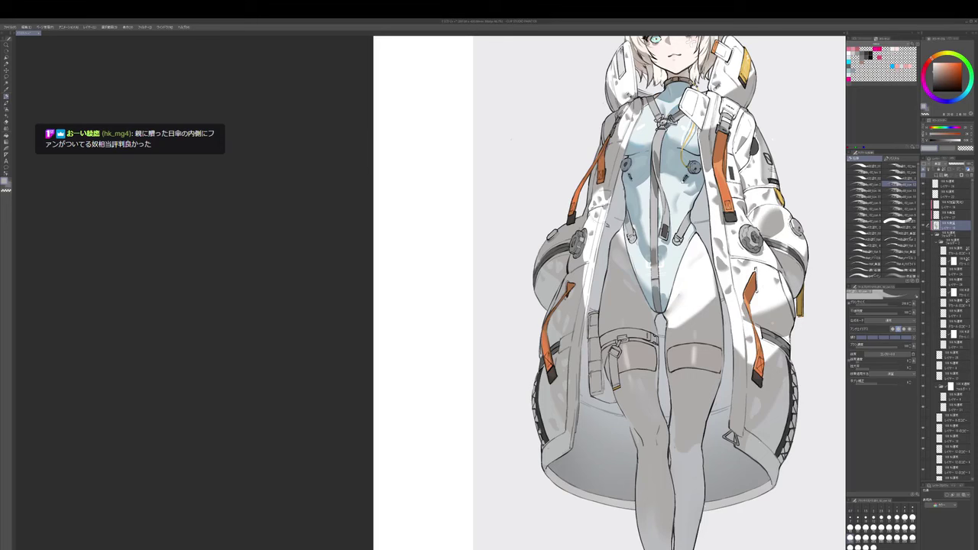
- Paint small dappled shadows on the coat's front edge above the round buckle, trimming them with transparent strokes
{"action": "key", "text": "j"}
{"action": "key", "text": "p"}
{"action": "key", "text": "c"}
{"action": "mouse_move", "coordinate": [600, 185]}
{"action": "left_mouse_down"}
{"action": "mouse_move", "coordinate": [613, 181]}
{"action": "mouse_move", "coordinate": [594, 214]}
{"action": "mouse_move", "coordinate": [609, 191]}
{"action": "left_mouse_up"}
{"action": "key", "text": "j"}
{"action": "key", "text": "p"}
{"action": "key", "text": "c"}
{"action": "mouse_move", "coordinate": [603, 195]}
{"action": "left_mouse_down"}
{"action": "mouse_move", "coordinate": [610, 188]}
{"action": "mouse_move", "coordinate": [600, 195]}
{"action": "left_mouse_up"}
{"action": "mouse_move", "coordinate": [601, 193]}
{"action": "left_mouse_down"}
{"action": "mouse_move", "coordinate": [593, 201]}
{"action": "mouse_move", "coordinate": [614, 194]}
{"action": "mouse_move", "coordinate": [599, 227]}
{"action": "mouse_move", "coordinate": [605, 208]}
{"action": "mouse_move", "coordinate": [590, 206]}
{"action": "left_mouse_up"}
{"action": "key", "text": "c"}
{"action": "key", "text": "j"}
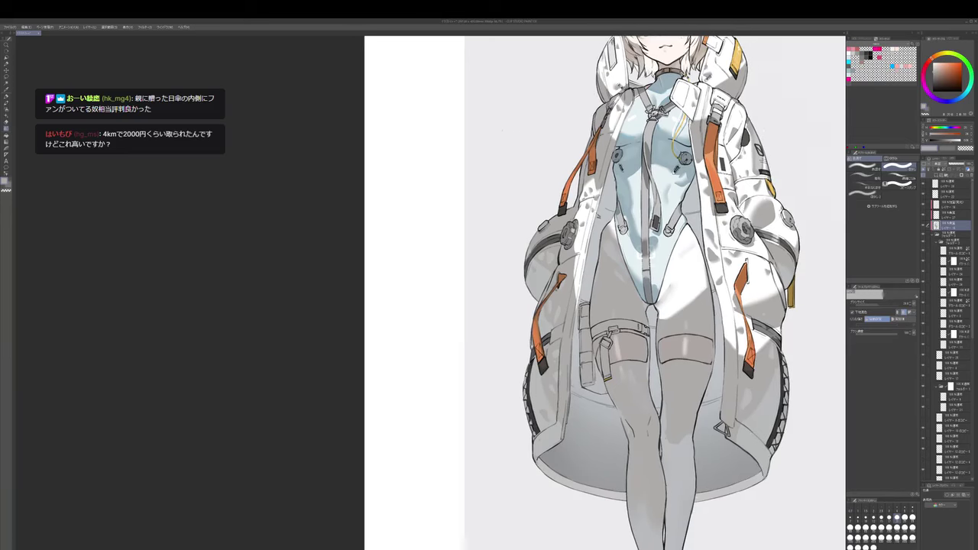
- Add and trim small grey shadow marks on the coat sleeve around its round fastener
{"action": "key", "text": "p"}
{"action": "mouse_move", "coordinate": [717, 235]}
{"action": "left_mouse_down"}
{"action": "mouse_move", "coordinate": [706, 239]}
{"action": "mouse_move", "coordinate": [707, 224]}
{"action": "left_mouse_up"}
{"action": "key", "text": "j"}
{"action": "left_click_drag", "start_coordinate": [801, 221], "coordinate": [763, 227]}
{"action": "key", "text": "p"}
{"action": "key", "text": "j"}
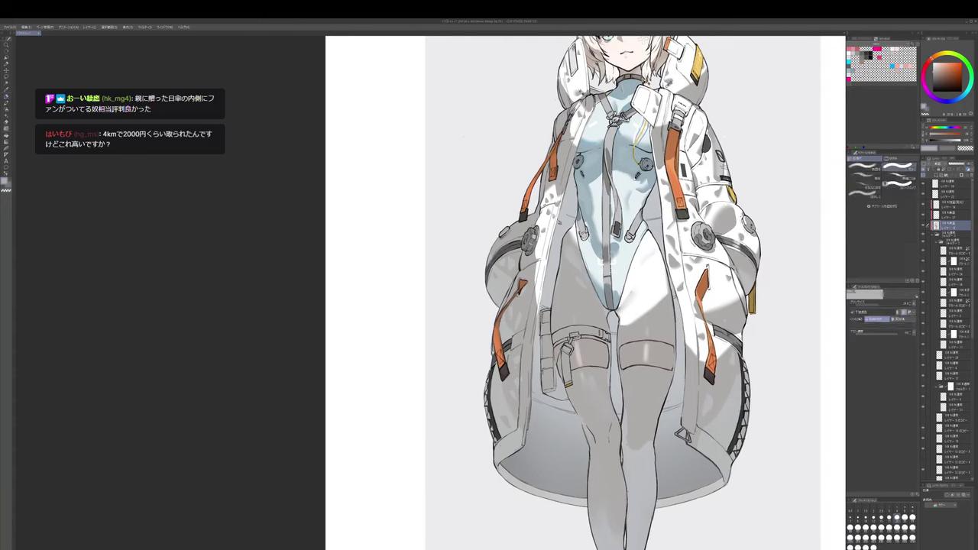
{"action": "key", "text": "p"}
{"action": "left_click_drag", "start_coordinate": [738, 219], "coordinate": [749, 224]}
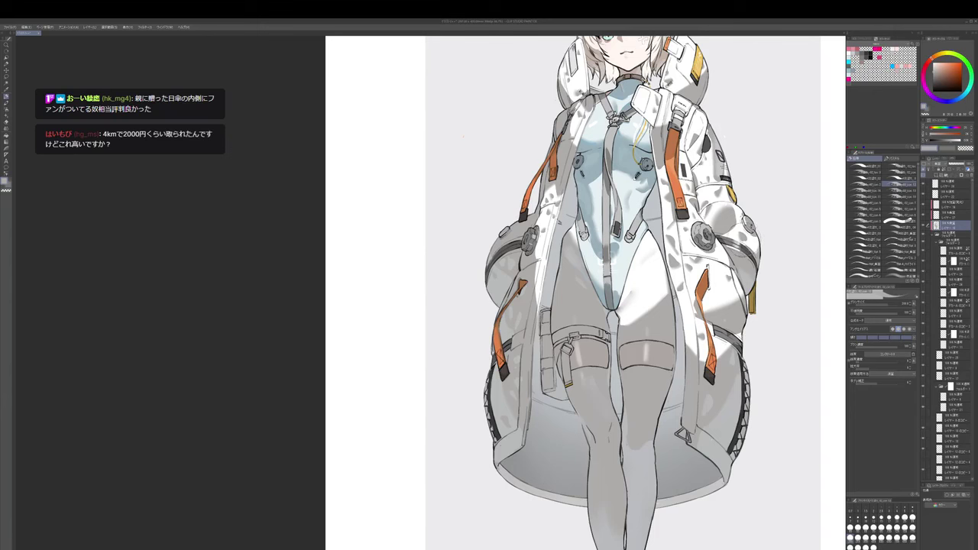
{"action": "key", "text": "e"}
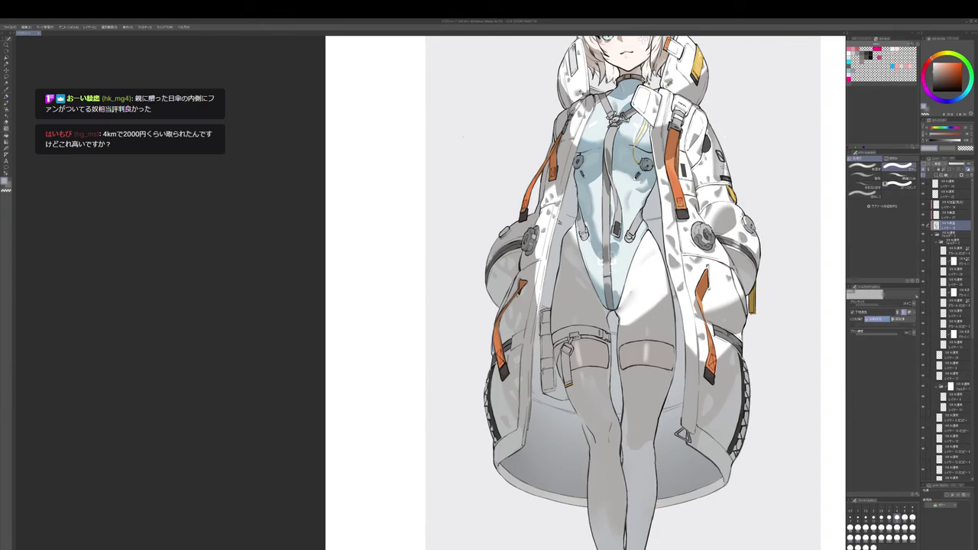
{"action": "left_click_drag", "start_coordinate": [605, 261], "coordinate": [604, 266]}
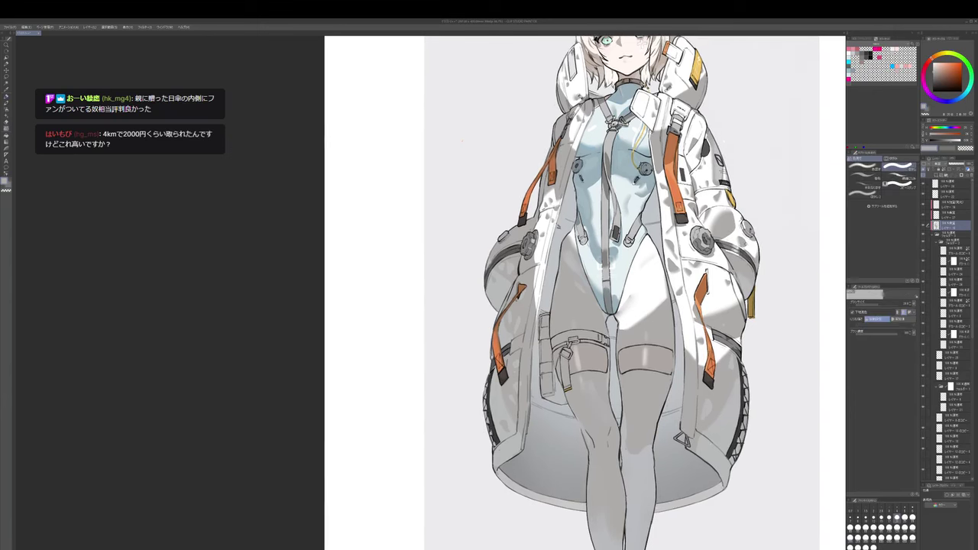
- Sample the coat's tone below the sleeve and retouch the shading on the outer side next to the orange strap
{"action": "left_click_drag", "start_coordinate": [741, 317], "coordinate": [739, 243]}
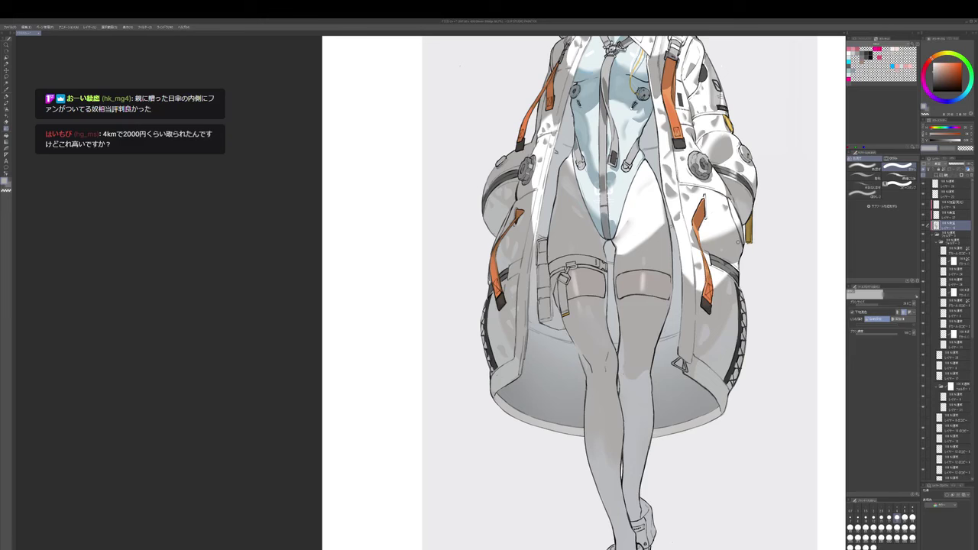
{"action": "left_click_drag", "start_coordinate": [764, 217], "coordinate": [756, 251]}
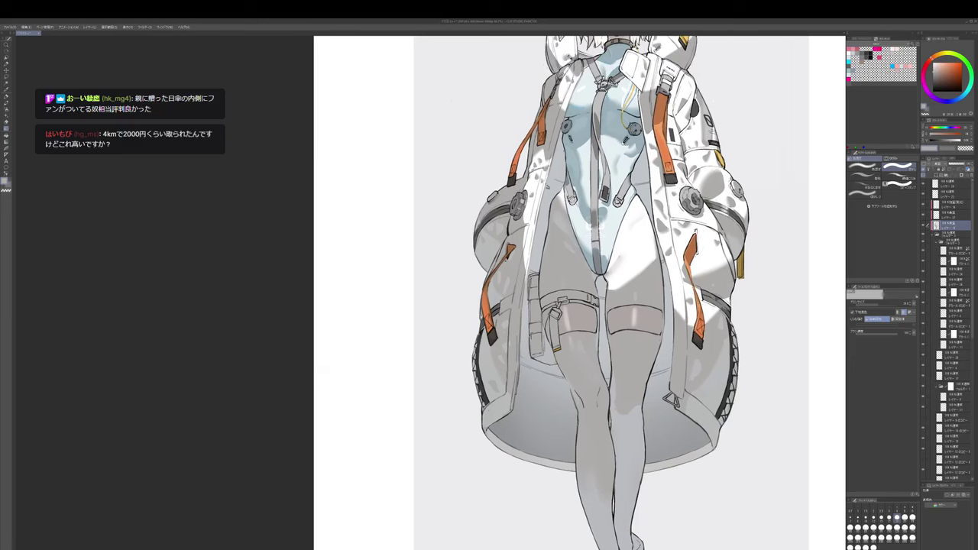
{"action": "key", "text": "p"}
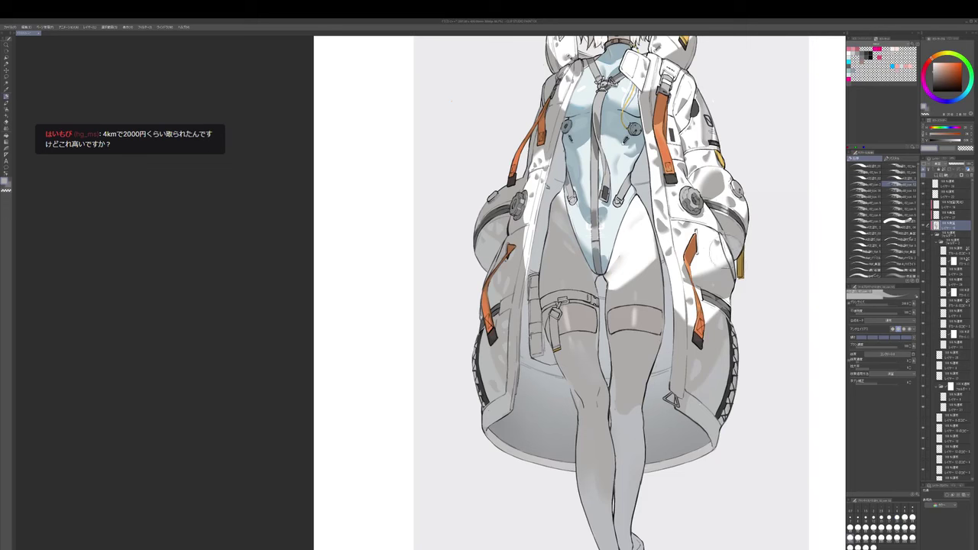
{"action": "left_click", "coordinate": [726, 261], "text": "alt"}
{"action": "left_click_drag", "start_coordinate": [731, 266], "coordinate": [733, 261]}
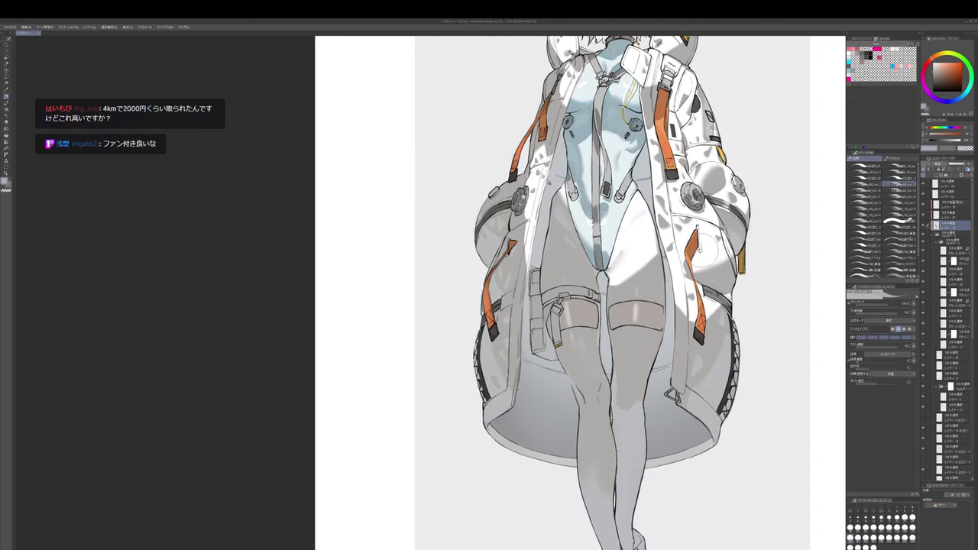
- Retouch the dappled shadows on the coat's front panels, switching between painting and erasing
{"action": "scroll", "coordinate": [705, 255], "scroll_direction": "up", "scroll_amount": 1}
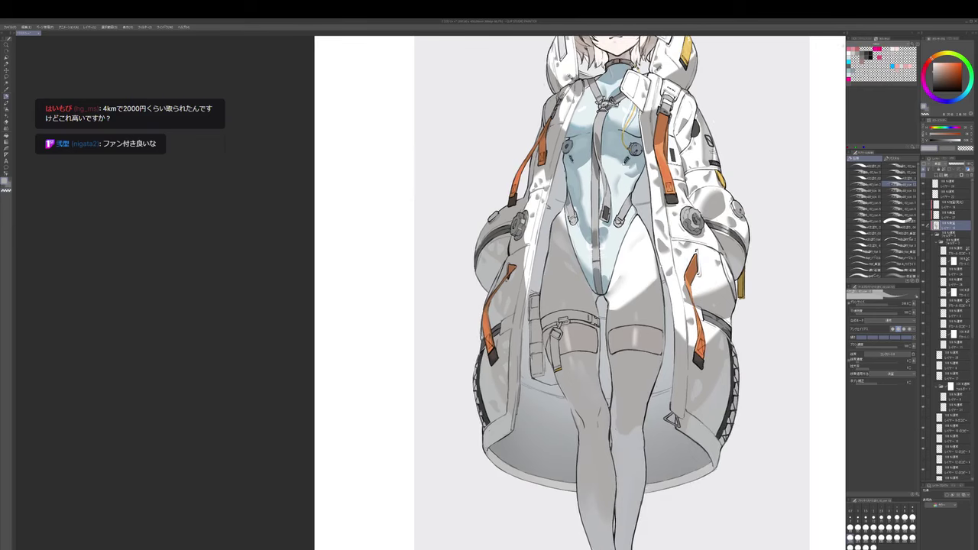
{"action": "left_click_drag", "start_coordinate": [680, 253], "coordinate": [753, 232]}
{"action": "key", "text": "e"}
{"action": "key", "text": "p"}
{"action": "key", "text": "c"}
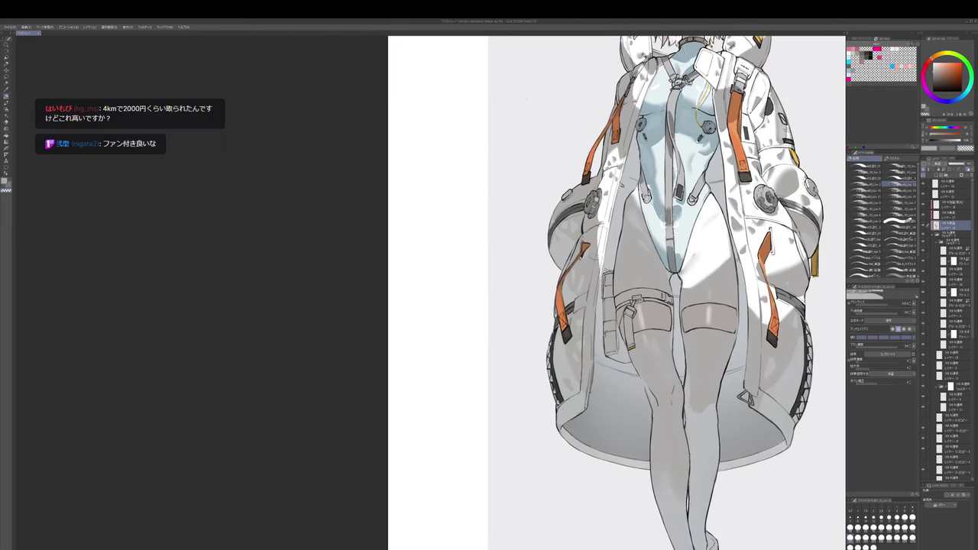
{"action": "key", "text": "e"}
{"action": "key", "text": "p"}
{"action": "key", "text": "c"}
{"action": "key", "text": "j"}
- Select the coat lining's layer and paint a few small dark spots on the lining below the thigh pouch
{"action": "left_click_drag", "start_coordinate": [586, 278], "coordinate": [605, 248]}
{"action": "key", "text": "p"}
{"action": "left_click", "coordinate": [642, 389], "text": "ctrl+shift"}
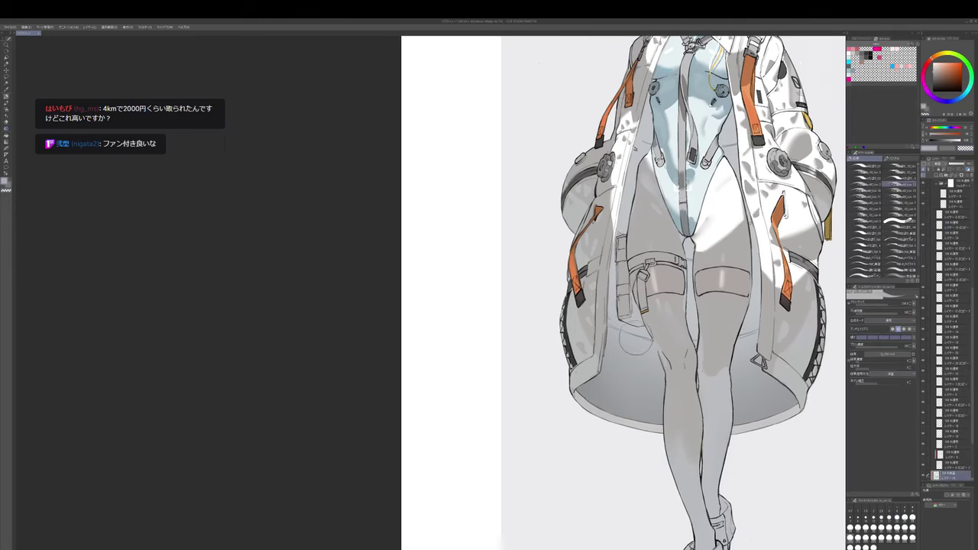
{"action": "key", "text": "e"}
{"action": "key", "text": "p"}
{"action": "left_click_drag", "start_coordinate": [627, 336], "coordinate": [640, 342]}
{"action": "key", "text": "j"}
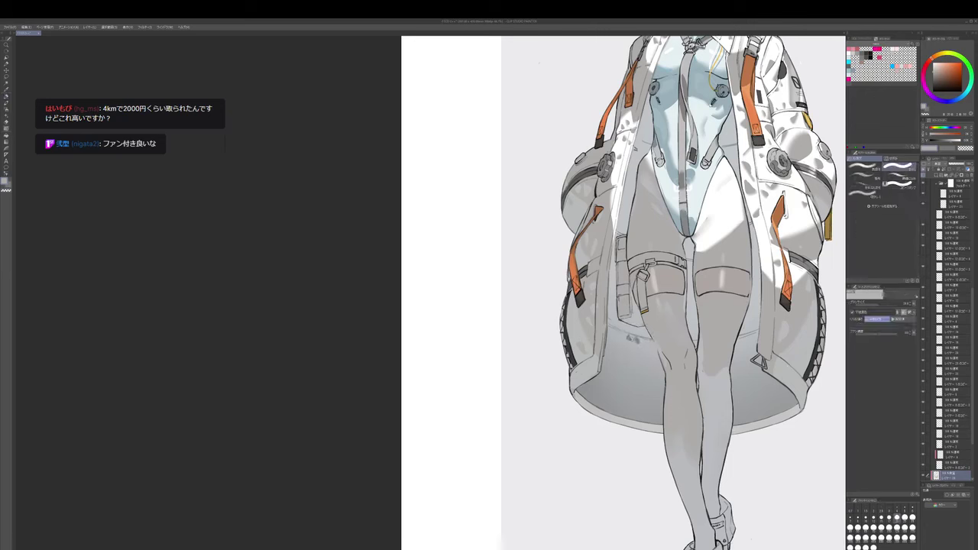
{"action": "key", "text": "b"}
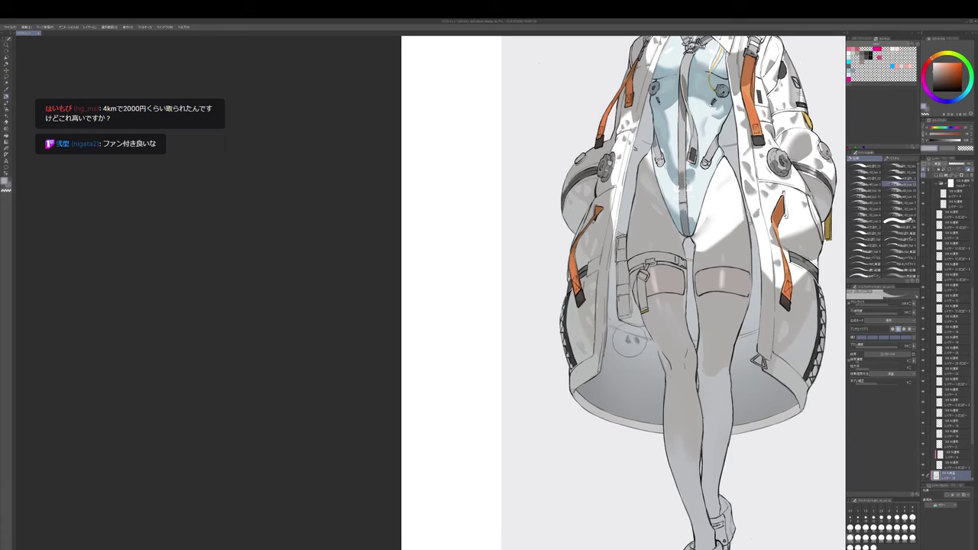
{"action": "key", "text": "j"}
{"action": "mouse_move", "coordinate": [638, 372]}
{"action": "left_mouse_down"}
{"action": "mouse_move", "coordinate": [630, 337]}
{"action": "mouse_move", "coordinate": [634, 358]}
{"action": "left_mouse_up"}
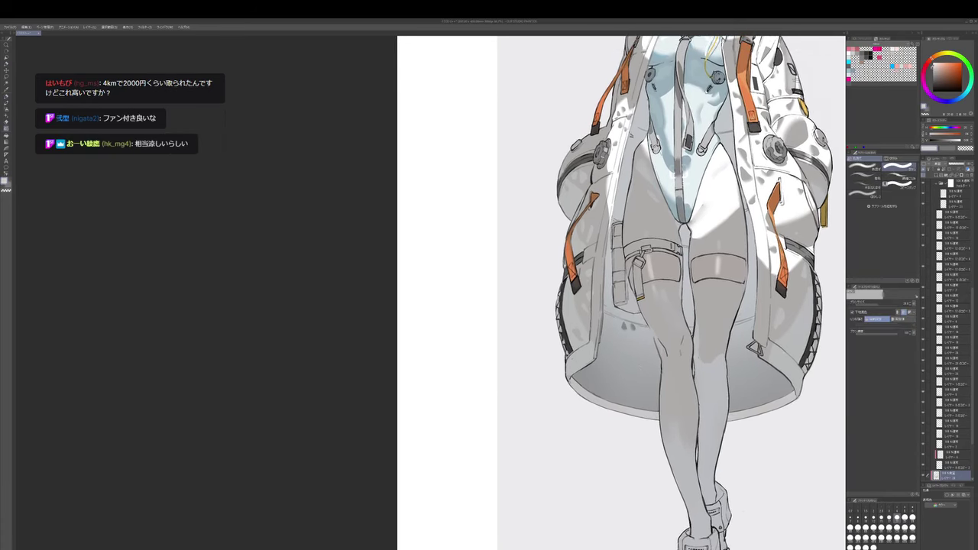
- Enlarge the brush, make an automatic selection on the coat lining around the spots, and deselect it again
{"action": "key", "text": "bracketright"}
{"action": "key", "text": "bracketright"}
{"action": "key", "text": "m"}
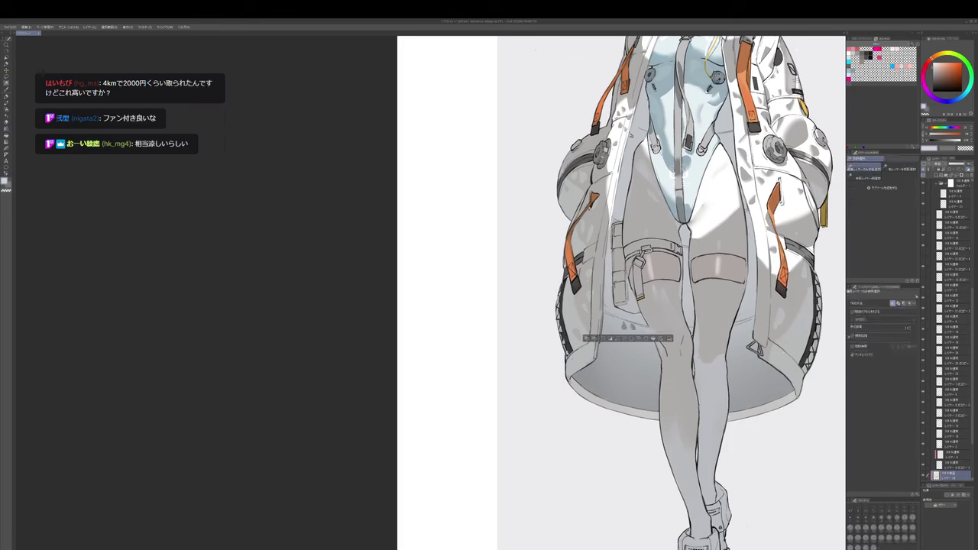
{"action": "key", "text": "b"}
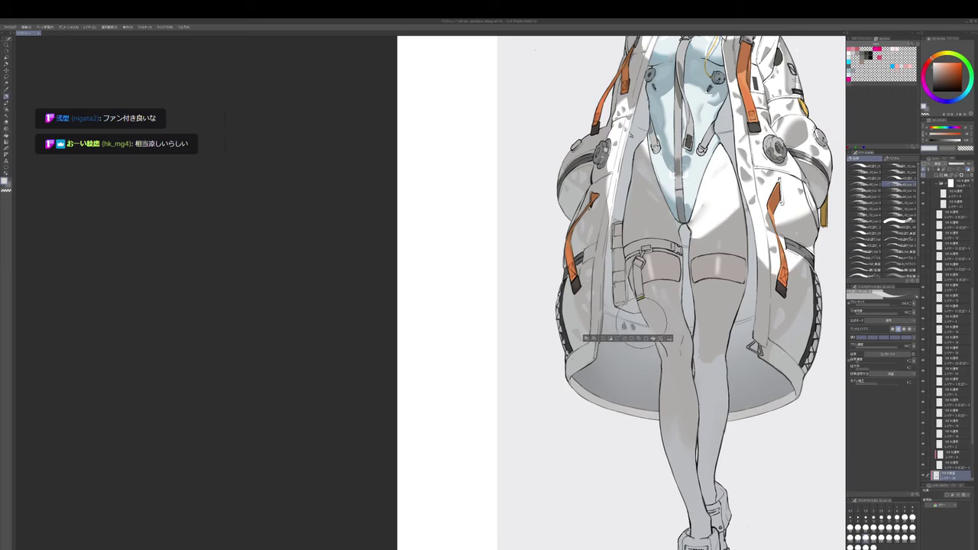
{"action": "key", "text": "ctrl+d"}
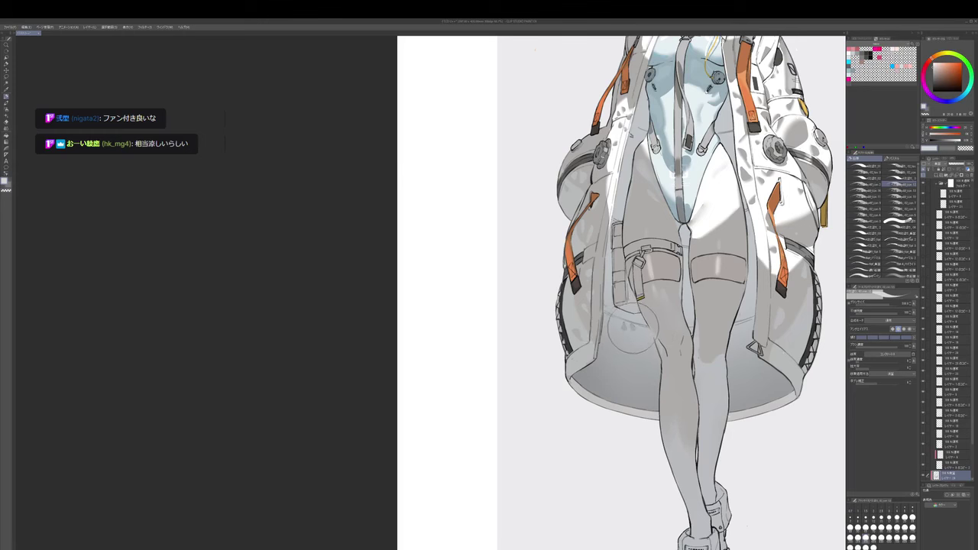
- Retouch the dark spots on the coat lining below the thigh pouch with different brushes and undo the last stroke
{"action": "mouse_move", "coordinate": [635, 326]}
{"action": "left_mouse_down"}
{"action": "mouse_move", "coordinate": [620, 317]}
{"action": "mouse_move", "coordinate": [609, 327]}
{"action": "left_mouse_up"}
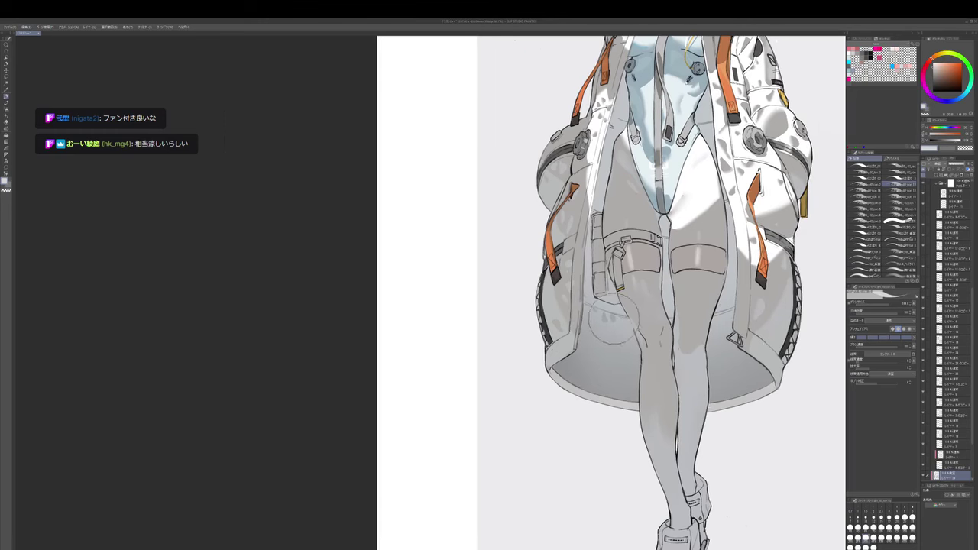
{"action": "key", "text": "c"}
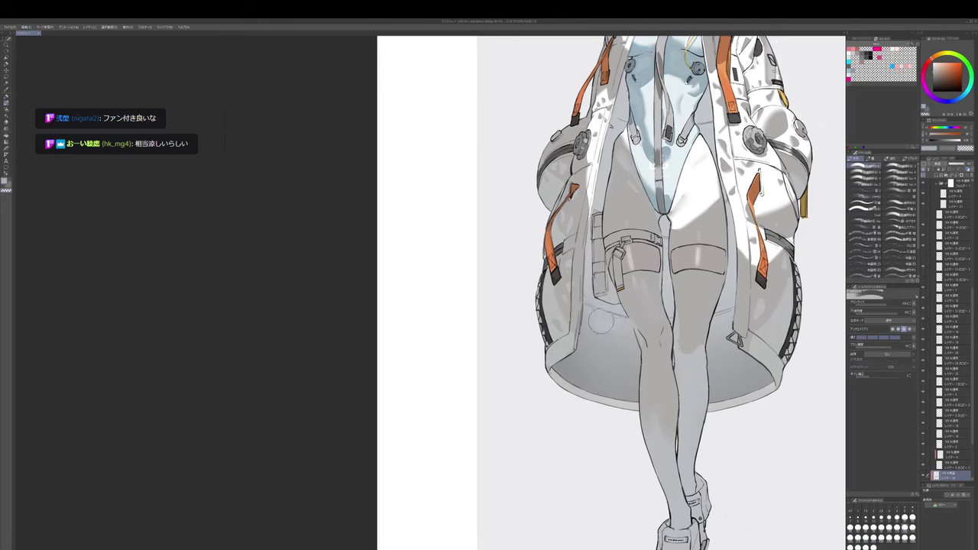
{"action": "key", "text": "p"}
{"action": "key", "text": "b"}
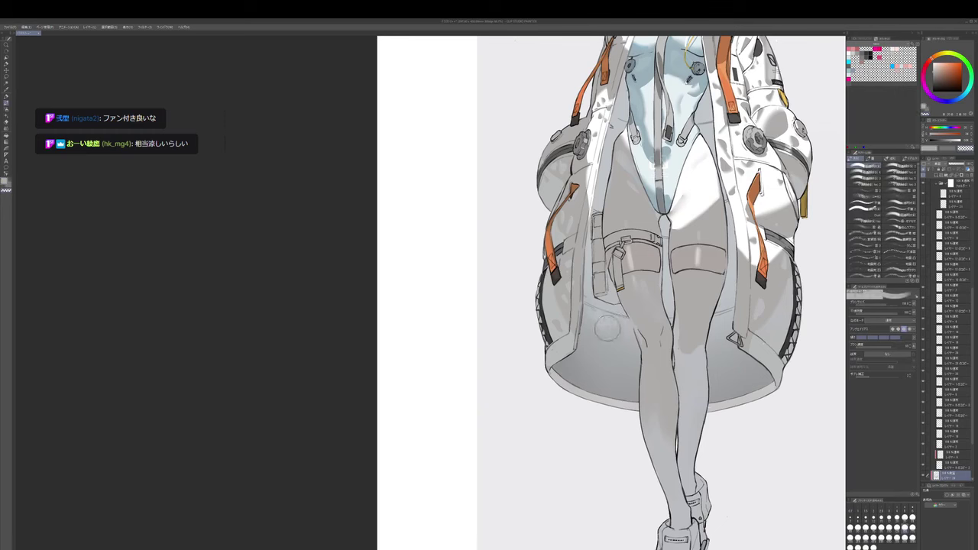
{"action": "key", "text": "b"}
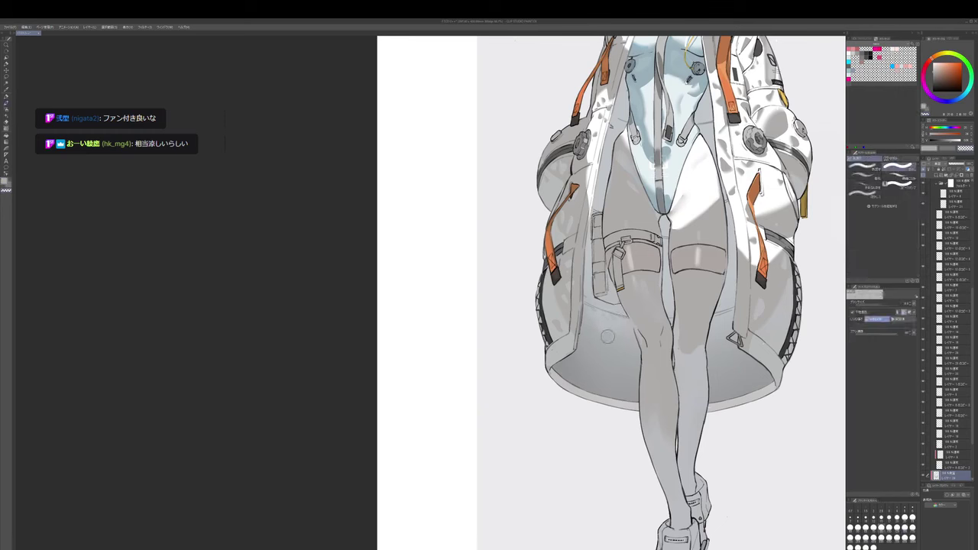
{"action": "key", "text": "b"}
{"action": "key", "text": "ctrl+z"}
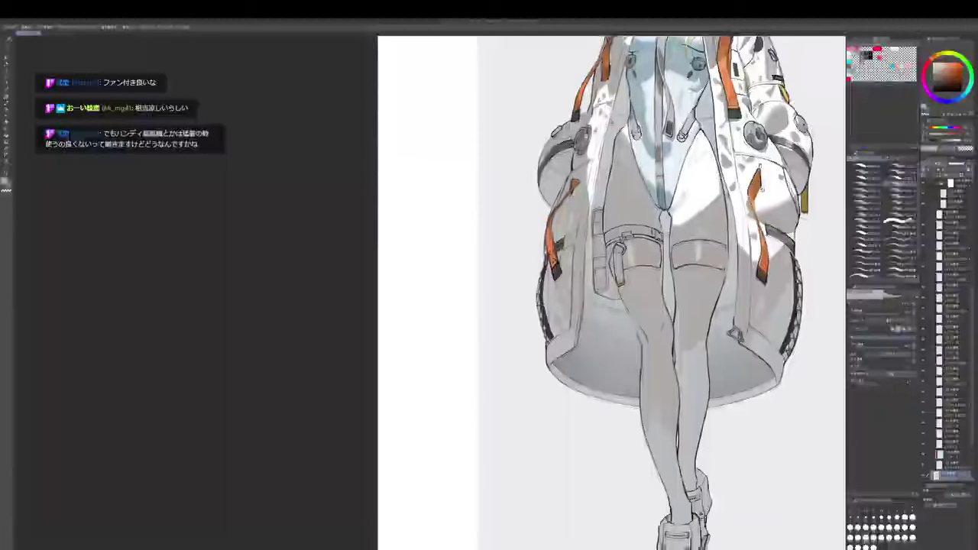
- Try another brush on the coat lining, undo the stroke, and shift the paint colour's hue to red
{"action": "key", "text": "b"}
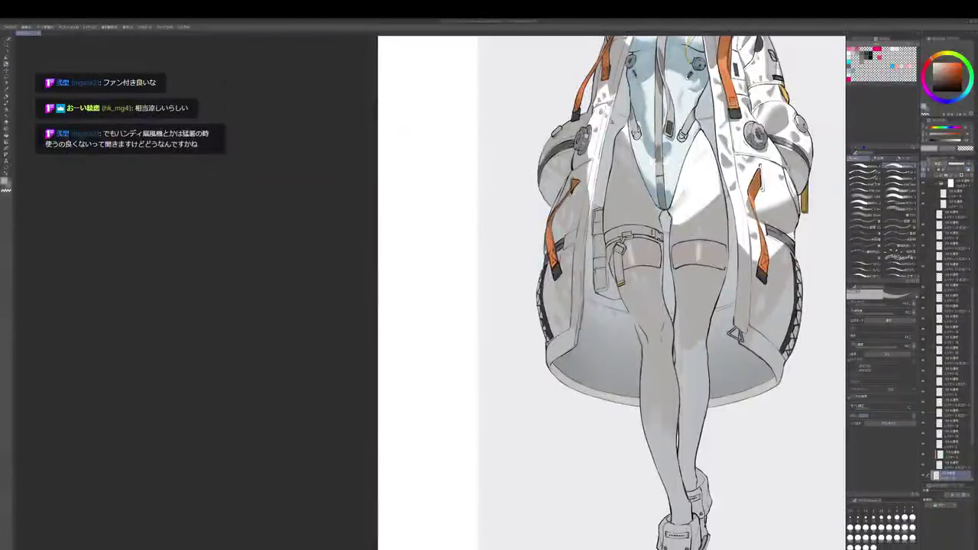
{"action": "key", "text": "x"}
{"action": "key", "text": "ctrl+z"}
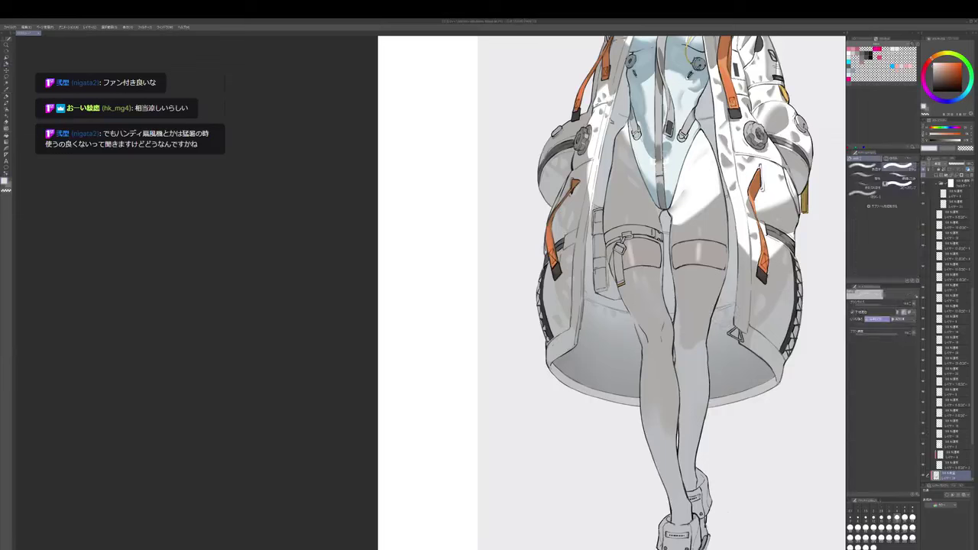
{"action": "left_click", "coordinate": [927, 65]}
{"action": "key", "text": "j"}
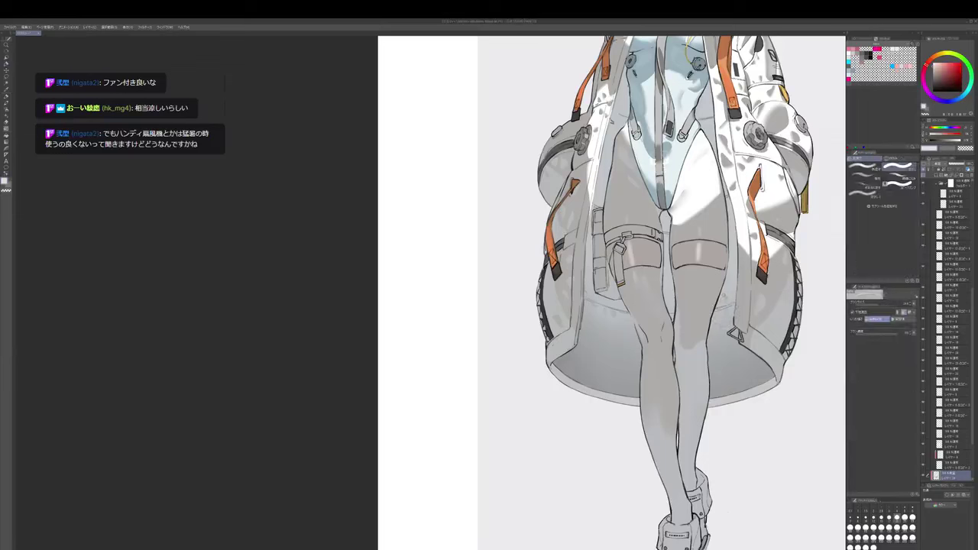
- Select the line-art layer, pick a near-black colour, and prepare a slightly enlarged pen
{"action": "key", "text": "b"}
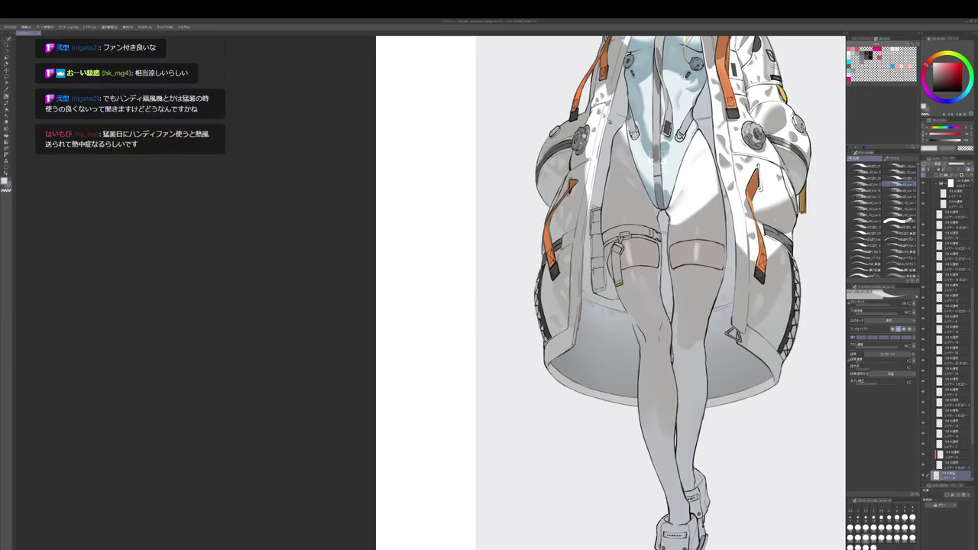
{"action": "left_click_drag", "start_coordinate": [671, 295], "coordinate": [682, 362]}
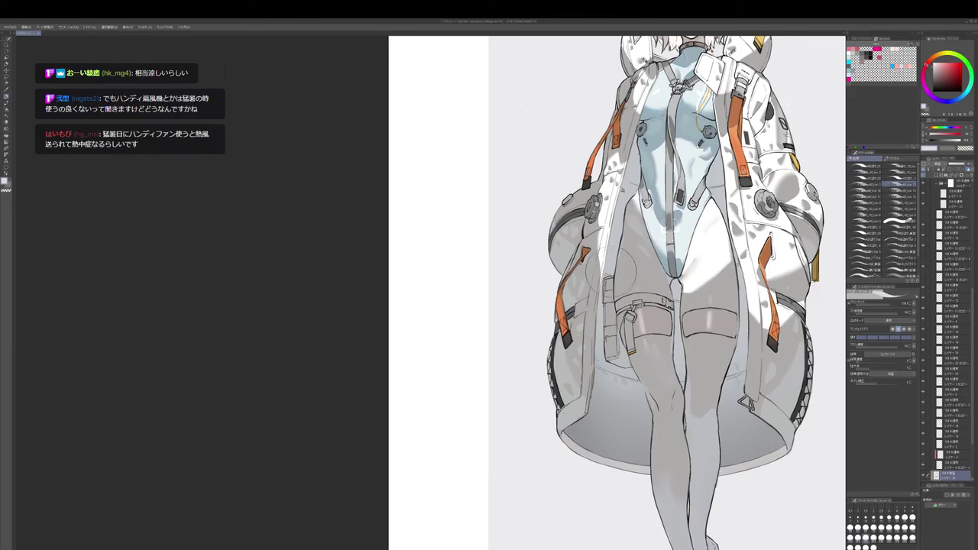
{"action": "left_click_drag", "start_coordinate": [607, 291], "coordinate": [606, 272]}
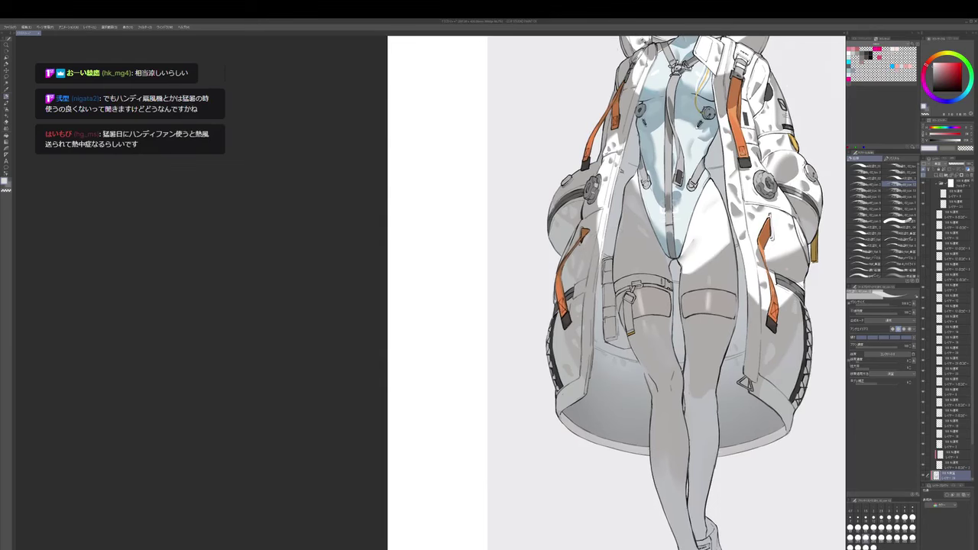
{"action": "left_click", "coordinate": [950, 339]}
{"action": "left_click_drag", "start_coordinate": [665, 267], "coordinate": [648, 348]}
{"action": "left_click", "coordinate": [661, 316], "text": "alt"}
{"action": "key", "text": "p"}
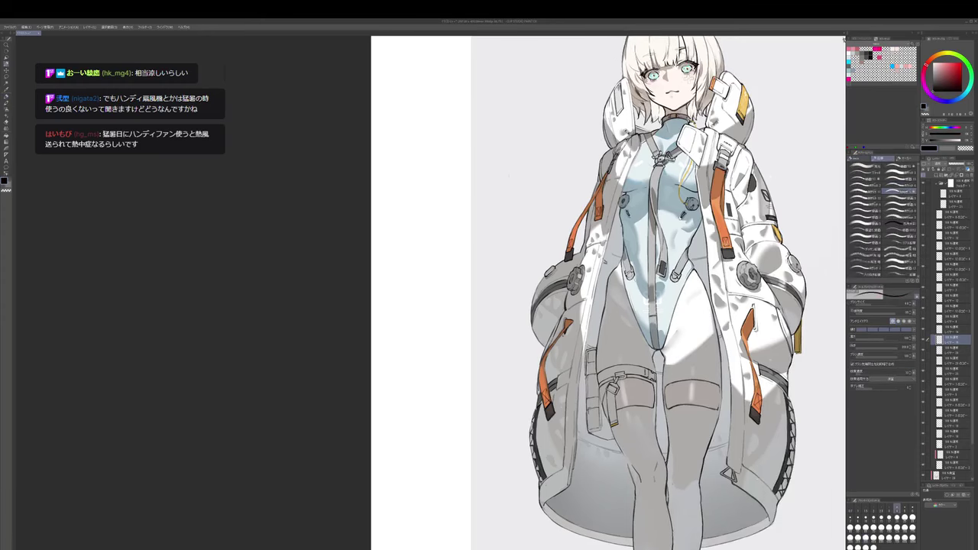
{"action": "key", "text": "]"}
{"action": "key", "text": "]"}
- Refine the line work along the coat's front opening beside the chest, switching between the dark pen and the painting brush
{"action": "left_click_drag", "start_coordinate": [661, 291], "coordinate": [669, 252]}
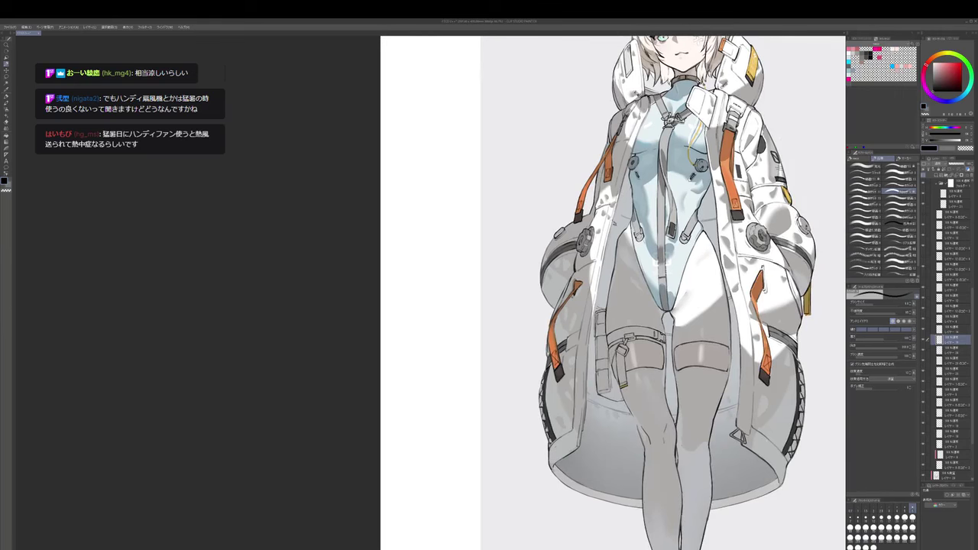
{"action": "scroll", "coordinate": [627, 180], "scroll_direction": "up", "scroll_amount": 1}
{"action": "left_click_drag", "start_coordinate": [657, 95], "coordinate": [627, 182]}
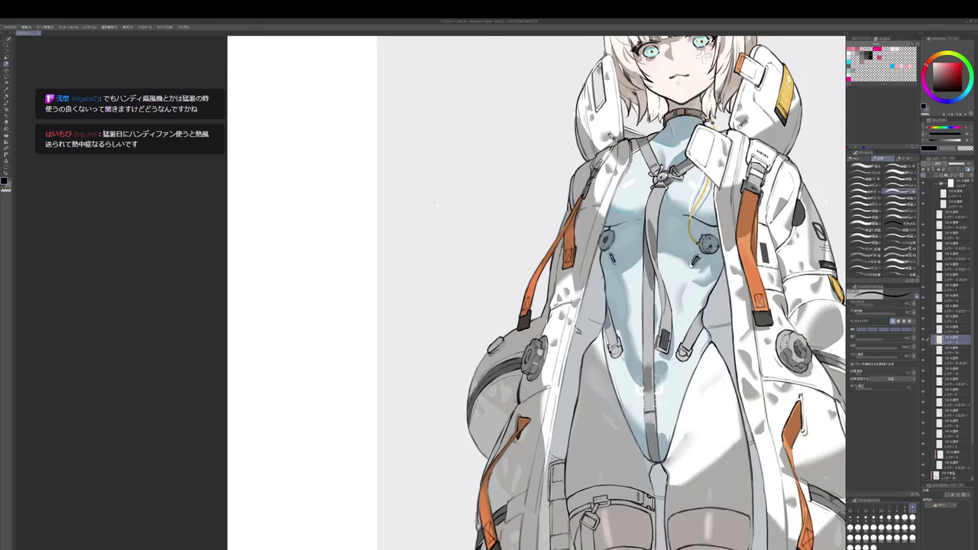
{"action": "left_click_drag", "start_coordinate": [627, 182], "coordinate": [634, 170]}
{"action": "key", "text": "b"}
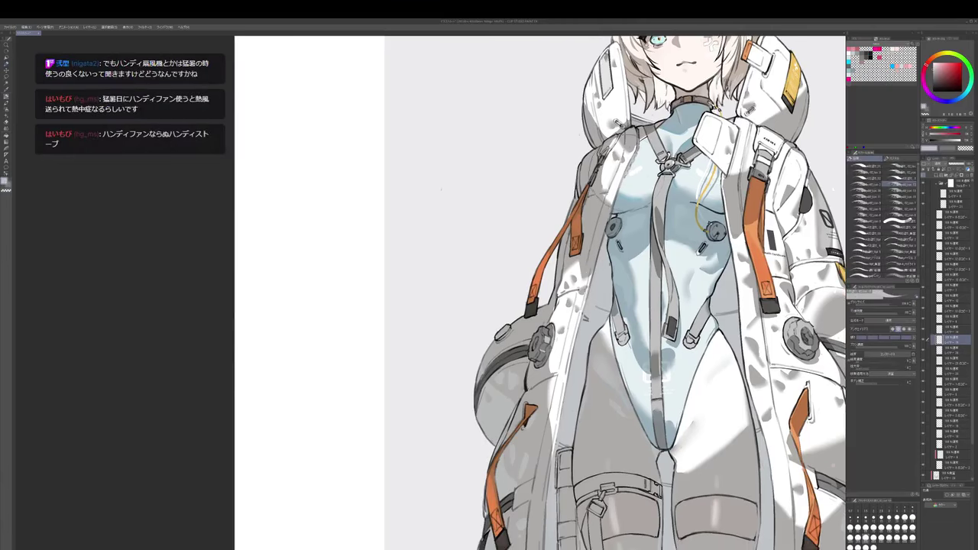
{"action": "key", "text": "p"}
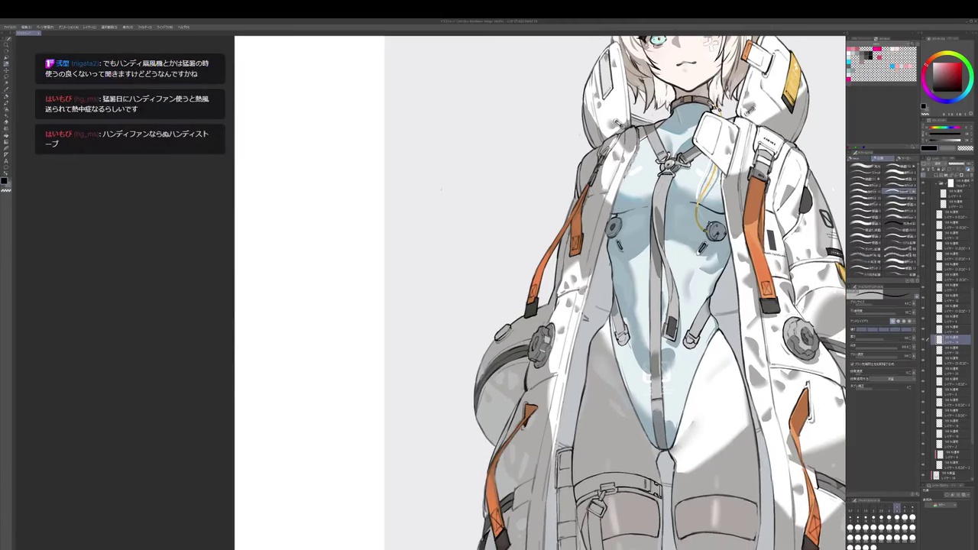
{"action": "key", "text": "]"}
{"action": "left_click_drag", "start_coordinate": [657, 377], "coordinate": [679, 315]}
{"action": "key", "text": "b"}
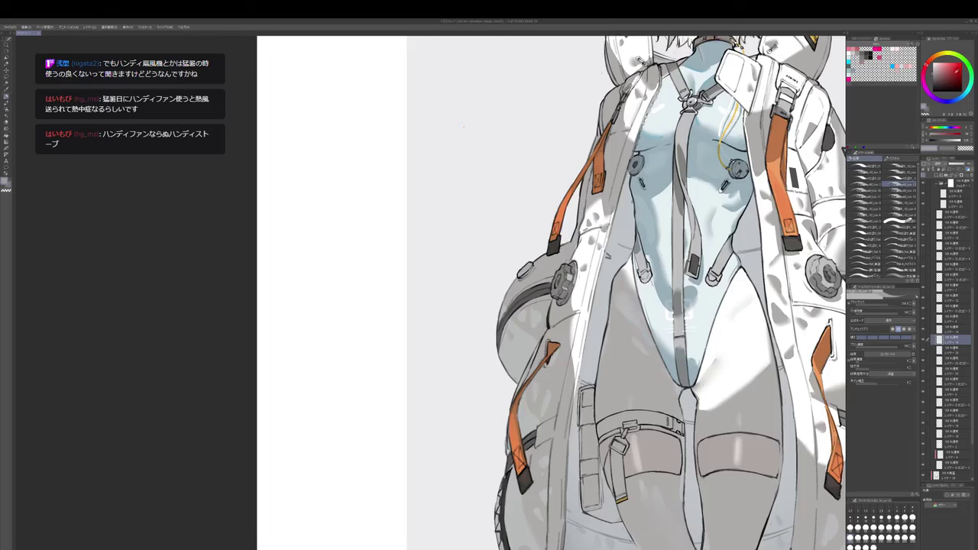
- Add fine dark pen lines along the coat's open front from the chest down to the hips
{"action": "key", "text": "p"}
{"action": "left_click_drag", "start_coordinate": [648, 131], "coordinate": [644, 130]}
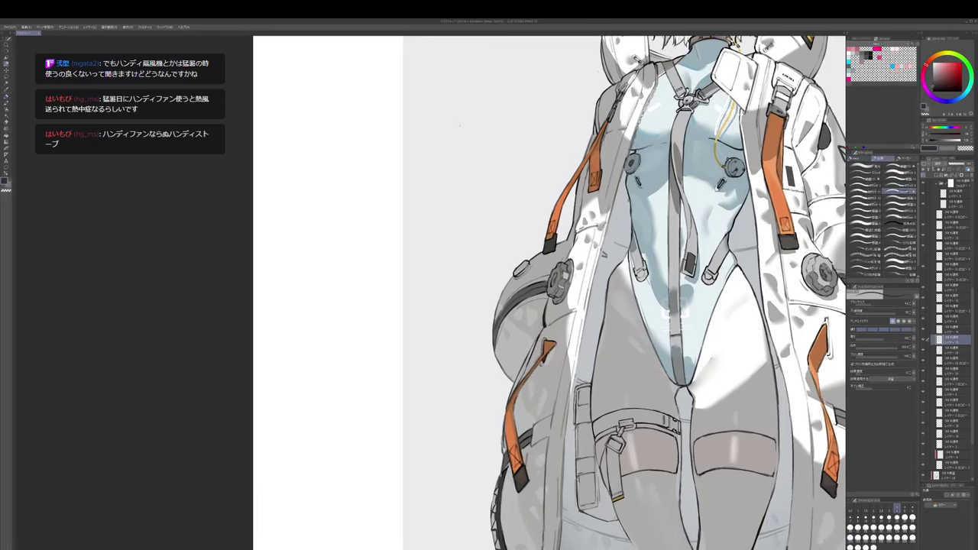
{"action": "left_click_drag", "start_coordinate": [688, 337], "coordinate": [699, 319]}
{"action": "left_click", "coordinate": [702, 362], "text": "alt"}
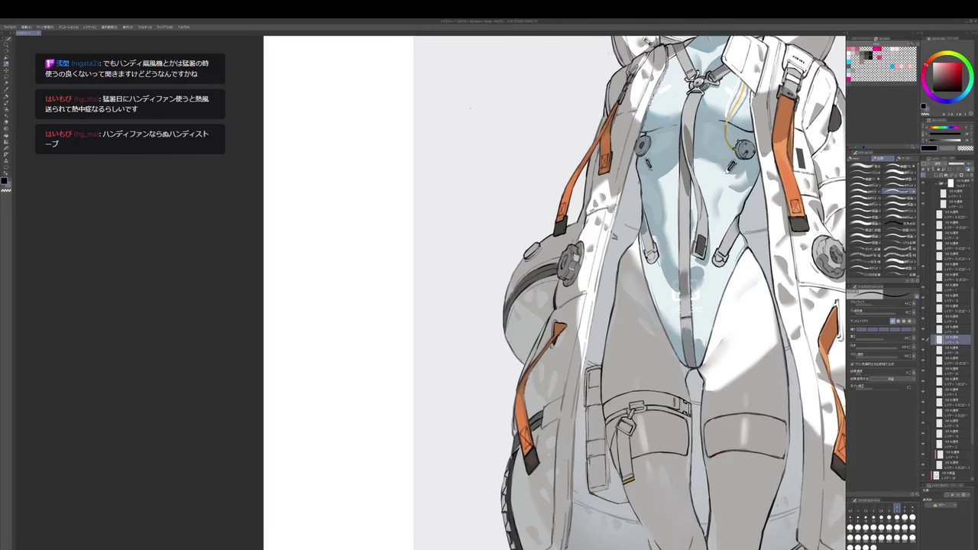
{"action": "left_click_drag", "start_coordinate": [697, 336], "coordinate": [699, 332]}
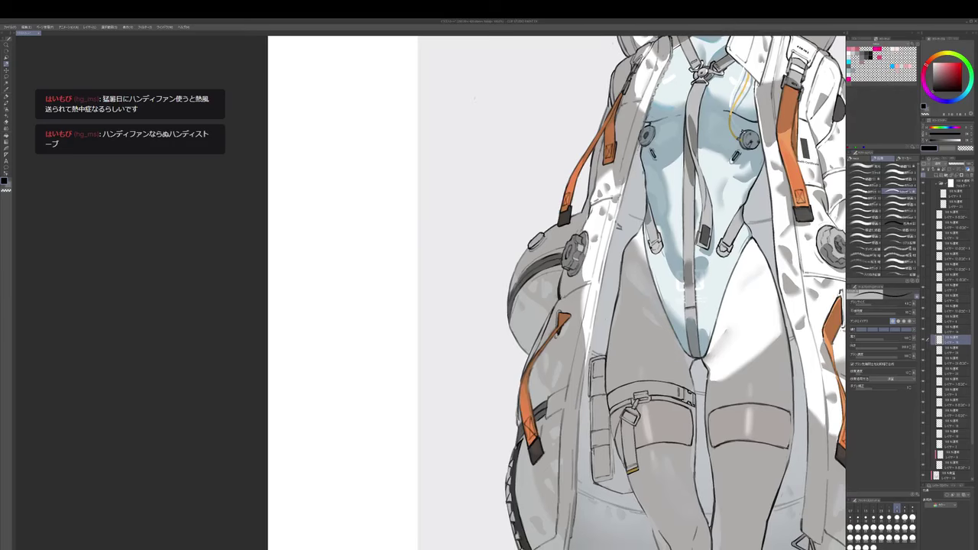
{"action": "left_click_drag", "start_coordinate": [596, 279], "coordinate": [597, 272]}
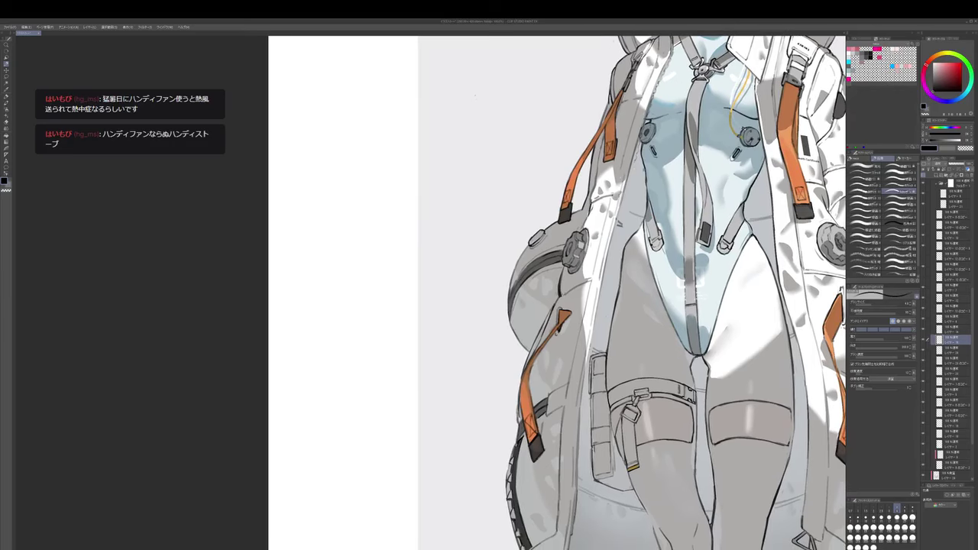
{"action": "left_click_drag", "start_coordinate": [692, 284], "coordinate": [697, 273]}
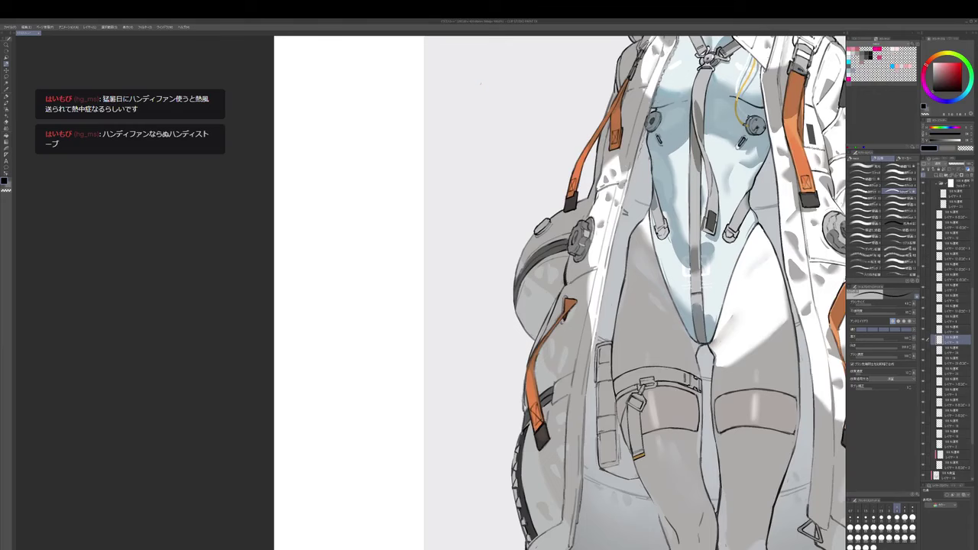
{"action": "left_click_drag", "start_coordinate": [604, 261], "coordinate": [632, 185]}
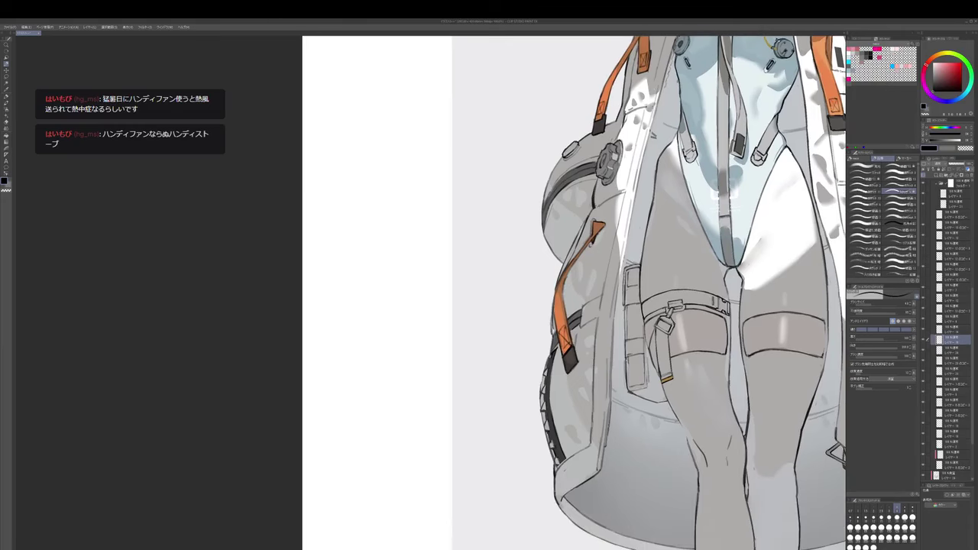
- Enlarge the pen and touch up the lines on the coat's lower front edge and lining beside the thighs
{"action": "key", "text": "]"}
{"action": "left_click_drag", "start_coordinate": [688, 268], "coordinate": [693, 237]}
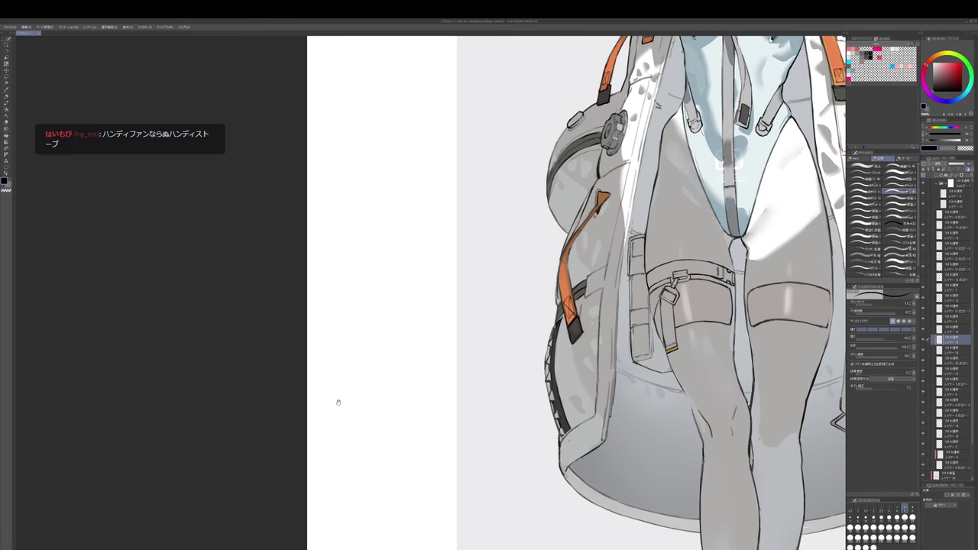
{"action": "left_click_drag", "start_coordinate": [338, 402], "coordinate": [332, 412]}
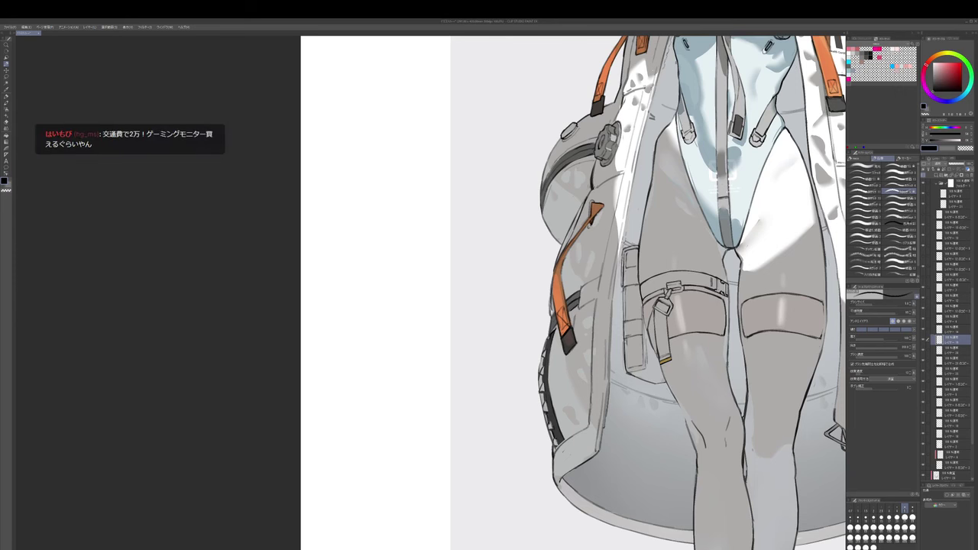
{"action": "left_click_drag", "start_coordinate": [332, 412], "coordinate": [334, 406]}
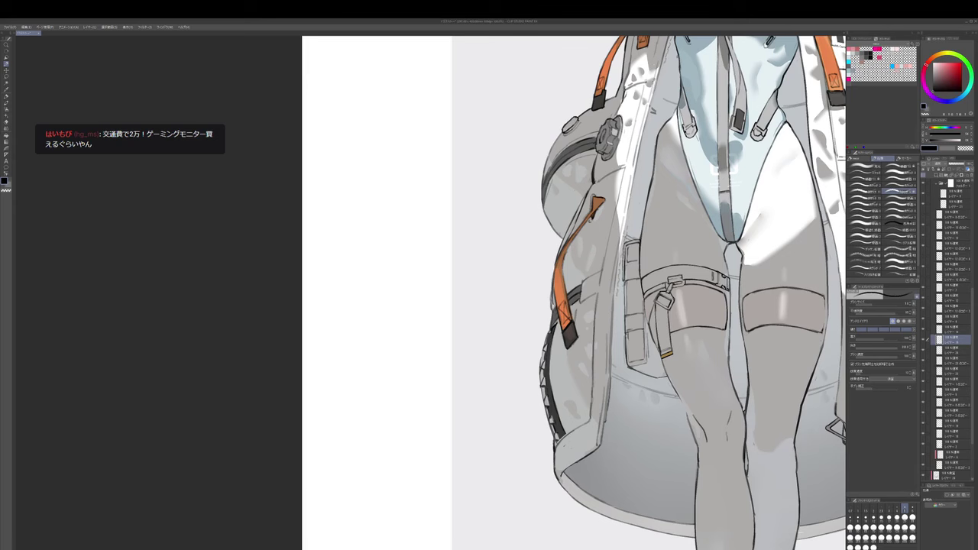
{"action": "scroll", "coordinate": [624, 308], "scroll_direction": "down", "scroll_amount": 1}
{"action": "left_click_drag", "start_coordinate": [623, 307], "coordinate": [596, 383]}
- Sample the light grey at the coat's inner edge beside the chest and retouch the jagged edge detail with the brush
{"action": "scroll", "coordinate": [636, 196], "scroll_direction": "up", "scroll_amount": 3}
{"action": "left_click_drag", "start_coordinate": [625, 176], "coordinate": [617, 214]}
{"action": "key", "text": "b"}
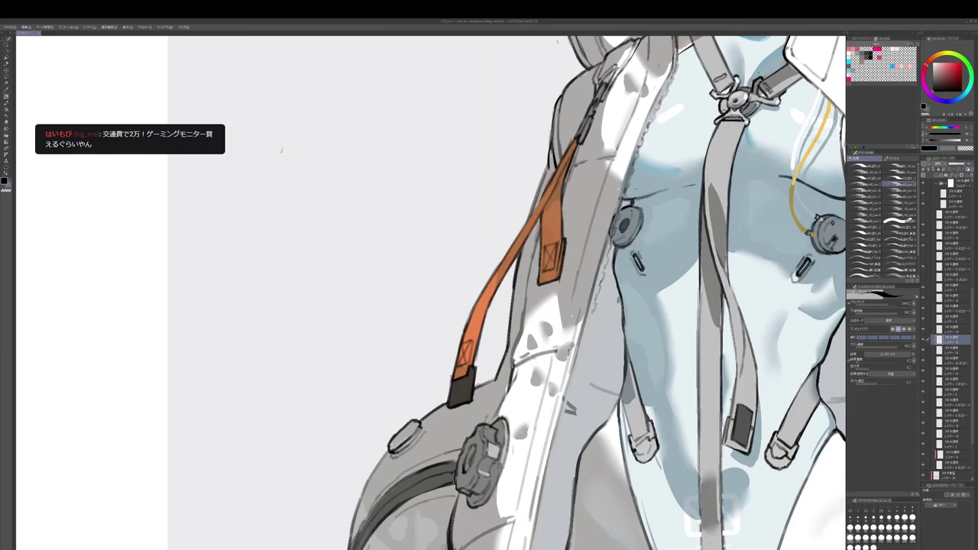
{"action": "left_click", "coordinate": [617, 211], "text": "alt"}
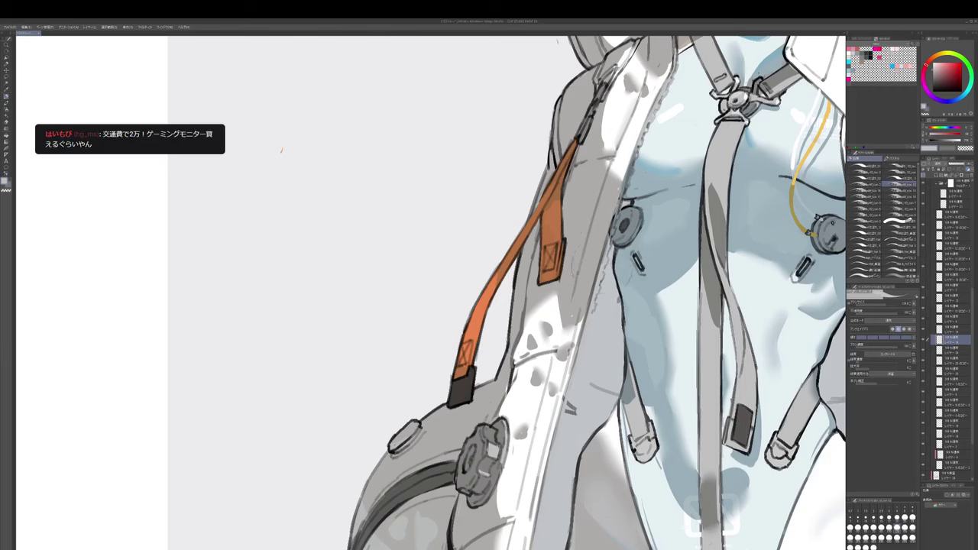
{"action": "scroll", "coordinate": [600, 275], "scroll_direction": "down", "scroll_amount": 3}
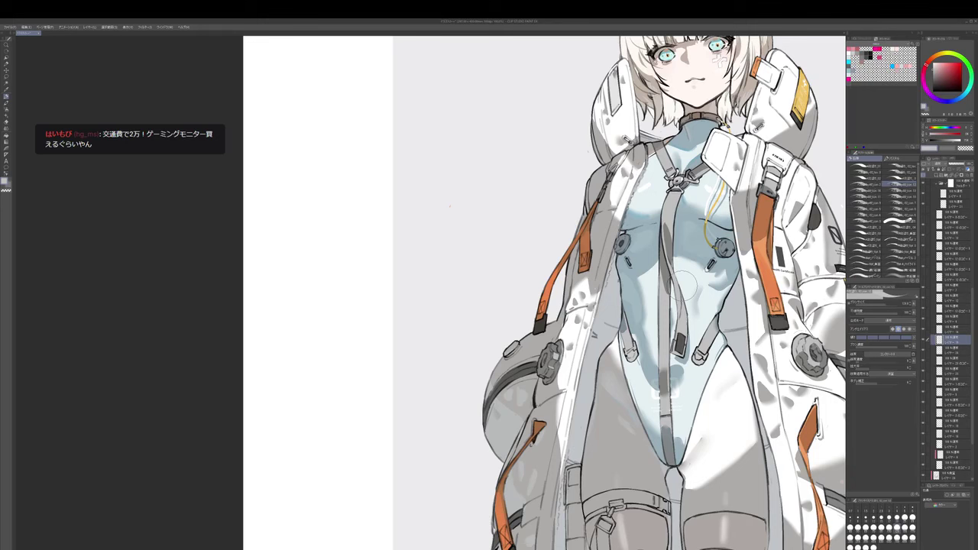
- Sample a tone on the torso and touch up the bodysuit and coat opening, alternating between the brush and the dark pen
{"action": "left_click", "coordinate": [677, 292], "text": "alt"}
{"action": "left_click_drag", "start_coordinate": [686, 285], "coordinate": [680, 325]}
{"action": "key", "text": "x"}
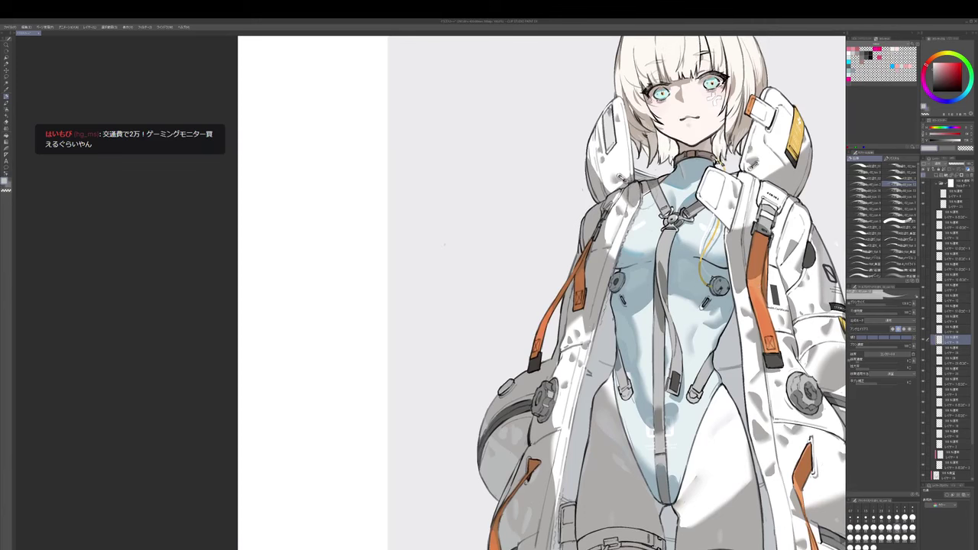
{"action": "key", "text": "x"}
{"action": "key", "text": "p"}
{"action": "scroll", "coordinate": [743, 200], "scroll_direction": "down", "scroll_amount": 2}
{"action": "left_click_drag", "start_coordinate": [743, 200], "coordinate": [730, 185]}
{"action": "scroll", "coordinate": [673, 172], "scroll_direction": "up", "scroll_amount": 2}
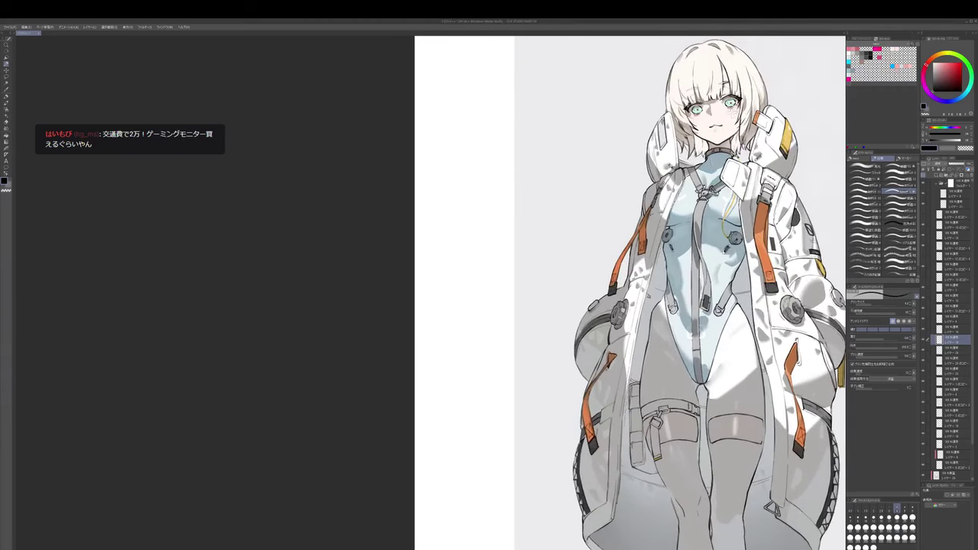
- Select the layer under the coat's chest edge and retouch it, alternating between the brush and the dark pen
{"action": "scroll", "coordinate": [666, 205], "scroll_direction": "up", "scroll_amount": 2}
{"action": "left_click", "coordinate": [687, 229], "text": "ctrl+shift"}
{"action": "left_click_drag", "start_coordinate": [688, 229], "coordinate": [684, 259]}
{"action": "key", "text": "p"}
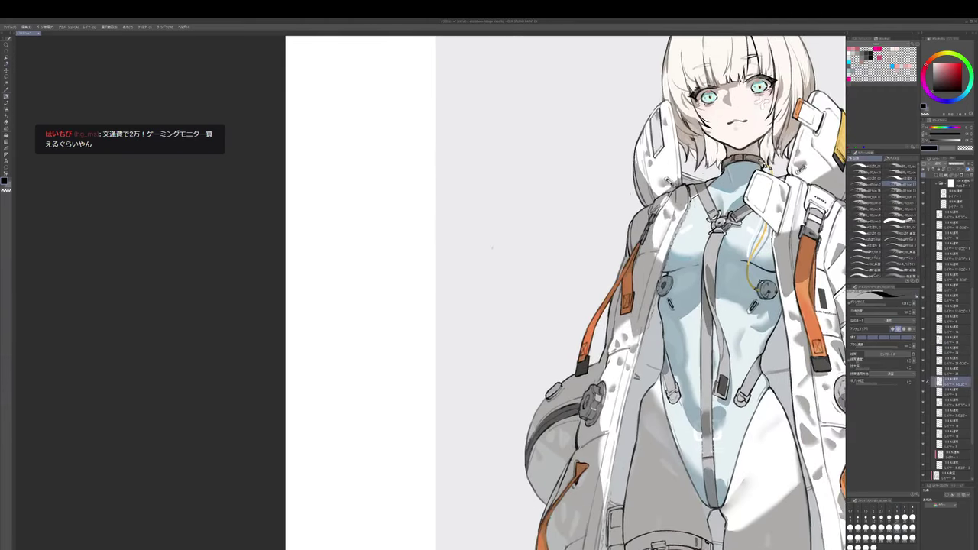
{"action": "key", "text": "x"}
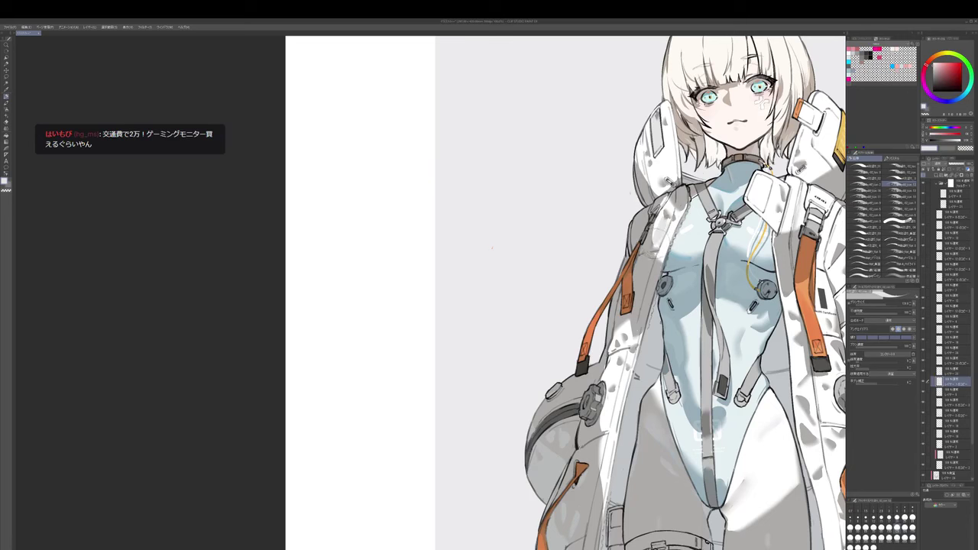
{"action": "left_click", "coordinate": [880, 158]}
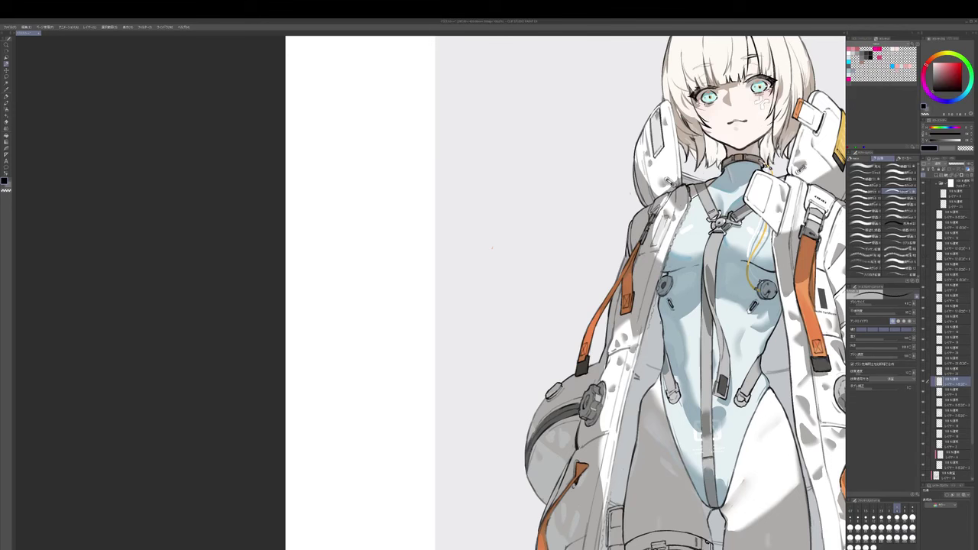
{"action": "key", "text": "p"}
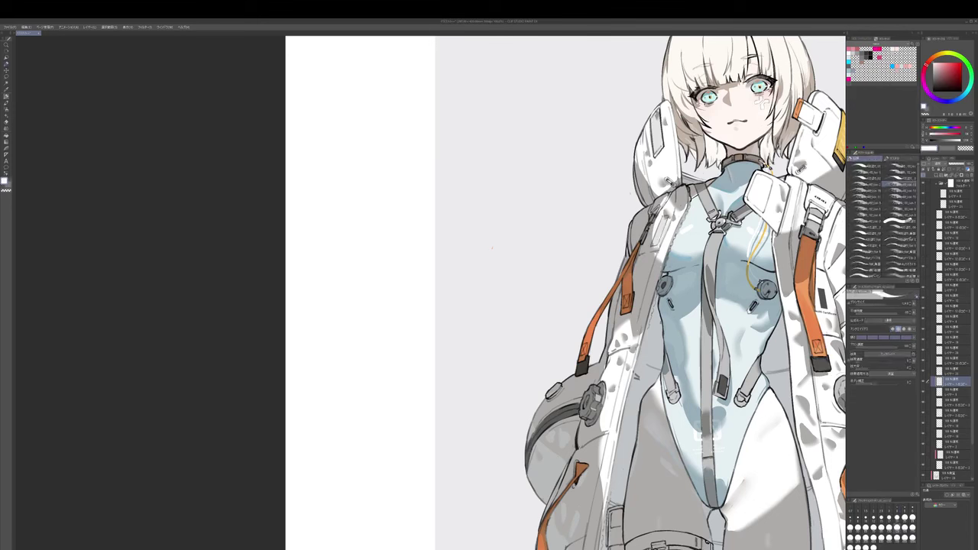
- Sample tones around the coat's front edge beside the chest and touch up the coat opening with the brush and dark pen
{"action": "scroll", "coordinate": [655, 249], "scroll_direction": "down", "scroll_amount": 1}
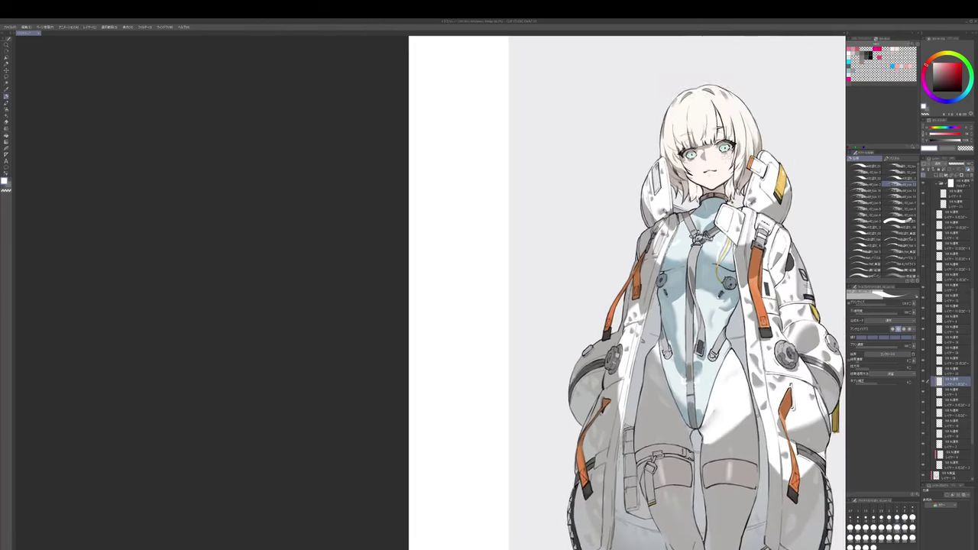
{"action": "mouse_move", "coordinate": [654, 250]}
{"action": "left_mouse_down"}
{"action": "mouse_move", "coordinate": [656, 236]}
{"action": "mouse_move", "coordinate": [660, 273]}
{"action": "mouse_move", "coordinate": [639, 255]}
{"action": "mouse_move", "coordinate": [631, 217]}
{"action": "left_mouse_up"}
{"action": "key", "text": "ctrl+plus"}
{"action": "left_click", "coordinate": [661, 269], "text": "alt"}
{"action": "left_click", "coordinate": [654, 255], "text": "alt"}
{"action": "left_click_drag", "start_coordinate": [483, 275], "coordinate": [492, 312]}
{"action": "key", "text": "x"}
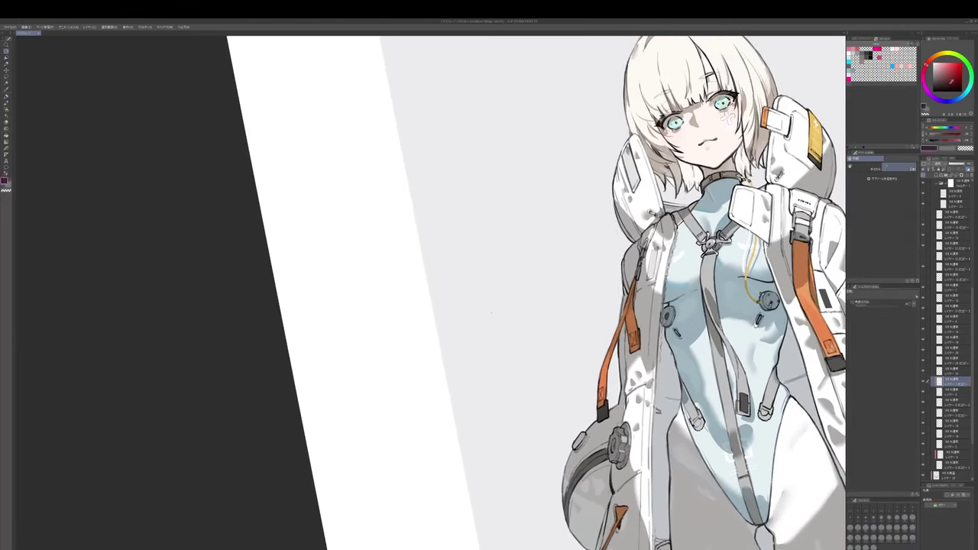
{"action": "key", "text": "p"}
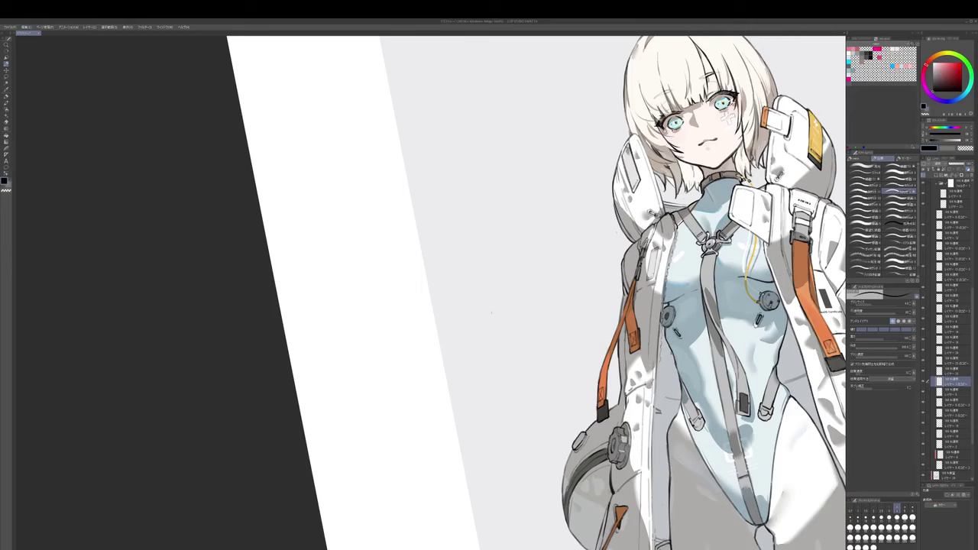
{"action": "scroll", "coordinate": [537, 292], "scroll_direction": "down", "scroll_amount": 4}
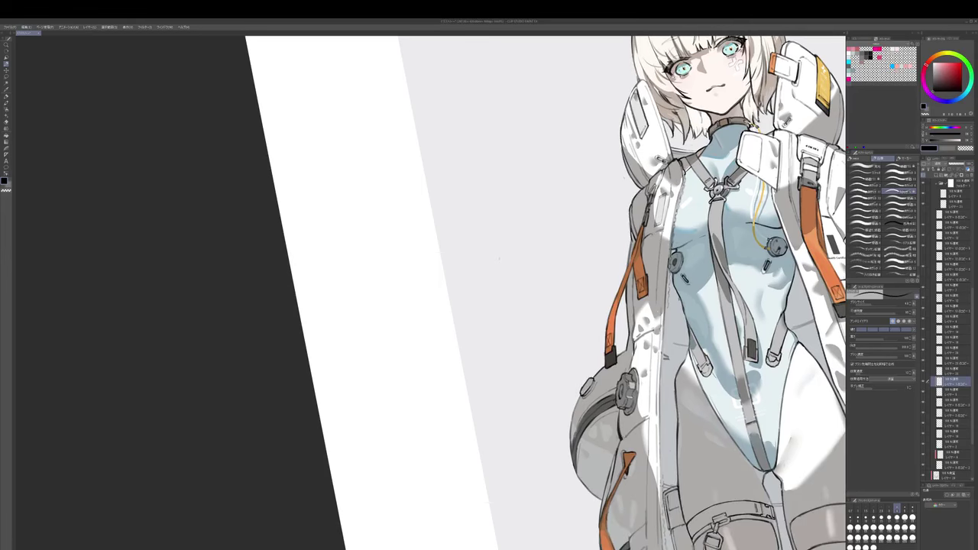
{"action": "key", "text": "p"}
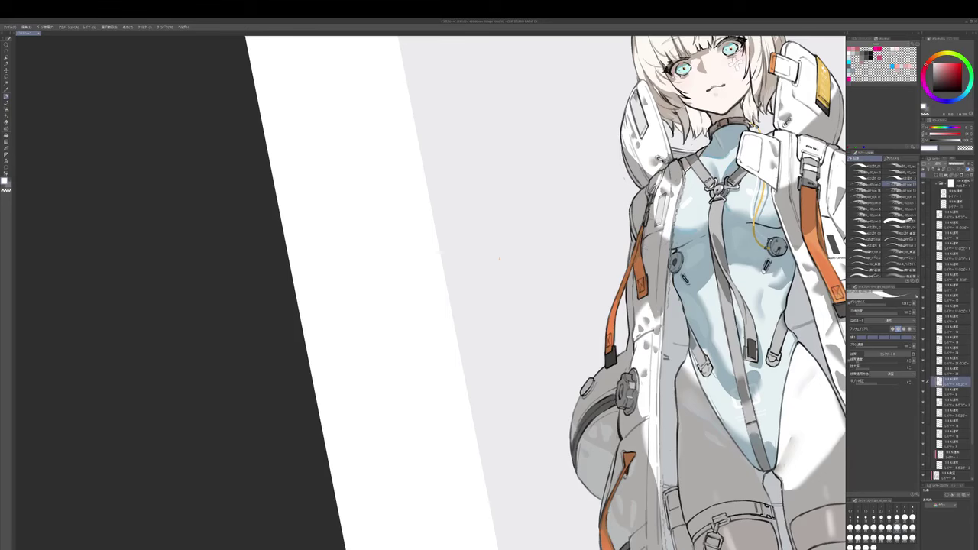
- Set the canvas upright, switch to the top layer and sample greyish tones around the lower bodysuit for the brush
{"action": "scroll", "coordinate": [676, 234], "scroll_direction": "down", "scroll_amount": 3}
{"action": "key", "text": "r"}
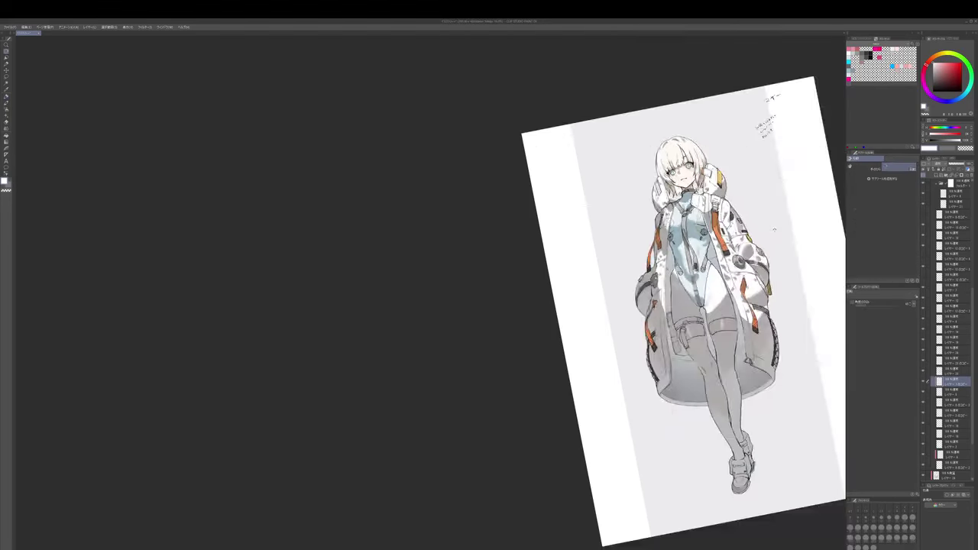
{"action": "left_click_drag", "start_coordinate": [676, 234], "coordinate": [680, 282]}
{"action": "scroll", "coordinate": [680, 273], "scroll_direction": "up", "scroll_amount": 2}
{"action": "key", "text": "p"}
{"action": "left_click", "coordinate": [688, 359], "text": "ctrl+shift"}
{"action": "left_click", "coordinate": [703, 374], "text": "alt"}
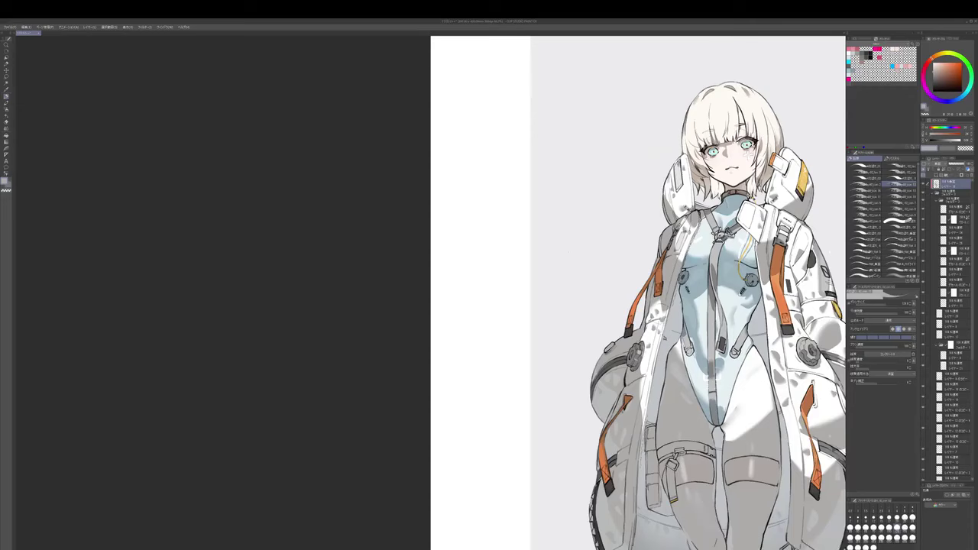
{"action": "left_click_drag", "start_coordinate": [711, 375], "coordinate": [722, 326]}
{"action": "left_click", "coordinate": [722, 327], "text": "alt"}
- Enlarge the brush, sample tones around the coat front beside the orange strap and soften the shading there and on the sleeve
{"action": "key", "text": "bracketright"}
{"action": "key", "text": "bracketright"}
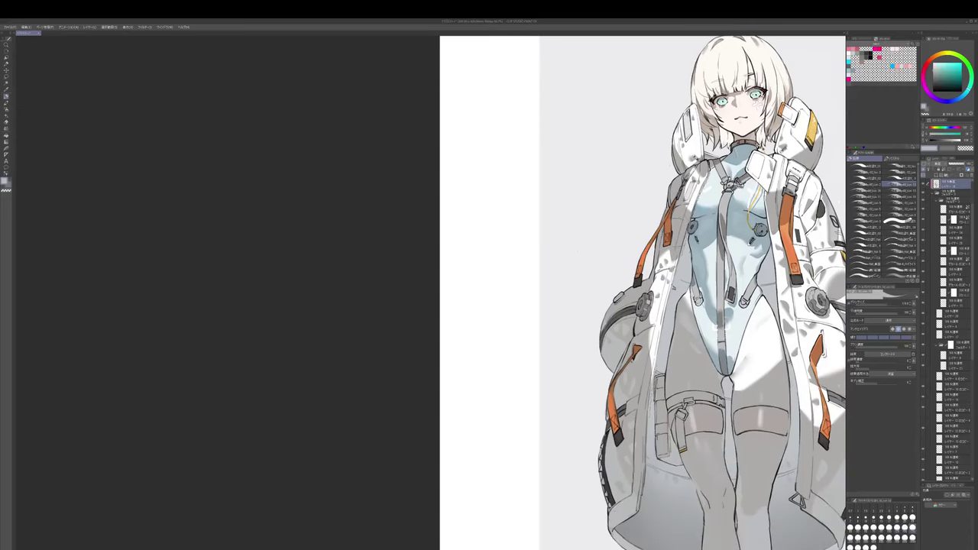
{"action": "key", "text": "bracketright"}
{"action": "key", "text": "bracketright"}
{"action": "key", "text": "e"}
{"action": "key", "text": "p"}
{"action": "left_click", "coordinate": [666, 249], "text": "alt"}
{"action": "left_click", "coordinate": [661, 263], "text": "alt"}
{"action": "left_click_drag", "start_coordinate": [655, 246], "coordinate": [673, 275]}
{"action": "left_click", "coordinate": [667, 273], "text": "alt"}
{"action": "left_click", "coordinate": [669, 266], "text": "alt"}
{"action": "left_click_drag", "start_coordinate": [654, 243], "coordinate": [662, 226]}
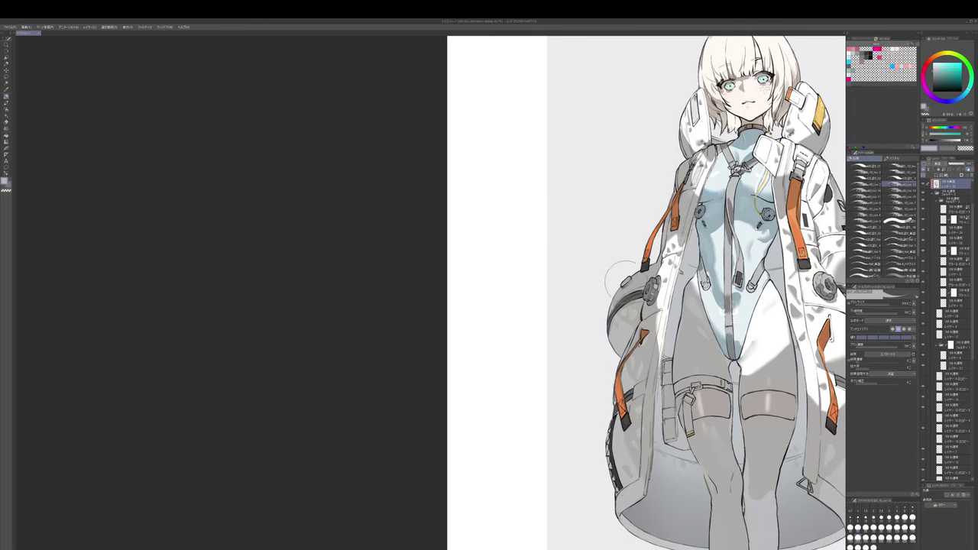
{"action": "left_click_drag", "start_coordinate": [627, 280], "coordinate": [619, 276]}
- Touch up the shading on the legs below the stocking bands, switching between brush types and the lower layers
{"action": "scroll", "coordinate": [628, 279], "scroll_direction": "down", "scroll_amount": 1}
{"action": "left_click_drag", "start_coordinate": [819, 332], "coordinate": [769, 301]}
{"action": "mouse_move", "coordinate": [769, 239]}
{"action": "left_mouse_down"}
{"action": "mouse_move", "coordinate": [773, 308]}
{"action": "mouse_move", "coordinate": [791, 261]}
{"action": "mouse_move", "coordinate": [788, 188]}
{"action": "mouse_move", "coordinate": [789, 197]}
{"action": "left_mouse_up"}
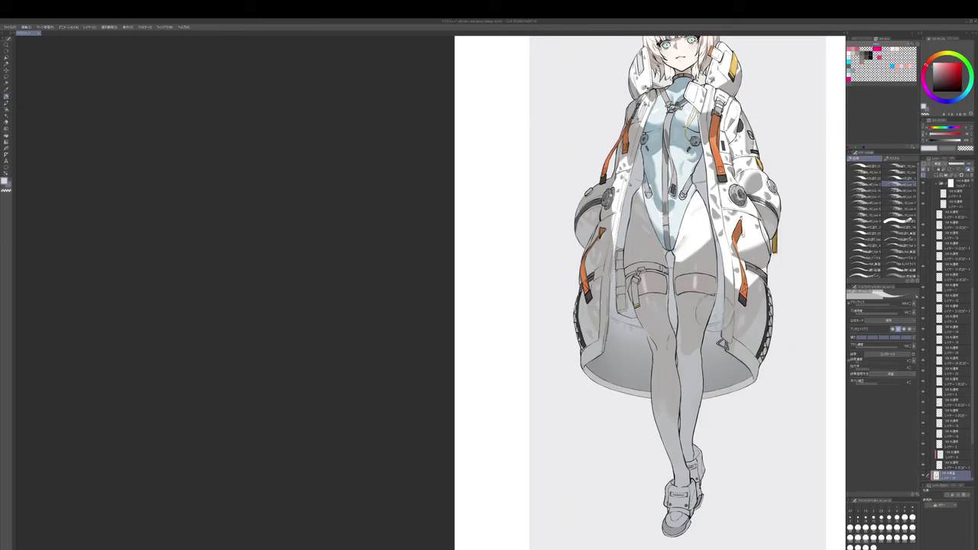
{"action": "key", "text": "p"}
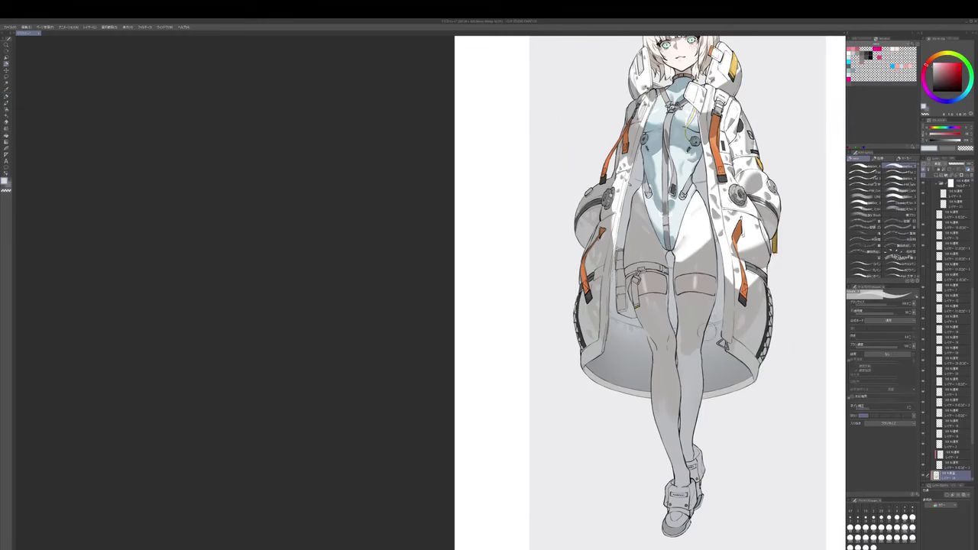
{"action": "left_click_drag", "start_coordinate": [668, 328], "coordinate": [672, 365]}
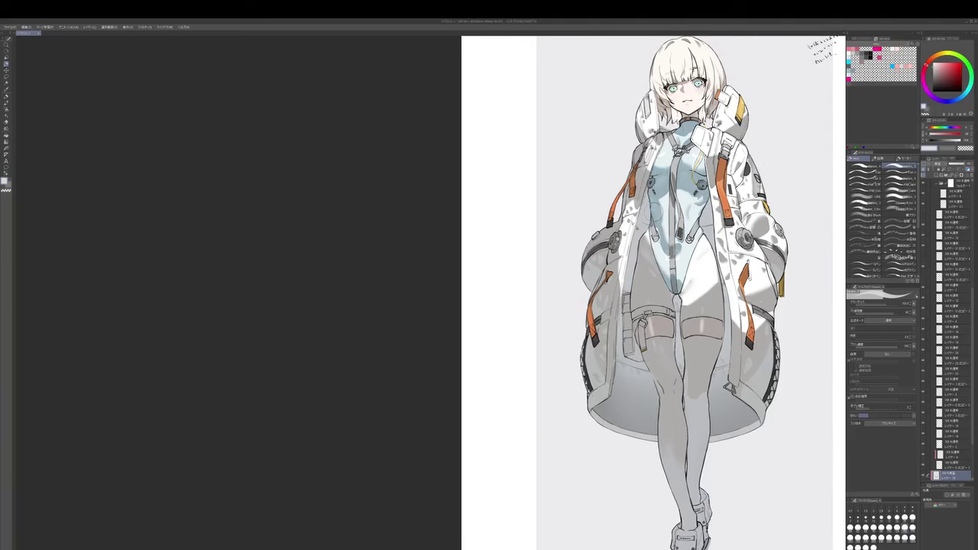
{"action": "left_click", "coordinate": [955, 440]}
{"action": "key", "text": "p"}
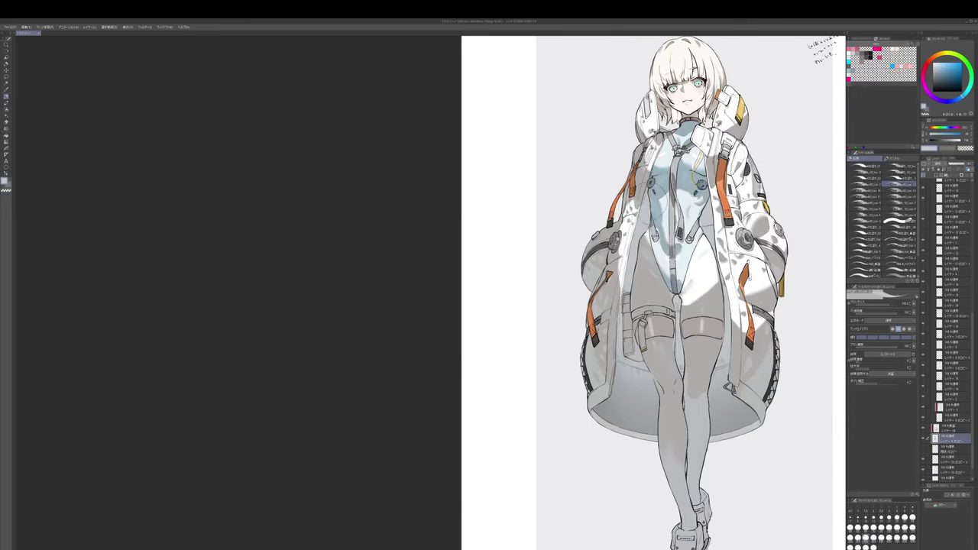
- Select the layers around the coat opening and torso and clean them up with the eraser and brush
{"action": "scroll", "coordinate": [663, 206], "scroll_direction": "up", "scroll_amount": 3}
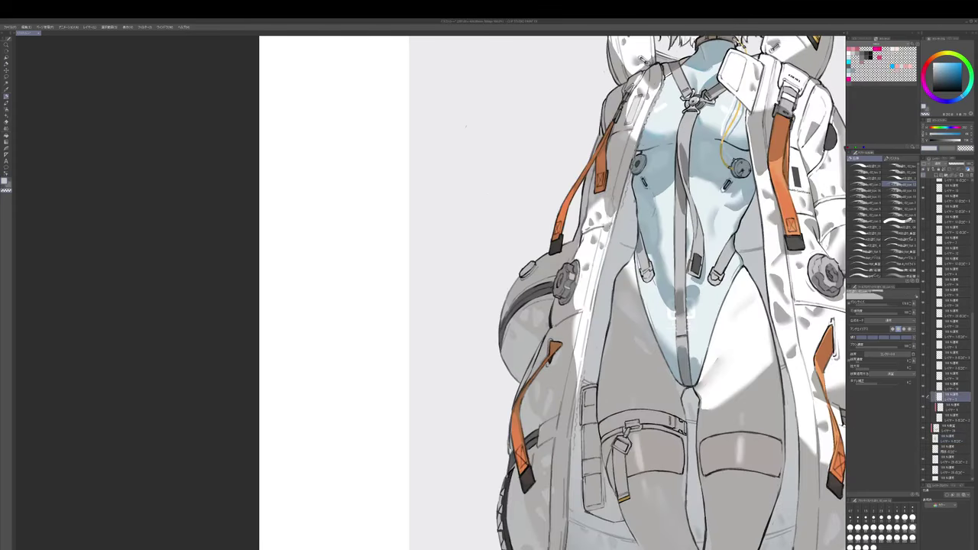
{"action": "left_click", "coordinate": [654, 206], "text": "ctrl+shift"}
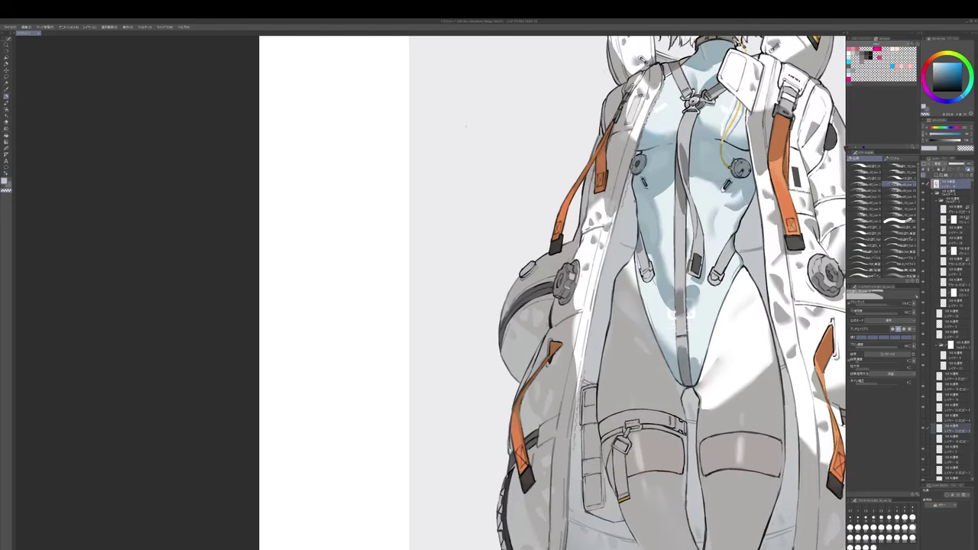
{"action": "left_click", "coordinate": [952, 428]}
{"action": "key", "text": "e"}
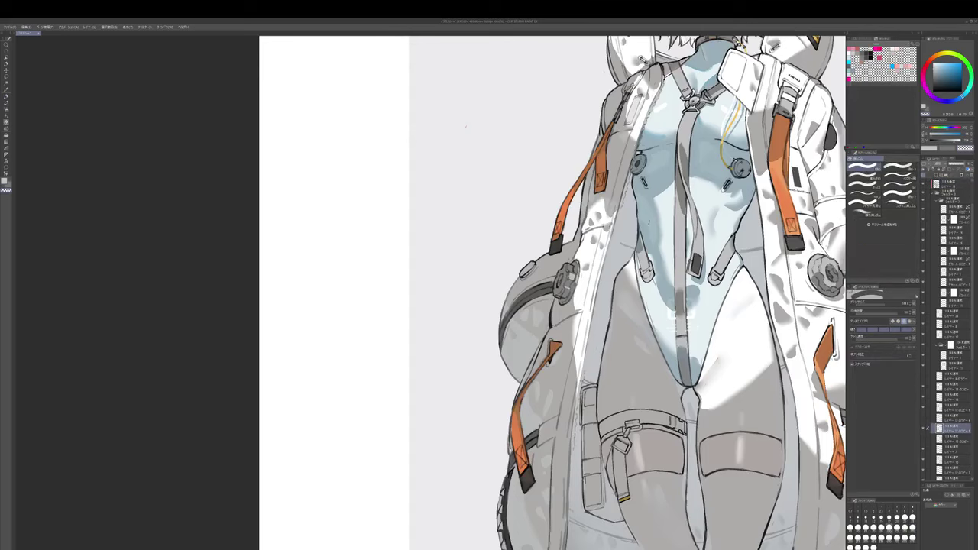
{"action": "scroll", "coordinate": [661, 215], "scroll_direction": "down", "scroll_amount": 3}
{"action": "left_click_drag", "start_coordinate": [666, 185], "coordinate": [659, 214]}
{"action": "scroll", "coordinate": [669, 206], "scroll_direction": "up", "scroll_amount": 2}
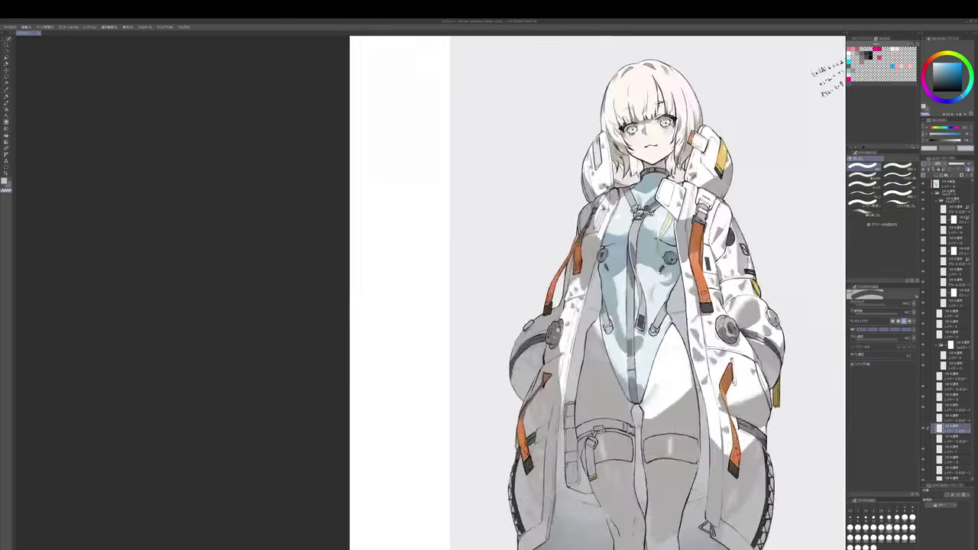
{"action": "scroll", "coordinate": [669, 213], "scroll_direction": "up", "scroll_amount": 2}
{"action": "left_click", "coordinate": [663, 207], "text": "ctrl+shift"}
{"action": "key", "text": "p"}
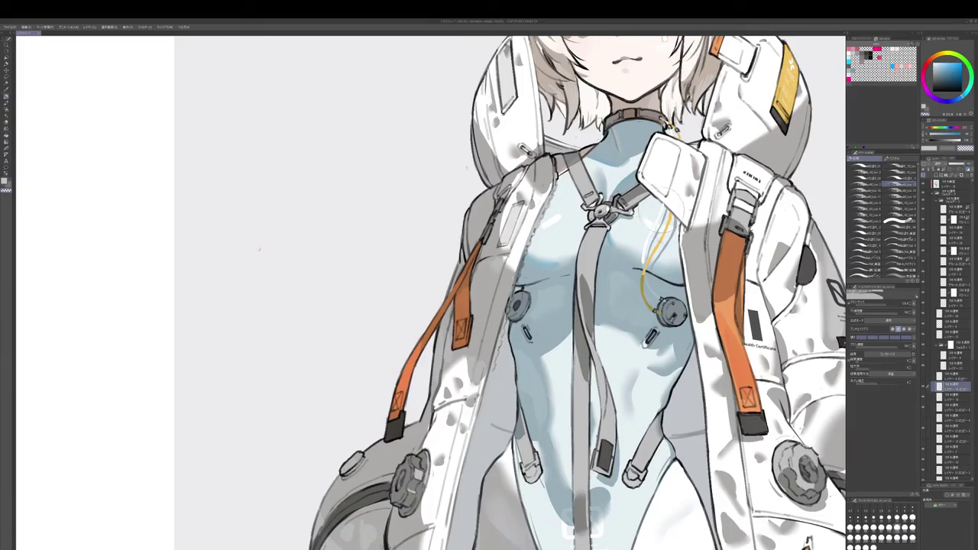
- On the top layer, sample the bodysuit's light blue, paint over the upper chest with an enlarged brush and blend the strokes
{"action": "left_click", "coordinate": [667, 215], "text": "ctrl+shift"}
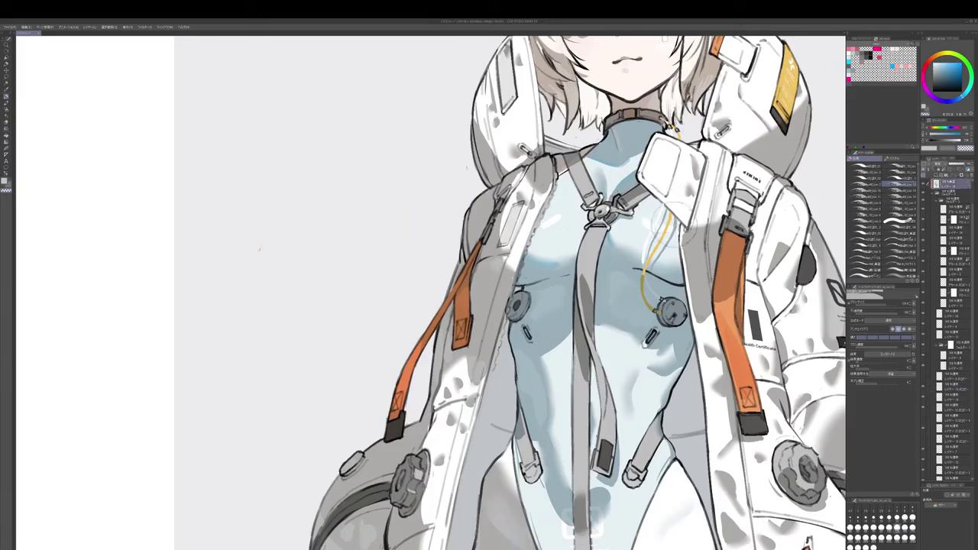
{"action": "left_click", "coordinate": [663, 209], "text": "alt"}
{"action": "left_click_drag", "start_coordinate": [648, 173], "coordinate": [654, 222]}
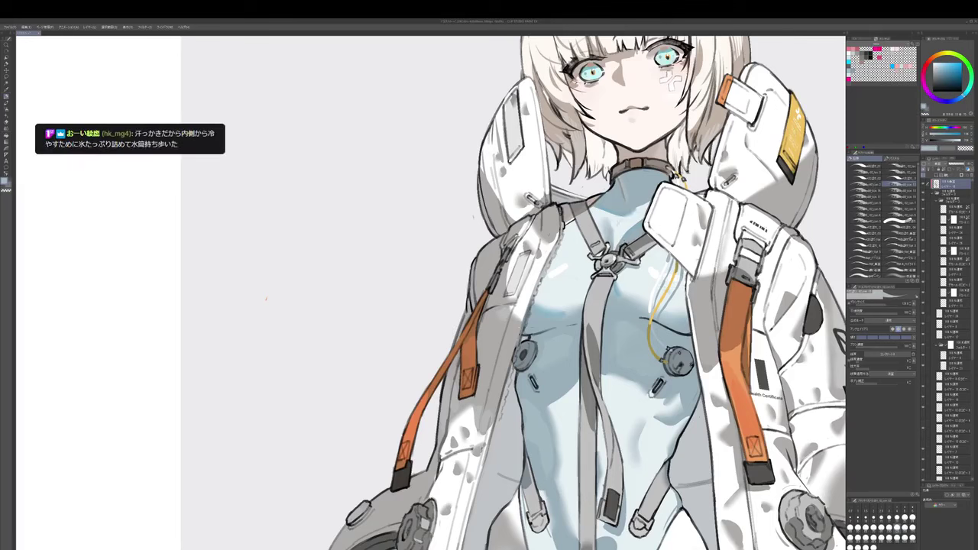
{"action": "key", "text": "j"}
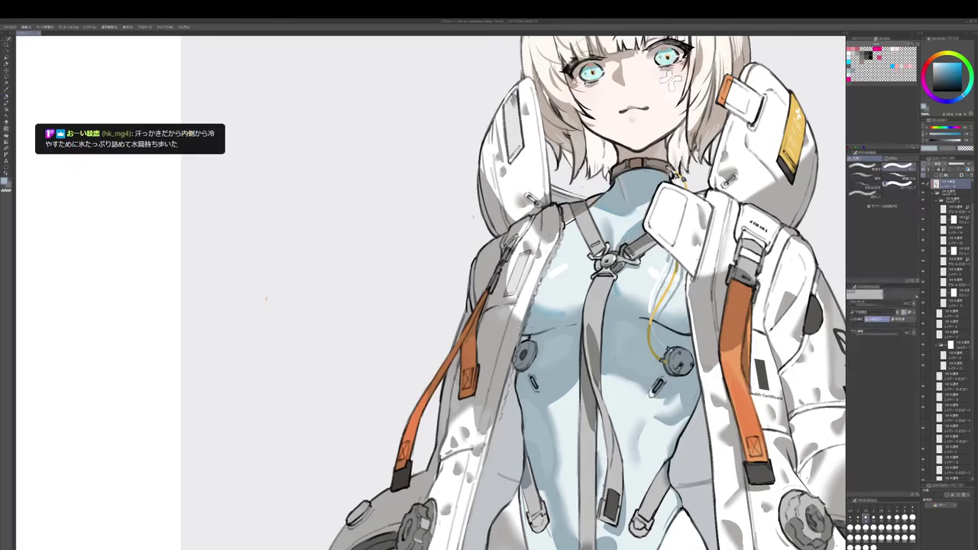
{"action": "key", "text": "b"}
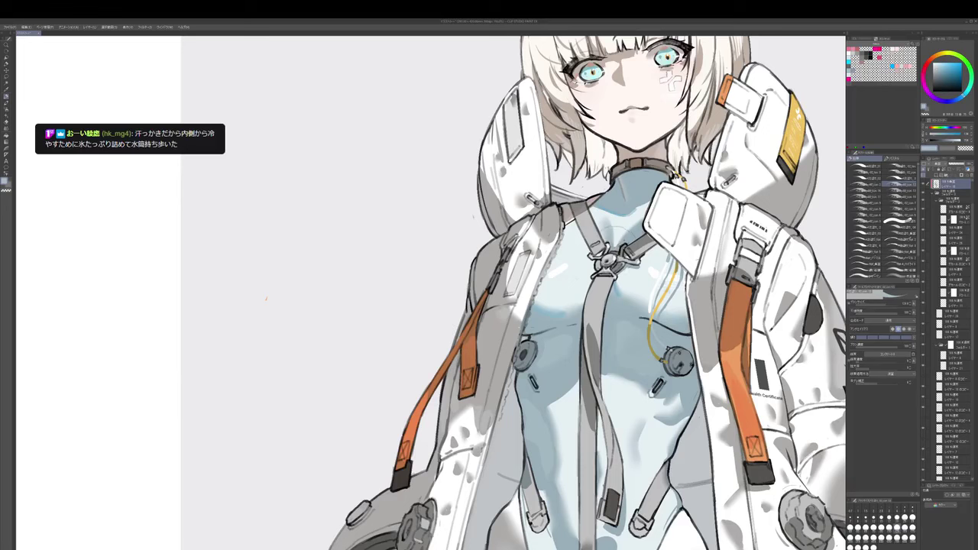
{"action": "left_click_drag", "start_coordinate": [612, 230], "coordinate": [620, 221]}
{"action": "key", "text": "]"}
{"action": "key", "text": "]"}
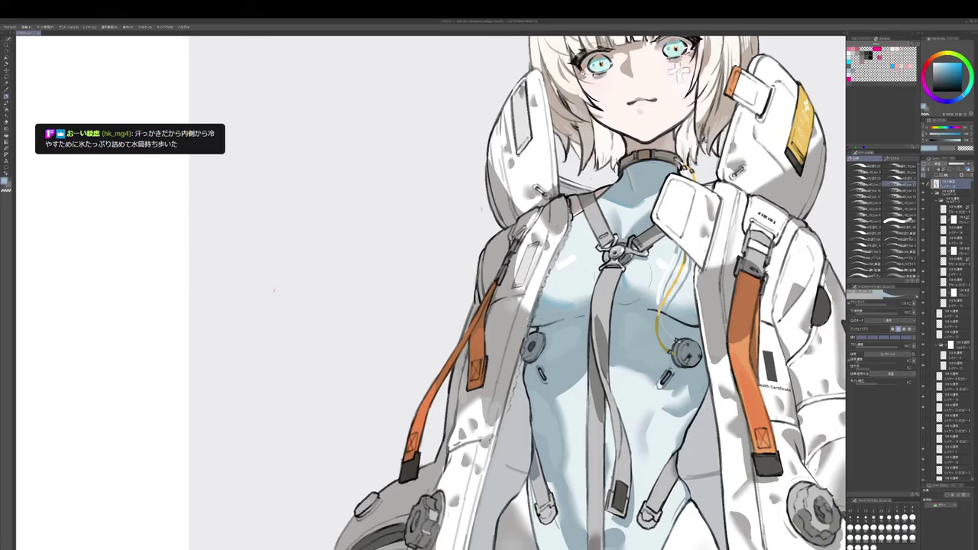
{"action": "key", "text": "e"}
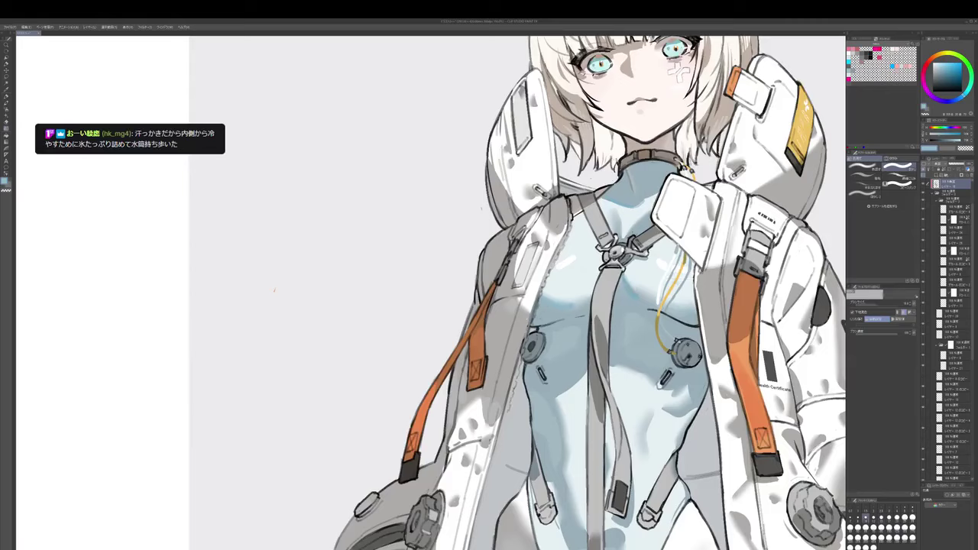
{"action": "key", "text": "ctrl+minus"}
{"action": "key", "text": "b"}
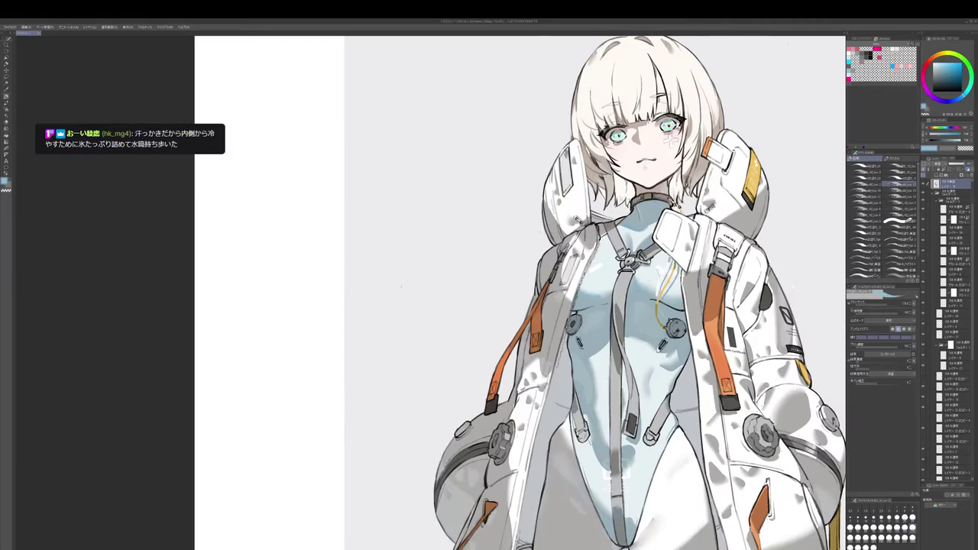
- Brush soft sampled tones onto the hood's lower edge and the coat, alternating with the blending tool to smooth them
{"action": "key", "text": "e"}
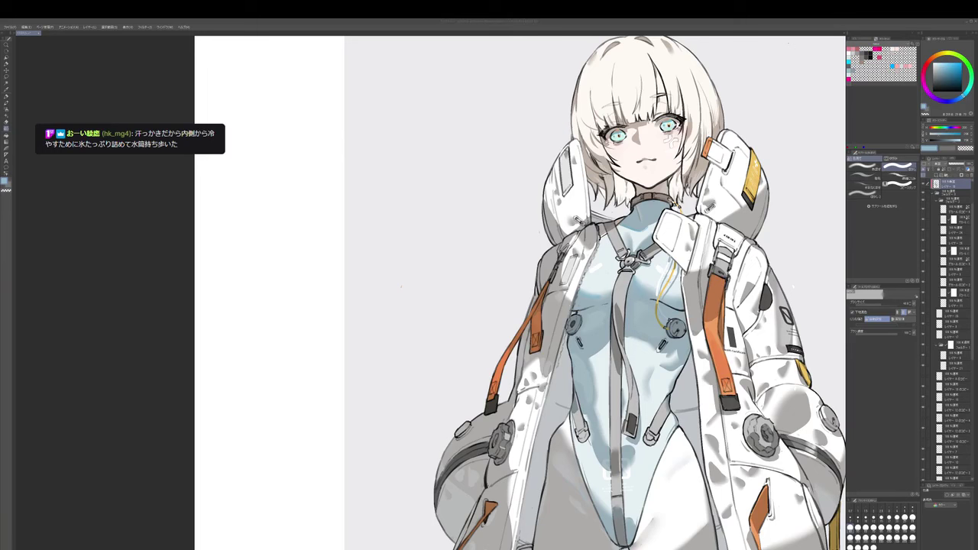
{"action": "left_click_drag", "start_coordinate": [801, 290], "coordinate": [783, 266]}
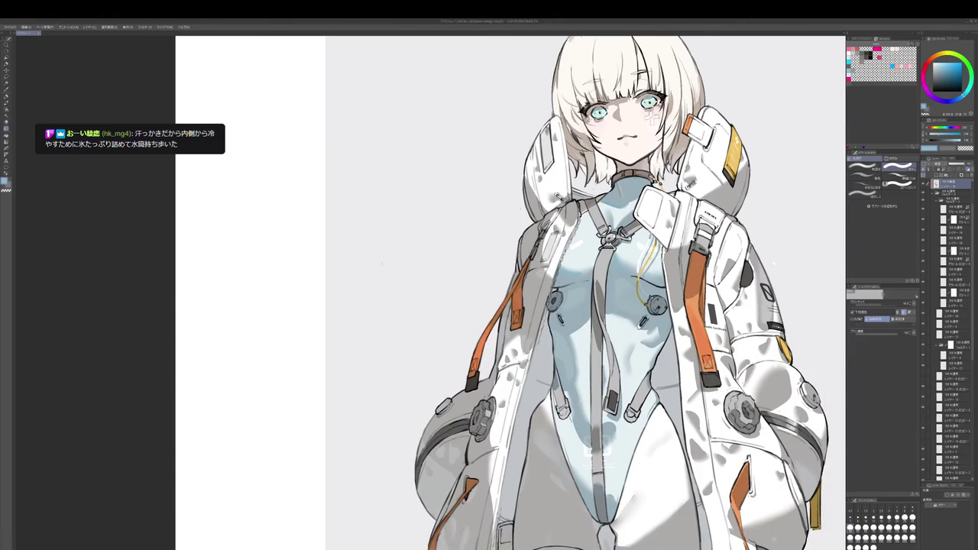
{"action": "key", "text": "p"}
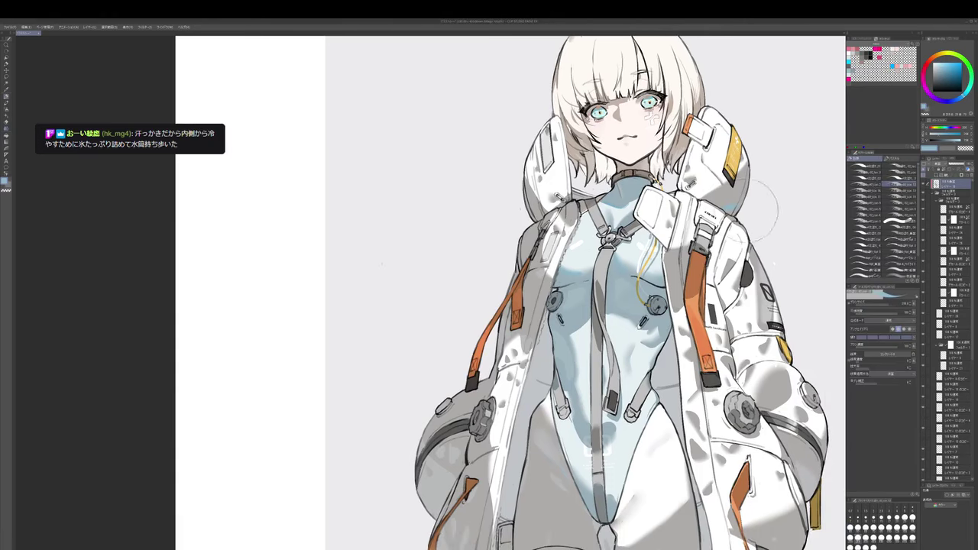
{"action": "left_click", "coordinate": [753, 212], "text": "alt"}
{"action": "mouse_move", "coordinate": [739, 204]}
{"action": "left_mouse_down"}
{"action": "mouse_move", "coordinate": [730, 214]}
{"action": "mouse_move", "coordinate": [725, 136]}
{"action": "left_mouse_up"}
{"action": "key", "text": "j"}
{"action": "scroll", "coordinate": [752, 193], "scroll_direction": "down", "scroll_amount": 2}
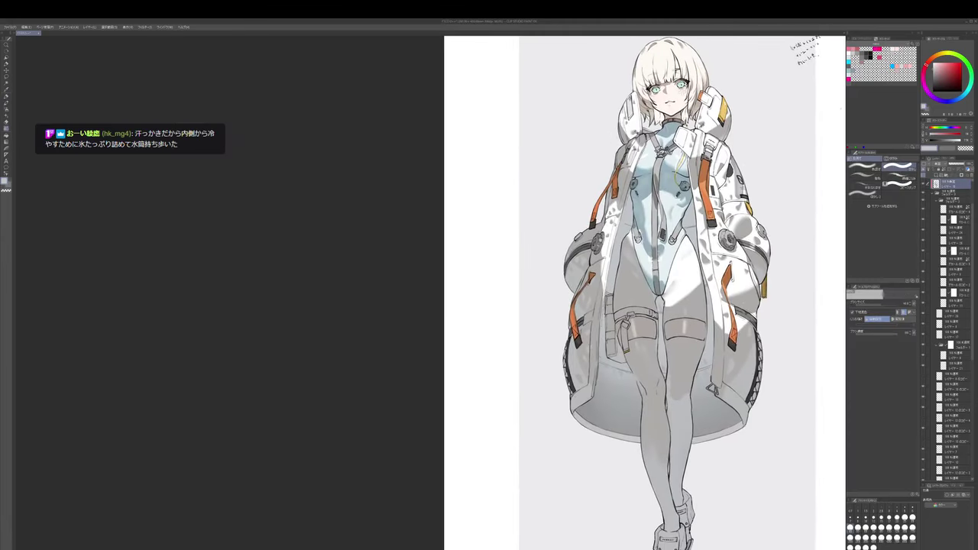
{"action": "key", "text": "b"}
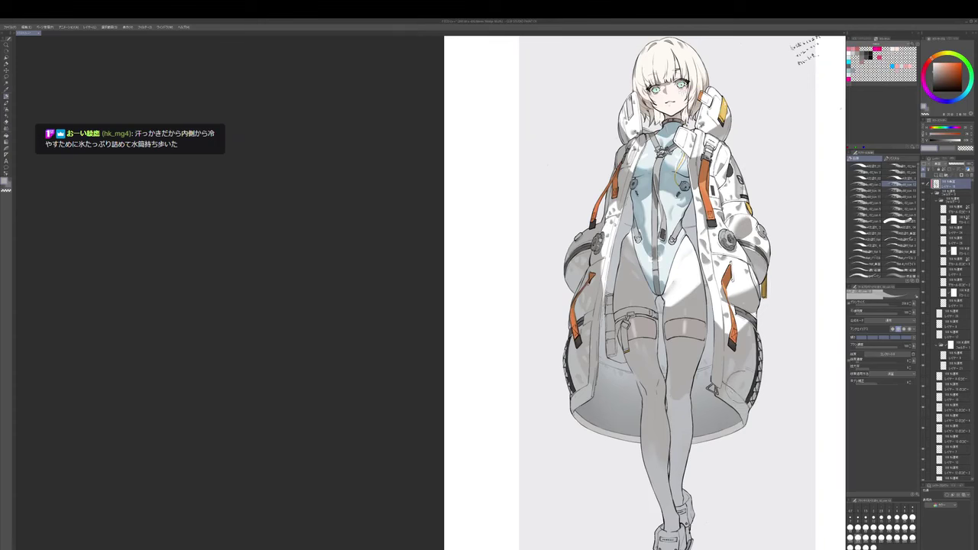
{"action": "key", "text": "p"}
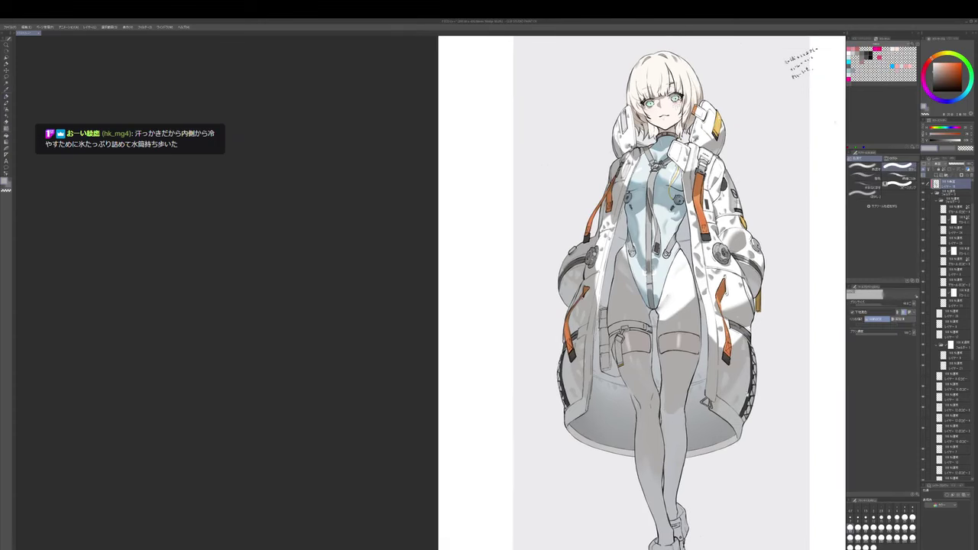
- Sample the grey tone at the coat's lower sleeve and touch up its shading, alternating between brush, blending tool and eraser
{"action": "key", "text": "b"}
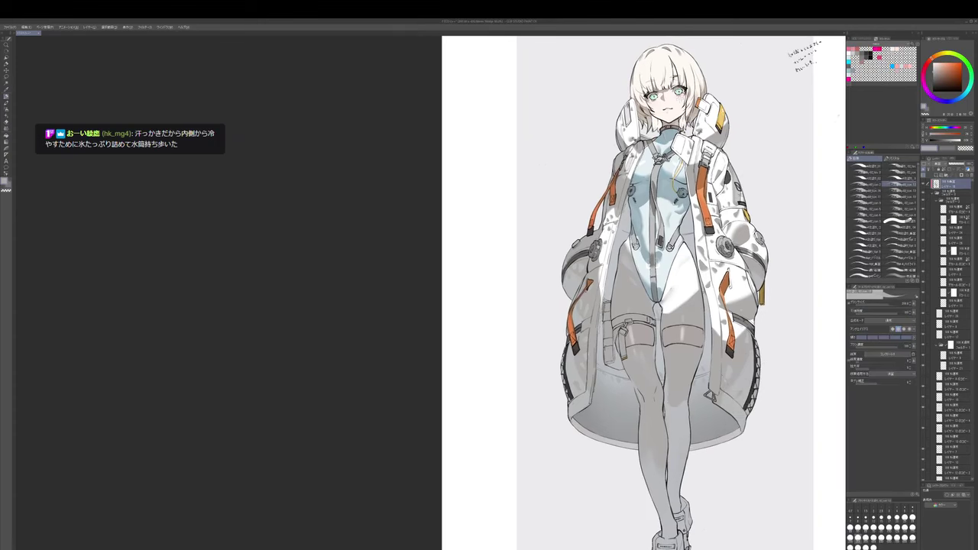
{"action": "key", "text": "p"}
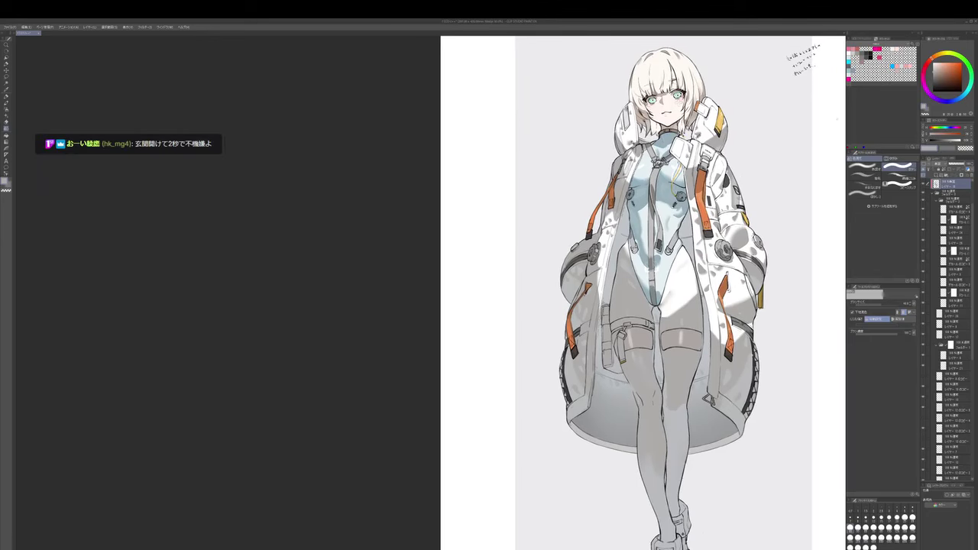
{"action": "key", "text": "b"}
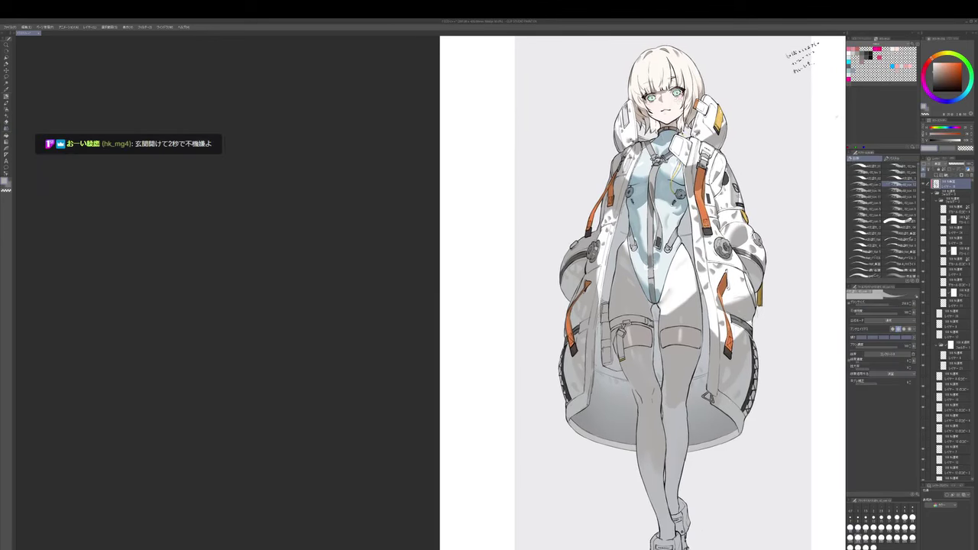
{"action": "left_click", "coordinate": [739, 298], "text": "alt"}
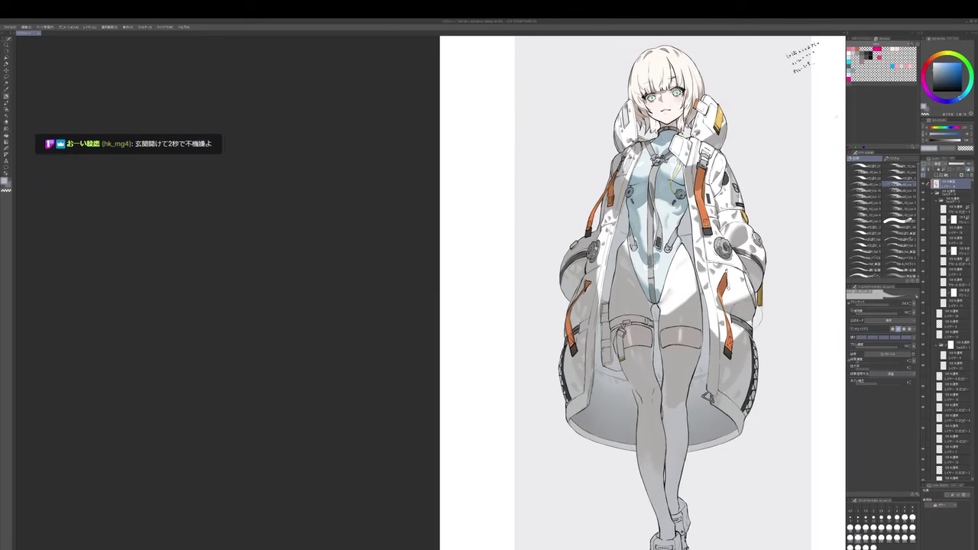
{"action": "key", "text": "e"}
{"action": "key", "text": "b"}
{"action": "key", "text": "e"}
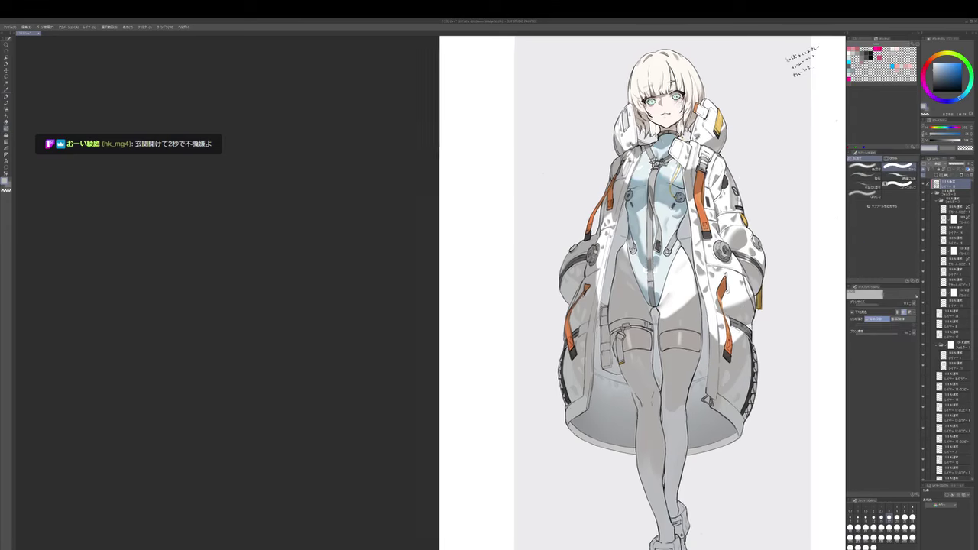
- Touch up the coat's side around the orange pocket strap and the hanging yellow strap with the brush and eraser
{"action": "scroll", "coordinate": [727, 295], "scroll_direction": "up", "scroll_amount": 2}
{"action": "key", "text": "b"}
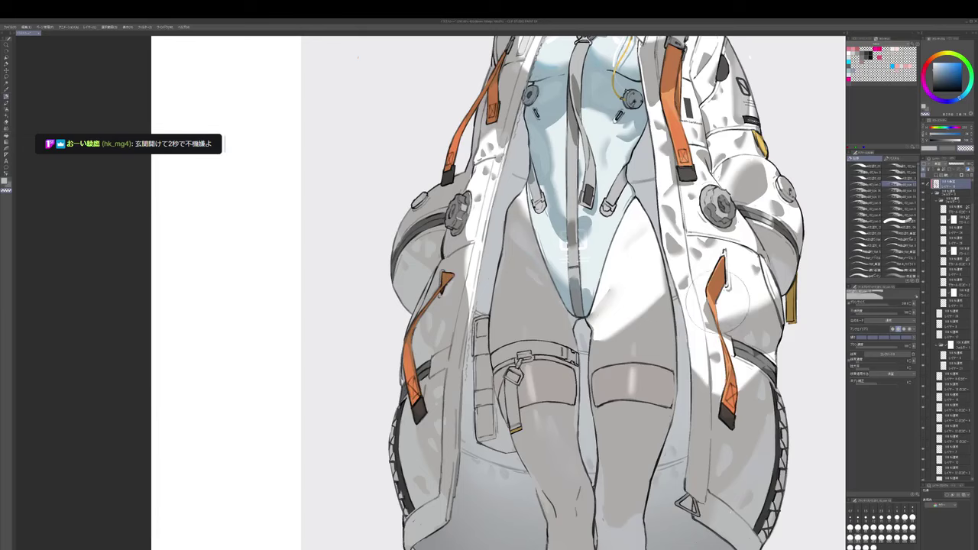
{"action": "scroll", "coordinate": [735, 298], "scroll_direction": "down", "scroll_amount": 3}
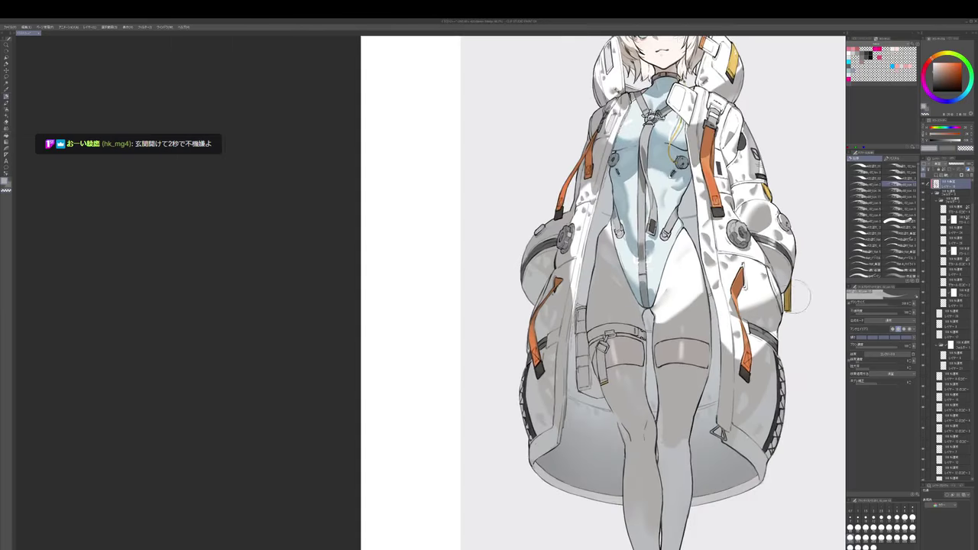
{"action": "left_click_drag", "start_coordinate": [783, 307], "coordinate": [787, 293]}
{"action": "key", "text": "j"}
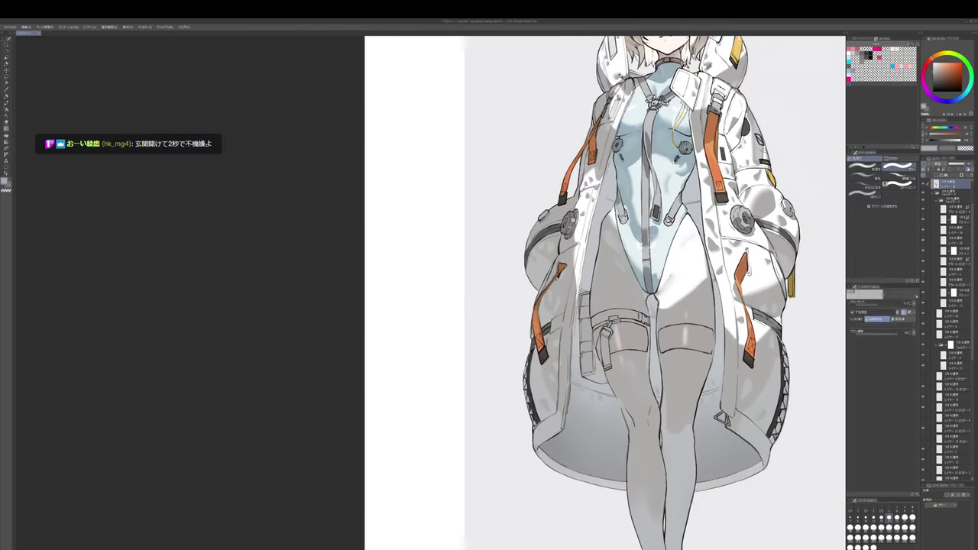
- Sample the bodysuit's blue and the adjoining tones and touch up the lower torso and hip edge with a smaller brush
{"action": "key", "text": "b"}
{"action": "left_click_drag", "start_coordinate": [646, 246], "coordinate": [649, 266]}
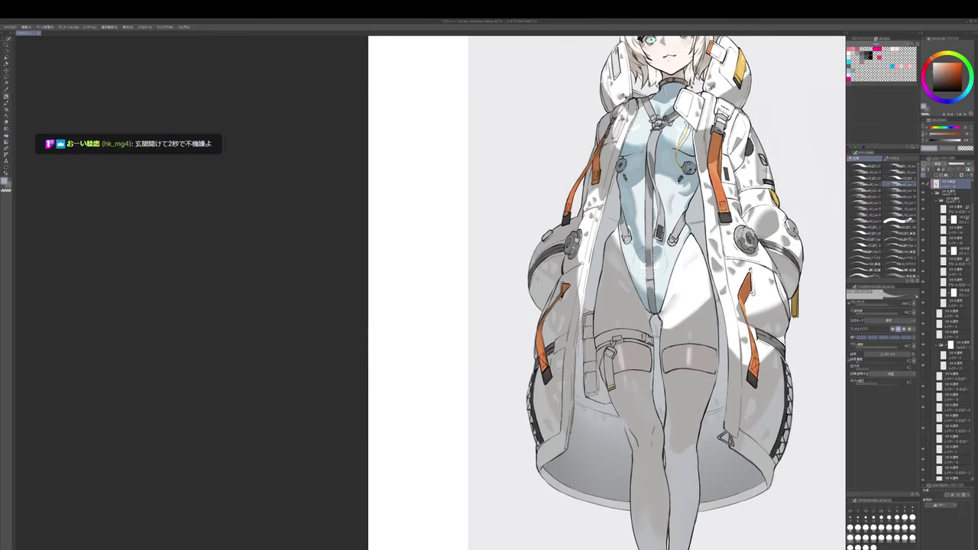
{"action": "left_click", "coordinate": [642, 235], "text": "alt"}
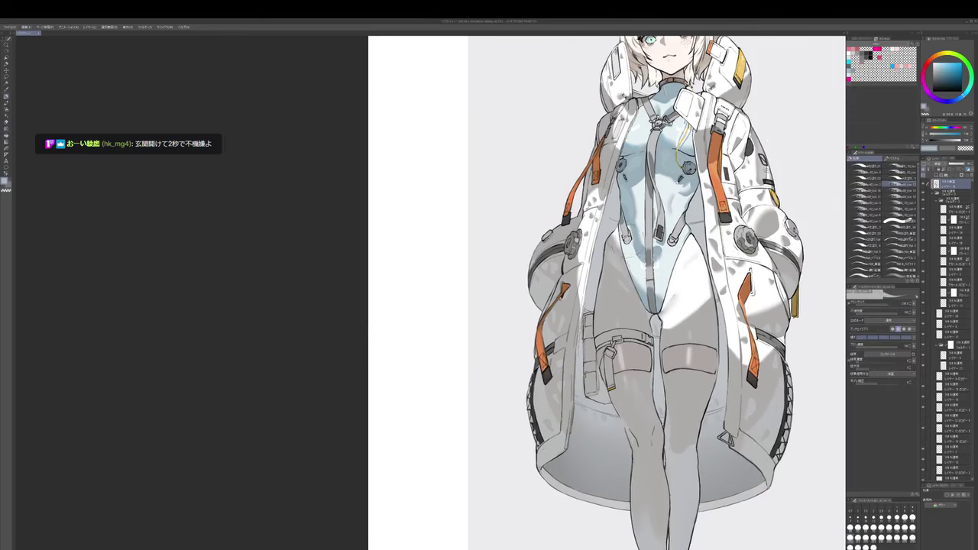
{"action": "left_click", "coordinate": [624, 253], "text": "alt"}
{"action": "key", "text": "["}
{"action": "mouse_move", "coordinate": [614, 246]}
{"action": "left_mouse_down"}
{"action": "mouse_move", "coordinate": [610, 259]}
{"action": "mouse_move", "coordinate": [608, 246]}
{"action": "left_mouse_up"}
{"action": "left_click", "coordinate": [616, 249], "text": "alt"}
{"action": "left_click", "coordinate": [616, 253], "text": "alt"}
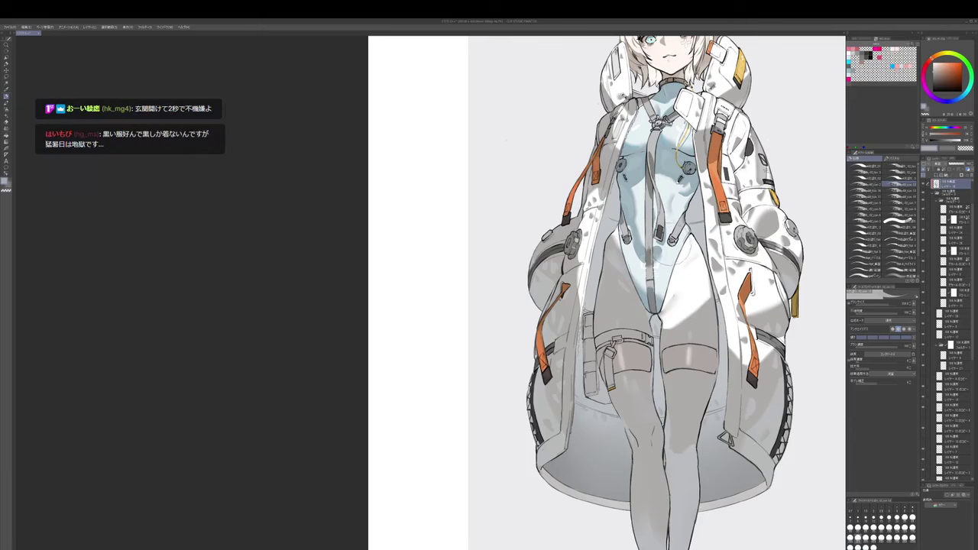
- On the new top layer, work over the torso and chest in a dark tone, switching between pen, brush and eraser
{"action": "scroll", "coordinate": [688, 245], "scroll_direction": "up", "scroll_amount": 2}
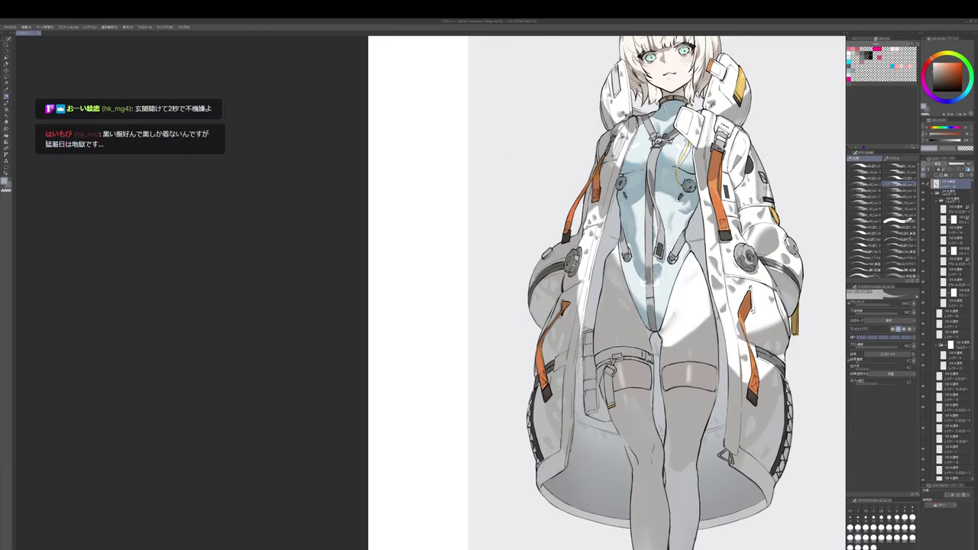
{"action": "scroll", "coordinate": [666, 206], "scroll_direction": "up", "scroll_amount": 3}
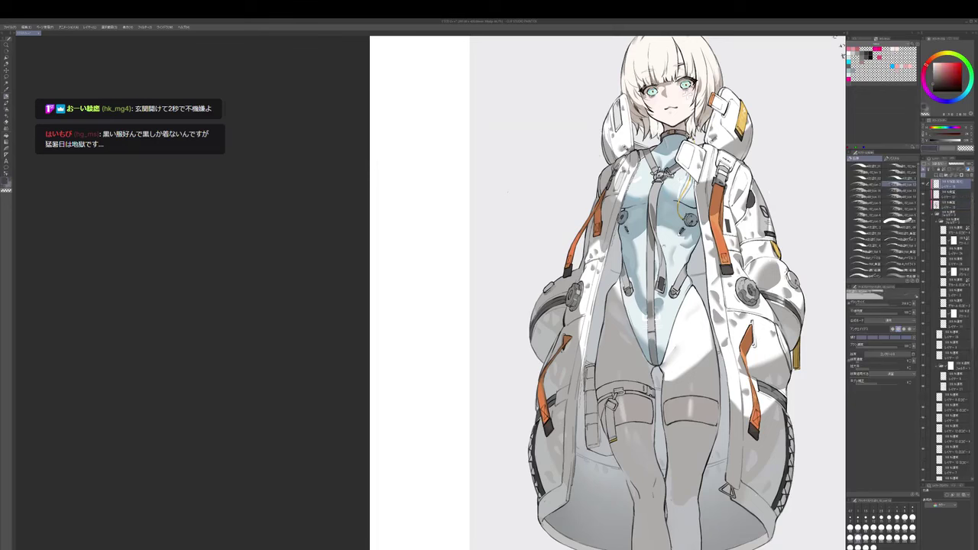
{"action": "key", "text": "c"}
{"action": "left_click_drag", "start_coordinate": [649, 290], "coordinate": [627, 359]}
{"action": "key", "text": "c"}
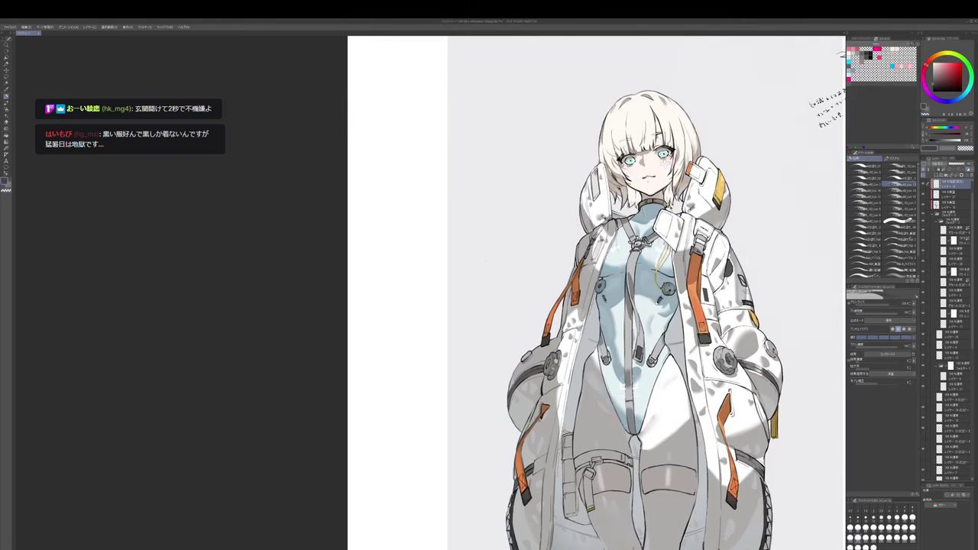
{"action": "scroll", "coordinate": [645, 243], "scroll_direction": "up", "scroll_amount": 1}
{"action": "key", "text": "p"}
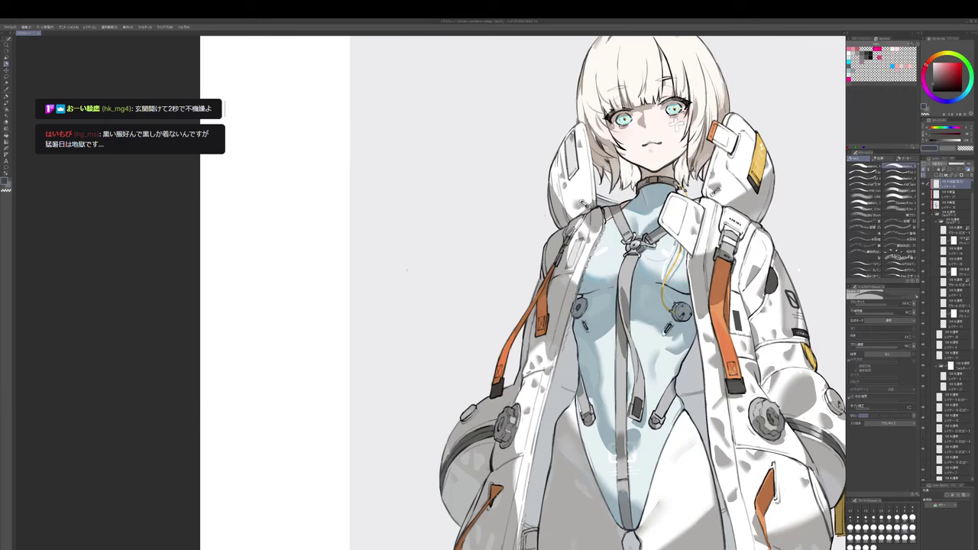
{"action": "key", "text": "b"}
{"action": "key", "text": "j"}
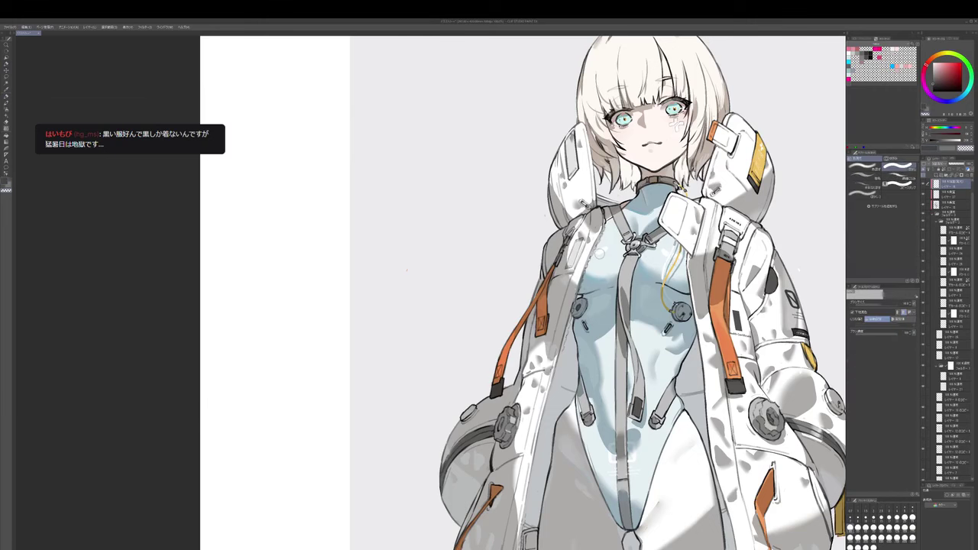
{"action": "key", "text": "b"}
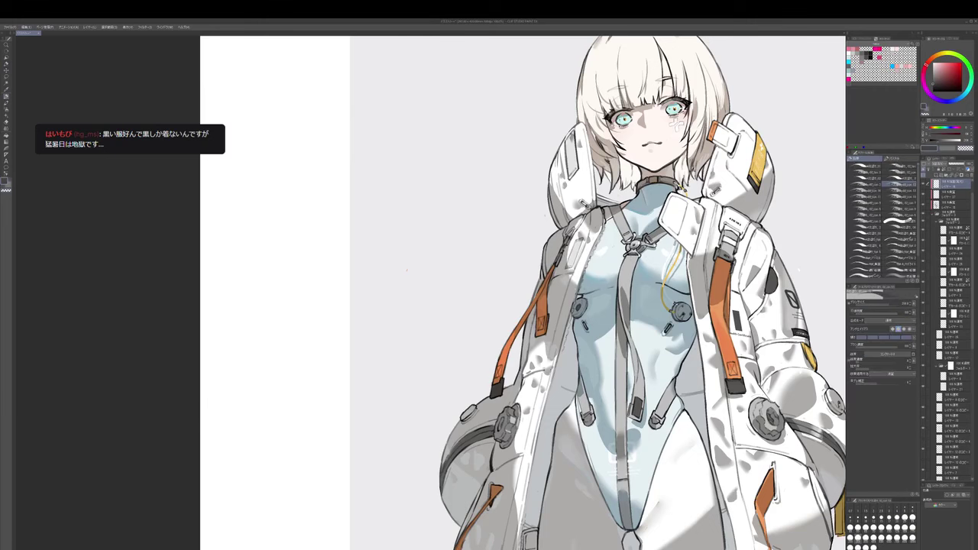
{"action": "scroll", "coordinate": [621, 243], "scroll_direction": "down", "scroll_amount": 1}
{"action": "mouse_move", "coordinate": [620, 243]}
{"action": "left_mouse_down"}
{"action": "mouse_move", "coordinate": [596, 299]}
{"action": "mouse_move", "coordinate": [614, 246]}
{"action": "left_mouse_up"}
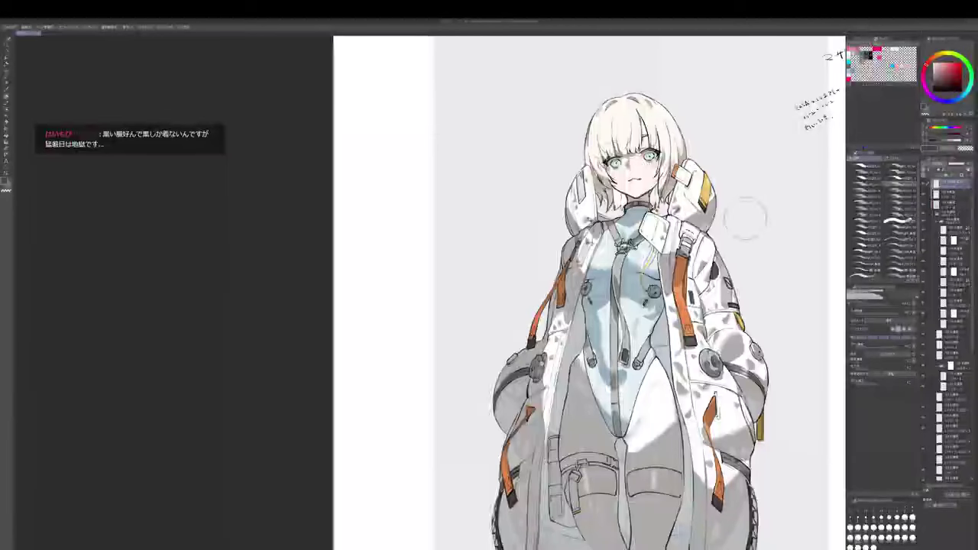
- Refine the hair strands on the crown in the dark tone with a reduced pen size, cleaning up with the eraser
{"action": "left_click_drag", "start_coordinate": [746, 220], "coordinate": [746, 244]}
{"action": "scroll", "coordinate": [634, 199], "scroll_direction": "up", "scroll_amount": 2}
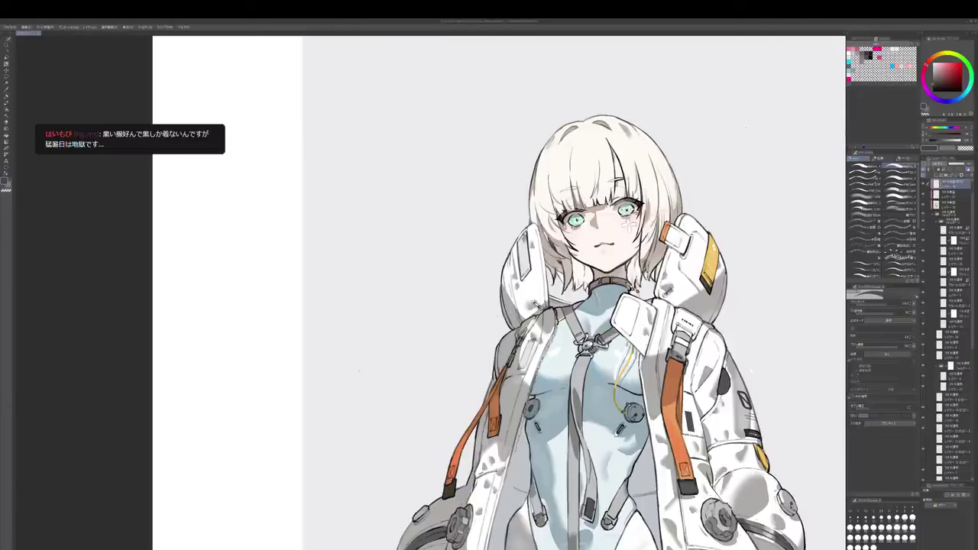
{"action": "key", "text": "["}
{"action": "key", "text": "["}
{"action": "scroll", "coordinate": [667, 214], "scroll_direction": "down", "scroll_amount": 1}
{"action": "left_click_drag", "start_coordinate": [667, 214], "coordinate": [680, 255]}
{"action": "scroll", "coordinate": [680, 255], "scroll_direction": "up", "scroll_amount": 1}
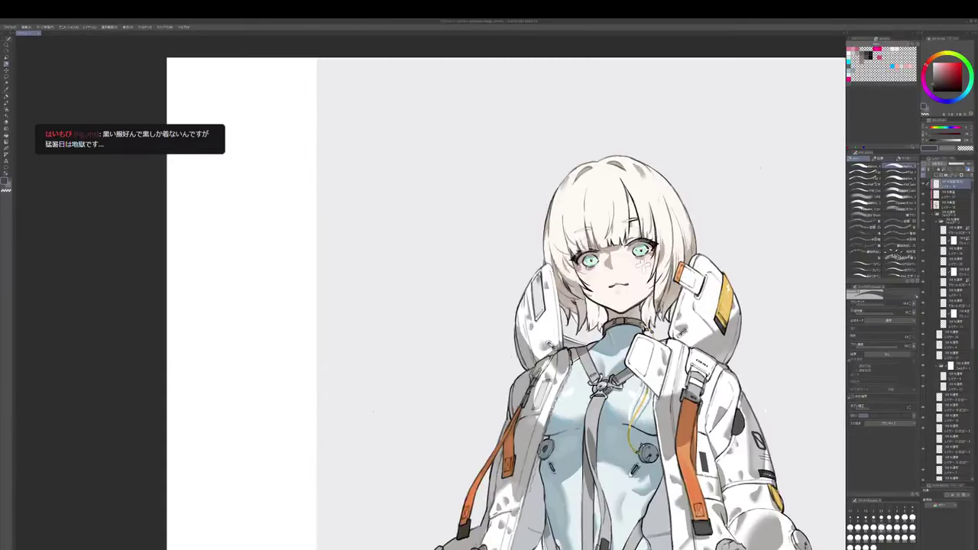
{"action": "mouse_move", "coordinate": [656, 208]}
{"action": "left_mouse_down"}
{"action": "mouse_move", "coordinate": [656, 191]}
{"action": "mouse_move", "coordinate": [666, 203]}
{"action": "left_mouse_up"}
{"action": "key", "text": "e"}
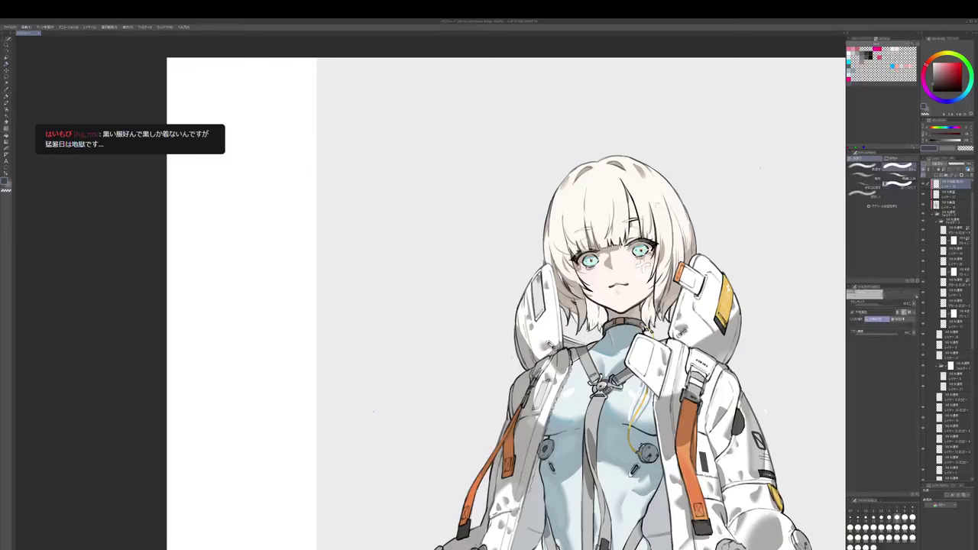
{"action": "key", "text": "p"}
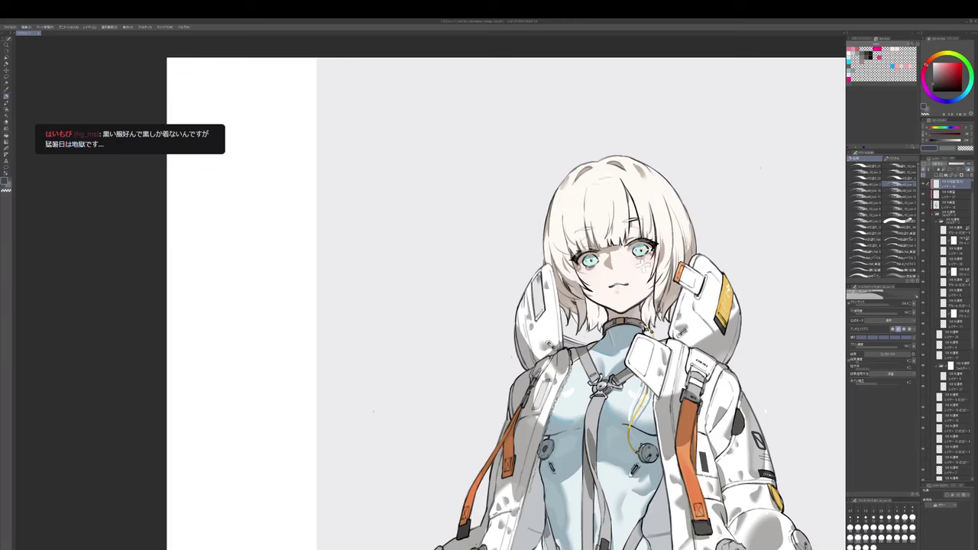
- Examine the face up close and the full figure on the whole canvas
{"action": "scroll", "coordinate": [604, 197], "scroll_direction": "up", "scroll_amount": 2}
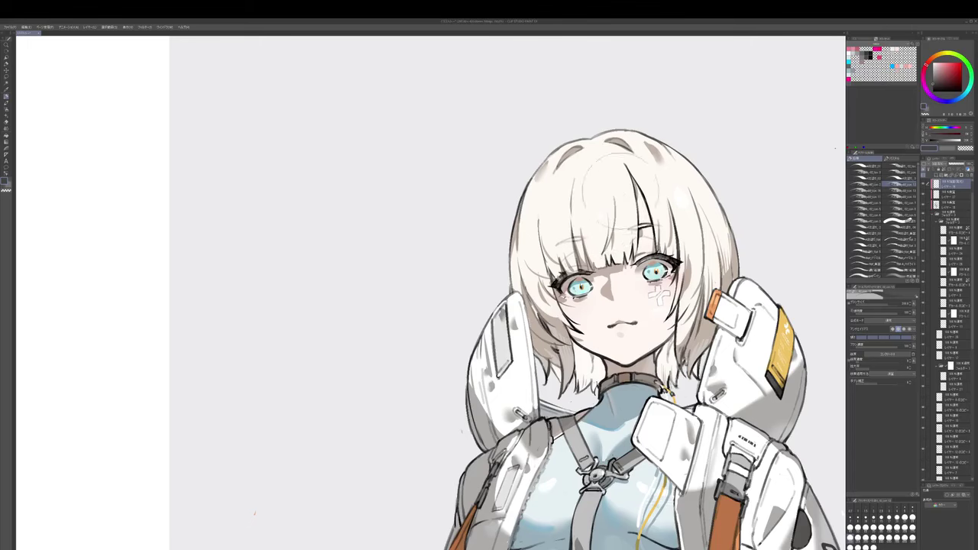
{"action": "scroll", "coordinate": [684, 214], "scroll_direction": "down", "scroll_amount": 3}
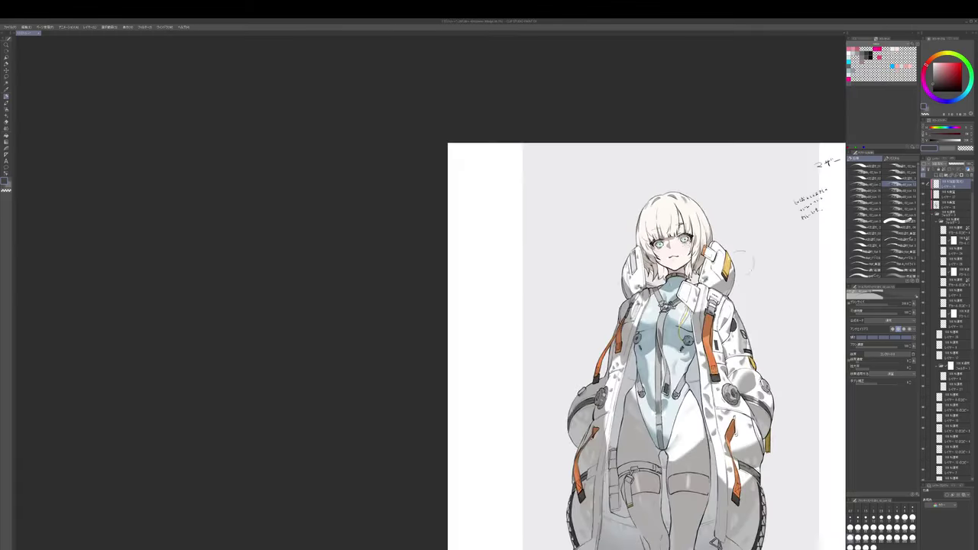
{"action": "left_click_drag", "start_coordinate": [752, 292], "coordinate": [722, 316]}
{"action": "scroll", "coordinate": [659, 208], "scroll_direction": "up", "scroll_amount": 1}
{"action": "scroll", "coordinate": [693, 227], "scroll_direction": "down", "scroll_amount": 3}
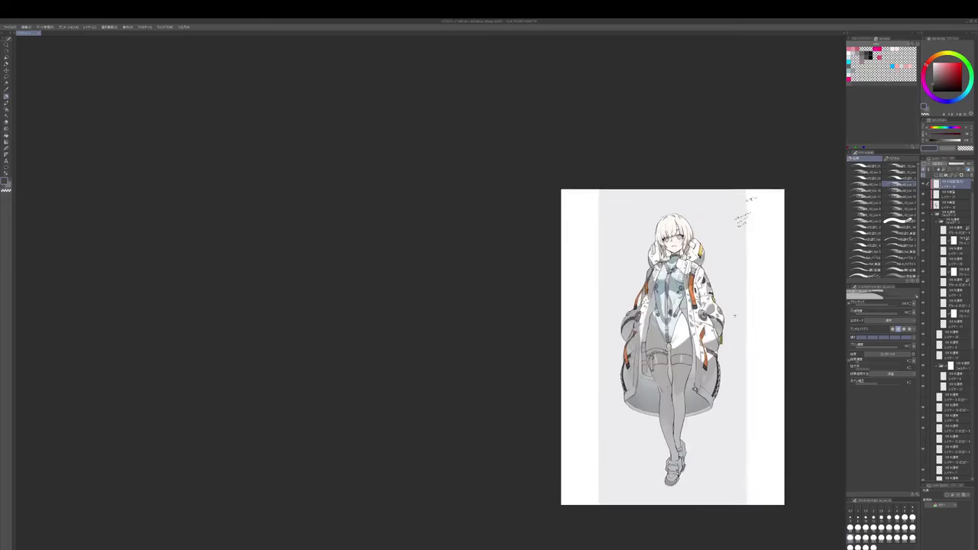
{"action": "left_click_drag", "start_coordinate": [740, 358], "coordinate": [711, 339]}
{"action": "left_click_drag", "start_coordinate": [709, 391], "coordinate": [708, 342]}
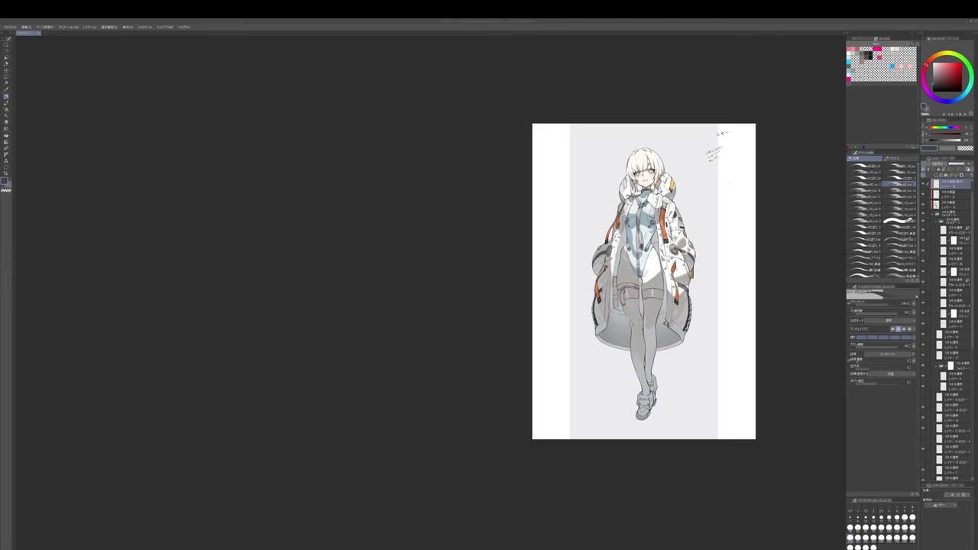
- Select the correction layer below the top two, sample the coat's tone and paint over its front edge beside the large round dial
{"action": "scroll", "coordinate": [672, 251], "scroll_direction": "up", "scroll_amount": 6}
{"action": "left_click", "coordinate": [953, 204]}
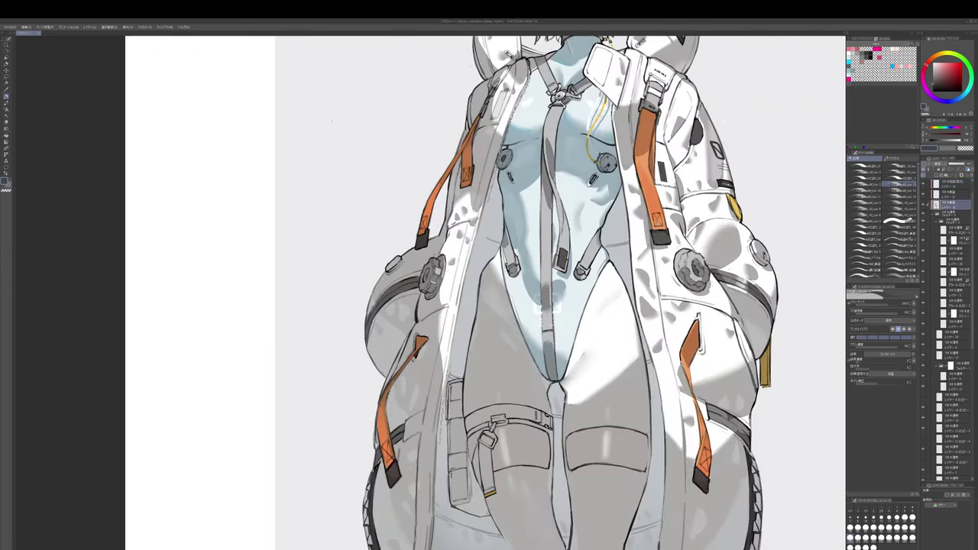
{"action": "left_click", "coordinate": [668, 267], "text": "alt"}
{"action": "key", "text": "["}
{"action": "left_click_drag", "start_coordinate": [671, 248], "coordinate": [672, 287]}
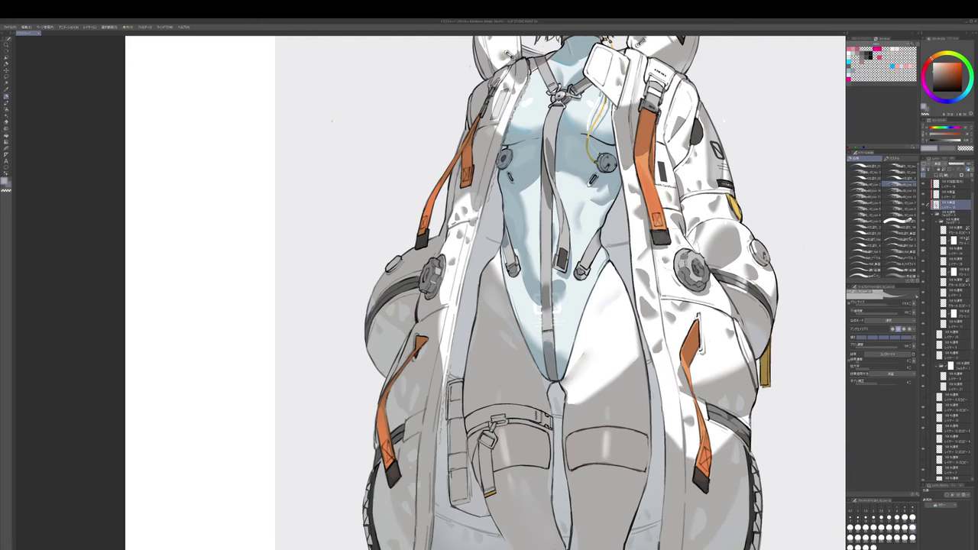
{"action": "key", "text": "p"}
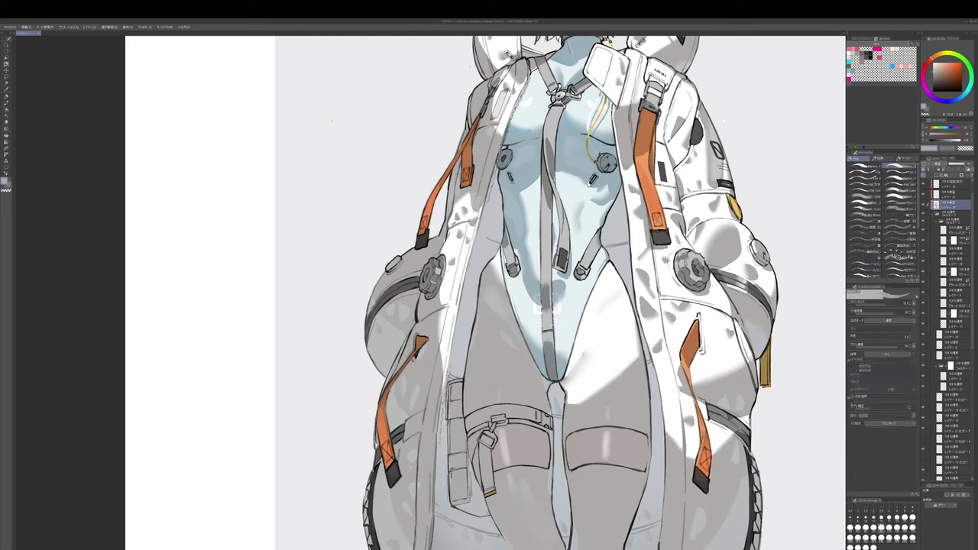
{"action": "key", "text": "p"}
- Examine the hood, torso and coat shading across the upper and middle figure
{"action": "left_click_drag", "start_coordinate": [611, 268], "coordinate": [775, 258]}
{"action": "mouse_move", "coordinate": [836, 228]}
{"action": "left_mouse_down"}
{"action": "mouse_move", "coordinate": [688, 253]}
{"action": "mouse_move", "coordinate": [711, 334]}
{"action": "left_mouse_up"}
{"action": "left_click_drag", "start_coordinate": [694, 188], "coordinate": [688, 217]}
{"action": "mouse_move", "coordinate": [642, 187]}
{"action": "left_mouse_down"}
{"action": "mouse_move", "coordinate": [639, 208]}
{"action": "mouse_move", "coordinate": [628, 200]}
{"action": "left_mouse_up"}
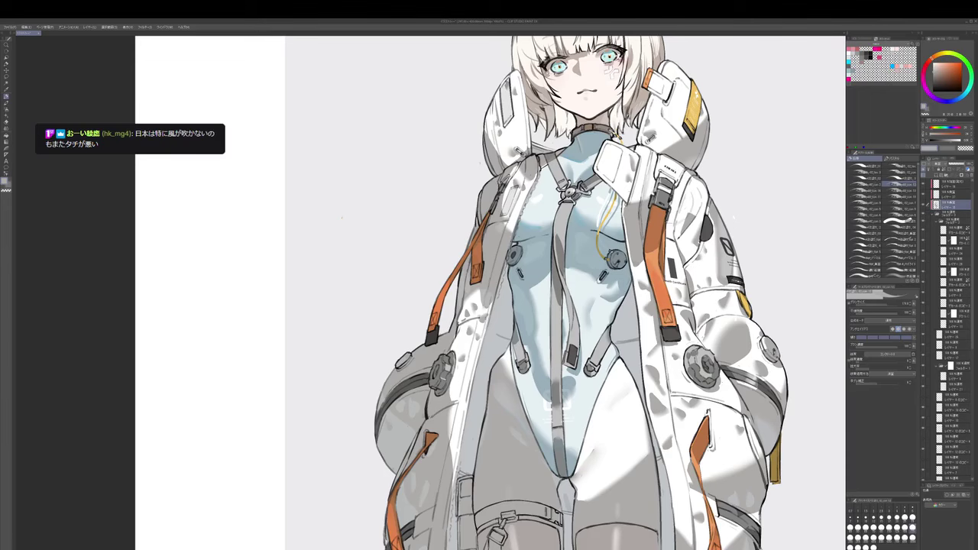
{"action": "left_click_drag", "start_coordinate": [566, 291], "coordinate": [644, 288]}
{"action": "scroll", "coordinate": [589, 217], "scroll_direction": "down", "scroll_amount": 1}
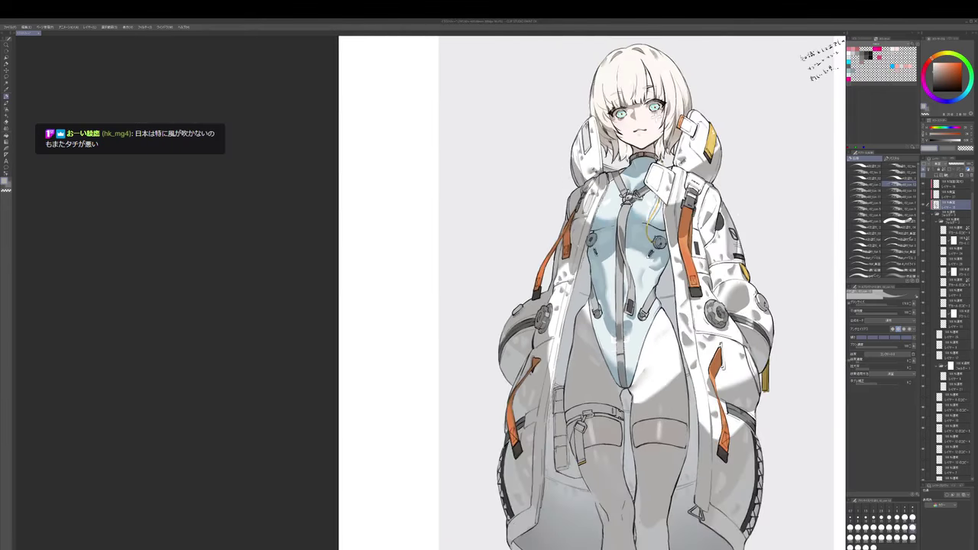
{"action": "left_click_drag", "start_coordinate": [607, 214], "coordinate": [611, 224]}
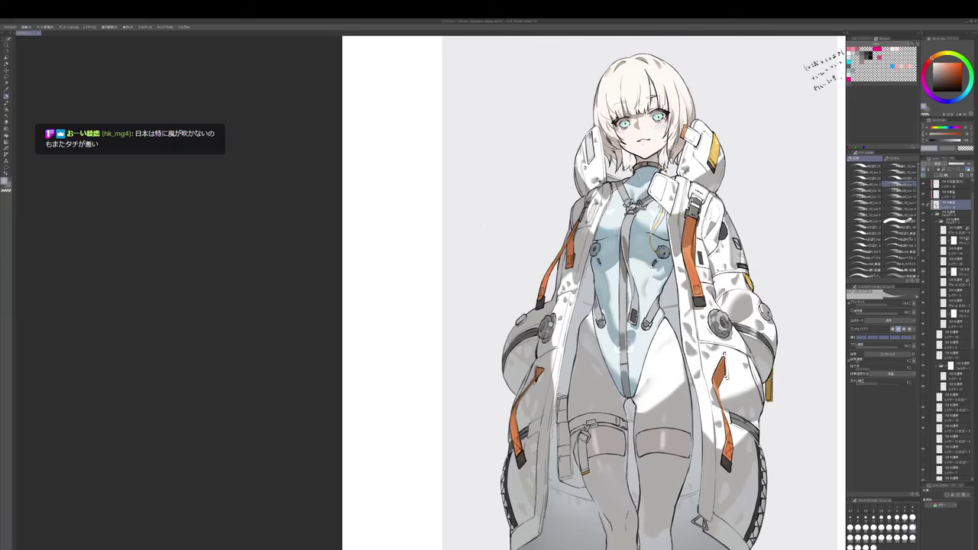
- Touch up the hood around its yellow patch, switching between the pen types and the blending tool
{"action": "left_click_drag", "start_coordinate": [719, 125], "coordinate": [712, 189]}
{"action": "scroll", "coordinate": [716, 147], "scroll_direction": "up", "scroll_amount": 1}
{"action": "key", "text": "p"}
{"action": "key", "text": "j"}
{"action": "key", "text": "p"}
{"action": "key", "text": "p"}
{"action": "mouse_move", "coordinate": [713, 150]}
{"action": "left_mouse_down"}
{"action": "mouse_move", "coordinate": [721, 162]}
{"action": "mouse_move", "coordinate": [709, 191]}
{"action": "left_mouse_up"}
- Reduce the brush size by several steps and add fine strokes along the outer edge of the hood's yellow patch
{"action": "key", "text": "b"}
{"action": "key", "text": "c"}
{"action": "key", "text": "bracketleft"}
{"action": "key", "text": "bracketleft"}
{"action": "key", "text": "bracketleft"}
{"action": "key", "text": "bracketleft"}
{"action": "left_click_drag", "start_coordinate": [710, 162], "coordinate": [713, 184]}
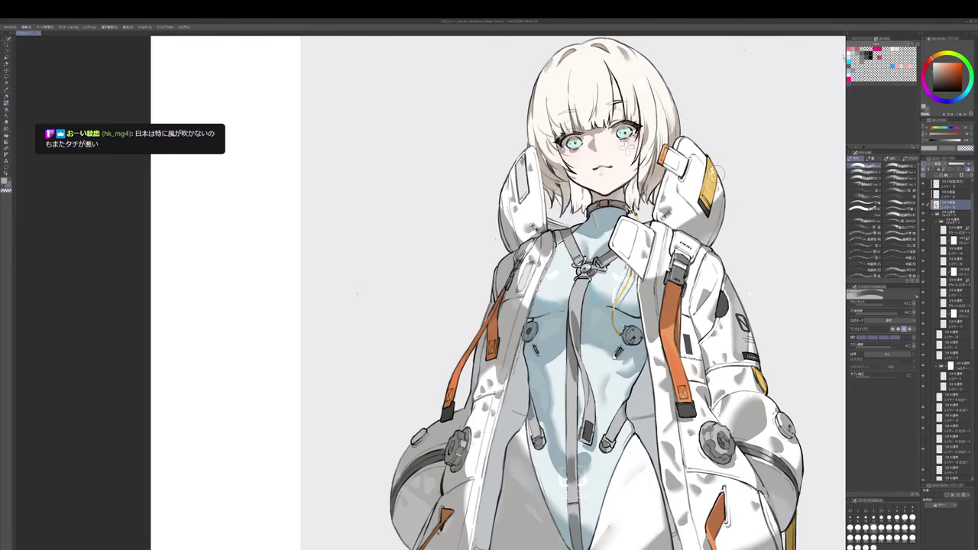
{"action": "left_click_drag", "start_coordinate": [769, 206], "coordinate": [766, 247]}
{"action": "key", "text": "p"}
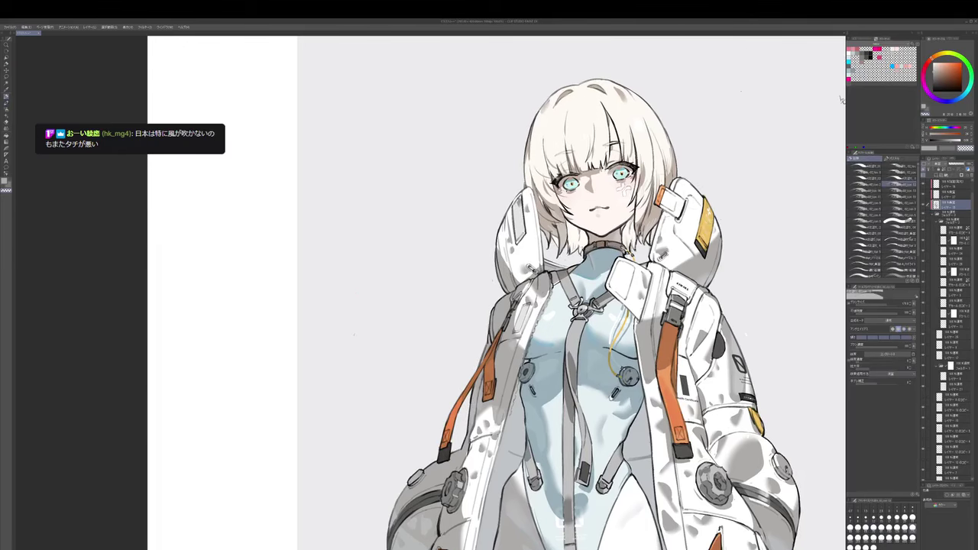
{"action": "left_click_drag", "start_coordinate": [840, 98], "coordinate": [841, 101]}
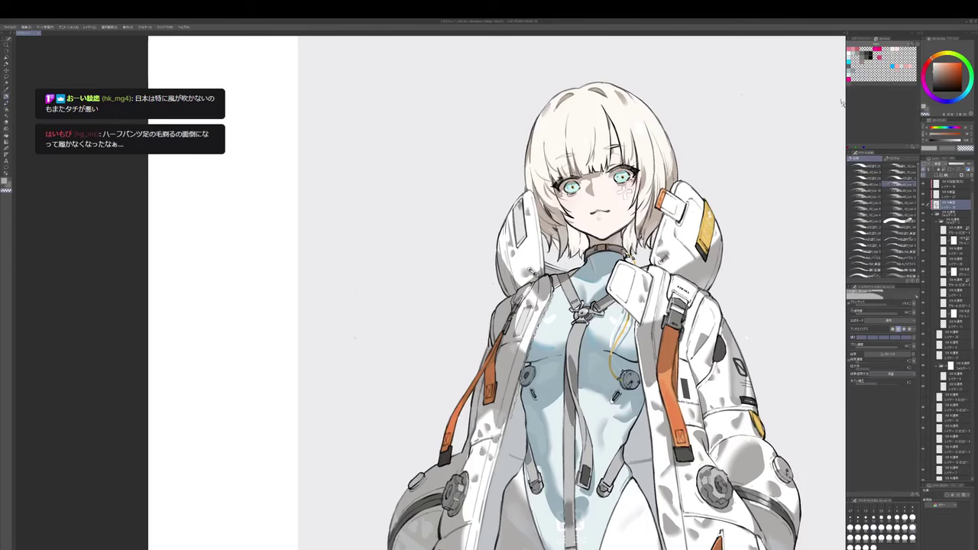
- Undo the last stroke beside the cheek and redraw the short pale stroke under the hair strand
{"action": "left_click", "coordinate": [842, 102], "text": "alt"}
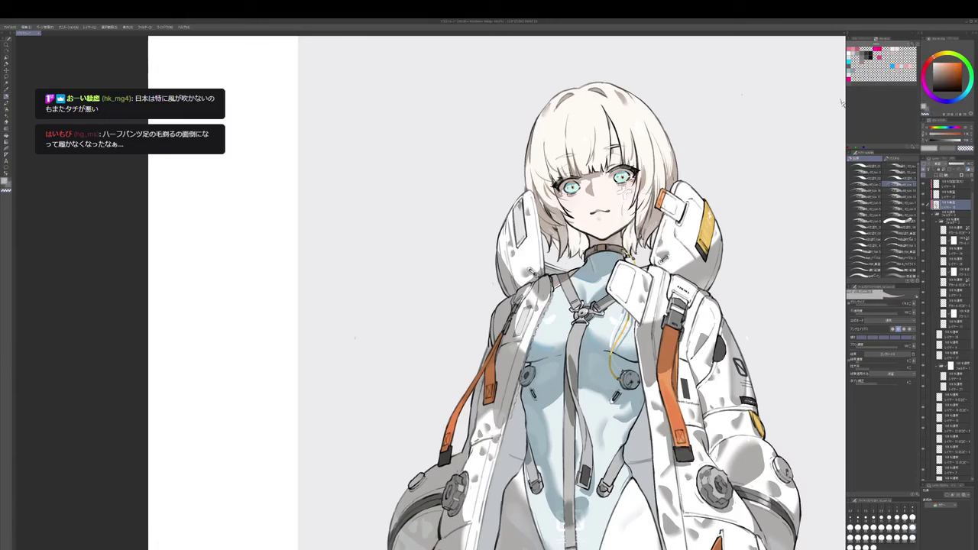
{"action": "key", "text": "ctrl+z"}
{"action": "left_click_drag", "start_coordinate": [622, 208], "coordinate": [621, 221]}
{"action": "left_click_drag", "start_coordinate": [841, 102], "coordinate": [838, 157]}
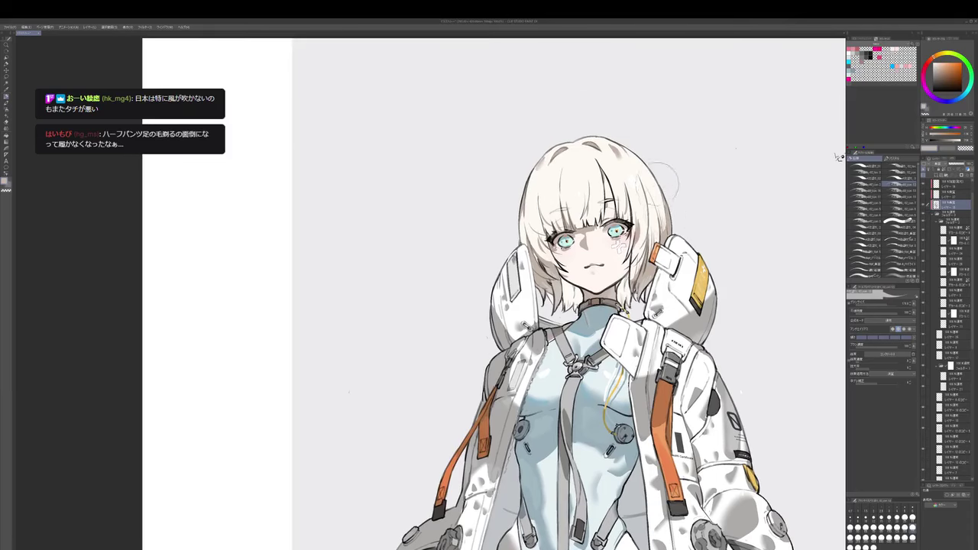
{"action": "left_click_drag", "start_coordinate": [628, 146], "coordinate": [659, 179]}
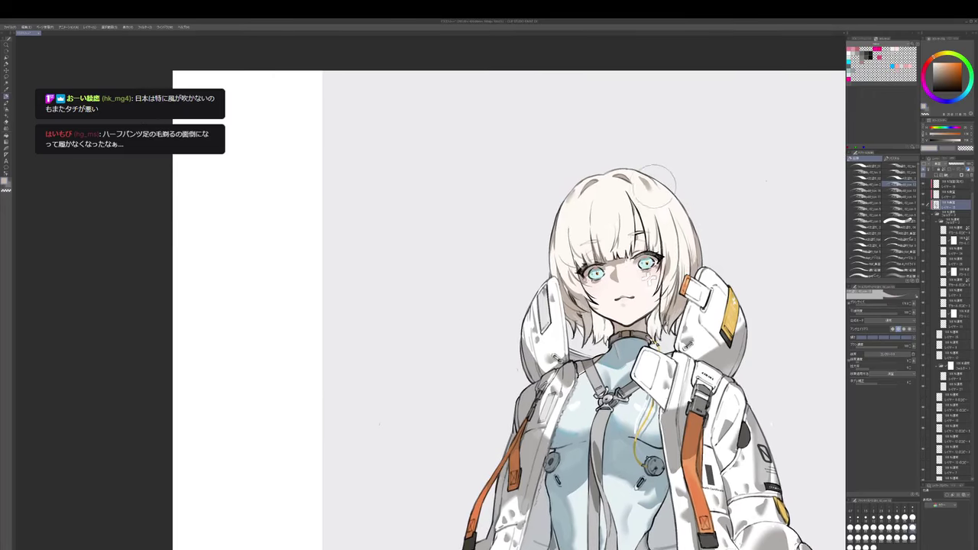
- Touch up the side of the hair with the eraser and pen, sampling the pale hair tone
{"action": "key", "text": "e"}
{"action": "key", "text": "p"}
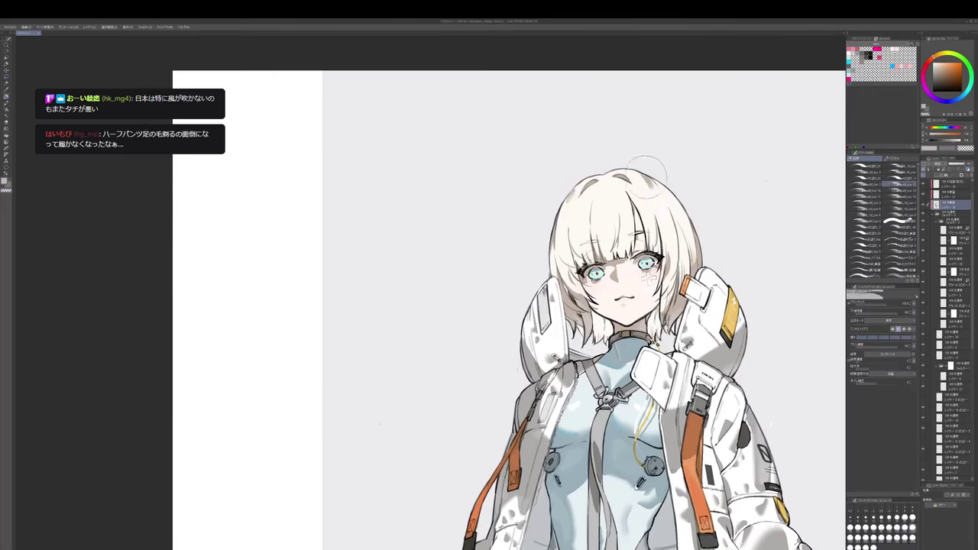
{"action": "mouse_move", "coordinate": [583, 210]}
{"action": "left_mouse_down"}
{"action": "mouse_move", "coordinate": [612, 185]}
{"action": "mouse_move", "coordinate": [602, 219]}
{"action": "left_mouse_up"}
{"action": "left_click", "coordinate": [605, 210], "text": "alt"}
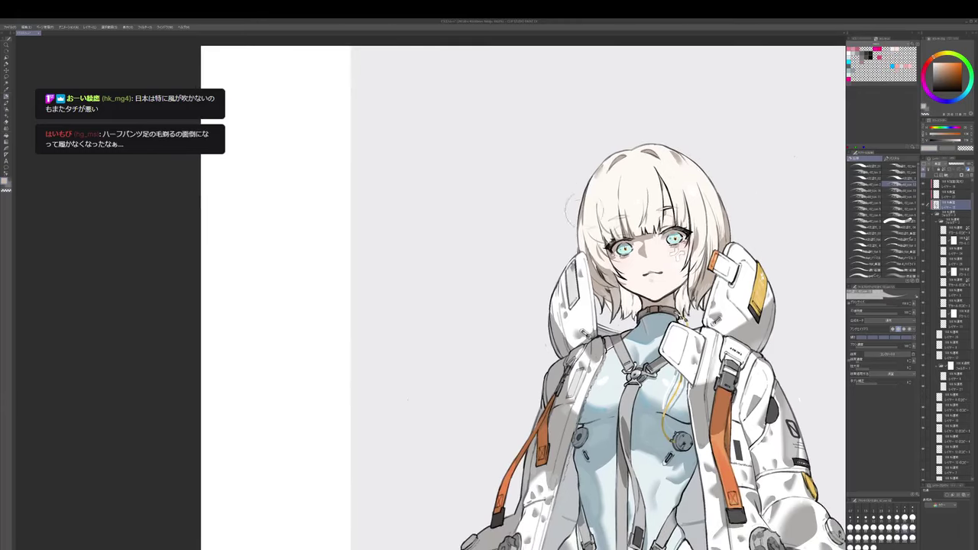
{"action": "scroll", "coordinate": [678, 198], "scroll_direction": "down", "scroll_amount": 1}
{"action": "left_click_drag", "start_coordinate": [678, 197], "coordinate": [664, 157]}
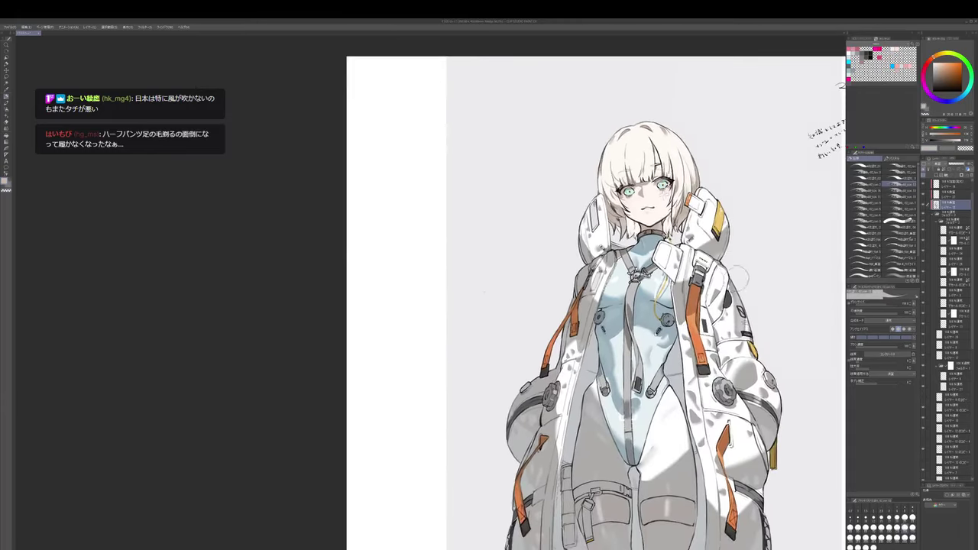
- Examine the coat, bodysuit and leg shading from the shoulders down to the coat hem
{"action": "left_click_drag", "start_coordinate": [738, 287], "coordinate": [749, 236]}
{"action": "left_click_drag", "start_coordinate": [733, 350], "coordinate": [683, 243]}
{"action": "left_click", "coordinate": [699, 205], "text": "alt"}
{"action": "scroll", "coordinate": [682, 243], "scroll_direction": "up", "scroll_amount": 1}
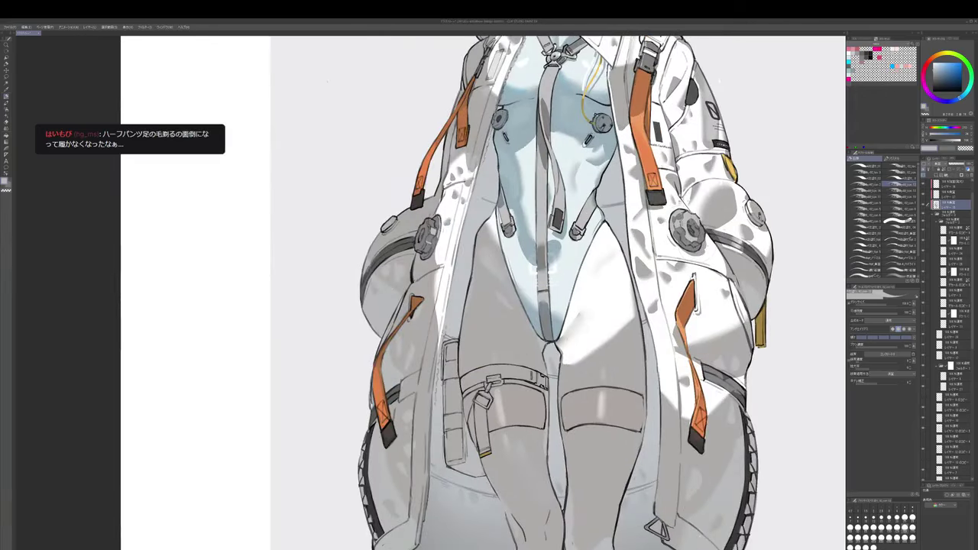
{"action": "left_click_drag", "start_coordinate": [666, 246], "coordinate": [842, 264]}
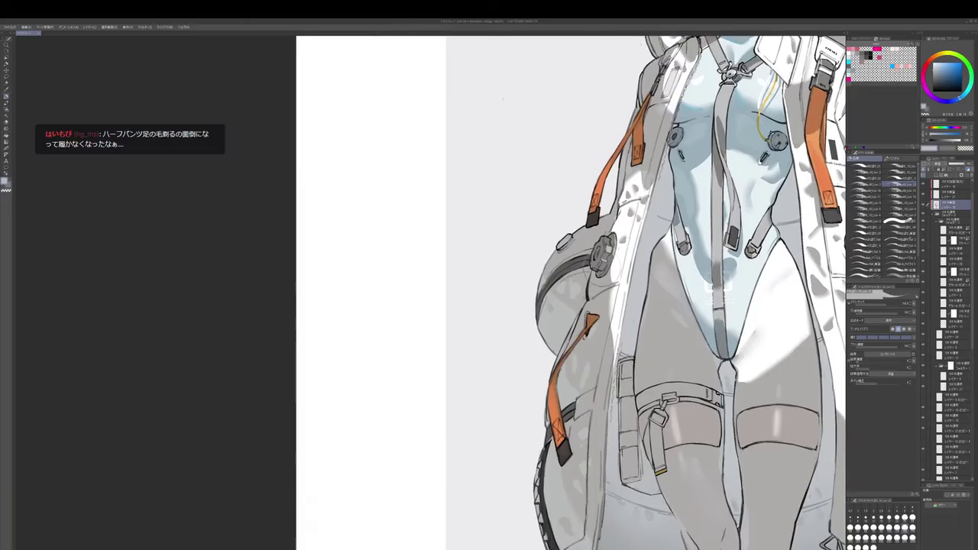
{"action": "scroll", "coordinate": [614, 253], "scroll_direction": "down", "scroll_amount": 1}
{"action": "left_click_drag", "start_coordinate": [613, 253], "coordinate": [584, 299]}
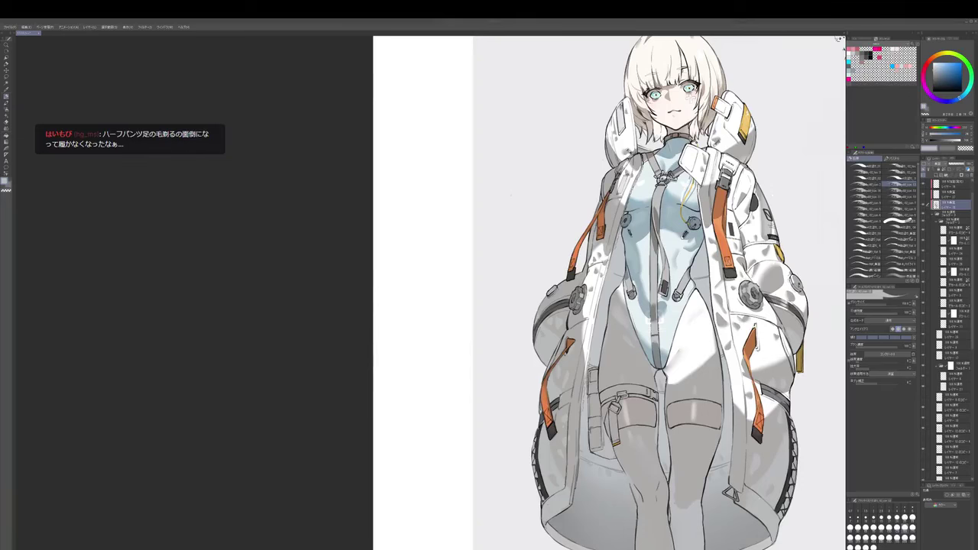
{"action": "left_click_drag", "start_coordinate": [668, 336], "coordinate": [647, 319]}
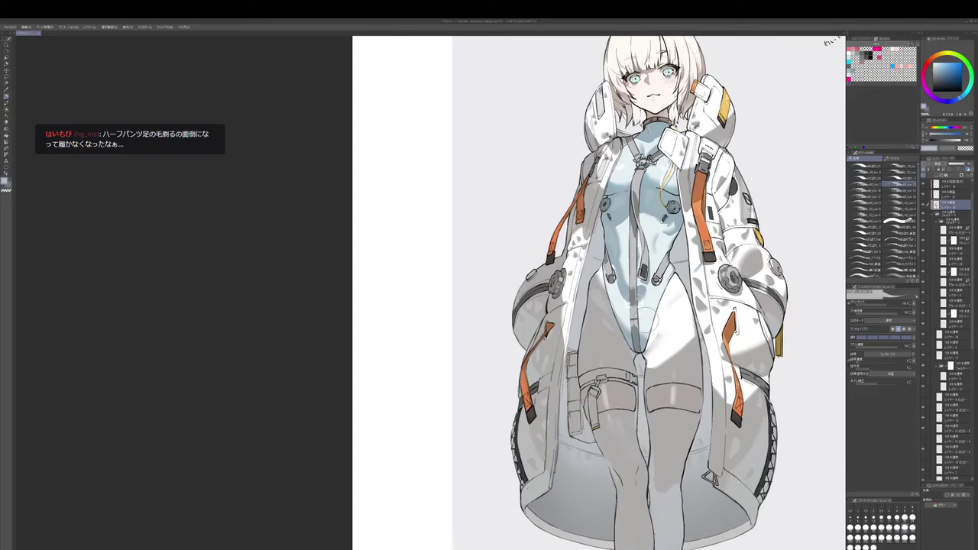
{"action": "left_click_drag", "start_coordinate": [648, 319], "coordinate": [626, 425]}
{"action": "scroll", "coordinate": [690, 218], "scroll_direction": "up", "scroll_amount": 1}
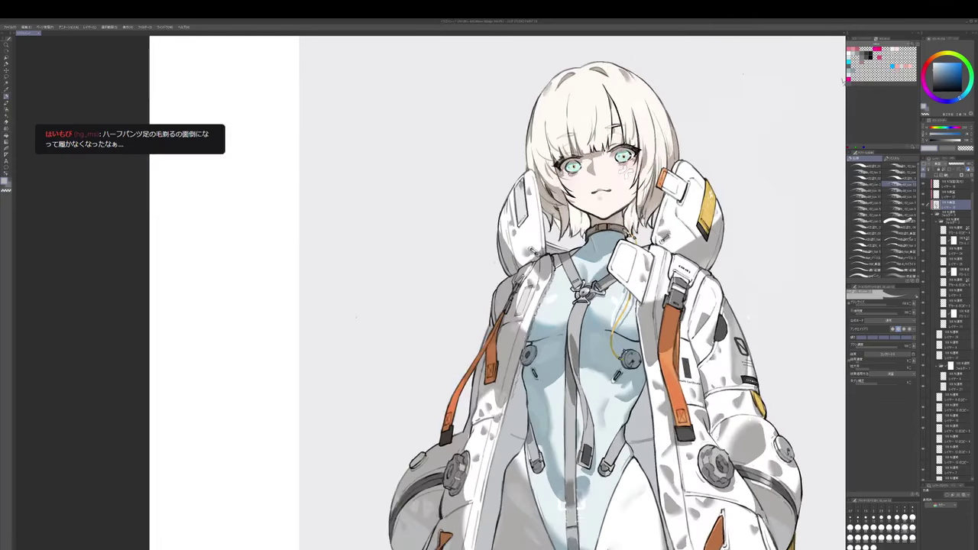
- Sample the warm grey from the hood, adjust the brush and eraser sizes and touch up the cheek below the eye
{"action": "left_click", "coordinate": [698, 238], "text": "alt"}
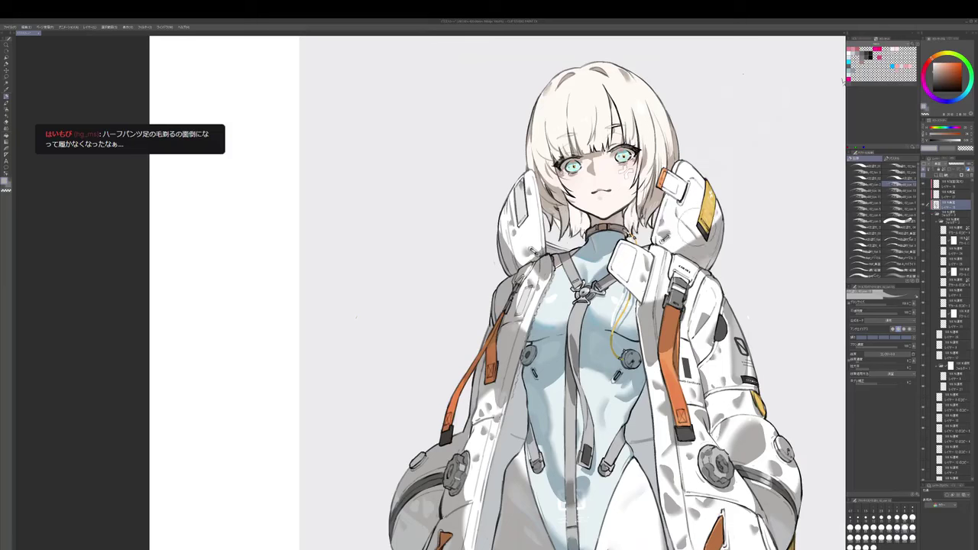
{"action": "key", "text": "bracketright"}
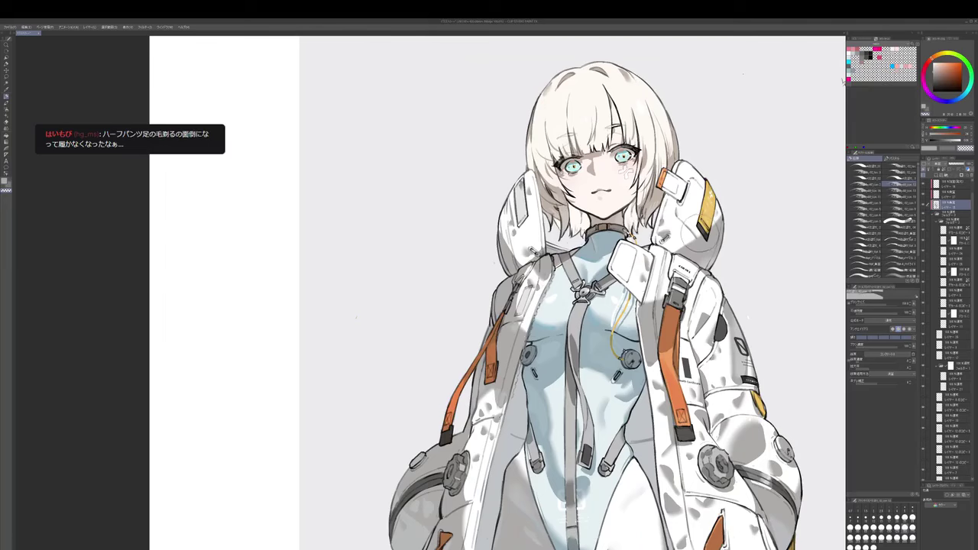
{"action": "key", "text": "e"}
{"action": "key", "text": "bracketleft"}
{"action": "key", "text": "bracketleft"}
{"action": "key", "text": "bracketleft"}
{"action": "key", "text": "bracketleft"}
{"action": "key", "text": "bracketleft"}
{"action": "key", "text": "p"}
{"action": "left_click_drag", "start_coordinate": [581, 290], "coordinate": [612, 341]}
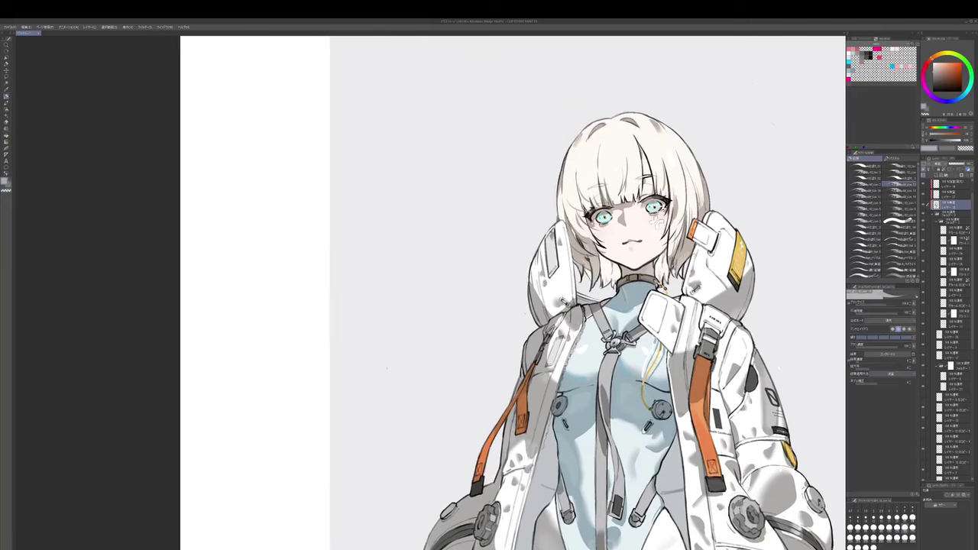
{"action": "left_click_drag", "start_coordinate": [656, 221], "coordinate": [657, 226]}
- Sample the bodysuit's light blue, enlarge the brush by two steps and touch up around the chest dial next to the coat's edge
{"action": "scroll", "coordinate": [714, 294], "scroll_direction": "down", "scroll_amount": 1}
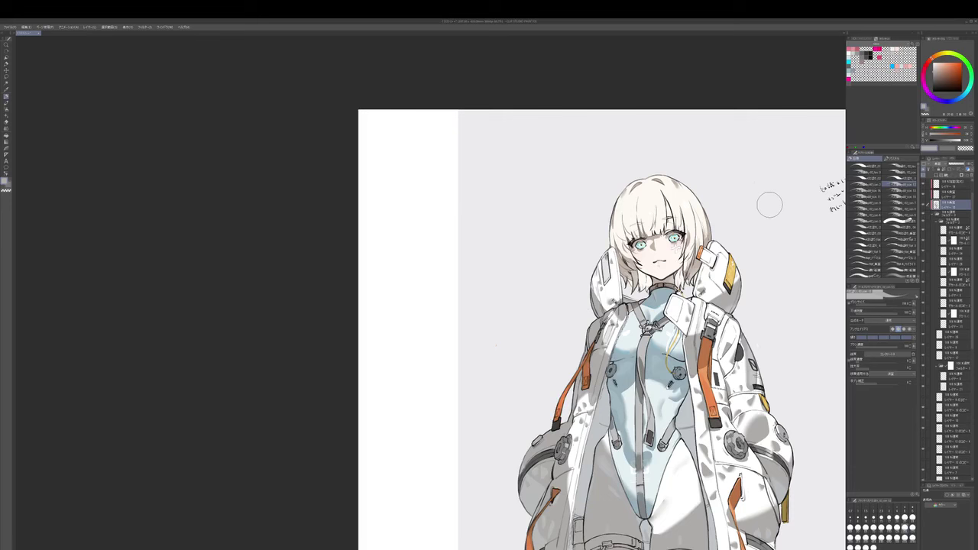
{"action": "scroll", "coordinate": [770, 204], "scroll_direction": "down", "scroll_amount": 3}
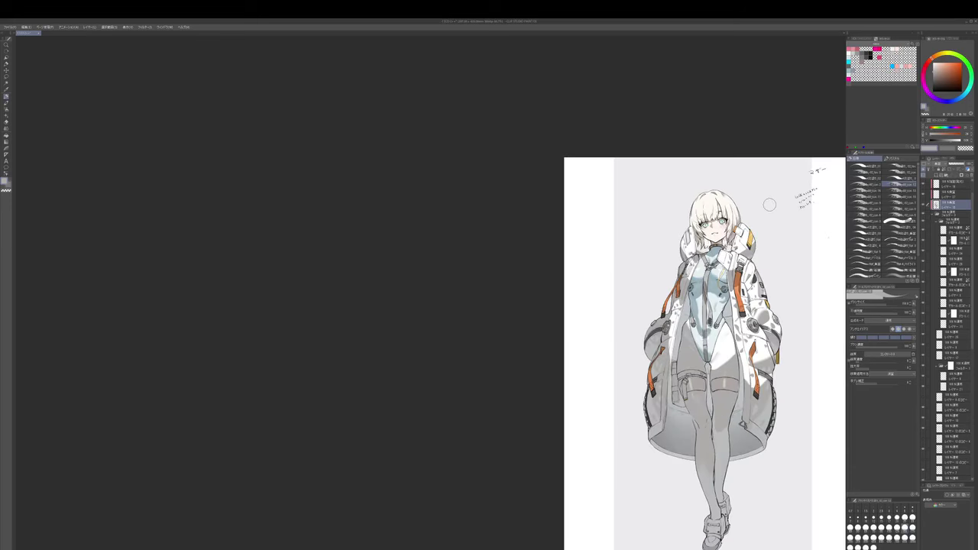
{"action": "scroll", "coordinate": [770, 204], "scroll_direction": "up", "scroll_amount": 4}
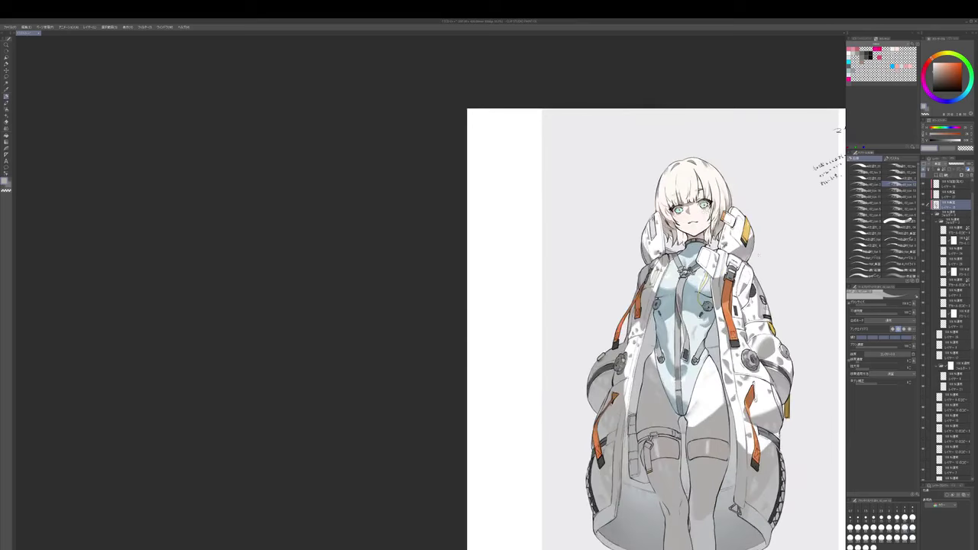
{"action": "left_click", "coordinate": [648, 302], "text": "alt"}
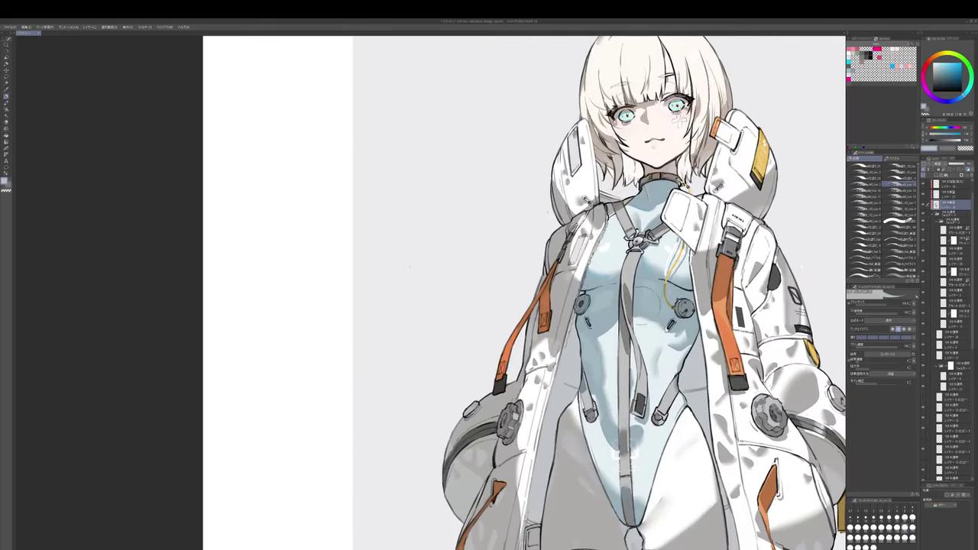
{"action": "key", "text": "]"}
{"action": "key", "text": "]"}
{"action": "left_click_drag", "start_coordinate": [651, 314], "coordinate": [662, 292]}
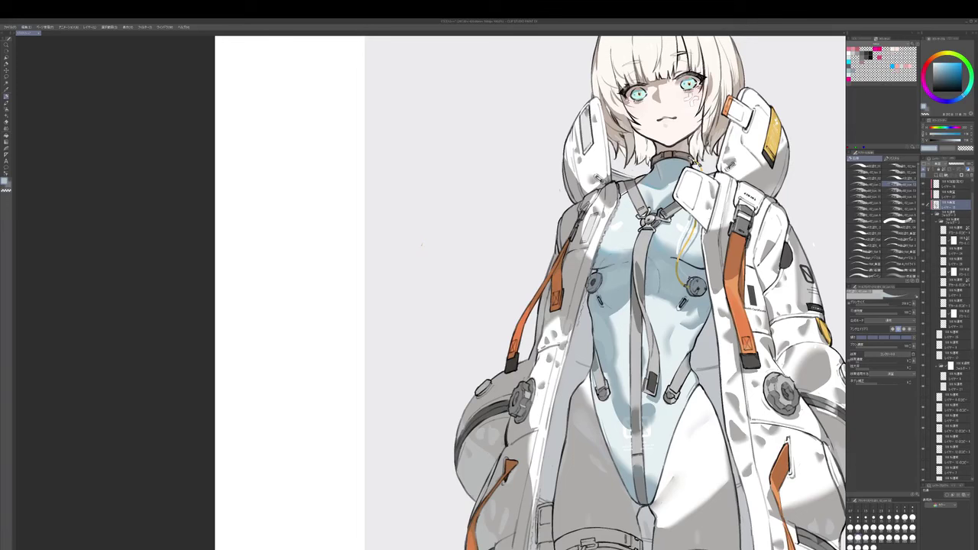
{"action": "key", "text": "e"}
{"action": "key", "text": "p"}
{"action": "left_click_drag", "start_coordinate": [596, 278], "coordinate": [600, 278]}
- Blend the bodysuit's chest shading with a blending tool enlarged by five steps and touch up its collar with the pen
{"action": "key", "text": "j"}
{"action": "key", "text": "bracketright"}
{"action": "key", "text": "bracketright"}
{"action": "key", "text": "bracketright"}
{"action": "key", "text": "bracketright"}
{"action": "key", "text": "bracketright"}
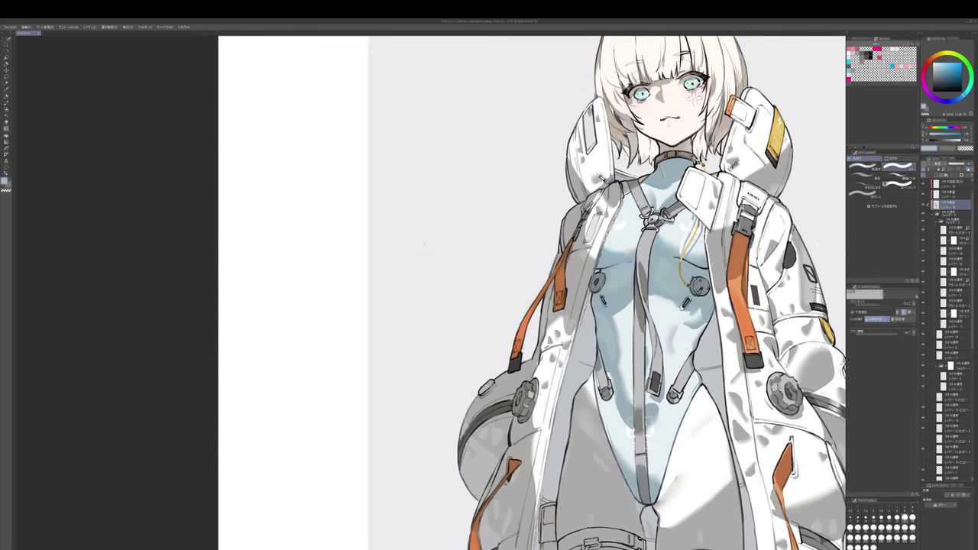
{"action": "key", "text": "p"}
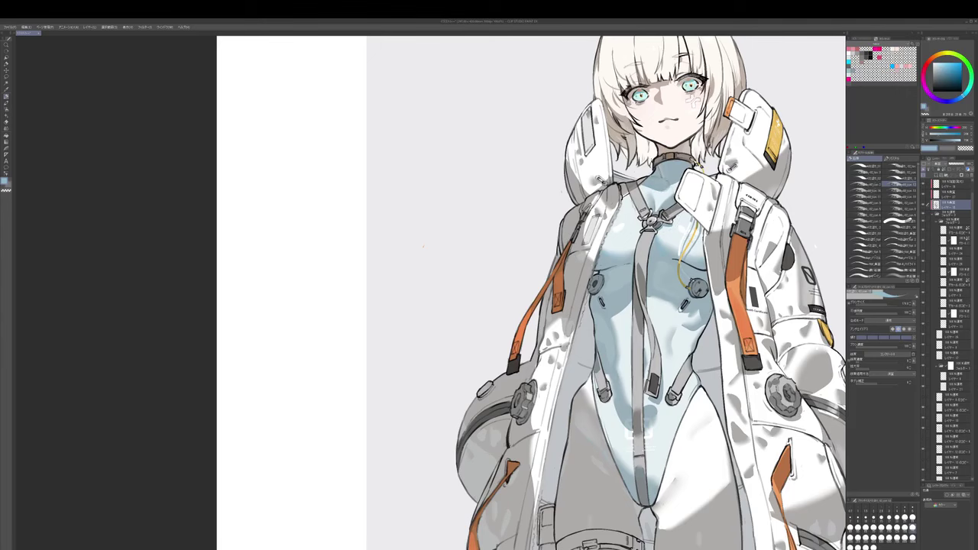
{"action": "key", "text": "e"}
{"action": "mouse_move", "coordinate": [655, 194]}
{"action": "left_mouse_down"}
{"action": "mouse_move", "coordinate": [654, 209]}
{"action": "mouse_move", "coordinate": [658, 201]}
{"action": "left_mouse_up"}
{"action": "key", "text": "p"}
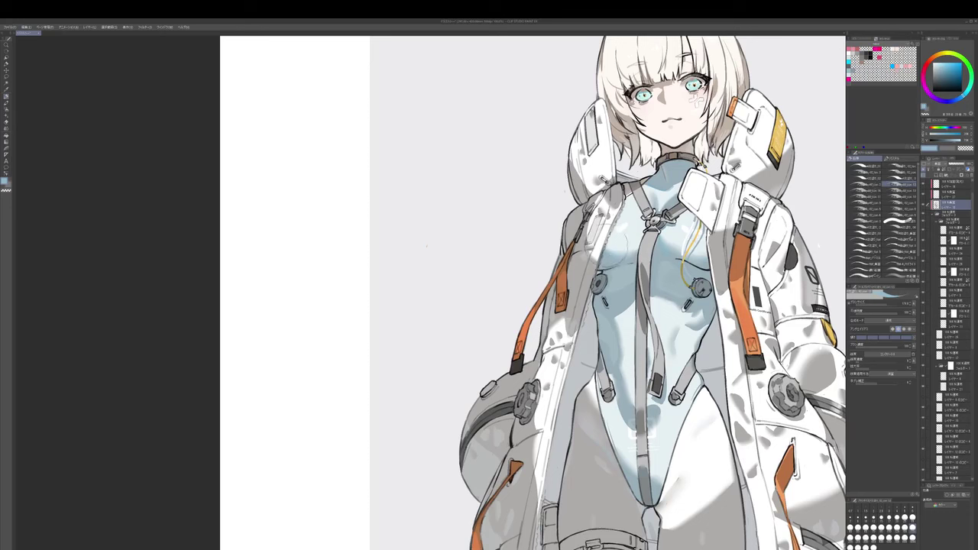
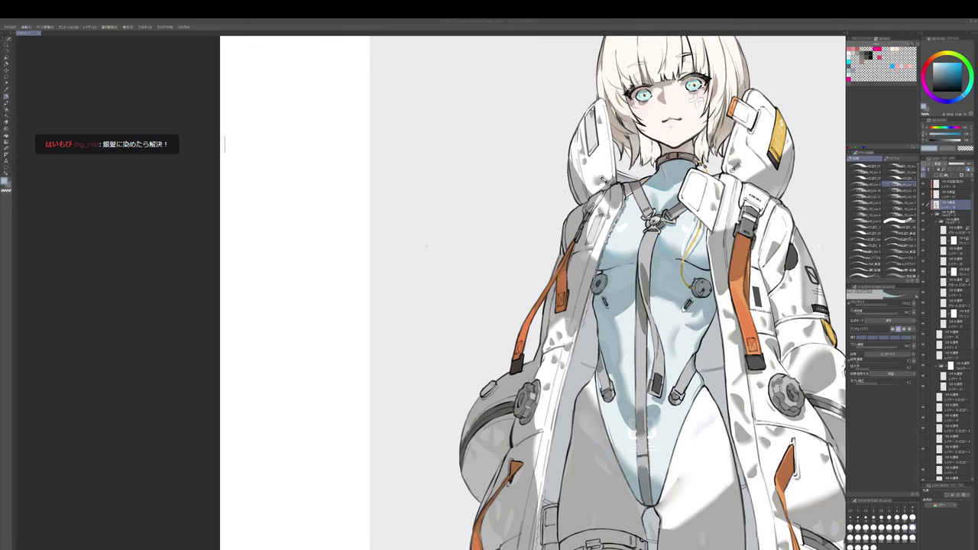
- Switch to the other pen set, enlarge the tip by several steps and paint blue shading on the bodysuit's torso
{"action": "mouse_move", "coordinate": [787, 226]}
{"action": "left_mouse_down"}
{"action": "mouse_move", "coordinate": [762, 254]}
{"action": "mouse_move", "coordinate": [751, 300]}
{"action": "left_mouse_up"}
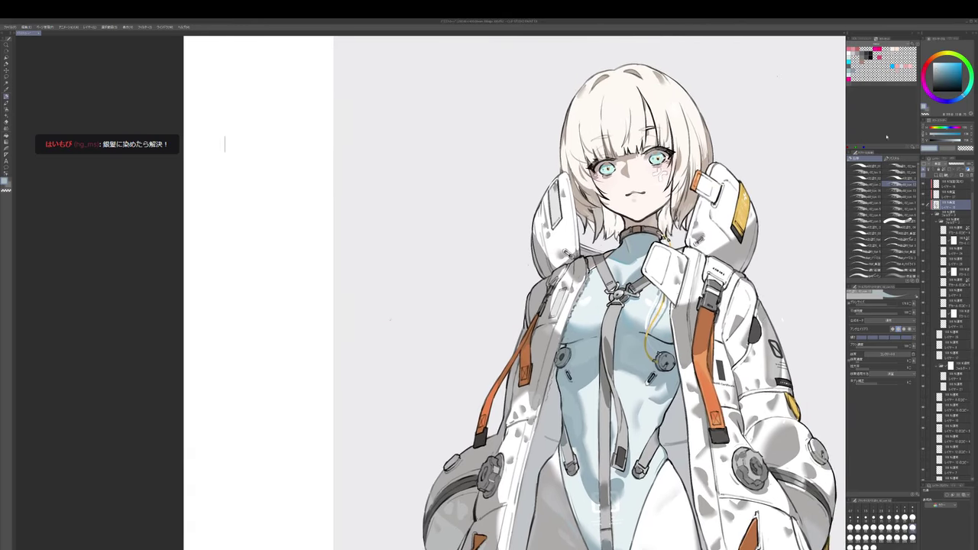
{"action": "scroll", "coordinate": [749, 275], "scroll_direction": "up", "scroll_amount": 1}
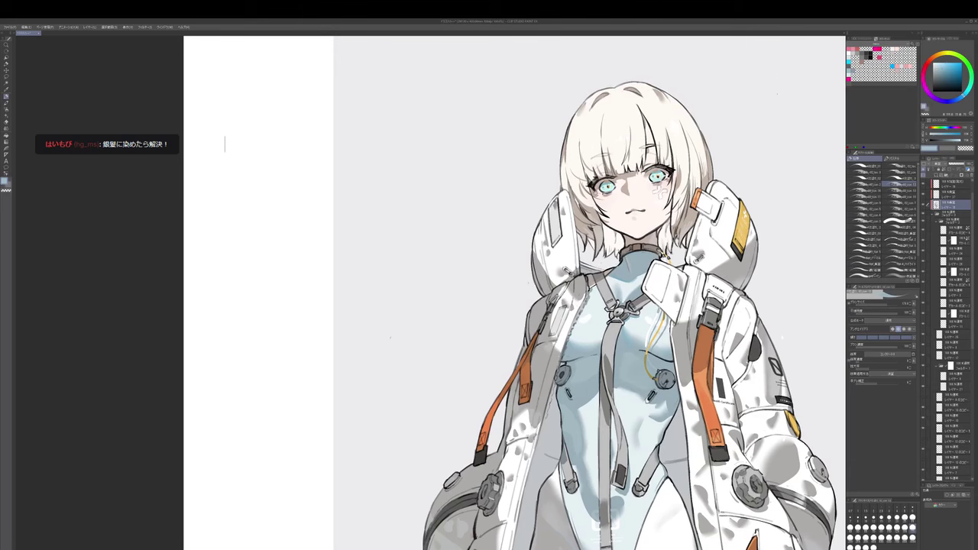
{"action": "left_click_drag", "start_coordinate": [784, 240], "coordinate": [775, 255]}
{"action": "key", "text": "p"}
{"action": "key", "text": "bracketright"}
{"action": "key", "text": "bracketright"}
{"action": "key", "text": "bracketright"}
{"action": "key", "text": "bracketright"}
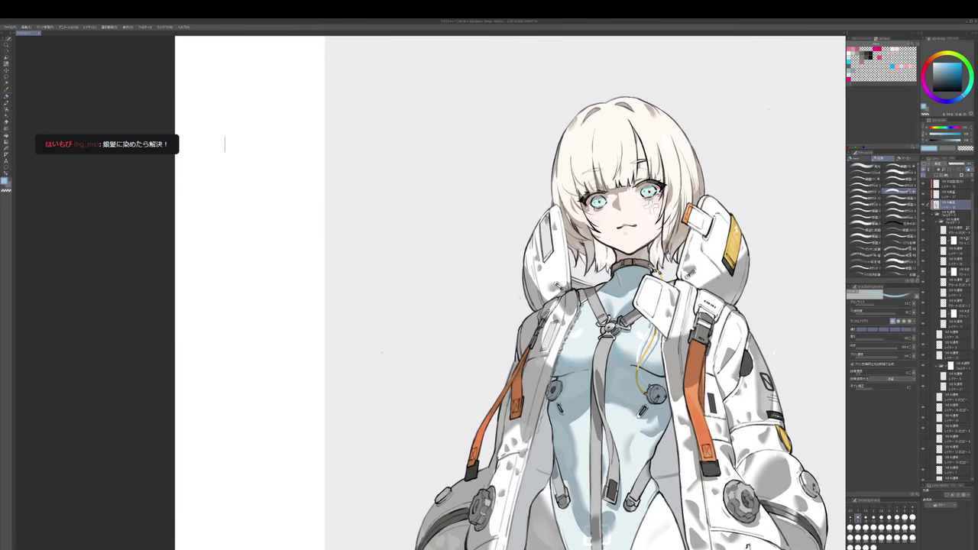
{"action": "left_click_drag", "start_coordinate": [580, 416], "coordinate": [655, 327]}
{"action": "key", "text": "bracketright"}
{"action": "key", "text": "bracketright"}
{"action": "key", "text": "bracketright"}
{"action": "key", "text": "bracketright"}
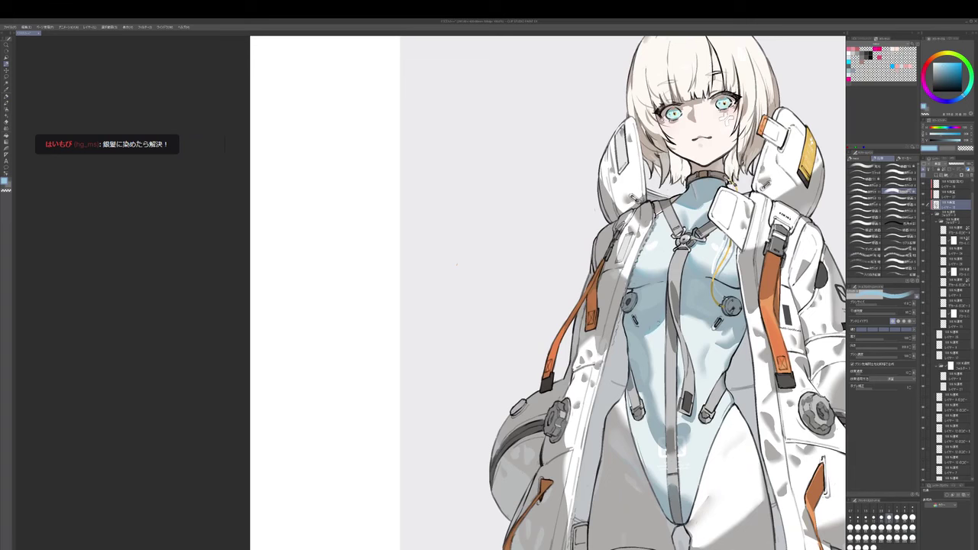
{"action": "scroll", "coordinate": [665, 290], "scroll_direction": "down", "scroll_amount": 2}
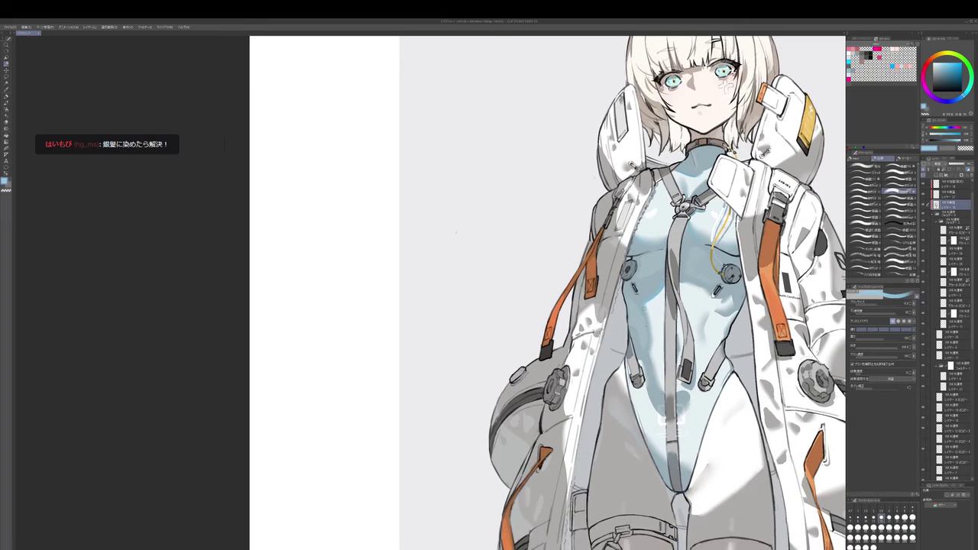
- Alternate between the blending tool and the pen, enlarge the tip by several steps and deepen the blue shading along the waist
{"action": "key", "text": "j"}
{"action": "key", "text": "p"}
{"action": "key", "text": "bracketright"}
{"action": "key", "text": "bracketright"}
{"action": "key", "text": "bracketright"}
{"action": "key", "text": "bracketright"}
{"action": "key", "text": "bracketright"}
{"action": "key", "text": "bracketright"}
{"action": "key", "text": "bracketright"}
{"action": "key", "text": "bracketright"}
{"action": "left_click_drag", "start_coordinate": [687, 288], "coordinate": [705, 239]}
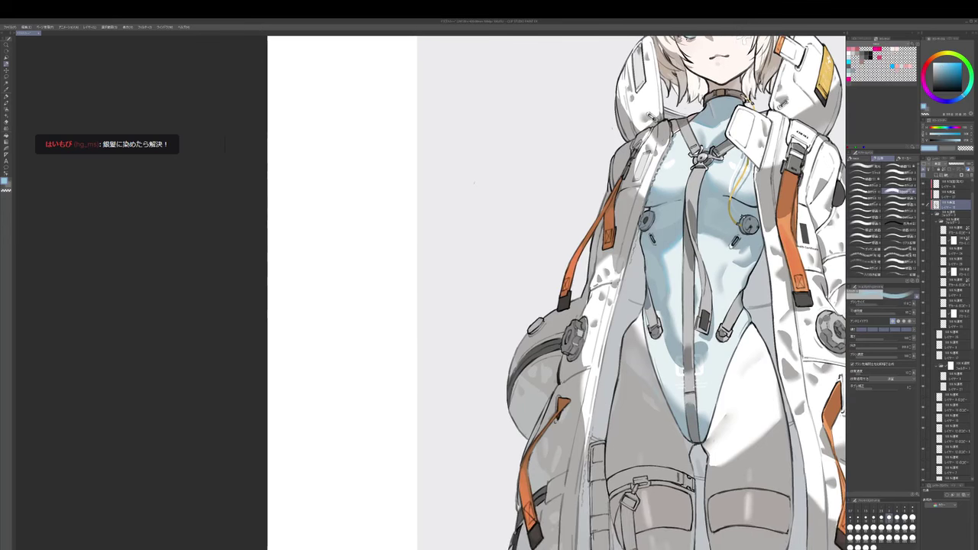
- Soften the waist shading with the blending tool and rework it with a larger pen beside the central strap
{"action": "key", "text": "e"}
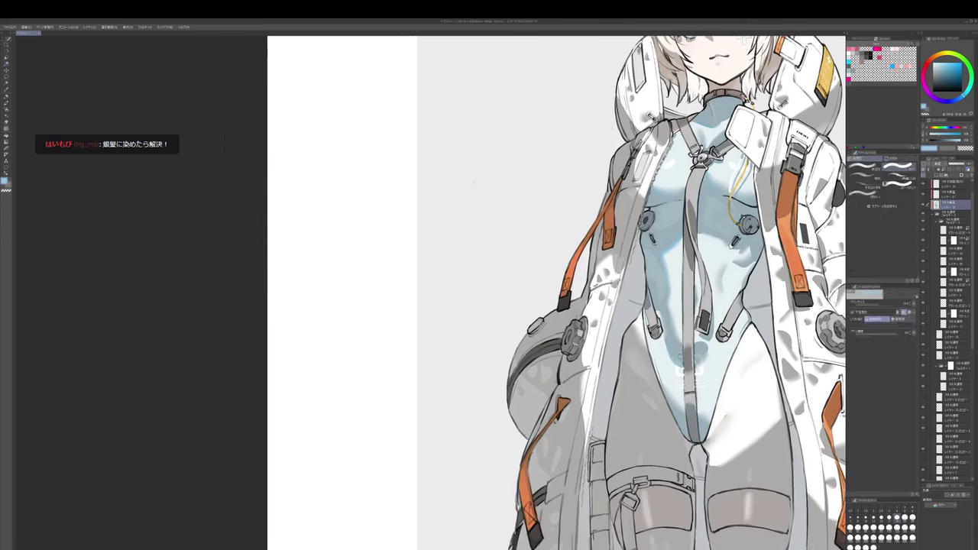
{"action": "key", "text": "p"}
{"action": "left_click_drag", "start_coordinate": [667, 320], "coordinate": [680, 325]}
{"action": "key", "text": "bracketright"}
{"action": "key", "text": "bracketright"}
{"action": "key", "text": "bracketright"}
{"action": "key", "text": "bracketright"}
{"action": "key", "text": "bracketright"}
{"action": "key", "text": "bracketright"}
{"action": "key", "text": "bracketright"}
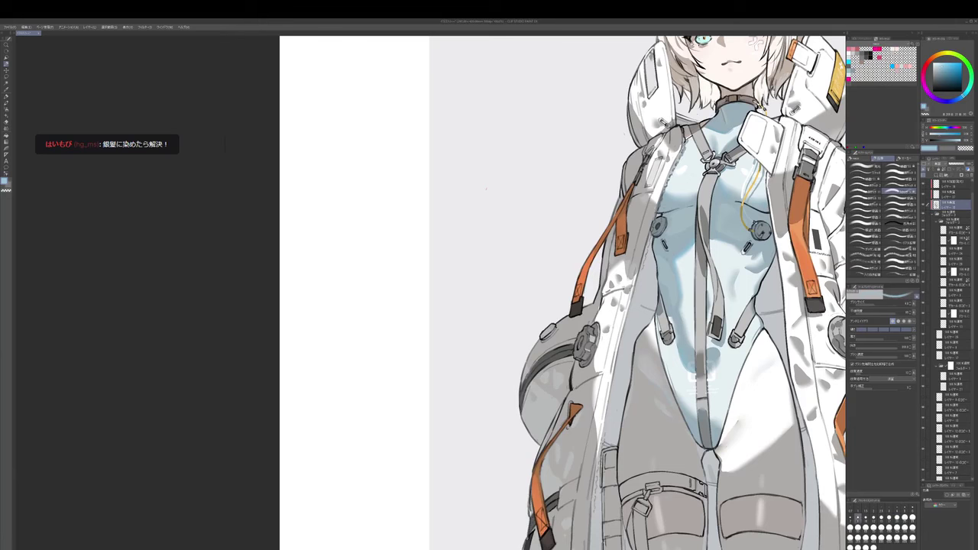
{"action": "key", "text": "bracketright"}
{"action": "key", "text": "bracketright"}
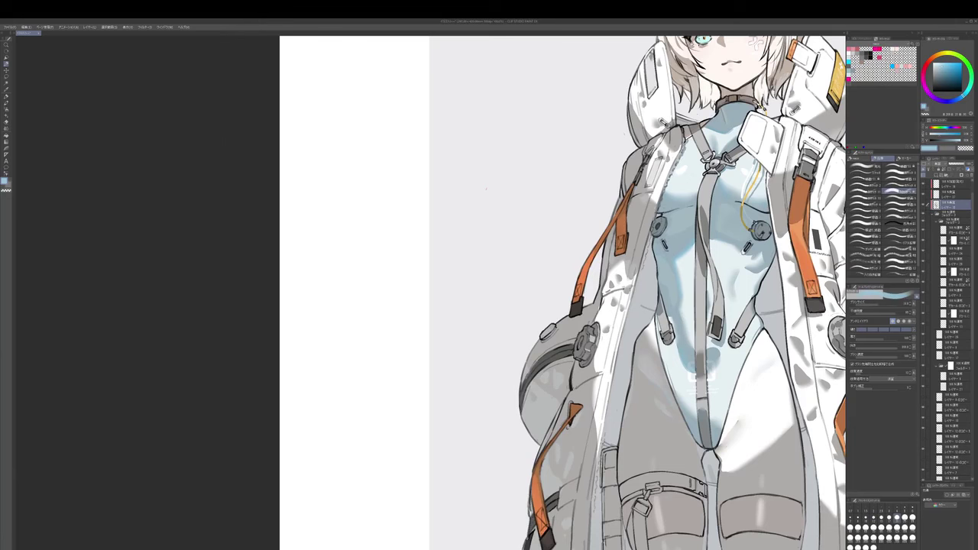
- Refine the shading on the lower bodysuit, shrinking the pen tip by three steps and enlarging it again
{"action": "mouse_move", "coordinate": [764, 250]}
{"action": "left_mouse_down"}
{"action": "mouse_move", "coordinate": [741, 232]}
{"action": "mouse_move", "coordinate": [756, 168]}
{"action": "left_mouse_up"}
{"action": "key", "text": "bracketleft"}
{"action": "key", "text": "bracketleft"}
{"action": "key", "text": "bracketleft"}
{"action": "scroll", "coordinate": [758, 204], "scroll_direction": "down", "scroll_amount": 1}
{"action": "scroll", "coordinate": [730, 230], "scroll_direction": "up", "scroll_amount": 1}
{"action": "key", "text": "bracketright"}
{"action": "key", "text": "bracketright"}
{"action": "key", "text": "bracketright"}
{"action": "key", "text": "bracketright"}
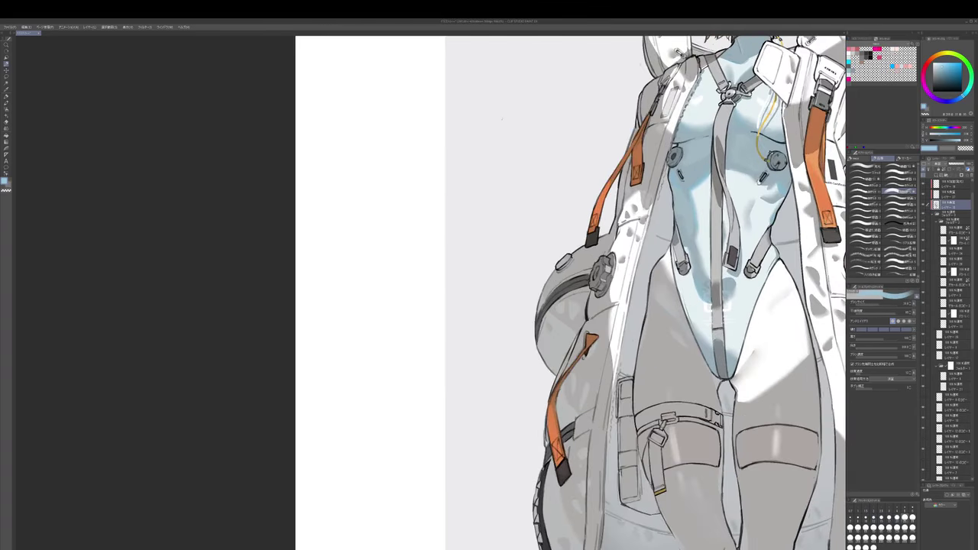
{"action": "key", "text": "bracketright"}
- Pick a pink tone and a pale warm grey for touching up the figure, changing tools and tip sizes between them
{"action": "left_click_drag", "start_coordinate": [753, 385], "coordinate": [748, 337]}
{"action": "scroll", "coordinate": [755, 363], "scroll_direction": "down", "scroll_amount": 1}
{"action": "key", "text": "ctrl+minus"}
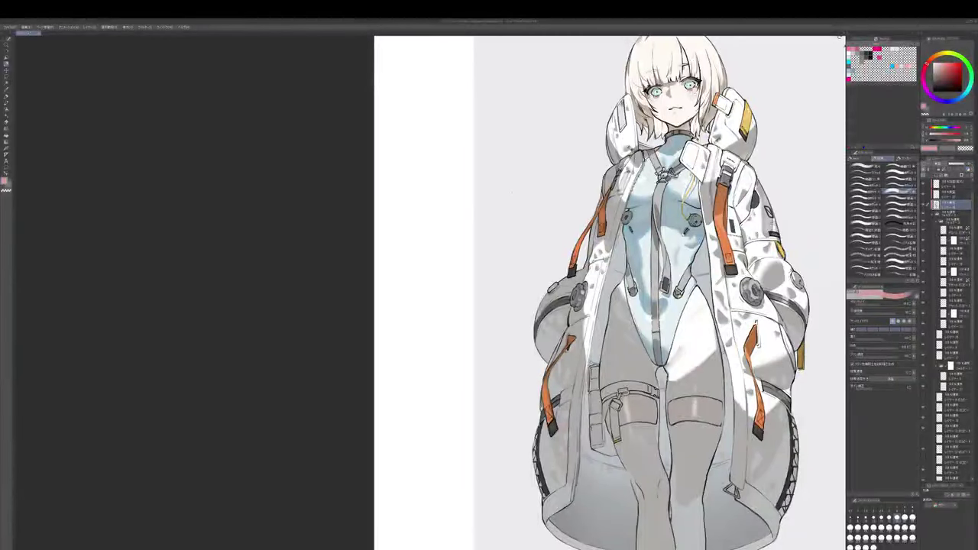
{"action": "left_click_drag", "start_coordinate": [665, 305], "coordinate": [638, 333]}
{"action": "key", "text": "bracketright"}
{"action": "key", "text": "bracketright"}
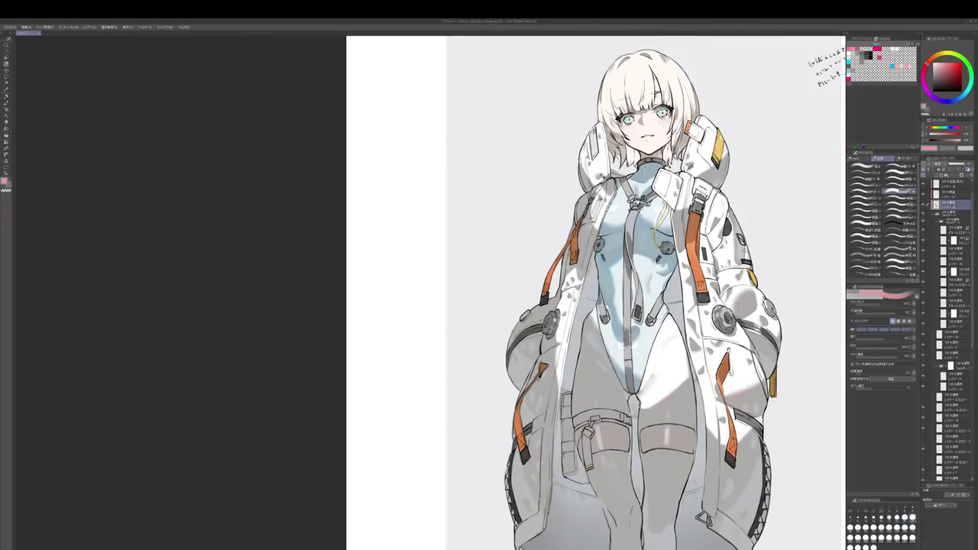
{"action": "key", "text": "bracketleft"}
{"action": "key", "text": "bracketleft"}
{"action": "key", "text": "e"}
{"action": "key", "text": "bracketright"}
{"action": "key", "text": "bracketright"}
{"action": "key", "text": "b"}
{"action": "key", "text": "bracketright"}
{"action": "key", "text": "bracketright"}
{"action": "key", "text": "bracketright"}
{"action": "key", "text": "bracketright"}
{"action": "key", "text": "bracketright"}
{"action": "key", "text": "bracketright"}
{"action": "key", "text": "bracketright"}
{"action": "key", "text": "bracketright"}
{"action": "key", "text": "bracketright"}
{"action": "key", "text": "bracketright"}
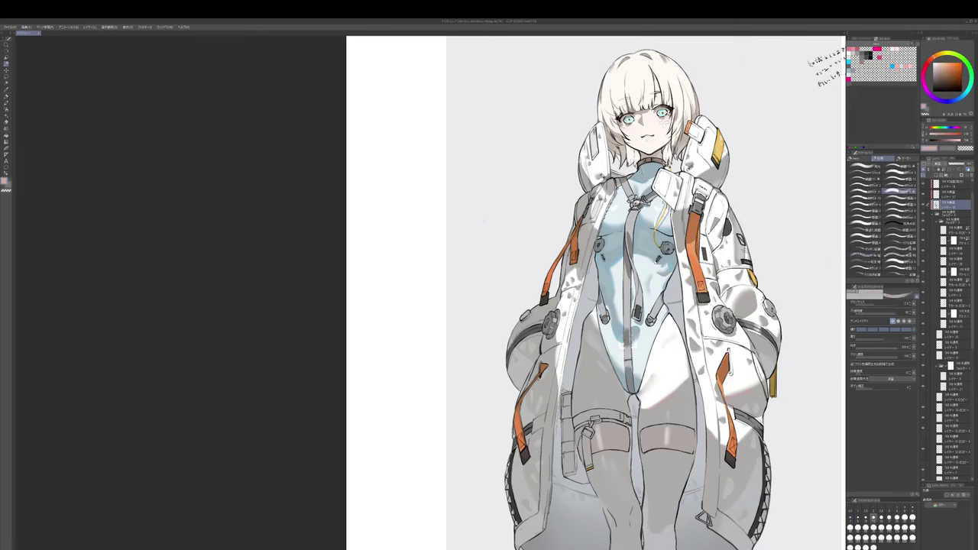
- Brush soft warm-grey shading over the coat, adjusting the brush size between strokes
{"action": "key", "text": "bracketright"}
{"action": "left_click_drag", "start_coordinate": [684, 208], "coordinate": [744, 219]}
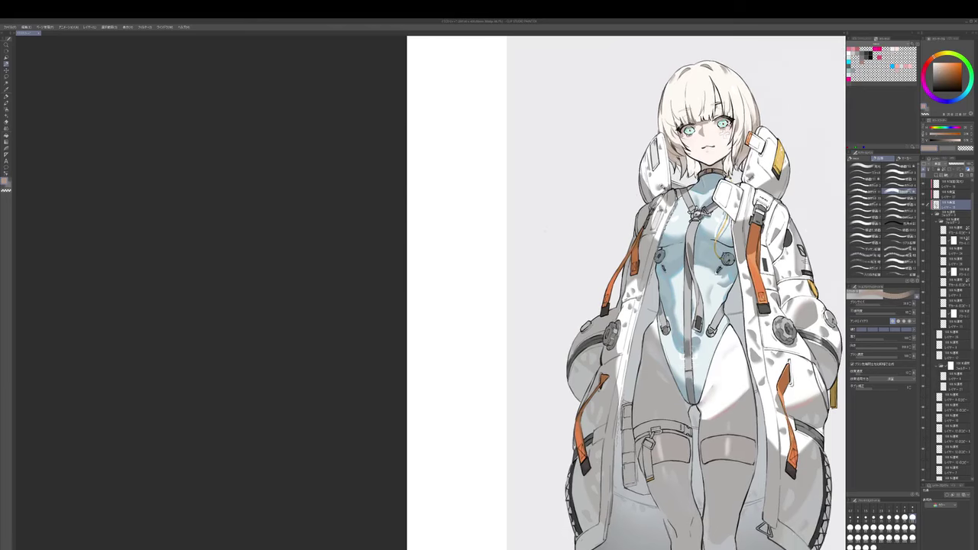
{"action": "left_click_drag", "start_coordinate": [699, 260], "coordinate": [663, 213]}
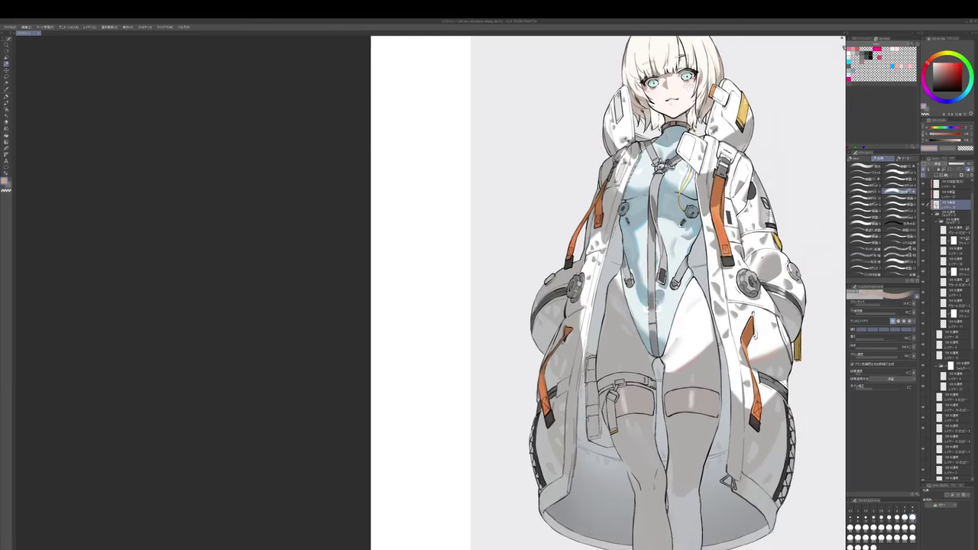
{"action": "key", "text": "bracketright"}
{"action": "key", "text": "bracketleft"}
{"action": "key", "text": "bracketleft"}
{"action": "key", "text": "bracketright"}
{"action": "left_click_drag", "start_coordinate": [622, 190], "coordinate": [635, 164]}
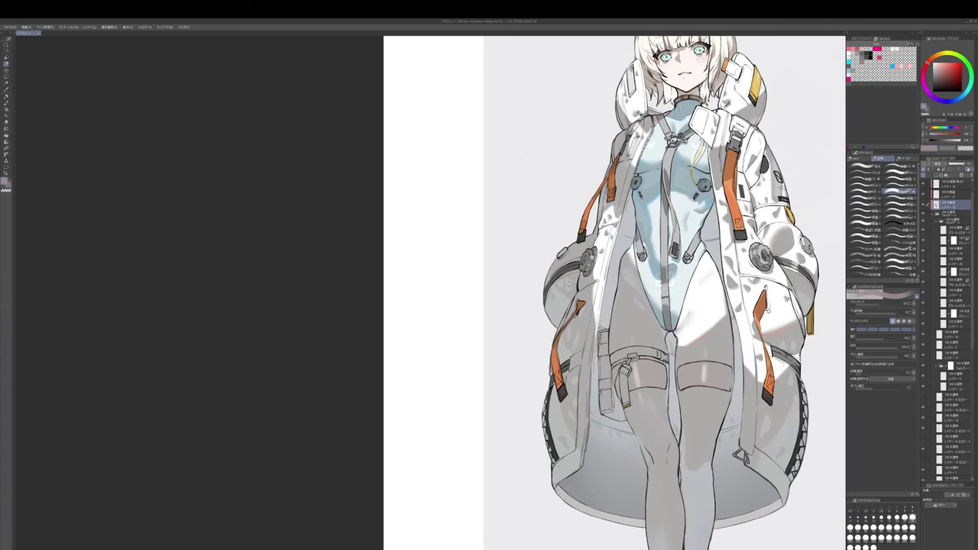
{"action": "left_click_drag", "start_coordinate": [584, 321], "coordinate": [587, 316]}
{"action": "key", "text": "bracketleft"}
{"action": "key", "text": "bracketleft"}
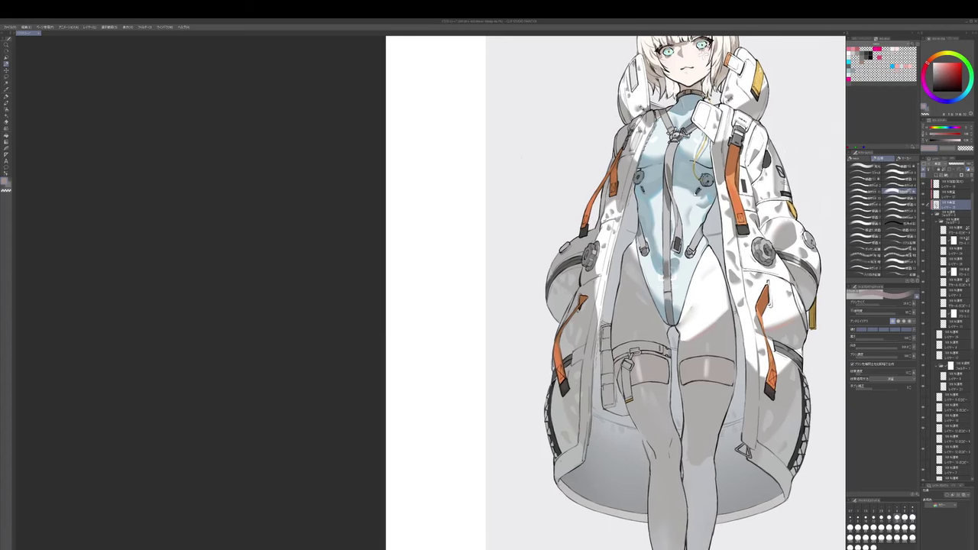
- Choose a muted pink, tint the coat's front edges with it, and undo the stray stroke near the shoulder
{"action": "left_click", "coordinate": [941, 70]}
{"action": "left_click_drag", "start_coordinate": [600, 308], "coordinate": [597, 327]}
{"action": "left_click_drag", "start_coordinate": [602, 263], "coordinate": [595, 276]}
{"action": "left_click_drag", "start_coordinate": [672, 252], "coordinate": [650, 282]}
{"action": "key", "text": "]"}
{"action": "left_click_drag", "start_coordinate": [752, 197], "coordinate": [754, 212]}
{"action": "key", "text": "["}
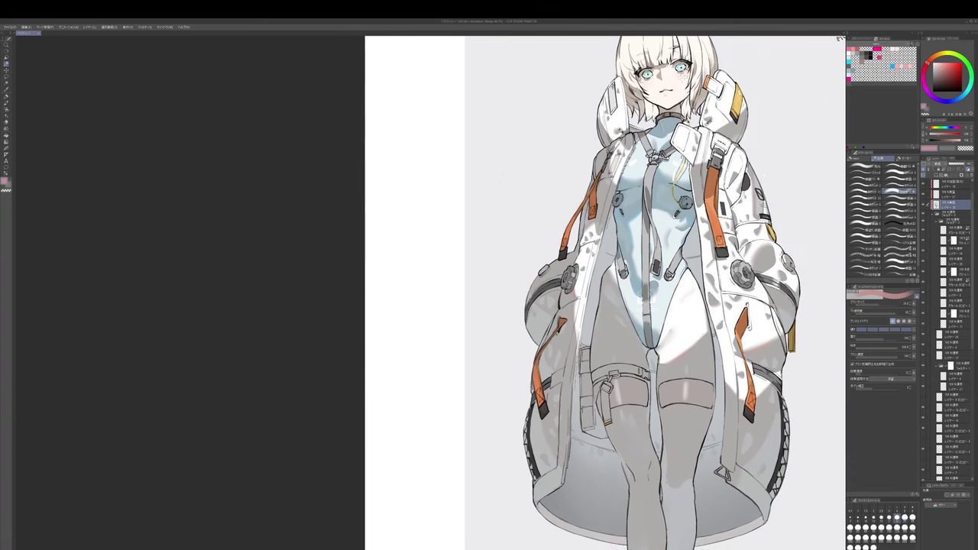
{"action": "key", "text": "]"}
{"action": "left_click_drag", "start_coordinate": [620, 143], "coordinate": [626, 151]}
{"action": "key", "text": "ctrl+z"}
{"action": "mouse_move", "coordinate": [680, 347]}
{"action": "left_mouse_down"}
{"action": "mouse_move", "coordinate": [687, 267]}
{"action": "mouse_move", "coordinate": [707, 246]}
{"action": "left_mouse_up"}
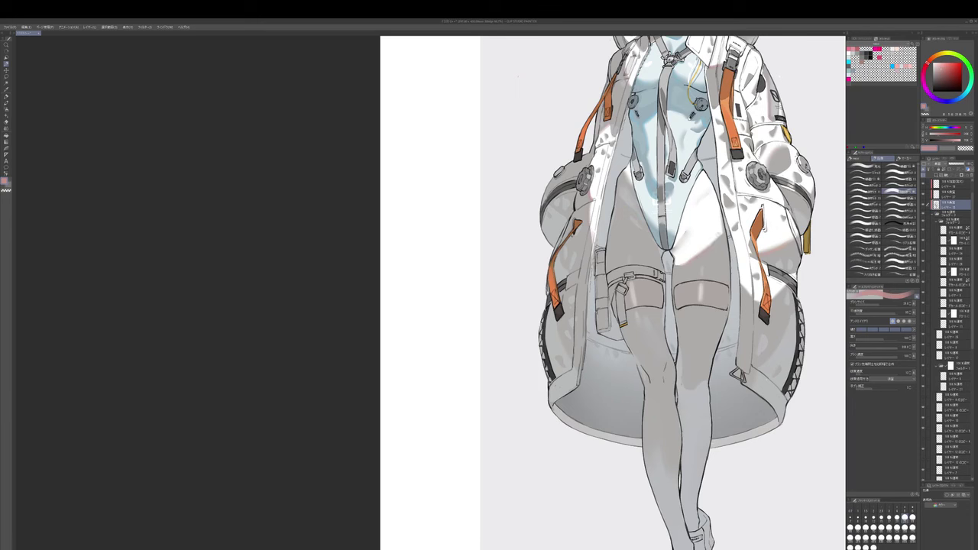
{"action": "key", "text": "j"}
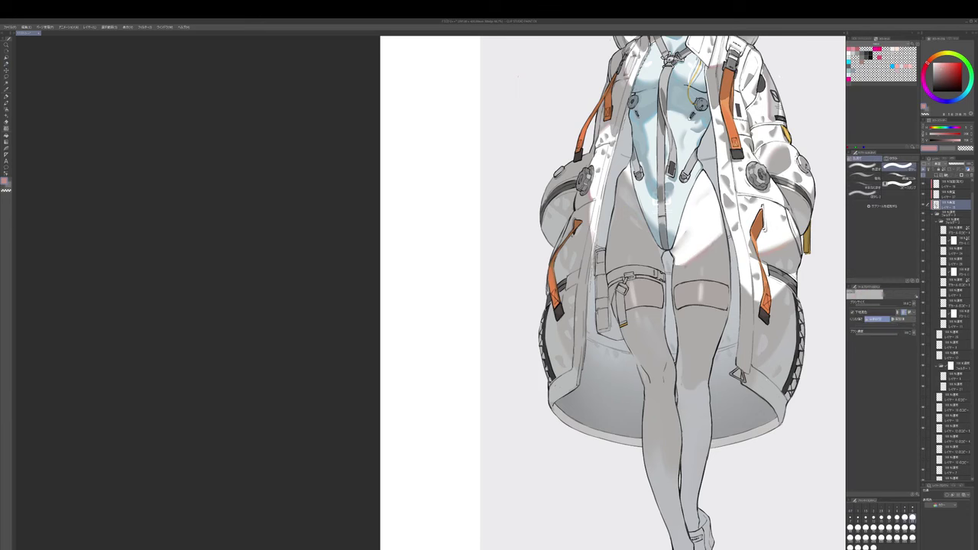
{"action": "key", "text": "p"}
{"action": "left_click_drag", "start_coordinate": [703, 240], "coordinate": [705, 298]}
- Sample the bodysuit's light blue and paint soft colour over the torso with a larger brush
{"action": "left_click", "coordinate": [688, 264], "text": "alt"}
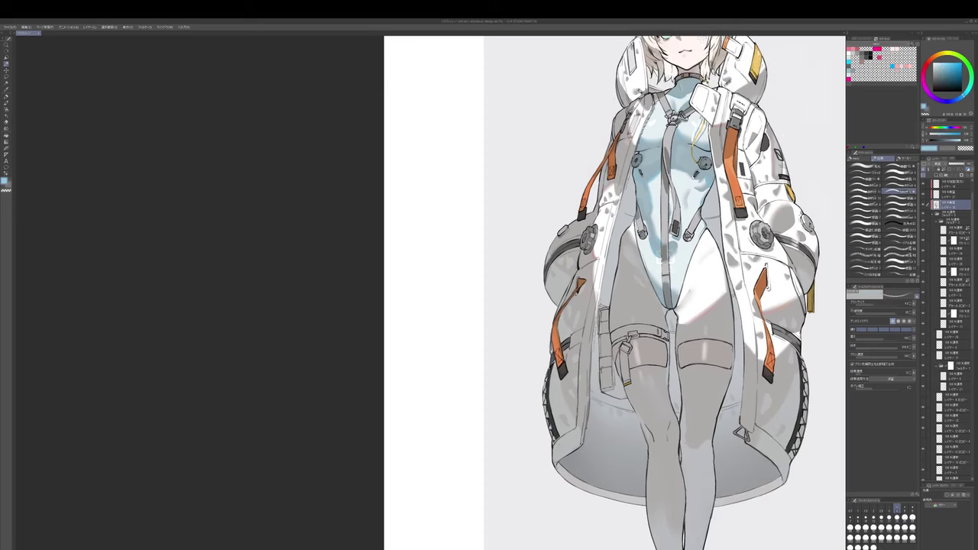
{"action": "key", "text": "bracketright"}
{"action": "key", "text": "bracketright"}
{"action": "key", "text": "bracketright"}
{"action": "key", "text": "bracketright"}
{"action": "key", "text": "bracketright"}
{"action": "key", "text": "bracketright"}
{"action": "key", "text": "bracketright"}
{"action": "left_click_drag", "start_coordinate": [664, 261], "coordinate": [644, 317]}
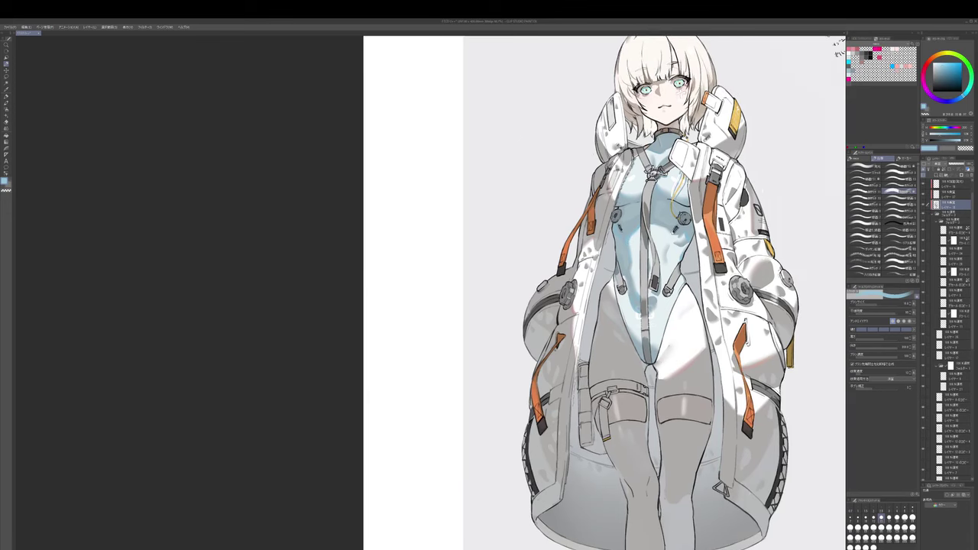
{"action": "key", "text": "bracketleft"}
{"action": "key", "text": "bracketright"}
{"action": "key", "text": "bracketright"}
{"action": "key", "text": "bracketright"}
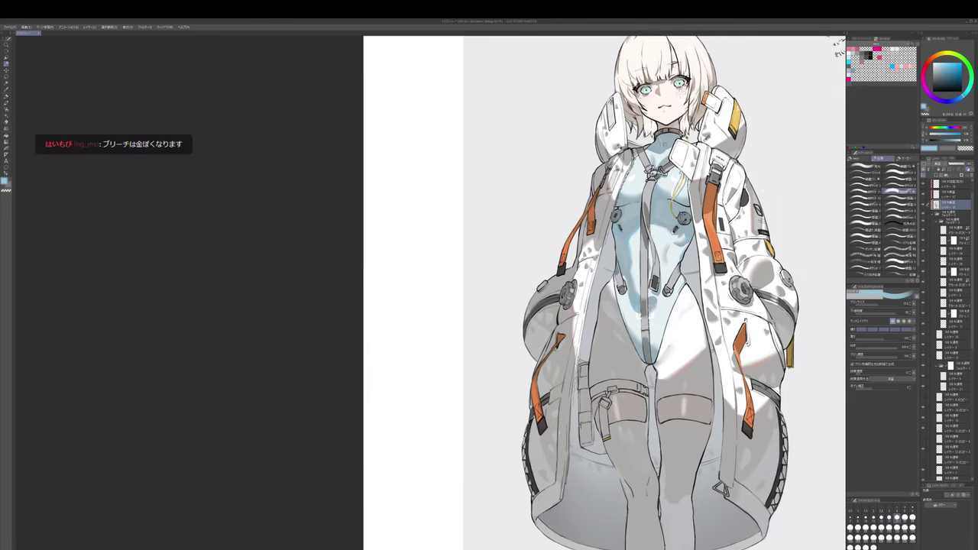
{"action": "left_click_drag", "start_coordinate": [674, 111], "coordinate": [651, 168]}
- Brush pale tone over the lower bodysuit around the central strap with a textured brush
{"action": "key", "text": "p"}
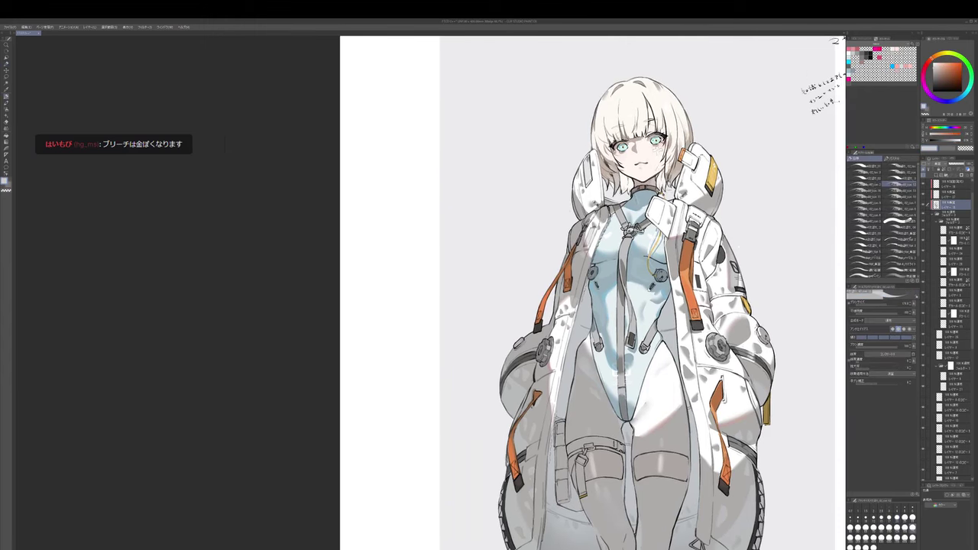
{"action": "scroll", "coordinate": [676, 181], "scroll_direction": "down", "scroll_amount": 1}
{"action": "mouse_move", "coordinate": [453, 302]}
{"action": "left_mouse_down"}
{"action": "mouse_move", "coordinate": [575, 91]}
{"action": "mouse_move", "coordinate": [578, 185]}
{"action": "left_mouse_up"}
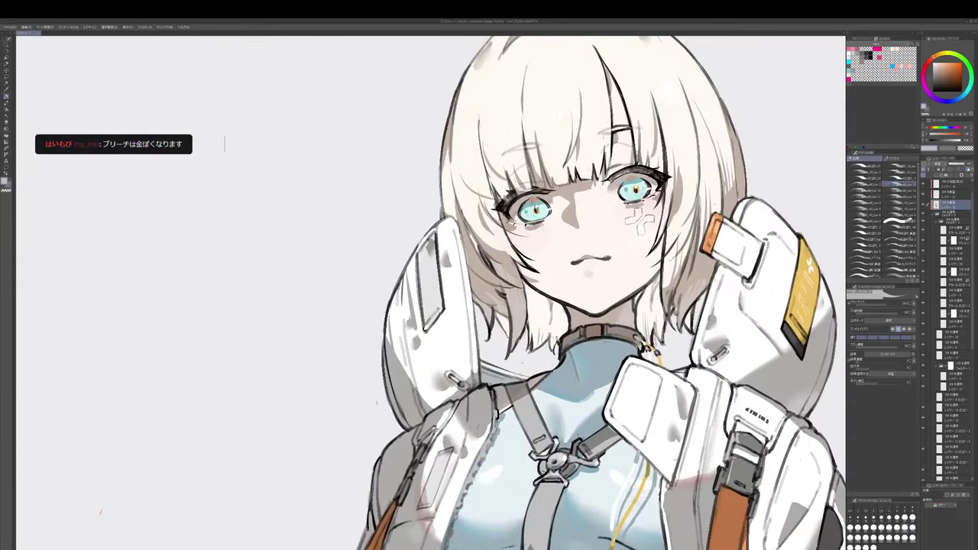
{"action": "scroll", "coordinate": [595, 223], "scroll_direction": "down", "scroll_amount": 1}
{"action": "left_click_drag", "start_coordinate": [595, 224], "coordinate": [603, 119]}
{"action": "left_click_drag", "start_coordinate": [642, 413], "coordinate": [674, 194]}
{"action": "scroll", "coordinate": [664, 272], "scroll_direction": "down", "scroll_amount": 1}
{"action": "left_click_drag", "start_coordinate": [684, 355], "coordinate": [683, 299]}
{"action": "key", "text": "c"}
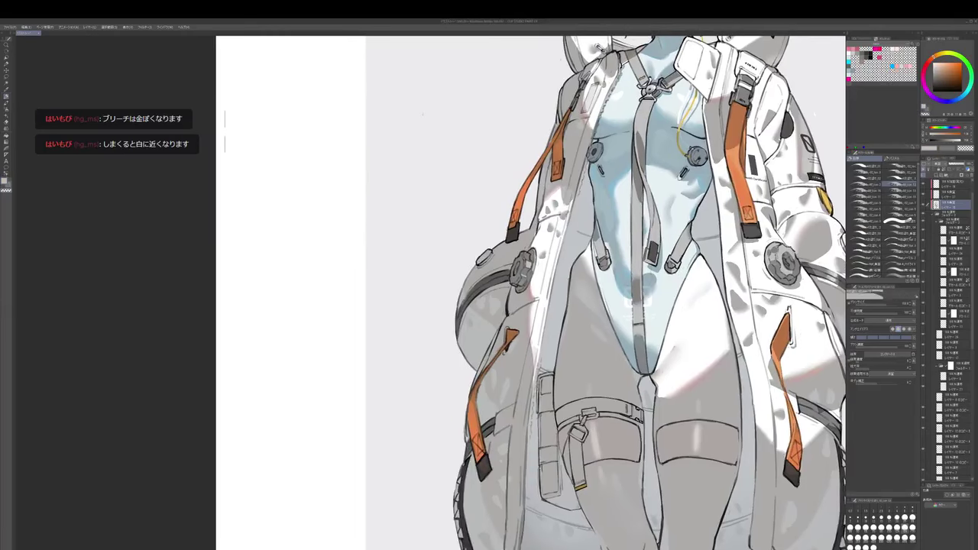
{"action": "key", "text": "bracketright"}
{"action": "mouse_move", "coordinate": [614, 269]}
{"action": "left_mouse_down"}
{"action": "mouse_move", "coordinate": [614, 291]}
{"action": "mouse_move", "coordinate": [650, 298]}
{"action": "left_mouse_up"}
- Rework the highlights on the lower bodysuit beside the central strap, including on the masked layer inside the group
{"action": "key", "text": "j"}
{"action": "key", "text": "b"}
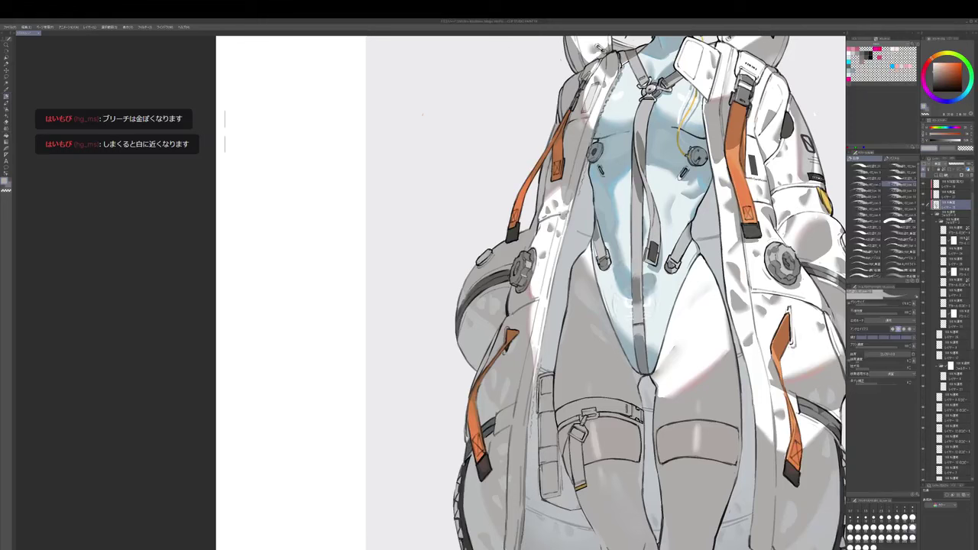
{"action": "left_click_drag", "start_coordinate": [655, 311], "coordinate": [650, 338]}
{"action": "left_click_drag", "start_coordinate": [659, 295], "coordinate": [651, 339]}
{"action": "left_click", "coordinate": [960, 313]}
{"action": "mouse_move", "coordinate": [646, 306]}
{"action": "left_mouse_down"}
{"action": "mouse_move", "coordinate": [653, 300]}
{"action": "mouse_move", "coordinate": [662, 312]}
{"action": "left_mouse_up"}
{"action": "left_click", "coordinate": [954, 314]}
{"action": "key", "text": "c"}
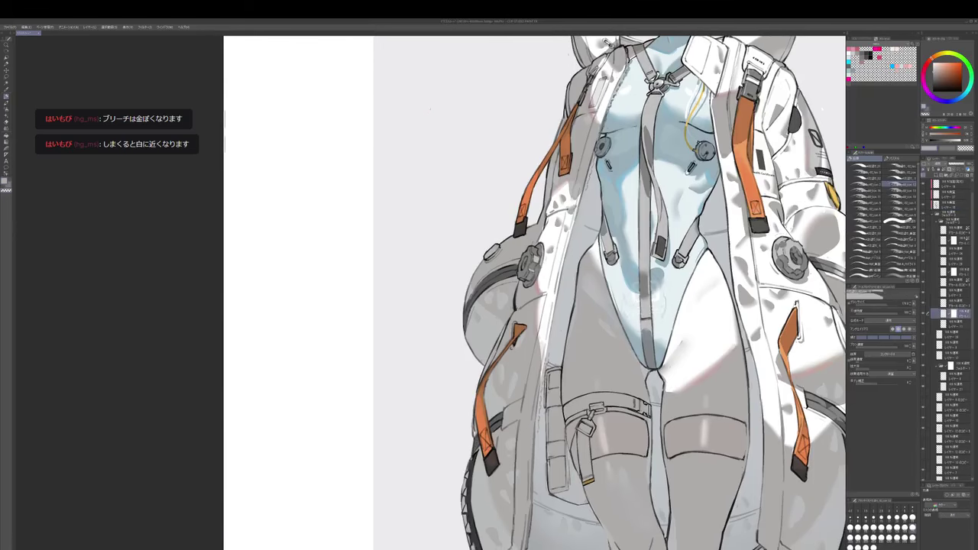
{"action": "key", "text": "["}
{"action": "left_click", "coordinate": [955, 427]}
{"action": "key", "text": "r"}
{"action": "left_click_drag", "start_coordinate": [611, 367], "coordinate": [572, 158]}
{"action": "key", "text": "b"}
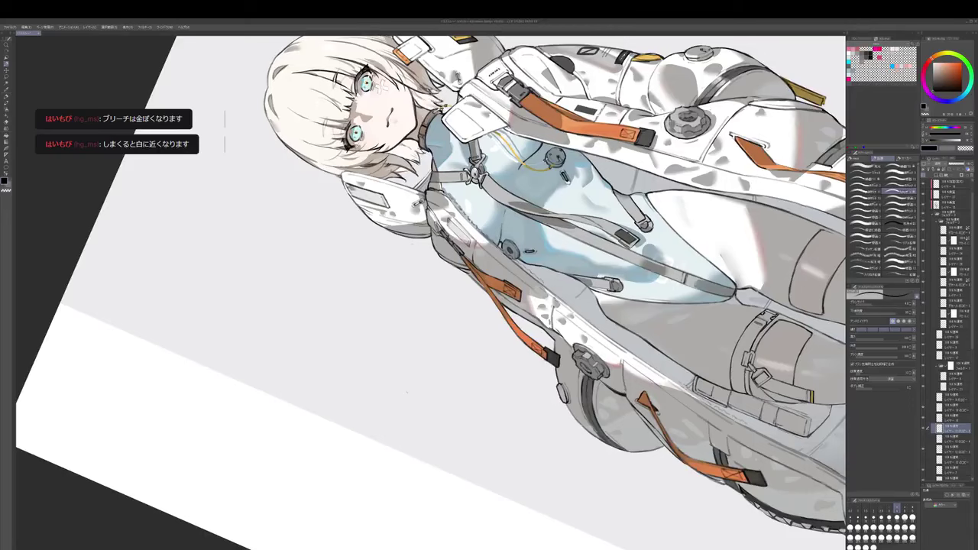
{"action": "scroll", "coordinate": [730, 306], "scroll_direction": "down", "scroll_amount": 2}
{"action": "scroll", "coordinate": [720, 302], "scroll_direction": "up", "scroll_amount": 2}
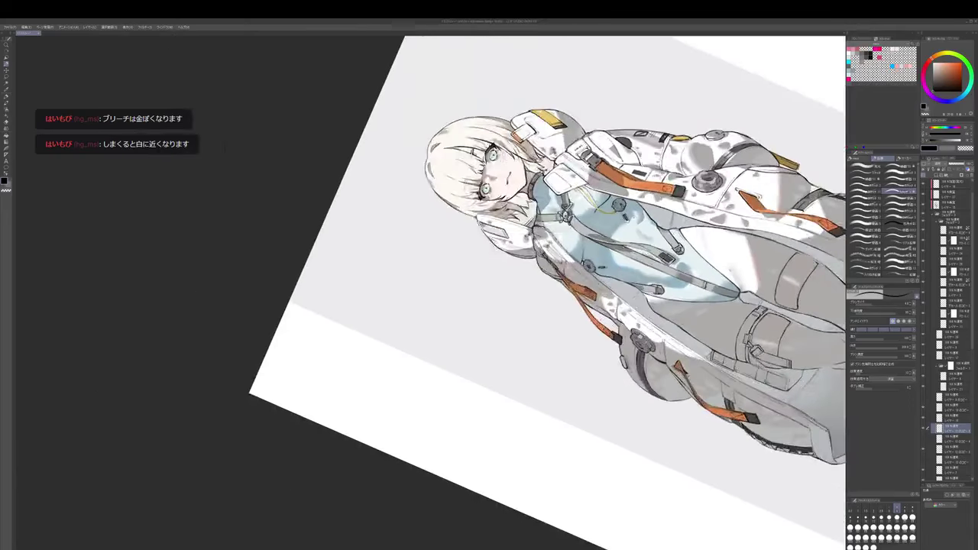
{"action": "key", "text": "r"}
{"action": "mouse_move", "coordinate": [650, 321]}
{"action": "left_mouse_down"}
{"action": "mouse_move", "coordinate": [527, 474]}
{"action": "mouse_move", "coordinate": [411, 478]}
{"action": "mouse_move", "coordinate": [601, 218]}
{"action": "mouse_move", "coordinate": [652, 176]}
{"action": "left_mouse_up"}
{"action": "key", "text": "space"}
{"action": "key", "text": "b"}
{"action": "key", "text": "c"}
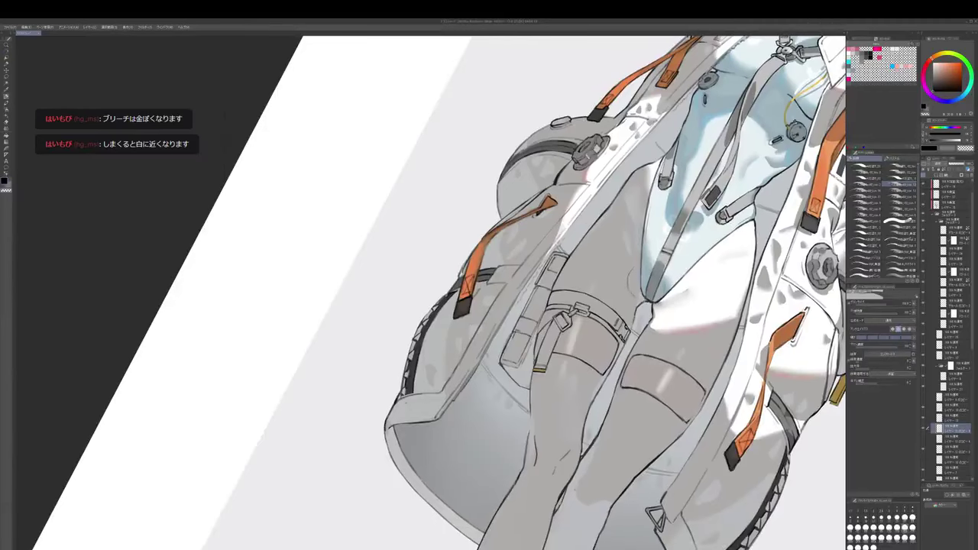
{"action": "left_click", "coordinate": [630, 294], "text": "alt"}
{"action": "key", "text": "c"}
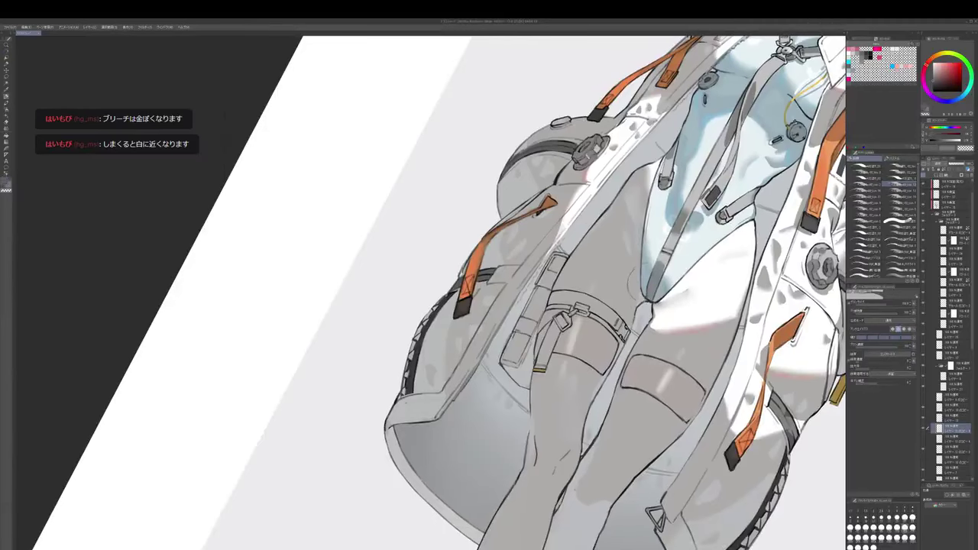
{"action": "left_click", "coordinate": [645, 294], "text": "alt"}
{"action": "key", "text": "c"}
{"action": "key", "text": "c"}
{"action": "key", "text": "p"}
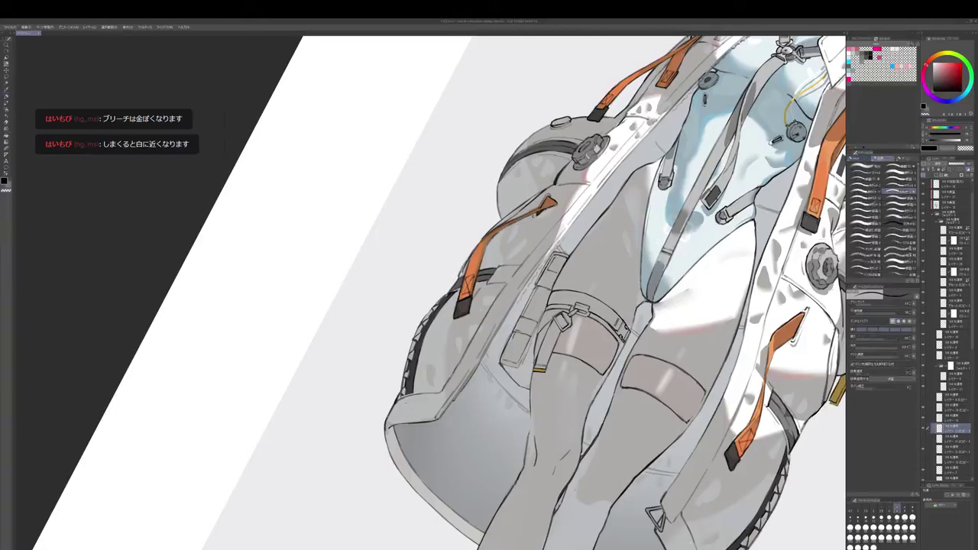
{"action": "key", "text": "b"}
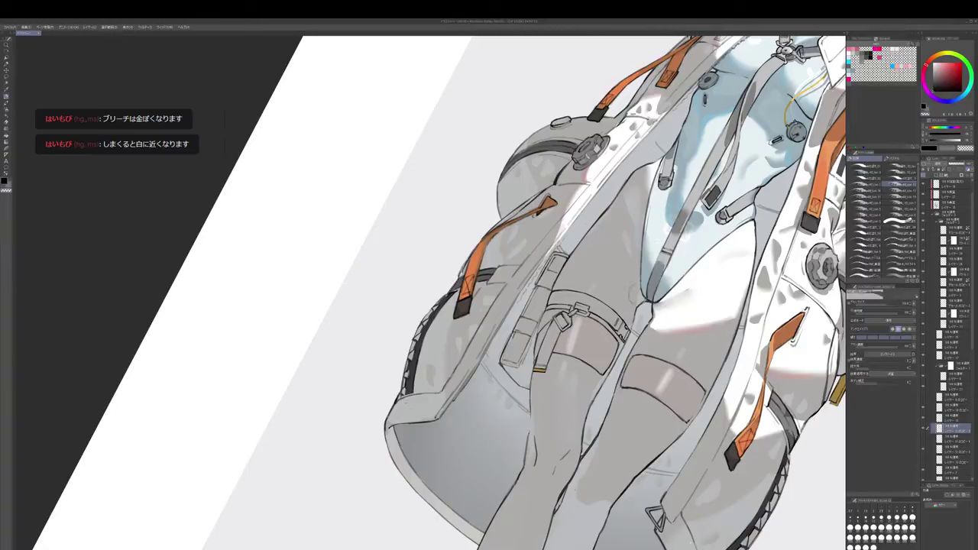
{"action": "scroll", "coordinate": [770, 416], "scroll_direction": "down", "scroll_amount": 5}
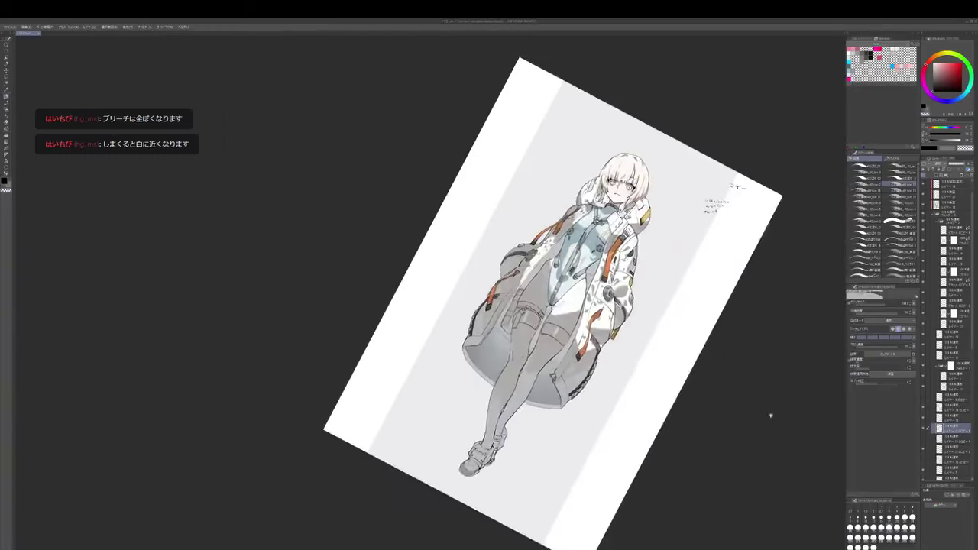
{"action": "key", "text": "shift+space"}
{"action": "left_click_drag", "start_coordinate": [770, 416], "coordinate": [736, 376]}
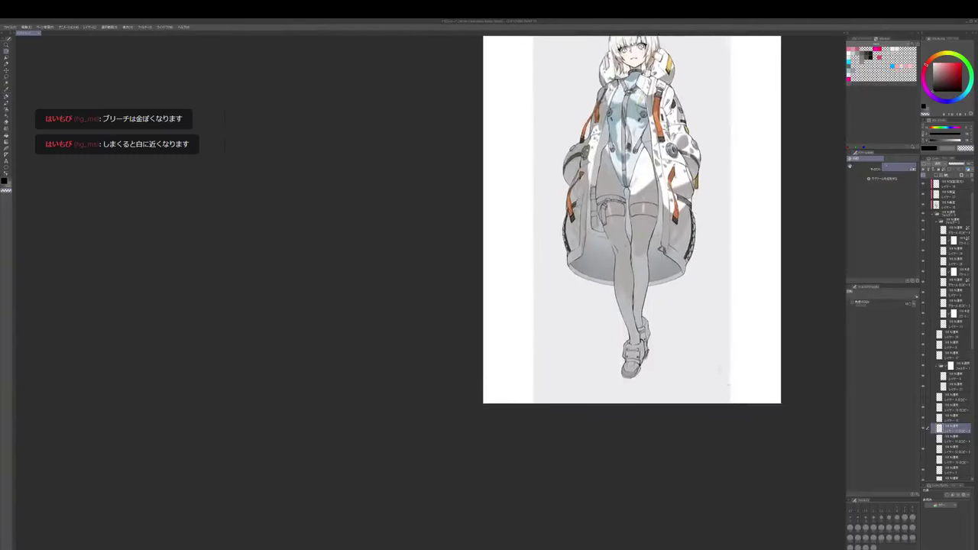
- Return to the correction layer above the group, sample greys from the coat, and touch up the coat and leg shading
{"action": "scroll", "coordinate": [633, 271], "scroll_direction": "up", "scroll_amount": 1}
{"action": "left_click", "coordinate": [583, 245], "text": "ctrl+shift"}
{"action": "left_click", "coordinate": [583, 244], "text": "alt"}
{"action": "key", "text": "bracketright"}
{"action": "key", "text": "bracketright"}
{"action": "key", "text": "bracketright"}
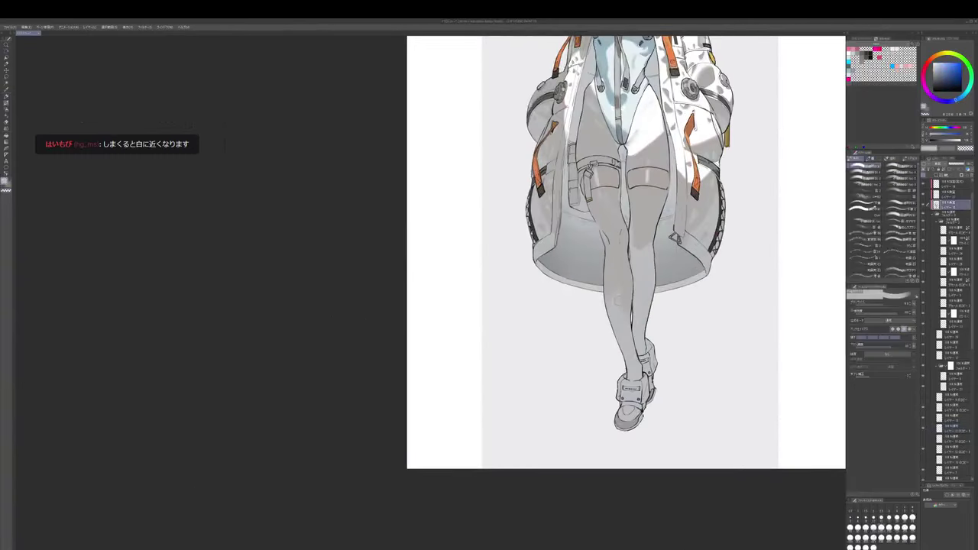
{"action": "left_click", "coordinate": [695, 127], "text": "alt"}
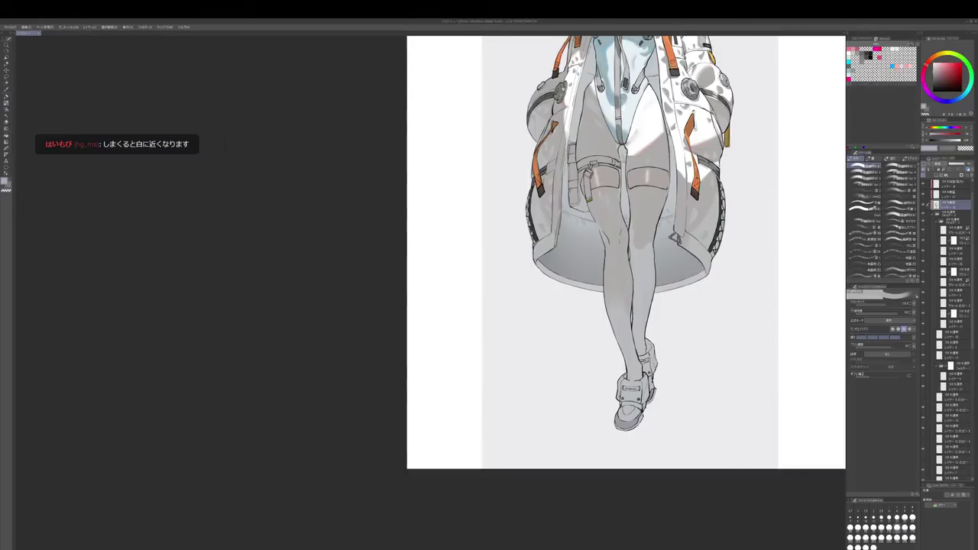
{"action": "left_click_drag", "start_coordinate": [778, 60], "coordinate": [782, 91]}
{"action": "key", "text": "x"}
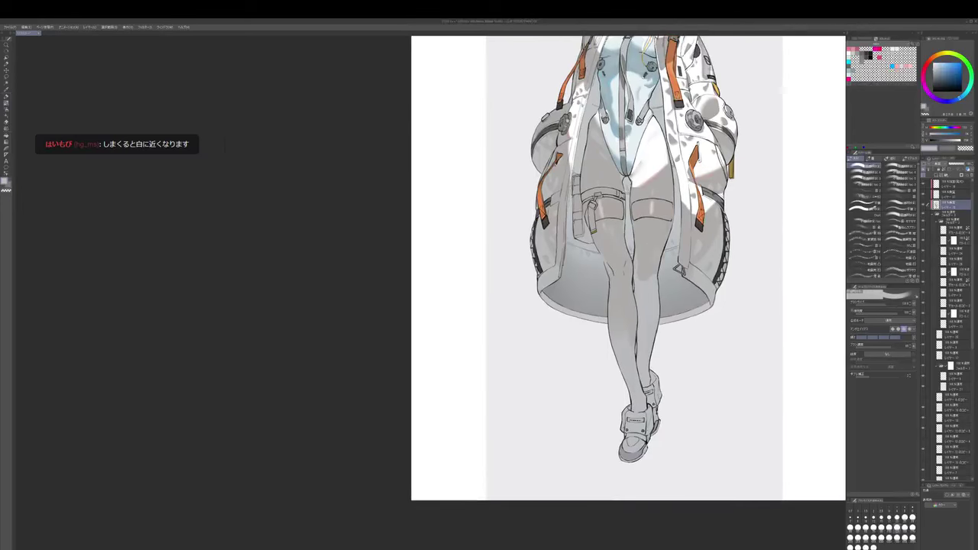
{"action": "key", "text": "j"}
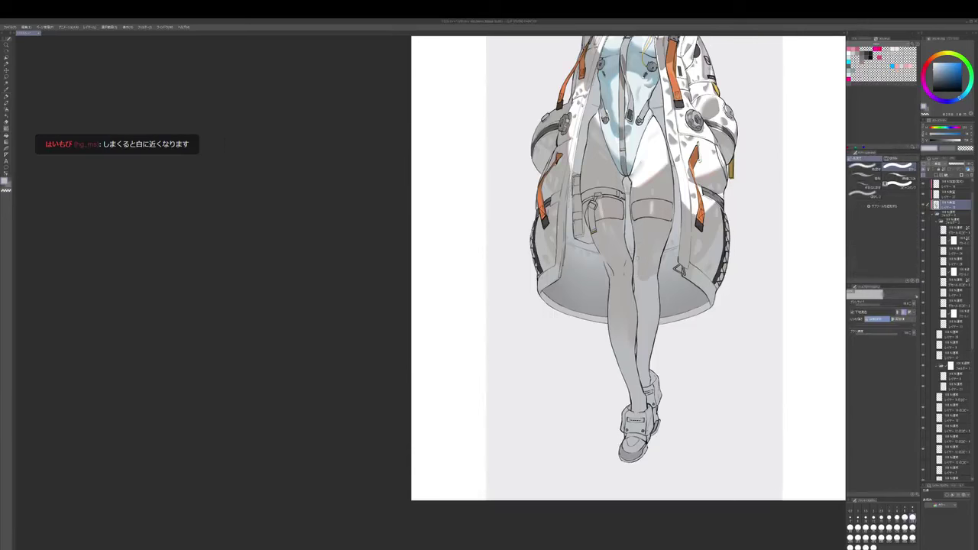
- Select the bottom layer of the stack and brush a small grey accent onto the coat's inner lining beside the legs
{"action": "scroll", "coordinate": [626, 268], "scroll_direction": "up", "scroll_amount": 1}
{"action": "left_click_drag", "start_coordinate": [630, 290], "coordinate": [658, 301]}
{"action": "left_click", "coordinate": [657, 300], "text": "ctrl+shift"}
{"action": "key", "text": "b"}
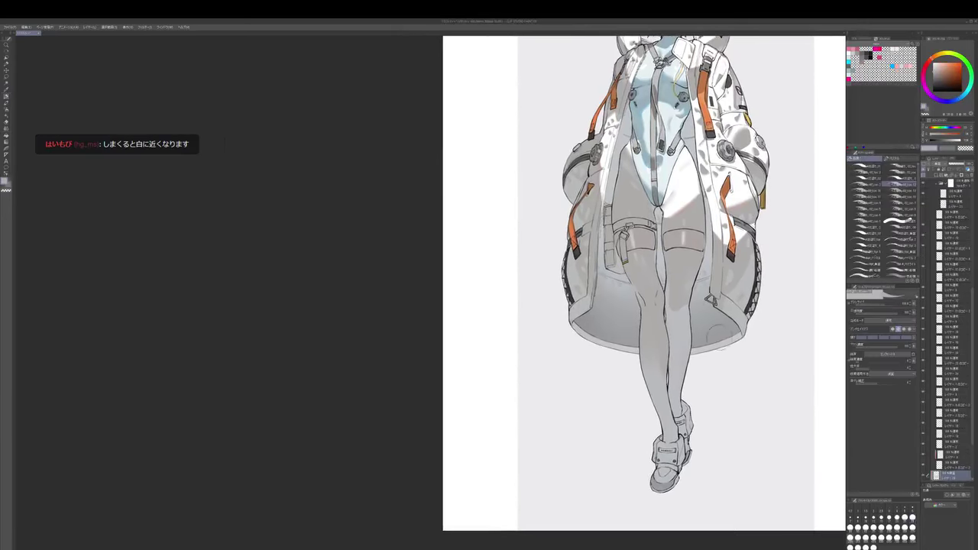
{"action": "key", "text": "j"}
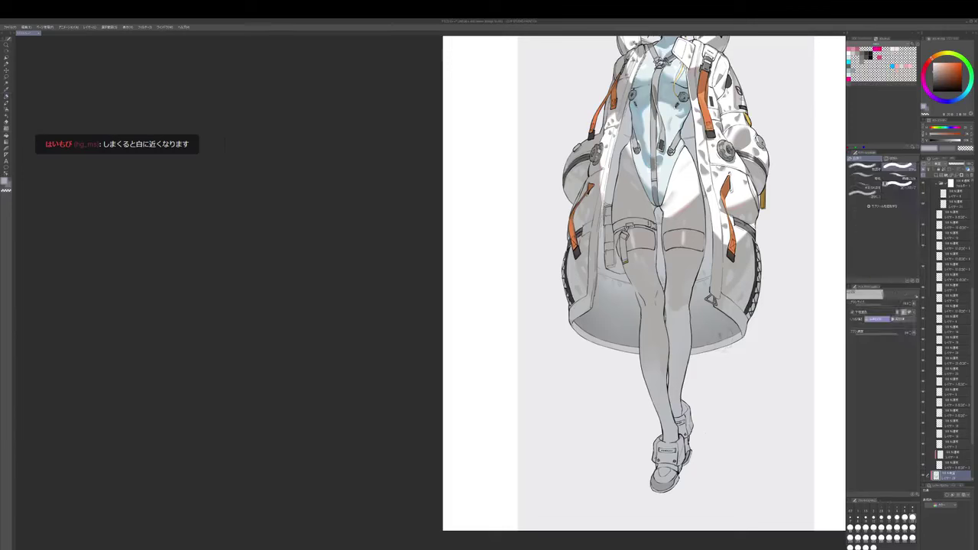
{"action": "key", "text": "b"}
{"action": "key", "text": "p"}
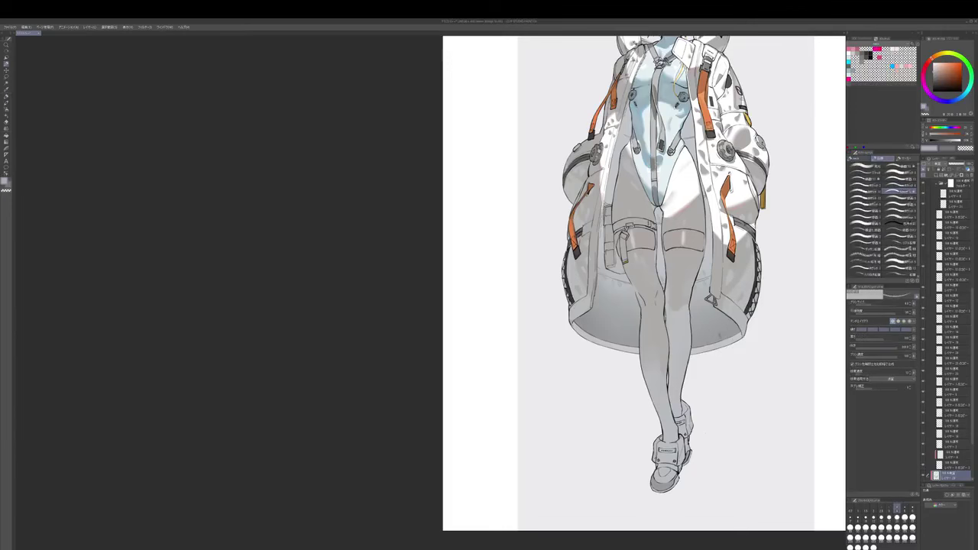
{"action": "key", "text": "]"}
{"action": "key", "text": "]"}
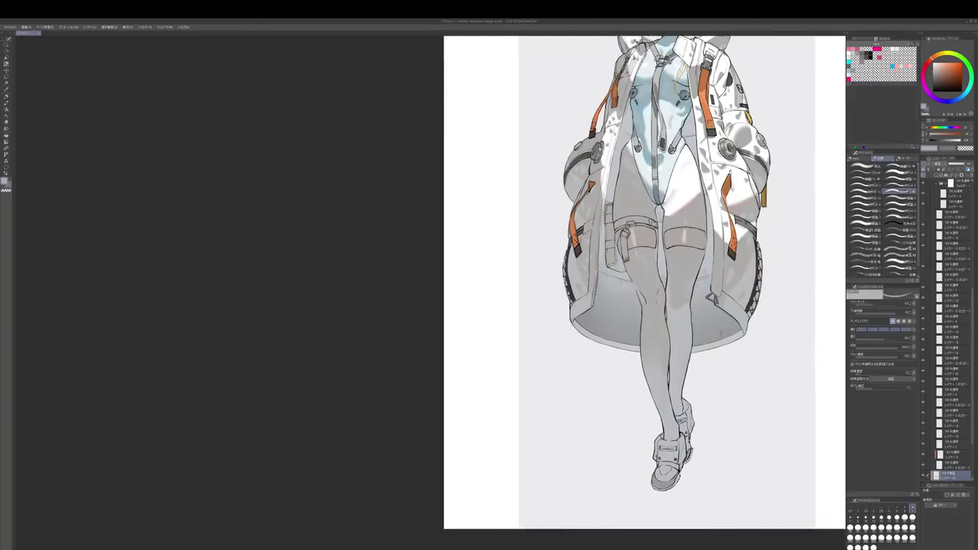
- Shade the lower legs and boots in soft grey with a much larger brush on a rotated canvas
{"action": "key", "text": "shift+space"}
{"action": "mouse_move", "coordinate": [657, 222]}
{"action": "left_mouse_down"}
{"action": "mouse_move", "coordinate": [613, 444]}
{"action": "mouse_move", "coordinate": [779, 262]}
{"action": "left_mouse_up"}
{"action": "key", "text": "space"}
{"action": "scroll", "coordinate": [659, 254], "scroll_direction": "up", "scroll_amount": 1}
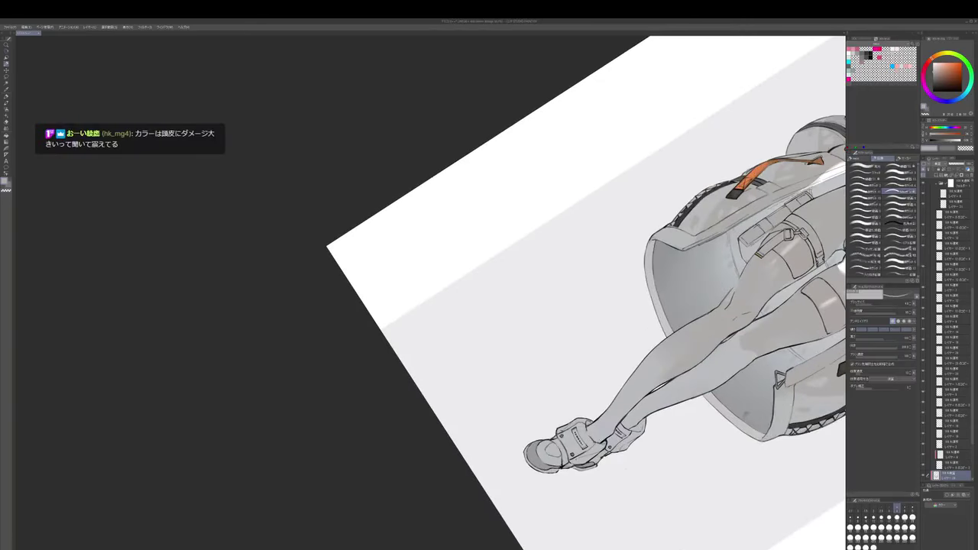
{"action": "key", "text": "]"}
{"action": "key", "text": "]"}
{"action": "key", "text": "]"}
{"action": "key", "text": "]"}
{"action": "key", "text": "]"}
{"action": "key", "text": "]"}
{"action": "key", "text": "]"}
{"action": "key", "text": "bracketright"}
{"action": "key", "text": "bracketright"}
{"action": "key", "text": "bracketright"}
{"action": "left_click_drag", "start_coordinate": [659, 306], "coordinate": [616, 223]}
{"action": "key", "text": "bracketright"}
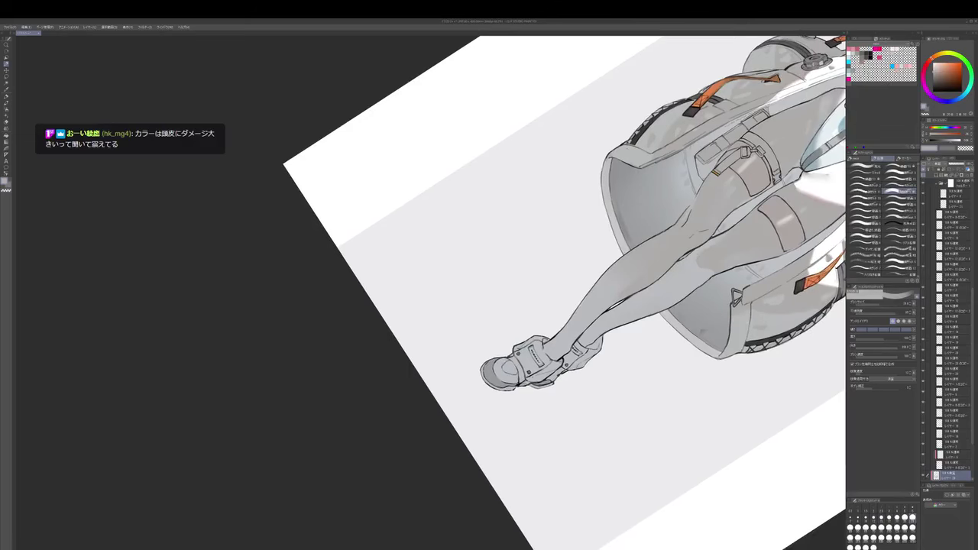
{"action": "left_click_drag", "start_coordinate": [642, 260], "coordinate": [671, 297]}
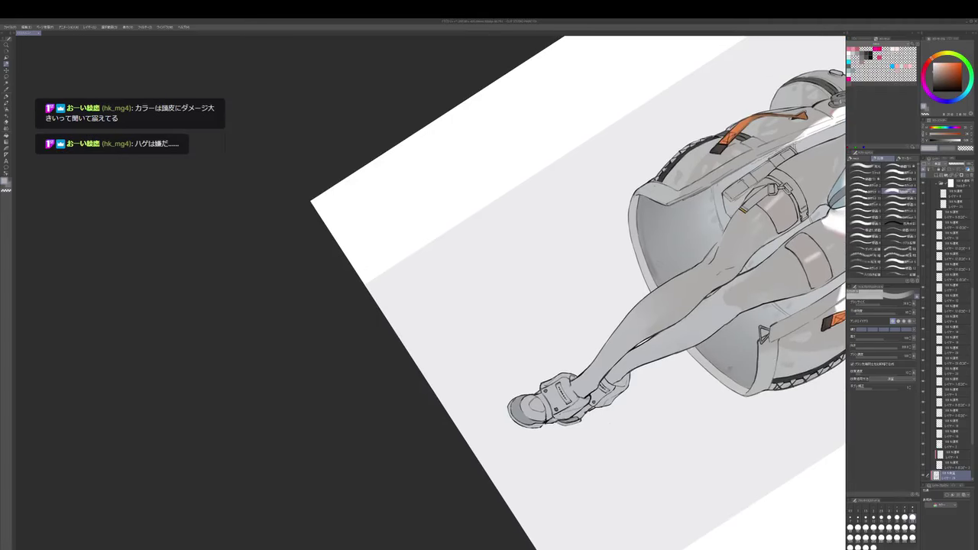
{"action": "left_click_drag", "start_coordinate": [609, 423], "coordinate": [614, 418]}
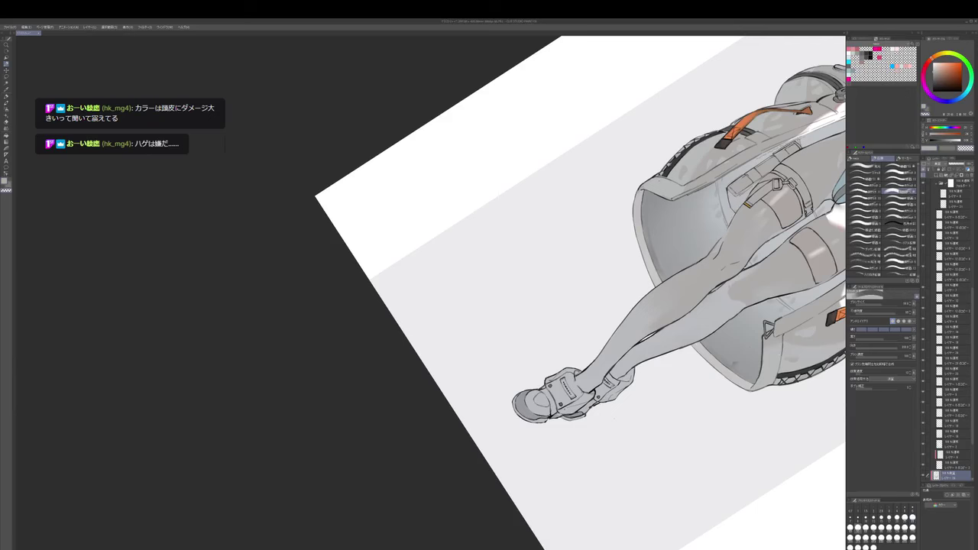
- Soften the grey shading on the coat's inner lining around the legs with a much larger soft brush
{"action": "left_click_drag", "start_coordinate": [722, 349], "coordinate": [682, 292]}
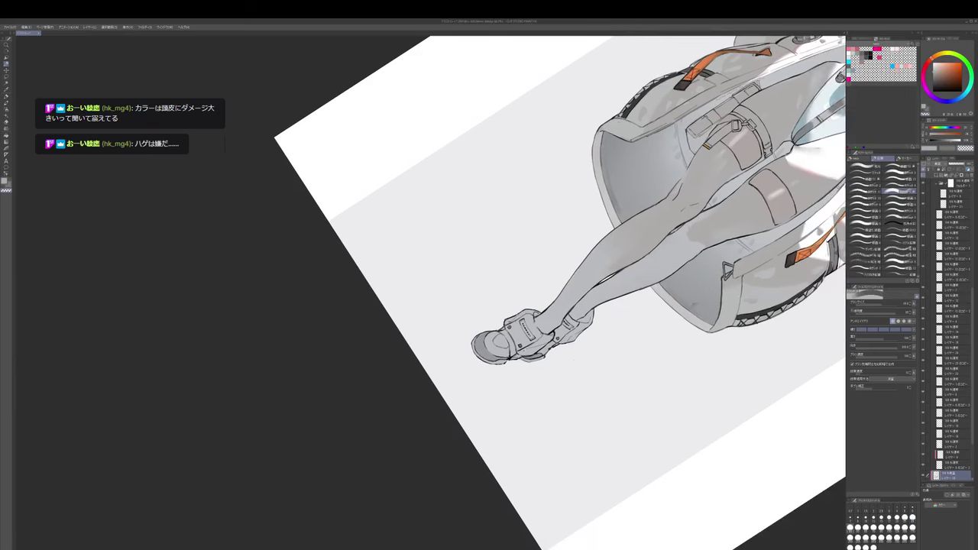
{"action": "left_click_drag", "start_coordinate": [638, 167], "coordinate": [669, 239]}
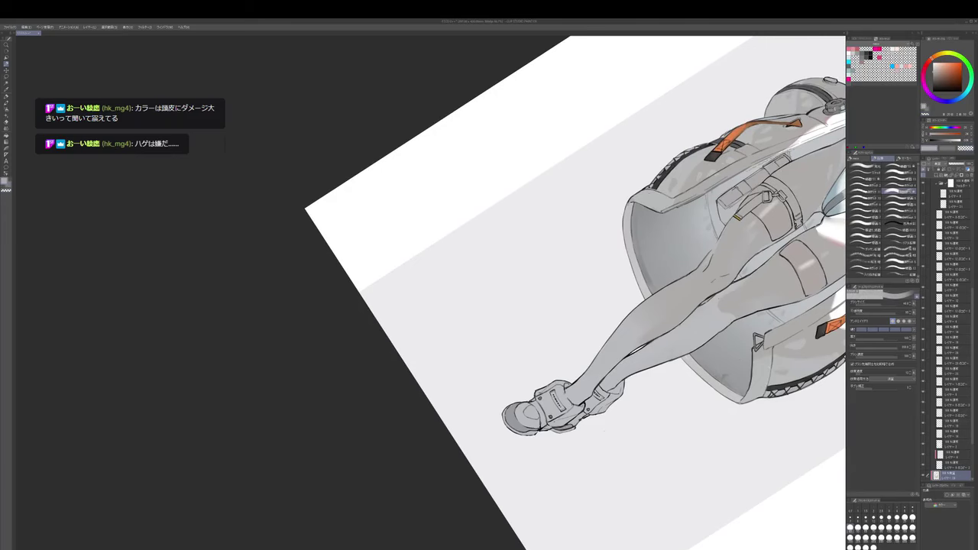
{"action": "key", "text": "b"}
{"action": "key", "text": "bracketright"}
{"action": "key", "text": "bracketright"}
{"action": "key", "text": "bracketright"}
{"action": "key", "text": "bracketright"}
{"action": "key", "text": "bracketright"}
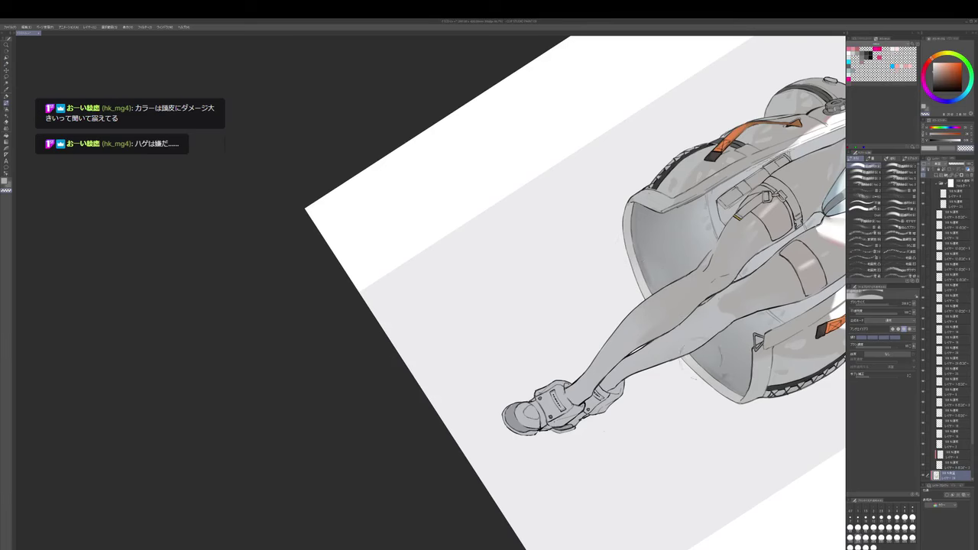
{"action": "scroll", "coordinate": [669, 311], "scroll_direction": "up", "scroll_amount": 1}
{"action": "left_click_drag", "start_coordinate": [673, 321], "coordinate": [671, 344]}
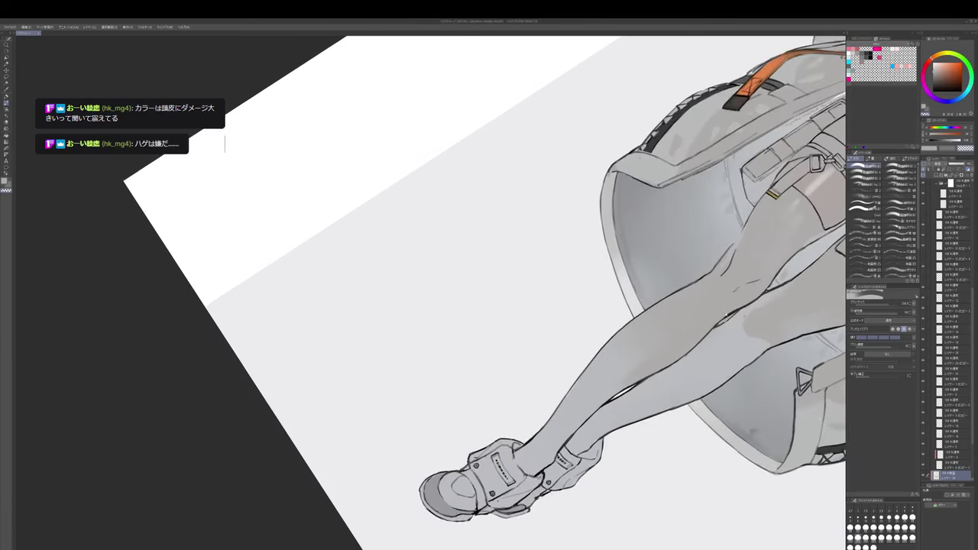
{"action": "mouse_move", "coordinate": [725, 315]}
{"action": "left_mouse_down"}
{"action": "mouse_move", "coordinate": [736, 263]}
{"action": "mouse_move", "coordinate": [724, 349]}
{"action": "left_mouse_up"}
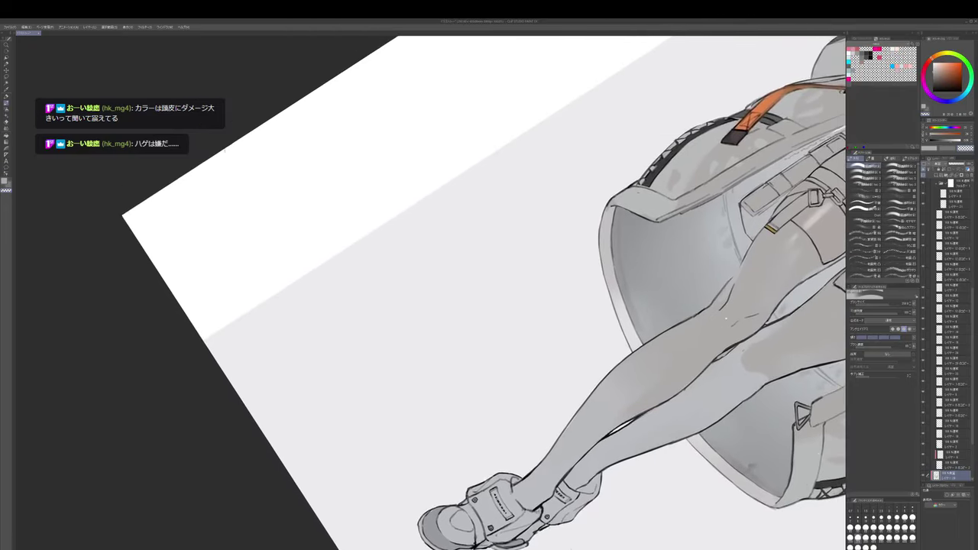
{"action": "scroll", "coordinate": [731, 283], "scroll_direction": "up", "scroll_amount": 1}
{"action": "left_click_drag", "start_coordinate": [731, 278], "coordinate": [666, 326]}
{"action": "scroll", "coordinate": [688, 268], "scroll_direction": "down", "scroll_amount": 1}
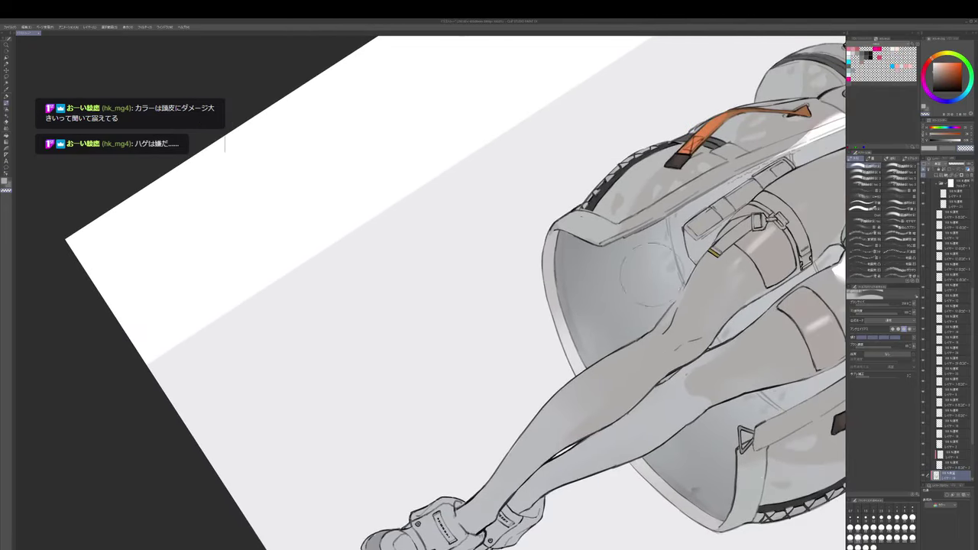
{"action": "scroll", "coordinate": [678, 259], "scroll_direction": "down", "scroll_amount": 2}
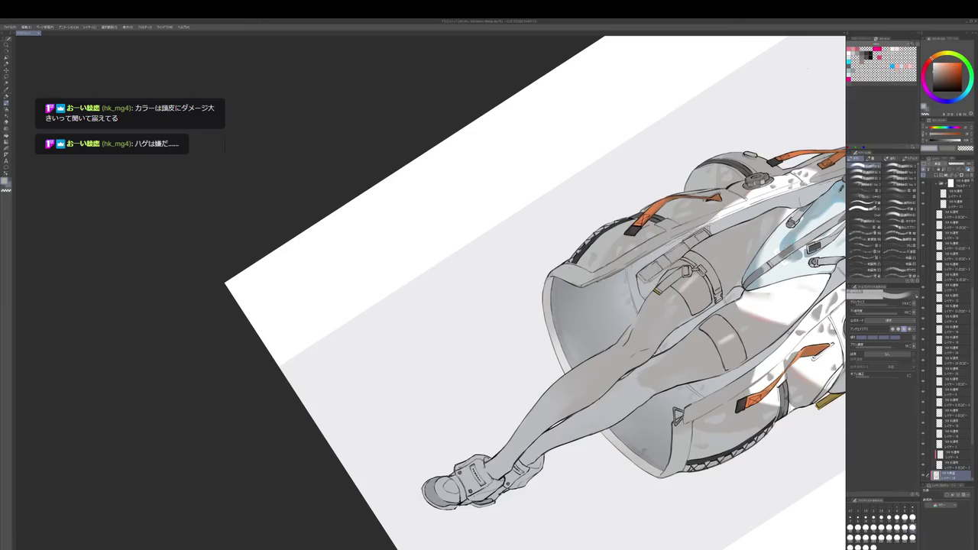
{"action": "left_click_drag", "start_coordinate": [688, 268], "coordinate": [635, 299]}
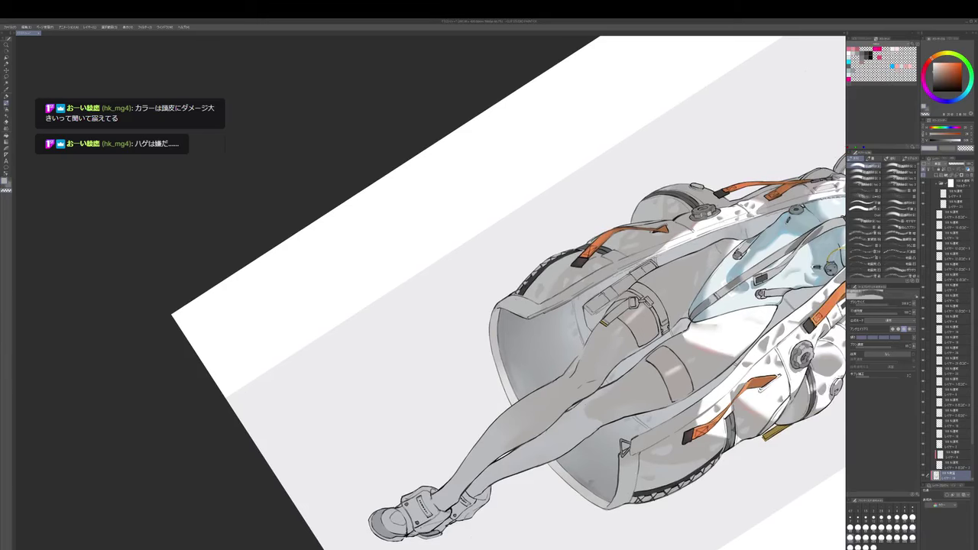
{"action": "mouse_move", "coordinate": [678, 281]}
{"action": "left_mouse_down"}
{"action": "mouse_move", "coordinate": [646, 233]}
{"action": "mouse_move", "coordinate": [634, 248]}
{"action": "left_mouse_up"}
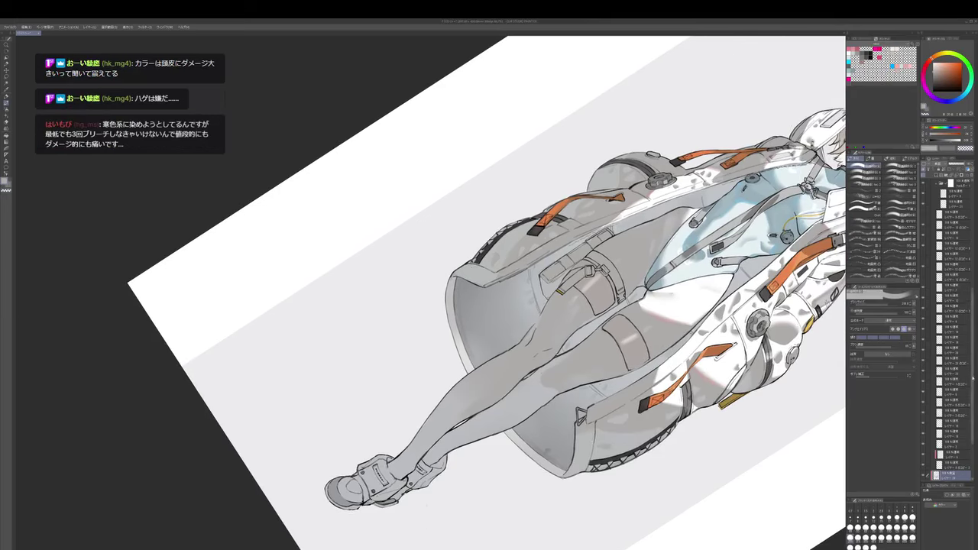
- Select the layer directly below the lower correction layer and sample pen colours from the bodysuit and its dark fitting
{"action": "left_click_drag", "start_coordinate": [973, 377], "coordinate": [973, 417]}
{"action": "left_click", "coordinate": [952, 423]}
{"action": "key", "text": "p"}
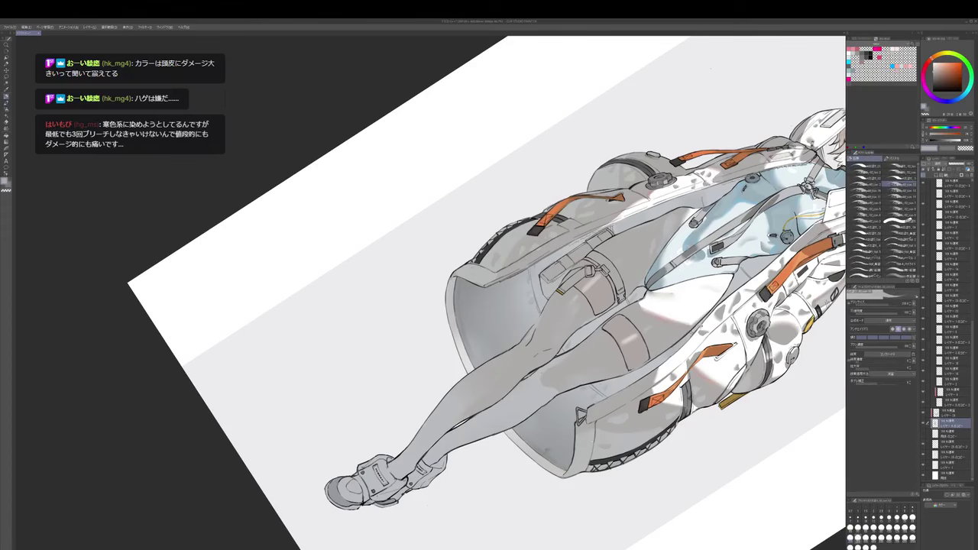
{"action": "left_click", "coordinate": [692, 330], "text": "alt"}
{"action": "left_click", "coordinate": [790, 223], "text": "alt"}
{"action": "key", "text": "r"}
{"action": "mouse_move", "coordinate": [790, 229]}
{"action": "left_mouse_down"}
{"action": "mouse_move", "coordinate": [783, 386]}
{"action": "mouse_move", "coordinate": [758, 453]}
{"action": "left_mouse_up"}
{"action": "left_click_drag", "start_coordinate": [758, 452], "coordinate": [802, 275]}
{"action": "key", "text": "p"}
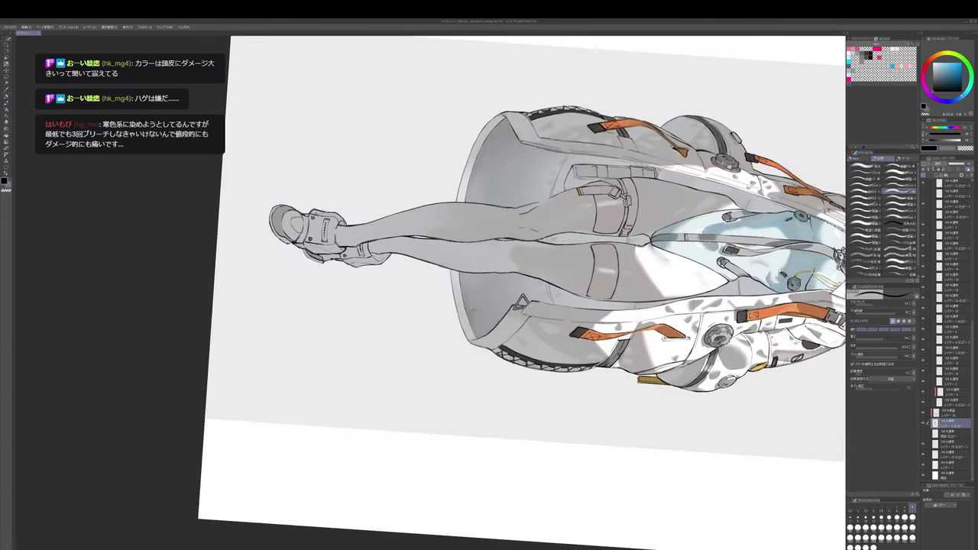
- Choose the near-black swatch and a different small pen size for fine dark touch-ups on the selected layer
{"action": "left_click_drag", "start_coordinate": [741, 288], "coordinate": [687, 305]}
{"action": "key", "text": "b"}
{"action": "left_click", "coordinate": [685, 304], "text": "alt"}
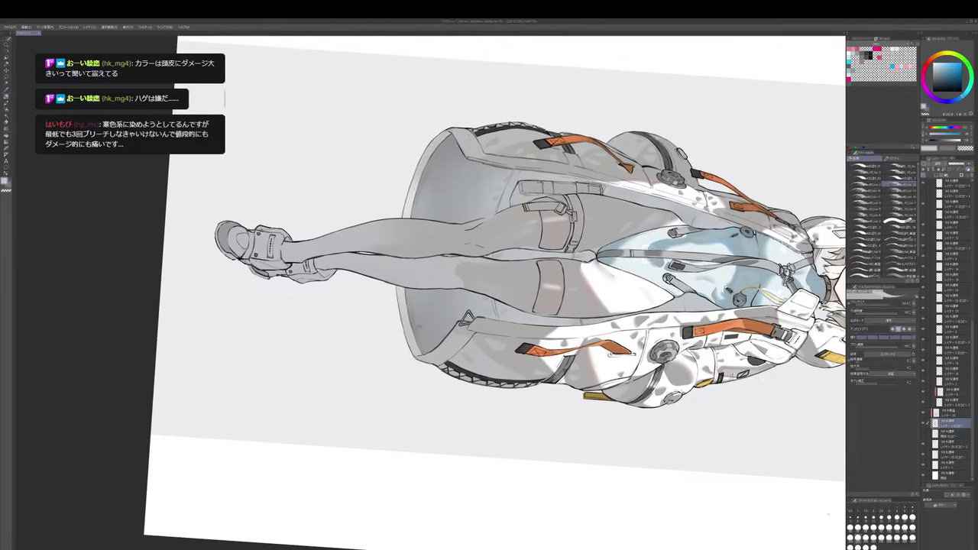
{"action": "left_click", "coordinate": [870, 57]}
{"action": "key", "text": "p"}
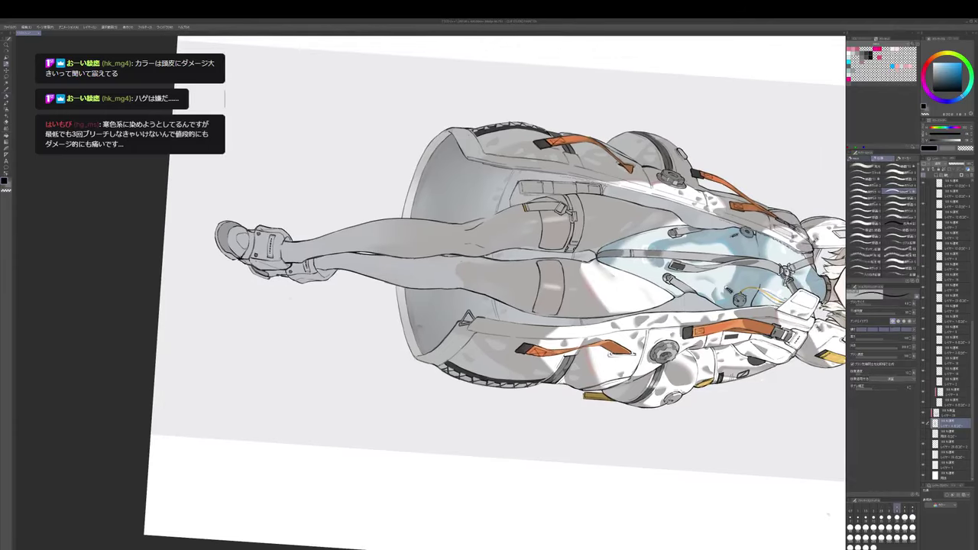
{"action": "left_click", "coordinate": [912, 509]}
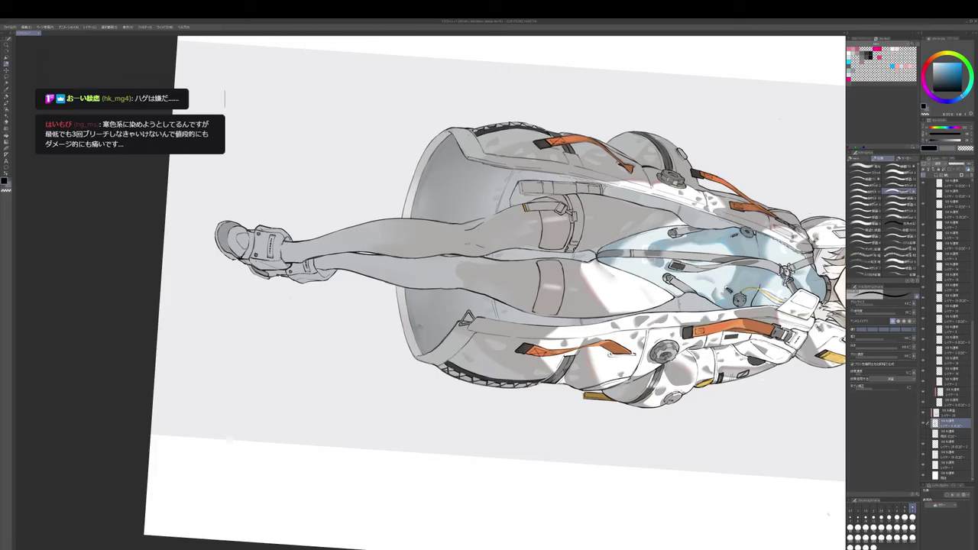
{"action": "key", "text": "b"}
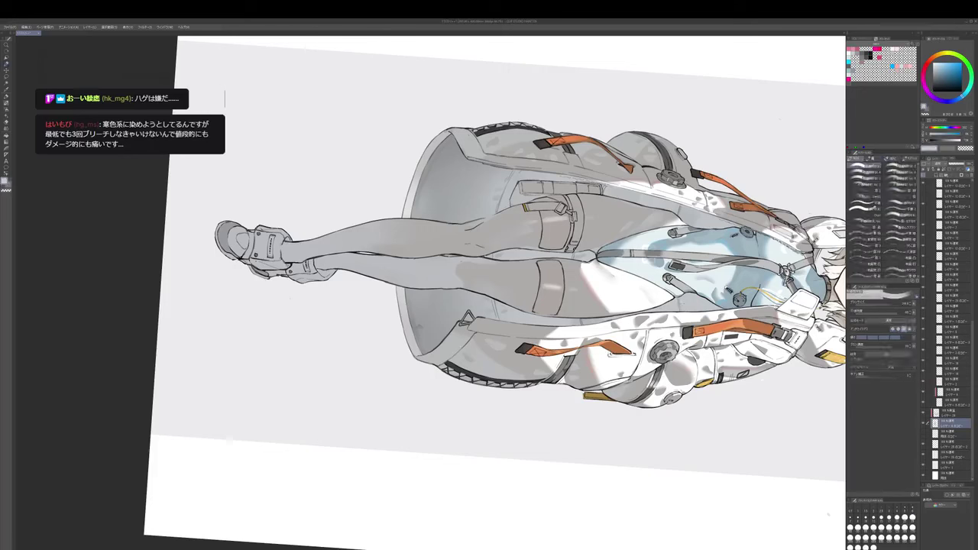
- Select the correction layer above the group and touch up the coat's front with a larger brush in grey sampled below the collar flap
{"action": "scroll", "coordinate": [755, 277], "scroll_direction": "down", "scroll_amount": 3}
{"action": "key", "text": "r"}
{"action": "left_click_drag", "start_coordinate": [627, 450], "coordinate": [634, 311]}
{"action": "left_click_drag", "start_coordinate": [548, 221], "coordinate": [792, 438]}
{"action": "scroll", "coordinate": [716, 276], "scroll_direction": "up", "scroll_amount": 2}
{"action": "left_click_drag", "start_coordinate": [804, 94], "coordinate": [829, 168]}
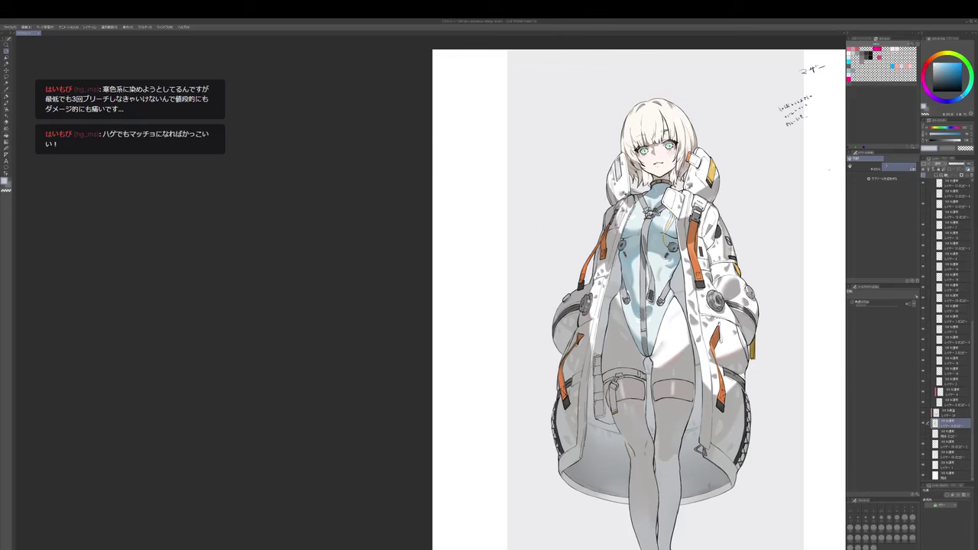
{"action": "scroll", "coordinate": [704, 176], "scroll_direction": "up", "scroll_amount": 4}
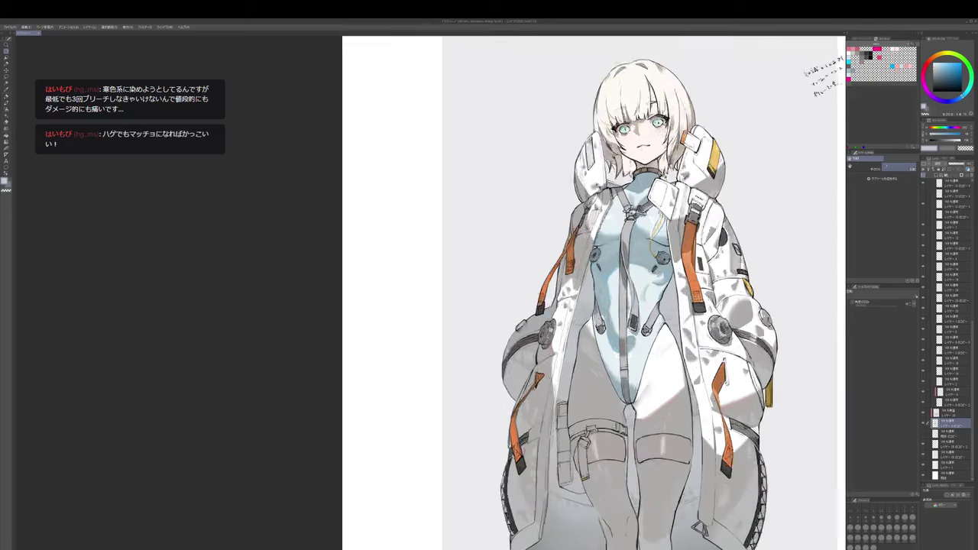
{"action": "left_click", "coordinate": [705, 176], "text": "ctrl+shift"}
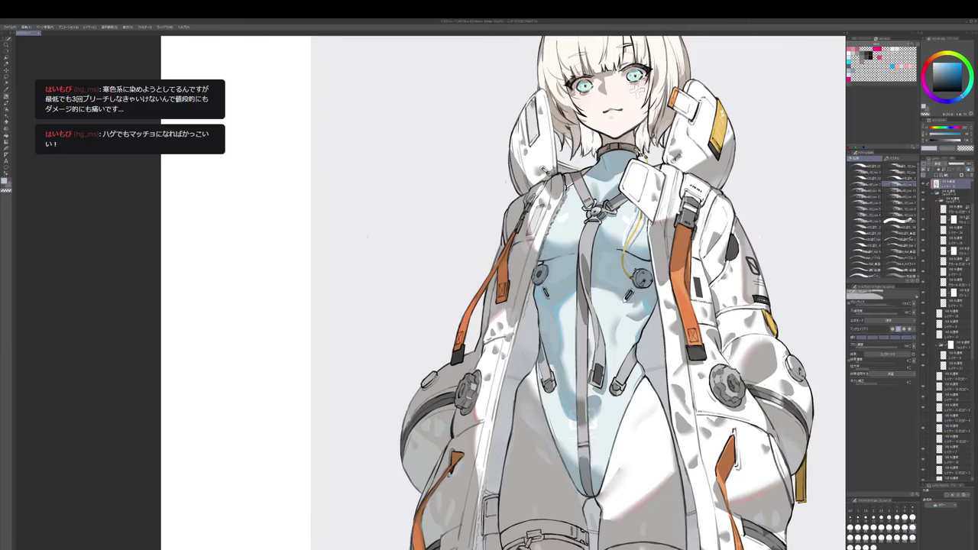
{"action": "left_click", "coordinate": [664, 220], "text": "alt"}
{"action": "key", "text": "]"}
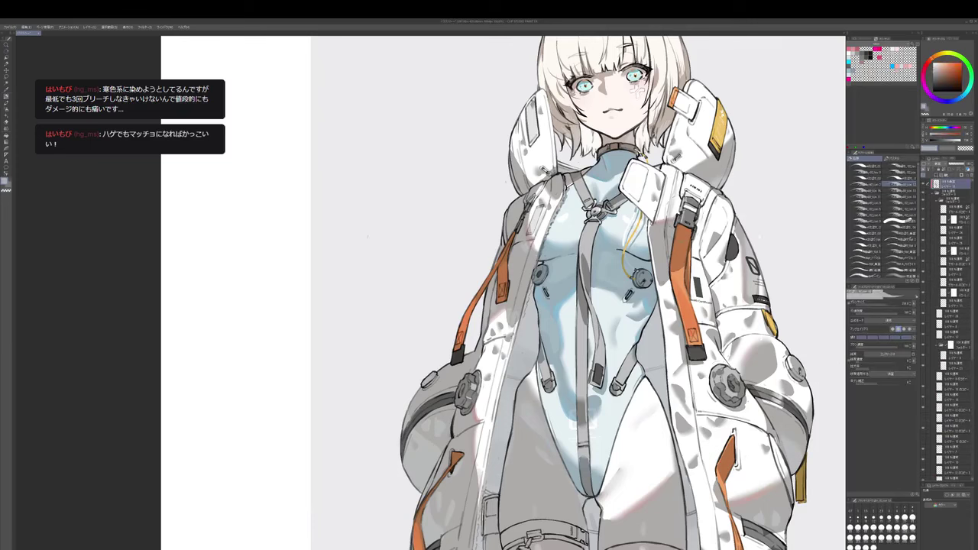
{"action": "key", "text": "]"}
{"action": "scroll", "coordinate": [695, 245], "scroll_direction": "down", "scroll_amount": 4}
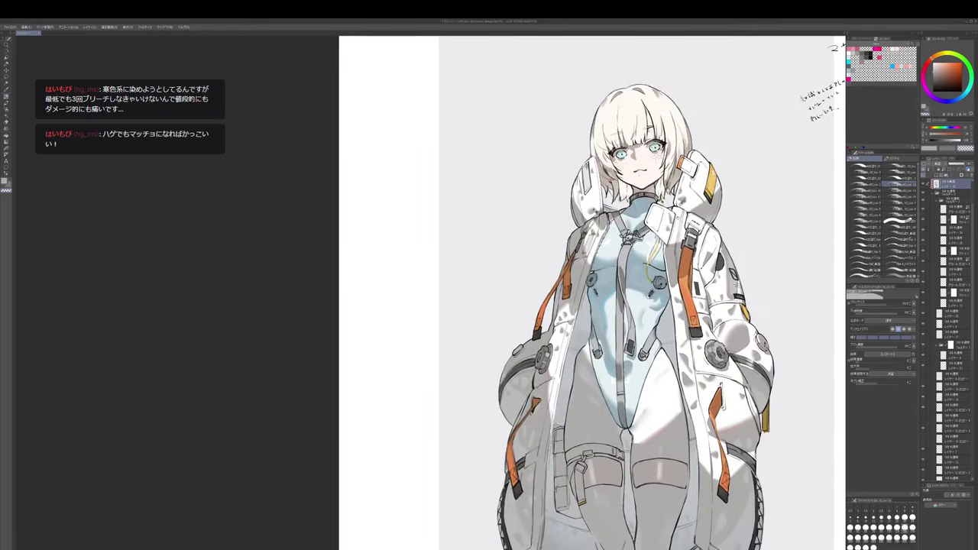
{"action": "left_click_drag", "start_coordinate": [642, 260], "coordinate": [646, 272]}
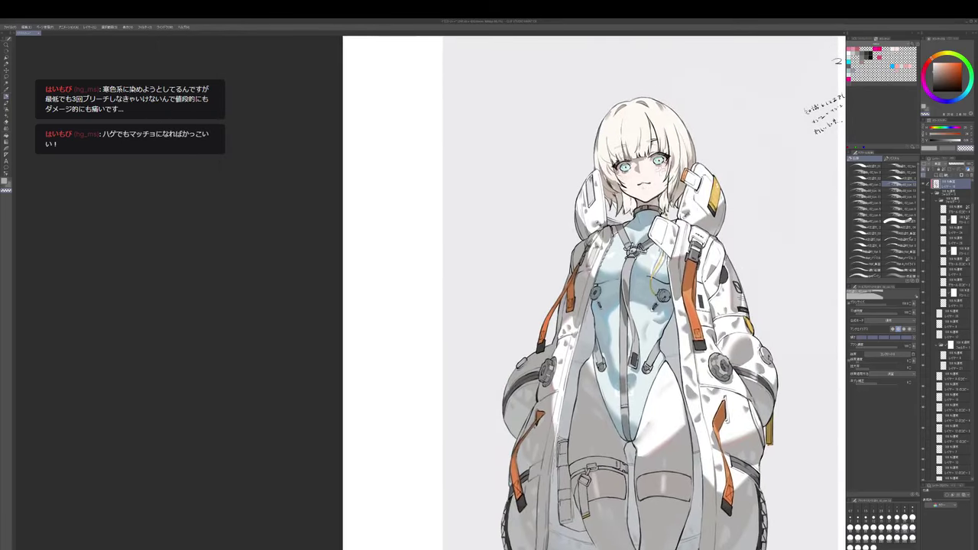
{"action": "scroll", "coordinate": [709, 184], "scroll_direction": "up", "scroll_amount": 2}
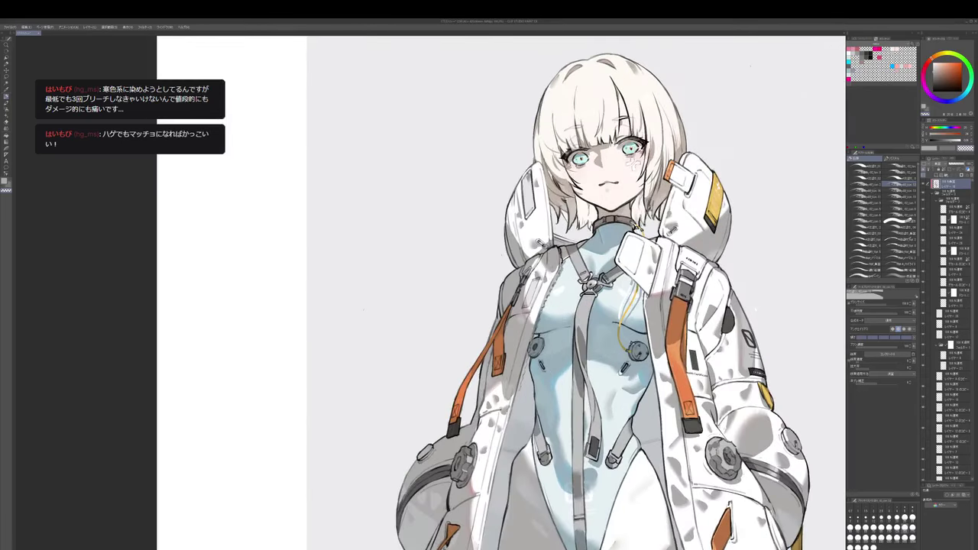
- Select the face layer around the cheek marking, sample the colour beside it, and reduce the brush to a small size
{"action": "scroll", "coordinate": [628, 142], "scroll_direction": "up", "scroll_amount": 3}
{"action": "left_click", "coordinate": [640, 176], "text": "ctrl+shift"}
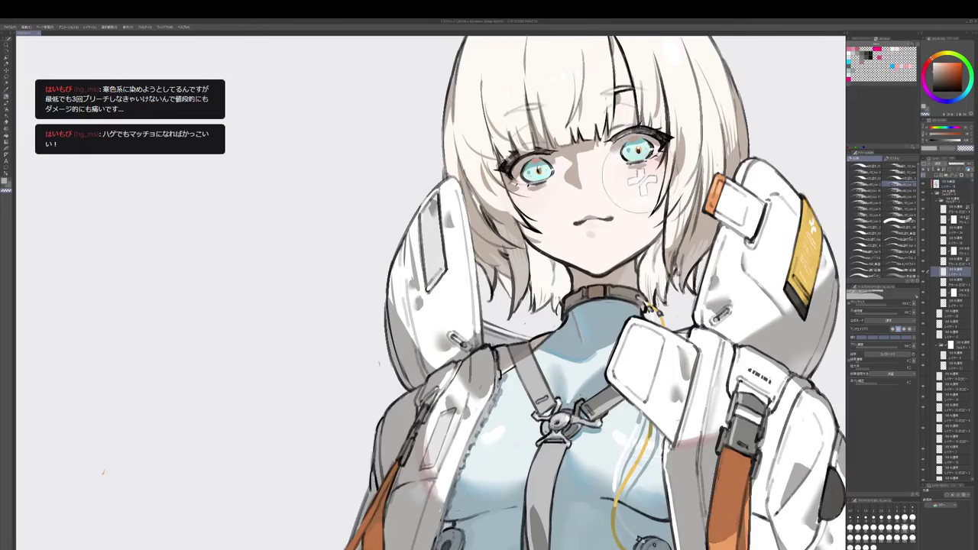
{"action": "mouse_move", "coordinate": [640, 176]}
{"action": "left_mouse_down"}
{"action": "mouse_move", "coordinate": [704, 233]}
{"action": "mouse_move", "coordinate": [699, 213]}
{"action": "left_mouse_up"}
{"action": "left_click", "coordinate": [705, 234], "text": "alt"}
{"action": "key", "text": "["}
{"action": "key", "text": "["}
{"action": "key", "text": "["}
{"action": "key", "text": "["}
- Touch up the cross-shaped cheek marking on its own layer with a fine pen in sampled white and pale skin pink
{"action": "left_click", "coordinate": [698, 230], "text": "ctrl+shift"}
{"action": "key", "text": "p"}
{"action": "left_click", "coordinate": [714, 226], "text": "alt"}
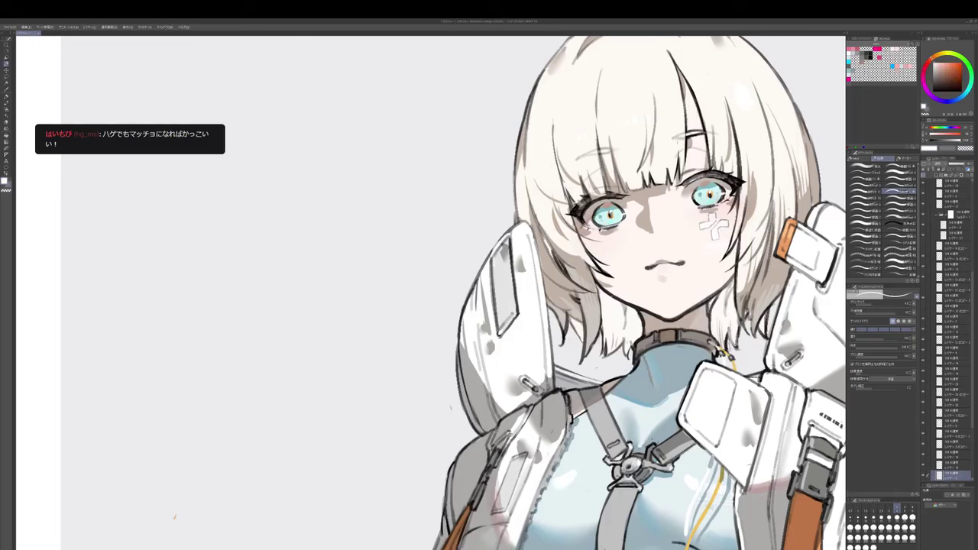
{"action": "left_click", "coordinate": [712, 238], "text": "alt"}
{"action": "key", "text": "bracketright"}
{"action": "key", "text": "bracketright"}
{"action": "key", "text": "bracketleft"}
{"action": "key", "text": "bracketleft"}
- Return to the correction layer above the group and draw a thin pinkish-red accent along the nose-bridge shadow
{"action": "left_click_drag", "start_coordinate": [972, 370], "coordinate": [973, 281]}
{"action": "left_click", "coordinate": [950, 226]}
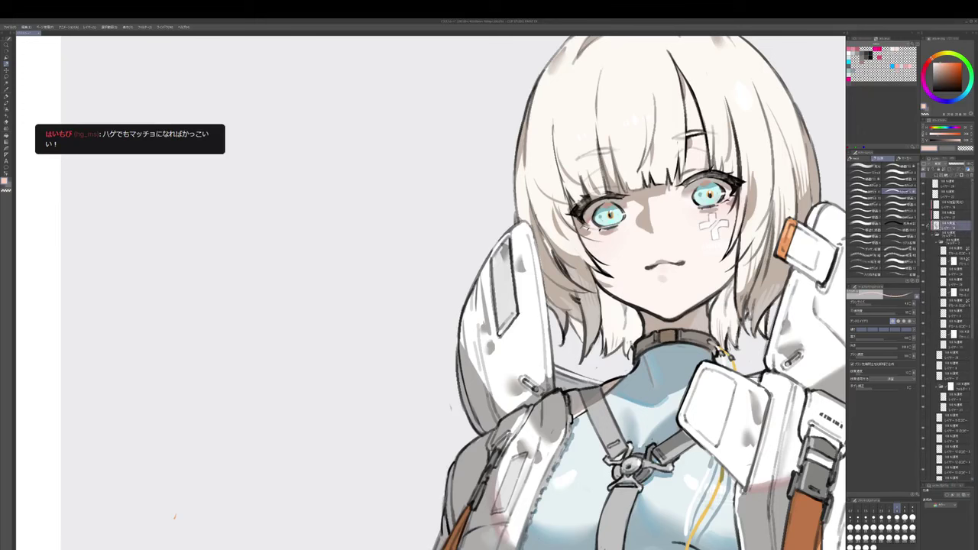
{"action": "left_click", "coordinate": [946, 67]}
{"action": "left_click", "coordinate": [927, 64]}
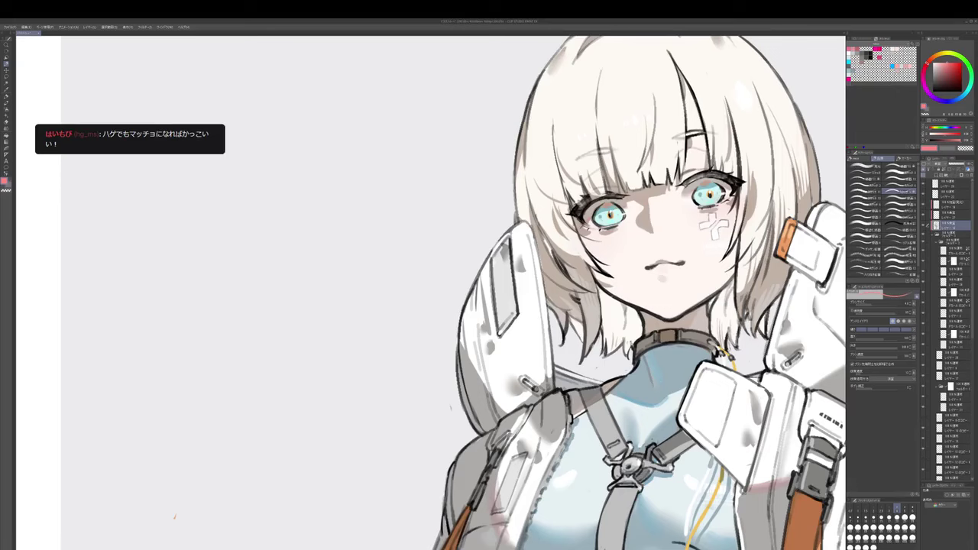
{"action": "left_click_drag", "start_coordinate": [688, 518], "coordinate": [704, 271]}
{"action": "scroll", "coordinate": [709, 282], "scroll_direction": "down", "scroll_amount": 3}
{"action": "left_click_drag", "start_coordinate": [676, 442], "coordinate": [617, 451]}
{"action": "left_click", "coordinate": [618, 452], "text": "alt"}
{"action": "left_click_drag", "start_coordinate": [620, 389], "coordinate": [664, 518]}
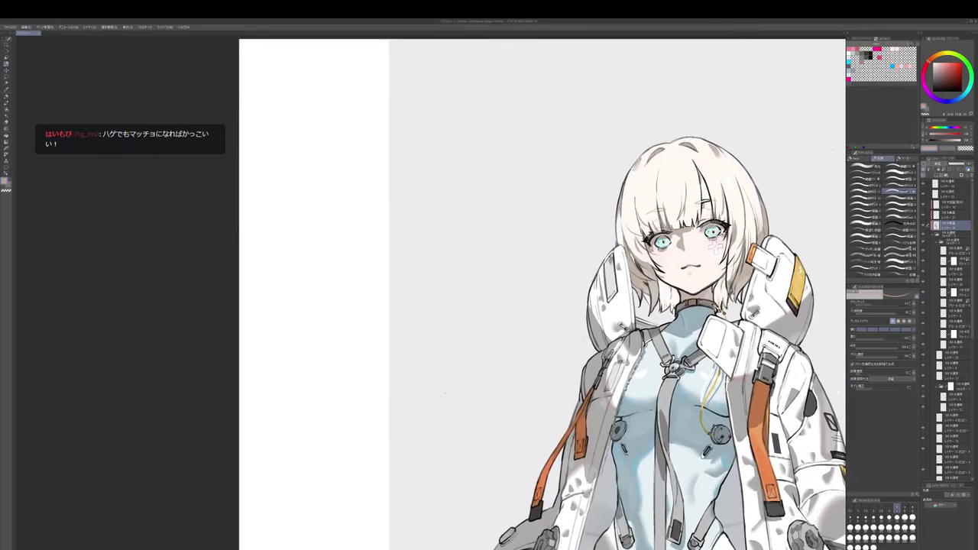
{"action": "scroll", "coordinate": [678, 233], "scroll_direction": "up", "scroll_amount": 6}
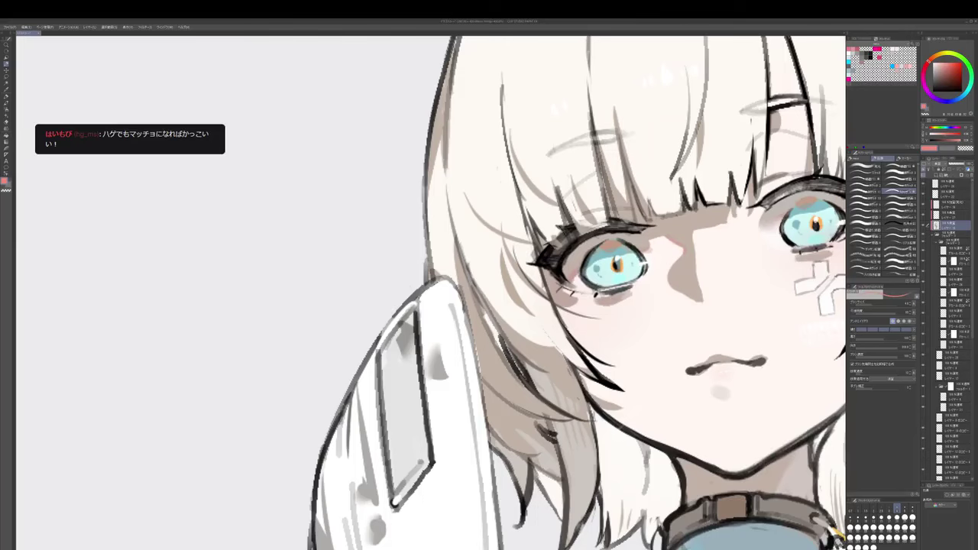
{"action": "key", "text": "b"}
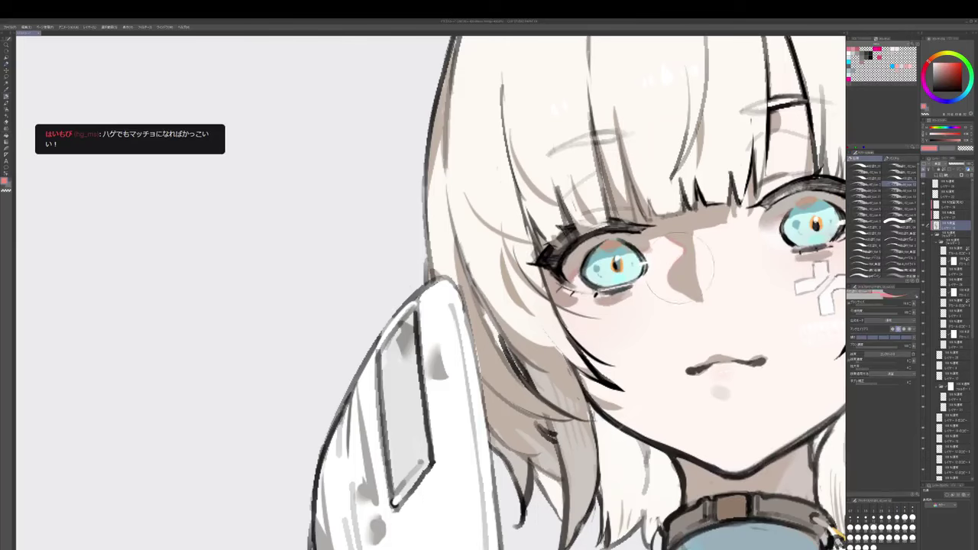
- Blend the pinkish-red accent at the nose-bridge shadow into the face using sampled skin and shadow tones
{"action": "left_click", "coordinate": [673, 278], "text": "alt"}
{"action": "left_click_drag", "start_coordinate": [691, 263], "coordinate": [681, 255]}
{"action": "left_click", "coordinate": [679, 247], "text": "alt"}
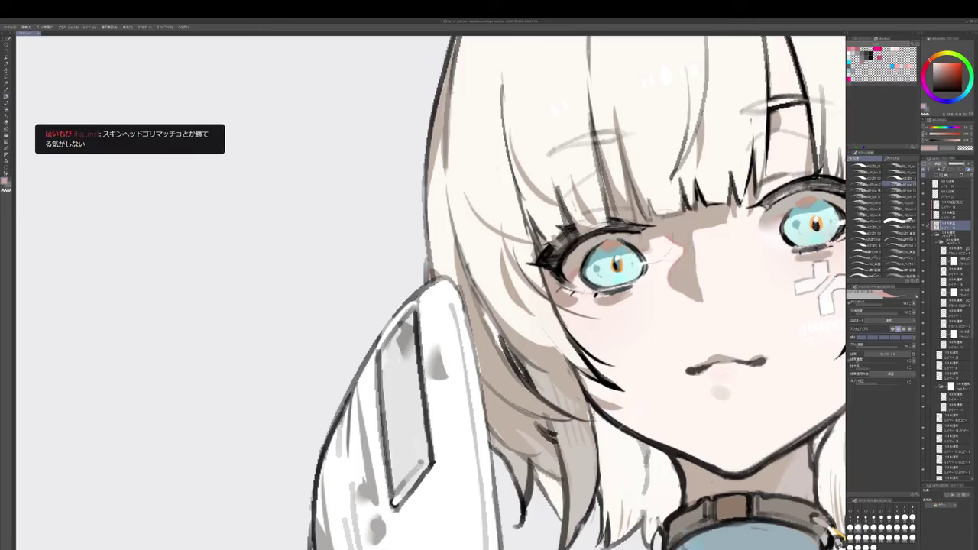
{"action": "left_click", "coordinate": [664, 236], "text": "alt"}
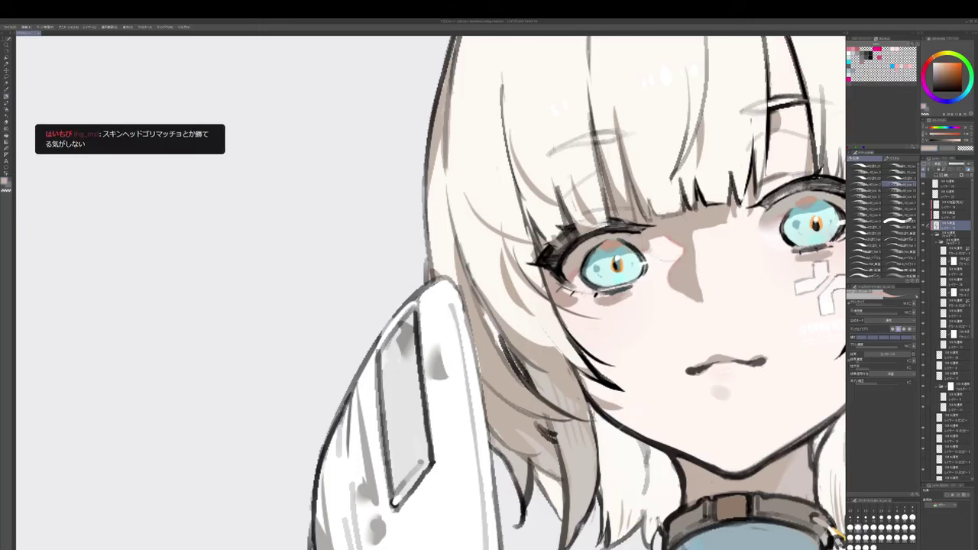
{"action": "left_click", "coordinate": [687, 252], "text": "alt"}
{"action": "left_click_drag", "start_coordinate": [687, 253], "coordinate": [685, 247]}
{"action": "key", "text": "p"}
{"action": "scroll", "coordinate": [699, 263], "scroll_direction": "down", "scroll_amount": 3}
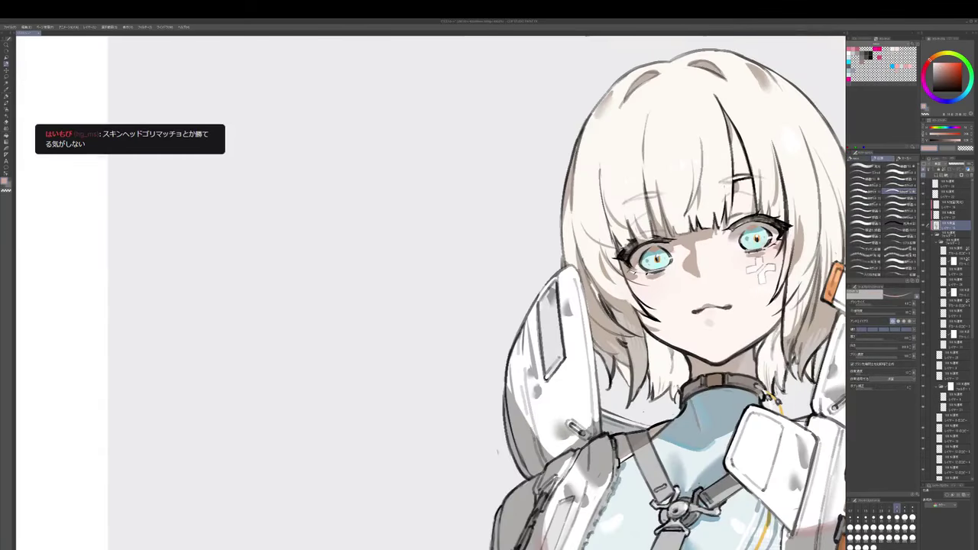
- Soften the pale pink skin tone on the cheeks around the face marking, using a larger paint brush
{"action": "key", "text": "]"}
{"action": "key", "text": "bracketright"}
{"action": "left_click_drag", "start_coordinate": [739, 194], "coordinate": [734, 217]}
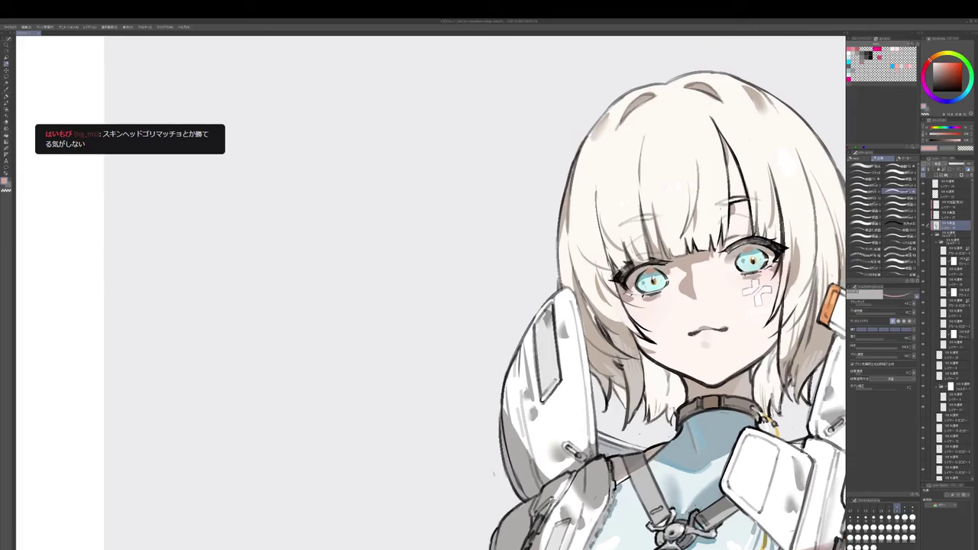
{"action": "key", "text": "bracketright"}
{"action": "mouse_move", "coordinate": [703, 305]}
{"action": "left_mouse_down"}
{"action": "mouse_move", "coordinate": [683, 290]}
{"action": "mouse_move", "coordinate": [743, 260]}
{"action": "left_mouse_up"}
{"action": "key", "text": "bracketright"}
{"action": "key", "text": "bracketright"}
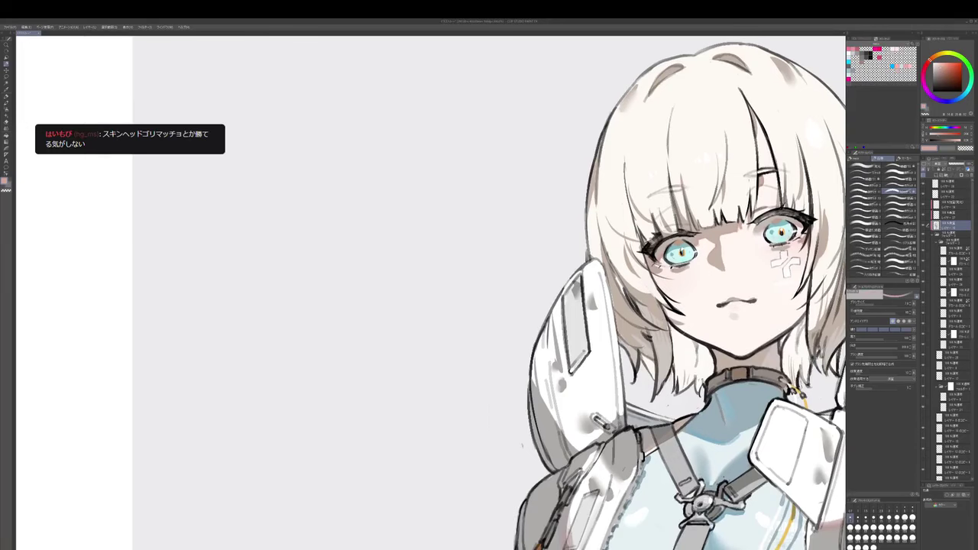
{"action": "left_click_drag", "start_coordinate": [733, 264], "coordinate": [670, 263]}
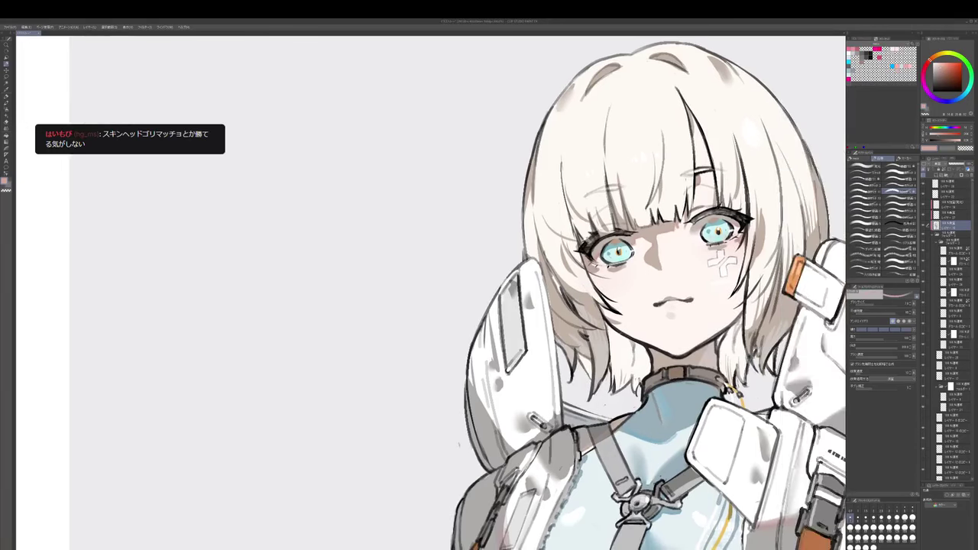
{"action": "key", "text": "p"}
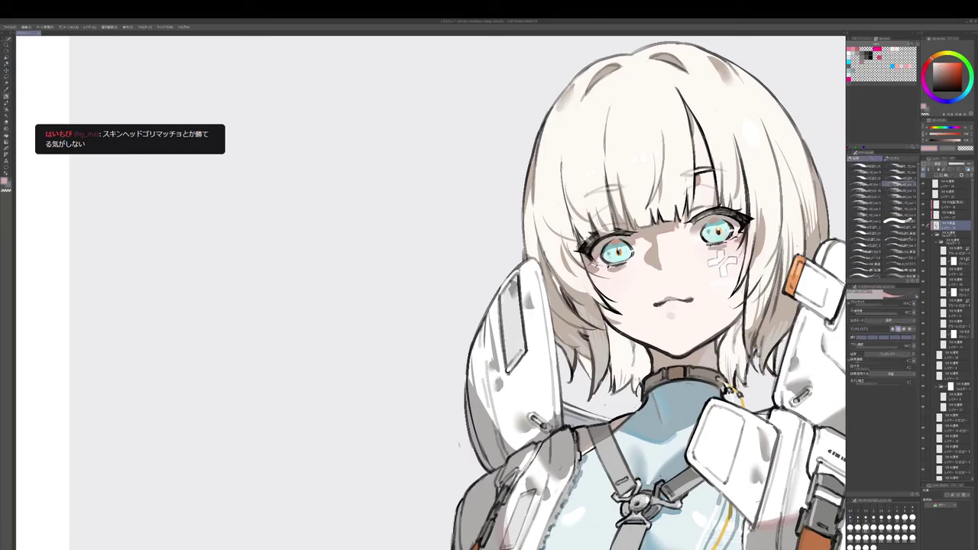
{"action": "mouse_move", "coordinate": [742, 285]}
{"action": "left_mouse_down"}
{"action": "mouse_move", "coordinate": [735, 303]}
{"action": "mouse_move", "coordinate": [740, 293]}
{"action": "left_mouse_up"}
{"action": "key", "text": "c"}
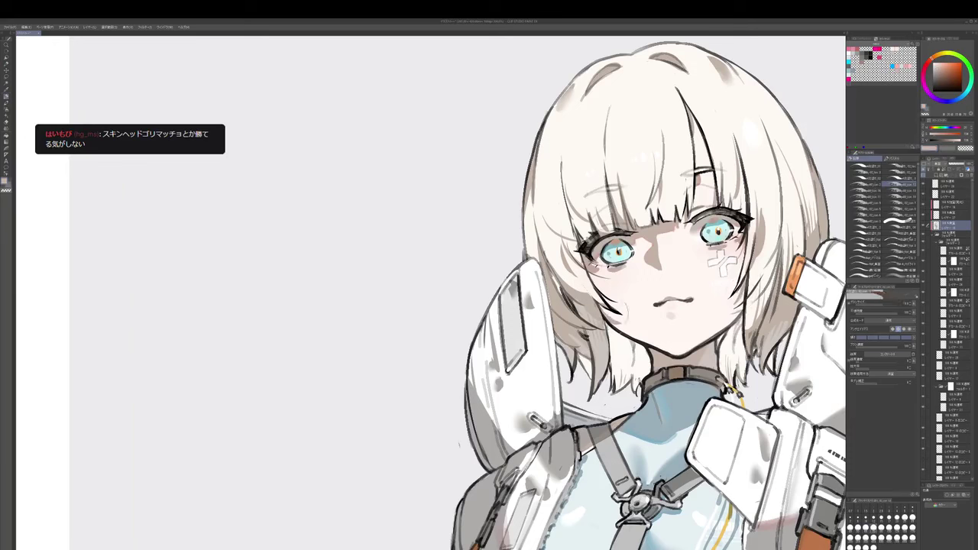
{"action": "key", "text": "c"}
- Tint the hair around the crown with a large soft brush in a warm pale hair shade
{"action": "scroll", "coordinate": [746, 309], "scroll_direction": "down", "scroll_amount": 5}
{"action": "left_click_drag", "start_coordinate": [746, 310], "coordinate": [732, 304]}
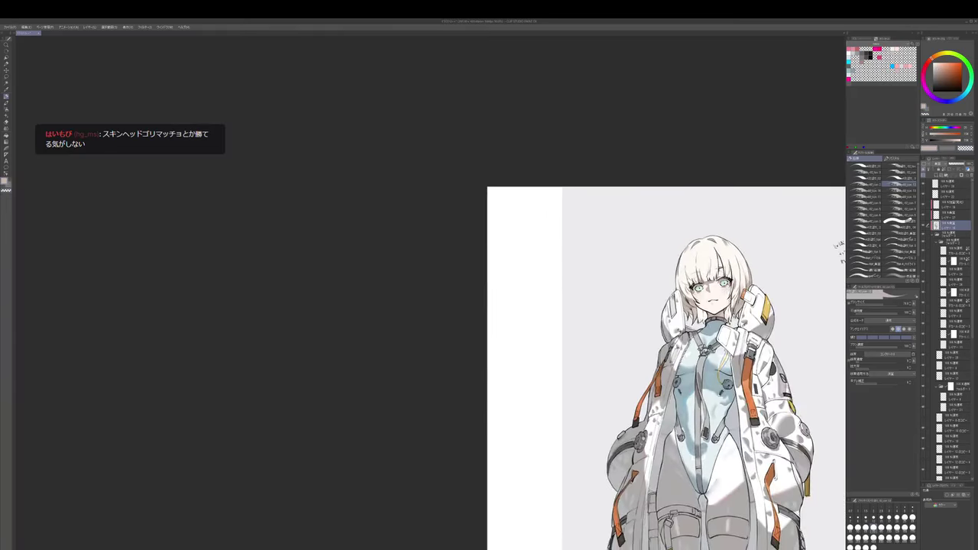
{"action": "scroll", "coordinate": [720, 281], "scroll_direction": "up", "scroll_amount": 3}
{"action": "mouse_move", "coordinate": [789, 237]}
{"action": "left_mouse_down"}
{"action": "mouse_move", "coordinate": [786, 374]}
{"action": "mouse_move", "coordinate": [797, 270]}
{"action": "left_mouse_up"}
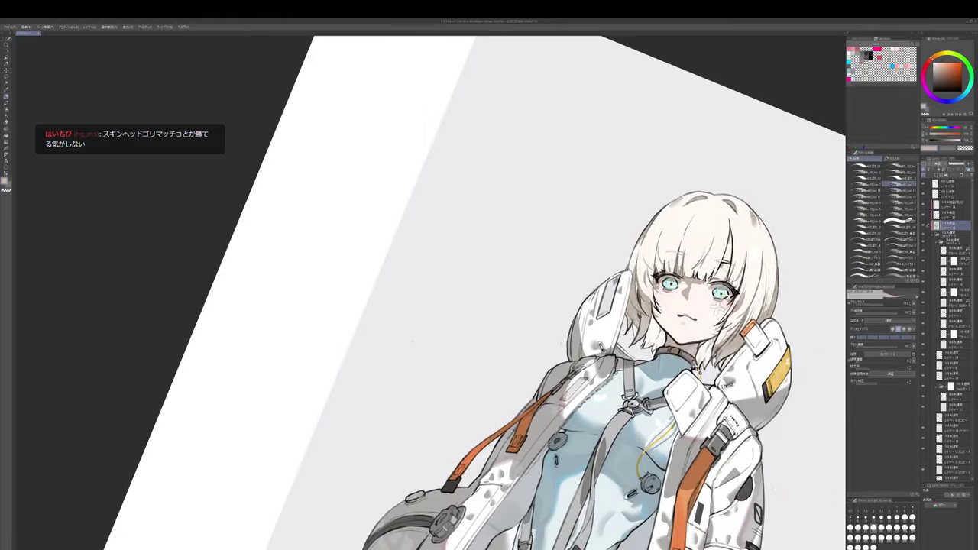
{"action": "key", "text": "]"}
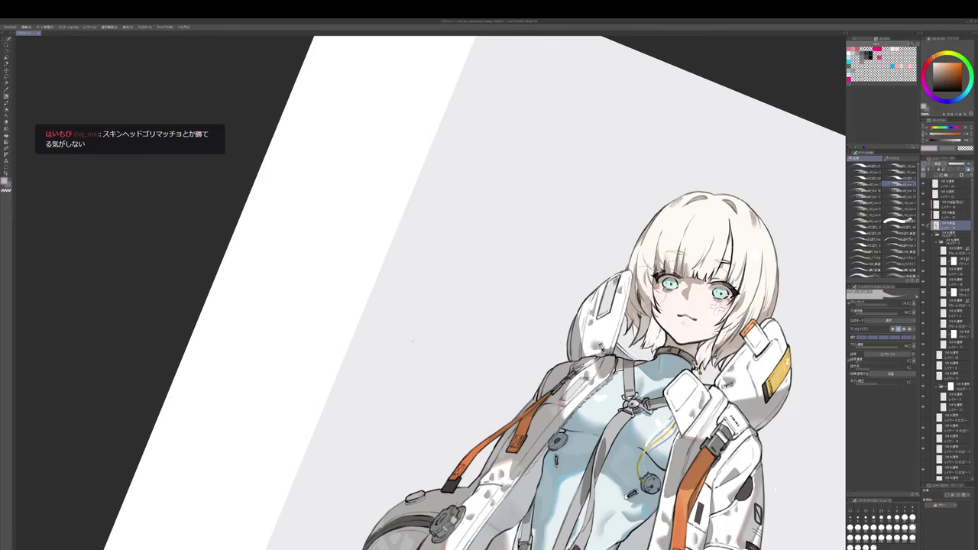
{"action": "left_click_drag", "start_coordinate": [758, 239], "coordinate": [760, 236]}
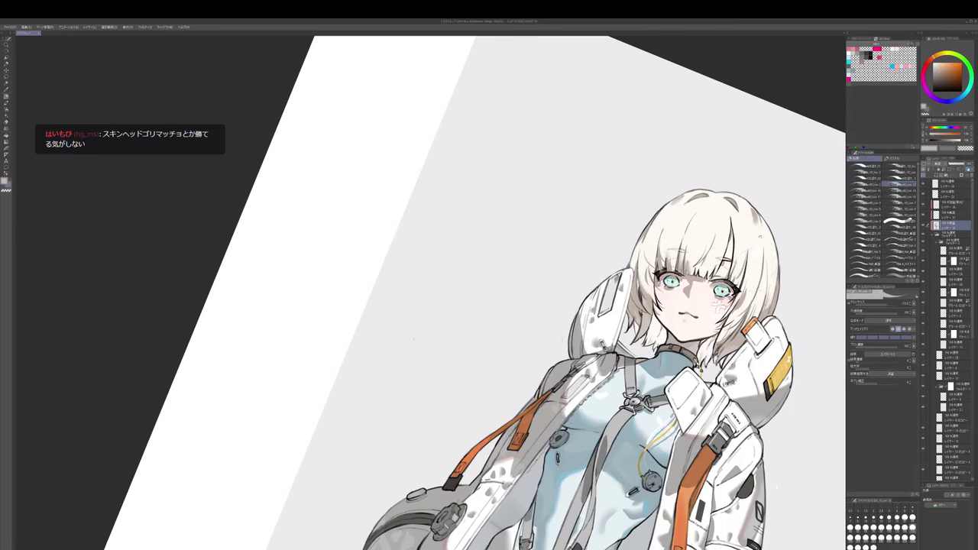
{"action": "scroll", "coordinate": [746, 269], "scroll_direction": "down", "scroll_amount": 2}
{"action": "left_click_drag", "start_coordinate": [746, 269], "coordinate": [741, 263]}
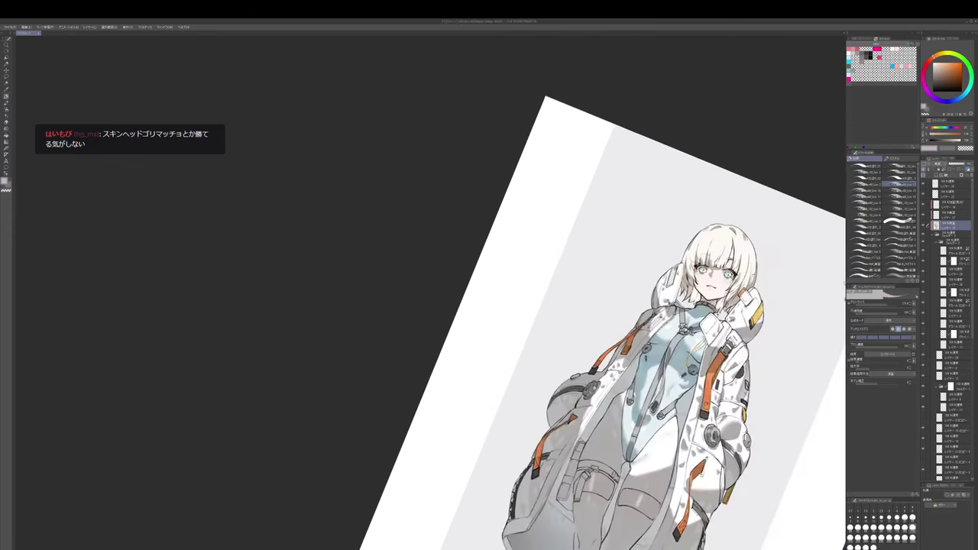
{"action": "left_click_drag", "start_coordinate": [703, 467], "coordinate": [703, 470]}
{"action": "scroll", "coordinate": [700, 236], "scroll_direction": "up", "scroll_amount": 1}
{"action": "left_click_drag", "start_coordinate": [699, 237], "coordinate": [699, 247]}
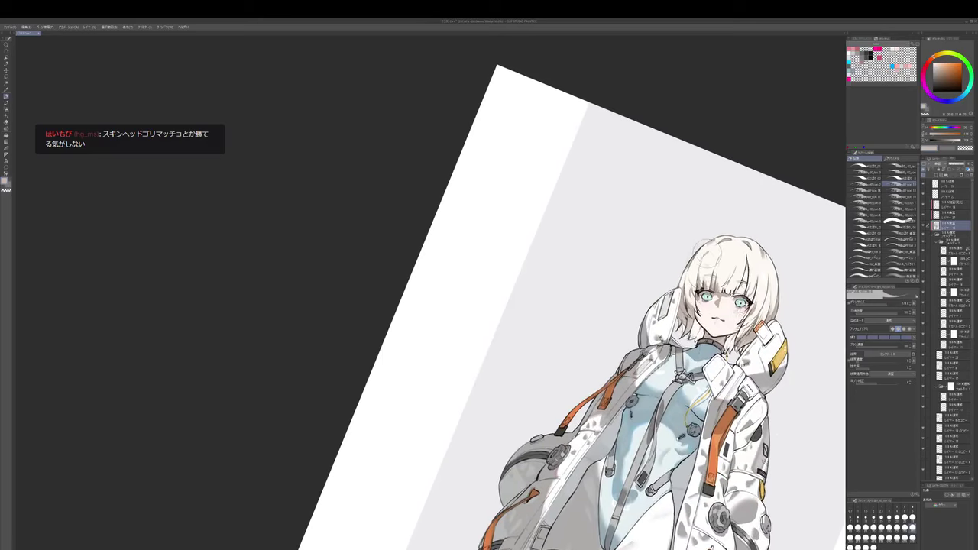
- Brush and blend soft shading over the top of the head with an enlarged brush, undoing the unwanted stroke
{"action": "key", "text": "j"}
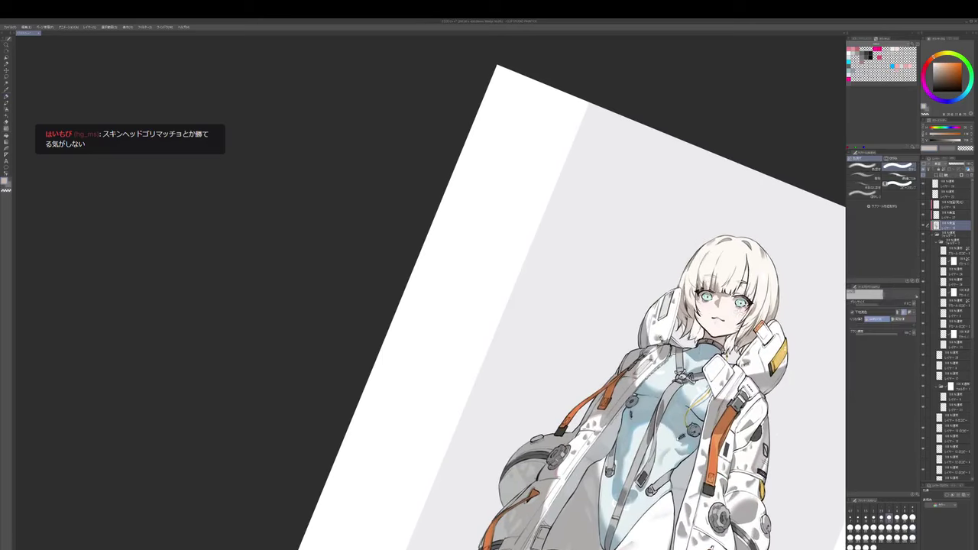
{"action": "key", "text": "b"}
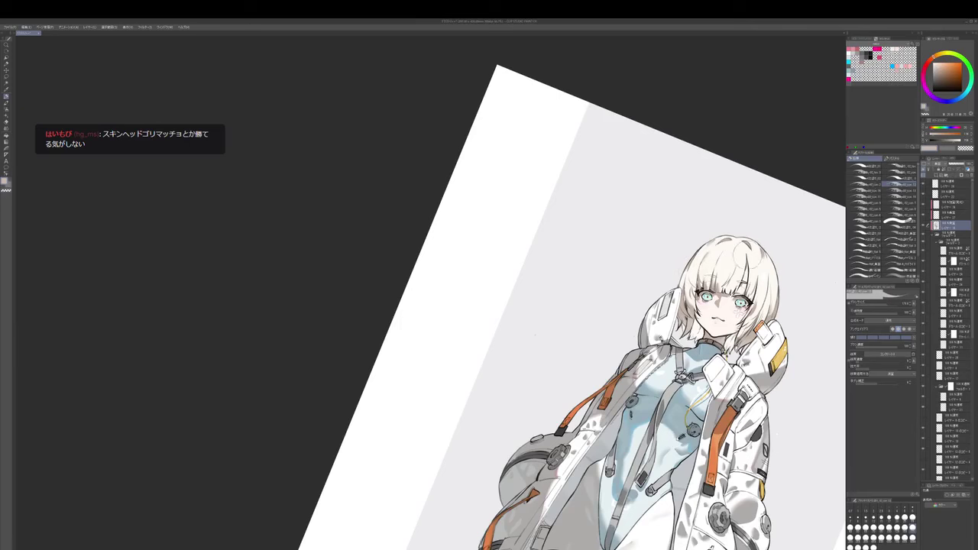
{"action": "left_click_drag", "start_coordinate": [738, 250], "coordinate": [739, 250]}
{"action": "key", "text": "bracketright"}
{"action": "key", "text": "bracketright"}
{"action": "key", "text": "bracketright"}
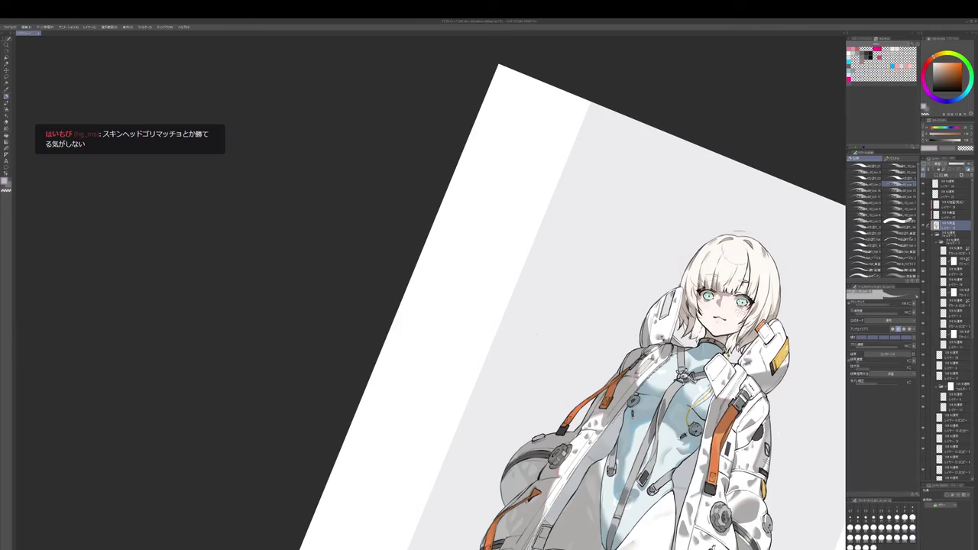
{"action": "key", "text": "ctrl+z"}
{"action": "key", "text": "j"}
{"action": "key", "text": "p"}
{"action": "left_click_drag", "start_coordinate": [757, 252], "coordinate": [752, 245]}
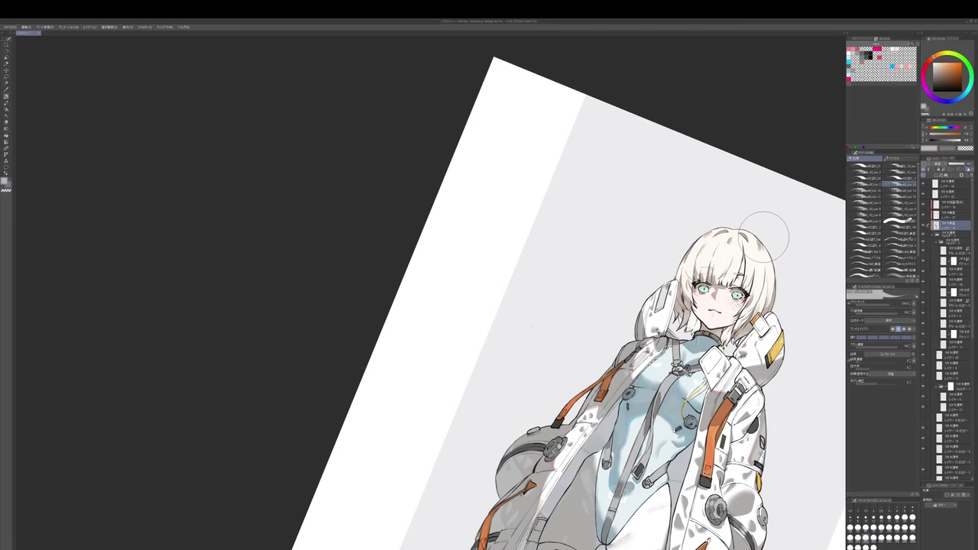
- Brush the soft hair tint along the outer edge of the hair above the yellow-striped side of the hood
{"action": "left_click_drag", "start_coordinate": [808, 278], "coordinate": [808, 273]}
{"action": "key", "text": "m"}
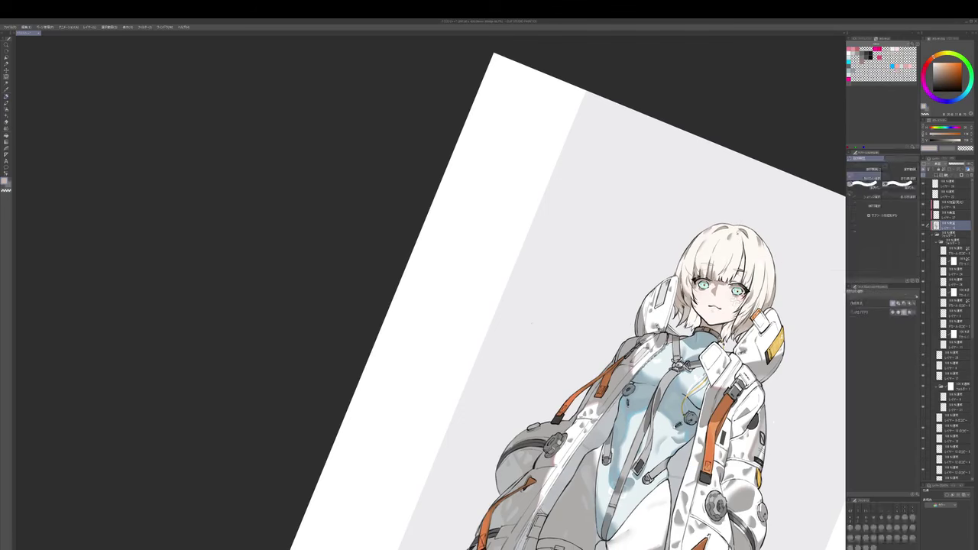
{"action": "key", "text": "b"}
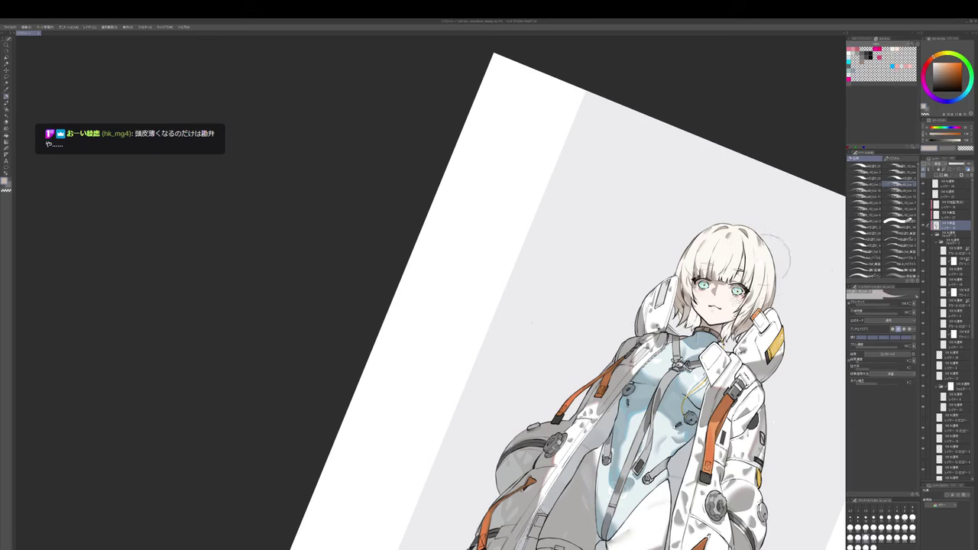
{"action": "left_click_drag", "start_coordinate": [768, 304], "coordinate": [777, 290]}
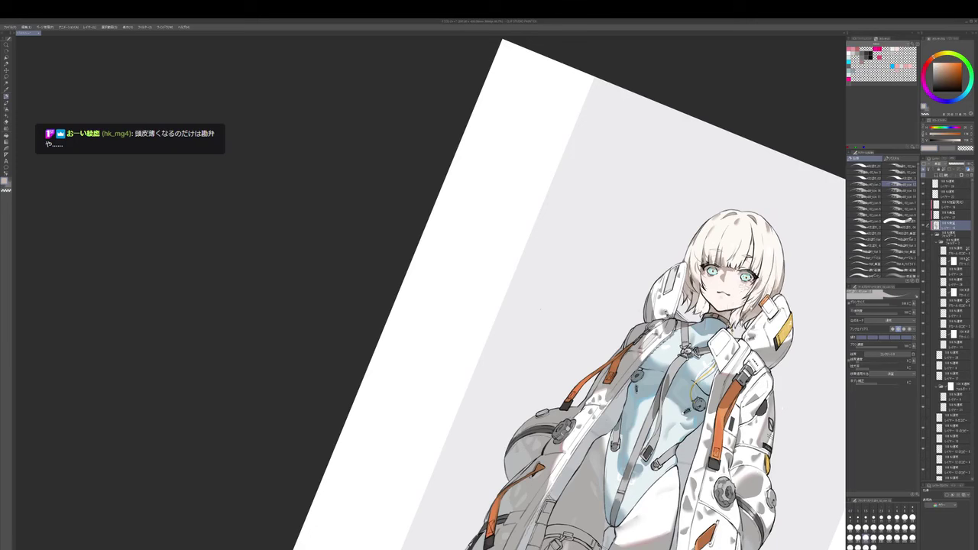
{"action": "left_click_drag", "start_coordinate": [747, 315], "coordinate": [751, 311]}
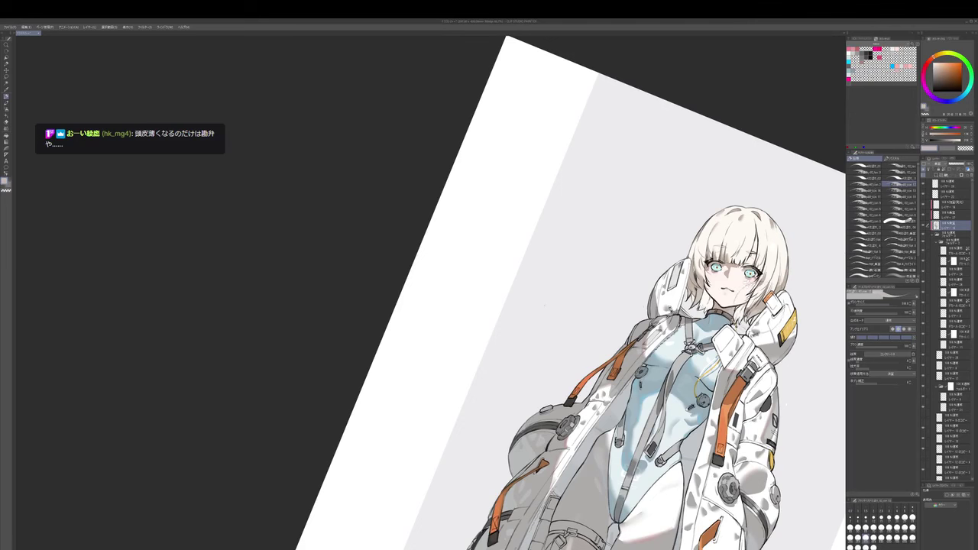
{"action": "left_click_drag", "start_coordinate": [782, 255], "coordinate": [781, 253]}
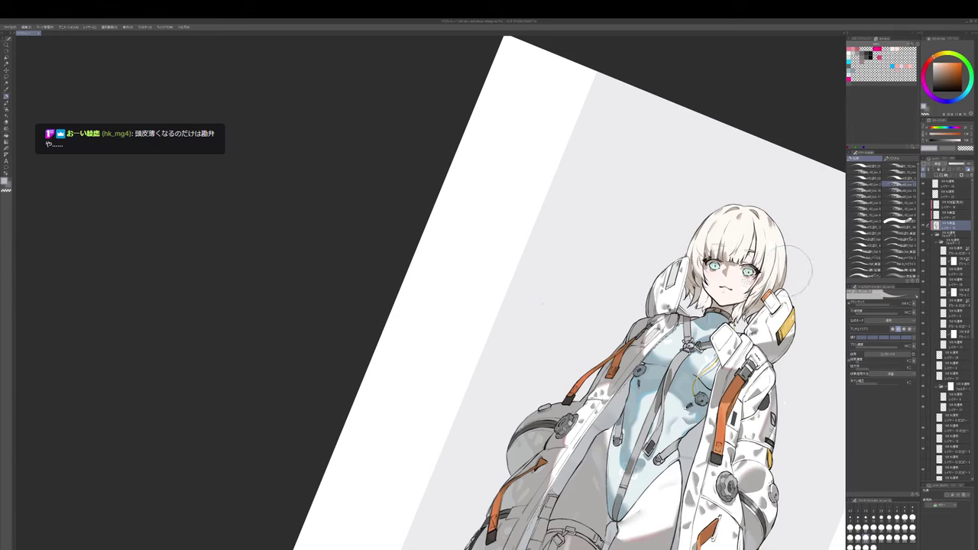
{"action": "scroll", "coordinate": [795, 277], "scroll_direction": "down", "scroll_amount": 3}
{"action": "scroll", "coordinate": [797, 275], "scroll_direction": "up", "scroll_amount": 3}
{"action": "left_click_drag", "start_coordinate": [797, 245], "coordinate": [797, 253]}
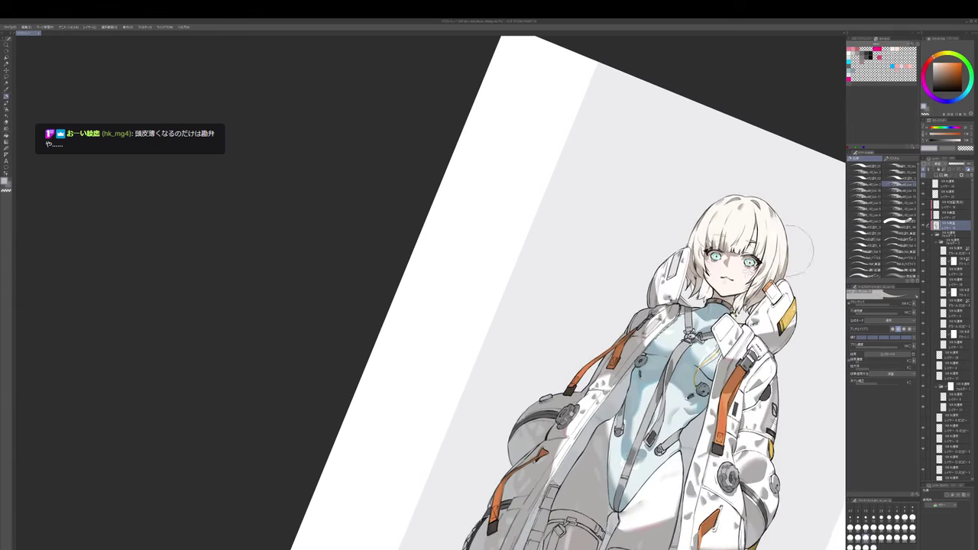
- Even out the tint on the crown and outer hair by blending, fading with transparent colour, and repainting in a sampled hair tone
{"action": "key", "text": "j"}
{"action": "key", "text": "b"}
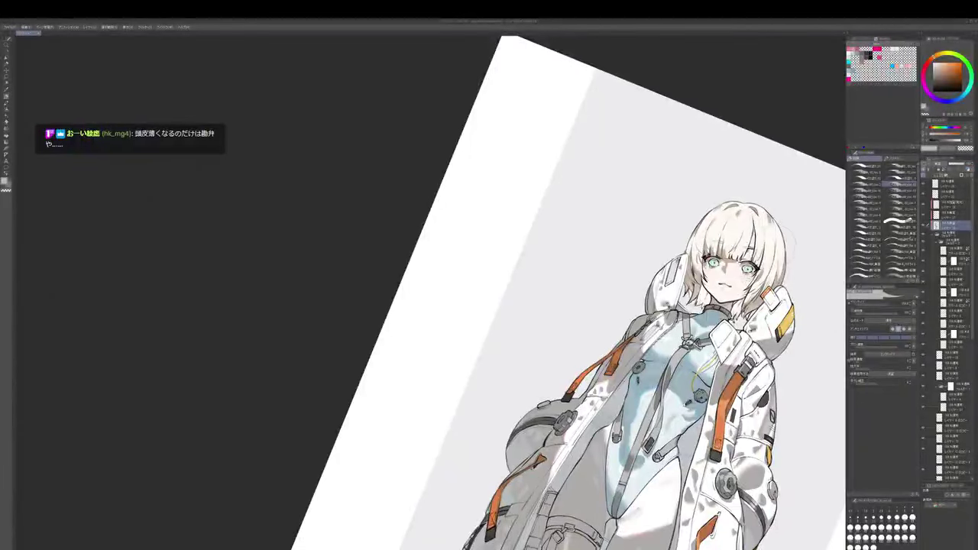
{"action": "key", "text": "c"}
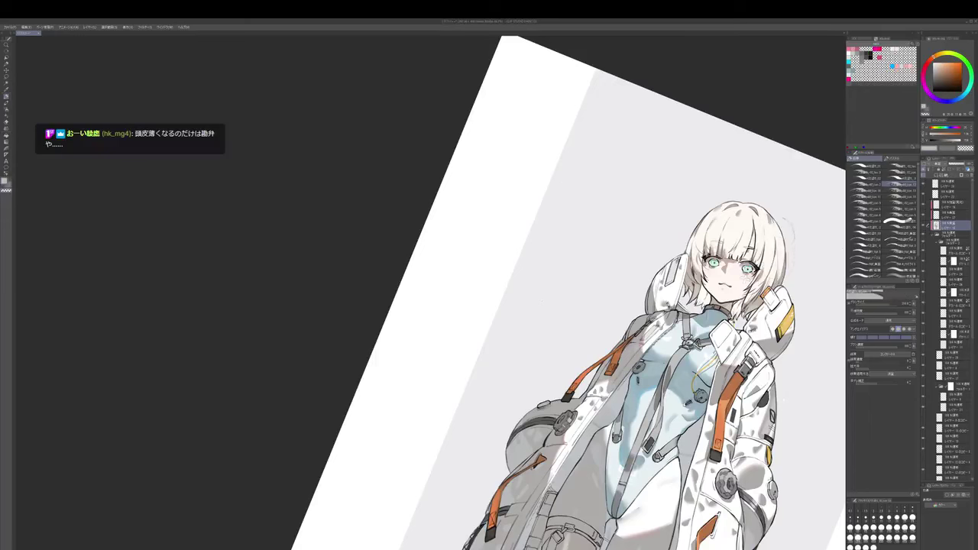
{"action": "key", "text": "c"}
{"action": "left_click_drag", "start_coordinate": [778, 246], "coordinate": [777, 248]}
{"action": "key", "text": "e"}
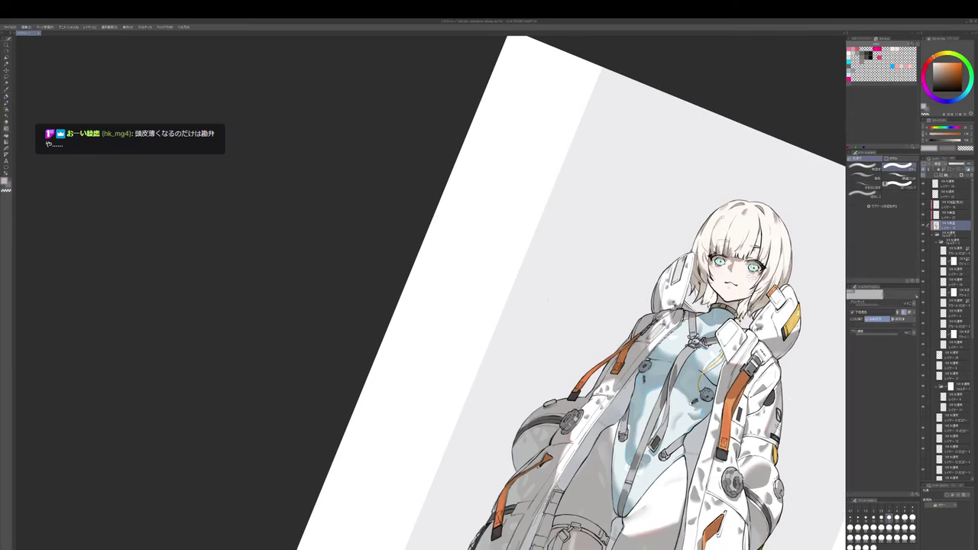
{"action": "left_click_drag", "start_coordinate": [723, 217], "coordinate": [726, 221]}
{"action": "key", "text": "p"}
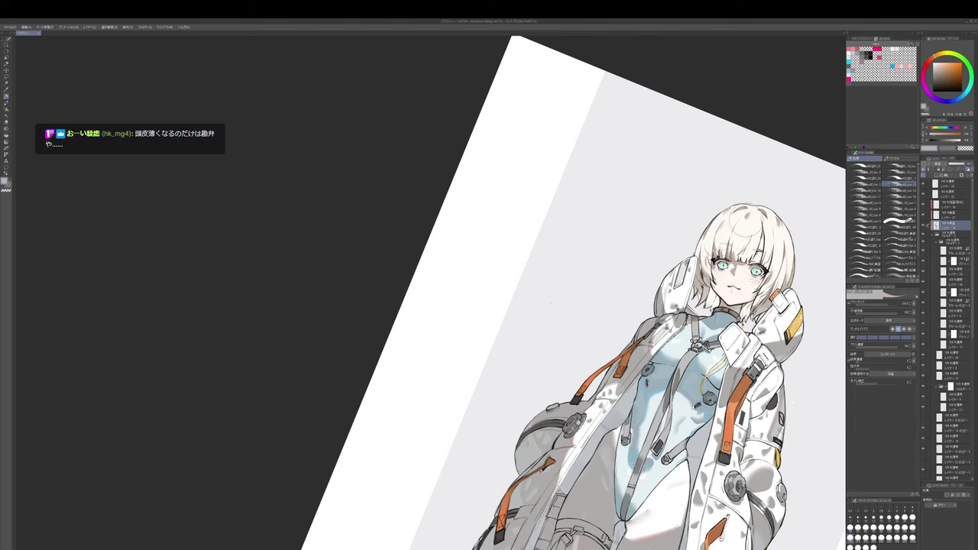
{"action": "left_click", "coordinate": [736, 237], "text": "alt"}
{"action": "left_click_drag", "start_coordinate": [722, 227], "coordinate": [731, 232]}
{"action": "mouse_move", "coordinate": [807, 357]}
{"action": "left_mouse_down"}
{"action": "mouse_move", "coordinate": [790, 320]}
{"action": "mouse_move", "coordinate": [772, 182]}
{"action": "mouse_move", "coordinate": [777, 203]}
{"action": "left_mouse_up"}
{"action": "scroll", "coordinate": [673, 188], "scroll_direction": "up", "scroll_amount": 1}
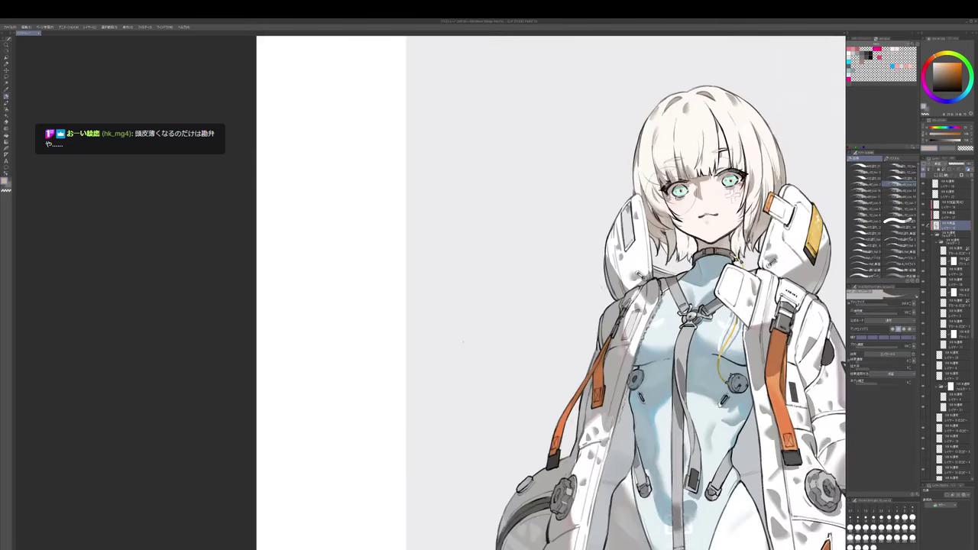
- Sample the pale skin shade beside the eye and soften the cheek and nose area with a smaller brush
{"action": "left_click", "coordinate": [673, 191], "text": "alt"}
{"action": "key", "text": "["}
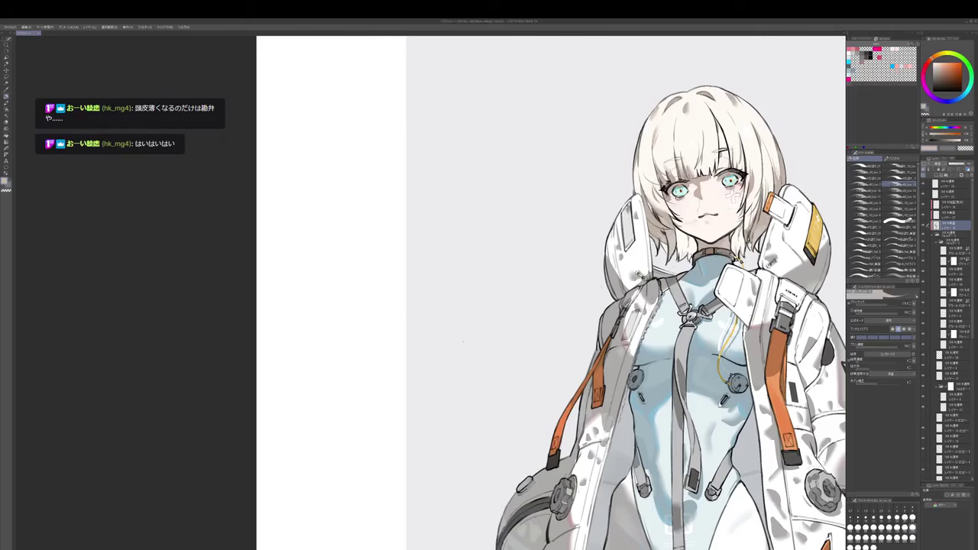
{"action": "scroll", "coordinate": [731, 197], "scroll_direction": "down", "scroll_amount": 3}
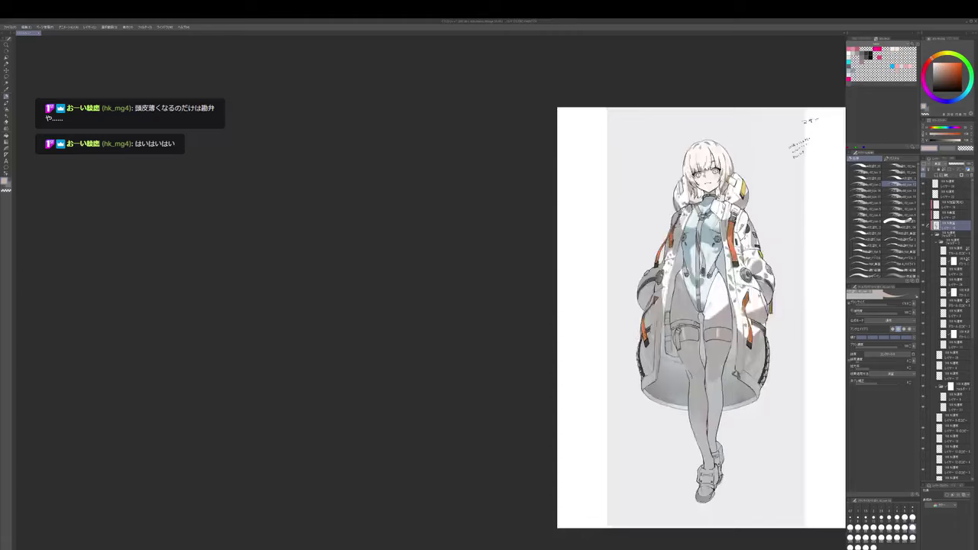
{"action": "scroll", "coordinate": [703, 182], "scroll_direction": "up", "scroll_amount": 4}
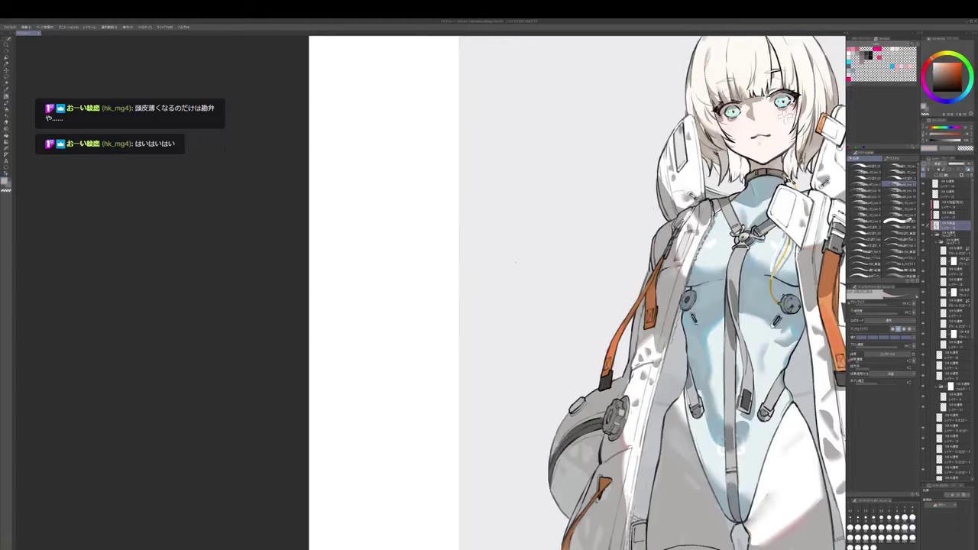
{"action": "key", "text": "j"}
{"action": "key", "text": "["}
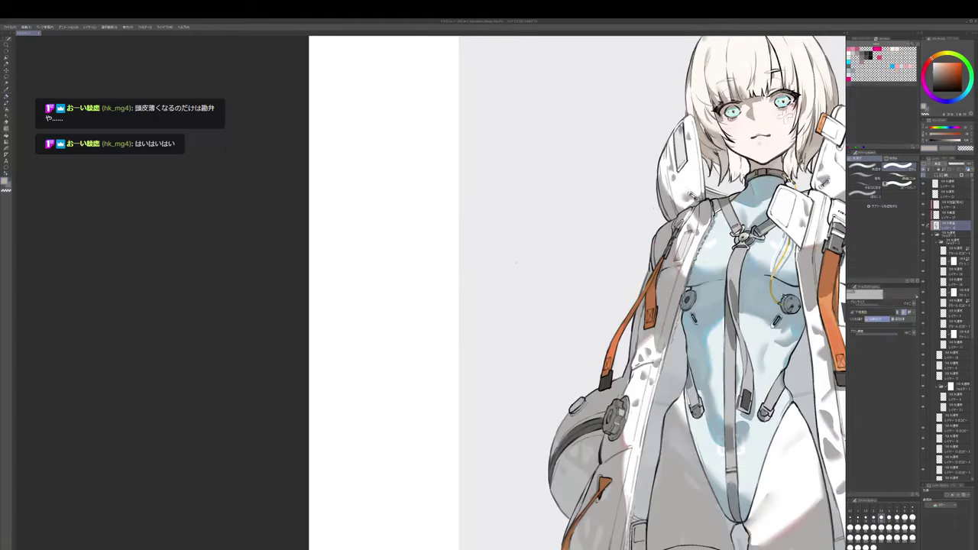
{"action": "key", "text": "p"}
- Select the underlying layers beside the hood and clean up stray paint outside its outline with the eraser
{"action": "left_click", "coordinate": [682, 180], "text": "ctrl+shift"}
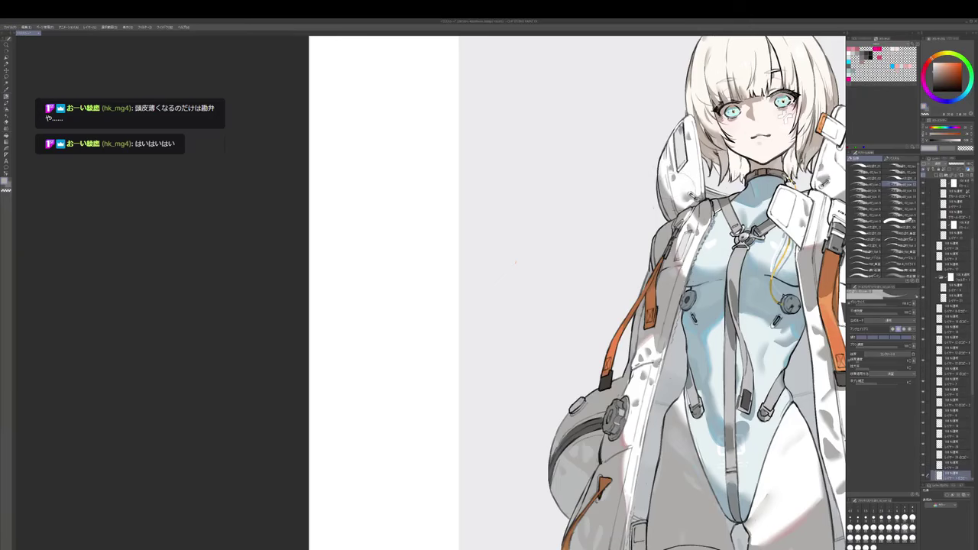
{"action": "left_click", "coordinate": [651, 209], "text": "alt"}
{"action": "left_click_drag", "start_coordinate": [649, 210], "coordinate": [737, 174]}
{"action": "key", "text": "e"}
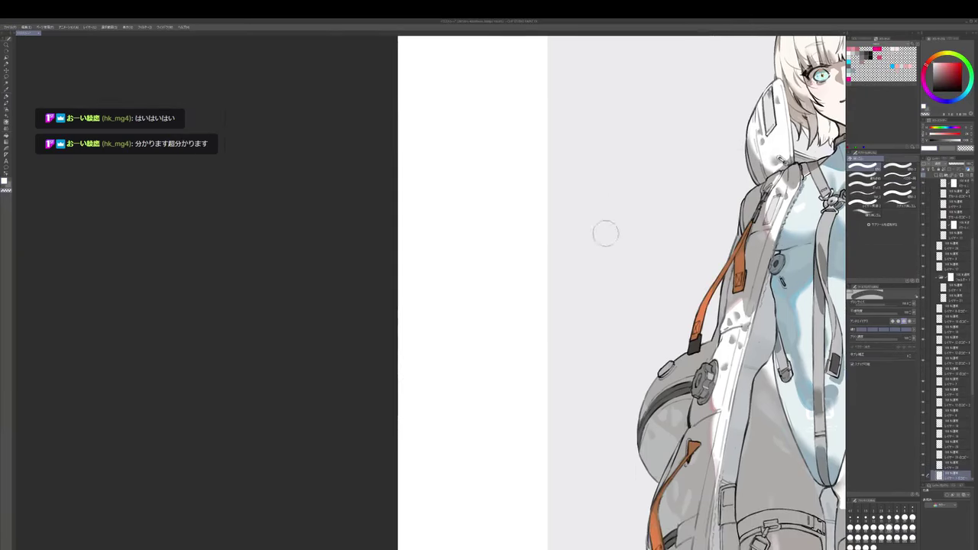
{"action": "left_click", "coordinate": [605, 244], "text": "ctrl+shift"}
{"action": "scroll", "coordinate": [617, 220], "scroll_direction": "down", "scroll_amount": 1}
{"action": "left_click_drag", "start_coordinate": [829, 340], "coordinate": [735, 287]}
{"action": "scroll", "coordinate": [771, 306], "scroll_direction": "down", "scroll_amount": 2}
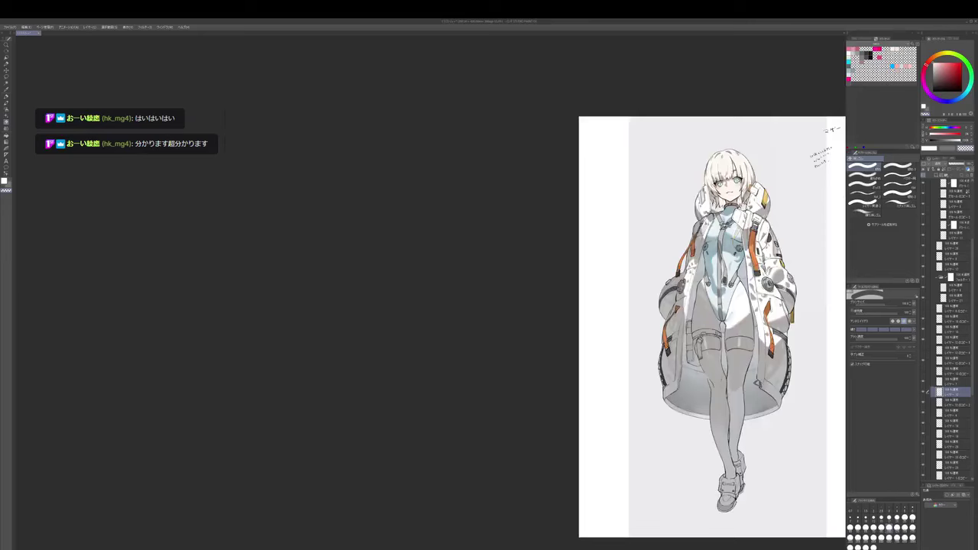
{"action": "scroll", "coordinate": [779, 288], "scroll_direction": "up", "scroll_amount": 1}
{"action": "left_click_drag", "start_coordinate": [744, 147], "coordinate": [712, 223]}
{"action": "scroll", "coordinate": [740, 189], "scroll_direction": "up", "scroll_amount": 1}
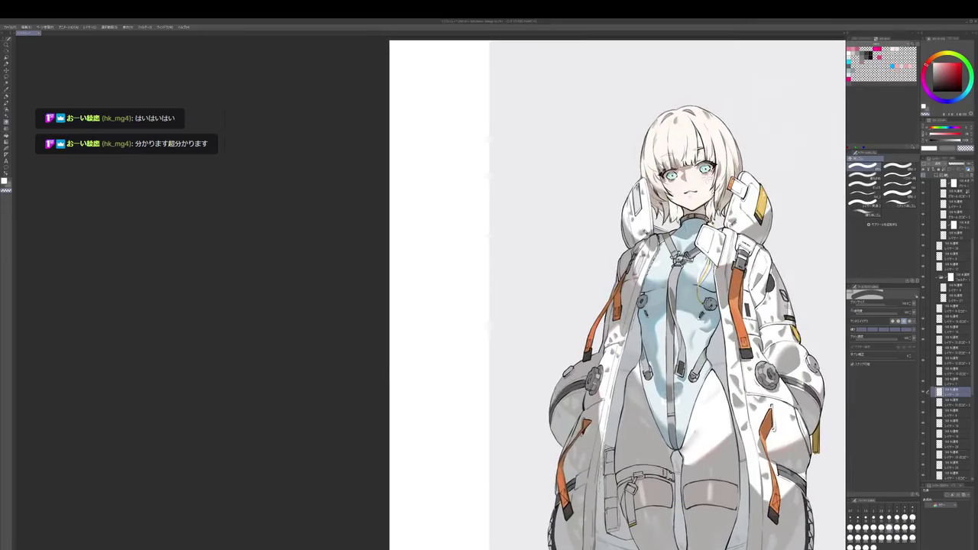
- Select the layer of the fringe and sample its hair colour for the paint brush
{"action": "left_click", "coordinate": [700, 150], "text": "ctrl+shift"}
{"action": "key", "text": "p"}
{"action": "left_click", "coordinate": [700, 149], "text": "alt"}
{"action": "left_click_drag", "start_coordinate": [700, 151], "coordinate": [720, 142]}
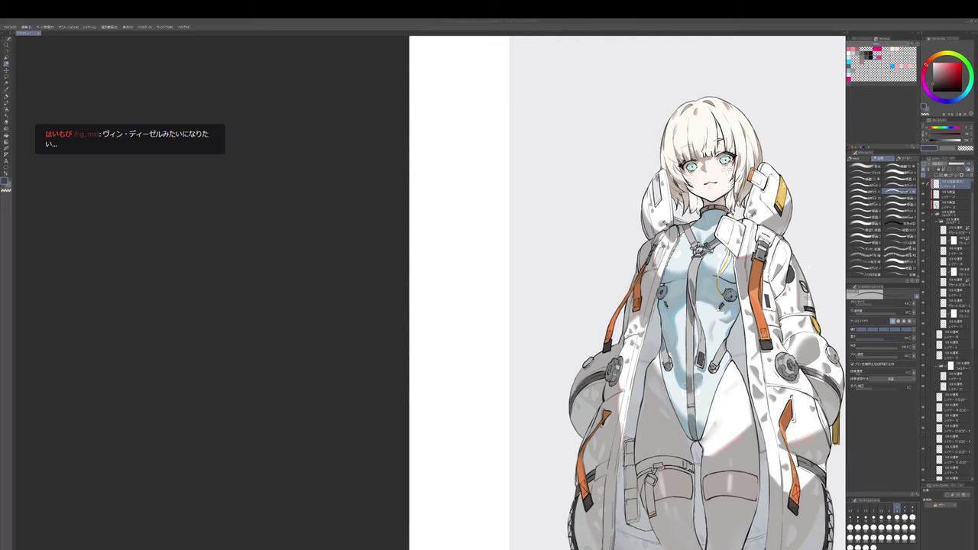
- Select the coat's shading layer, sample the grey beside the hood's lower edge, and blend the shading around the hood and shoulder
{"action": "mouse_move", "coordinate": [730, 213]}
{"action": "left_mouse_down"}
{"action": "mouse_move", "coordinate": [718, 229]}
{"action": "mouse_move", "coordinate": [750, 268]}
{"action": "left_mouse_up"}
{"action": "scroll", "coordinate": [764, 225], "scroll_direction": "up", "scroll_amount": 3}
{"action": "left_click", "coordinate": [951, 205]}
{"action": "key", "text": "b"}
{"action": "left_click", "coordinate": [737, 234], "text": "alt"}
{"action": "key", "text": "j"}
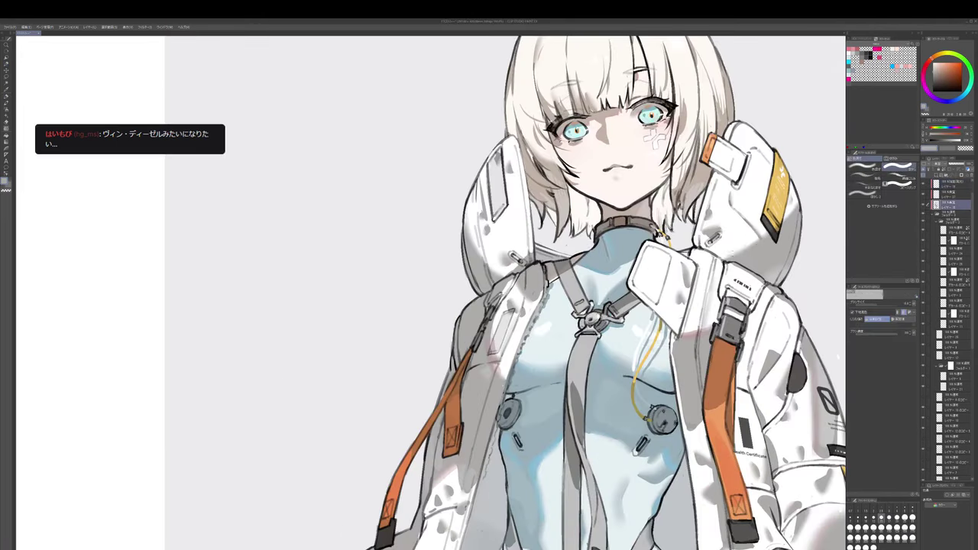
{"action": "key", "text": "b"}
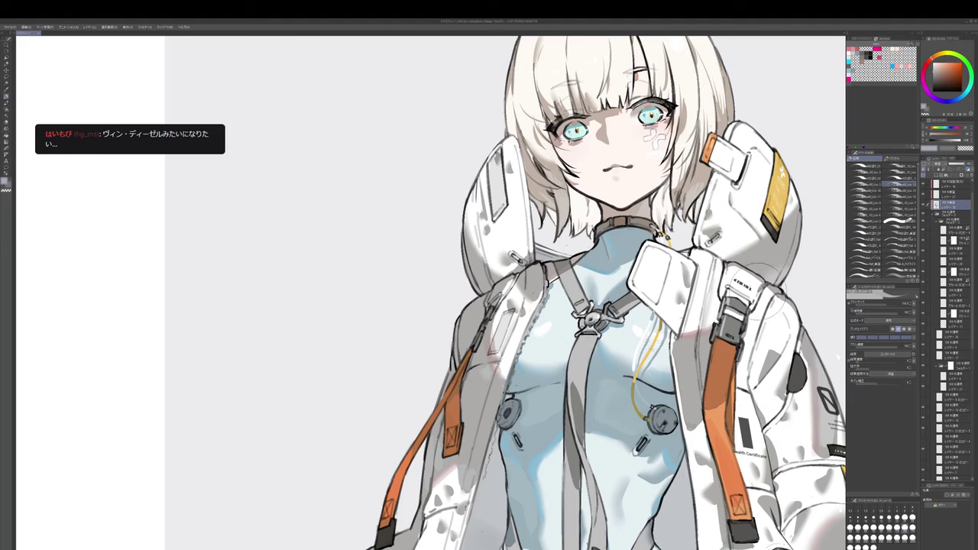
- Rework the shading on the shoulder and upper sleeve by alternating blending and painting, including passes with transparent colour
{"action": "key", "text": "e"}
{"action": "key", "text": "p"}
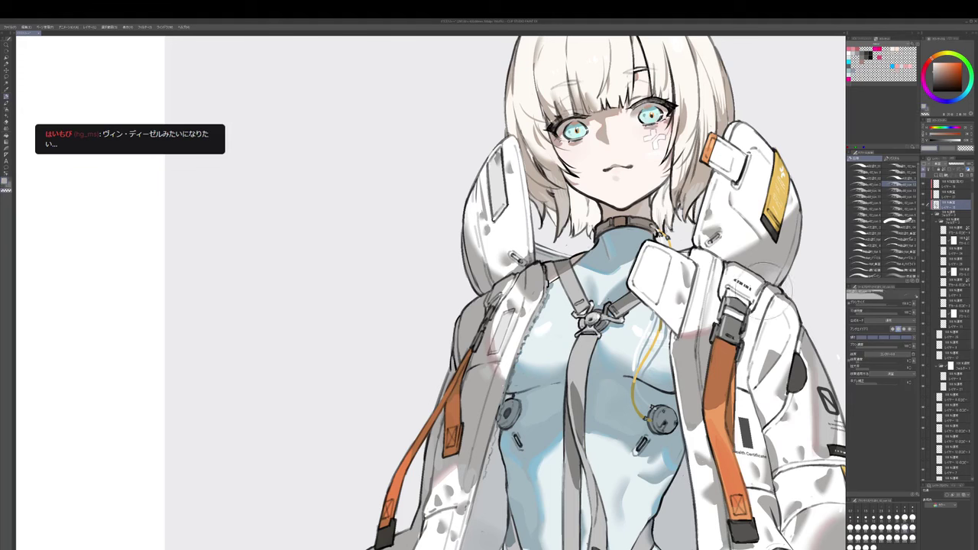
{"action": "left_click_drag", "start_coordinate": [770, 300], "coordinate": [778, 262]}
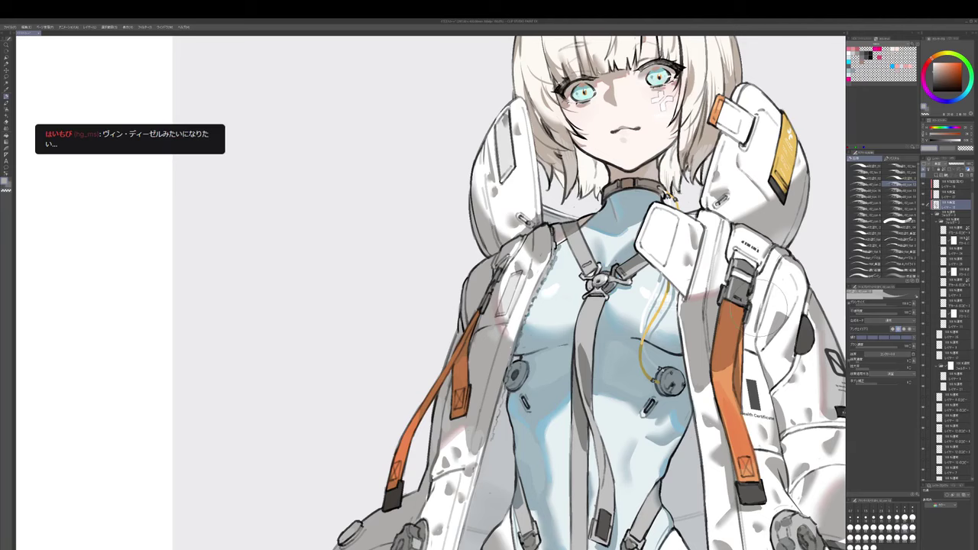
{"action": "key", "text": "e"}
{"action": "key", "text": "p"}
{"action": "key", "text": "c"}
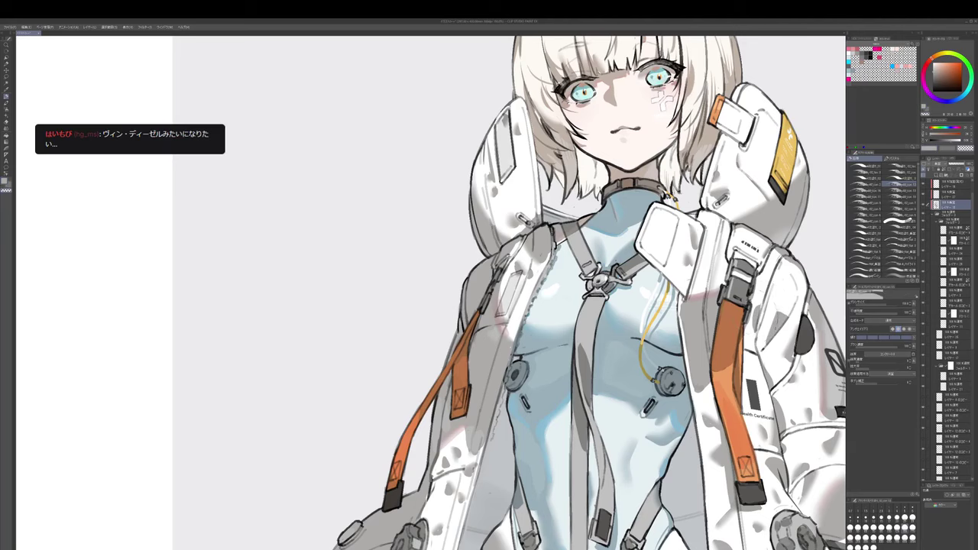
{"action": "key", "text": "c"}
{"action": "left_click_drag", "start_coordinate": [753, 380], "coordinate": [753, 298]}
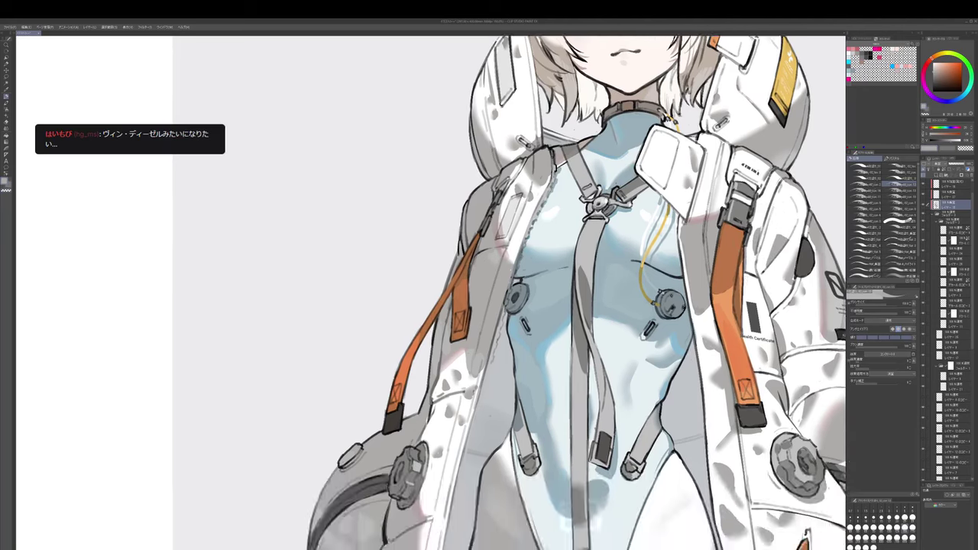
{"action": "scroll", "coordinate": [752, 298], "scroll_direction": "down", "scroll_amount": 1}
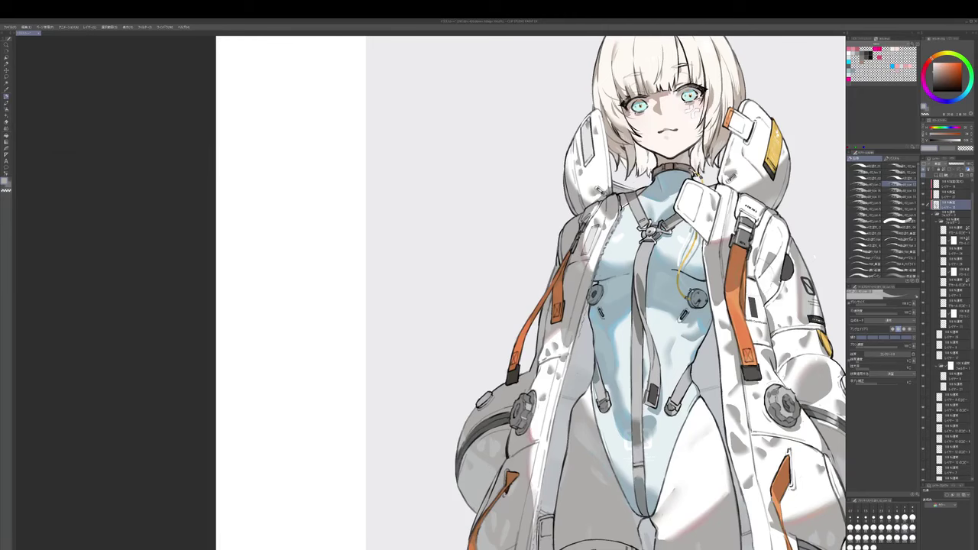
{"action": "mouse_move", "coordinate": [814, 257]}
{"action": "left_mouse_down"}
{"action": "mouse_move", "coordinate": [784, 233]}
{"action": "mouse_move", "coordinate": [784, 214]}
{"action": "left_mouse_up"}
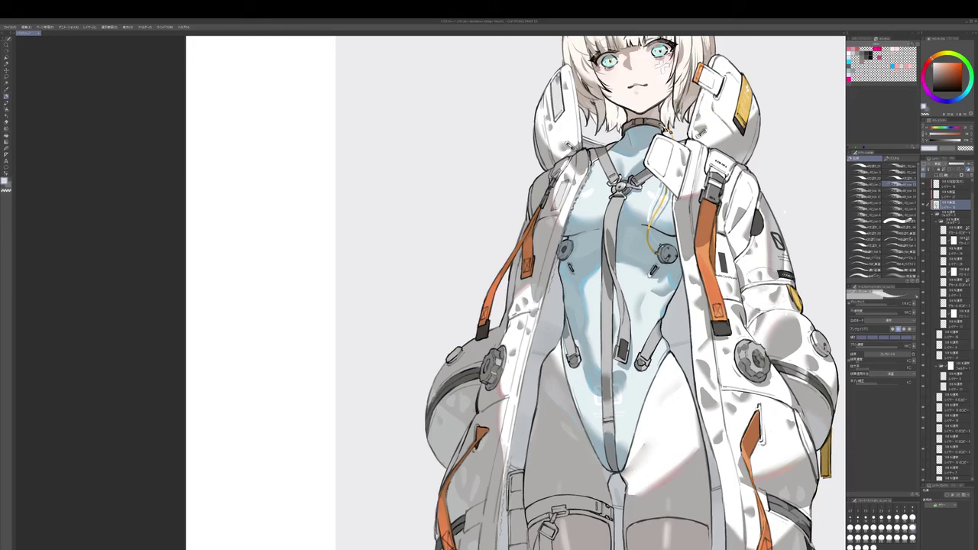
- Soften the transitions on the sleeve and collar flap with the near-white coat colour and the blending brush
{"action": "key", "text": "j"}
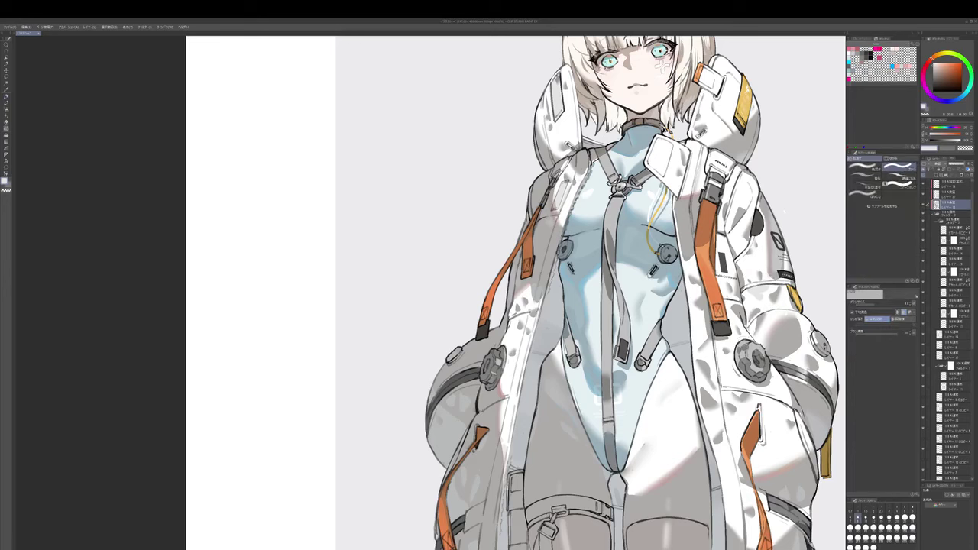
{"action": "key", "text": "b"}
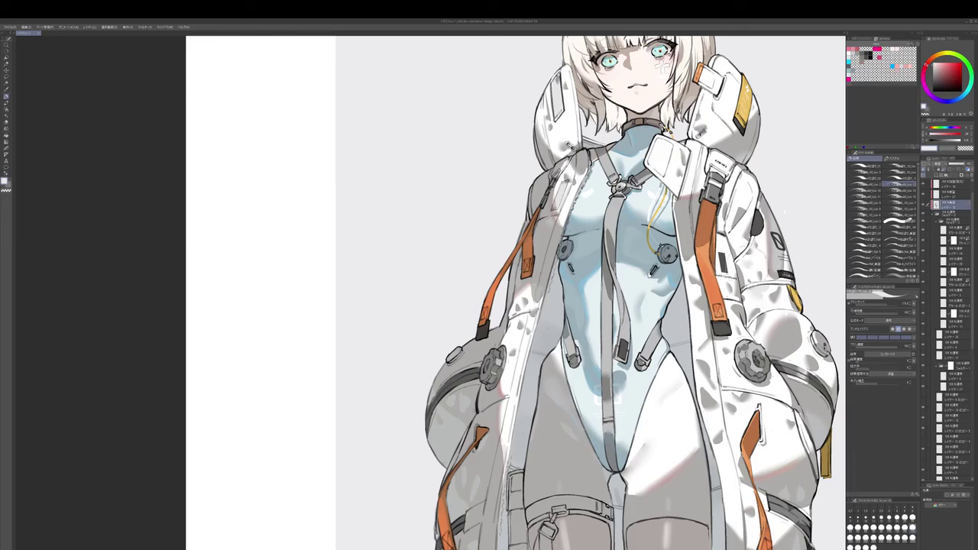
{"action": "key", "text": "e"}
{"action": "key", "text": "b"}
{"action": "left_click_drag", "start_coordinate": [738, 260], "coordinate": [752, 303]}
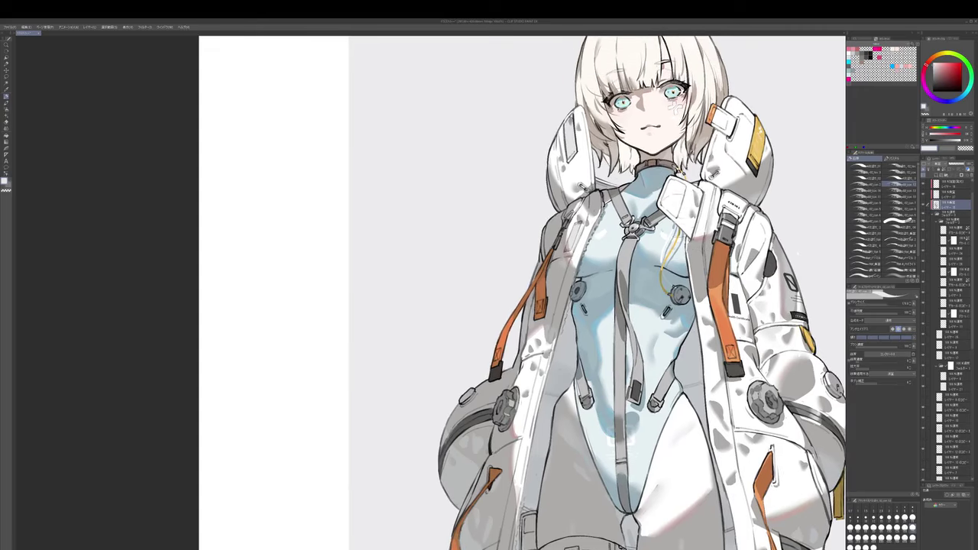
{"action": "key", "text": "e"}
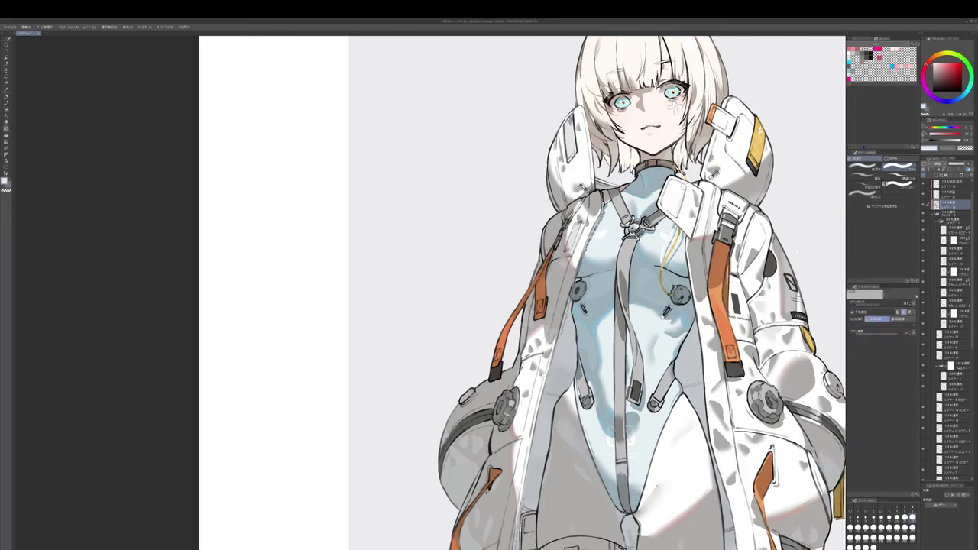
{"action": "left_click", "coordinate": [685, 186]}
{"action": "key", "text": "p"}
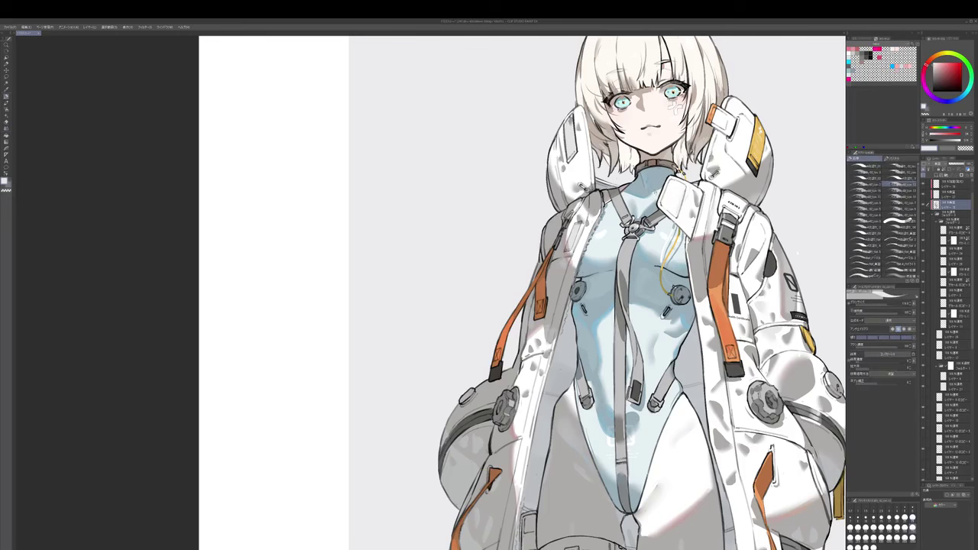
{"action": "left_click_drag", "start_coordinate": [642, 199], "coordinate": [711, 193]}
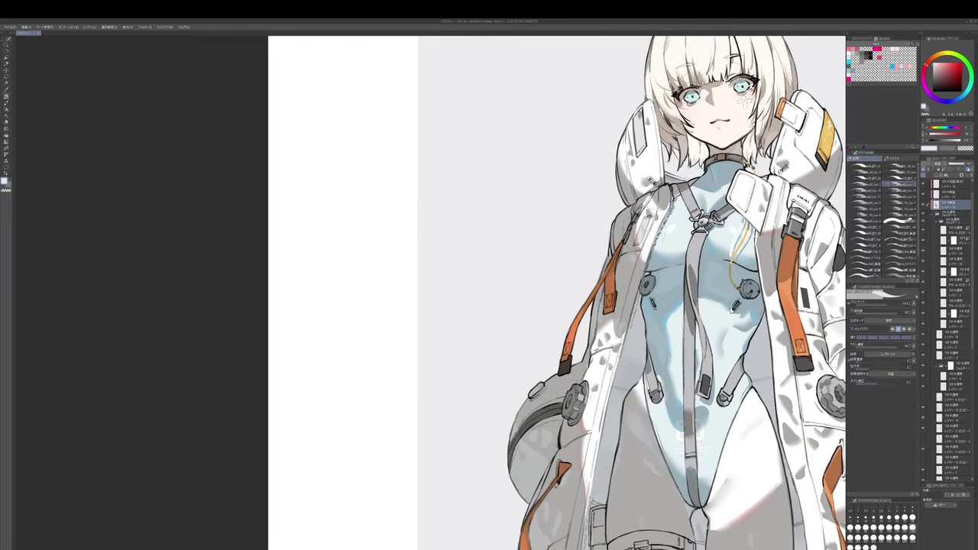
- Sample the coat tones on the hood's outer side and blend its shading along the edge
{"action": "key", "text": "e"}
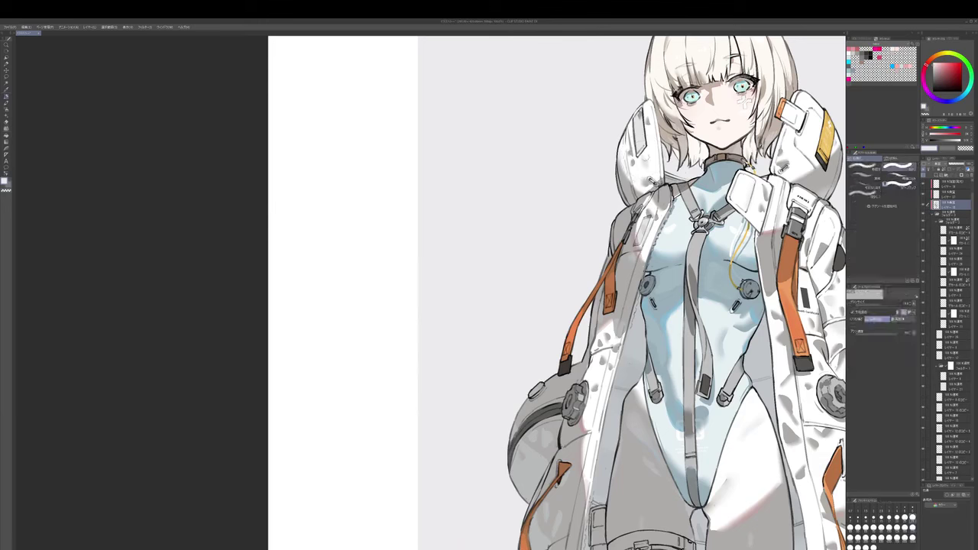
{"action": "key", "text": "p"}
{"action": "left_click", "coordinate": [631, 150], "text": "alt"}
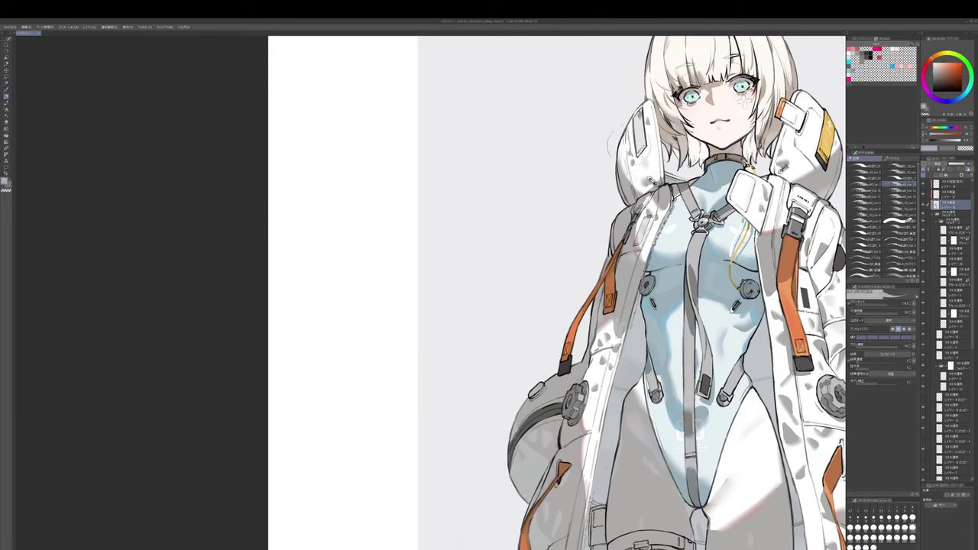
{"action": "key", "text": "j"}
{"action": "left_click_drag", "start_coordinate": [630, 134], "coordinate": [586, 149]}
{"action": "key", "text": "p"}
{"action": "left_click", "coordinate": [631, 150], "text": "alt"}
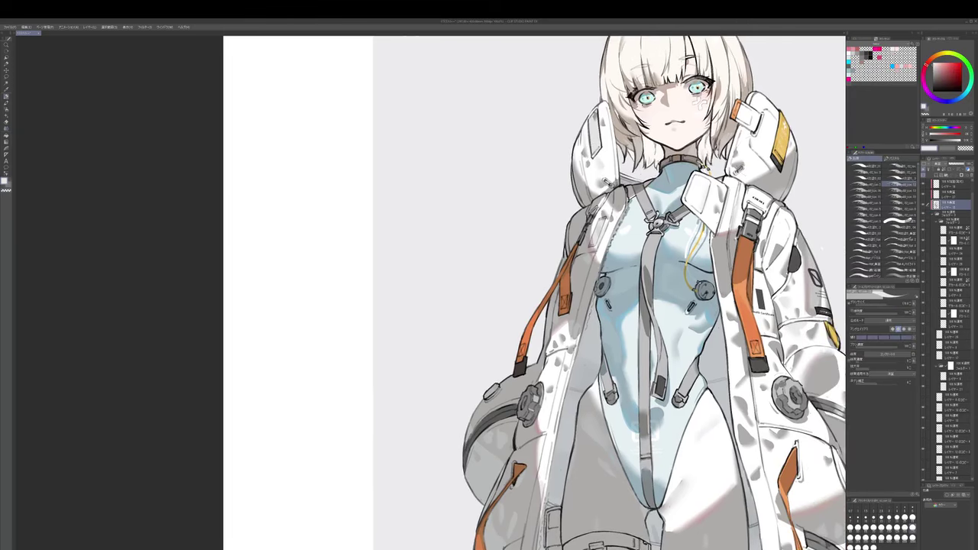
- Smooth the shading on the sleeve beside the yellow tag and sample its colour for the paint brush
{"action": "left_click_drag", "start_coordinate": [737, 152], "coordinate": [726, 187]}
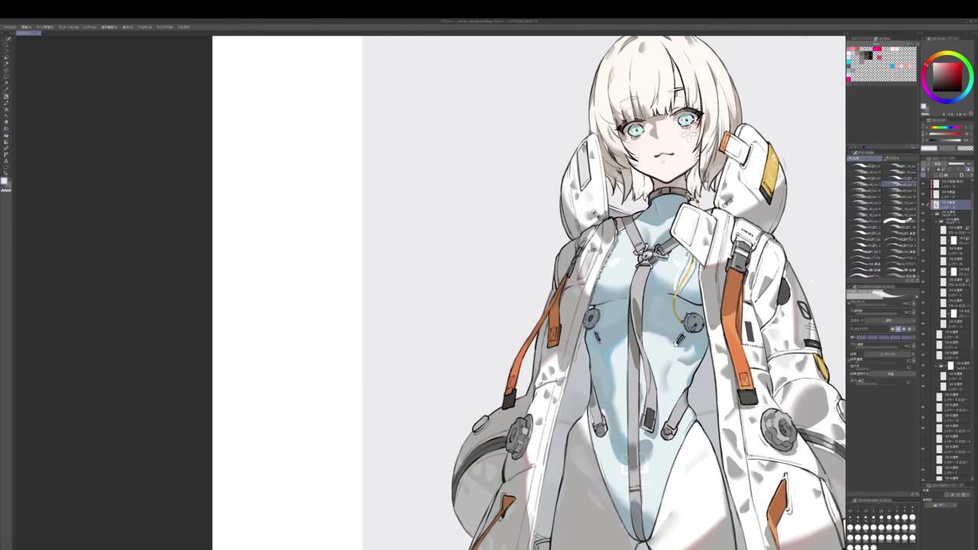
{"action": "left_click_drag", "start_coordinate": [799, 324], "coordinate": [781, 236]}
{"action": "scroll", "coordinate": [781, 236], "scroll_direction": "down", "scroll_amount": 1}
{"action": "left_click_drag", "start_coordinate": [791, 357], "coordinate": [773, 289]}
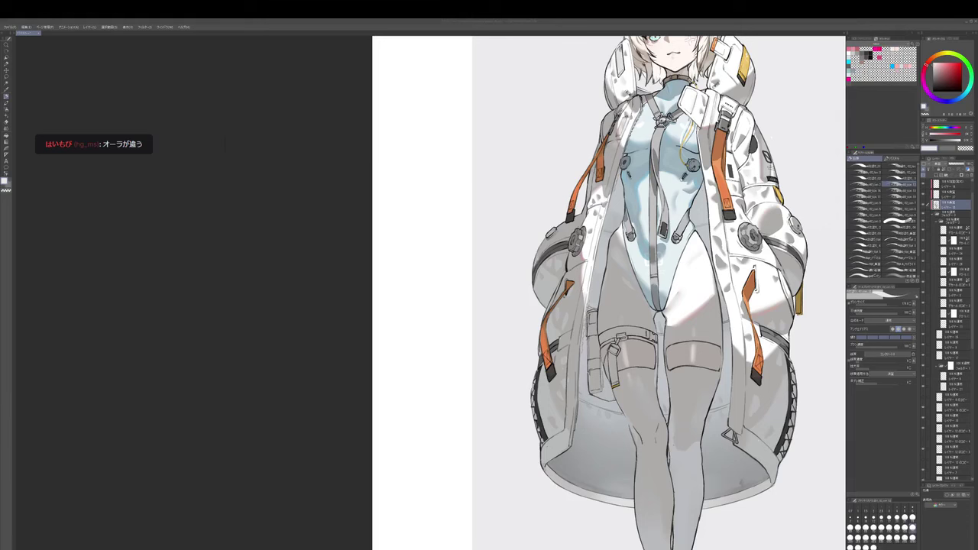
{"action": "left_click_drag", "start_coordinate": [813, 207], "coordinate": [808, 209]}
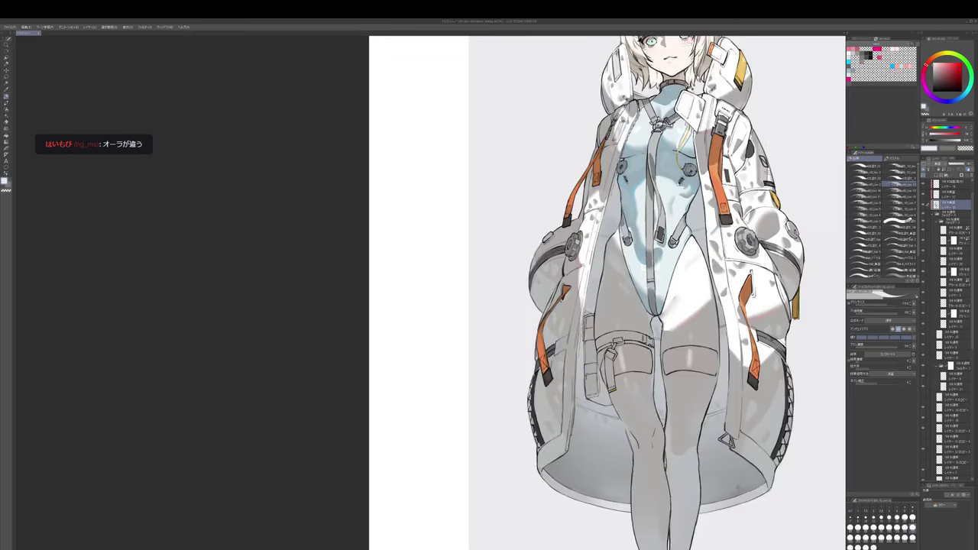
{"action": "scroll", "coordinate": [752, 227], "scroll_direction": "up", "scroll_amount": 1}
{"action": "left_click_drag", "start_coordinate": [600, 281], "coordinate": [587, 361]}
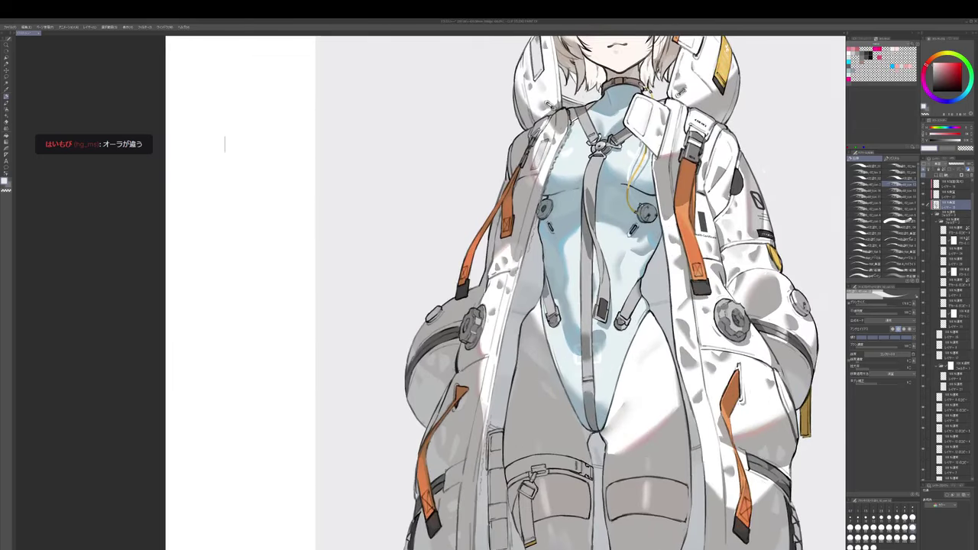
{"action": "key", "text": "e"}
{"action": "left_click_drag", "start_coordinate": [771, 266], "coordinate": [763, 279]}
{"action": "key", "text": "p"}
{"action": "left_click", "coordinate": [767, 275], "text": "alt"}
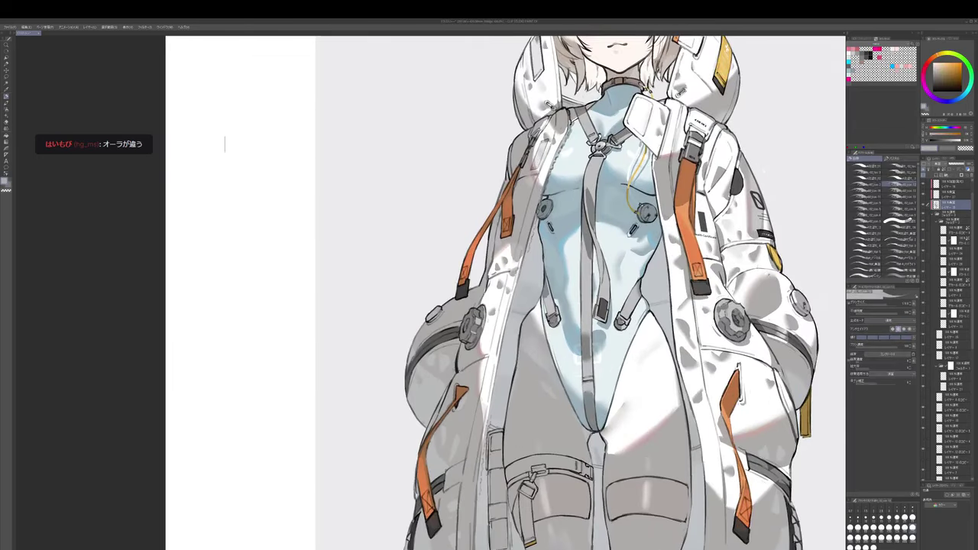
- Pick the layer under the upper sleeve and clean up its tones by alternating eraser, blending and paint brush
{"action": "key", "text": "e"}
{"action": "mouse_move", "coordinate": [771, 162]}
{"action": "left_mouse_down"}
{"action": "mouse_move", "coordinate": [743, 213]}
{"action": "mouse_move", "coordinate": [746, 229]}
{"action": "left_mouse_up"}
{"action": "key", "text": "p"}
{"action": "left_click", "coordinate": [740, 225], "text": "ctrl+shift"}
{"action": "key", "text": "e"}
{"action": "left_click", "coordinate": [735, 227], "text": "ctrl+shift"}
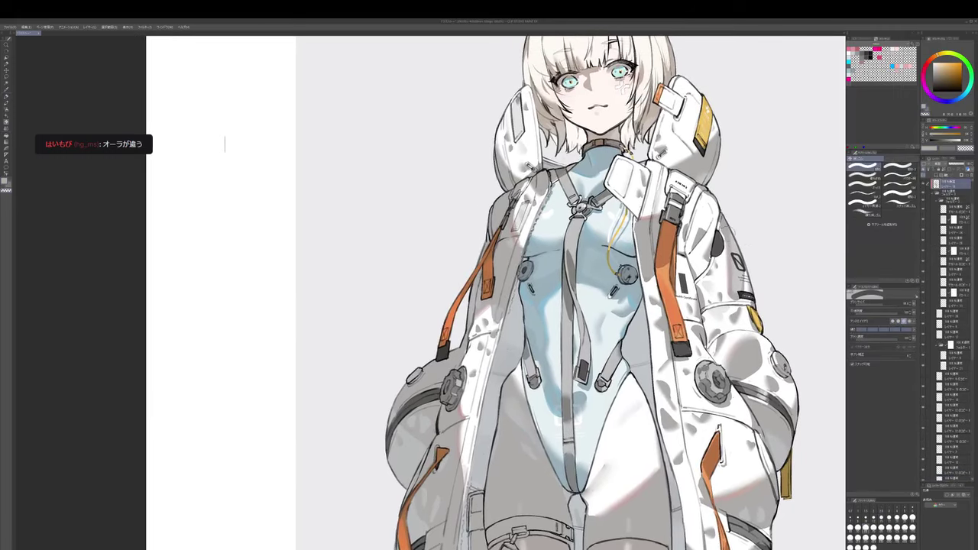
{"action": "key", "text": "p"}
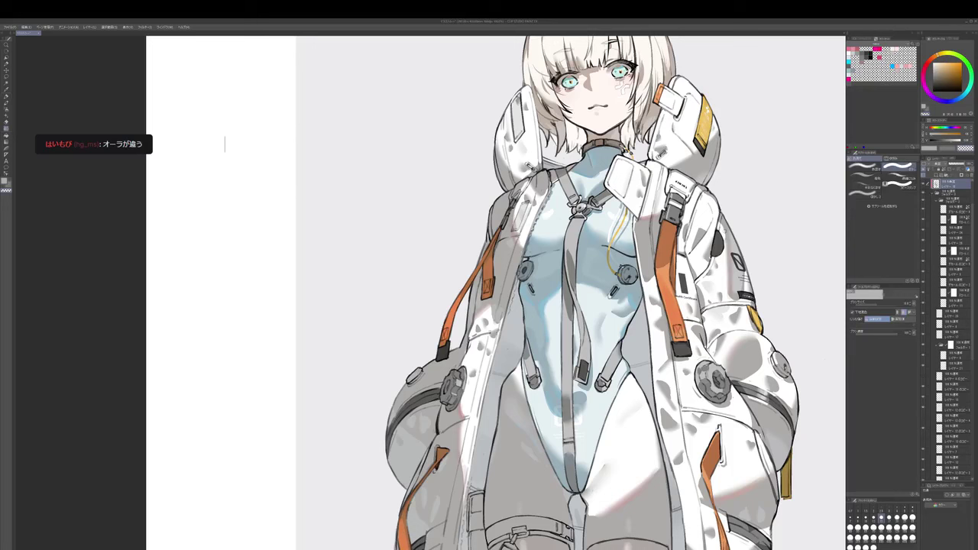
{"action": "key", "text": "e"}
{"action": "key", "text": "b"}
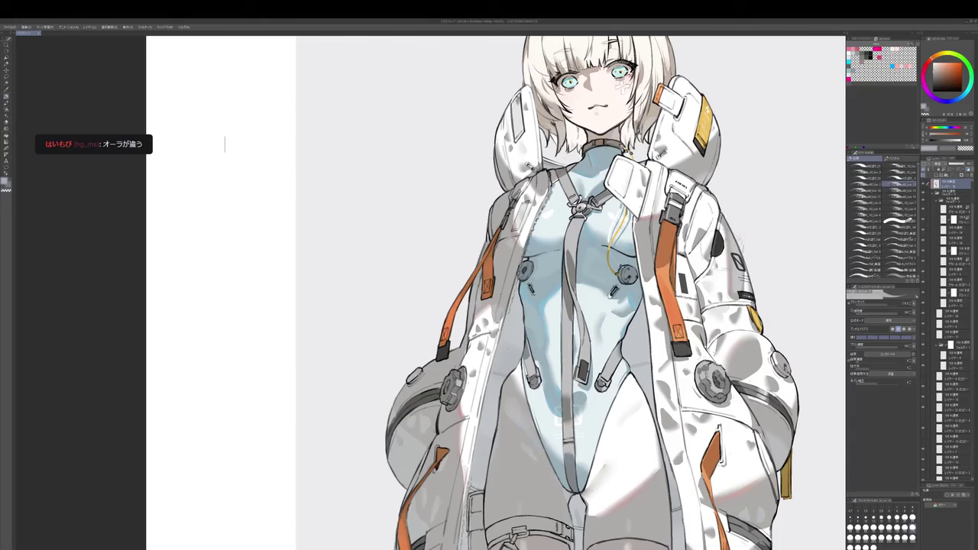
{"action": "key", "text": "e"}
{"action": "key", "text": "b"}
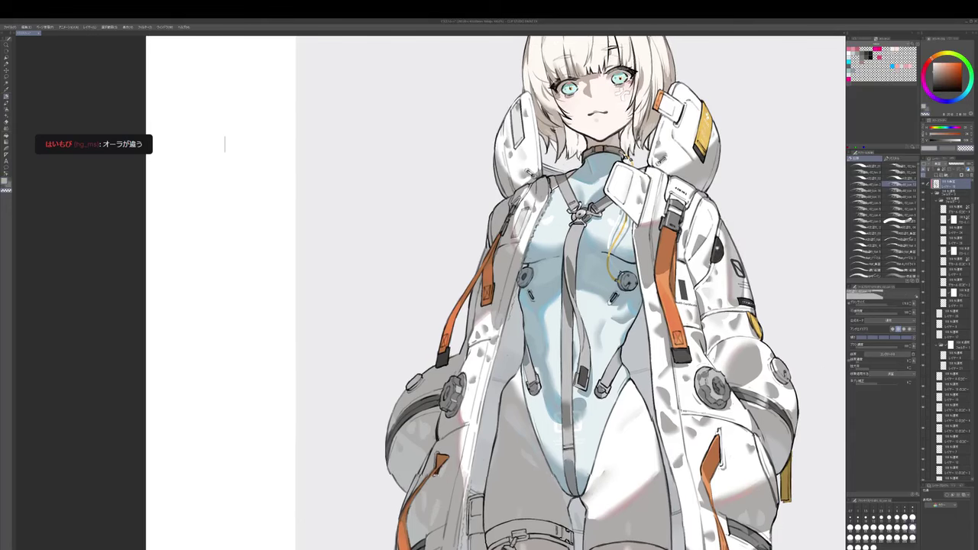
{"action": "left_click_drag", "start_coordinate": [681, 157], "coordinate": [692, 204]}
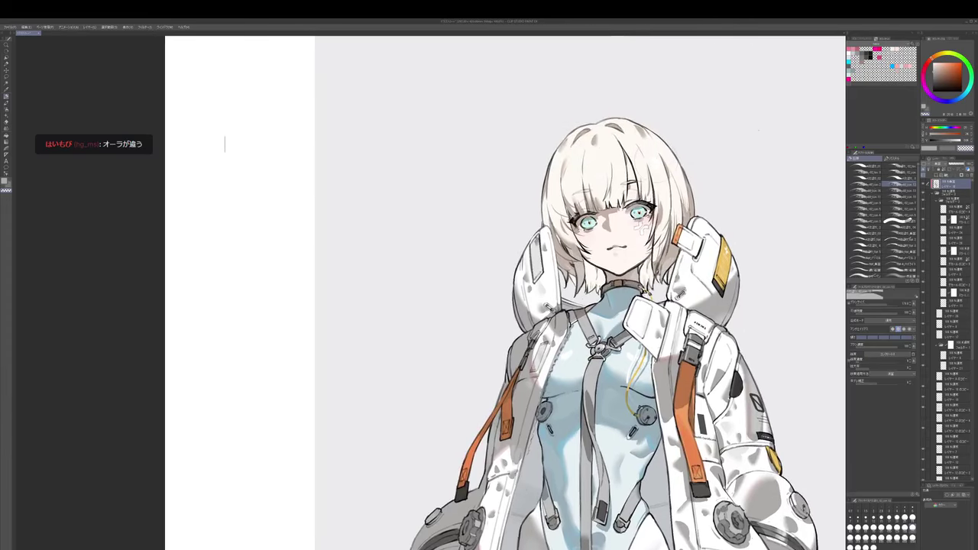
- Switch to the line-art layer and enlarge the pen for outline corrections on the coat
{"action": "key", "text": "ctrl+shift+n"}
{"action": "key", "text": "ctrl+shift+n"}
{"action": "key", "text": "p"}
{"action": "key", "text": "bracketright"}
{"action": "key", "text": "bracketright"}
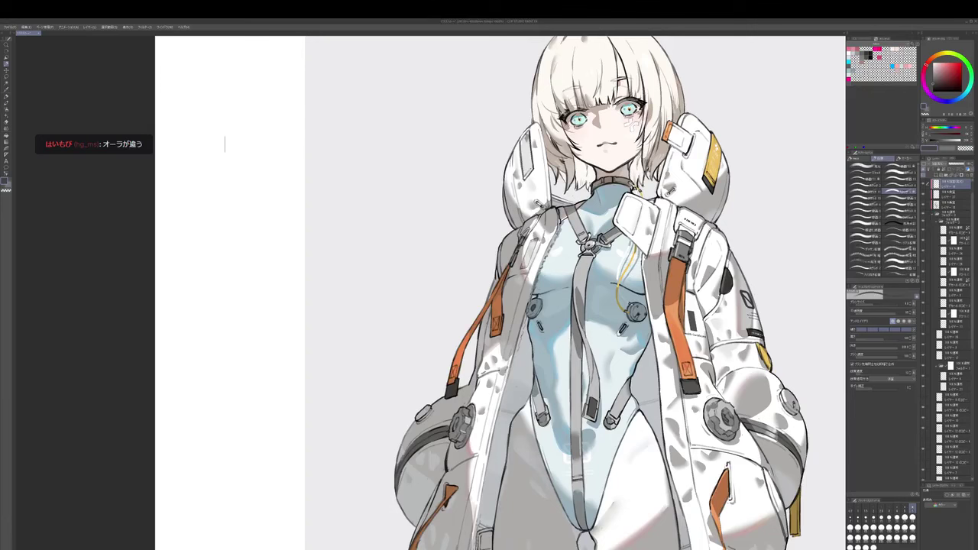
{"action": "key", "text": "bracketright"}
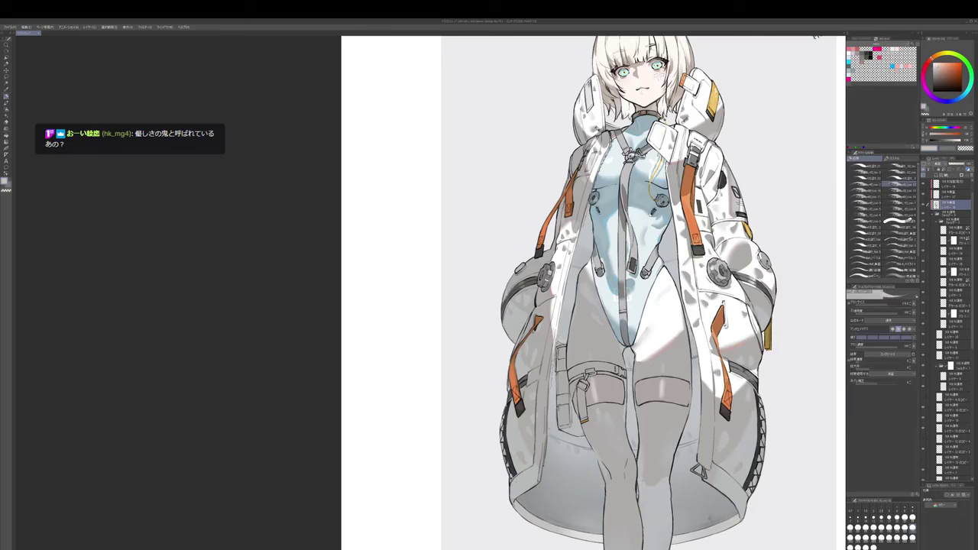
- Retouch the shading at the outer edge of the puffy lower sleeve with the paint and blending brushes
{"action": "key", "text": "p"}
{"action": "left_click_drag", "start_coordinate": [775, 278], "coordinate": [778, 273]}
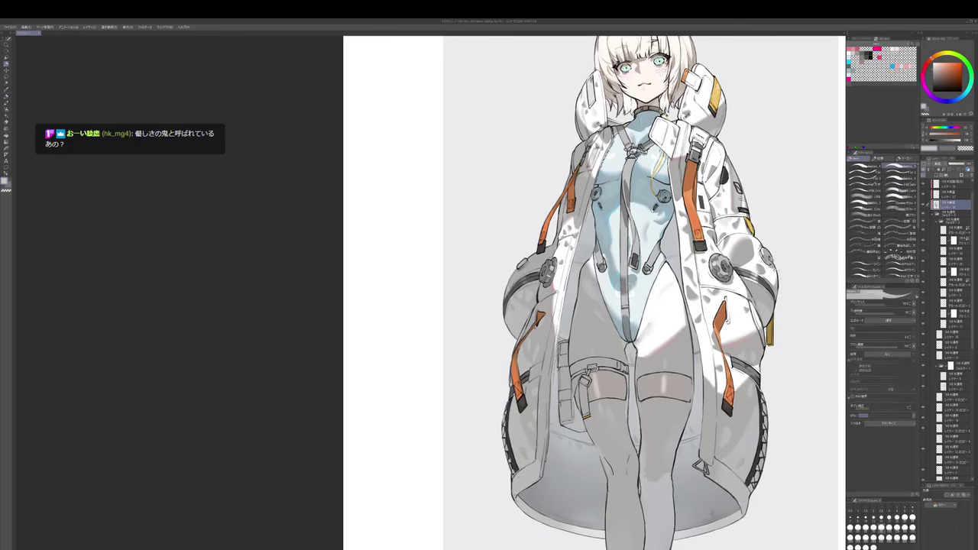
{"action": "key", "text": "p"}
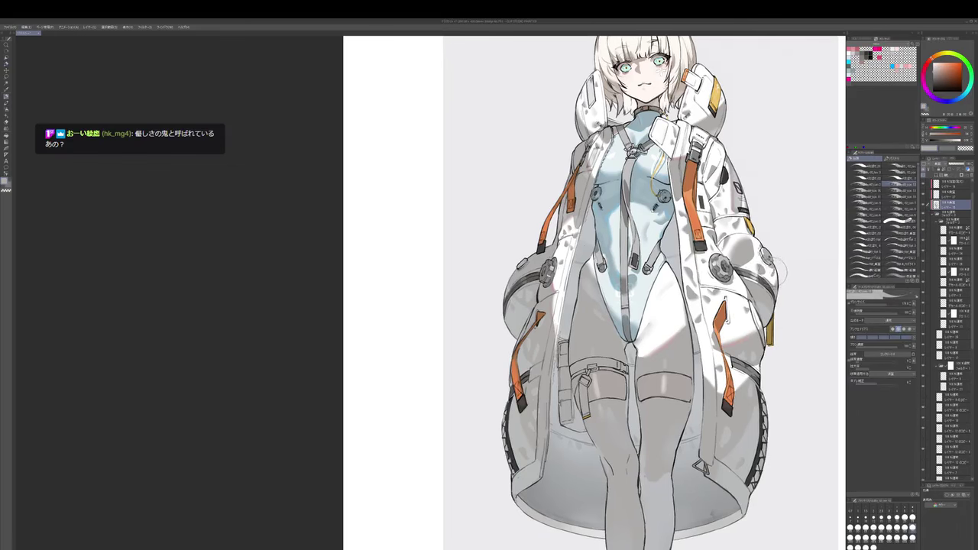
{"action": "key", "text": "j"}
{"action": "key", "text": "p"}
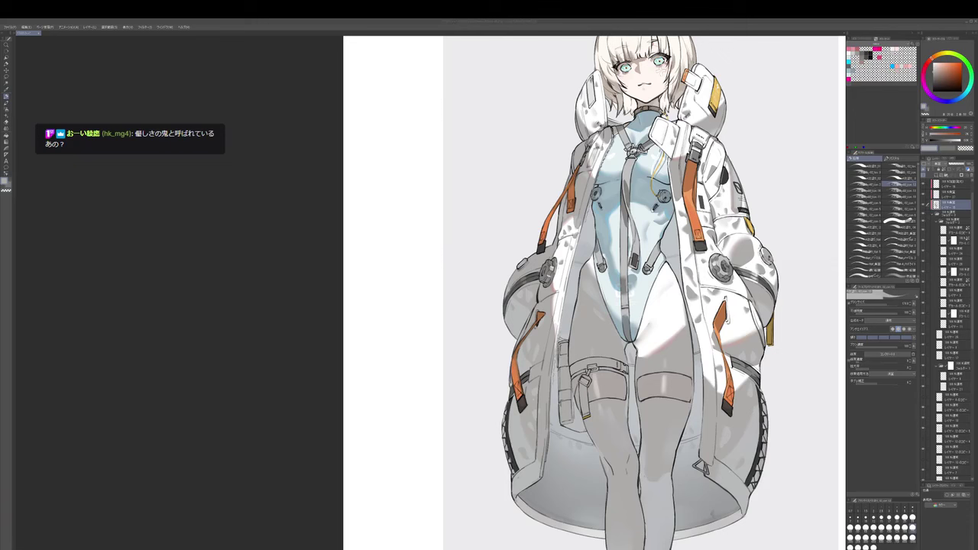
{"action": "key", "text": "ctrl+Tab"}
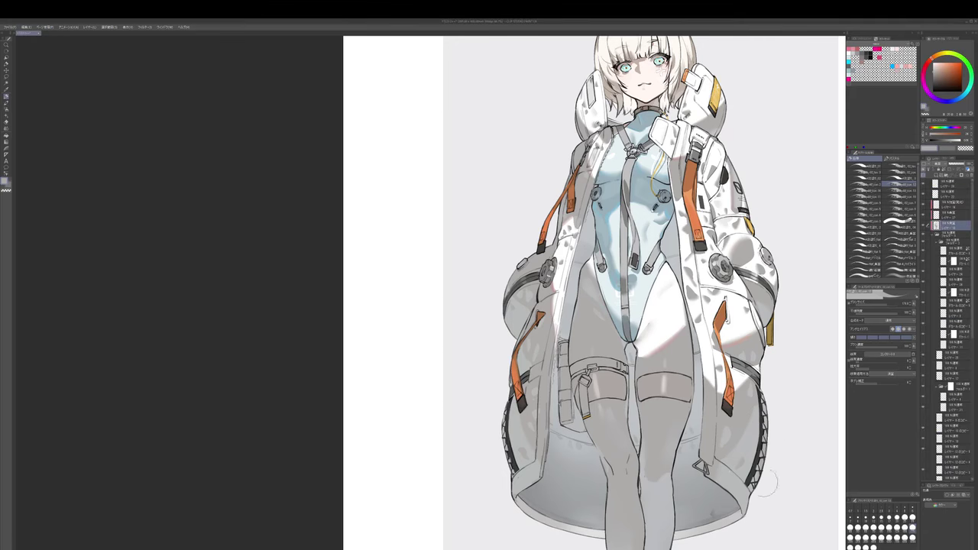
- Select the line-art layer, sample the dark outline colour at the coat's lower hem and enlarge the pen
{"action": "left_click_drag", "start_coordinate": [749, 538], "coordinate": [753, 387]}
{"action": "left_click_drag", "start_coordinate": [706, 520], "coordinate": [758, 374]}
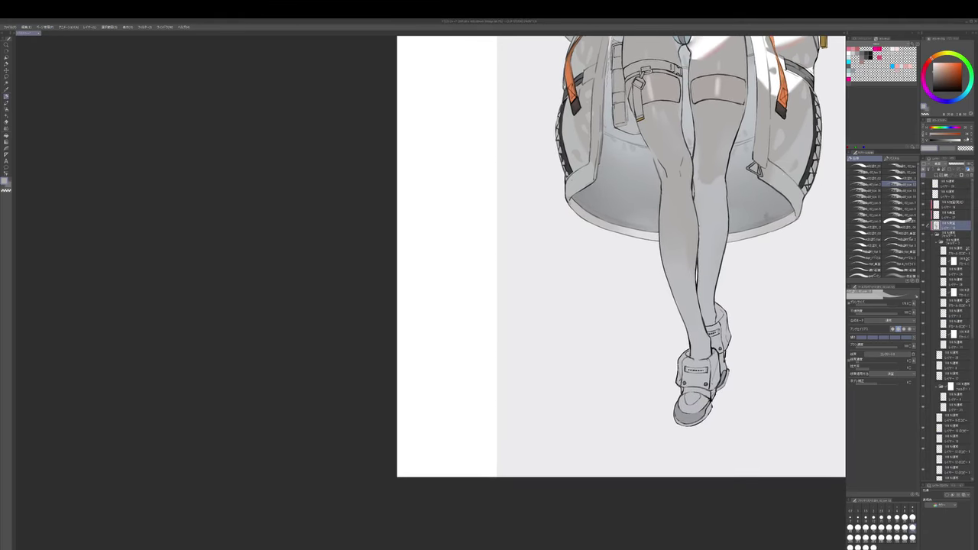
{"action": "left_click", "coordinate": [951, 204]}
{"action": "left_click", "coordinate": [768, 215], "text": "alt"}
{"action": "key", "text": "p"}
{"action": "key", "text": "bracketright"}
{"action": "key", "text": "bracketright"}
{"action": "key", "text": "bracketright"}
{"action": "key", "text": "bracketright"}
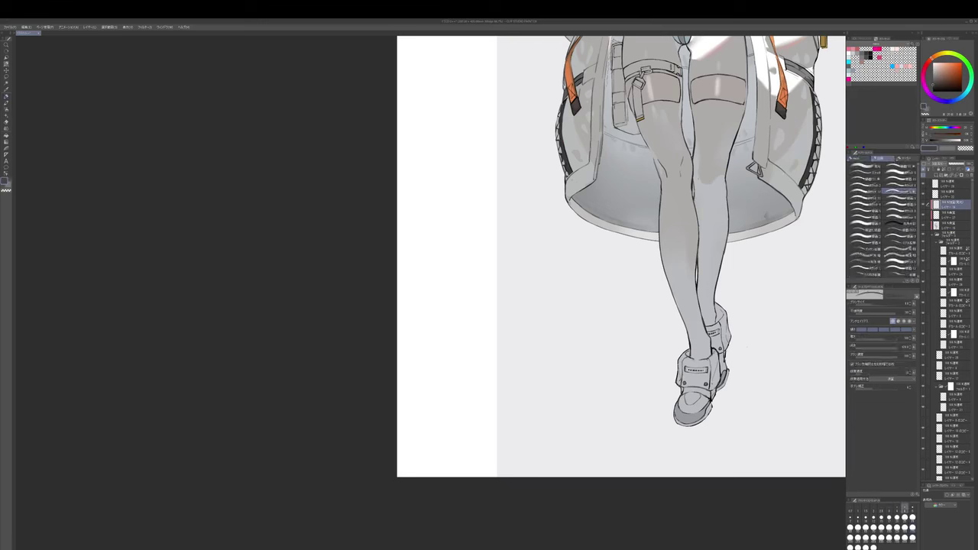
{"action": "key", "text": "bracketright"}
{"action": "key", "text": "bracketright"}
{"action": "key", "text": "bracketright"}
{"action": "key", "text": "bracketright"}
{"action": "key", "text": "bracketright"}
{"action": "key", "text": "bracketright"}
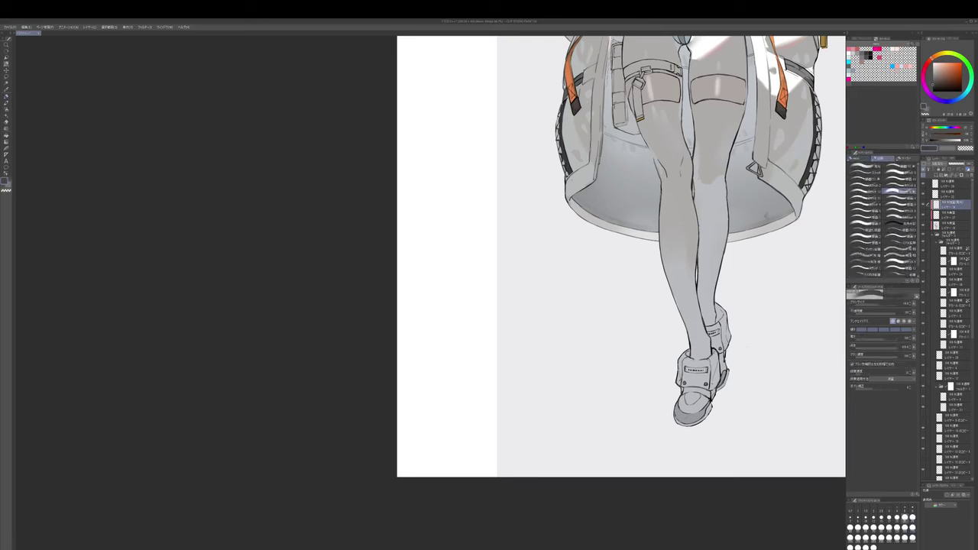
- Clean up the outline along the coat's lower hem by alternating the eraser and the pen
{"action": "key", "text": "e"}
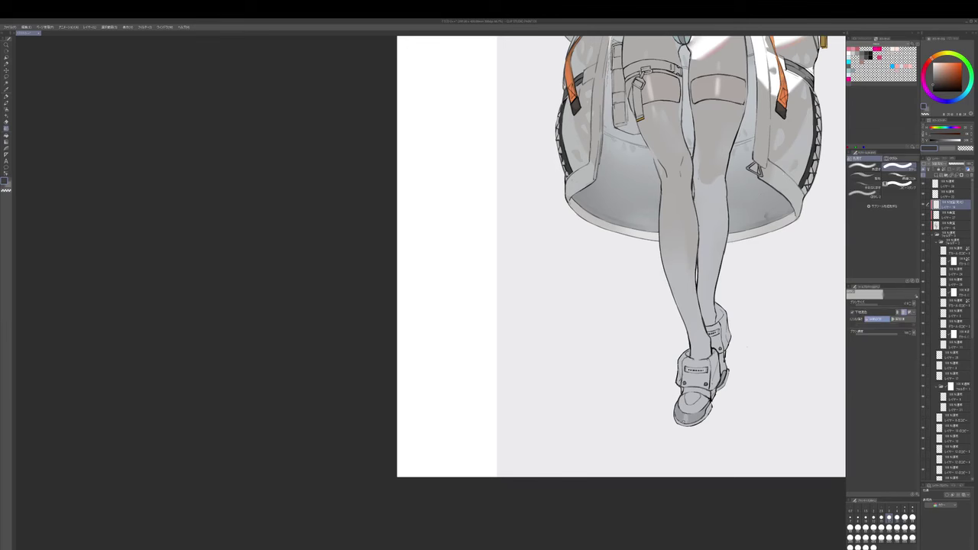
{"action": "key", "text": "p"}
{"action": "key", "text": "alt"}
{"action": "key", "text": "bracketright"}
{"action": "key", "text": "bracketright"}
{"action": "left_click_drag", "start_coordinate": [764, 203], "coordinate": [712, 457]}
{"action": "scroll", "coordinate": [730, 299], "scroll_direction": "down", "scroll_amount": 1}
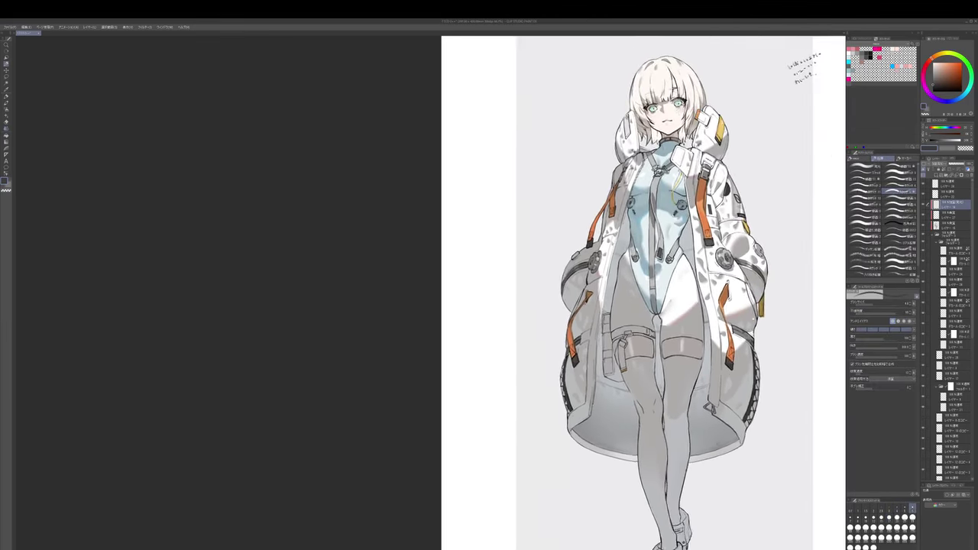
- Pick the bodysuit's colour layer, sample its light blue and refine the torso shading with the brush and eraser
{"action": "left_click_drag", "start_coordinate": [838, 118], "coordinate": [830, 173]}
{"action": "scroll", "coordinate": [676, 272], "scroll_direction": "up", "scroll_amount": 1}
{"action": "left_click", "coordinate": [661, 258], "text": "ctrl+shift"}
{"action": "left_click", "coordinate": [662, 258], "text": "alt"}
{"action": "key", "text": "b"}
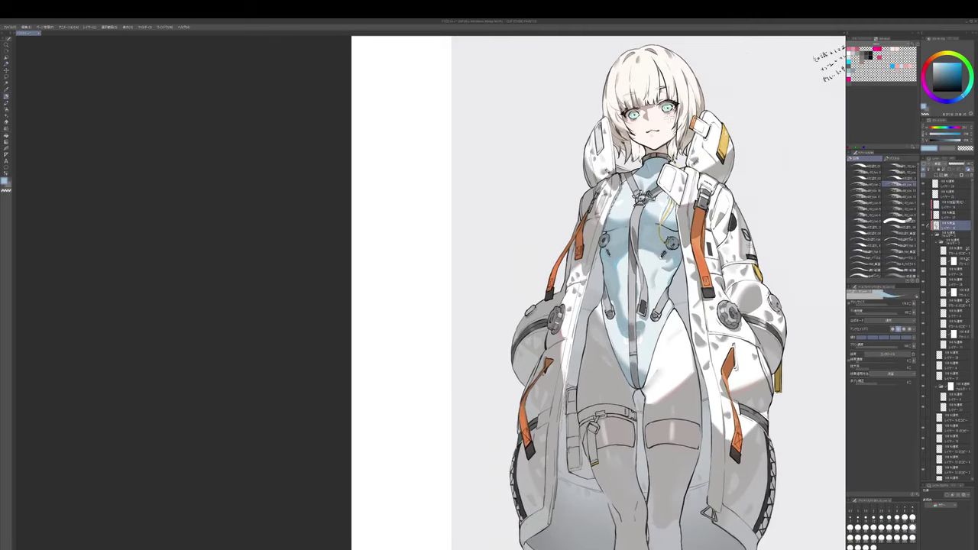
{"action": "key", "text": "e"}
{"action": "key", "text": "b"}
{"action": "key", "text": "bracketright"}
{"action": "key", "text": "j"}
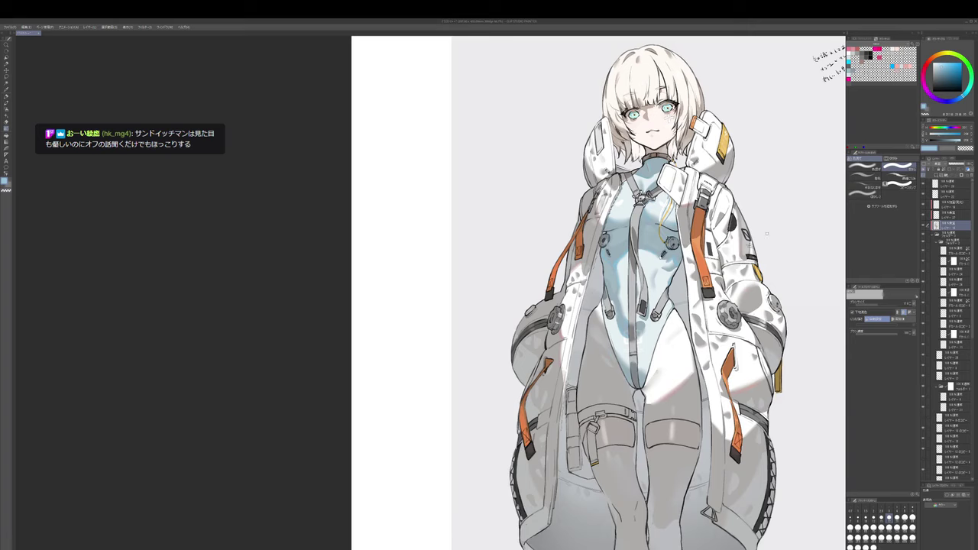
- Switch back to the line-art layer and set a fine pen for line details on the bodysuit
{"action": "left_click_drag", "start_coordinate": [680, 242], "coordinate": [689, 261]}
{"action": "scroll", "coordinate": [688, 267], "scroll_direction": "up", "scroll_amount": 1}
{"action": "key", "text": "p"}
{"action": "left_click", "coordinate": [951, 205]}
{"action": "key", "text": "p"}
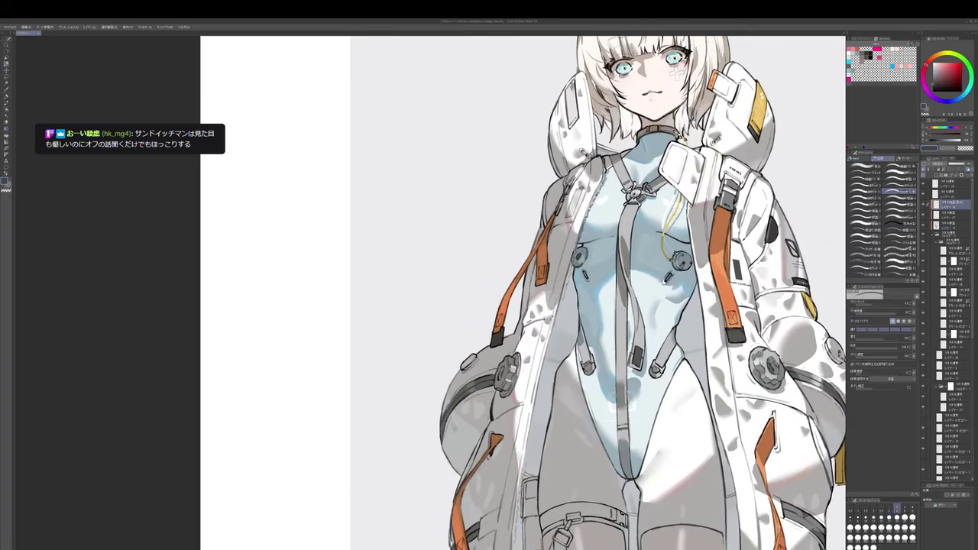
{"action": "left_click", "coordinate": [851, 519]}
- Select the strap's colour layer and darken the small tag at the end of the hanging strap with a sampled dark tone
{"action": "left_click", "coordinate": [951, 450]}
{"action": "key", "text": "b"}
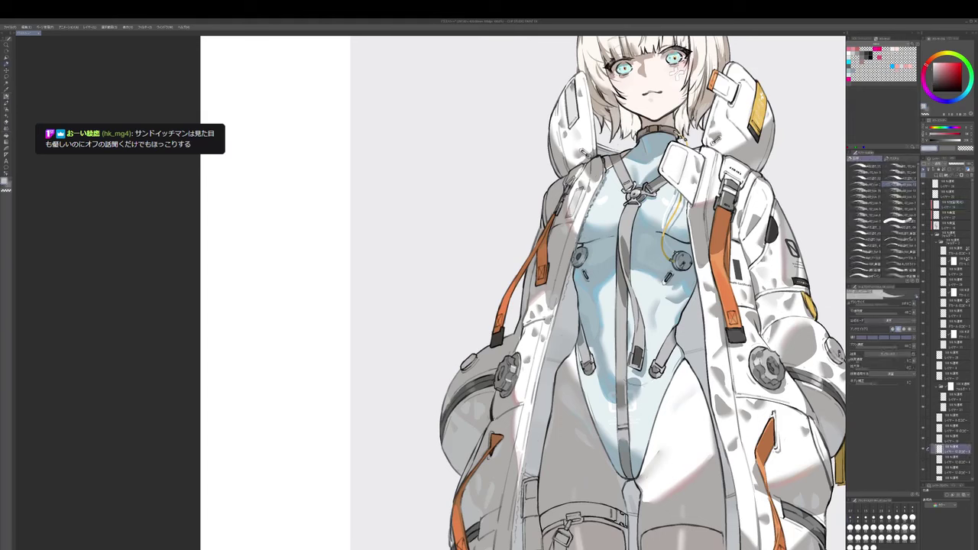
{"action": "left_click", "coordinate": [637, 386], "text": "alt"}
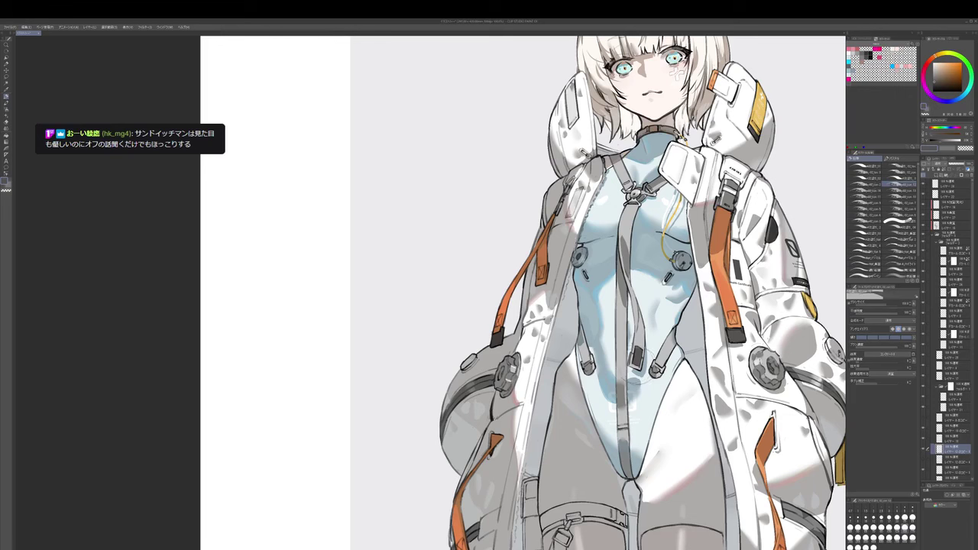
{"action": "mouse_move", "coordinate": [632, 390]}
{"action": "left_mouse_down"}
{"action": "mouse_move", "coordinate": [656, 380]}
{"action": "mouse_move", "coordinate": [654, 358]}
{"action": "left_mouse_up"}
{"action": "left_click", "coordinate": [647, 383], "text": "alt"}
{"action": "left_click", "coordinate": [637, 359], "text": "alt"}
{"action": "key", "text": "bracketleft"}
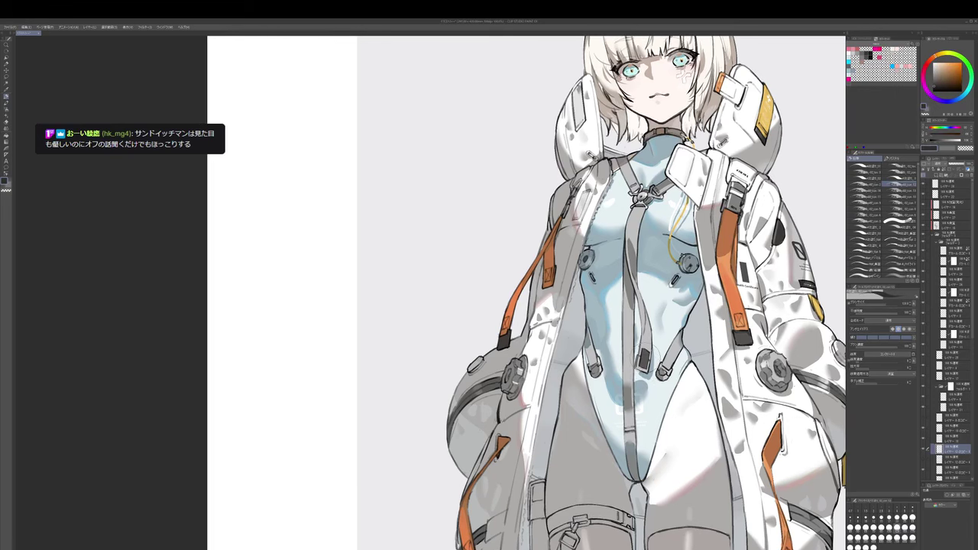
- Add small white lettering to the dark tag on the hanging strap, undoing the stray stroke
{"action": "left_click", "coordinate": [675, 382], "text": "alt"}
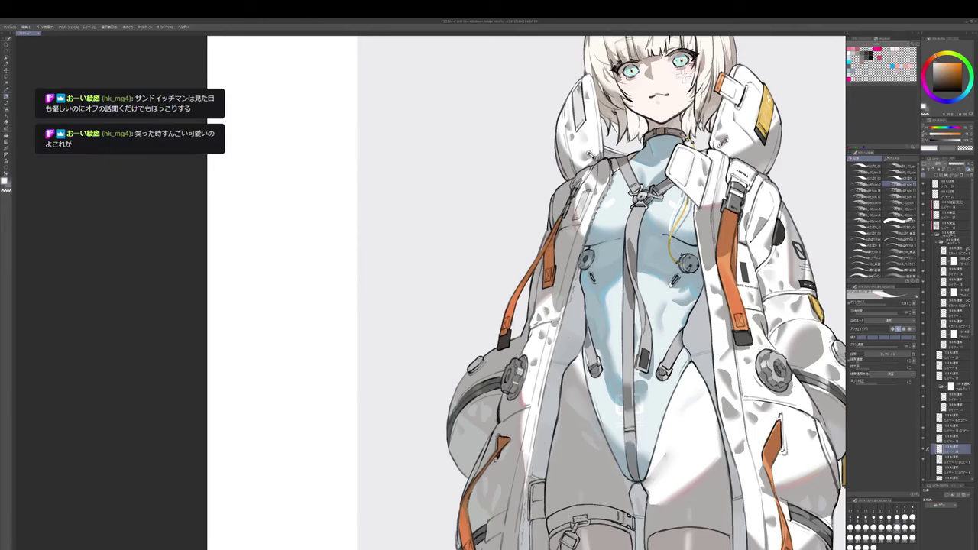
{"action": "scroll", "coordinate": [648, 354], "scroll_direction": "up", "scroll_amount": 2}
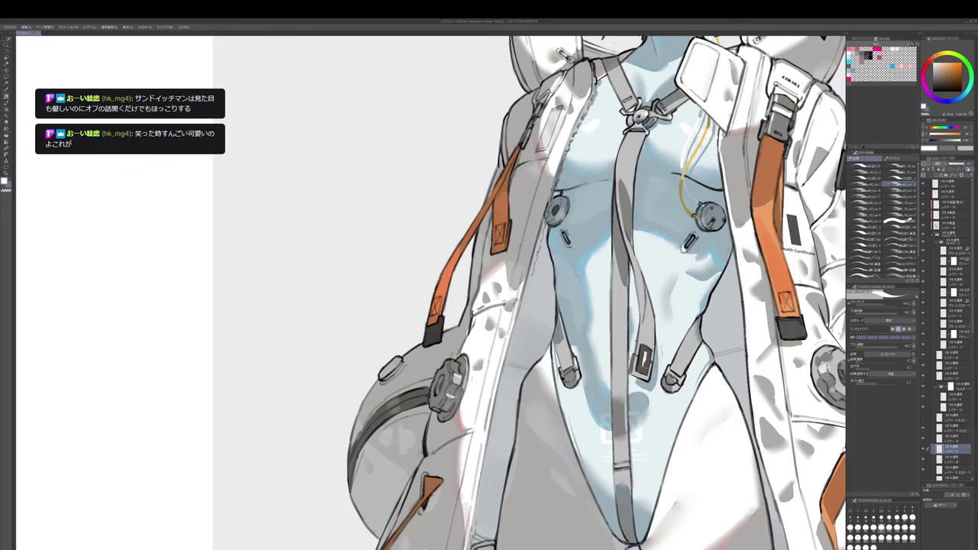
{"action": "key", "text": "ctrl+z"}
{"action": "key", "text": "c"}
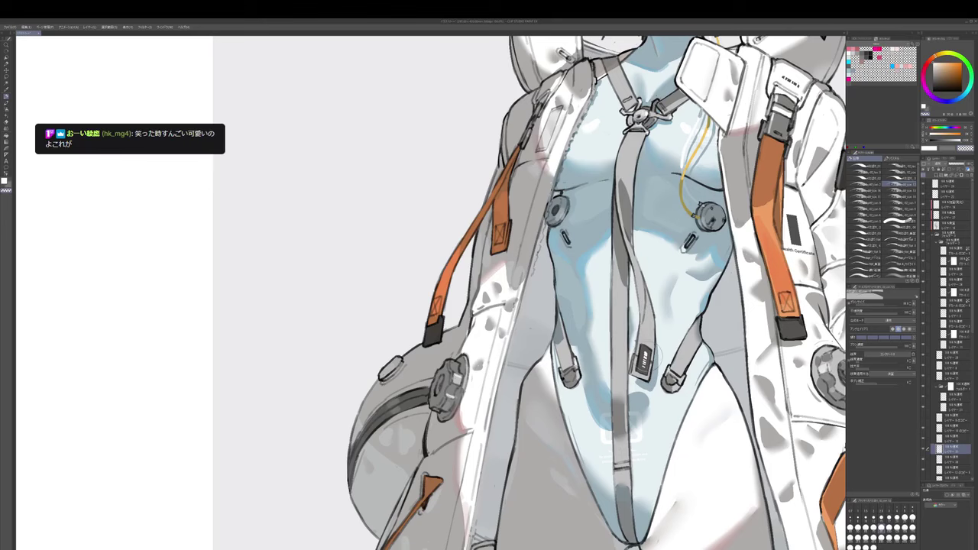
{"action": "key", "text": "c"}
- Examine the whole figure and the upper body at several zoom levels
{"action": "scroll", "coordinate": [673, 329], "scroll_direction": "down", "scroll_amount": 3}
{"action": "scroll", "coordinate": [734, 374], "scroll_direction": "down", "scroll_amount": 1}
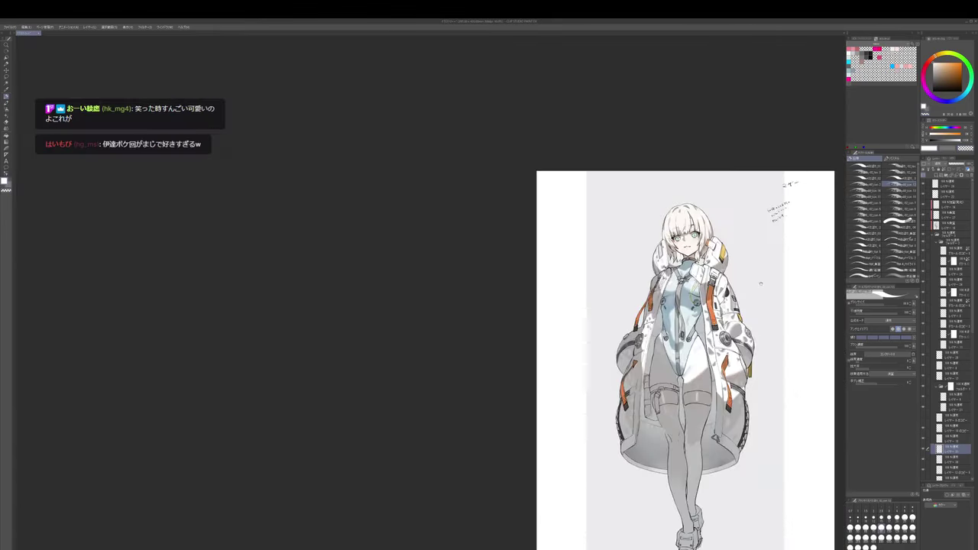
{"action": "left_click_drag", "start_coordinate": [760, 283], "coordinate": [756, 295]}
{"action": "key", "text": "ctrl+plus"}
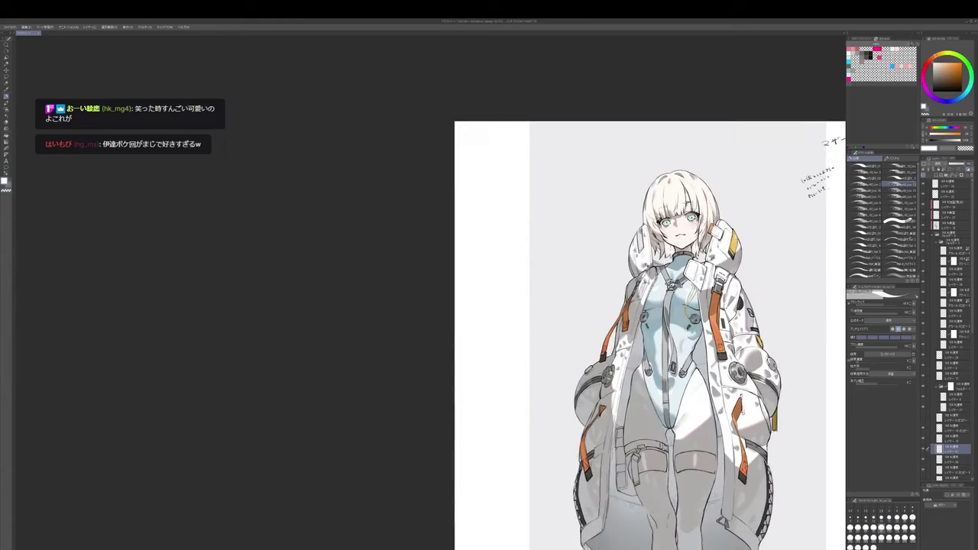
{"action": "key", "text": "ctrl+plus"}
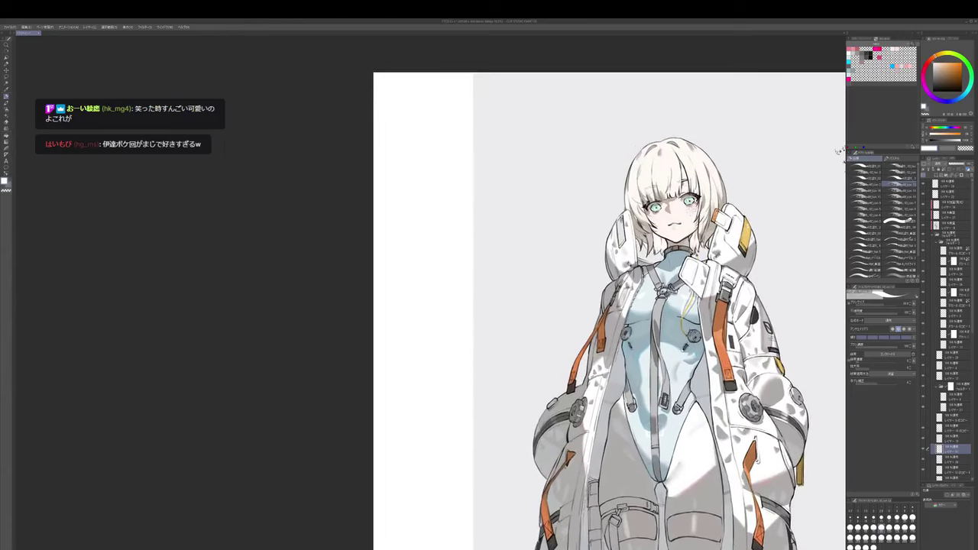
{"action": "key", "text": "ctrl+plus"}
{"action": "left_click_drag", "start_coordinate": [701, 317], "coordinate": [696, 333]}
{"action": "scroll", "coordinate": [695, 334], "scroll_direction": "down", "scroll_amount": 1}
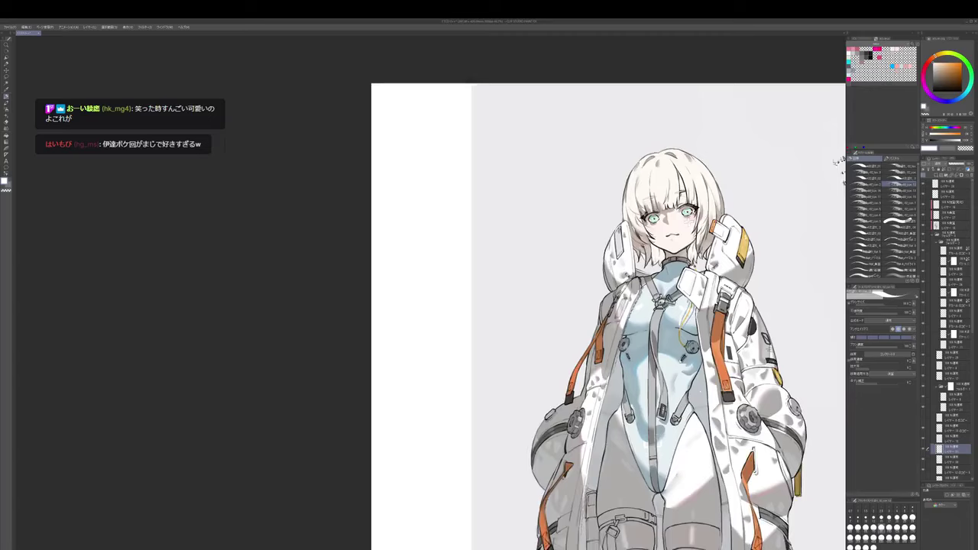
{"action": "mouse_move", "coordinate": [699, 370]}
{"action": "left_mouse_down"}
{"action": "mouse_move", "coordinate": [697, 342]}
{"action": "mouse_move", "coordinate": [699, 351]}
{"action": "left_mouse_up"}
{"action": "scroll", "coordinate": [697, 341], "scroll_direction": "up", "scroll_amount": 1}
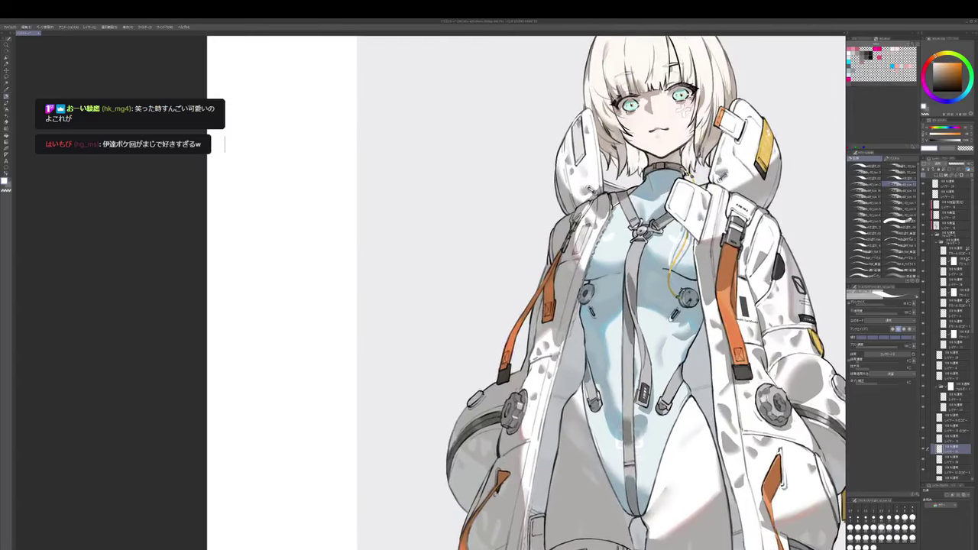
- Refine the chest shading of the bodysuit and the neighbouring lapel on the colour layer with sampled blues, grey and transparent paint
{"action": "left_click", "coordinate": [951, 225]}
{"action": "left_click", "coordinate": [658, 250], "text": "alt"}
{"action": "left_click_drag", "start_coordinate": [659, 250], "coordinate": [666, 287]}
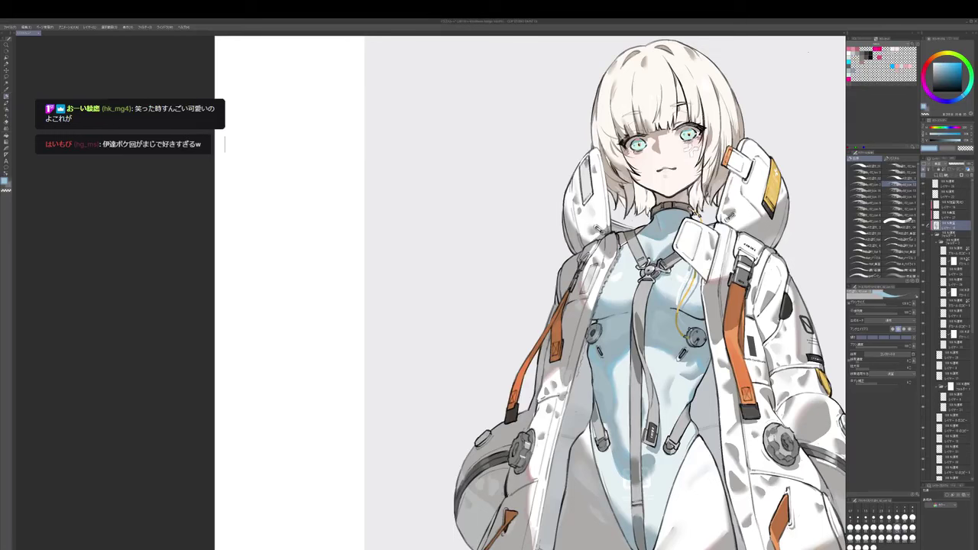
{"action": "left_click_drag", "start_coordinate": [675, 275], "coordinate": [681, 289]}
{"action": "left_click", "coordinate": [617, 268], "text": "alt"}
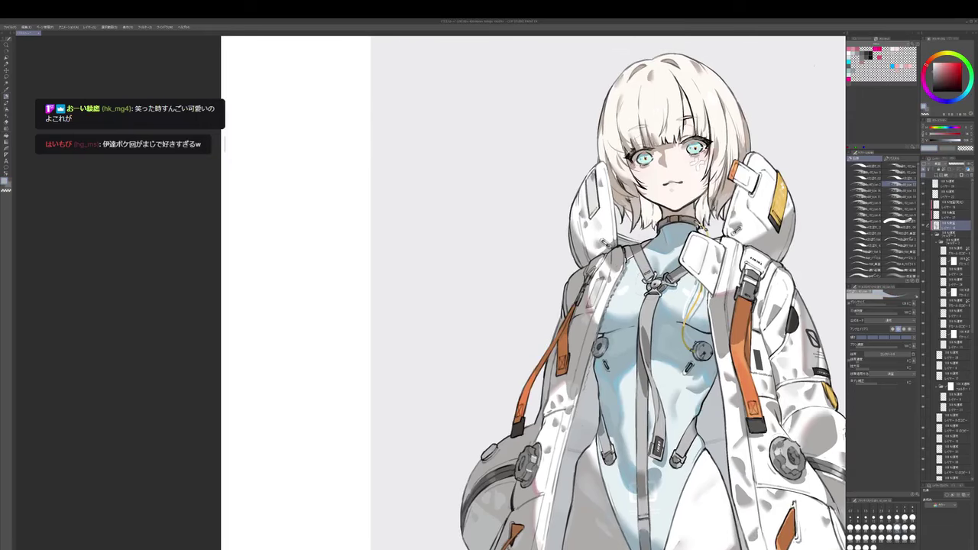
{"action": "left_click_drag", "start_coordinate": [639, 283], "coordinate": [644, 313]}
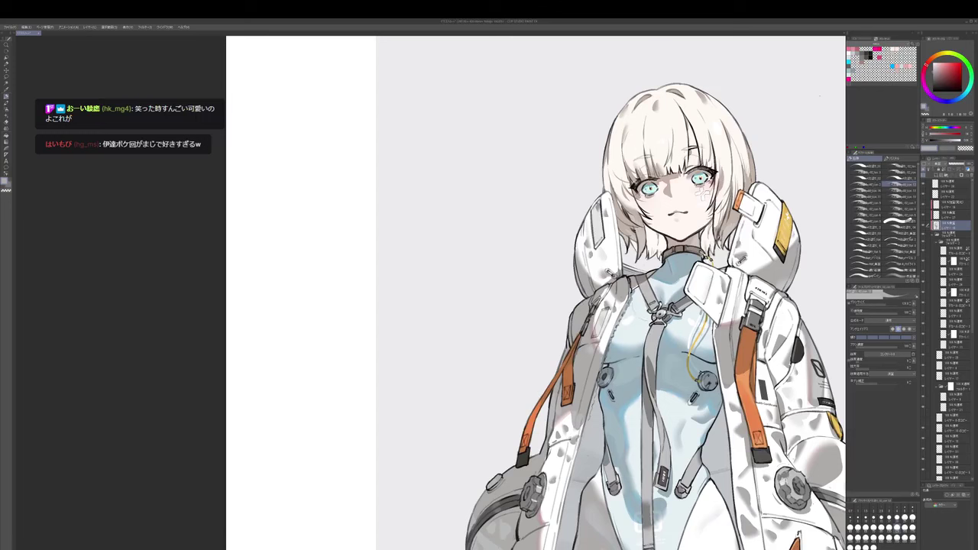
{"action": "left_click", "coordinate": [654, 308], "text": "alt"}
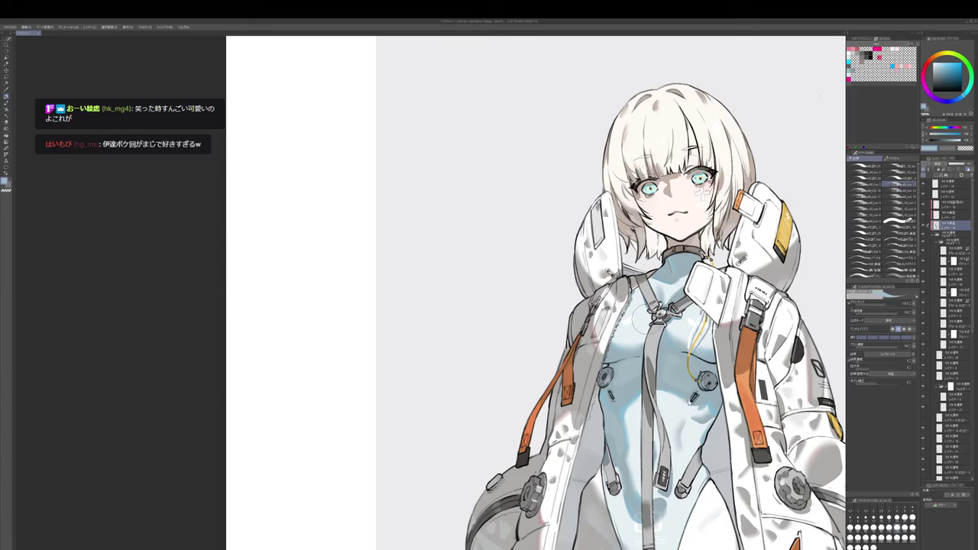
{"action": "key", "text": "c"}
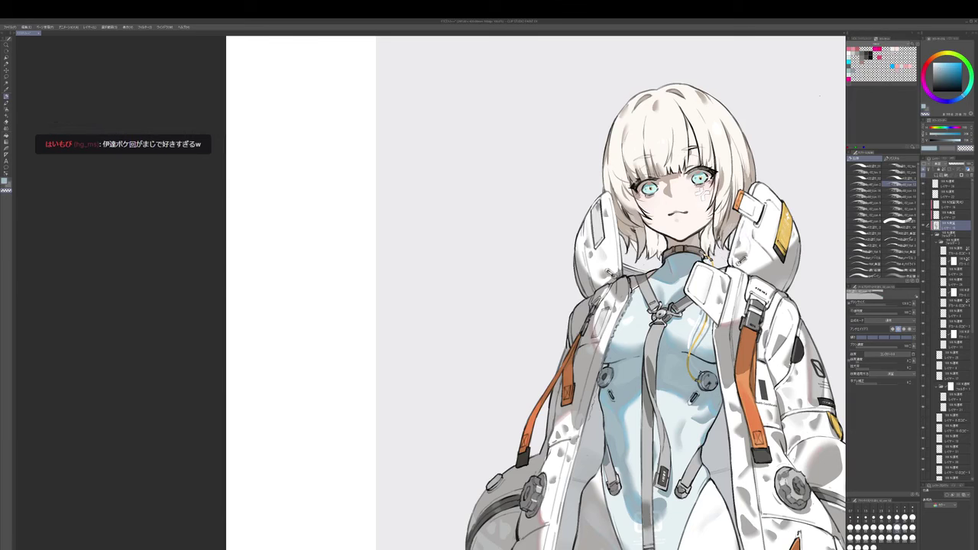
- Retouch the grey shading on the hood below the yellow tag with a sampled tone
{"action": "left_click", "coordinate": [740, 241], "text": "alt"}
{"action": "left_click_drag", "start_coordinate": [744, 222], "coordinate": [737, 243]}
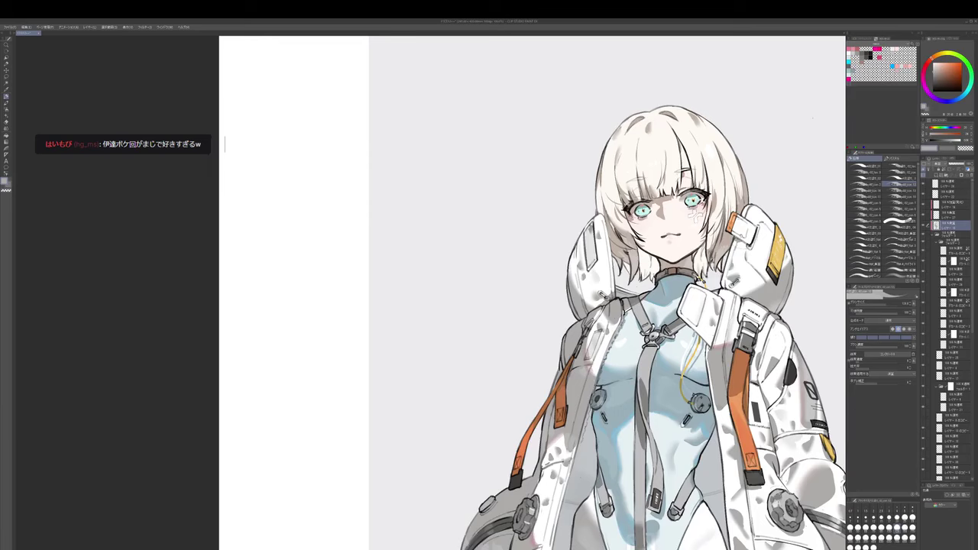
{"action": "left_click_drag", "start_coordinate": [812, 117], "coordinate": [811, 134]}
{"action": "scroll", "coordinate": [765, 260], "scroll_direction": "down", "scroll_amount": 1}
- Erase stray line work on the puffy lower sleeve with transparent colour on the line-art layer and return to the colour layer
{"action": "left_click_drag", "start_coordinate": [796, 286], "coordinate": [769, 136]}
{"action": "left_click_drag", "start_coordinate": [774, 301], "coordinate": [773, 295]}
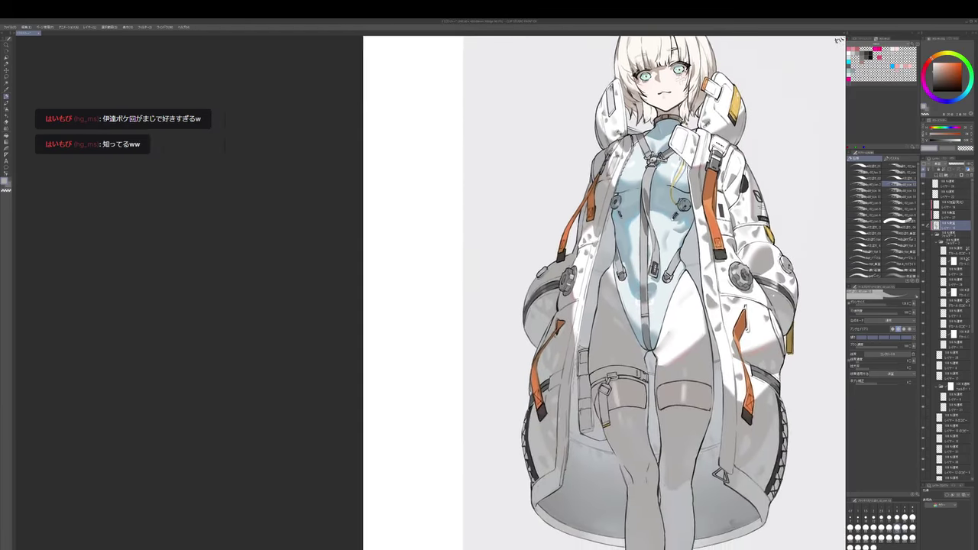
{"action": "scroll", "coordinate": [764, 269], "scroll_direction": "up", "scroll_amount": 2}
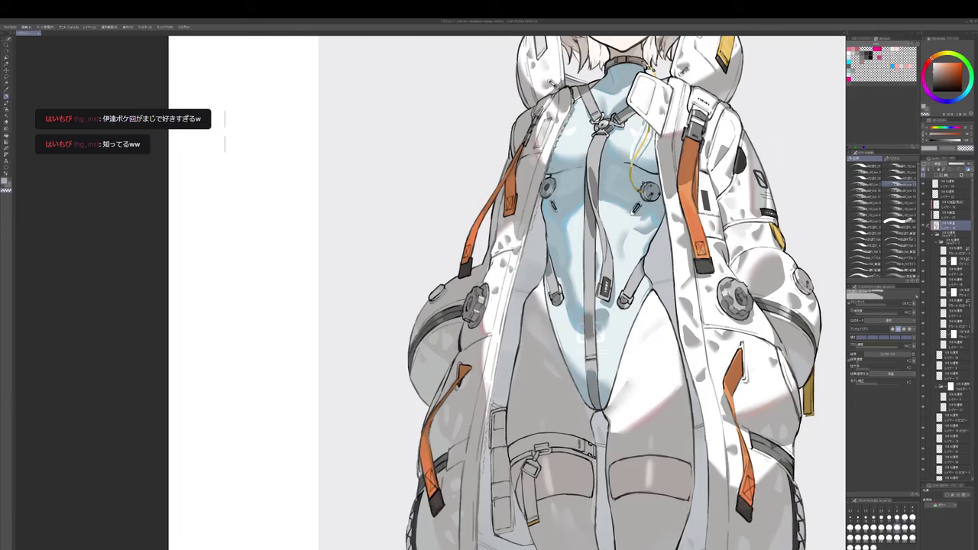
{"action": "left_click", "coordinate": [952, 205]}
{"action": "key", "text": "c"}
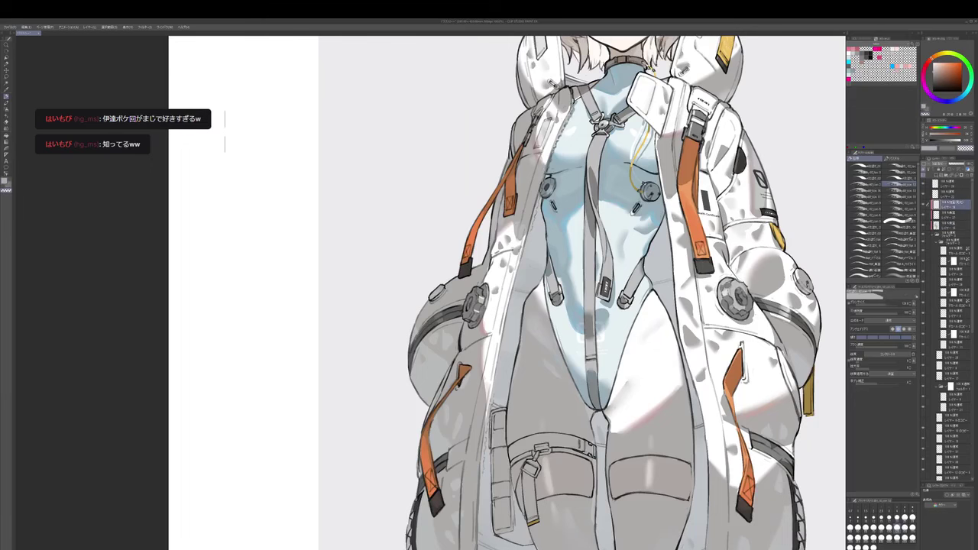
{"action": "mouse_move", "coordinate": [800, 269]}
{"action": "left_mouse_down"}
{"action": "mouse_move", "coordinate": [778, 283]}
{"action": "mouse_move", "coordinate": [771, 261]}
{"action": "left_mouse_up"}
{"action": "left_click", "coordinate": [952, 226]}
{"action": "key", "text": "c"}
{"action": "scroll", "coordinate": [770, 281], "scroll_direction": "down", "scroll_amount": 1}
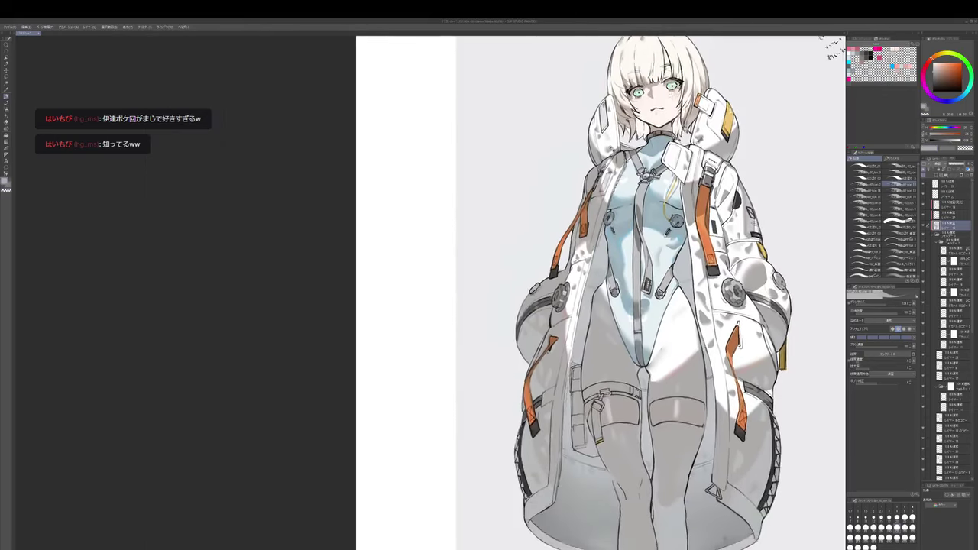
- Retouch the rounded grey shadow on the sleeve by the yellow tag with the eraser and brushes
{"action": "scroll", "coordinate": [771, 260], "scroll_direction": "up", "scroll_amount": 1}
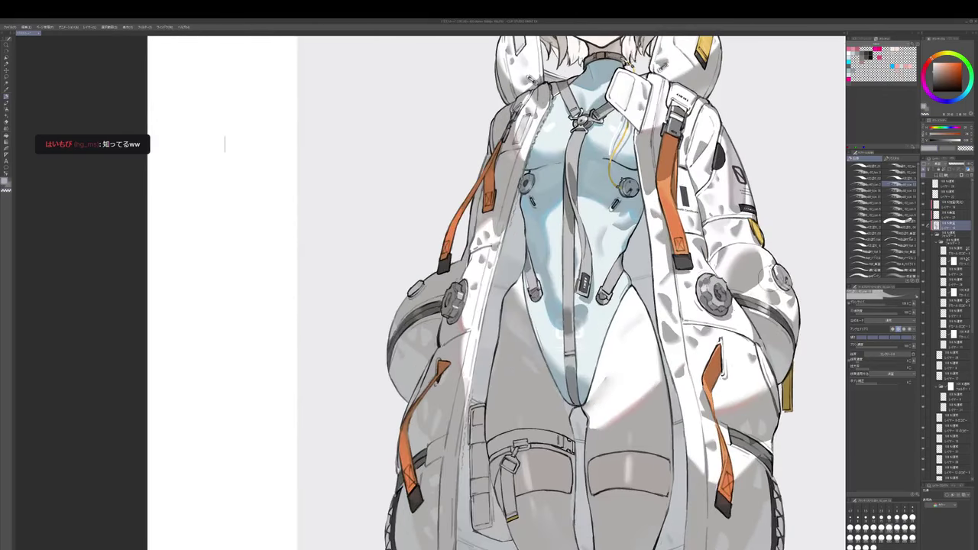
{"action": "key", "text": "e"}
{"action": "key", "text": "p"}
{"action": "left_click_drag", "start_coordinate": [767, 279], "coordinate": [765, 276]}
{"action": "scroll", "coordinate": [225, 144], "scroll_direction": "down", "scroll_amount": 5}
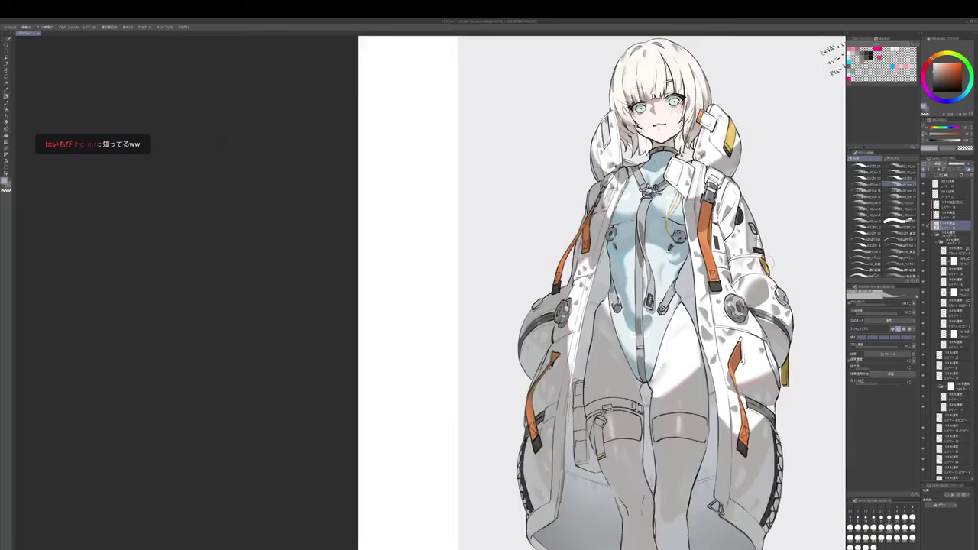
- Sample the bluish grey of the lower leg and adjust the pen size to retouch the shading below the knee
{"action": "left_click_drag", "start_coordinate": [787, 347], "coordinate": [764, 283]}
{"action": "scroll", "coordinate": [764, 283], "scroll_direction": "down", "scroll_amount": 1}
{"action": "left_click_drag", "start_coordinate": [769, 394], "coordinate": [765, 350]}
{"action": "left_click", "coordinate": [676, 392], "text": "alt"}
{"action": "key", "text": "p"}
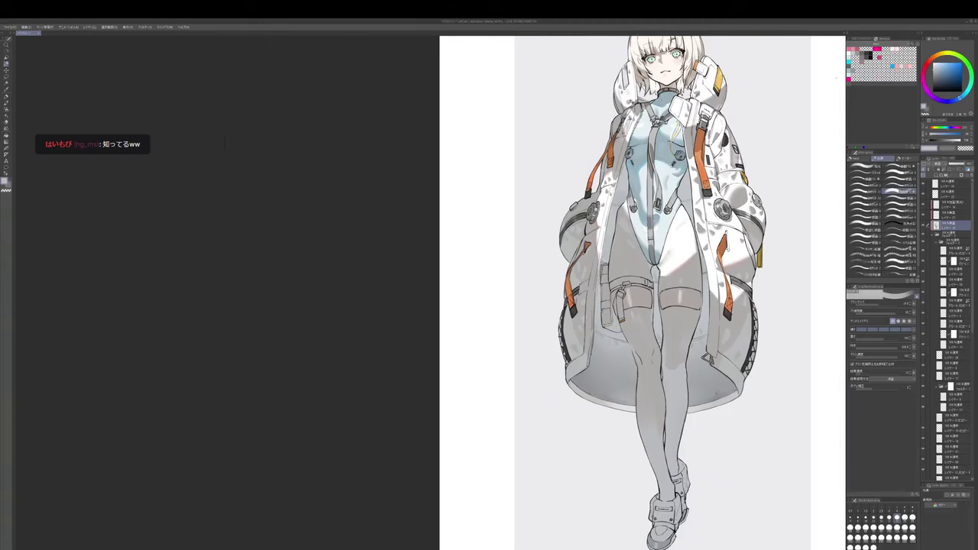
{"action": "key", "text": "bracketright"}
{"action": "key", "text": "bracketright"}
{"action": "key", "text": "bracketright"}
{"action": "key", "text": "bracketleft"}
{"action": "key", "text": "bracketleft"}
{"action": "left_click_drag", "start_coordinate": [676, 366], "coordinate": [701, 386]}
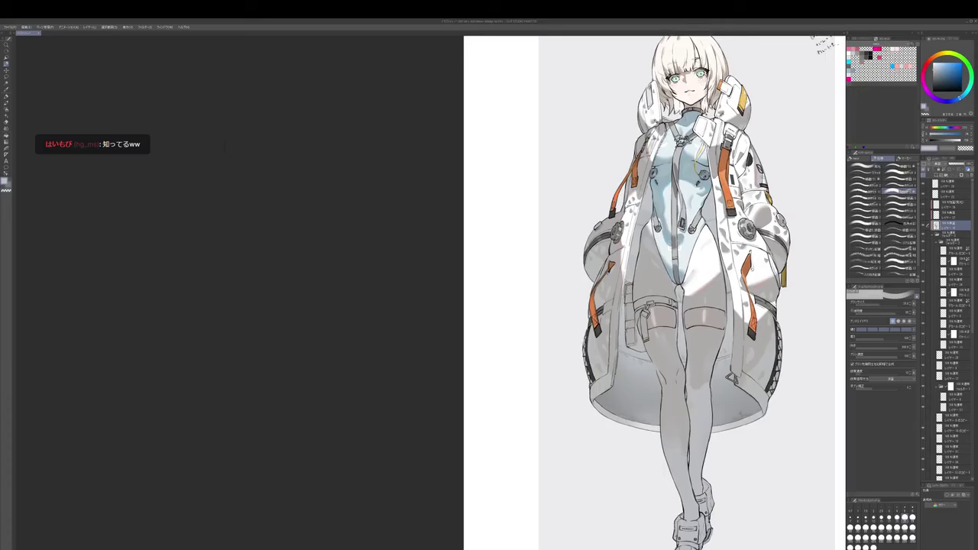
- Sample the light warm grey of the coat near the upper end of the lower orange strap and enlarge the pen for shading
{"action": "left_click_drag", "start_coordinate": [752, 266], "coordinate": [764, 318]}
{"action": "key", "text": "p"}
{"action": "left_click", "coordinate": [757, 286], "text": "alt"}
{"action": "key", "text": "p"}
{"action": "key", "text": "bracketright"}
{"action": "key", "text": "bracketright"}
{"action": "key", "text": "bracketright"}
{"action": "key", "text": "bracketright"}
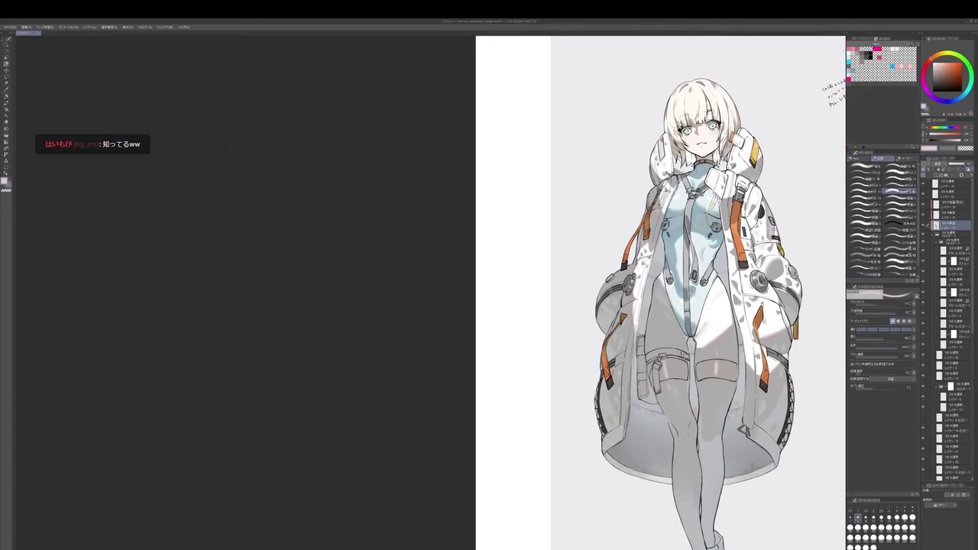
{"action": "key", "text": "bracketright"}
{"action": "key", "text": "bracketright"}
{"action": "key", "text": "bracketright"}
{"action": "key", "text": "bracketright"}
{"action": "key", "text": "bracketright"}
{"action": "key", "text": "bracketright"}
{"action": "left_click_drag", "start_coordinate": [764, 318], "coordinate": [759, 299]}
{"action": "key", "text": "bracketright"}
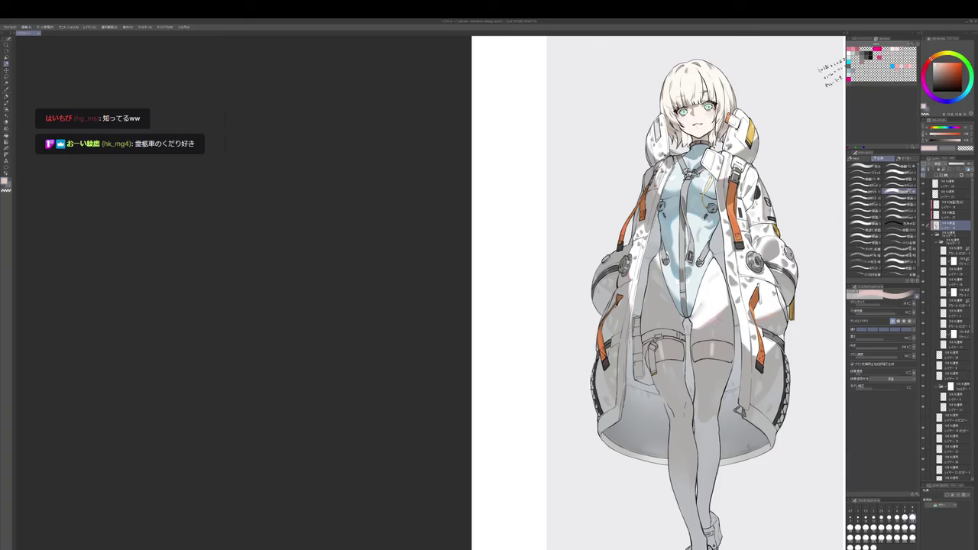
- Retouch the coat around the lower orange strap with a smaller pen and the eraser
{"action": "left_click_drag", "start_coordinate": [717, 317], "coordinate": [739, 334]}
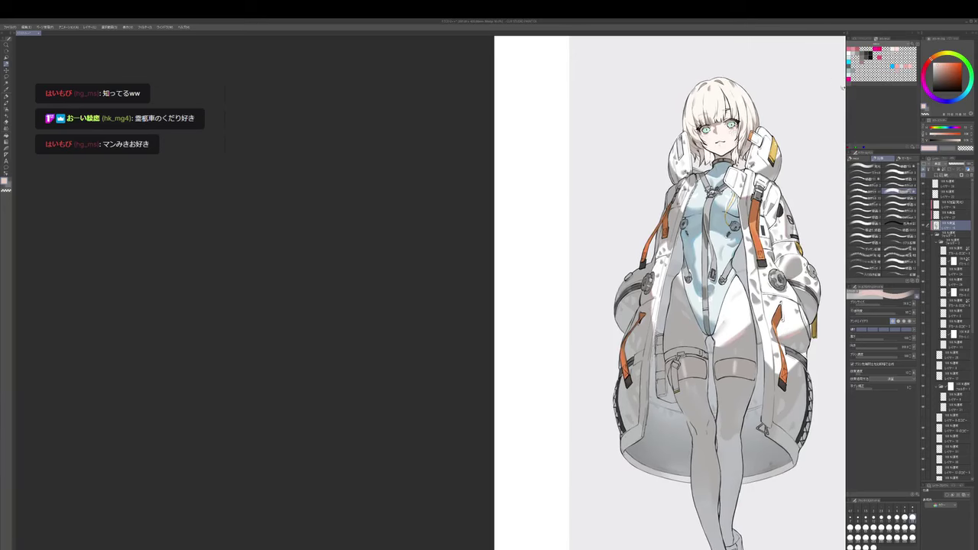
{"action": "key", "text": "["}
{"action": "key", "text": "["}
{"action": "key", "text": "bracketright"}
{"action": "key", "text": "["}
{"action": "left_click_drag", "start_coordinate": [842, 88], "coordinate": [844, 89]}
{"action": "scroll", "coordinate": [654, 295], "scroll_direction": "up", "scroll_amount": 1}
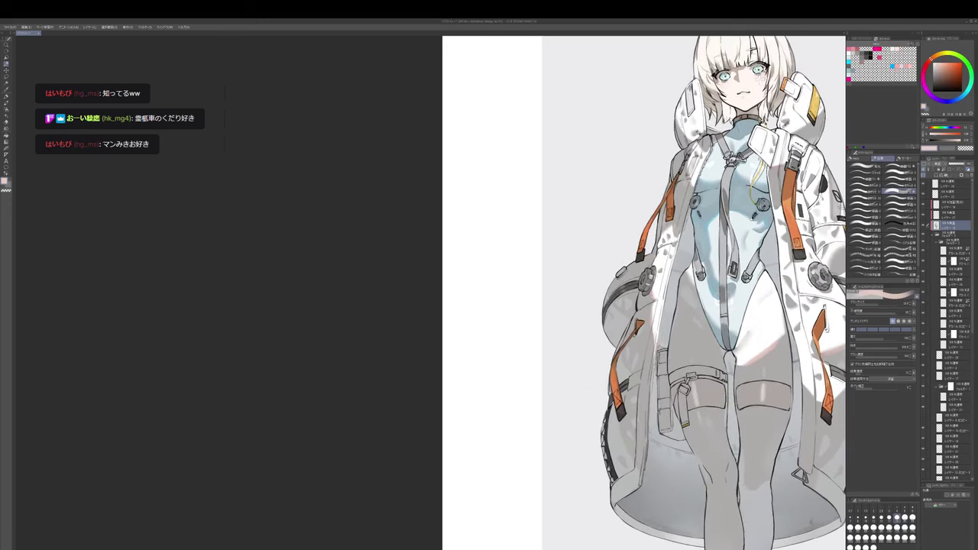
{"action": "left_click_drag", "start_coordinate": [656, 289], "coordinate": [658, 295]}
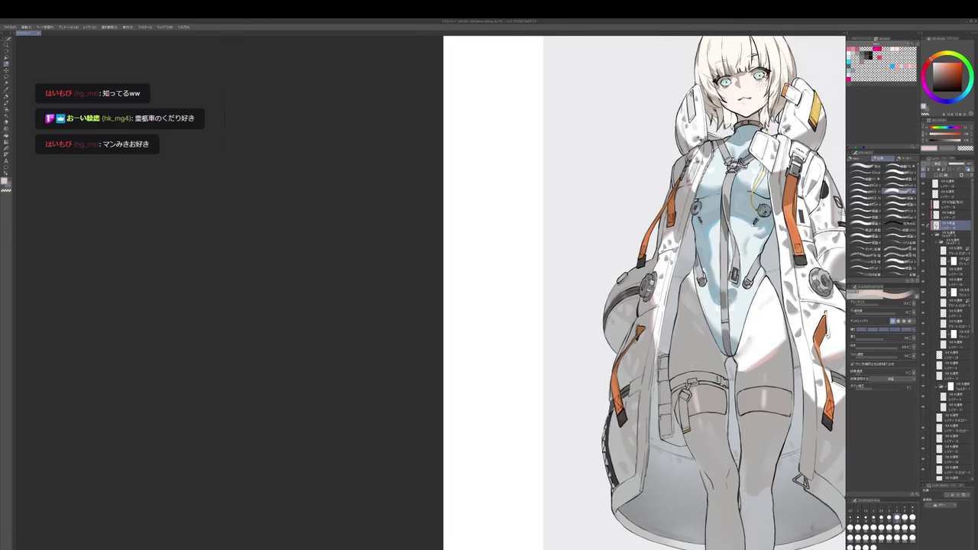
{"action": "key", "text": "p"}
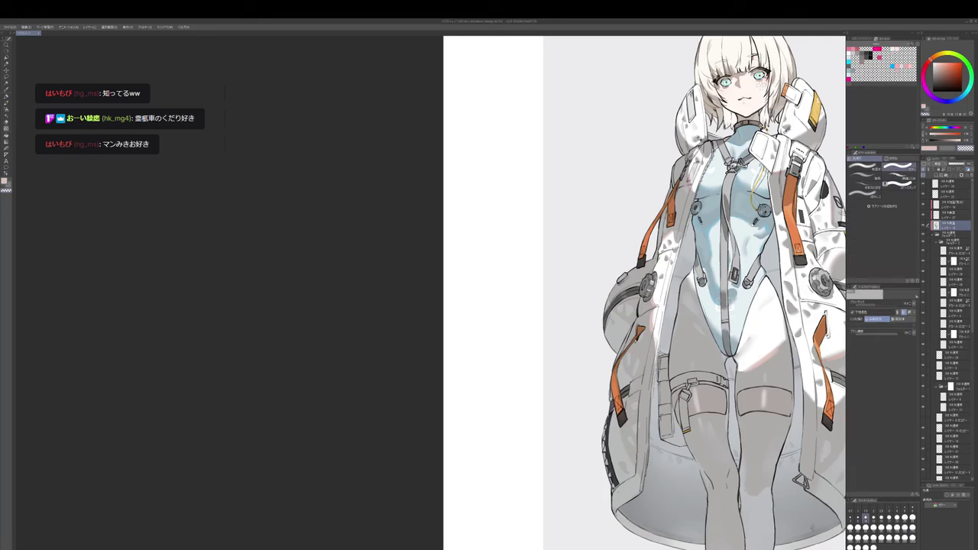
- Touch up the light blue shading at the bodysuit's waist with a sampled blue and the eraser
{"action": "left_click_drag", "start_coordinate": [688, 306], "coordinate": [620, 333]}
{"action": "left_click_drag", "start_coordinate": [840, 53], "coordinate": [843, 81]}
{"action": "left_click", "coordinate": [844, 81], "text": "alt"}
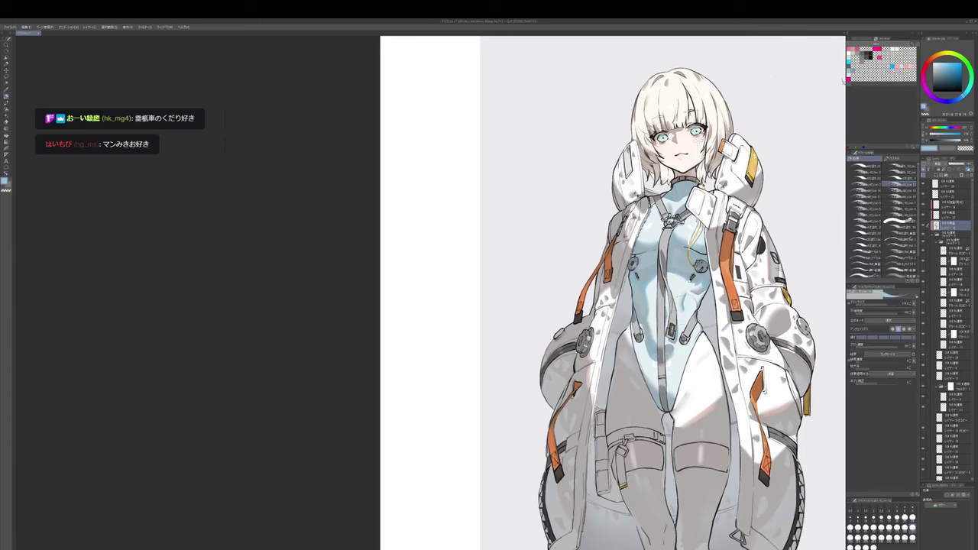
{"action": "key", "text": "e"}
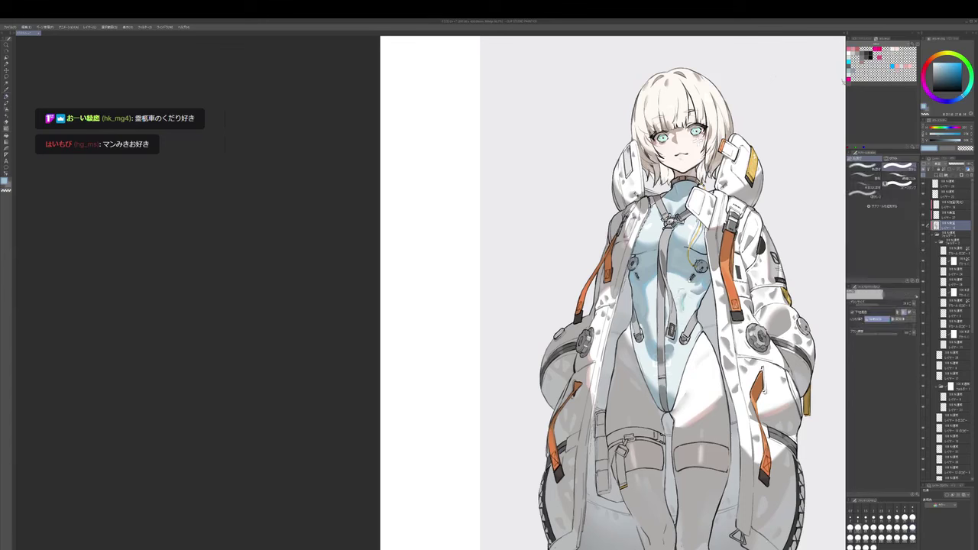
{"action": "key", "text": "b"}
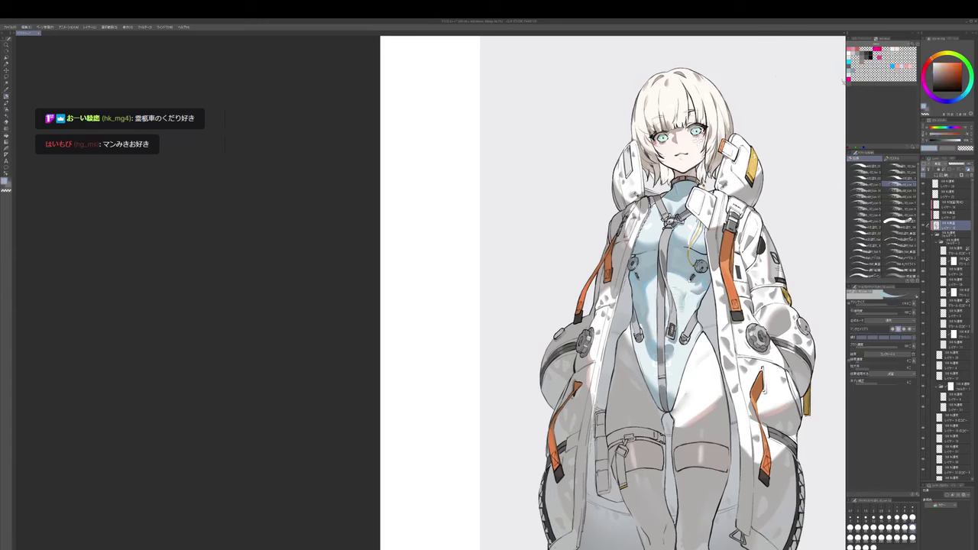
- Retouch the grey centre strap over the bodysuit's midriff, alternating between a sampled grey and transparent colour
{"action": "left_click_drag", "start_coordinate": [667, 282], "coordinate": [671, 307]}
{"action": "left_click", "coordinate": [669, 298], "text": "alt"}
{"action": "key", "text": "c"}
{"action": "key", "text": "c"}
{"action": "left_click_drag", "start_coordinate": [669, 296], "coordinate": [651, 307]}
{"action": "key", "text": "p"}
{"action": "key", "text": "p"}
{"action": "key", "text": "c"}
{"action": "key", "text": "c"}
{"action": "key", "text": "c"}
{"action": "left_click_drag", "start_coordinate": [664, 258], "coordinate": [667, 300]}
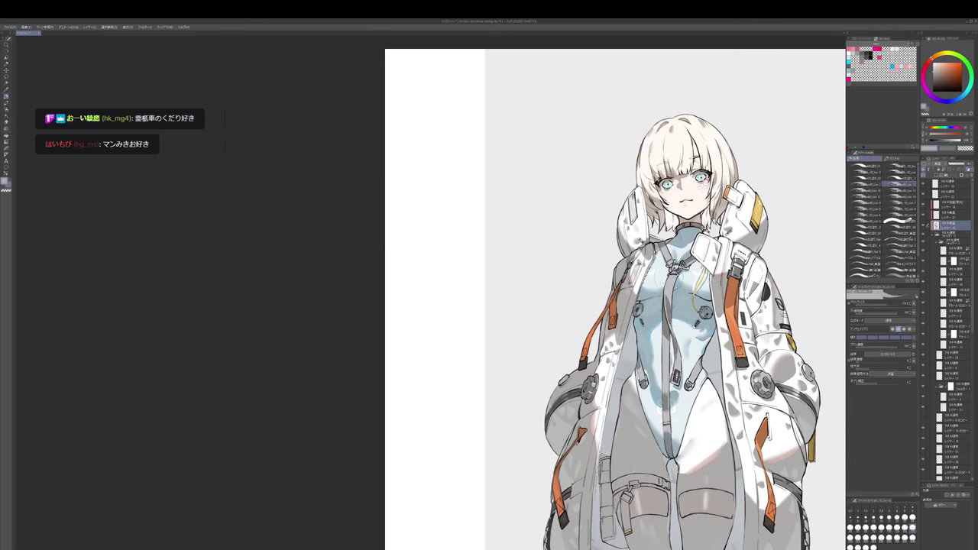
{"action": "key", "text": "c"}
- Refine the blue shading beside the centre strap on the bodysuit's abdomen with sampled bodysuit tones
{"action": "scroll", "coordinate": [686, 269], "scroll_direction": "down", "scroll_amount": 2}
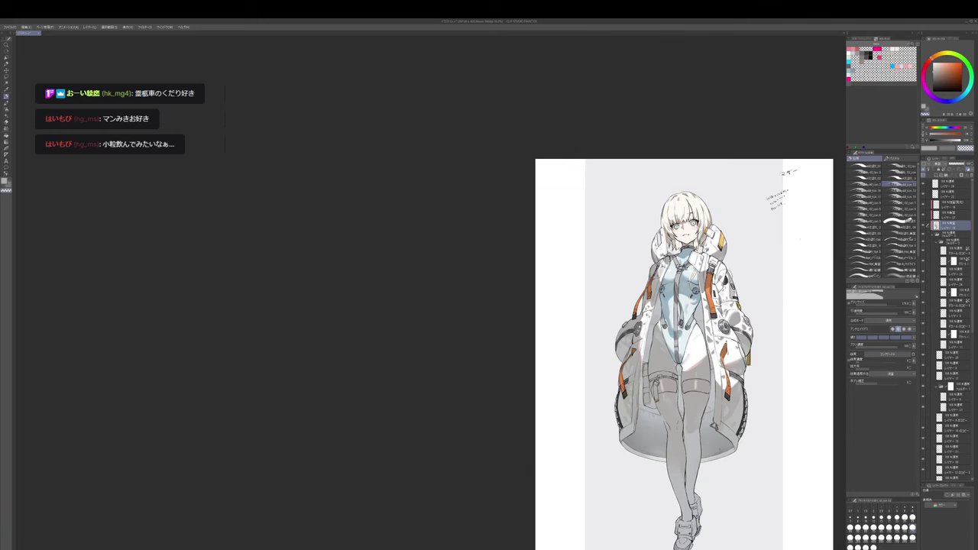
{"action": "scroll", "coordinate": [675, 301], "scroll_direction": "up", "scroll_amount": 3}
{"action": "left_click", "coordinate": [680, 307], "text": "alt"}
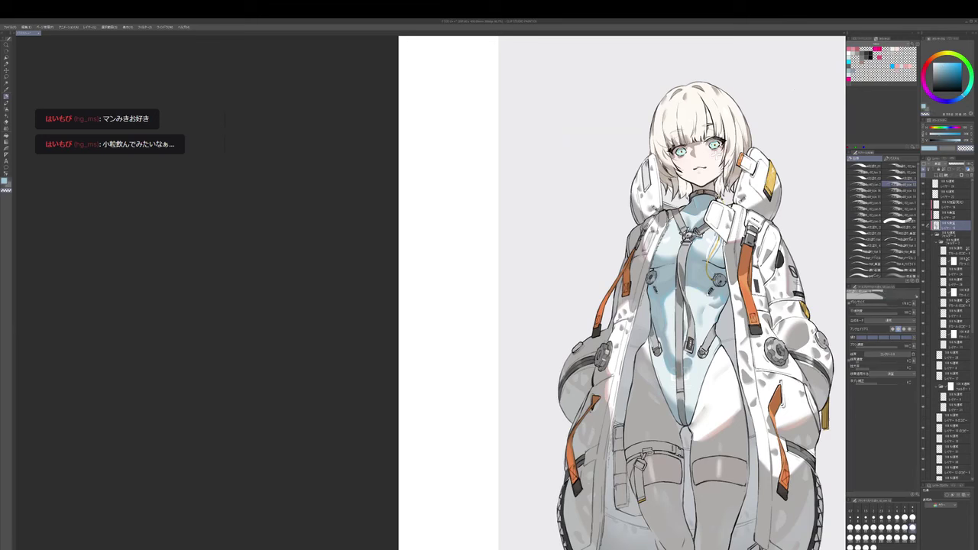
{"action": "left_click_drag", "start_coordinate": [673, 320], "coordinate": [671, 337]}
{"action": "left_click", "coordinate": [672, 321], "text": "alt"}
{"action": "mouse_move", "coordinate": [699, 301]}
{"action": "left_mouse_down"}
{"action": "mouse_move", "coordinate": [695, 315]}
{"action": "mouse_move", "coordinate": [684, 323]}
{"action": "mouse_move", "coordinate": [683, 311]}
{"action": "mouse_move", "coordinate": [670, 327]}
{"action": "left_mouse_up"}
{"action": "left_click_drag", "start_coordinate": [683, 319], "coordinate": [683, 329]}
{"action": "scroll", "coordinate": [616, 292], "scroll_direction": "up", "scroll_amount": 1}
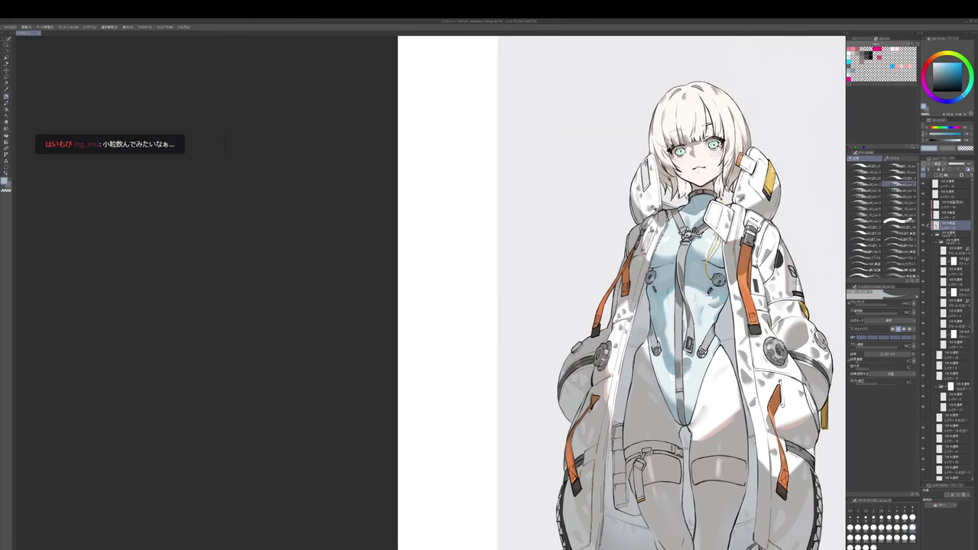
{"action": "mouse_move", "coordinate": [669, 301]}
{"action": "left_mouse_down"}
{"action": "mouse_move", "coordinate": [670, 321]}
{"action": "mouse_move", "coordinate": [682, 323]}
{"action": "mouse_move", "coordinate": [680, 299]}
{"action": "left_mouse_up"}
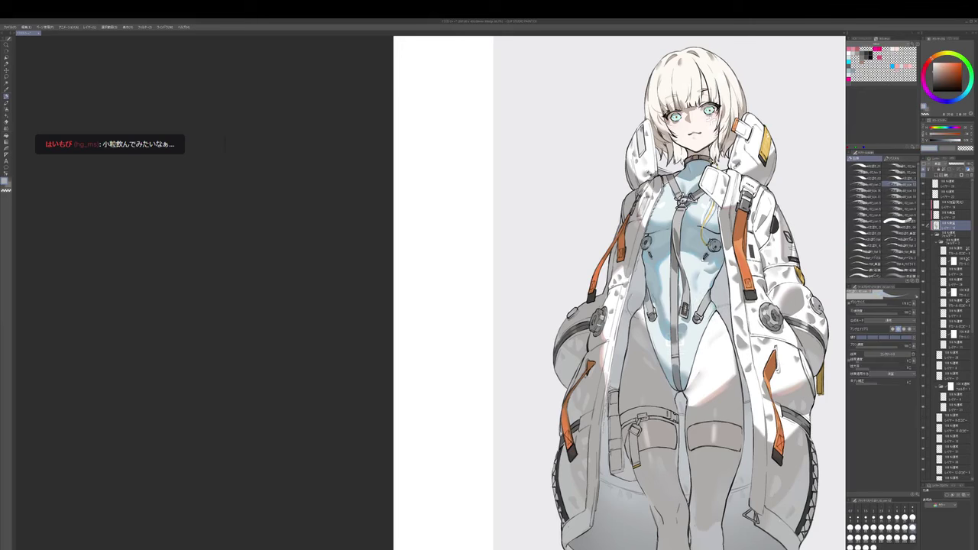
{"action": "scroll", "coordinate": [649, 267], "scroll_direction": "down", "scroll_amount": 2}
{"action": "left_click_drag", "start_coordinate": [787, 261], "coordinate": [777, 278]}
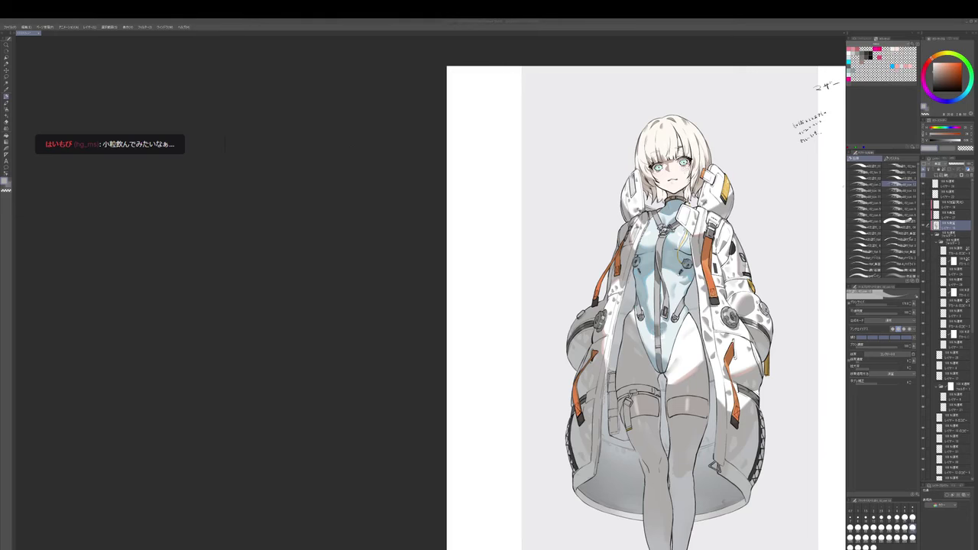
- Switch to the other open document that holds the background texture layers and select the glow layer near its bottom
{"action": "left_click", "coordinate": [441, 178]}
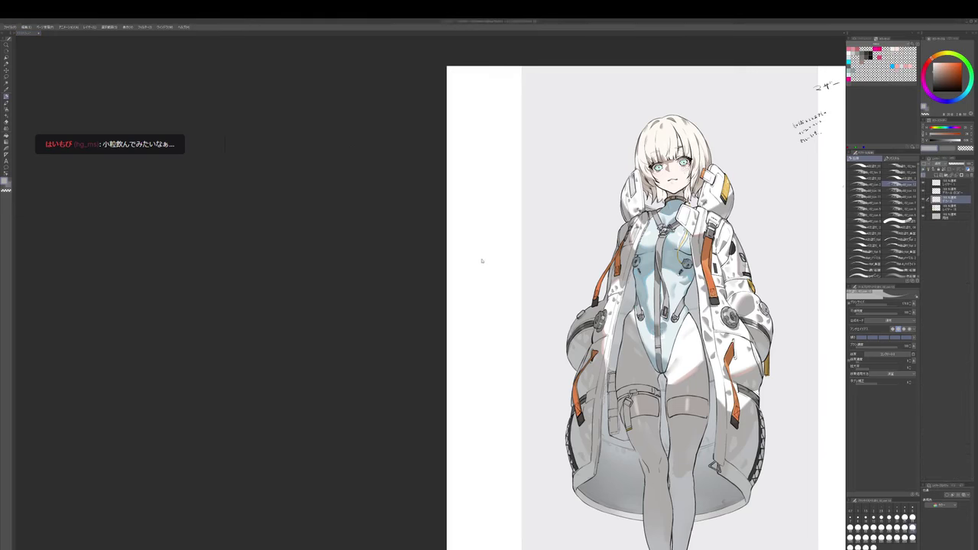
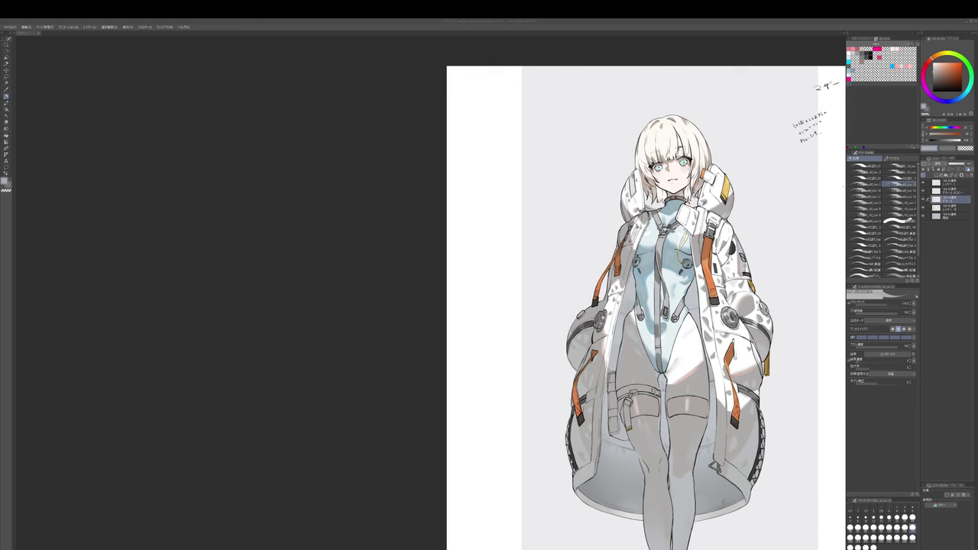
{"action": "key", "text": "ctrl+Tab"}
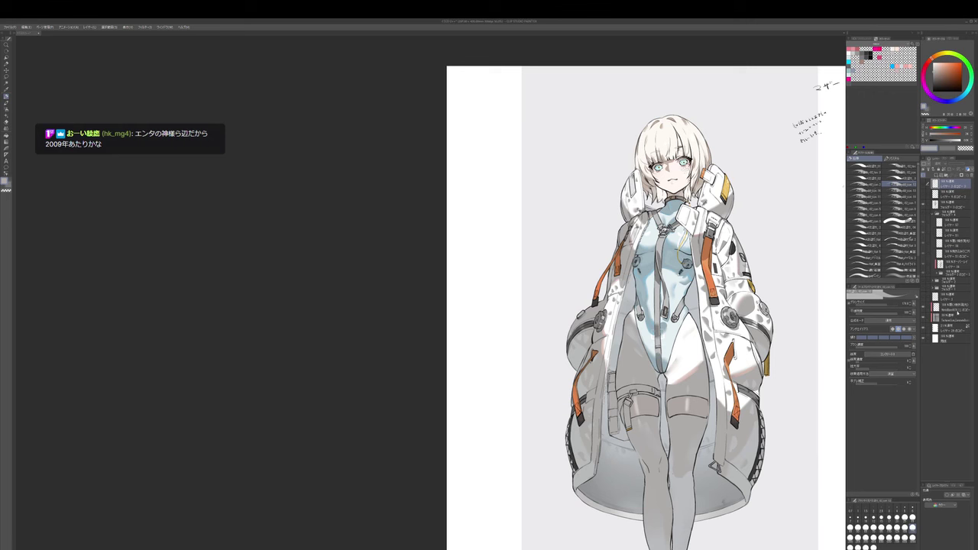
{"action": "left_click", "coordinate": [957, 307]}
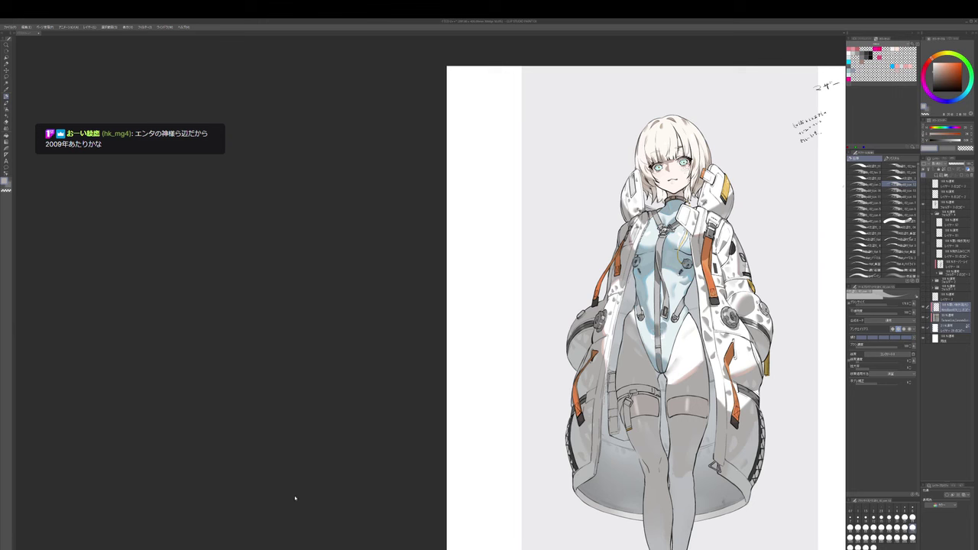
{"action": "left_click", "coordinate": [139, 547]}
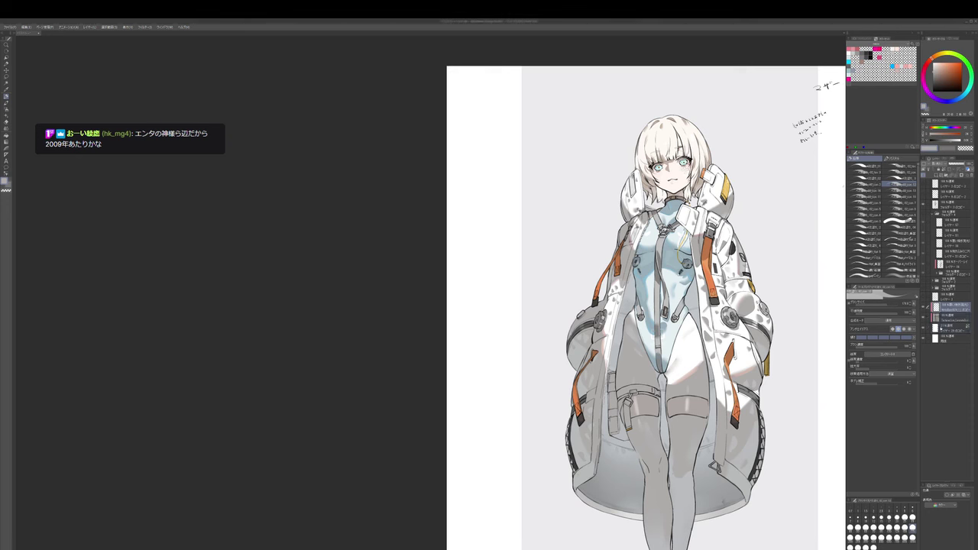
- Group the four bottom background layers, including the paper layer, in a new layer folder and collapse it
{"action": "left_click", "coordinate": [947, 327]}
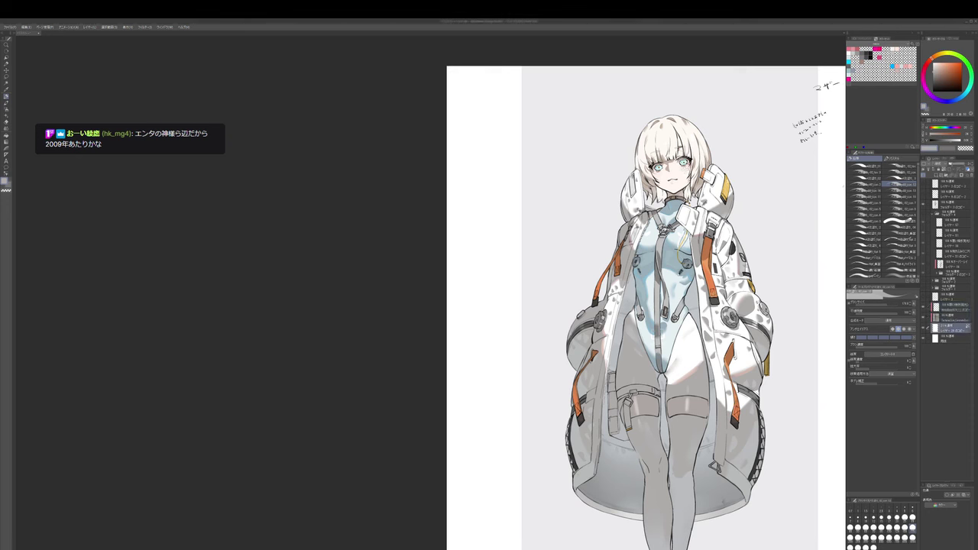
{"action": "left_click", "coordinate": [953, 306], "text": "ctrl"}
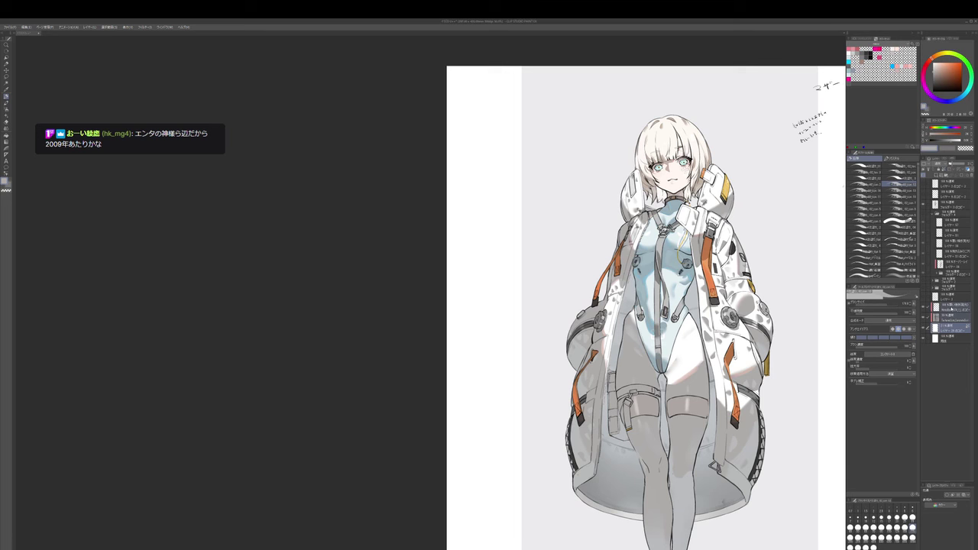
{"action": "left_click", "coordinate": [946, 306]}
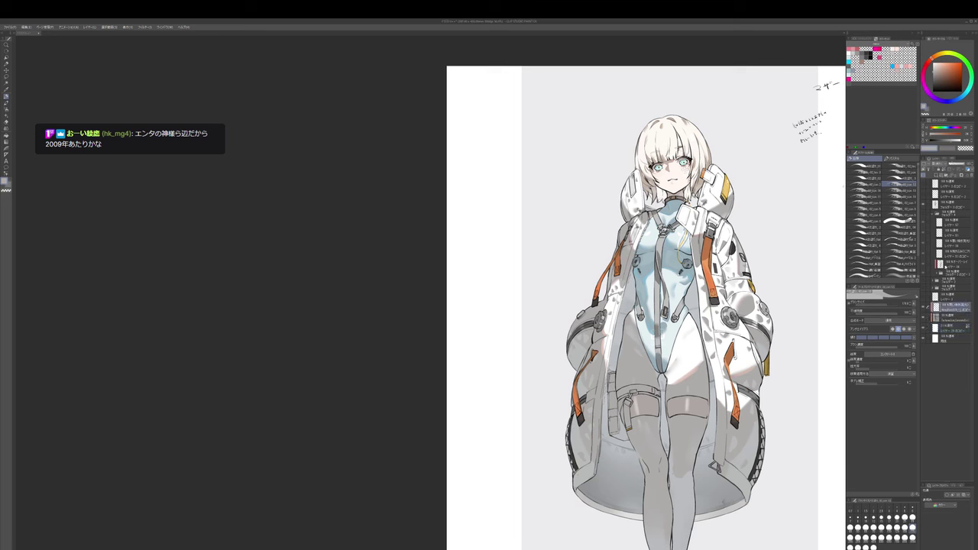
{"action": "left_click", "coordinate": [947, 176]}
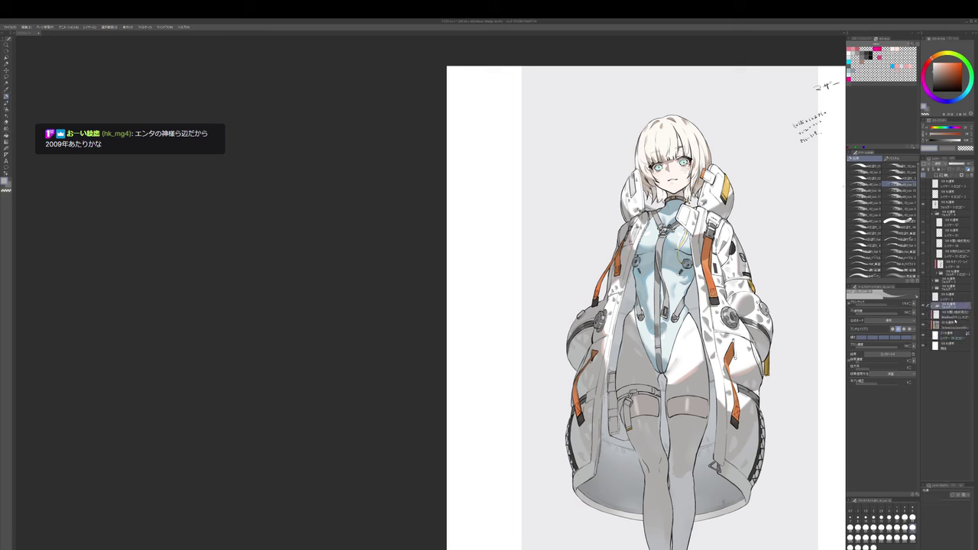
{"action": "left_click", "coordinate": [954, 317]}
{"action": "left_click", "coordinate": [950, 346], "text": "shift"}
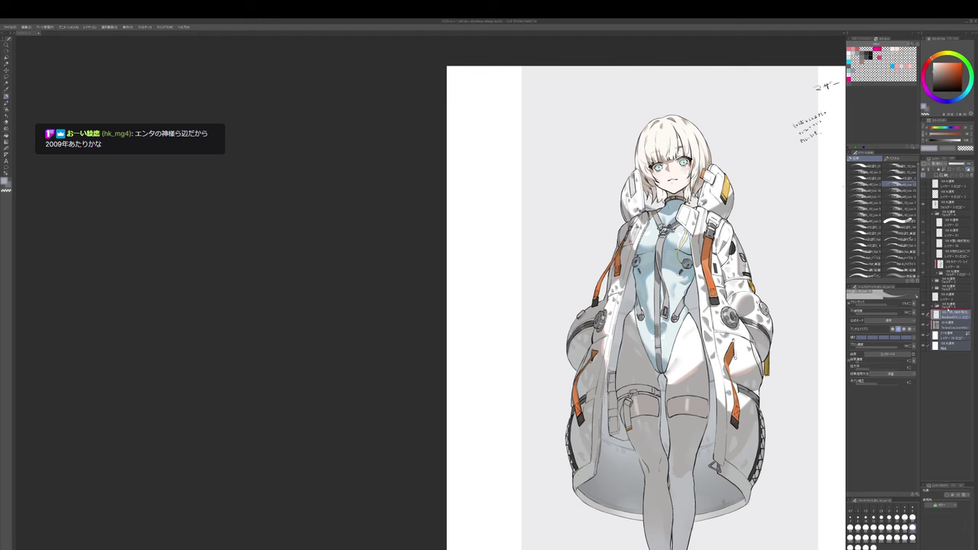
{"action": "left_click_drag", "start_coordinate": [948, 310], "coordinate": [949, 308]}
{"action": "left_click", "coordinate": [947, 306]}
{"action": "left_click", "coordinate": [936, 304]}
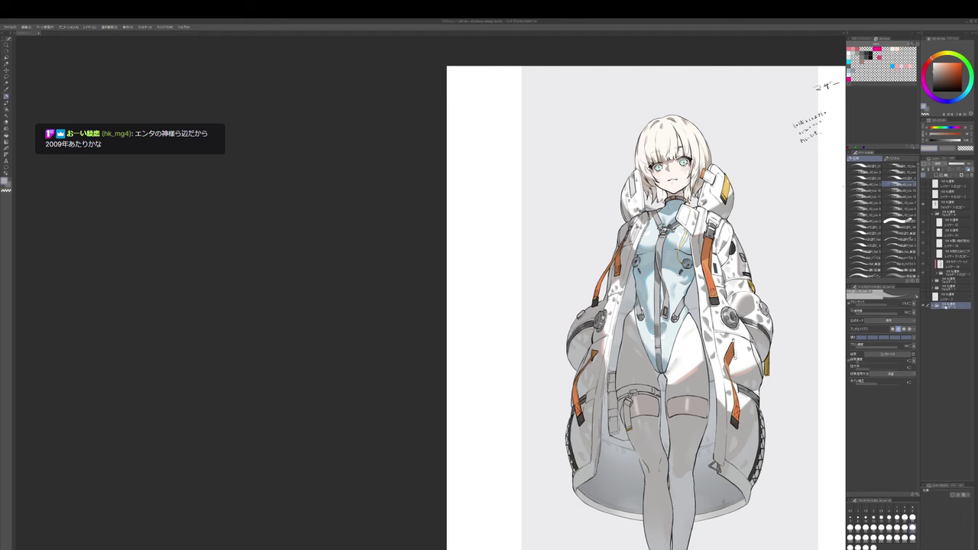
- Return to the character illustration and hide the old grey and white background layers at the bottom of the layer stack
{"action": "left_click", "coordinate": [744, 308]}
{"action": "left_click_drag", "start_coordinate": [744, 308], "coordinate": [703, 276]}
{"action": "scroll", "coordinate": [747, 308], "scroll_direction": "down", "scroll_amount": 1}
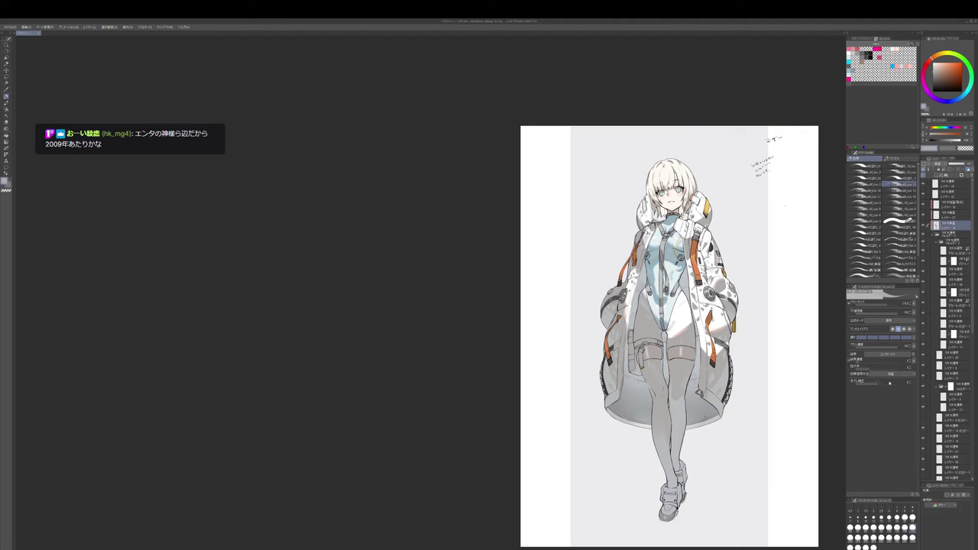
{"action": "scroll", "coordinate": [946, 389], "scroll_direction": "down", "scroll_amount": 2}
{"action": "scroll", "coordinate": [946, 387], "scroll_direction": "down", "scroll_amount": 6}
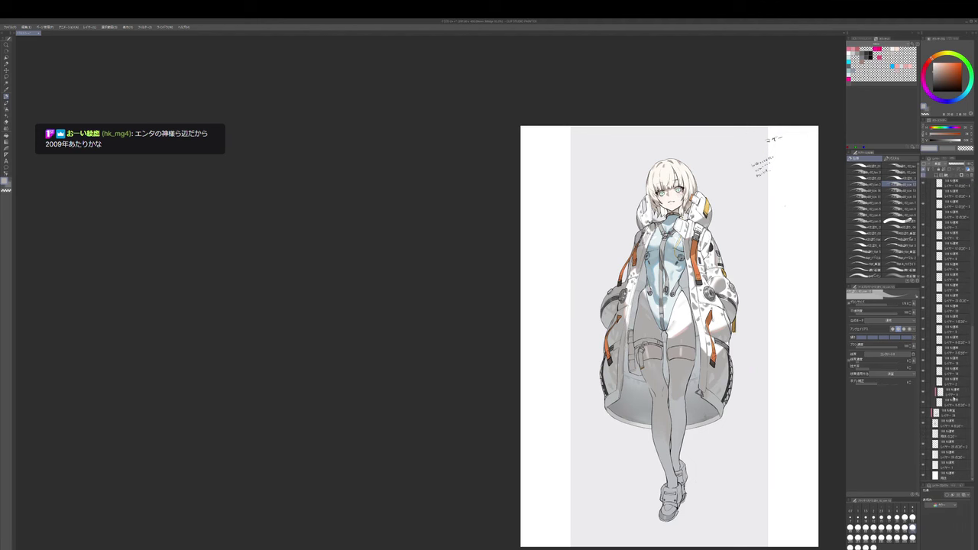
{"action": "left_click", "coordinate": [923, 452]}
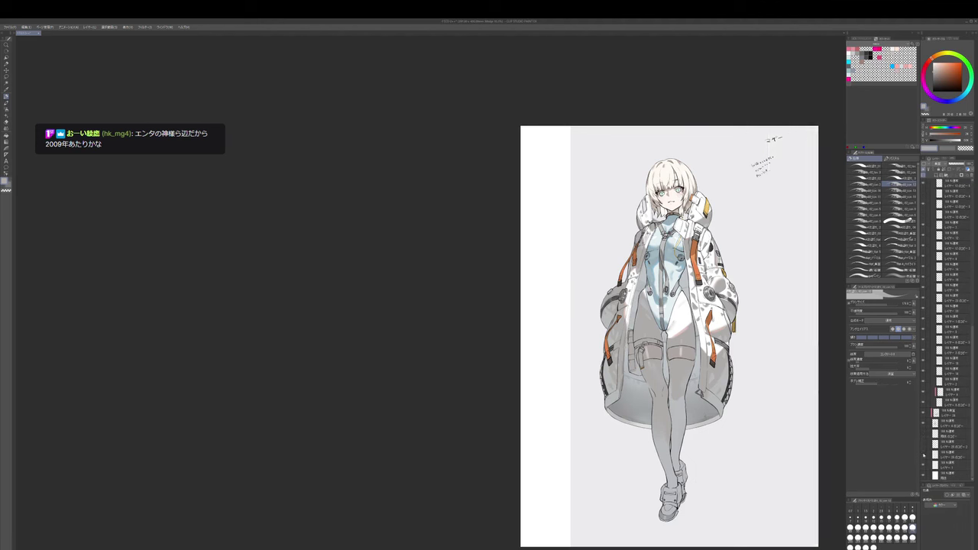
{"action": "left_click", "coordinate": [923, 455]}
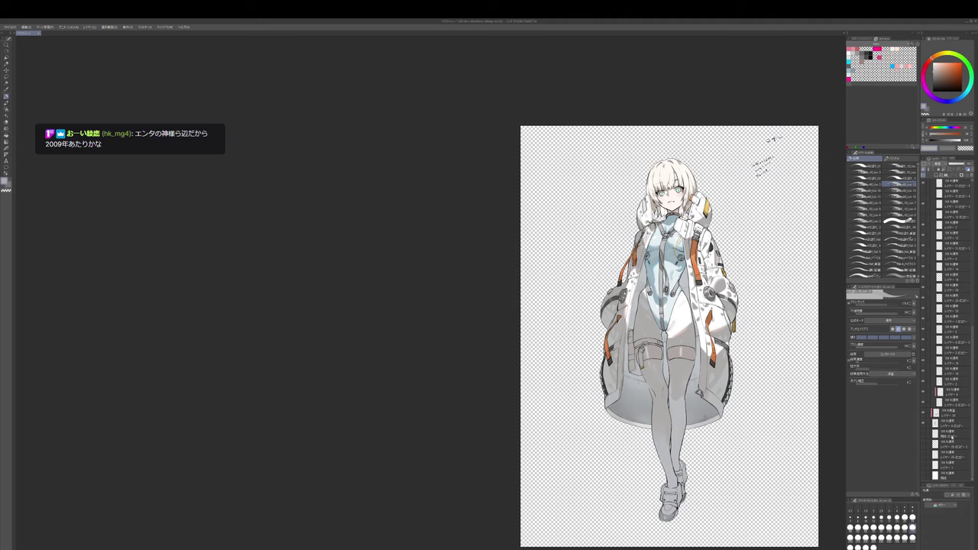
- Insert the copied background folder beneath the character's layers and bring the whole page into view
{"action": "left_click", "coordinate": [933, 433]}
{"action": "key", "text": "ctrl+minus"}
{"action": "key", "text": "ctrl+minus"}
{"action": "key", "text": "ctrl+minus"}
{"action": "key", "text": "ctrl+z"}
{"action": "scroll", "coordinate": [626, 380], "scroll_direction": "up", "scroll_amount": 2}
{"action": "left_click_drag", "start_coordinate": [616, 371], "coordinate": [670, 392]}
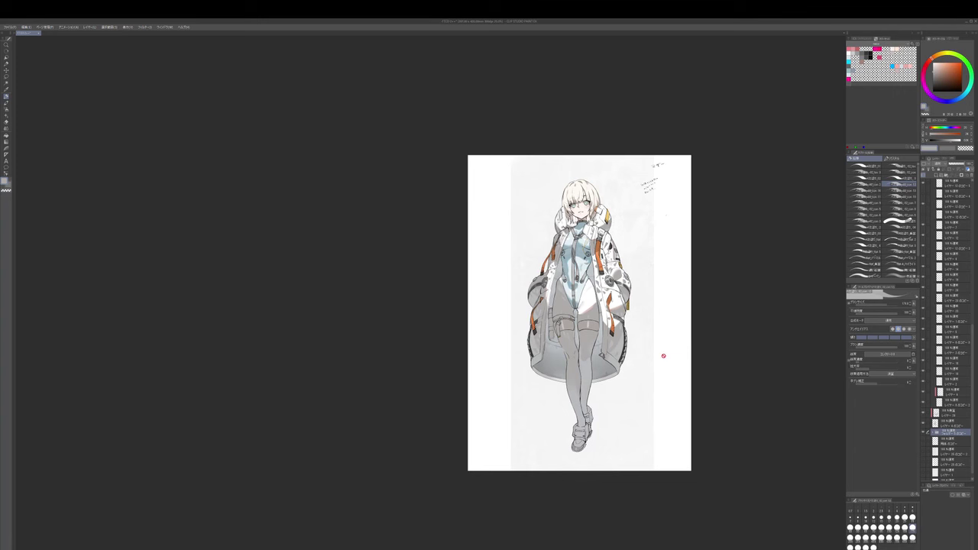
{"action": "left_click_drag", "start_coordinate": [708, 361], "coordinate": [711, 371]}
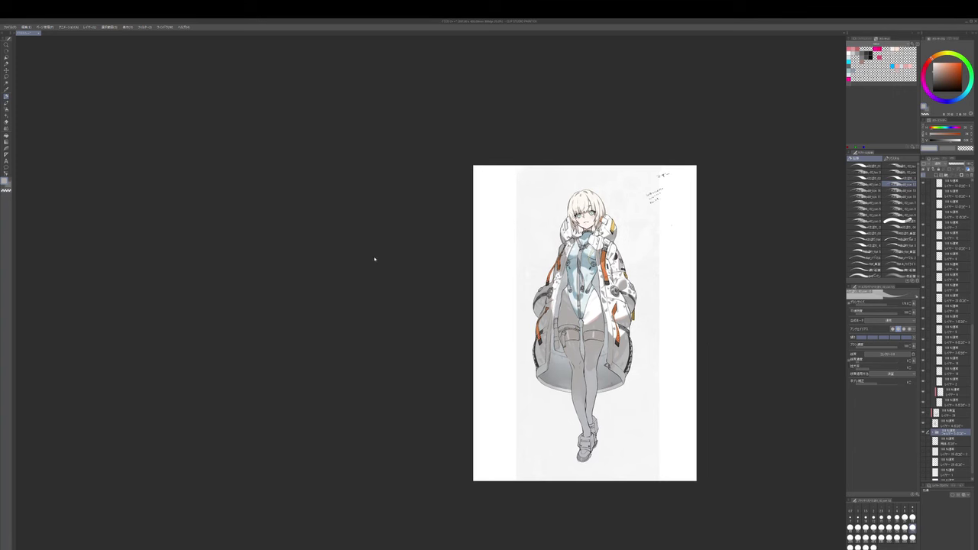
- Check the copied folder layer in the other document by toggling its visibility and return to the character illustration
{"action": "key", "text": "ctrl+z"}
{"action": "left_click", "coordinate": [925, 204]}
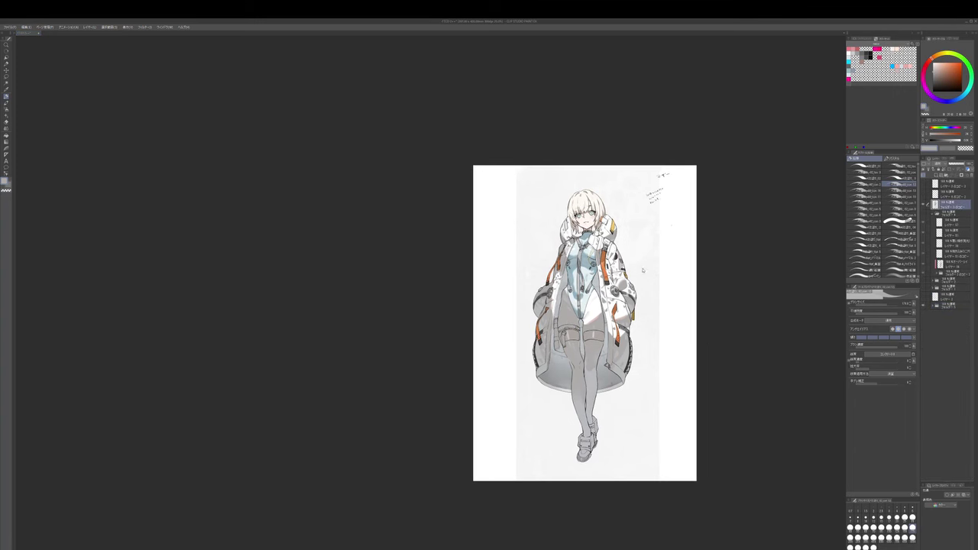
{"action": "left_click", "coordinate": [923, 205]}
{"action": "key", "text": "m"}
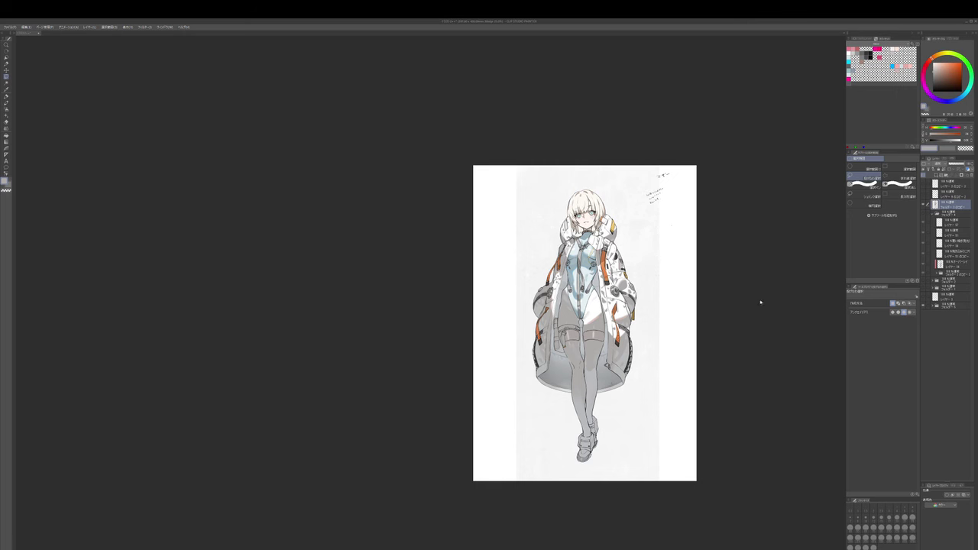
{"action": "key", "text": "ctrl+z"}
{"action": "left_click_drag", "start_coordinate": [735, 397], "coordinate": [752, 394]}
{"action": "key", "text": "p"}
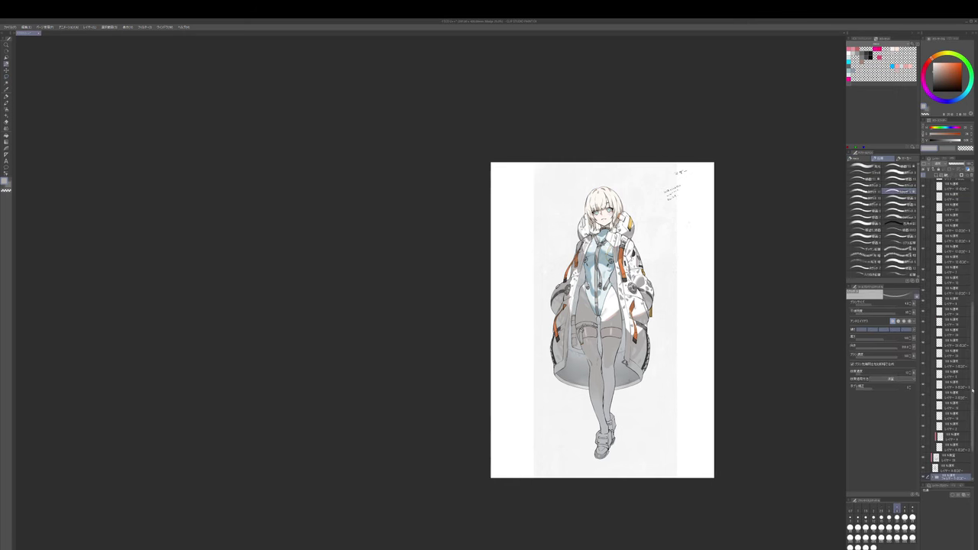
- Paste the copied label graphics above the inserted background folder and move them down to the lower part of the page
{"action": "left_click_drag", "start_coordinate": [971, 385], "coordinate": [970, 409]}
{"action": "key", "text": "ctrl+v"}
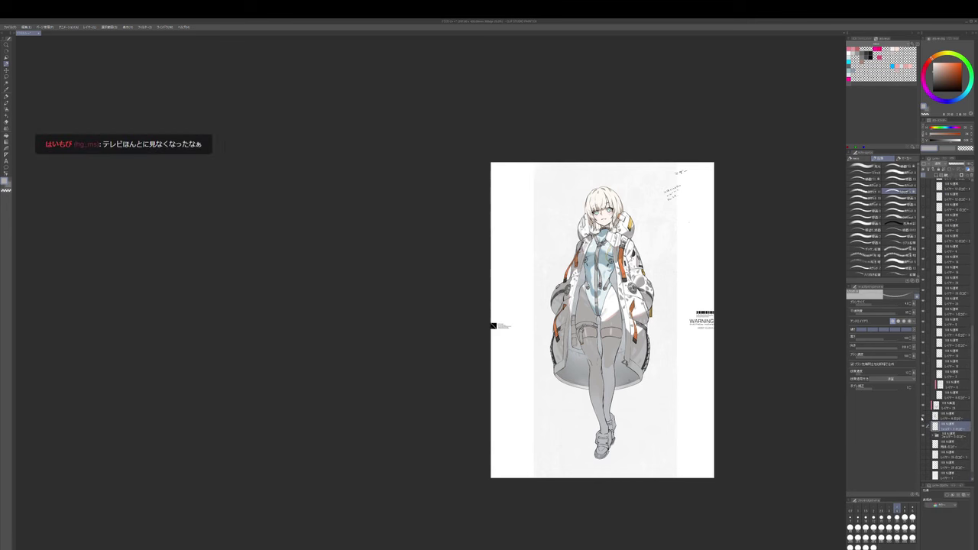
{"action": "key", "text": "ctrl+t"}
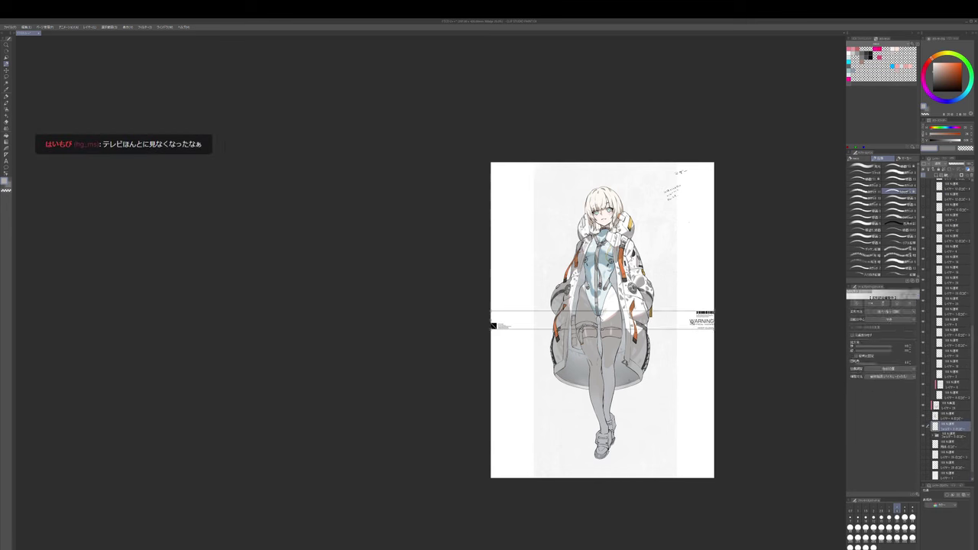
{"action": "mouse_move", "coordinate": [692, 323]}
{"action": "left_mouse_down"}
{"action": "mouse_move", "coordinate": [685, 419]}
{"action": "mouse_move", "coordinate": [659, 395]}
{"action": "mouse_move", "coordinate": [710, 390]}
{"action": "mouse_move", "coordinate": [702, 460]}
{"action": "mouse_move", "coordinate": [712, 483]}
{"action": "left_mouse_up"}
{"action": "key", "text": "Return"}
- Separate the barcode and WARNING block onto its own layer and place it in the page's bottom-right corner
{"action": "key", "text": "m"}
{"action": "key", "text": "ctrl+x"}
{"action": "key", "text": "ctrl+v"}
{"action": "key", "text": "ctrl+t"}
{"action": "scroll", "coordinate": [693, 419], "scroll_direction": "up", "scroll_amount": 1}
{"action": "key", "text": "Return"}
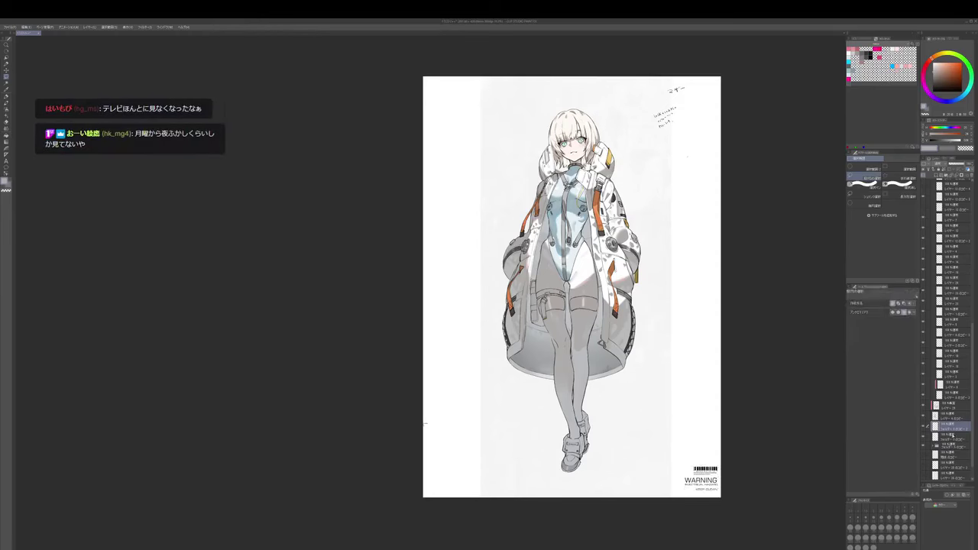
- Move the black-square logo and its small text into the page's bottom-left corner
{"action": "left_click", "coordinate": [951, 437]}
{"action": "key", "text": "ctrl+t"}
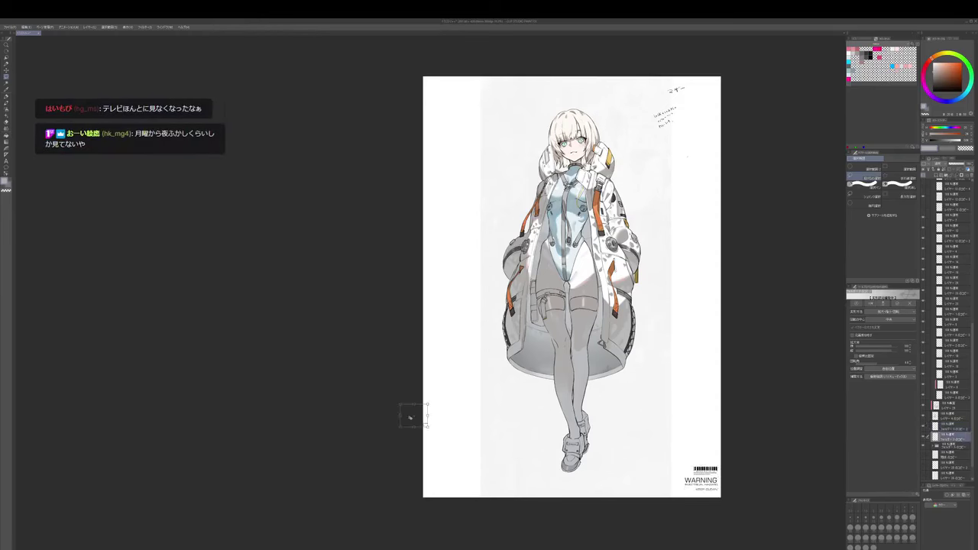
{"action": "mouse_move", "coordinate": [420, 423]}
{"action": "left_mouse_down"}
{"action": "mouse_move", "coordinate": [442, 450]}
{"action": "mouse_move", "coordinate": [445, 489]}
{"action": "left_mouse_up"}
{"action": "key", "text": "Return"}
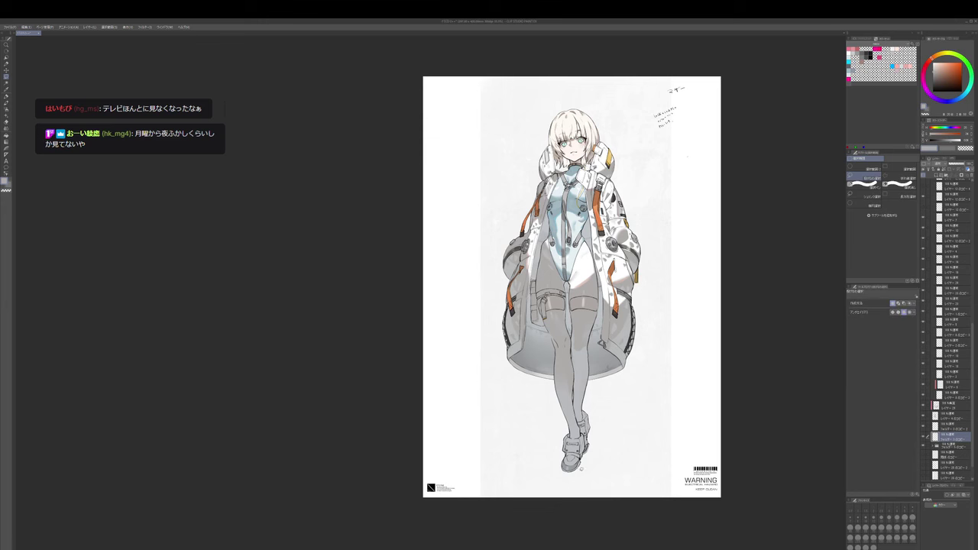
- Merge the two label layers and nudge the selected barcode and WARNING block slightly within its page corner
{"action": "mouse_move", "coordinate": [746, 461]}
{"action": "left_mouse_down"}
{"action": "mouse_move", "coordinate": [703, 453]}
{"action": "mouse_move", "coordinate": [610, 506]}
{"action": "mouse_move", "coordinate": [703, 452]}
{"action": "left_mouse_up"}
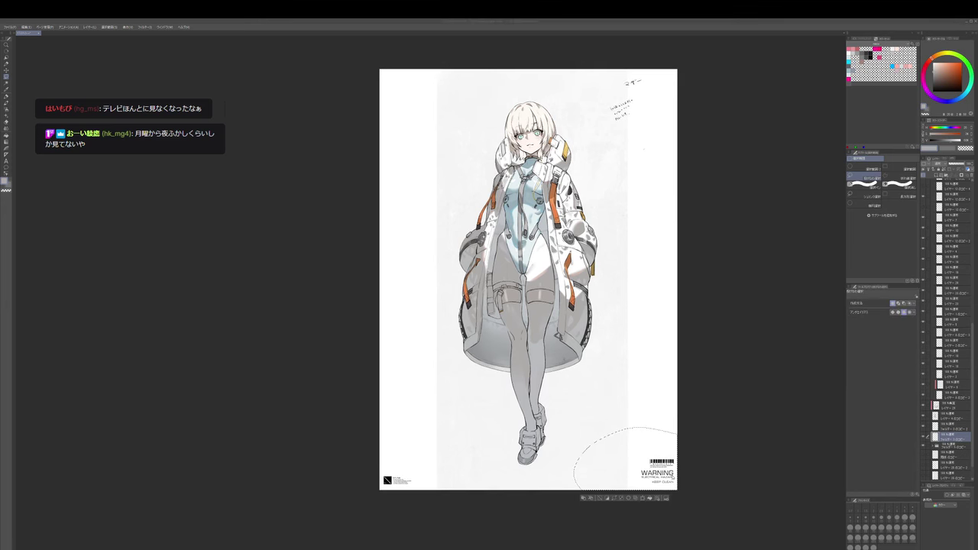
{"action": "left_click", "coordinate": [951, 425]}
{"action": "key", "text": "ctrl+t"}
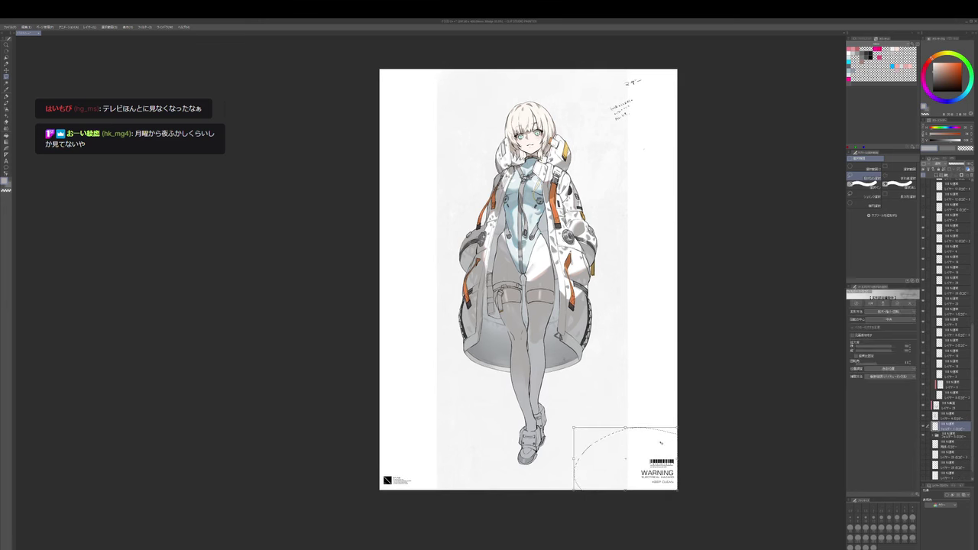
{"action": "left_click_drag", "start_coordinate": [627, 456], "coordinate": [626, 456]}
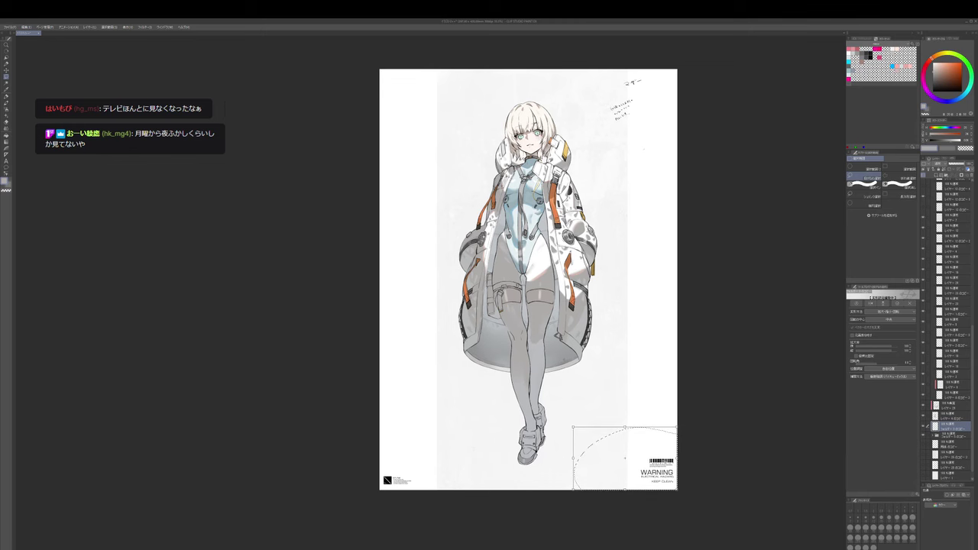
{"action": "key", "text": "Return"}
{"action": "key", "text": "ctrl+d"}
{"action": "left_click_drag", "start_coordinate": [557, 352], "coordinate": [624, 379]}
{"action": "scroll", "coordinate": [677, 394], "scroll_direction": "down", "scroll_amount": 2}
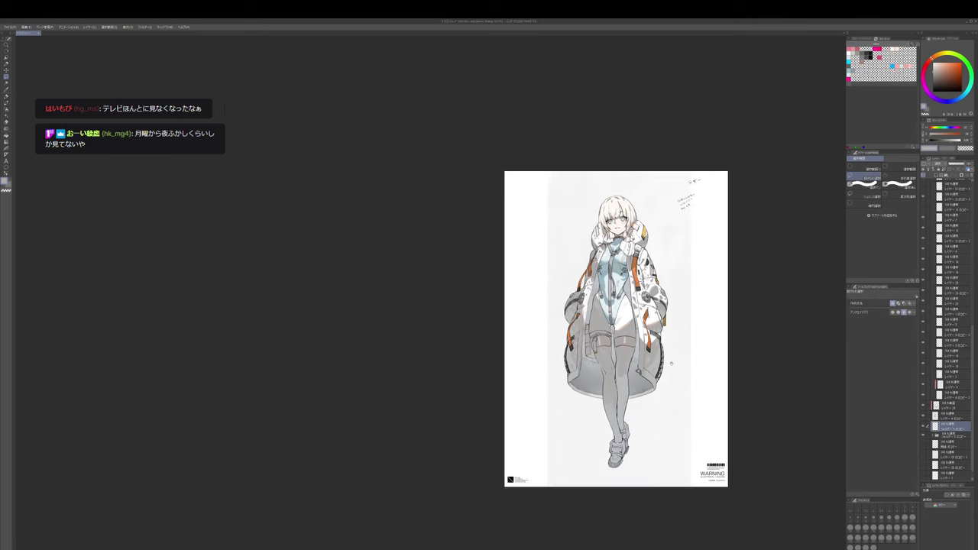
{"action": "left_click_drag", "start_coordinate": [677, 395], "coordinate": [688, 427]}
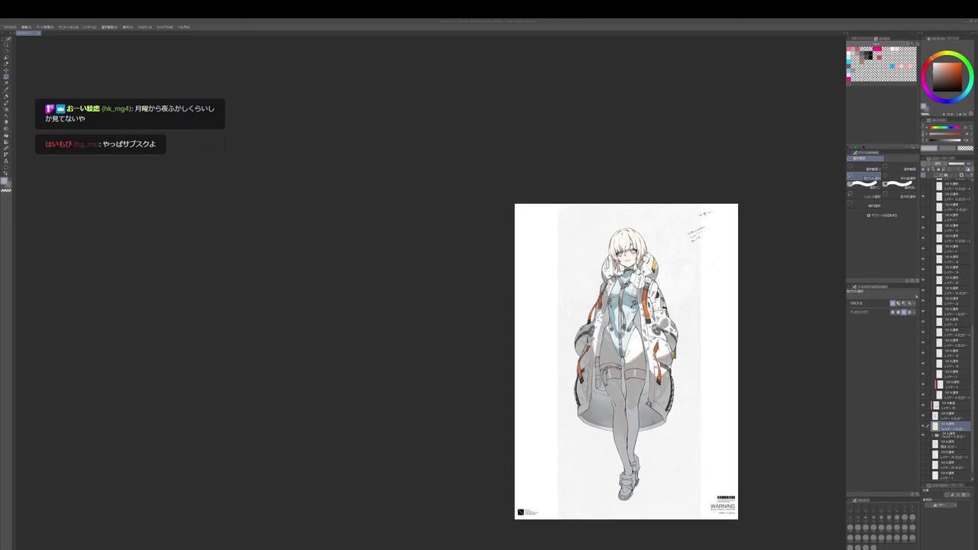
- Copy the "Flower Imitation." title layer from the other document and paste it behind the character in the illustration
{"action": "left_click", "coordinate": [327, 203]}
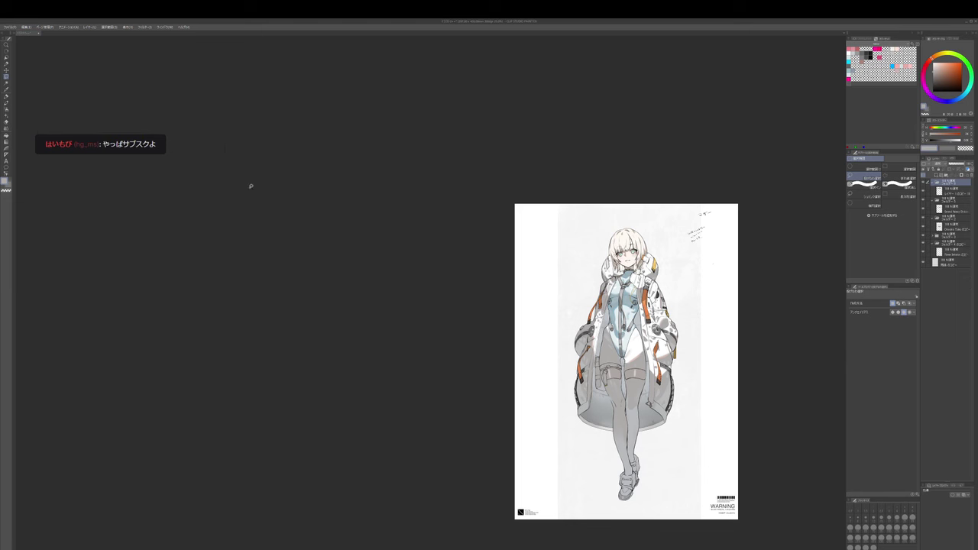
{"action": "key", "text": "p"}
{"action": "left_click", "coordinate": [657, 245], "text": "ctrl+shift"}
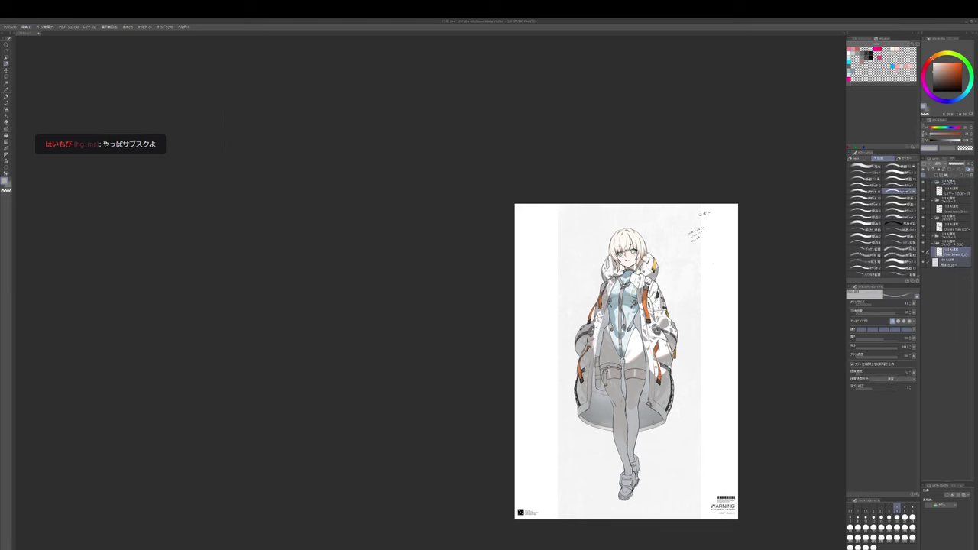
{"action": "left_click", "coordinate": [951, 253]}
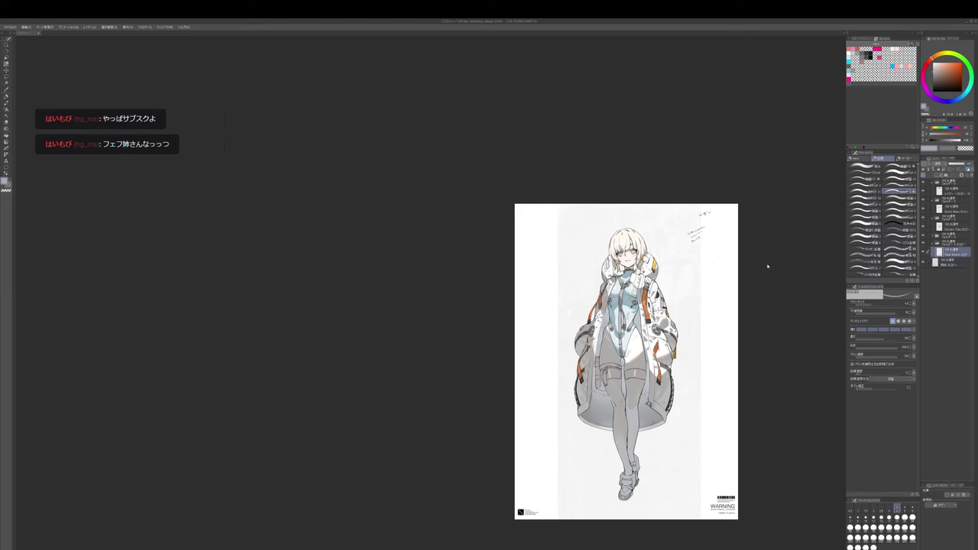
{"action": "key", "text": "ctrl+z"}
{"action": "mouse_move", "coordinate": [756, 306]}
{"action": "left_mouse_down"}
{"action": "mouse_move", "coordinate": [736, 249]}
{"action": "mouse_move", "coordinate": [748, 292]}
{"action": "left_mouse_up"}
{"action": "key", "text": "ctrl+z"}
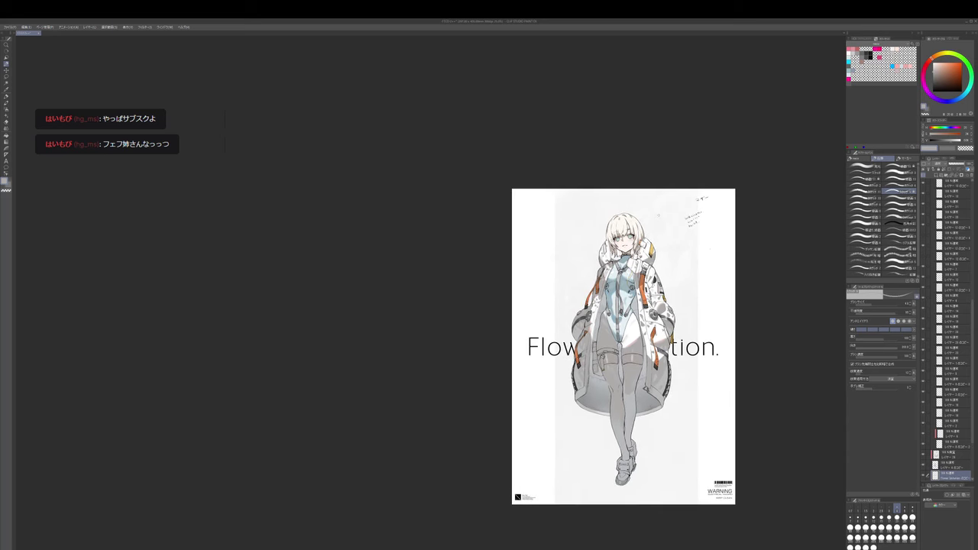
- Shrink the pasted "Flower Imitation." title and place it just above the black-square logo in the page's bottom-left corner
{"action": "key", "text": "ctrl+t"}
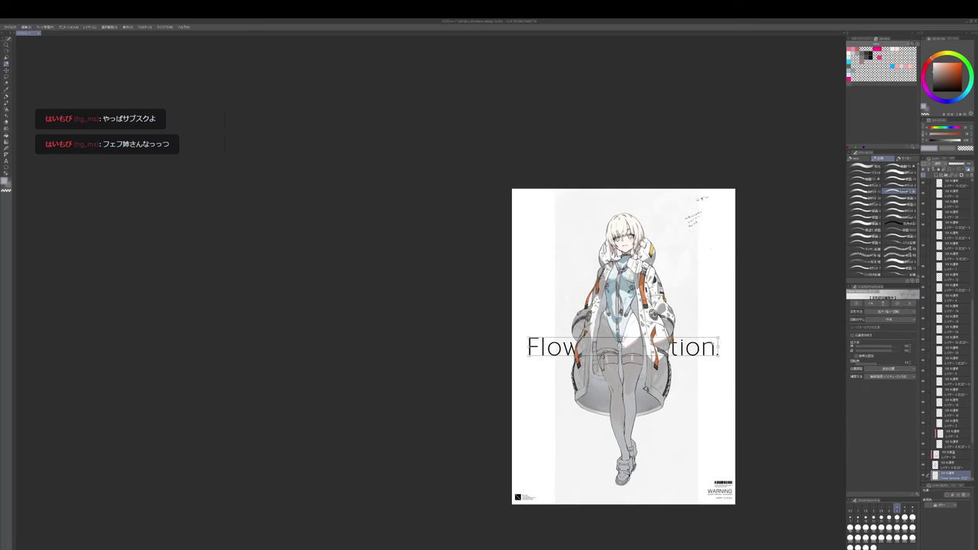
{"action": "left_click_drag", "start_coordinate": [718, 339], "coordinate": [562, 351]}
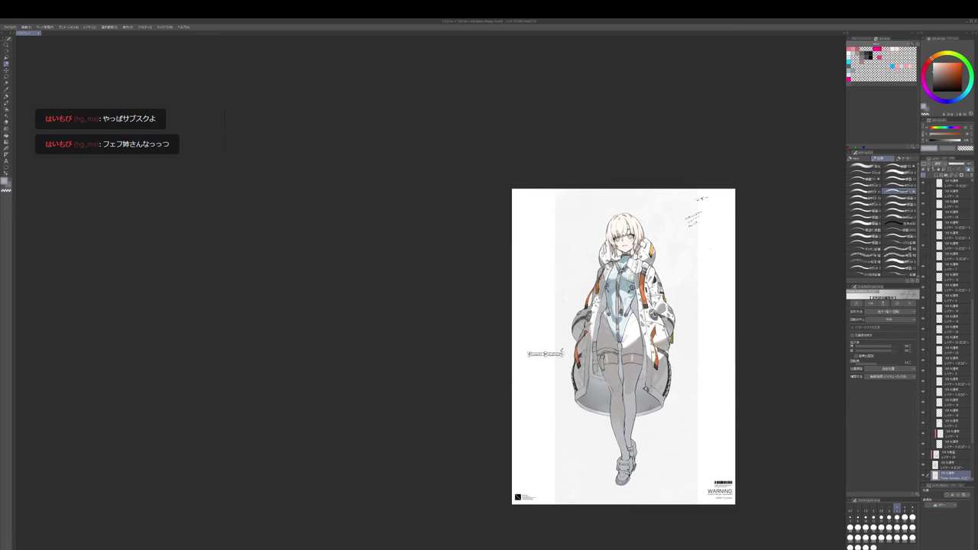
{"action": "key", "text": "Return"}
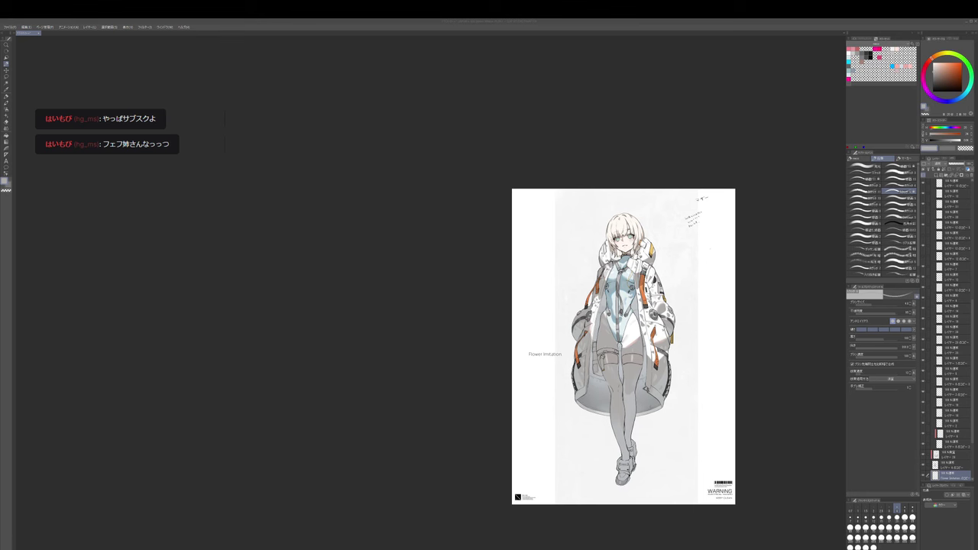
{"action": "left_click_drag", "start_coordinate": [622, 346], "coordinate": [664, 319]}
{"action": "scroll", "coordinate": [671, 354], "scroll_direction": "up", "scroll_amount": 1}
{"action": "key", "text": "ctrl+t"}
{"action": "scroll", "coordinate": [588, 312], "scroll_direction": "up", "scroll_amount": 1}
{"action": "left_click_drag", "start_coordinate": [564, 329], "coordinate": [553, 512]}
{"action": "left_click_drag", "start_coordinate": [553, 513], "coordinate": [607, 430]}
{"action": "scroll", "coordinate": [604, 362], "scroll_direction": "up", "scroll_amount": 2}
{"action": "scroll", "coordinate": [592, 479], "scroll_direction": "down", "scroll_amount": 2}
{"action": "key", "text": "Return"}
{"action": "scroll", "coordinate": [556, 459], "scroll_direction": "up", "scroll_amount": 3}
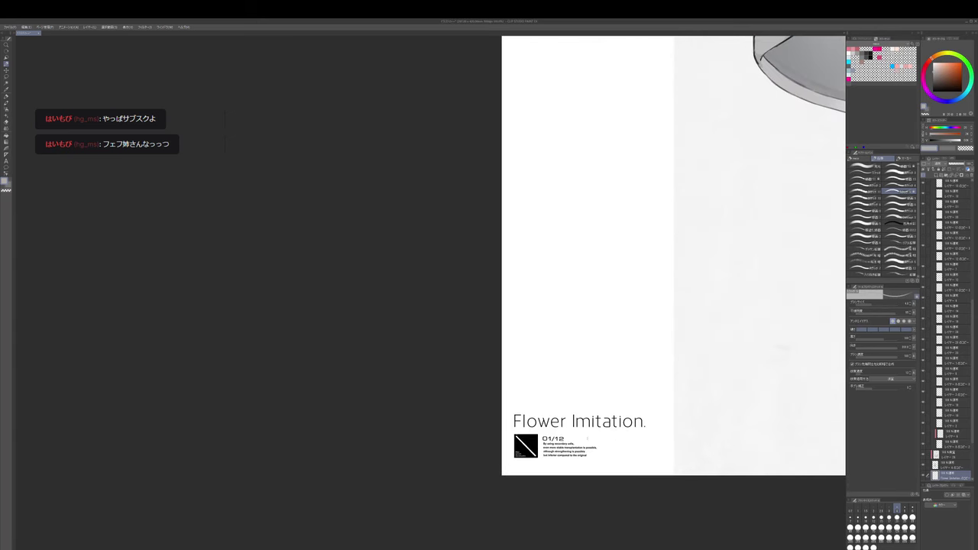
- Copy the "Flower Imitation." title from the other document again and paste a second, full-size copy into the illustration
{"action": "key", "text": "ctrl+Tab"}
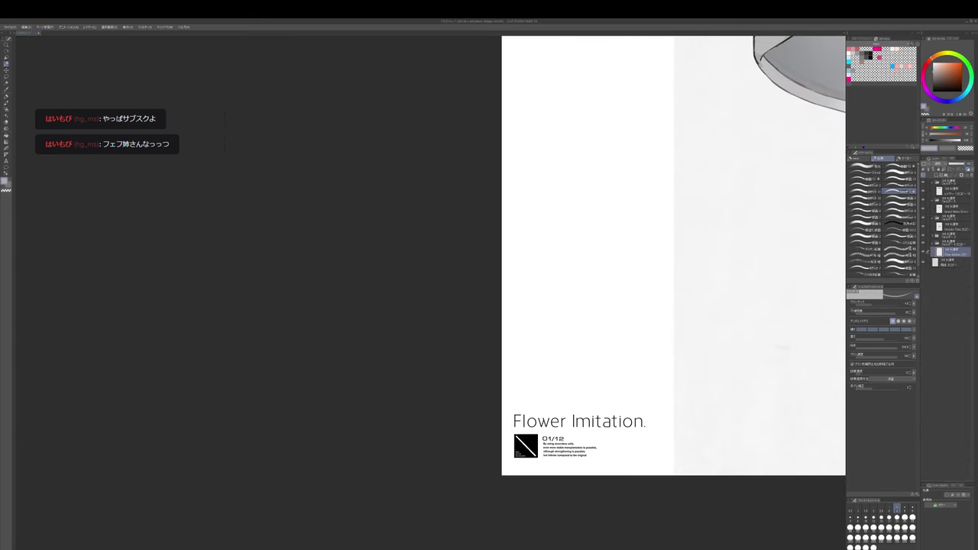
{"action": "key", "text": "m"}
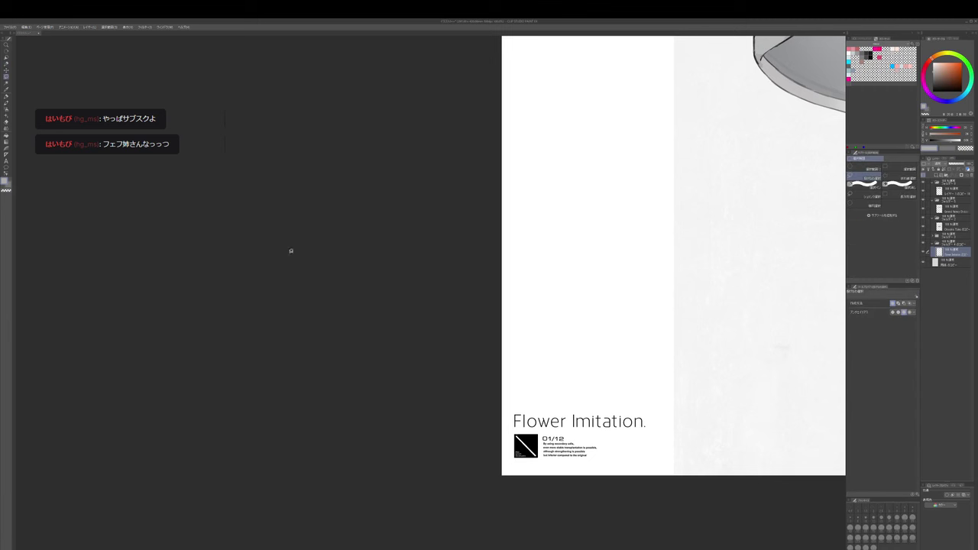
{"action": "left_click", "coordinate": [669, 329]}
{"action": "scroll", "coordinate": [945, 451], "scroll_direction": "down", "scroll_amount": 1}
{"action": "key", "text": "ctrl+minus"}
{"action": "key", "text": "ctrl+minus"}
{"action": "key", "text": "ctrl+minus"}
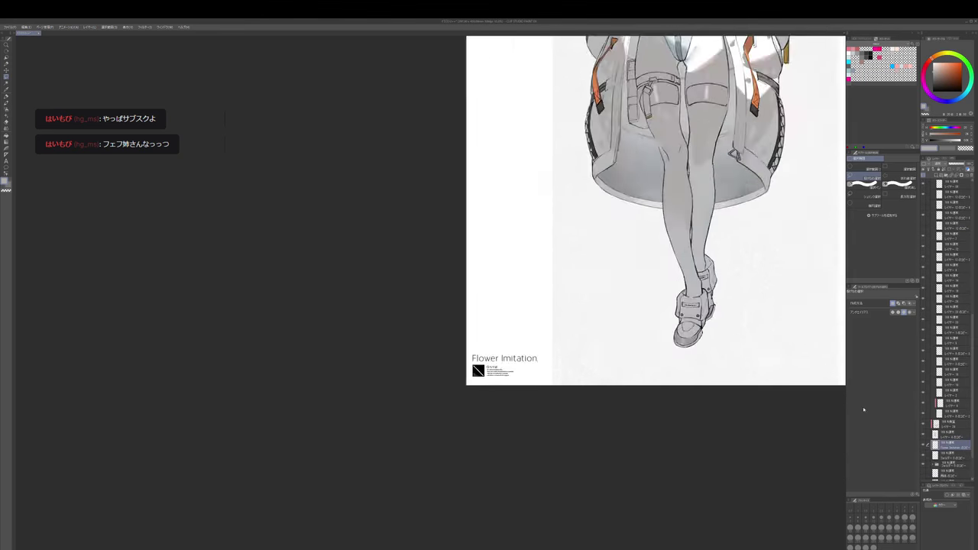
{"action": "left_click_drag", "start_coordinate": [624, 242], "coordinate": [697, 357]}
- Scale down the second title and place it directly above the first one, left-aligned with the black-square logo
{"action": "key", "text": "ctrl+t"}
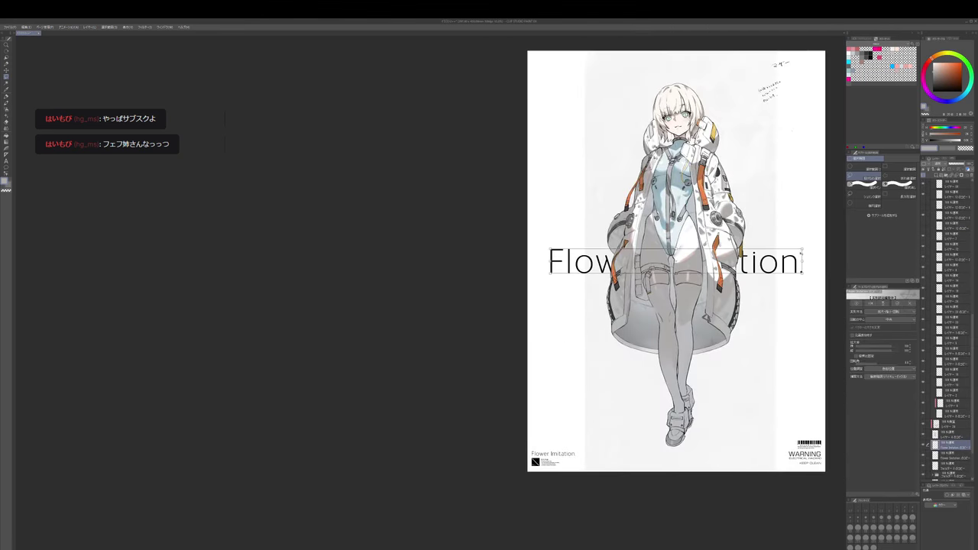
{"action": "left_click_drag", "start_coordinate": [802, 272], "coordinate": [721, 316]}
{"action": "scroll", "coordinate": [645, 397], "scroll_direction": "up", "scroll_amount": 3}
{"action": "scroll", "coordinate": [721, 316], "scroll_direction": "up", "scroll_amount": 3}
{"action": "scroll", "coordinate": [679, 417], "scroll_direction": "down", "scroll_amount": 1}
{"action": "left_click_drag", "start_coordinate": [679, 416], "coordinate": [818, 324]}
{"action": "left_click_drag", "start_coordinate": [809, 265], "coordinate": [635, 395]}
{"action": "key", "text": "Return"}
- Delete the smaller first copy of the "Flower Imitation." title
{"action": "key", "text": "p"}
{"action": "left_click", "coordinate": [959, 457]}
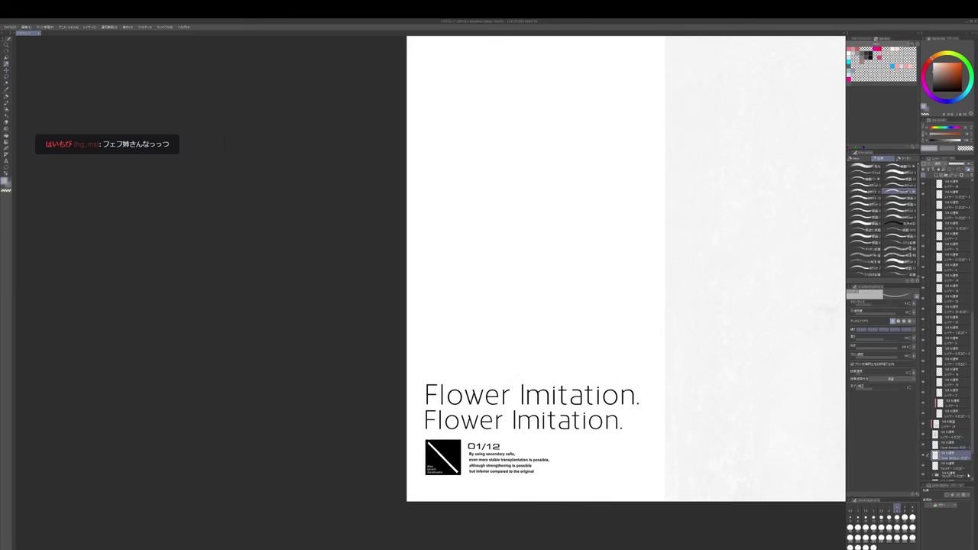
{"action": "key", "text": "Delete"}
- Move the remaining "Flower Imitation." title down so it sits directly above the logo and "01/12" text block
{"action": "left_click", "coordinate": [955, 445]}
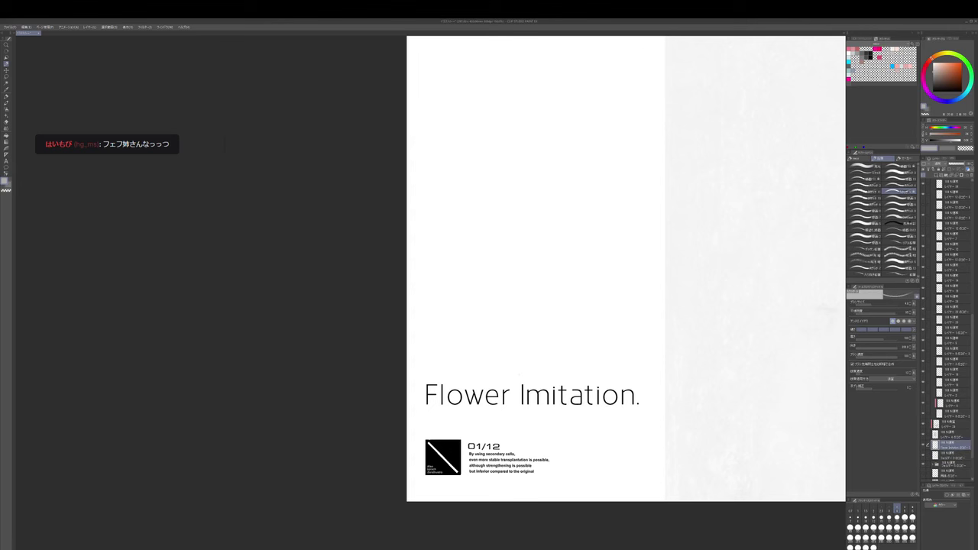
{"action": "key", "text": "ctrl+t"}
{"action": "left_click_drag", "start_coordinate": [672, 436], "coordinate": [674, 442]}
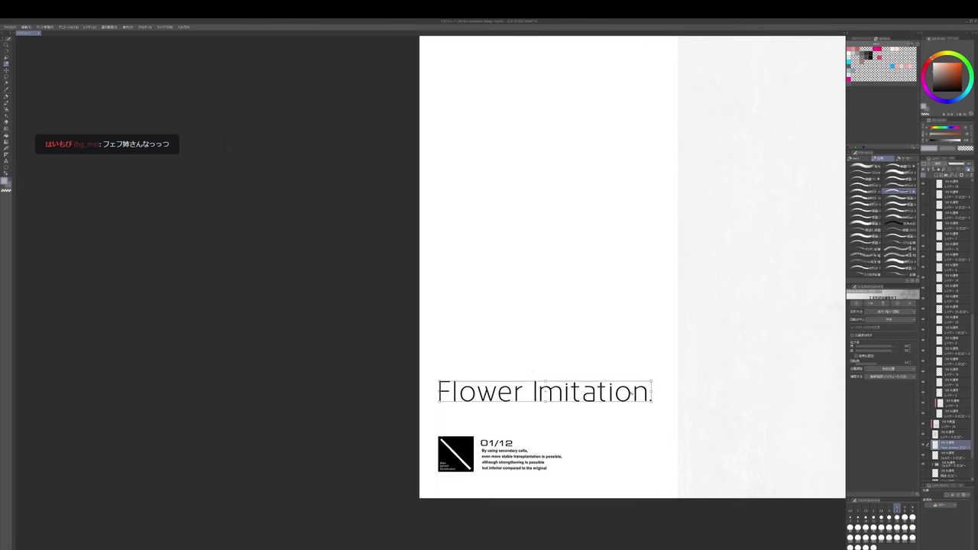
{"action": "left_click_drag", "start_coordinate": [619, 397], "coordinate": [619, 420]}
{"action": "key", "text": "Return"}
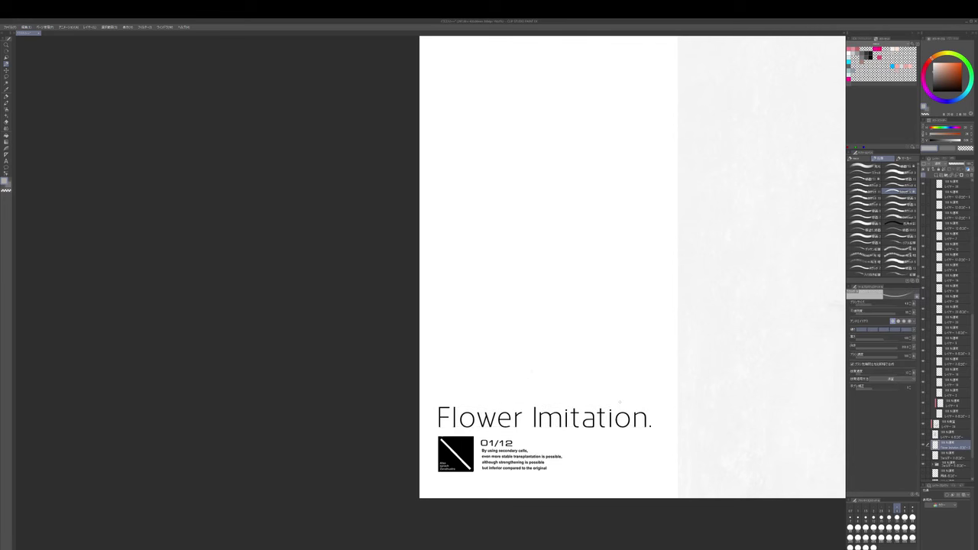
{"action": "scroll", "coordinate": [639, 388], "scroll_direction": "down", "scroll_amount": 5}
{"action": "left_click_drag", "start_coordinate": [841, 381], "coordinate": [707, 370]}
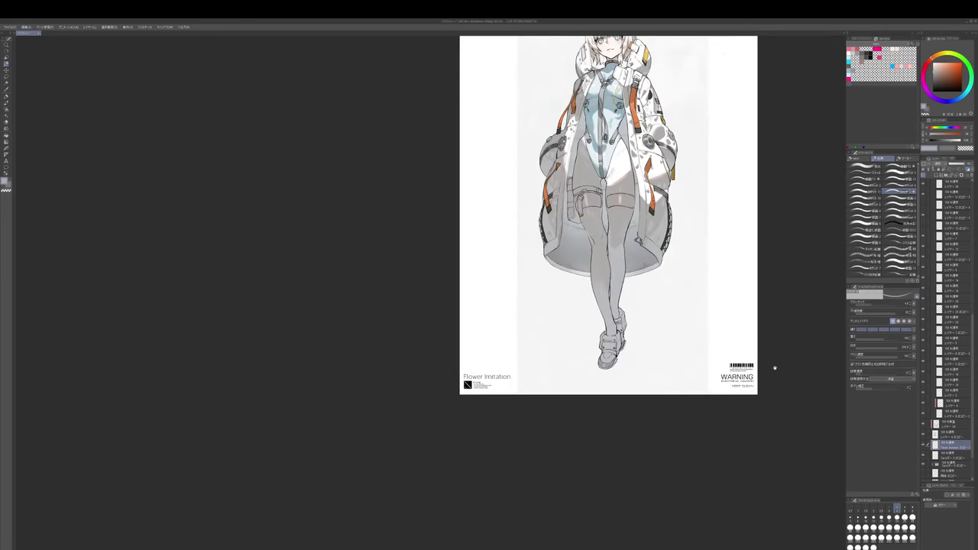
{"action": "scroll", "coordinate": [756, 378], "scroll_direction": "down", "scroll_amount": 4}
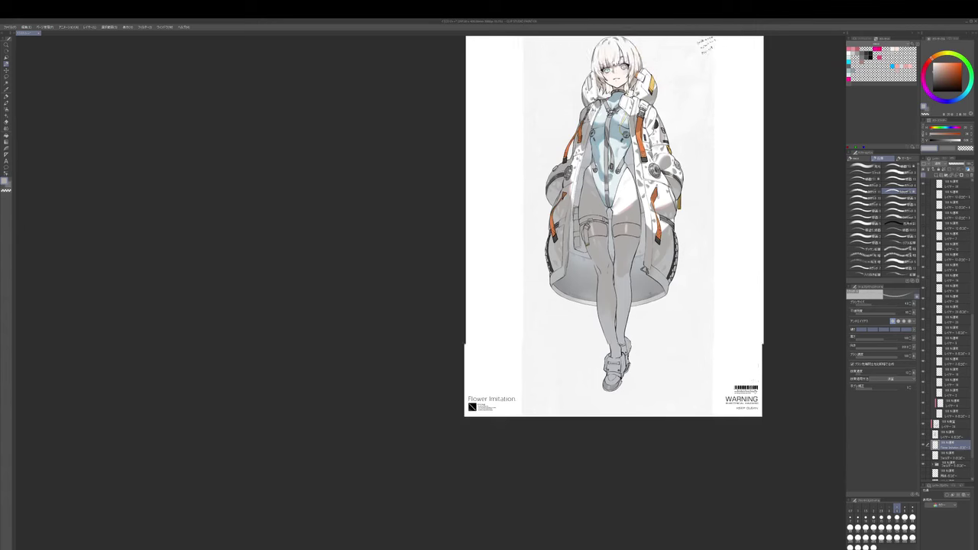
{"action": "scroll", "coordinate": [741, 339], "scroll_direction": "up", "scroll_amount": 3}
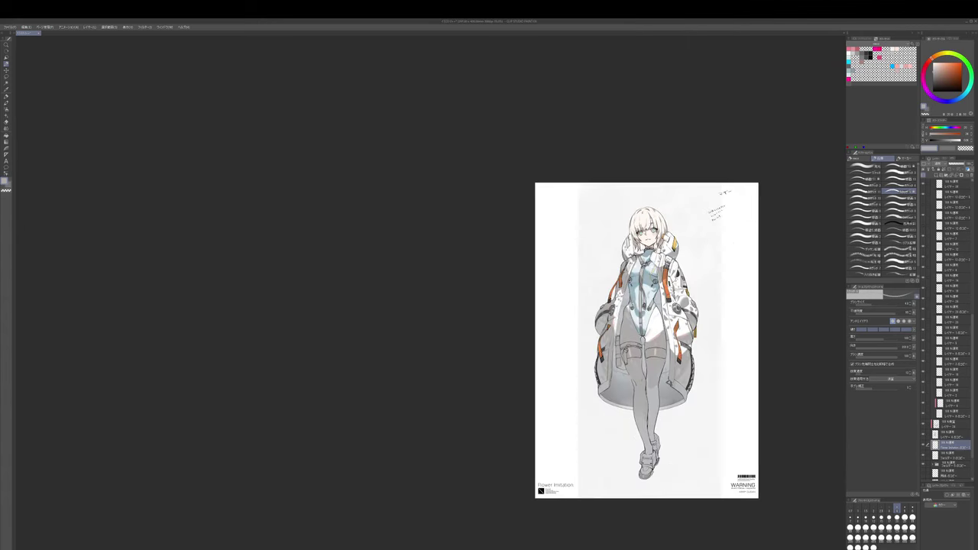
- Select the character folder together with the three layers above it and hide the handwritten note layers at the top of the stack
{"action": "scroll", "coordinate": [972, 324], "scroll_direction": "up", "scroll_amount": 10}
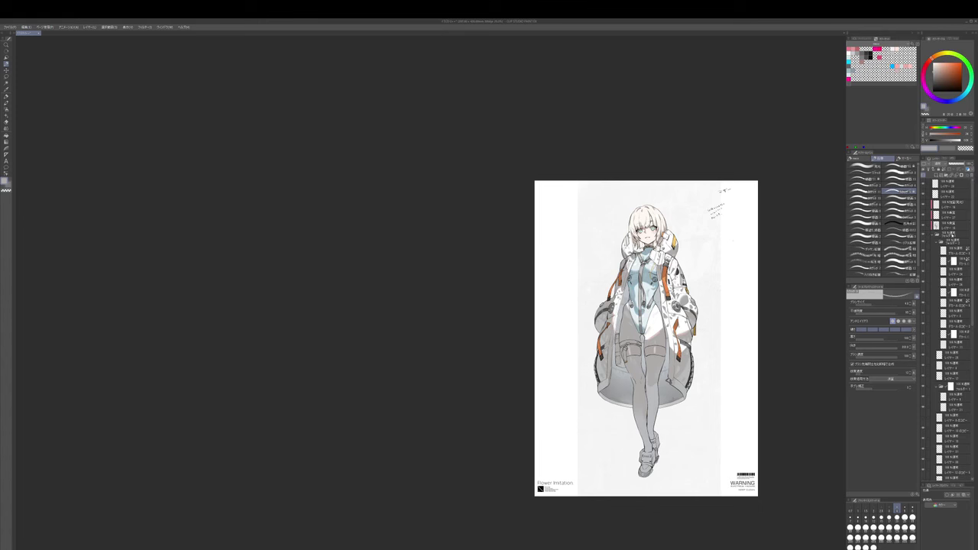
{"action": "left_click", "coordinate": [952, 235]}
{"action": "left_click", "coordinate": [955, 205], "text": "shift"}
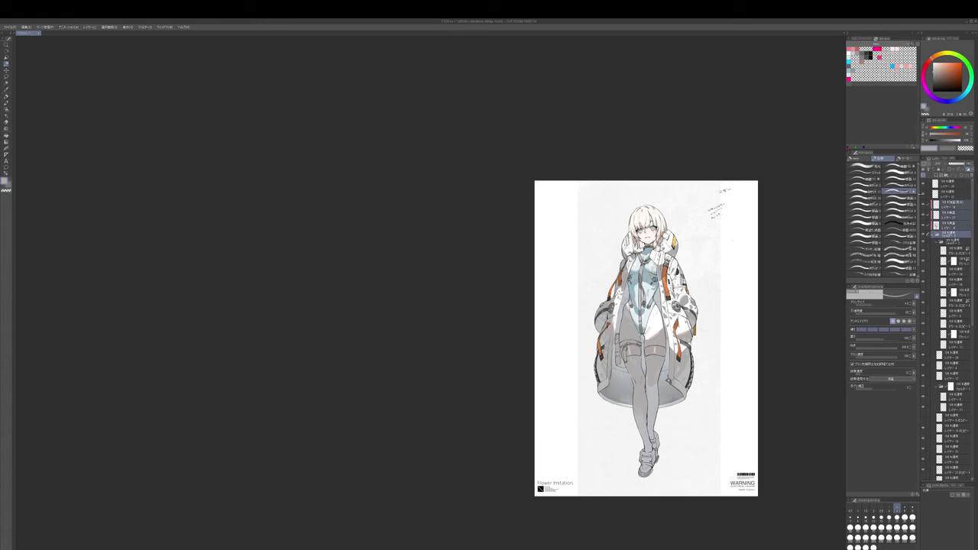
{"action": "left_click", "coordinate": [923, 193]}
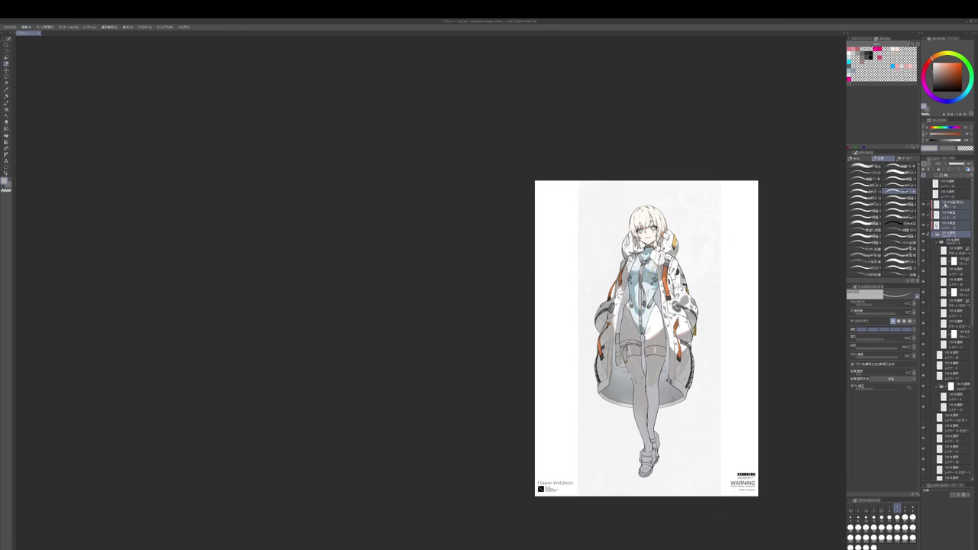
- Transform the selected character layers together to shift the figure very slightly up and right on the page
{"action": "left_click_drag", "start_coordinate": [701, 383], "coordinate": [676, 370]}
{"action": "key", "text": "ctrl+t"}
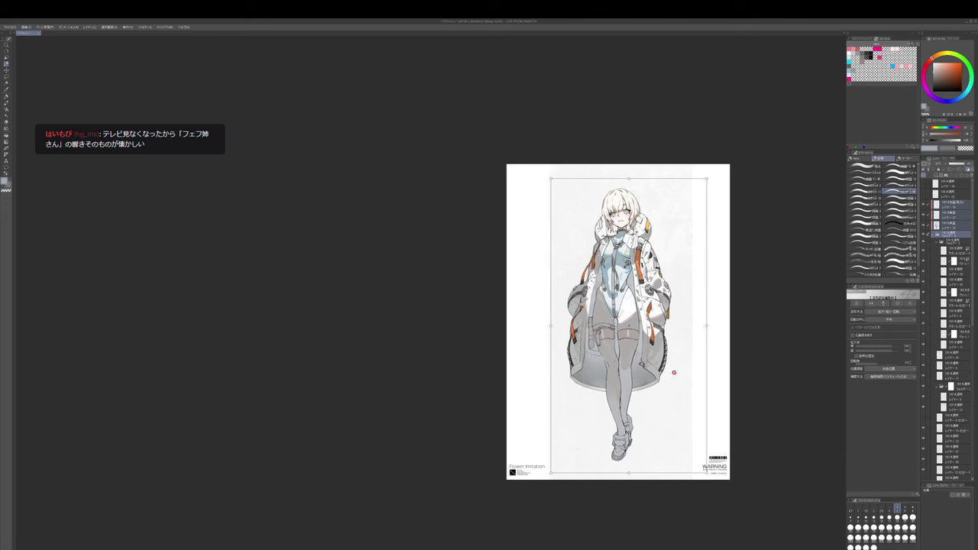
{"action": "key", "text": "Return"}
{"action": "key", "text": "ctrl+t"}
{"action": "key", "text": "Return"}
{"action": "key", "text": "ctrl+t"}
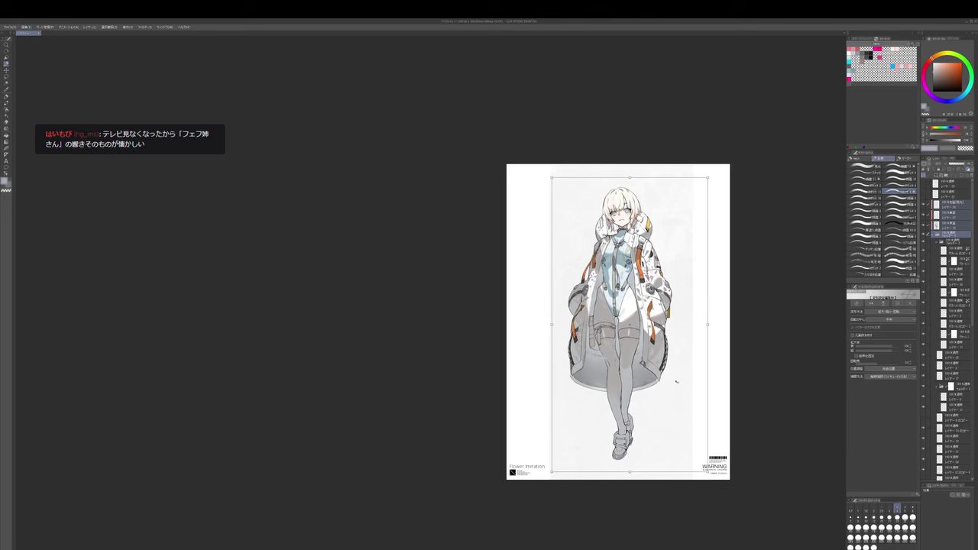
{"action": "key", "text": "Return"}
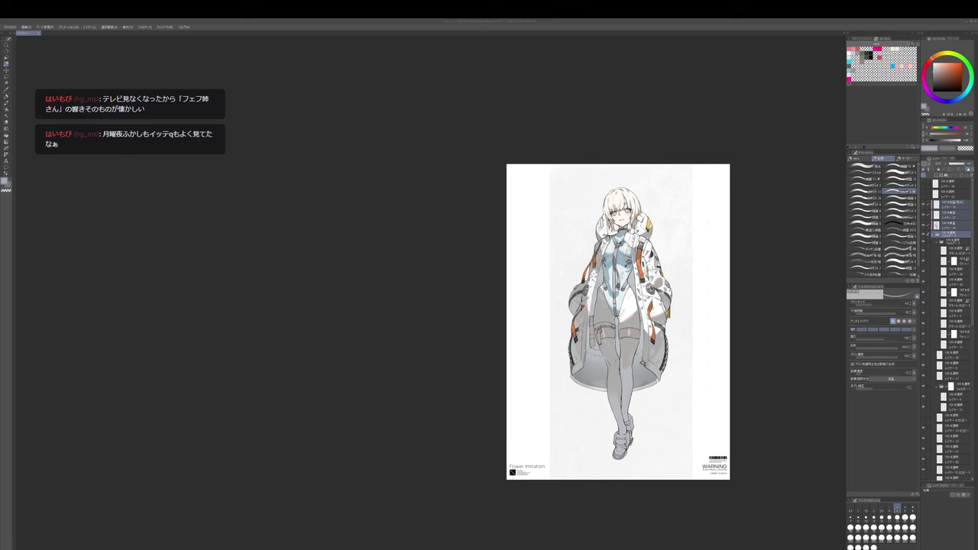
- Add a new layer above the three layers over the character folder, set it to Overlay and choose a warm orange hue
{"action": "left_click", "coordinate": [223, 62]}
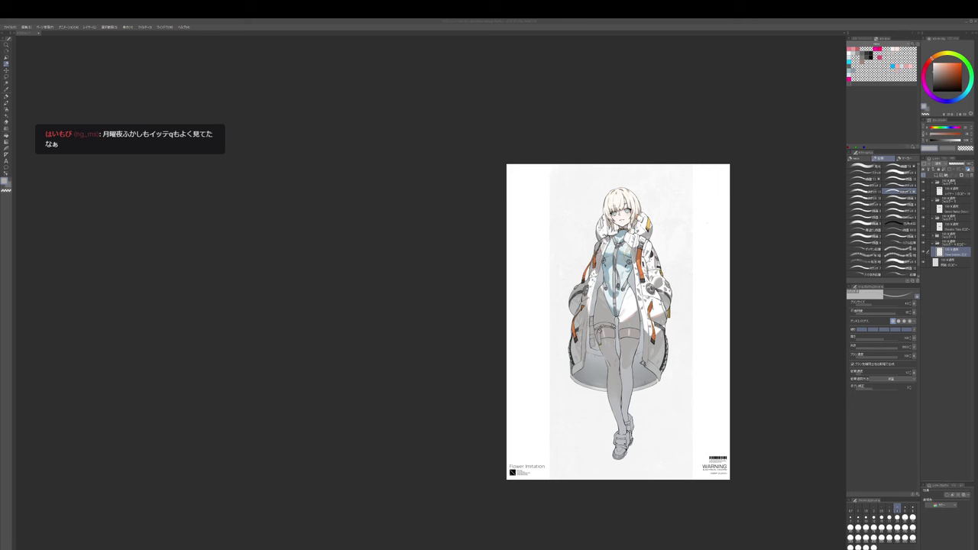
{"action": "left_click_drag", "start_coordinate": [771, 306], "coordinate": [788, 312]}
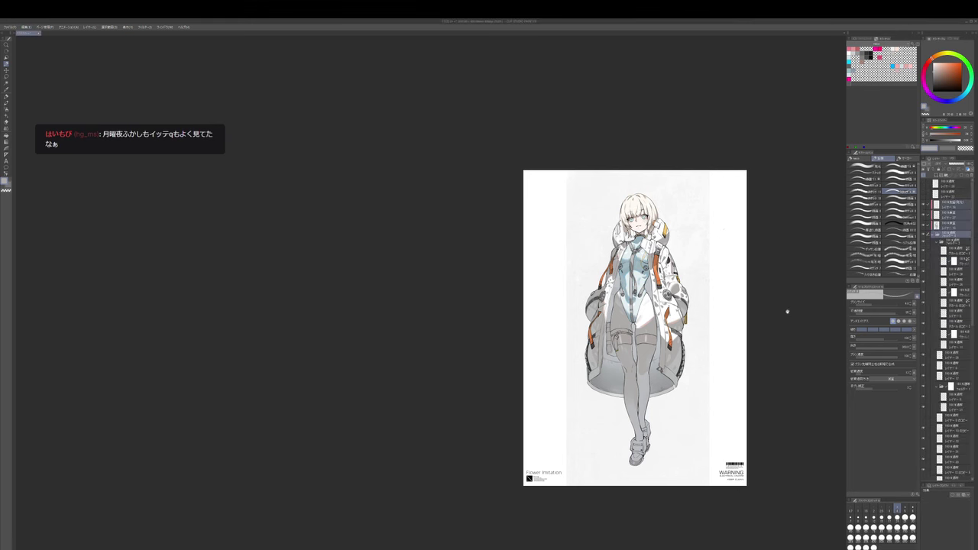
{"action": "left_click", "coordinate": [954, 204]}
{"action": "key", "text": "ctrl+shift+n"}
{"action": "key", "text": "ctrl+alt+g"}
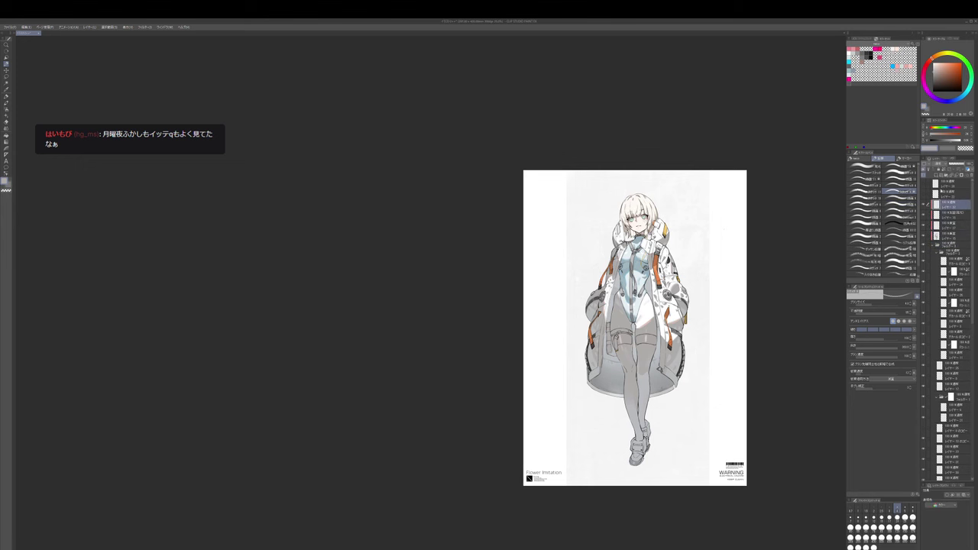
{"action": "left_click", "coordinate": [944, 224]}
{"action": "left_click", "coordinate": [935, 64]}
{"action": "left_click", "coordinate": [936, 58]}
- Brush a soft tint around the character's hair and face on the Overlay layer, sampling a pale colour from the face
{"action": "scroll", "coordinate": [661, 240], "scroll_direction": "up", "scroll_amount": 3}
{"action": "left_click_drag", "start_coordinate": [661, 240], "coordinate": [683, 349]}
{"action": "key", "text": "b"}
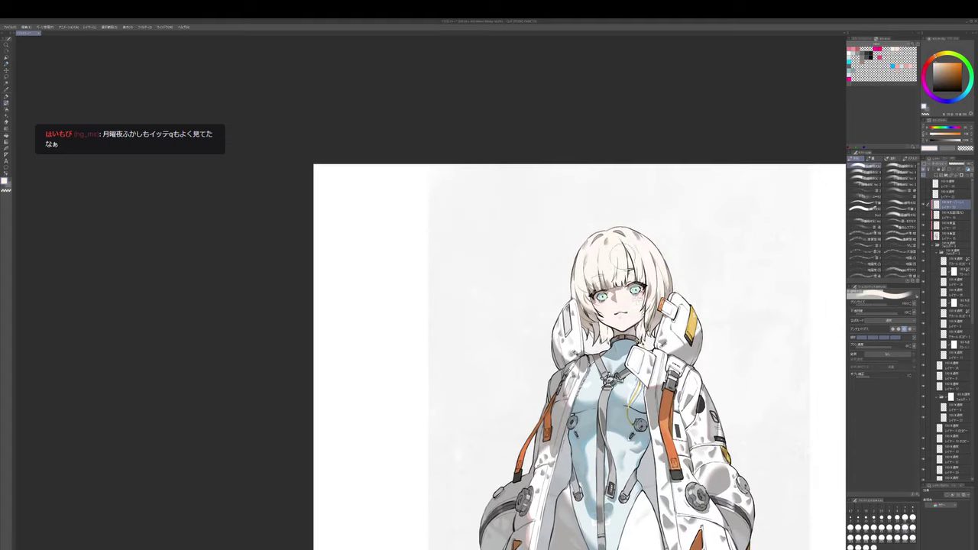
{"action": "key", "text": "]"}
{"action": "key", "text": "]"}
{"action": "key", "text": "]"}
{"action": "key", "text": "x"}
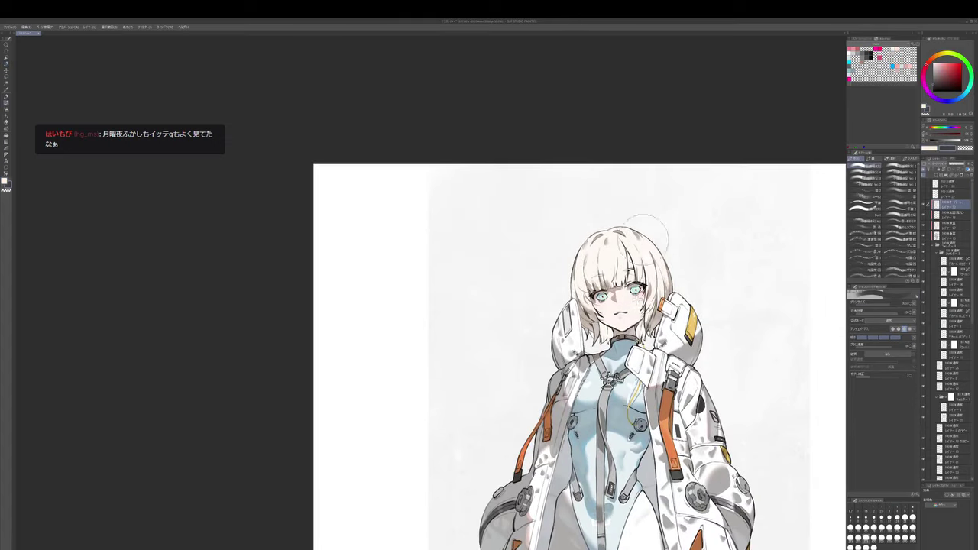
{"action": "key", "text": "["}
{"action": "left_click_drag", "start_coordinate": [650, 306], "coordinate": [648, 282]}
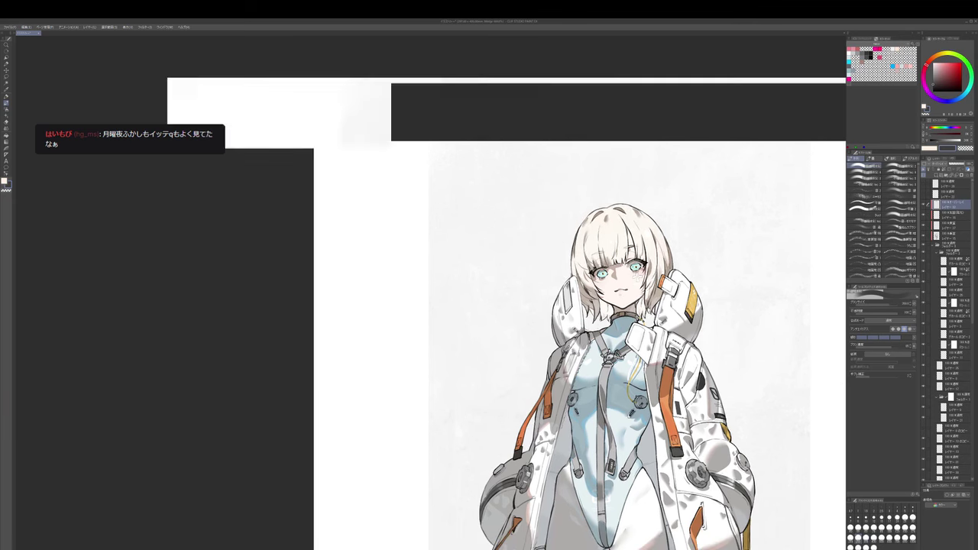
{"action": "scroll", "coordinate": [612, 241], "scroll_direction": "up", "scroll_amount": 4}
{"action": "left_click", "coordinate": [596, 301], "text": "alt"}
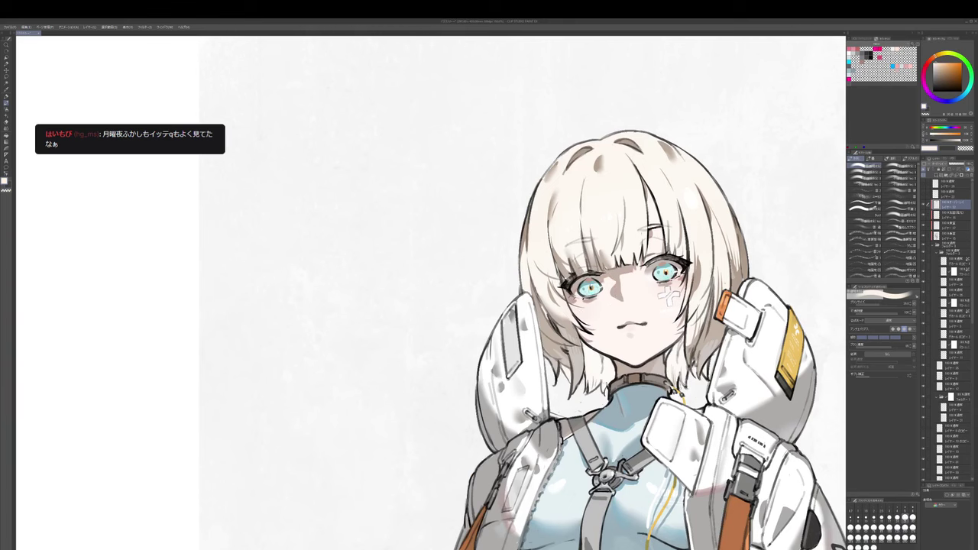
- Enlarge the soft brush considerably and blend the overlay tint around the figure's upper body and coat edges, alternating drawing colours
{"action": "scroll", "coordinate": [674, 265], "scroll_direction": "down", "scroll_amount": 3}
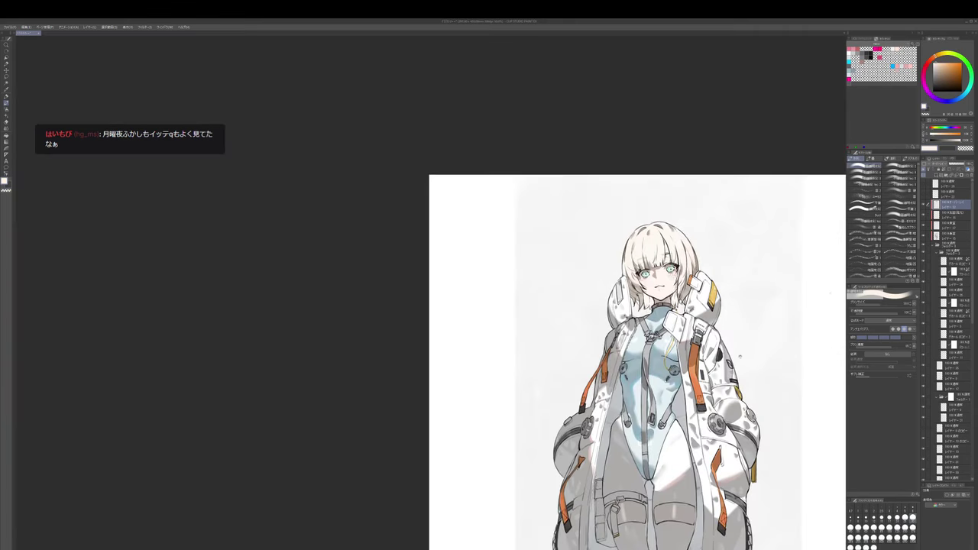
{"action": "left_click_drag", "start_coordinate": [674, 265], "coordinate": [651, 226]}
{"action": "key", "text": "bracketright"}
{"action": "key", "text": "bracketright"}
{"action": "key", "text": "bracketright"}
{"action": "key", "text": "bracketright"}
{"action": "key", "text": "bracketright"}
{"action": "key", "text": "bracketright"}
{"action": "key", "text": "bracketright"}
{"action": "key", "text": "bracketright"}
{"action": "key", "text": "bracketright"}
{"action": "key", "text": "bracketright"}
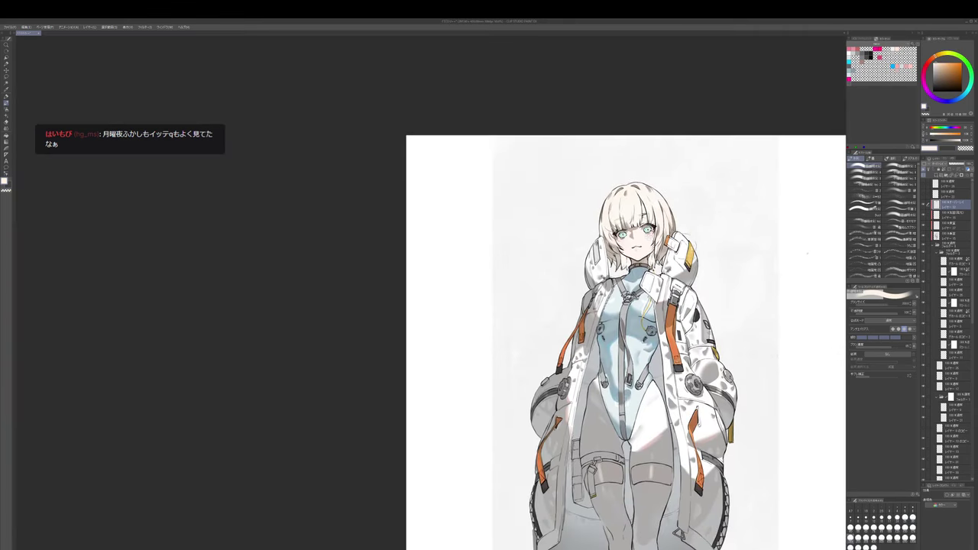
{"action": "scroll", "coordinate": [691, 255], "scroll_direction": "down", "scroll_amount": 1}
{"action": "key", "text": "x"}
{"action": "key", "text": "bracketright"}
{"action": "key", "text": "bracketright"}
{"action": "key", "text": "bracketright"}
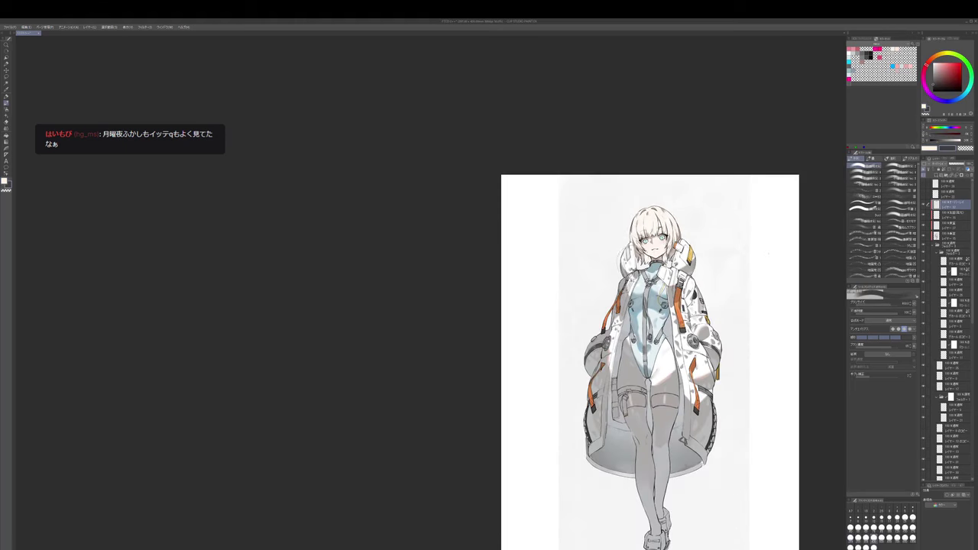
{"action": "left_click_drag", "start_coordinate": [704, 319], "coordinate": [693, 240]}
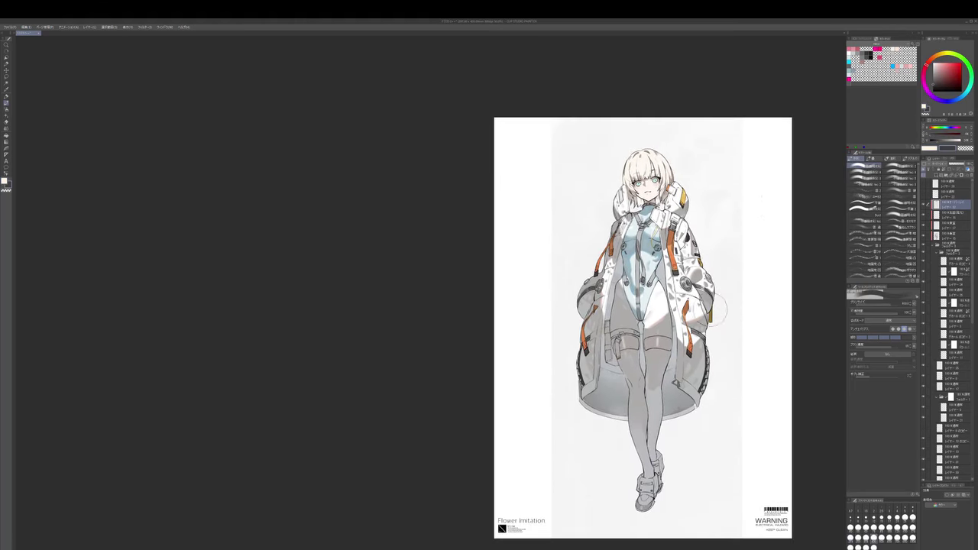
{"action": "key", "text": "bracketright"}
{"action": "left_click_drag", "start_coordinate": [598, 371], "coordinate": [619, 353]}
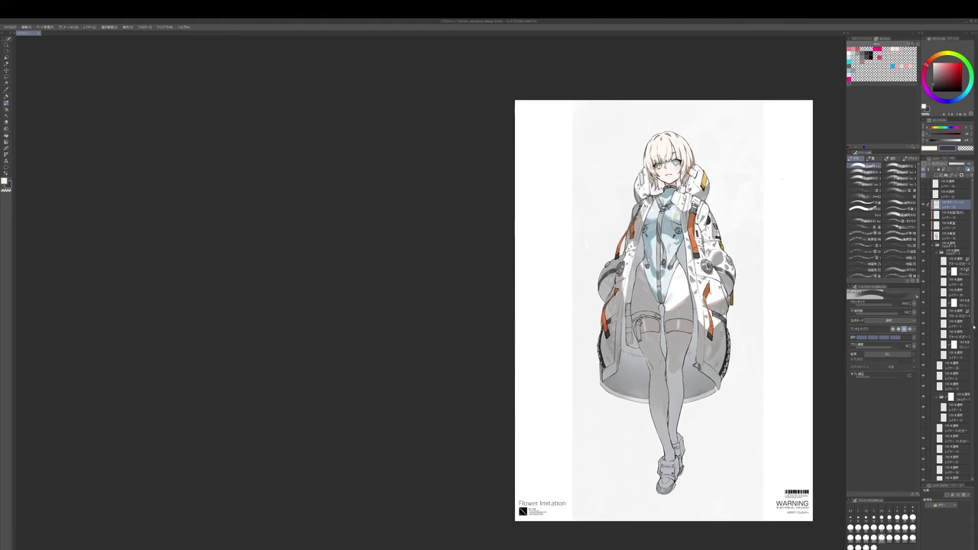
{"action": "left_click_drag", "start_coordinate": [974, 314], "coordinate": [974, 458]}
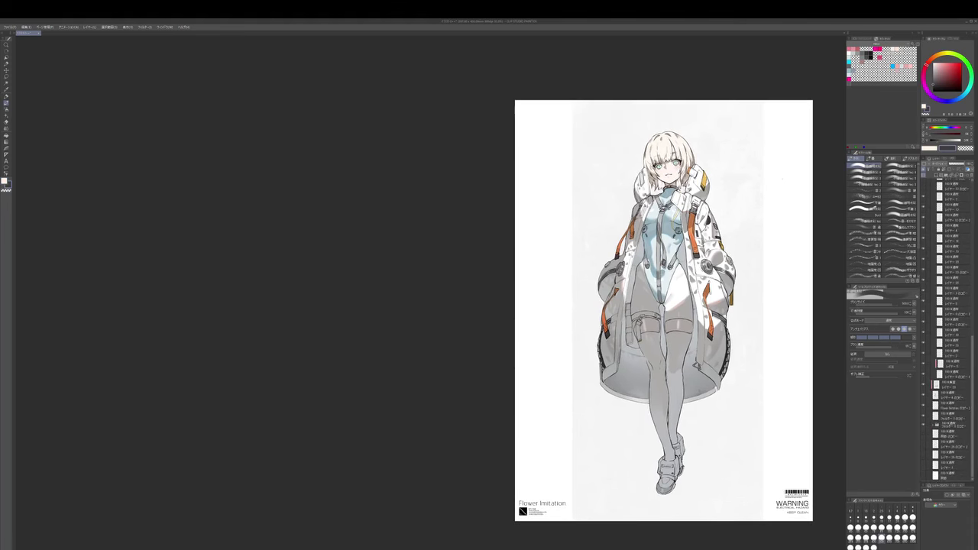
{"action": "left_click", "coordinate": [951, 424]}
{"action": "key", "text": "ctrl+t"}
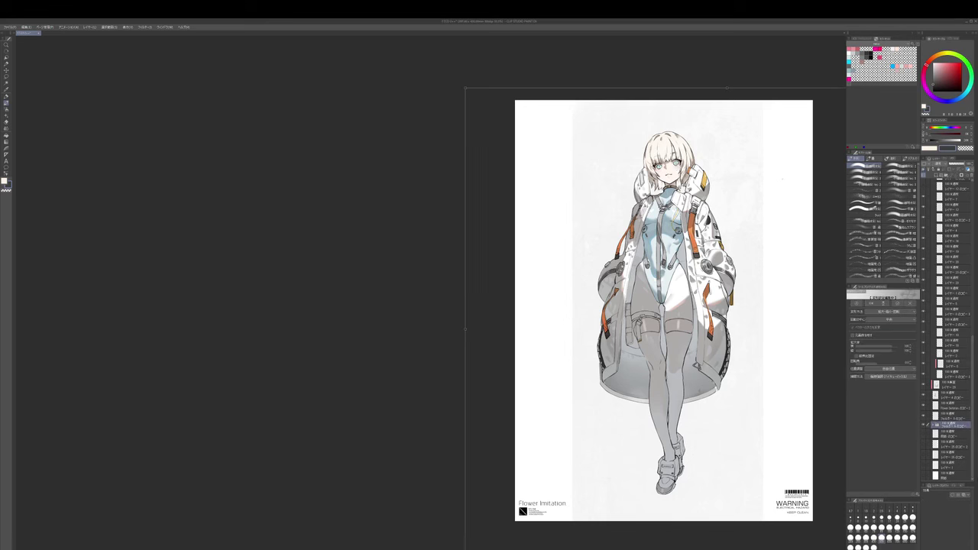
{"action": "key", "text": "Escape"}
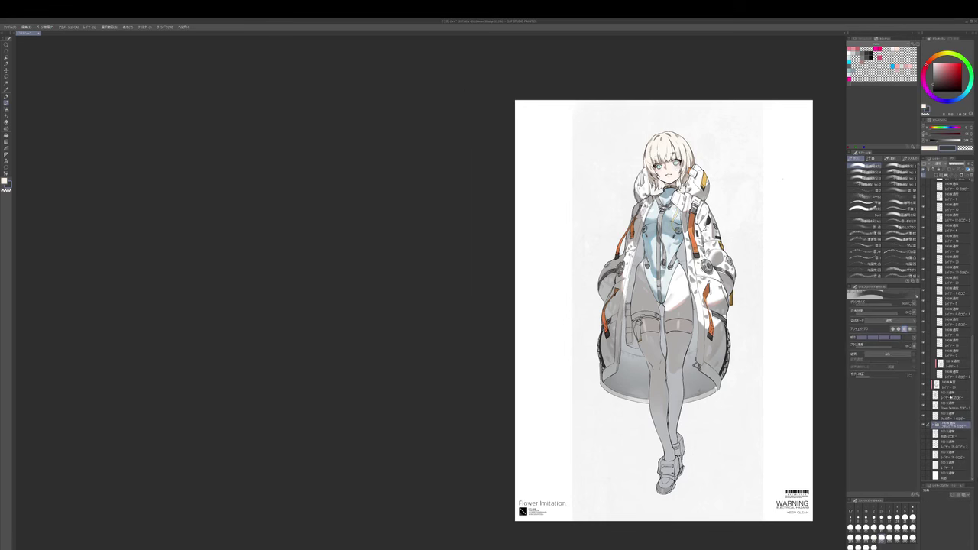
- Nudge the layer directly above the "Flower Imitation" title layer slightly right and up, and reselect the topmost Overlay layer
{"action": "left_click", "coordinate": [951, 394]}
{"action": "key", "text": "ctrl+t"}
{"action": "left_click_drag", "start_coordinate": [663, 312], "coordinate": [666, 311]}
{"action": "key", "text": "Up"}
{"action": "key", "text": "Up"}
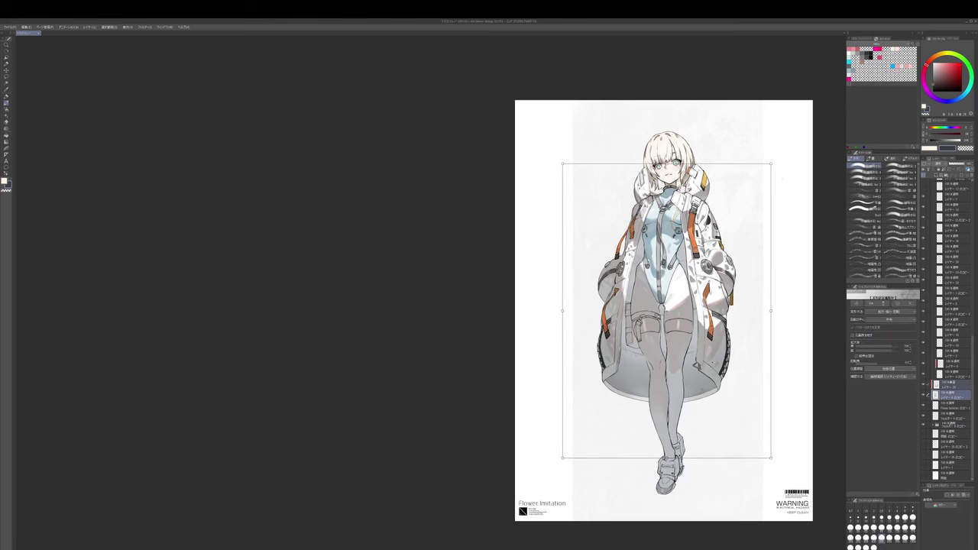
{"action": "key", "text": "Return"}
{"action": "left_click_drag", "start_coordinate": [725, 203], "coordinate": [730, 222]}
{"action": "scroll", "coordinate": [952, 305], "scroll_direction": "up", "scroll_amount": 10}
{"action": "left_click", "coordinate": [952, 184]}
{"action": "left_click_drag", "start_coordinate": [753, 174], "coordinate": [750, 229]}
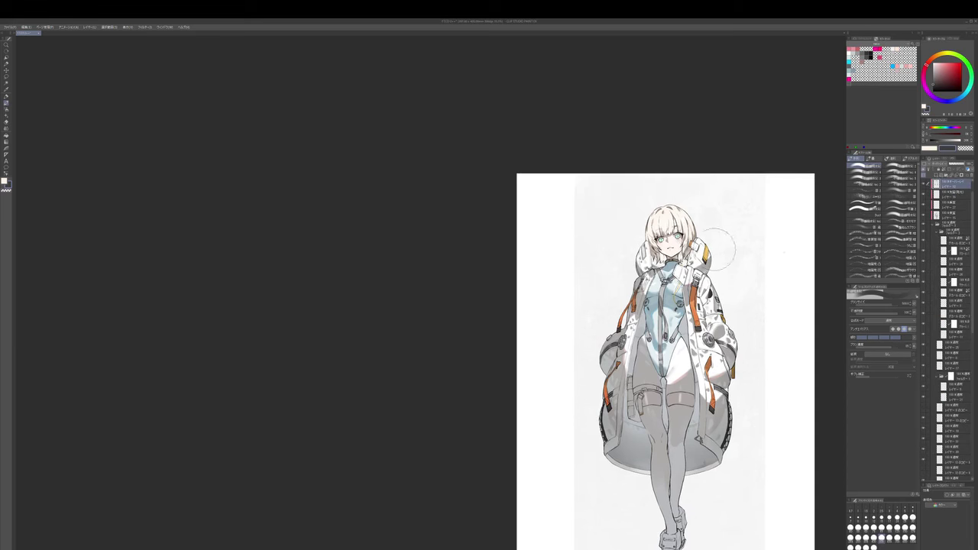
- Try soft dark shading on the coat's shoulder with a colour sampled from the collar and a smaller brush, and undo the stroke
{"action": "left_click", "coordinate": [705, 247], "text": "alt"}
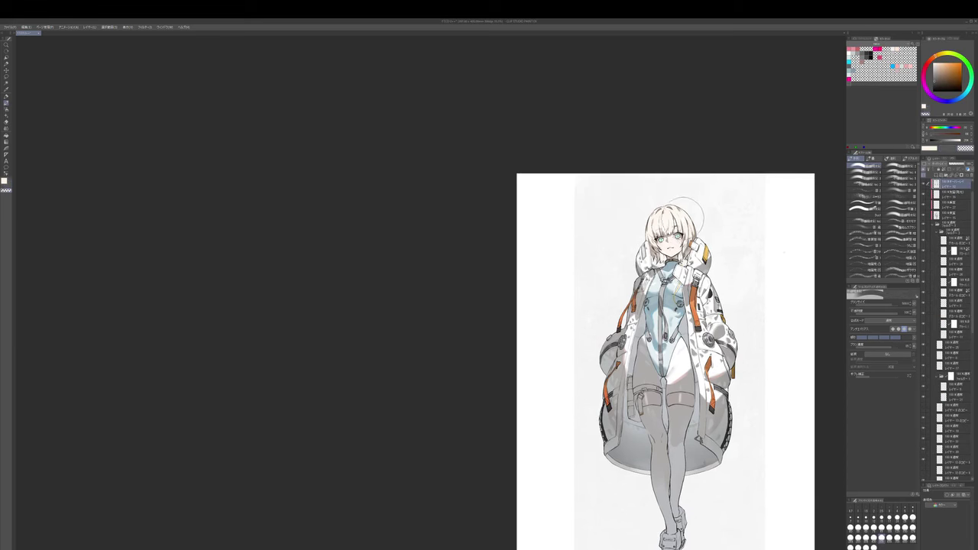
{"action": "left_click", "coordinate": [671, 262], "text": "alt"}
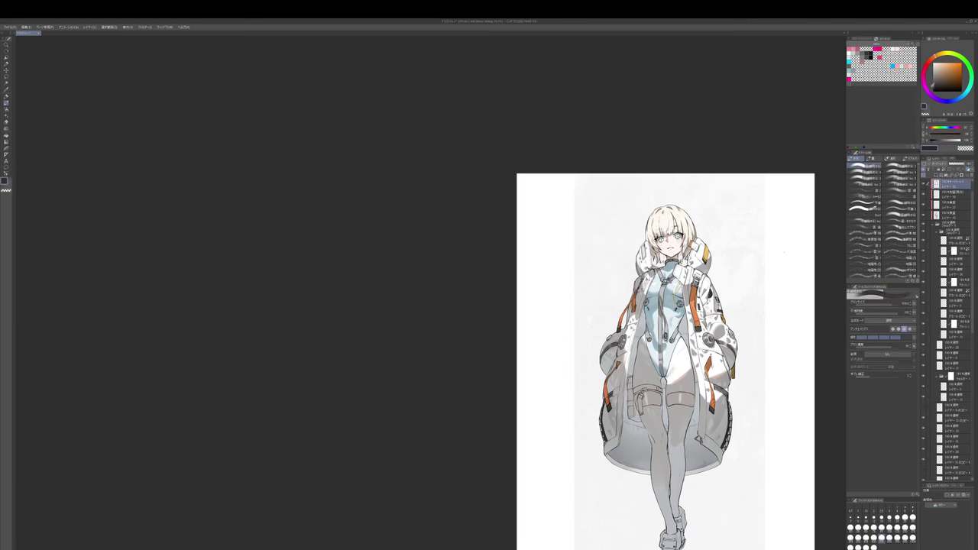
{"action": "left_click_drag", "start_coordinate": [740, 242], "coordinate": [724, 271]}
{"action": "key", "text": "bracketleft"}
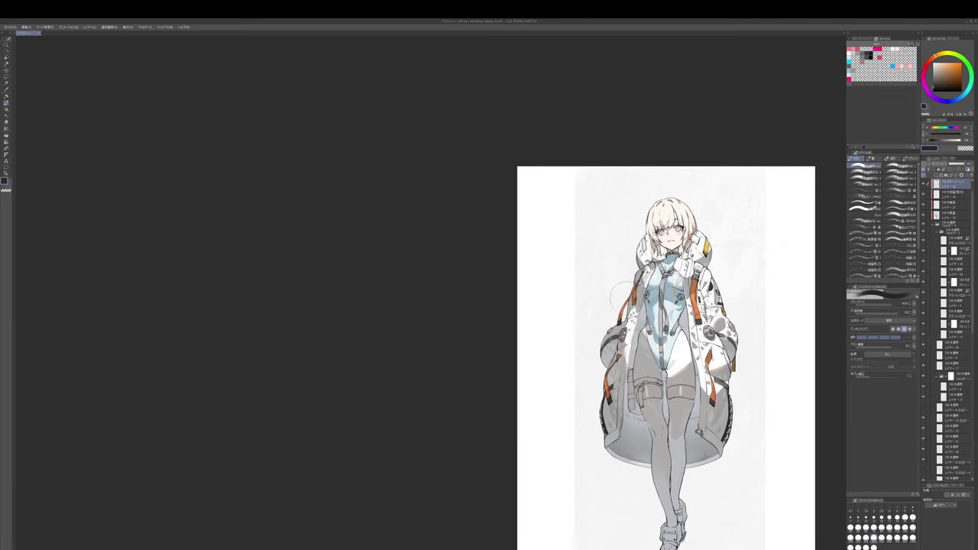
{"action": "left_click_drag", "start_coordinate": [626, 294], "coordinate": [632, 314]}
{"action": "key", "text": "ctrl+z"}
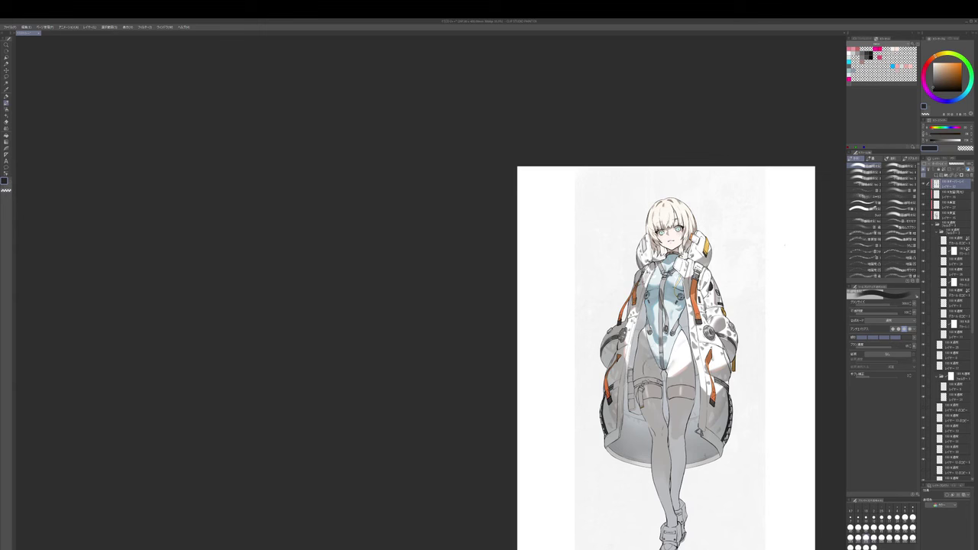
- Choose black from the colour set and touch up the soft shading on both coat sleeves, lightening it with the transparent colour
{"action": "left_click_drag", "start_coordinate": [673, 427], "coordinate": [669, 389]}
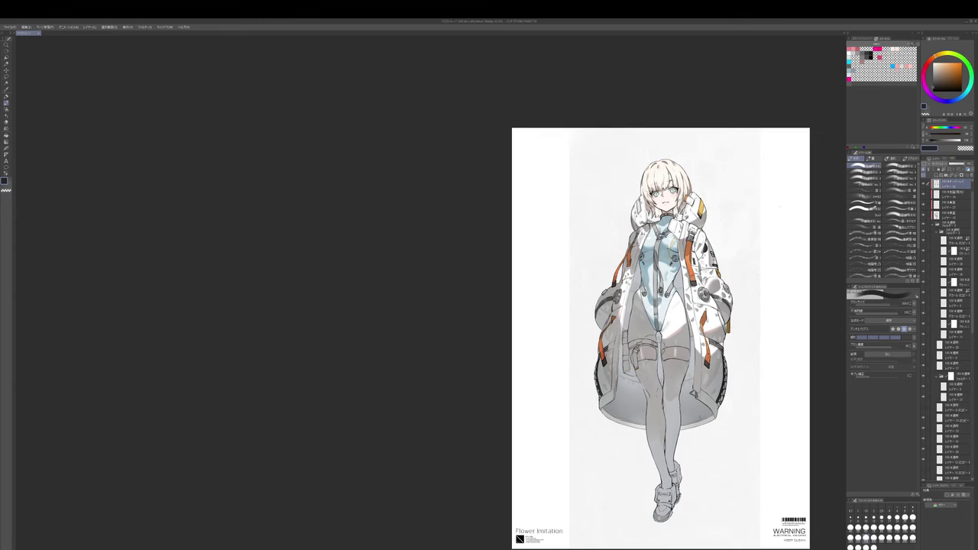
{"action": "left_click_drag", "start_coordinate": [676, 314], "coordinate": [677, 328]}
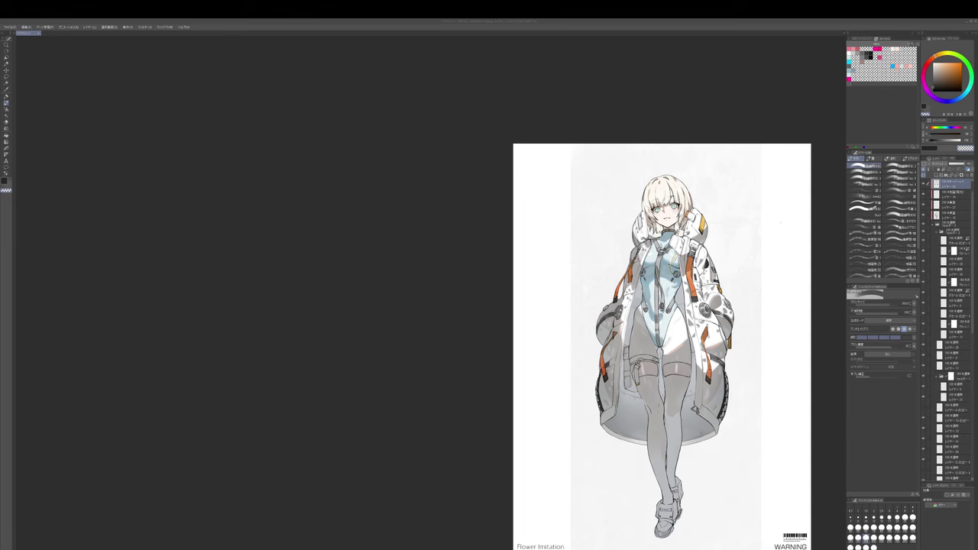
{"action": "scroll", "coordinate": [691, 222], "scroll_direction": "up", "scroll_amount": 3}
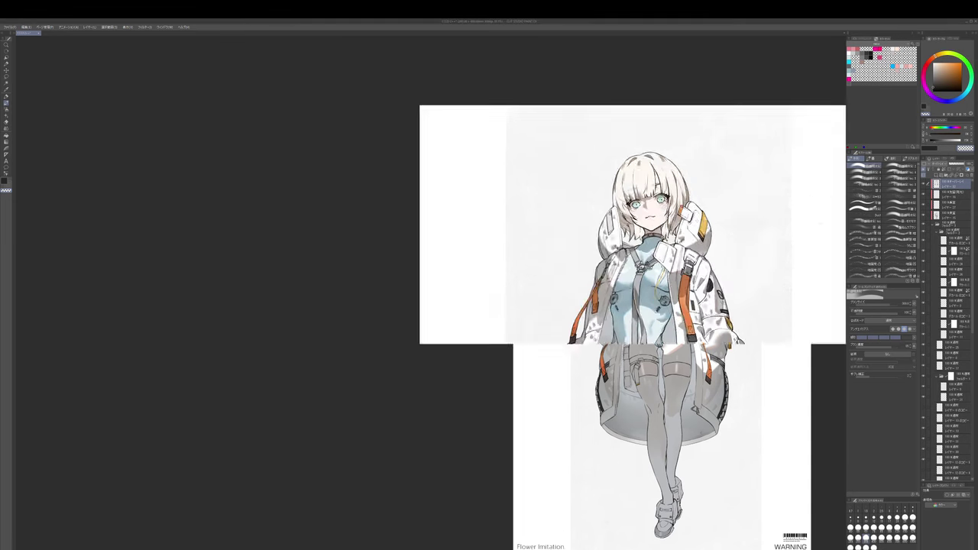
{"action": "left_click_drag", "start_coordinate": [680, 223], "coordinate": [681, 237]}
{"action": "scroll", "coordinate": [577, 145], "scroll_direction": "down", "scroll_amount": 6}
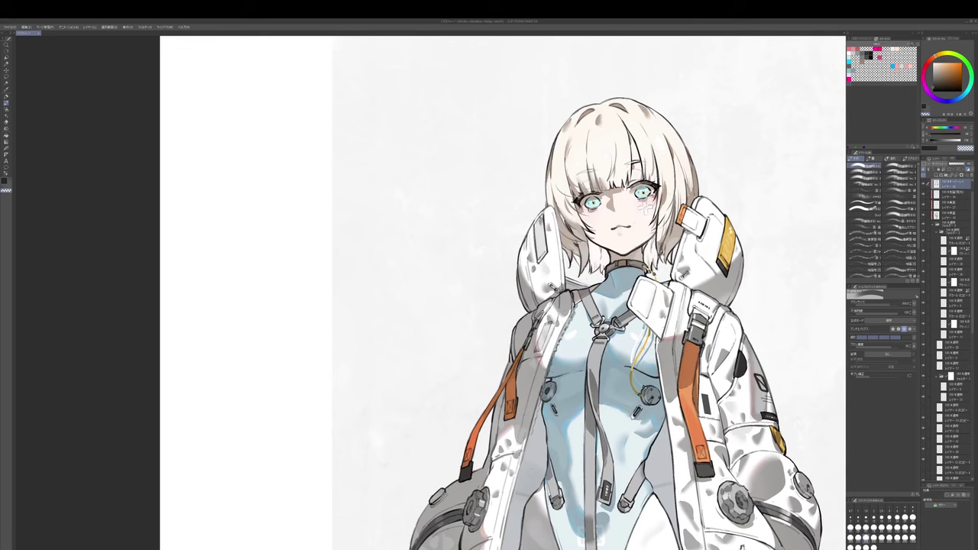
{"action": "left_click", "coordinate": [870, 57]}
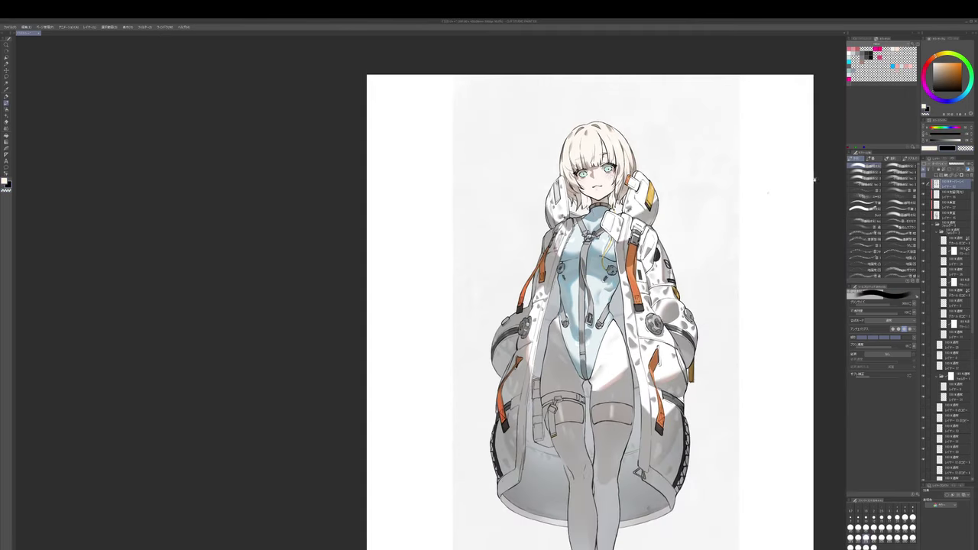
{"action": "left_click_drag", "start_coordinate": [703, 266], "coordinate": [683, 253]}
{"action": "mouse_move", "coordinate": [674, 336]}
{"action": "left_mouse_down"}
{"action": "mouse_move", "coordinate": [670, 292]}
{"action": "mouse_move", "coordinate": [668, 306]}
{"action": "left_mouse_up"}
{"action": "key", "text": "c"}
{"action": "left_click_drag", "start_coordinate": [655, 242], "coordinate": [654, 252]}
{"action": "key", "text": "c"}
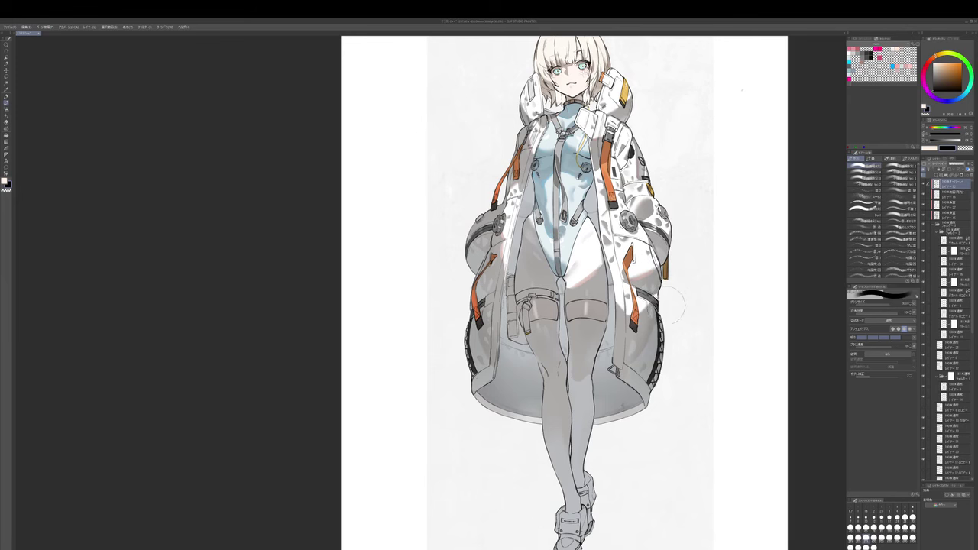
{"action": "left_click_drag", "start_coordinate": [475, 222], "coordinate": [474, 235]}
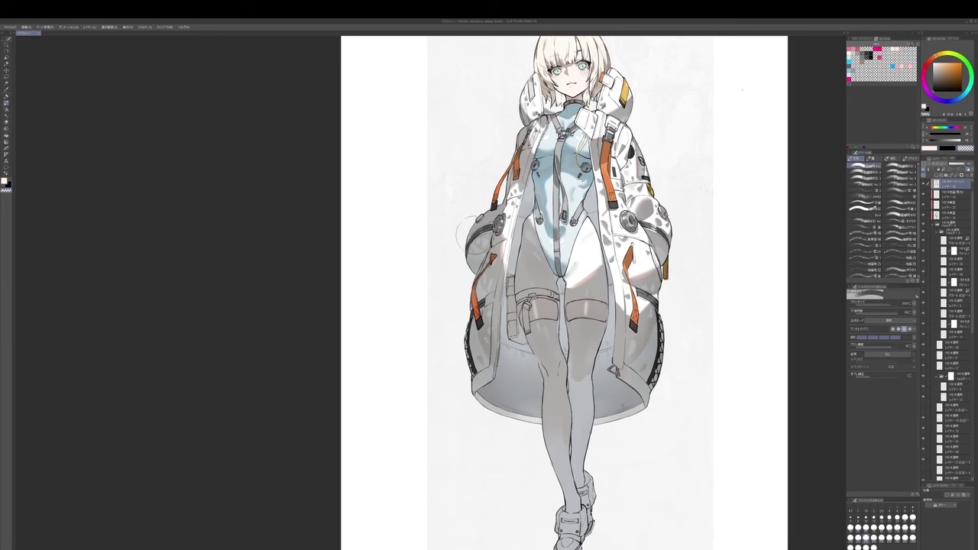
{"action": "left_click_drag", "start_coordinate": [536, 255], "coordinate": [532, 292]}
{"action": "key", "text": "c"}
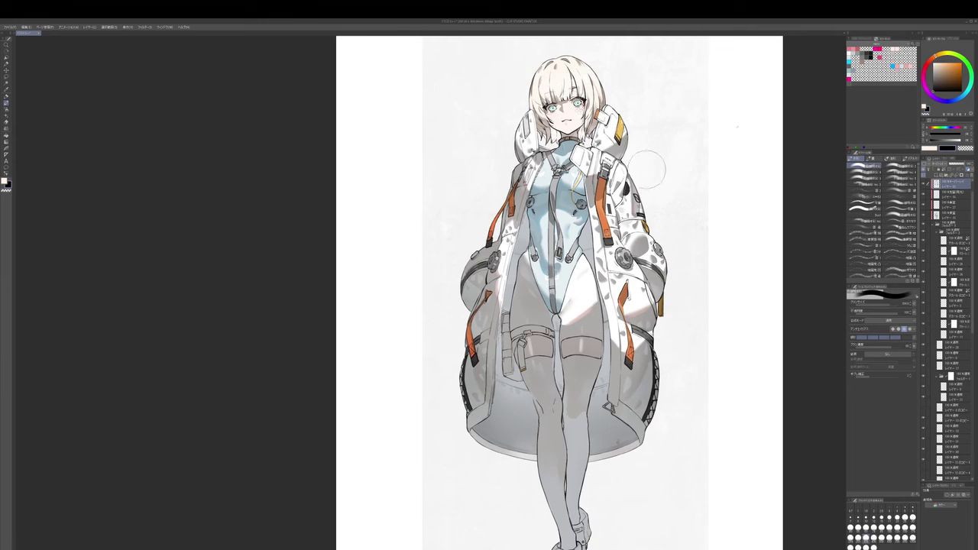
{"action": "left_click_drag", "start_coordinate": [647, 172], "coordinate": [711, 229]}
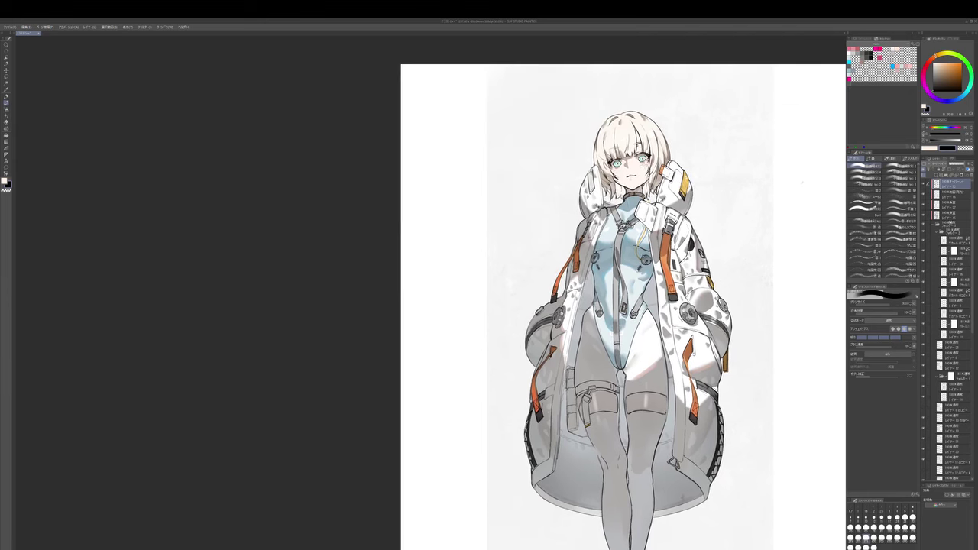
- Collapse the nested folder inside the character folder and add a new layer directly above it
{"action": "left_click", "coordinate": [937, 232]}
{"action": "left_click", "coordinate": [952, 232]}
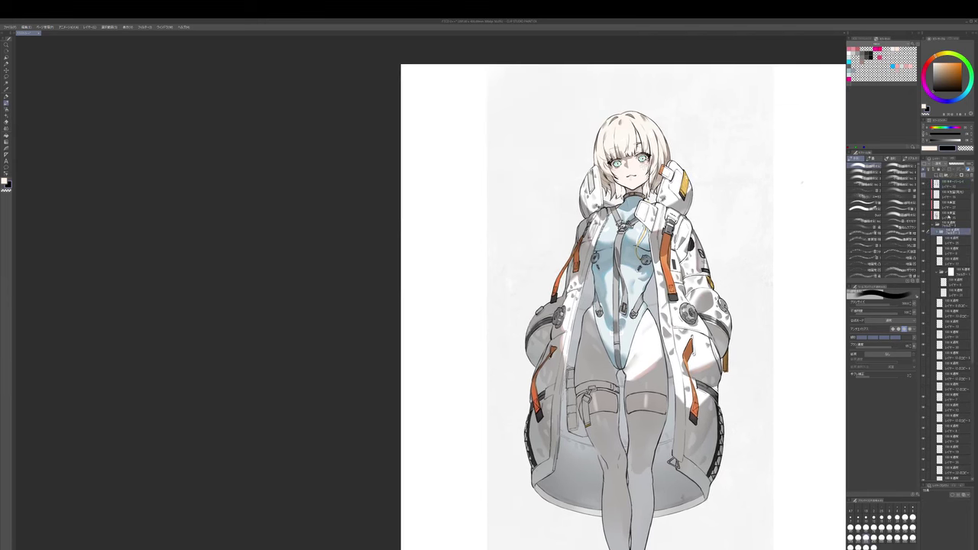
{"action": "key", "text": "ctrl+shift+n"}
{"action": "left_click_drag", "start_coordinate": [806, 290], "coordinate": [784, 310]}
{"action": "key", "text": "g"}
{"action": "scroll", "coordinate": [649, 302], "scroll_direction": "up", "scroll_amount": 1}
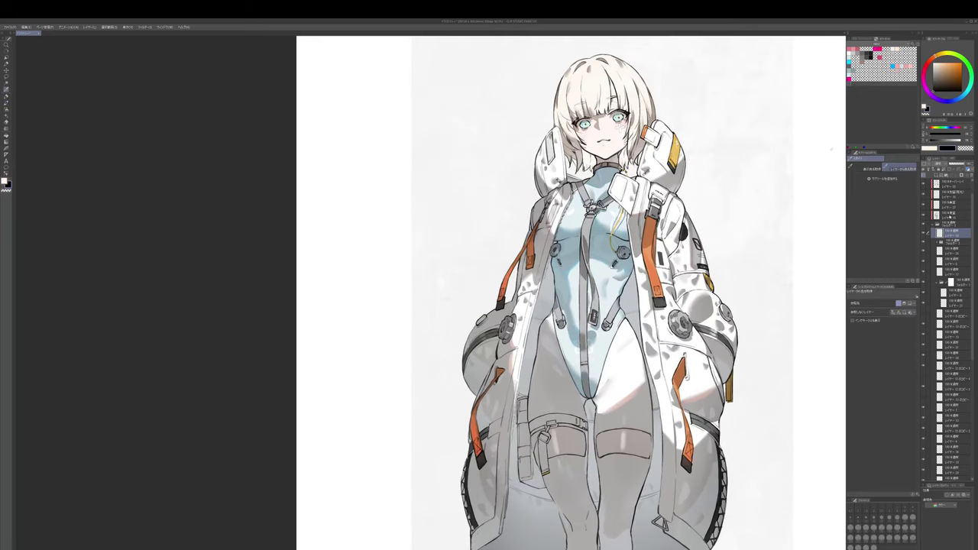
- On the layer directly above the character folder, sample the bodysuit's light blue and paint a stroke over the suit's waist
{"action": "left_click", "coordinate": [950, 216]}
{"action": "key", "text": "p"}
{"action": "left_click", "coordinate": [614, 285], "text": "alt"}
{"action": "left_click_drag", "start_coordinate": [620, 283], "coordinate": [604, 299]}
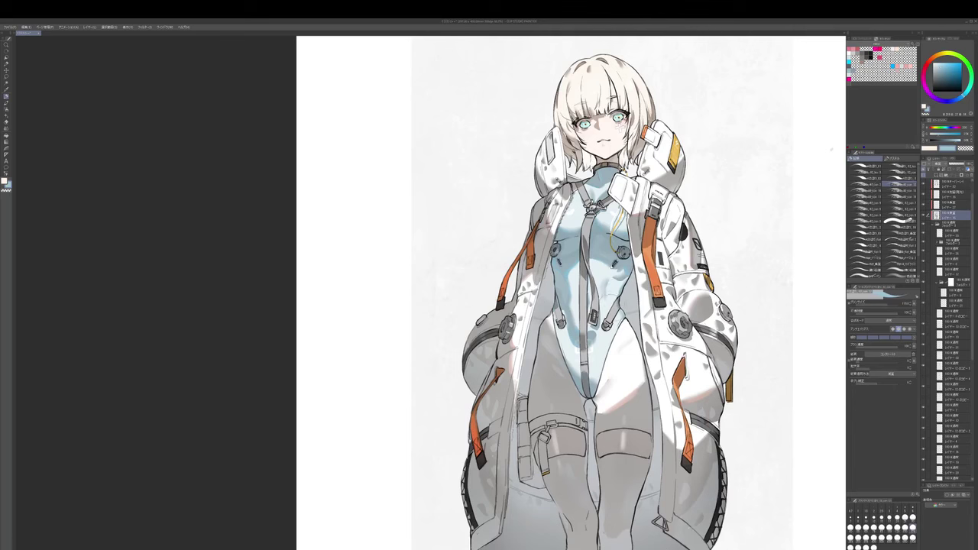
{"action": "left_click_drag", "start_coordinate": [633, 356], "coordinate": [641, 305]}
- Make the layer directly above the nested folder in the character folder active and set the drawing colour to black
{"action": "left_click", "coordinate": [950, 233]}
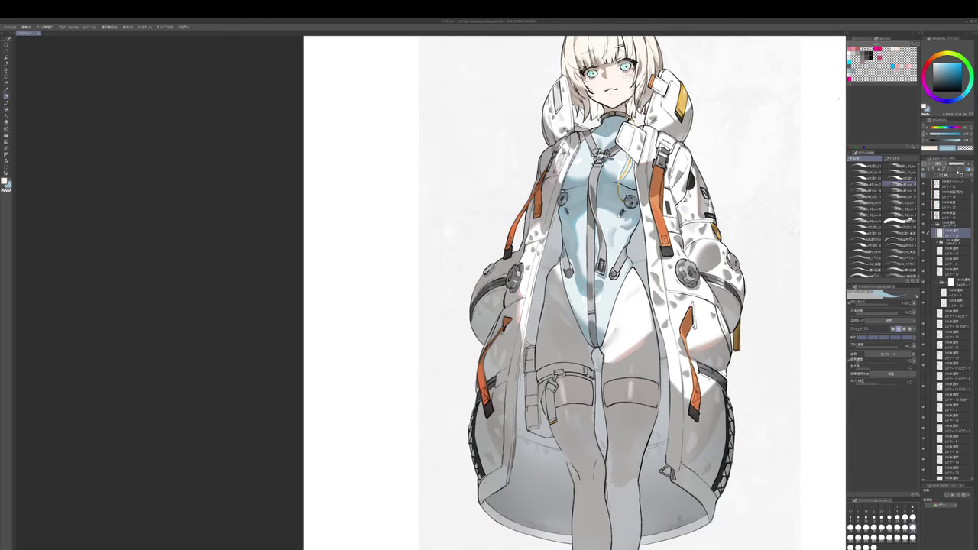
{"action": "left_click", "coordinate": [933, 91]}
{"action": "left_click_drag", "start_coordinate": [781, 256], "coordinate": [794, 145]}
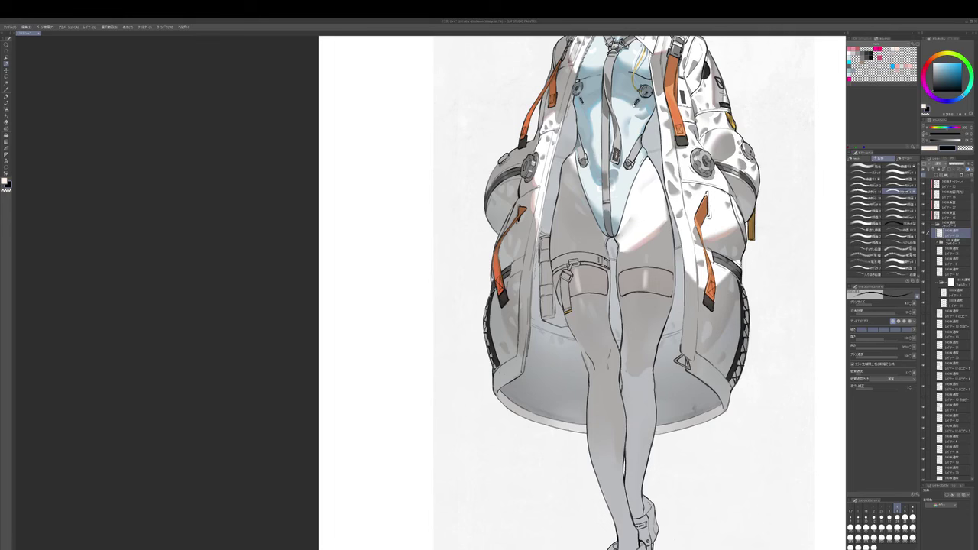
{"action": "left_click_drag", "start_coordinate": [641, 306], "coordinate": [633, 323]}
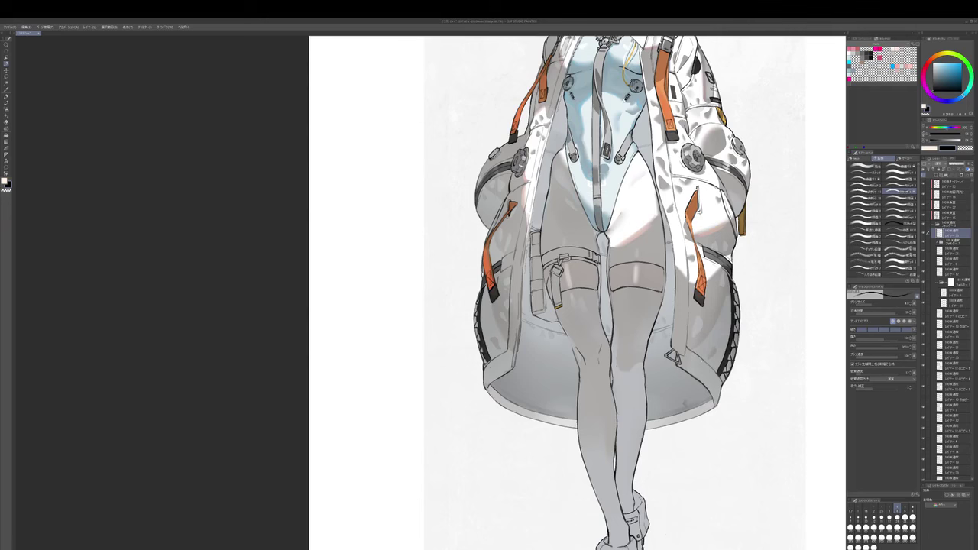
{"action": "left_click_drag", "start_coordinate": [619, 270], "coordinate": [618, 291]}
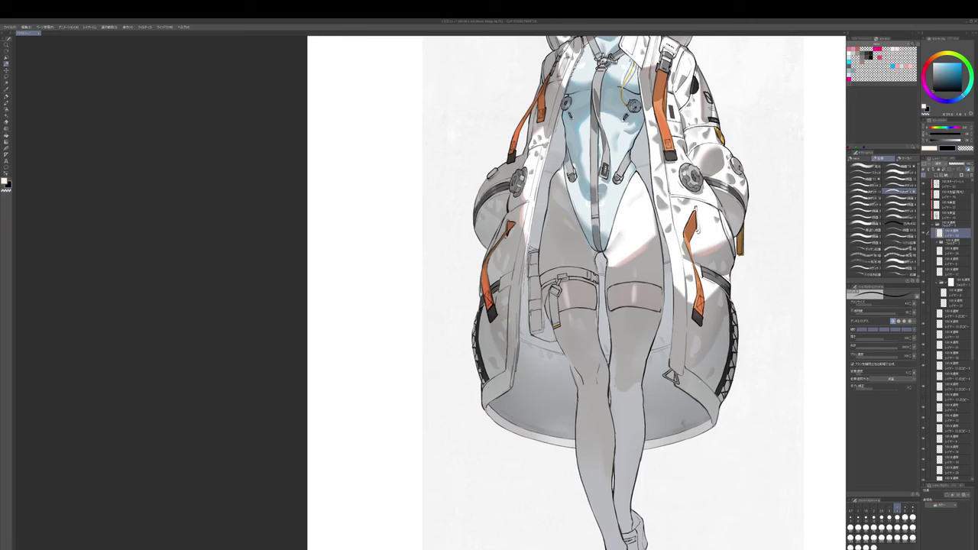
{"action": "scroll", "coordinate": [580, 306], "scroll_direction": "up", "scroll_amount": 3}
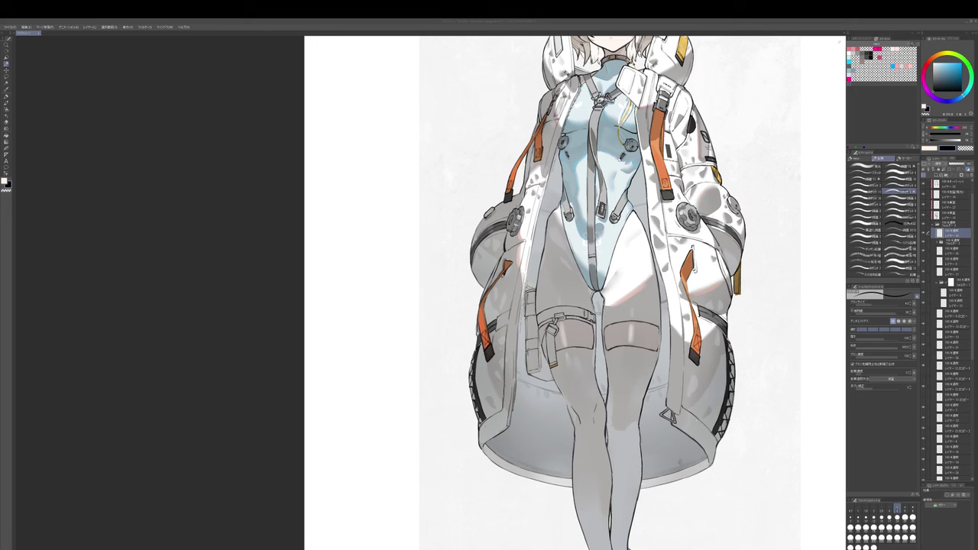
{"action": "left_click_drag", "start_coordinate": [813, 202], "coordinate": [812, 277]}
- Sample a grey from the coat, shift it to a neutral warm grey and paint a small rivet dot on each hip
{"action": "left_click", "coordinate": [687, 292], "text": "alt"}
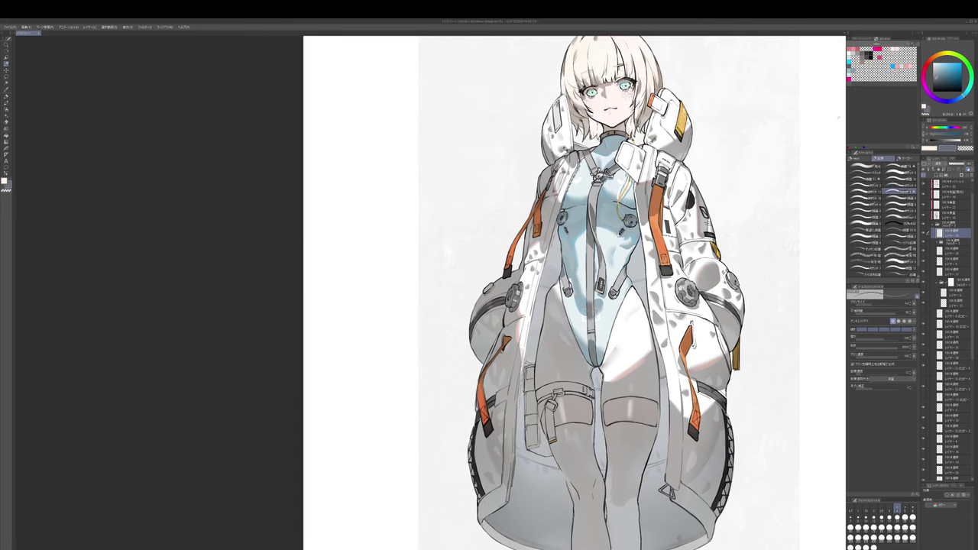
{"action": "left_click", "coordinate": [937, 59]}
{"action": "left_click_drag", "start_coordinate": [640, 333], "coordinate": [654, 302]}
{"action": "key", "text": "p"}
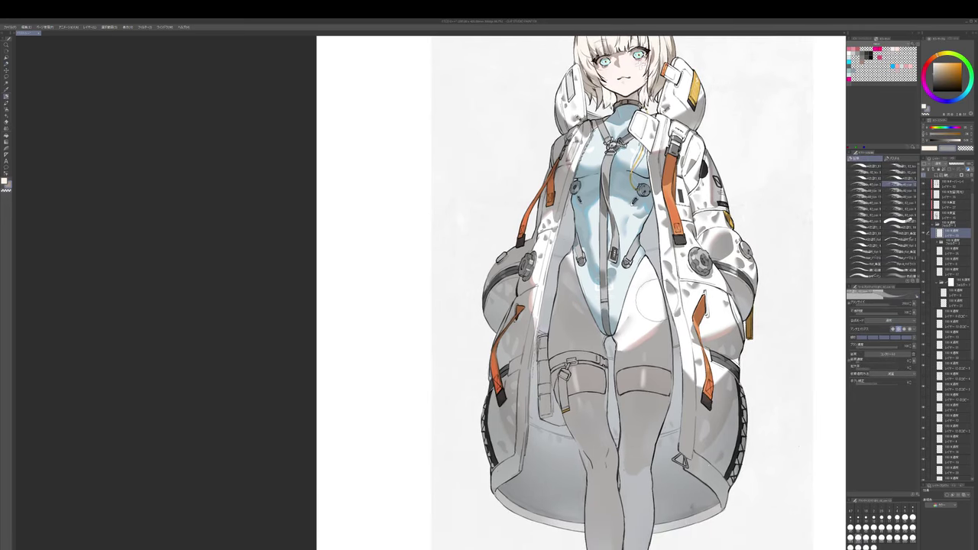
{"action": "left_click", "coordinate": [939, 67]}
{"action": "left_click_drag", "start_coordinate": [712, 245], "coordinate": [713, 252]}
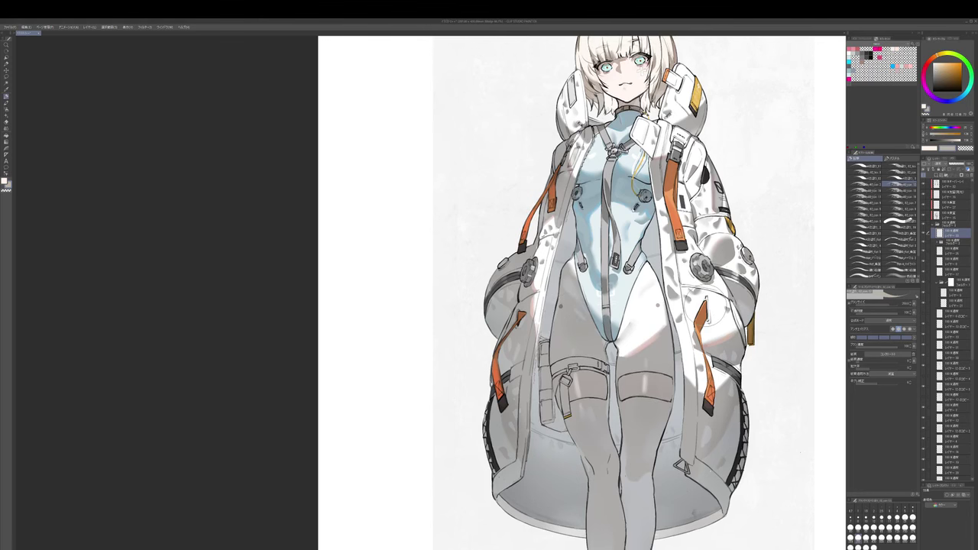
{"action": "left_click_drag", "start_coordinate": [712, 312], "coordinate": [716, 313]}
- Lasso the rivet on the brightly lit hip, adjust it with a transform and clear the selection
{"action": "key", "text": "p"}
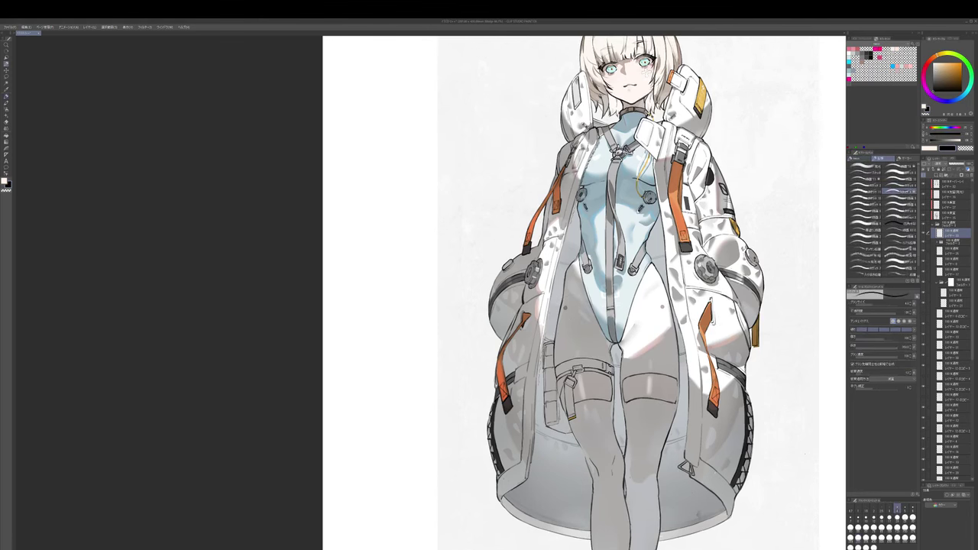
{"action": "key", "text": "bracketright"}
{"action": "key", "text": "bracketright"}
{"action": "key", "text": "m"}
{"action": "left_click_drag", "start_coordinate": [662, 294], "coordinate": [675, 289]}
{"action": "key", "text": "ctrl+t"}
{"action": "key", "text": "ctrl+d"}
{"action": "key", "text": "b"}
{"action": "key", "text": "b"}
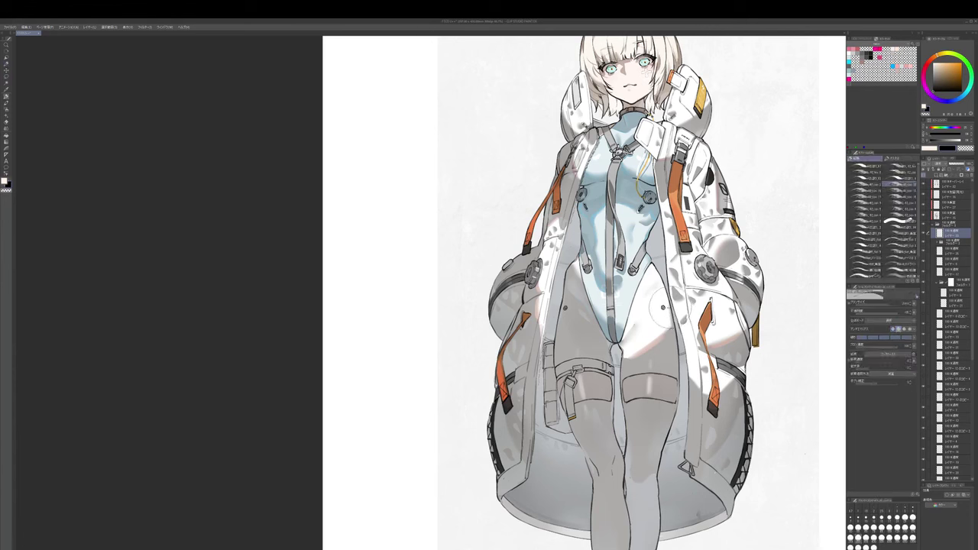
- Refine both hip rivets with the pen and soft brush, lightening them with the transparent colour
{"action": "key", "text": "c"}
{"action": "key", "text": "bracketleft"}
{"action": "key", "text": "p"}
{"action": "key", "text": "c"}
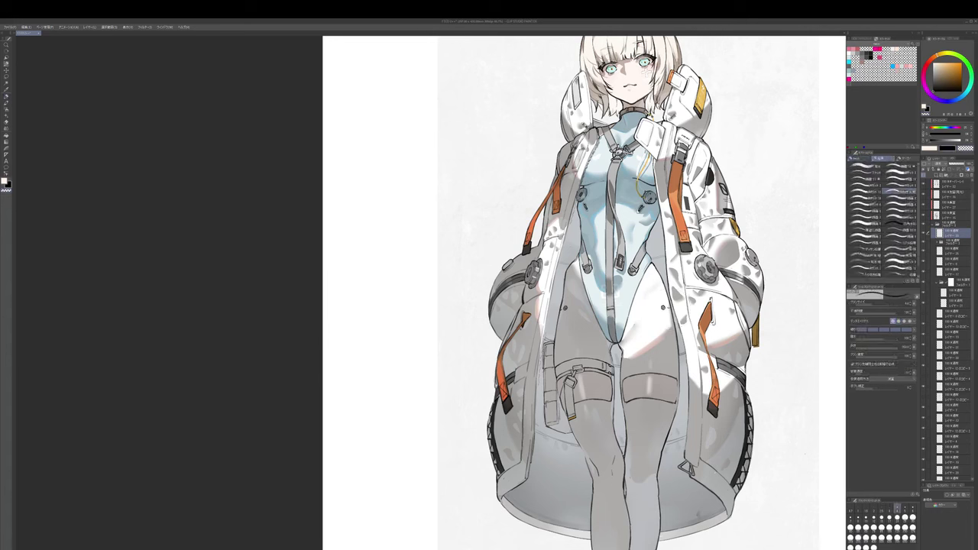
{"action": "left_click_drag", "start_coordinate": [690, 365], "coordinate": [684, 351]}
{"action": "scroll", "coordinate": [684, 351], "scroll_direction": "down", "scroll_amount": 1}
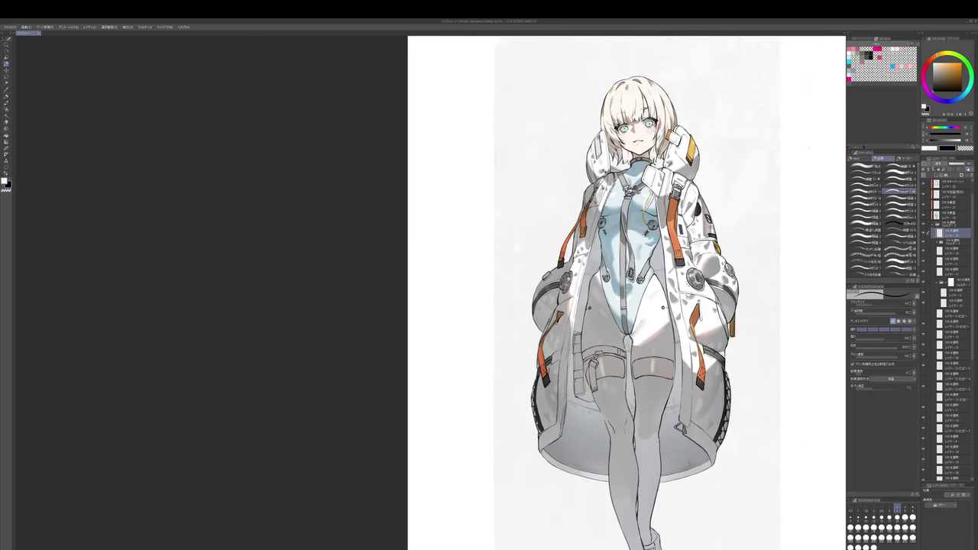
{"action": "left_click_drag", "start_coordinate": [657, 389], "coordinate": [685, 288]}
{"action": "scroll", "coordinate": [679, 281], "scroll_direction": "up", "scroll_amount": 1}
- Select each hip rivet in turn and shift it slightly down so the pair sits lower on the hips
{"action": "key", "text": "m"}
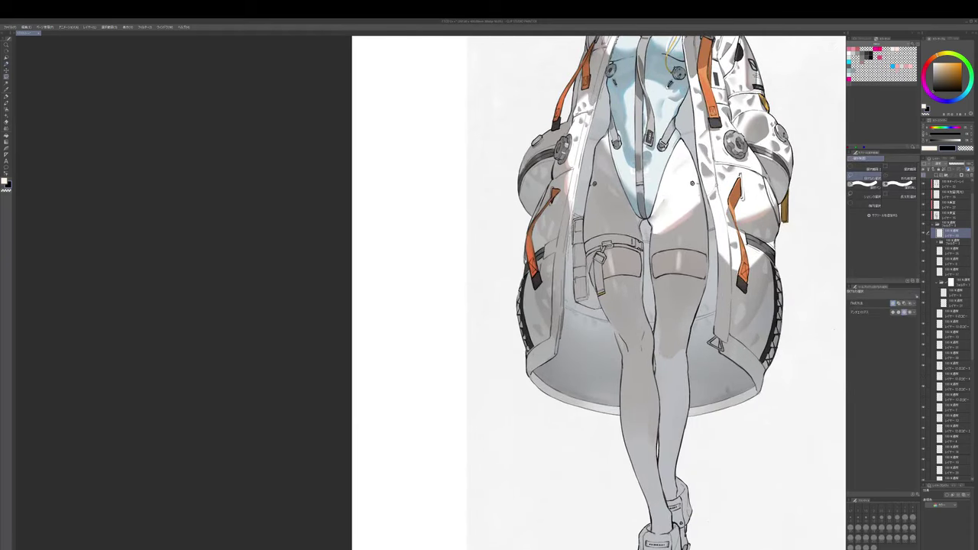
{"action": "key", "text": "ctrl+t"}
{"action": "left_click_drag", "start_coordinate": [690, 167], "coordinate": [693, 188]}
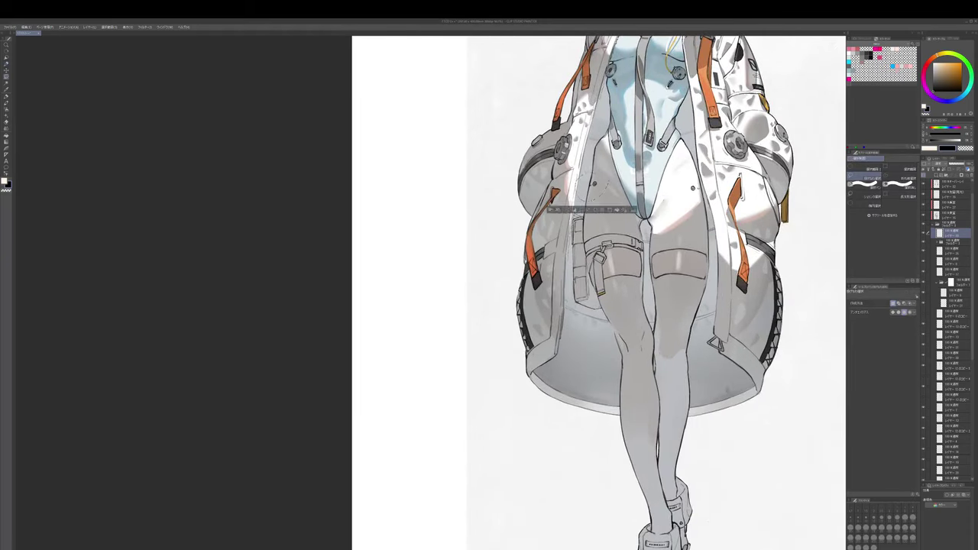
{"action": "key", "text": "b"}
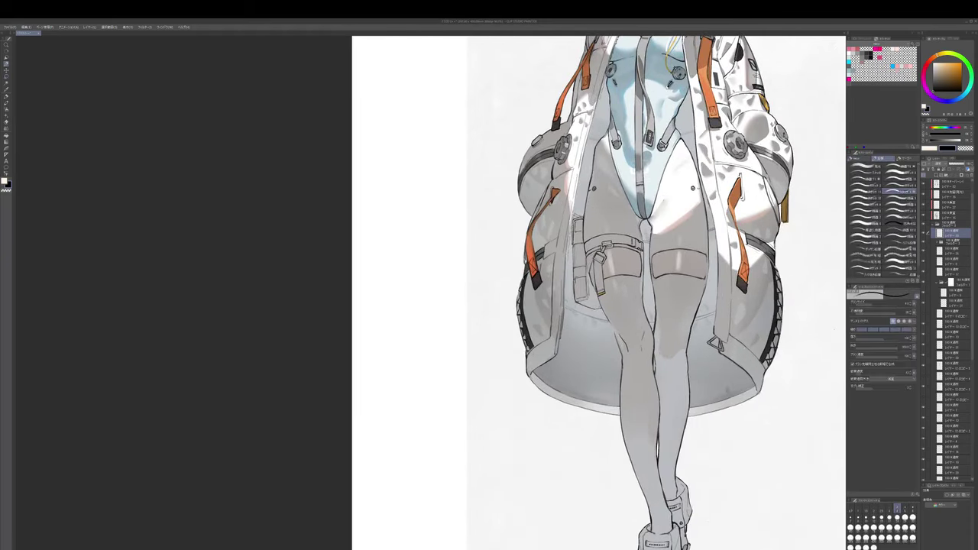
{"action": "key", "text": "m"}
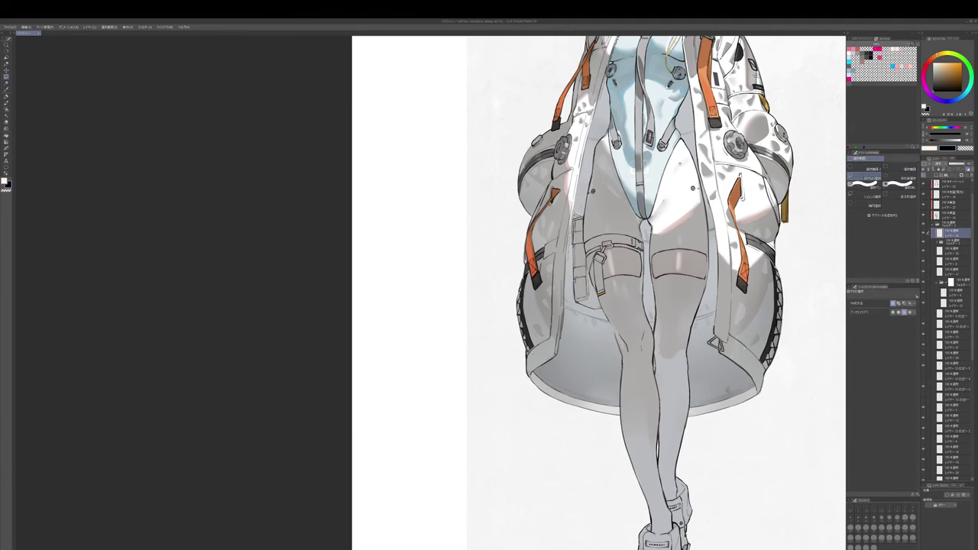
- Add a small dark dot on each side of the bodysuit's torso, below the round chest discs
{"action": "mouse_move", "coordinate": [679, 164]}
{"action": "left_mouse_down"}
{"action": "mouse_move", "coordinate": [647, 238]}
{"action": "mouse_move", "coordinate": [651, 315]}
{"action": "left_mouse_up"}
{"action": "scroll", "coordinate": [662, 271], "scroll_direction": "up", "scroll_amount": 3}
{"action": "key", "text": "p"}
{"action": "scroll", "coordinate": [659, 234], "scroll_direction": "down", "scroll_amount": 3}
{"action": "scroll", "coordinate": [630, 241], "scroll_direction": "up", "scroll_amount": 2}
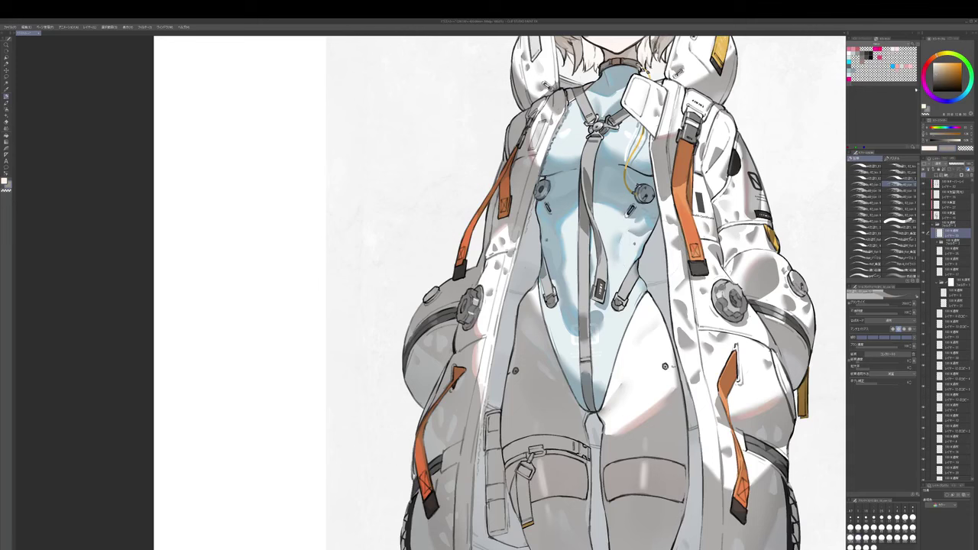
{"action": "left_click", "coordinate": [933, 92]}
{"action": "key", "text": "p"}
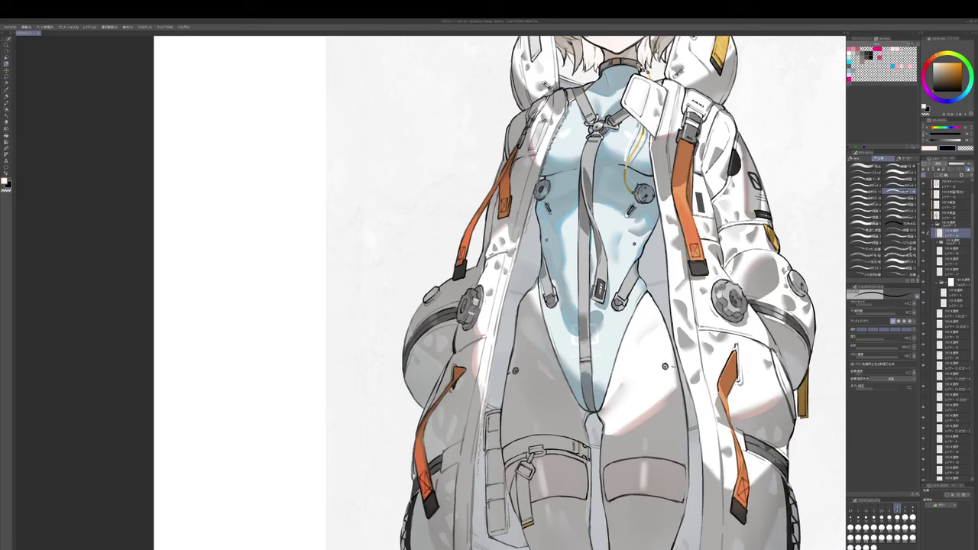
- Refine the two small torso rivets with a colour sampled beside them and erase around the one near the coat's orange strap
{"action": "key", "text": "p"}
{"action": "left_click", "coordinate": [547, 242], "text": "alt"}
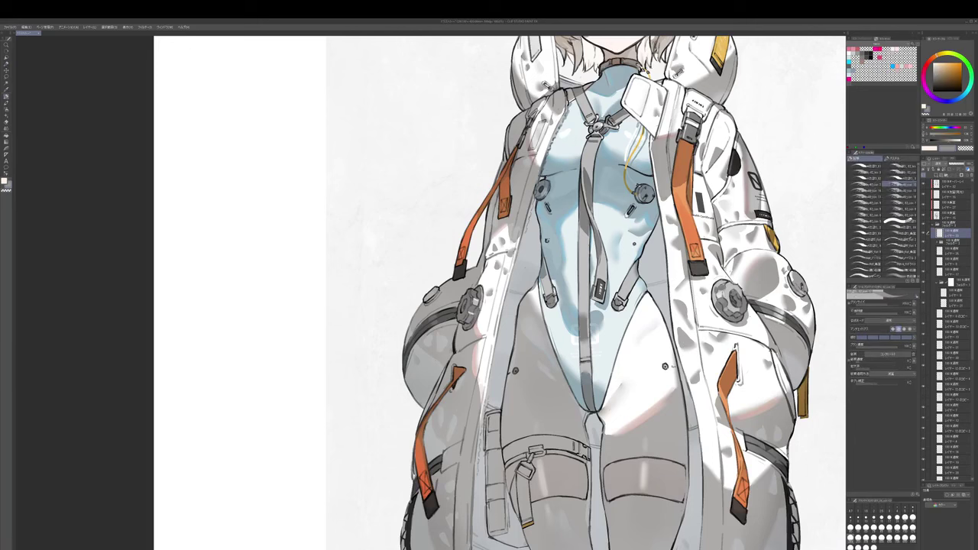
{"action": "key", "text": "c"}
{"action": "key", "text": "c"}
{"action": "key", "text": "b"}
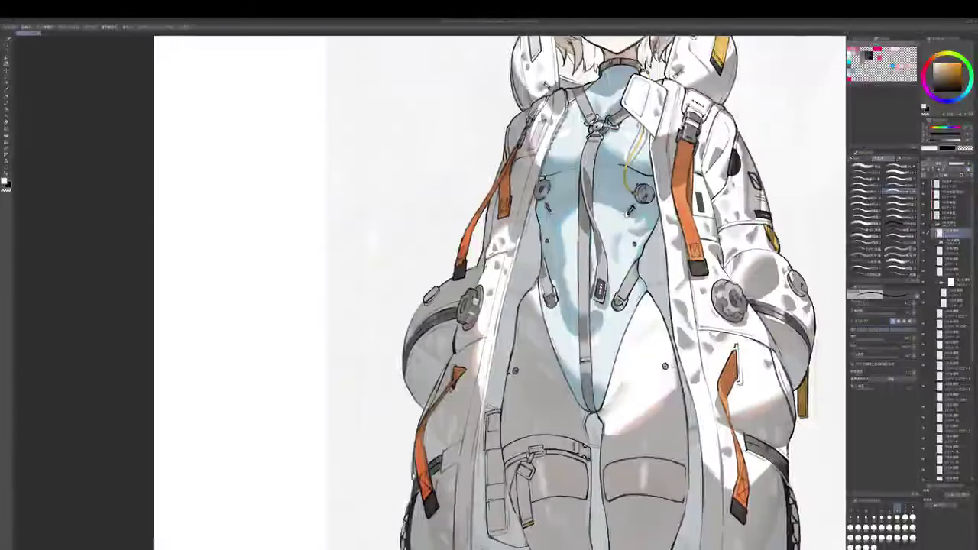
{"action": "left_click_drag", "start_coordinate": [588, 290], "coordinate": [586, 297]}
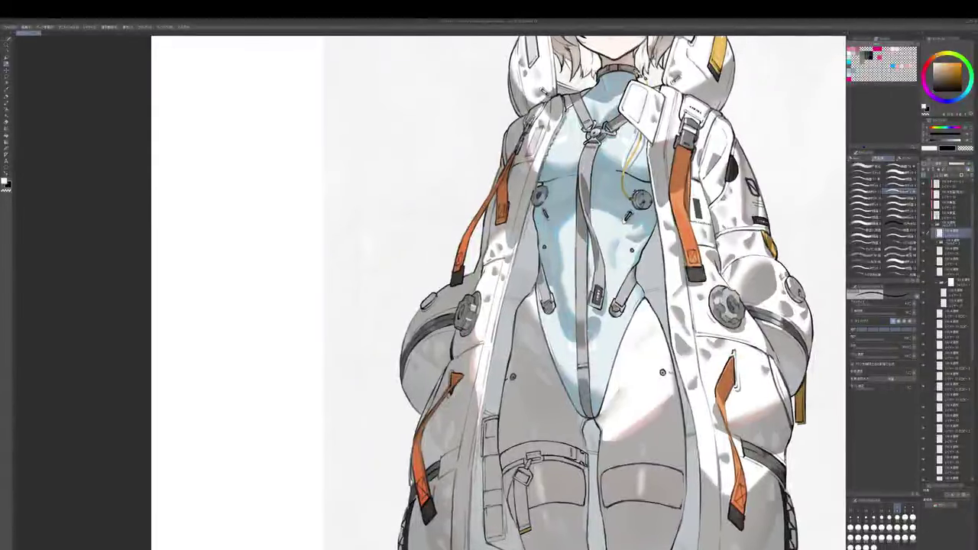
{"action": "key", "text": "e"}
{"action": "left_click", "coordinate": [632, 251]}
- Lasso the rivet on the brightly lit hip again and nudge it with a transform
{"action": "left_click_drag", "start_coordinate": [603, 306], "coordinate": [589, 250]}
{"action": "scroll", "coordinate": [657, 243], "scroll_direction": "down", "scroll_amount": 2}
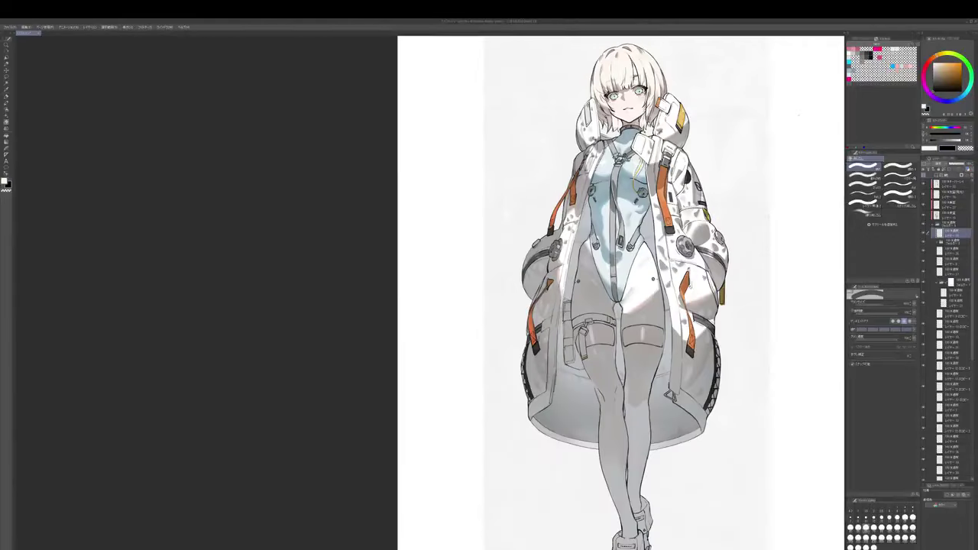
{"action": "key", "text": "m"}
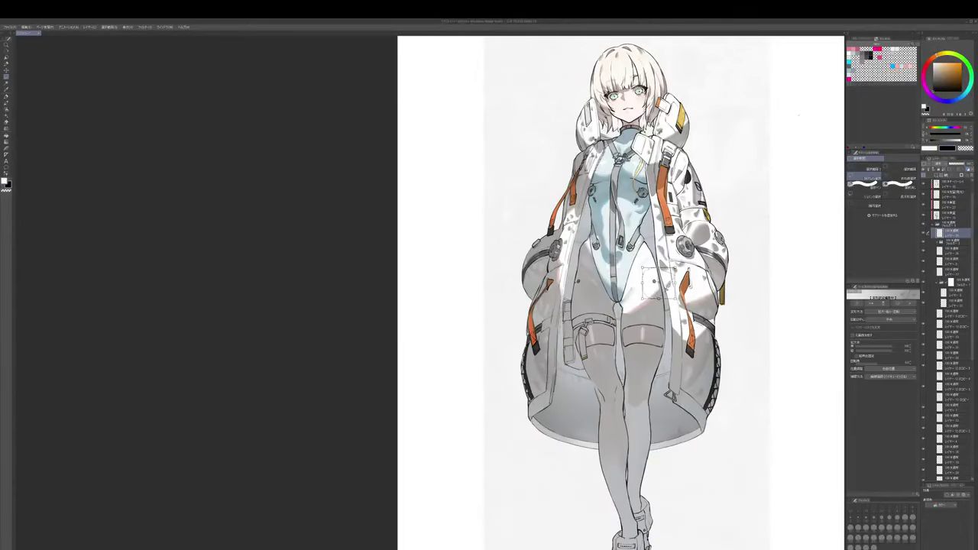
{"action": "key", "text": "Return"}
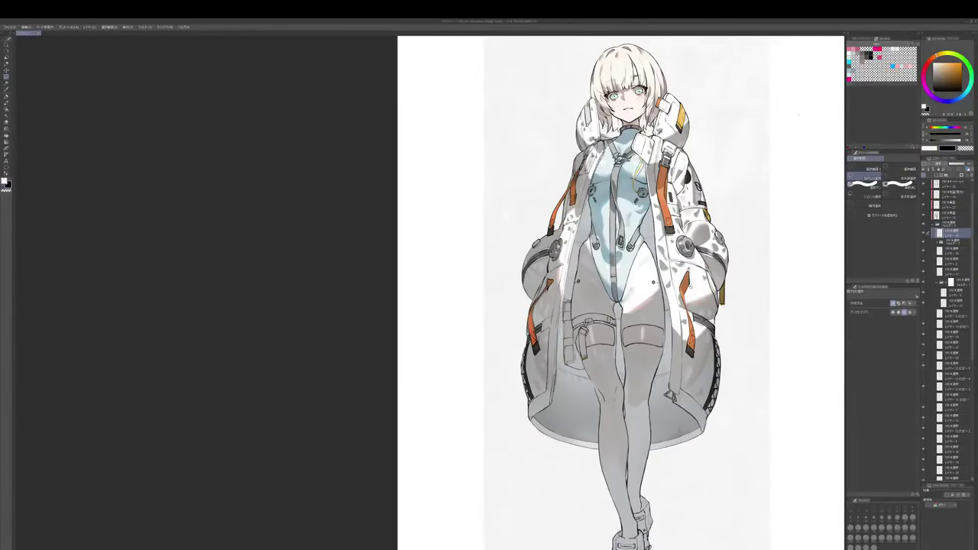
{"action": "left_click_drag", "start_coordinate": [657, 283], "coordinate": [648, 303]}
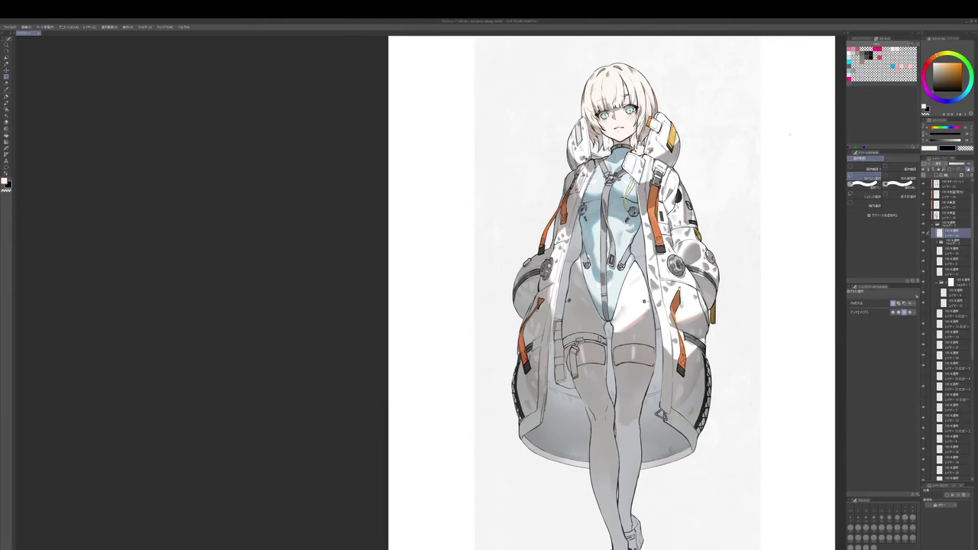
- Switch to the collar's layer inside the nested folder, sample the collar's dark colour and touch up its lower edge
{"action": "mouse_move", "coordinate": [643, 175]}
{"action": "left_mouse_down"}
{"action": "mouse_move", "coordinate": [640, 244]}
{"action": "mouse_move", "coordinate": [659, 276]}
{"action": "mouse_move", "coordinate": [724, 289]}
{"action": "left_mouse_up"}
{"action": "scroll", "coordinate": [637, 200], "scroll_direction": "up", "scroll_amount": 2}
{"action": "key", "text": "p"}
{"action": "left_click", "coordinate": [640, 244], "text": "ctrl+shift"}
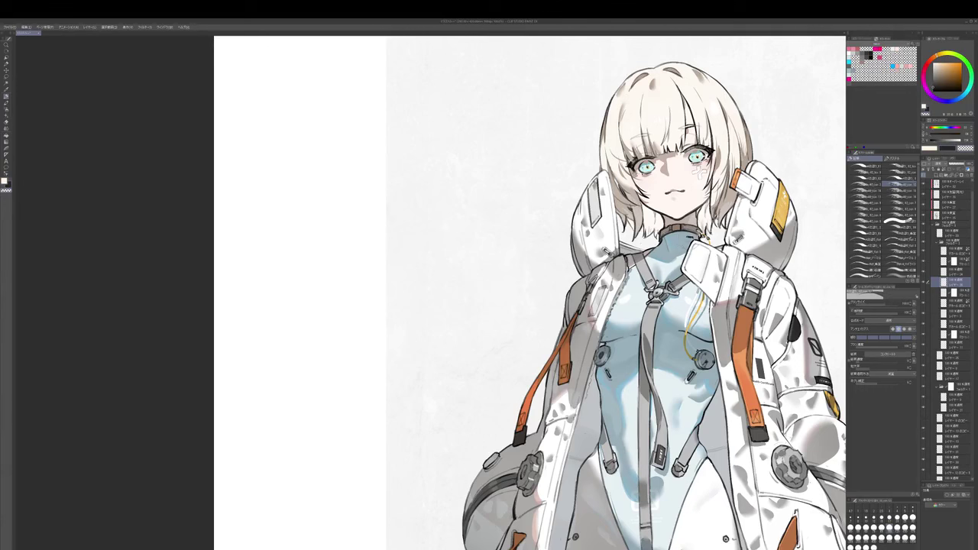
{"action": "left_click", "coordinate": [677, 235], "text": "alt"}
{"action": "mouse_move", "coordinate": [674, 233]}
{"action": "left_mouse_down"}
{"action": "mouse_move", "coordinate": [687, 249]}
{"action": "mouse_move", "coordinate": [663, 236]}
{"action": "left_mouse_up"}
{"action": "key", "text": "c"}
{"action": "key", "text": "c"}
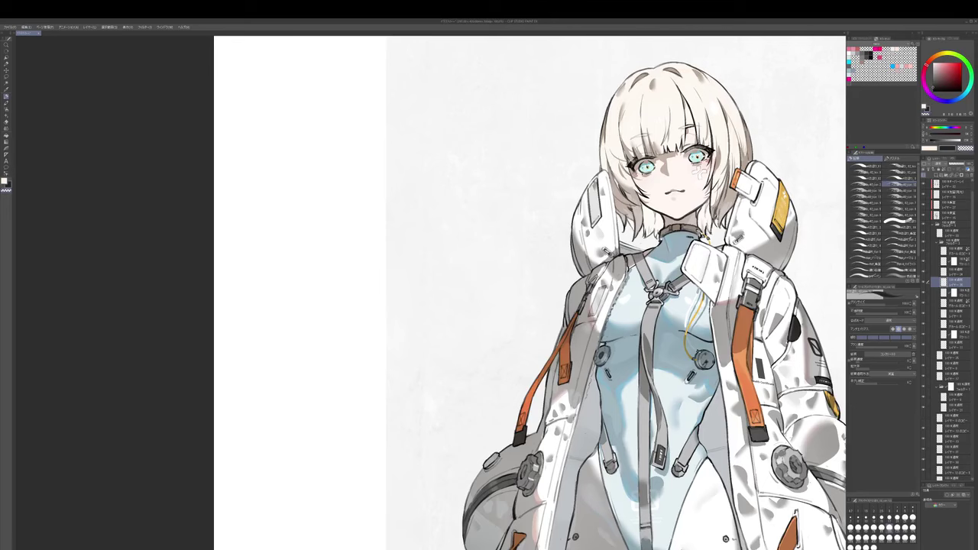
- Draw small dark crease lines on the knee of the leg wearing the thigh harness, using a slightly larger pen
{"action": "left_click_drag", "start_coordinate": [646, 502], "coordinate": [652, 489]}
{"action": "scroll", "coordinate": [613, 240], "scroll_direction": "down", "scroll_amount": 1}
{"action": "left_click_drag", "start_coordinate": [613, 241], "coordinate": [626, 134]}
{"action": "left_click_drag", "start_coordinate": [646, 462], "coordinate": [643, 321]}
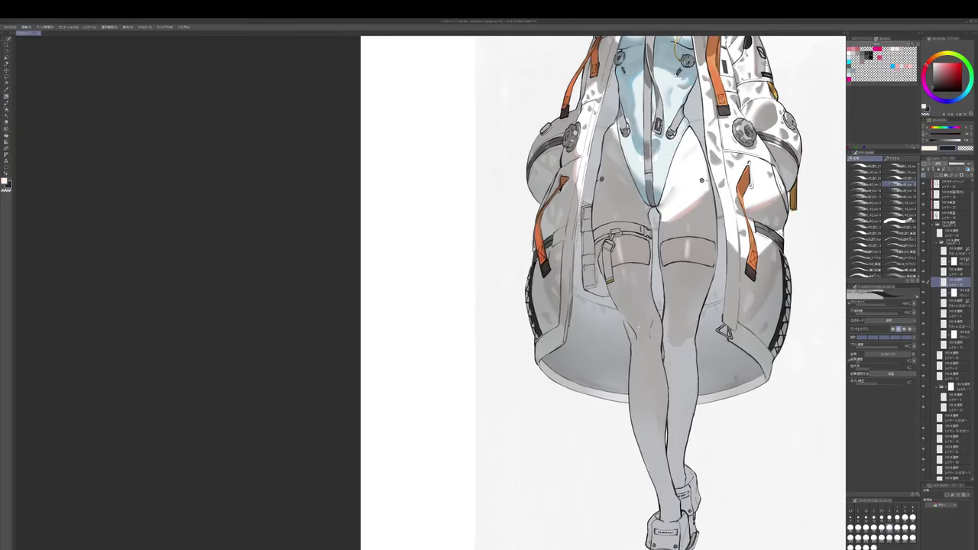
{"action": "key", "text": "p"}
{"action": "key", "text": "]"}
{"action": "key", "text": "]"}
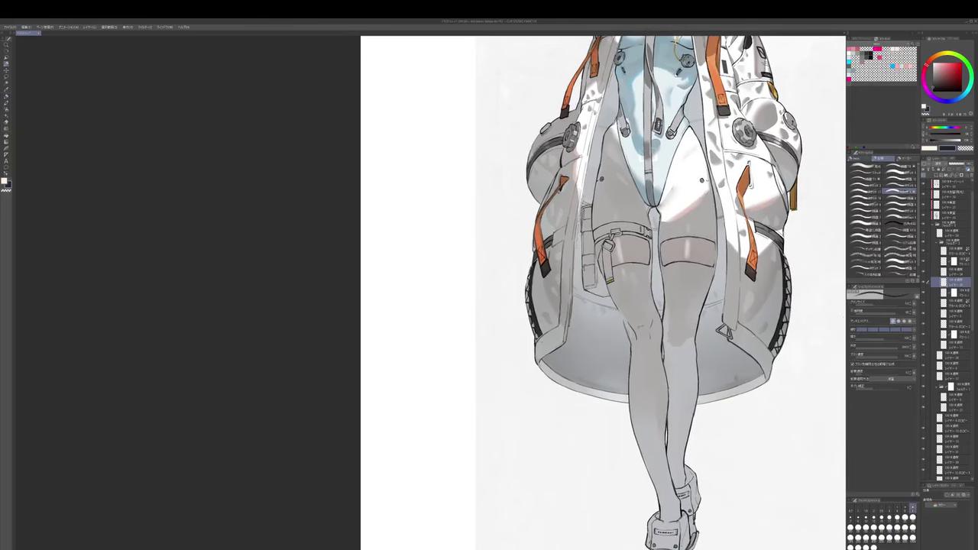
{"action": "key", "text": "]"}
- Soften the knee crease lines with the soft brush and add matching ones on the other knee
{"action": "key", "text": "b"}
{"action": "key", "text": "]"}
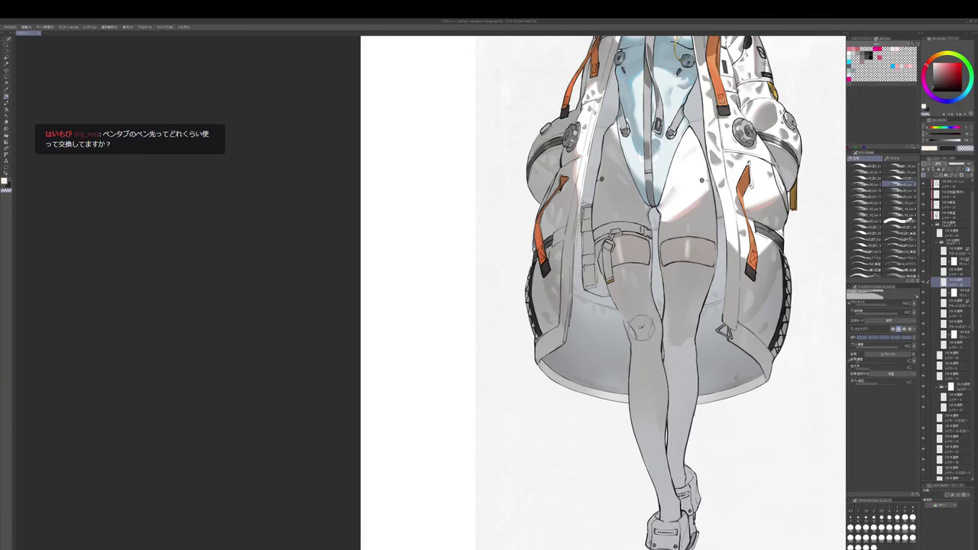
{"action": "key", "text": "b"}
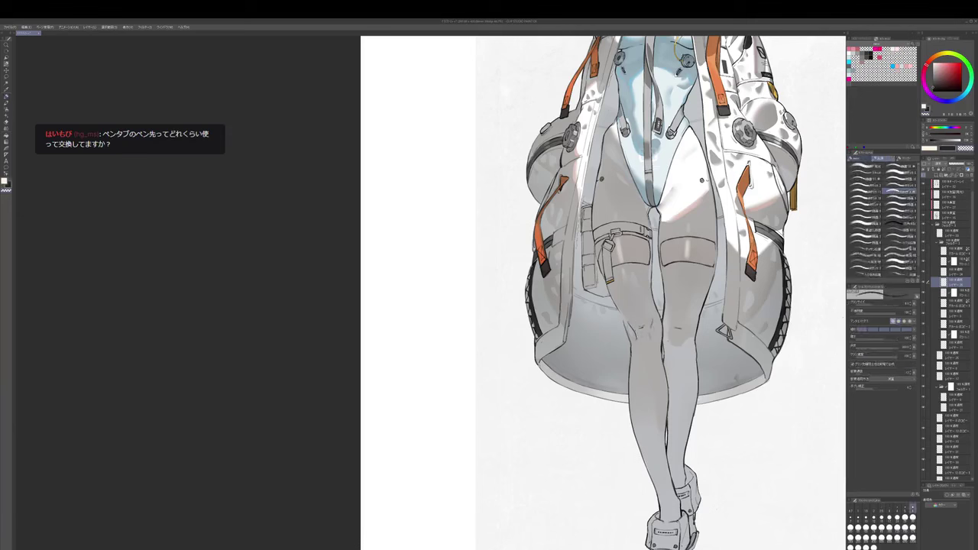
{"action": "key", "text": "b"}
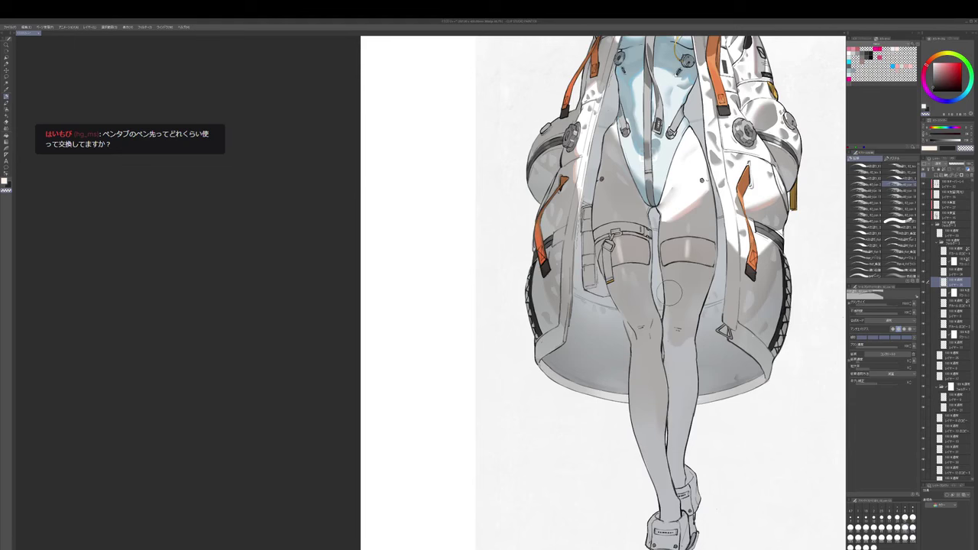
{"action": "left_click_drag", "start_coordinate": [669, 293], "coordinate": [672, 330]}
- Lasso the crease marks on each knee and move them up the thighs to just below the stocking bands
{"action": "key", "text": "m"}
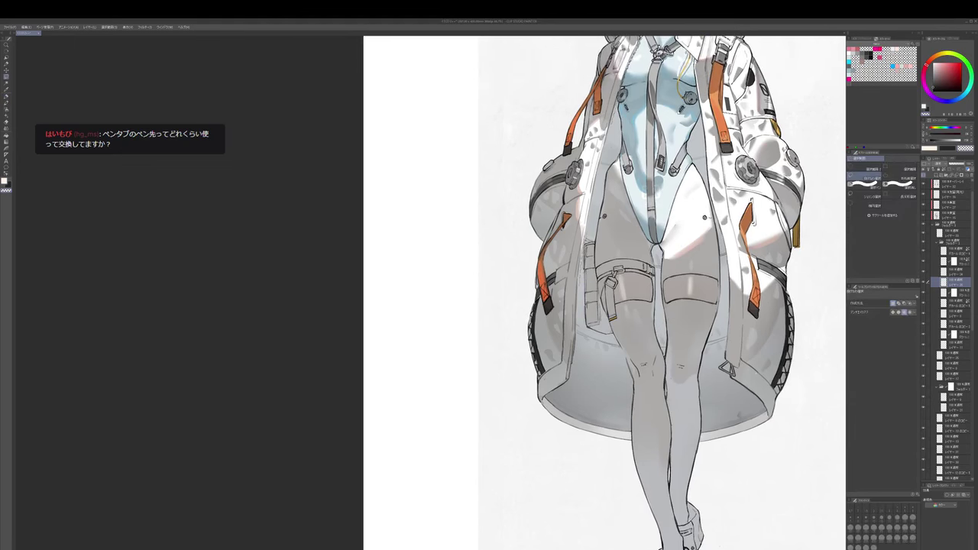
{"action": "key", "text": "ctrl+t"}
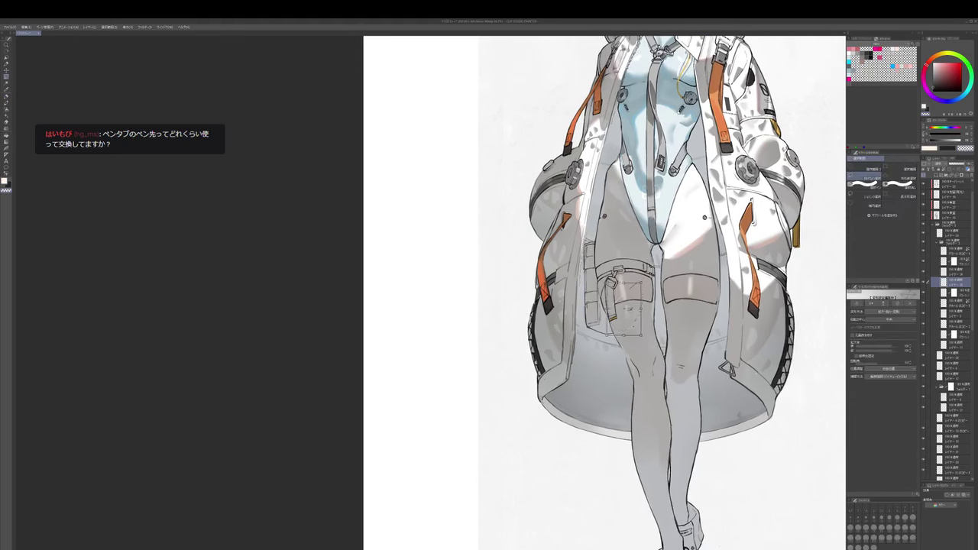
{"action": "left_click_drag", "start_coordinate": [631, 309], "coordinate": [628, 310]}
{"action": "key", "text": "Return"}
{"action": "mouse_move", "coordinate": [673, 359]}
{"action": "left_mouse_down"}
{"action": "mouse_move", "coordinate": [707, 361]}
{"action": "mouse_move", "coordinate": [688, 344]}
{"action": "left_mouse_up"}
{"action": "key", "text": "ctrl+t"}
{"action": "left_click_drag", "start_coordinate": [707, 379], "coordinate": [689, 305]}
{"action": "key", "text": "Return"}
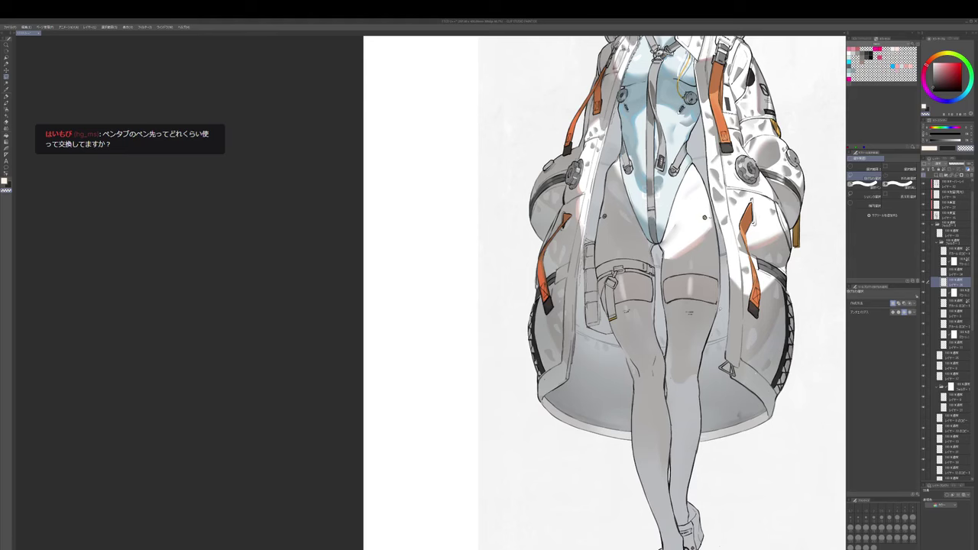
- Rotate the canvas sideways and paint out the crease marks below the stocking band on the harnessed leg
{"action": "key", "text": "r"}
{"action": "mouse_move", "coordinate": [588, 359]}
{"action": "left_mouse_down"}
{"action": "mouse_move", "coordinate": [618, 370]}
{"action": "mouse_move", "coordinate": [641, 363]}
{"action": "mouse_move", "coordinate": [654, 327]}
{"action": "left_mouse_up"}
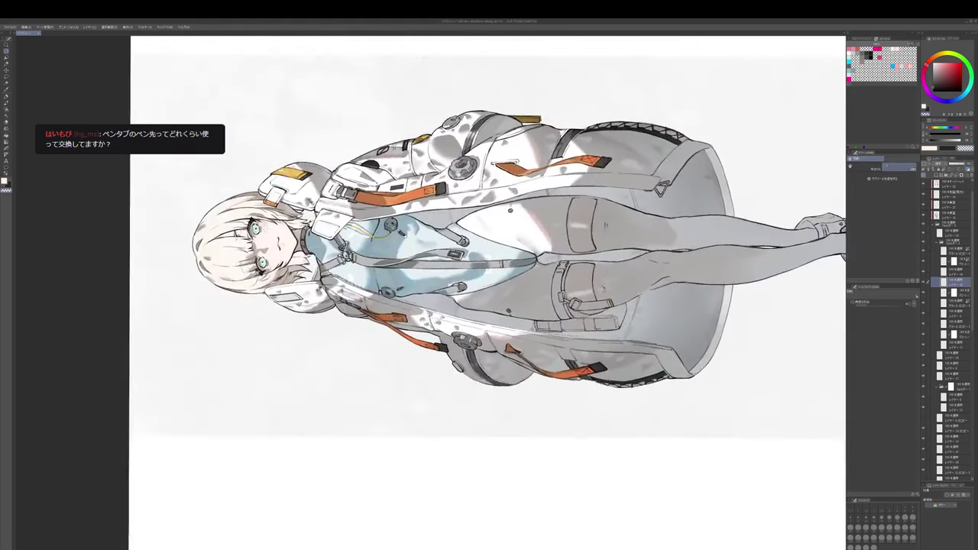
{"action": "scroll", "coordinate": [590, 277], "scroll_direction": "up", "scroll_amount": 1}
{"action": "key", "text": "p"}
{"action": "key", "text": "p"}
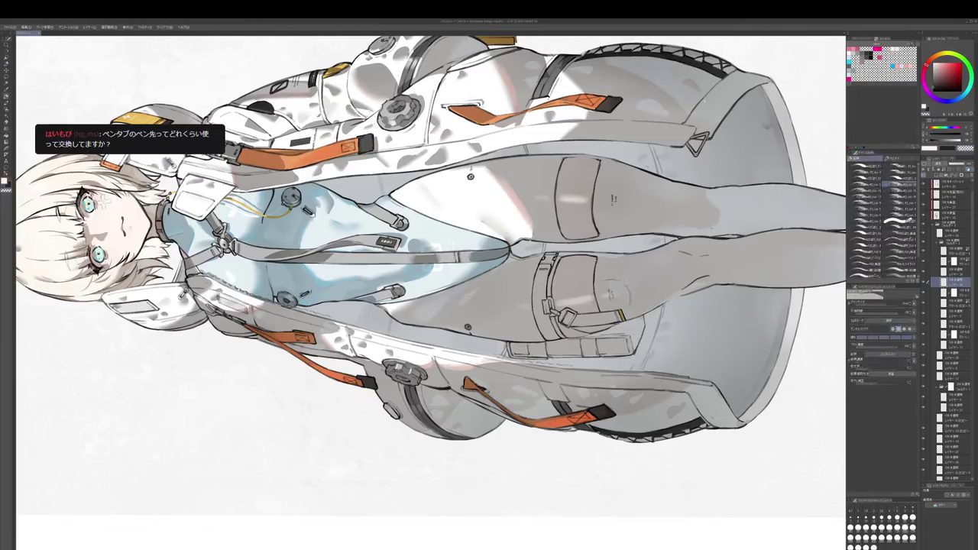
{"action": "key", "text": "p"}
{"action": "key", "text": "c"}
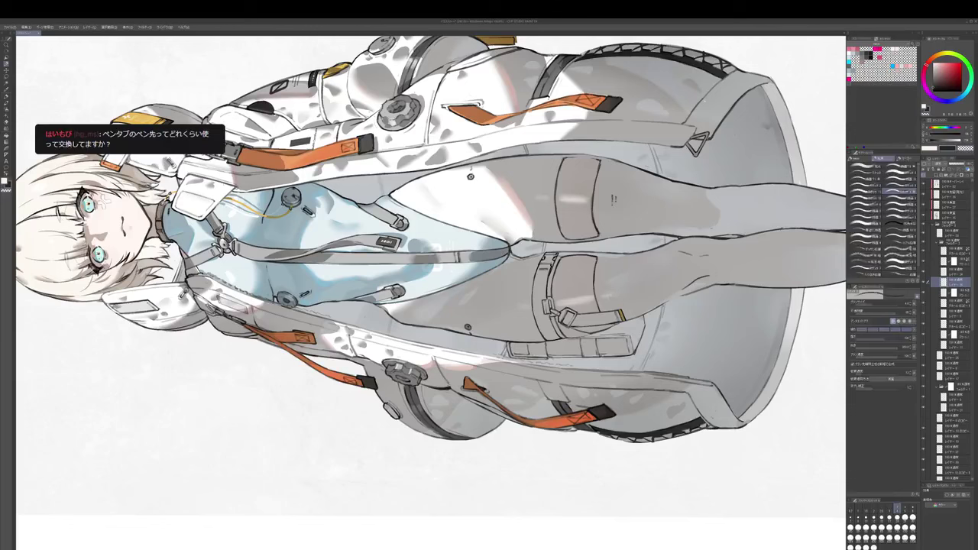
- Redraw the marks below the harnessed leg's stocking band as small dark strokes with a larger pen
{"action": "key", "text": "bracketright"}
{"action": "key", "text": "bracketright"}
{"action": "key", "text": "bracketright"}
{"action": "key", "text": "b"}
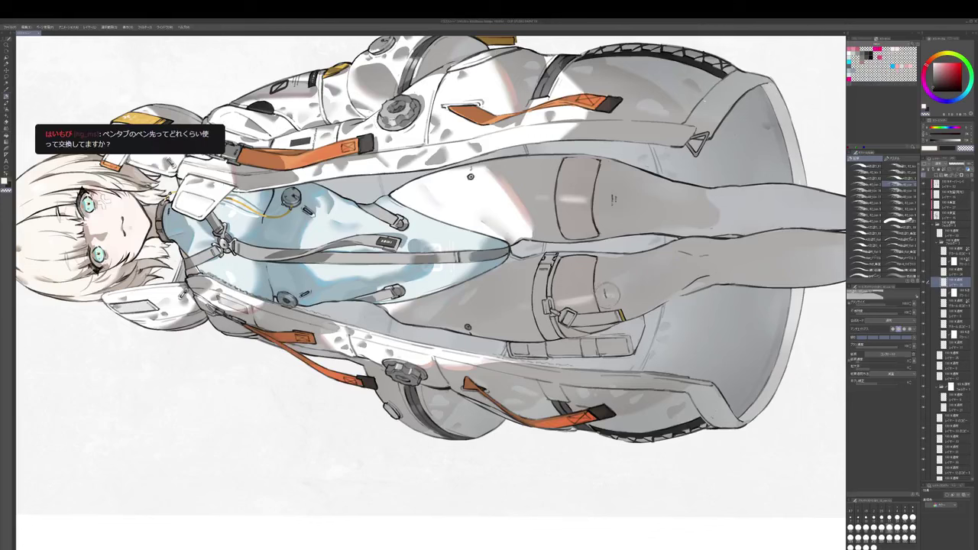
{"action": "key", "text": "p"}
{"action": "key", "text": "]"}
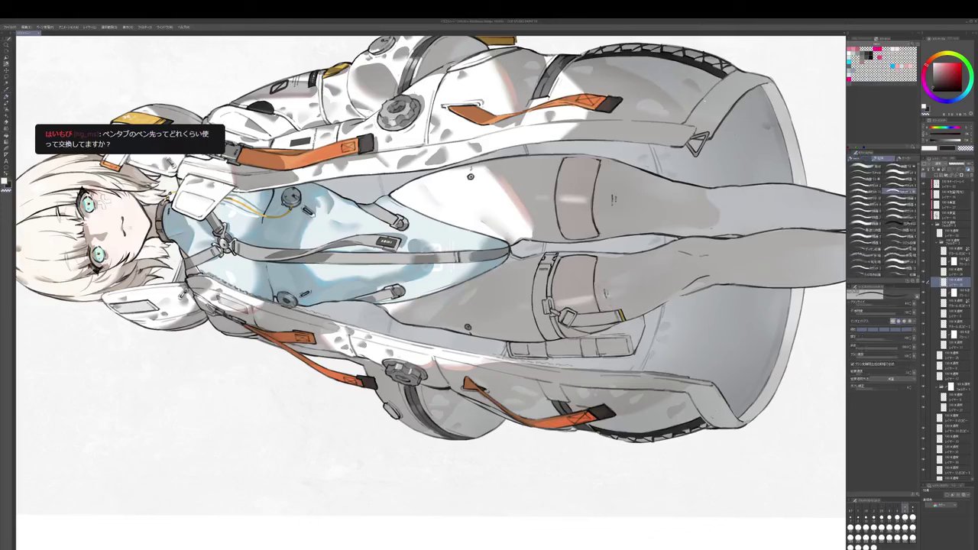
{"action": "key", "text": "p"}
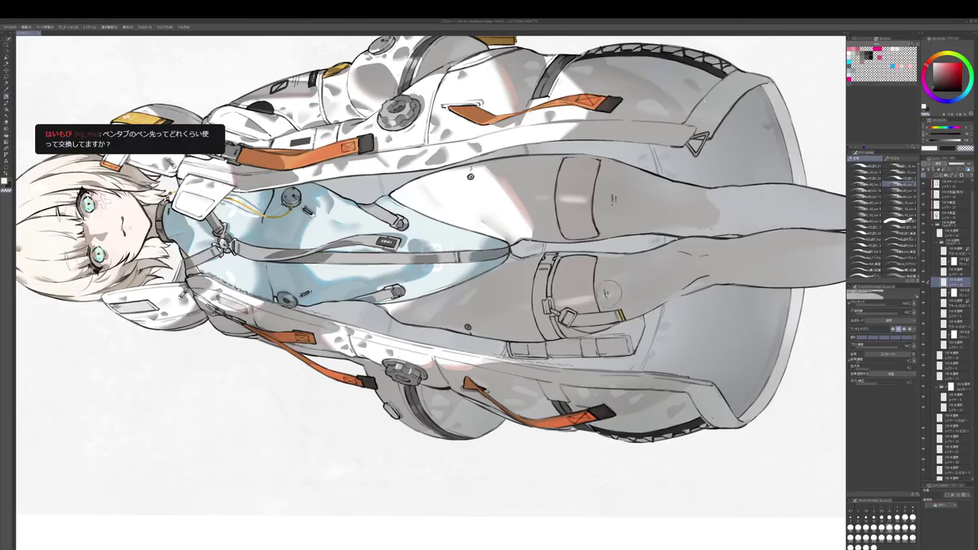
{"action": "mouse_move", "coordinate": [611, 294]}
{"action": "left_mouse_down"}
{"action": "mouse_move", "coordinate": [598, 344]}
{"action": "mouse_move", "coordinate": [594, 311]}
{"action": "left_mouse_up"}
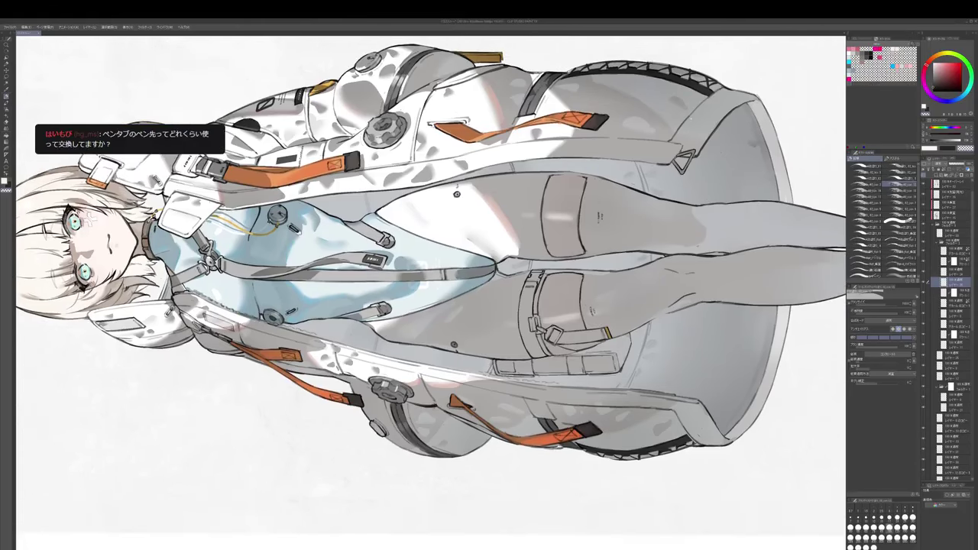
- Add tiny label-like marks below the stocking band, then copy, paste and fit them below the other leg's band
{"action": "key", "text": "c"}
{"action": "key", "text": "p"}
{"action": "left_click_drag", "start_coordinate": [651, 113], "coordinate": [642, 143]}
{"action": "key", "text": "e"}
{"action": "key", "text": "m"}
{"action": "key", "text": "ctrl+c"}
{"action": "key", "text": "ctrl+v"}
{"action": "mouse_move", "coordinate": [600, 310]}
{"action": "left_mouse_down"}
{"action": "mouse_move", "coordinate": [578, 319]}
{"action": "mouse_move", "coordinate": [586, 251]}
{"action": "left_mouse_up"}
{"action": "key", "text": "ctrl+t"}
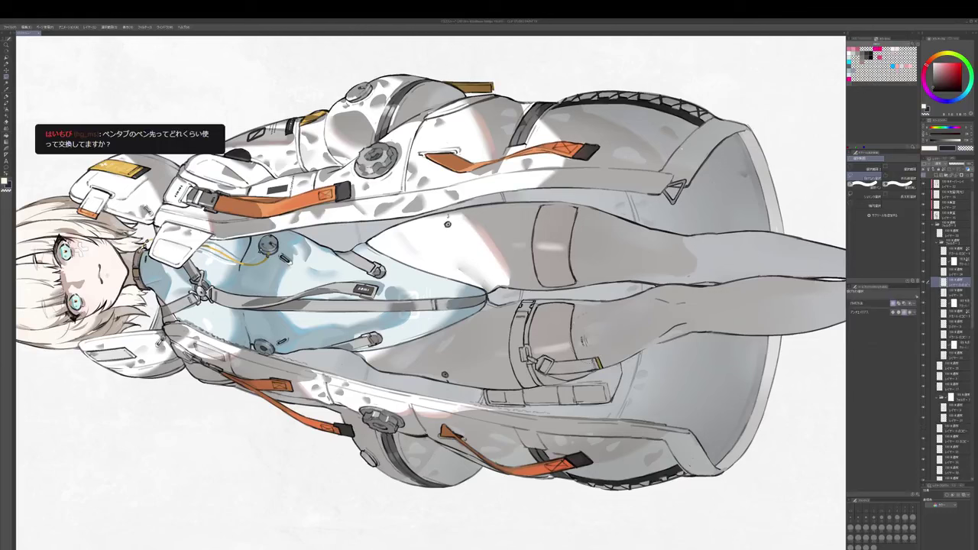
{"action": "scroll", "coordinate": [580, 340], "scroll_direction": "up", "scroll_amount": 3}
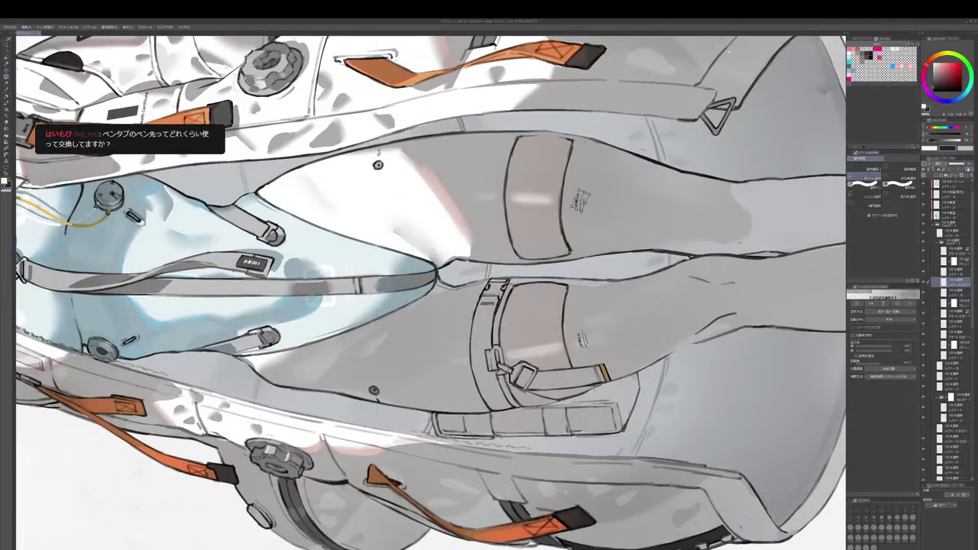
{"action": "key", "text": "Return"}
- Try sketching thin angular letter shapes in the blank white margin beside the figure on a new layer
{"action": "scroll", "coordinate": [600, 145], "scroll_direction": "down", "scroll_amount": 5}
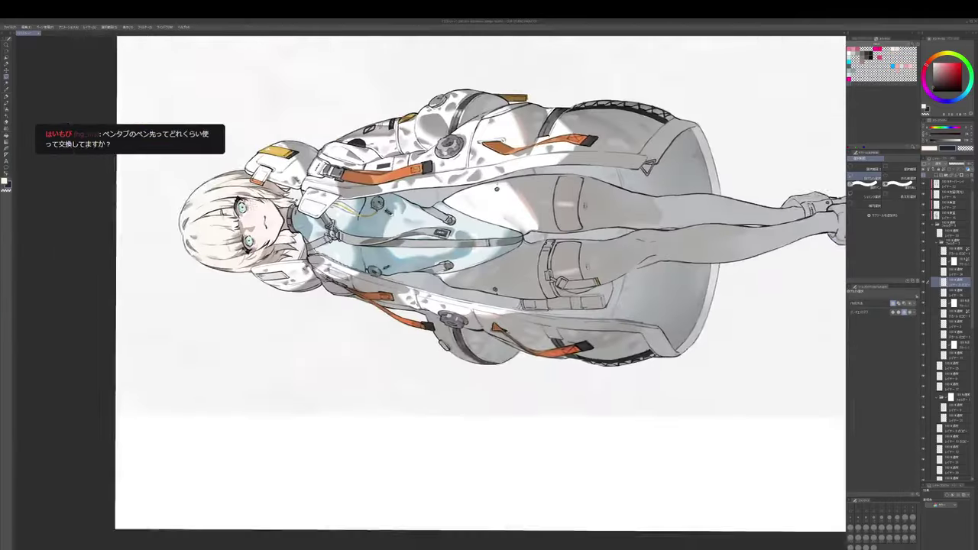
{"action": "left_click_drag", "start_coordinate": [603, 138], "coordinate": [547, 275]}
{"action": "key", "text": "ctrl+shift+n"}
{"action": "left_click_drag", "start_coordinate": [666, 137], "coordinate": [612, 177]}
{"action": "key", "text": "p"}
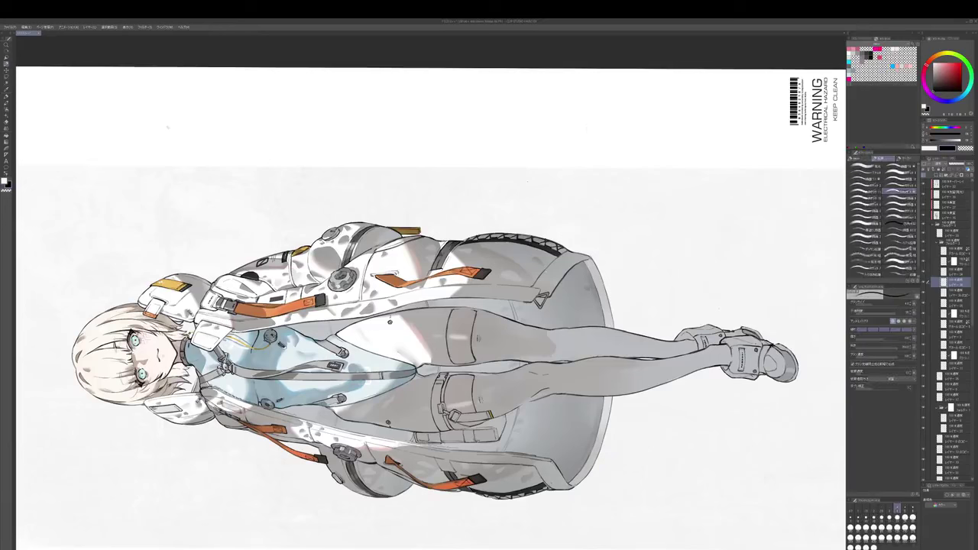
{"action": "key", "text": "bracketright"}
{"action": "mouse_move", "coordinate": [587, 130]}
{"action": "left_mouse_down"}
{"action": "mouse_move", "coordinate": [594, 123]}
{"action": "mouse_move", "coordinate": [600, 155]}
{"action": "mouse_move", "coordinate": [613, 156]}
{"action": "mouse_move", "coordinate": [622, 124]}
{"action": "mouse_move", "coordinate": [621, 168]}
{"action": "left_mouse_up"}
{"action": "key", "text": "ctrl+z"}
{"action": "key", "text": "e"}
{"action": "key", "text": "p"}
{"action": "mouse_move", "coordinate": [597, 130]}
{"action": "left_mouse_down"}
{"action": "mouse_move", "coordinate": [608, 126]}
{"action": "mouse_move", "coordinate": [611, 138]}
{"action": "left_mouse_up"}
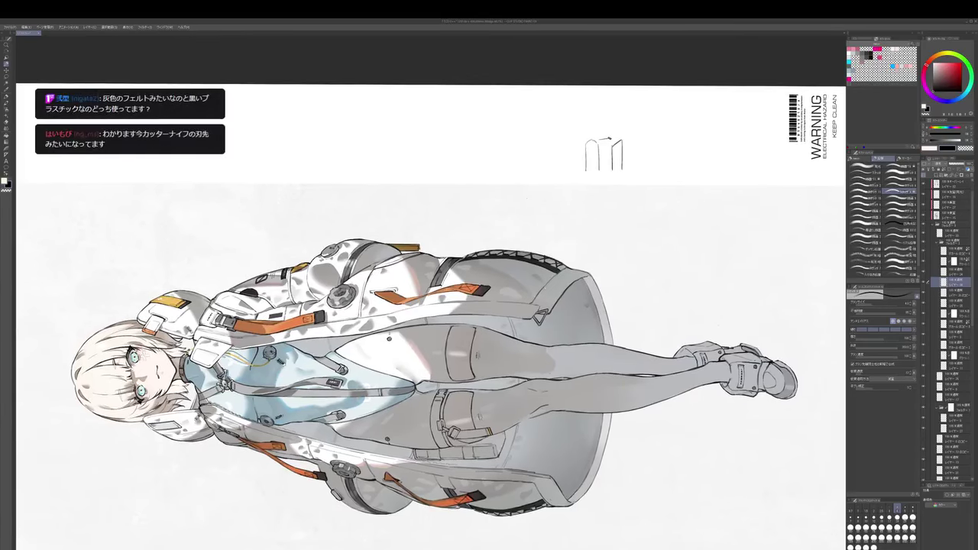
{"action": "scroll", "coordinate": [431, 305], "scroll_direction": "up", "scroll_amount": 1}
{"action": "mouse_move", "coordinate": [605, 154]}
{"action": "left_mouse_down"}
{"action": "mouse_move", "coordinate": [625, 170]}
{"action": "mouse_move", "coordinate": [615, 183]}
{"action": "mouse_move", "coordinate": [612, 165]}
{"action": "mouse_move", "coordinate": [589, 149]}
{"action": "left_mouse_up"}
{"action": "key", "text": "ctrl+z"}
{"action": "key", "text": "ctrl+z"}
{"action": "key", "text": "e"}
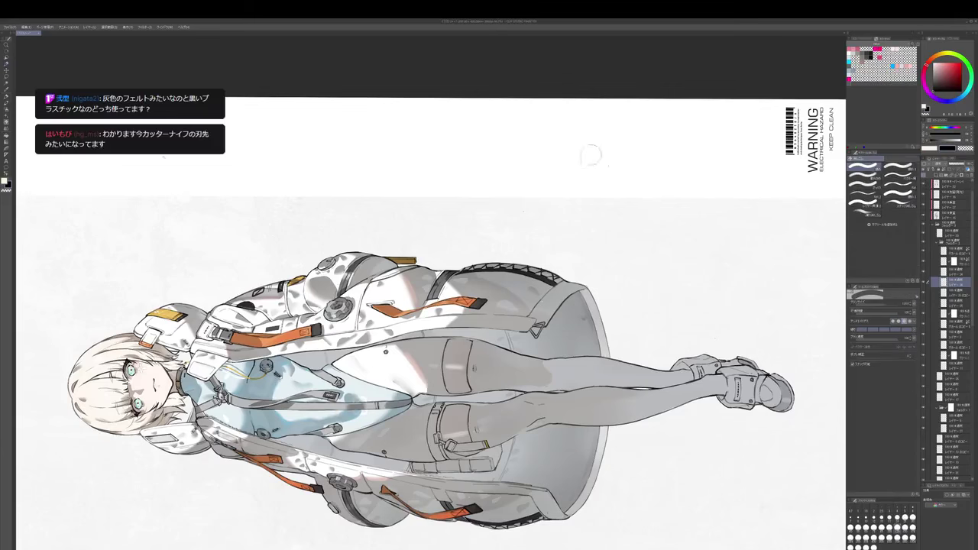
{"action": "scroll", "coordinate": [596, 147], "scroll_direction": "down", "scroll_amount": 3}
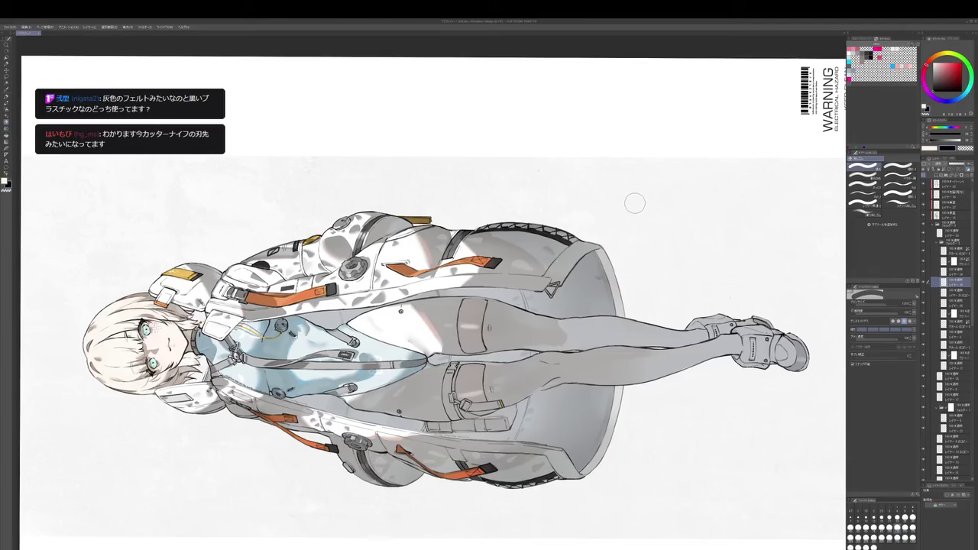
- Switch from the top layer to the coat hem's layer and sample the light colour there
{"action": "left_click", "coordinate": [952, 184]}
{"action": "key", "text": "p"}
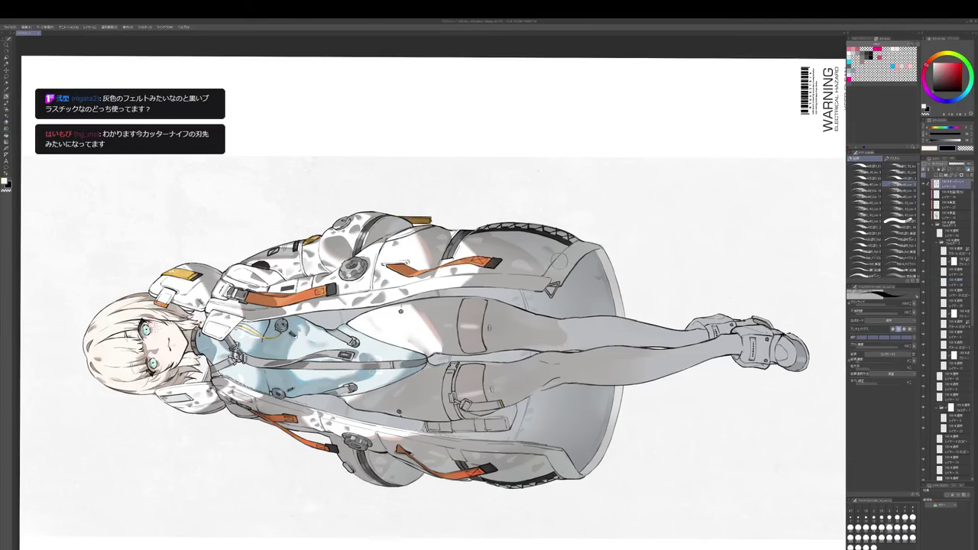
{"action": "mouse_move", "coordinate": [564, 258]}
{"action": "left_mouse_down"}
{"action": "mouse_move", "coordinate": [596, 267]}
{"action": "mouse_move", "coordinate": [586, 280]}
{"action": "left_mouse_up"}
{"action": "left_click", "coordinate": [596, 267], "text": "ctrl+shift"}
{"action": "scroll", "coordinate": [596, 264], "scroll_direction": "up", "scroll_amount": 3}
{"action": "left_click", "coordinate": [591, 269], "text": "alt"}
{"action": "key", "text": "c"}
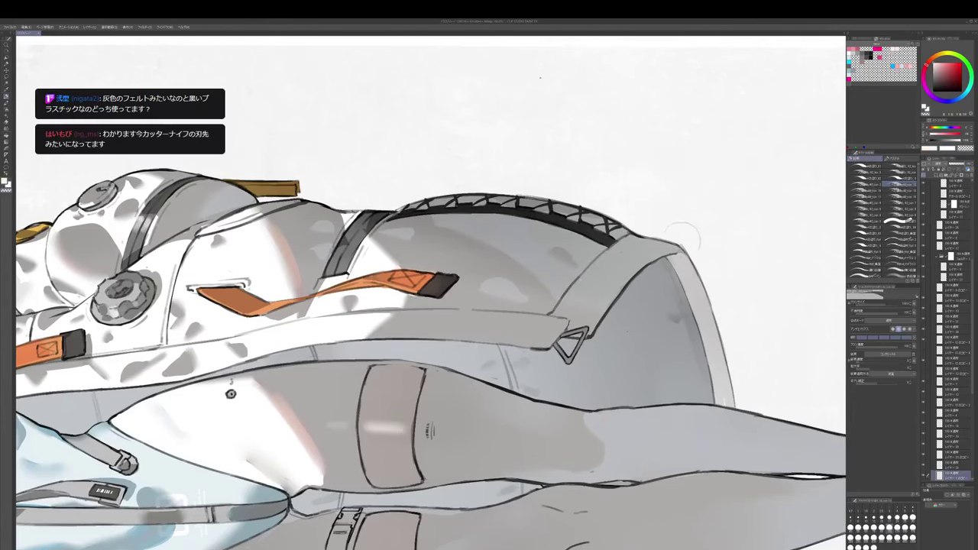
- Sample the colour of the coat's lower side panel and brush soft shading below the hanging orange strap
{"action": "left_click_drag", "start_coordinate": [543, 243], "coordinate": [600, 443]}
{"action": "key", "text": "r"}
{"action": "key", "text": "p"}
{"action": "left_click", "coordinate": [556, 294], "text": "ctrl+shift"}
{"action": "key", "text": "c"}
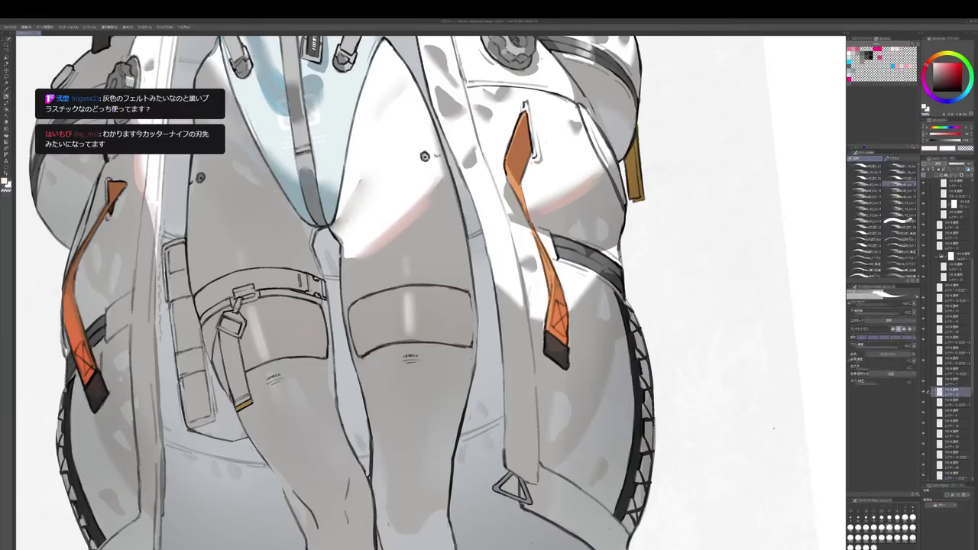
{"action": "left_click", "coordinate": [555, 292], "text": "alt"}
{"action": "key", "text": "c"}
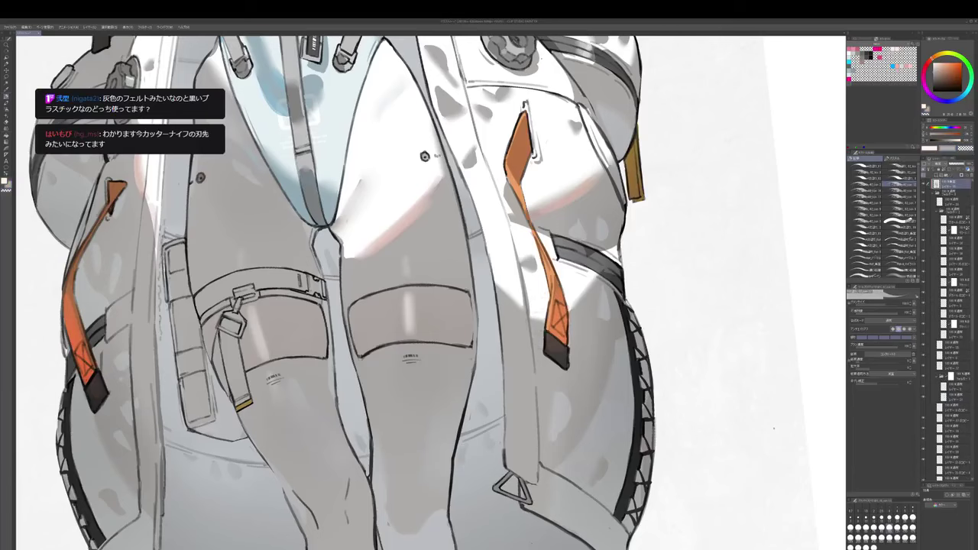
{"action": "scroll", "coordinate": [554, 298], "scroll_direction": "down", "scroll_amount": 1}
{"action": "left_click_drag", "start_coordinate": [575, 316], "coordinate": [580, 319]}
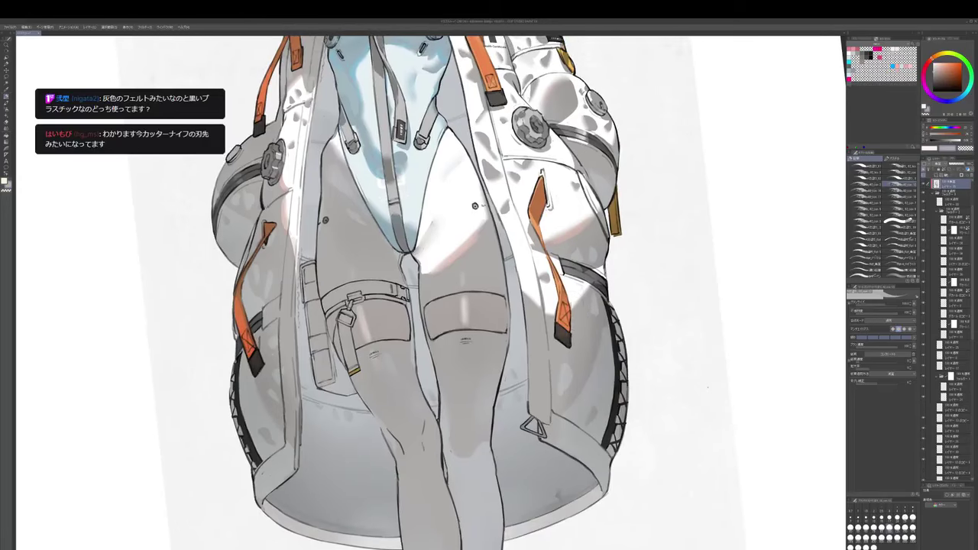
- Touch up the soft shading around the coat's front panel and the lit thigh, reducing the brush size
{"action": "key", "text": "e"}
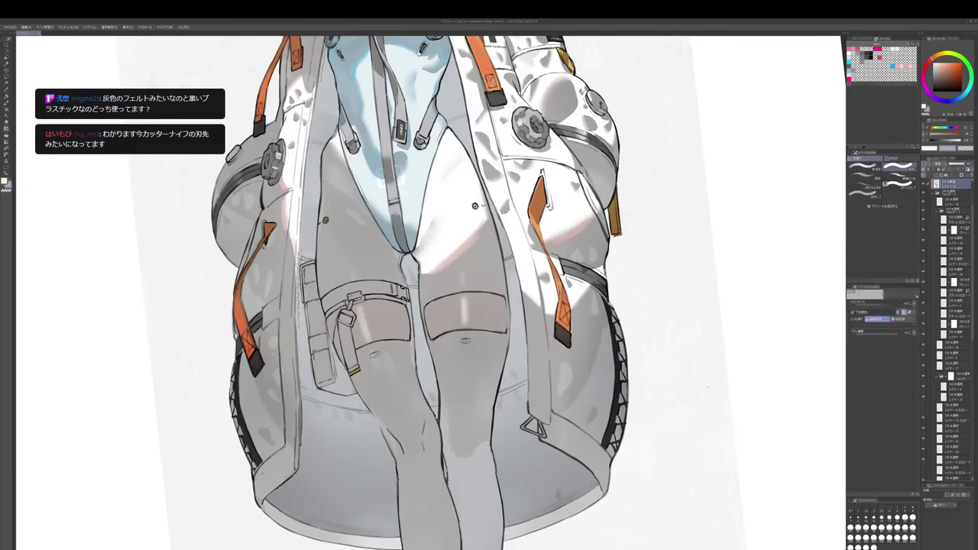
{"action": "key", "text": "p"}
{"action": "left_click_drag", "start_coordinate": [569, 282], "coordinate": [579, 310]}
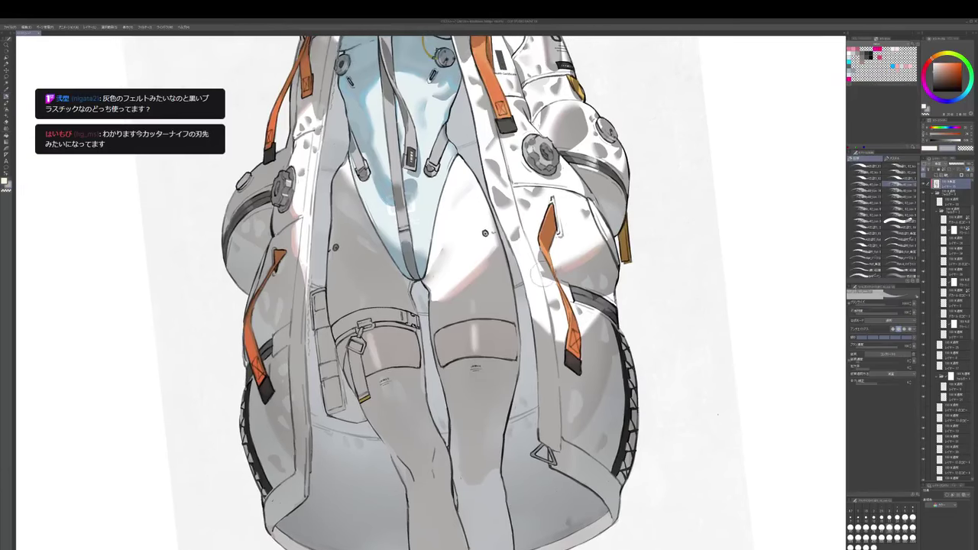
{"action": "scroll", "coordinate": [539, 273], "scroll_direction": "down", "scroll_amount": 3}
{"action": "left_click_drag", "start_coordinate": [577, 237], "coordinate": [585, 267]}
{"action": "scroll", "coordinate": [585, 268], "scroll_direction": "up", "scroll_amount": 3}
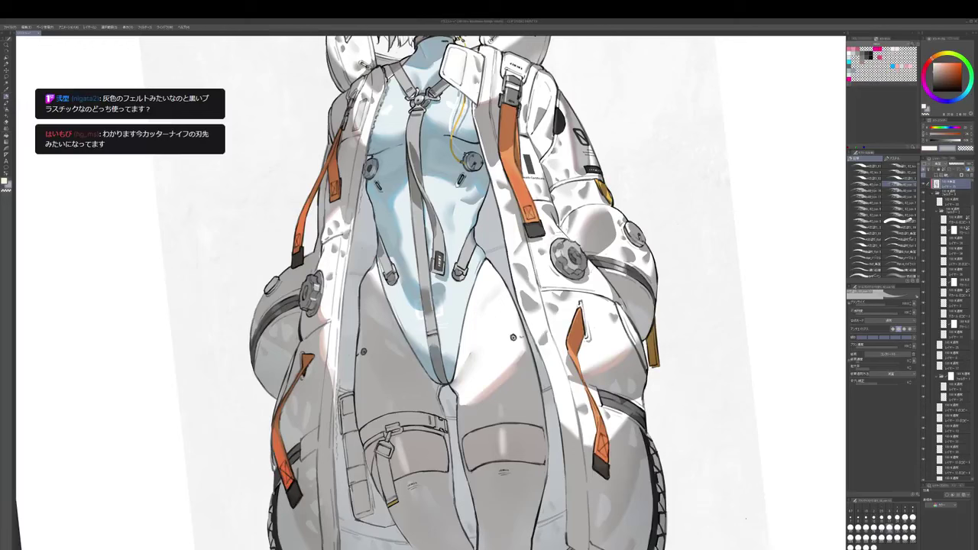
{"action": "key", "text": "bracketleft"}
{"action": "left_click_drag", "start_coordinate": [472, 354], "coordinate": [454, 376]}
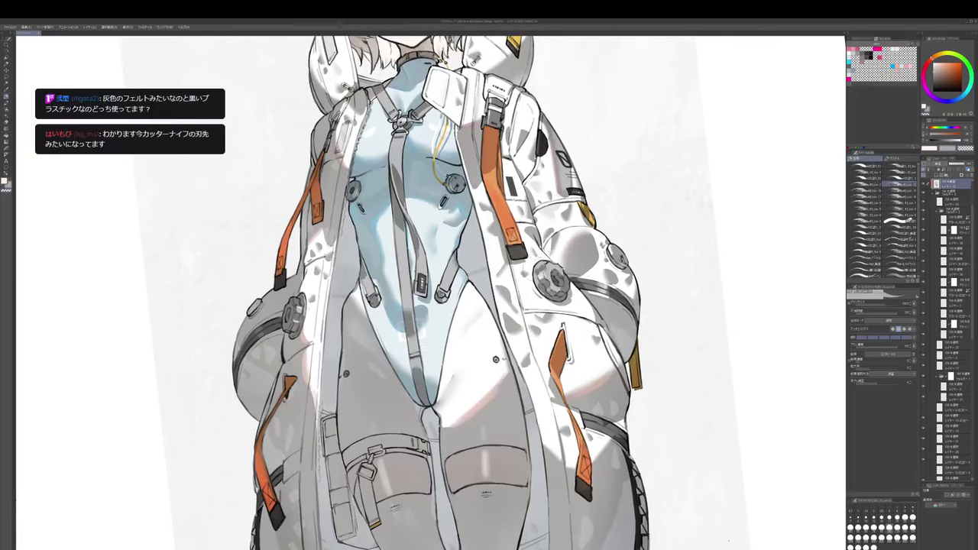
{"action": "left_click_drag", "start_coordinate": [474, 336], "coordinate": [475, 363]}
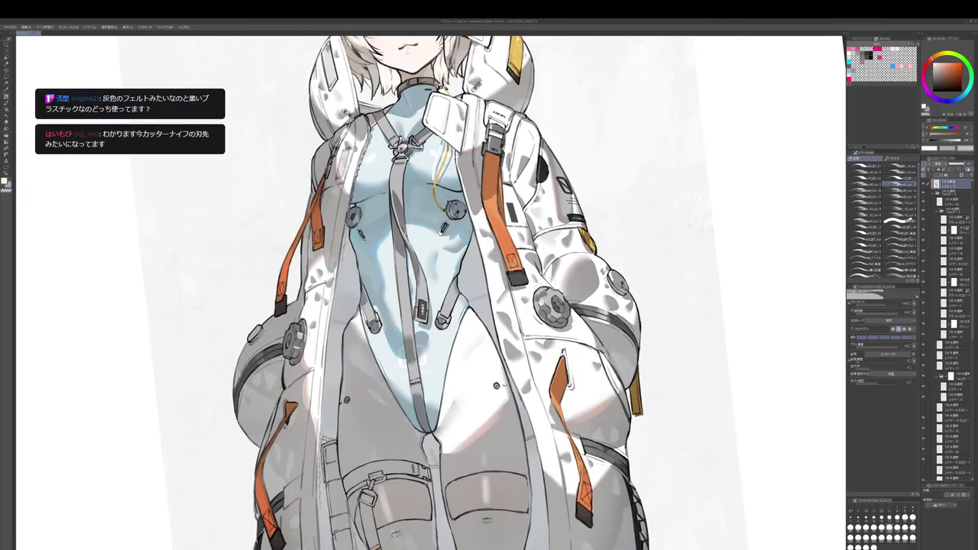
- Create a new layer, enlarge the pen slightly and reset the canvas rotation to upright
{"action": "key", "text": "ctrl+shift+n"}
{"action": "key", "text": "p"}
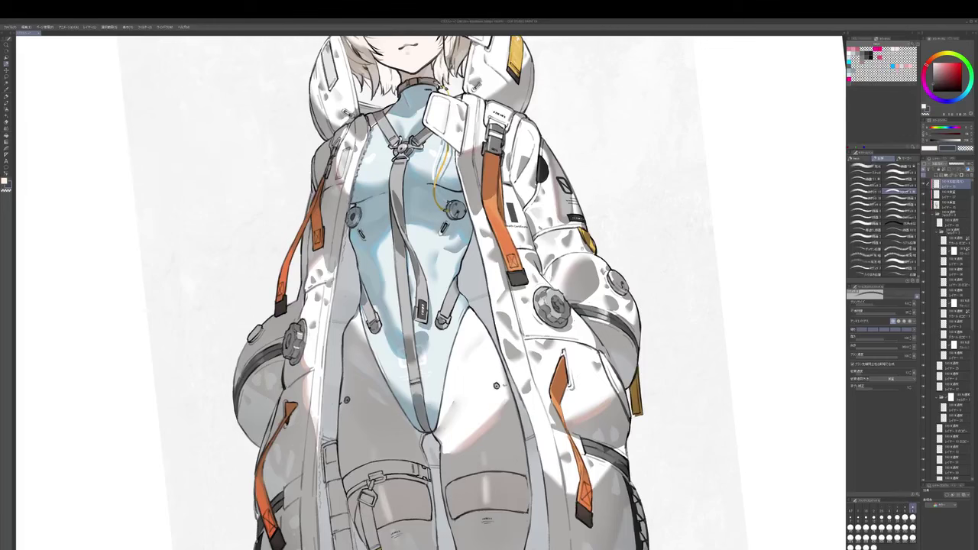
{"action": "left_click_drag", "start_coordinate": [458, 306], "coordinate": [470, 277]}
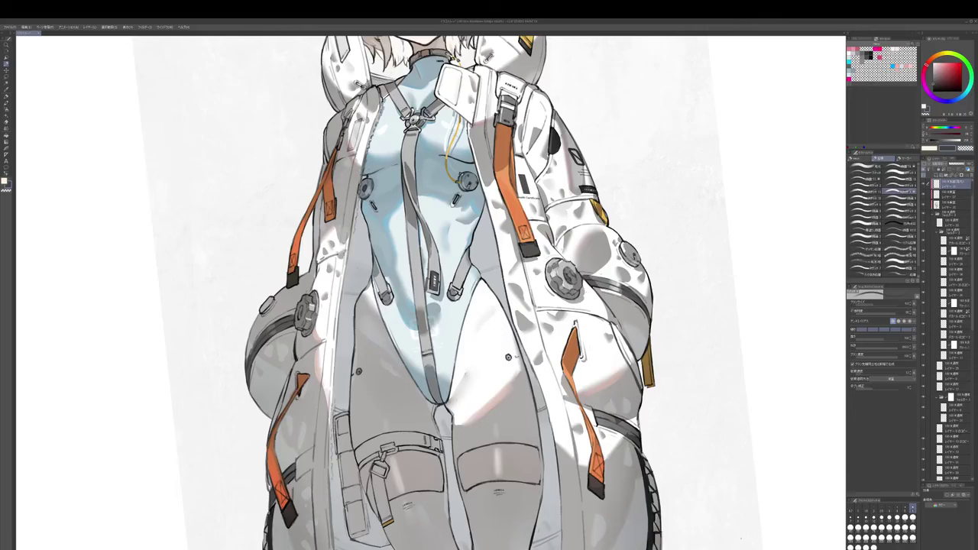
{"action": "left_click_drag", "start_coordinate": [412, 306], "coordinate": [571, 303]}
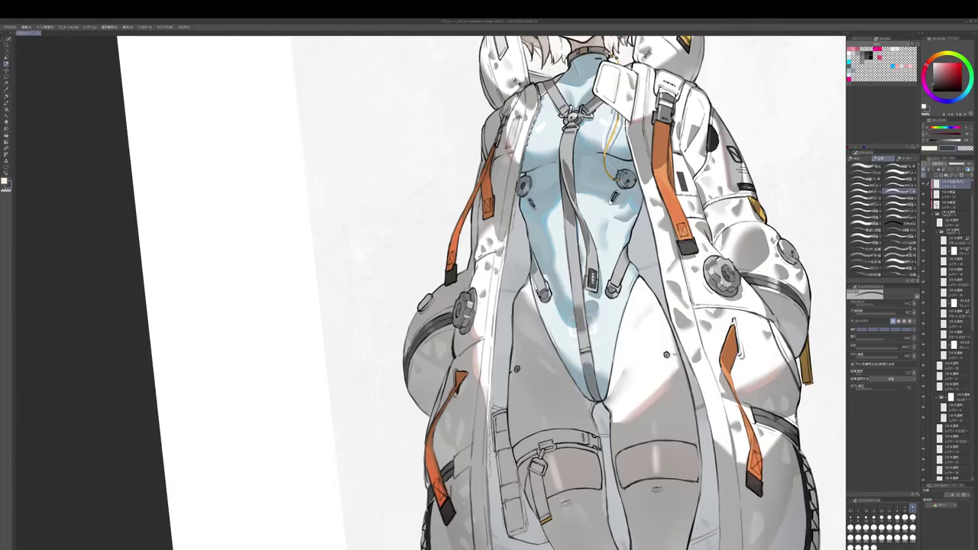
{"action": "key", "text": "bracketright"}
{"action": "key", "text": "ctrl+minus"}
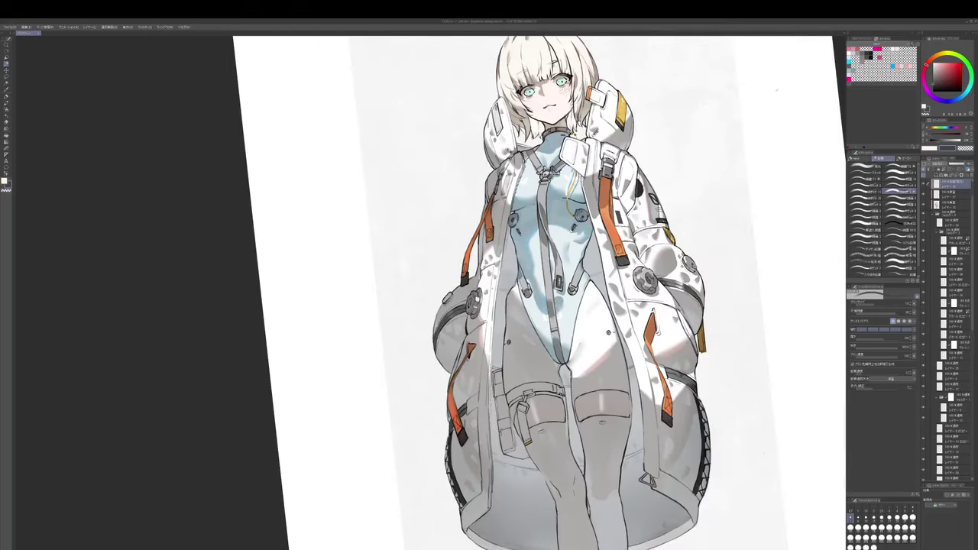
{"action": "key", "text": "r"}
{"action": "double_click", "coordinate": [568, 243]}
{"action": "scroll", "coordinate": [568, 242], "scroll_direction": "up", "scroll_amount": 1}
- Select the layer under the bodysuit's lower torso, sample the suit's blue and touch up its shading
{"action": "left_click", "coordinate": [542, 369], "text": "ctrl+shift"}
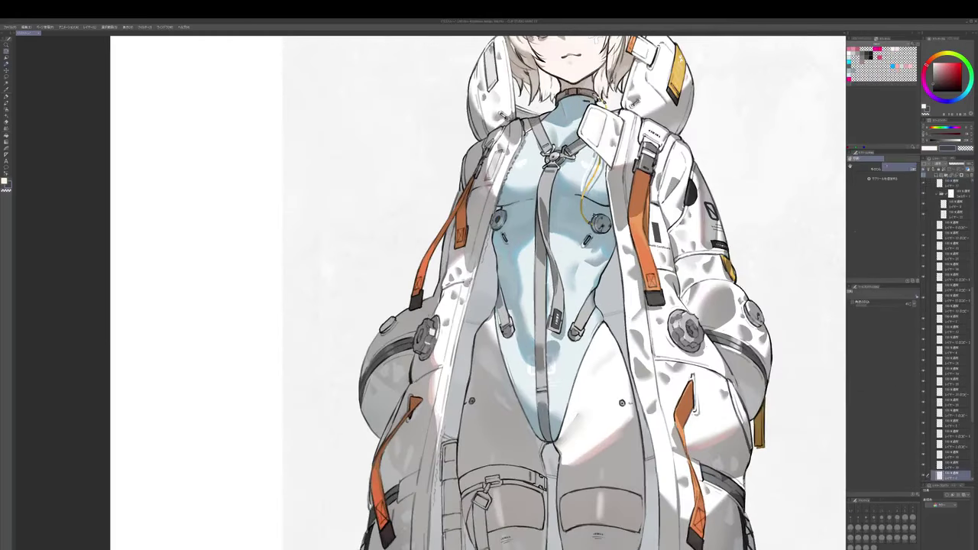
{"action": "key", "text": "b"}
{"action": "left_click", "coordinate": [500, 266], "text": "alt"}
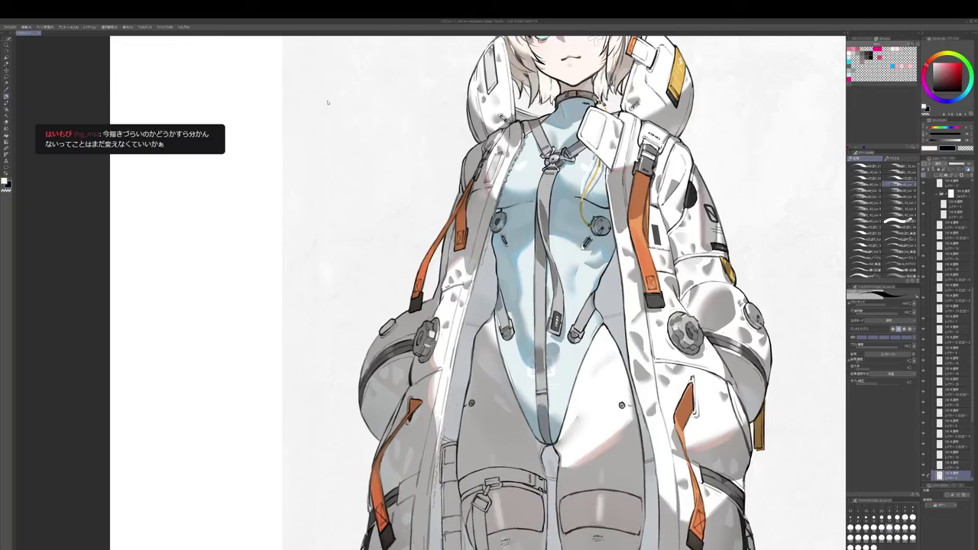
{"action": "left_click_drag", "start_coordinate": [541, 359], "coordinate": [543, 547]}
{"action": "scroll", "coordinate": [577, 310], "scroll_direction": "up", "scroll_amount": 1}
{"action": "left_click_drag", "start_coordinate": [577, 309], "coordinate": [582, 276]}
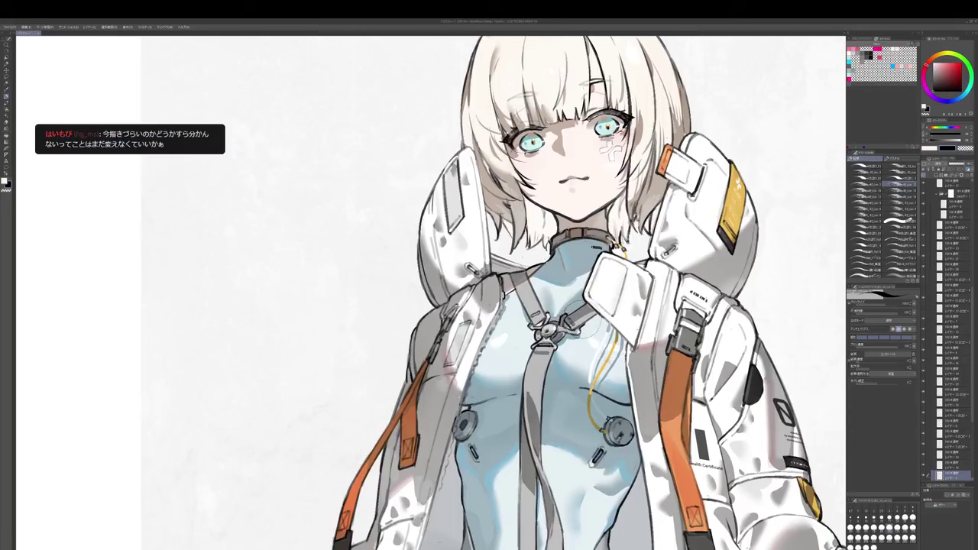
- Draw a small dark slot detail on the front of the bodysuit's neck, above the harness buckle
{"action": "key", "text": "p"}
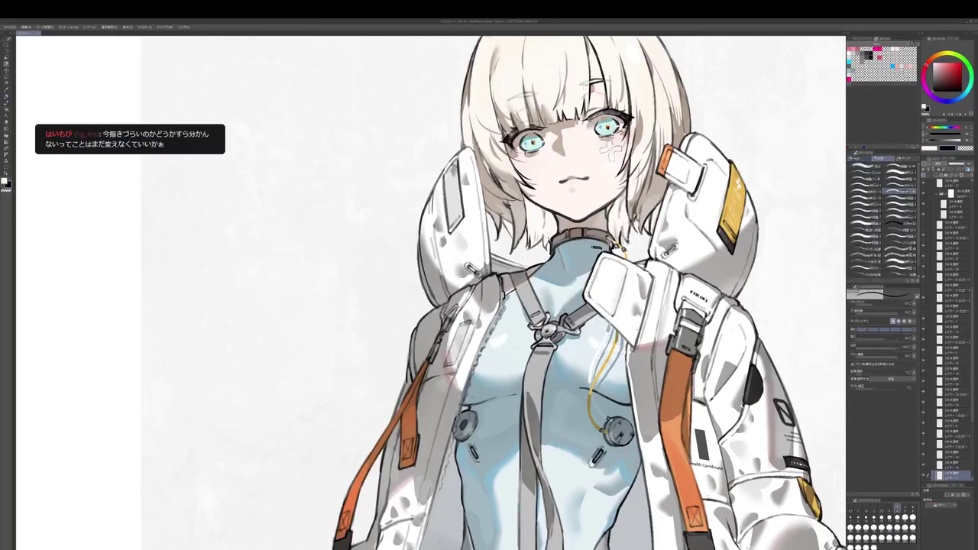
{"action": "left_click_drag", "start_coordinate": [572, 271], "coordinate": [568, 281]}
{"action": "left_click_drag", "start_coordinate": [548, 331], "coordinate": [546, 337]}
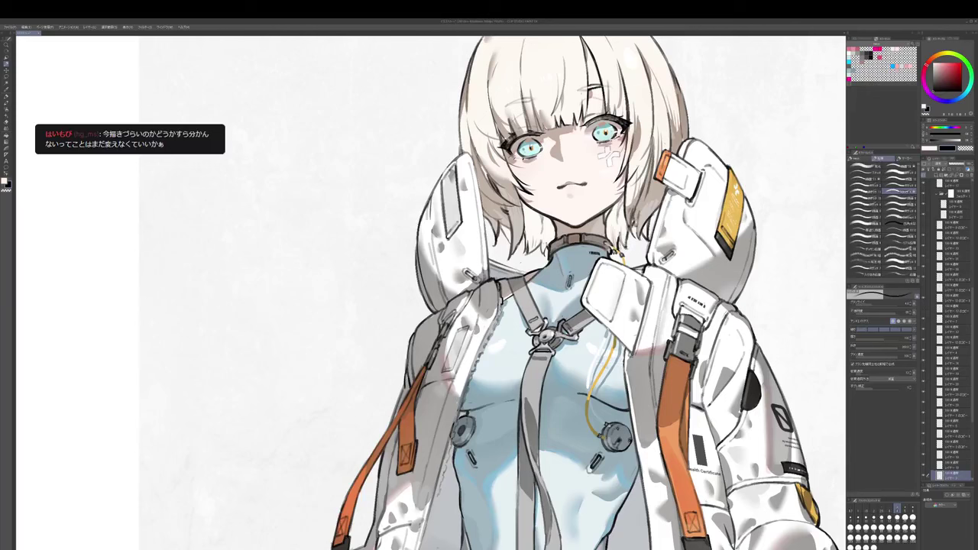
- Lasso the neck's slot detail, copy and paste it, and adjust the copy with a transform
{"action": "key", "text": "m"}
{"action": "mouse_move", "coordinate": [583, 264]}
{"action": "left_mouse_down"}
{"action": "mouse_move", "coordinate": [582, 280]}
{"action": "mouse_move", "coordinate": [564, 295]}
{"action": "left_mouse_up"}
{"action": "key", "text": "ctrl+d"}
{"action": "mouse_move", "coordinate": [574, 297]}
{"action": "left_mouse_down"}
{"action": "mouse_move", "coordinate": [562, 293]}
{"action": "mouse_move", "coordinate": [578, 287]}
{"action": "left_mouse_up"}
{"action": "key", "text": "ctrl+c"}
{"action": "key", "text": "ctrl+v"}
{"action": "key", "text": "ctrl+t"}
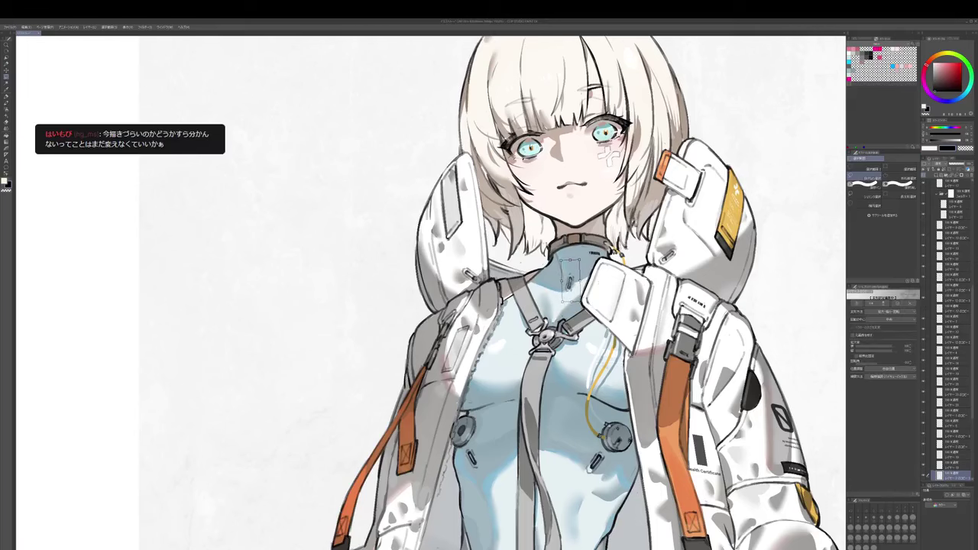
{"action": "key", "text": "Return"}
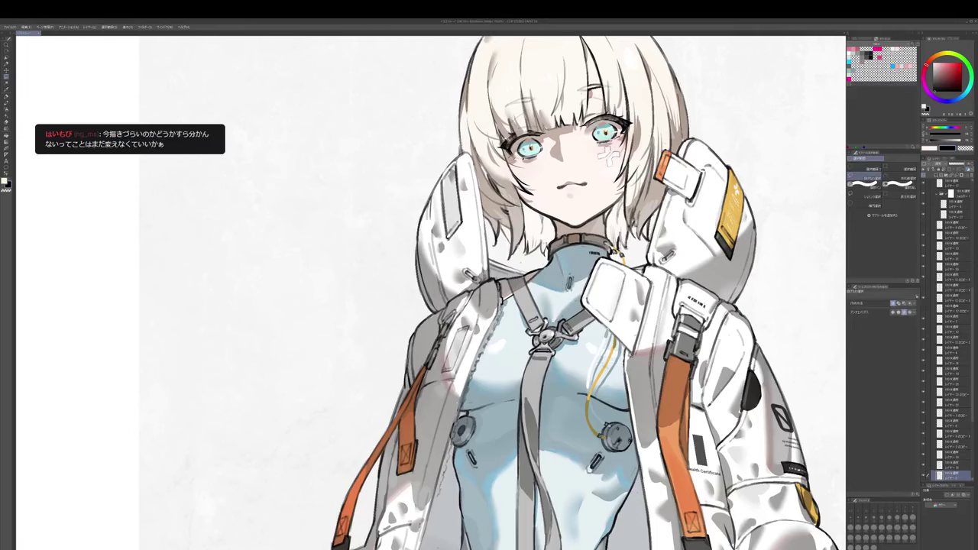
- Select the layer under the raised collar beside the face, sample its colour with the pen and enlarge the brush
{"action": "scroll", "coordinate": [574, 308], "scroll_direction": "down", "scroll_amount": 3}
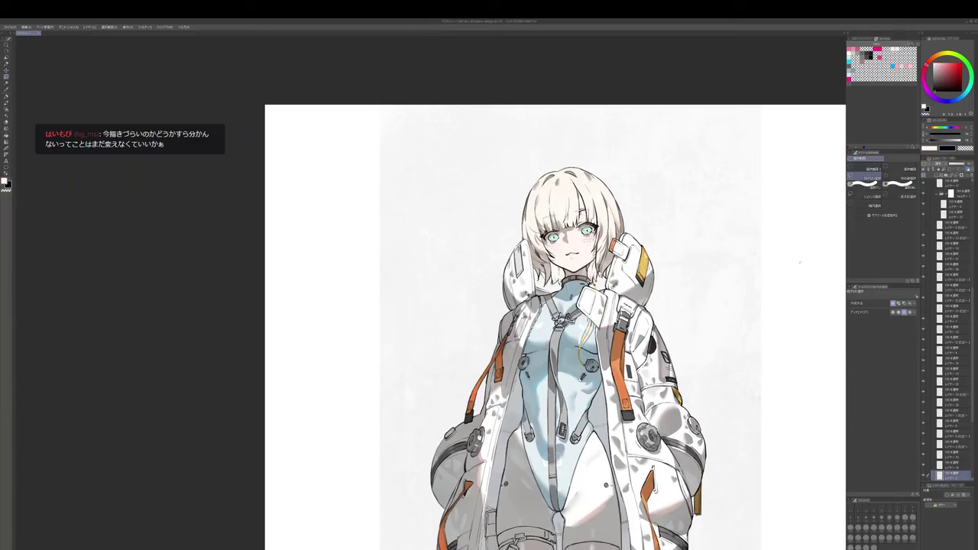
{"action": "key", "text": "p"}
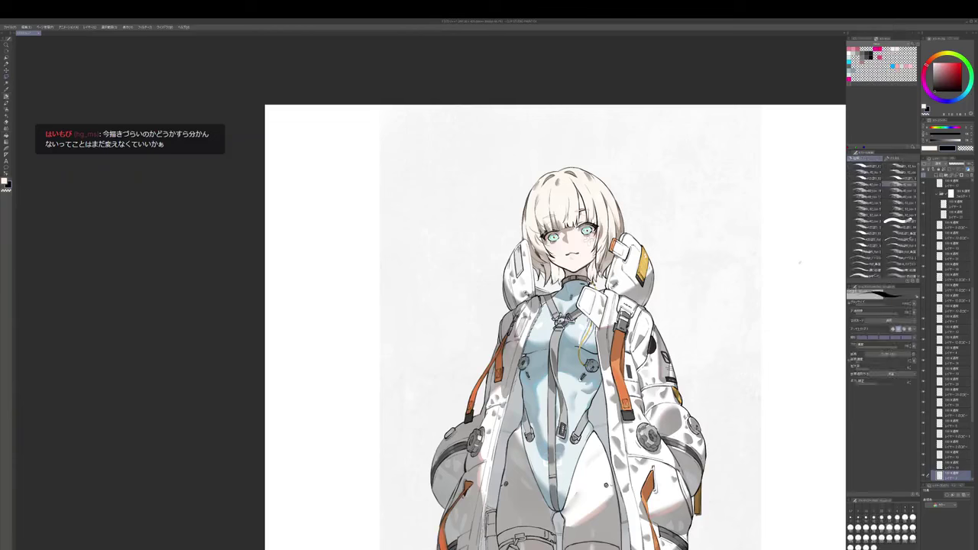
{"action": "left_click", "coordinate": [800, 262], "text": "alt"}
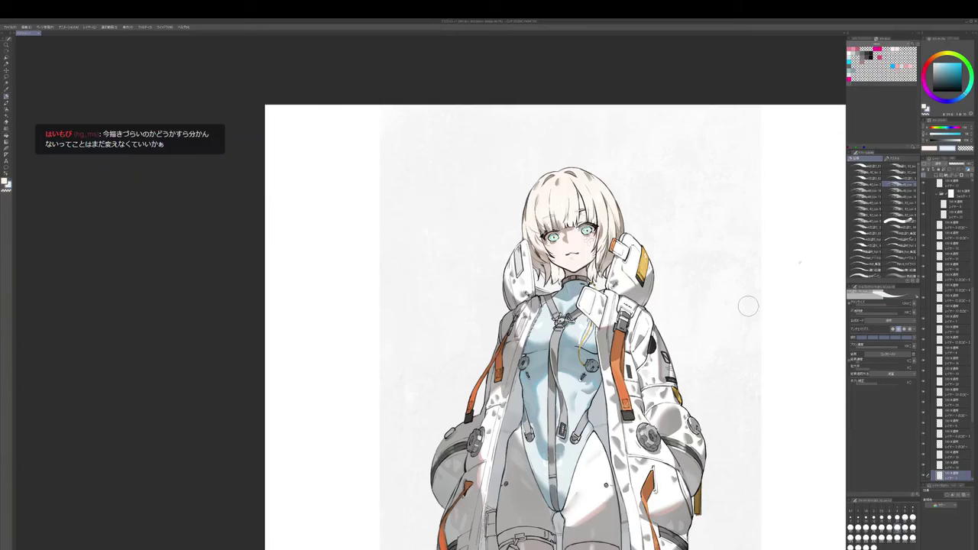
{"action": "scroll", "coordinate": [748, 306], "scroll_direction": "down", "scroll_amount": 1}
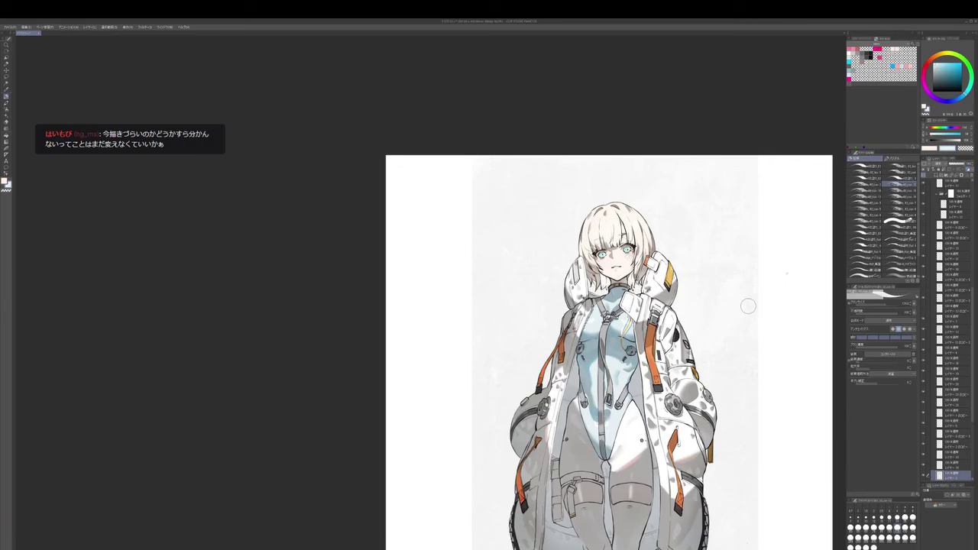
{"action": "left_click_drag", "start_coordinate": [748, 306], "coordinate": [722, 239]}
{"action": "left_click", "coordinate": [650, 269], "text": "ctrl+shift"}
{"action": "left_click", "coordinate": [649, 269], "text": "alt"}
{"action": "key", "text": "]"}
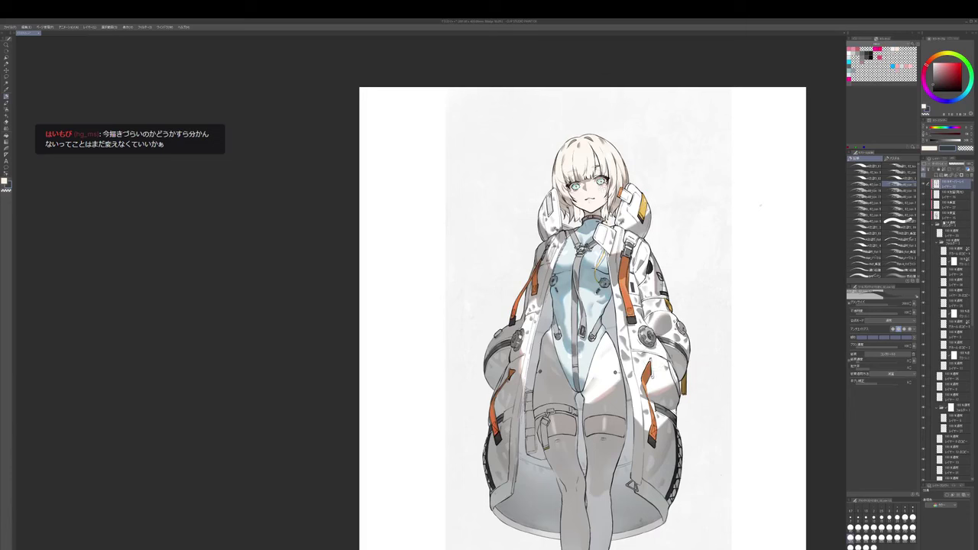
- Select the layer directly above the character's layer folder, sample the coat and hair colours, and set the pen to transparent colour
{"action": "left_click", "coordinate": [952, 216]}
{"action": "left_click", "coordinate": [659, 373], "text": "alt"}
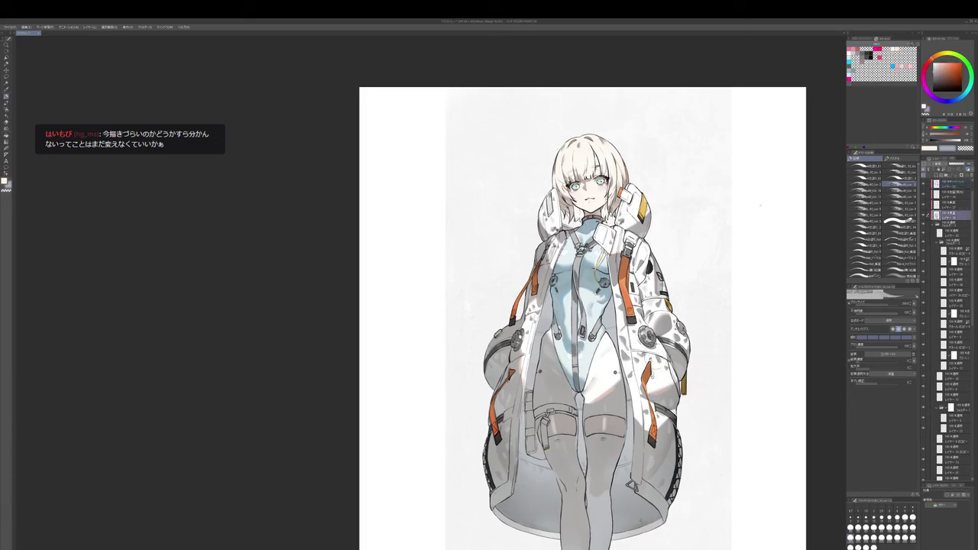
{"action": "left_click", "coordinate": [592, 159], "text": "alt"}
{"action": "key", "text": "j"}
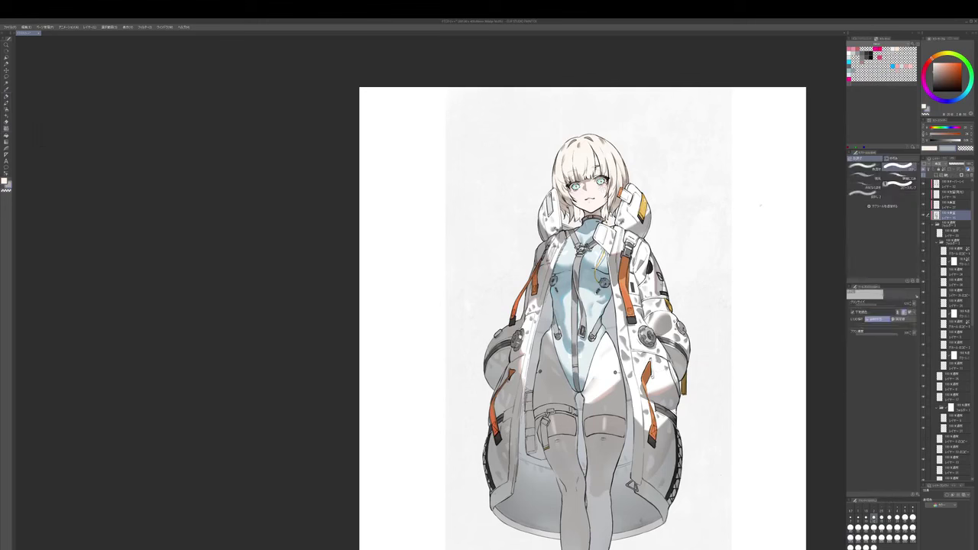
{"action": "key", "text": "p"}
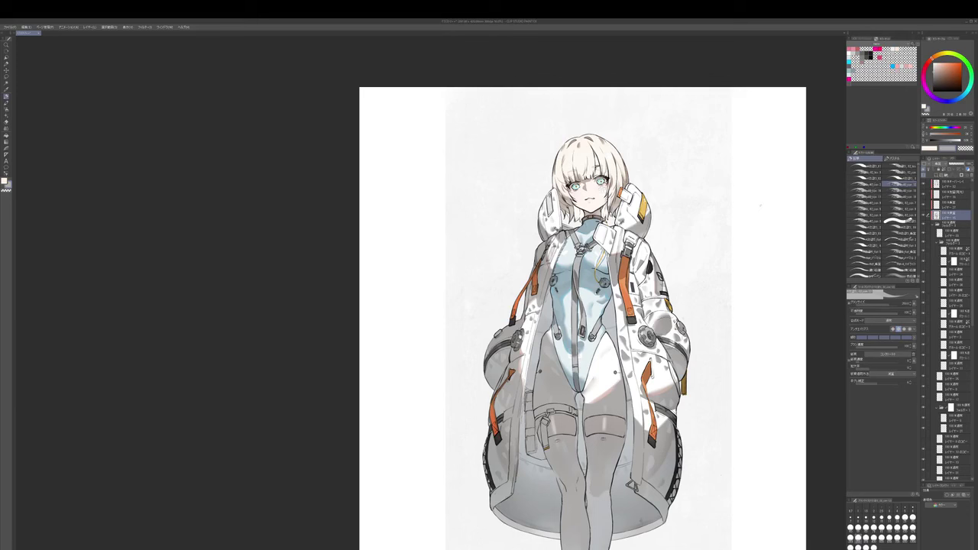
{"action": "key", "text": "c"}
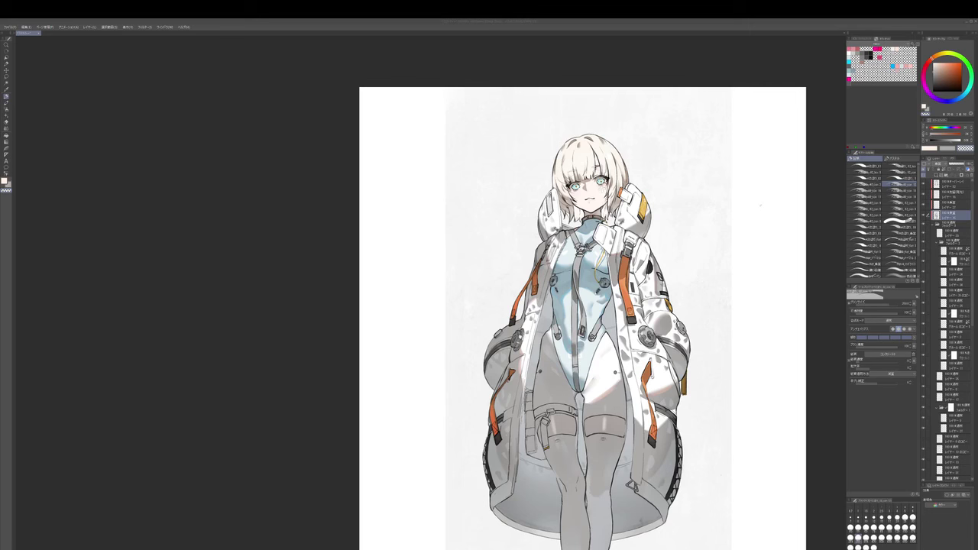
- Check the whole figure, then select the layer under the background beside the lower coat
{"action": "left_click_drag", "start_coordinate": [757, 368], "coordinate": [714, 360]}
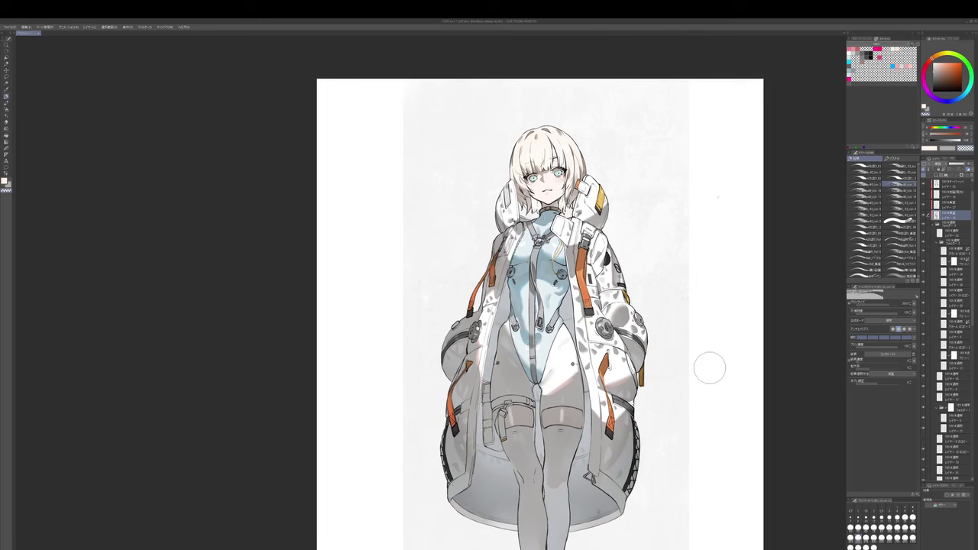
{"action": "scroll", "coordinate": [710, 369], "scroll_direction": "down", "scroll_amount": 1}
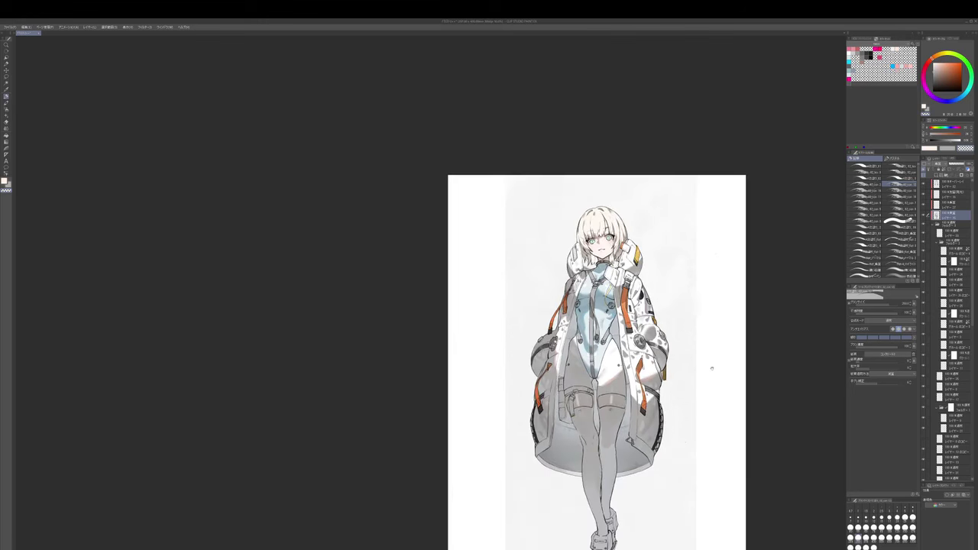
{"action": "left_click_drag", "start_coordinate": [709, 368], "coordinate": [622, 321]}
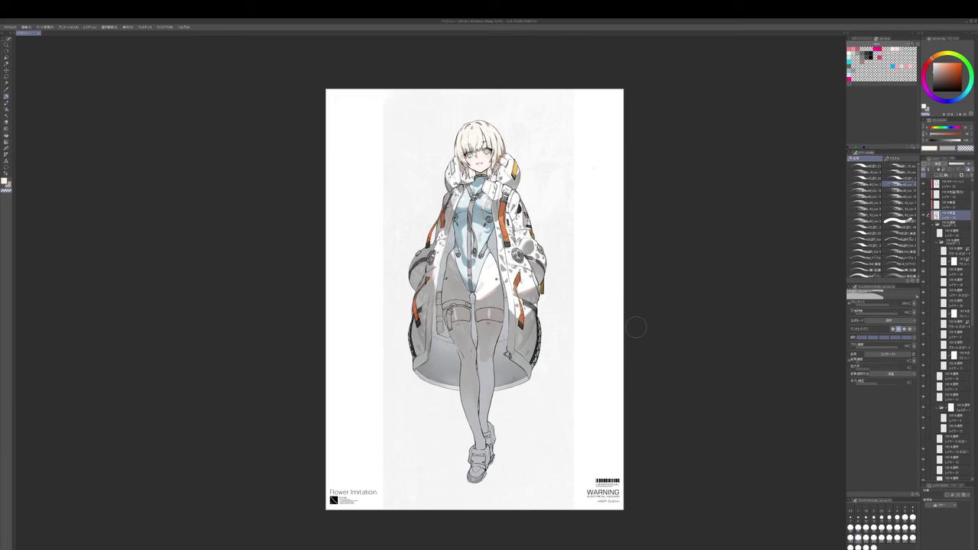
{"action": "left_click_drag", "start_coordinate": [561, 337], "coordinate": [616, 376]}
{"action": "scroll", "coordinate": [615, 377], "scroll_direction": "up", "scroll_amount": 1}
{"action": "left_click", "coordinate": [616, 377], "text": "ctrl+shift"}
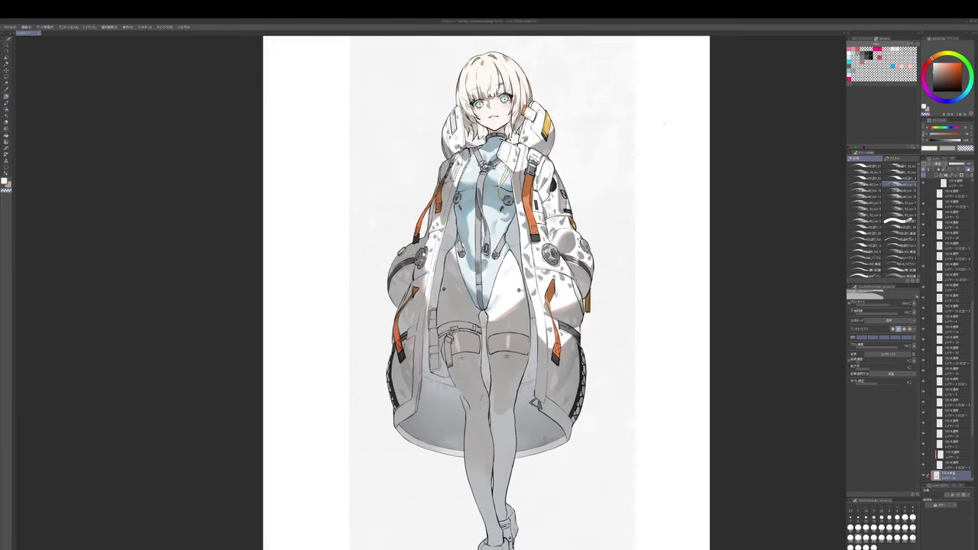
{"action": "left_click_drag", "start_coordinate": [534, 374], "coordinate": [541, 398]}
{"action": "left_click_drag", "start_coordinate": [451, 225], "coordinate": [465, 268]}
{"action": "scroll", "coordinate": [465, 268], "scroll_direction": "up", "scroll_amount": 1}
- Enlarge the brush for the selected background layer, switching between the painting brush and the blending tool
{"action": "key", "text": "p"}
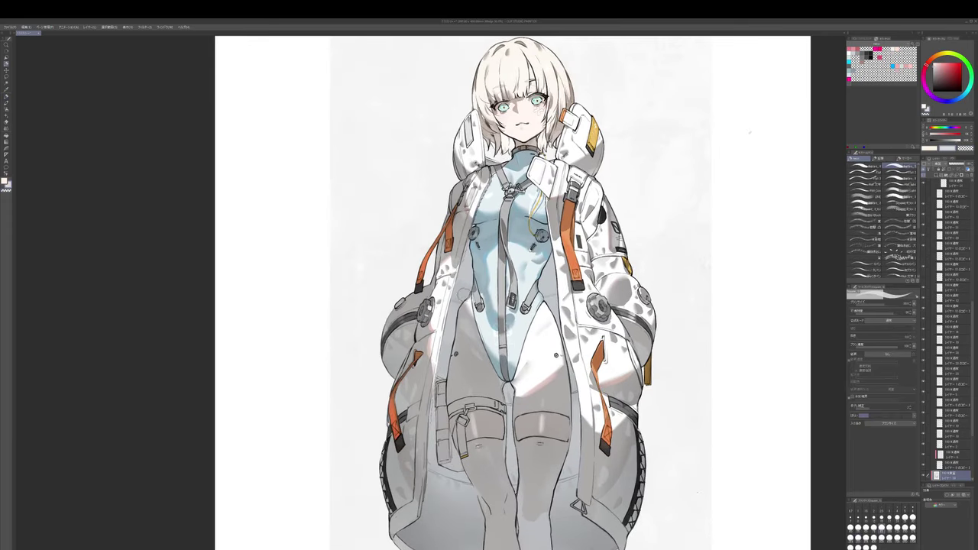
{"action": "key", "text": "]"}
{"action": "key", "text": "]"}
{"action": "key", "text": "]"}
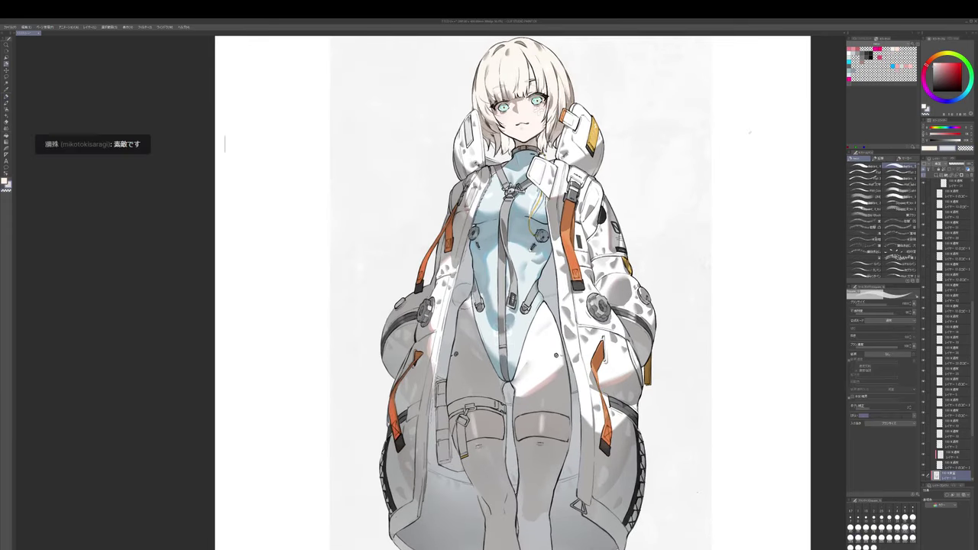
{"action": "key", "text": "j"}
{"action": "left_click_drag", "start_coordinate": [556, 354], "coordinate": [559, 356]}
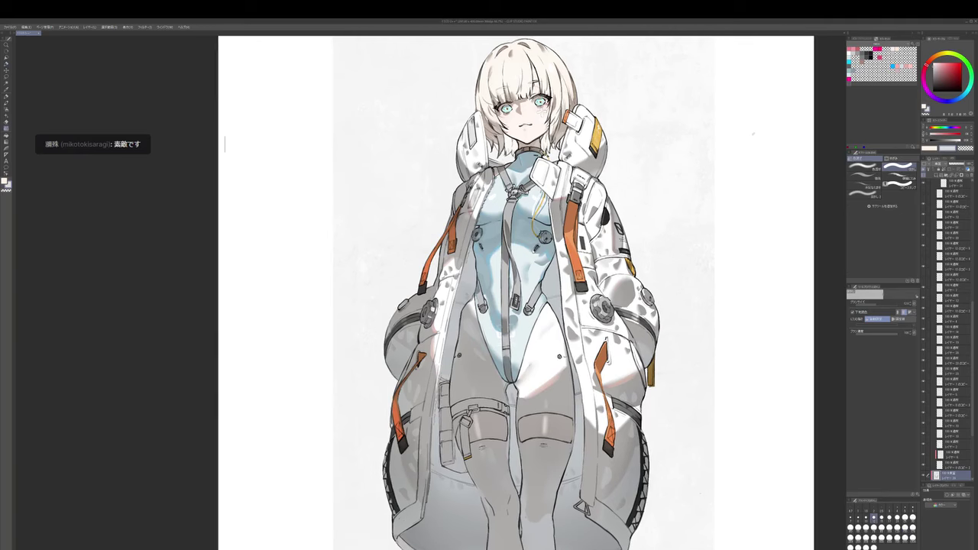
{"action": "key", "text": "b"}
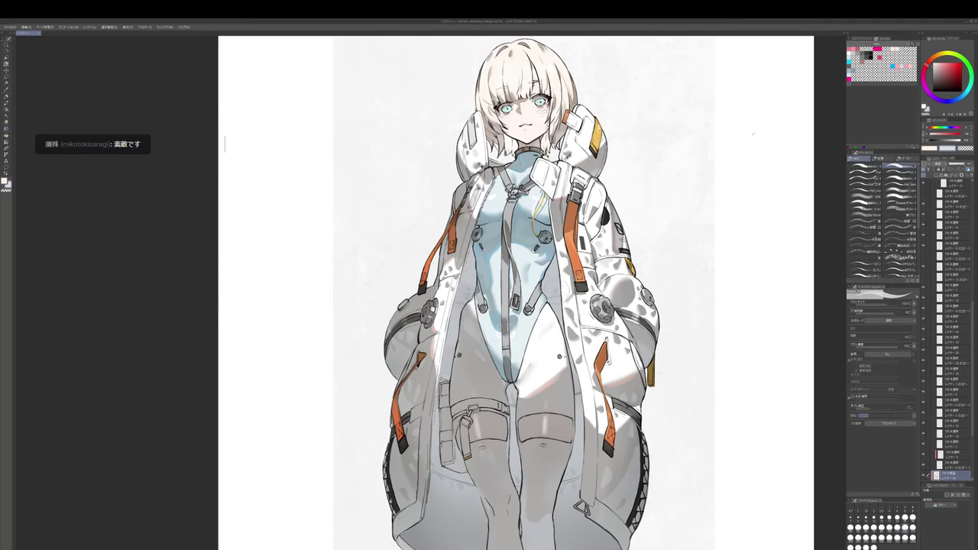
{"action": "key", "text": "j"}
{"action": "key", "text": "b"}
{"action": "key", "text": "b"}
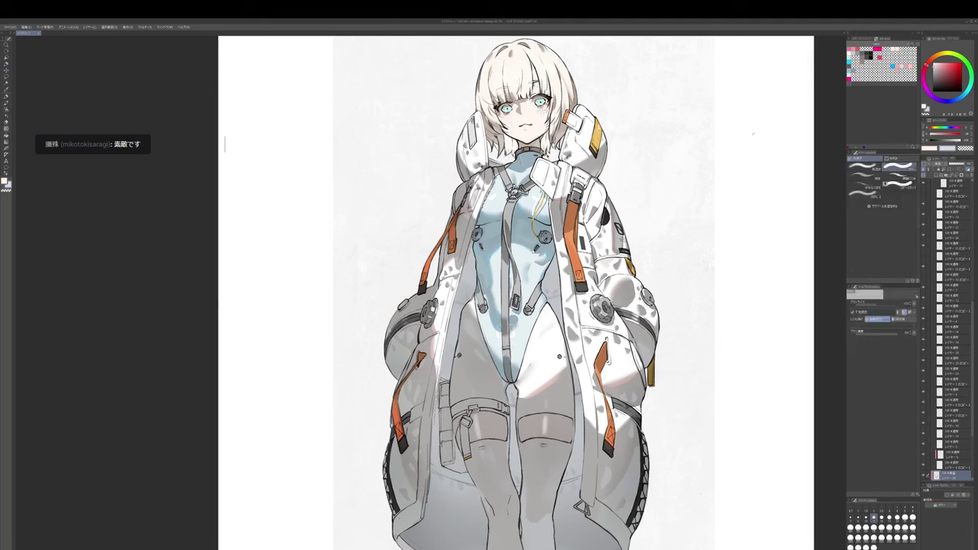
{"action": "key", "text": "b"}
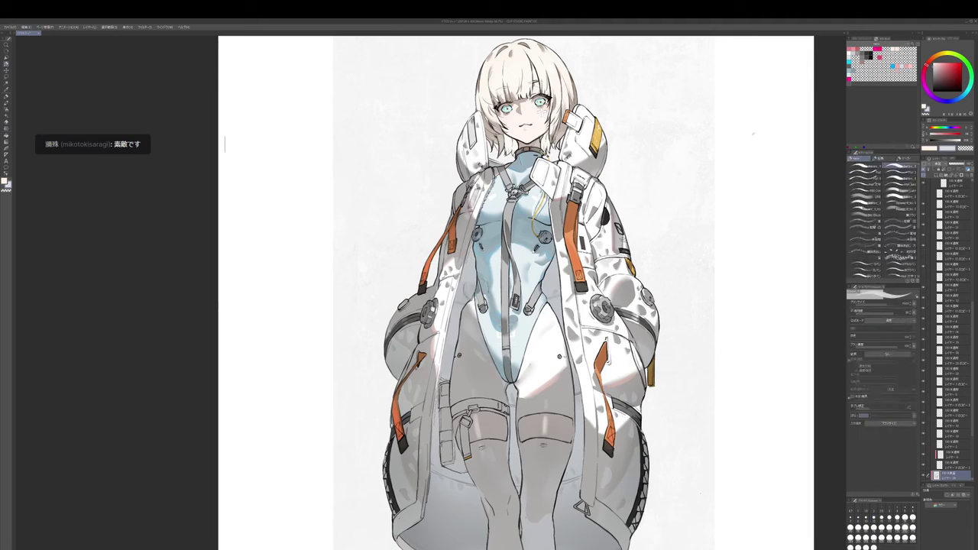
- Examine the full illustration from hair to shoes, together with the labels in its lower corners
{"action": "key", "text": "b"}
{"action": "key", "text": "b"}
{"action": "key", "text": "b"}
{"action": "key", "text": "b"}
{"action": "key", "text": "b"}
{"action": "key", "text": "b"}
{"action": "key", "text": "b"}
{"action": "key", "text": "b"}
{"action": "scroll", "coordinate": [570, 261], "scroll_direction": "down", "scroll_amount": 3}
{"action": "mouse_move", "coordinate": [622, 269]}
{"action": "left_mouse_down"}
{"action": "mouse_move", "coordinate": [601, 262]}
{"action": "mouse_move", "coordinate": [612, 274]}
{"action": "left_mouse_up"}
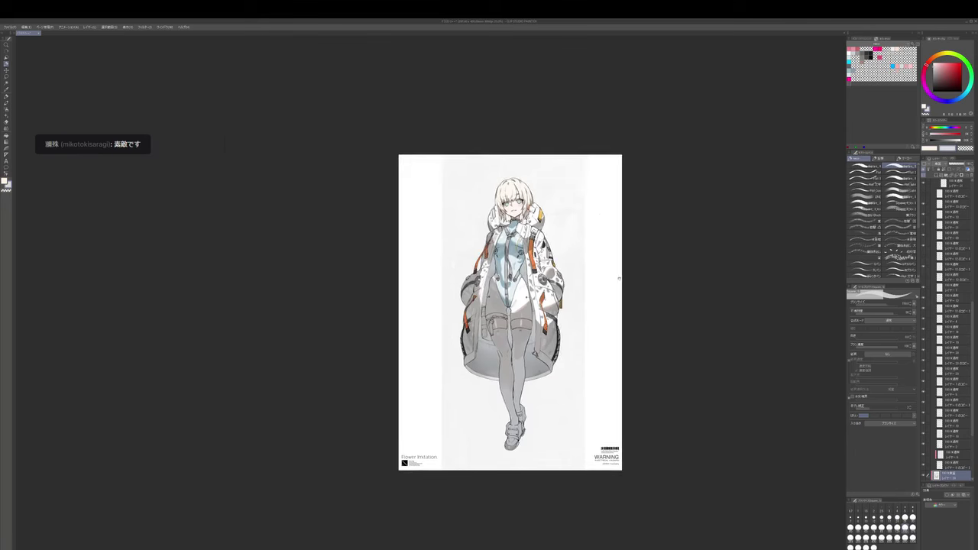
{"action": "scroll", "coordinate": [607, 279], "scroll_direction": "up", "scroll_amount": 2}
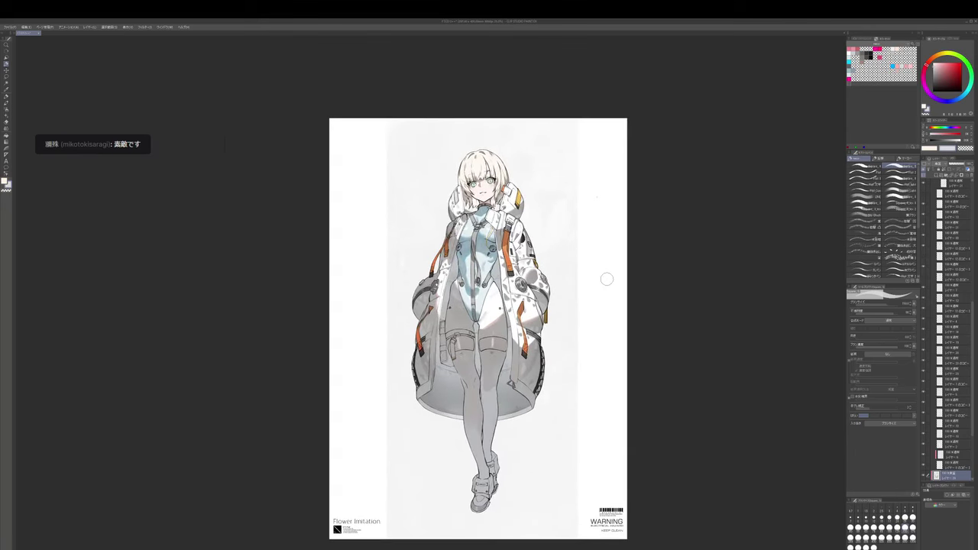